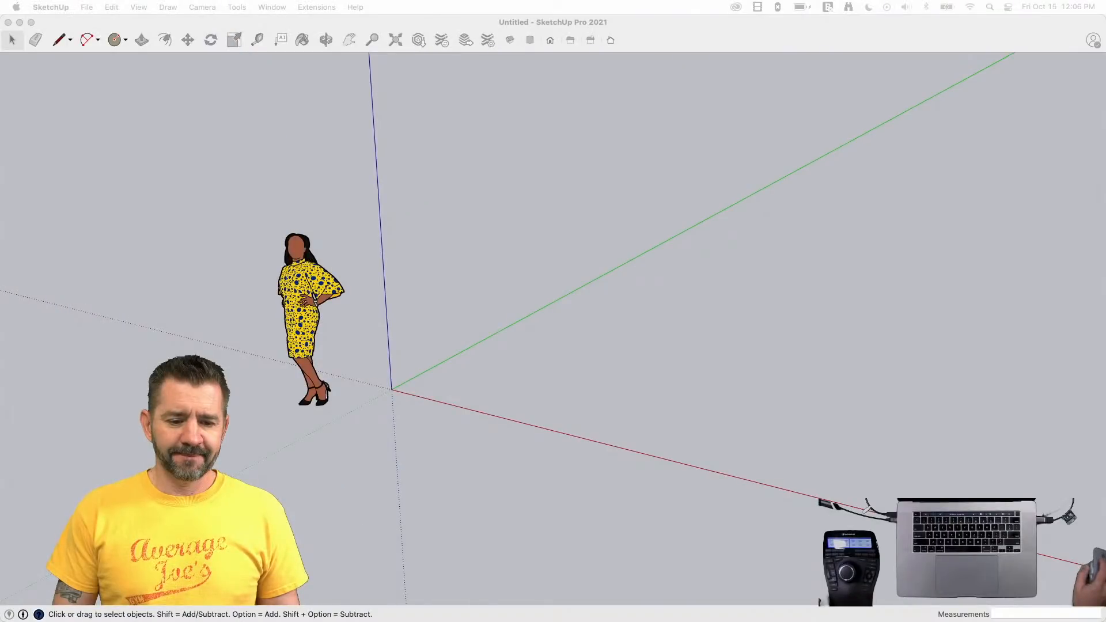
- Set the model's units to decimal format with lengths in meters
click(534, 285)
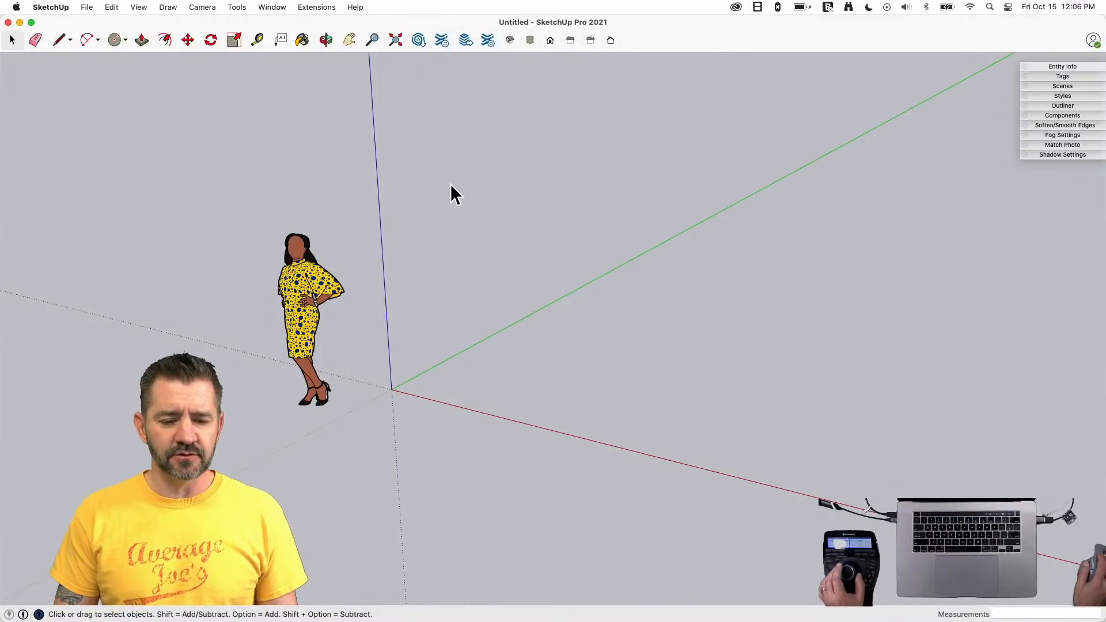
click(270, 7)
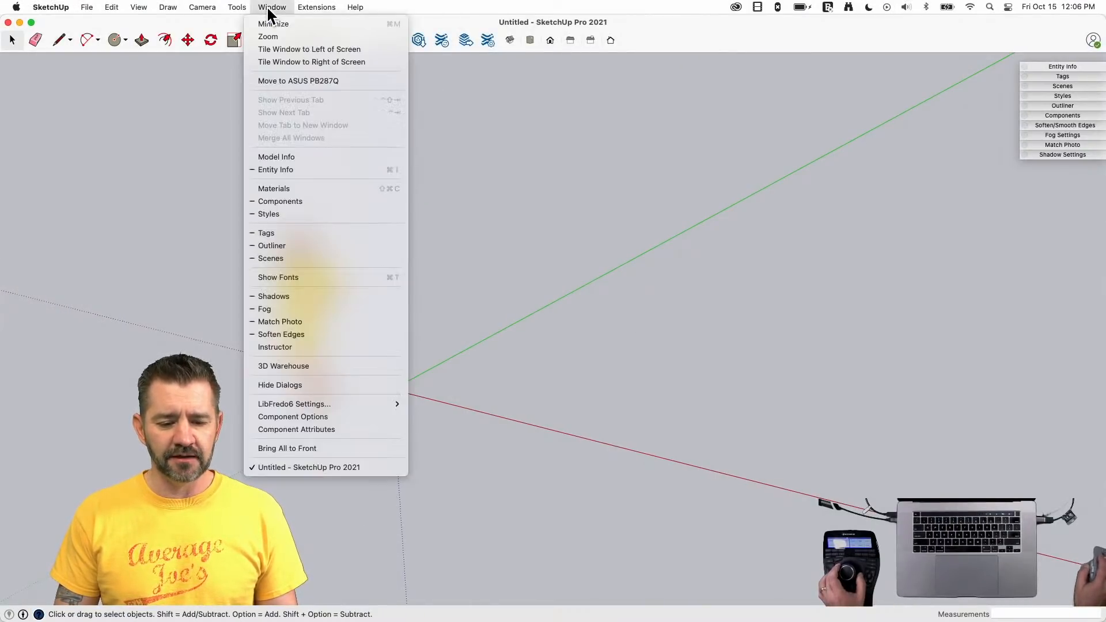
click(282, 156)
click(667, 391)
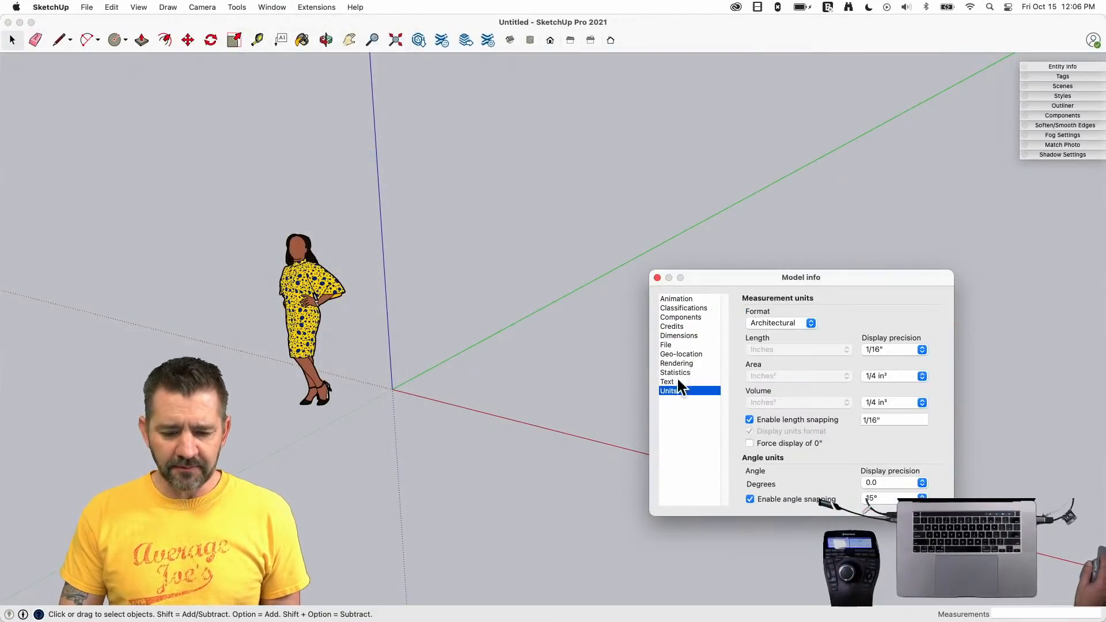
drag(727, 285, 479, 188)
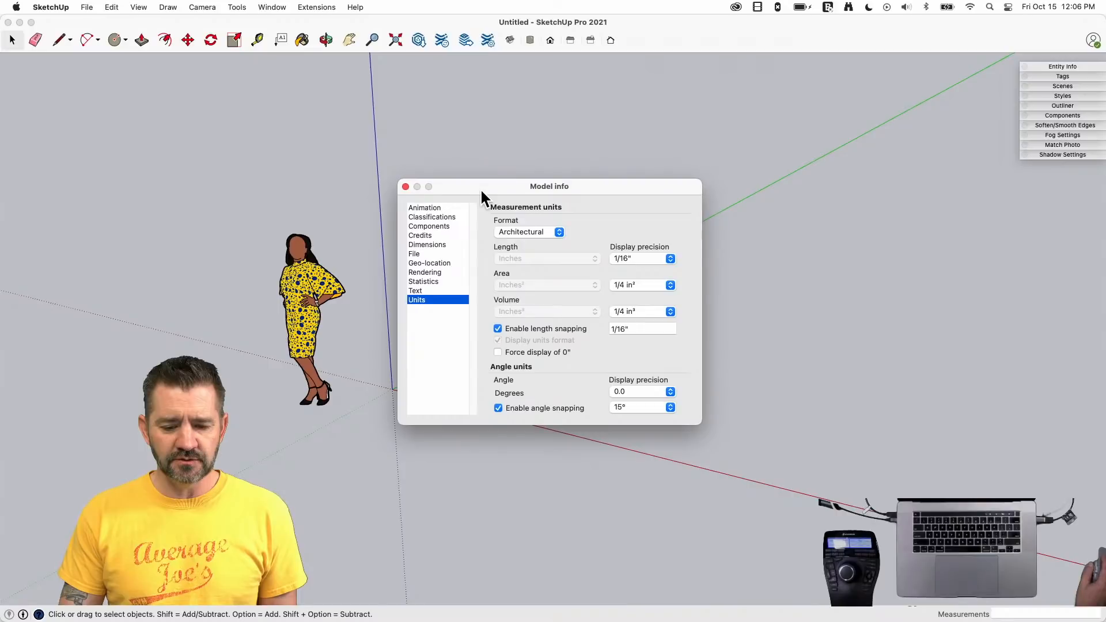
click(550, 232)
click(518, 246)
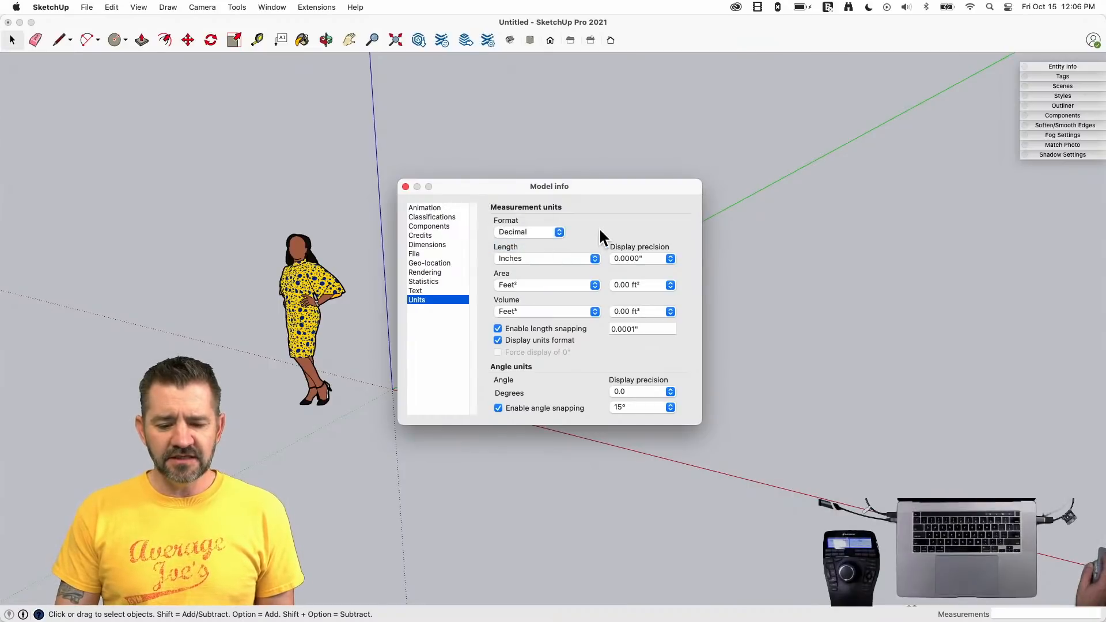
click(529, 259)
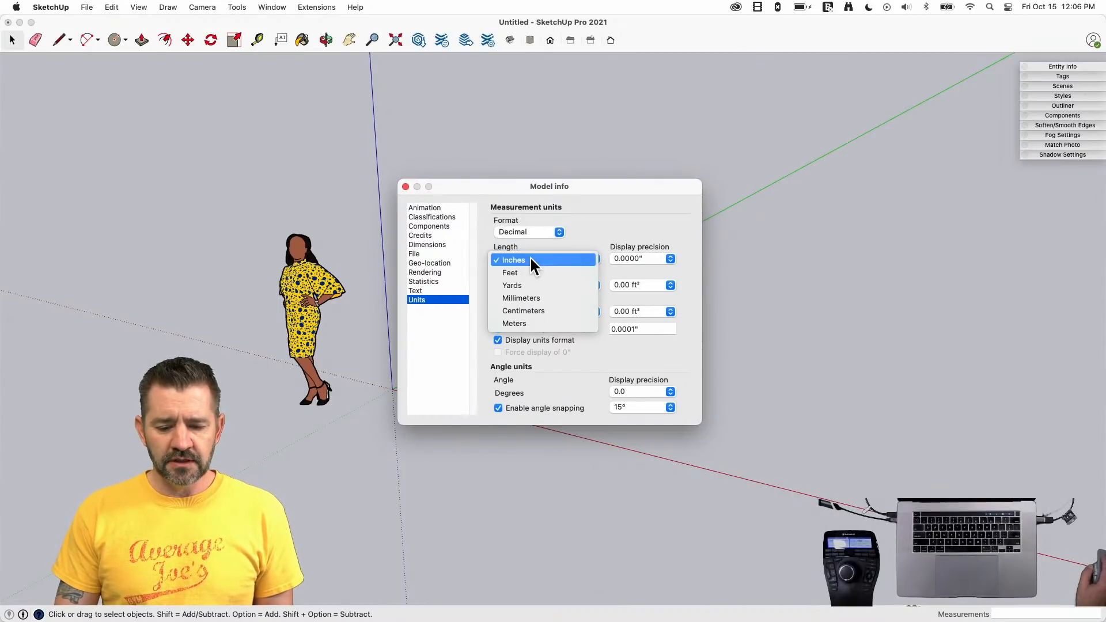
click(537, 324)
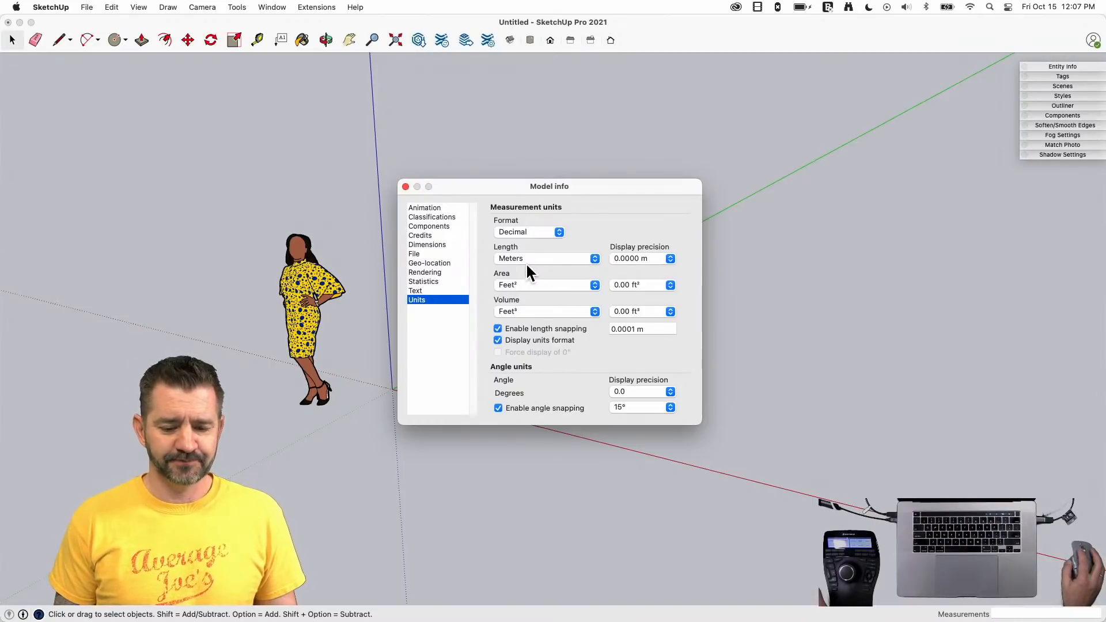
click(405, 187)
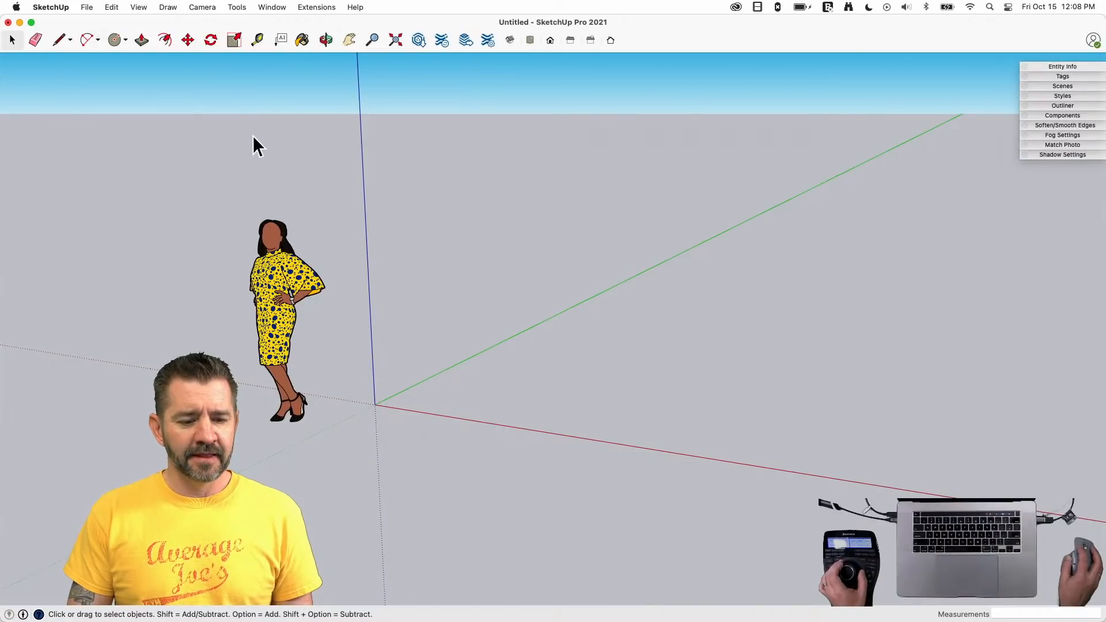
- Import Part 1.png from the Desktop as an image and place it on the ground plane starting at the origin
click(87, 7)
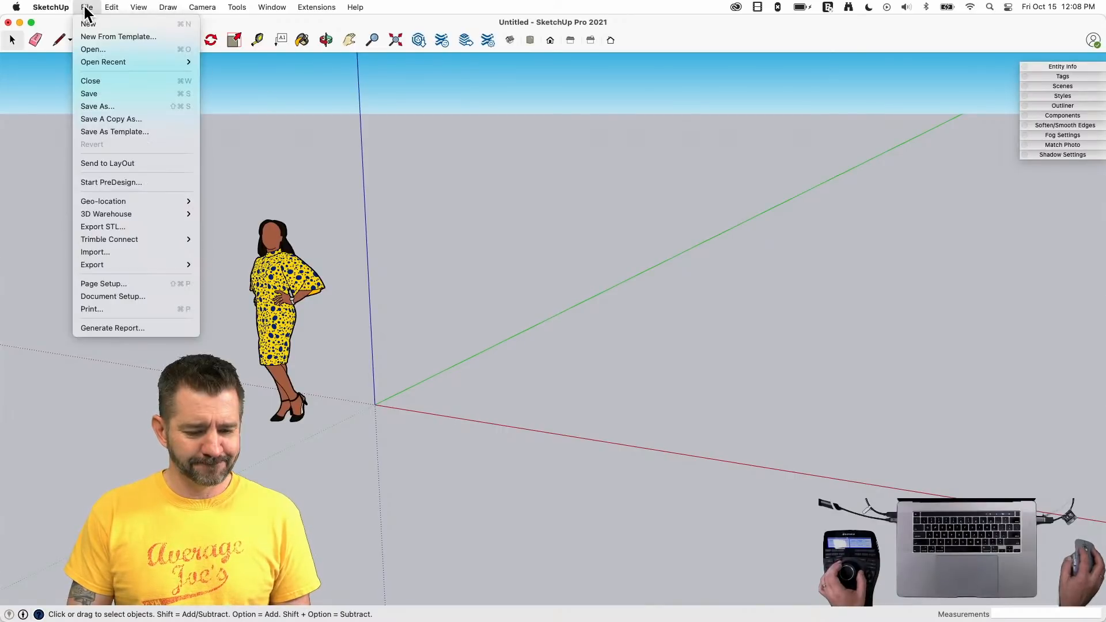
click(126, 255)
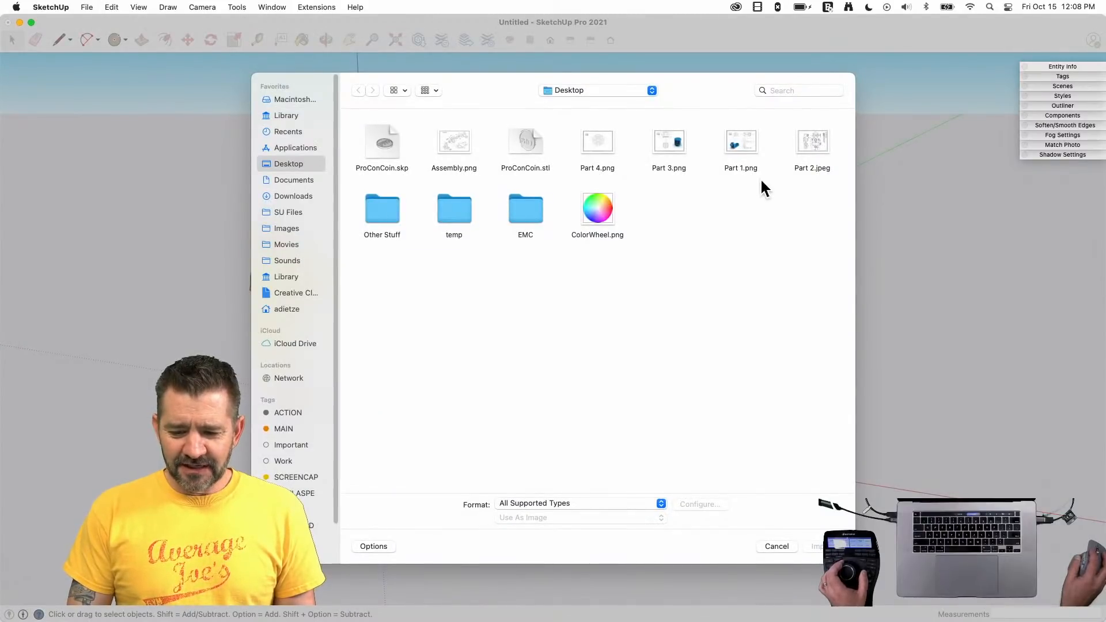
double_click(744, 144)
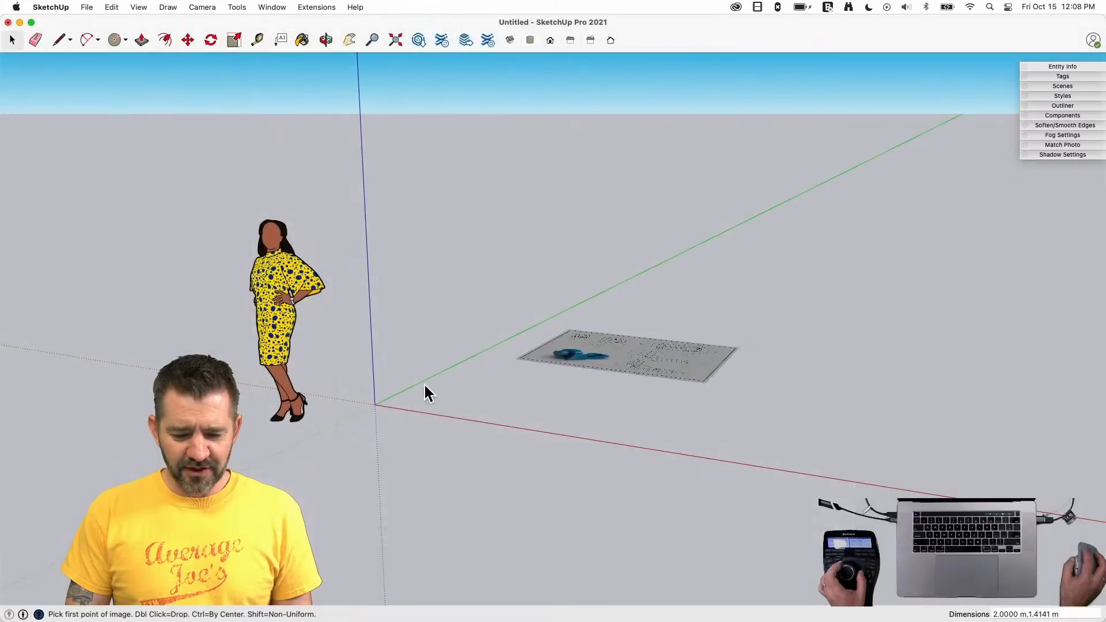
click(375, 403)
click(696, 295)
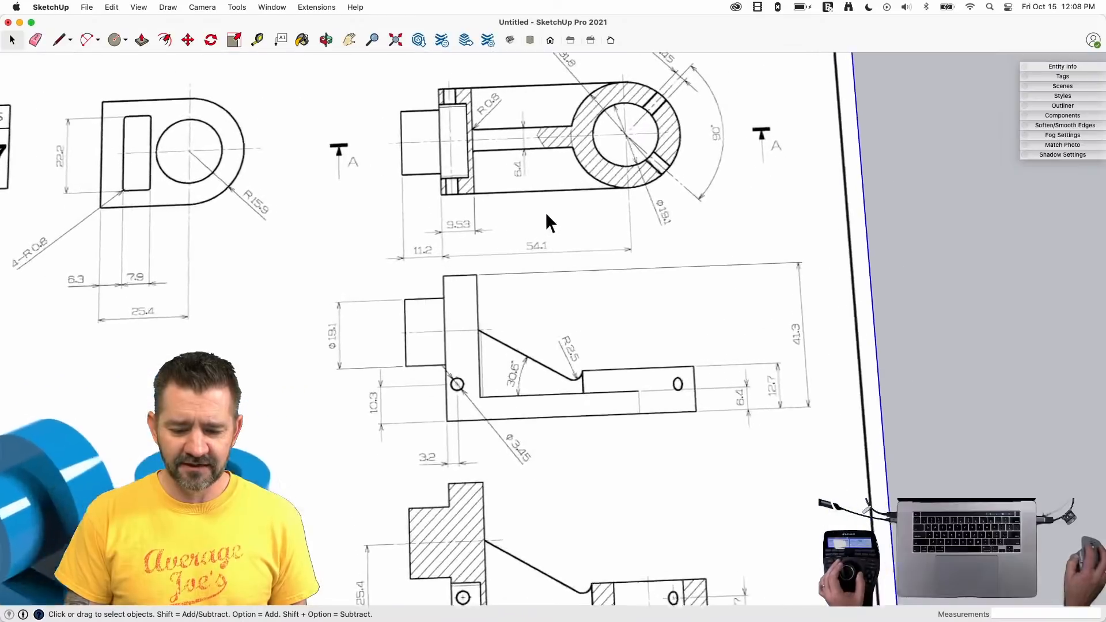
- Check the real length of the 54.1 edge in the drawing's upper view with the Line tool, without keeping a line
key(l)
click(454, 181)
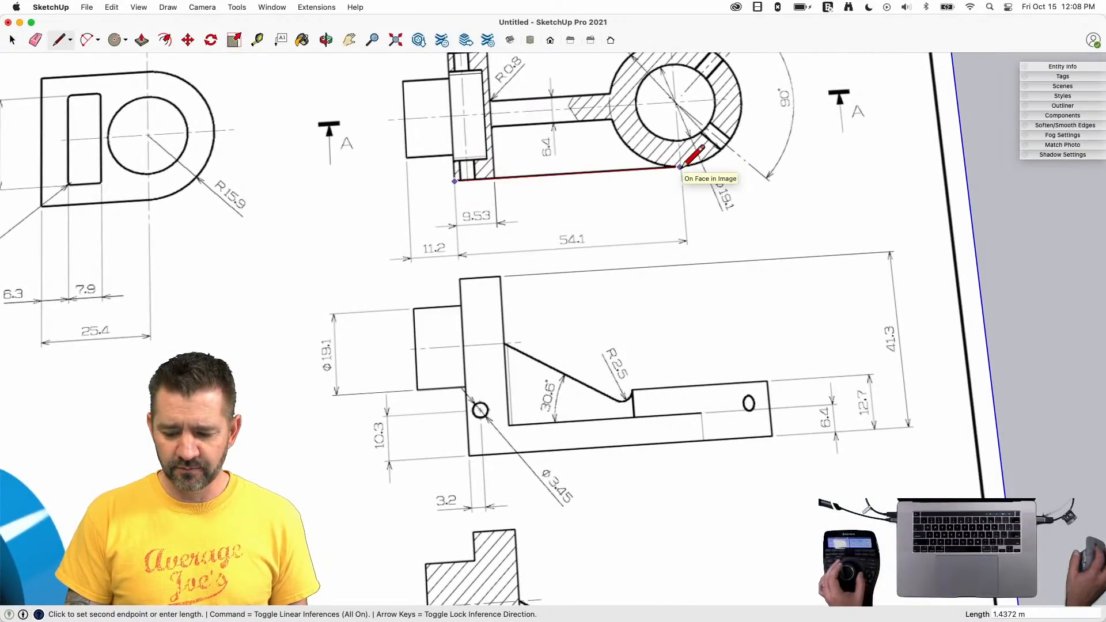
key(space)
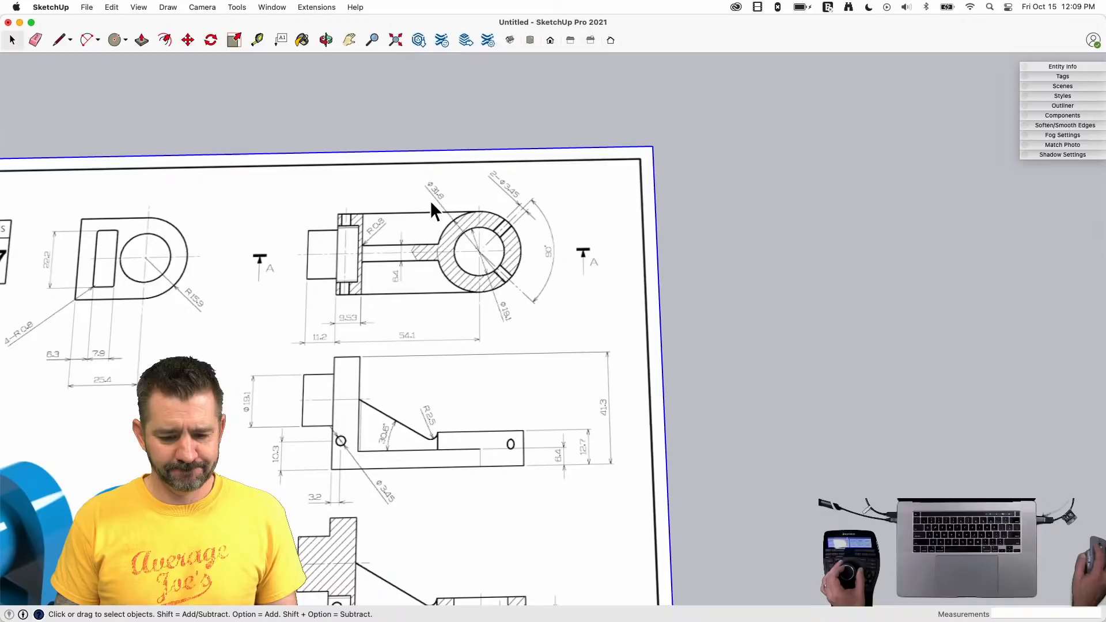
- Change the model's length unit to millimeters, keeping the decimal format
click(275, 8)
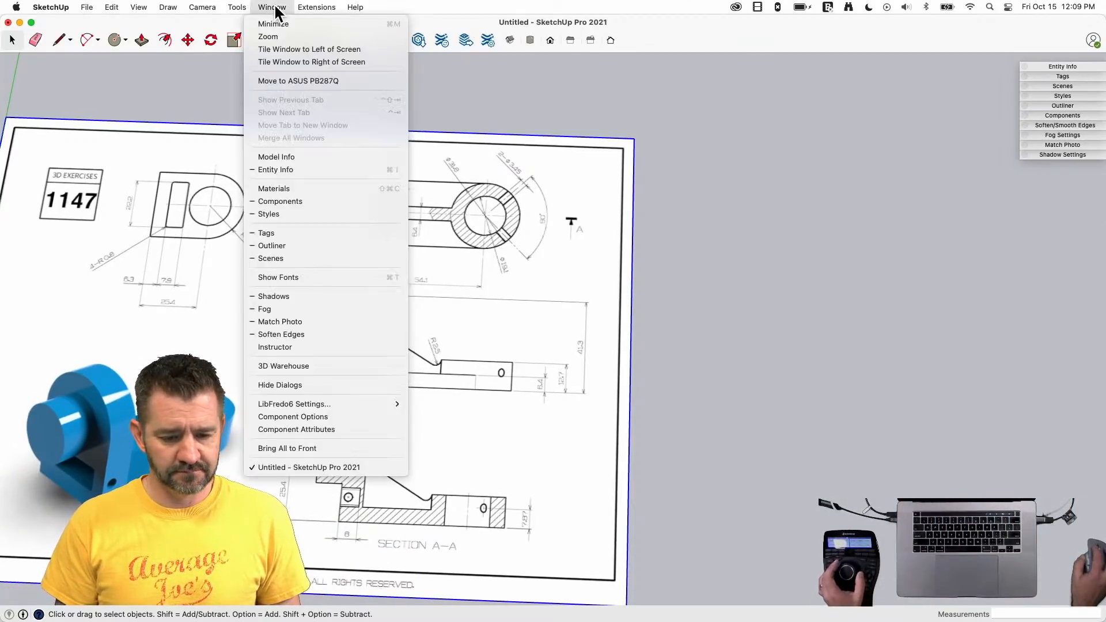
click(296, 156)
click(552, 262)
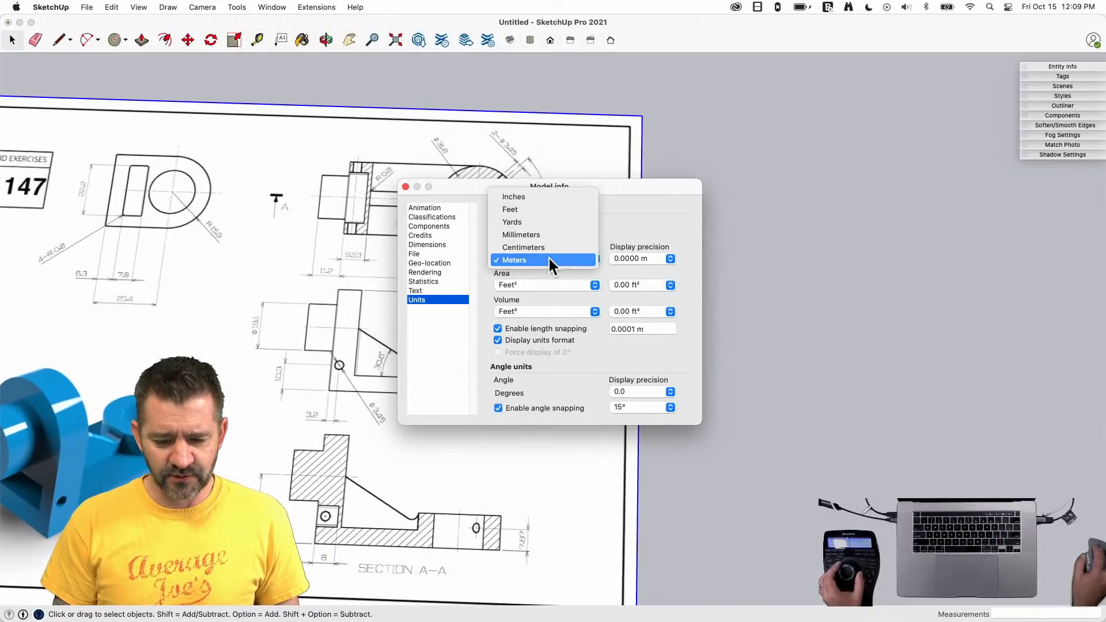
click(545, 227)
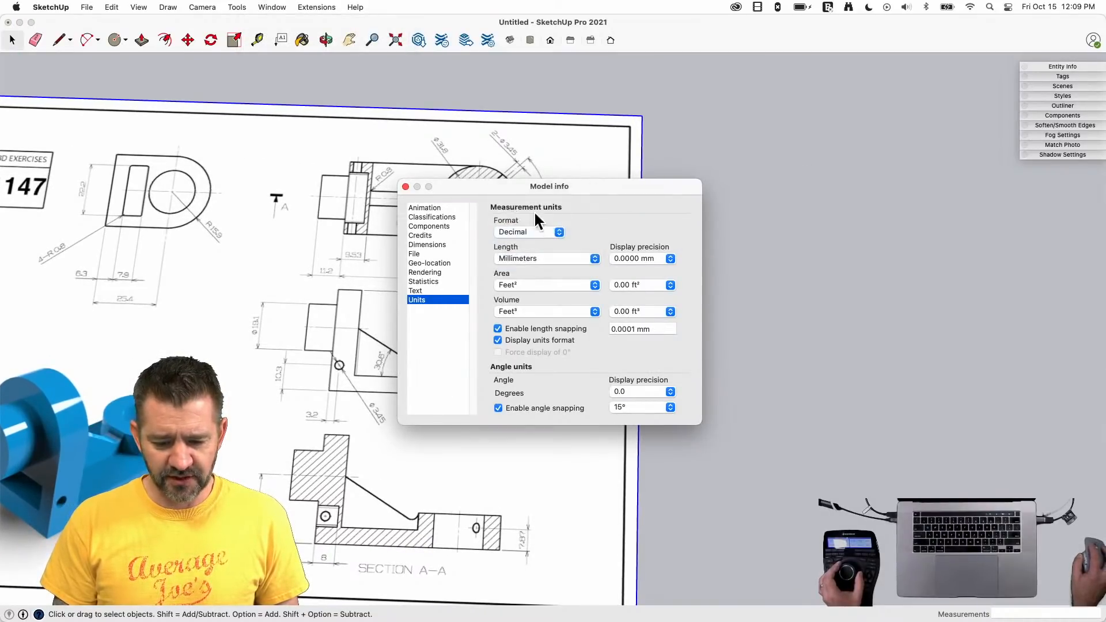
click(405, 186)
- Start a line at the lower corner of the upper view to compare the drawing's scale in millimeters, and cancel it
scroll(519, 184, up, 5)
key(l)
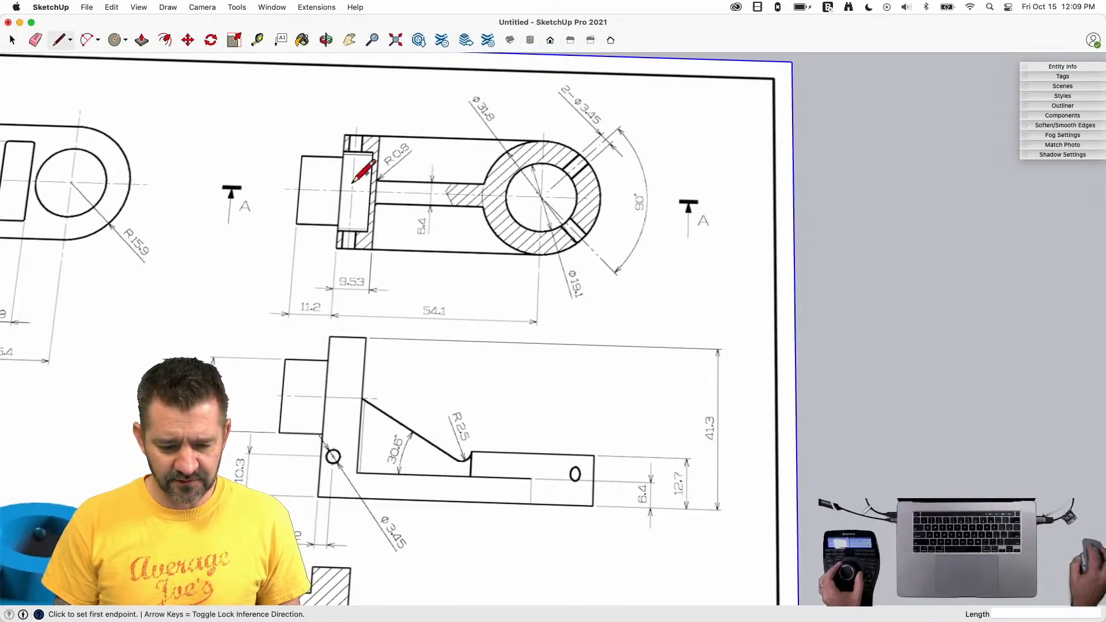
click(337, 247)
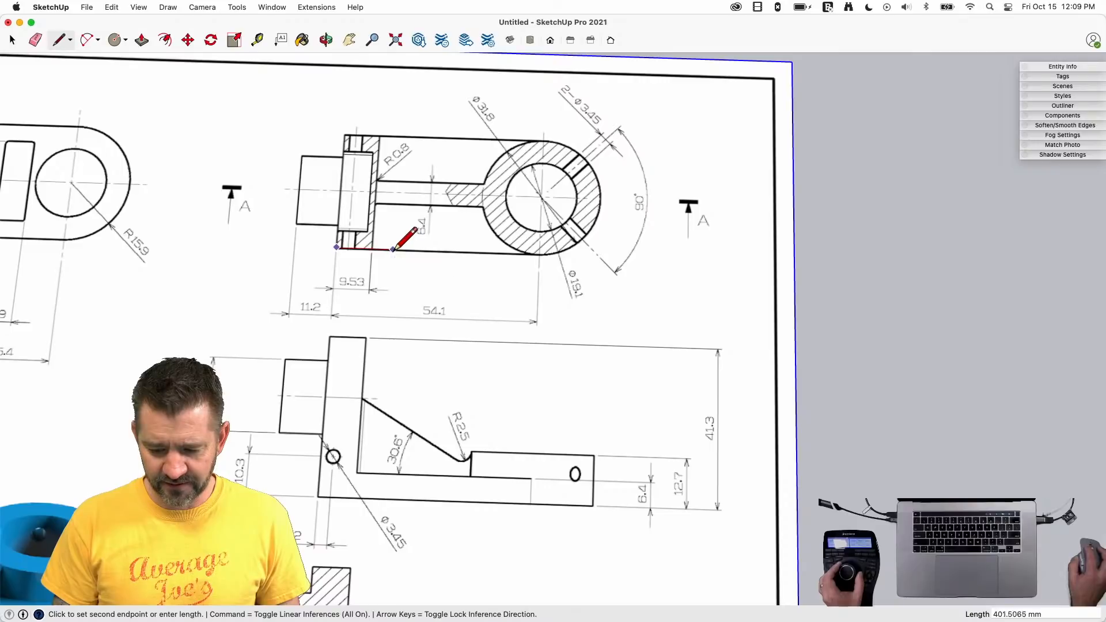
click(344, 248)
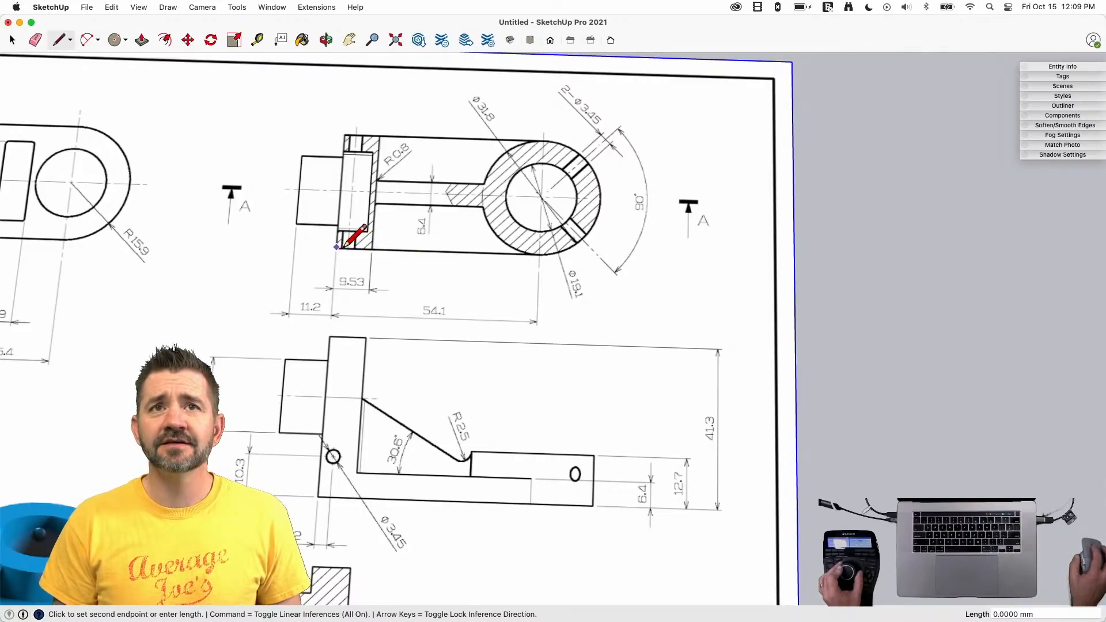
key(space)
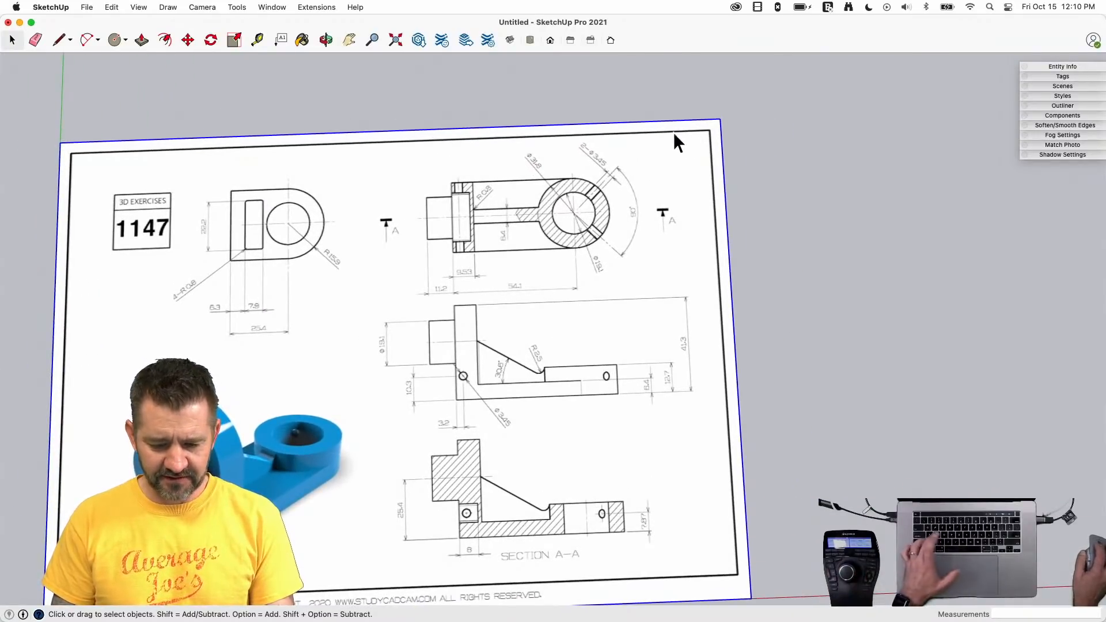
- Shrink the imported drawing image uniformly from its outer corner in two passes, the first to a scale of about 0.11
key(s)
click(721, 119)
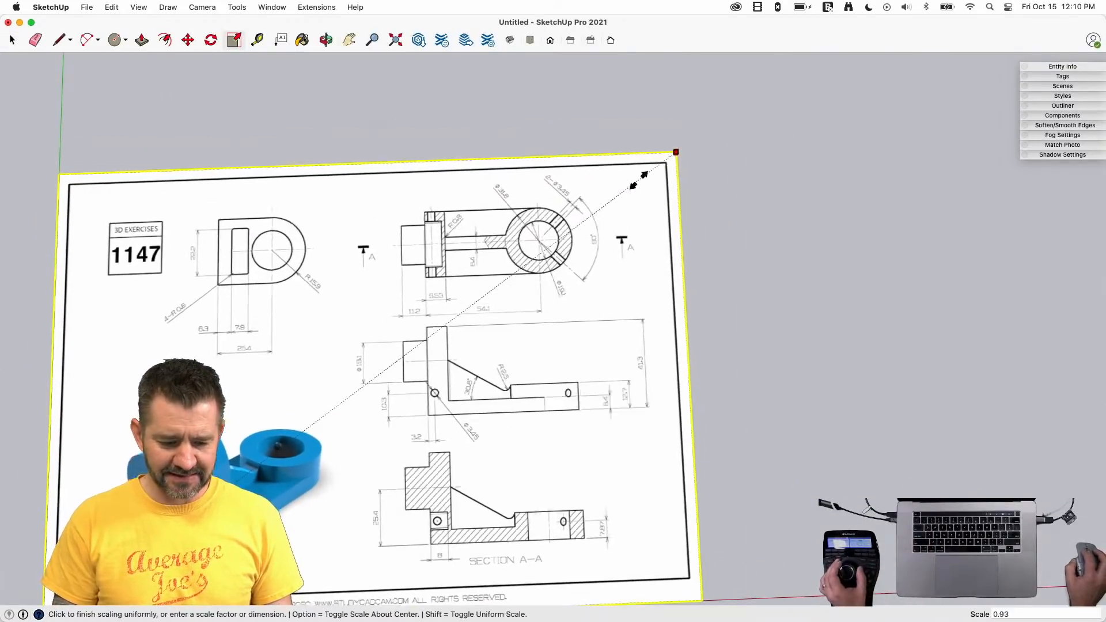
click(119, 547)
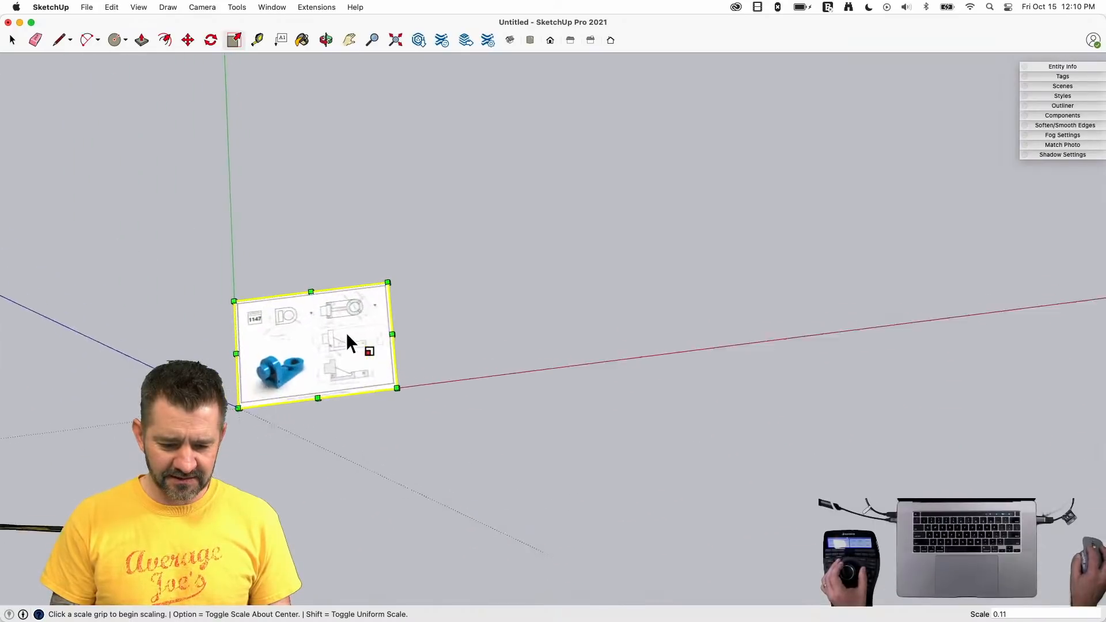
click(432, 274)
click(333, 361)
key(space)
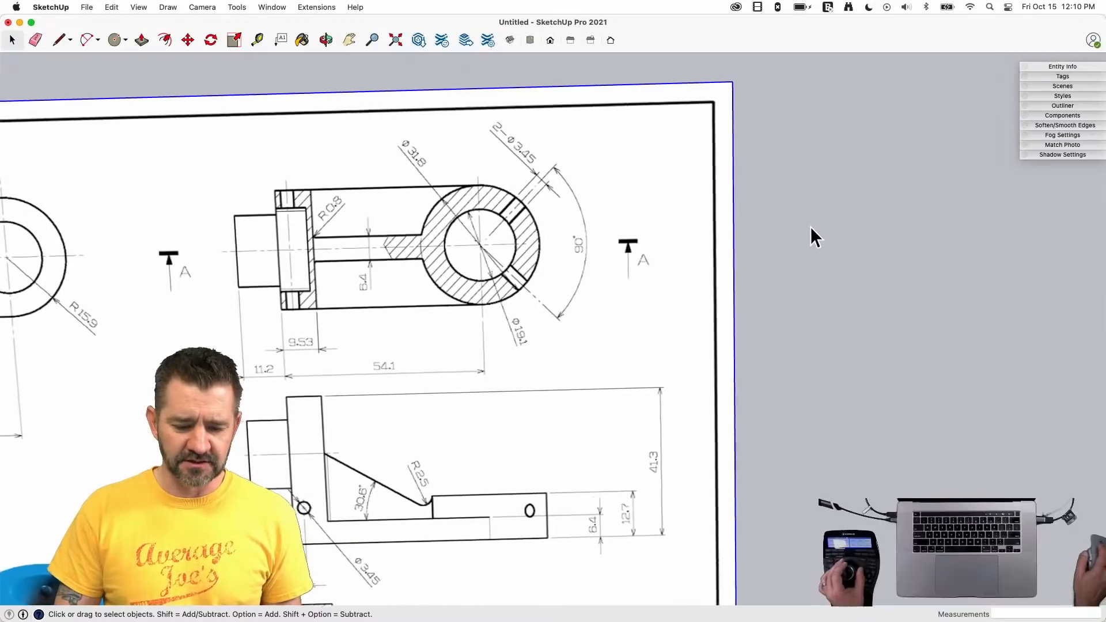
- Draw a 54.1 mm line parallel to the red axis on the drawing, beside the upper view
key(l)
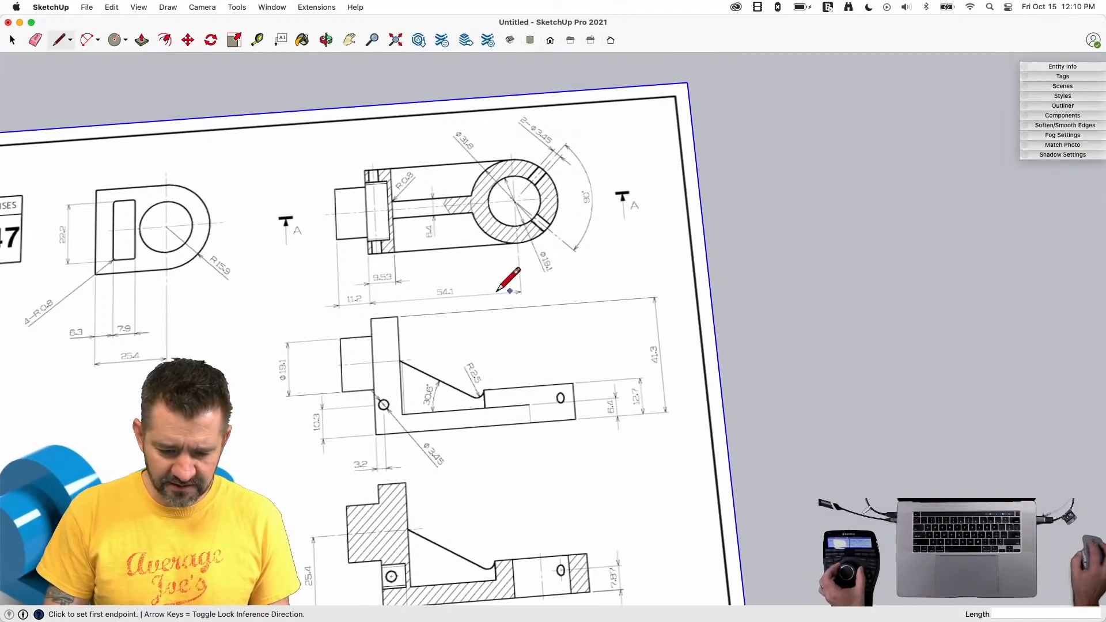
click(597, 284)
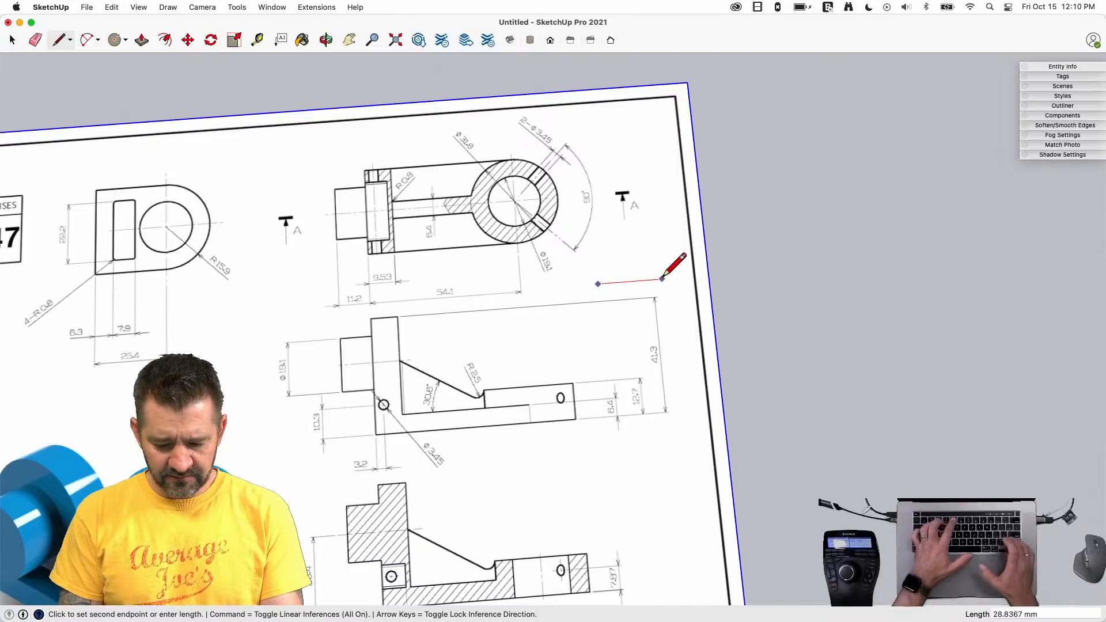
text(54.1)
key(Return)
key(space)
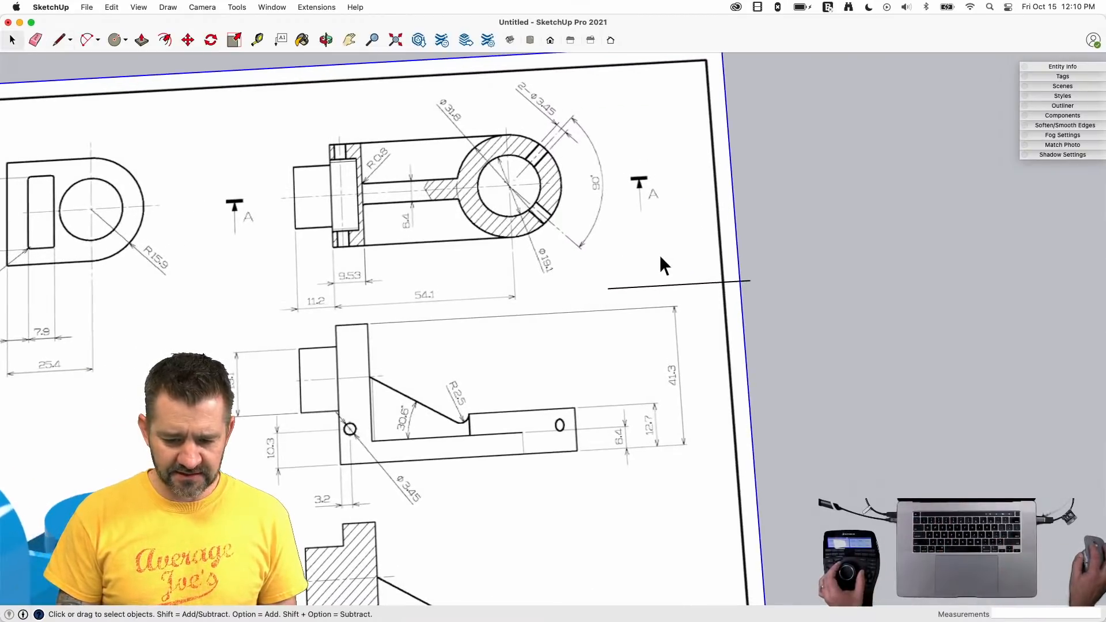
- Move the 54.1 mm line off the drawing image into the empty space beside it
click(645, 285)
key(m)
click(642, 285)
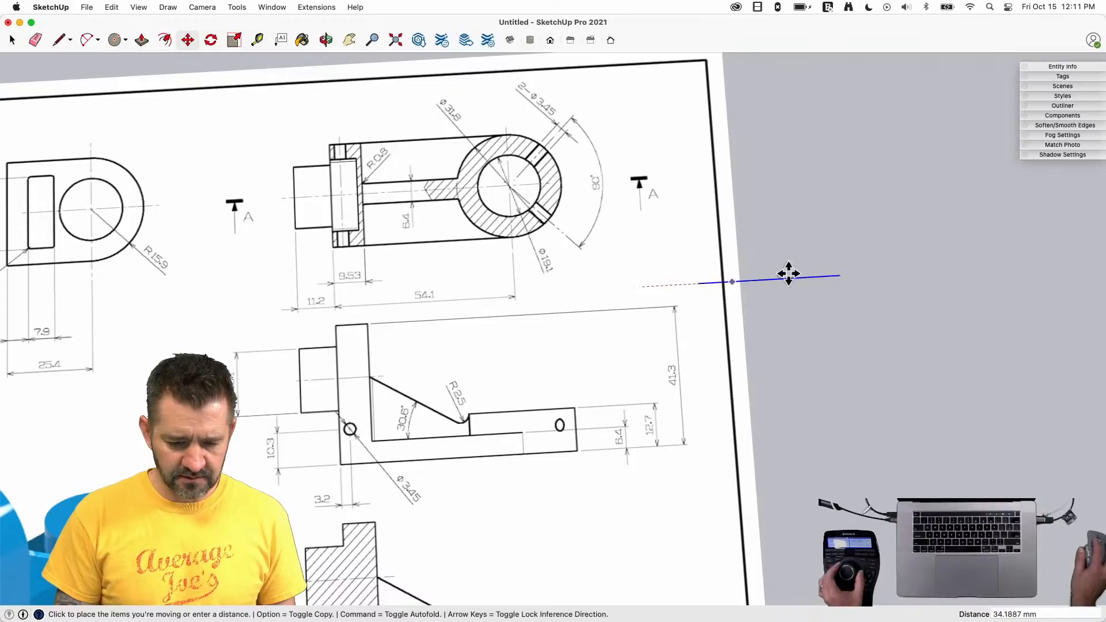
click(879, 282)
key(space)
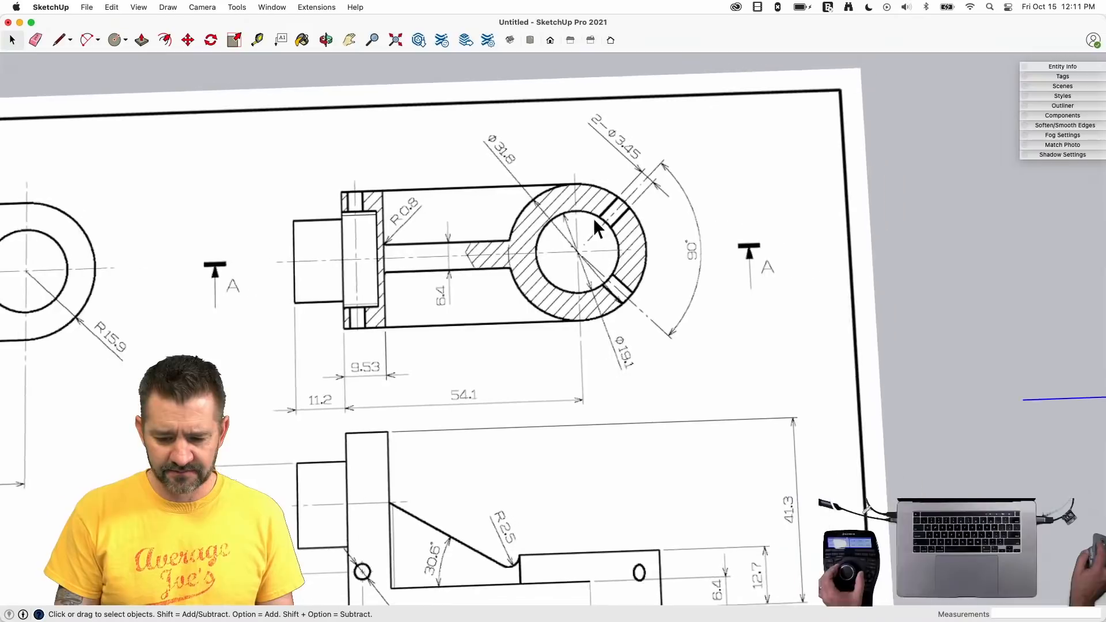
- Complete a rectangle on the 54.1 mm line, making its side along the green axis 31.8 mm
key(l)
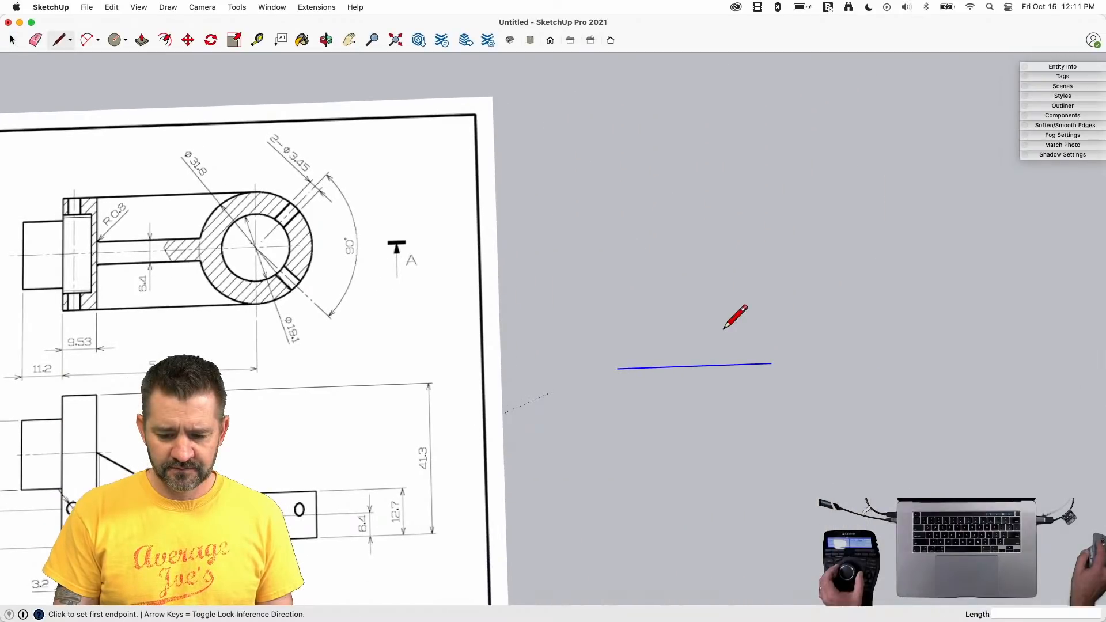
click(771, 363)
text(31.)
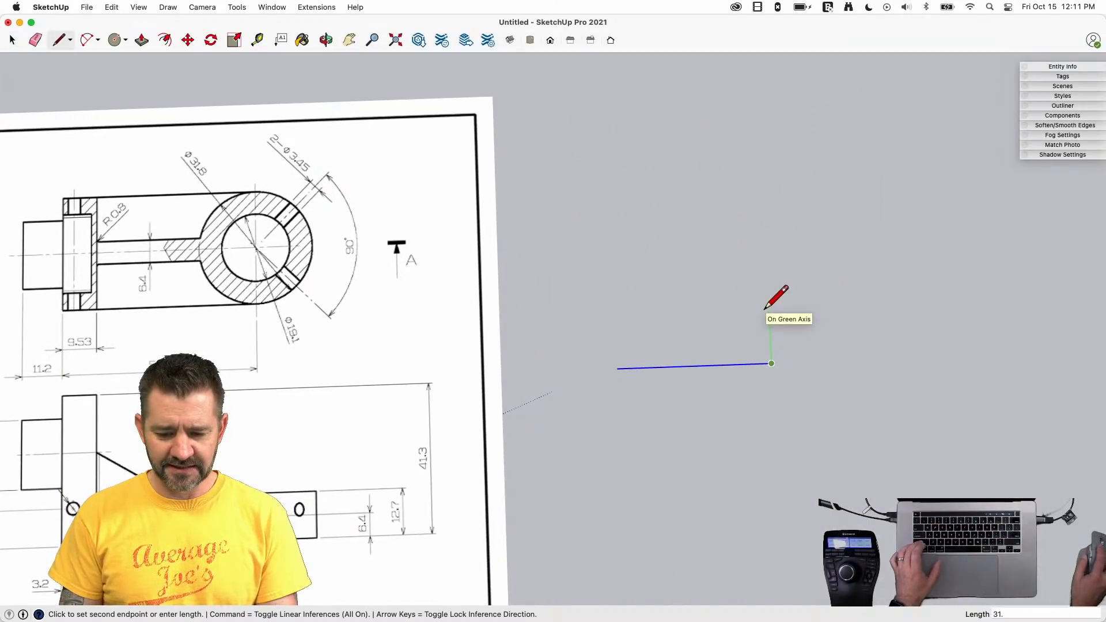
text(8)
key(Return)
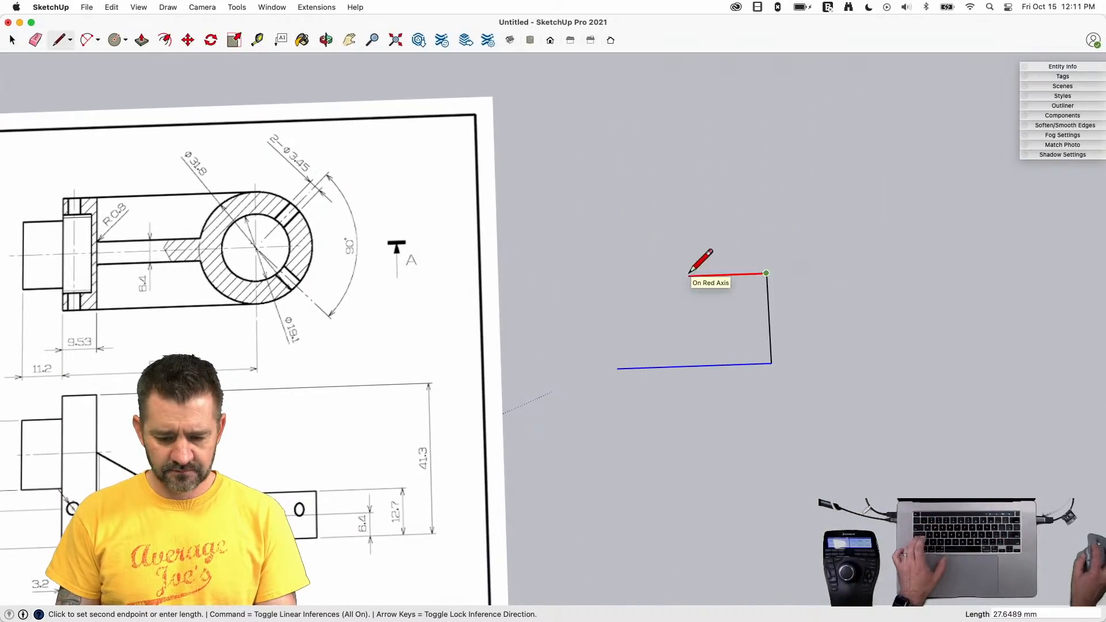
click(617, 367)
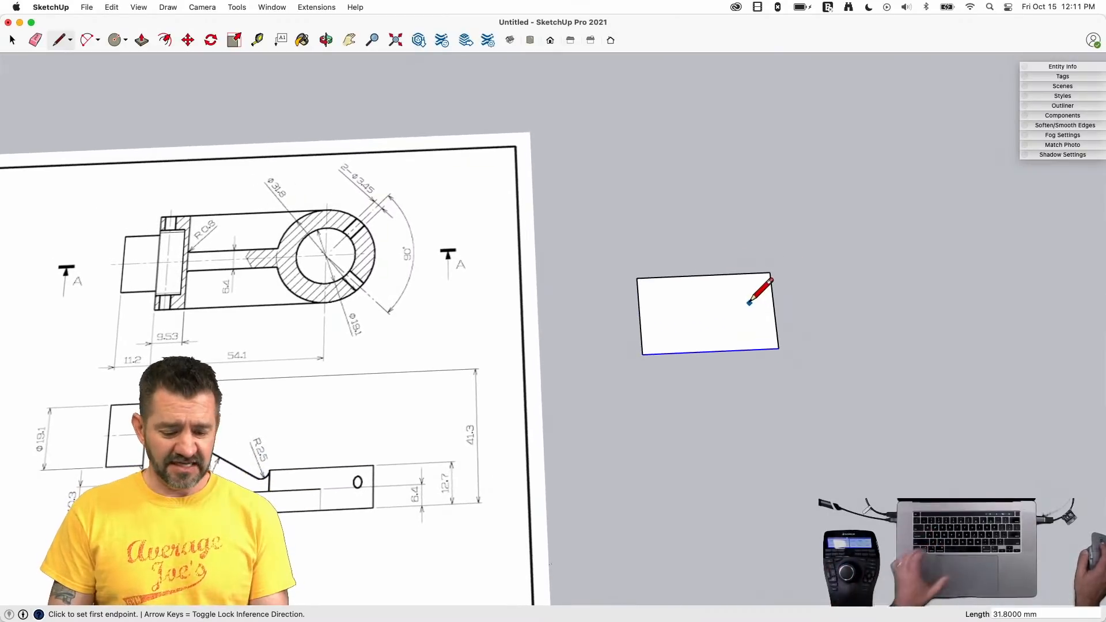
- Draw a 15.9 mm radius circle centered on the midpoint of the rectangle's short side, reaching its corners
key(c)
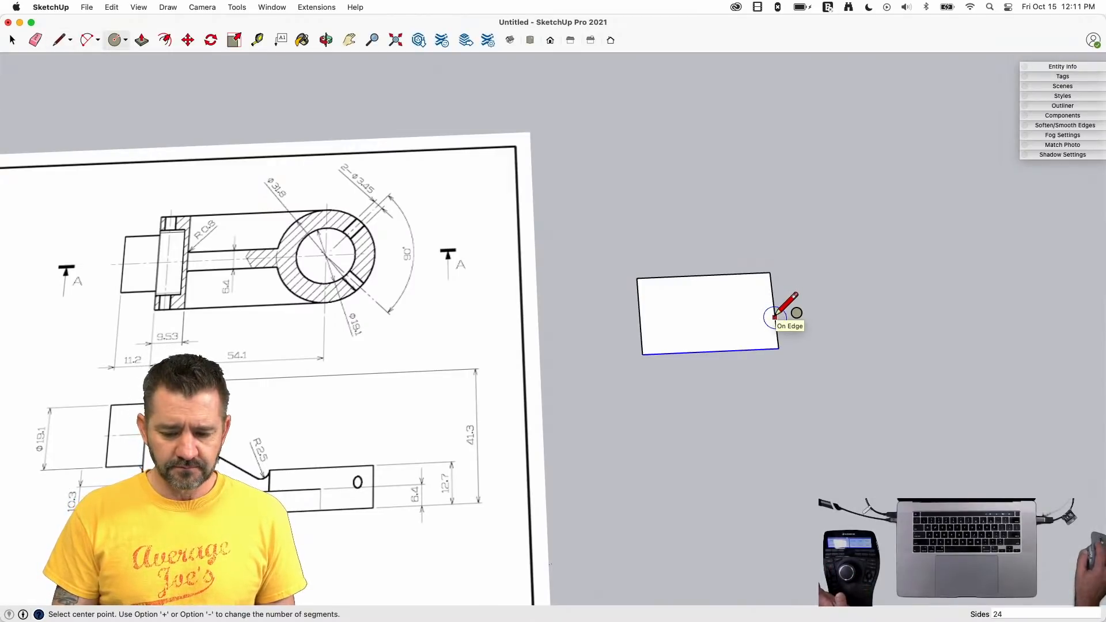
click(774, 317)
key(Escape)
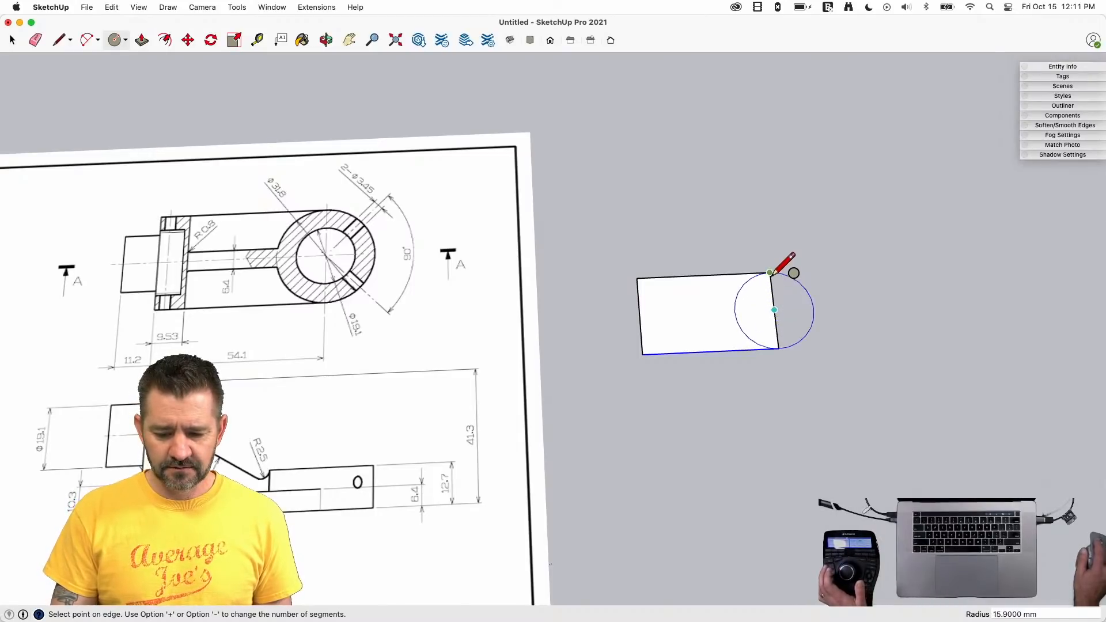
click(770, 272)
- Erase the inner half of the circle and the dividing short side, leaving one face with a rounded end
key(e)
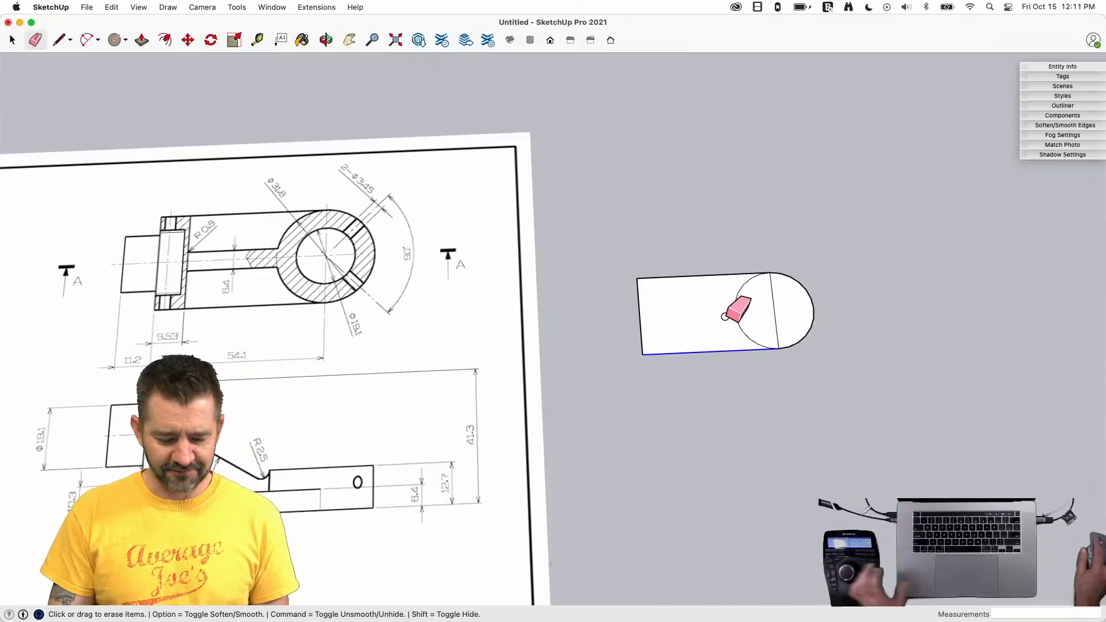
drag(725, 316, 740, 313)
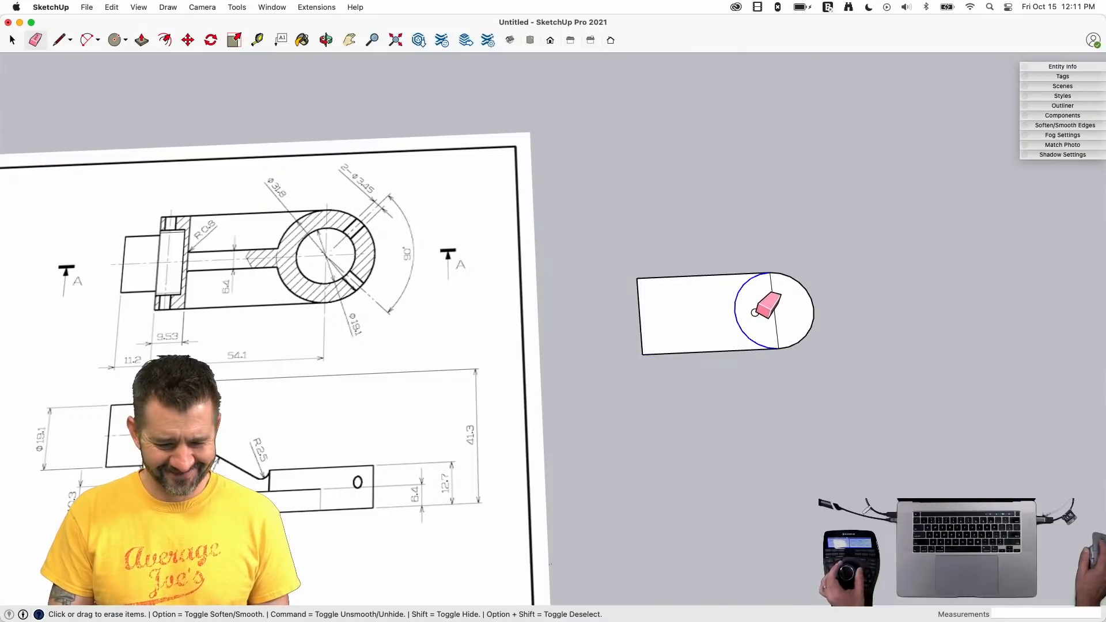
click(869, 265)
click(870, 275)
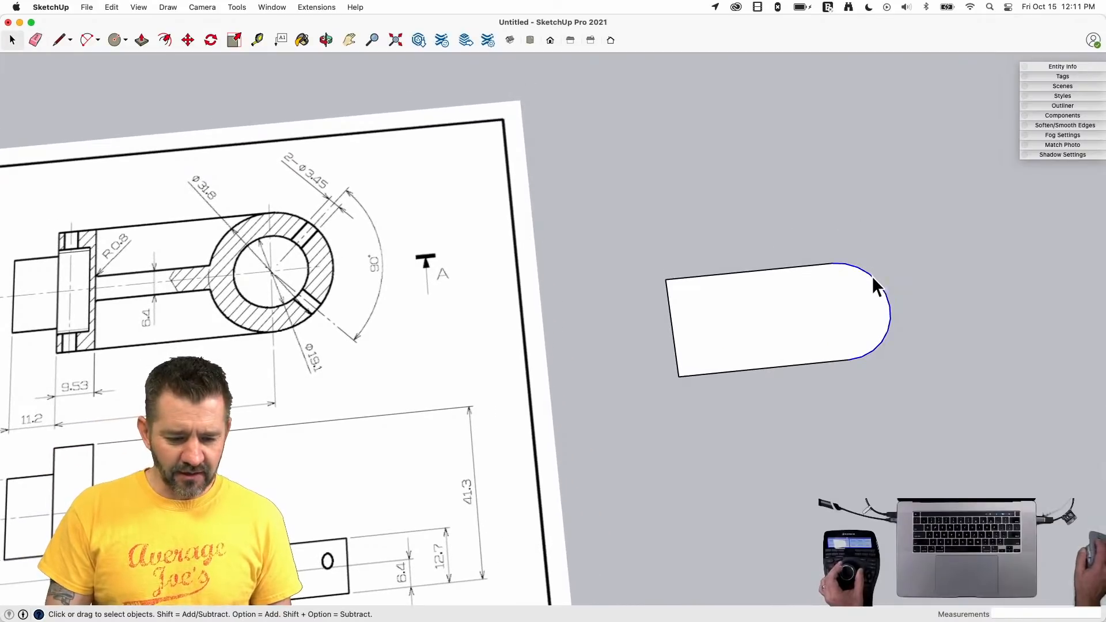
scroll(446, 251, down, 5)
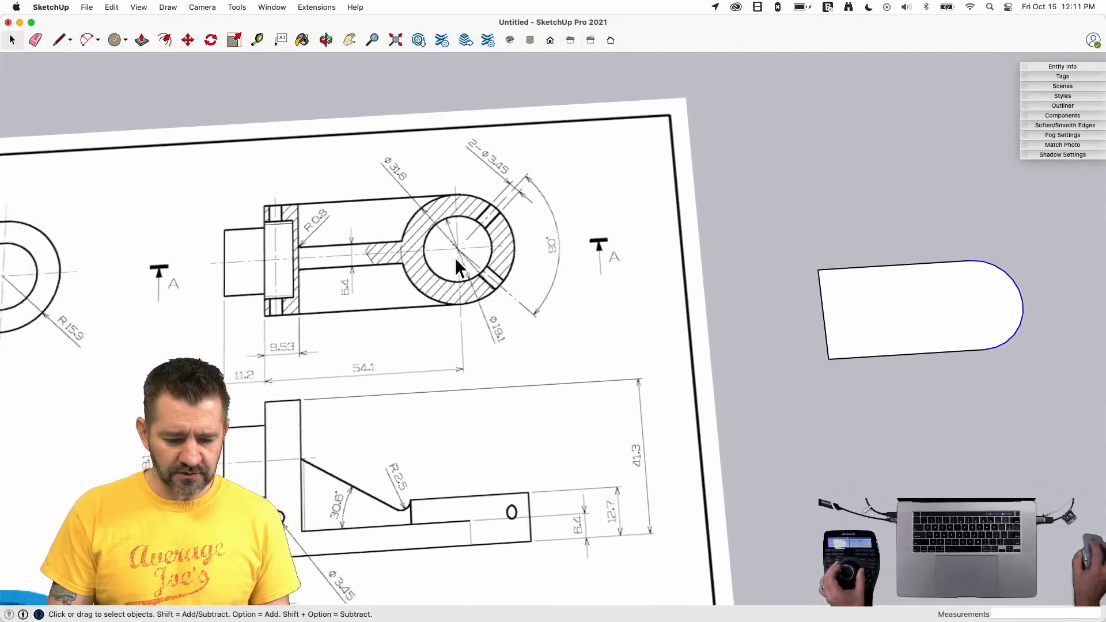
scroll(794, 313, up, 3)
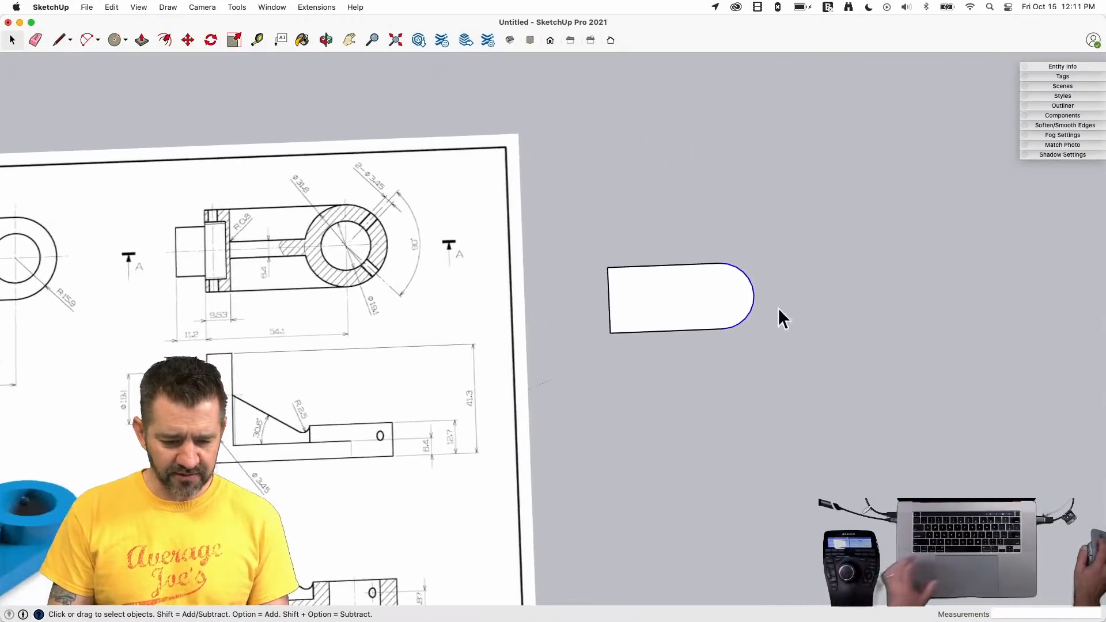
key(c)
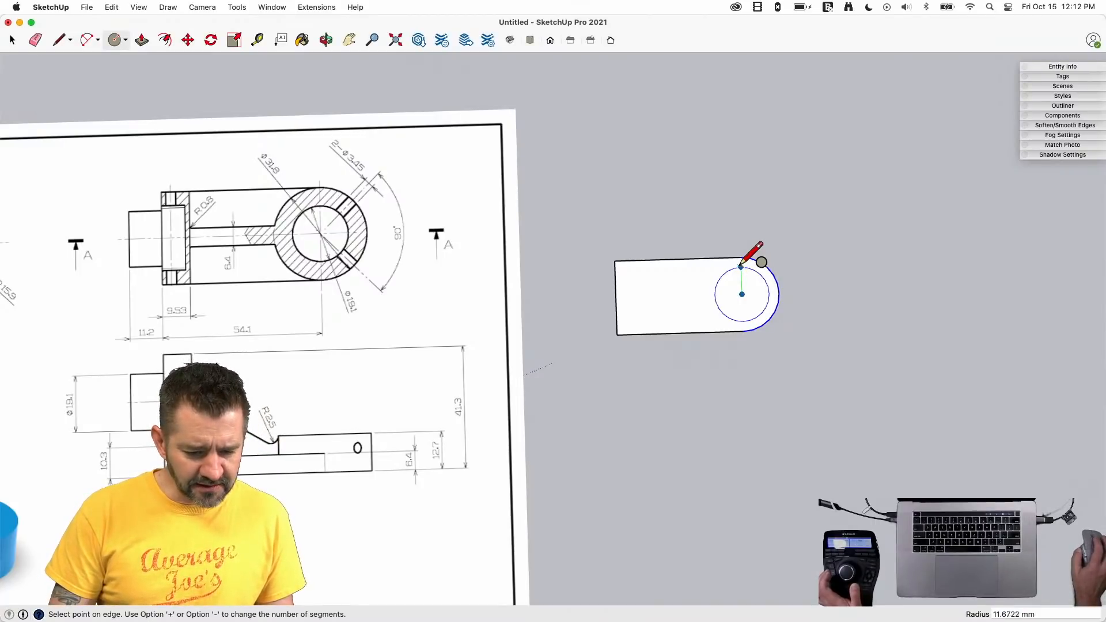
scroll(359, 259, up, 4)
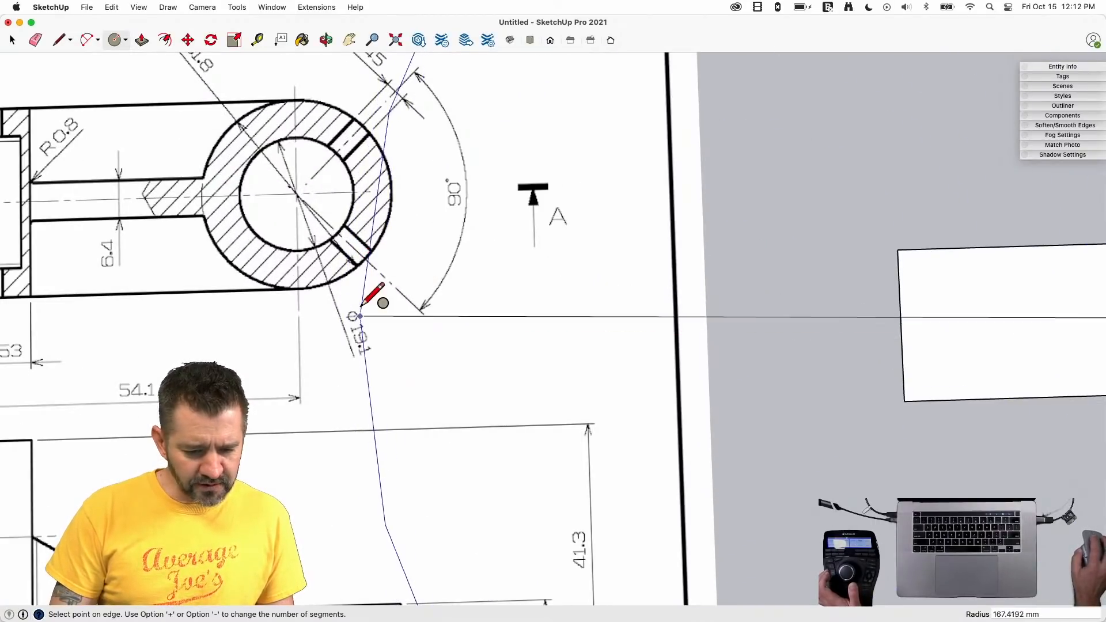
scroll(496, 265, down, 3)
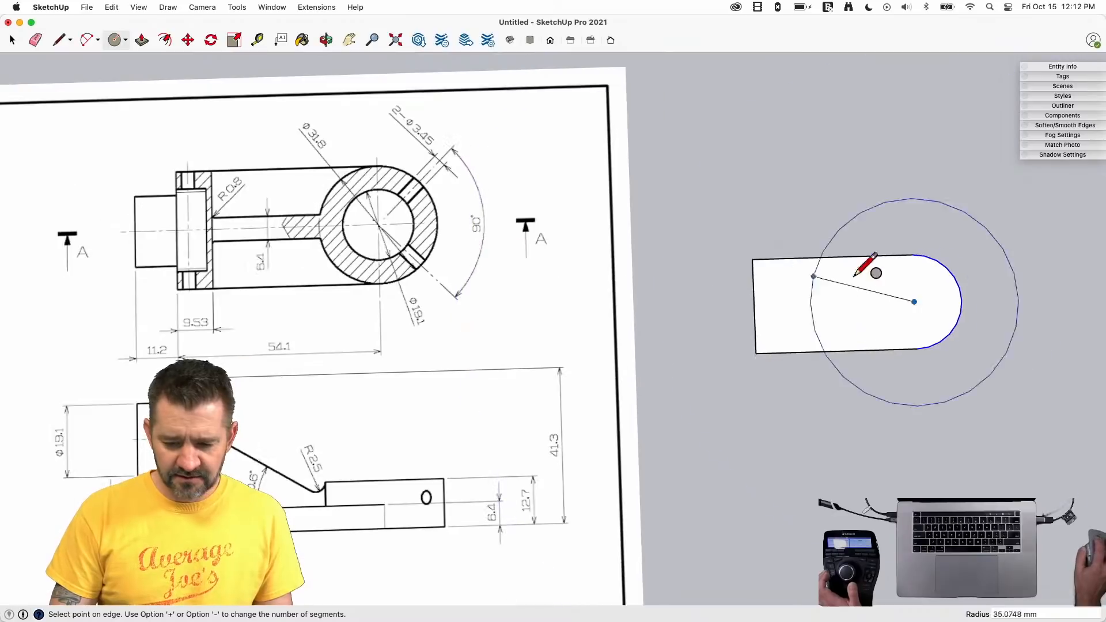
scroll(469, 265, down, 2)
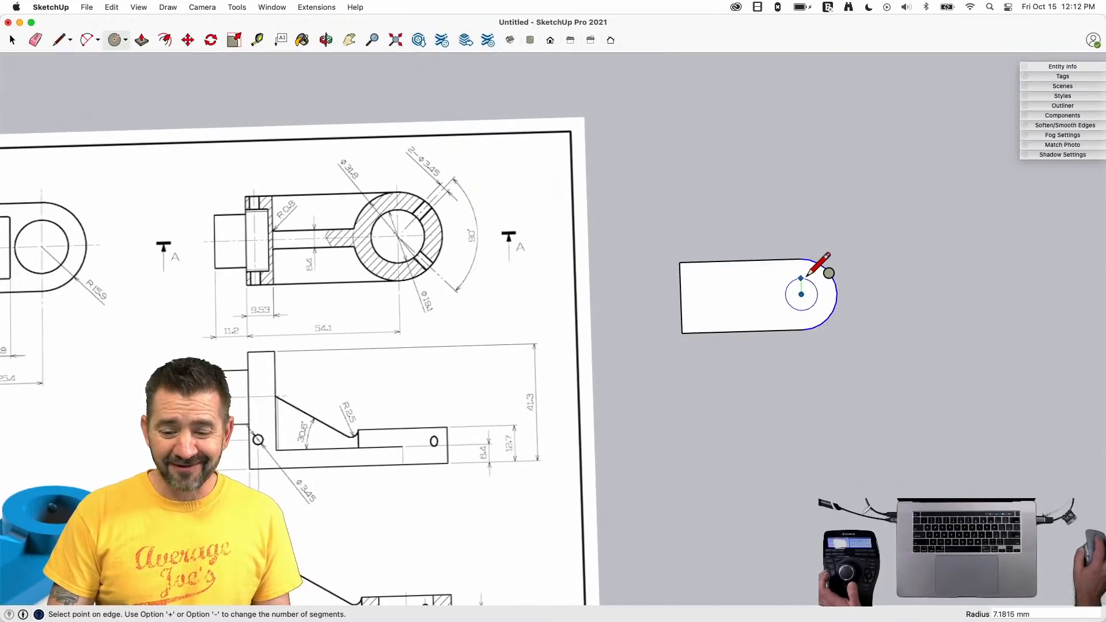
scroll(807, 273, up, 3)
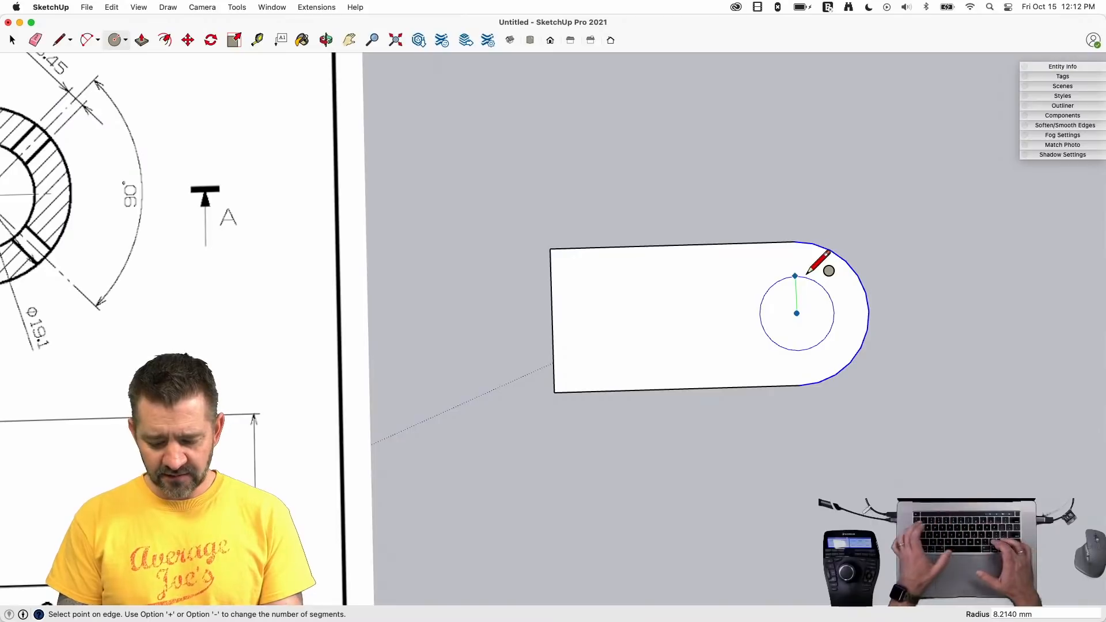
text(9.1/2)
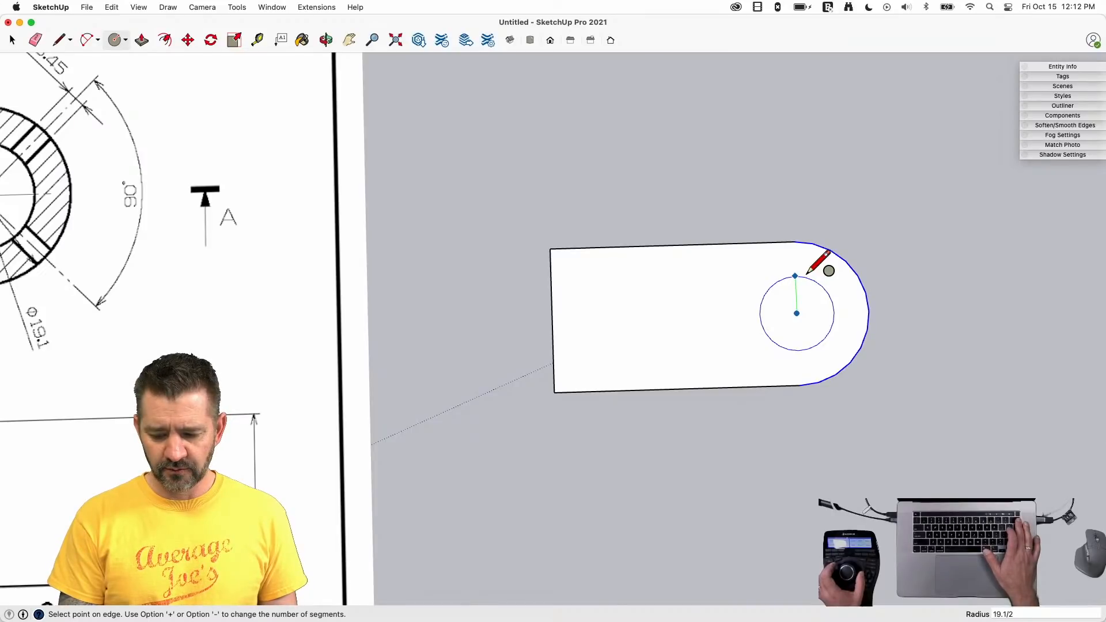
key(BackSpace)
key(BackSpace)
key(BackSpace)
key(BackSpace)
key(BackSpace)
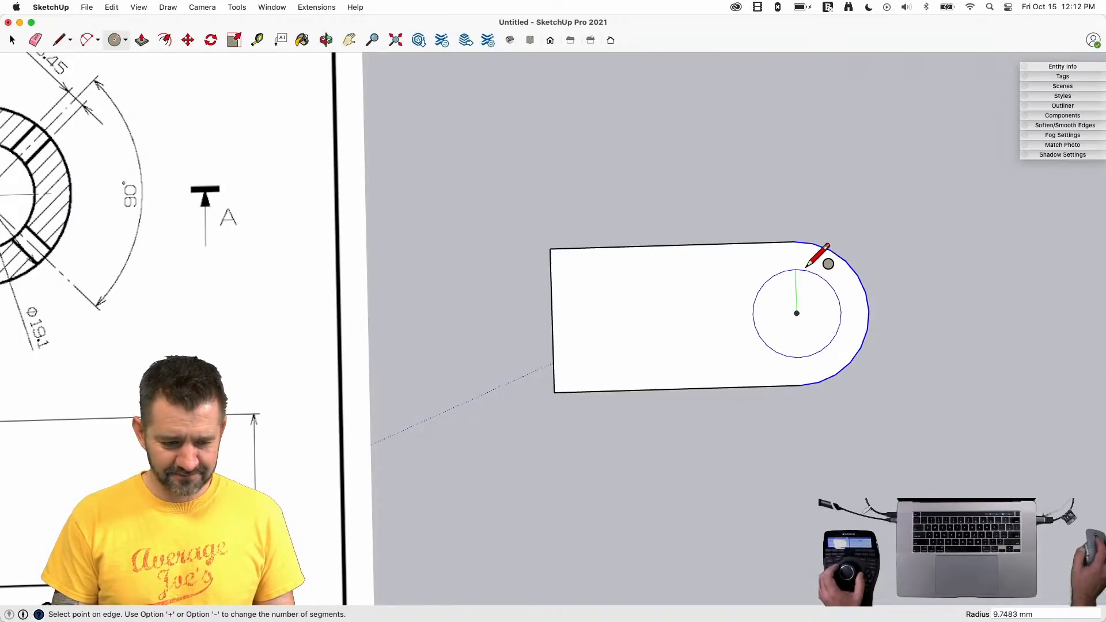
scroll(807, 268, down, 2)
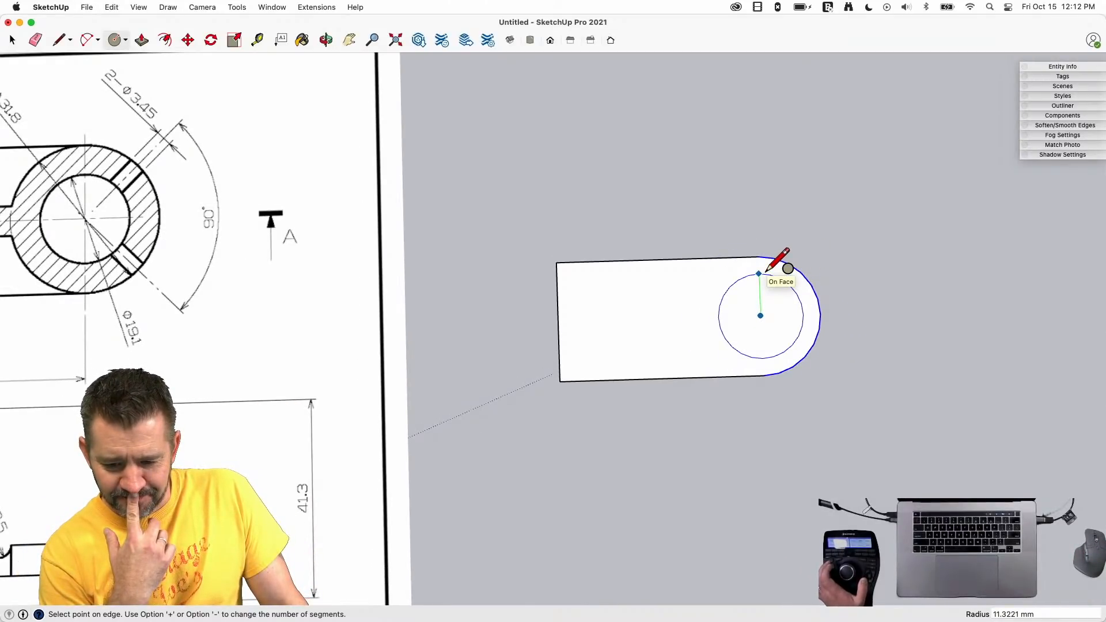
- Draw a 19.1 mm line parallel to the green axis and move it by its midpoint onto the rounded end's center
key(l)
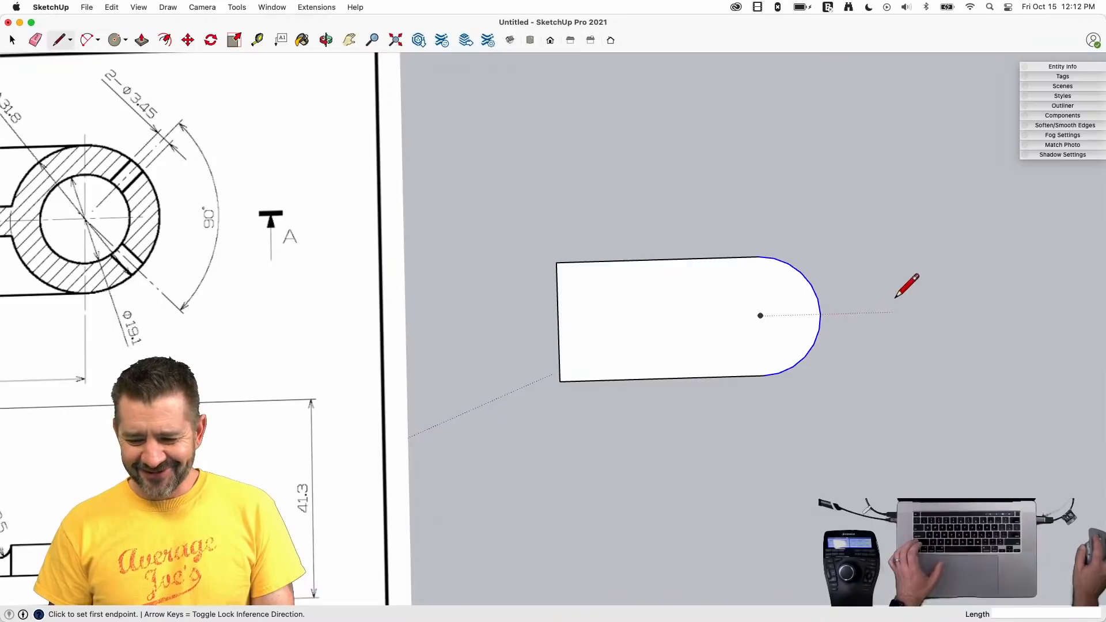
click(914, 251)
text(19.1)
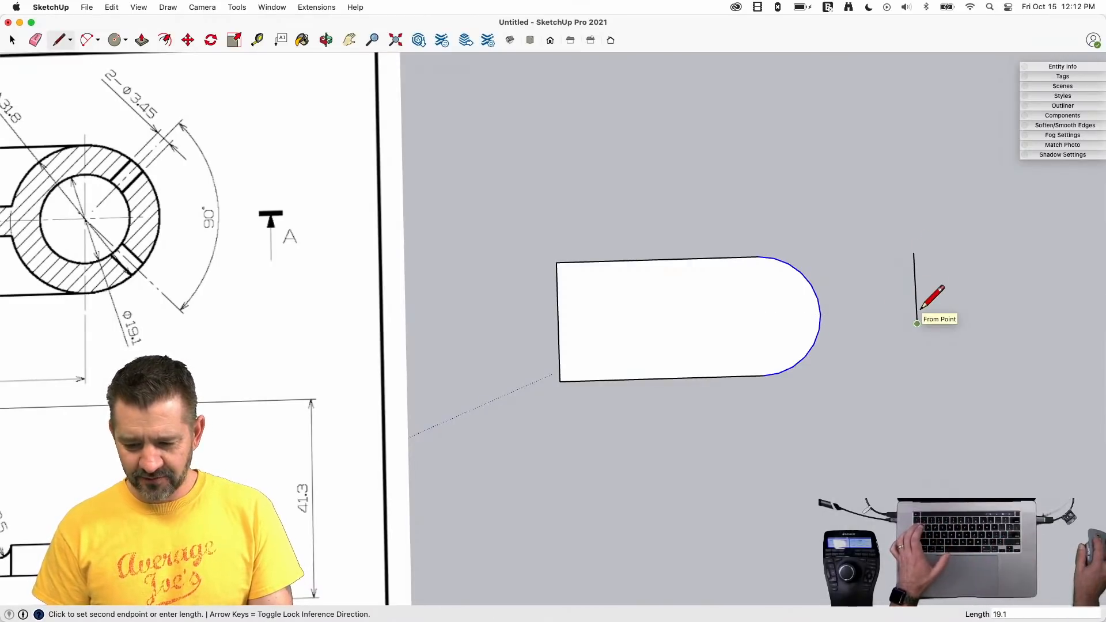
key(Return)
key(space)
key(m)
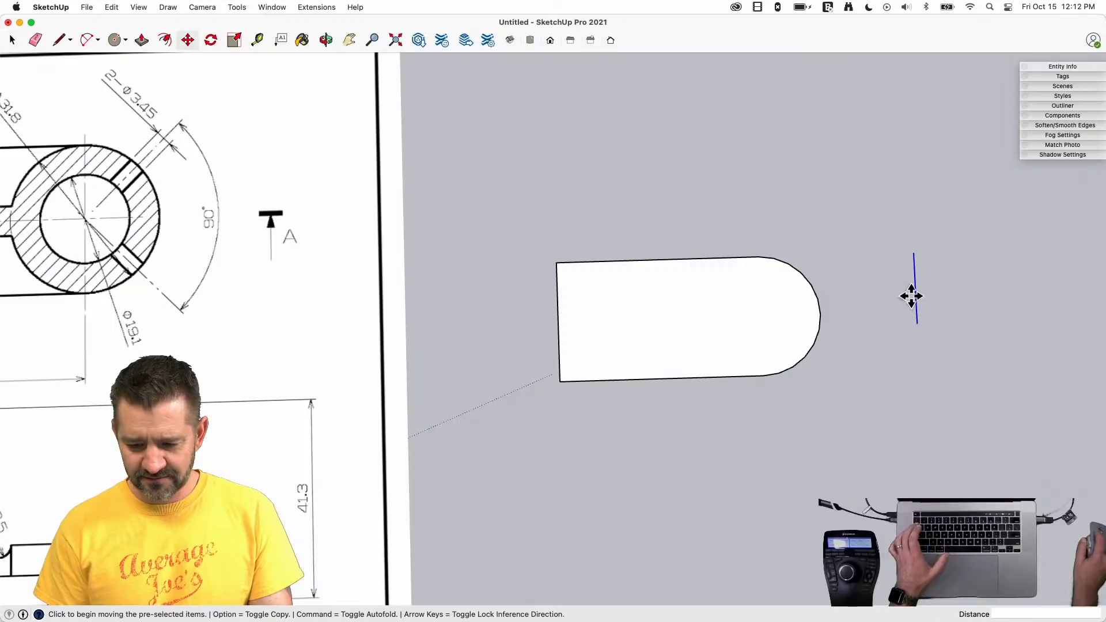
click(915, 290)
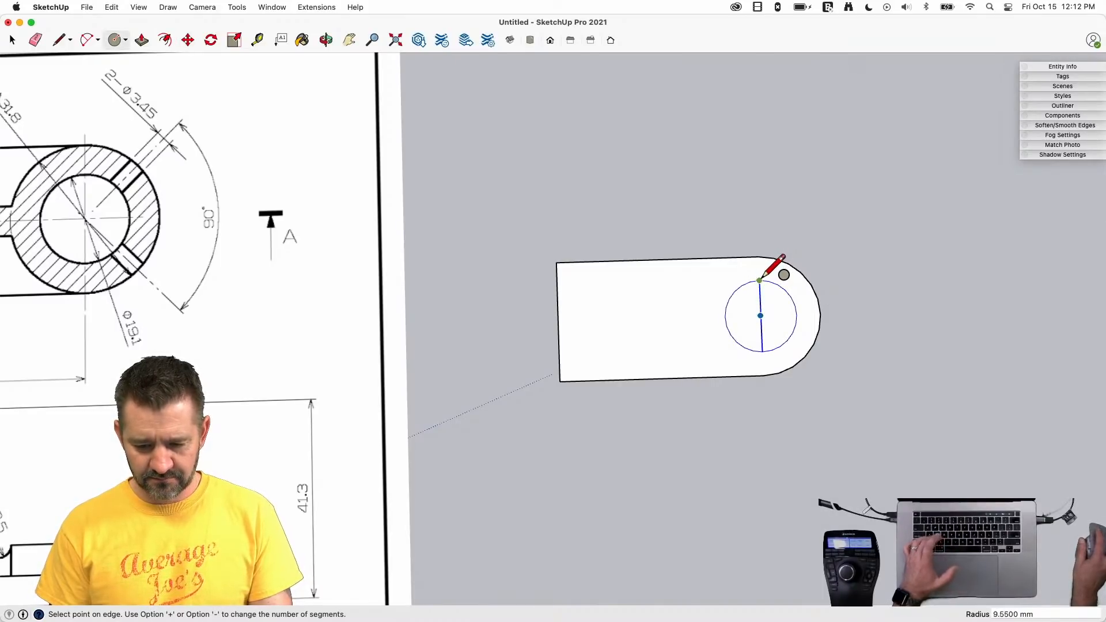
- Cut a hole with a 9.55 mm radius circle through the line's endpoint, removing the guide line and the inner face
click(759, 281)
key(e)
key(space)
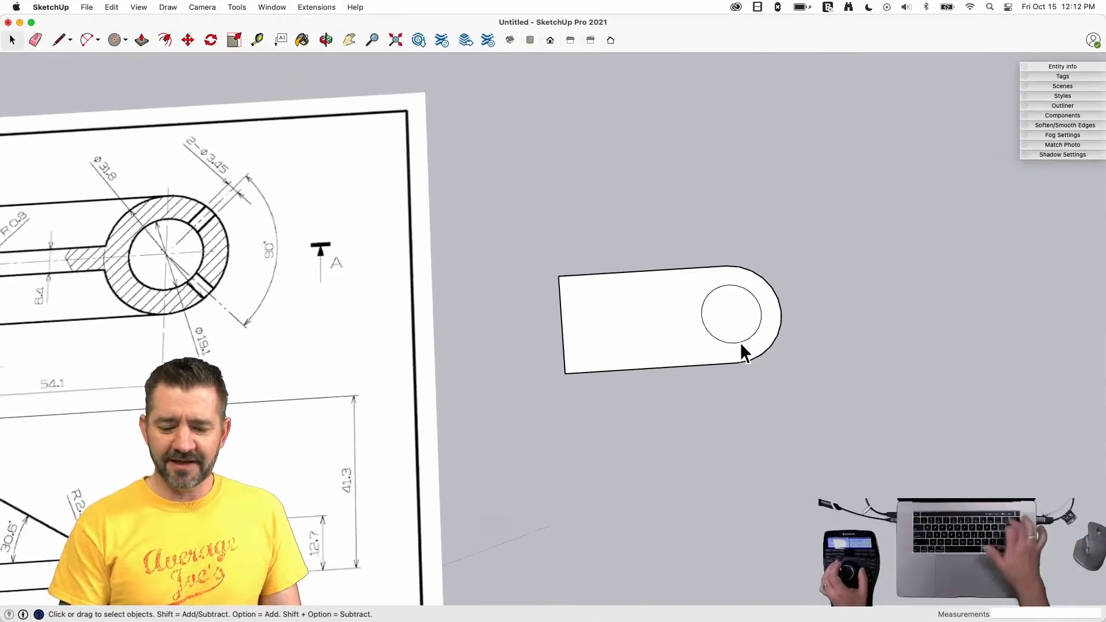
click(722, 309)
key(Delete)
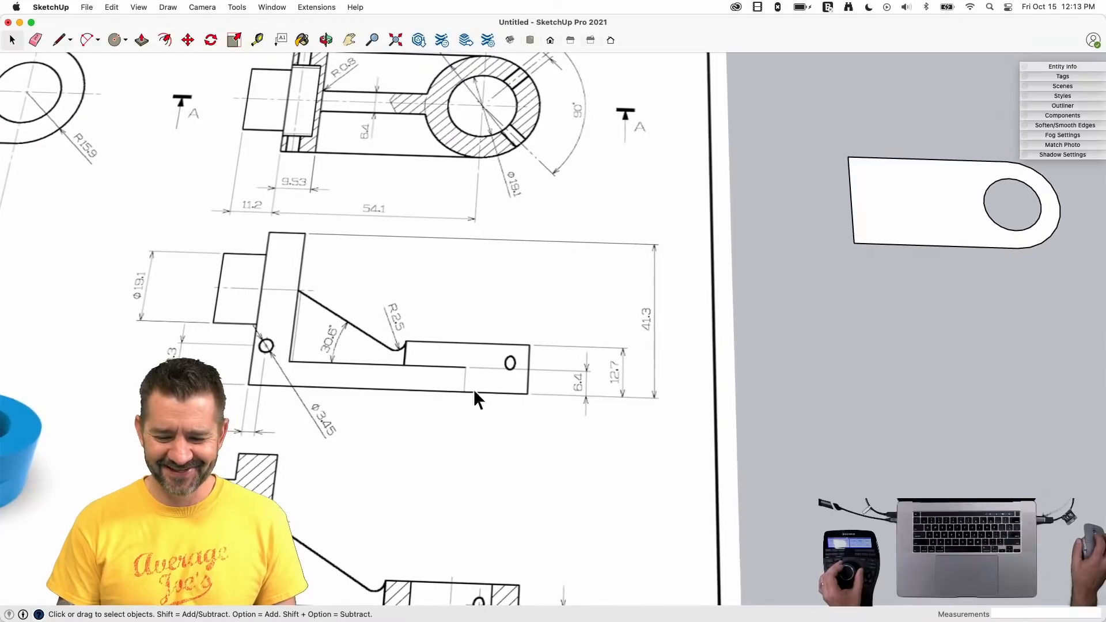
- Extrude the base face upward by 6.4 mm with Push/Pull
key(p)
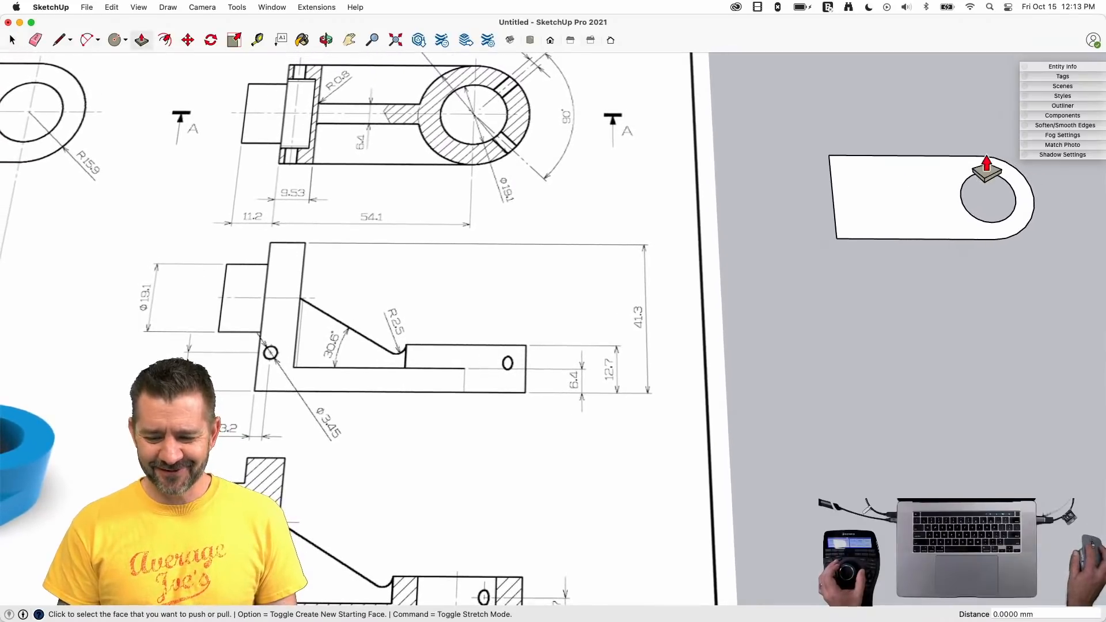
click(898, 223)
text(6.4)
key(Return)
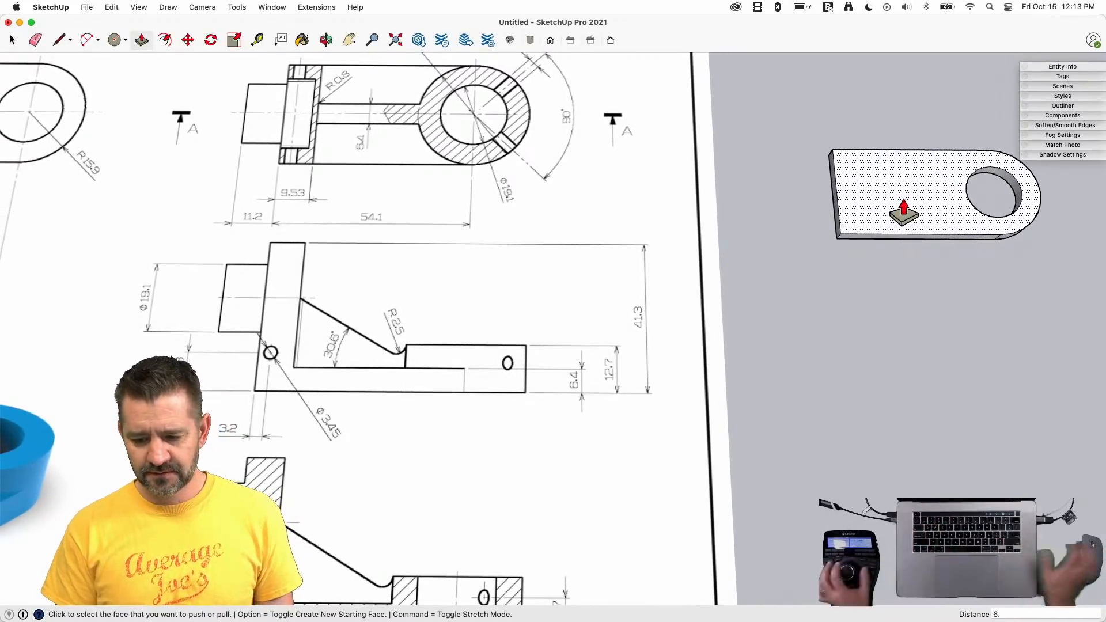
key(space)
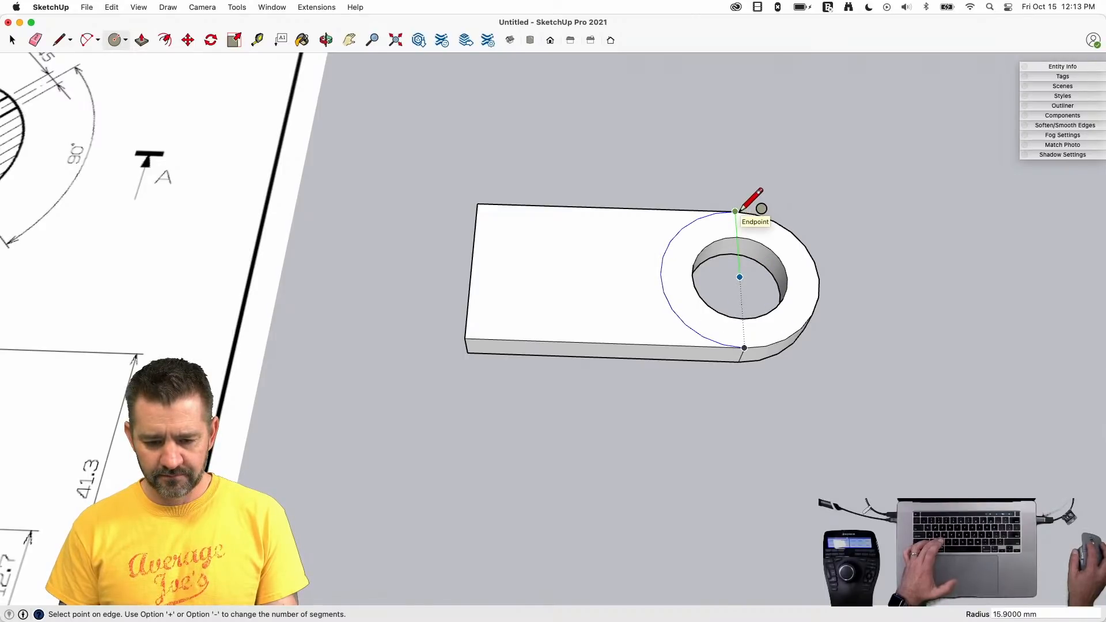
- Try to form the ring outline with a full 15.9 mm radius circle on the top face, concentric with the hole
click(735, 211)
key(ctrl+shift+q)
key(space)
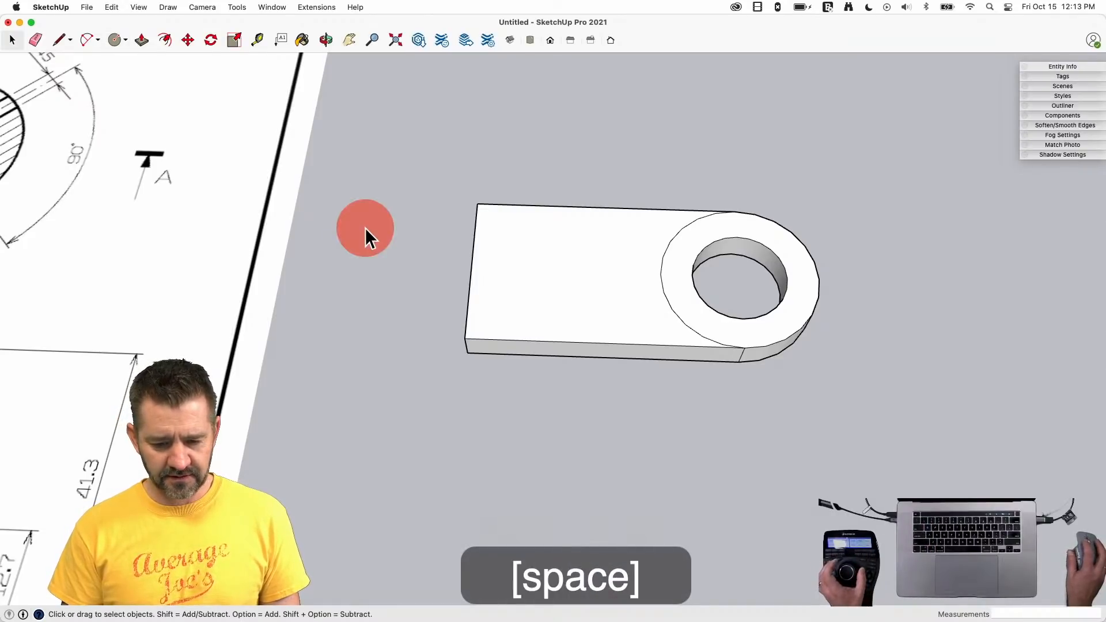
right_click(365, 228)
click(386, 163)
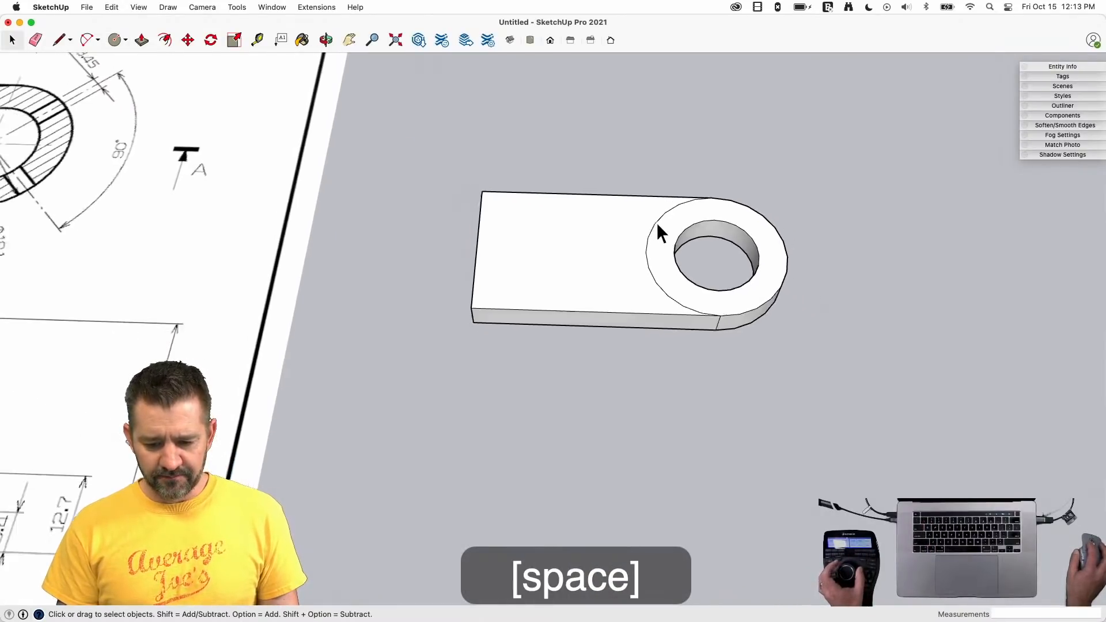
key(e)
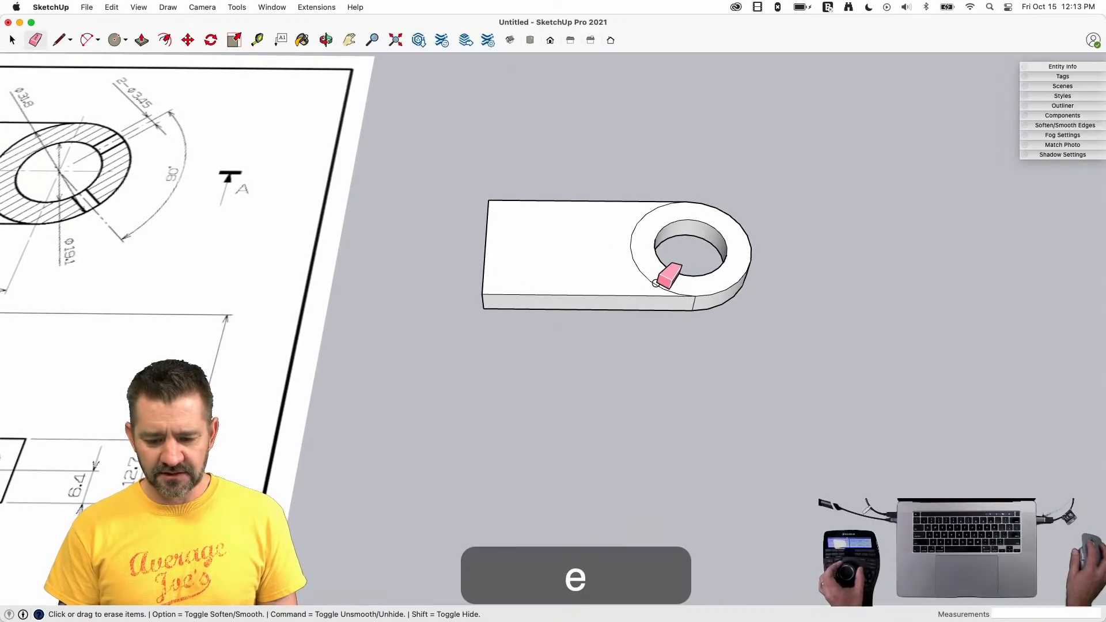
key(super+z)
key(super+z)
- Rotate a copy of the top outer arc half a turn about the hole's center to complete the ring outline
key(space)
click(784, 283)
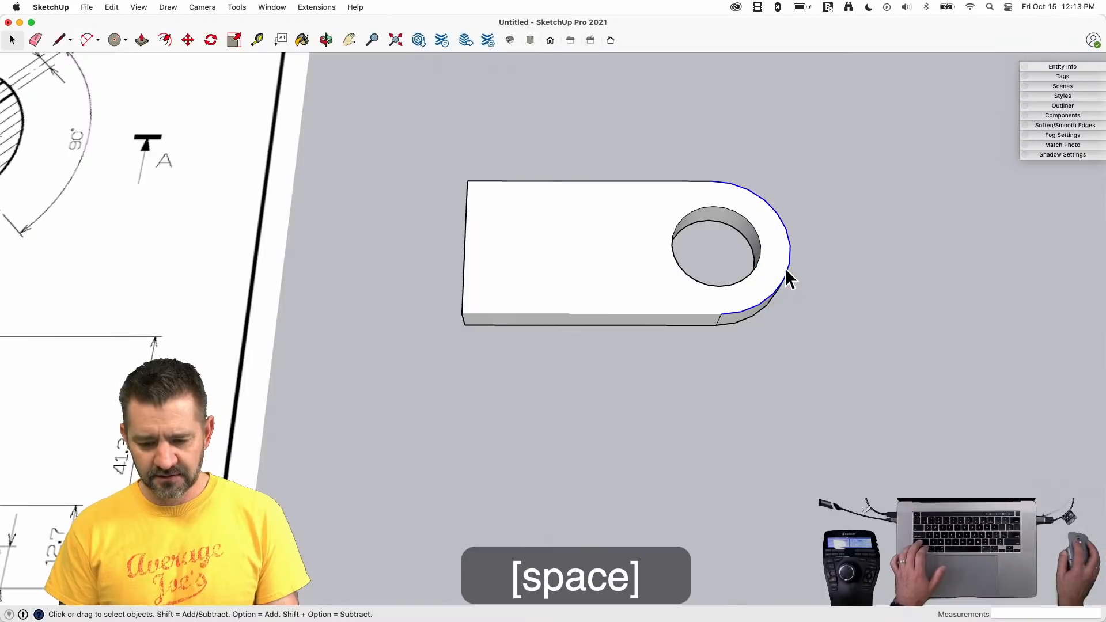
key(q)
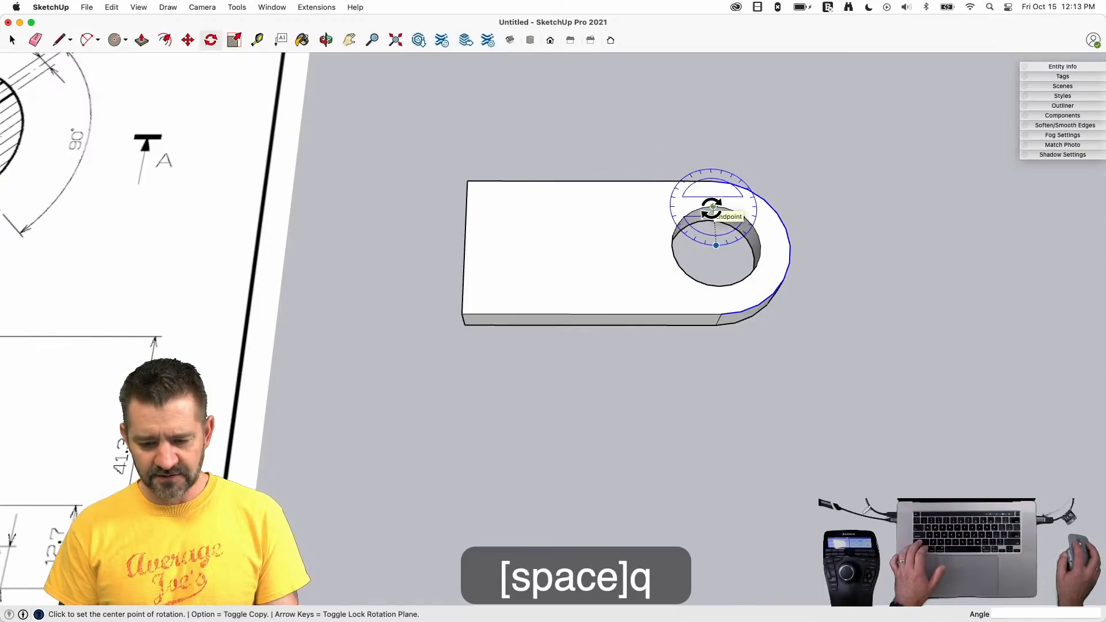
click(716, 245)
click(853, 247)
key(alt)
click(611, 245)
key(space)
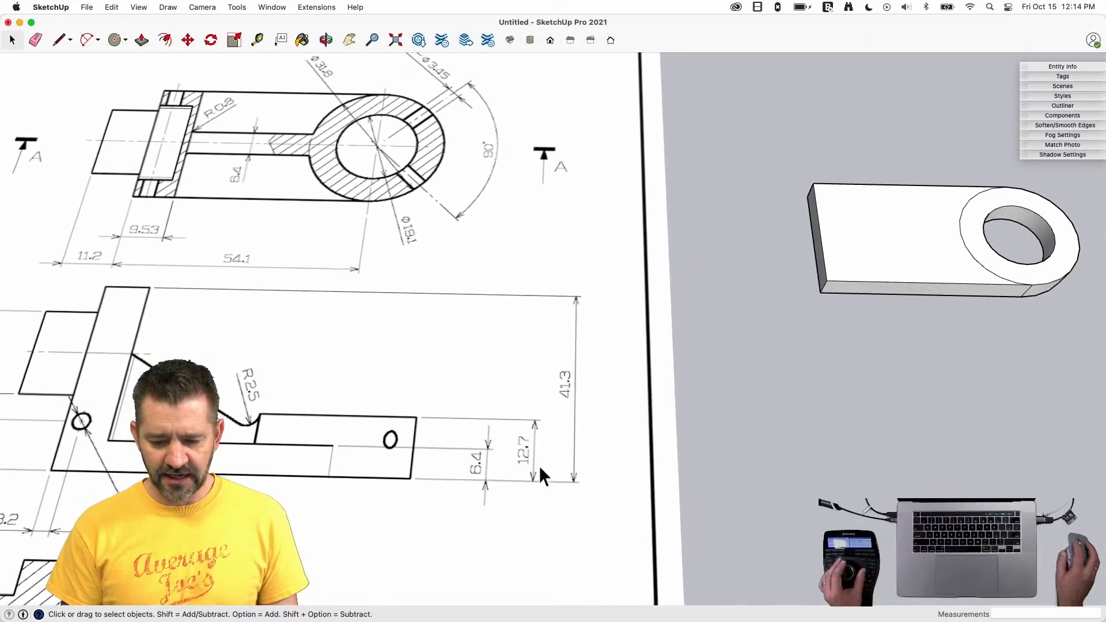
- Draw a 12.7 mm vertical line up from the base's lower arc endpoint and raise the ring face to the line's top
key(l)
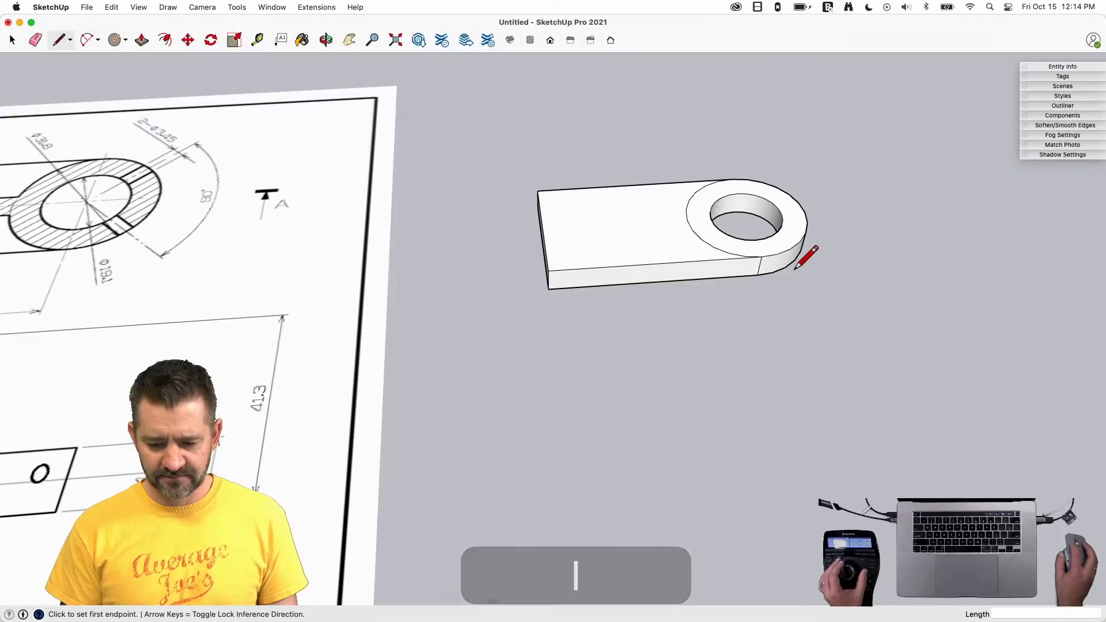
click(756, 275)
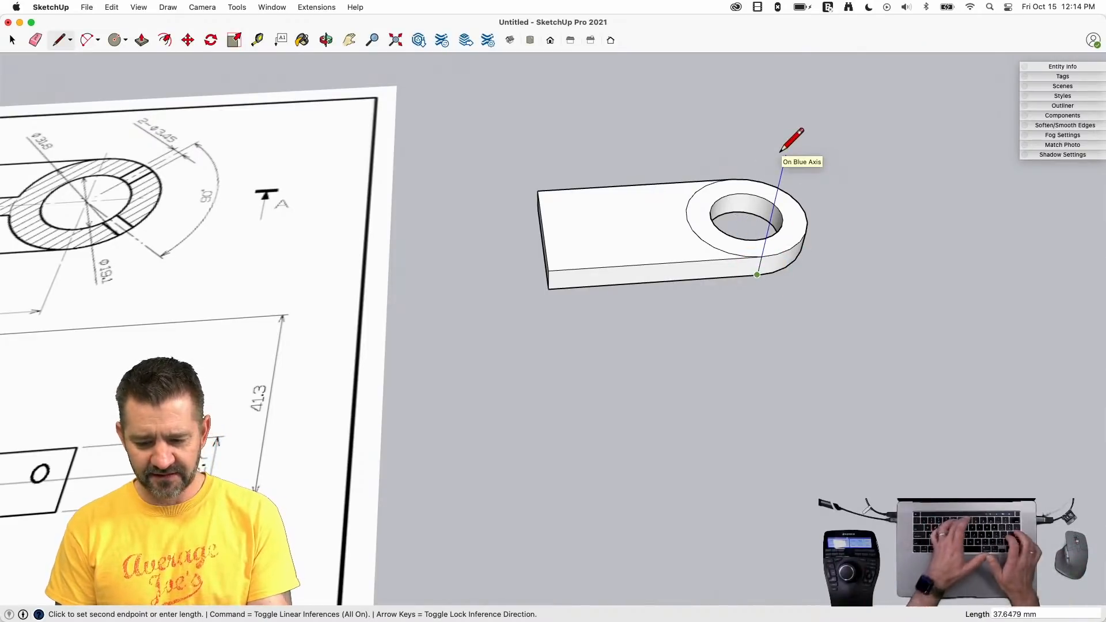
text(12.7)
key(Return)
scroll(780, 151, up, 5)
key(p)
click(848, 166)
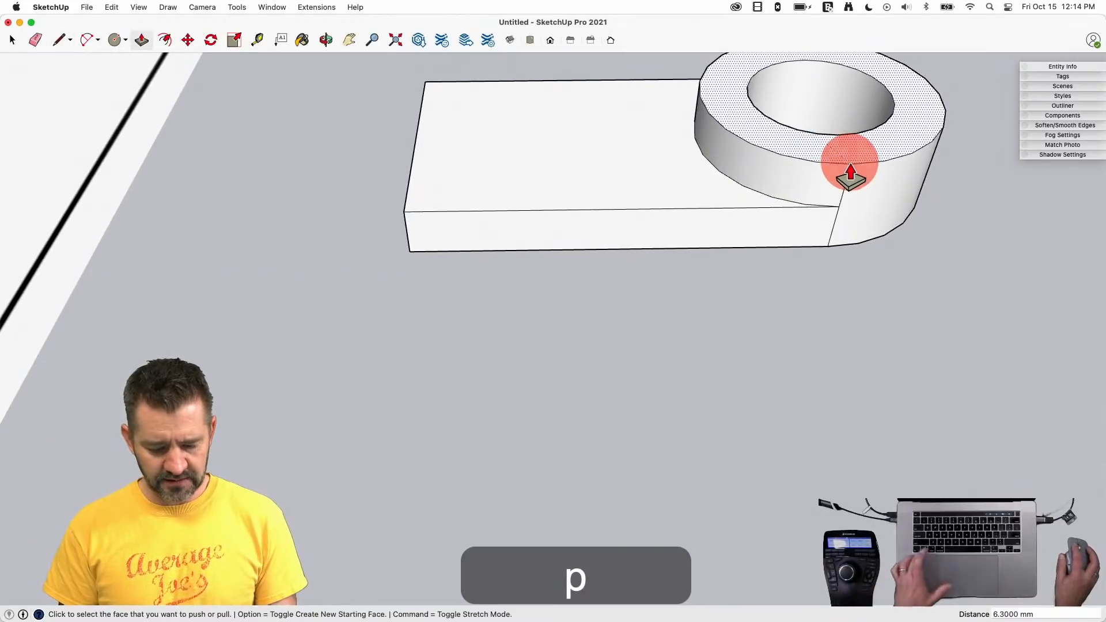
- Soften the vertical edges where the flat side meets the ring and the rounded end
key(e)
alt+click(839, 191)
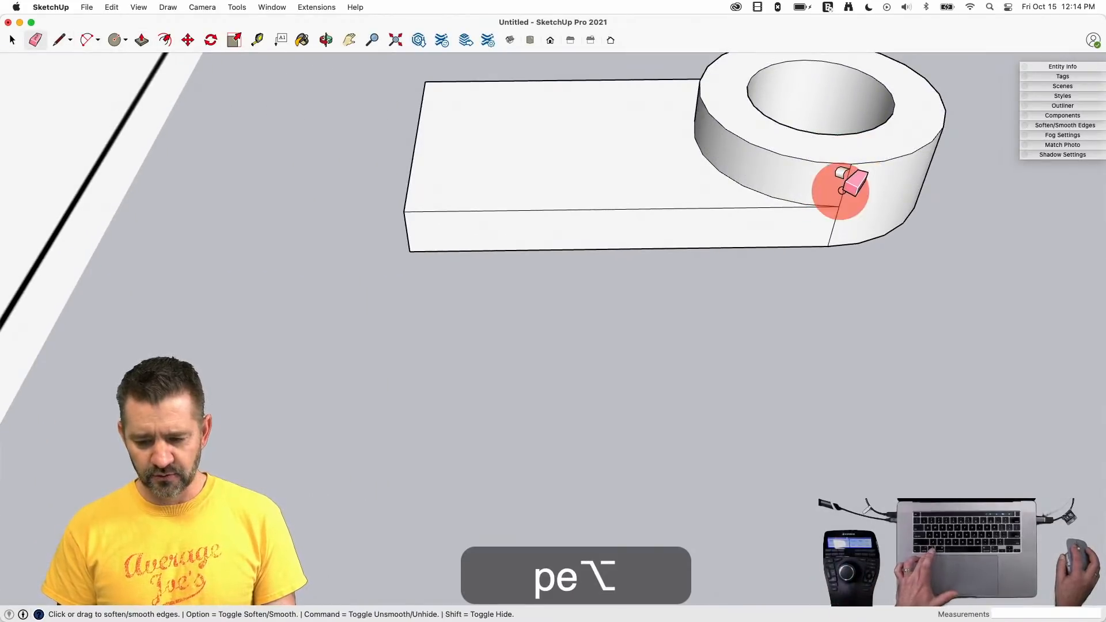
alt+click(837, 227)
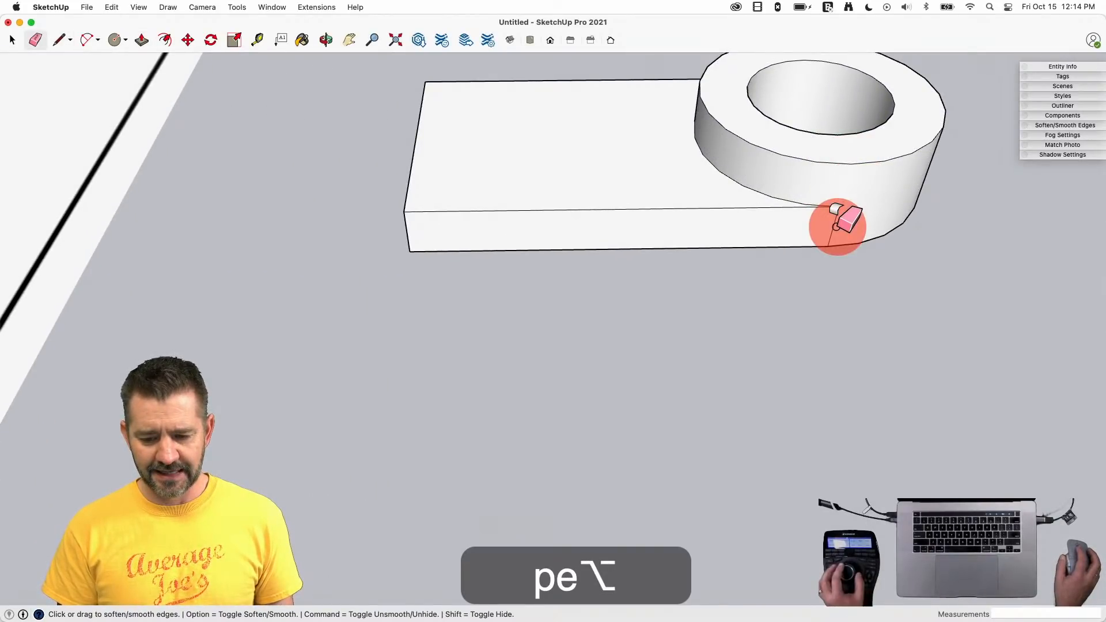
- Draw a 25.4 mm vertical line up from a lower corner at the base's flat end
key(space)
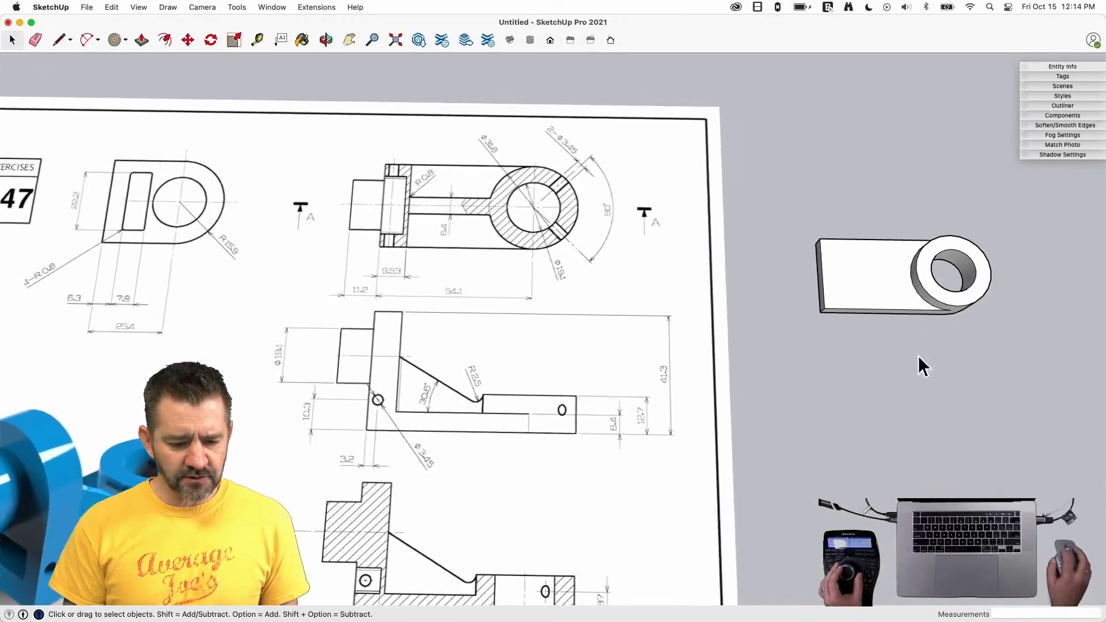
key(l)
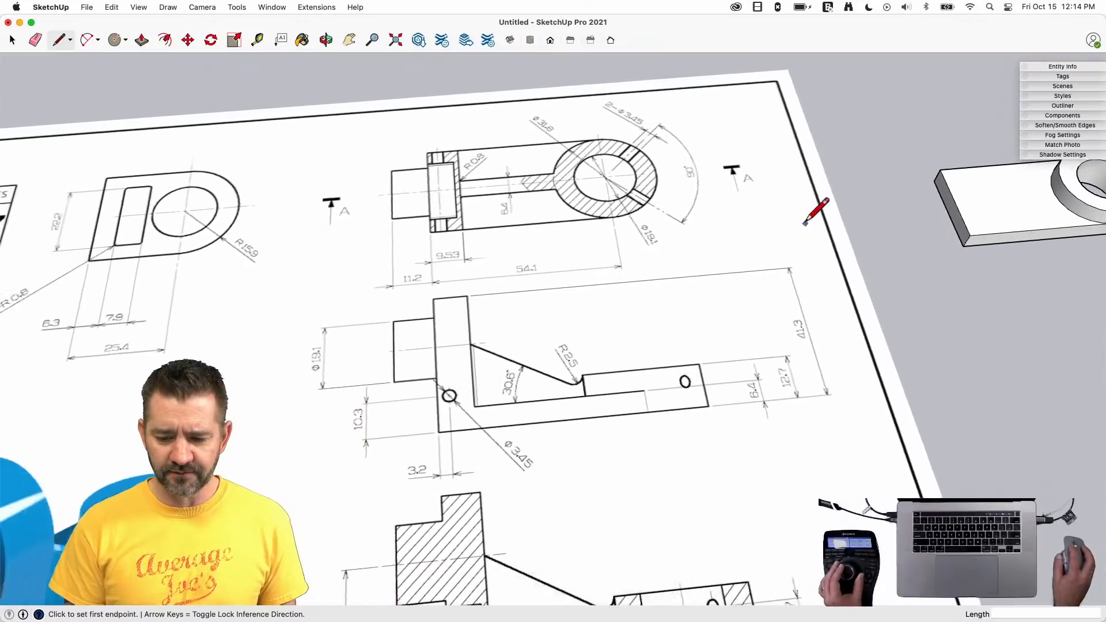
click(876, 147)
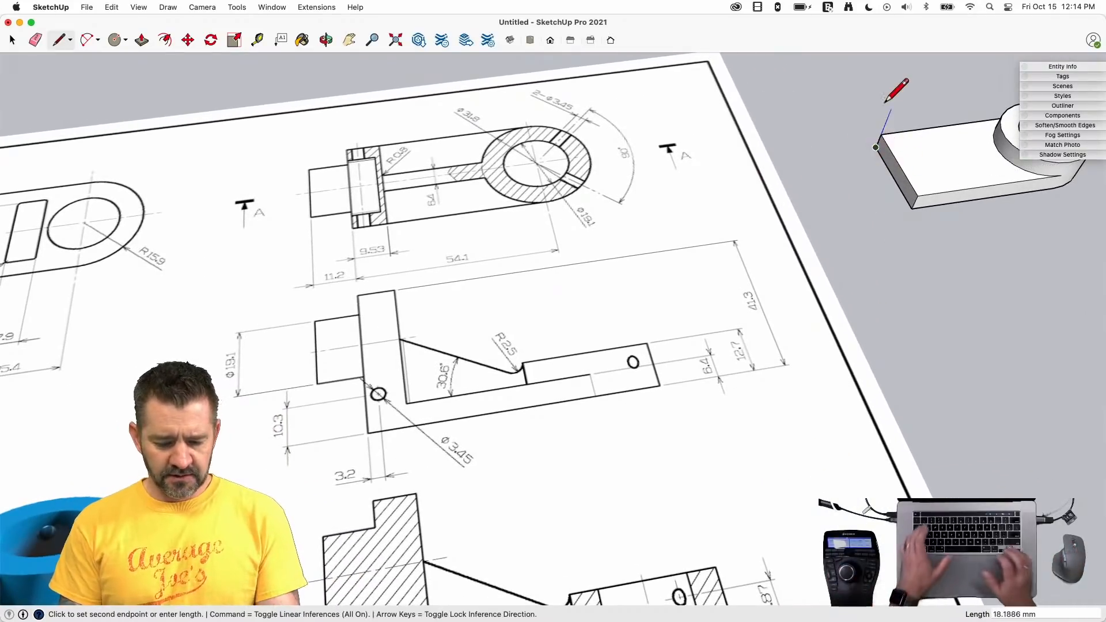
text(25.4)
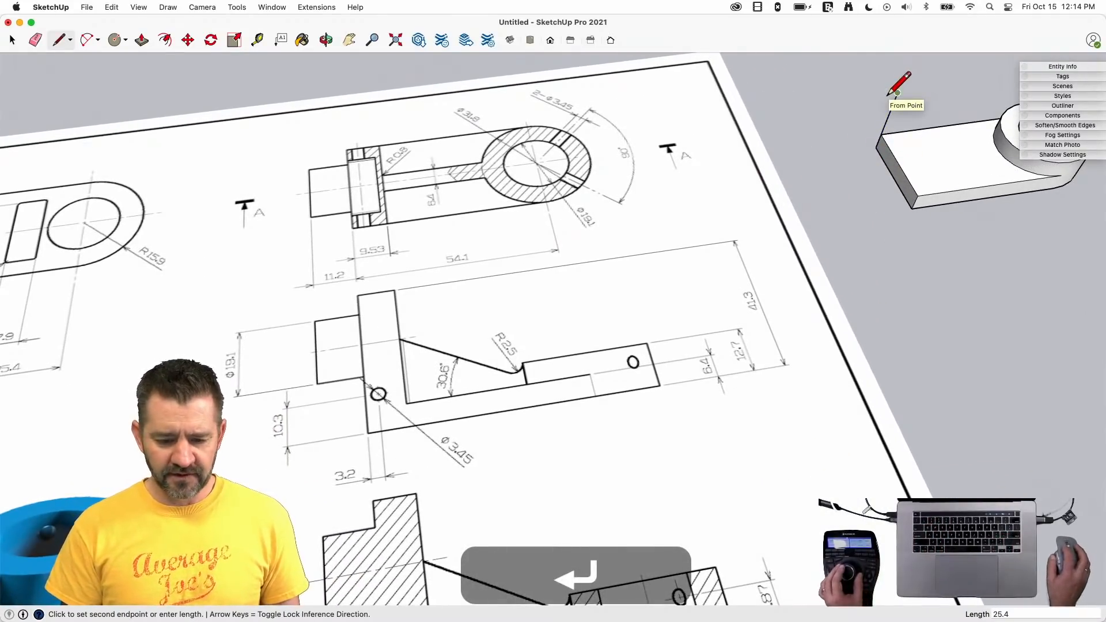
key(space)
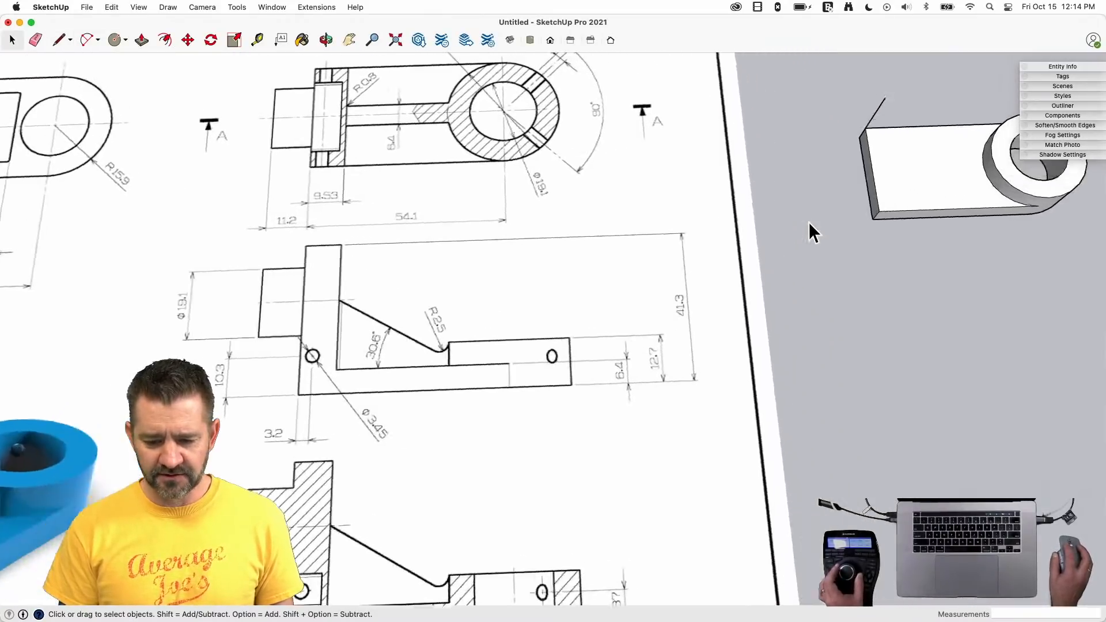
- Copy the top edge of the base's flat end 9.53 mm inward and raise the resulting strip to the vertical line's top
click(638, 190)
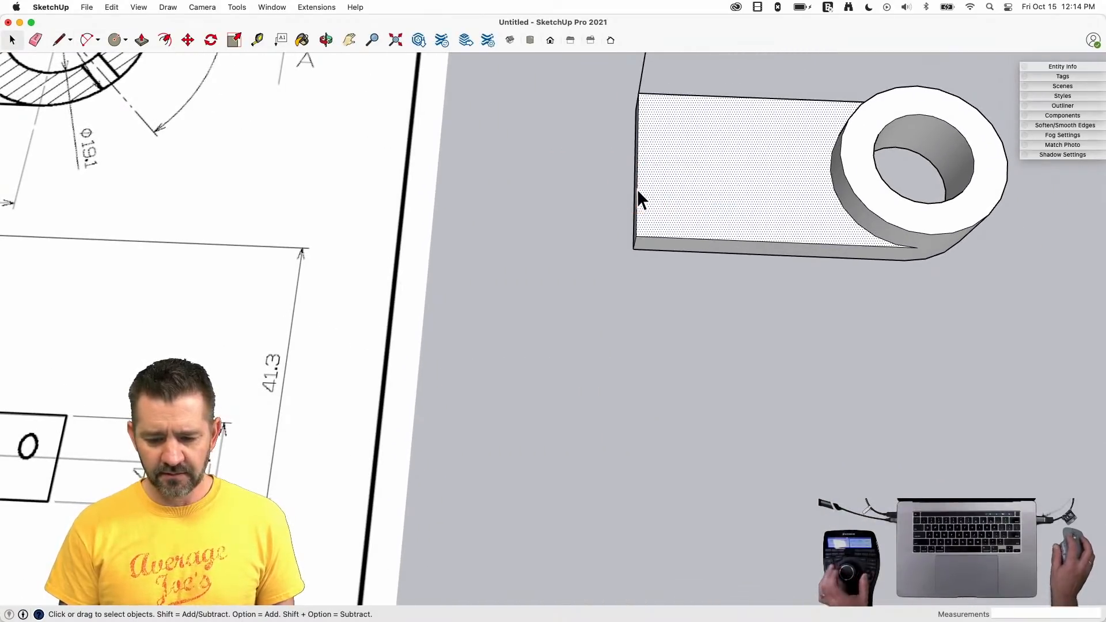
click(638, 193)
key(m)
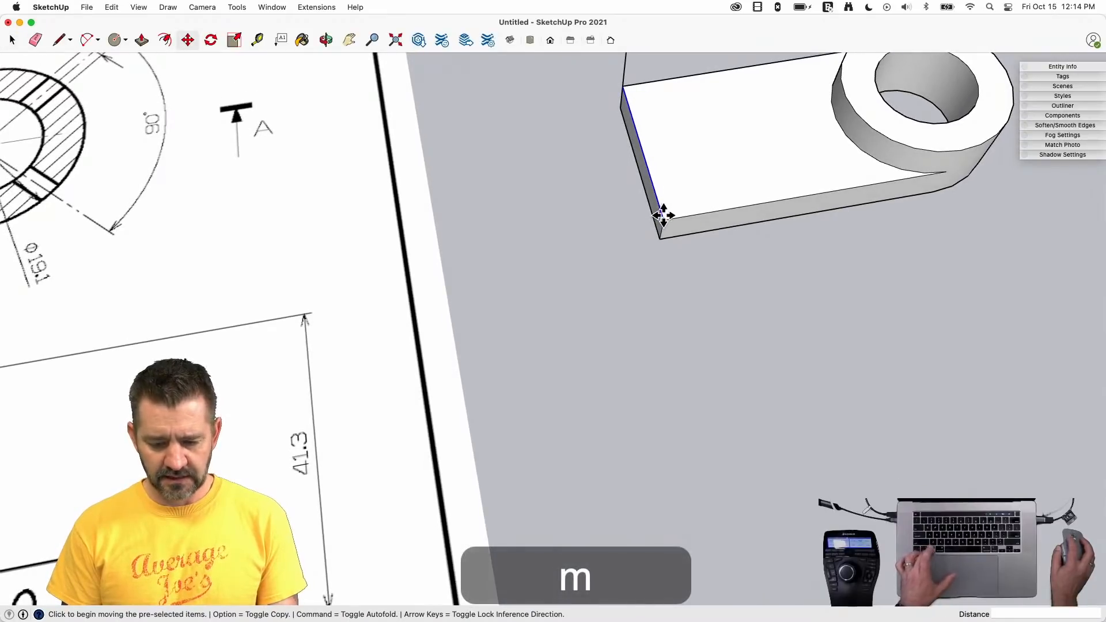
click(664, 221)
key(alt)
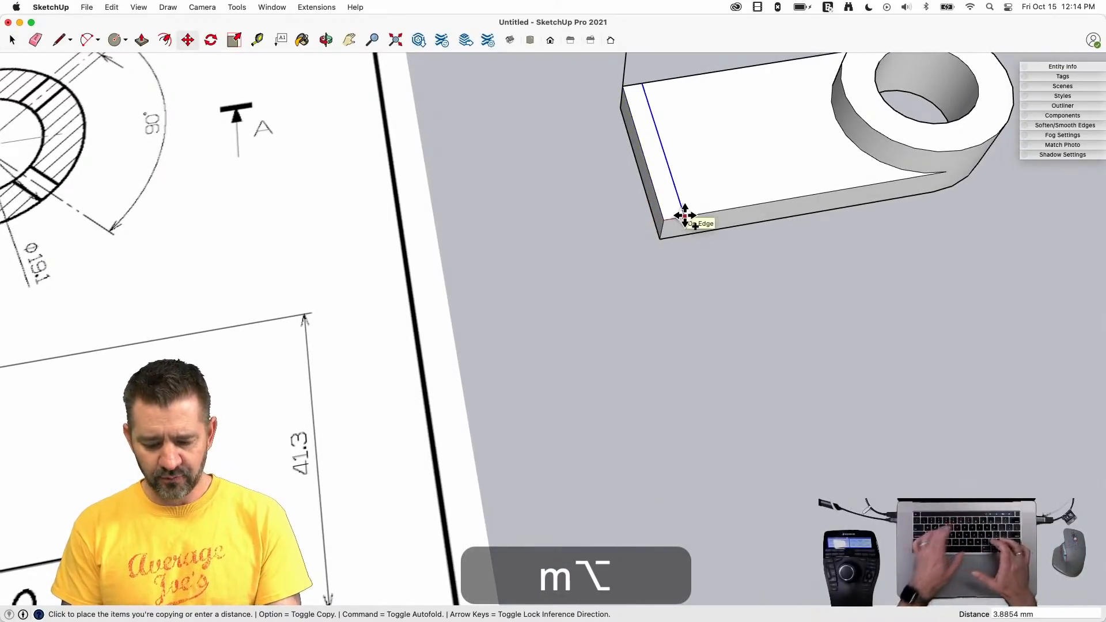
text(9.53)
key(Return)
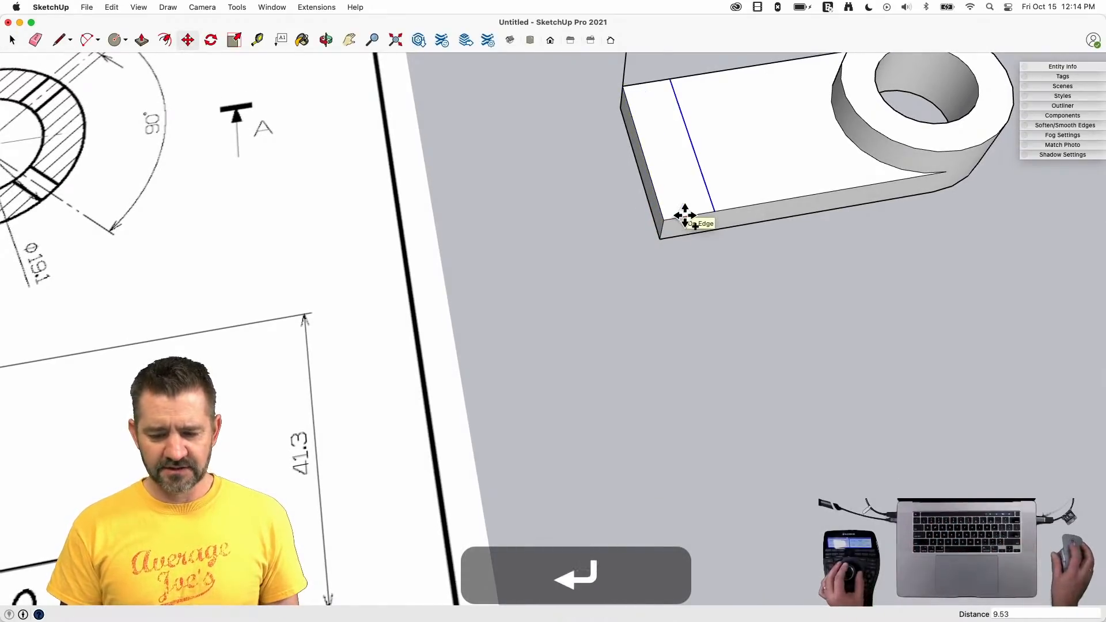
key(p)
drag(666, 299, 647, 181)
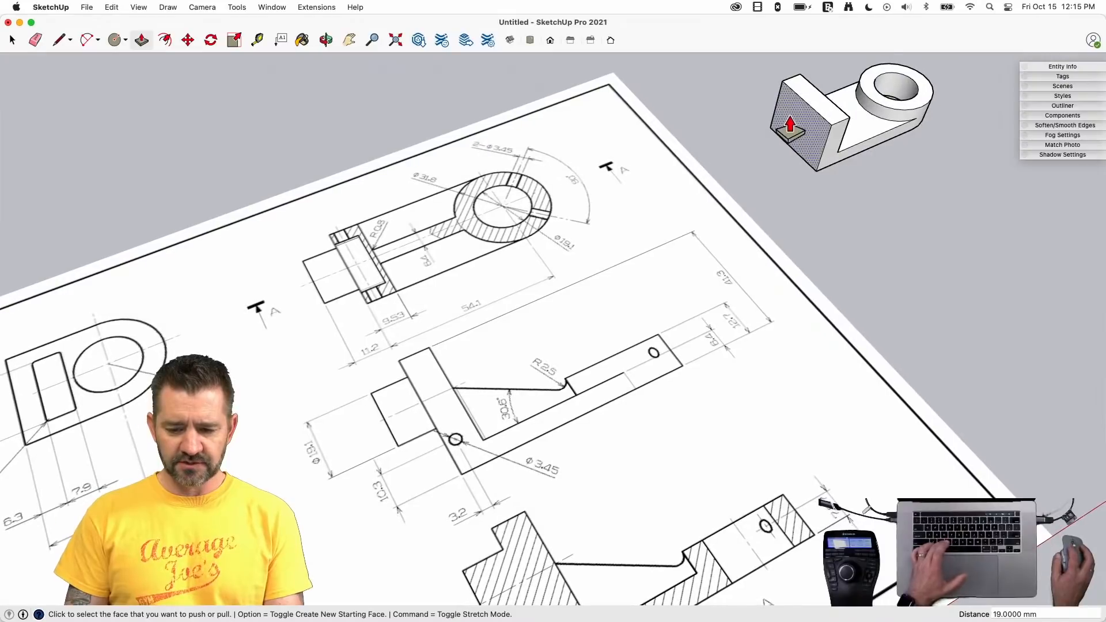
- Draw a vertical 15.9 mm radius circle centered on the wall's outer top edge, keeping only the half above the wall
key(c)
key(Left)
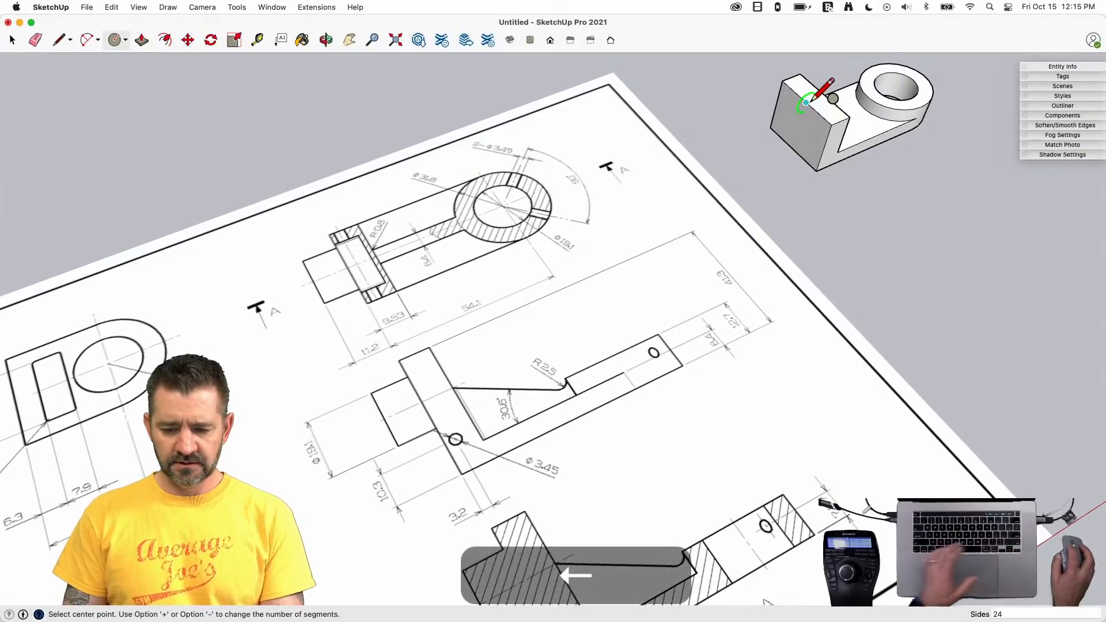
key(Right)
click(805, 103)
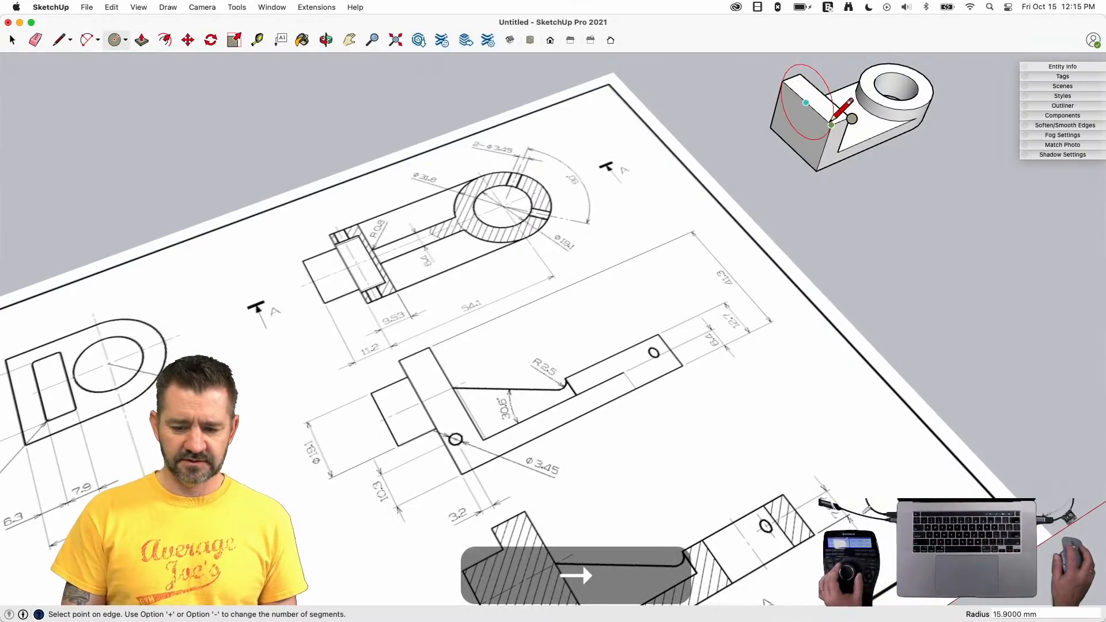
key(space)
key(e)
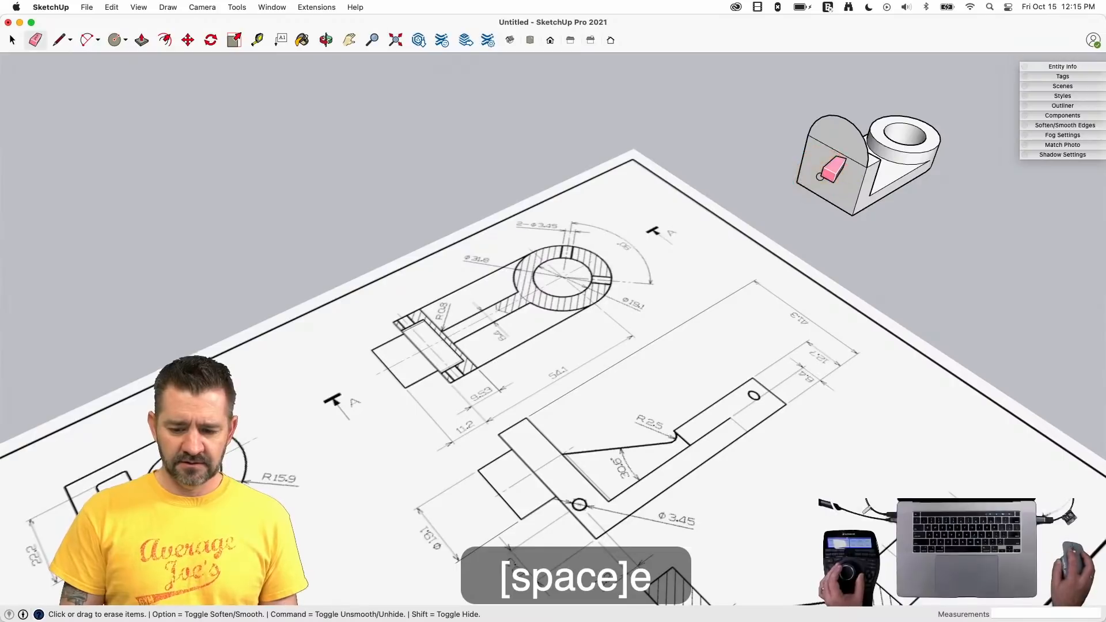
- Extrude the half disc 9.53 mm through the wall's thickness and erase the seam lines on the wall's faces
key(p)
drag(805, 161, 842, 203)
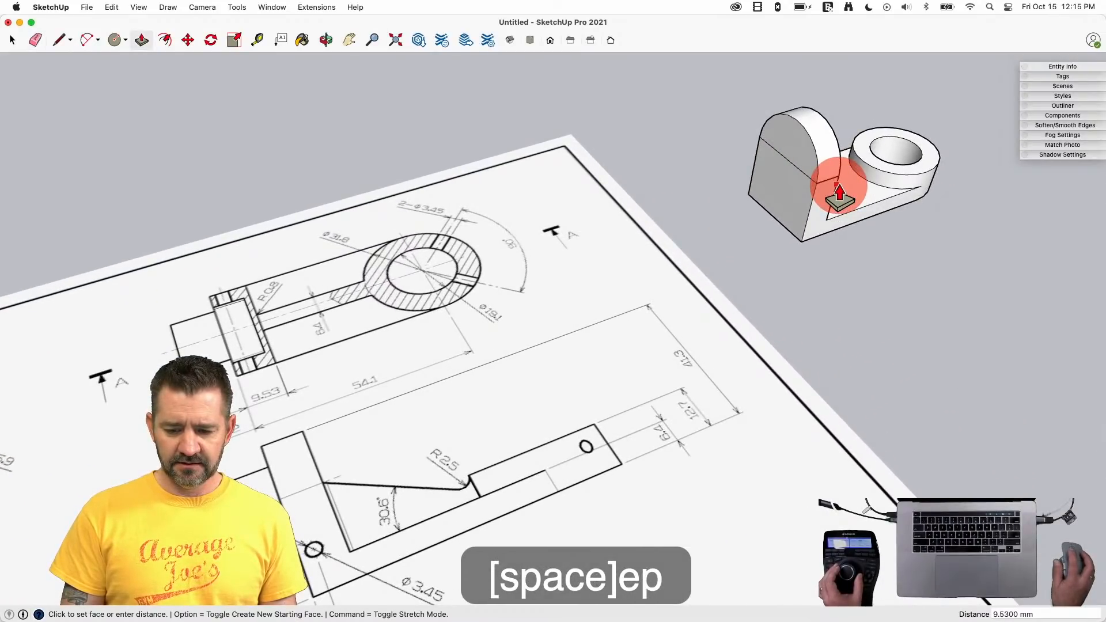
key(e)
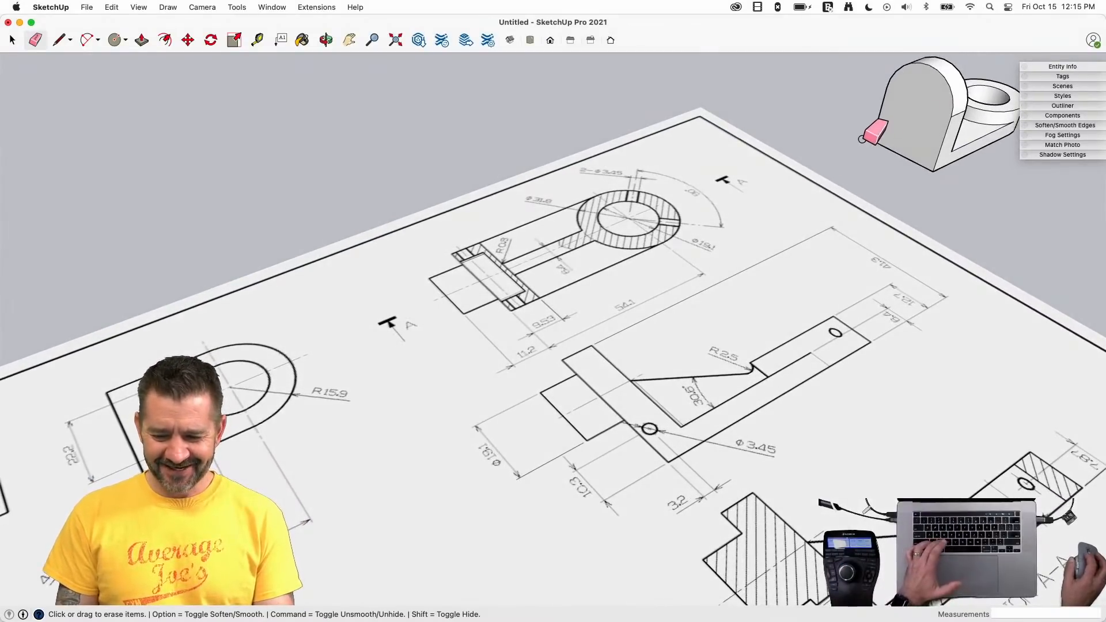
- Try a full circle on the wall's outer face, concentric with its rounded top
key(c)
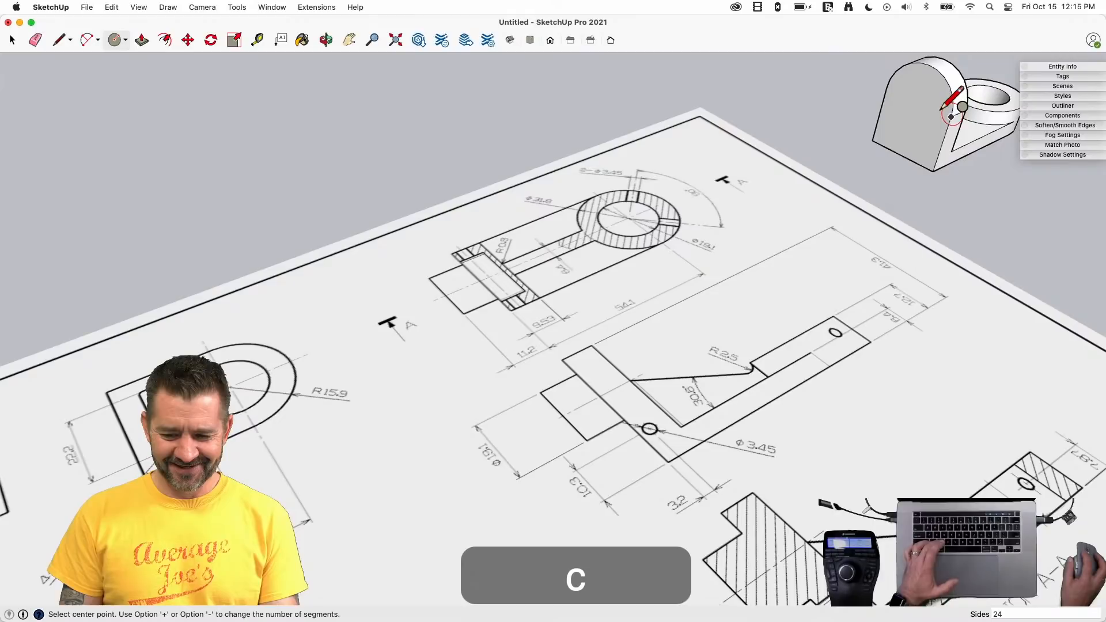
click(918, 101)
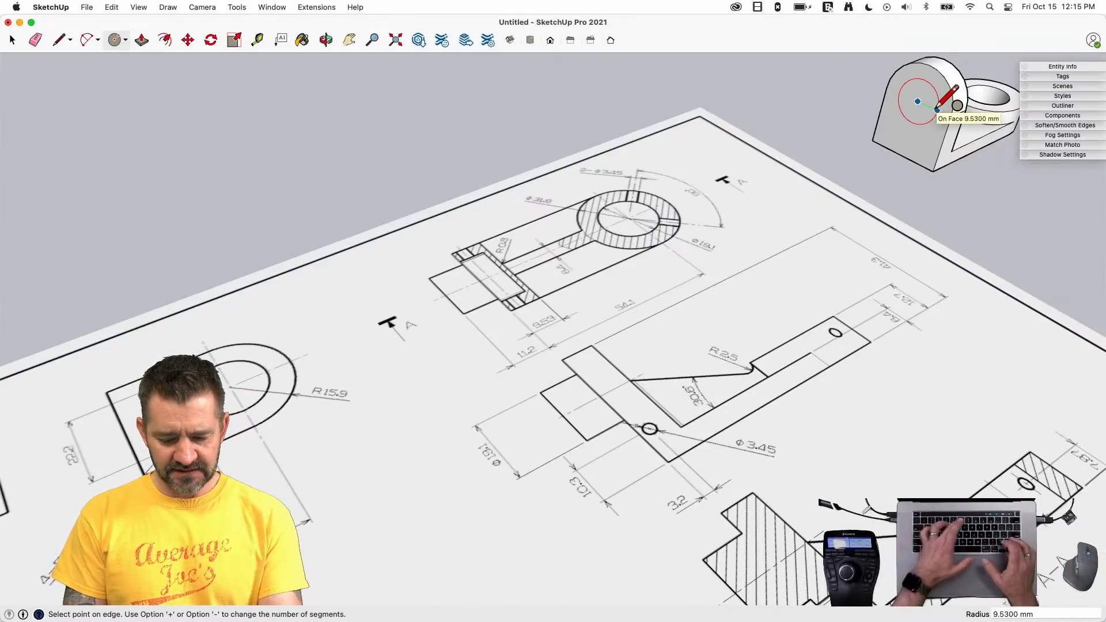
text(1)
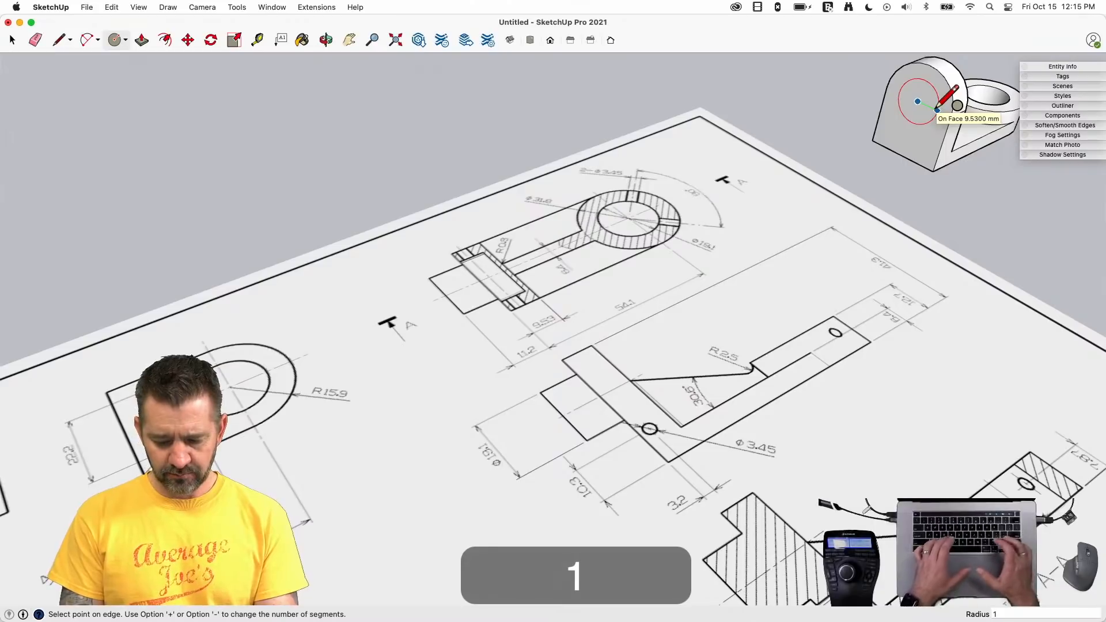
text(5.)
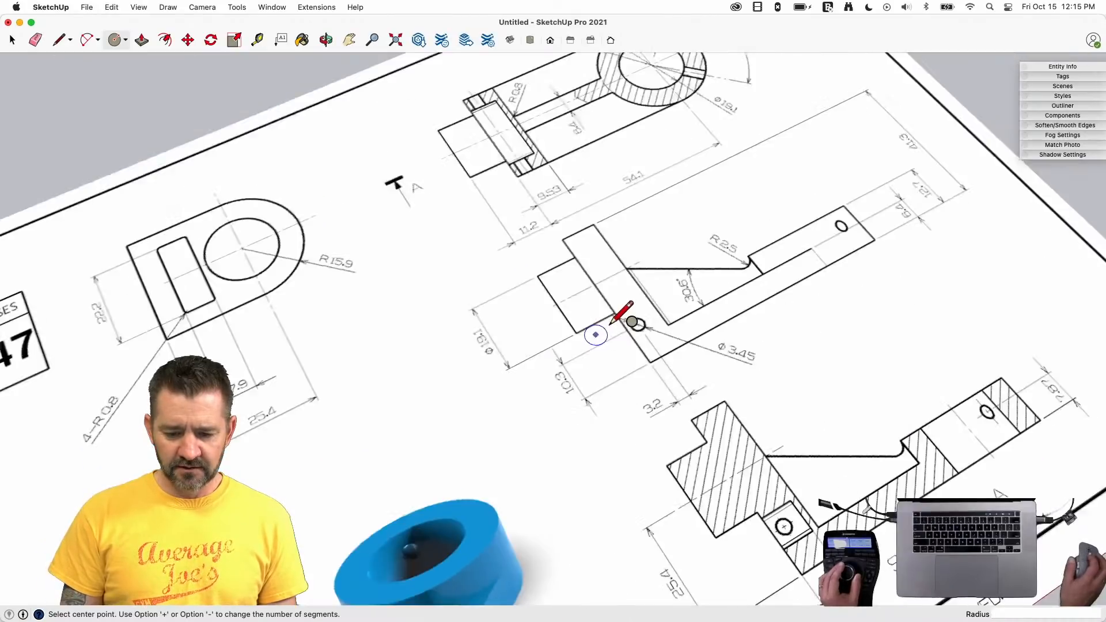
key(e)
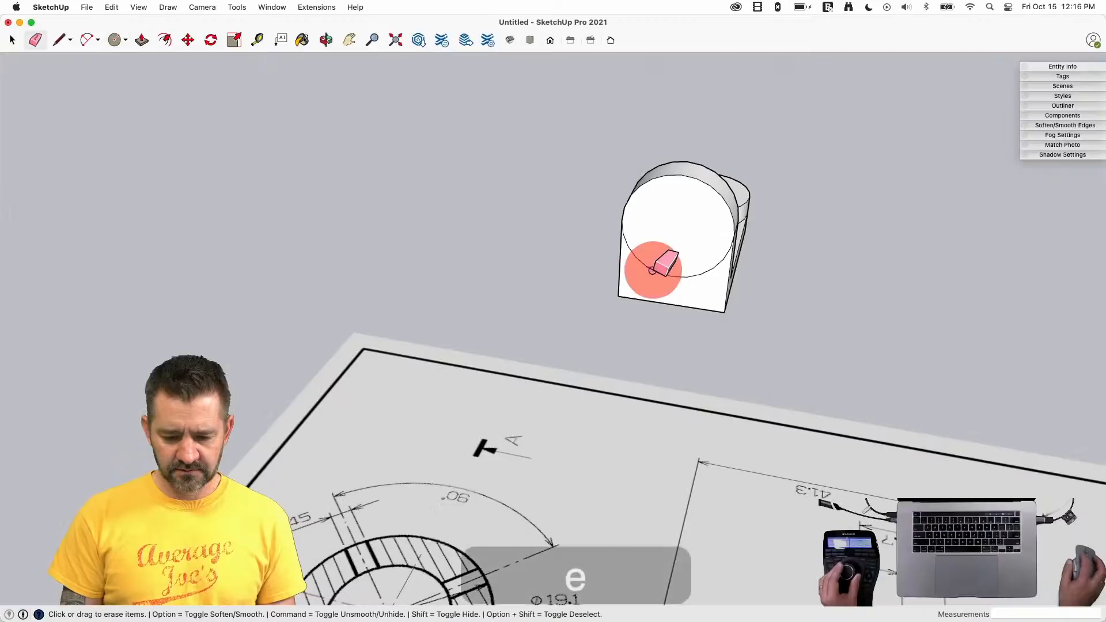
key(space)
key(e)
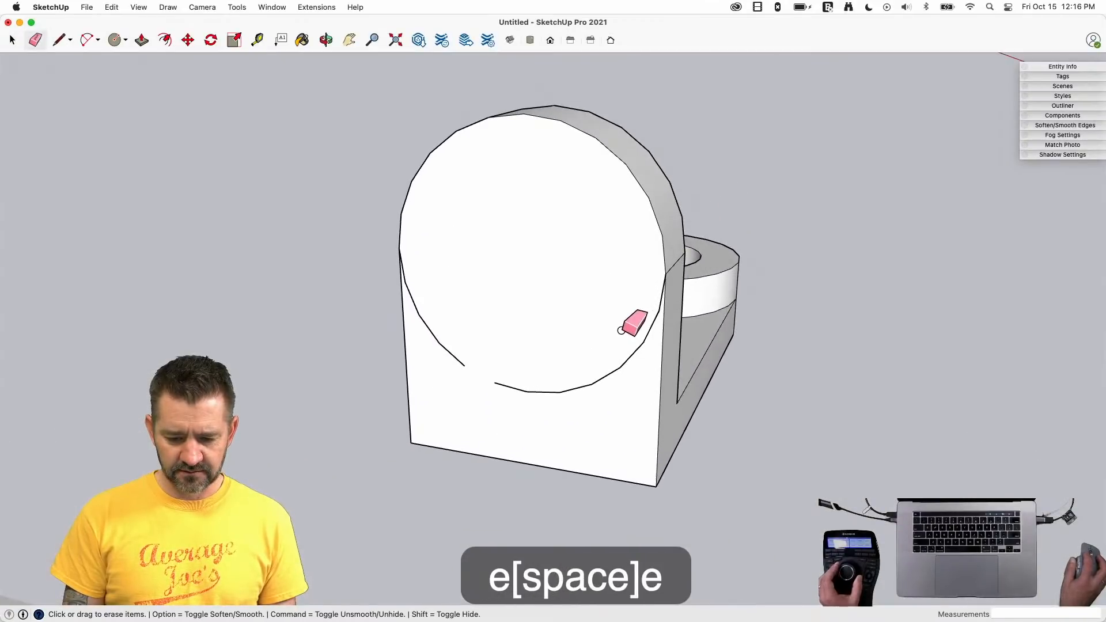
key(super+z)
key(super+z)
key(space)
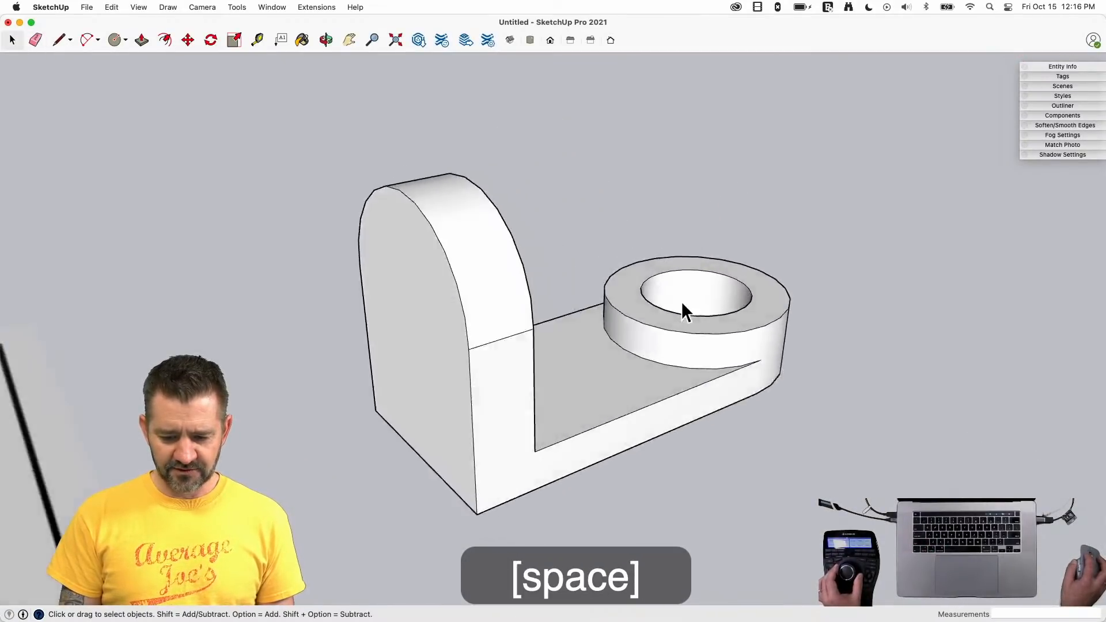
- Copy the upper edge circle of the ring's hole to free space about 103 mm away from the part
click(700, 348)
click(699, 348)
key(m)
click(674, 367)
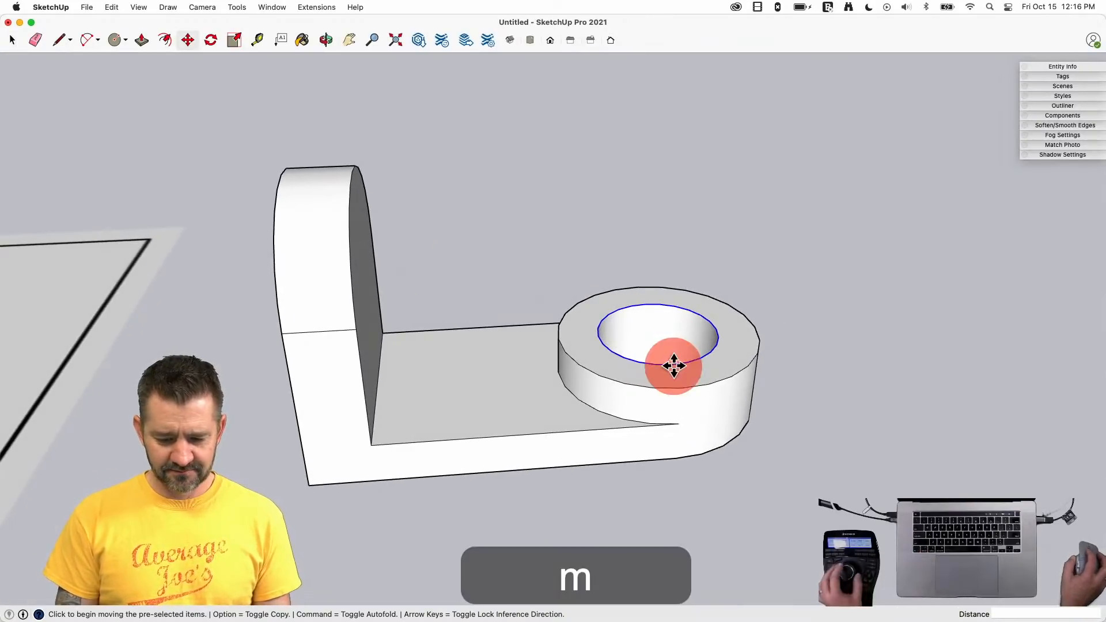
key(alt)
click(630, 494)
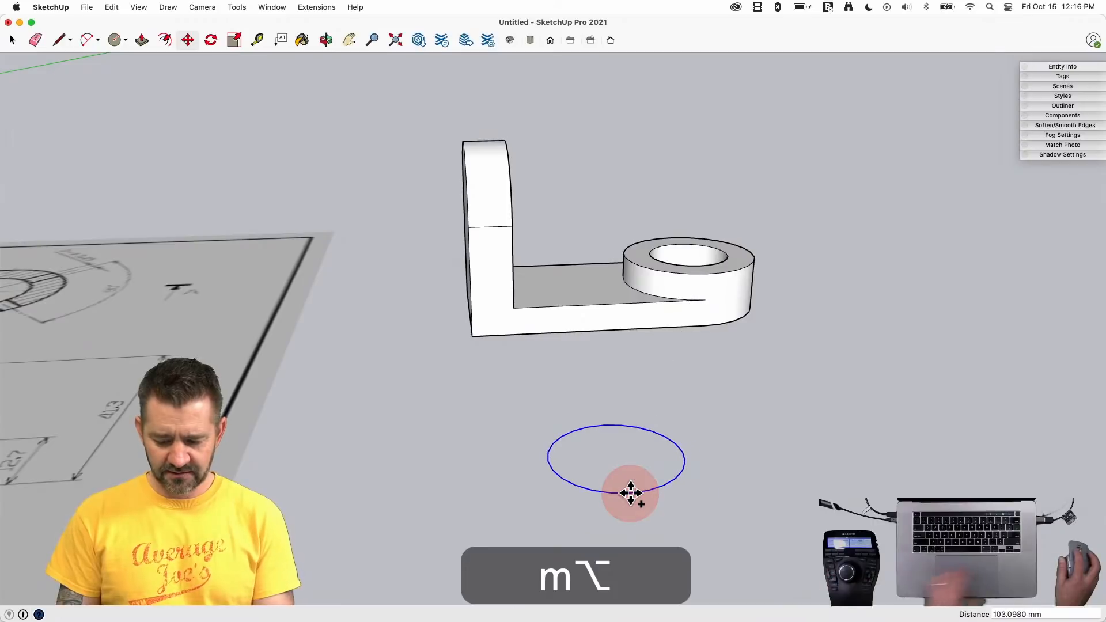
- Rotate the copied circle 90° upright and place it on the wall's outer face, concentric with the rounded top
key(q)
key(Left)
click(630, 493)
click(723, 485)
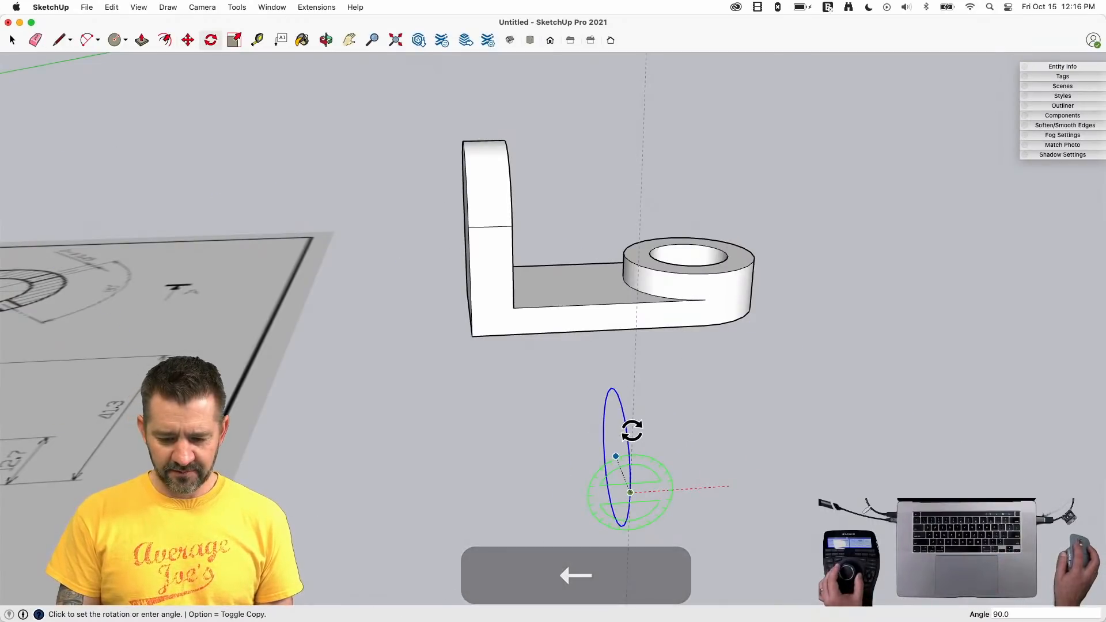
click(631, 431)
key(m)
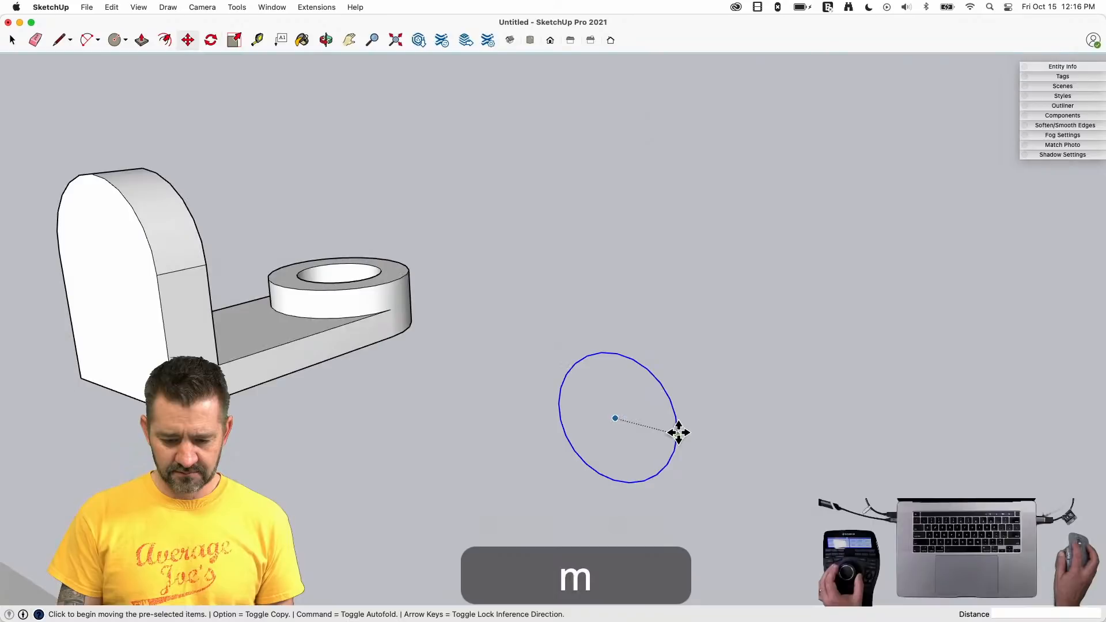
click(679, 432)
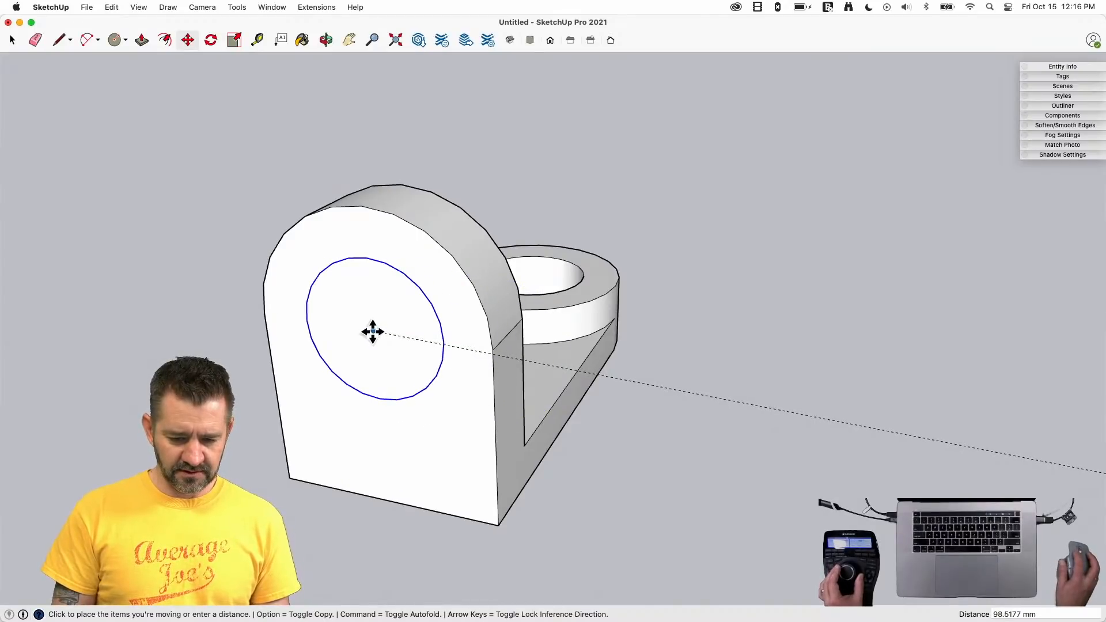
- Extrude the circle on the wall's outer face 11.2 mm outward to form the boss
key(p)
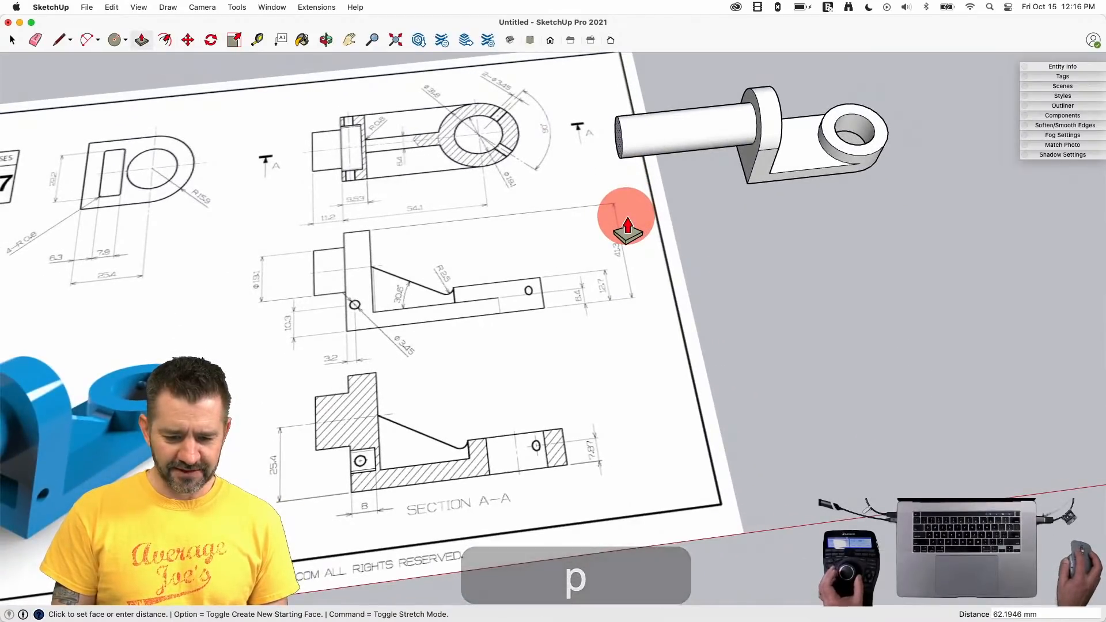
text(11.2)
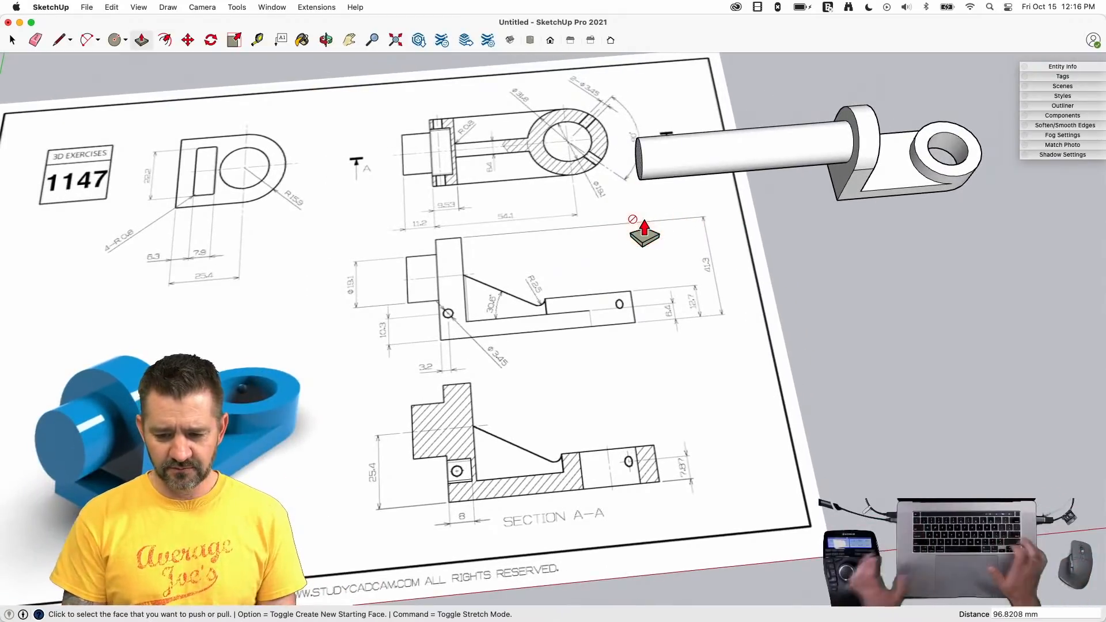
key(Return)
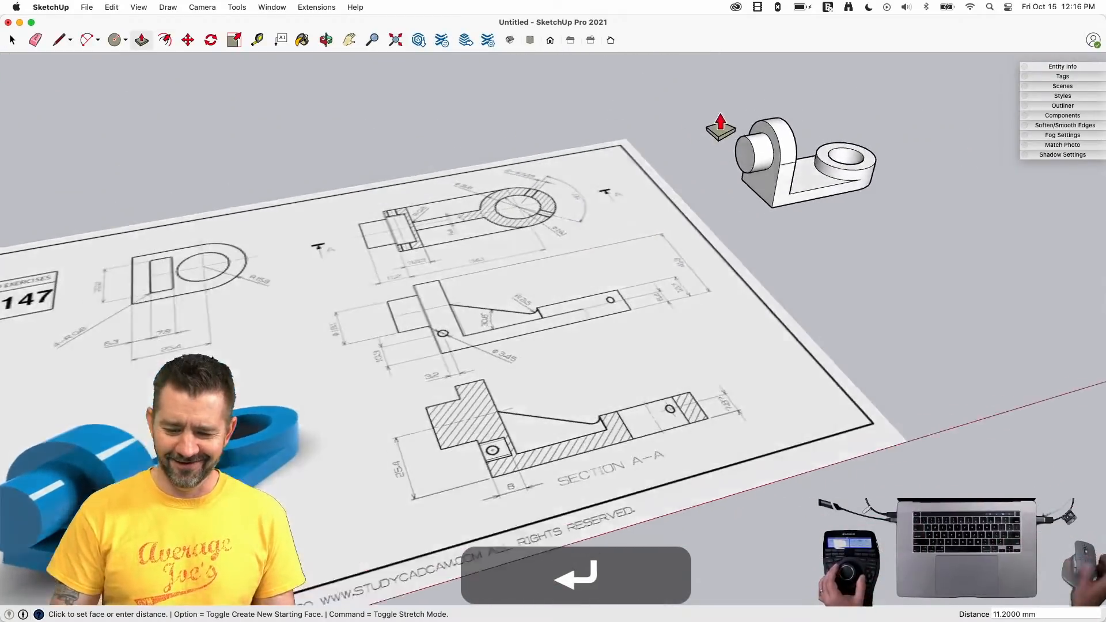
key(space)
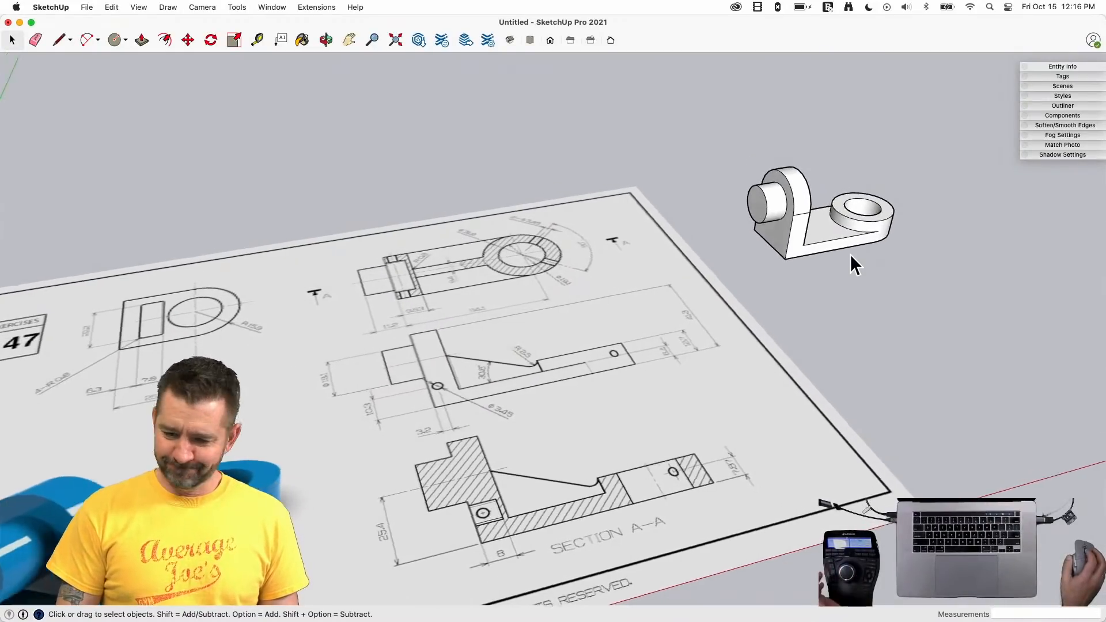
- Soften the edges where the wall's flat sides meet its rounded top
key(e)
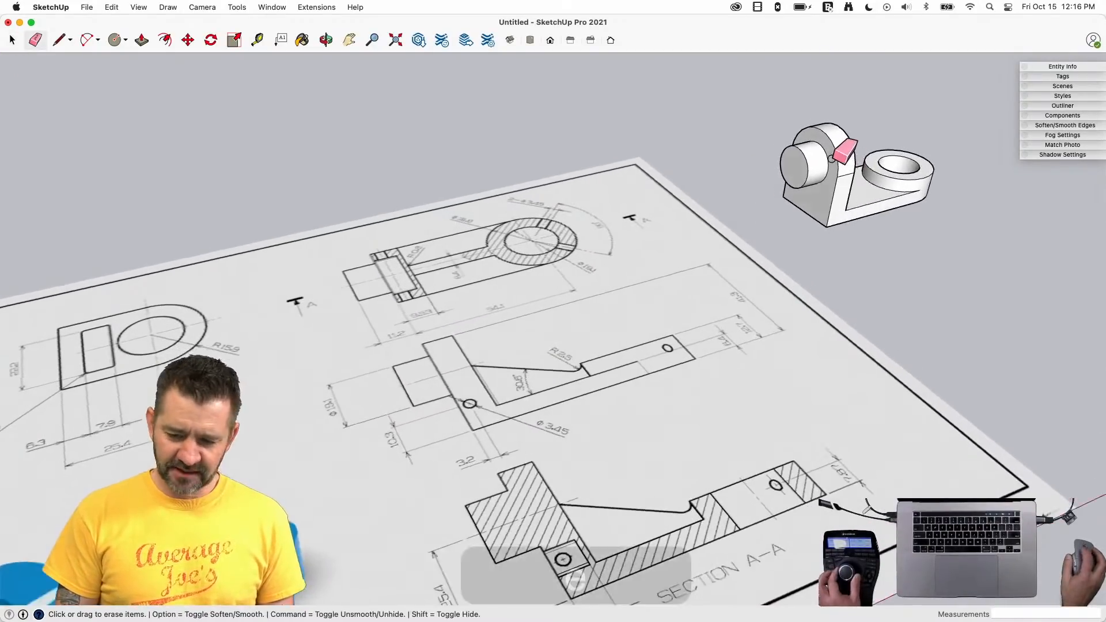
key(alt)
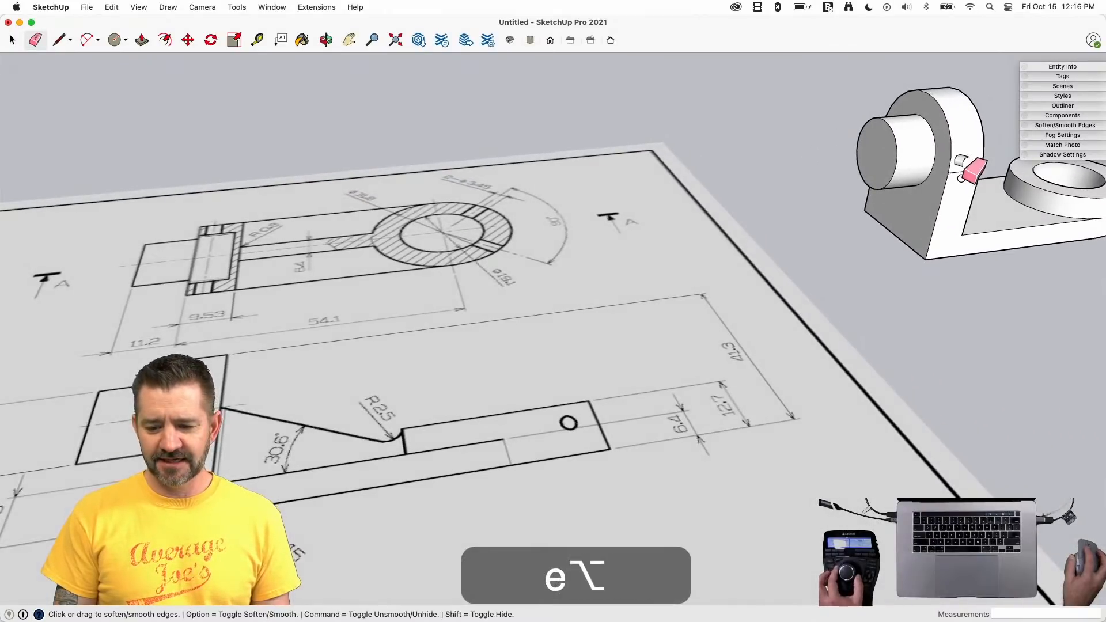
alt+drag(962, 173, 964, 164)
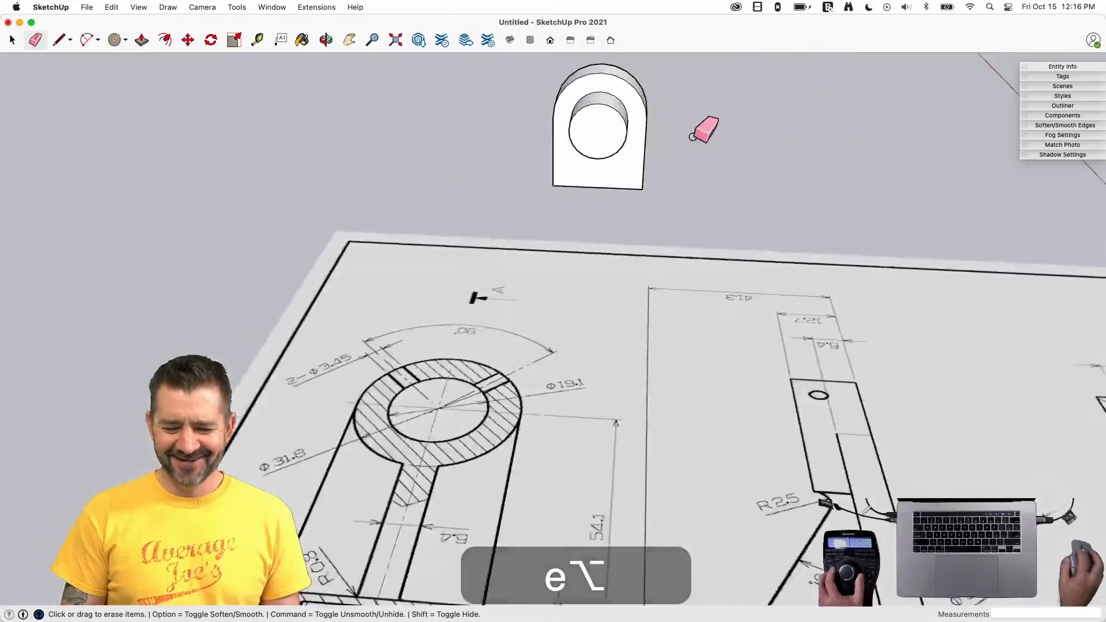
key(alt)
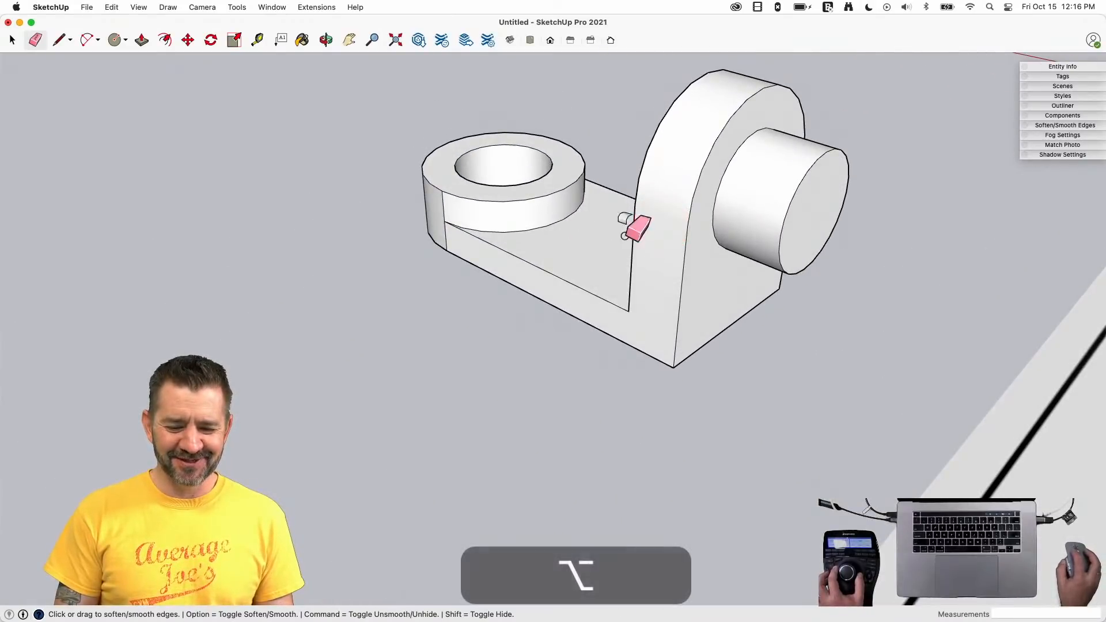
- Soften the vertical seam where the base plate's flat side meets its rounded end at the ring
alt+drag(440, 232, 464, 250)
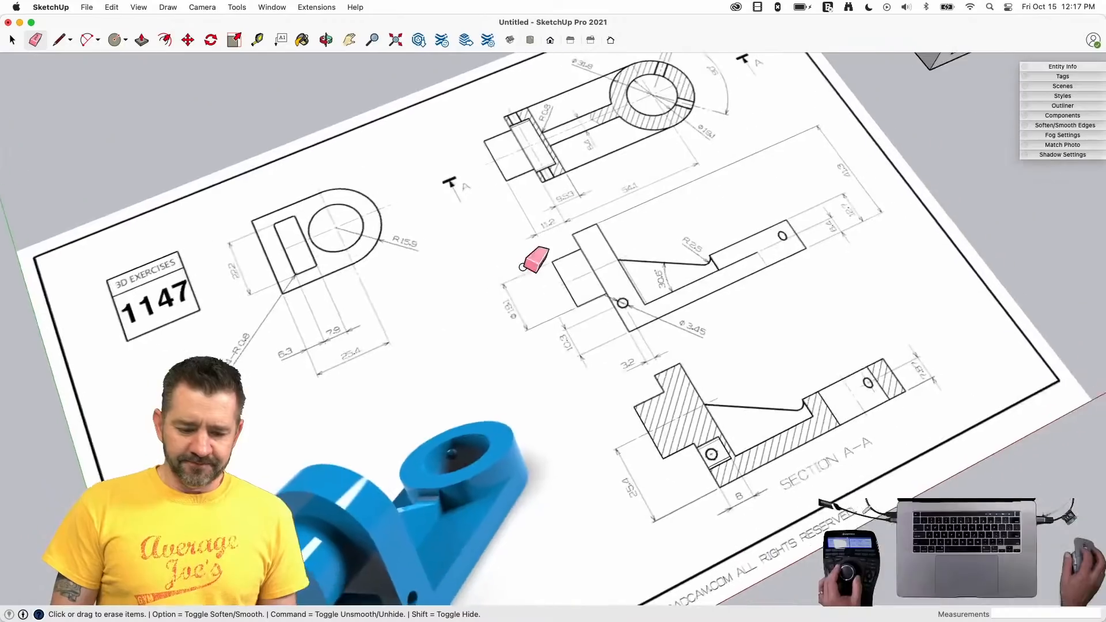
- Copy the bottom edge of the wall's outer face 6.3 mm upward on that face
key(space)
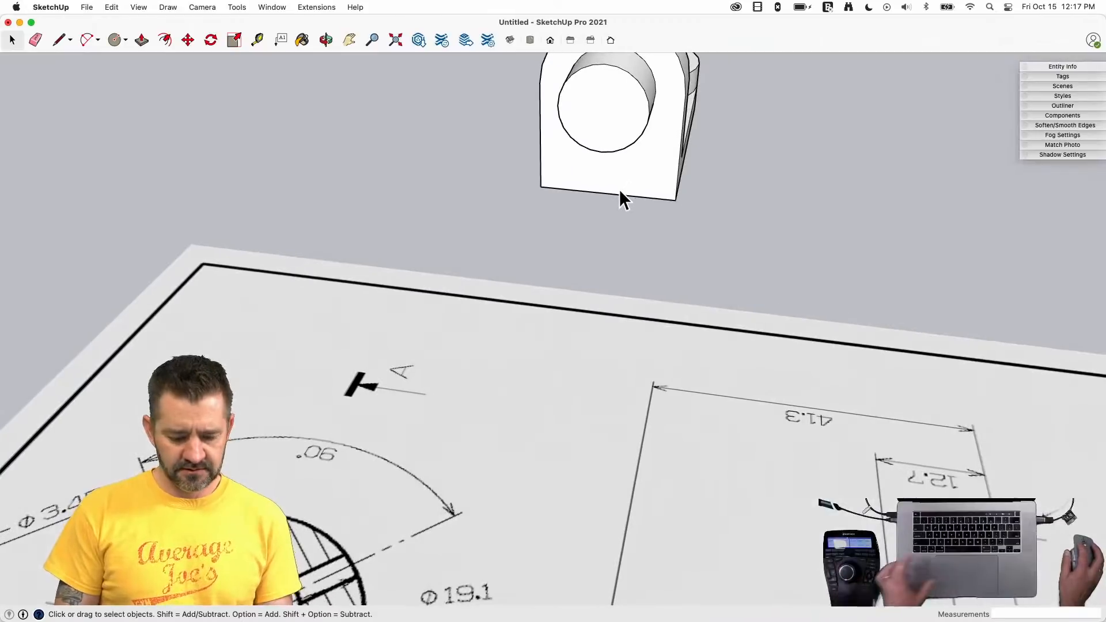
click(617, 194)
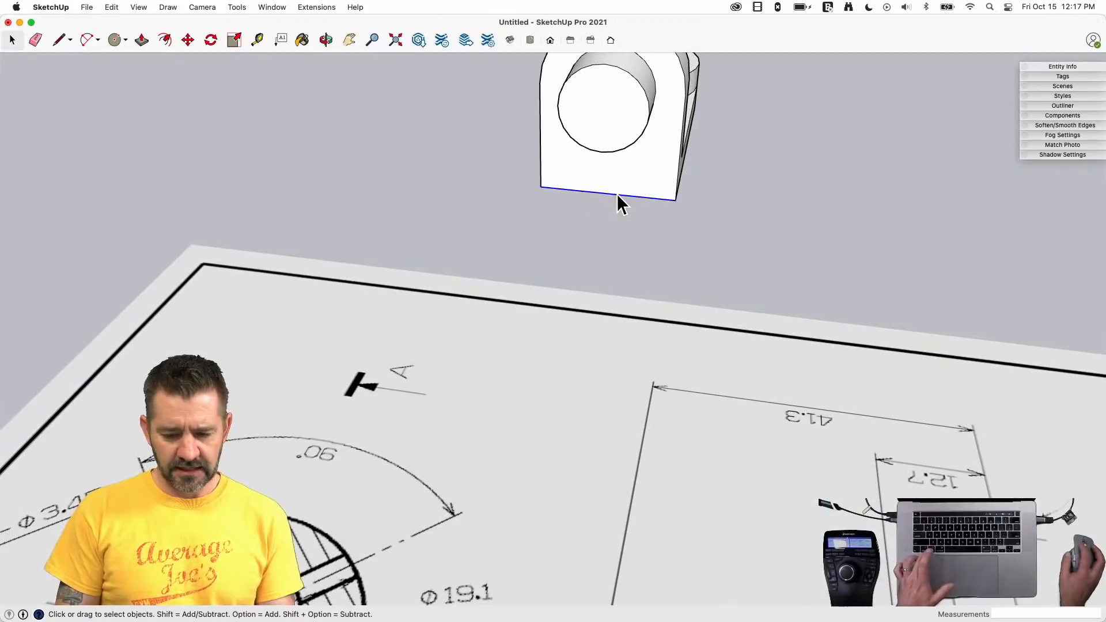
key(m)
click(617, 193)
key(alt)
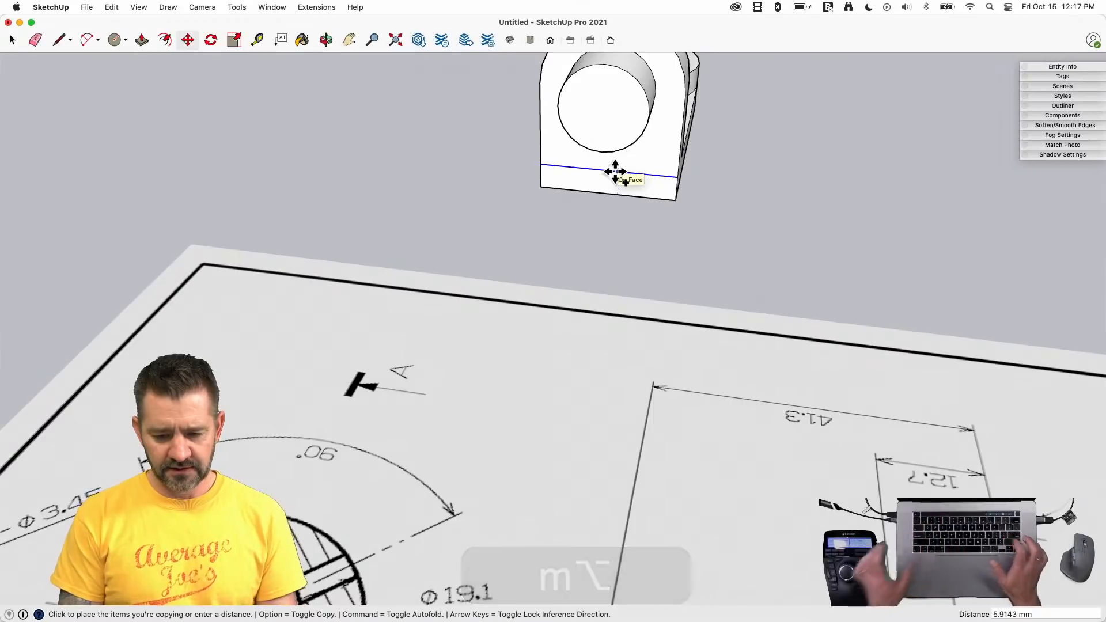
text(6.3)
key(space)
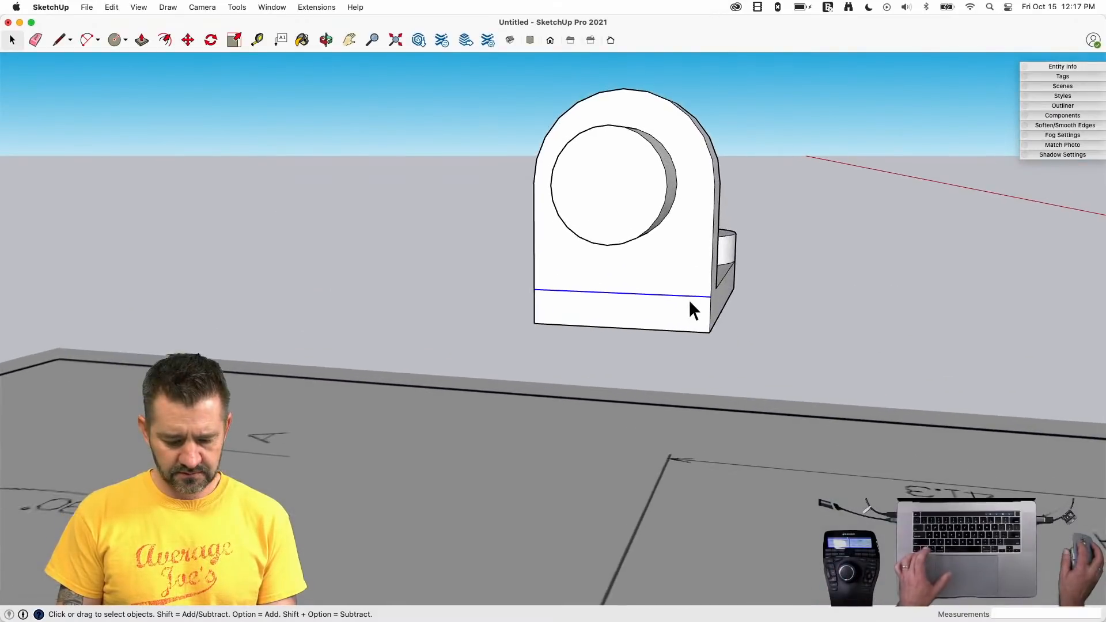
- Copy the new horizontal line on the wall's outer face another 7.9 mm upward
key(m)
key(alt)
click(685, 296)
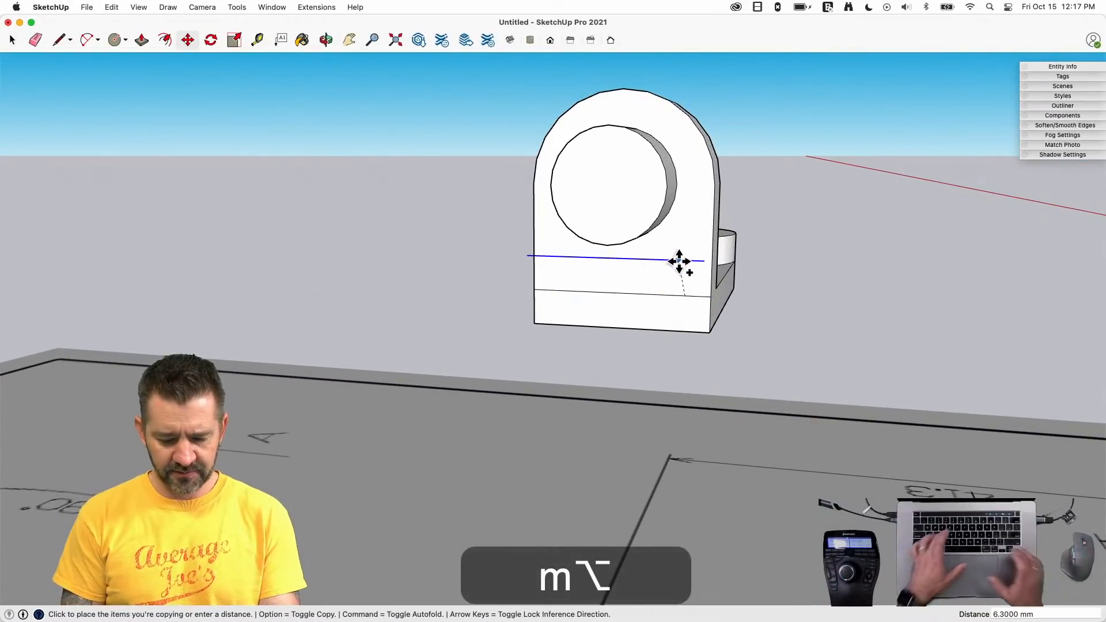
text(7.9)
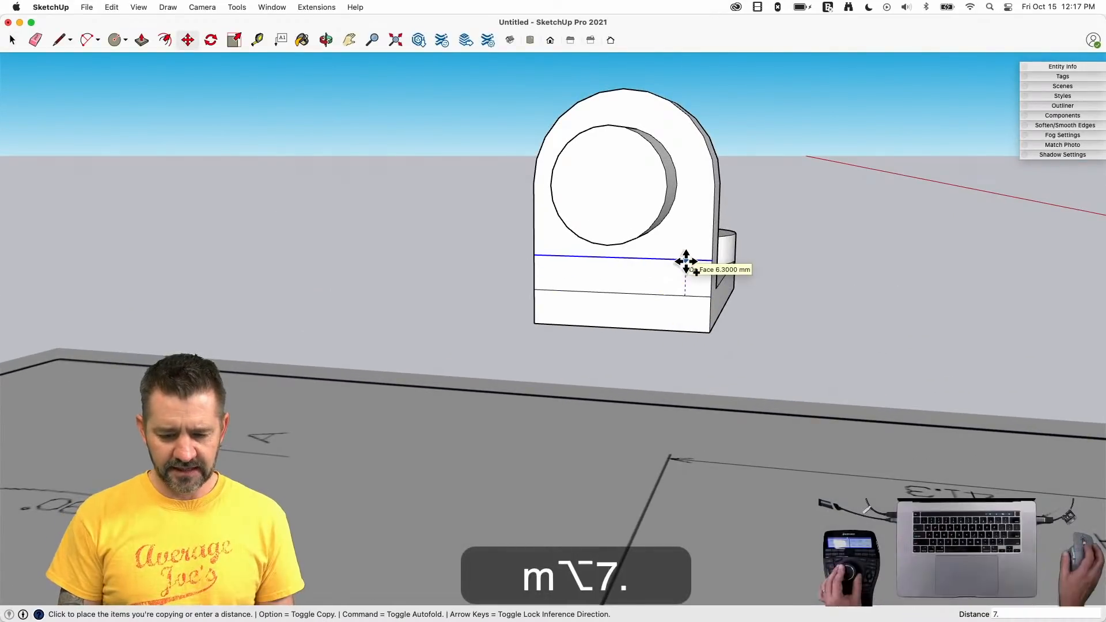
key(Return)
key(space)
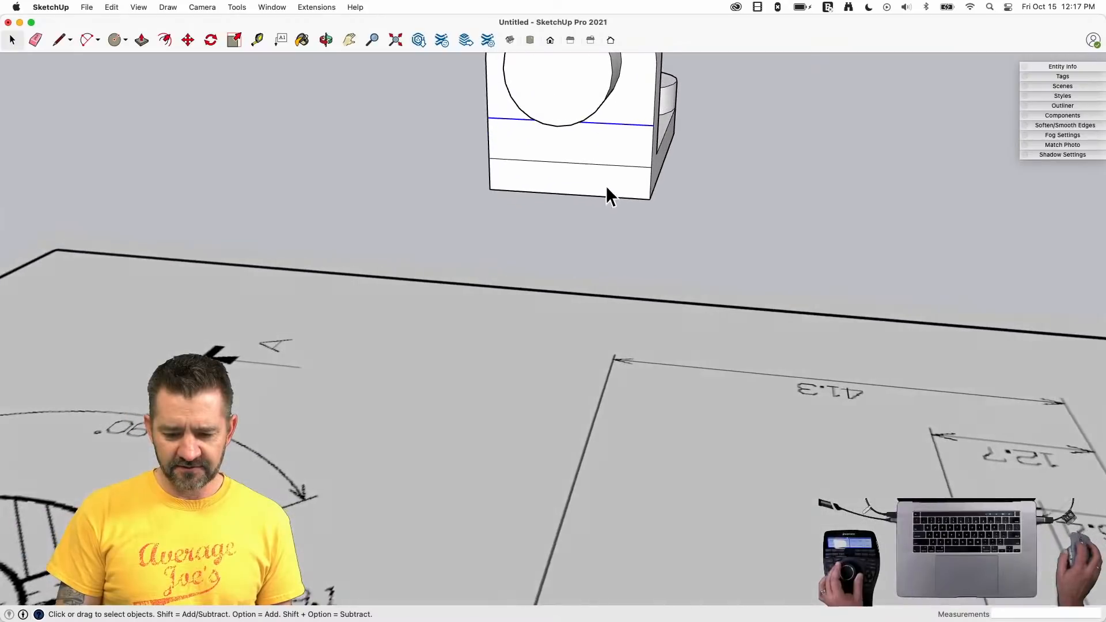
- Draw an 11.1 mm line from the lower line's midpoint along that line, and a vertical line from its end to the upper line
key(l)
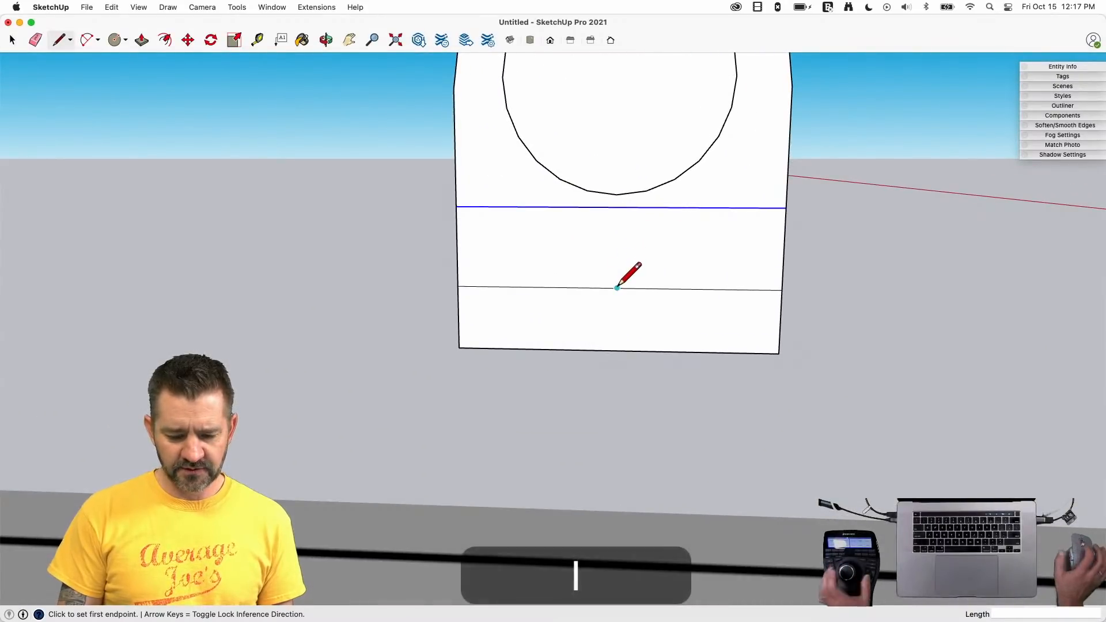
click(617, 288)
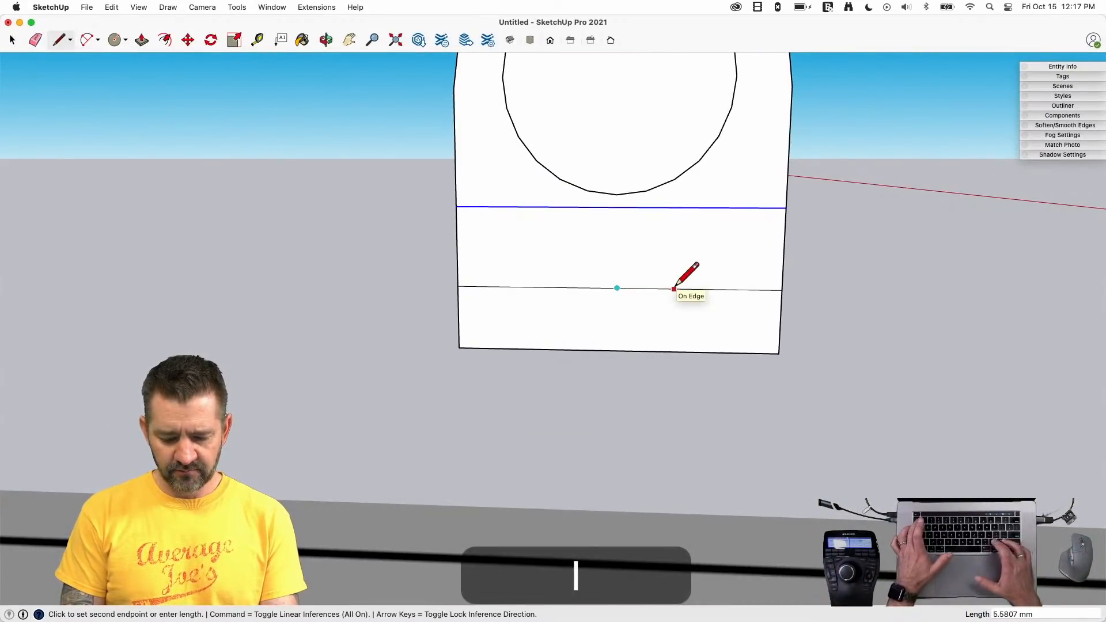
text(11.1)
key(Return)
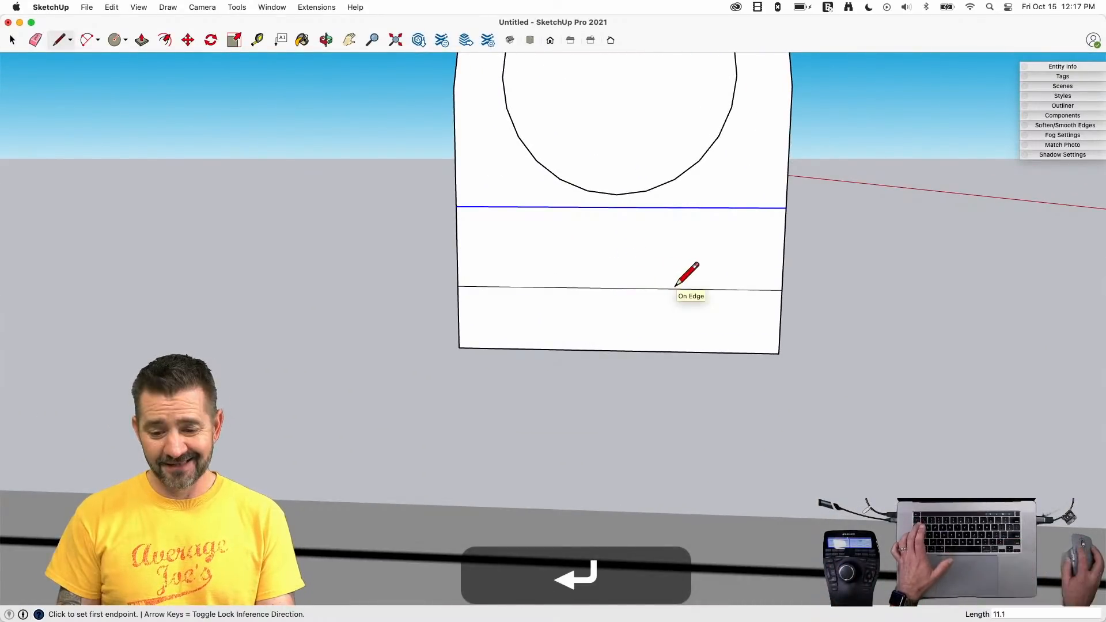
click(731, 289)
click(734, 207)
- Copy the vertical line 22.2 mm across to the opposite side and erase the horizontal line ends outside the resulting rectangle
key(space)
click(732, 242)
click(732, 242)
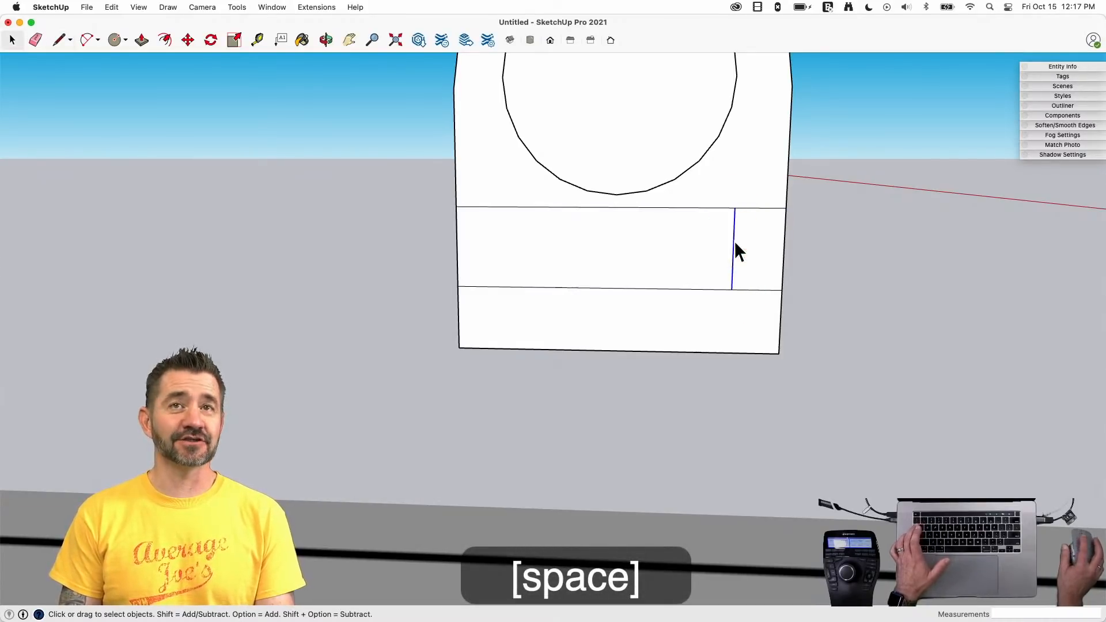
key(m)
scroll(732, 242, up, 1)
click(731, 242)
key(alt)
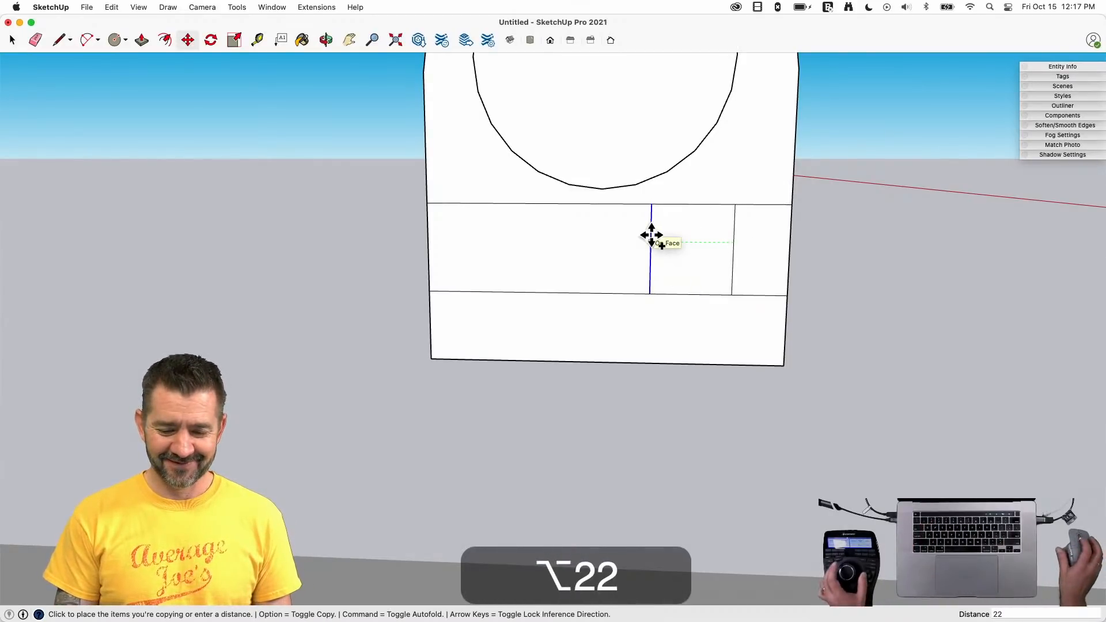
key(Return)
key(space)
key(e)
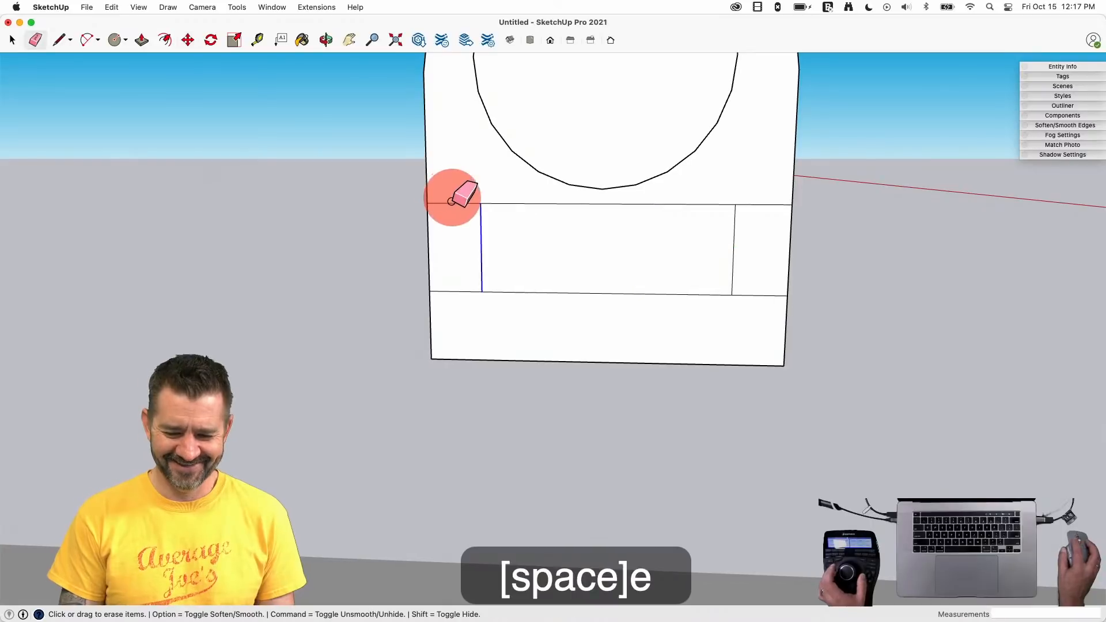
click(457, 304)
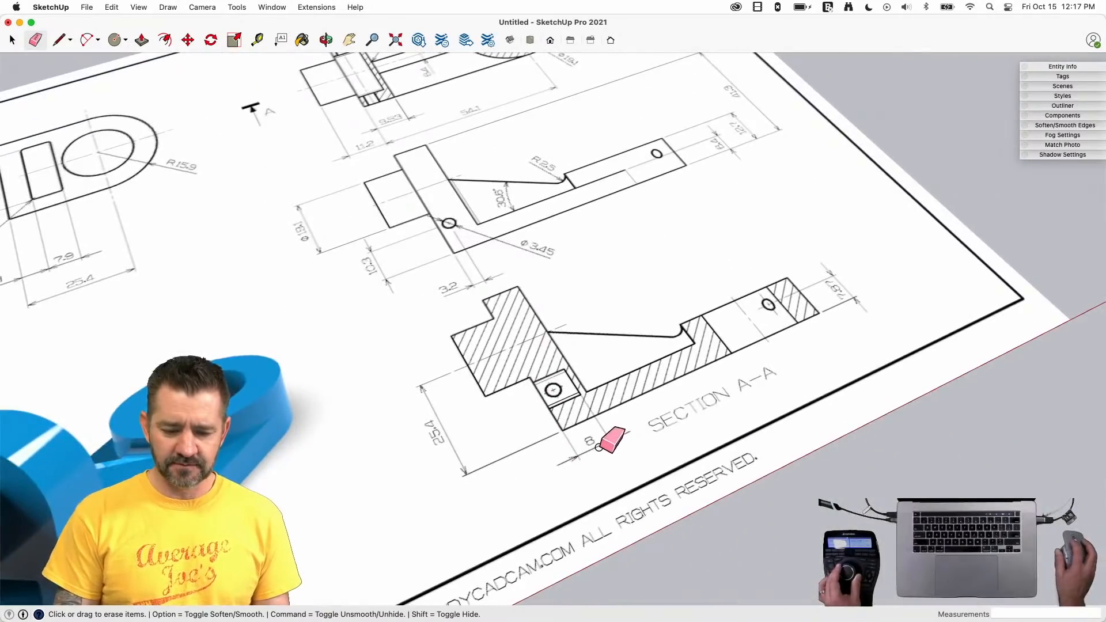
- Push the rectangle under the boss 8 mm into the wall to cut the slot, and erase the stray edge on its floor
key(p)
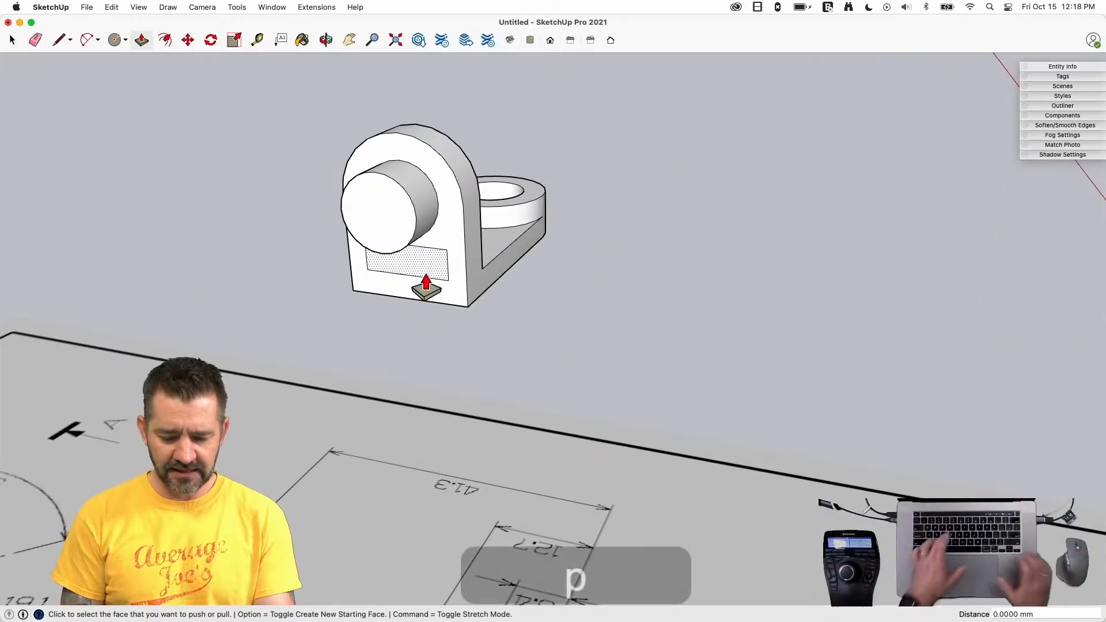
click(426, 291)
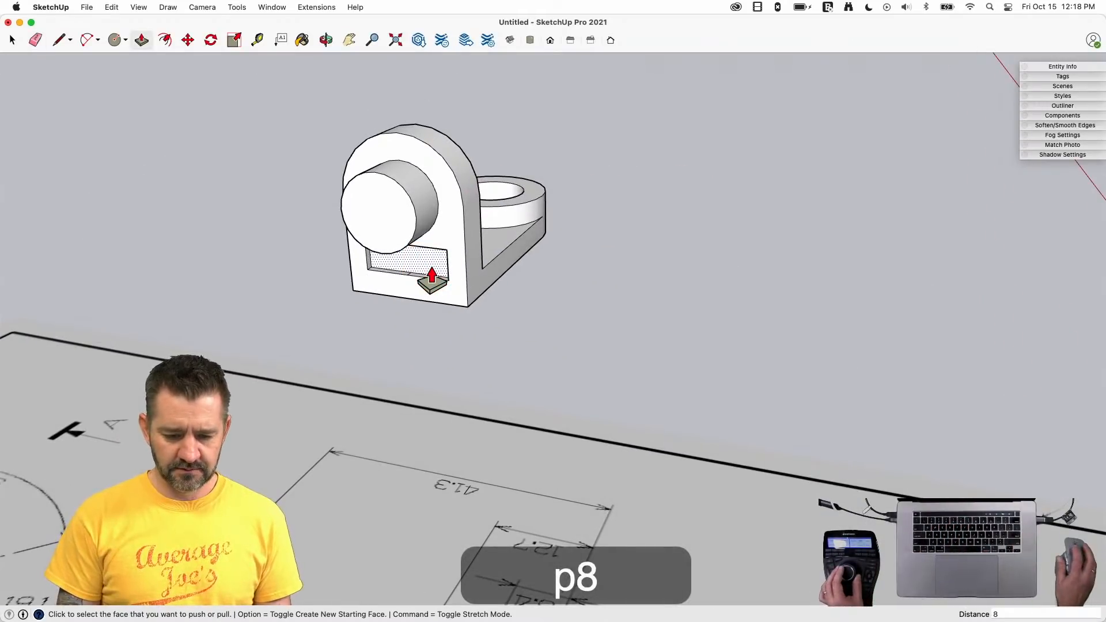
text(8)
key(Return)
key(e)
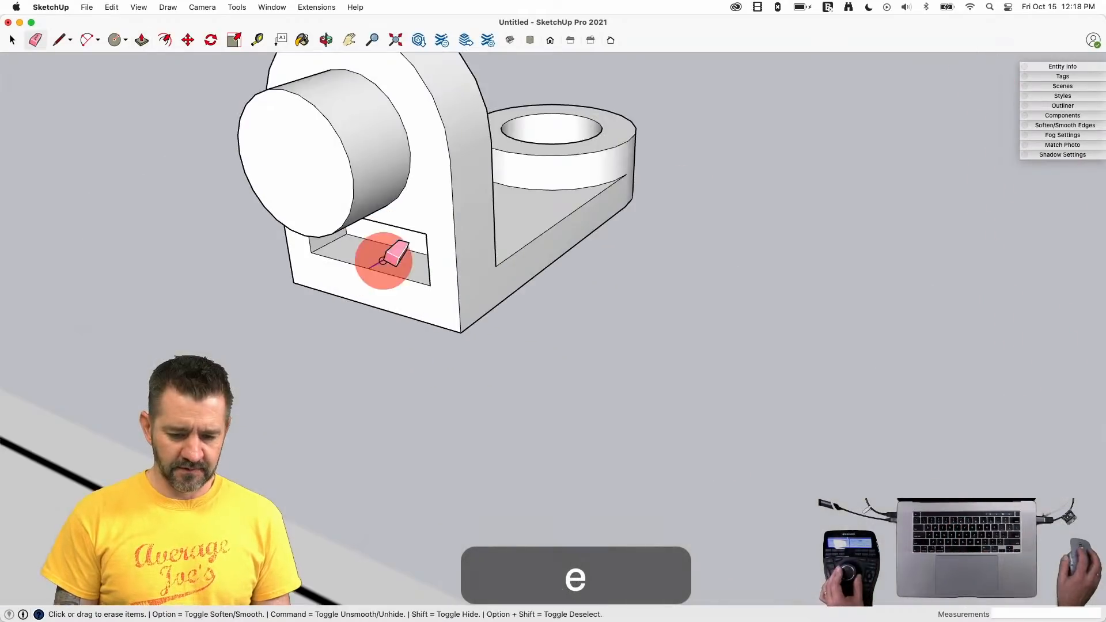
key(space)
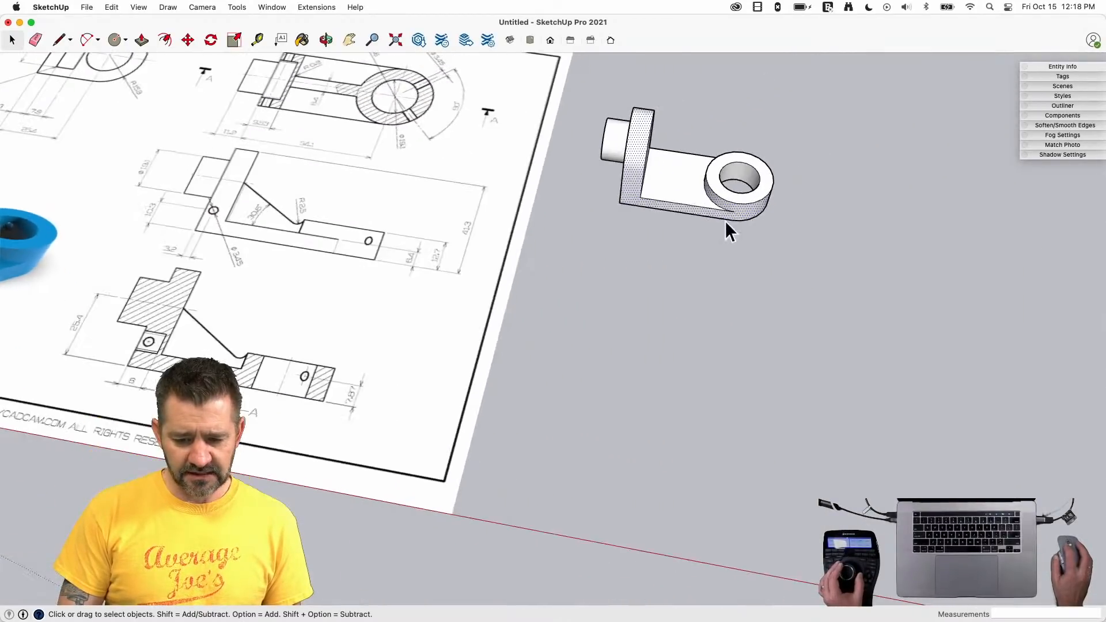
- Draw a 19 mm vertical line on the wall's inner face, from its base edge's midpoint up to where the rounded top starts
key(l)
click(671, 168)
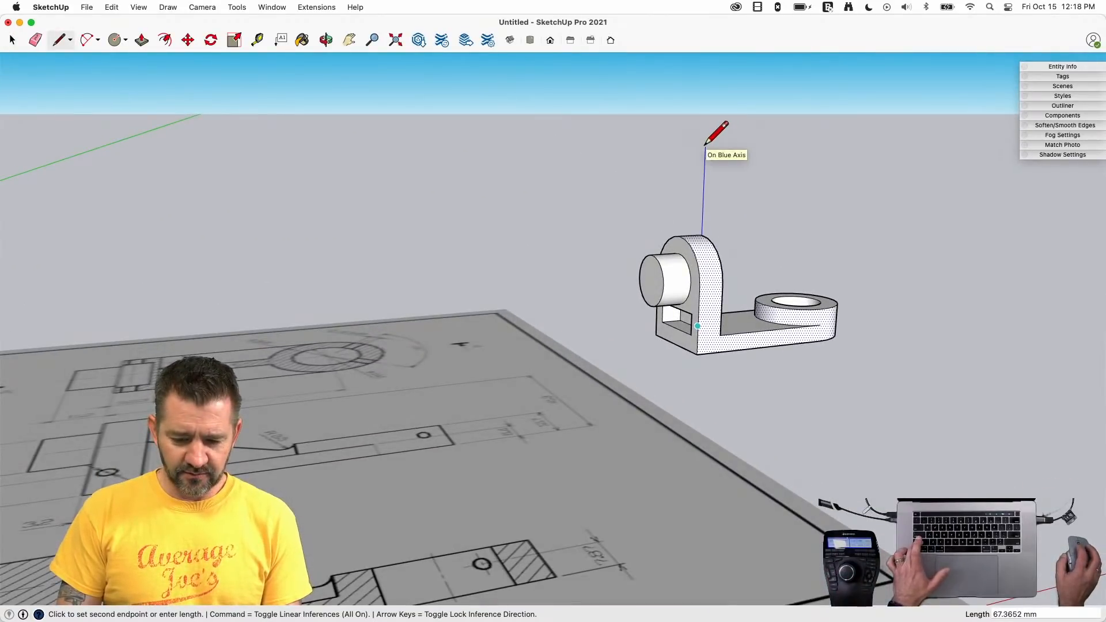
key(shift)
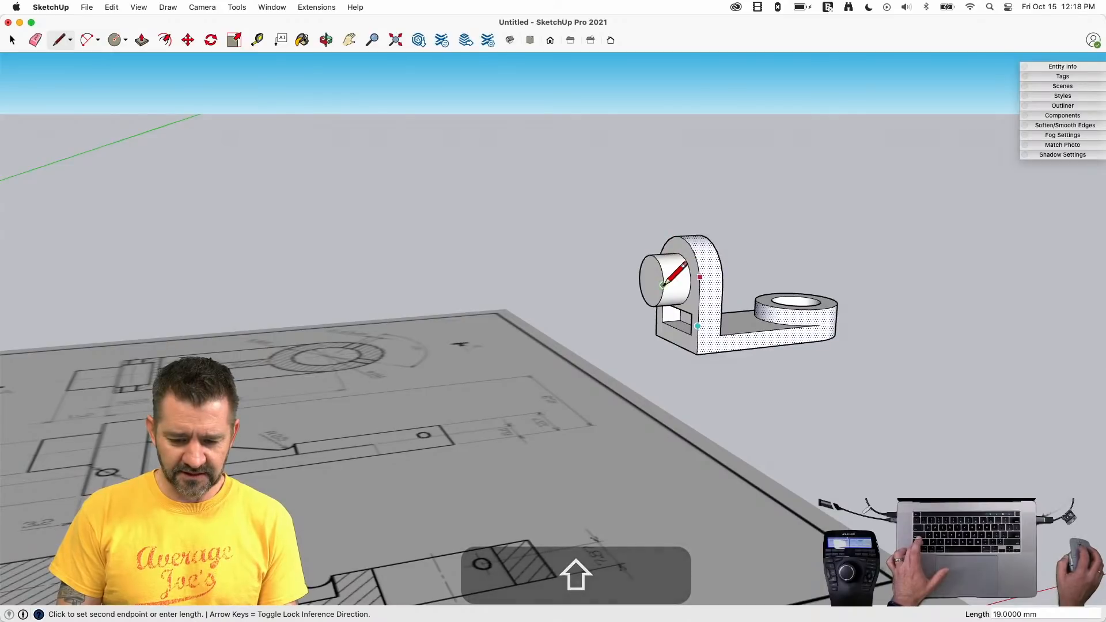
scroll(709, 301, up, 5)
mouse_move(710, 300)
middle_down()
mouse_move(381, 190)
mouse_move(271, 254)
middle_up()
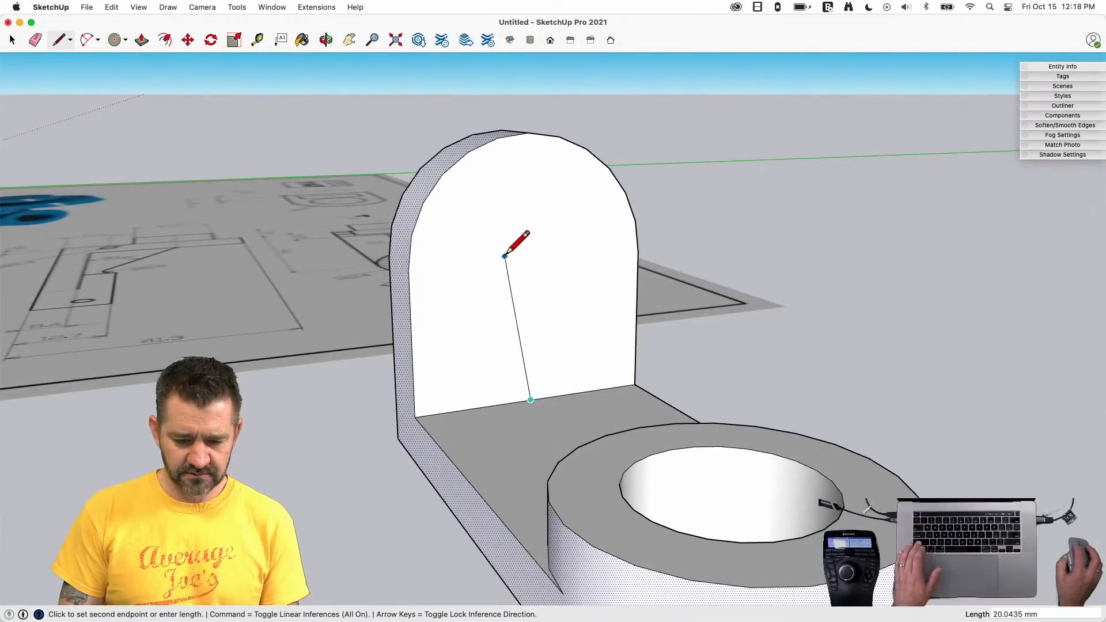
key(shift)
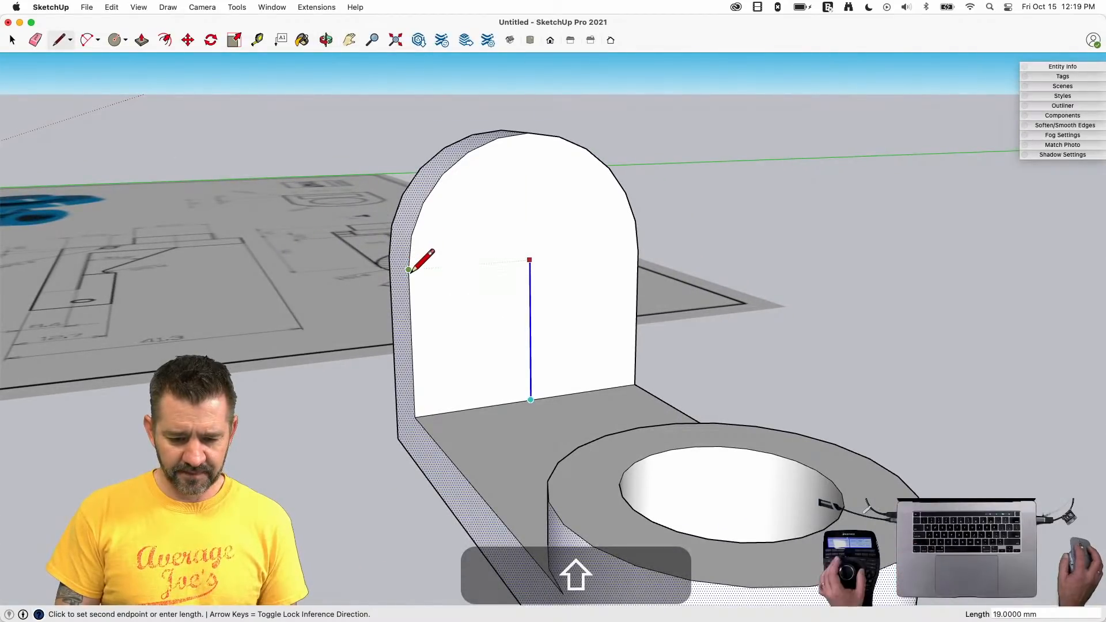
key(space)
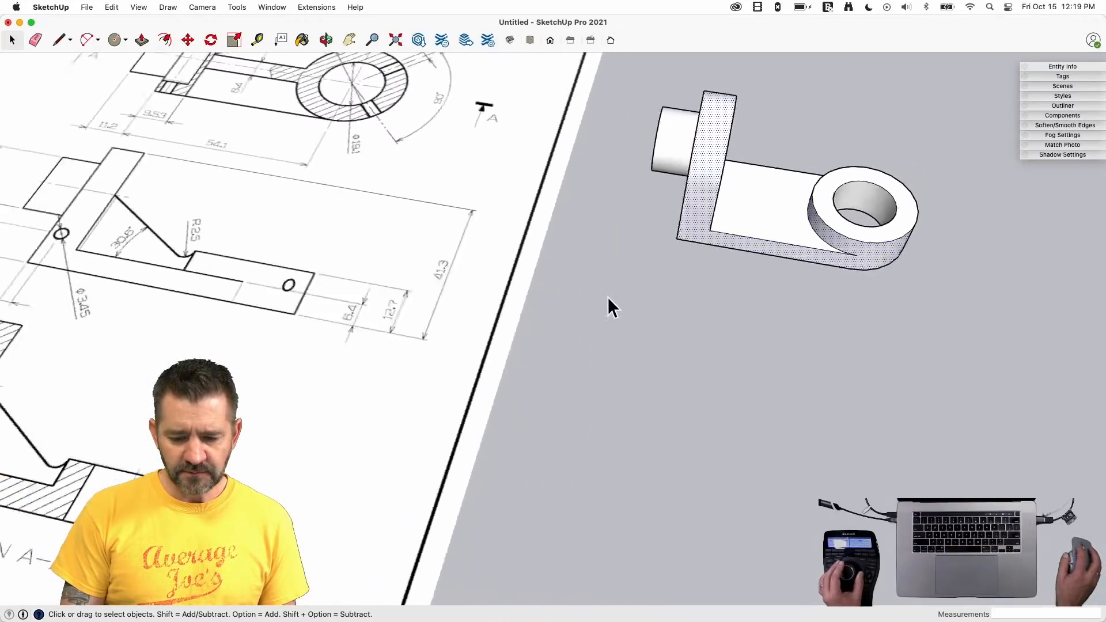
key(l)
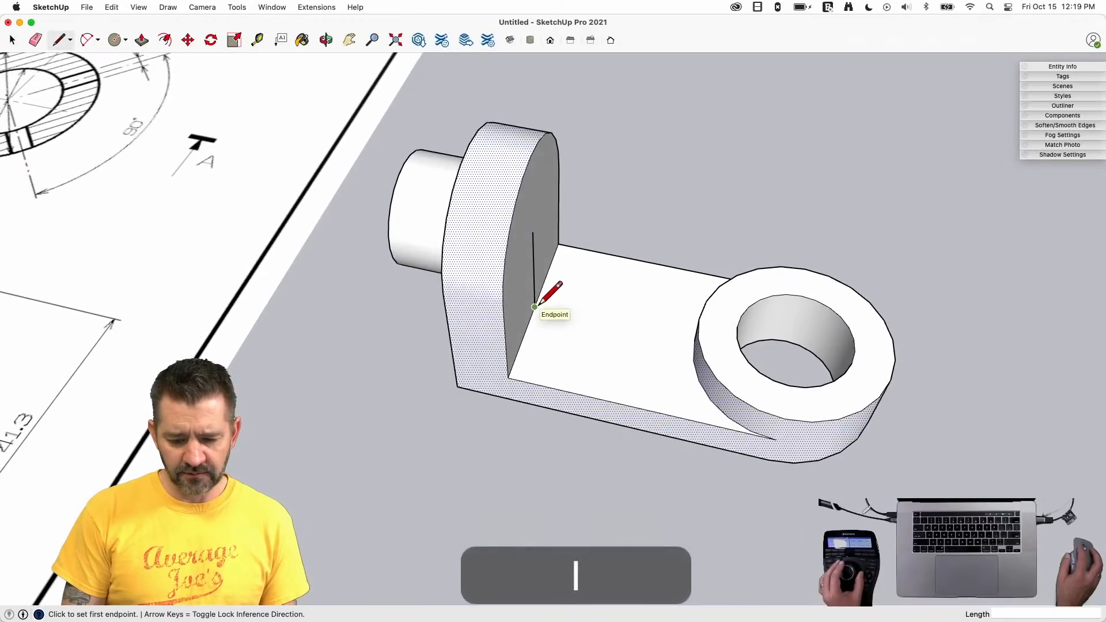
click(638, 328)
key(space)
key(e)
click(621, 330)
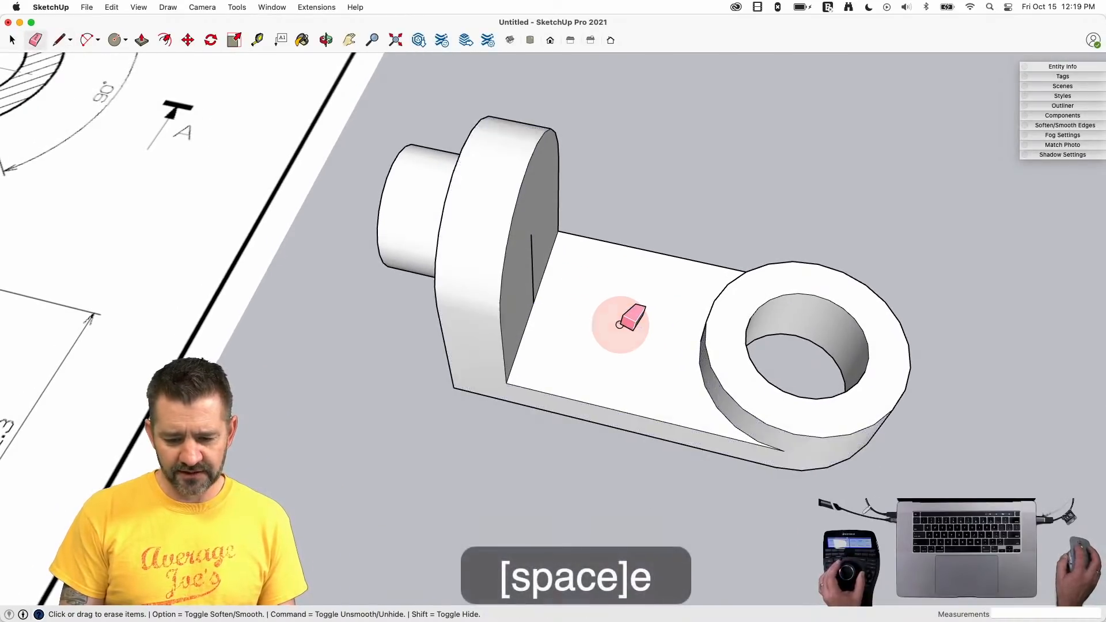
- Draw a short horizontal line in free space between wall and ring, and rotate it 30.6° about its ring-side end, raising the wall-side end
key(l)
click(618, 219)
key(space)
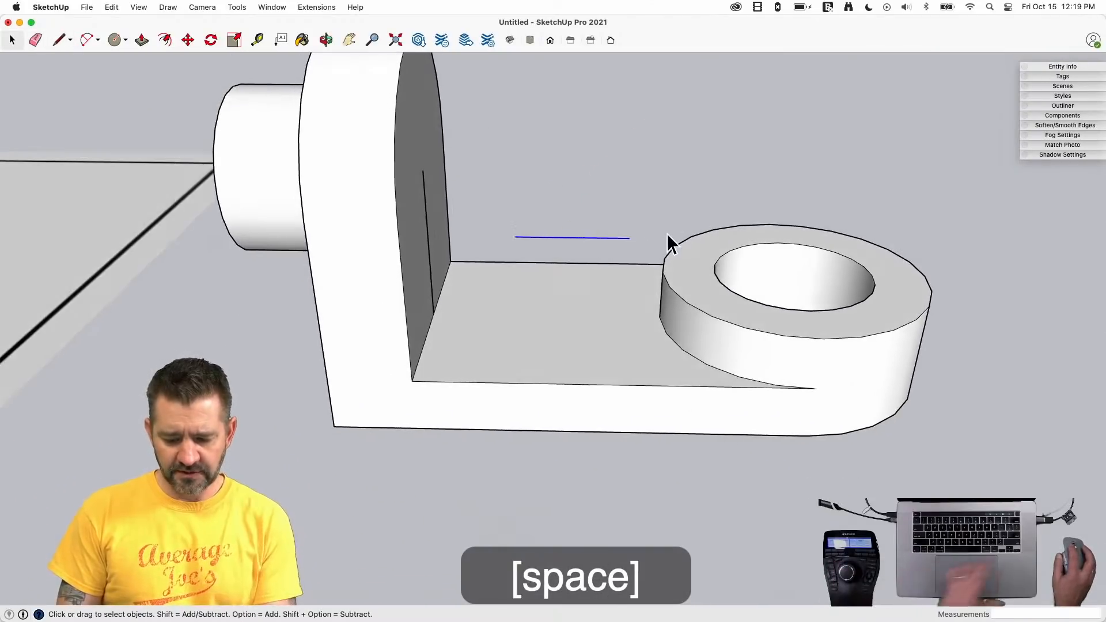
key(q)
key(Left)
click(628, 237)
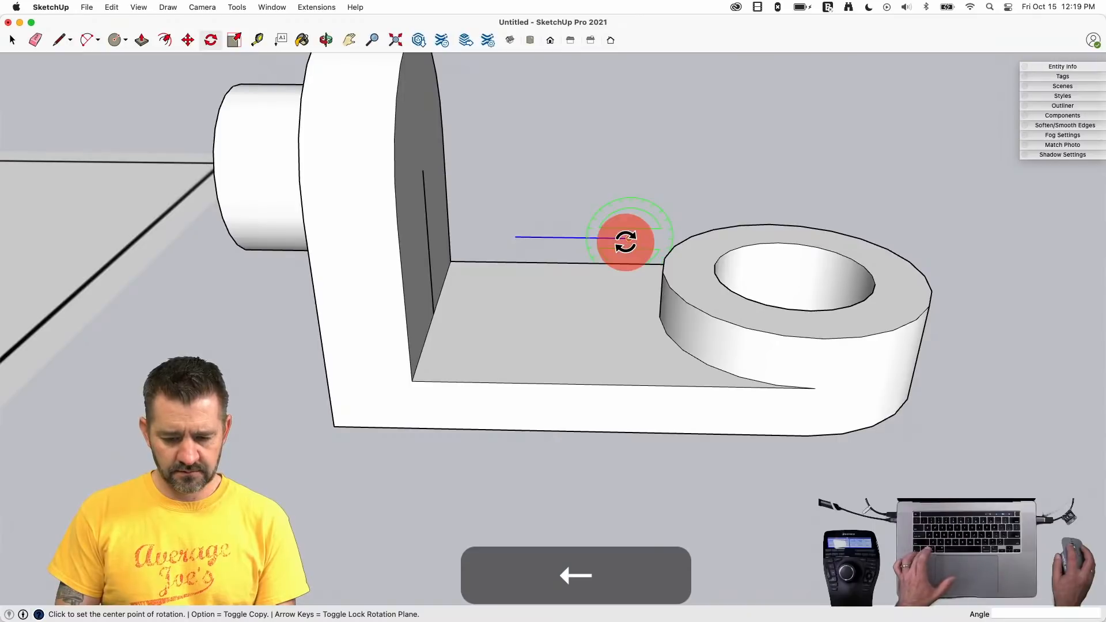
click(579, 240)
key(alt)
key(alt)
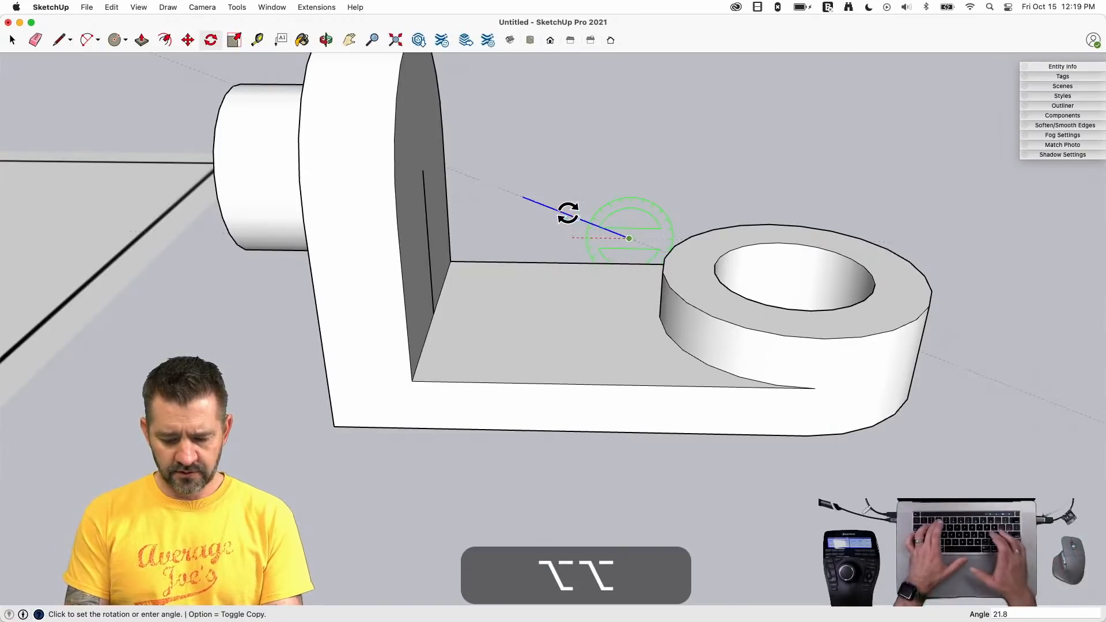
text(30)
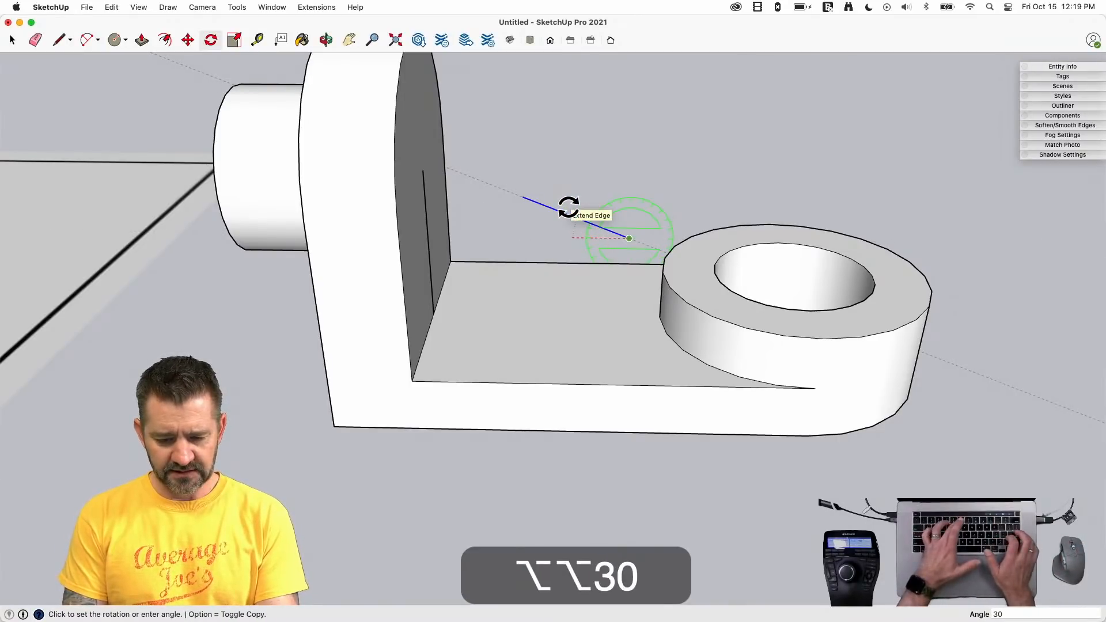
key(Return)
- Move the slanted line so its upper end sits on the top end of the vertical line on the wall
key(m)
click(531, 181)
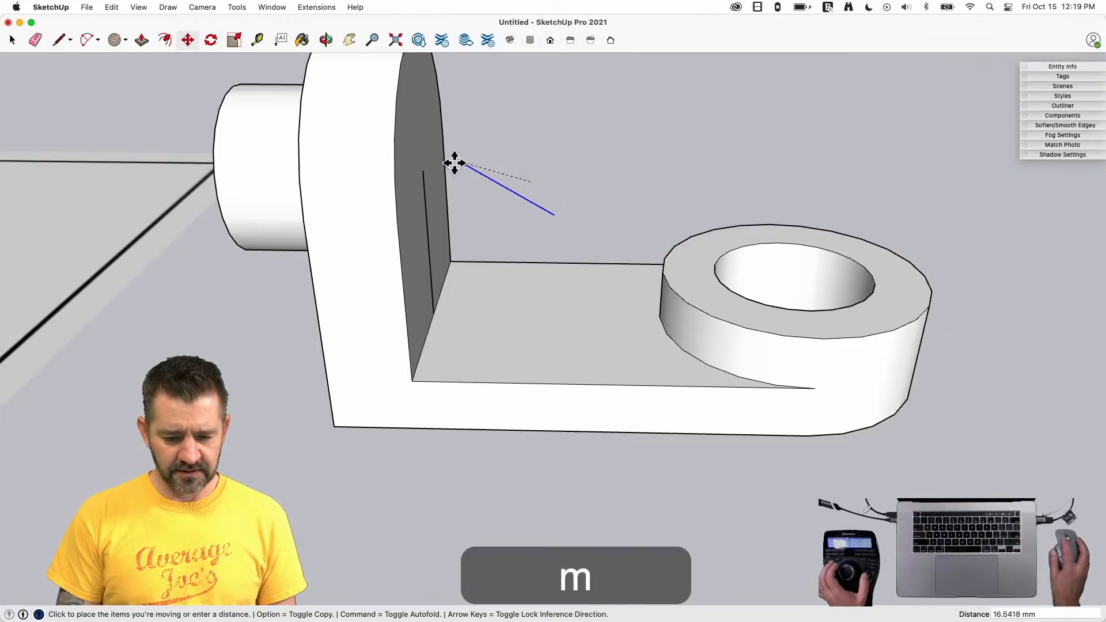
click(424, 172)
- Extend the slanted line along its own direction until it runs into the side of the ring
key(l)
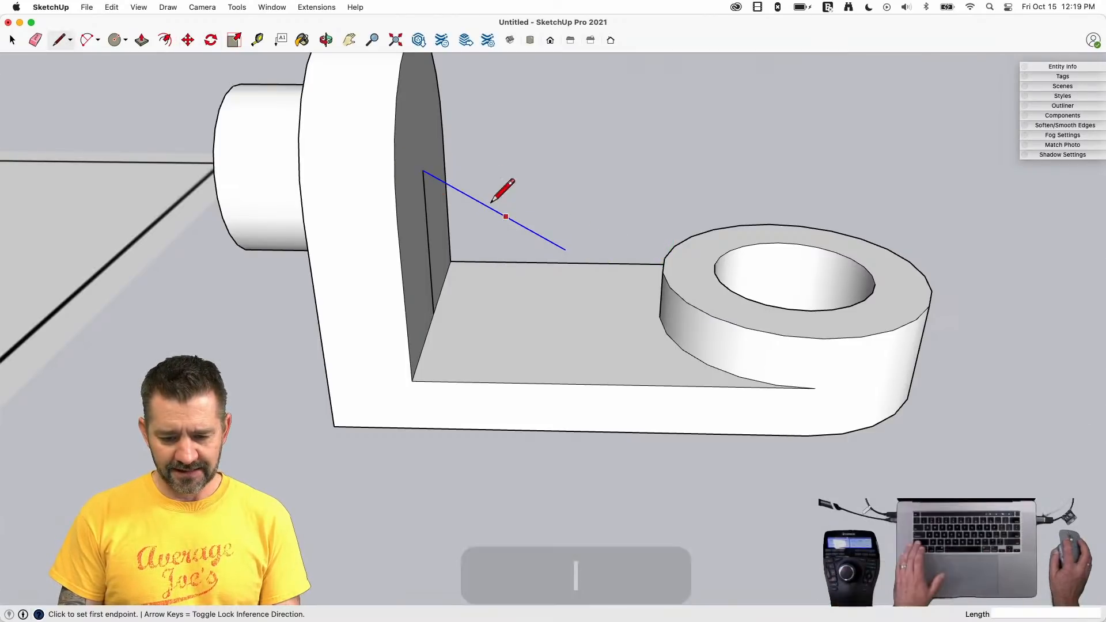
click(422, 170)
key(shift)
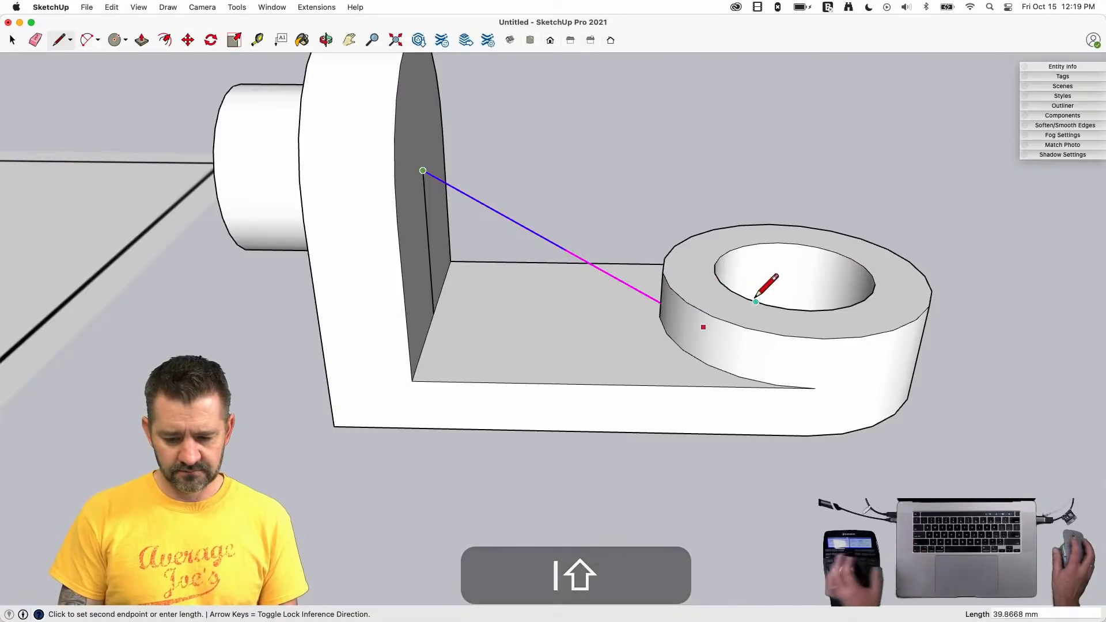
click(777, 298)
key(space)
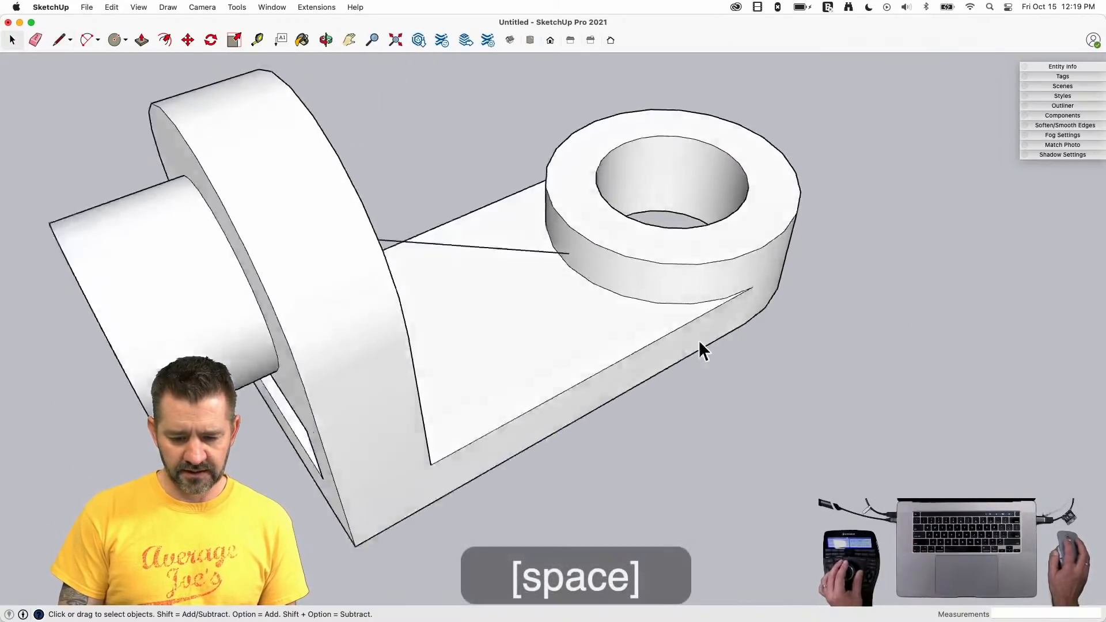
key(l)
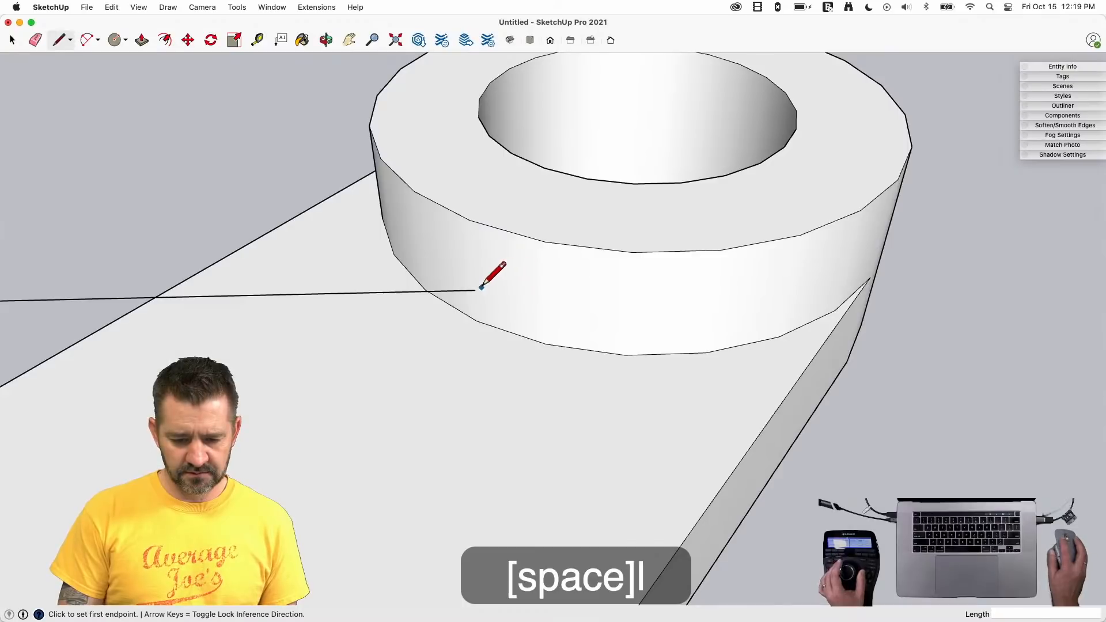
- Draw the rib's ring-side vertical edge between the ring's top rim and the plate, and close the profile along the plate to the wall line
click(469, 221)
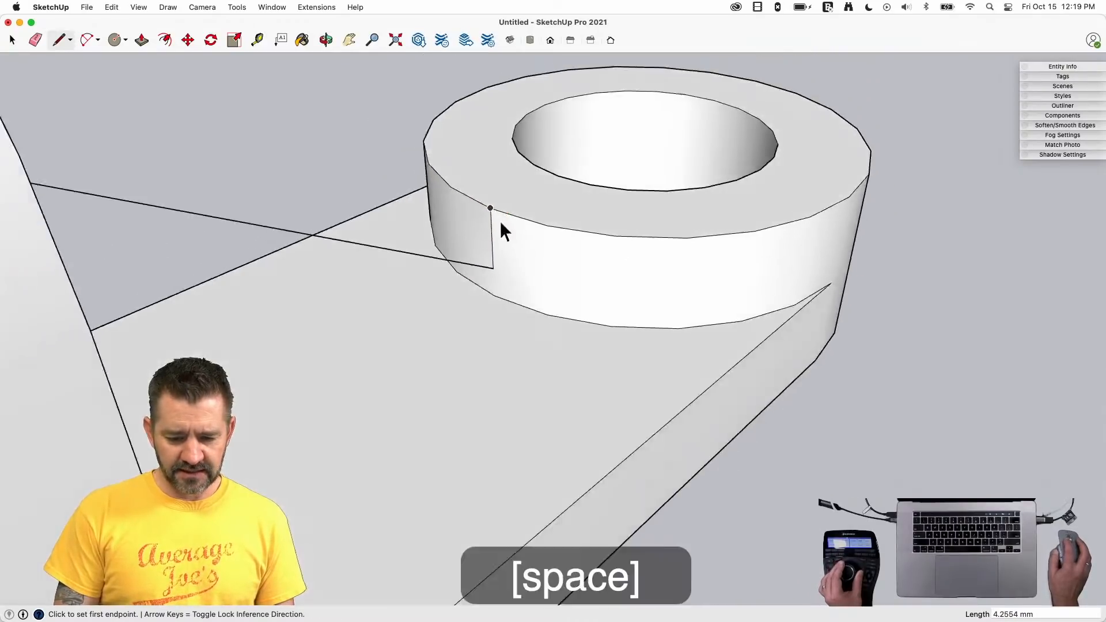
key(space)
key(l)
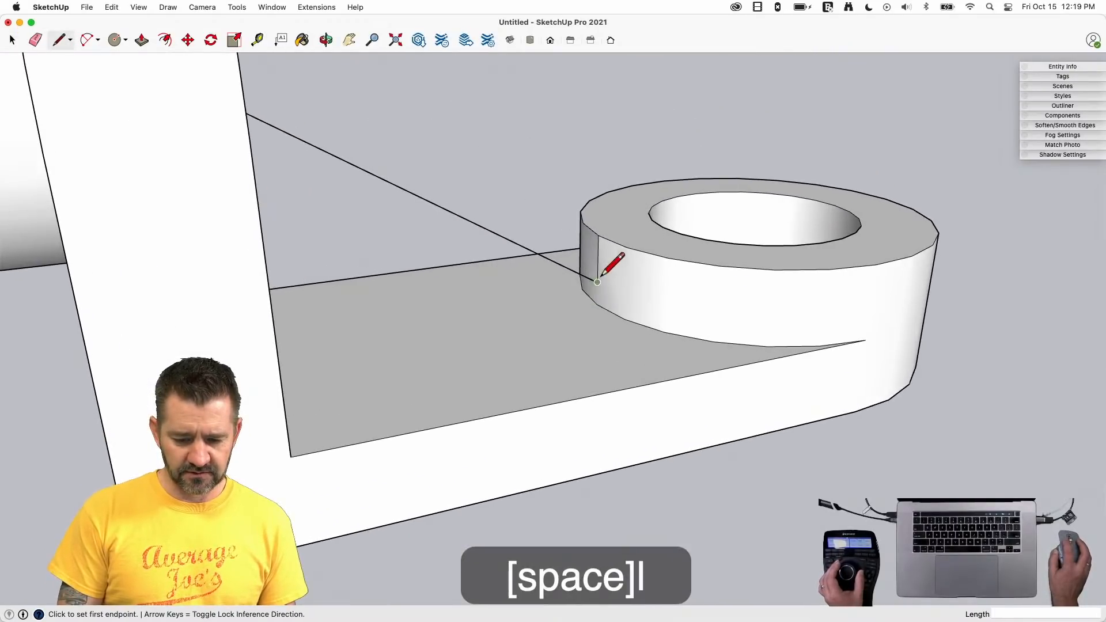
click(596, 282)
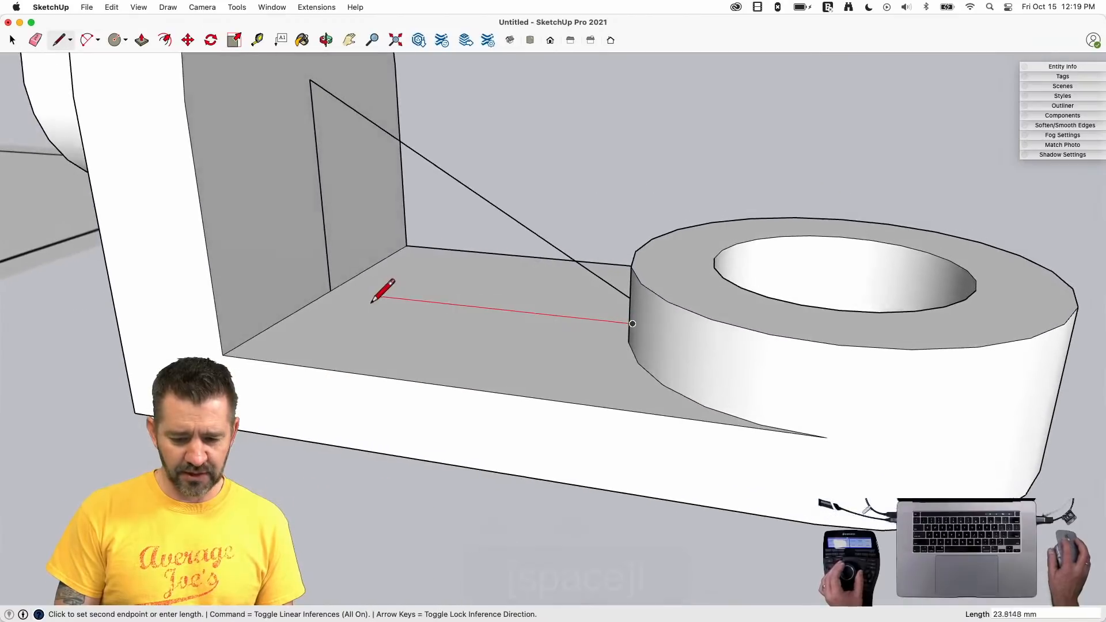
click(329, 291)
key(space)
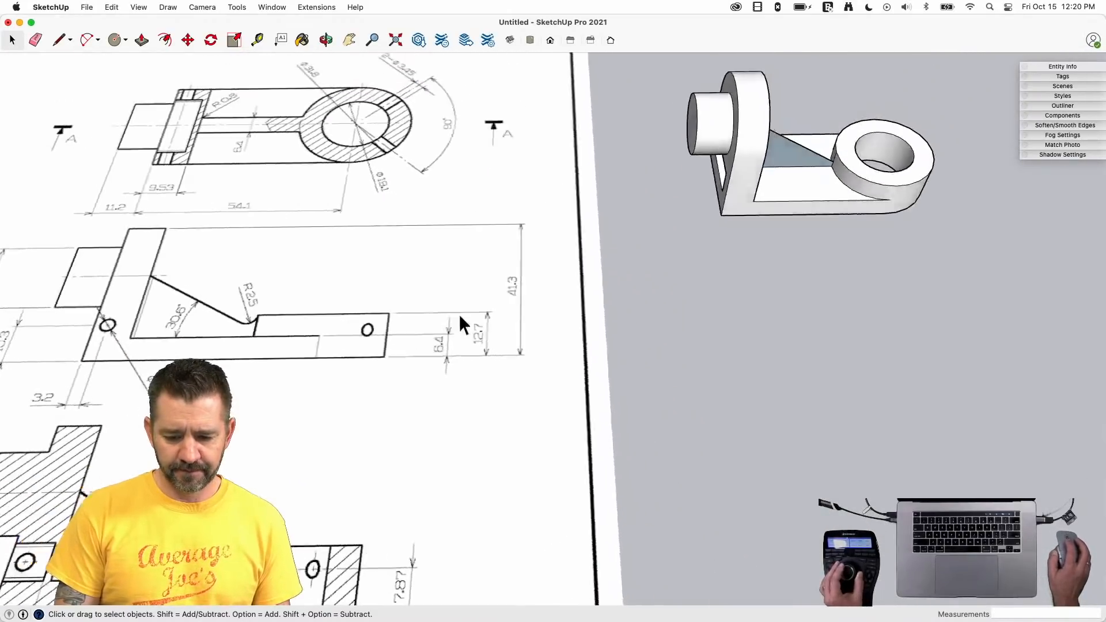
- Draw a horizontal line about 7.2 mm long from the ring's top rim to the slanted line, and erase the slanted remainder below it
key(l)
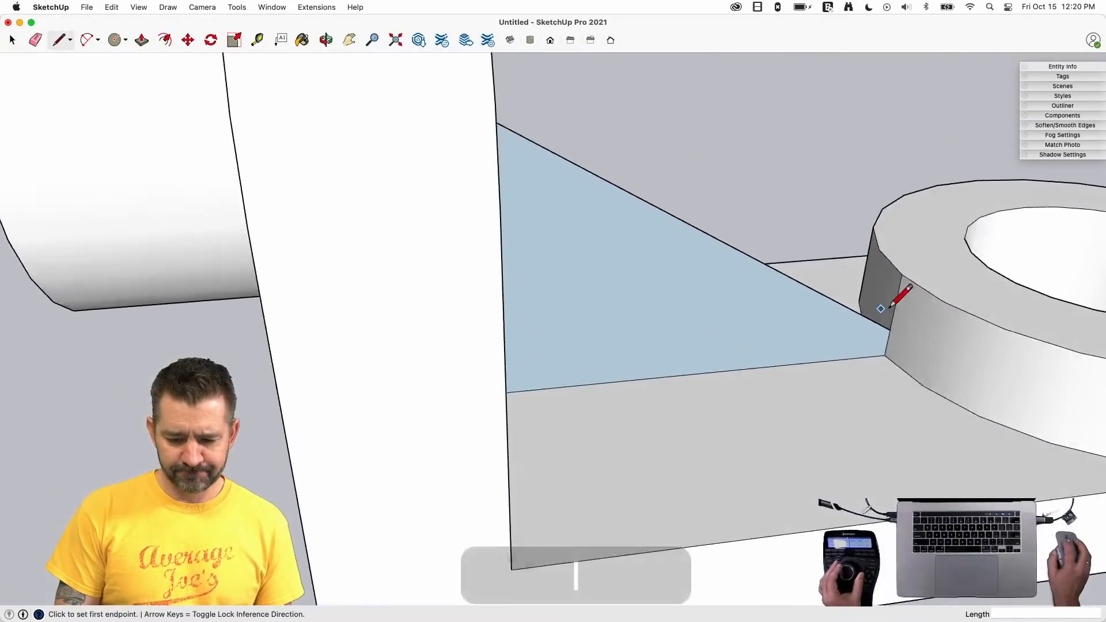
click(736, 297)
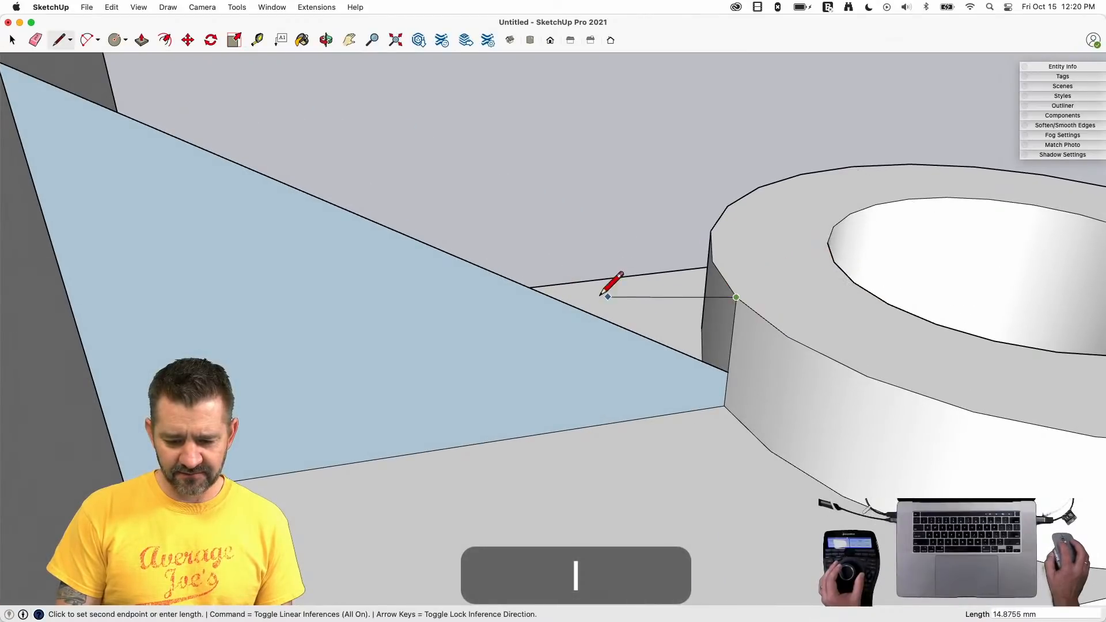
click(597, 314)
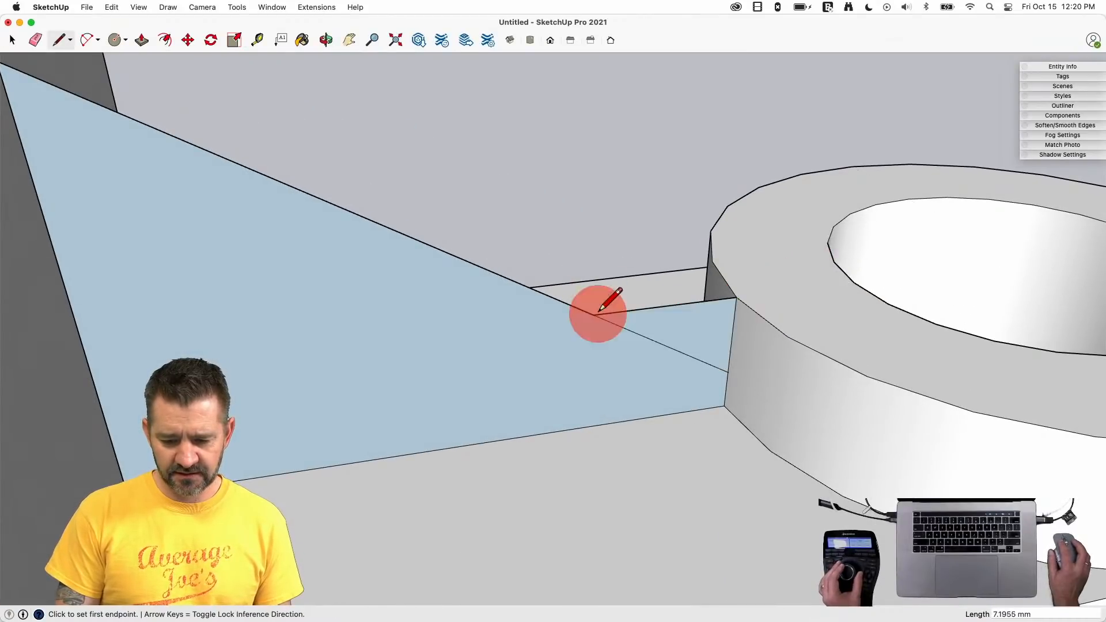
click(661, 339)
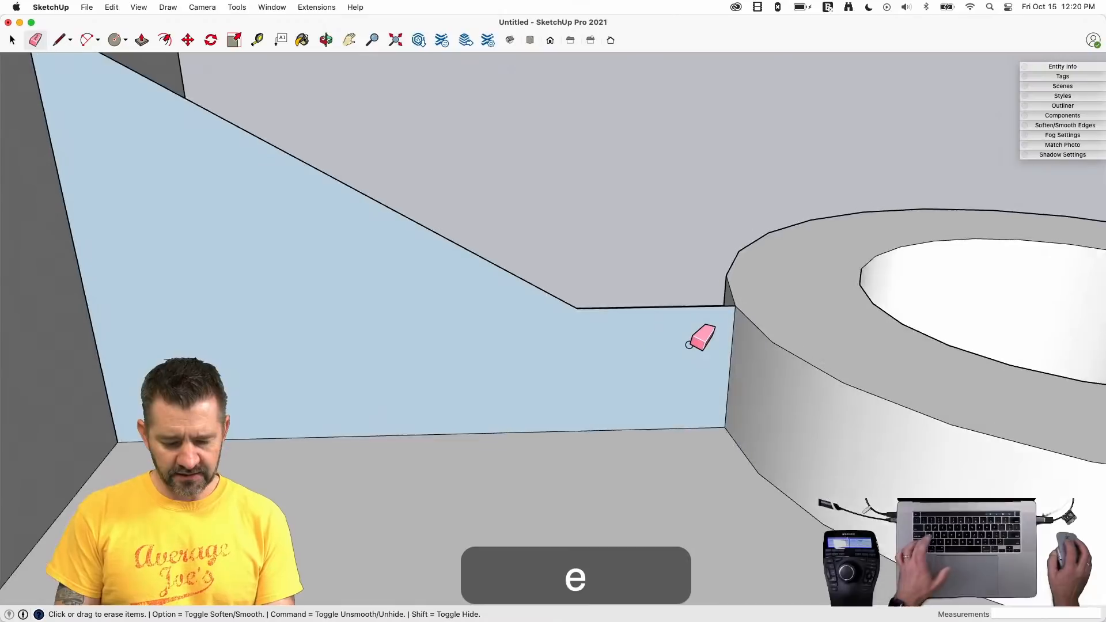
- Draw a downward-bulging arc about 1.2 mm deep between the two ends of the short horizontal line on the rib face
key(a)
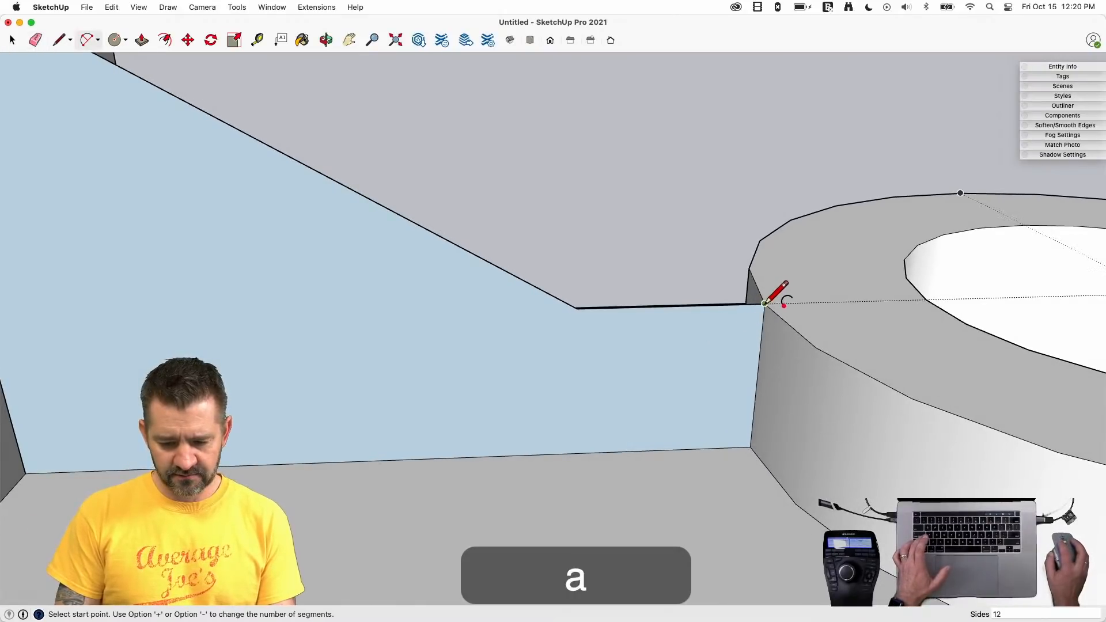
click(578, 308)
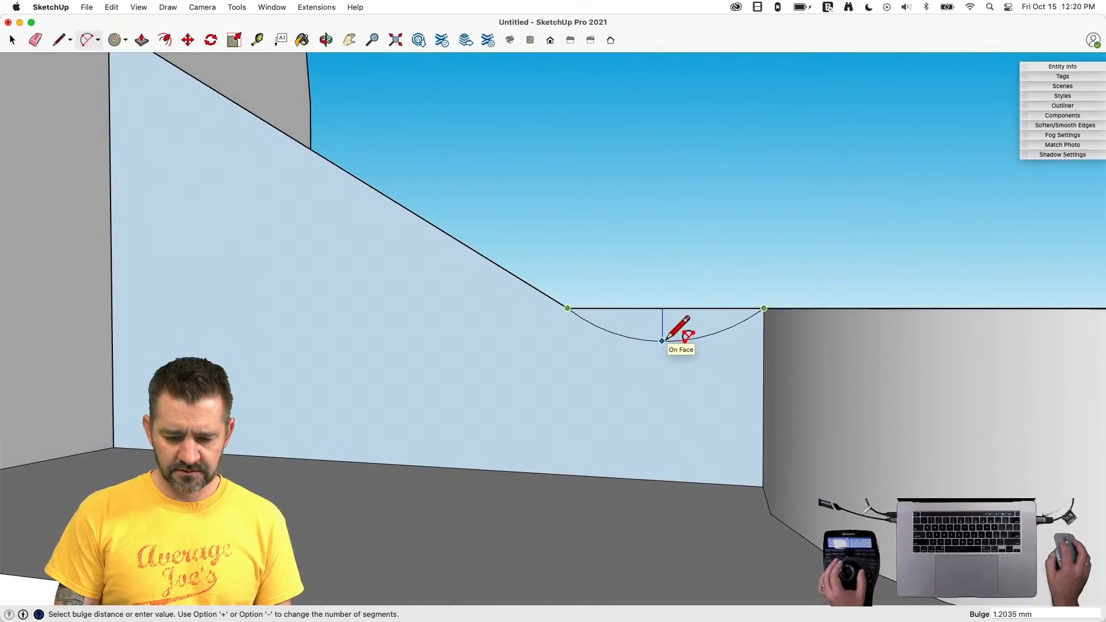
click(667, 340)
- Try to set the arc's radius to 2.5 mm in its entity properties
key(space)
click(682, 340)
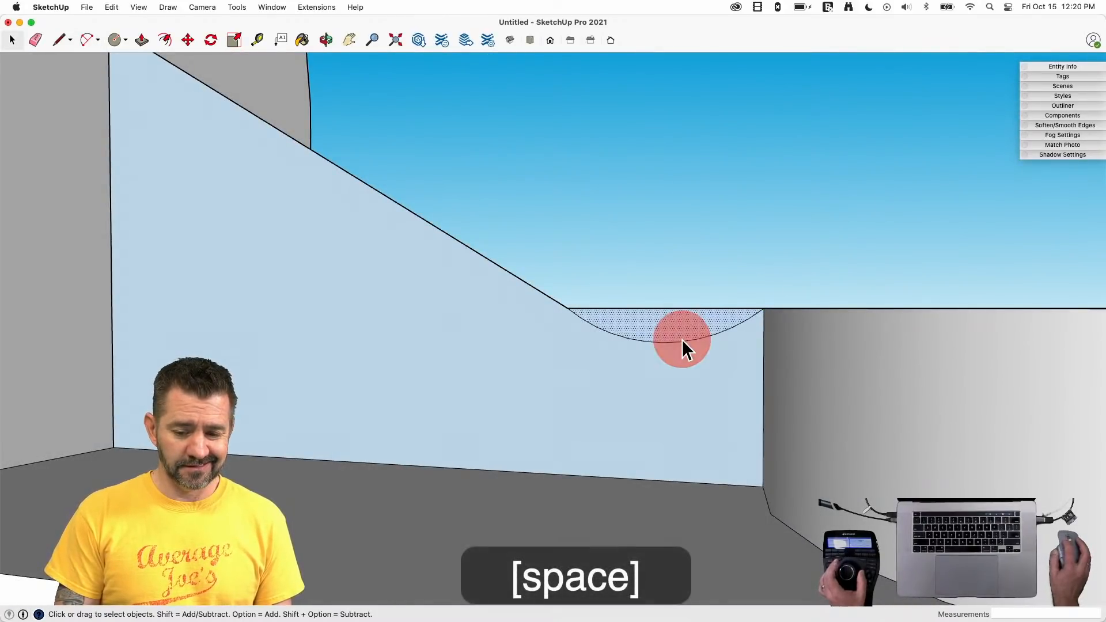
click(682, 341)
click(1054, 66)
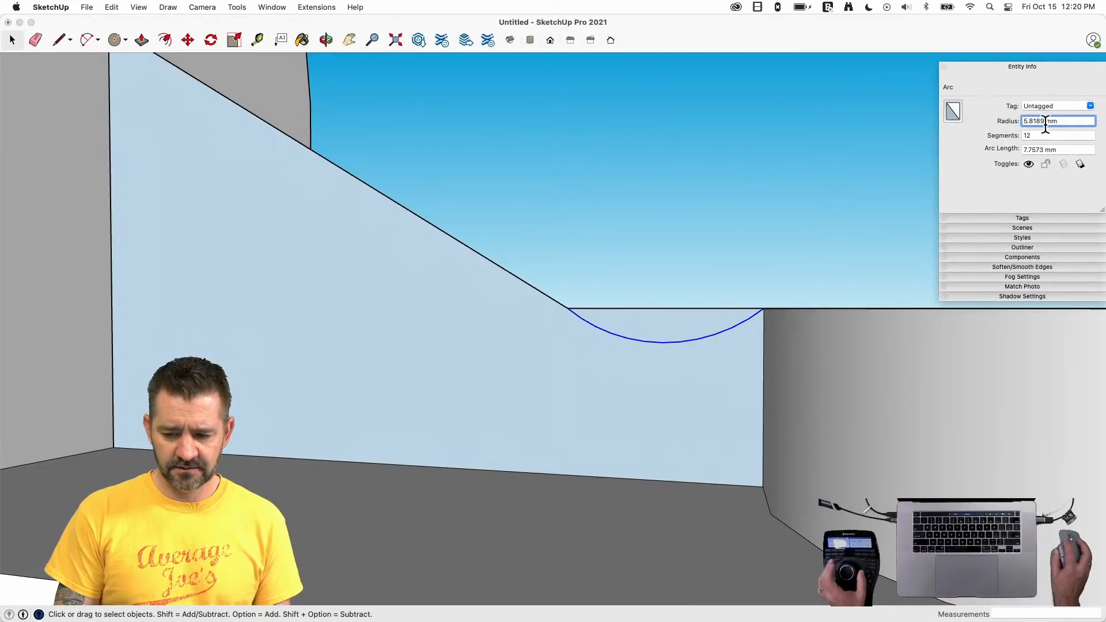
double_click(1037, 121)
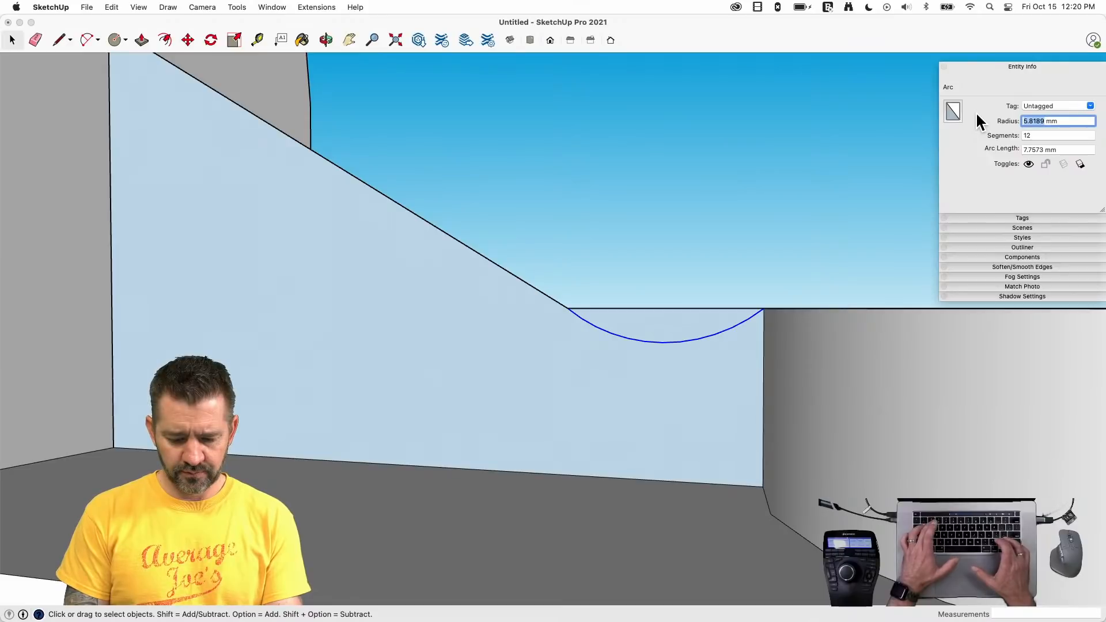
text(2/)
key(BackSpace)
text(.5)
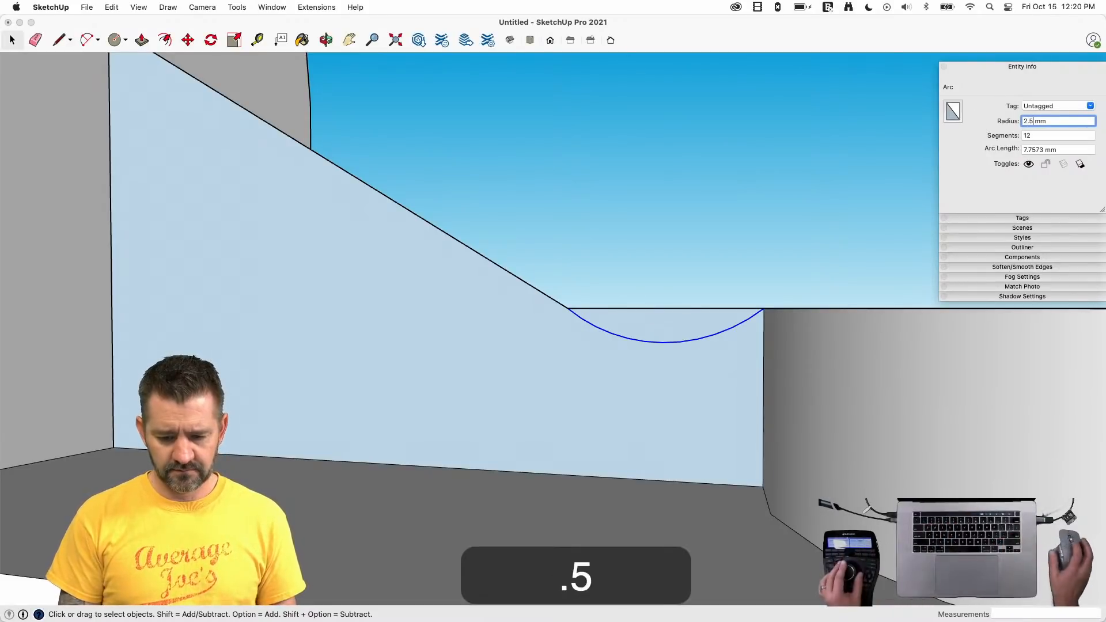
text(e)
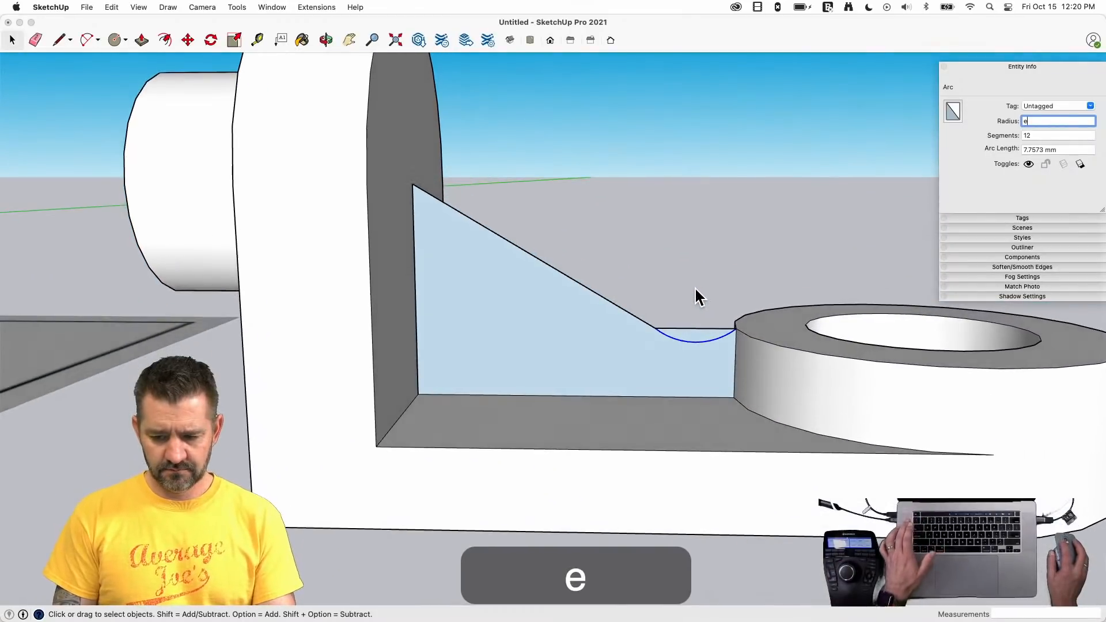
key(Escape)
click(721, 255)
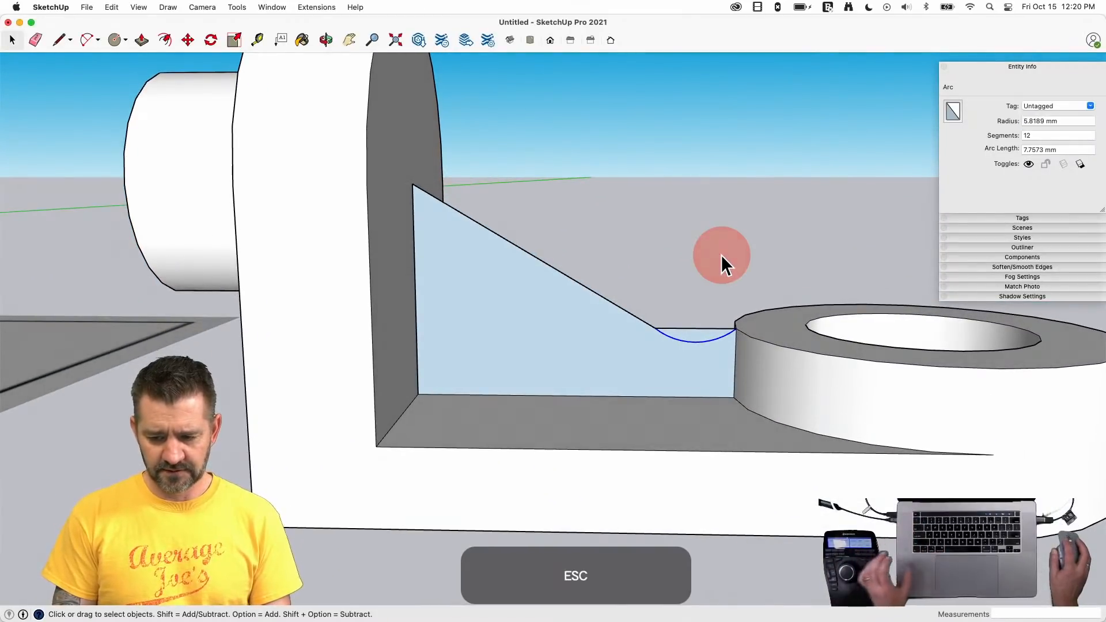
click(1034, 118)
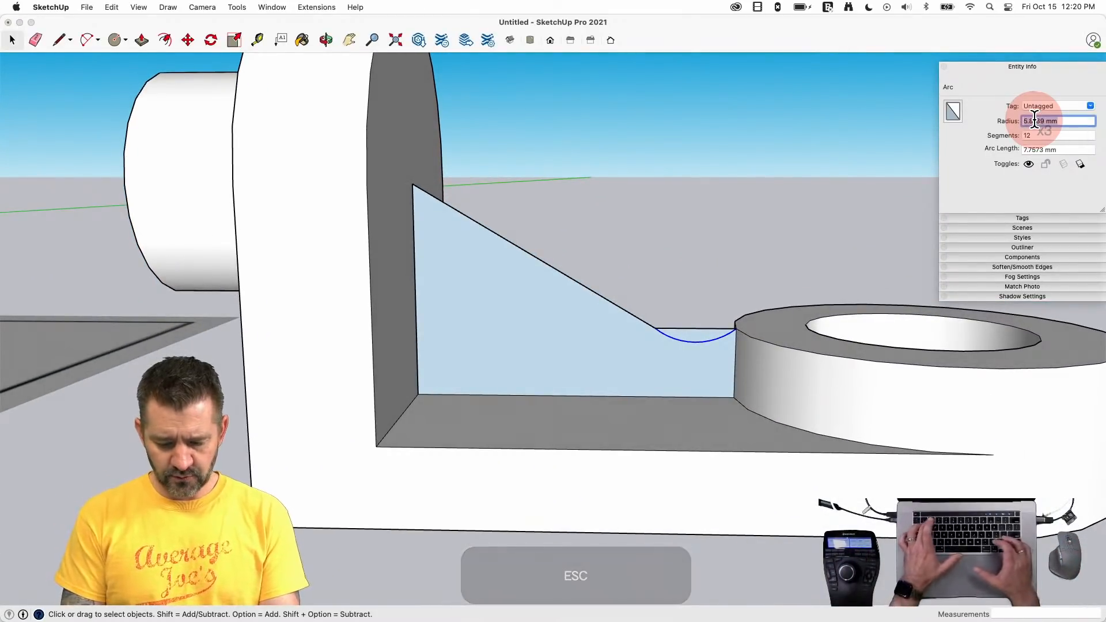
text(2.5)
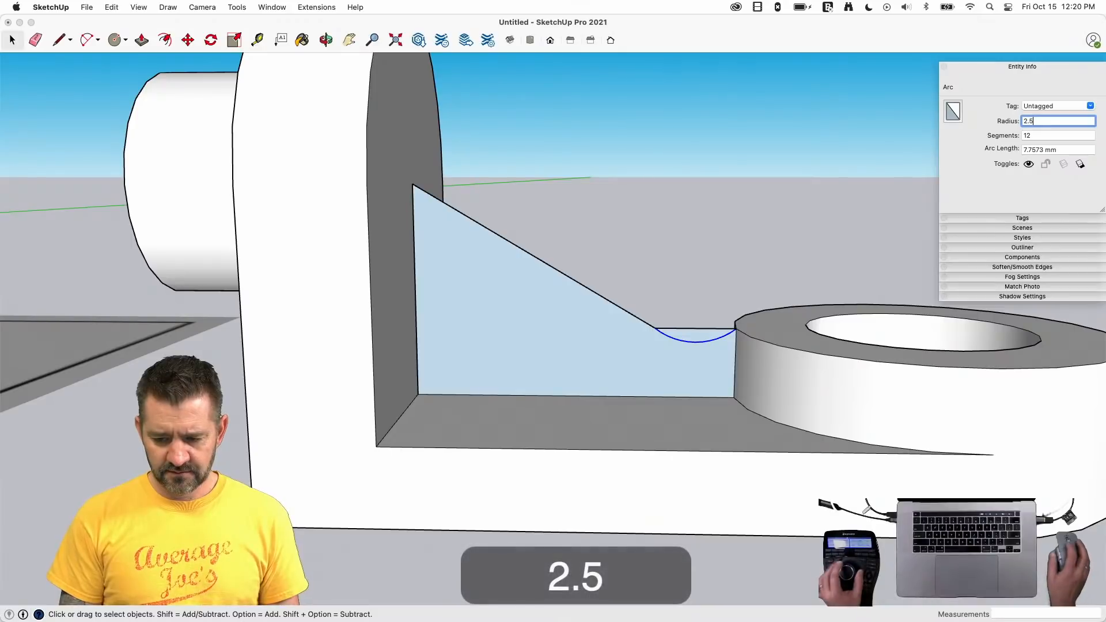
key(Return)
- Copy the arc-shaped face about 3.6 mm upward into free space above the rib and select the copied arc
scroll(751, 399, up, 5)
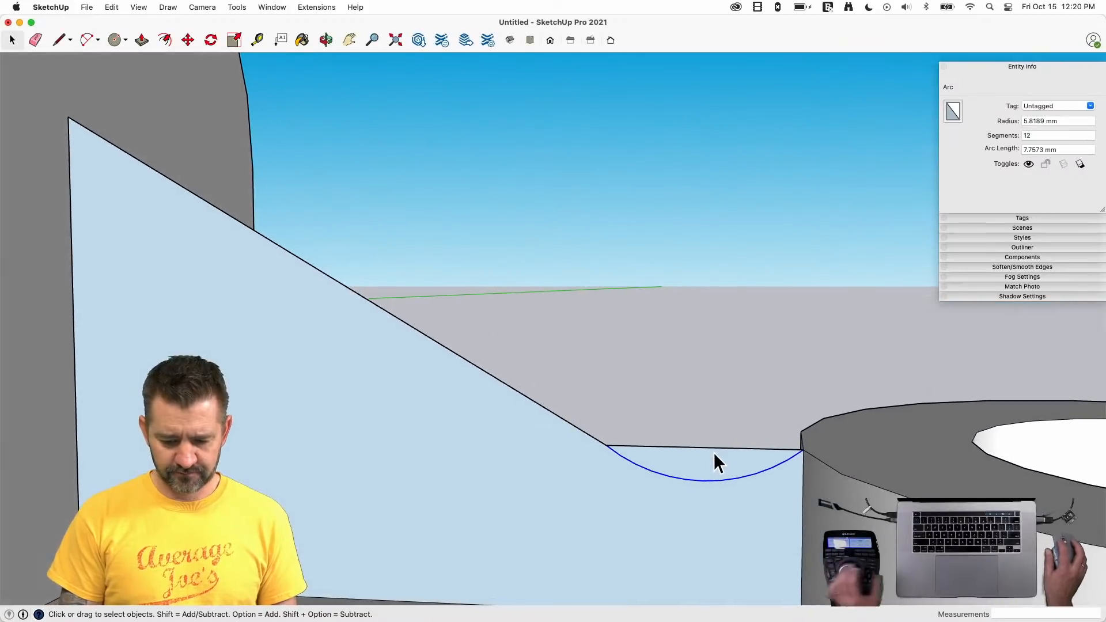
click(706, 464)
key(m)
click(706, 452)
key(alt)
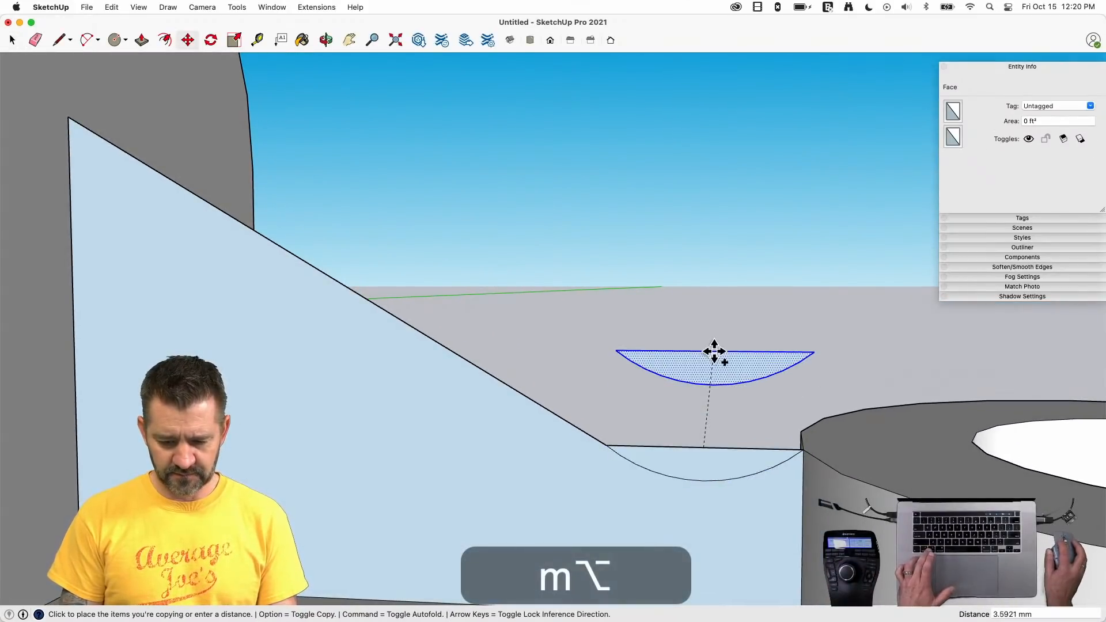
click(712, 355)
key(space)
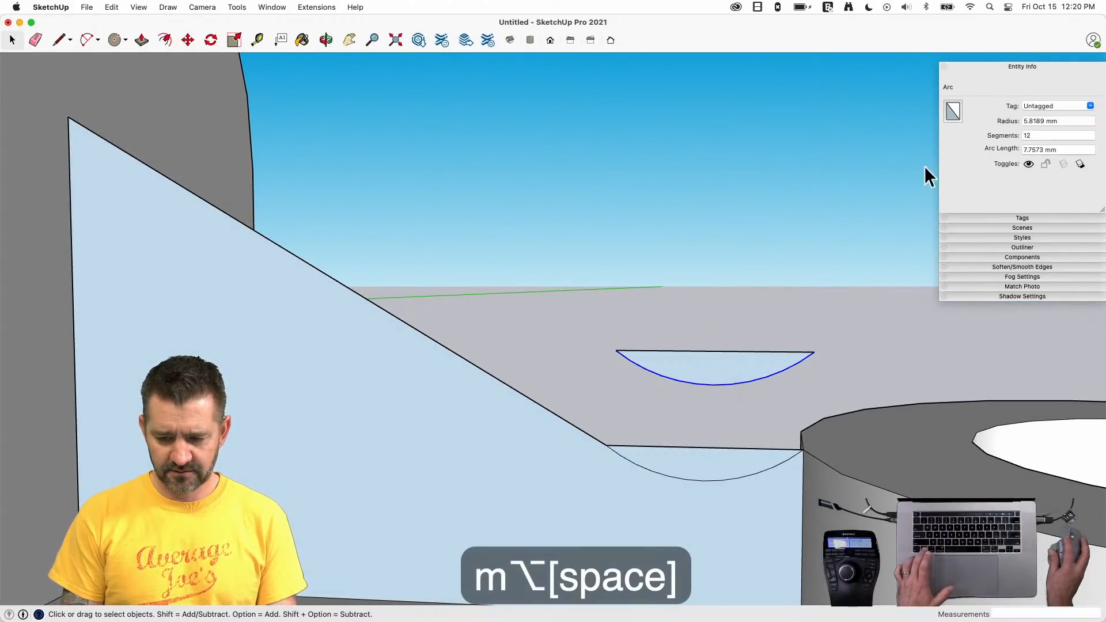
- Try to edit the copied arc's radius, and undo both the copy and the original arc
click(1035, 121)
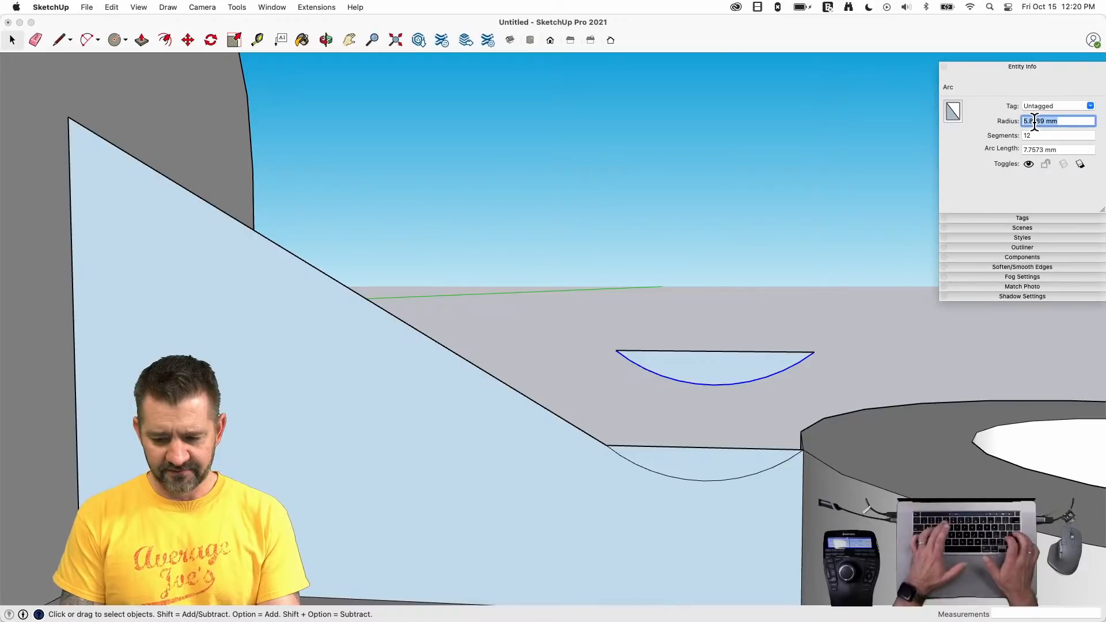
key(Return)
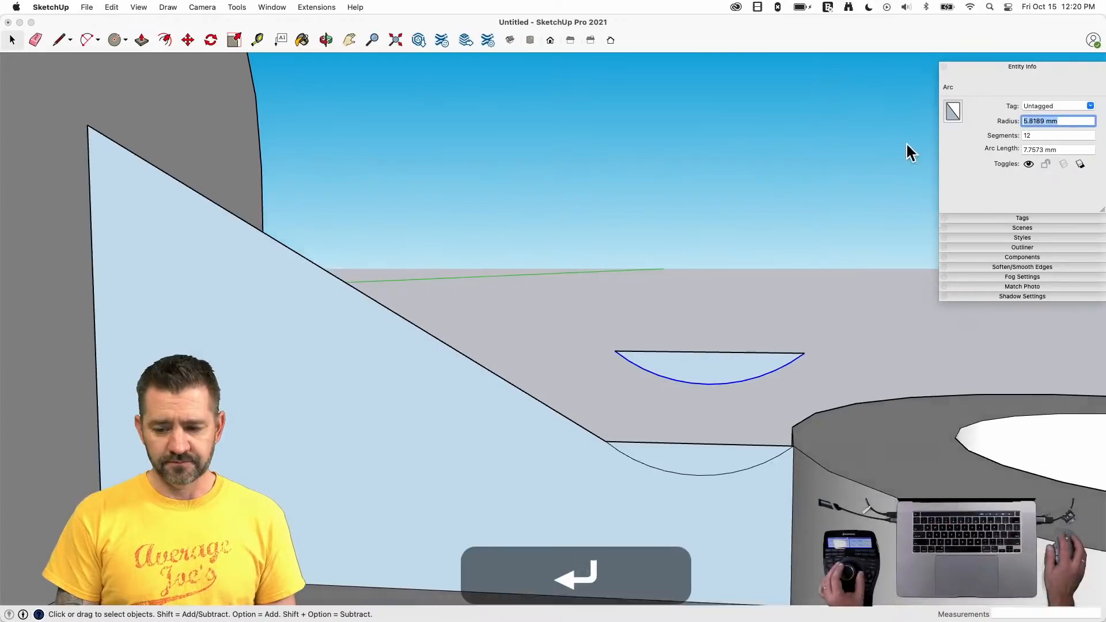
text(e)
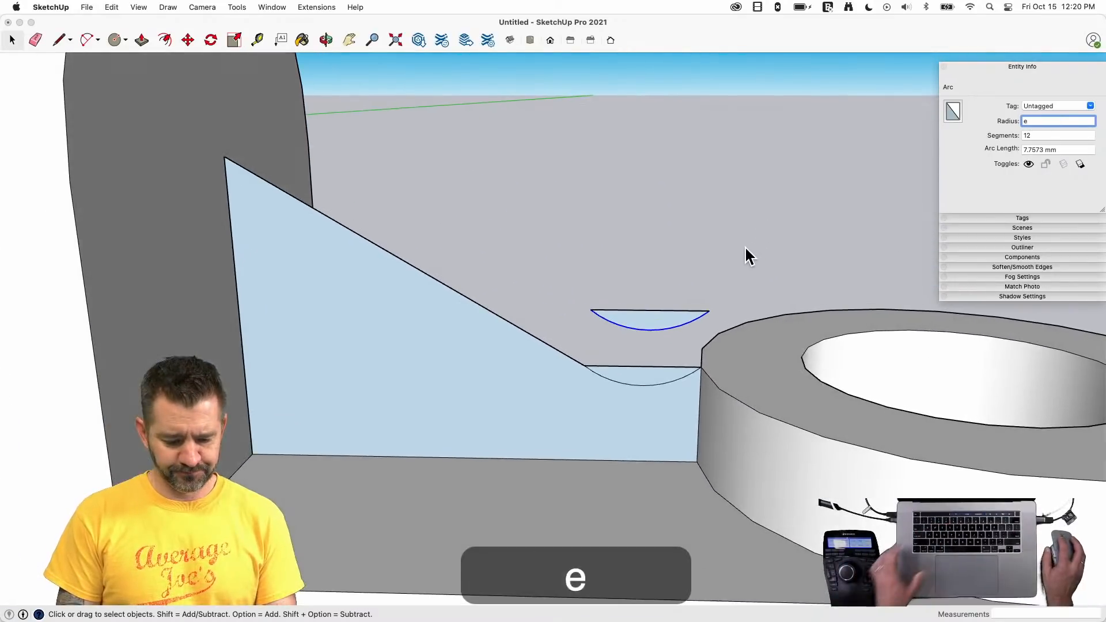
key(Escape)
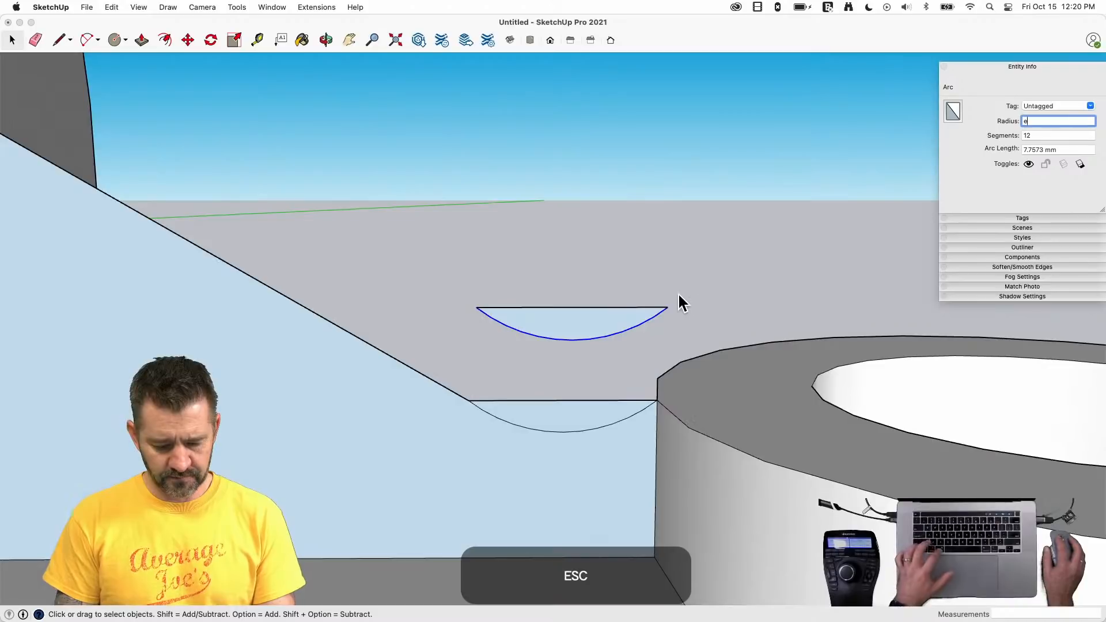
key(super+z)
key(super+z)
- Extend the rib's slope with a line about 8.4 mm long, in the same direction, from its lower end to the ring-side vertical edge
key(l)
click(468, 400)
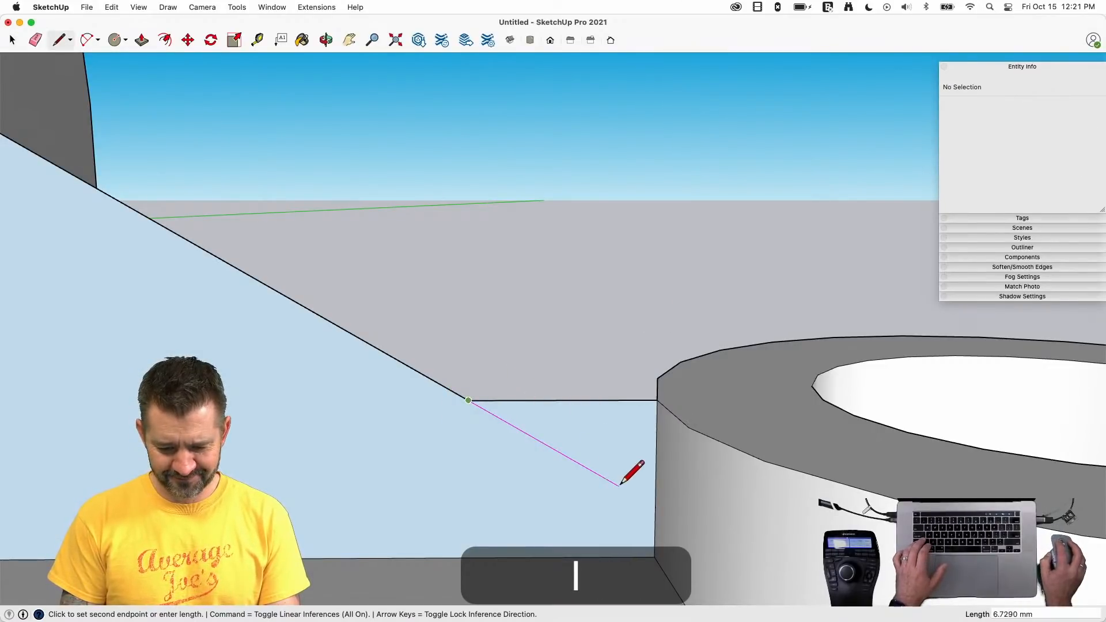
click(655, 506)
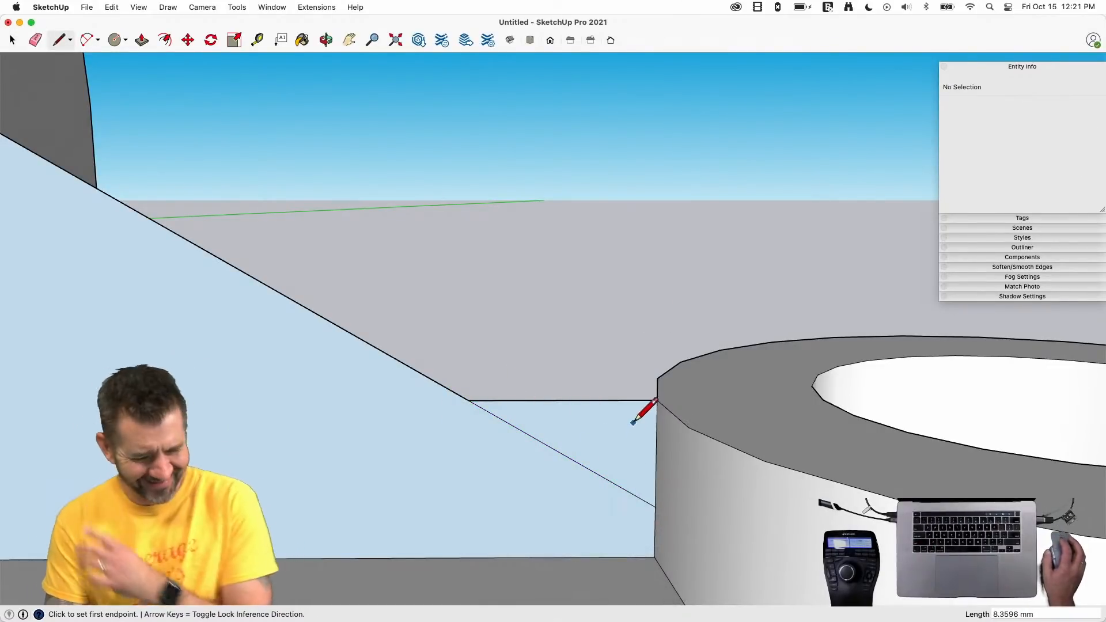
key(l)
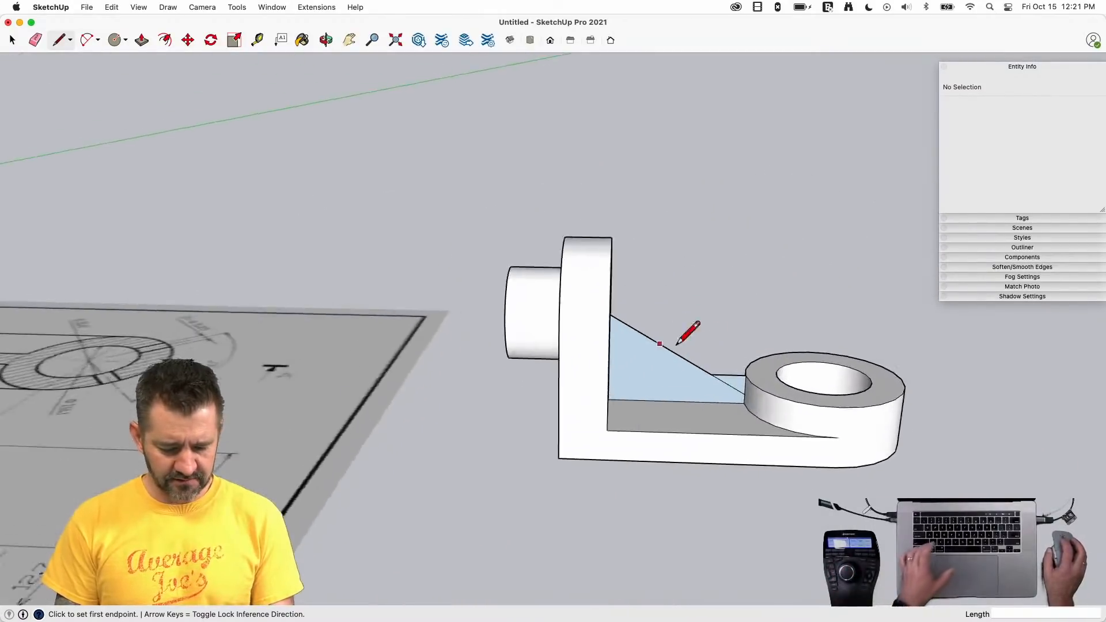
- Draw a circle with a 2.5 mm radius in the middle of the triangular rib face
scroll(663, 339, up, 5)
middle_drag(663, 340, 595, 346)
key(c)
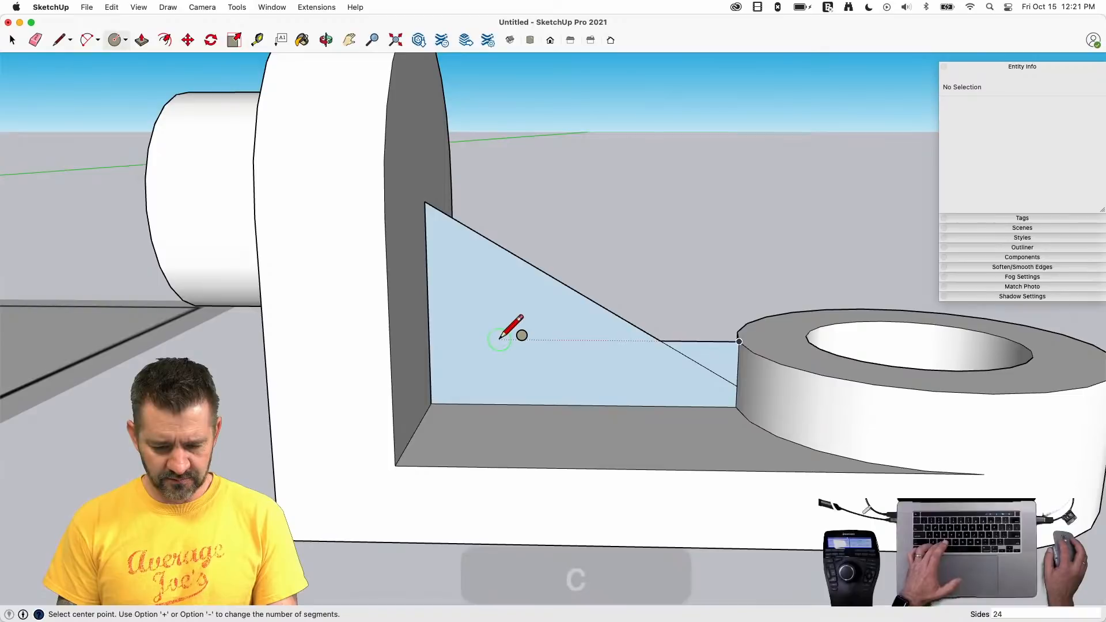
click(513, 339)
text(2)
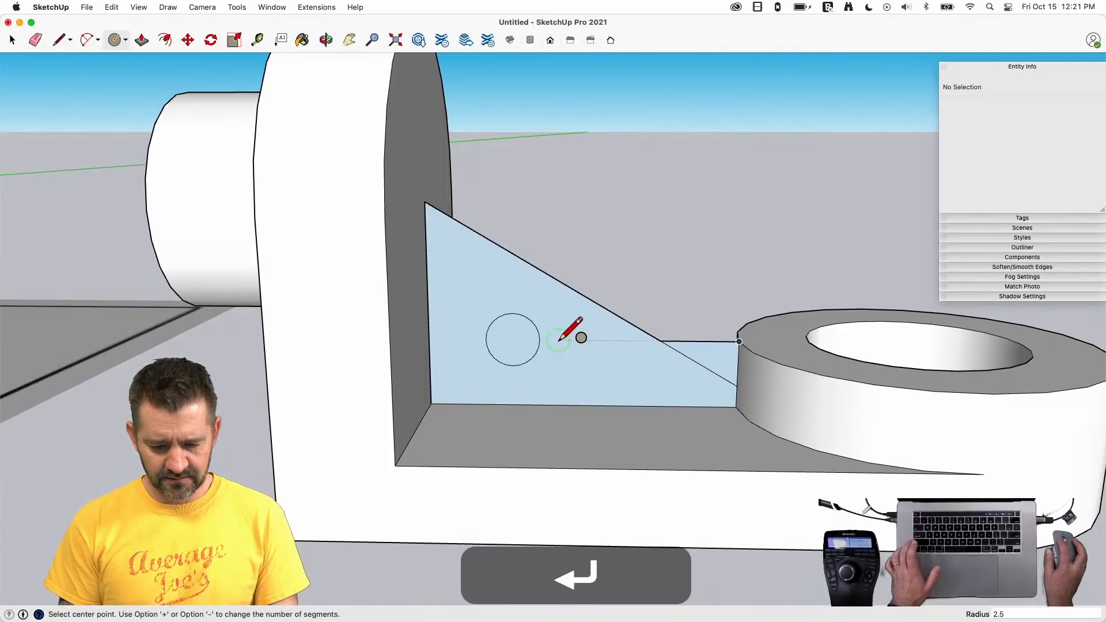
- Copy the circle about 18.35 mm horizontally toward the ring so its ring-side point sits on the ring's top rim corner
click(520, 344)
key(m)
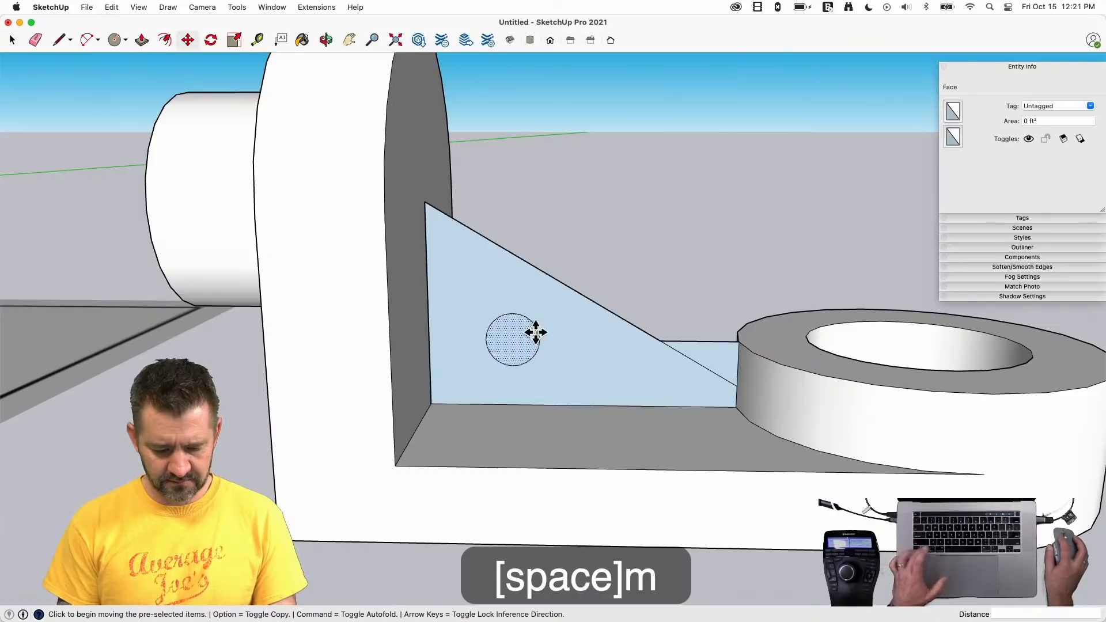
click(540, 343)
key(alt)
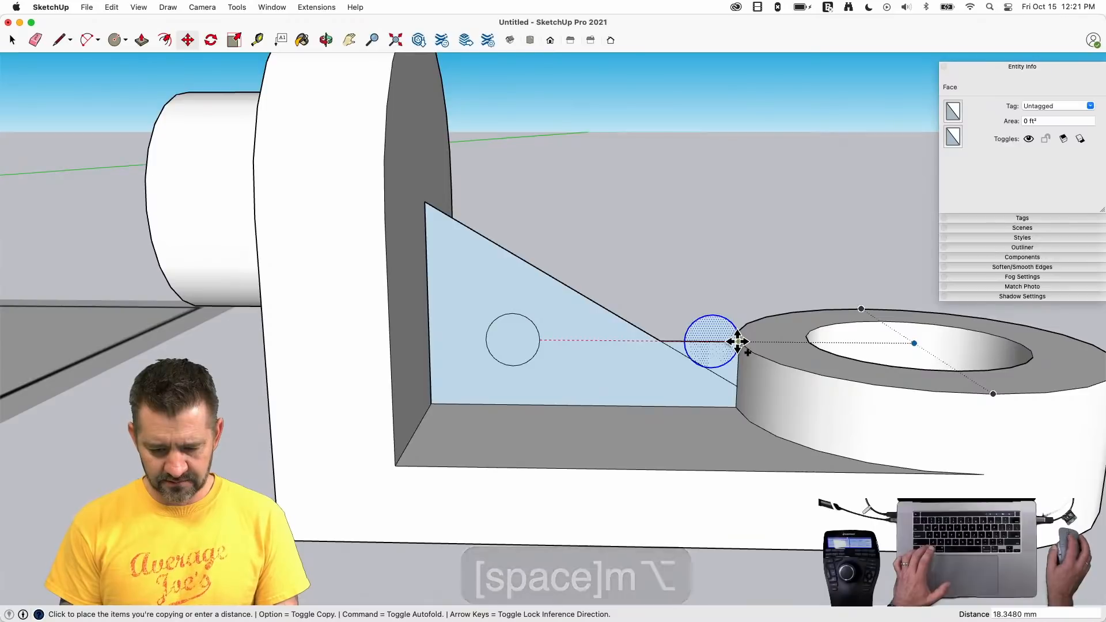
scroll(737, 340, up, 5)
scroll(741, 338, up, 3)
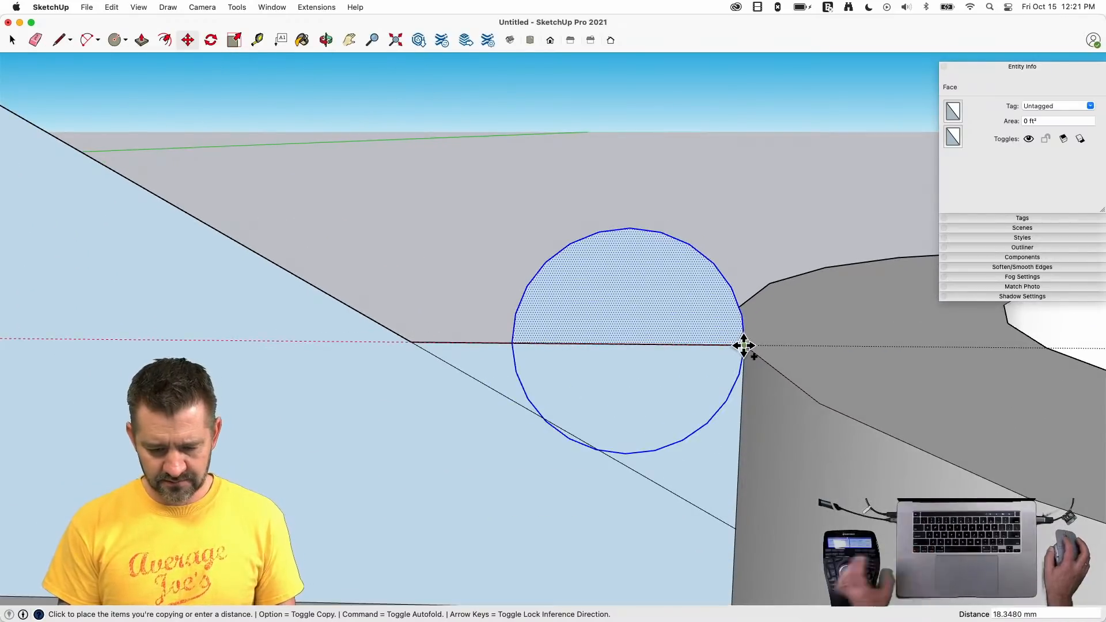
click(743, 345)
key(space)
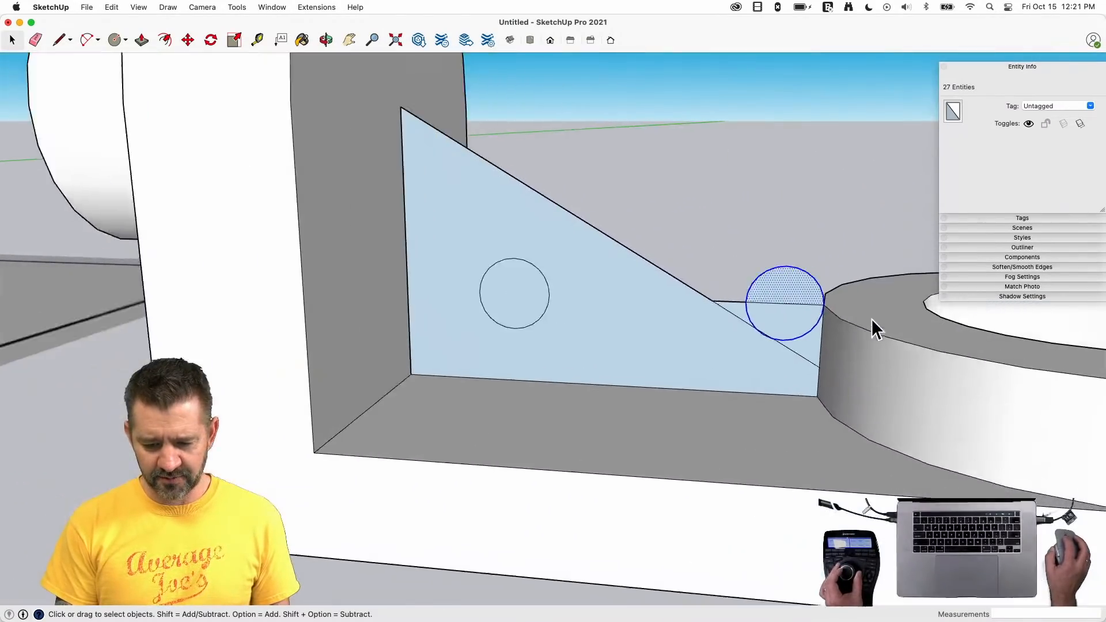
- Erase the surplus parts of the copied circle, the horizontal line and the slope extension, leaving the R2.5 fillet in the rib profile
key(e)
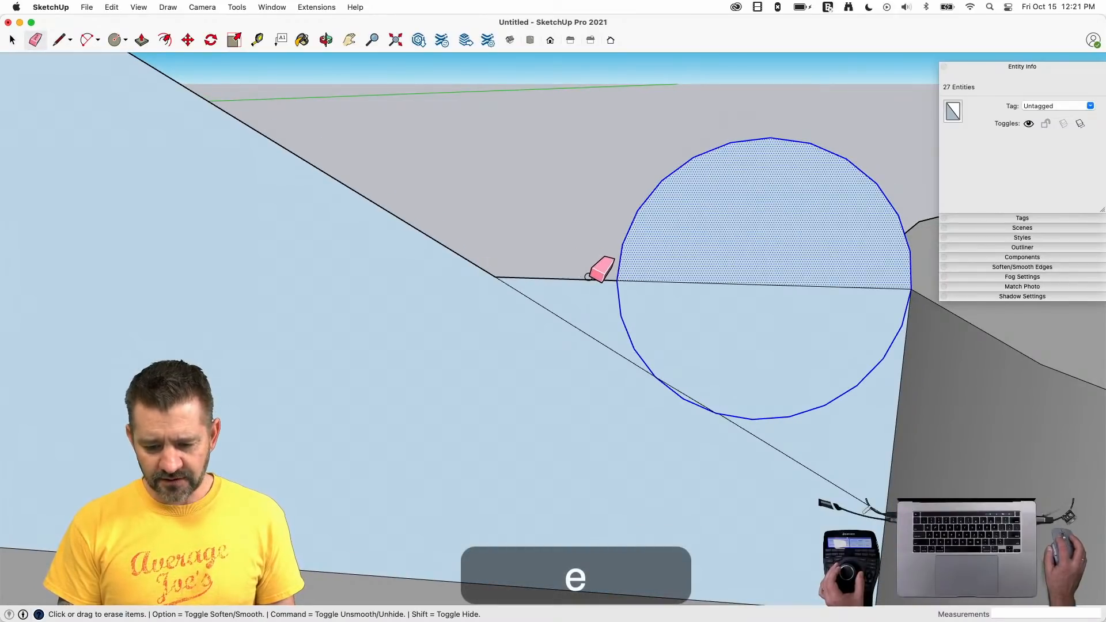
mouse_move(597, 279)
mouse_down()
mouse_move(632, 266)
mouse_move(628, 257)
mouse_up()
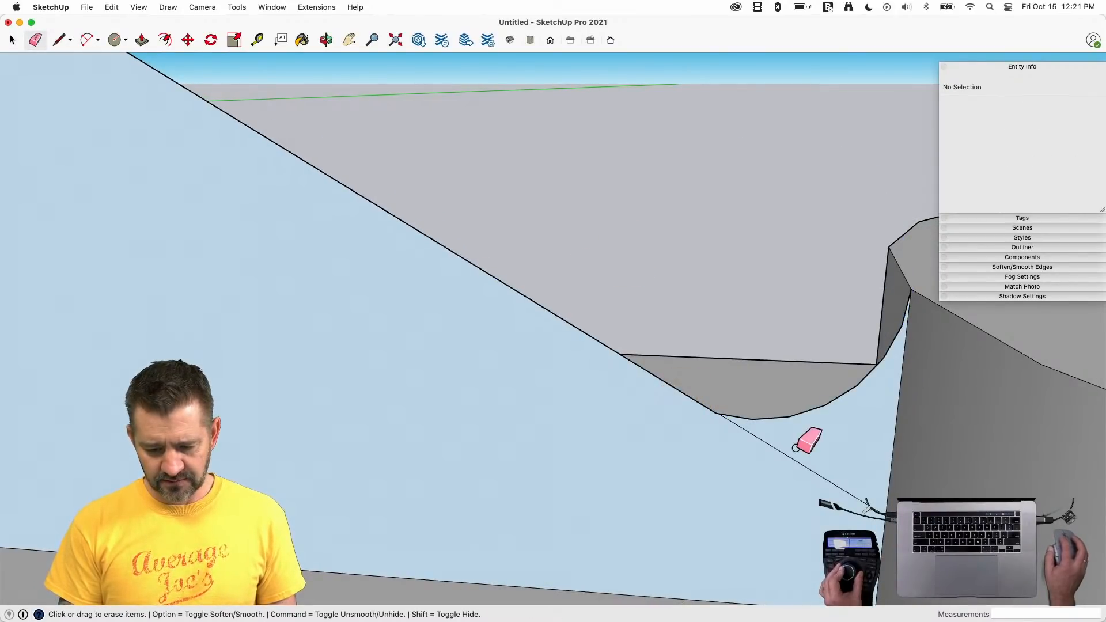
click(766, 449)
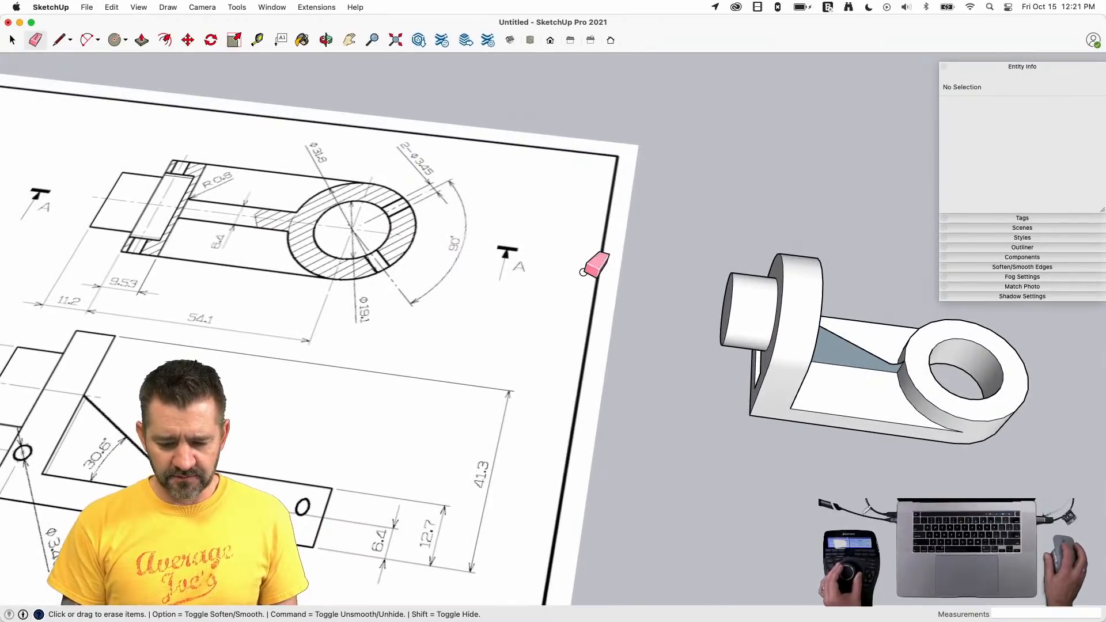
- Push/Pull both side faces of the rib outward by 3.2 mm each
key(p)
click(606, 425)
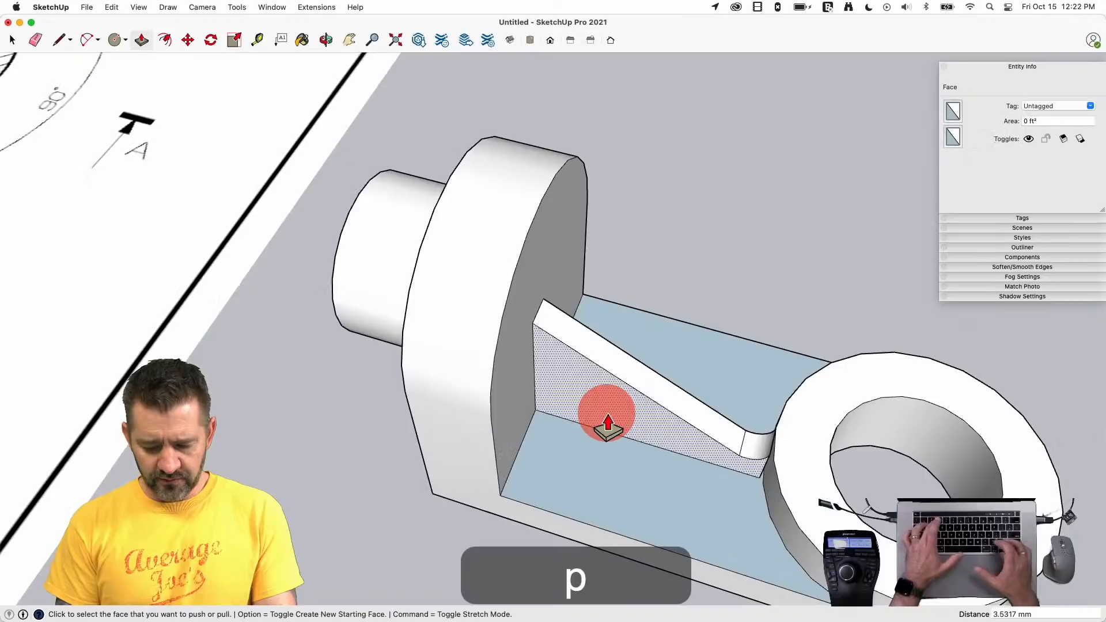
key(Return)
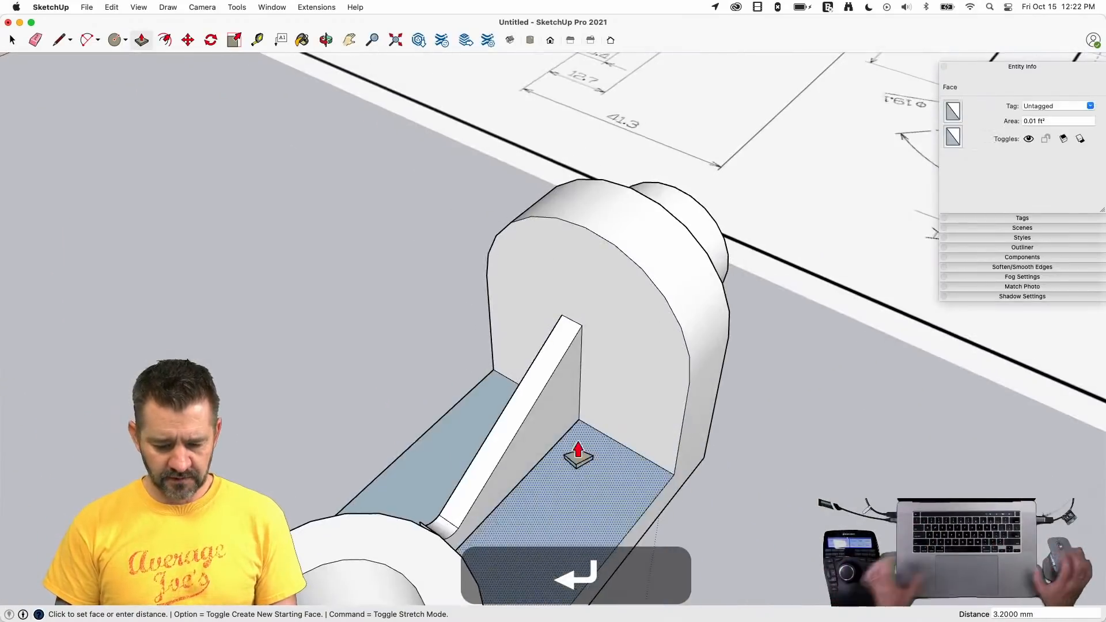
click(558, 443)
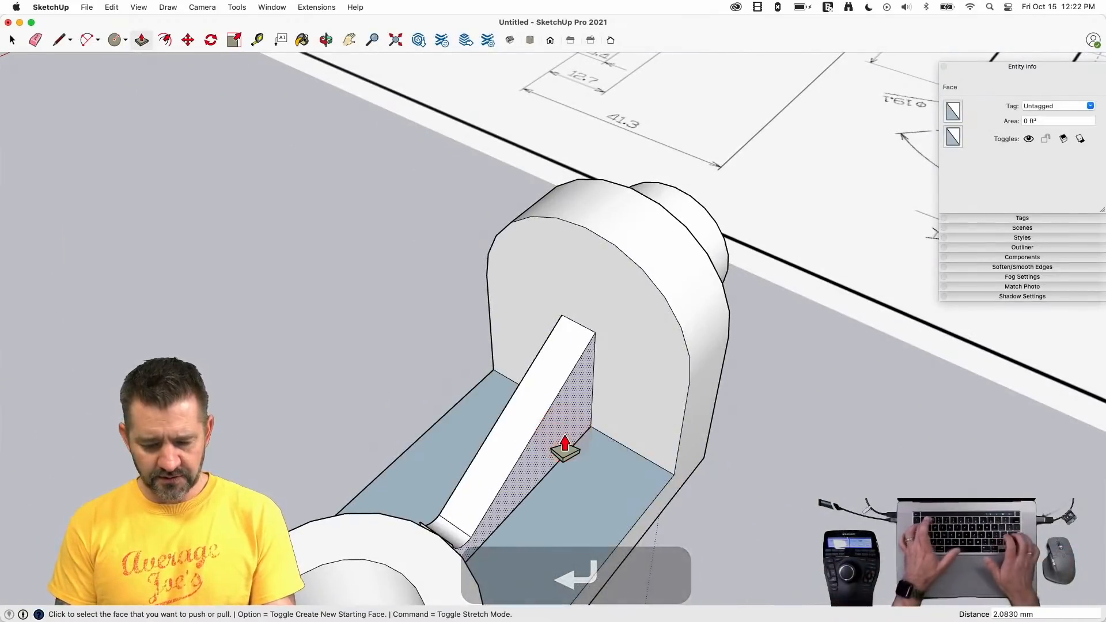
text(3.2)
key(Return)
key(space)
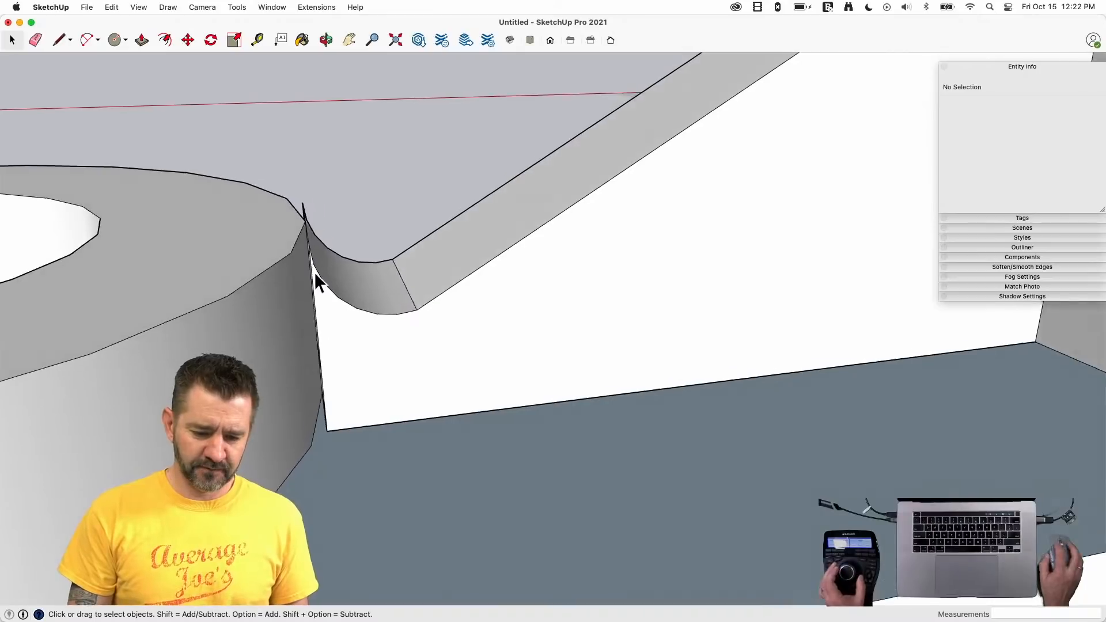
- Join one rib side to the ring with a 0.42 mm top line and a 6.3 mm vertical line, and erase the old vertical end edge
key(l)
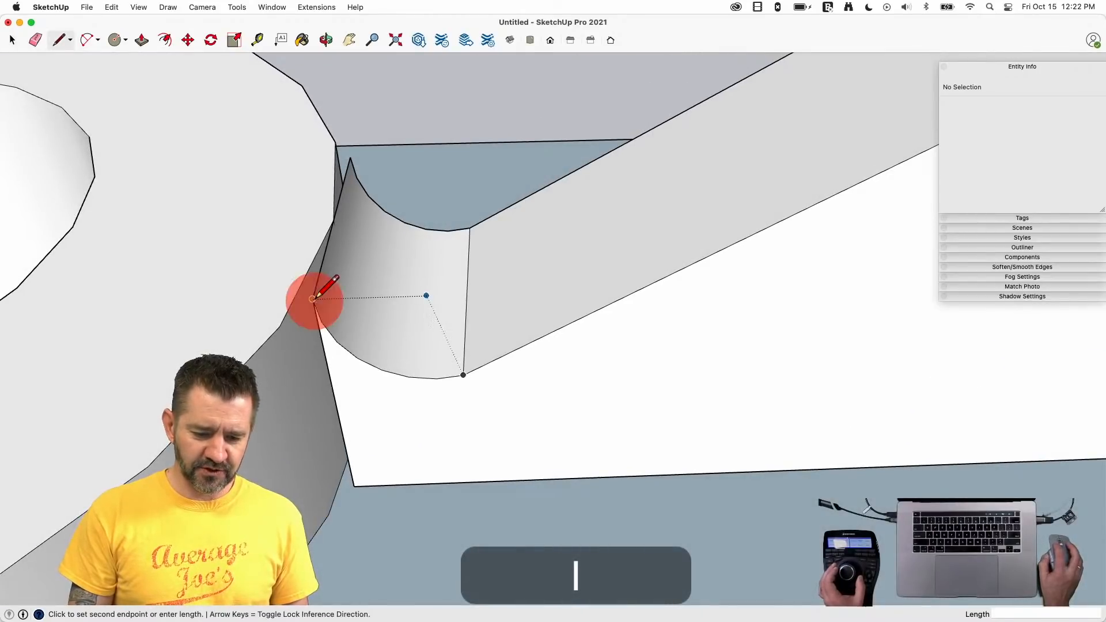
click(292, 302)
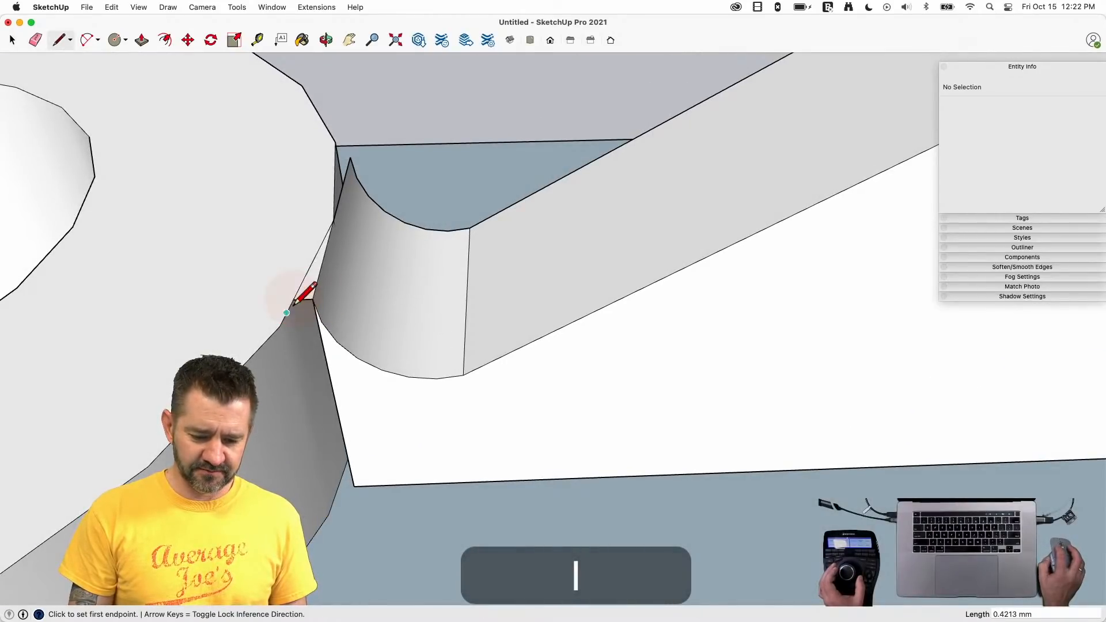
click(293, 301)
click(338, 487)
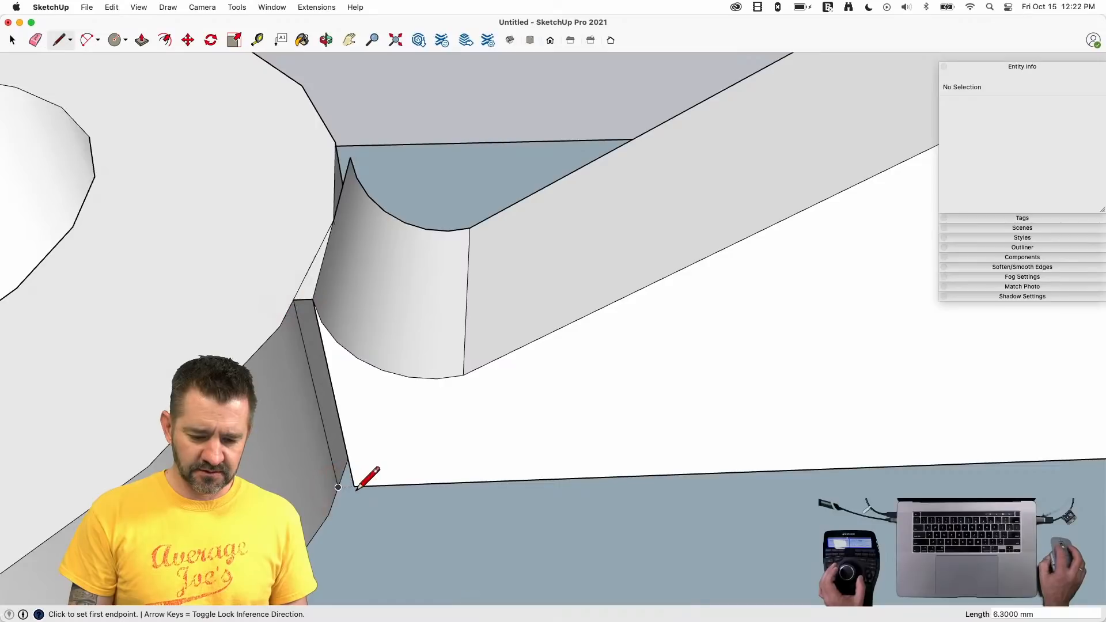
key(e)
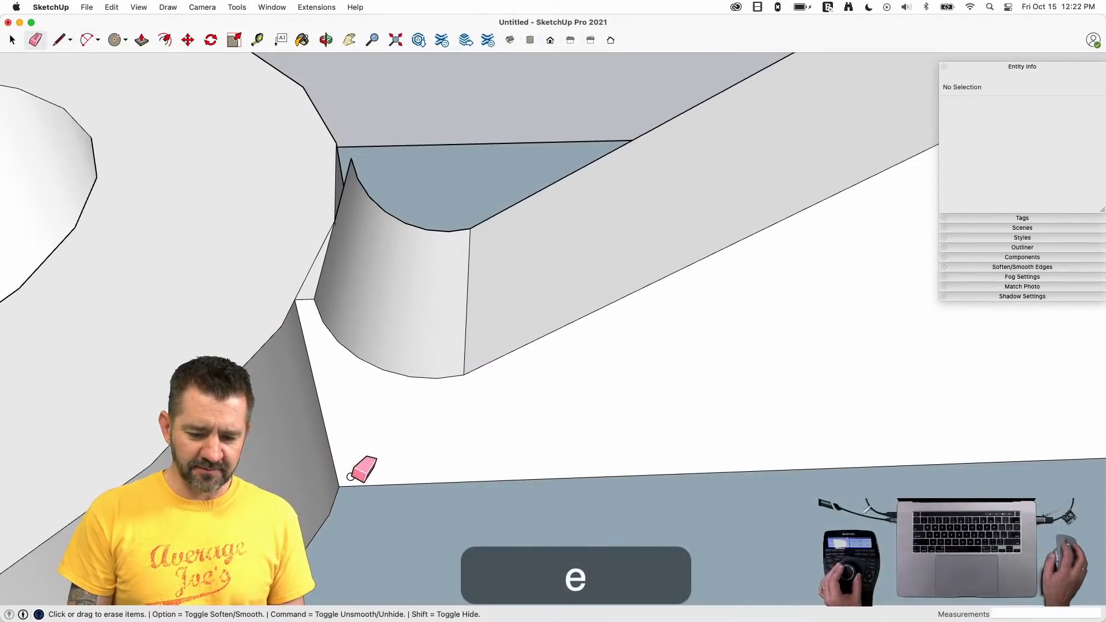
- Close the gap to the ring on the rib's opposite side with lines and erase that side's old vertical end edge
key(l)
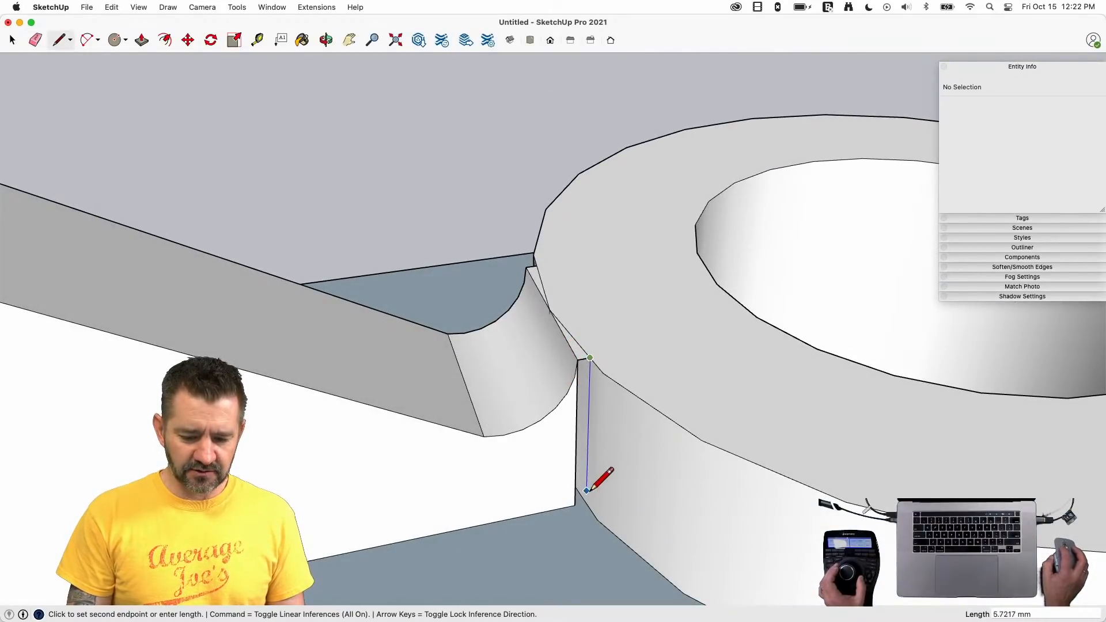
key(e)
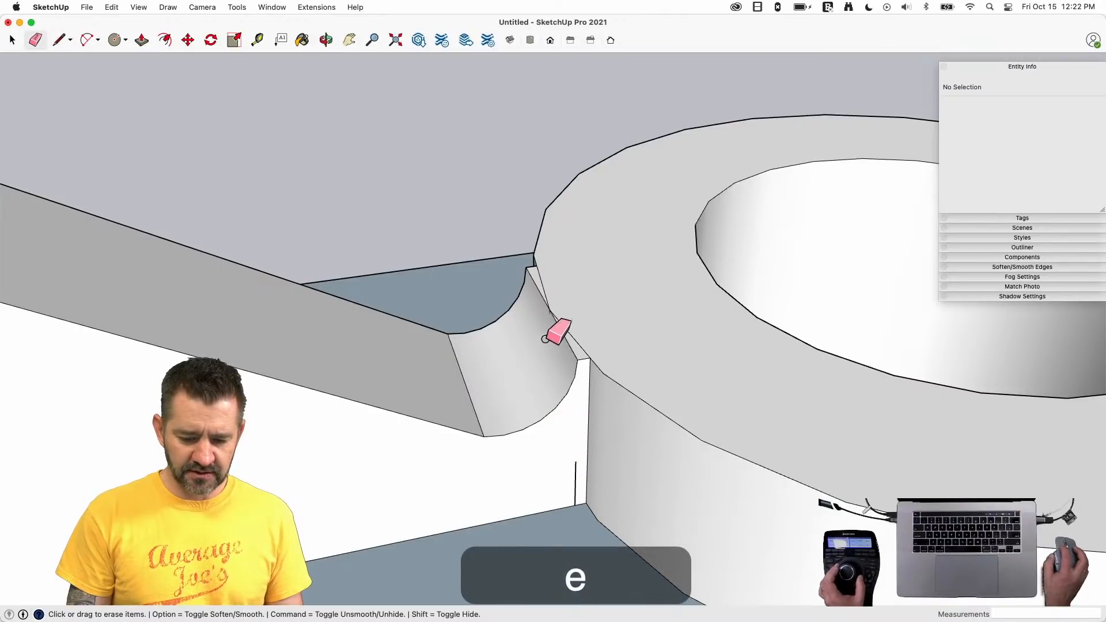
drag(577, 465, 575, 455)
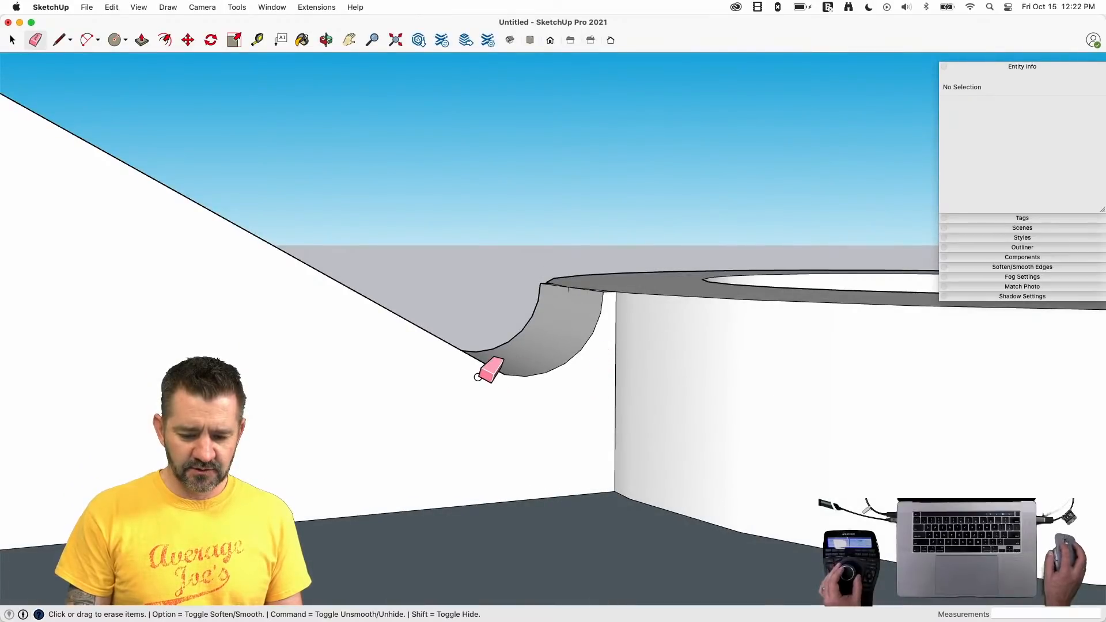
click(611, 435)
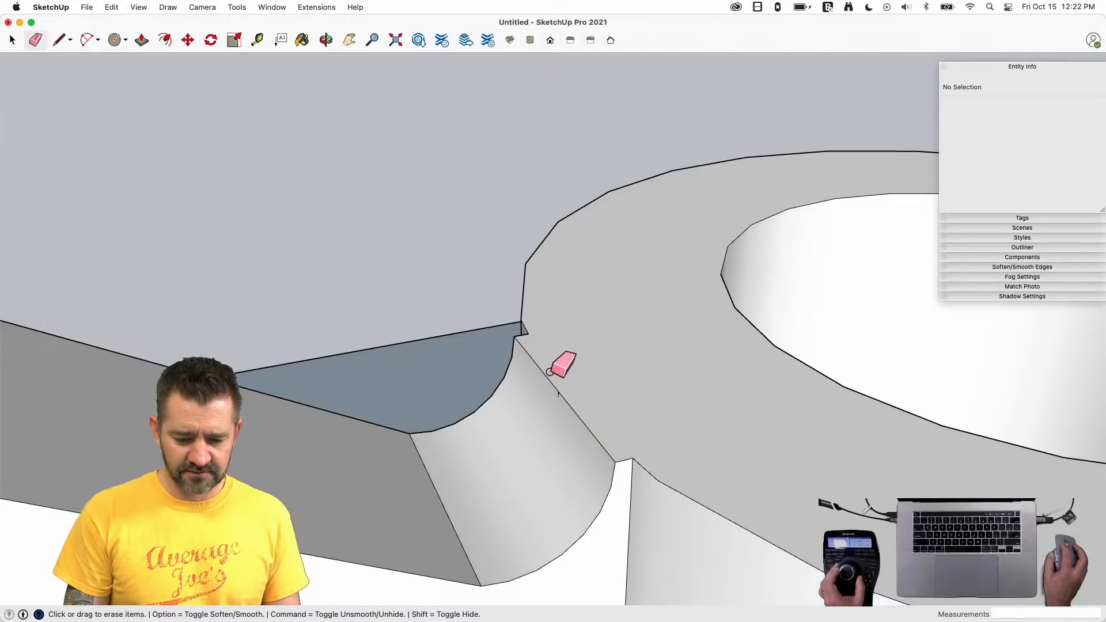
- Examine the rib-to-ring junction in the reference drawing's top section view, tracing a line between the rib's two end corners
key(space)
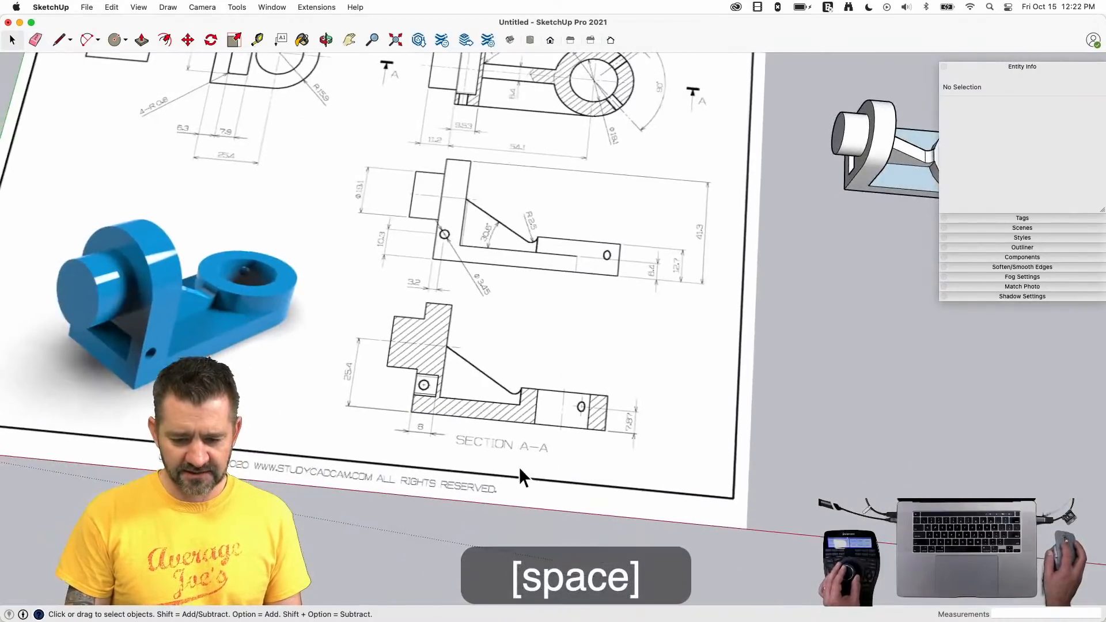
key(l)
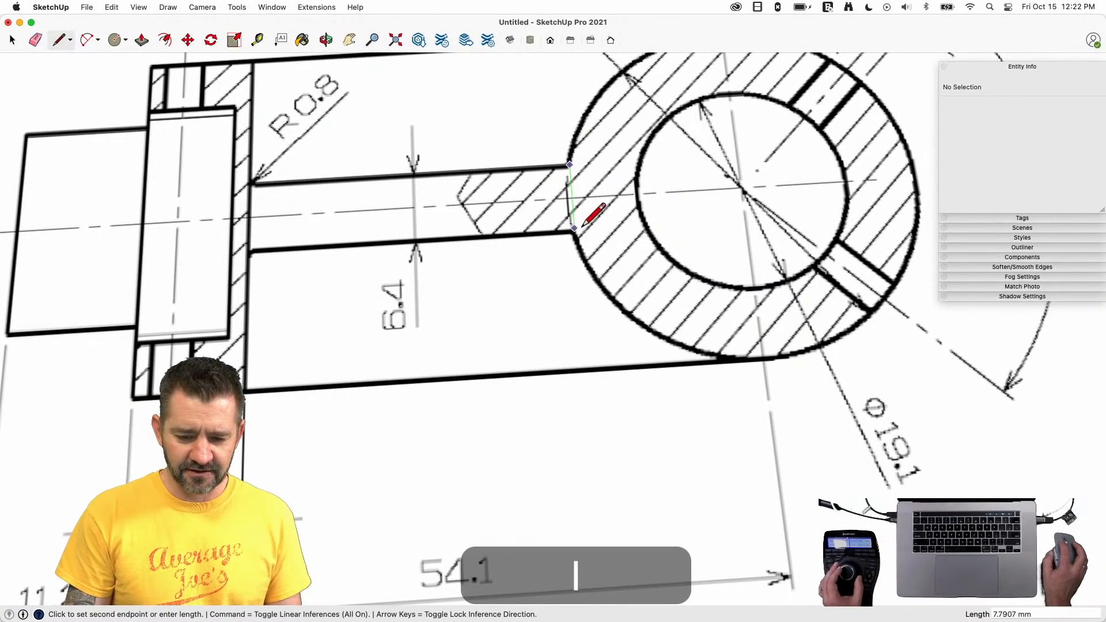
click(575, 231)
key(space)
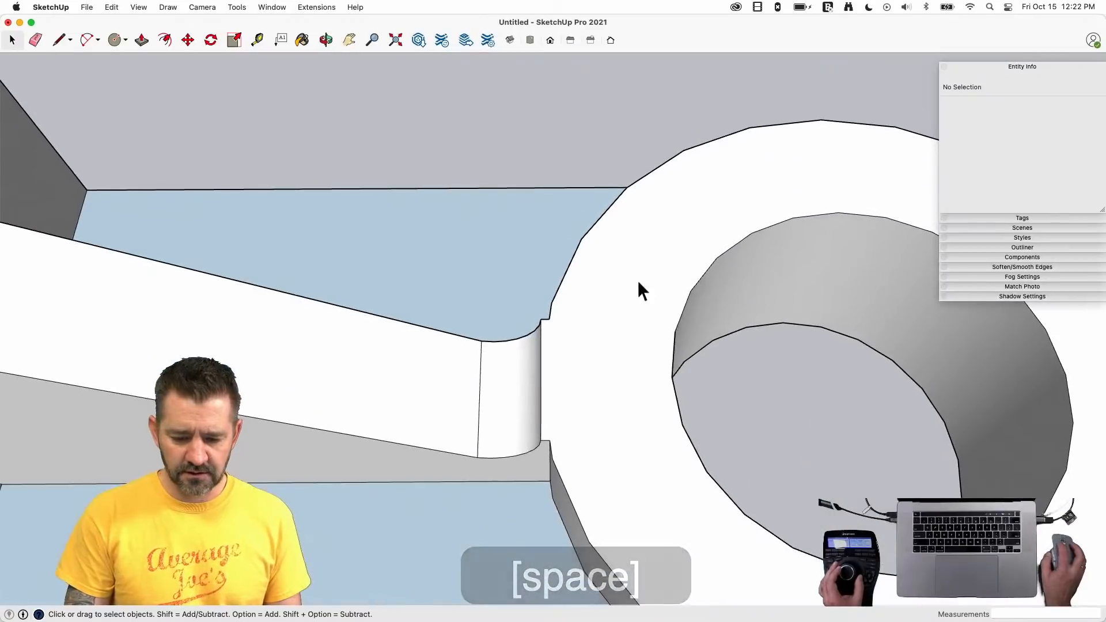
- Draw a line on top of the ring between the rib's two corners and delete the thin strip of face beside the fillet
key(l)
click(556, 427)
key(space)
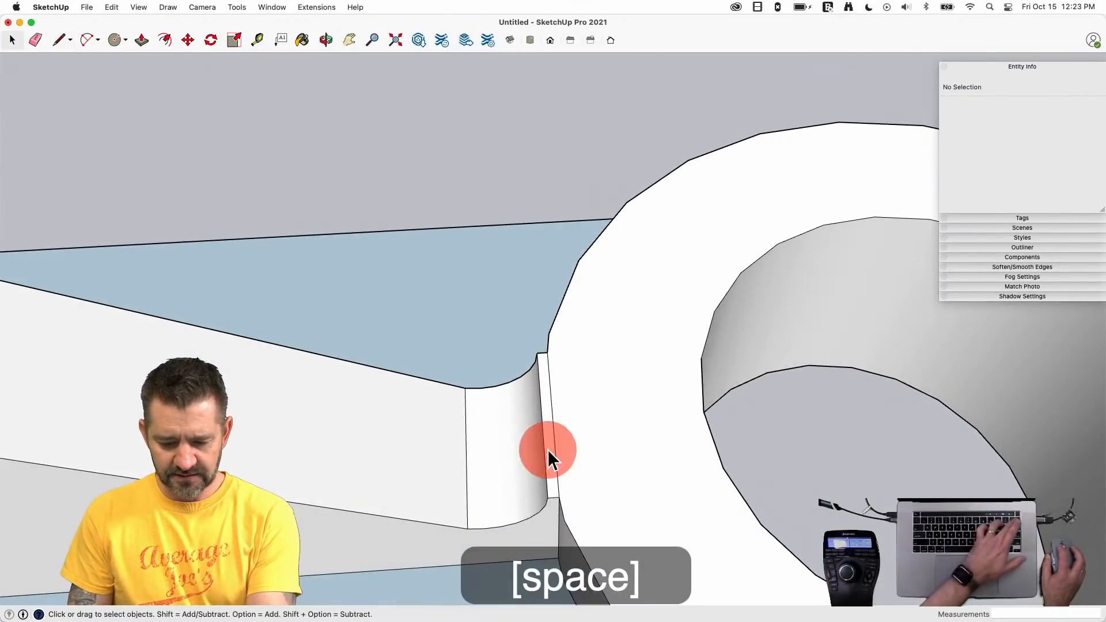
click(547, 449)
key(BackSpace)
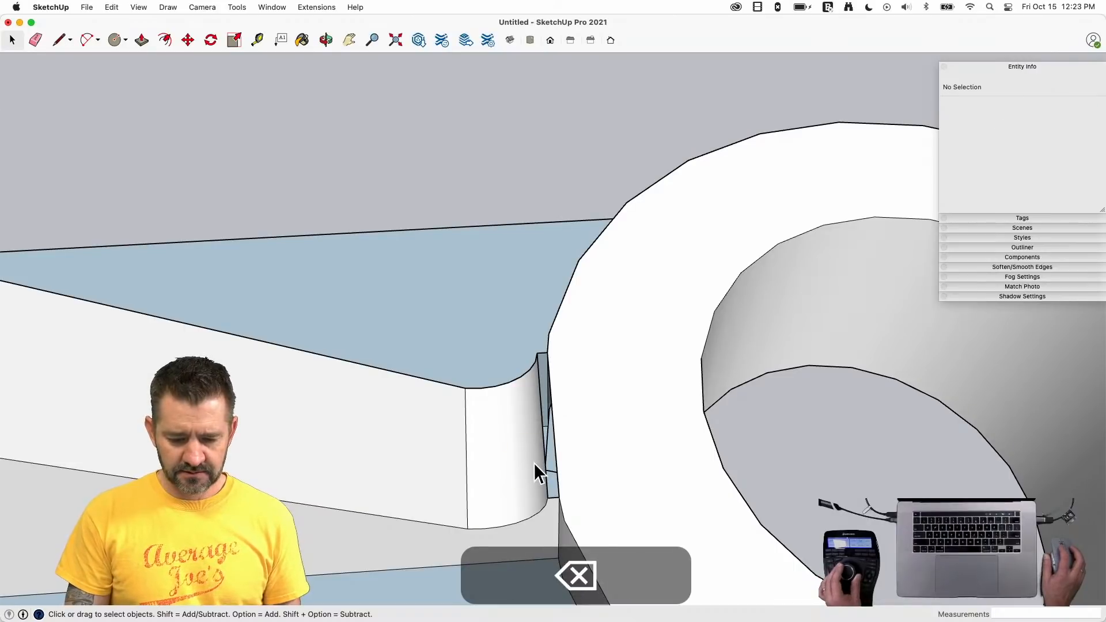
- Group the curved fillet surface, move it about 0.42 mm to the ring's corner, and explode the group
right_click(534, 462)
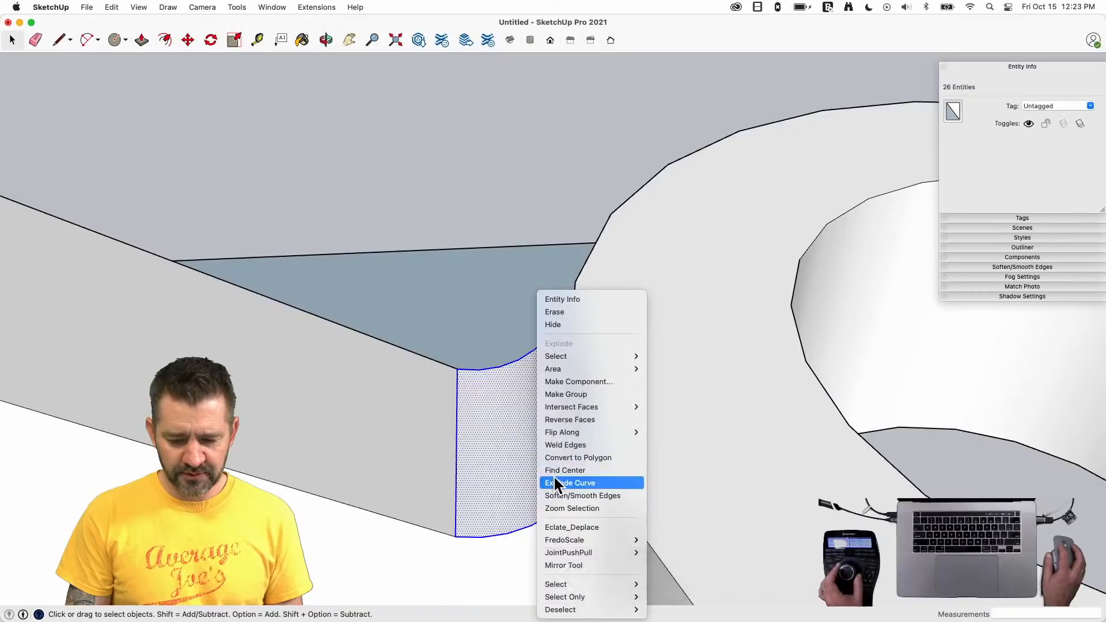
click(578, 392)
key(m)
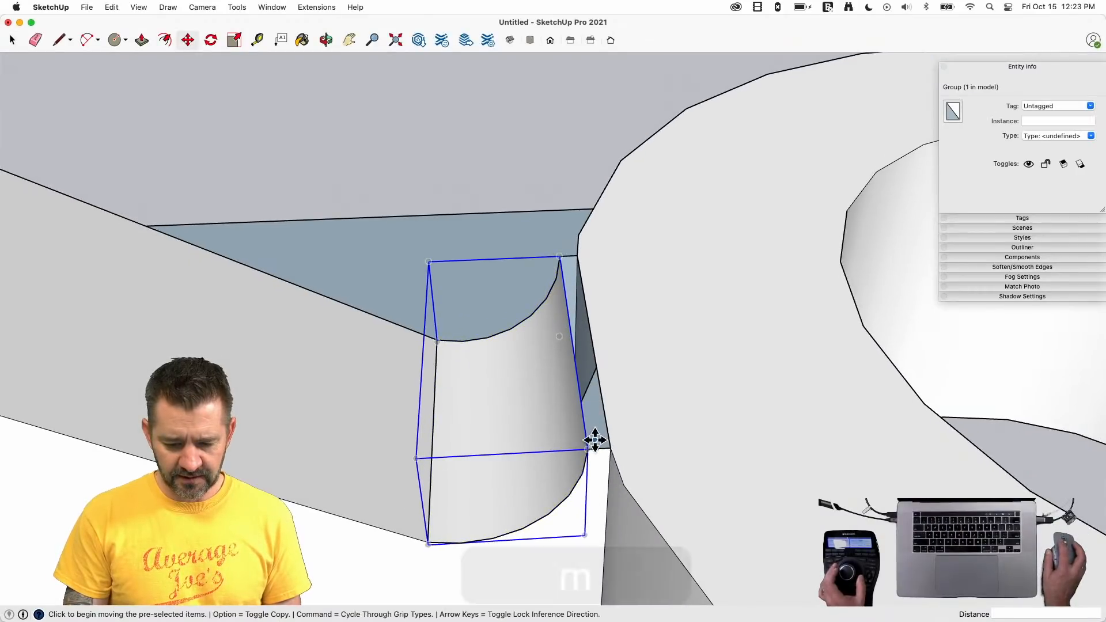
click(596, 448)
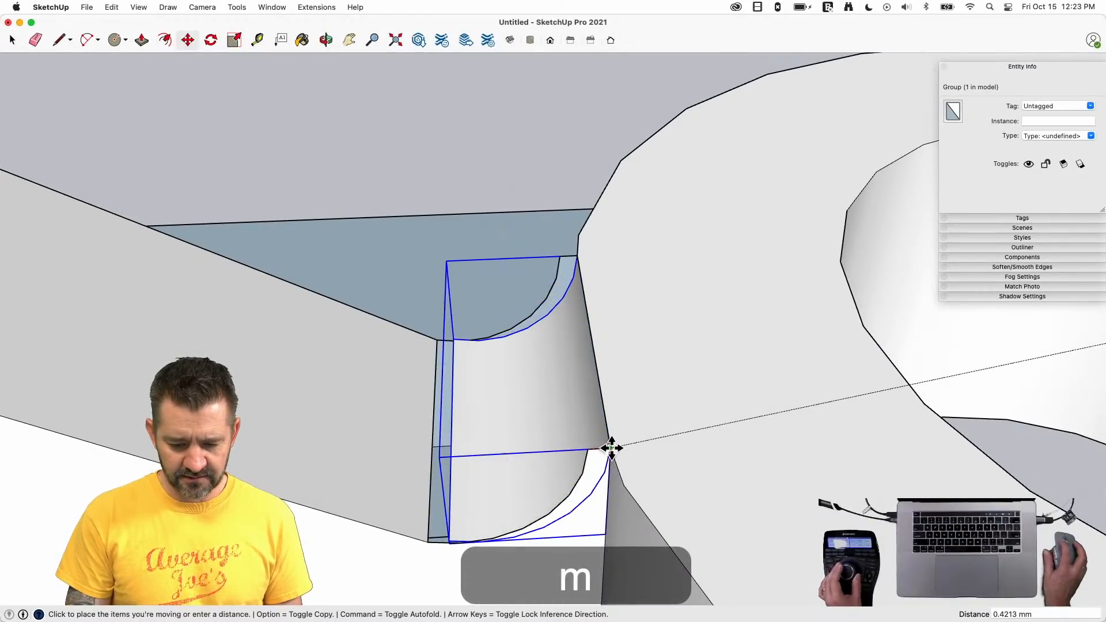
click(611, 448)
key(space)
right_click(582, 355)
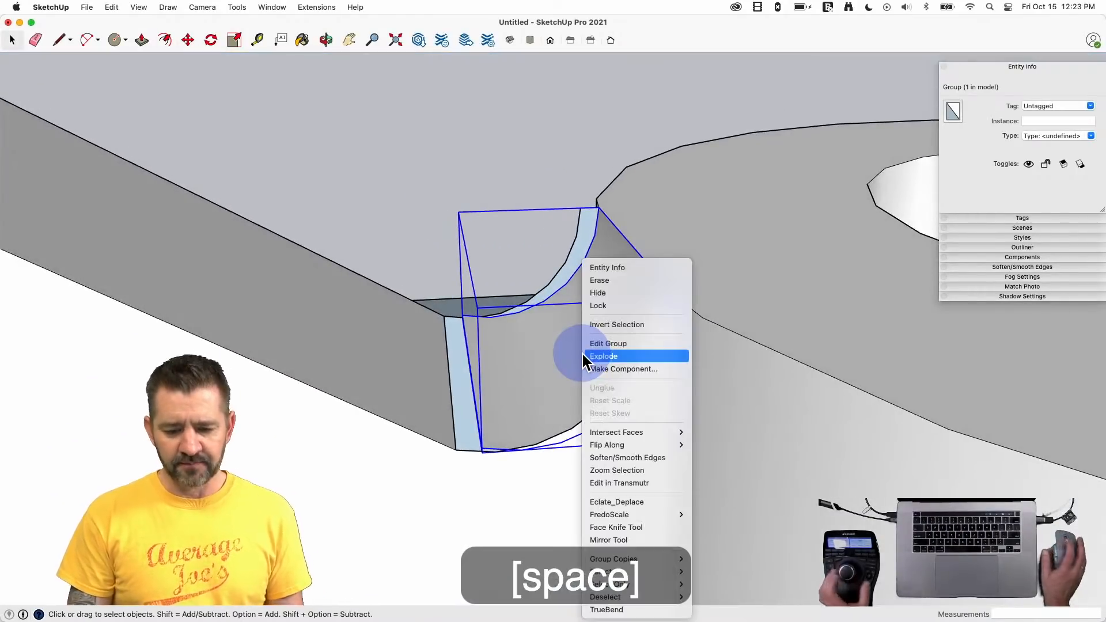
click(602, 356)
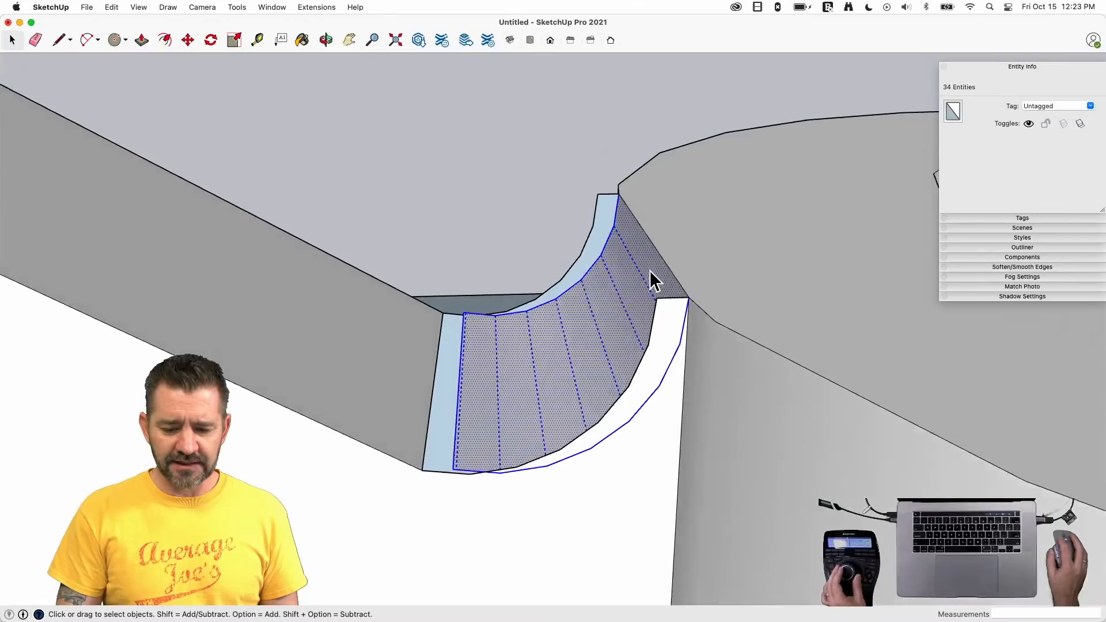
- Erase the fillet's old arc edges and the short connecting edges on both sides of the rib
key(e)
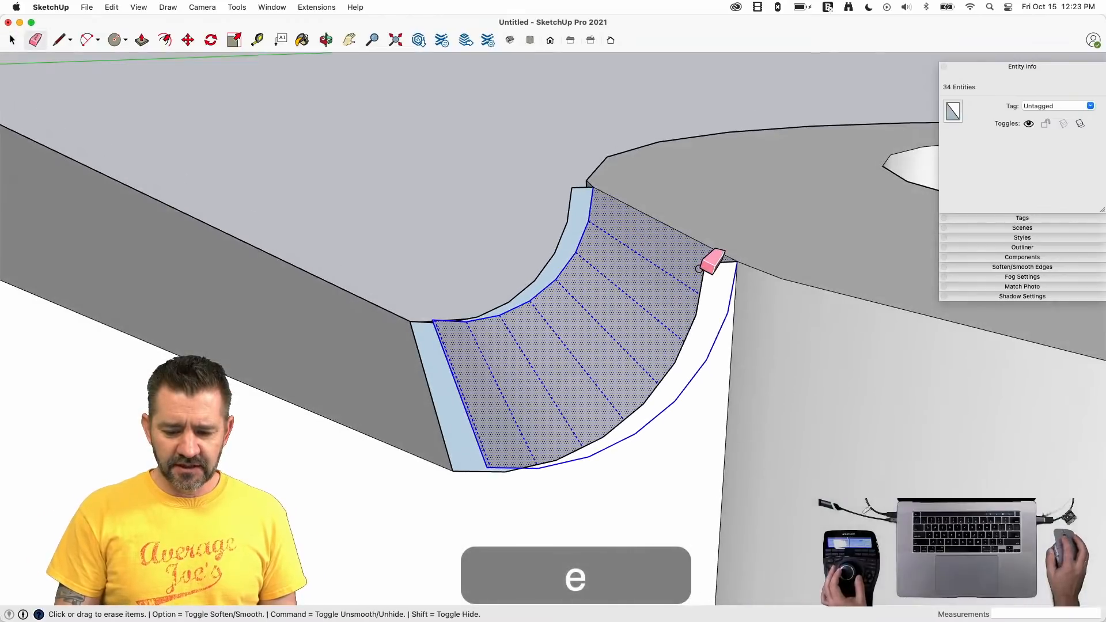
click(703, 263)
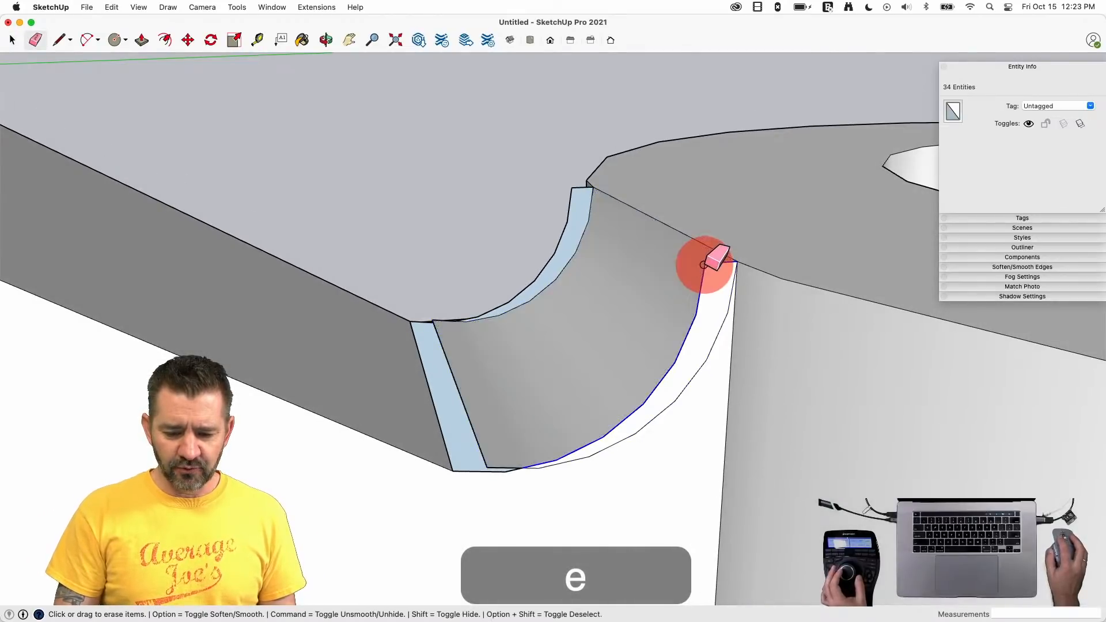
click(570, 187)
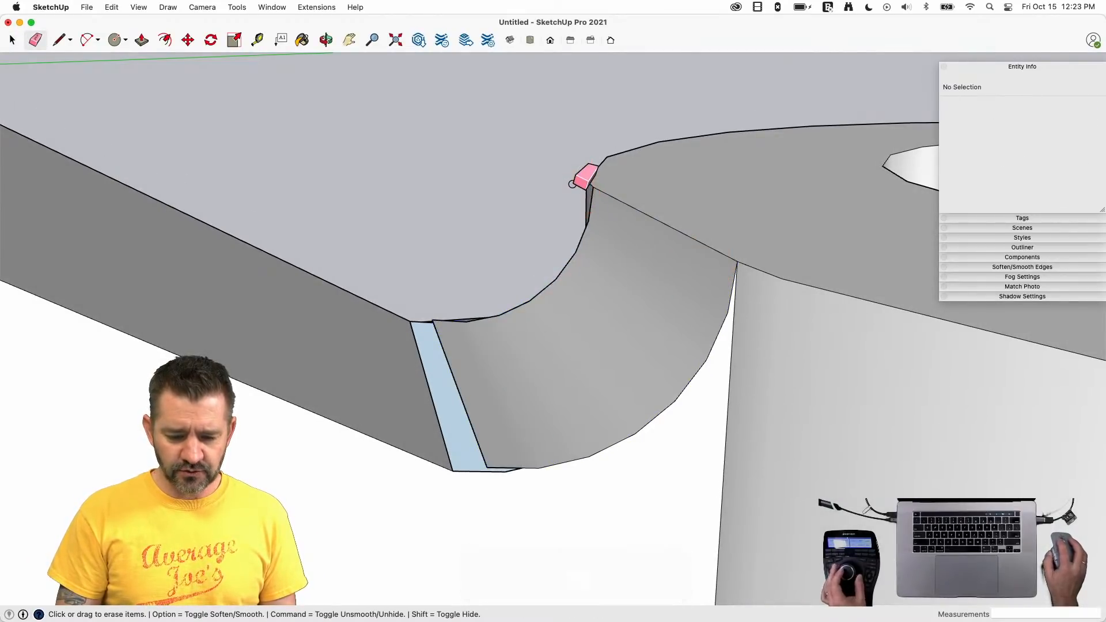
- Try extending the rib's lower slope edge with a line about 2.9 mm long beneath the fillet
key(l)
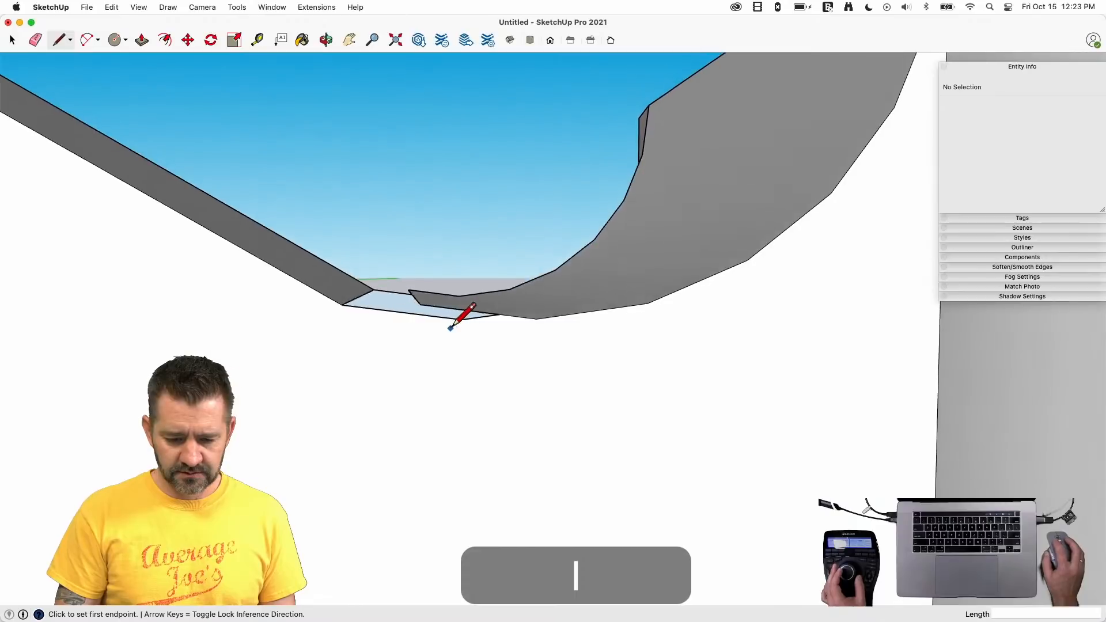
click(345, 302)
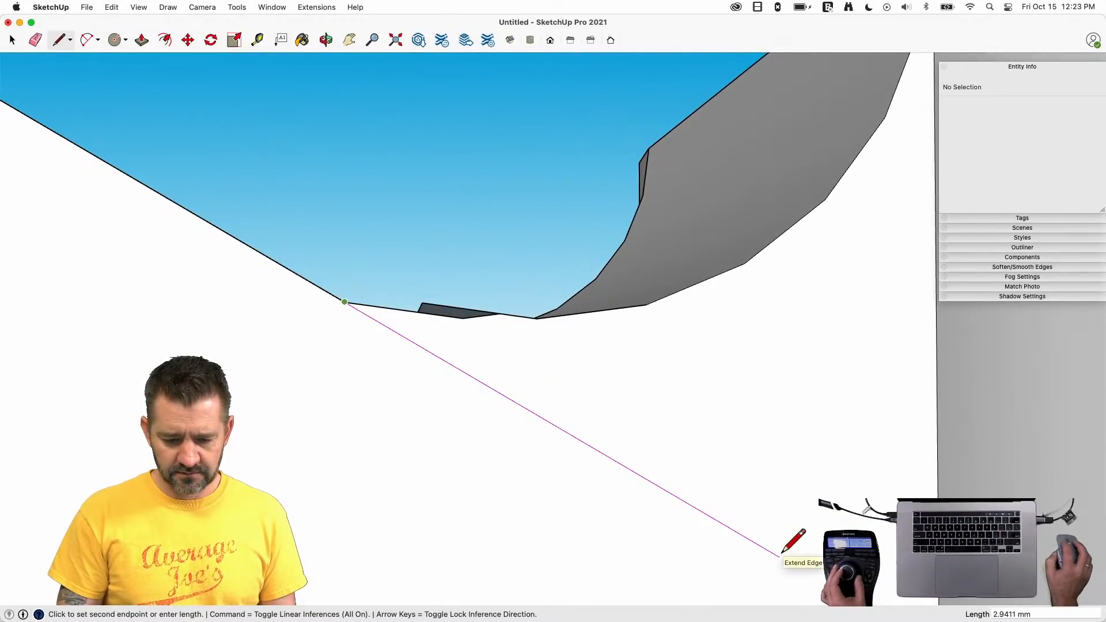
click(782, 554)
key(Escape)
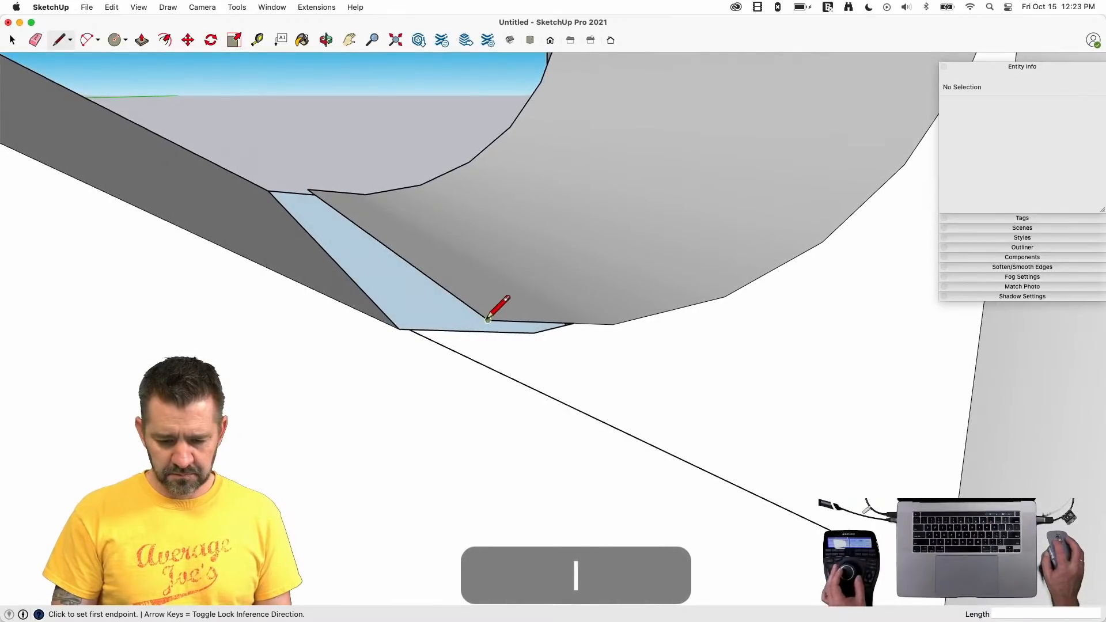
- Connect the moved fillet's lower corner to the rib's slope edge with a line about 0.9 mm long, and erase the slope extension line
click(486, 318)
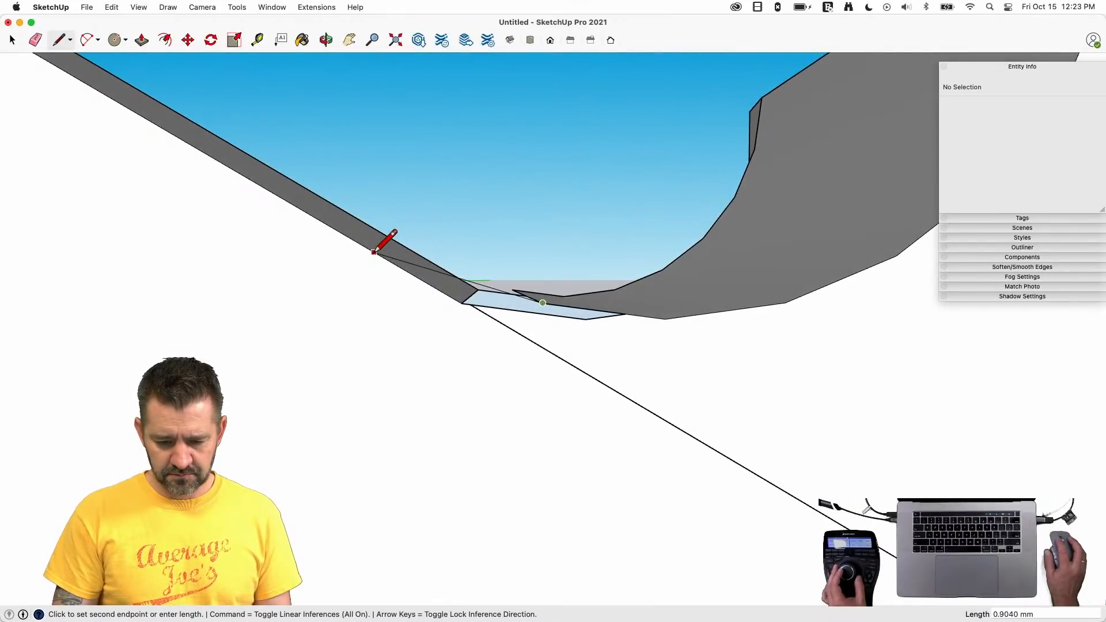
click(375, 252)
key(e)
click(554, 353)
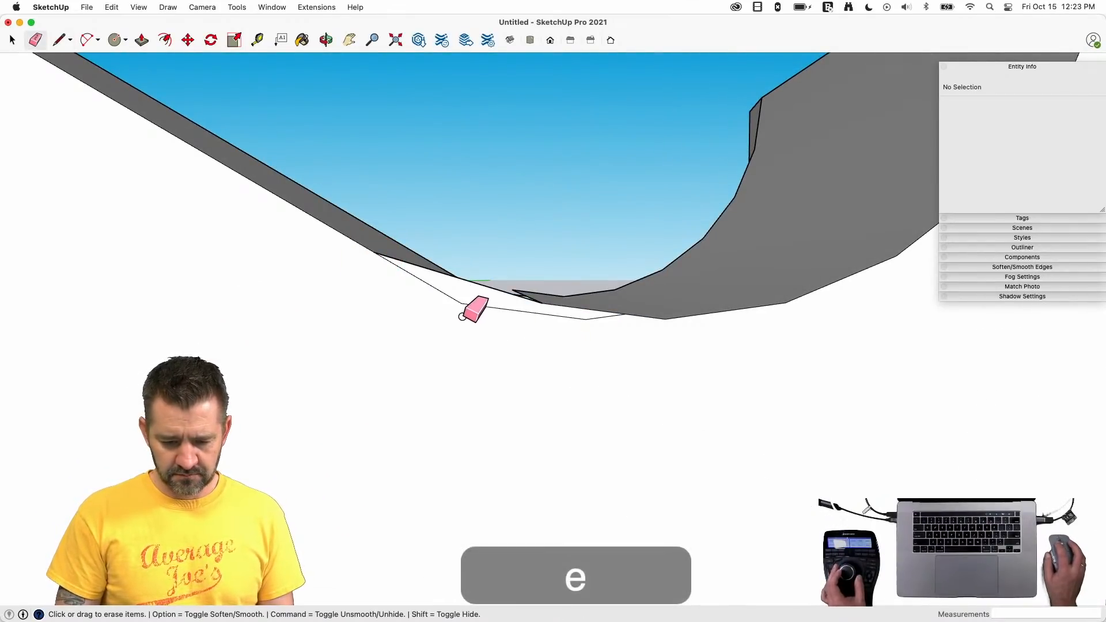
- Draw a line about 0.44 mm long closing the gap along the fillet's lower edge, and erase the leftover arc edges below it
key(p)
mouse_move(464, 317)
mouse_down()
mouse_move(481, 130)
mouse_move(516, 187)
mouse_move(489, 185)
mouse_up()
key(e)
key(l)
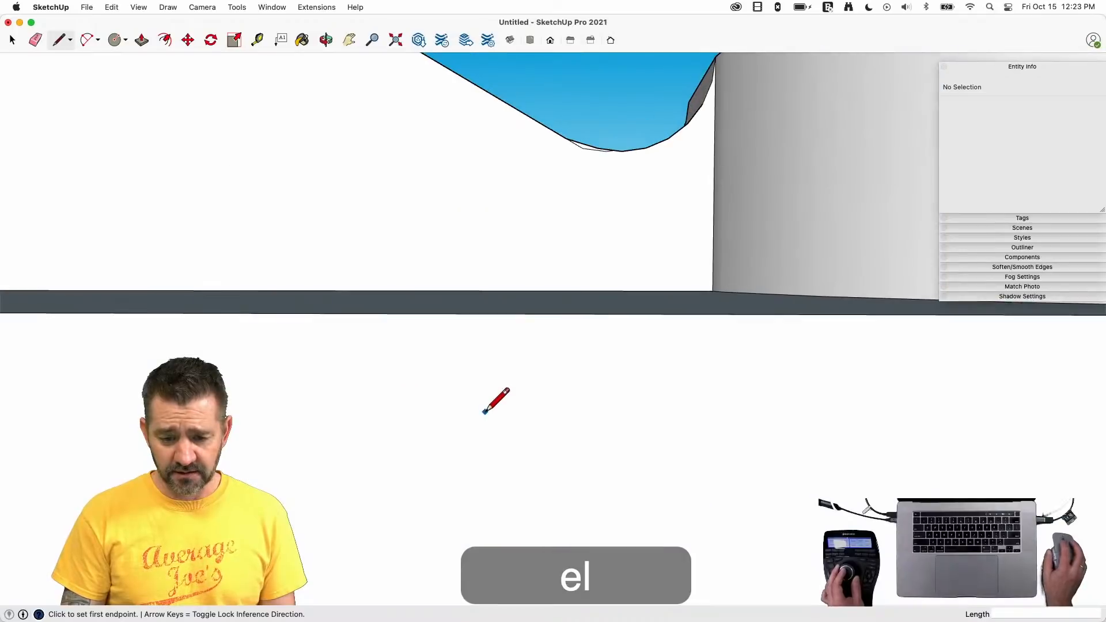
key(e)
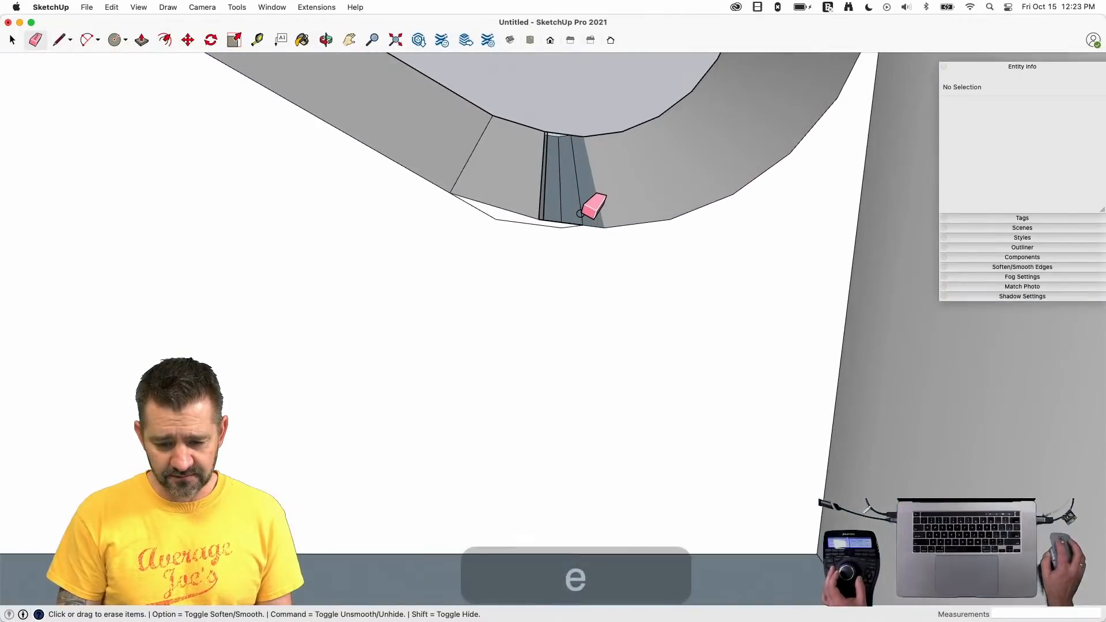
key(l)
click(583, 233)
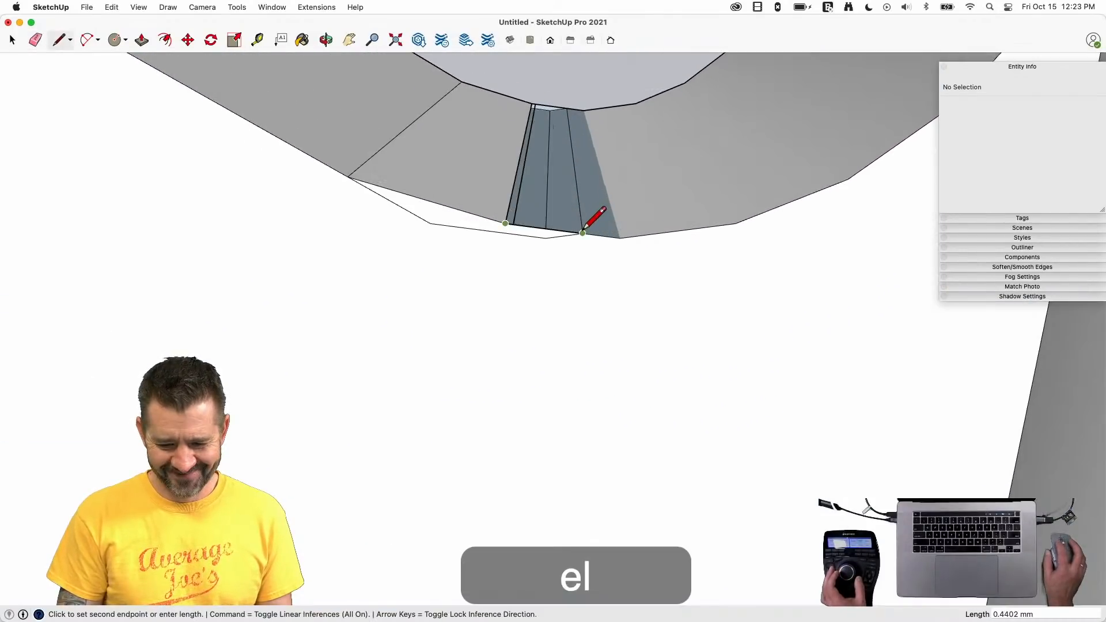
drag(554, 236, 408, 217)
- Soften the seam edges across the rib's fillet surface and orient its faces to match
alt+drag(370, 119, 422, 140)
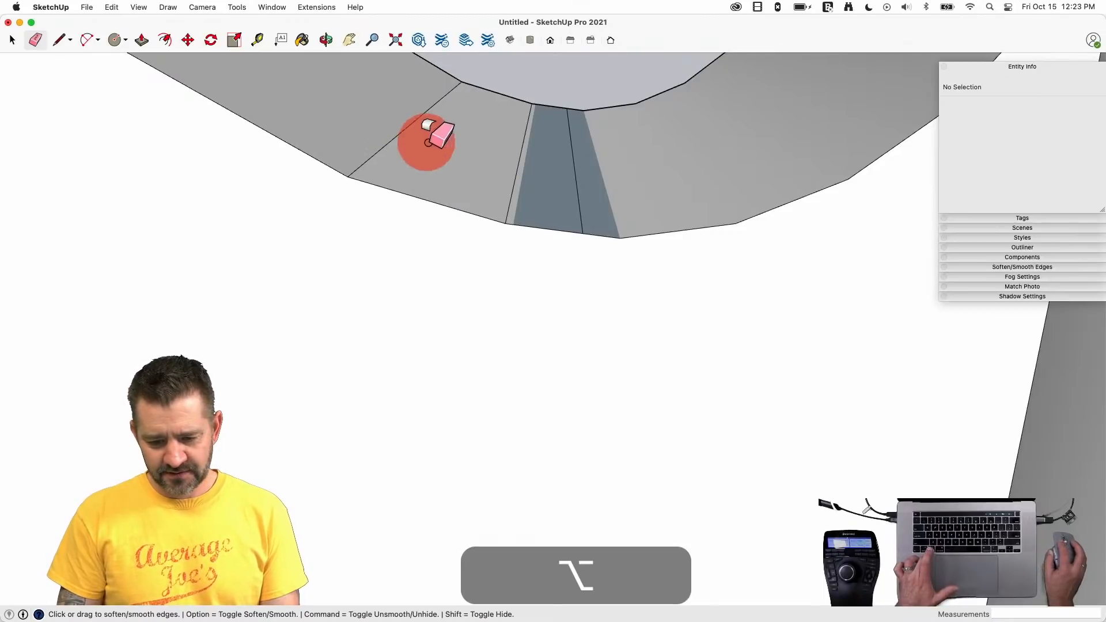
mouse_move(538, 172)
alt+mouse_down()
mouse_move(602, 186)
mouse_move(389, 128)
mouse_move(403, 136)
alt+mouse_up()
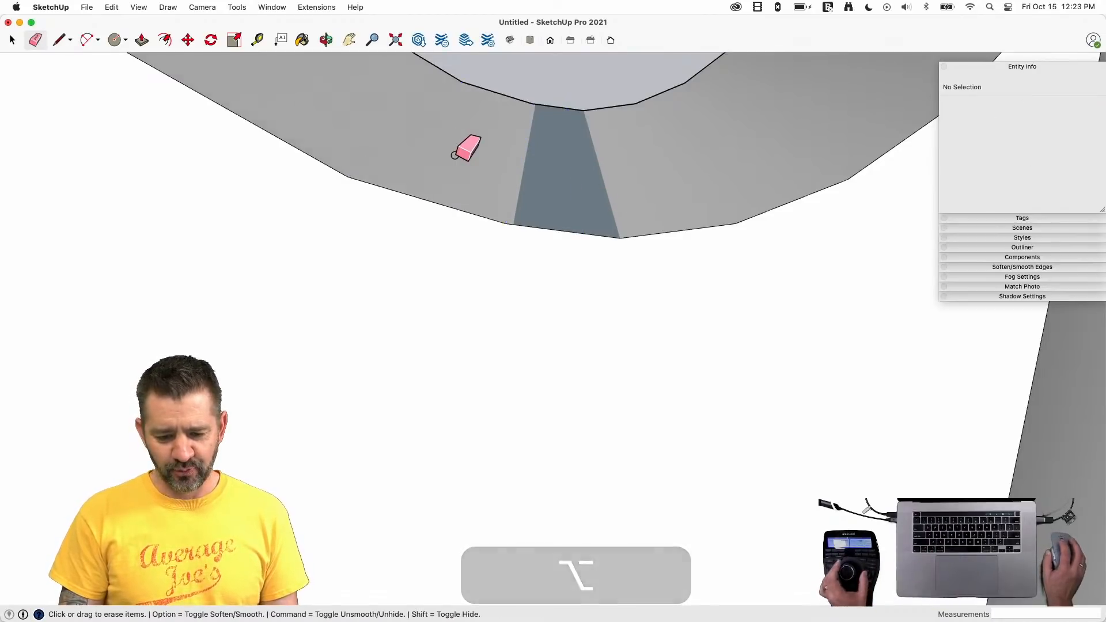
right_click(463, 153)
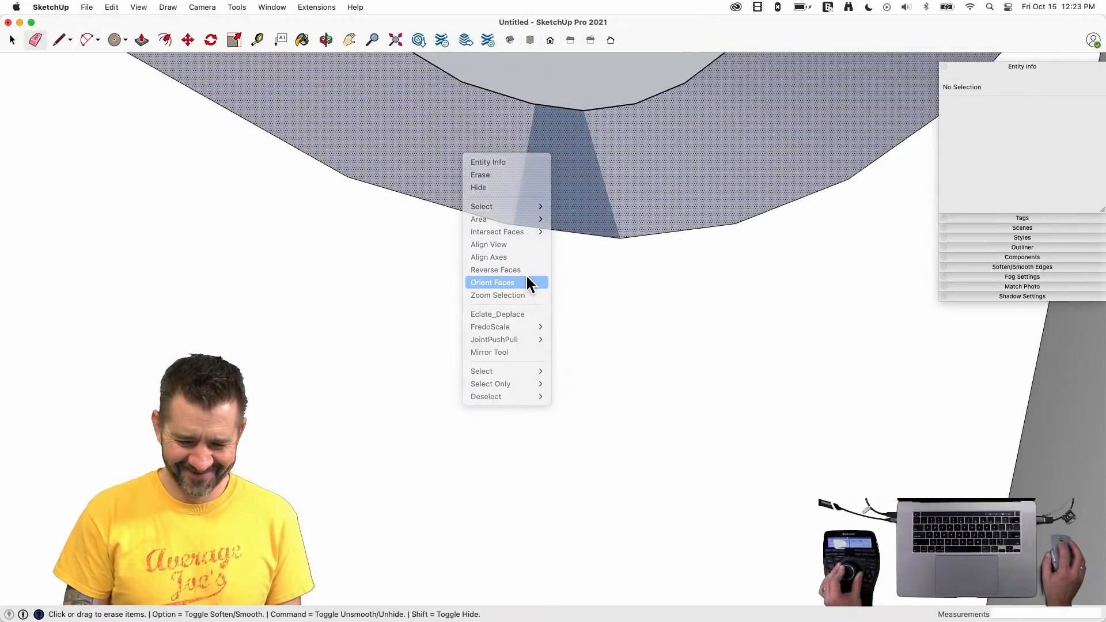
click(527, 282)
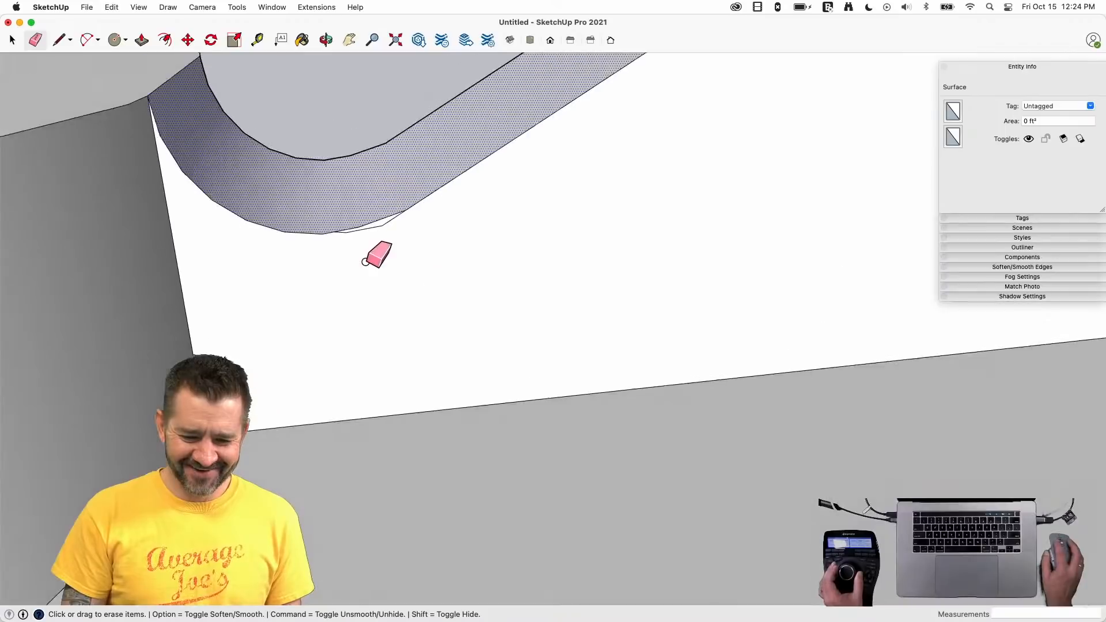
- Erase the leftover arc edges beneath the fillet on the opposite side of the rib
click(403, 231)
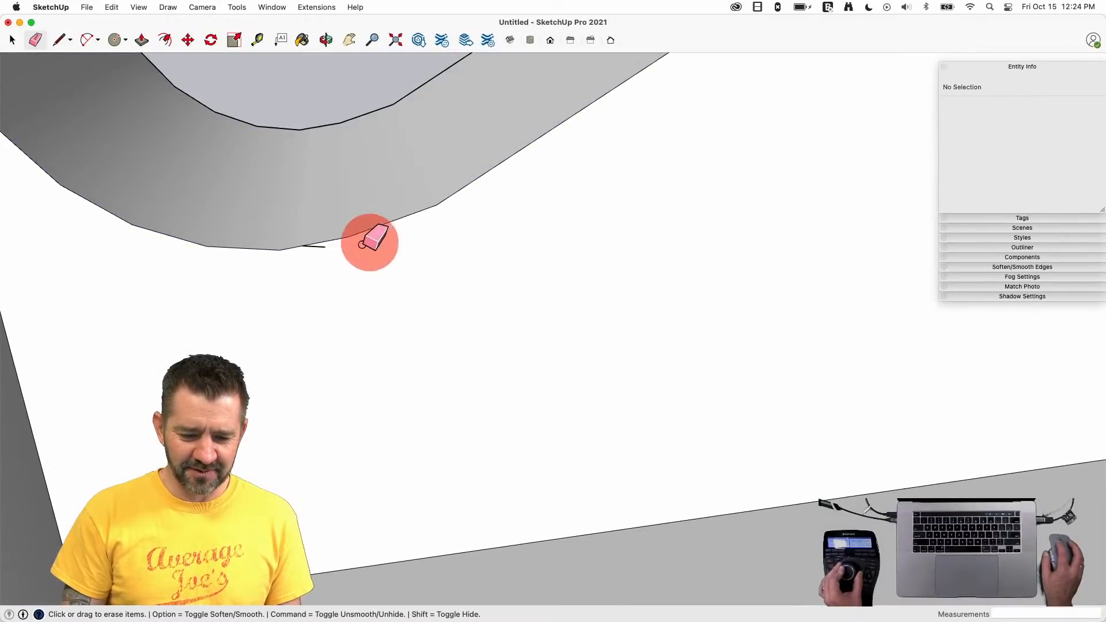
click(319, 247)
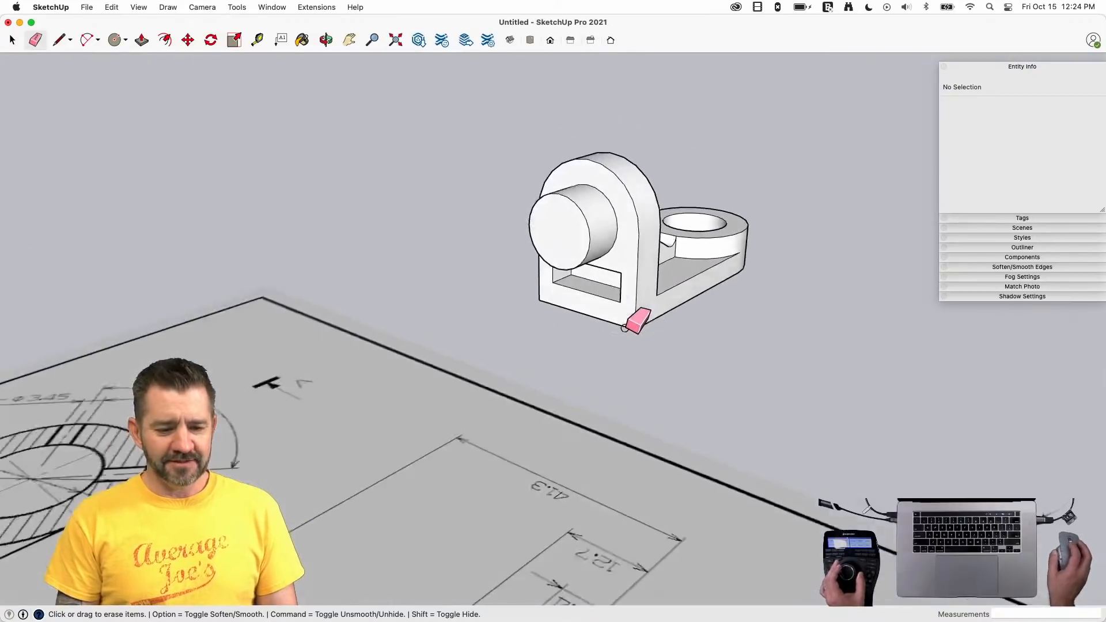
- Save the model on the Desktop as Machine Parts Oct 2021.skp
click(86, 7)
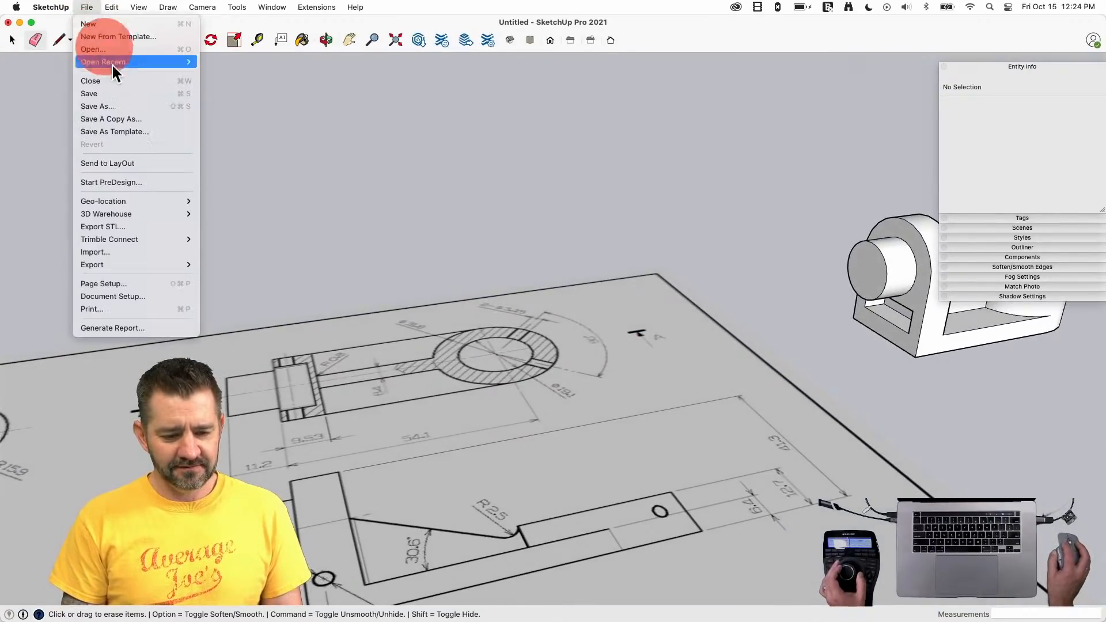
click(195, 105)
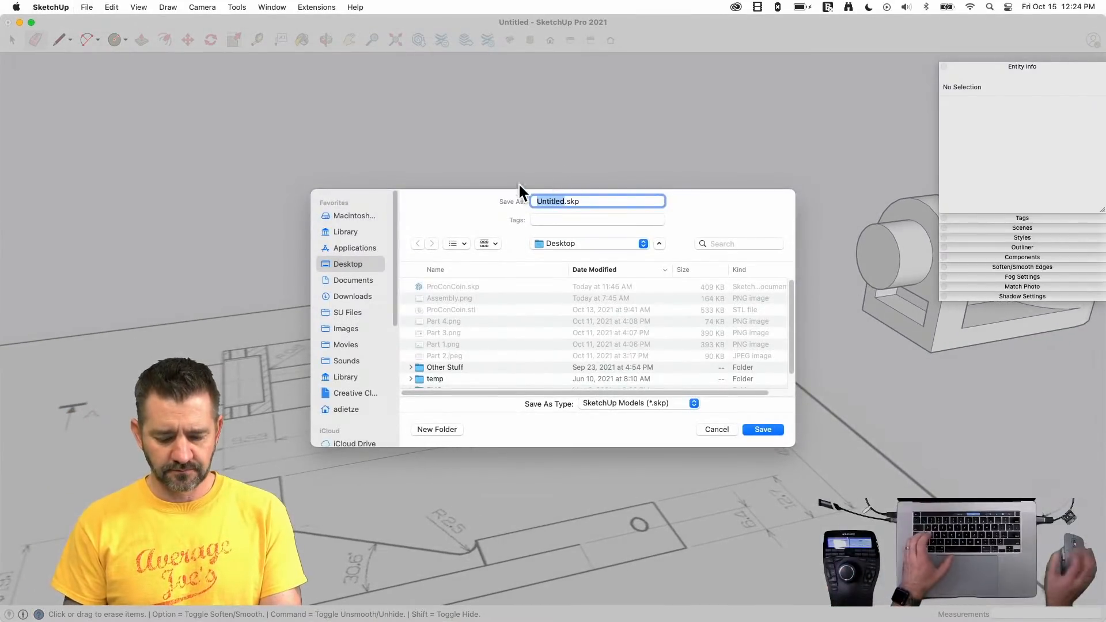
text(Machine )
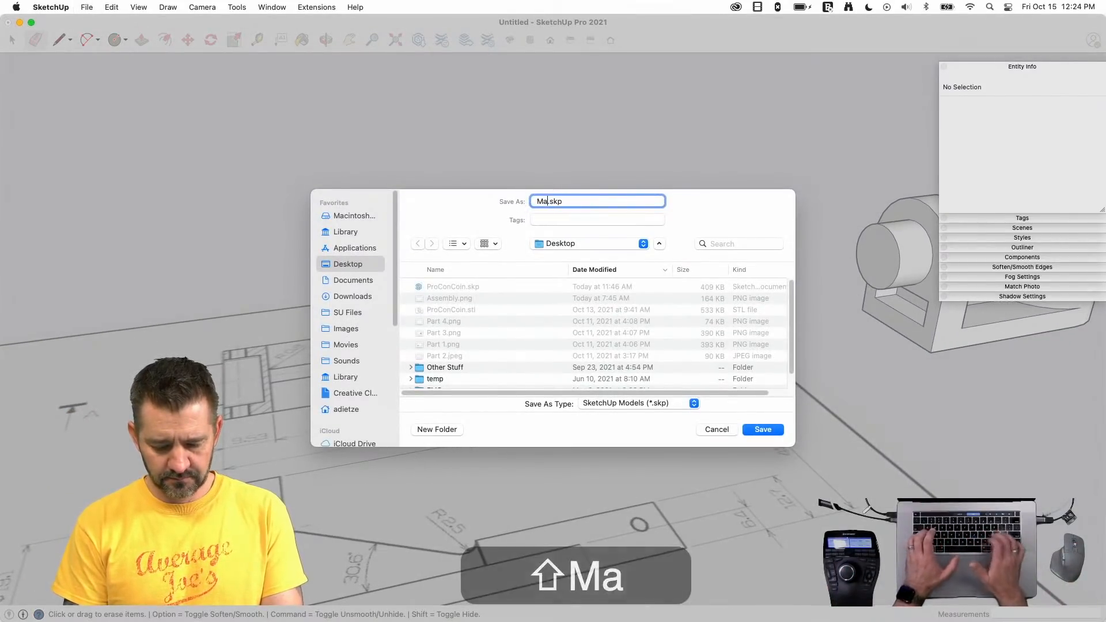
text(Parts)
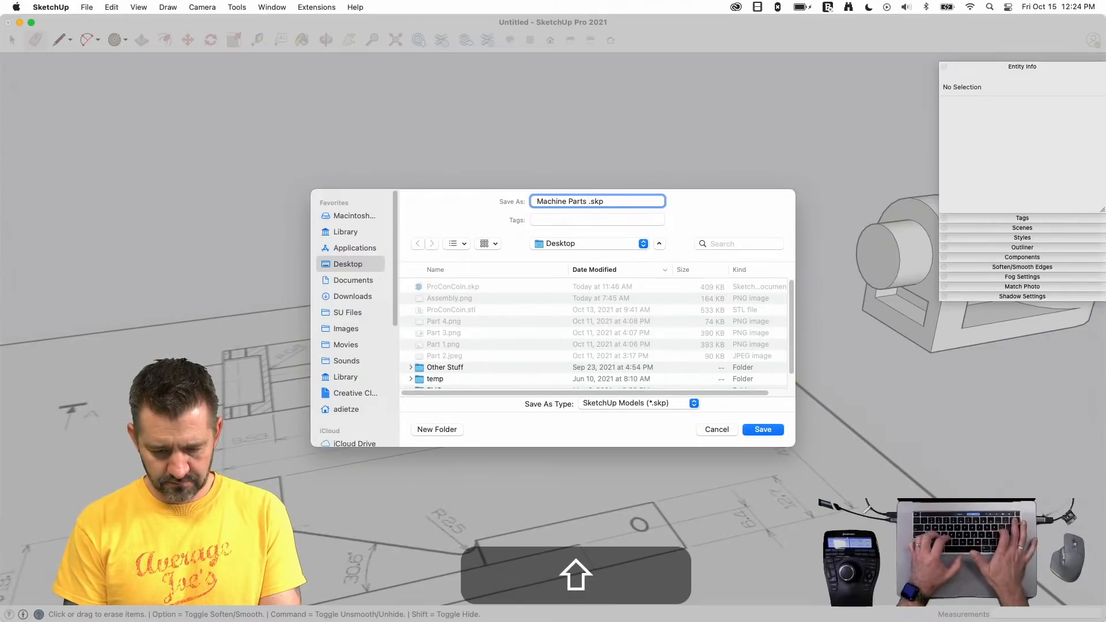
text( Ov)
text(t 2021)
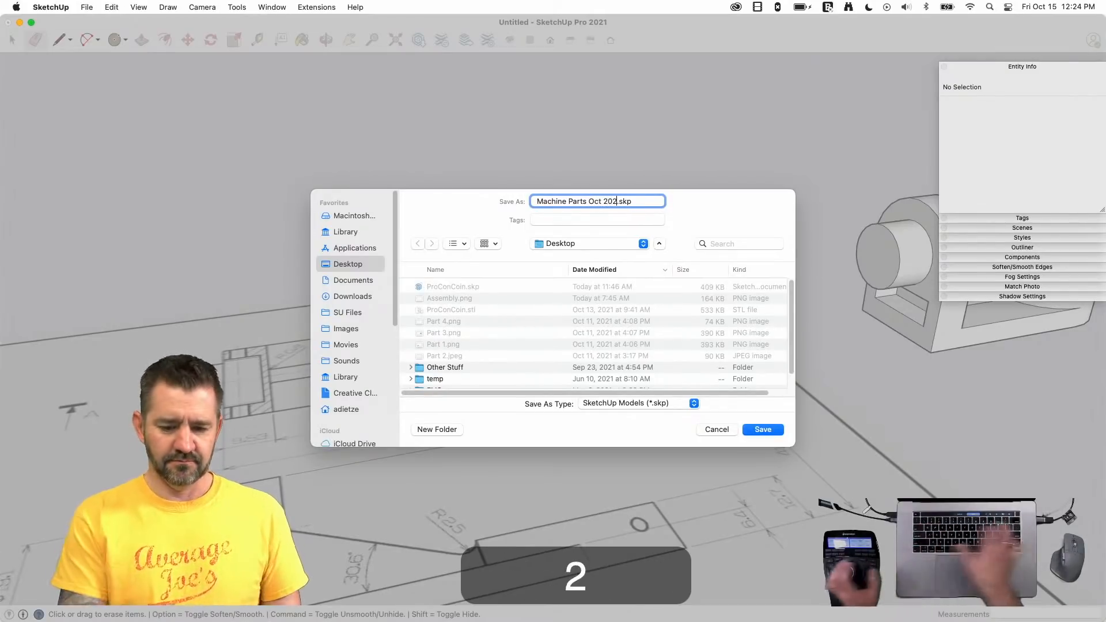
key(Return)
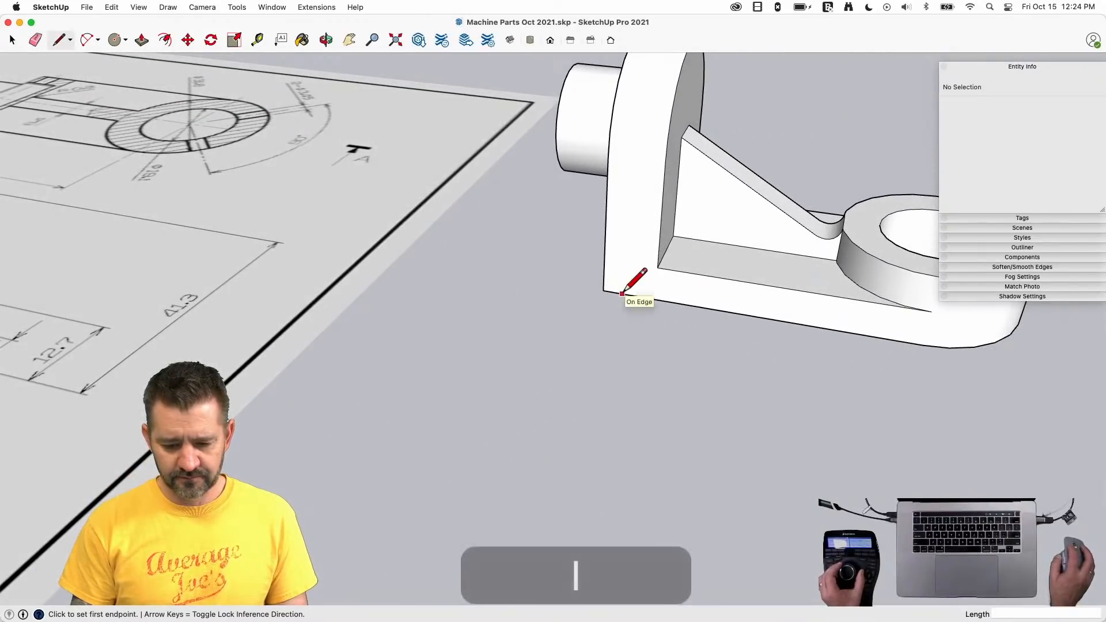
- On the upright's side face, draw a 3.2 mm line along the bottom edge from the outer corner and a 10.3 mm line straight up from its end
click(622, 293)
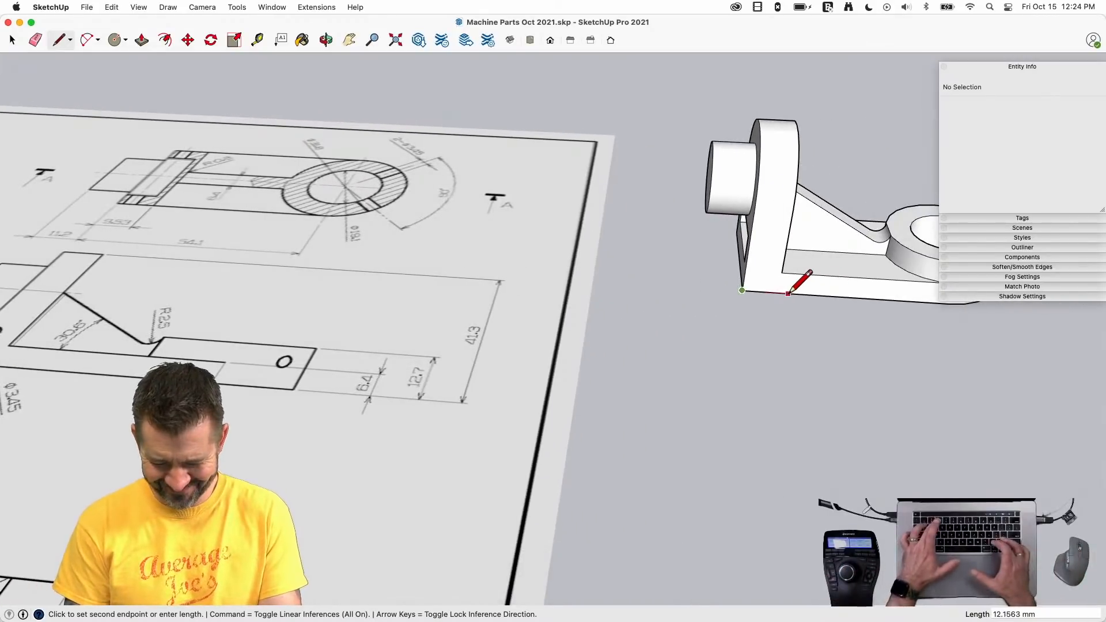
text(3.2)
key(Return)
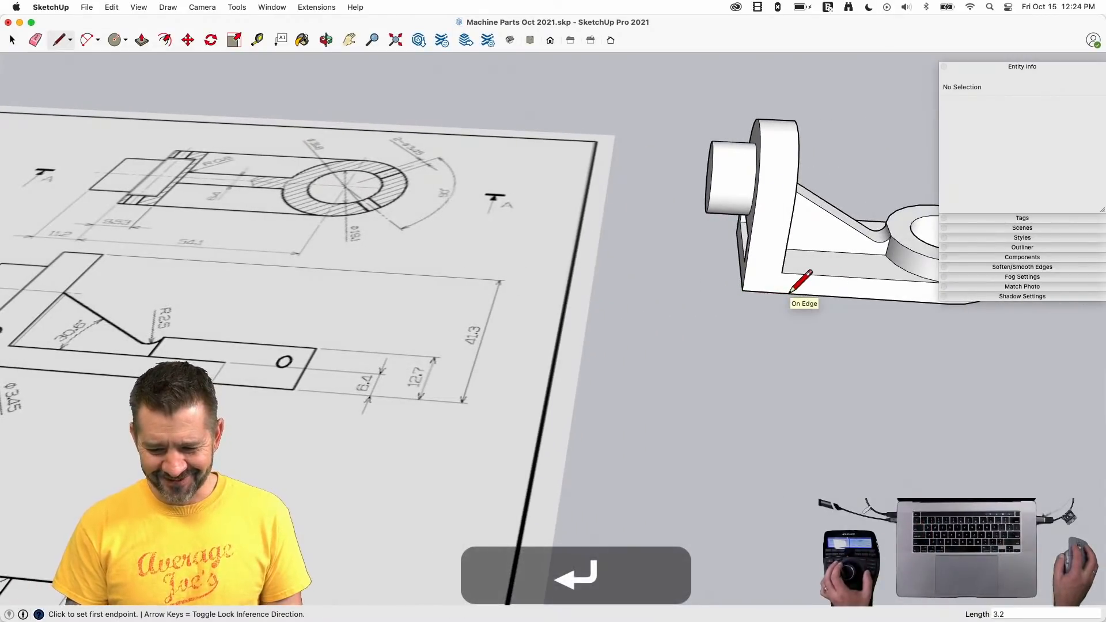
click(754, 291)
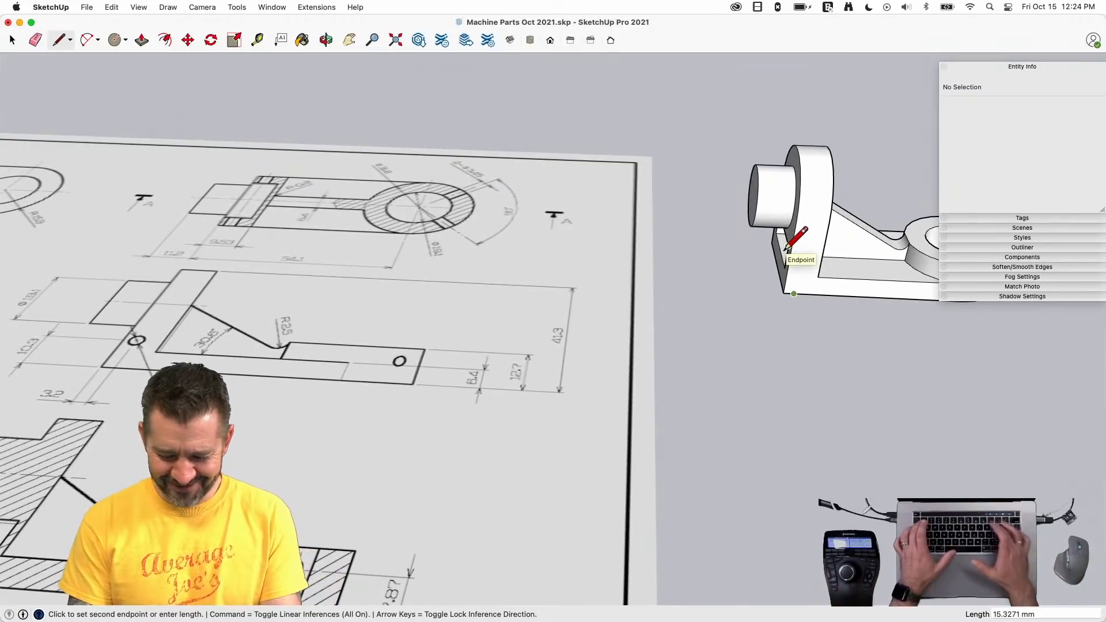
text(10/)
key(BackSpace)
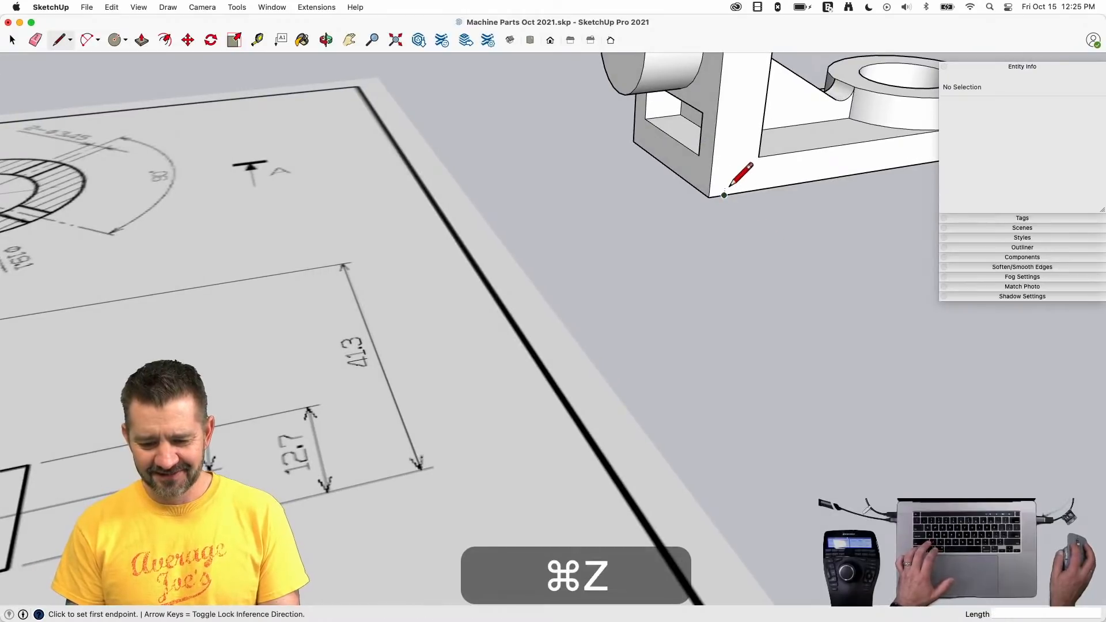
text(120)
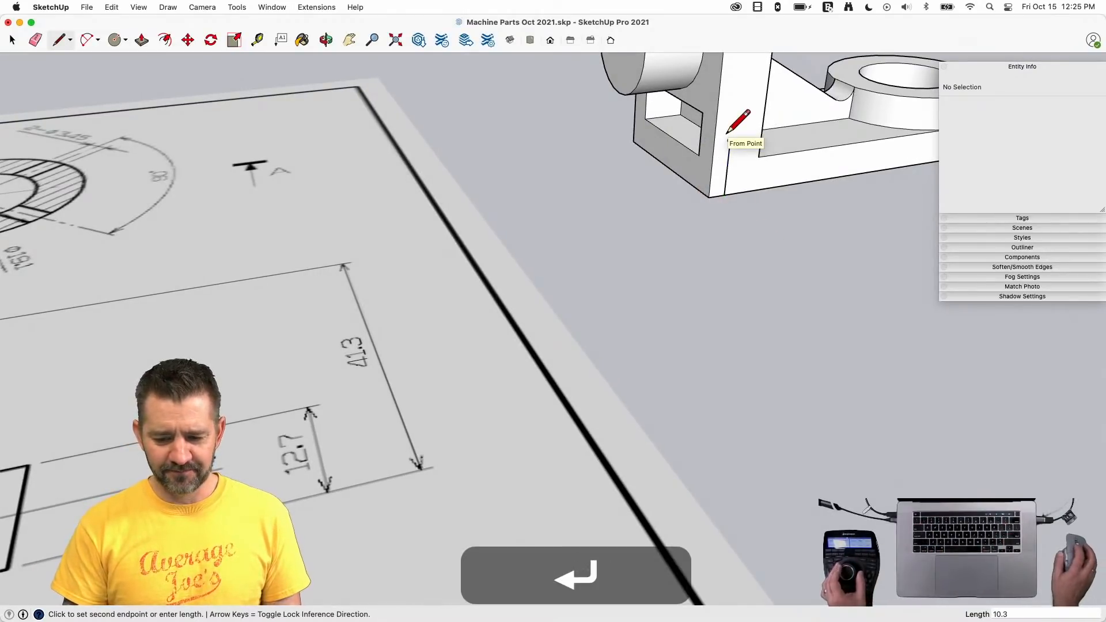
key(space)
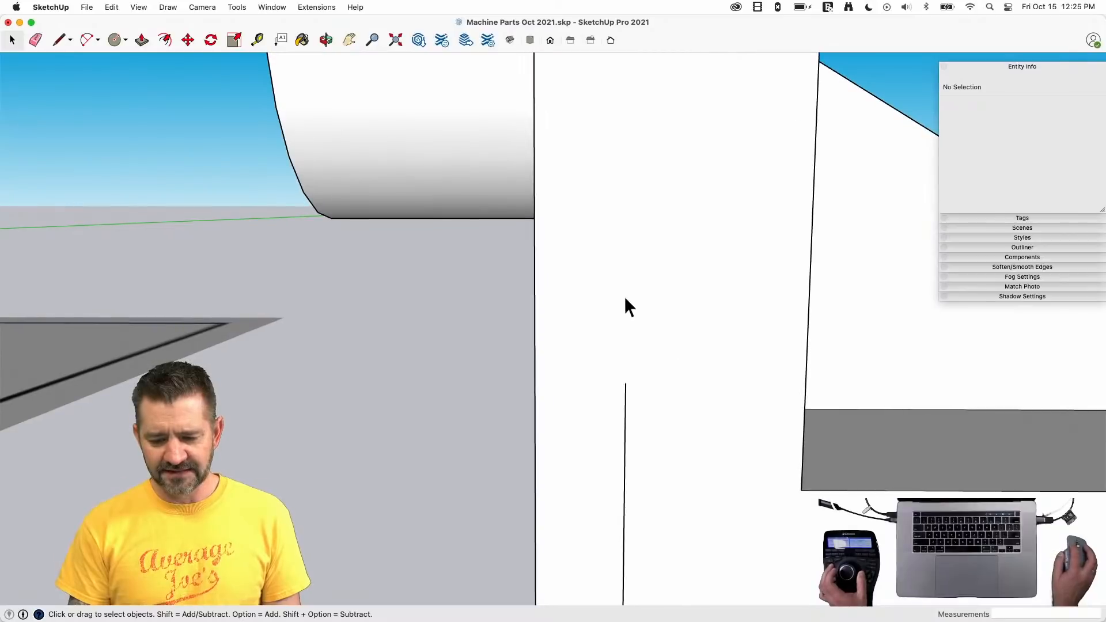
- Draw a 3.45 mm horizontal line on the upright's side face and move its midpoint onto the vertical guide line's upper end
key(l)
click(669, 250)
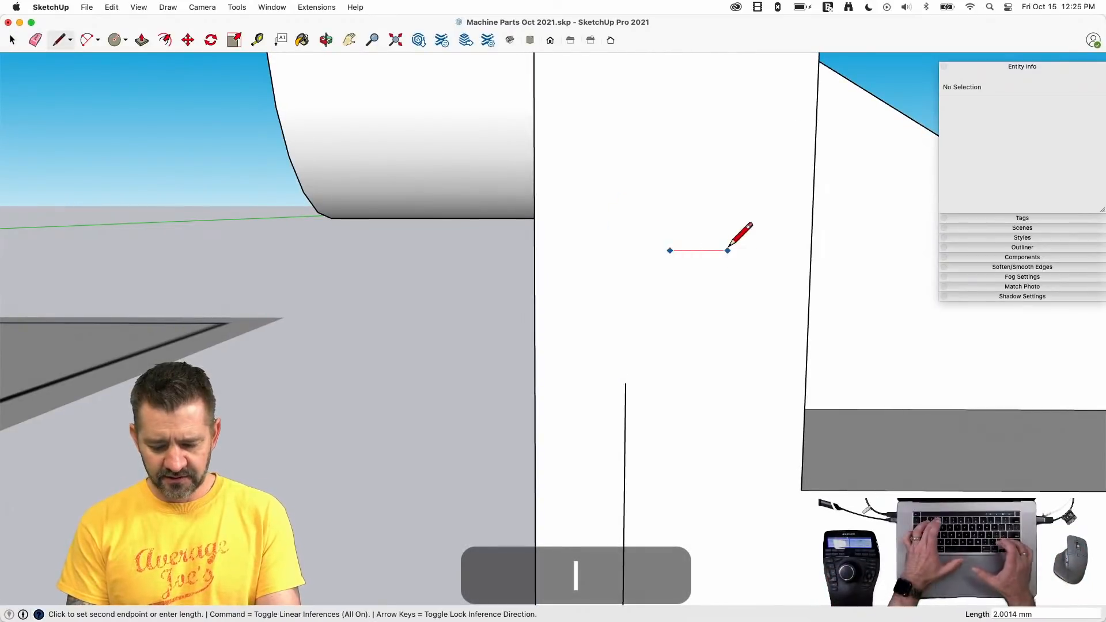
text(3.4)
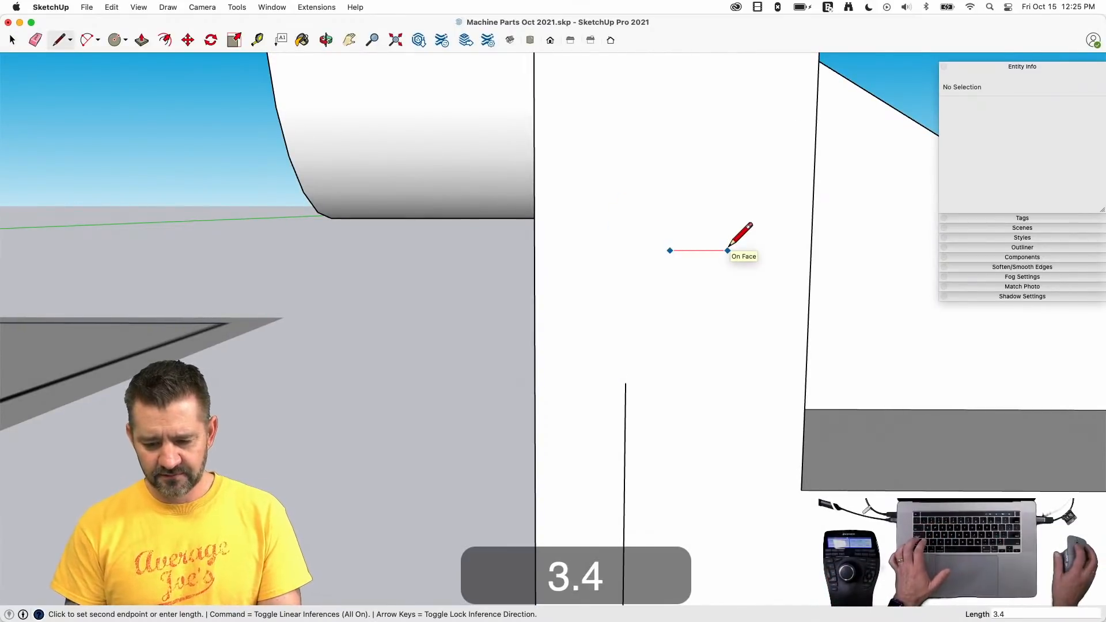
click(724, 250)
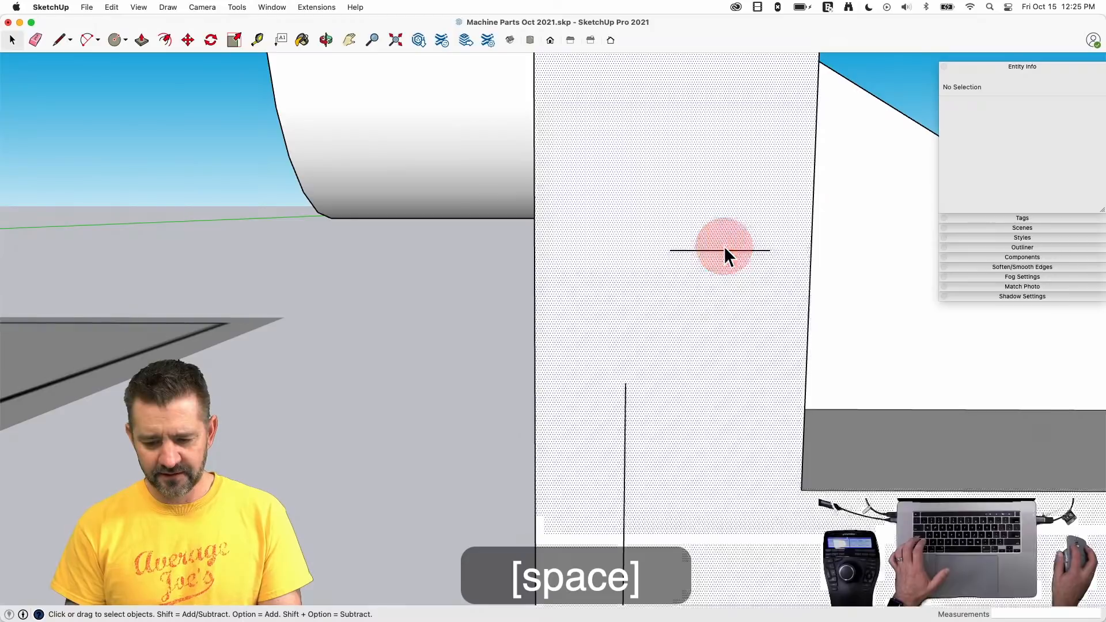
click(724, 251)
key(m)
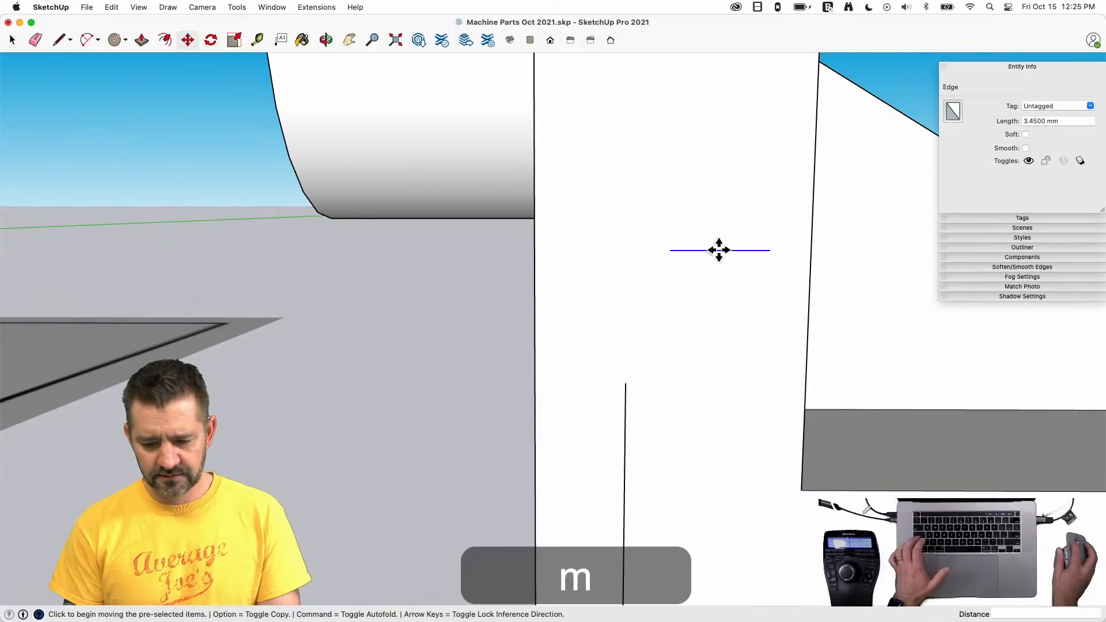
- Draw a 3.45 mm diameter circle centred on the vertical guide line's upper end and erase the construction lines
key(c)
click(625, 383)
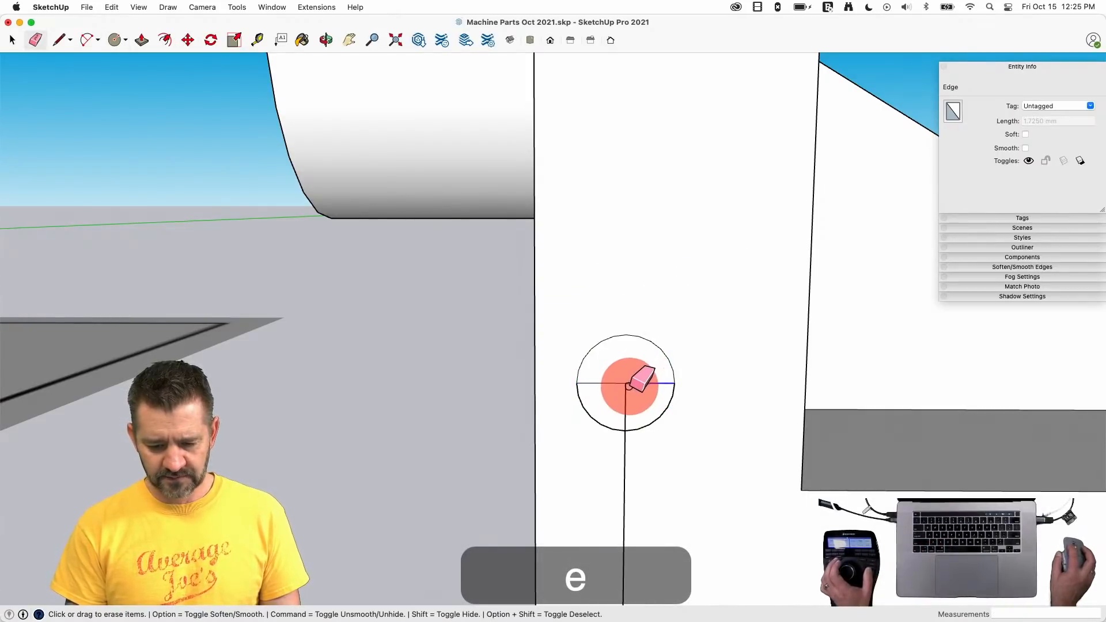
click(617, 383)
key(l)
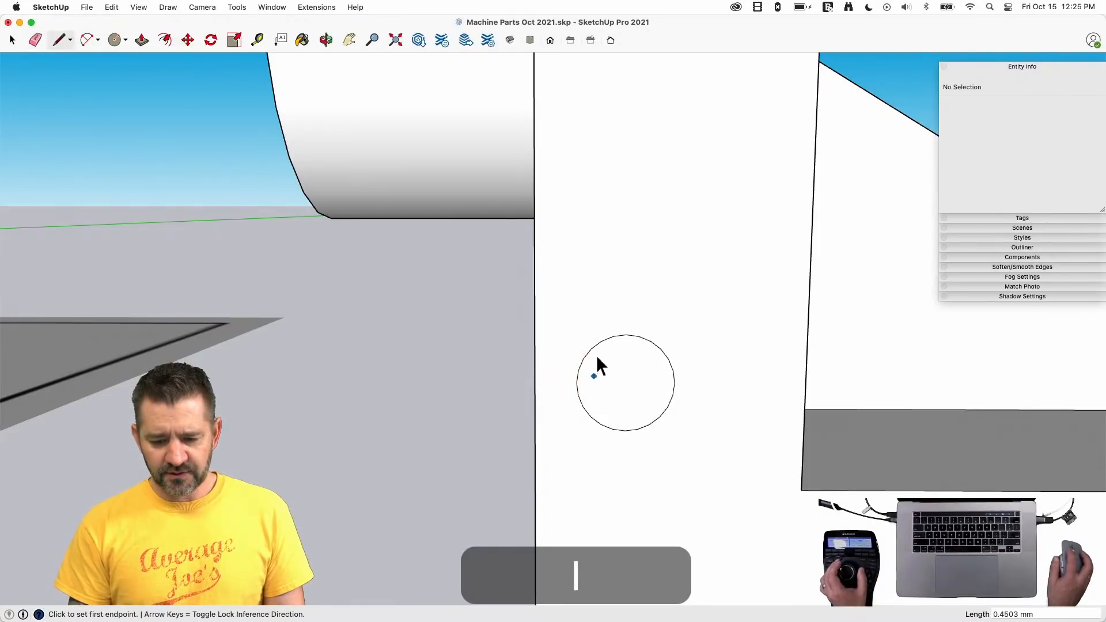
key(space)
- Push the circle 31.8 mm through the full width of the upright to its opposite side
key(p)
click(600, 369)
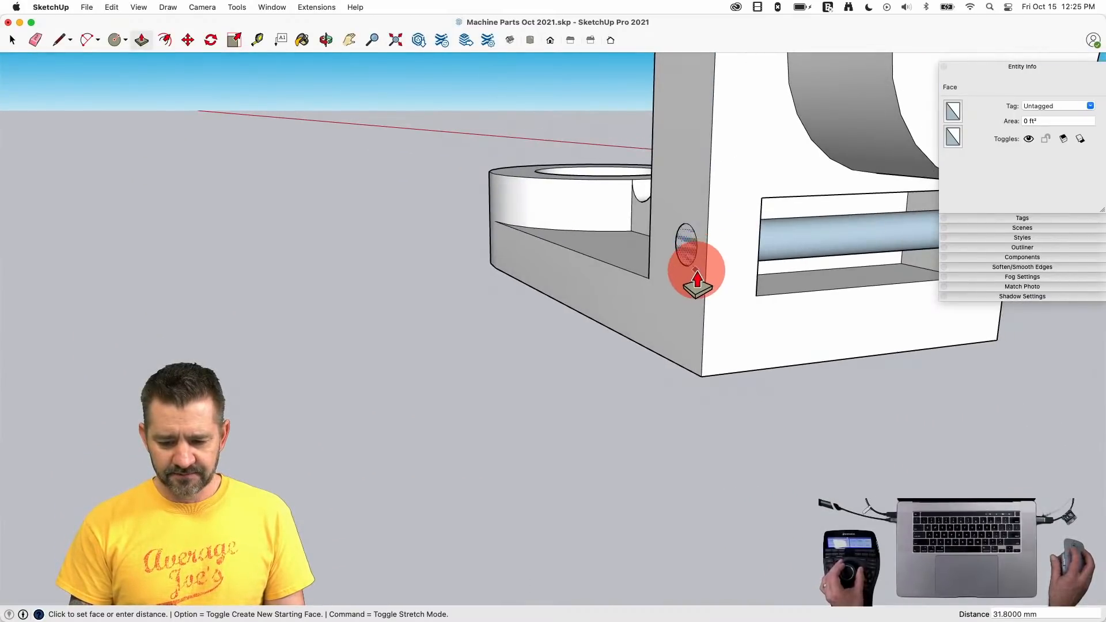
click(697, 270)
key(space)
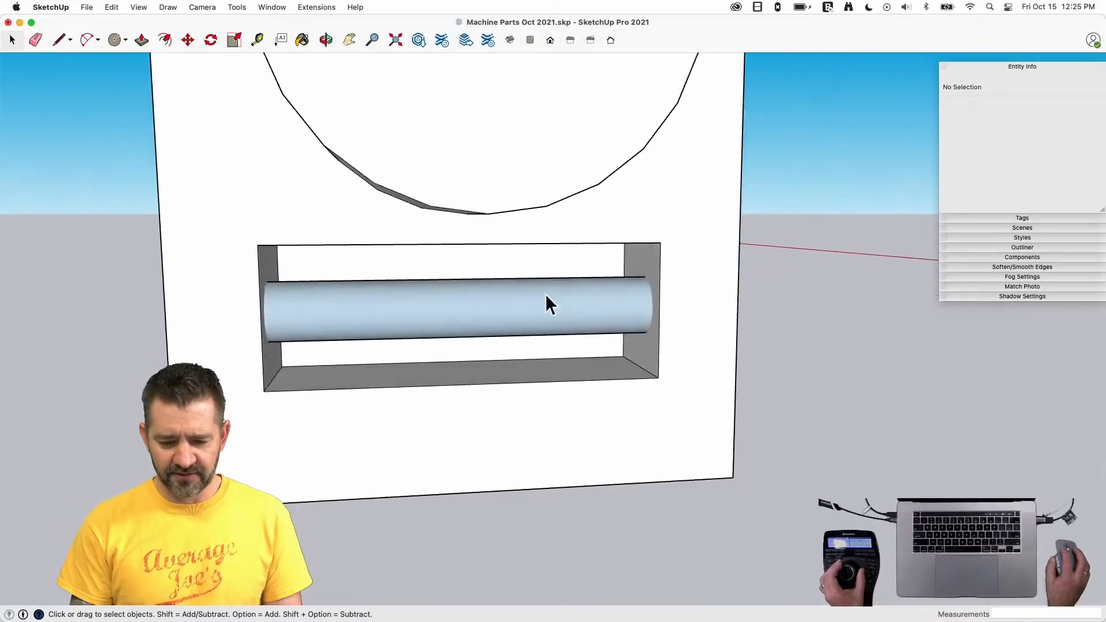
- Intersect the cylindrical surface with the model and delete the portion crossing the rectangular slot
click(517, 297)
right_click(517, 297)
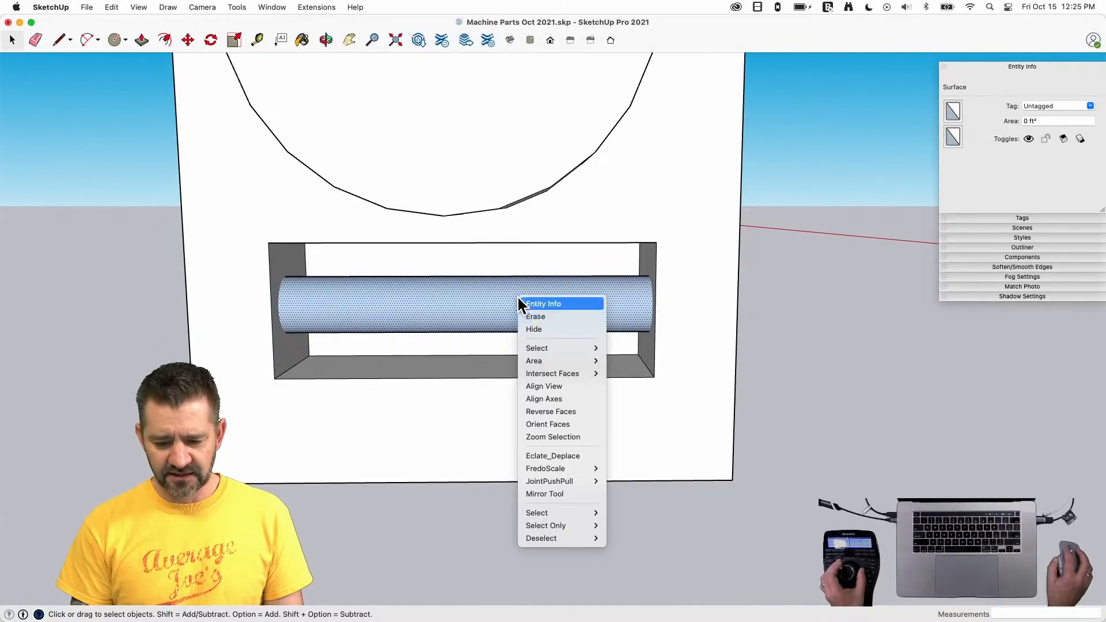
mouse_move(573, 375)
click(636, 385)
click(487, 305)
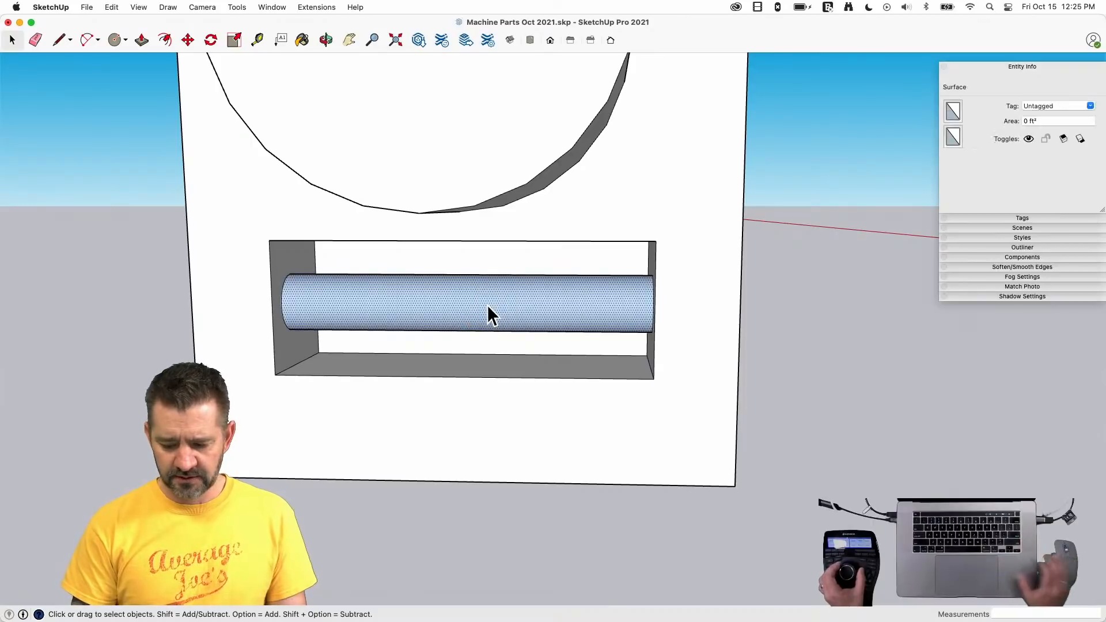
key(BackSpace)
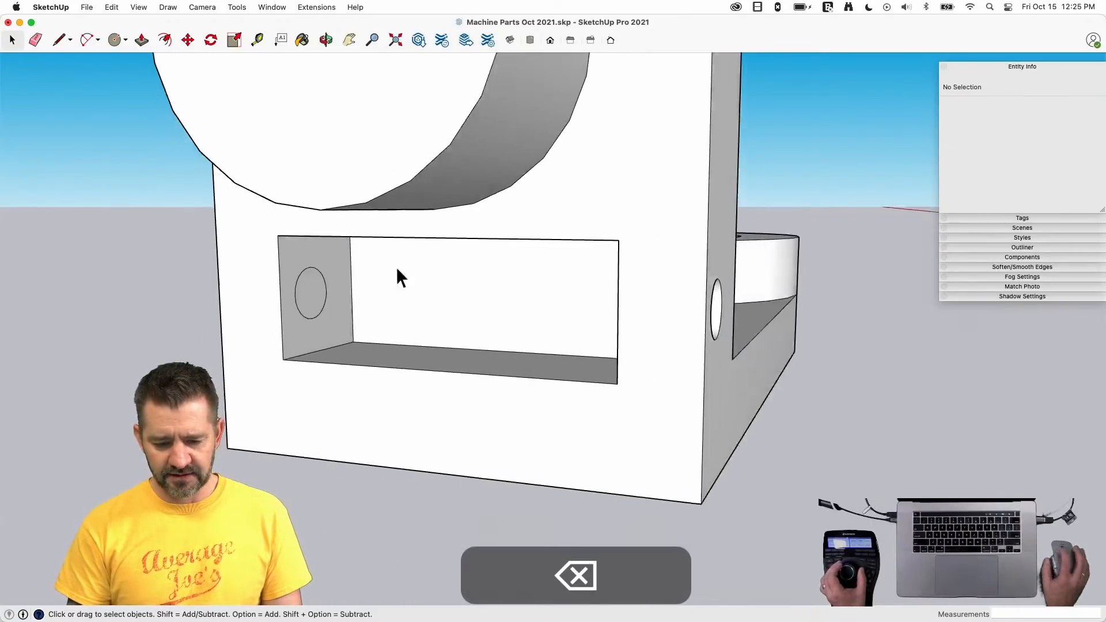
- Delete the circular faces capping the pin hole on both slot walls, and group the entire part
key(BackSpace)
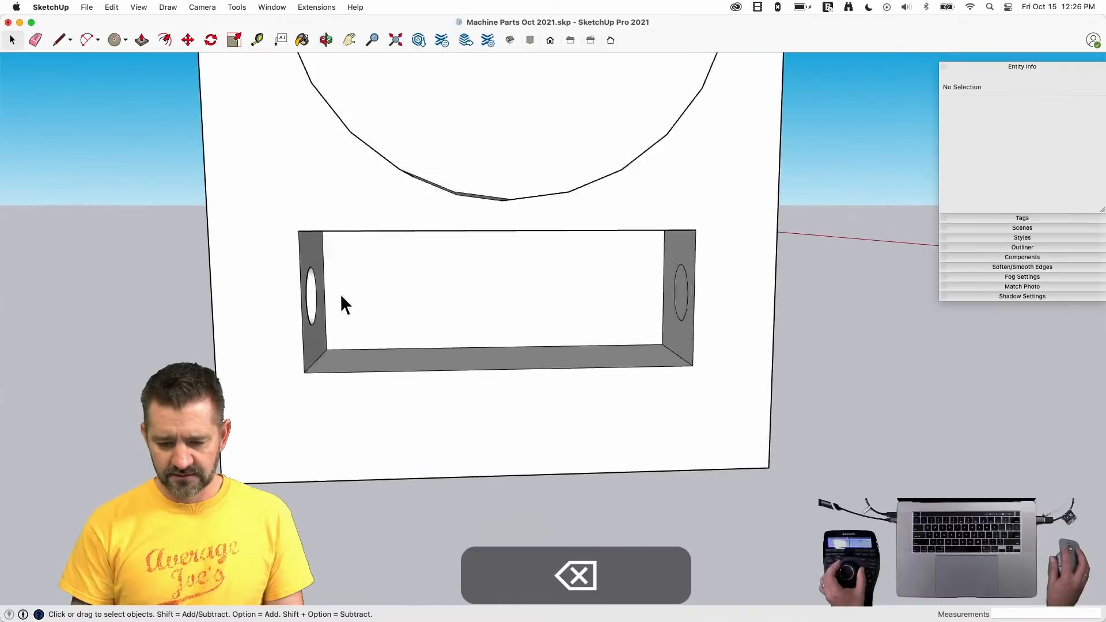
key(BackSpace)
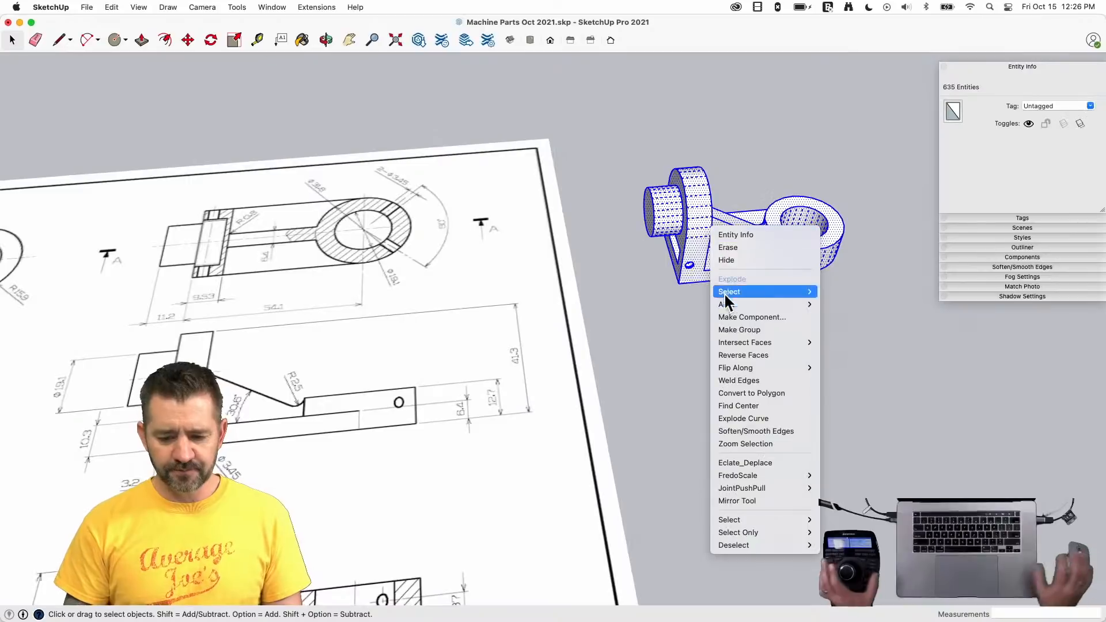
click(731, 328)
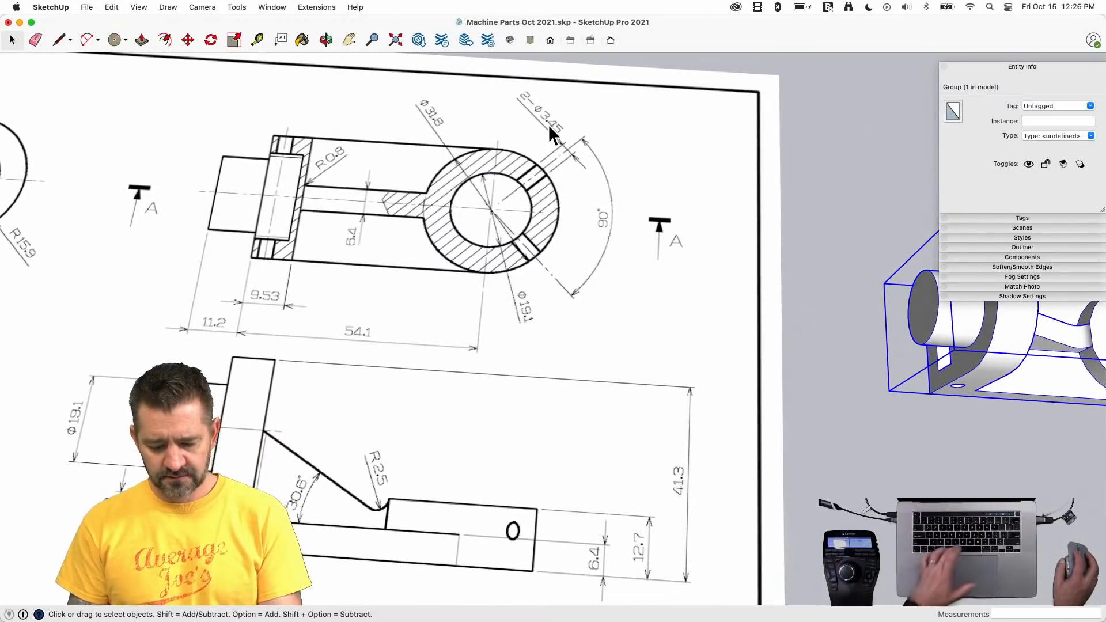
- Draw a 3.45 mm diameter circle on the blank area beside the section view, using a temporary diameter line and erasing it
key(l)
click(669, 325)
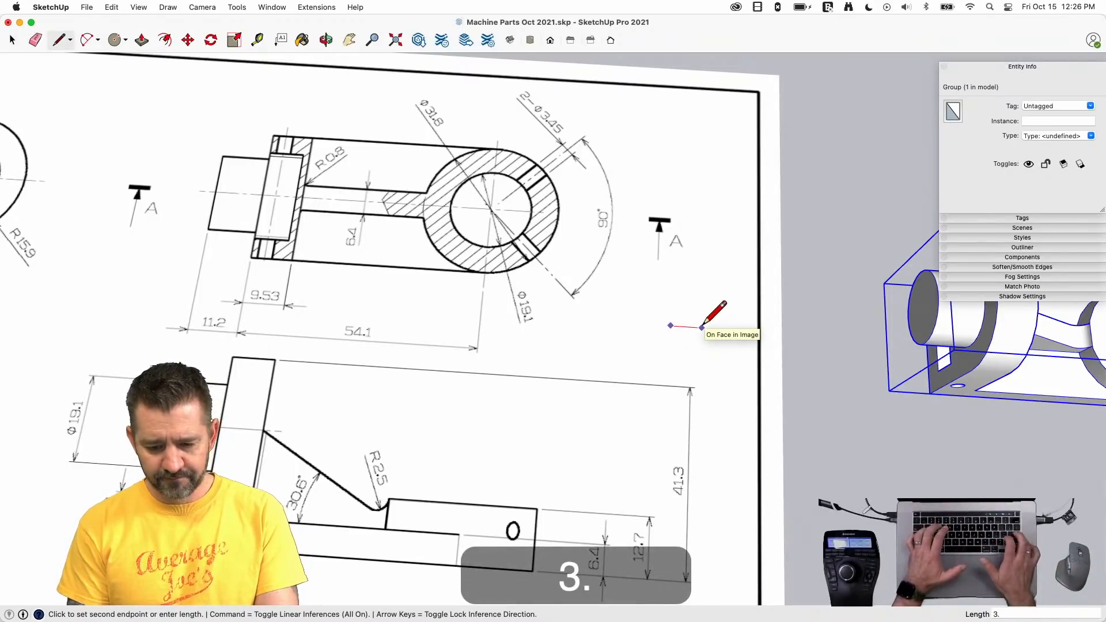
scroll(703, 323, up, 3)
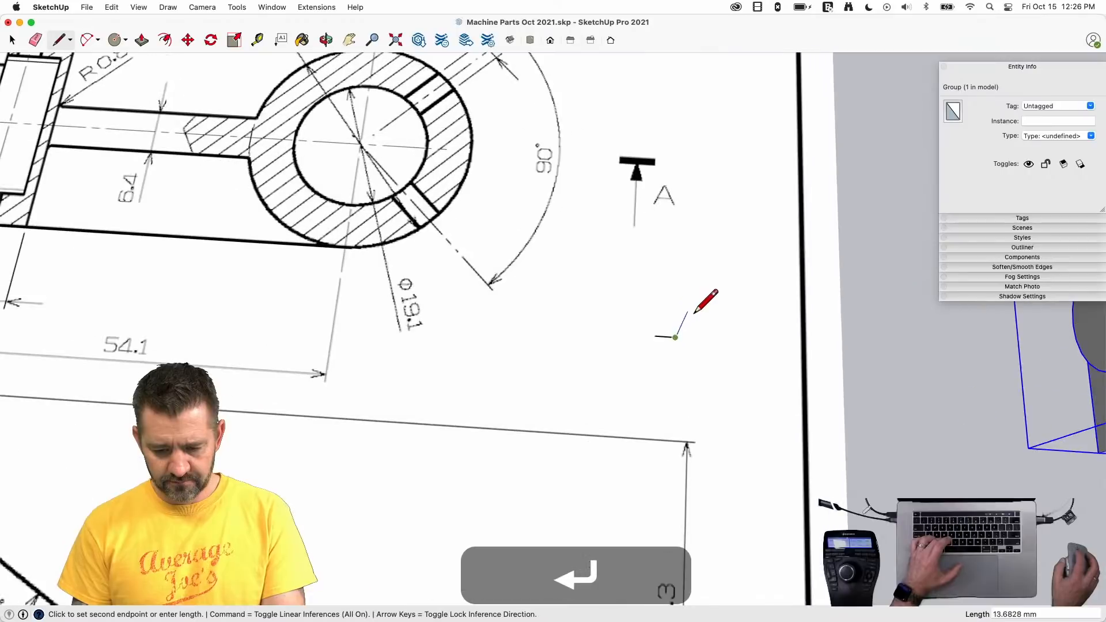
key(c)
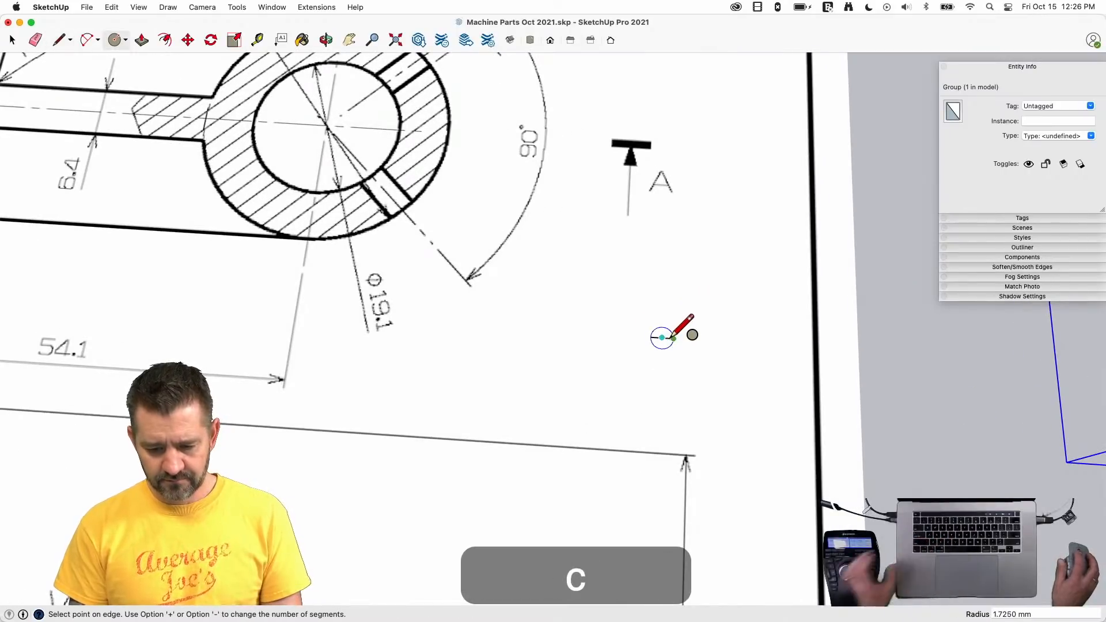
click(673, 337)
key(e)
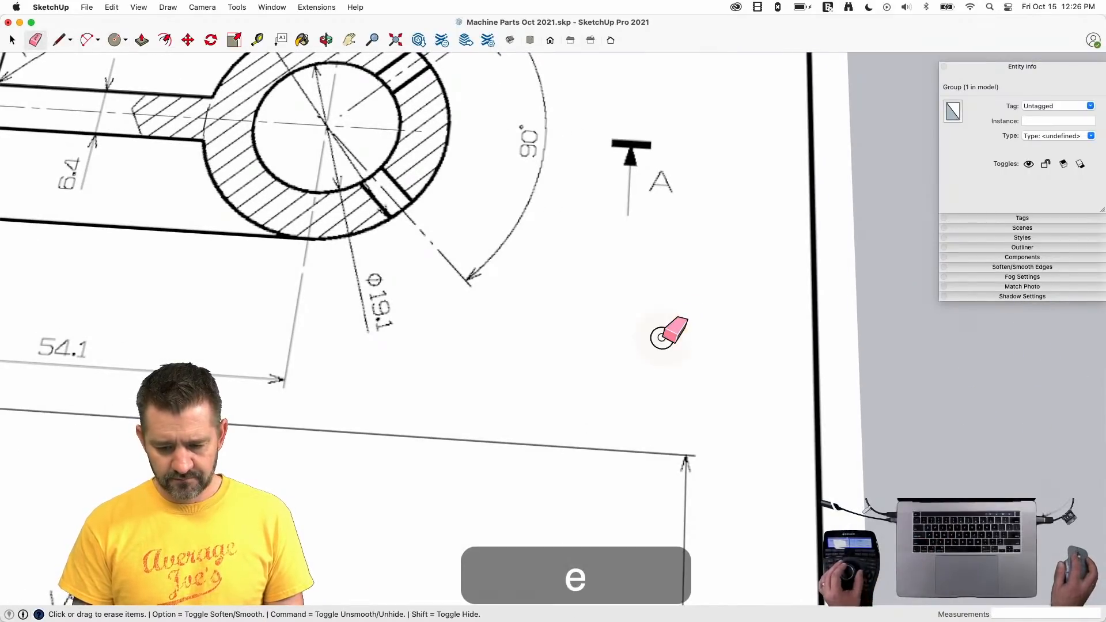
click(663, 340)
- Extrude the circle upward into a rod about 52 mm long and make the rod a group
click(642, 94)
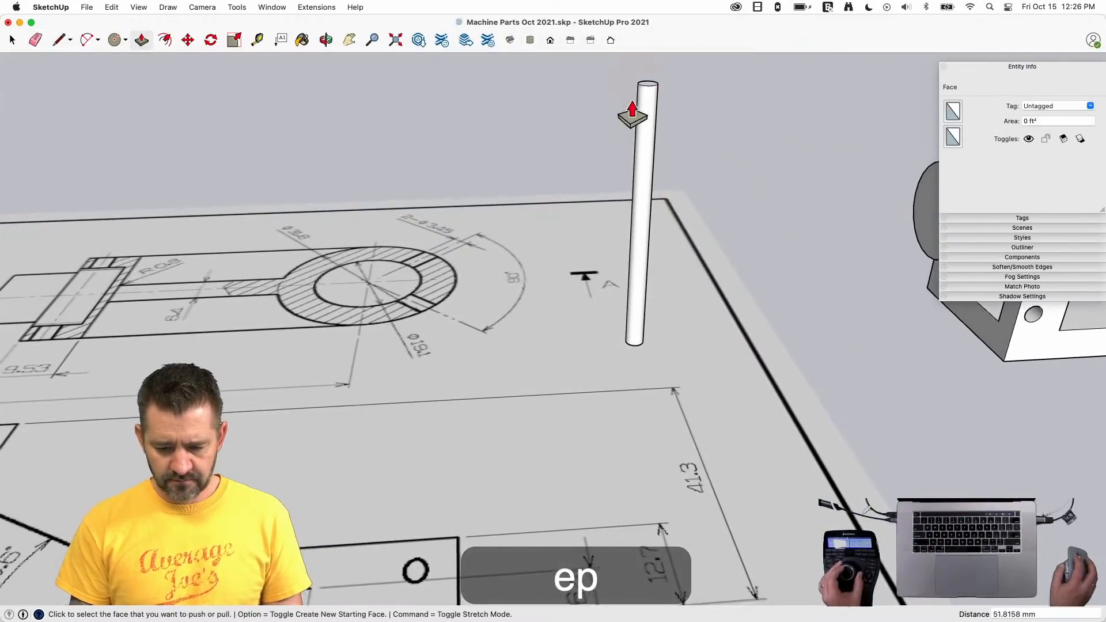
key(space)
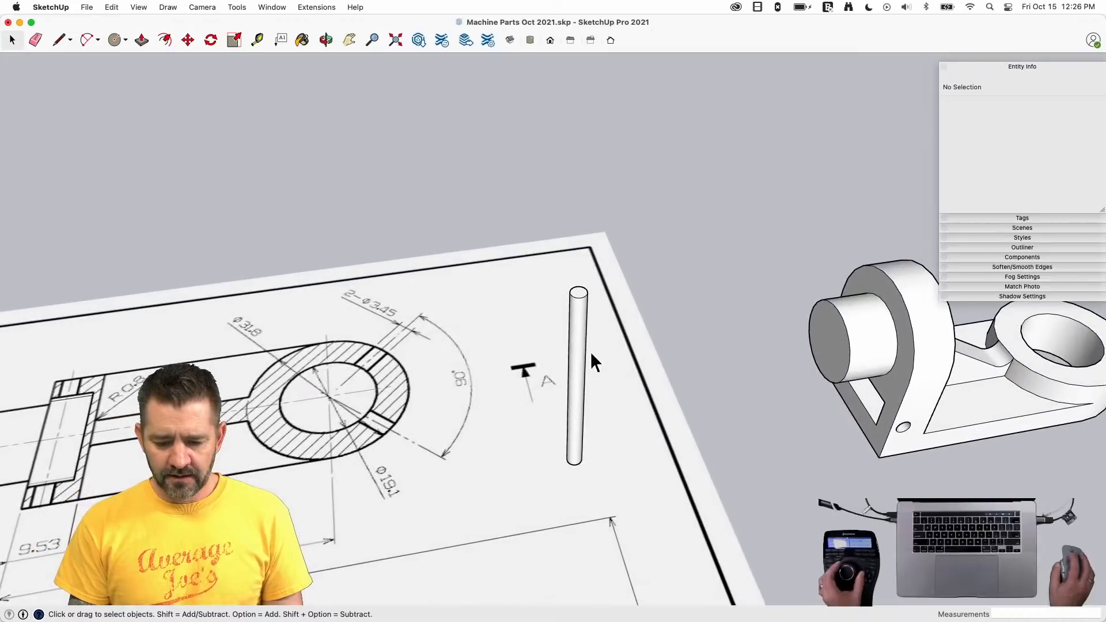
click(579, 358)
triple_click(578, 359)
right_click(582, 399)
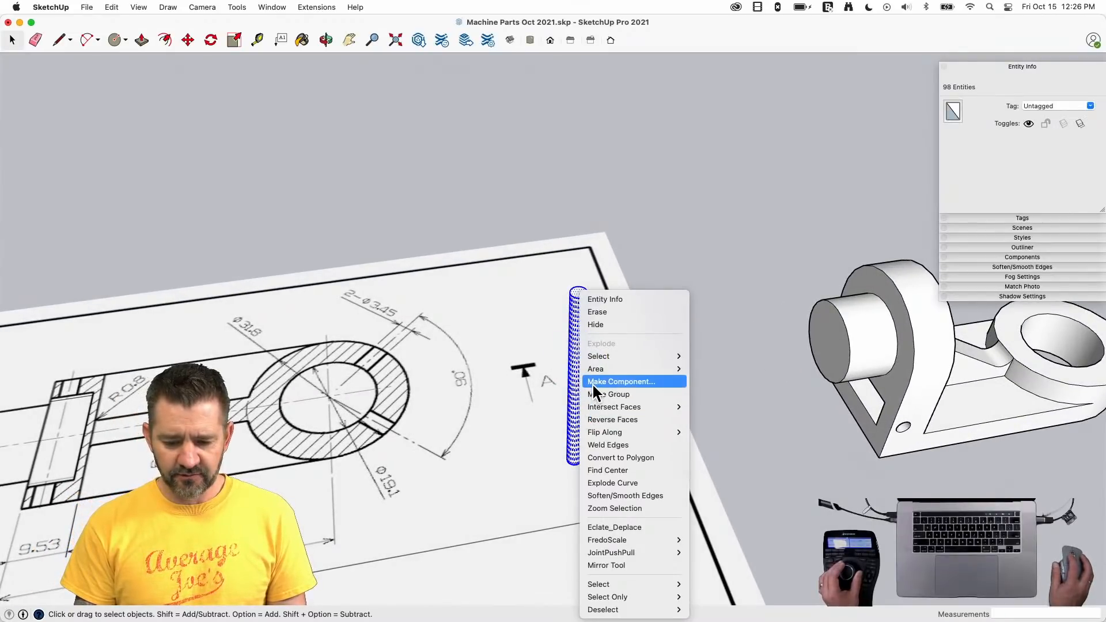
click(596, 394)
- Rotate the rod to lie horizontally and move it so its inner end sits at the ring's centre
key(m)
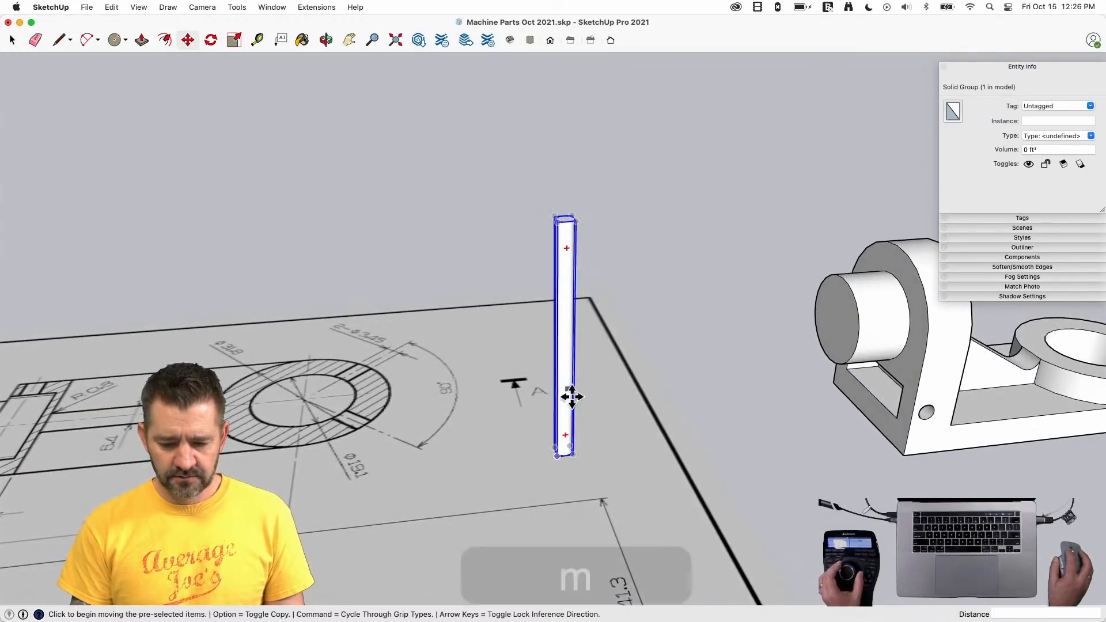
click(567, 436)
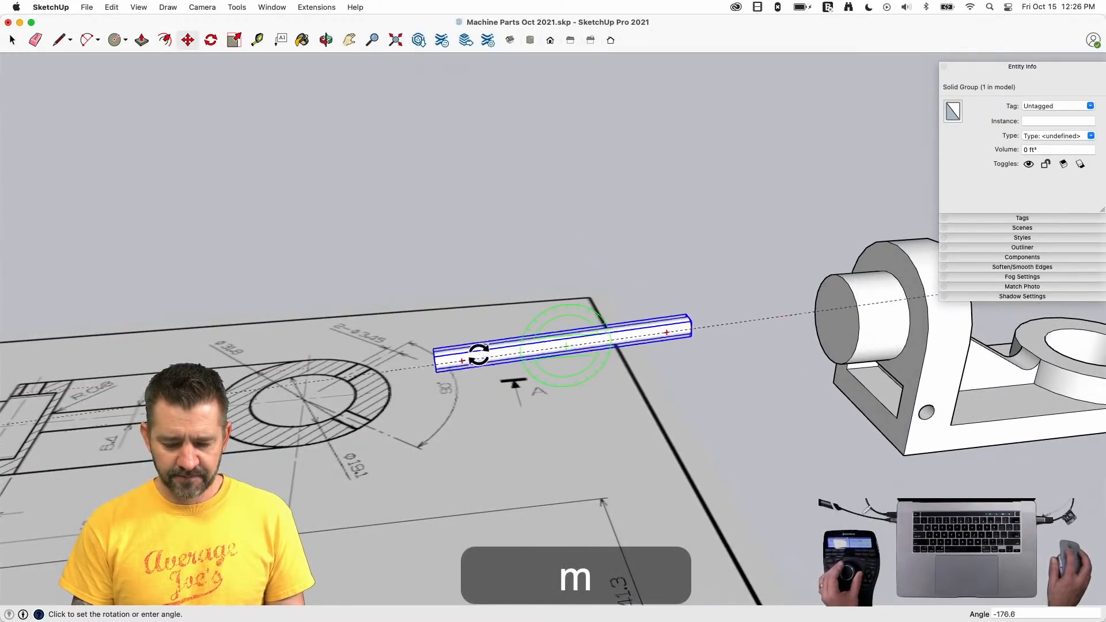
click(477, 353)
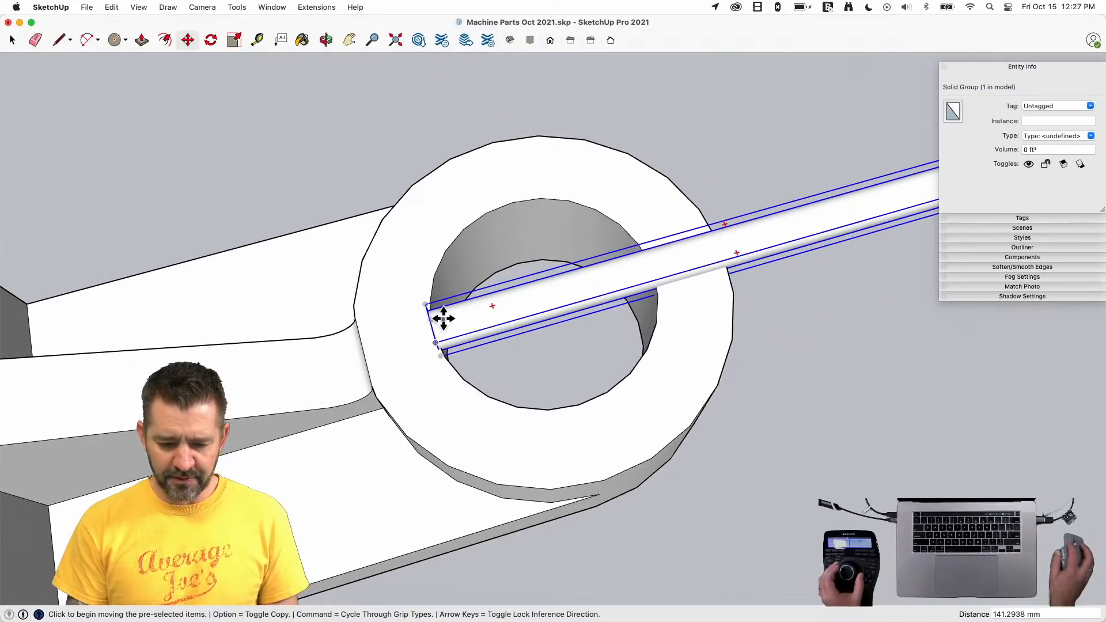
click(426, 304)
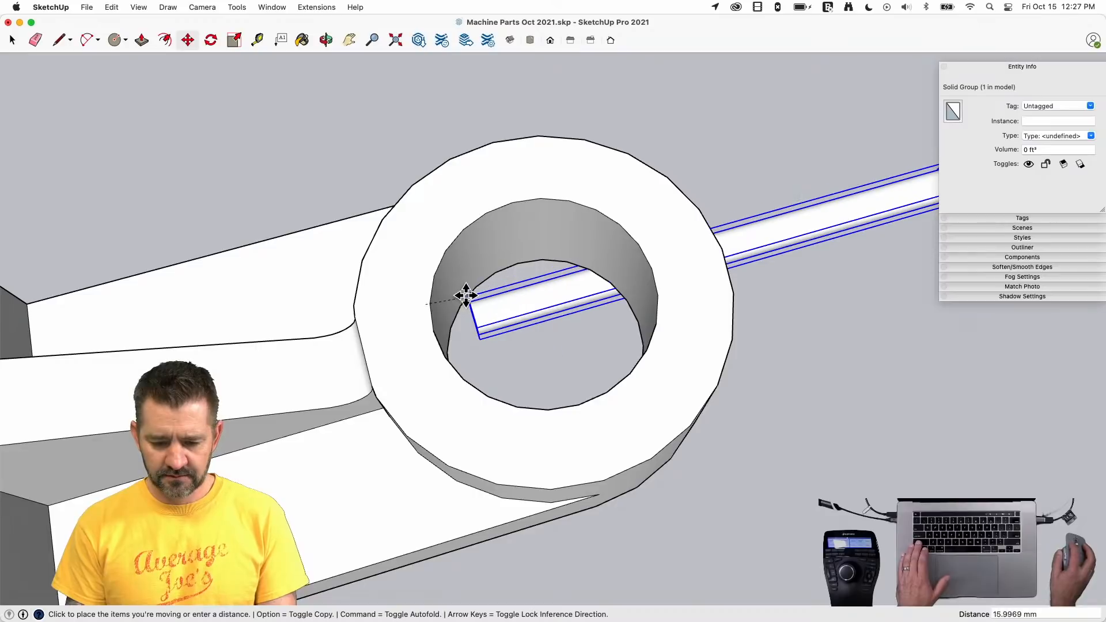
key(shift)
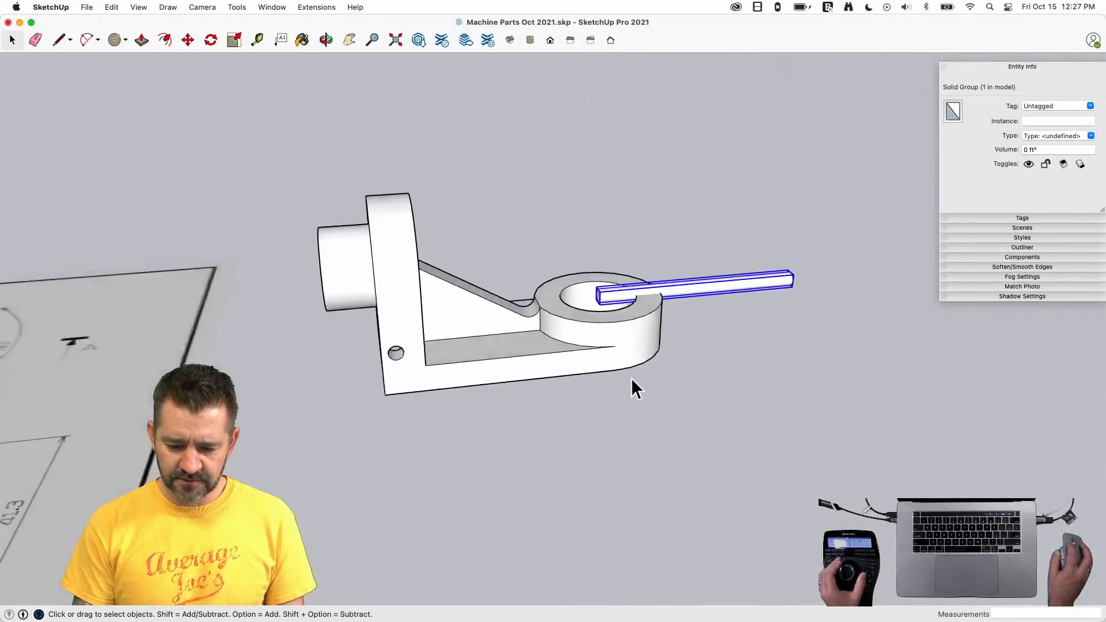
- Draw a construction line outward from the ring's bottom edge and a 7.87 mm vertical line up from its end
key(l)
click(603, 403)
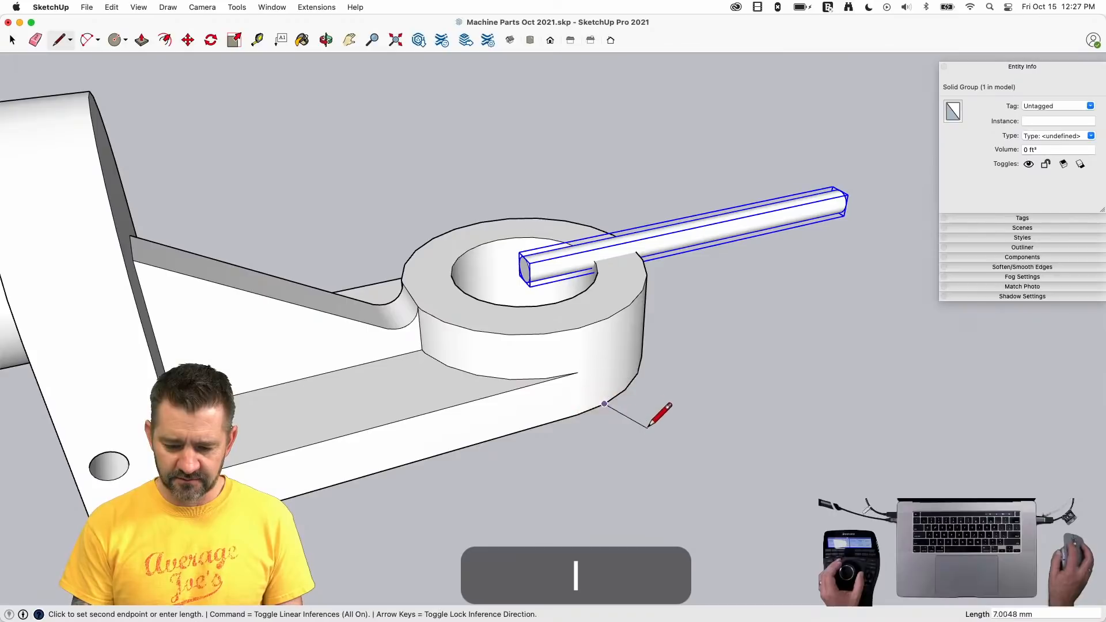
text(7.)
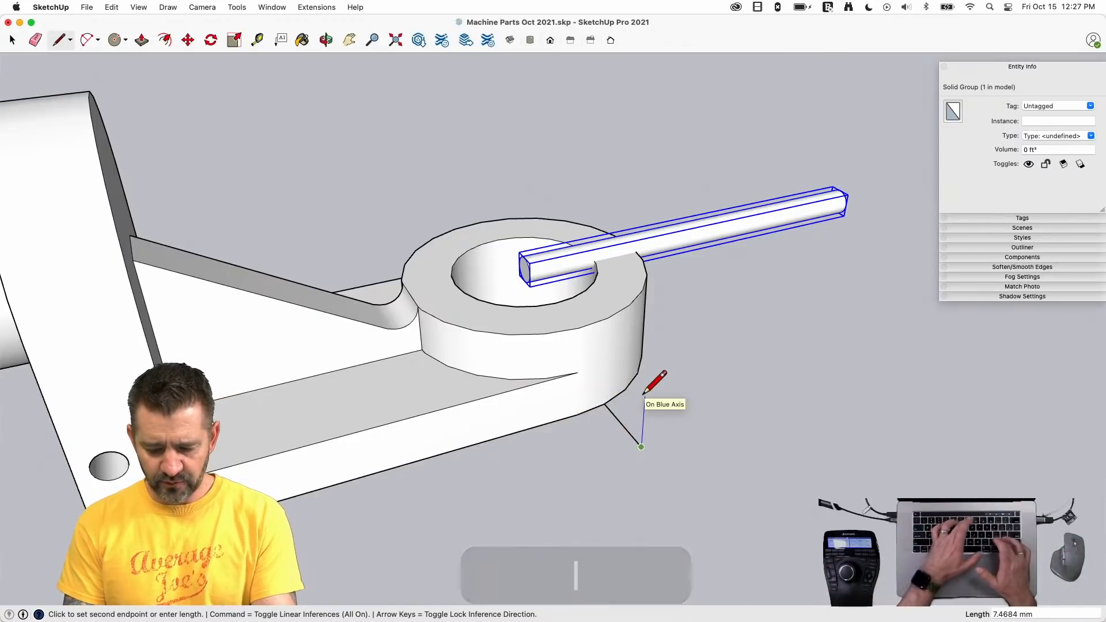
text(87)
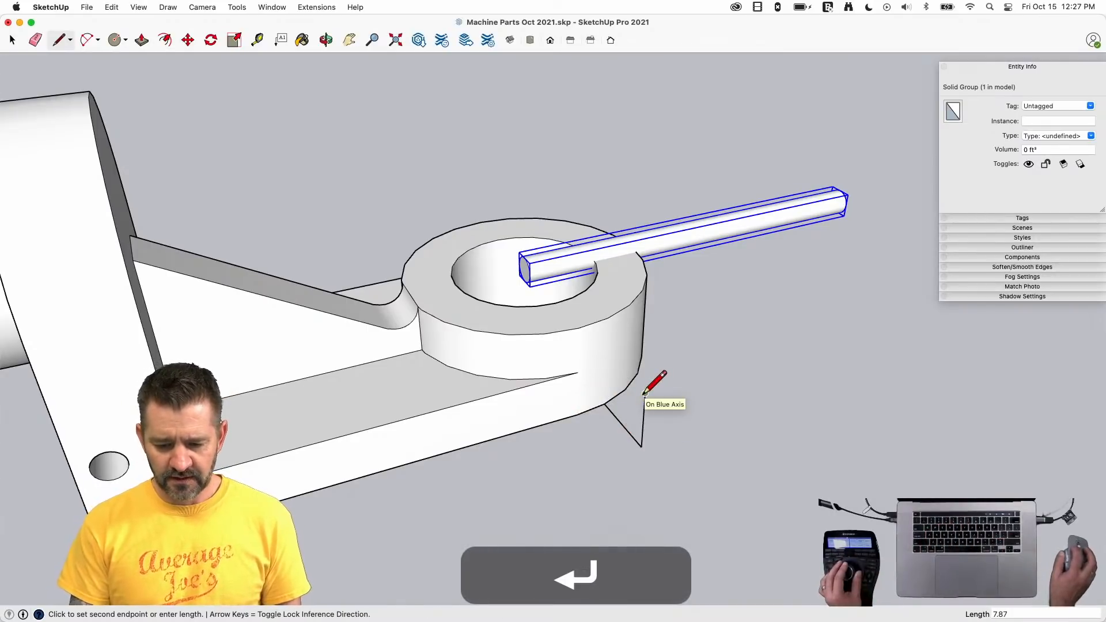
- Move the rod vertically by its end centre to the top of the 7.87 mm line and erase the construction lines
key(space)
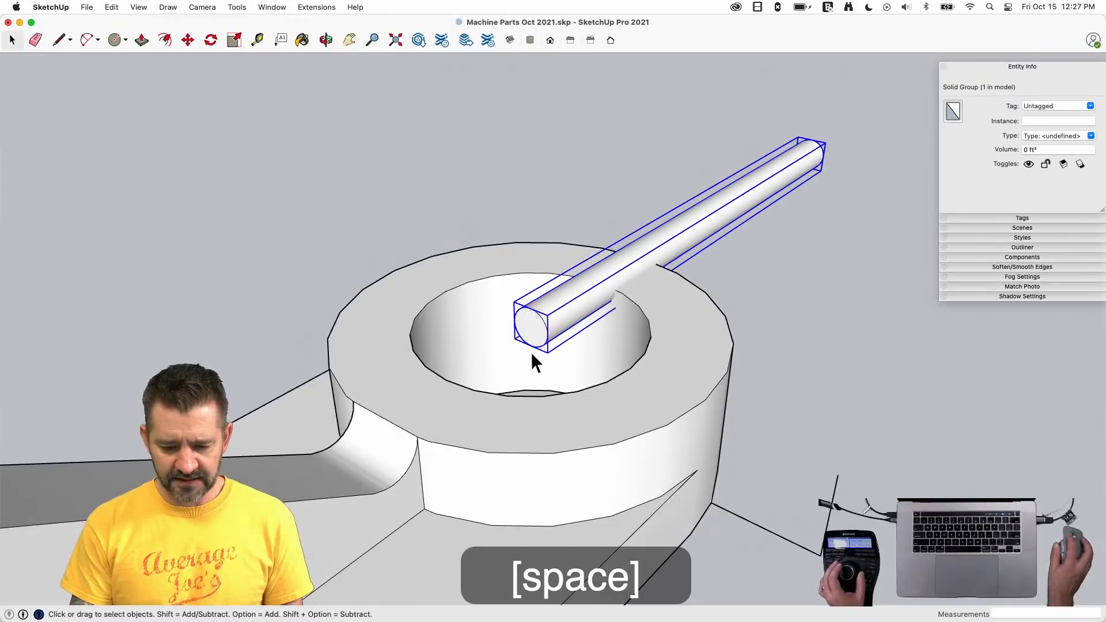
click(530, 327)
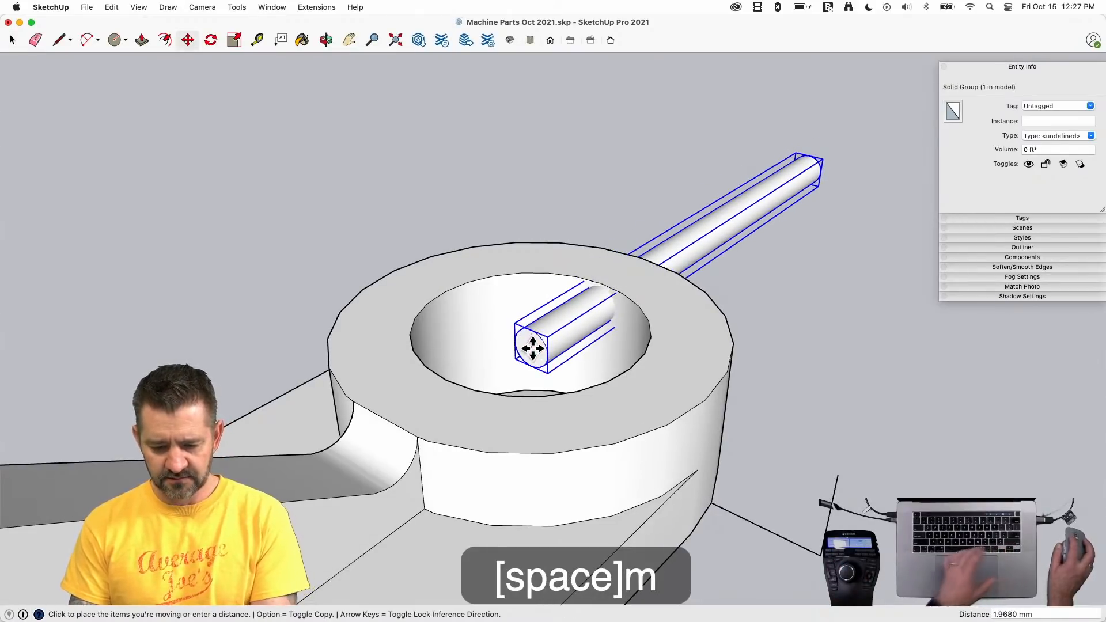
key(Up)
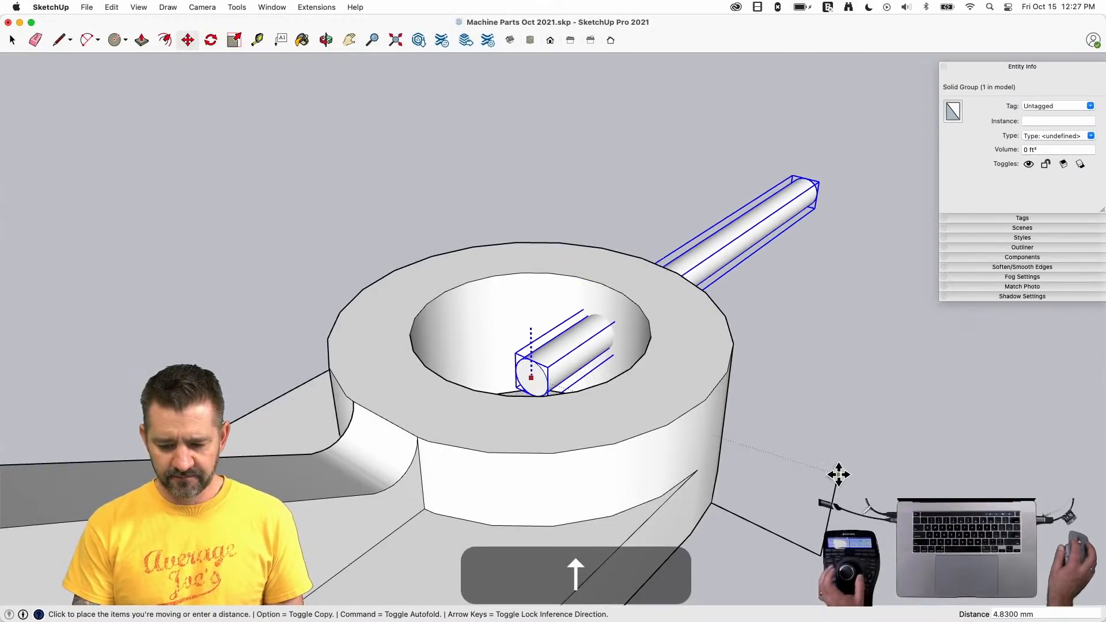
drag(811, 559, 807, 552)
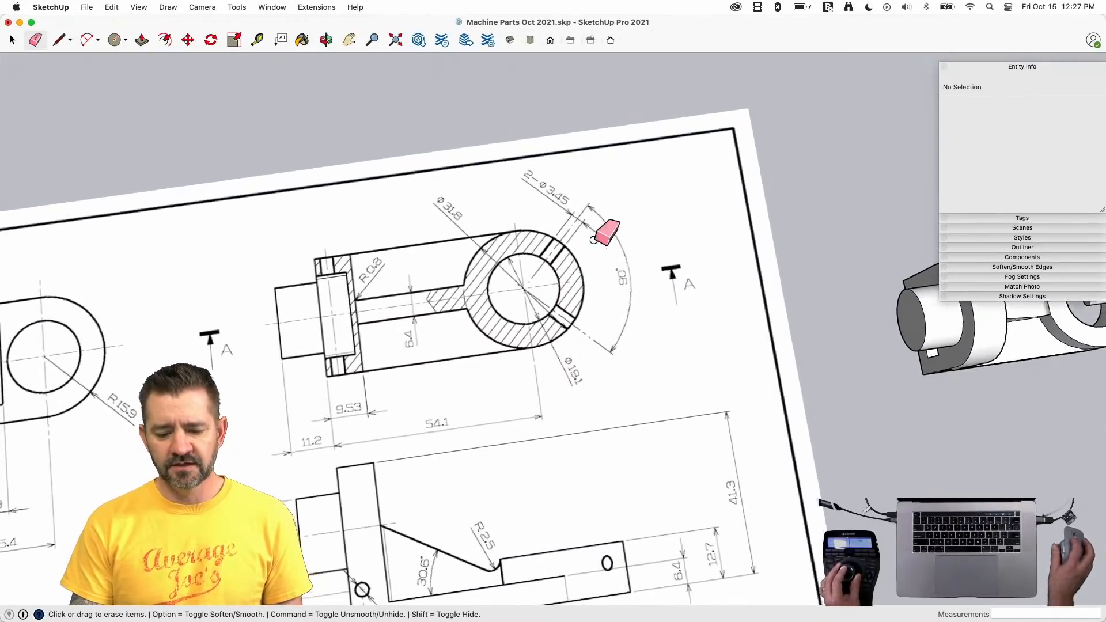
- Rotate the rod 45° about the vertical axis through its end centre inside the ring
key(space)
click(580, 451)
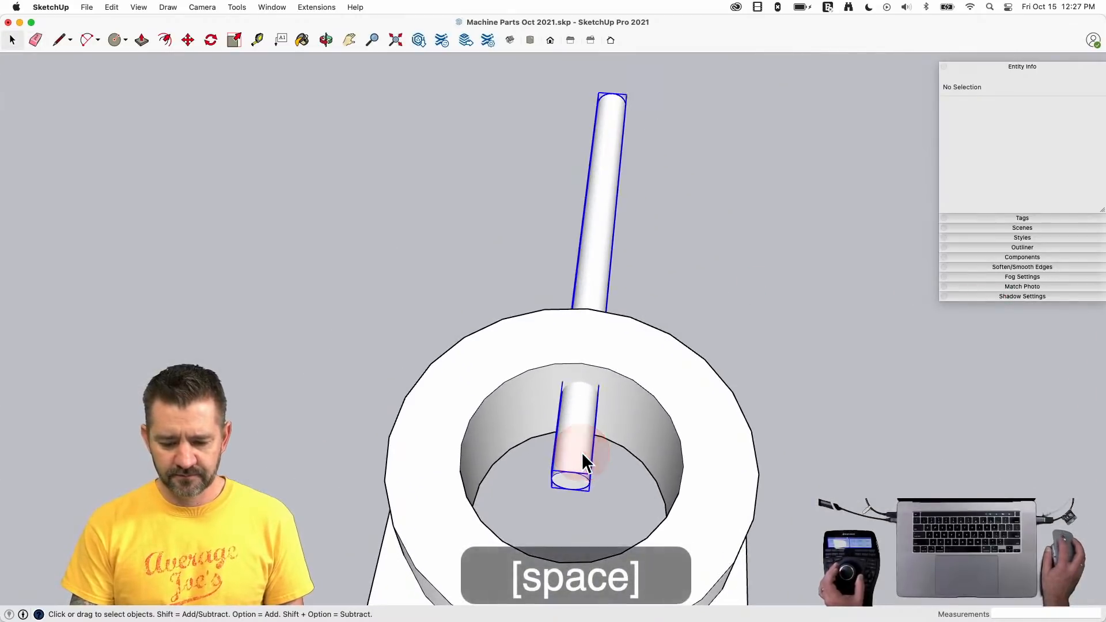
key(q)
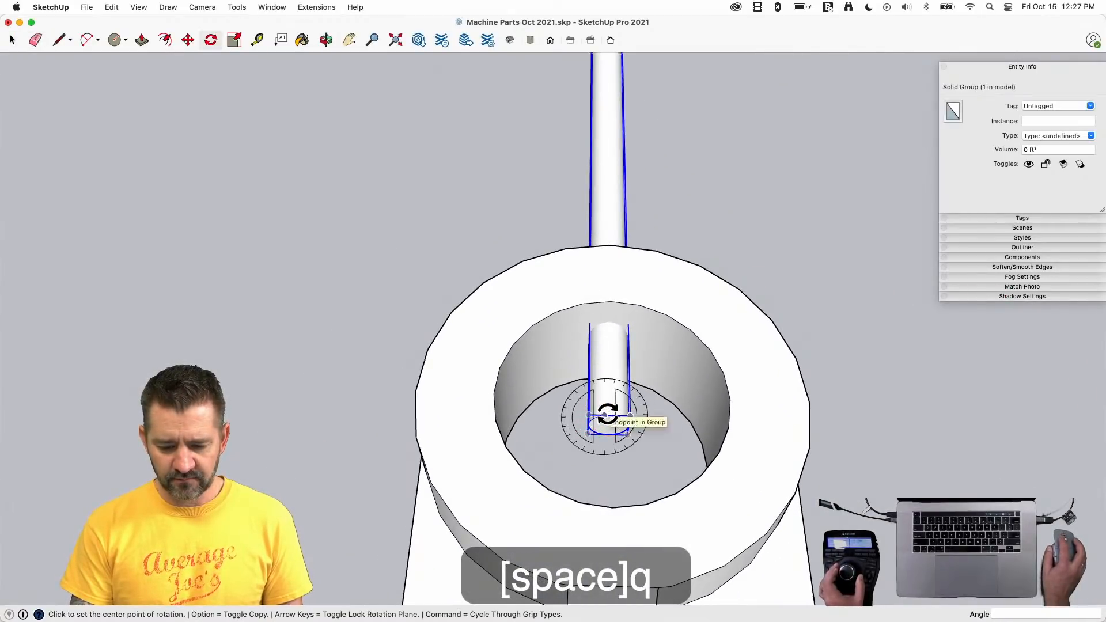
scroll(608, 414, up, 3)
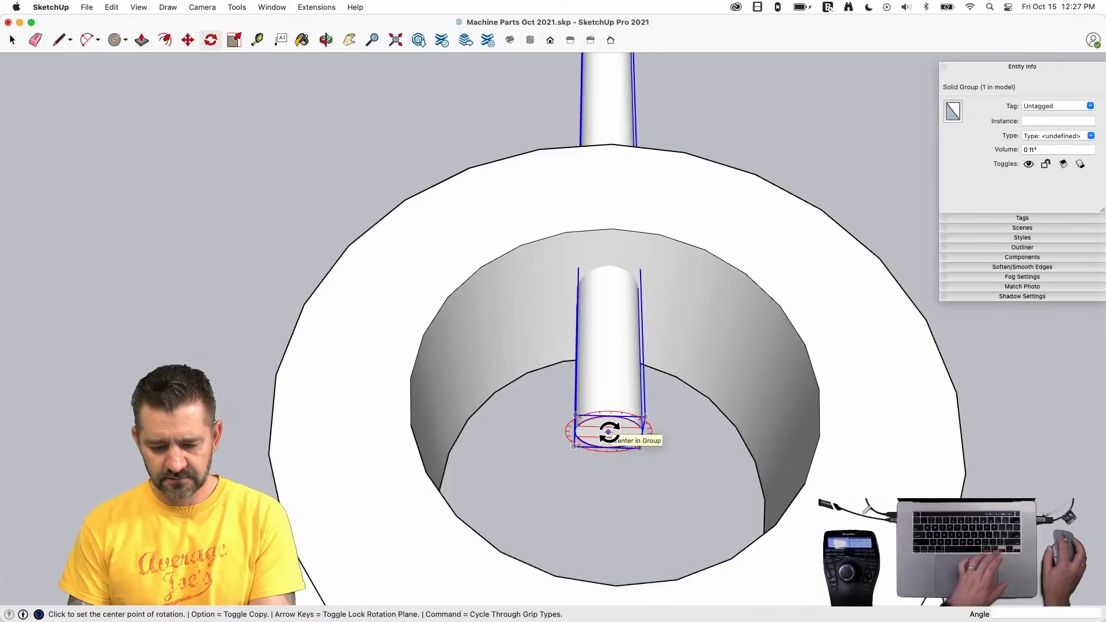
key(Up)
click(608, 432)
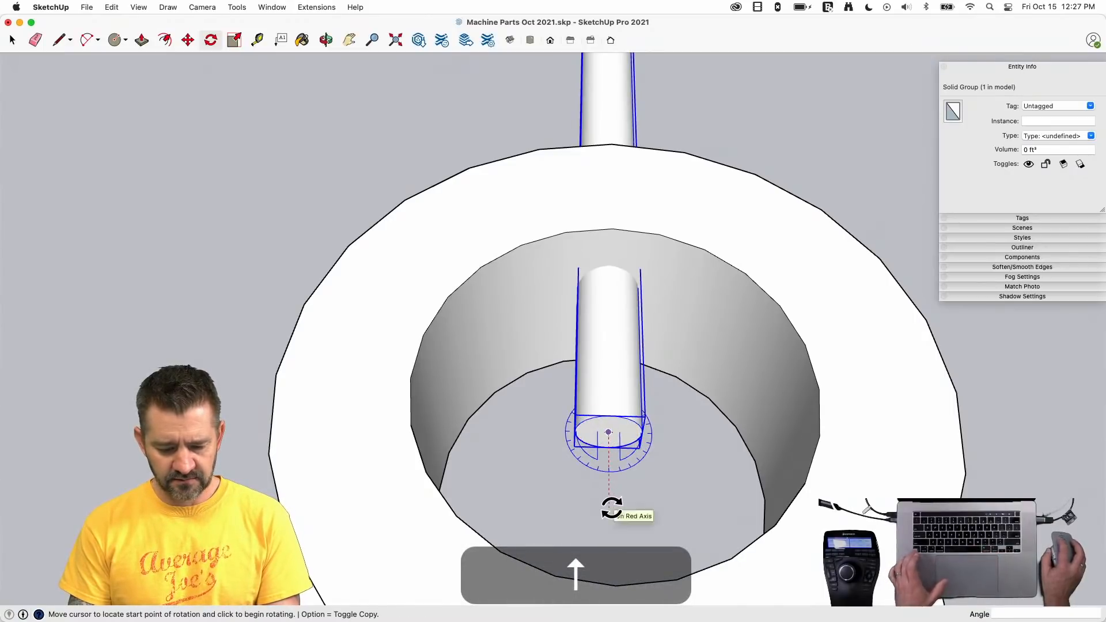
click(610, 507)
text(45)
key(Return)
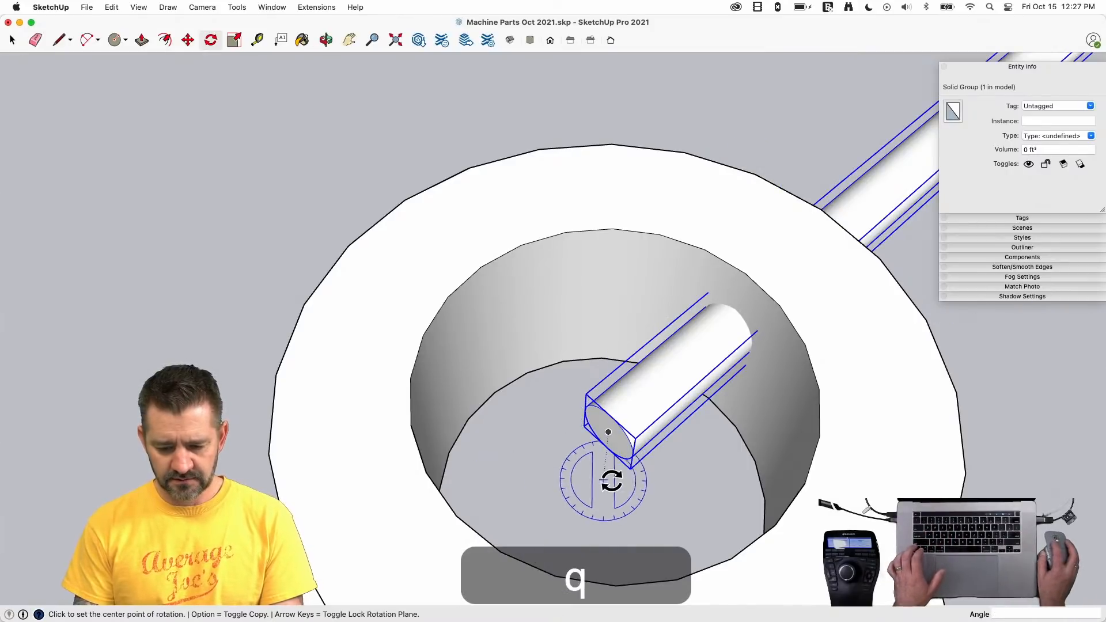
- Make a copy of the rod rotated 90° about the same end centre, passing through the ring's other side
click(608, 434)
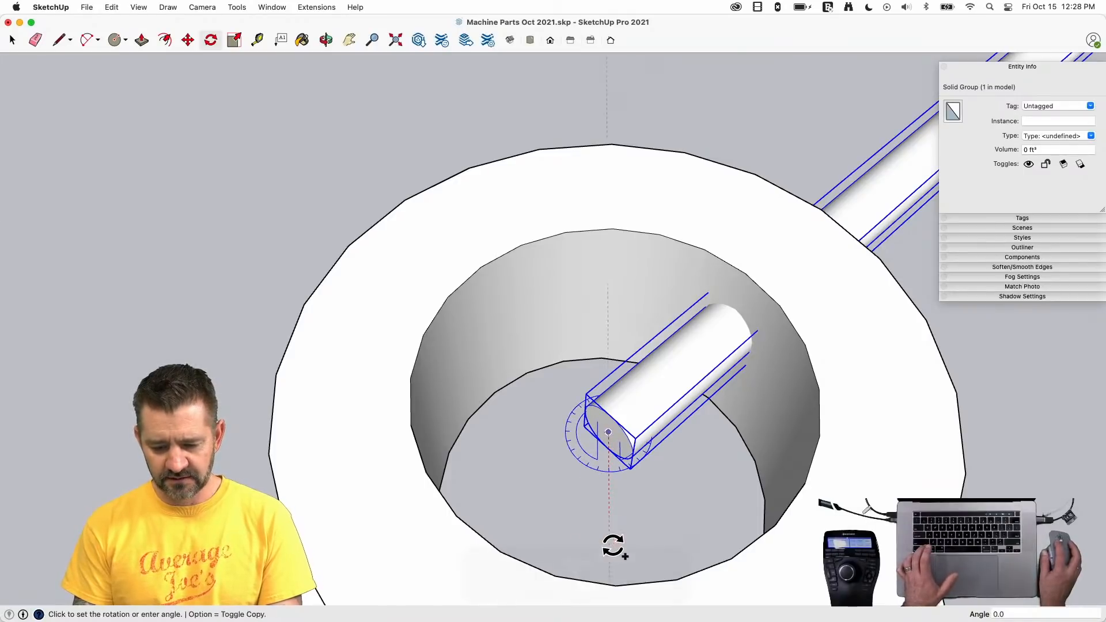
key(alt)
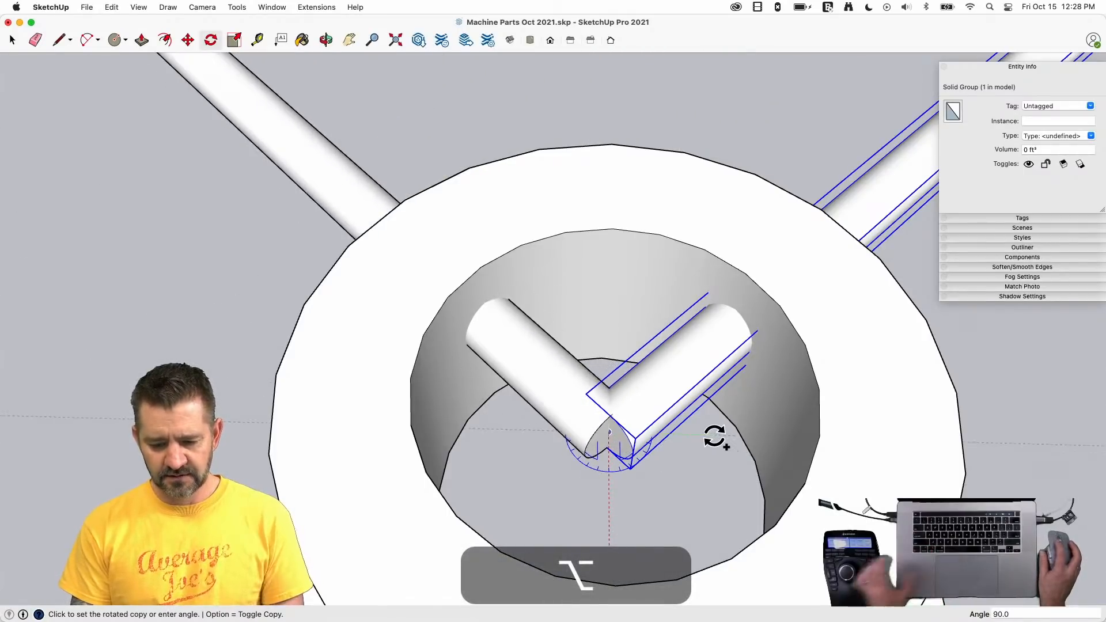
click(725, 446)
key(space)
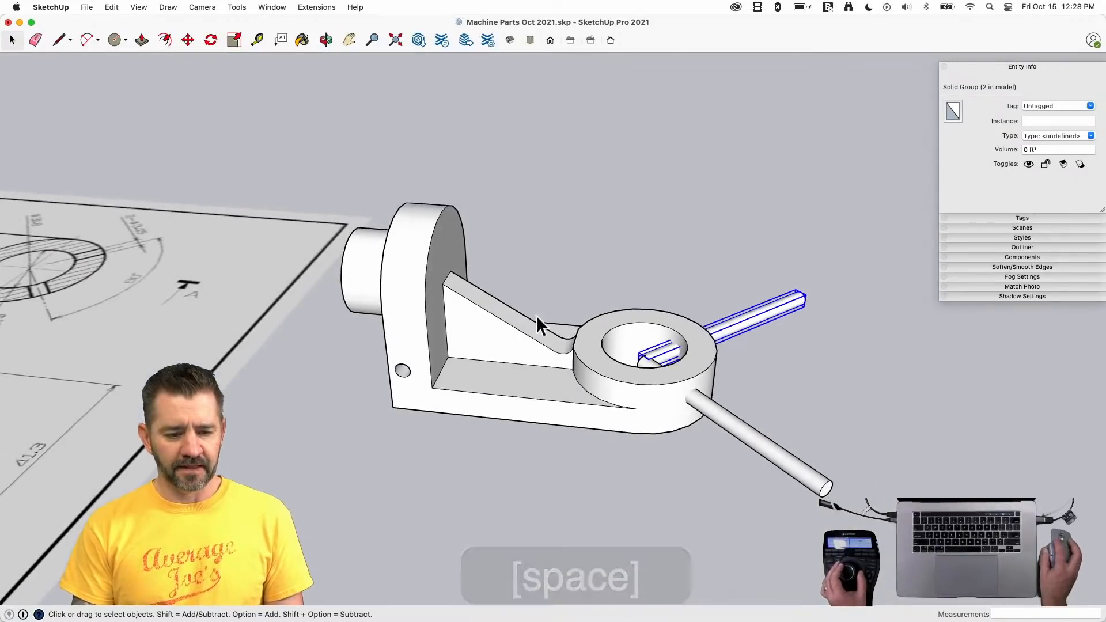
- Display the Solid Tools palette
click(136, 7)
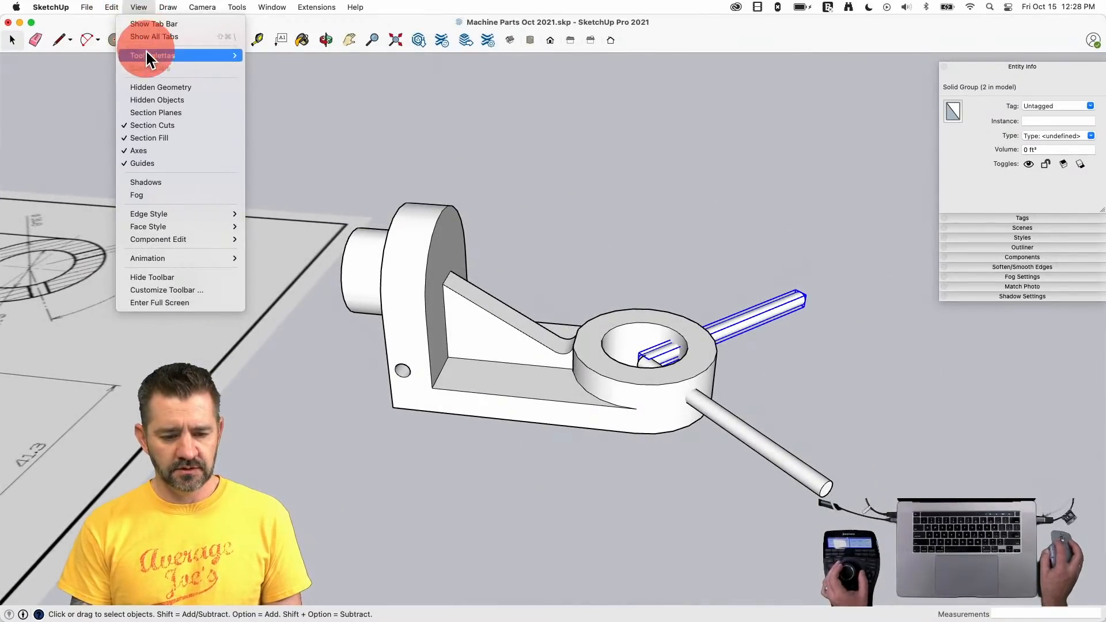
mouse_move(164, 57)
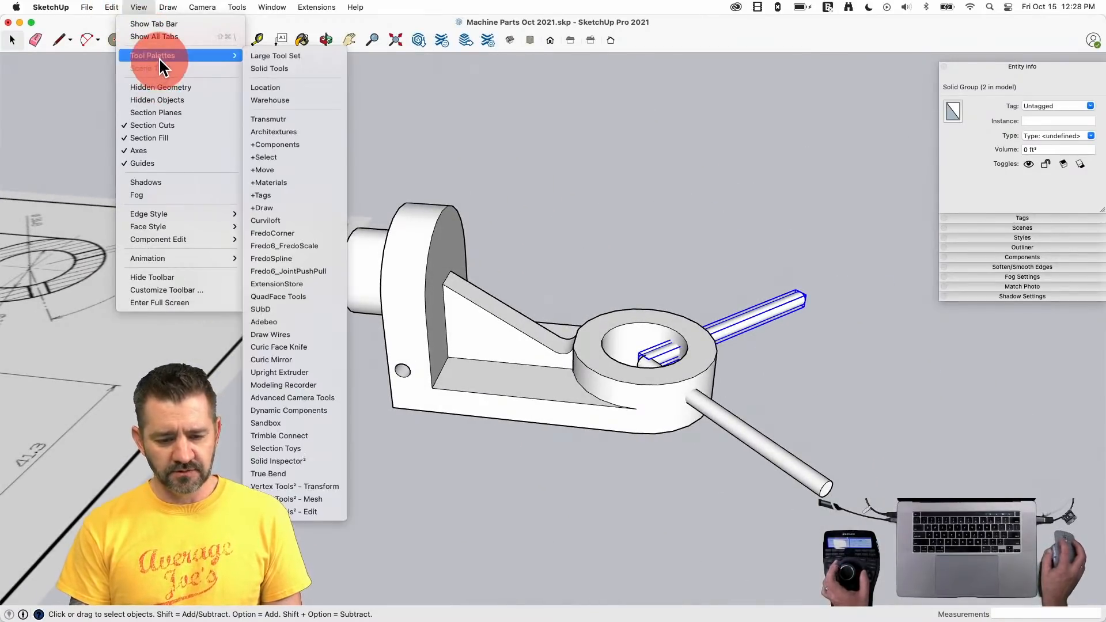
click(282, 68)
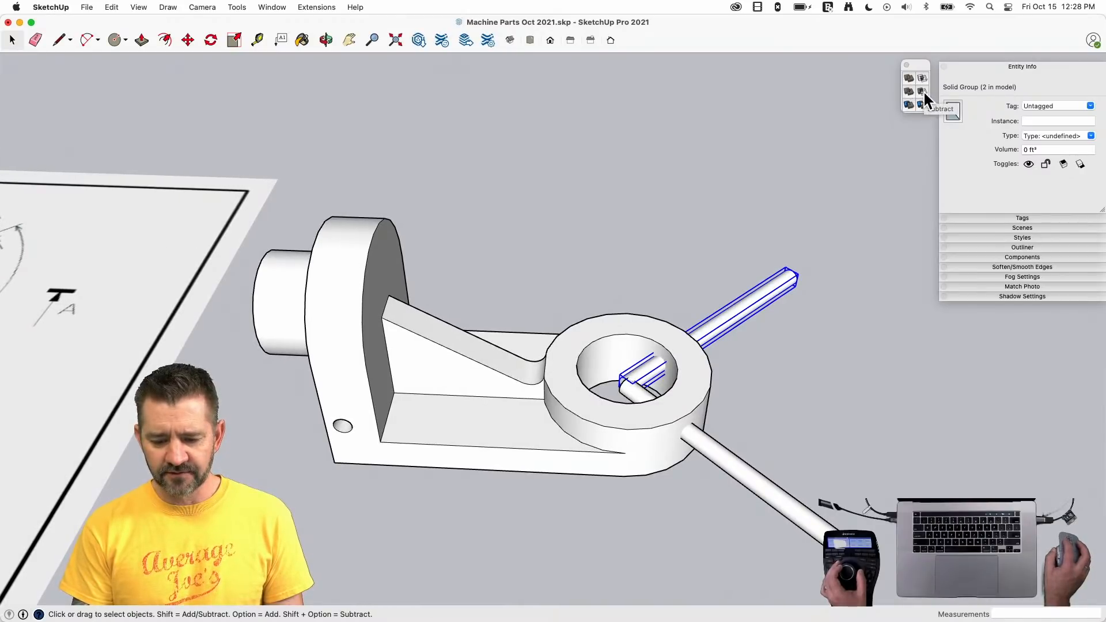
- Inspect the part group with Solid Inspector² and fix all stray edges and internal faces
click(567, 369)
key(space)
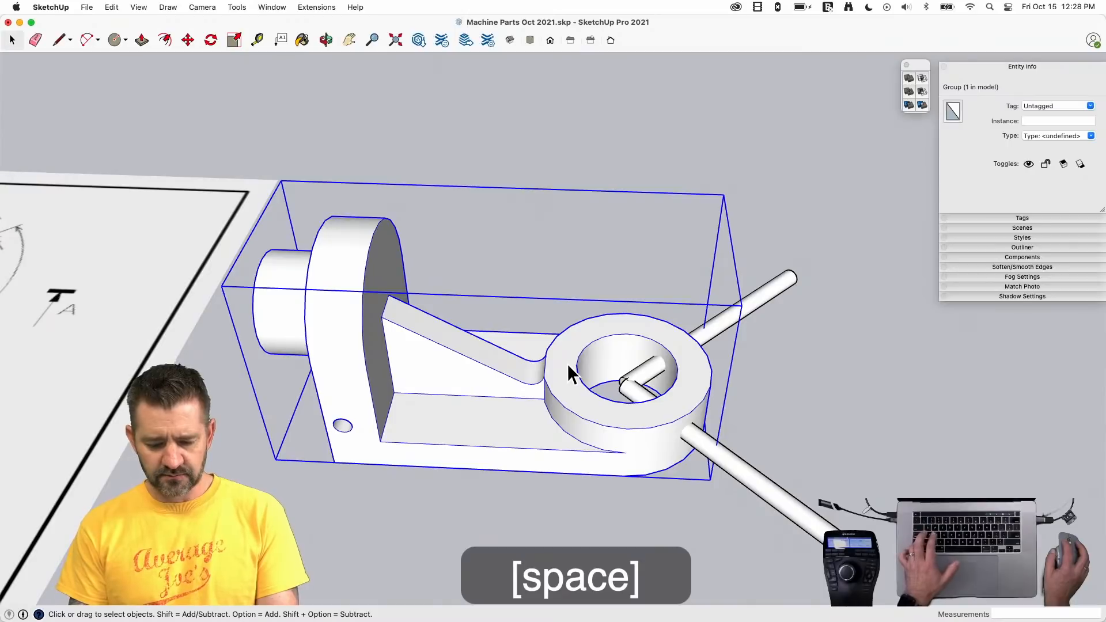
key(shift+s)
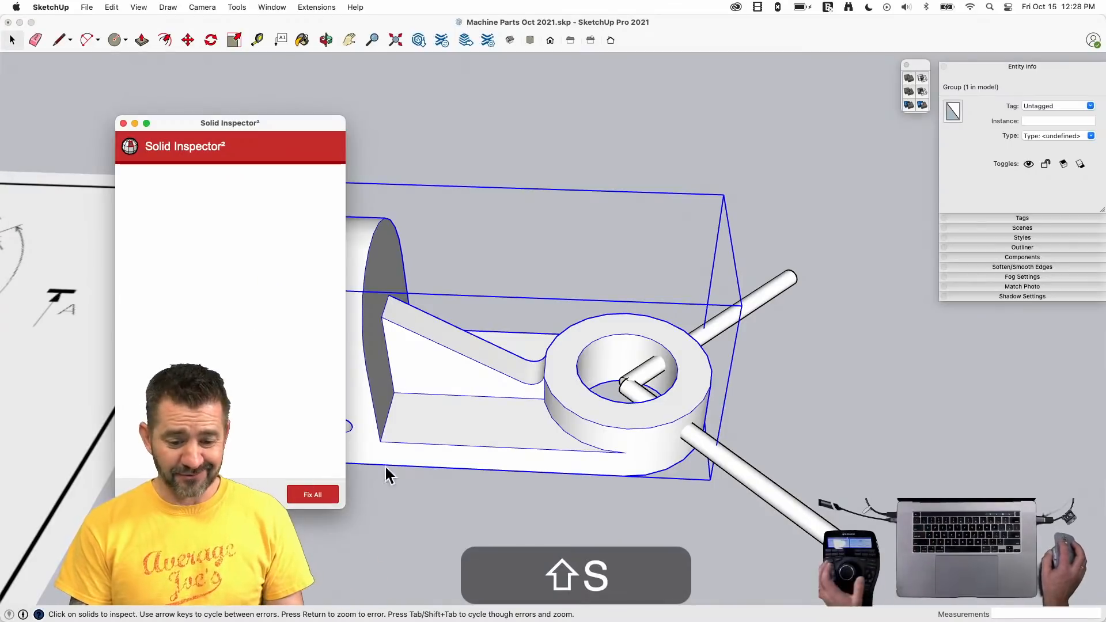
click(464, 374)
click(446, 349)
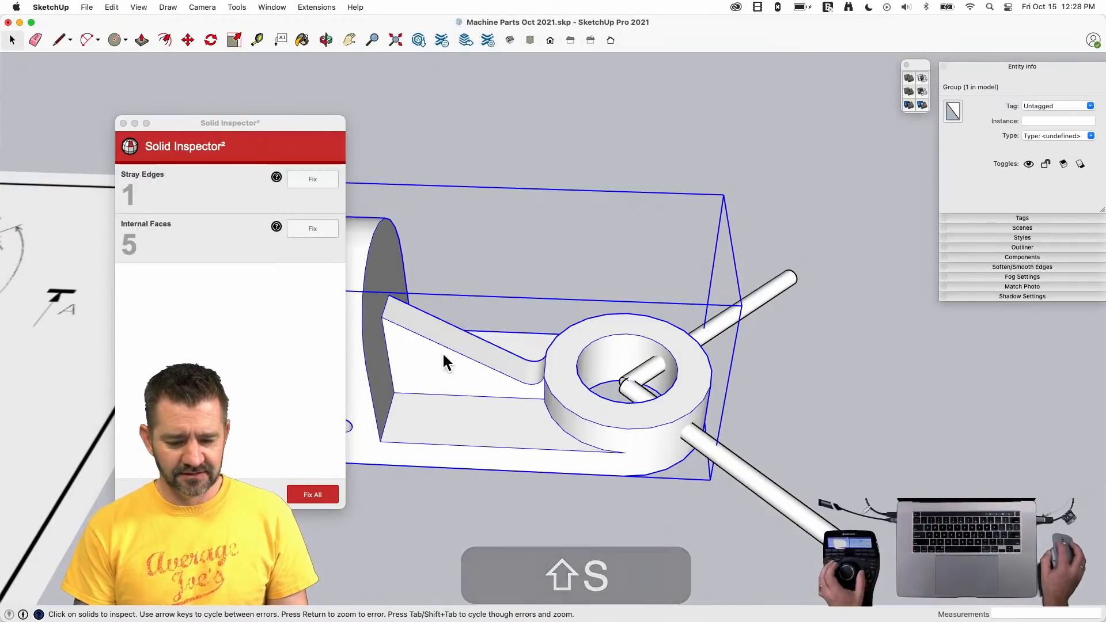
click(304, 492)
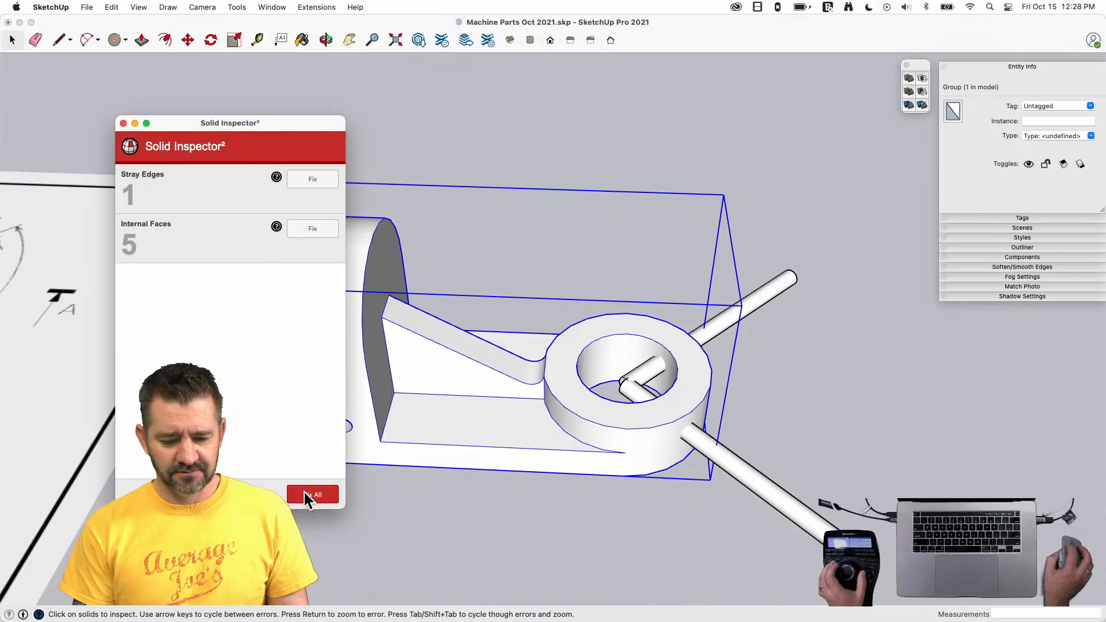
click(123, 124)
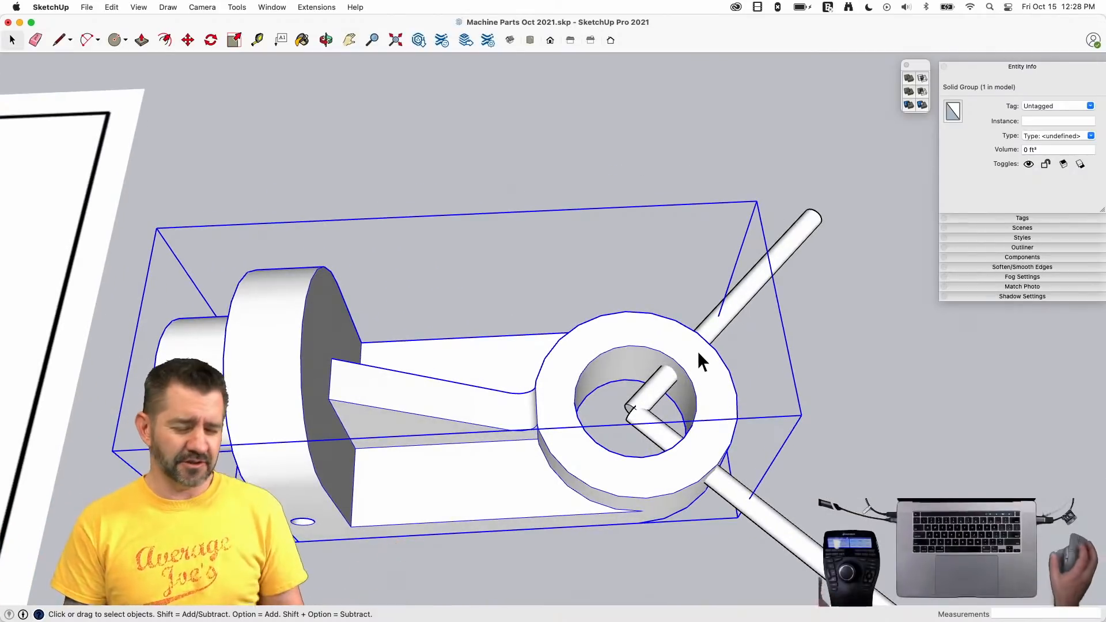
- Subtract both rods from the part group to cut the two holes through the ring's wall
click(827, 319)
click(638, 374)
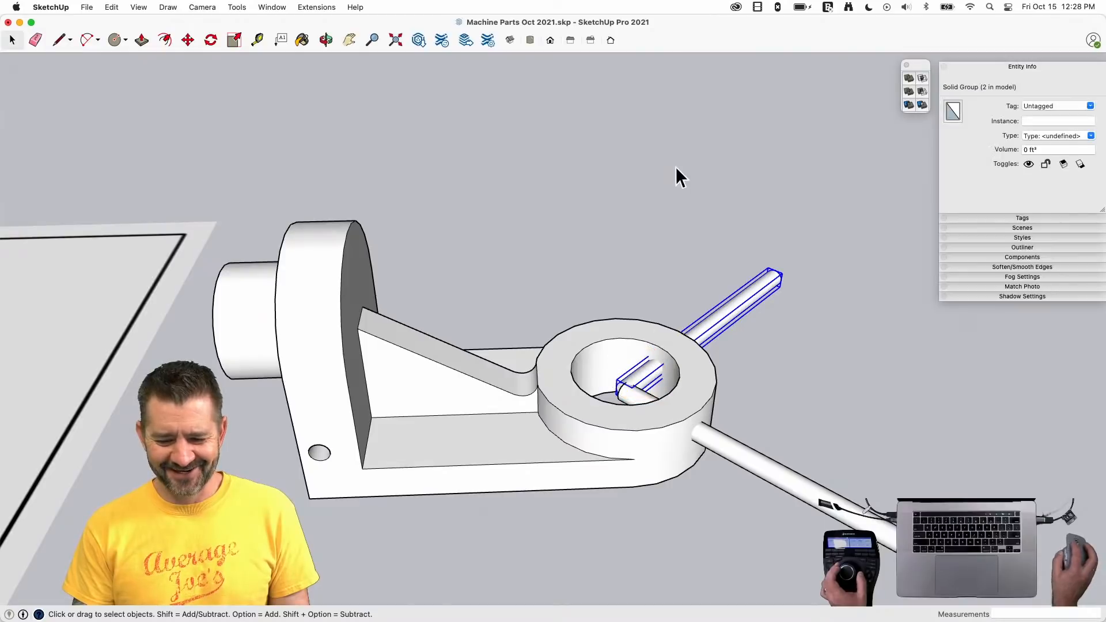
click(578, 420)
key(space)
click(742, 468)
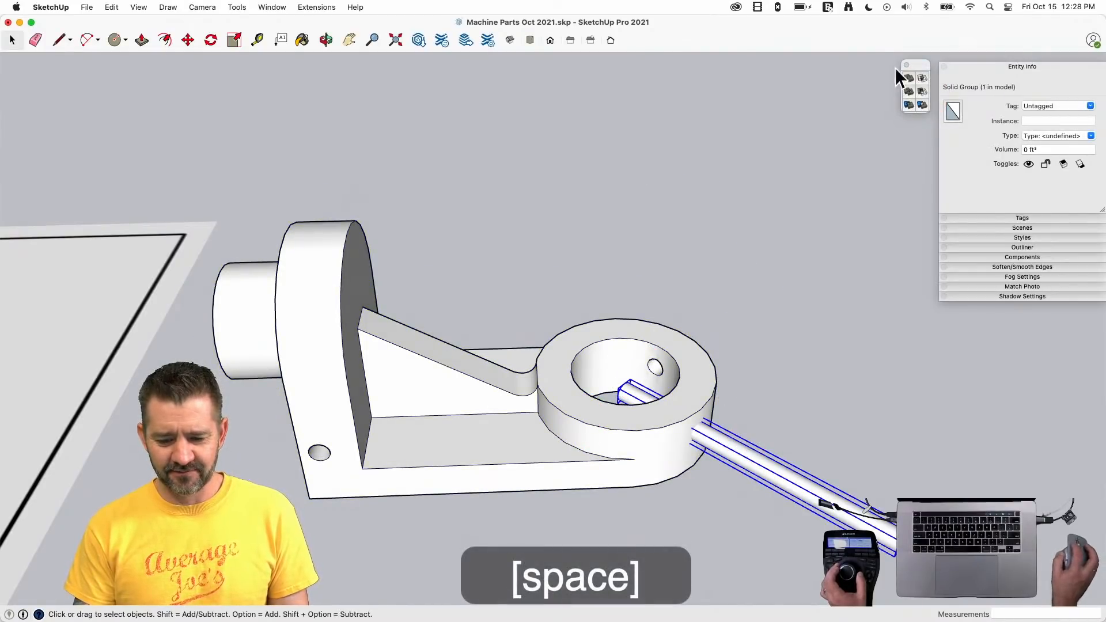
click(922, 92)
click(530, 467)
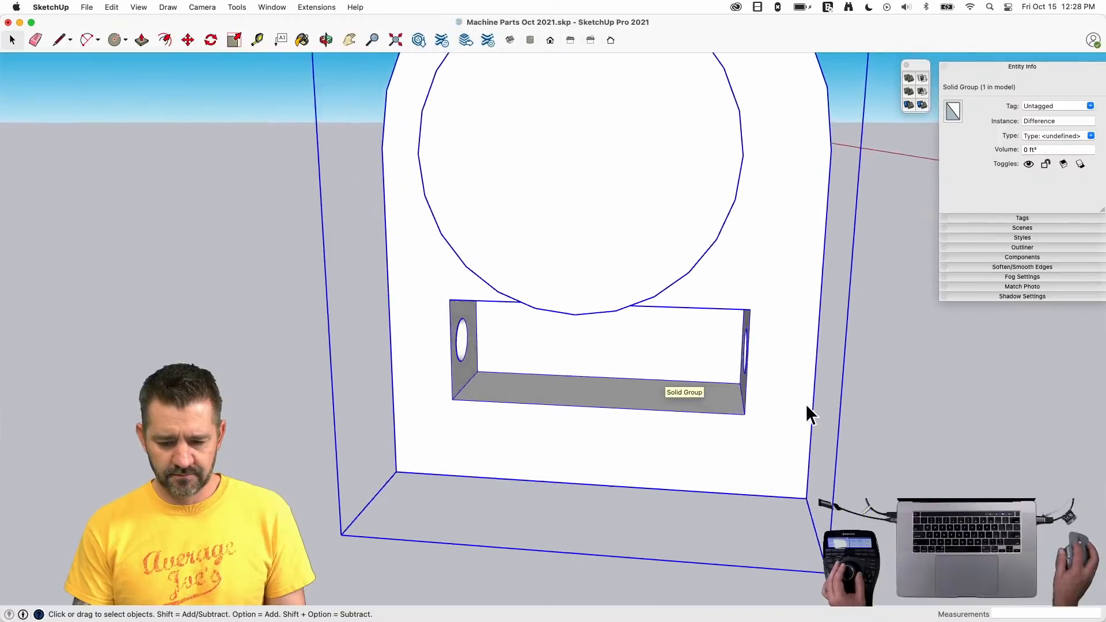
- Inside the part group, mark 0.8 mm along both edges from a corner of the rectangular slot's inner face
key(space)
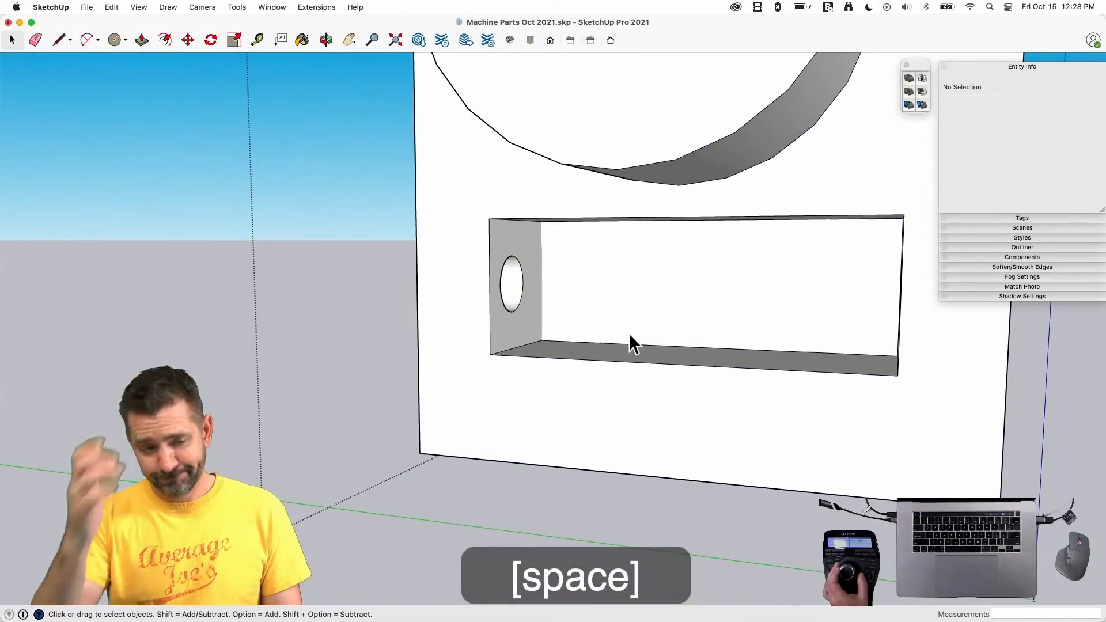
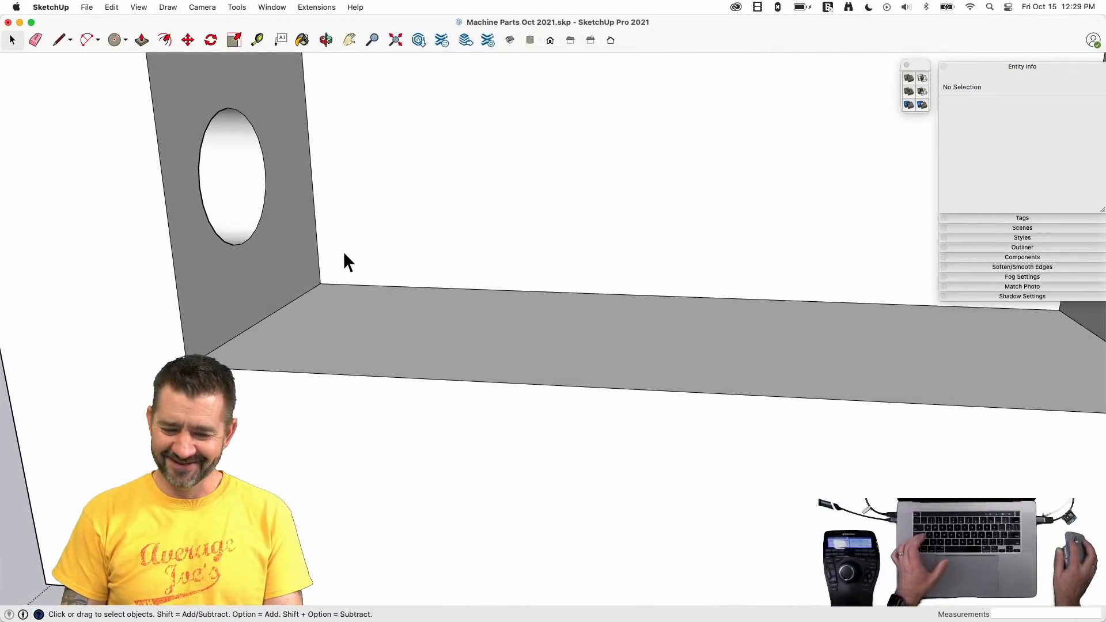
key(l)
key(space)
click(375, 256)
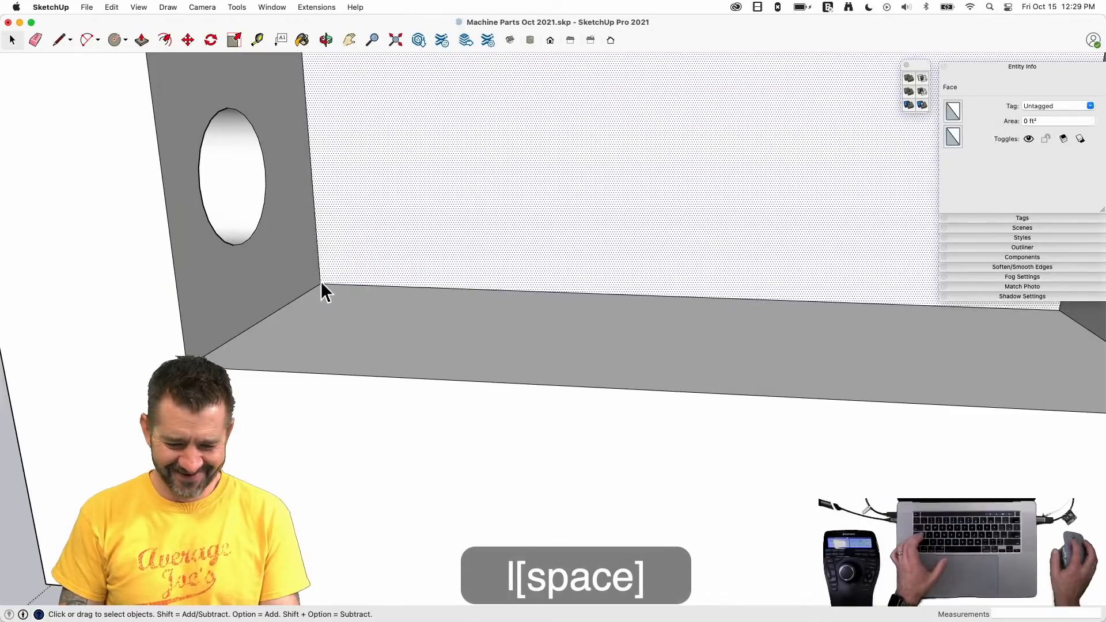
key(l)
click(320, 284)
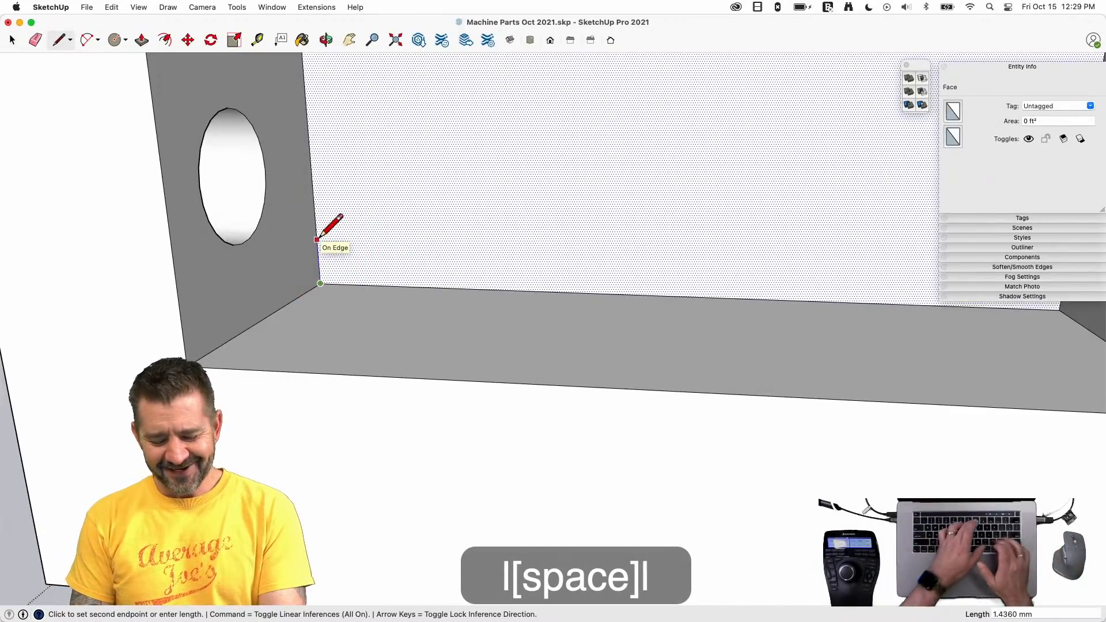
text(.8)
key(Return)
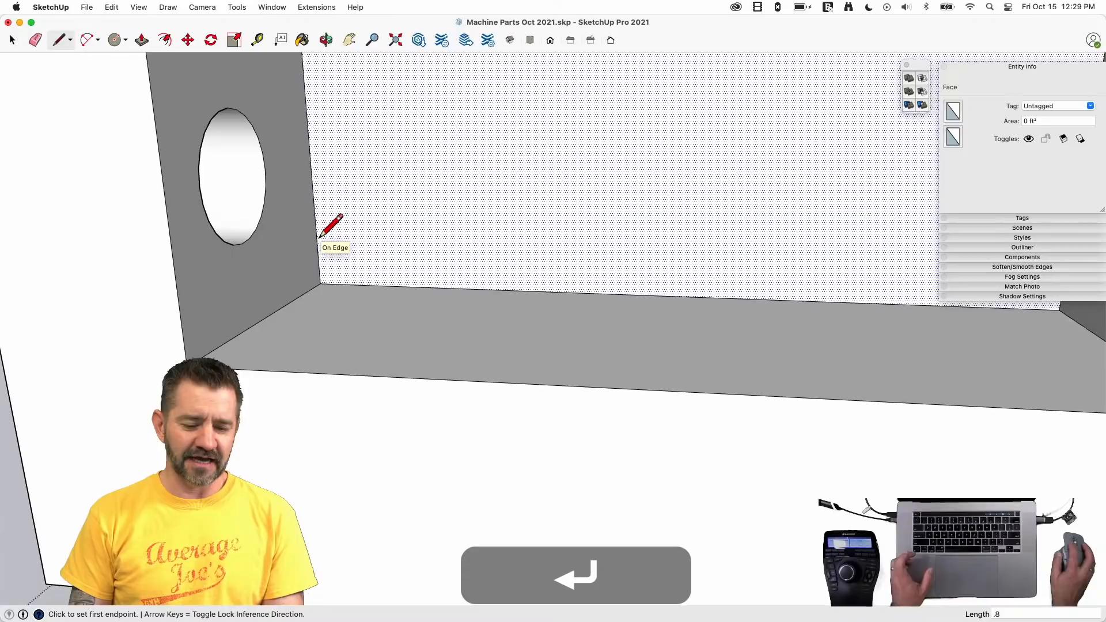
click(320, 284)
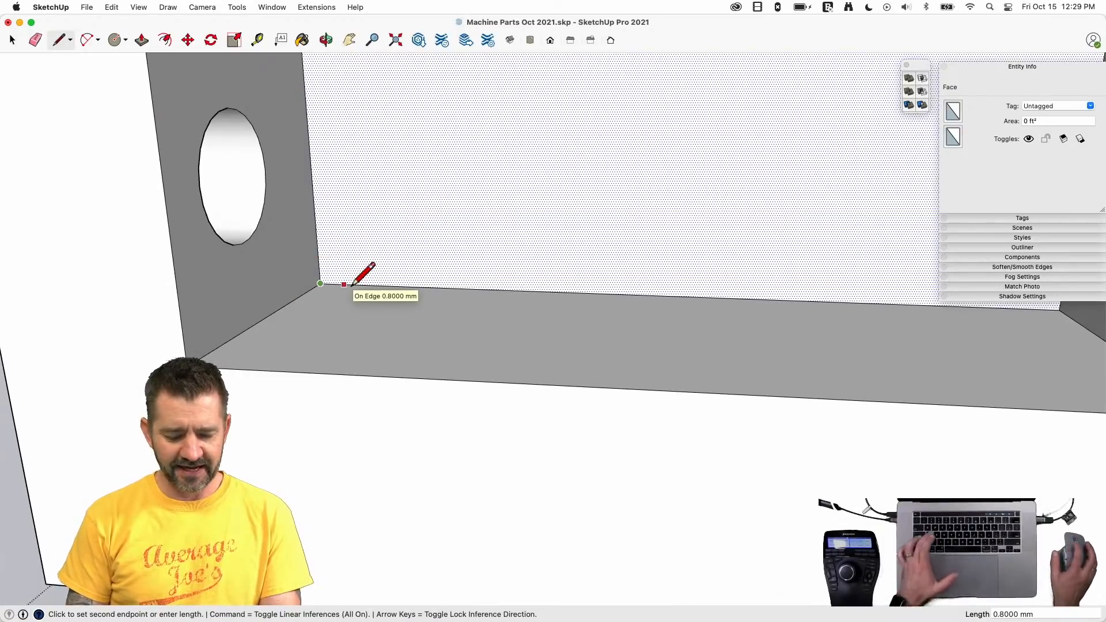
click(350, 286)
key(a)
click(344, 285)
click(318, 259)
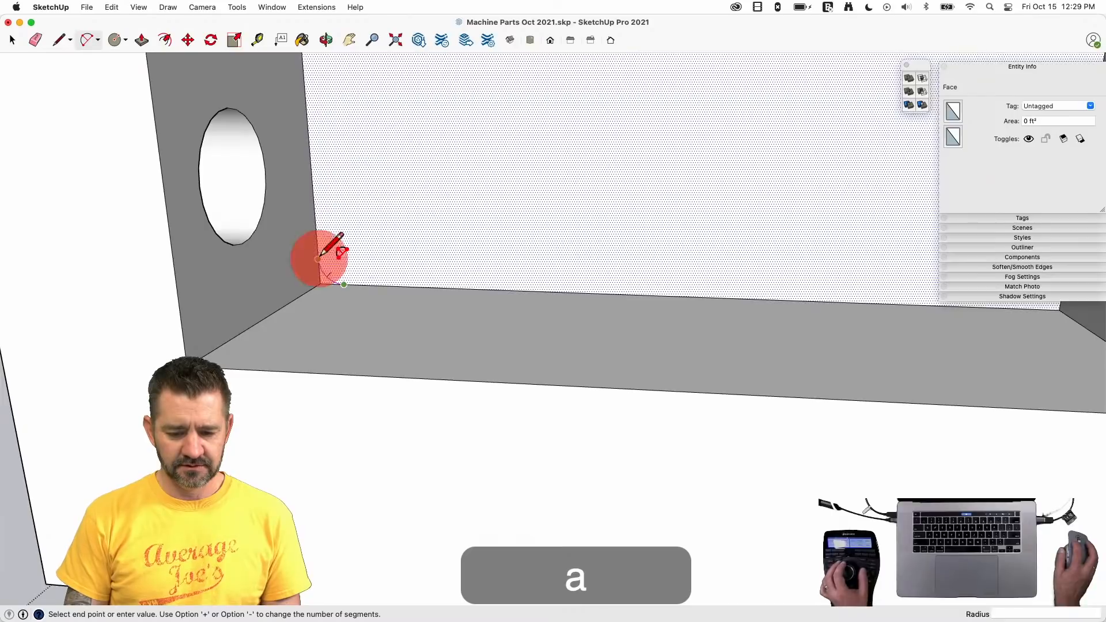
click(546, 244)
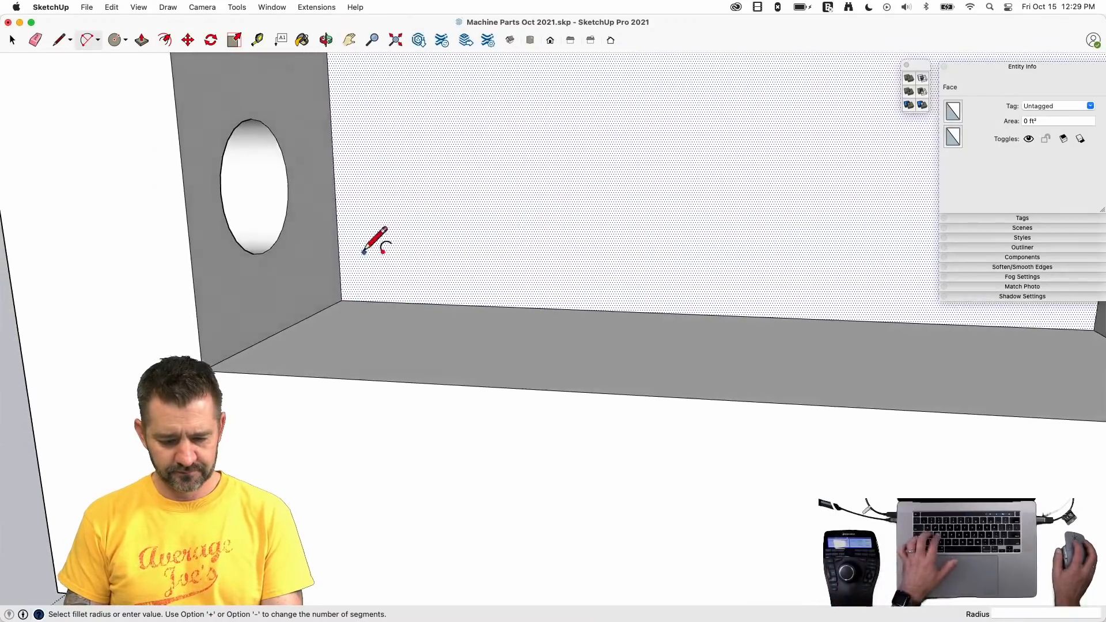
- Set the arc to 6 sides and draw a tangent arc across the slot's inner corner between the two 0.8 mm marks
key(s)
key(a)
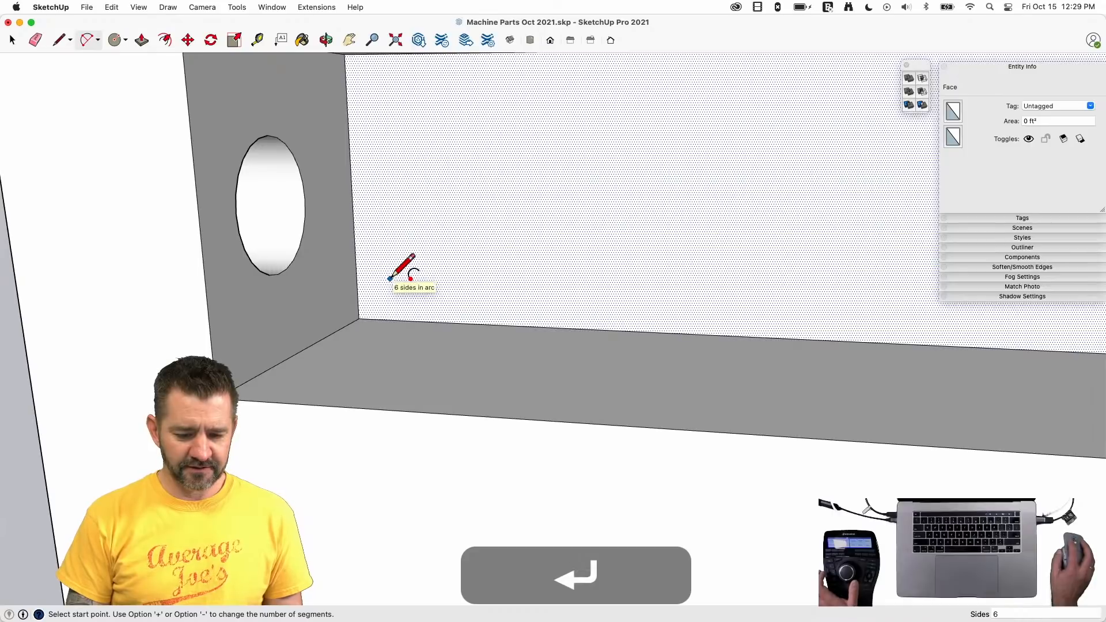
click(357, 294)
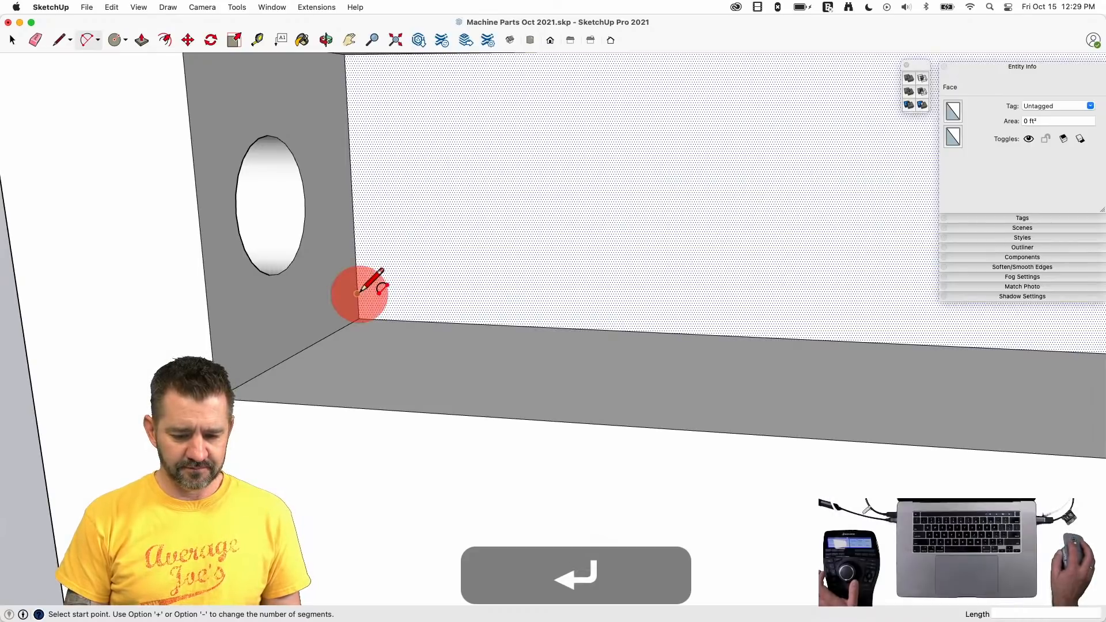
click(387, 319)
scroll(372, 318, up, 4)
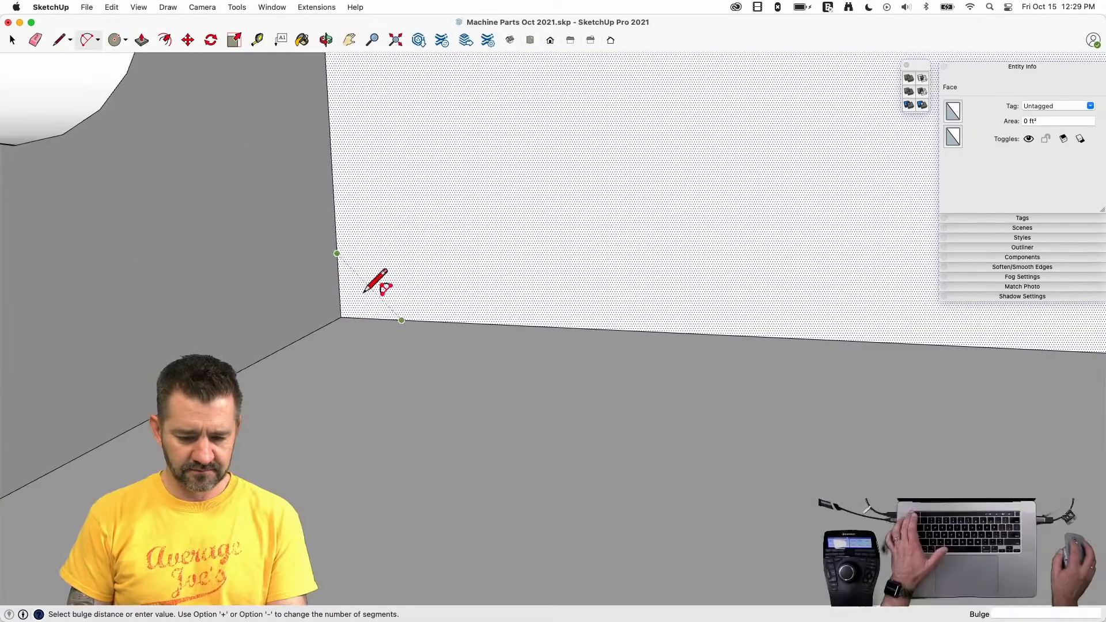
key(Escape)
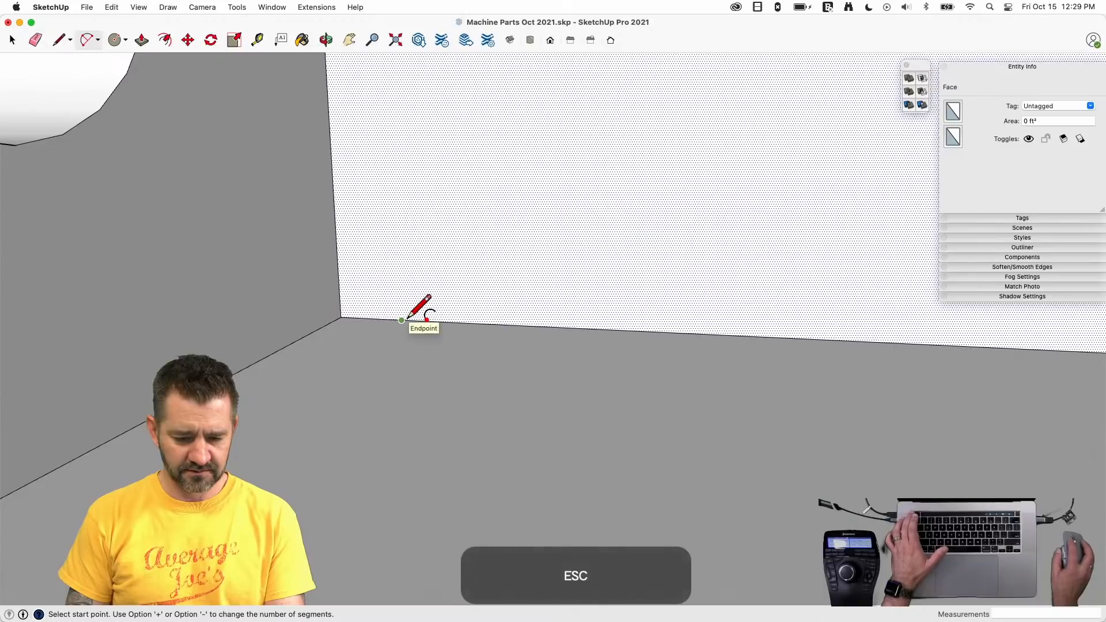
click(401, 320)
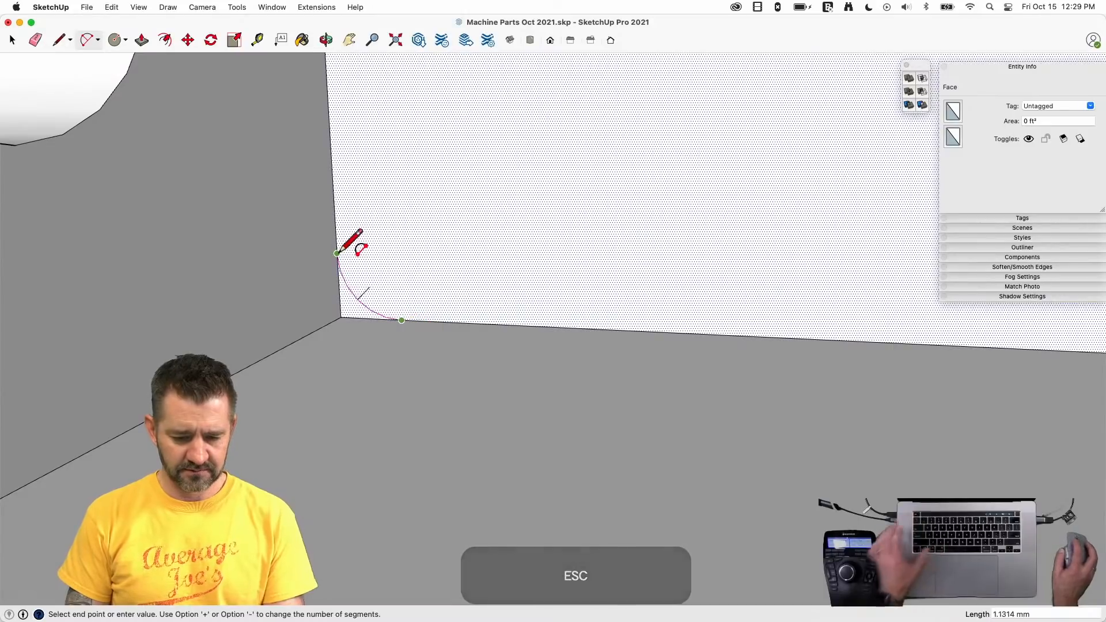
click(337, 254)
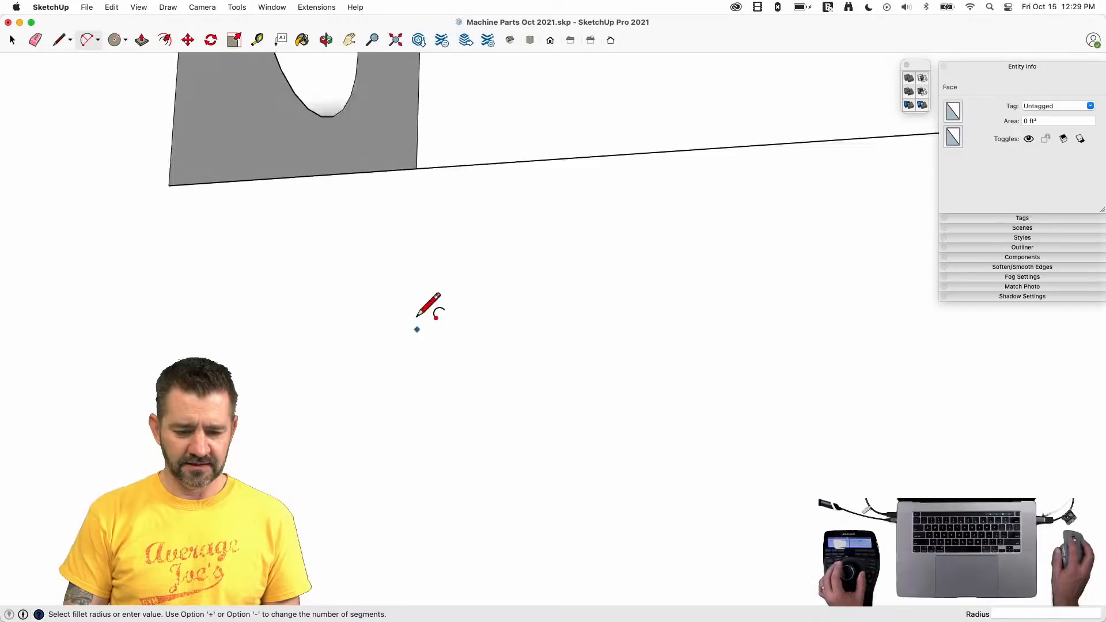
- Repeat the same tangent fillet arc at the other three corners of the slot's inner face
click(367, 199)
click(366, 200)
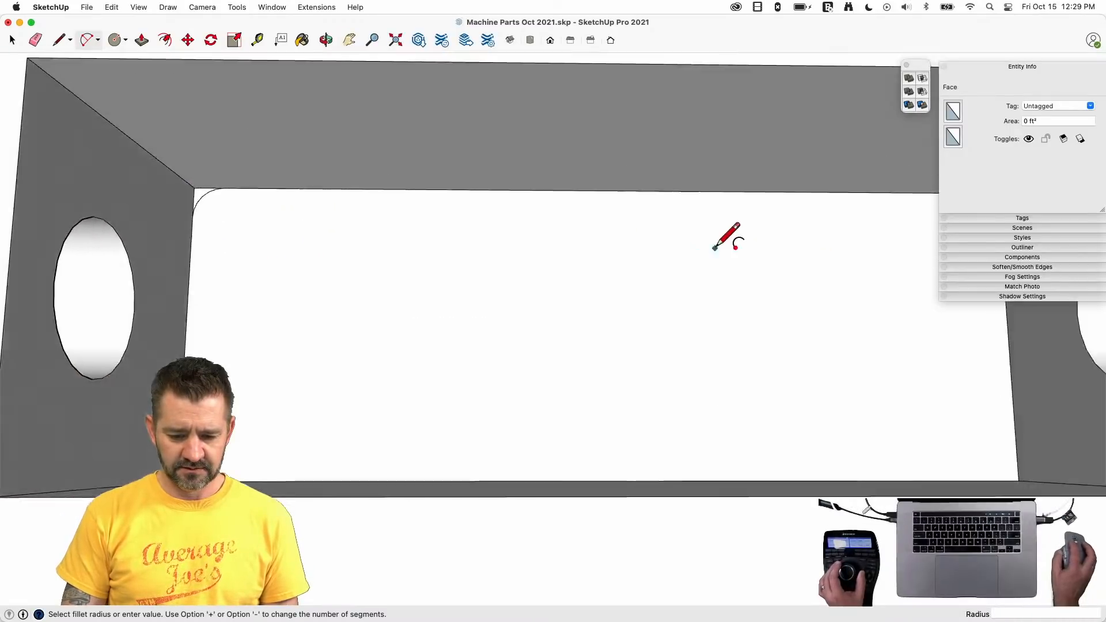
double_click(570, 308)
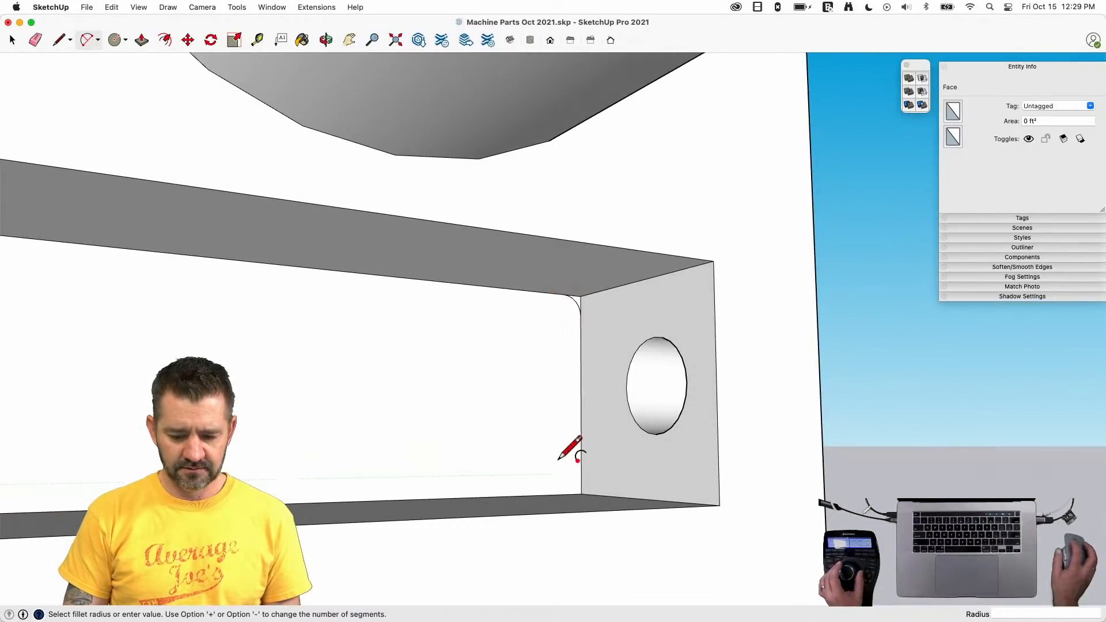
key(Escape)
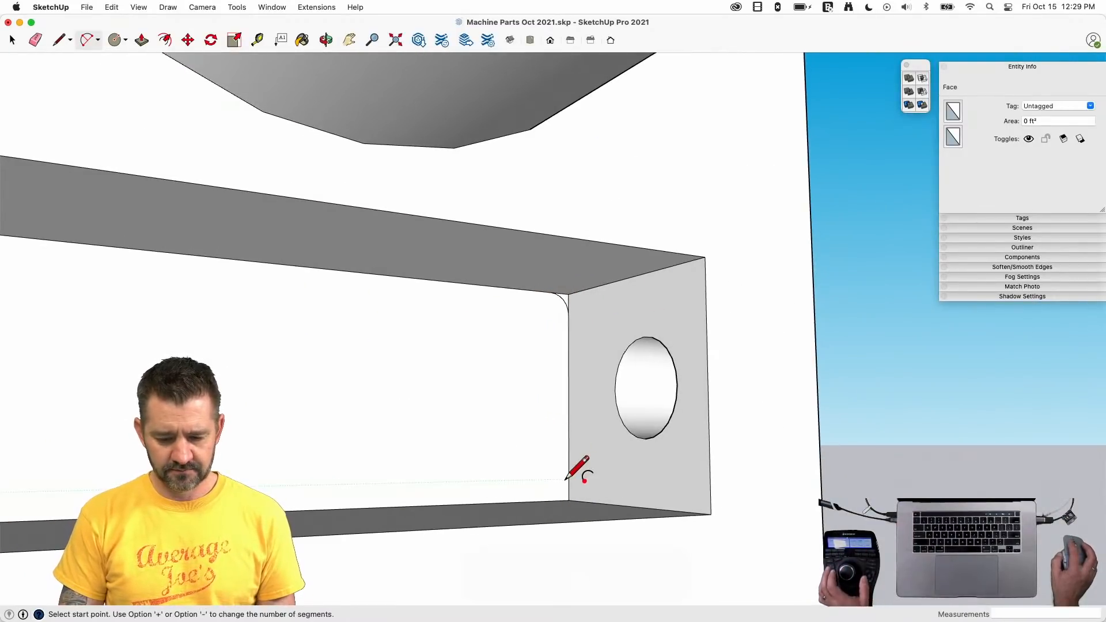
double_click(564, 500)
- Push/Pull the four small corner pieces 8 mm out to the slot's opening to round its corners
key(p)
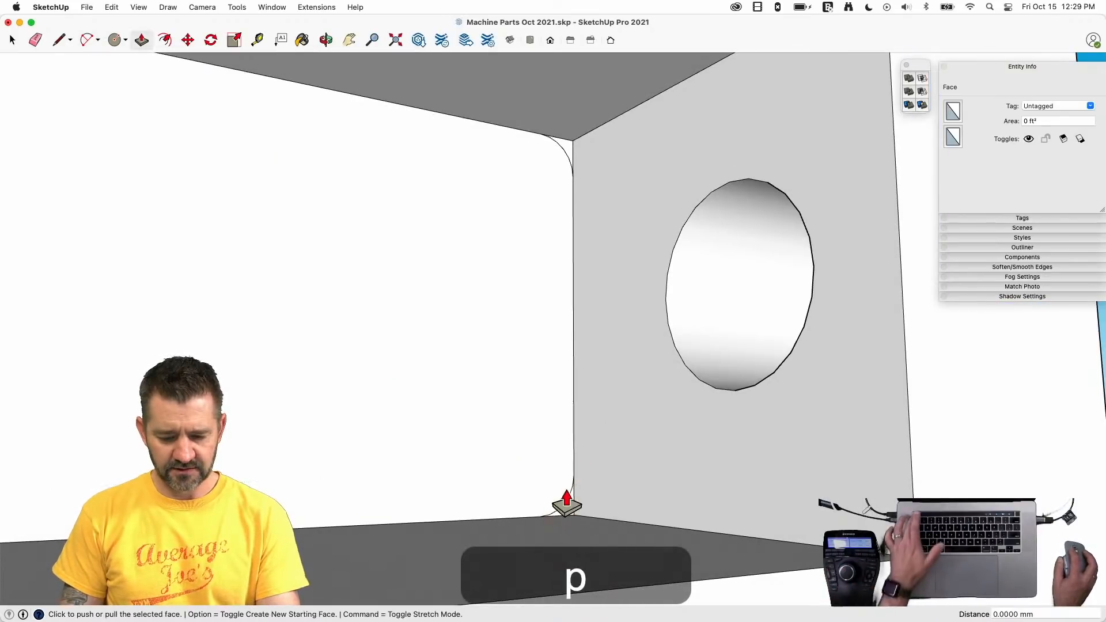
key(Escape)
key(Escape)
drag(622, 507, 889, 573)
click(896, 579)
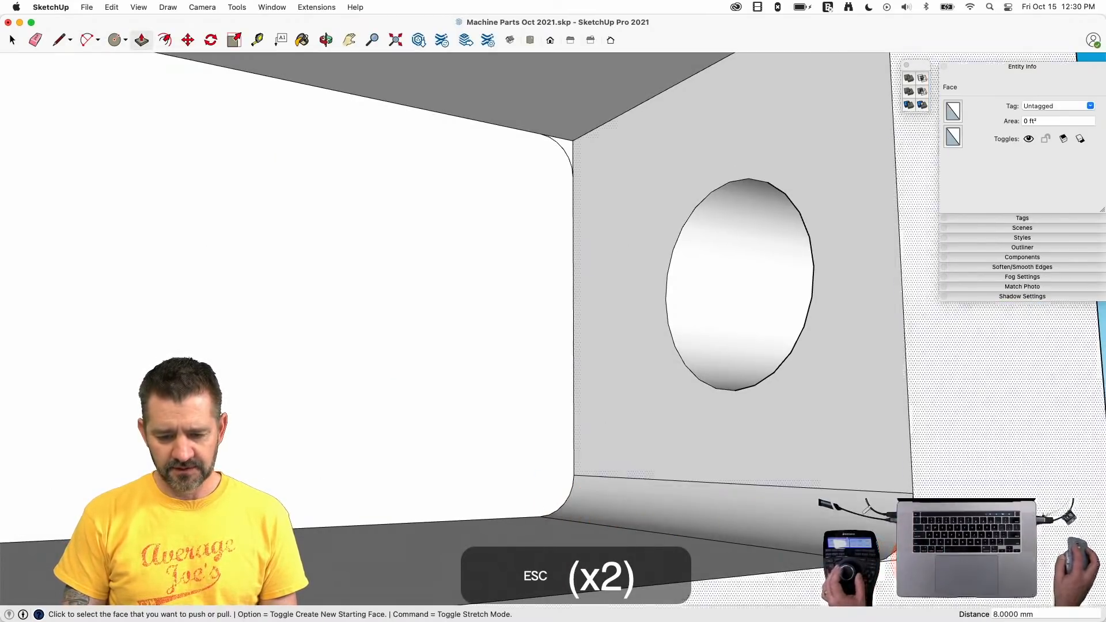
double_click(570, 147)
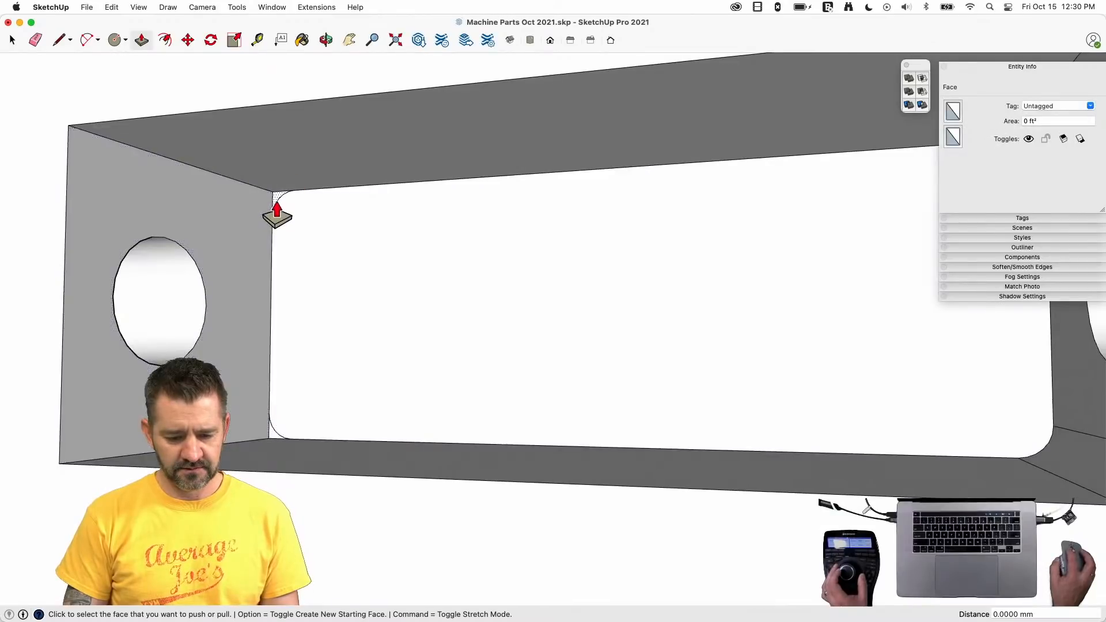
double_click(277, 199)
double_click(273, 442)
- Erase the leftover square corner edges at all four corners of the slot's opening
key(e)
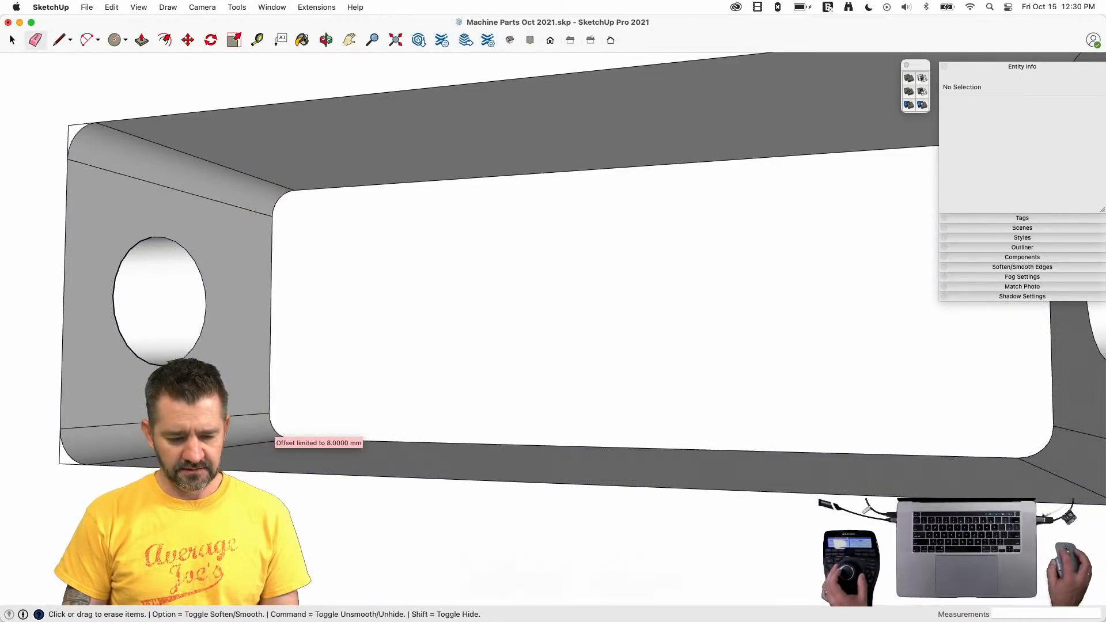
click(62, 473)
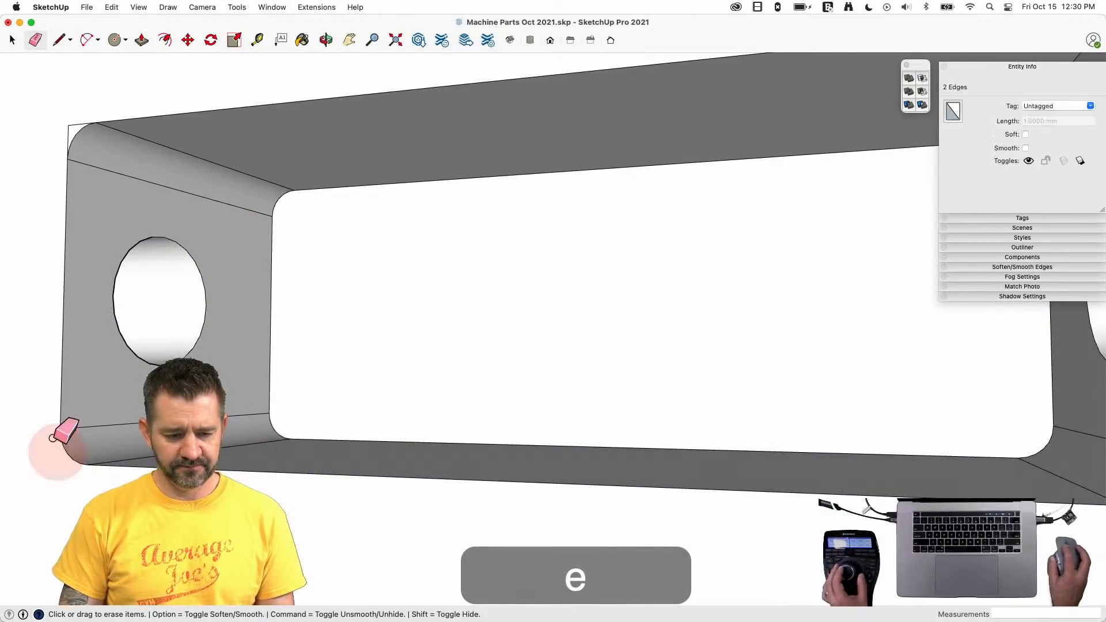
click(66, 123)
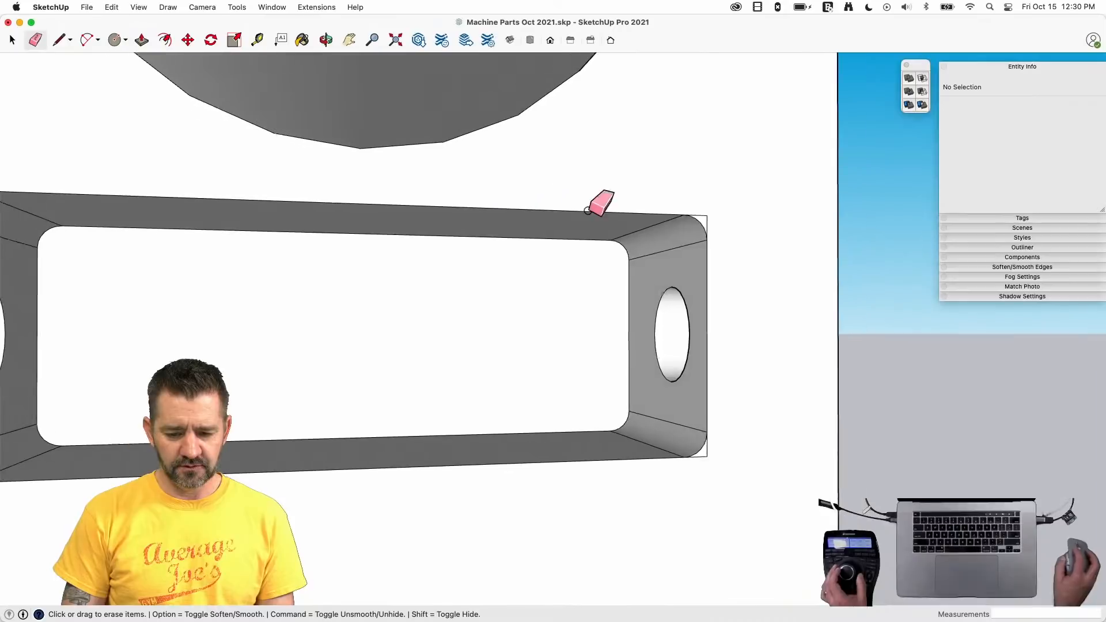
click(676, 218)
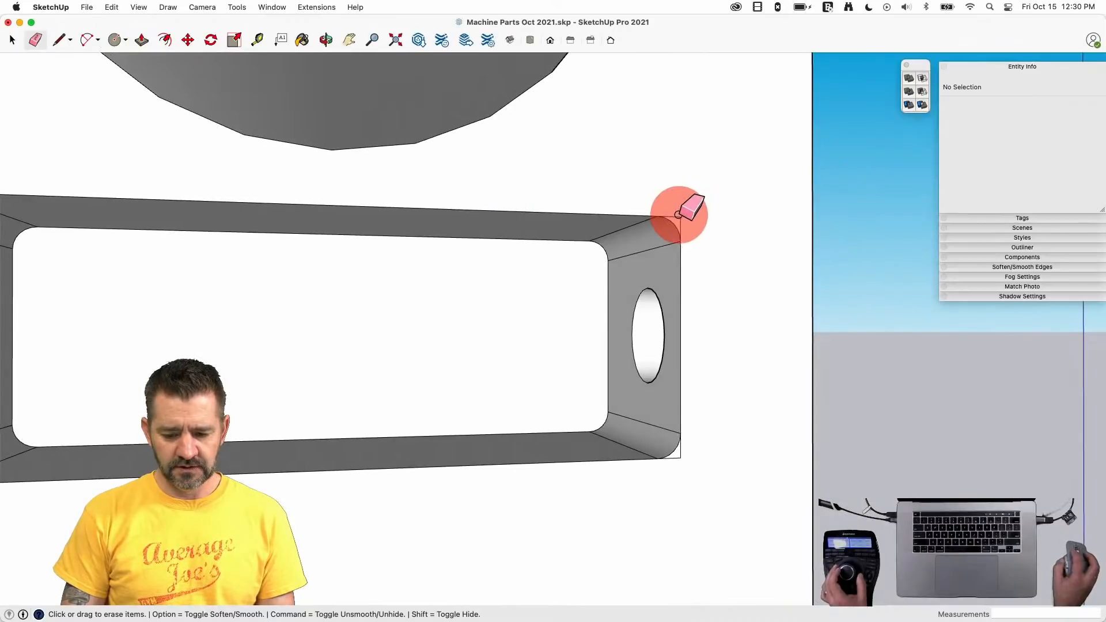
click(685, 458)
- Select all the part's geometry, enable Soften coplanar with Smooth Normals on, and close the group
key(space)
click(691, 467)
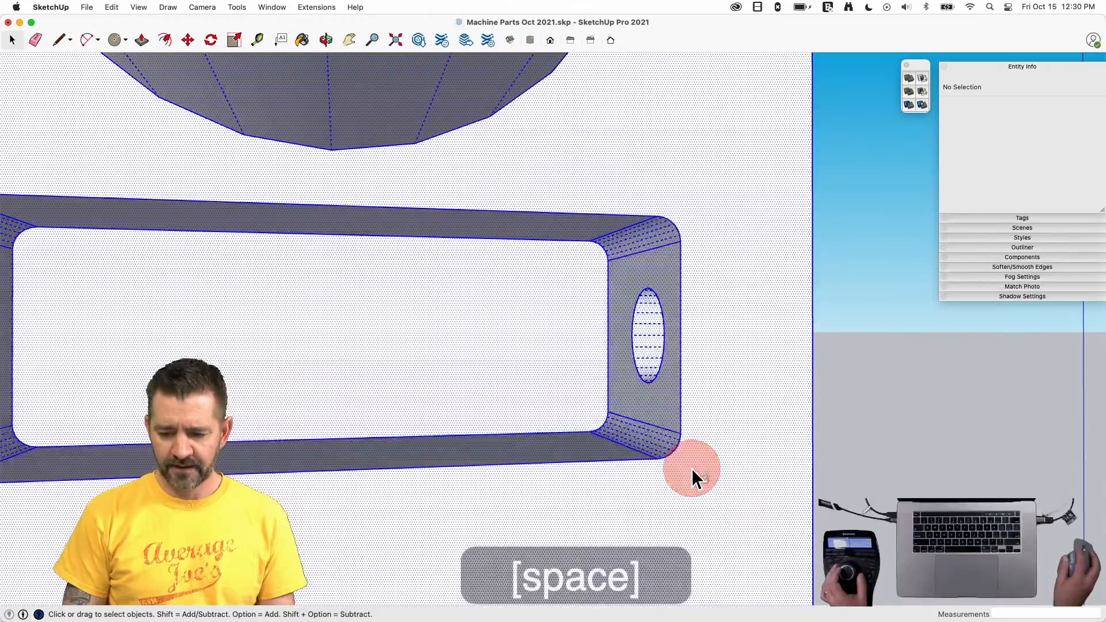
click(1022, 268)
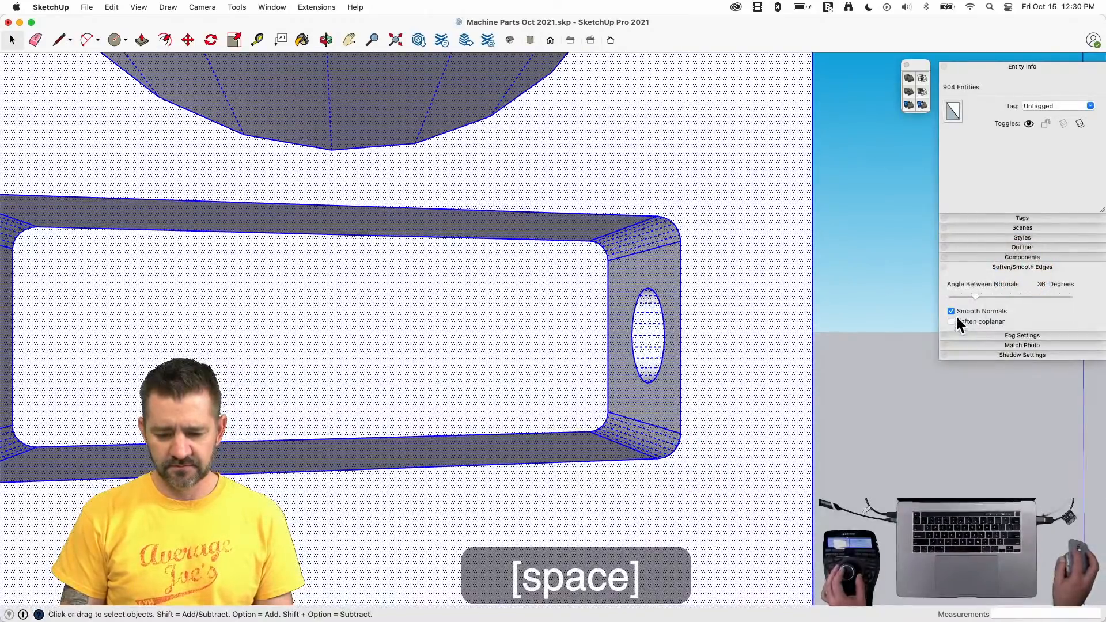
click(884, 303)
click(850, 287)
key(space)
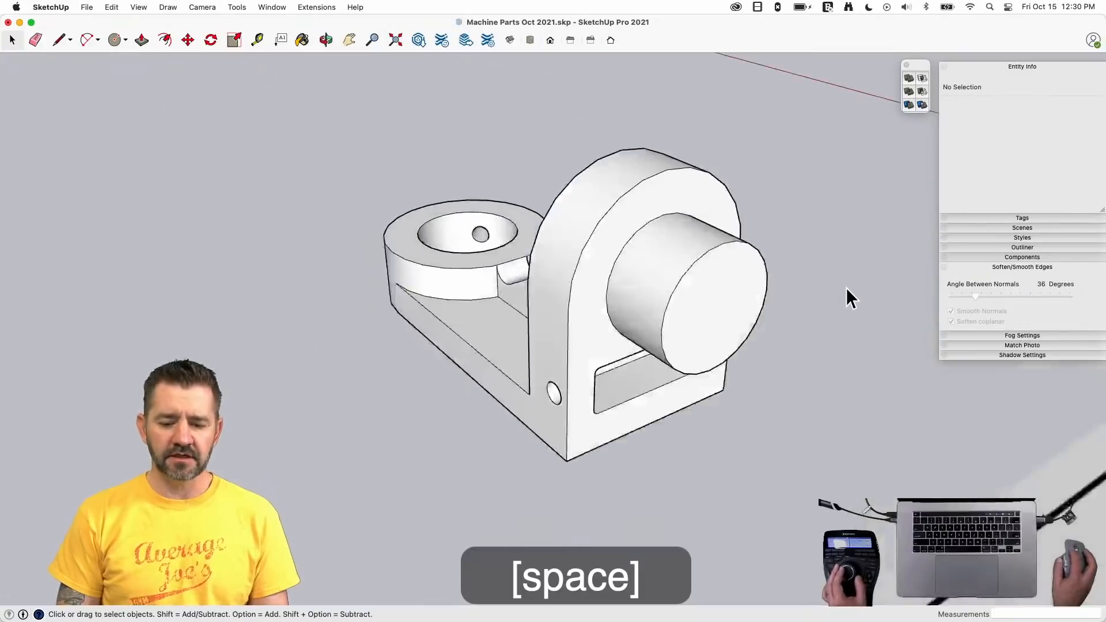
- Delete the imported engineering drawing image from the model
click(786, 310)
click(712, 300)
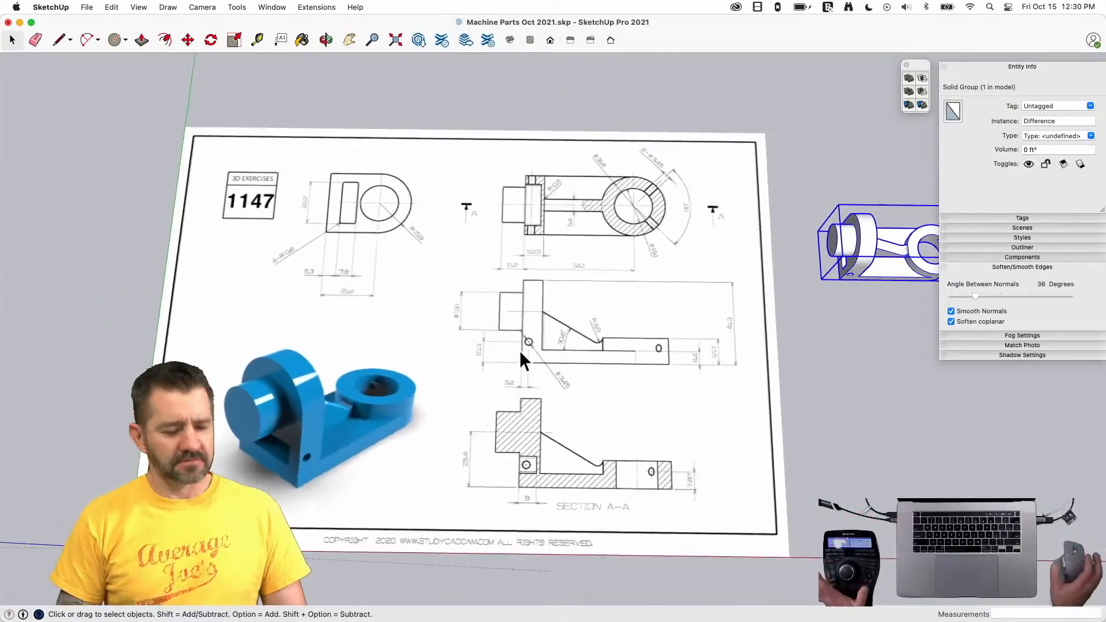
click(517, 354)
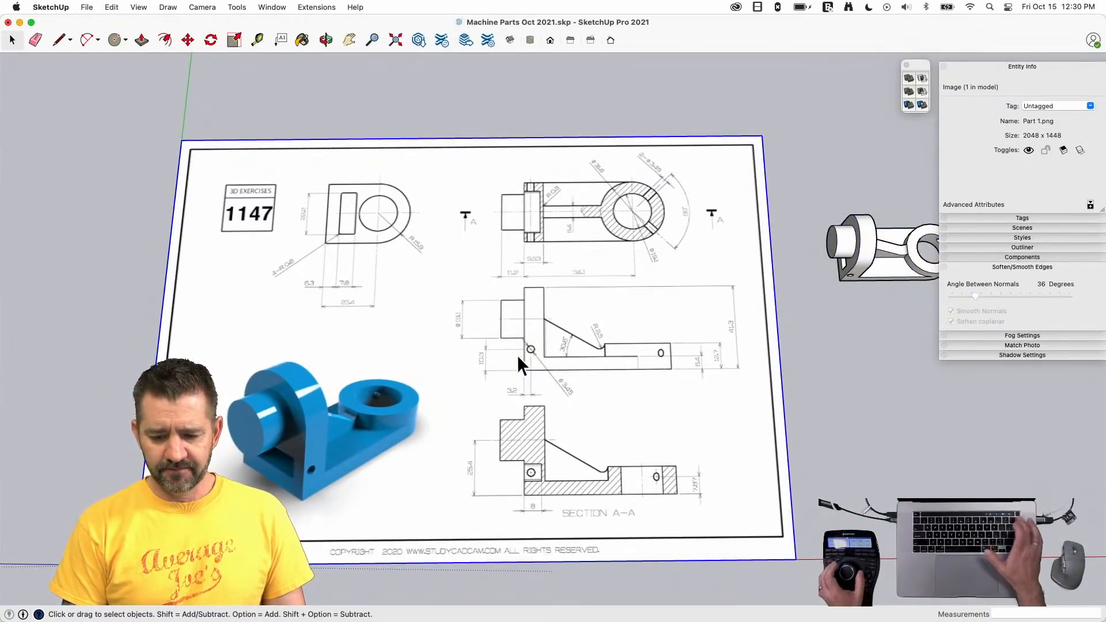
key(BackSpace)
- Move the finished part group about 1223 mm toward the scale figure
click(864, 275)
key(space)
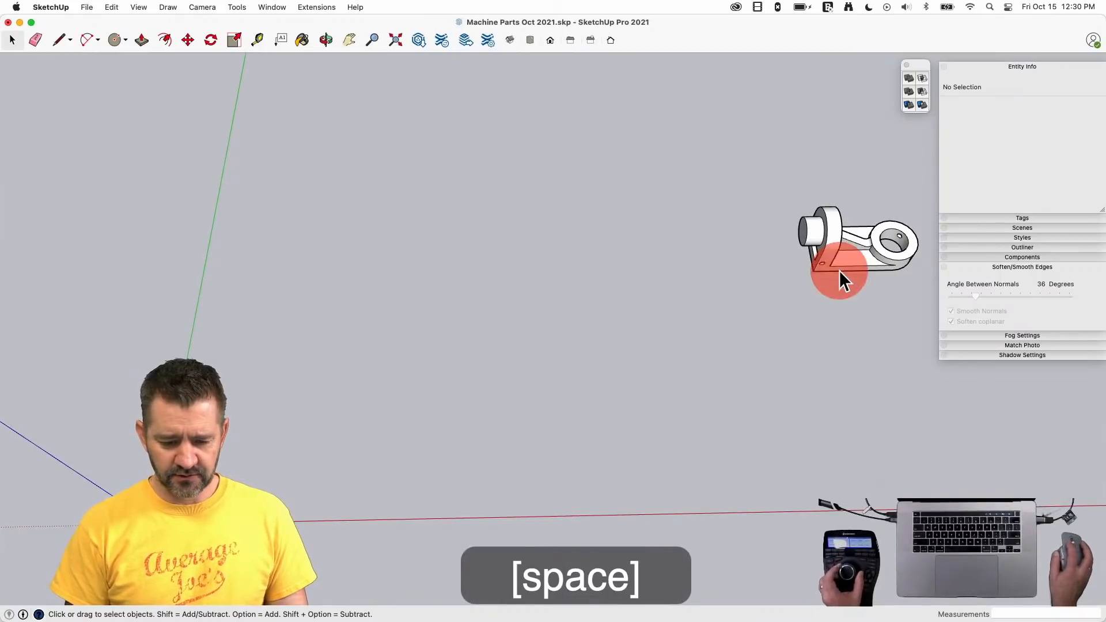
click(839, 274)
key(m)
click(839, 270)
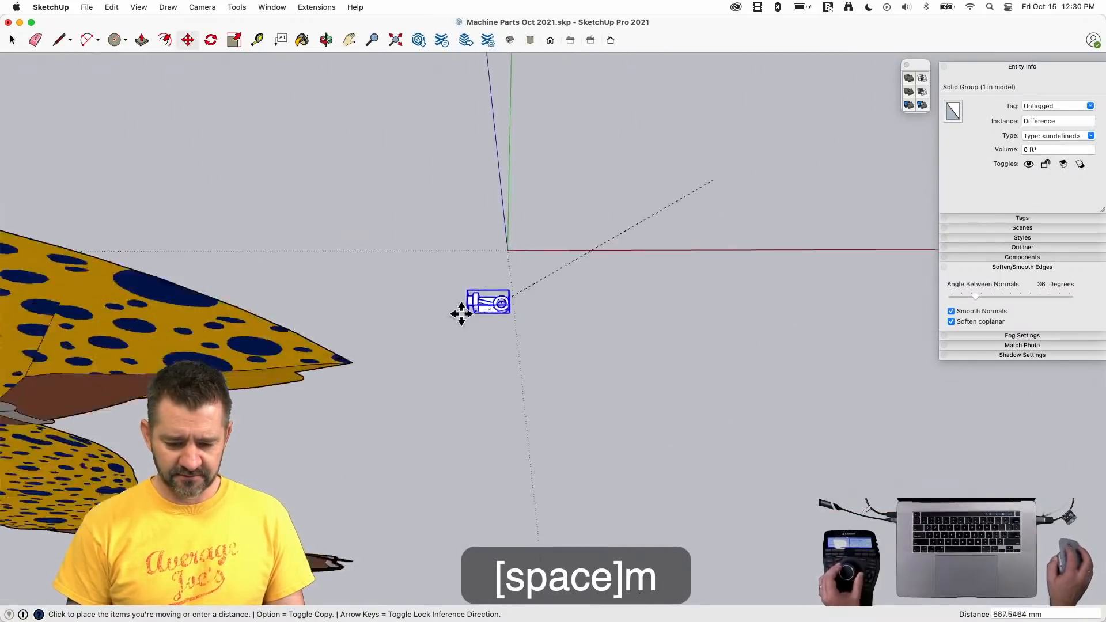
click(420, 576)
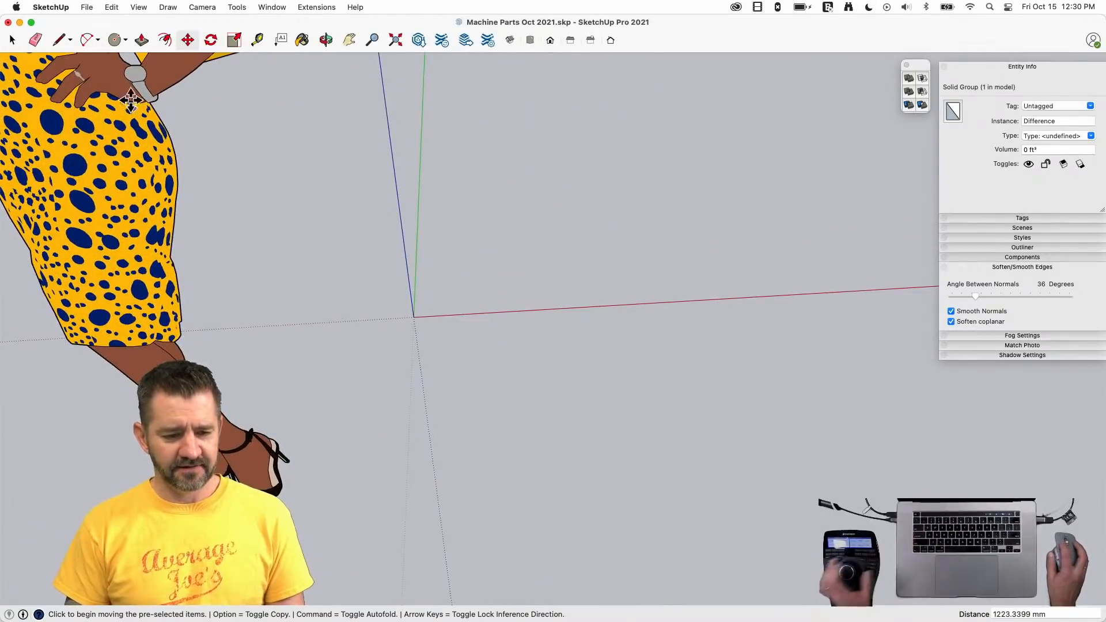
- Save the model and import Part 2.jpeg as an image placed at the origin
key(super+s)
drag(86, 7, 134, 252)
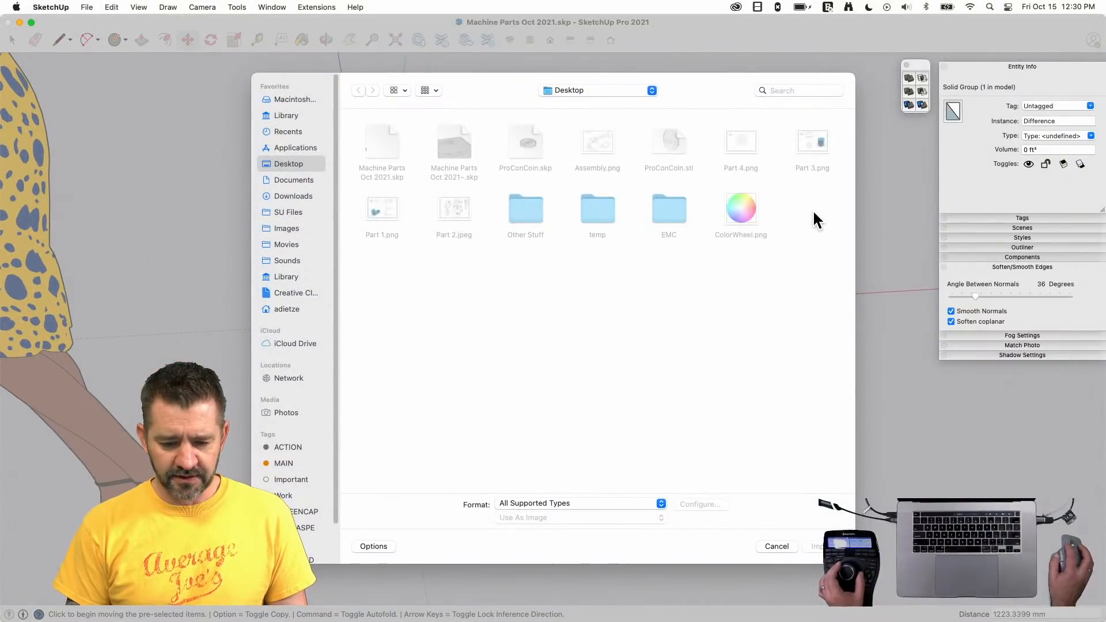
double_click(454, 214)
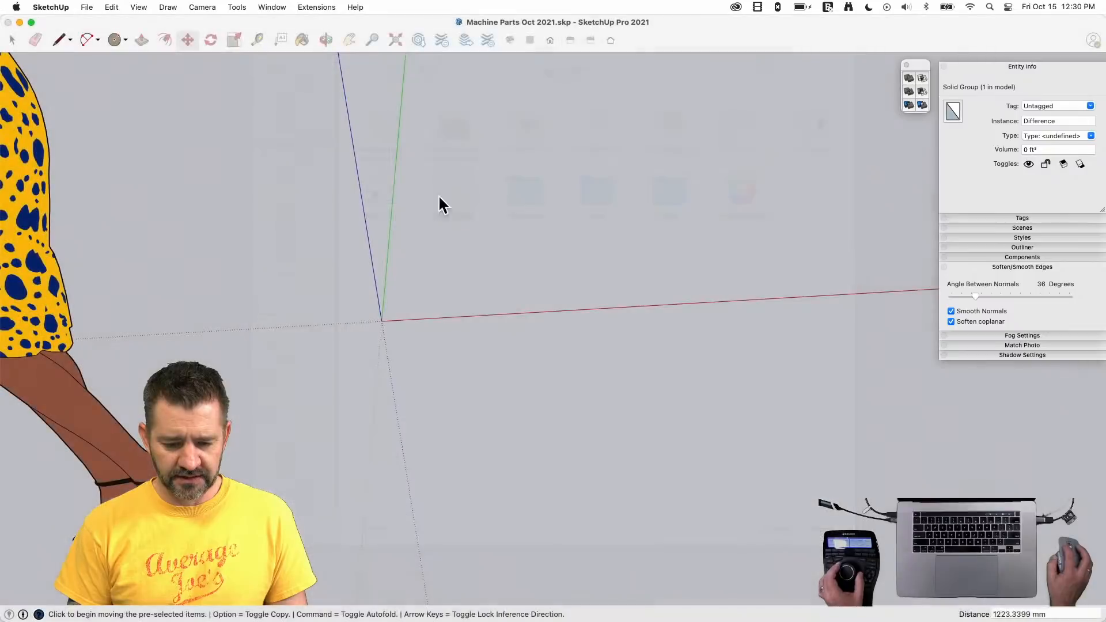
double_click(379, 316)
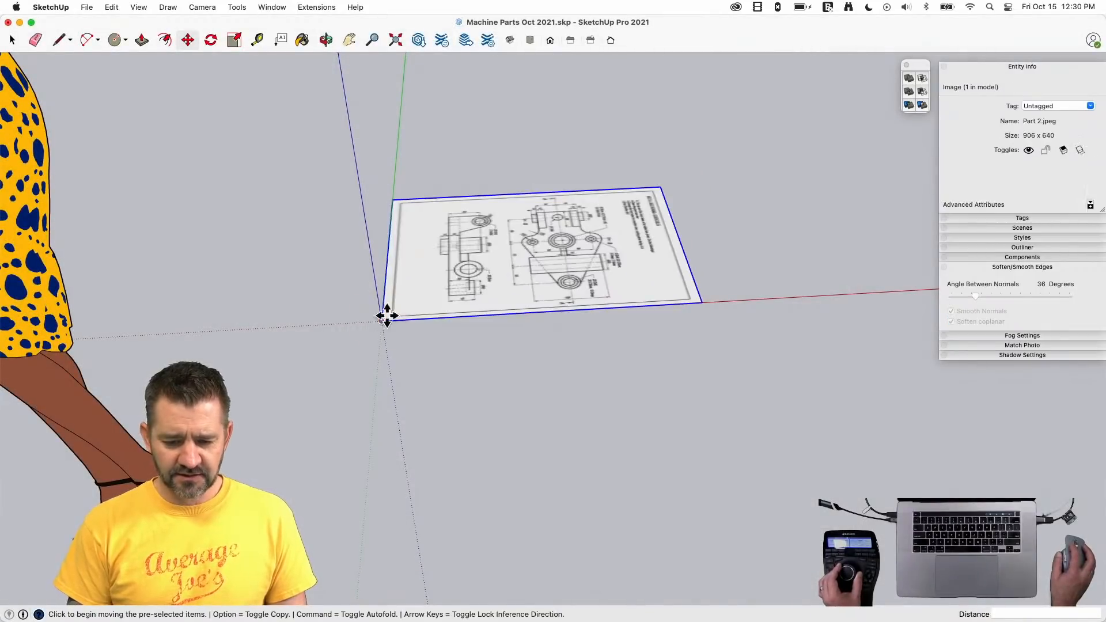
key(space)
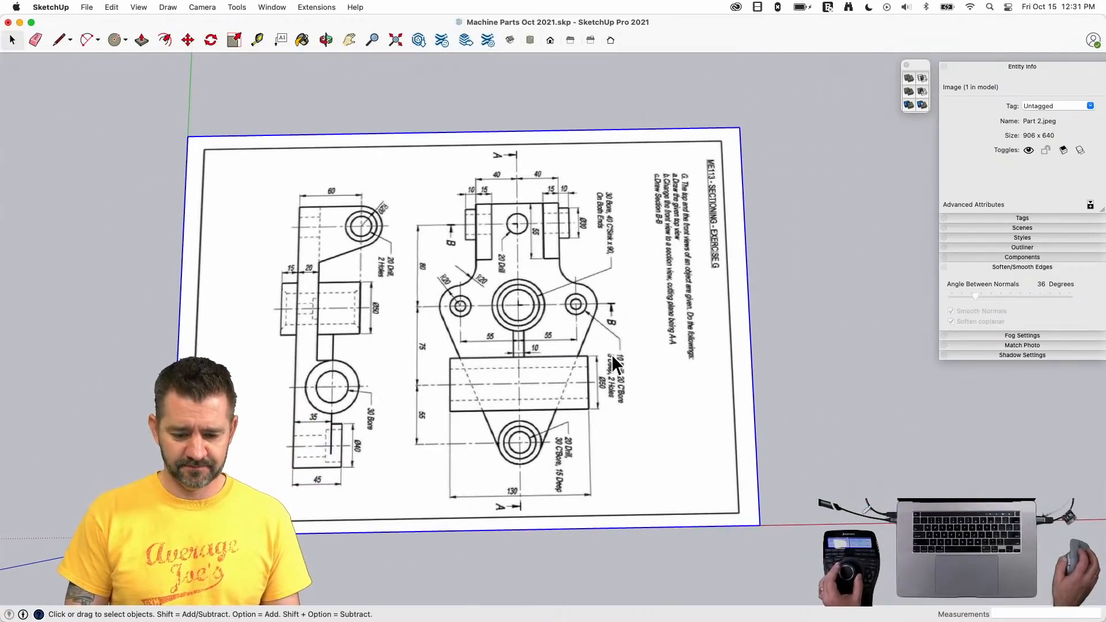
- Draw a reference line along the green axis beside the drawing in consecutive 80 mm, 75 mm and 55 mm segments
key(l)
scroll(603, 343, up, 1)
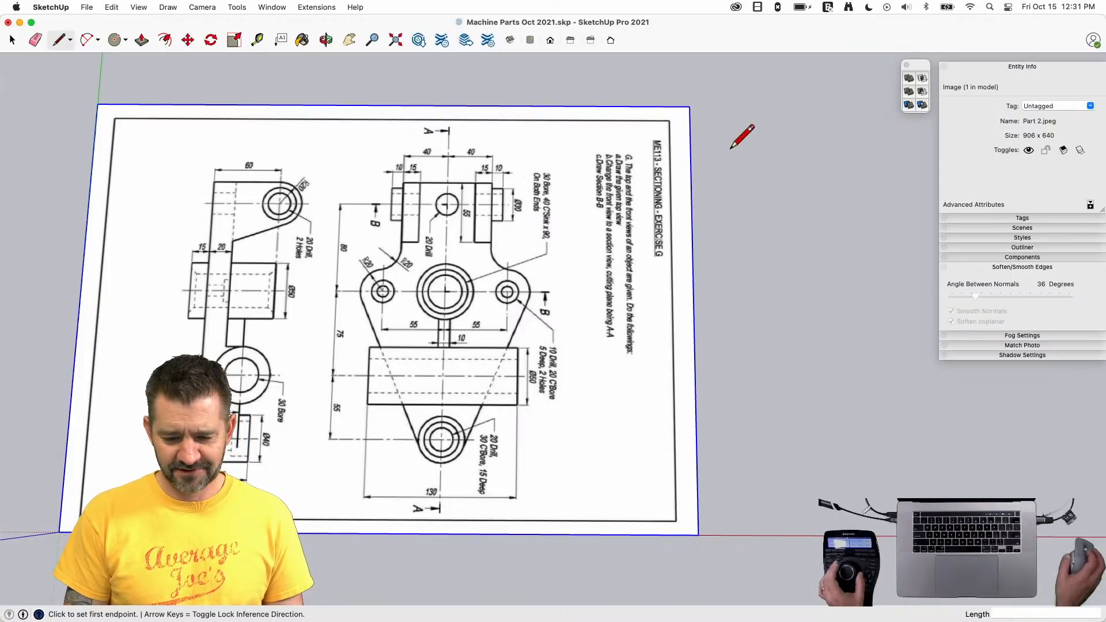
scroll(730, 149, up, 2)
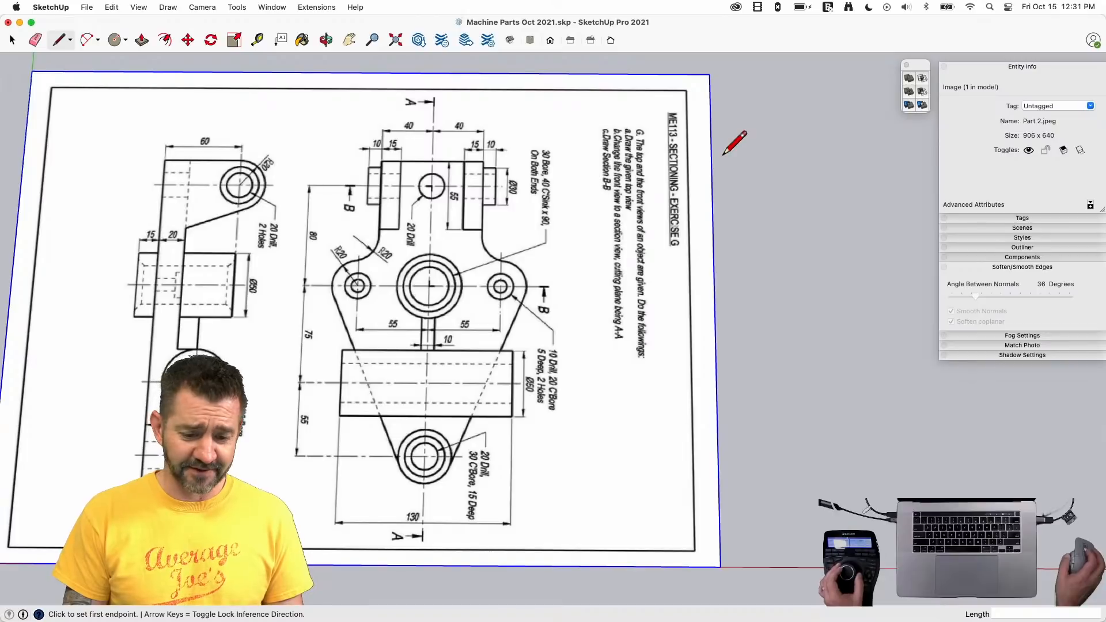
scroll(723, 154, up, 2)
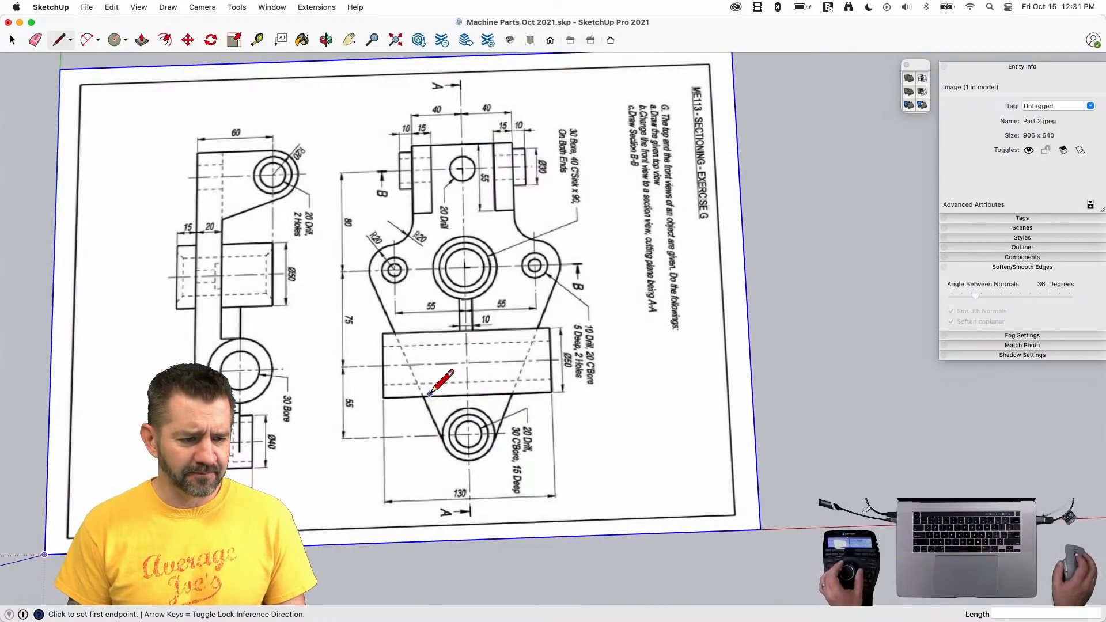
scroll(428, 395, up, 1)
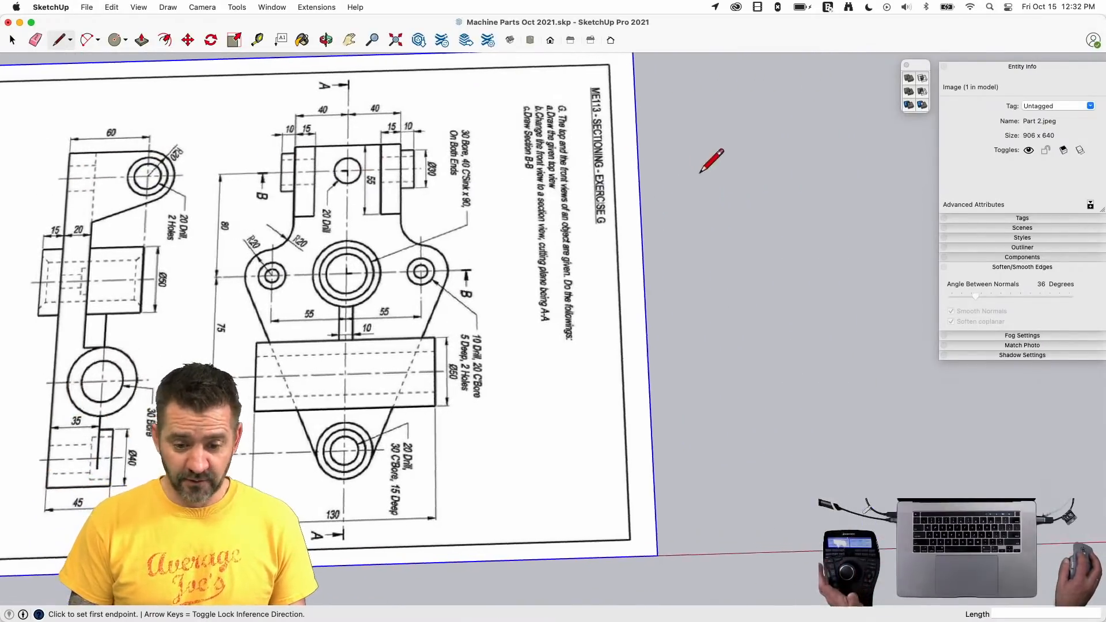
click(746, 156)
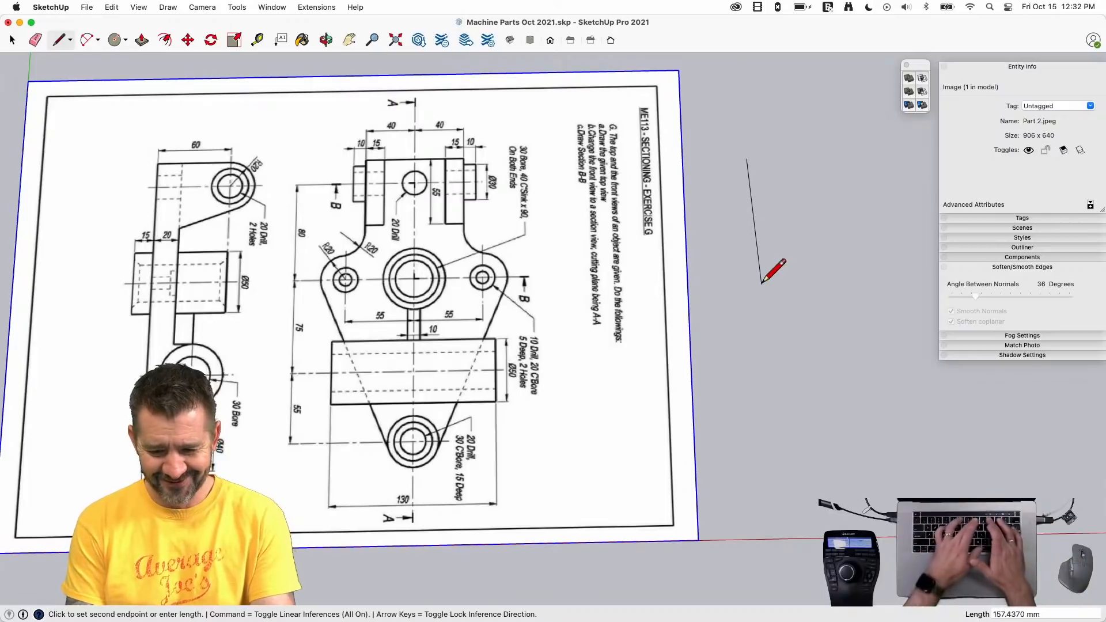
text(80)
key(Return)
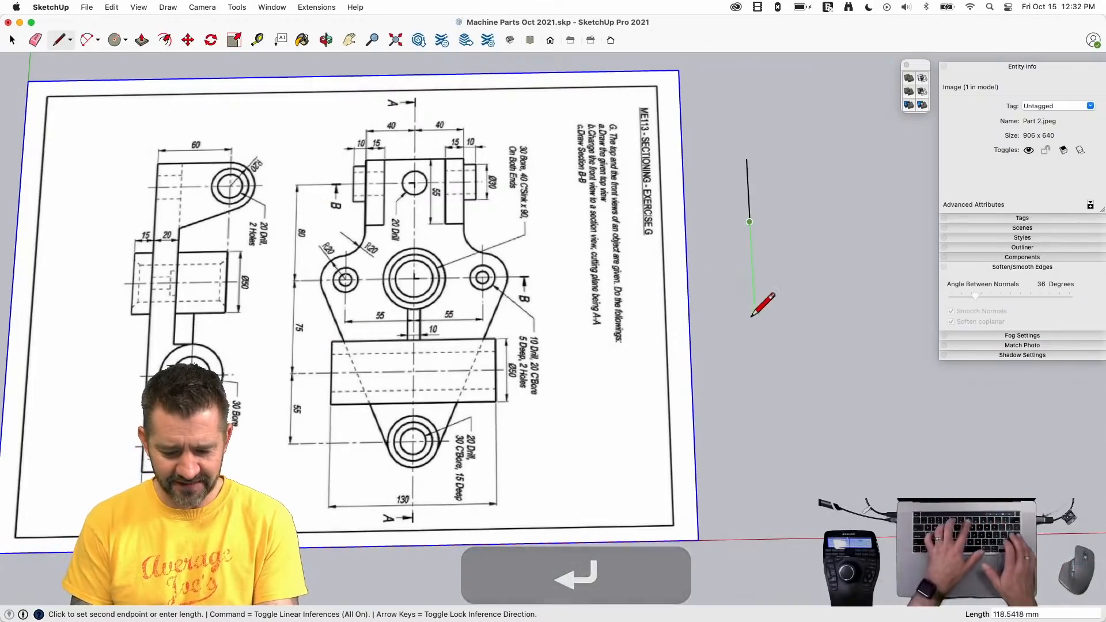
text(75)
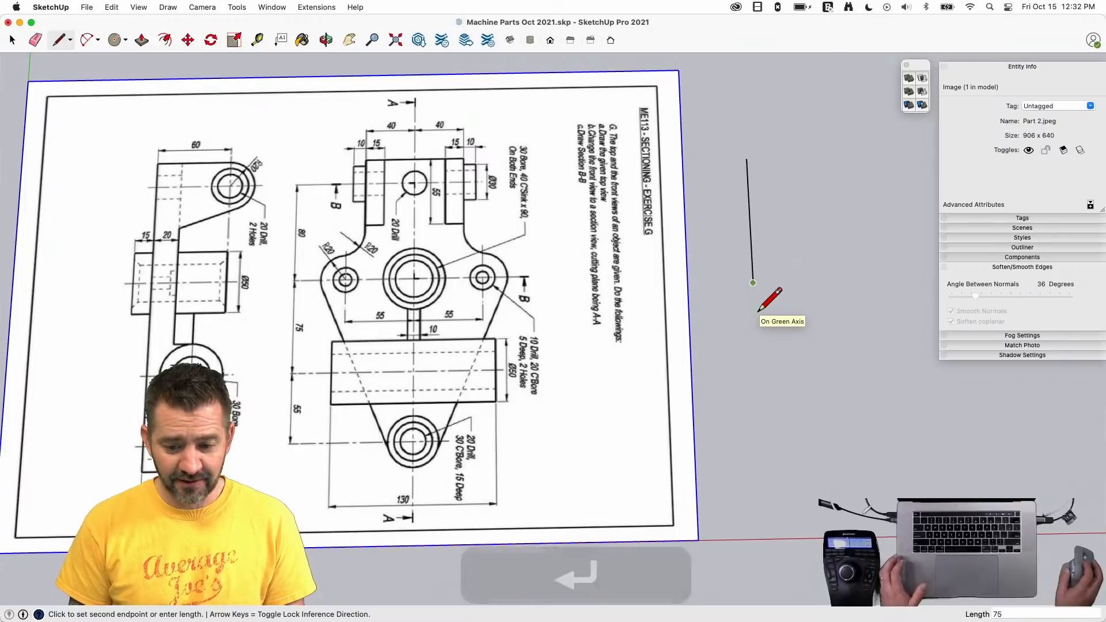
key(Return)
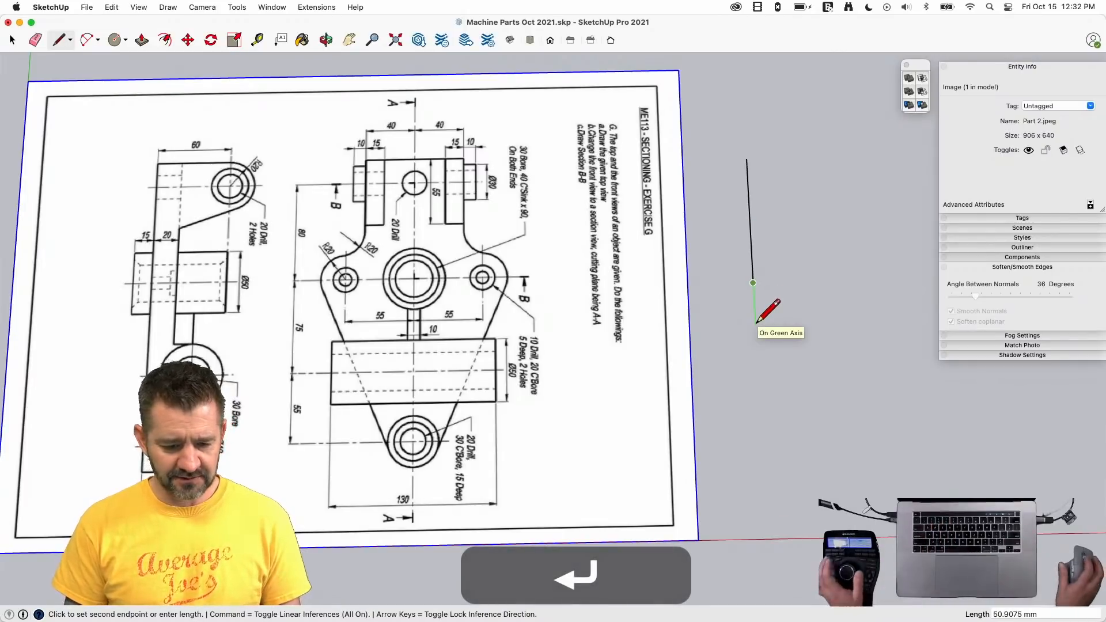
key(space)
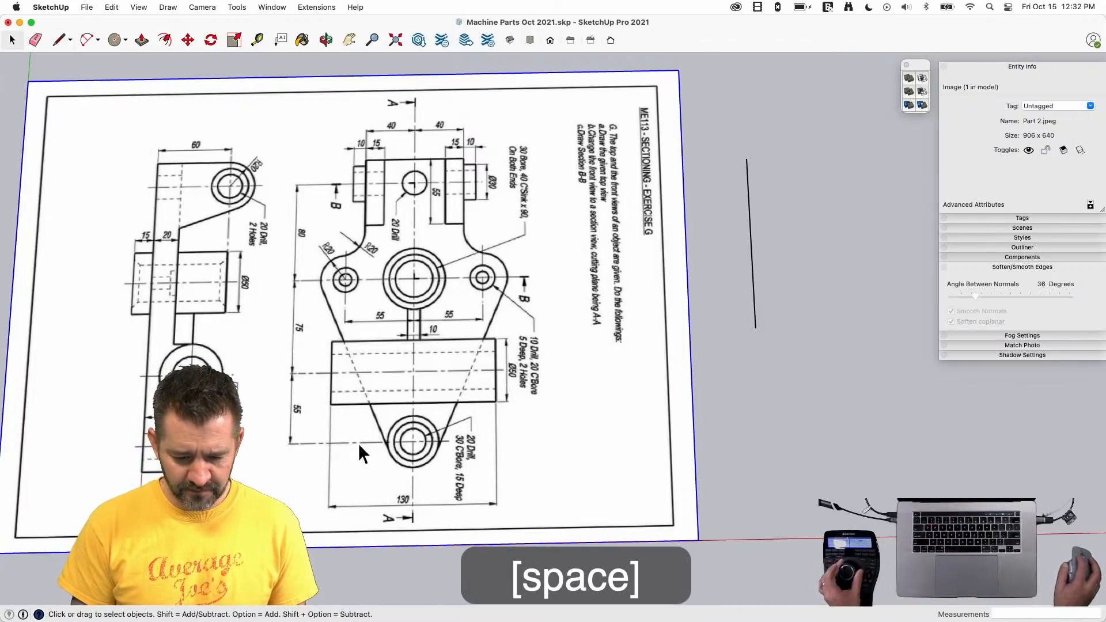
- Extend the reference line by 20 mm along the green axis beyond the end of its 55 mm segment
scroll(427, 458, up, 3)
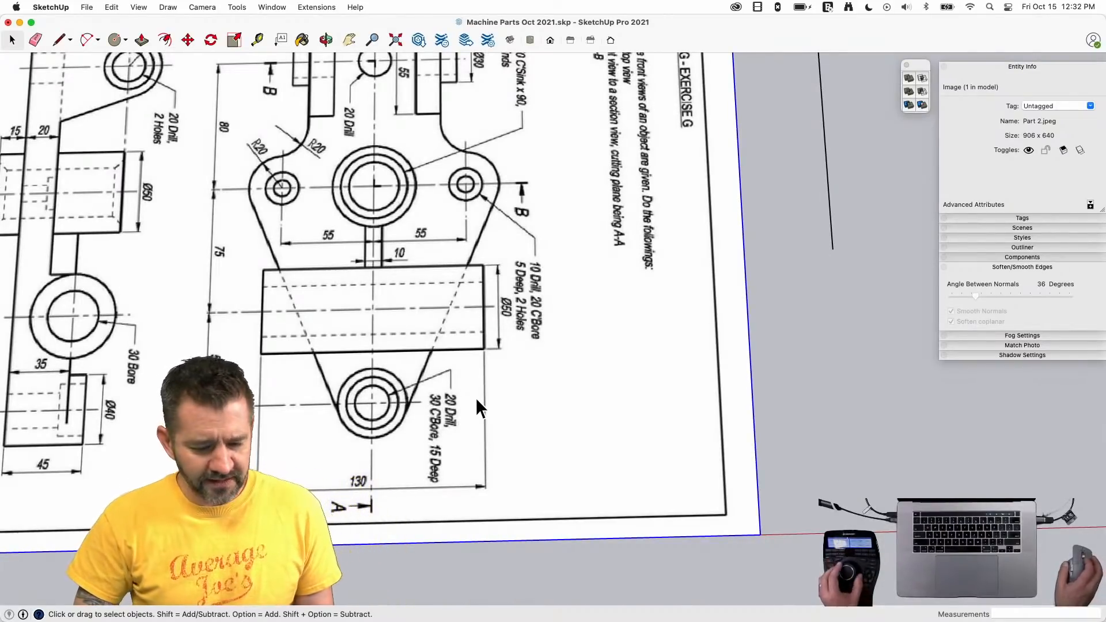
scroll(431, 393, down, 2)
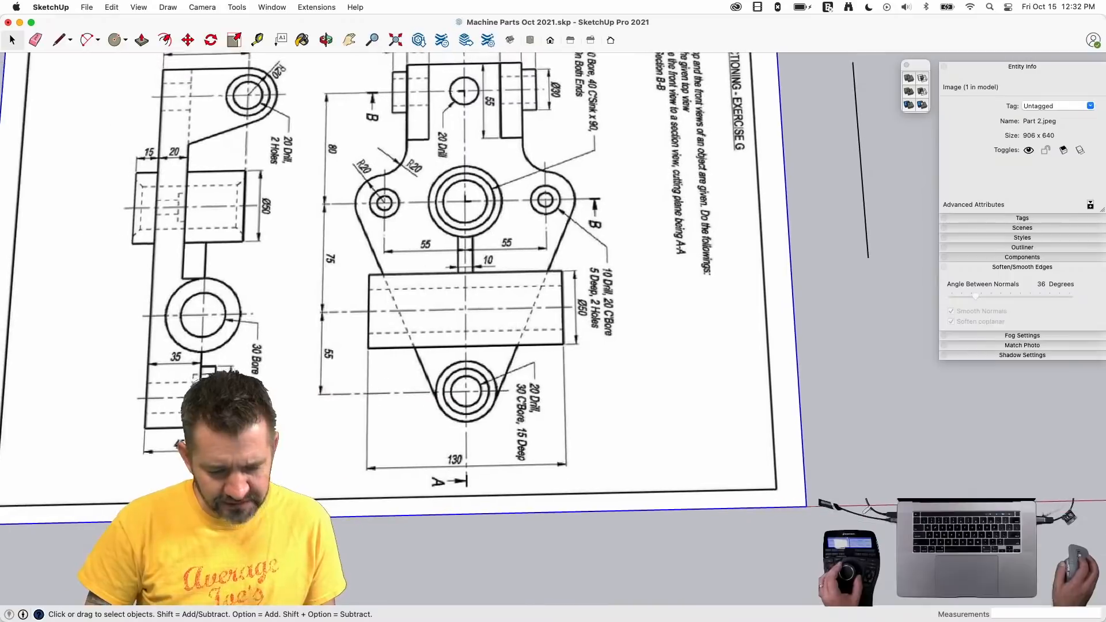
scroll(868, 321, right, 3)
key(l)
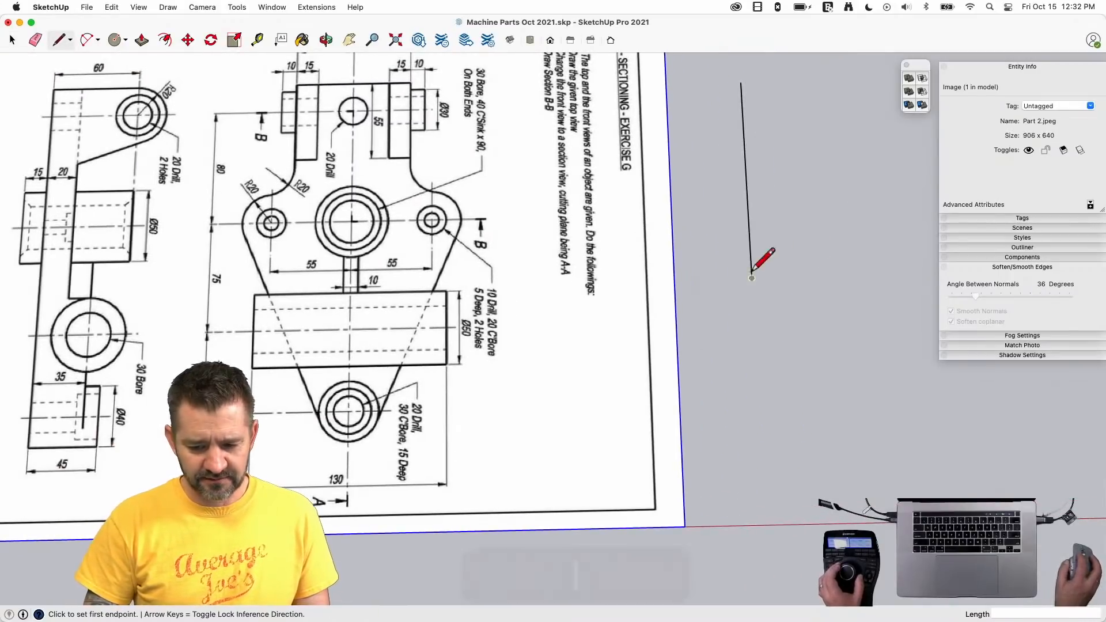
click(752, 277)
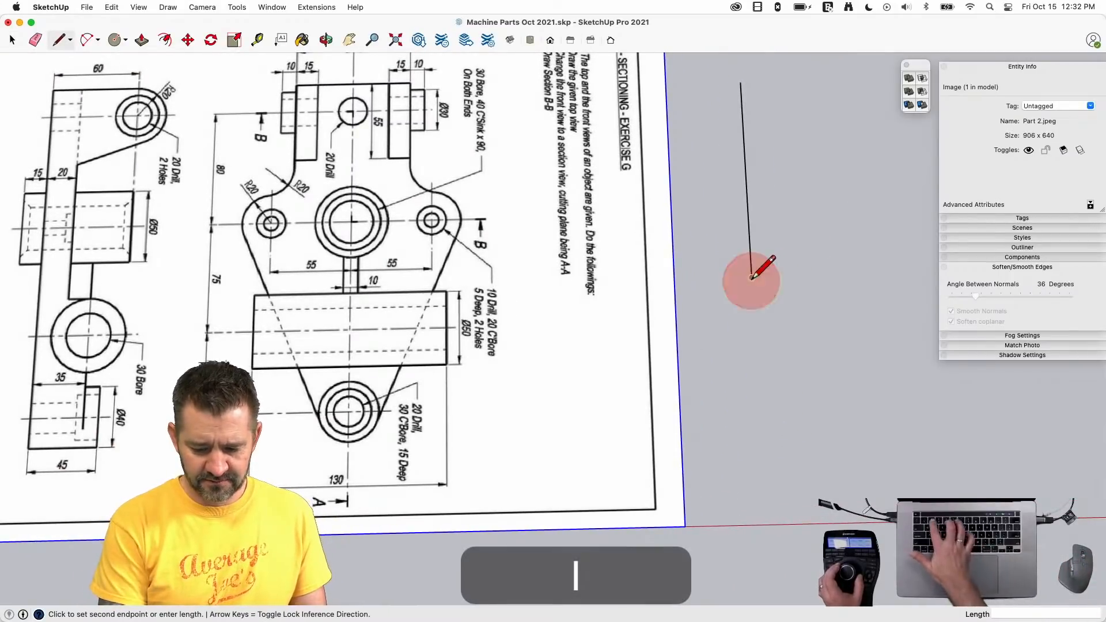
text(20)
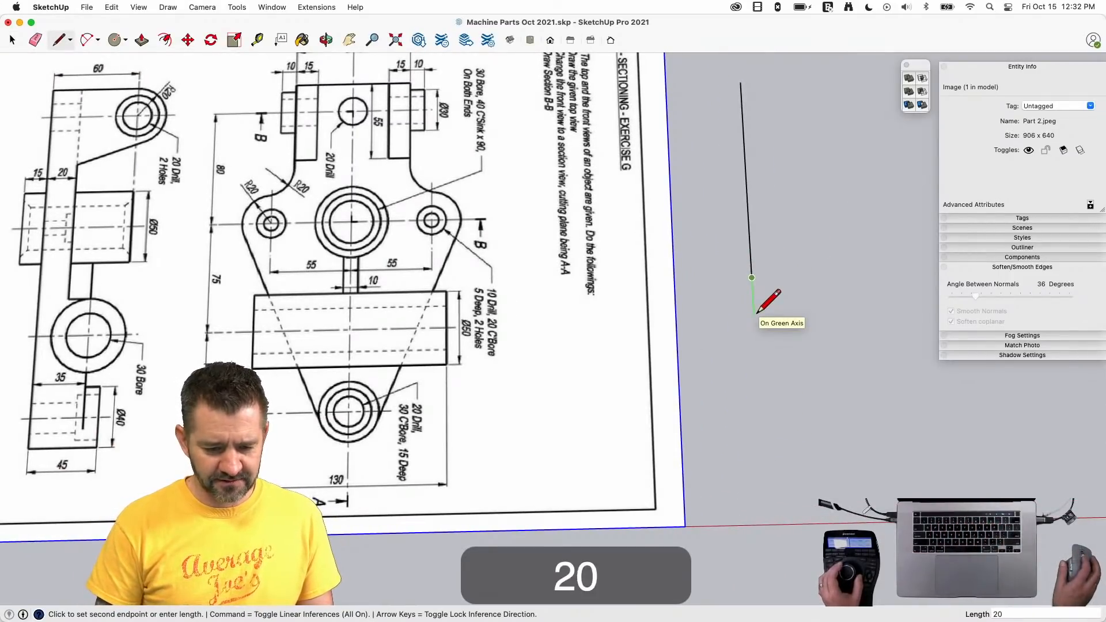
key(Return)
scroll(719, 316, down, 3)
key(space)
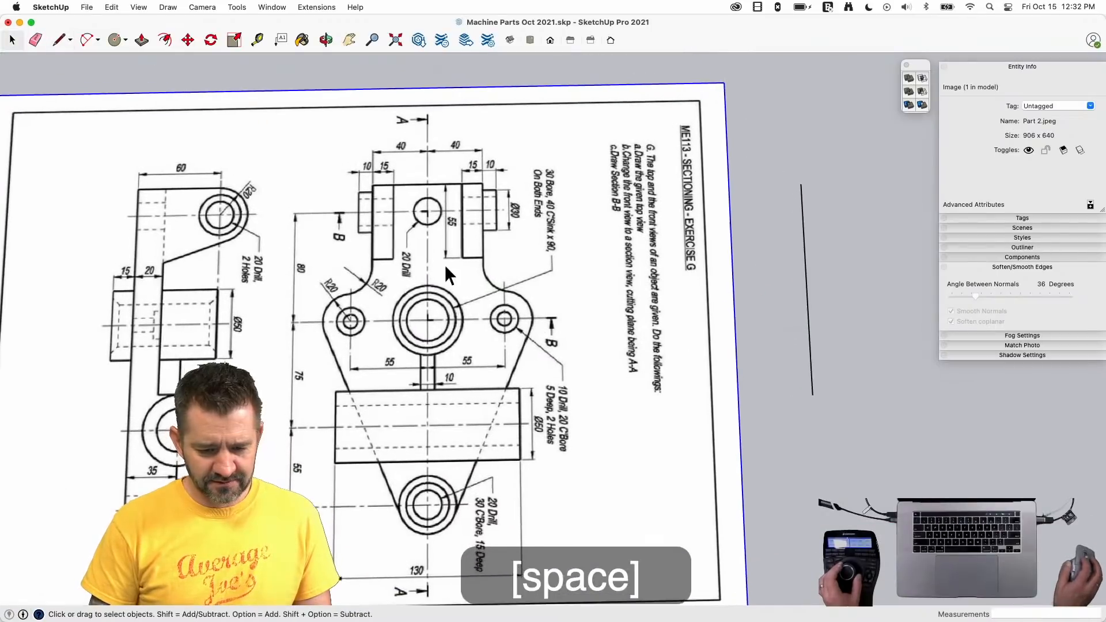
- Extend the reference line by 20 mm along the green axis beyond the start of its 80 mm segment
scroll(316, 226, up, 3)
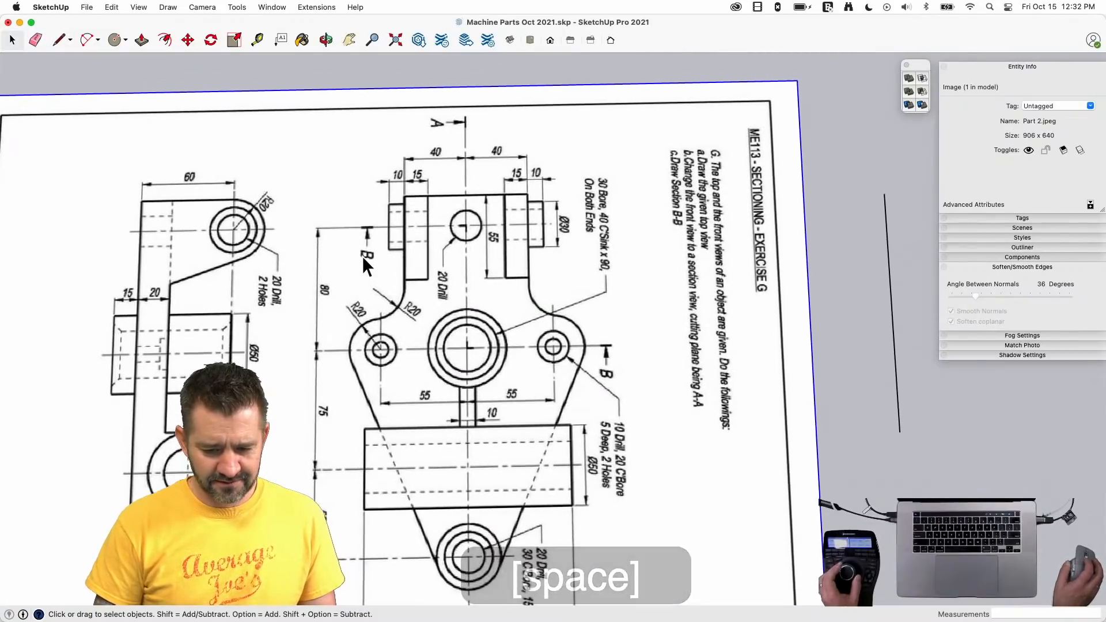
scroll(362, 258, up, 3)
scroll(329, 261, up, 1)
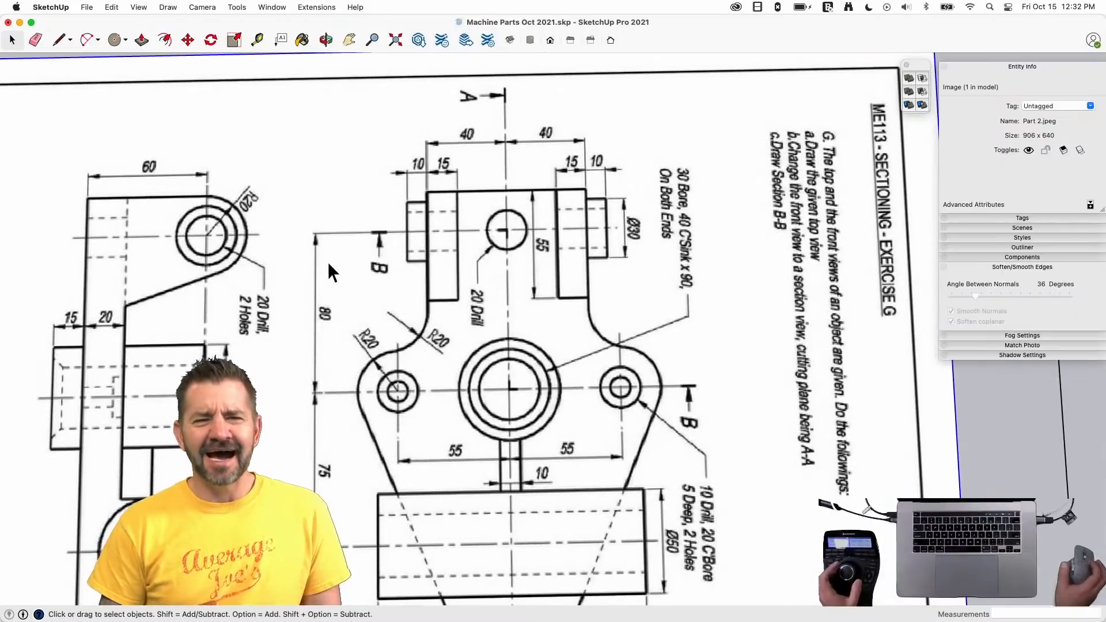
scroll(325, 261, up, 1)
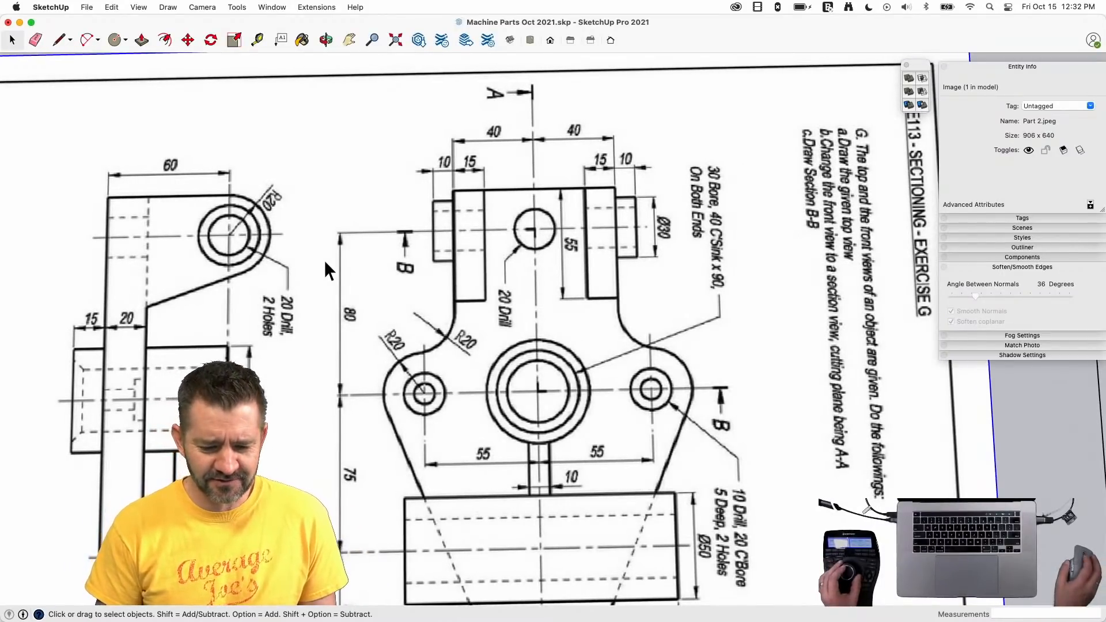
scroll(325, 260, up, 1)
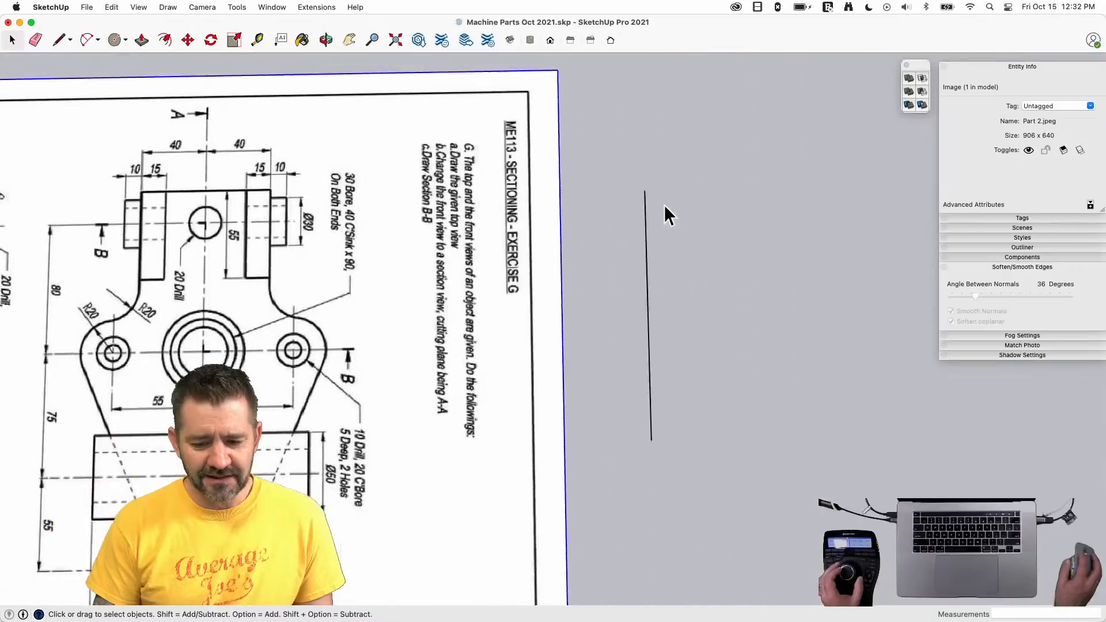
key(l)
click(577, 197)
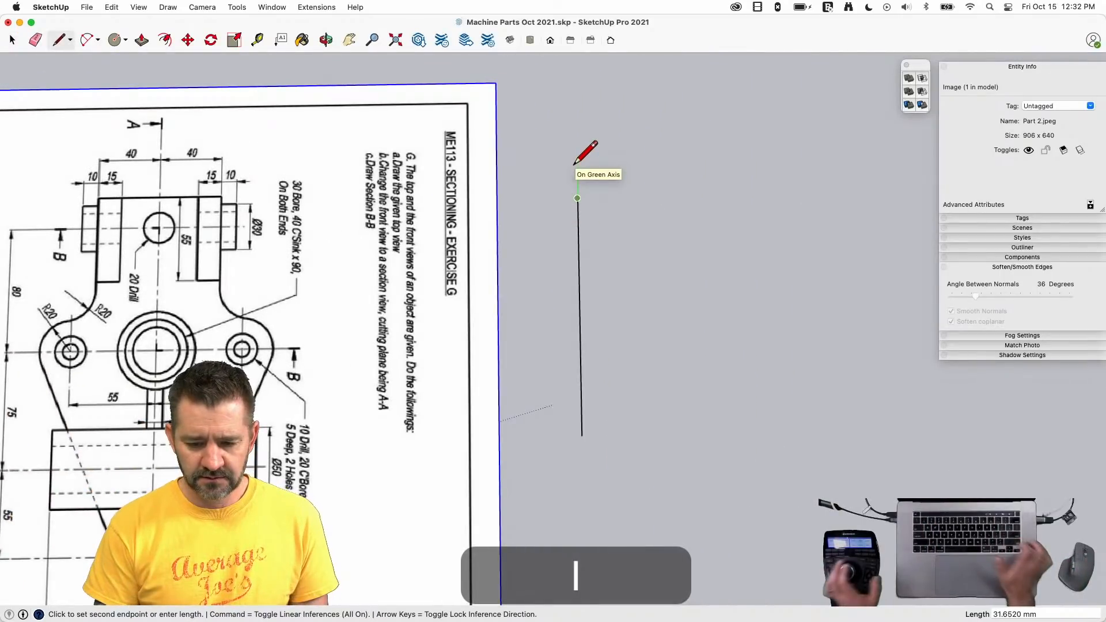
key(Return)
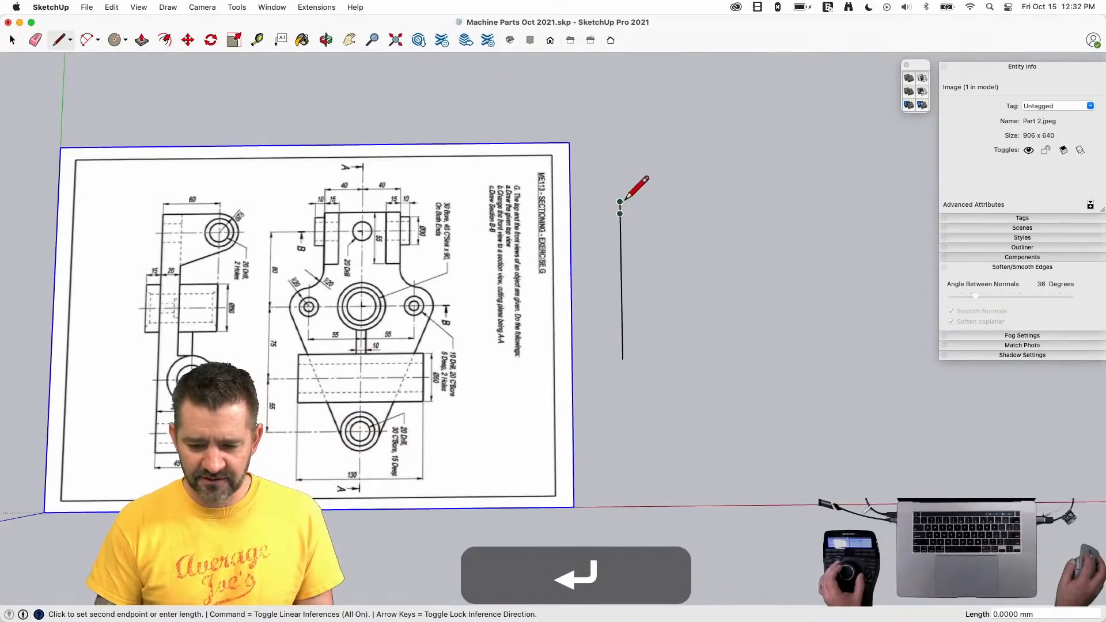
- Draw a line parallel to the red axis from each end of the reference line, away from the drawing image
click(782, 200)
key(Escape)
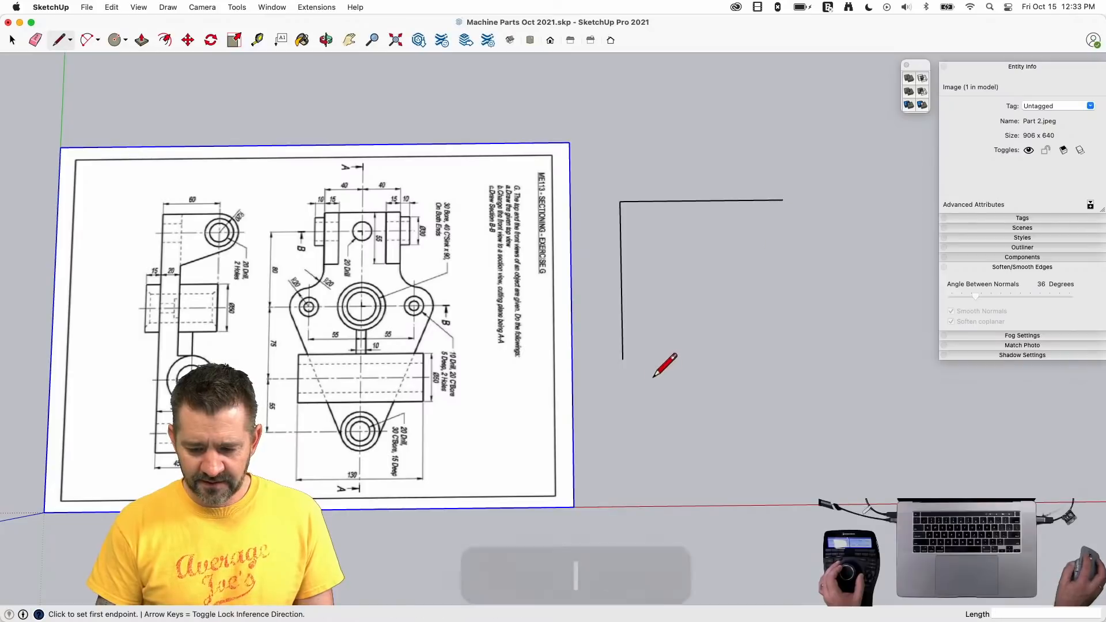
click(623, 360)
click(805, 357)
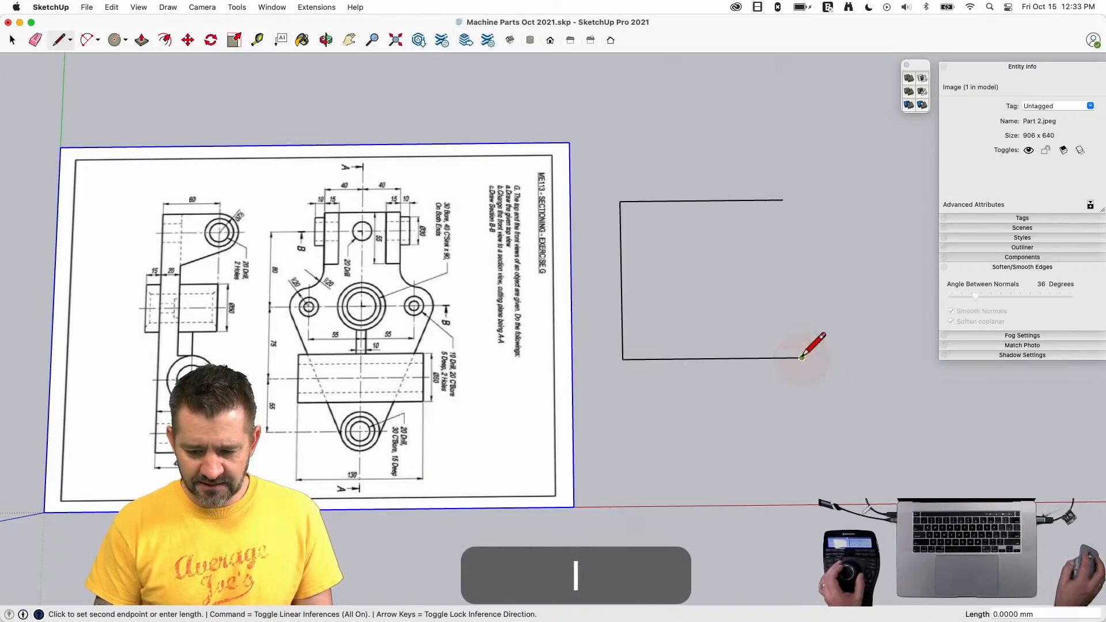
key(space)
- Connect the two red-axis lines with a centerline parallel to the reference line, and delete the face enclosed between them
key(l)
click(724, 200)
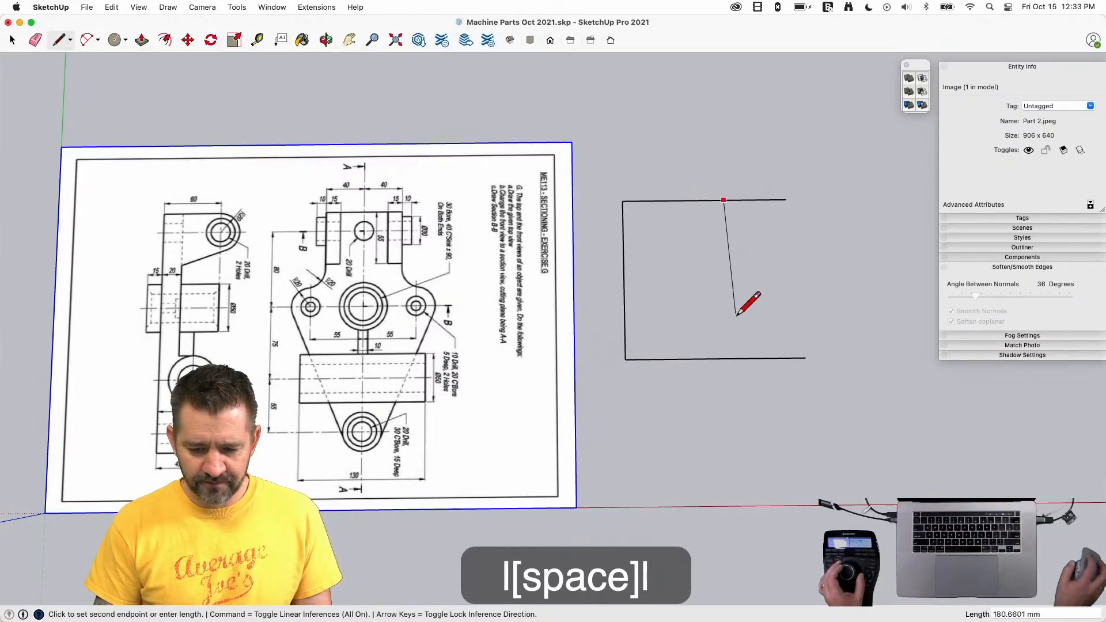
click(728, 358)
key(space)
key(l)
click(723, 199)
click(728, 358)
key(space)
click(662, 309)
key(BackSpace)
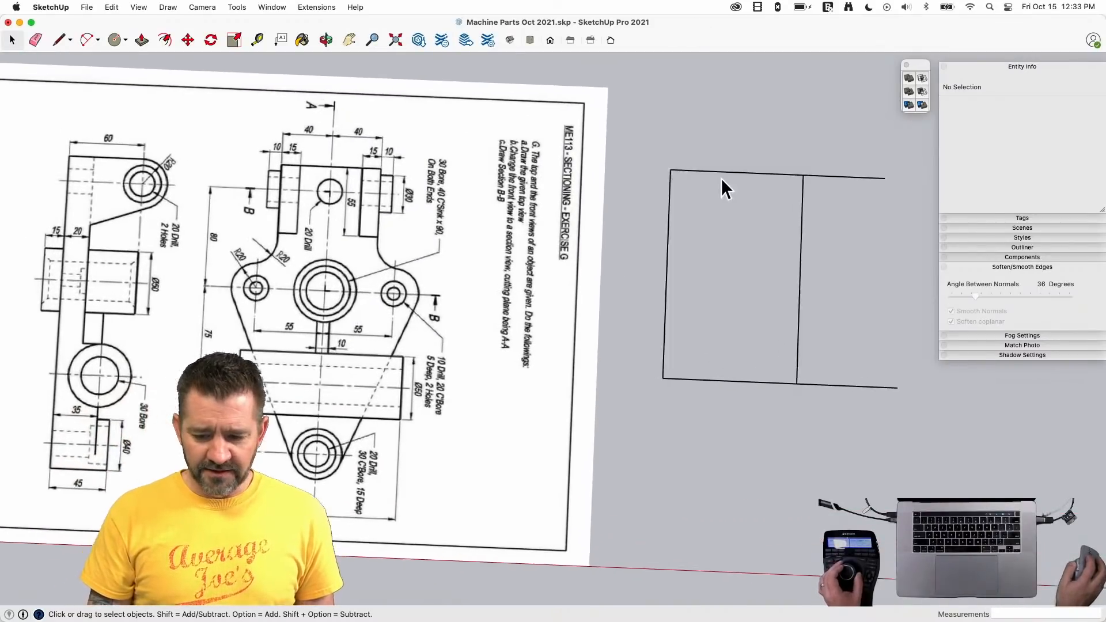
- Draw a 40 mm line from the centerline's upper end along the upper edge toward the reference line
key(l)
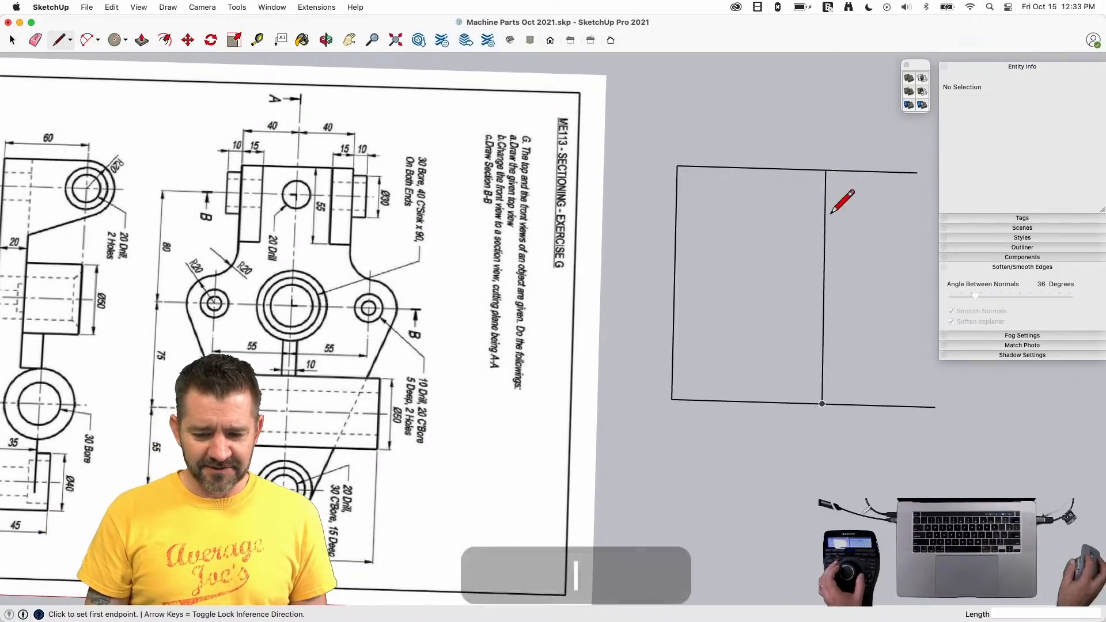
click(825, 170)
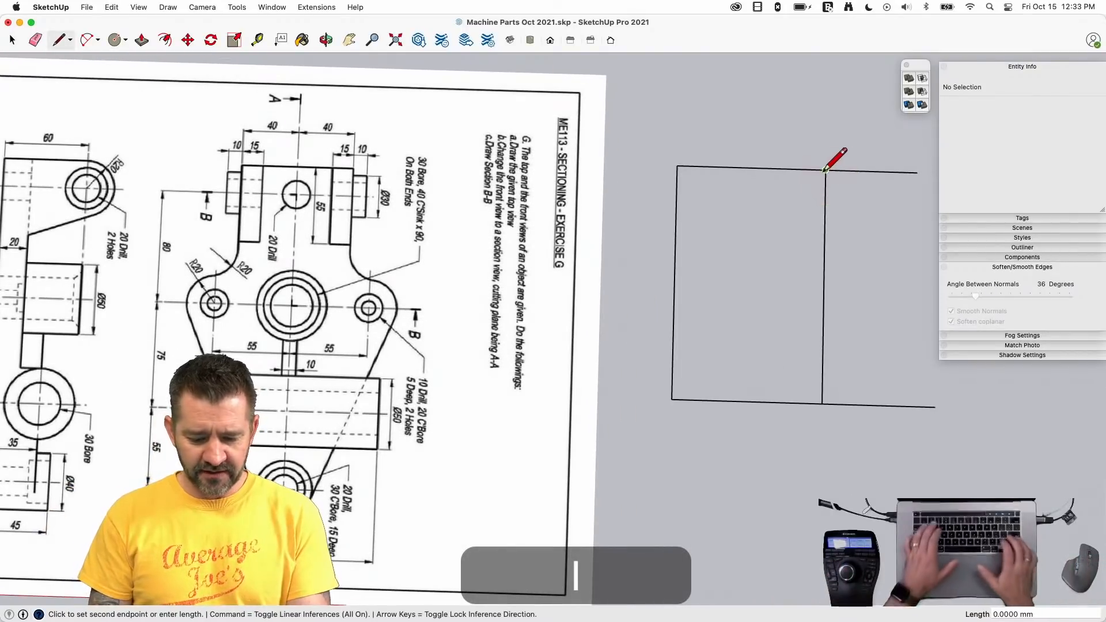
text(40)
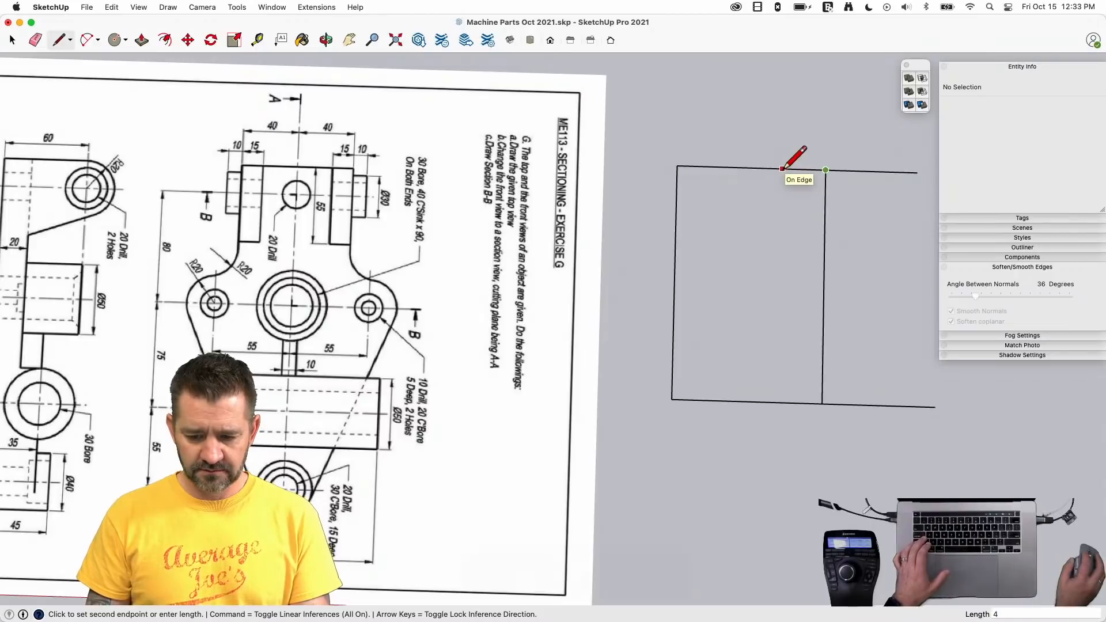
key(Return)
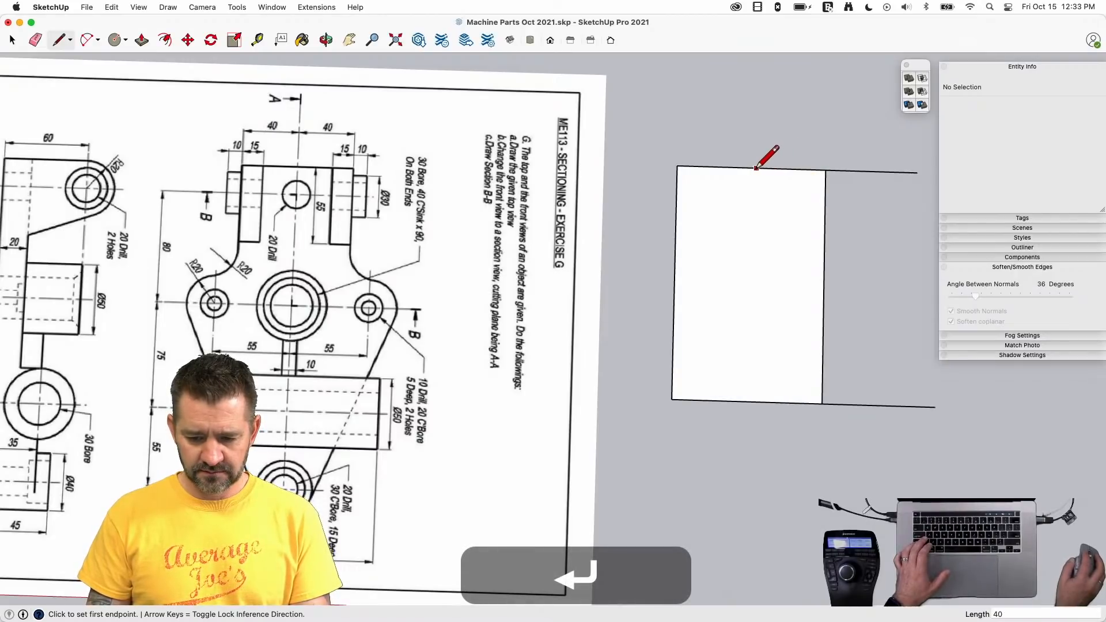
- Draw a green-axis line from the 40 mm point to the level of the 80 mm segment's start, and extend it well past that segment's end
click(787, 169)
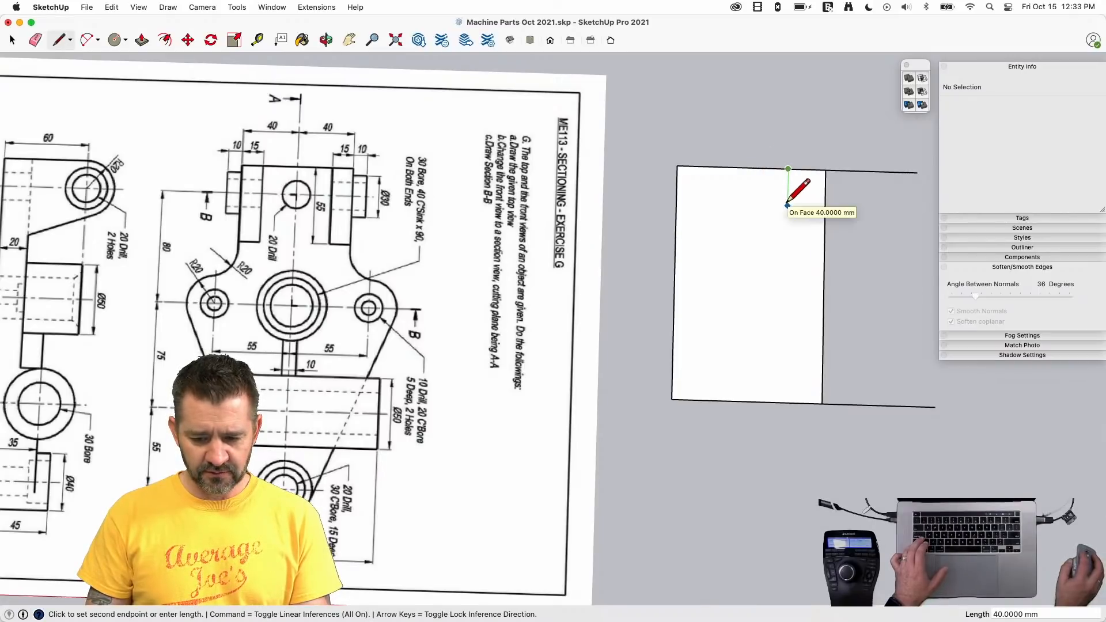
key(shift)
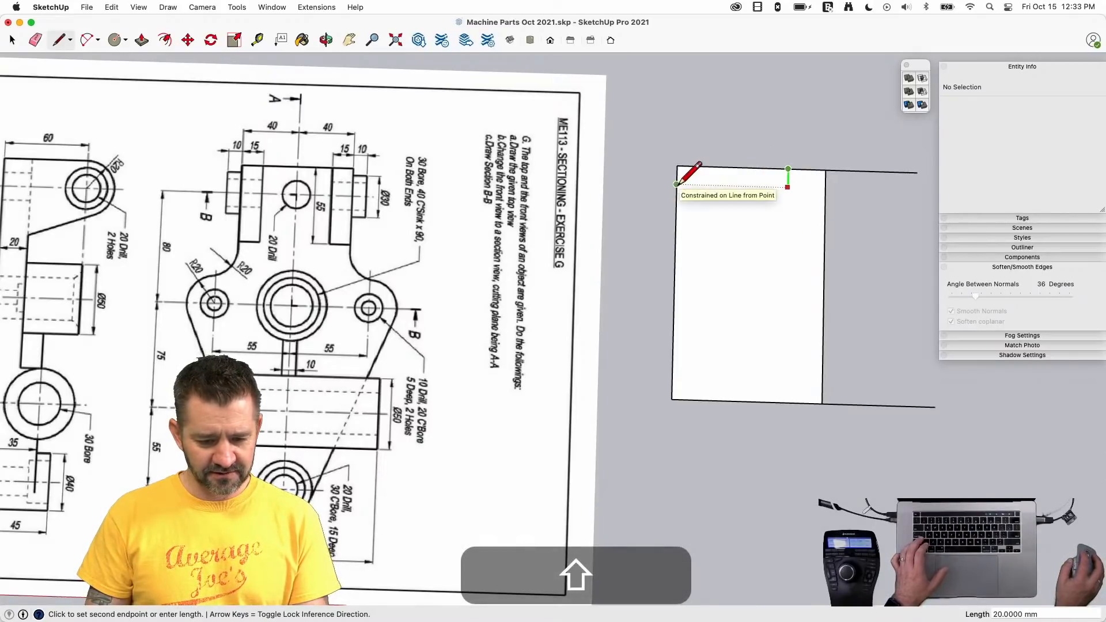
click(676, 185)
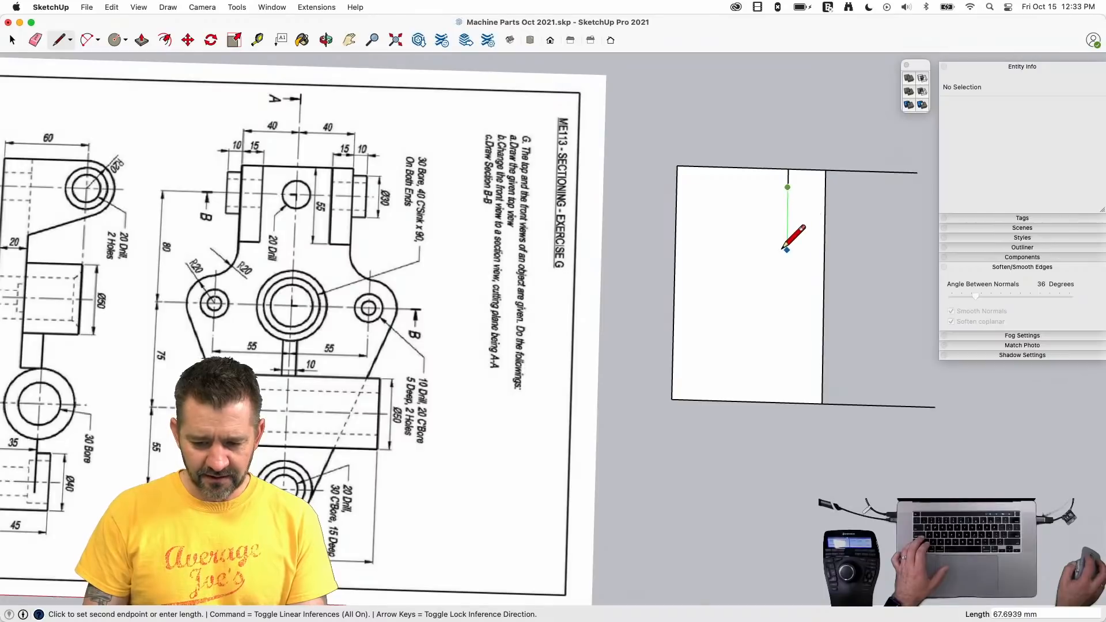
click(784, 356)
key(Escape)
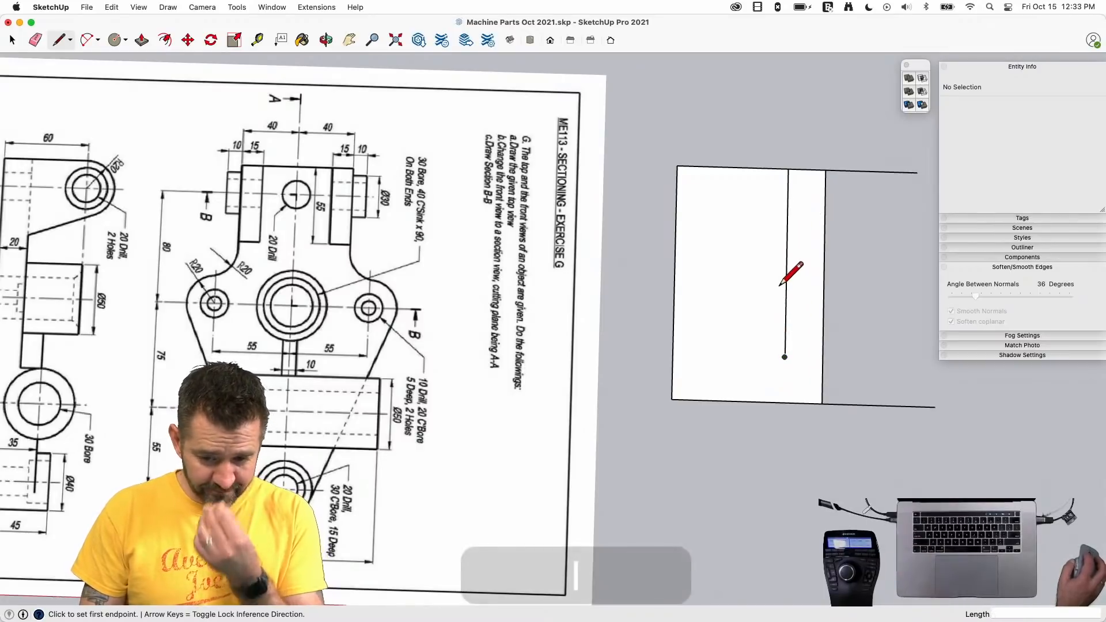
- Draw a red-axis line from the junction of the 80 and 75 mm segments to the centerline, and mark 55 mm back from the centerline
click(674, 258)
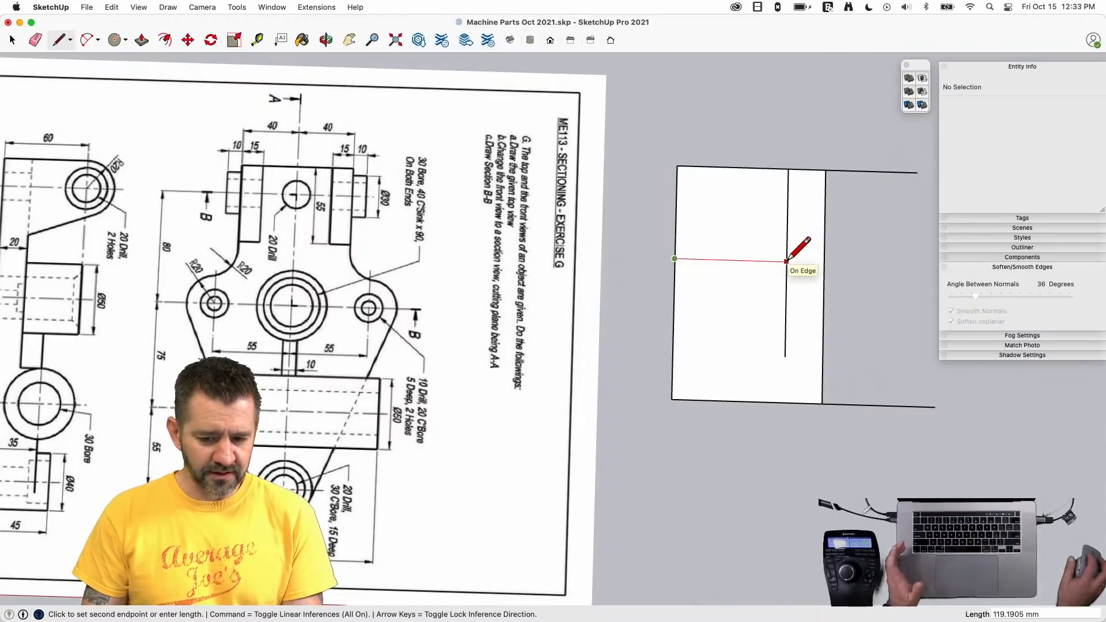
click(824, 262)
key(space)
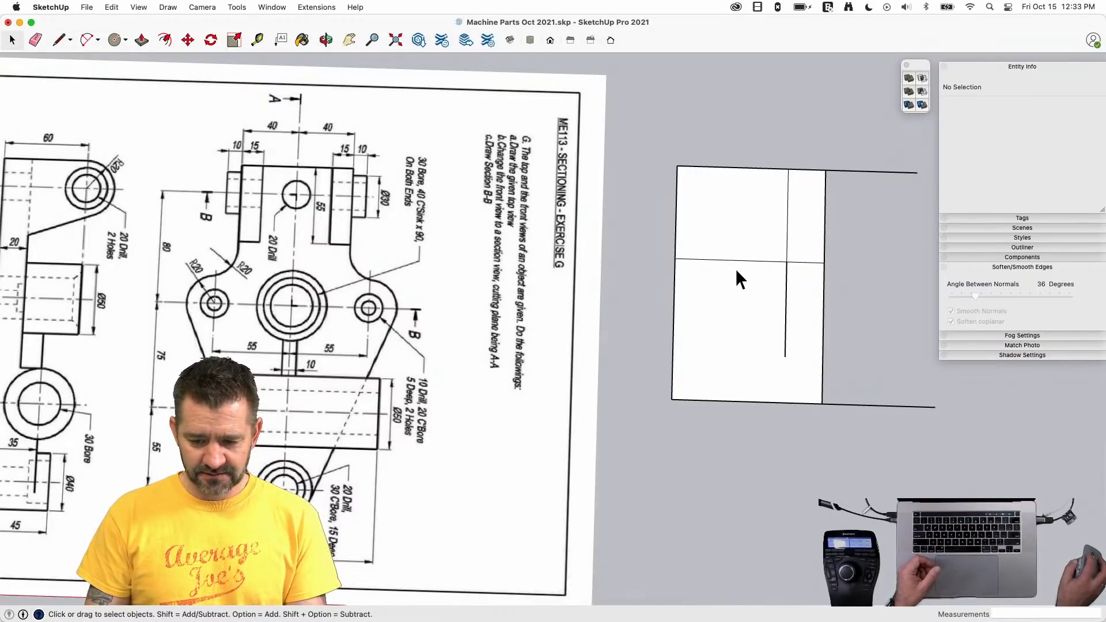
key(l)
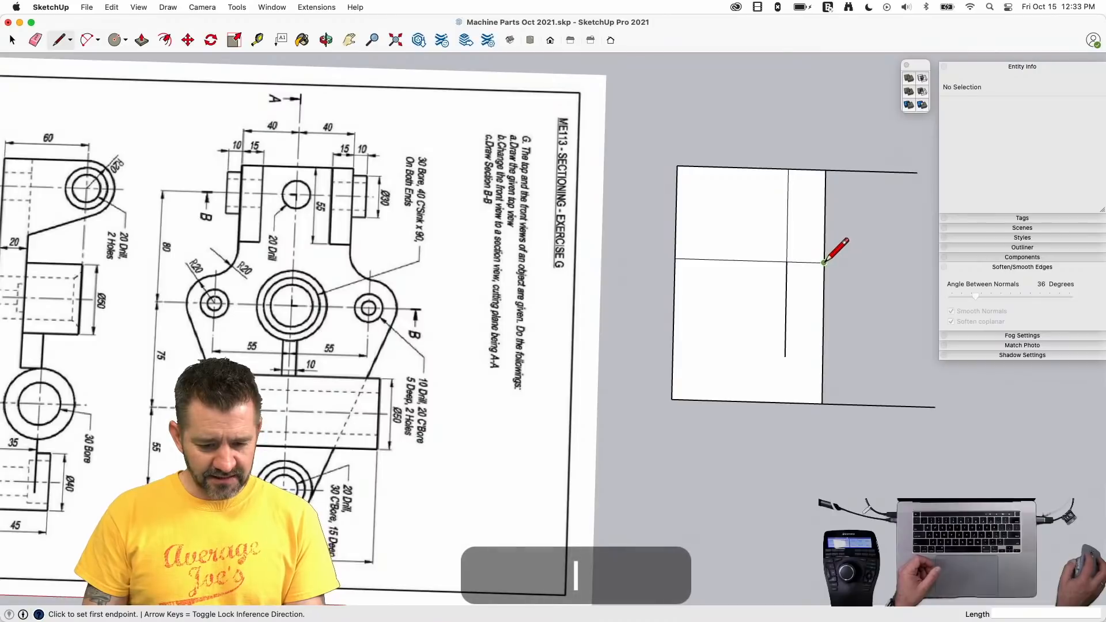
click(824, 262)
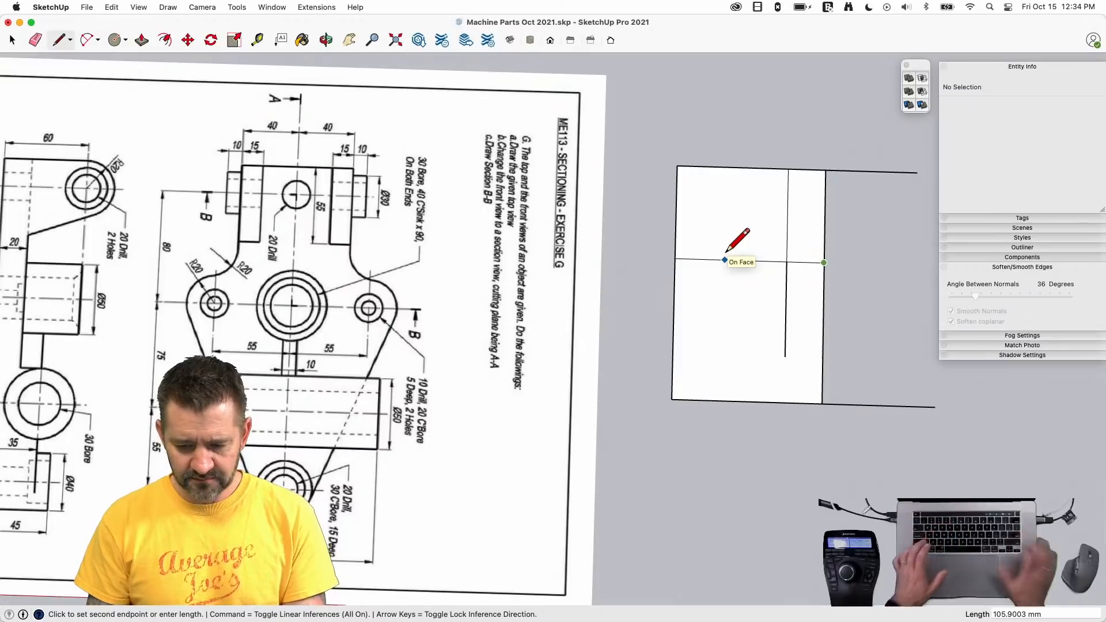
text(55)
key(Return)
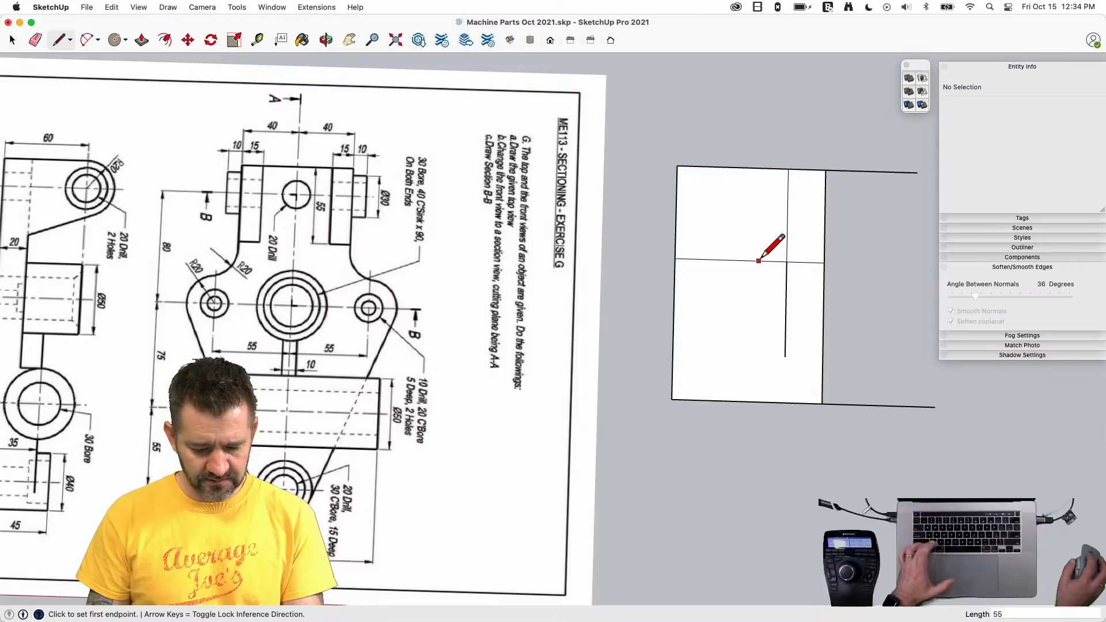
- Draw a 20 mm radius circle centered on the 55 mm point, and a red-axis line from its uppermost point to the nearby green-axis line
key(c)
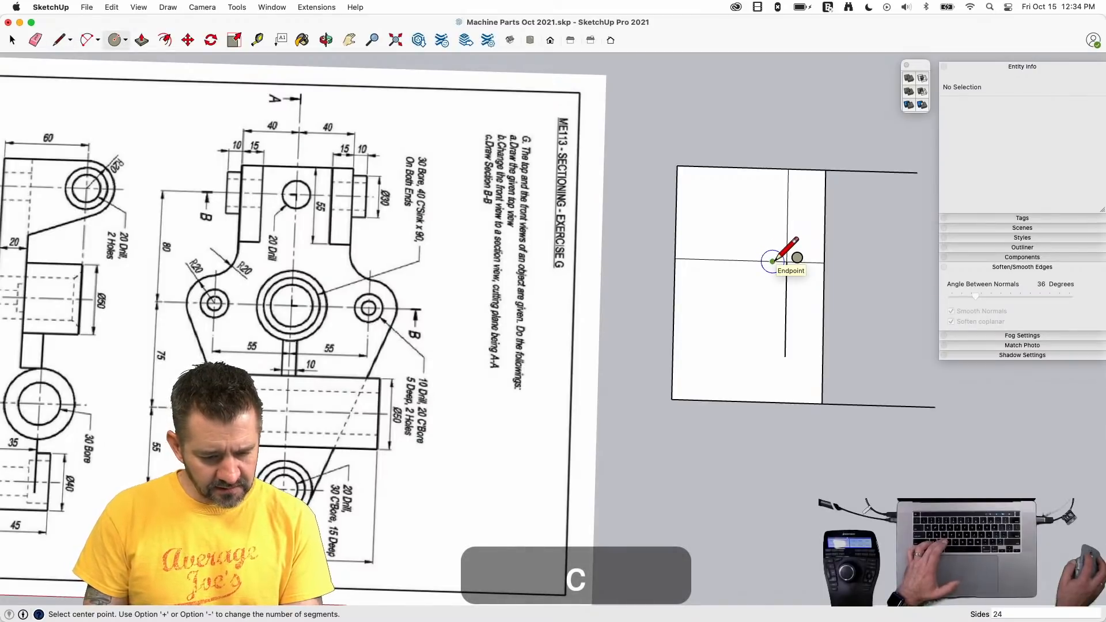
click(772, 261)
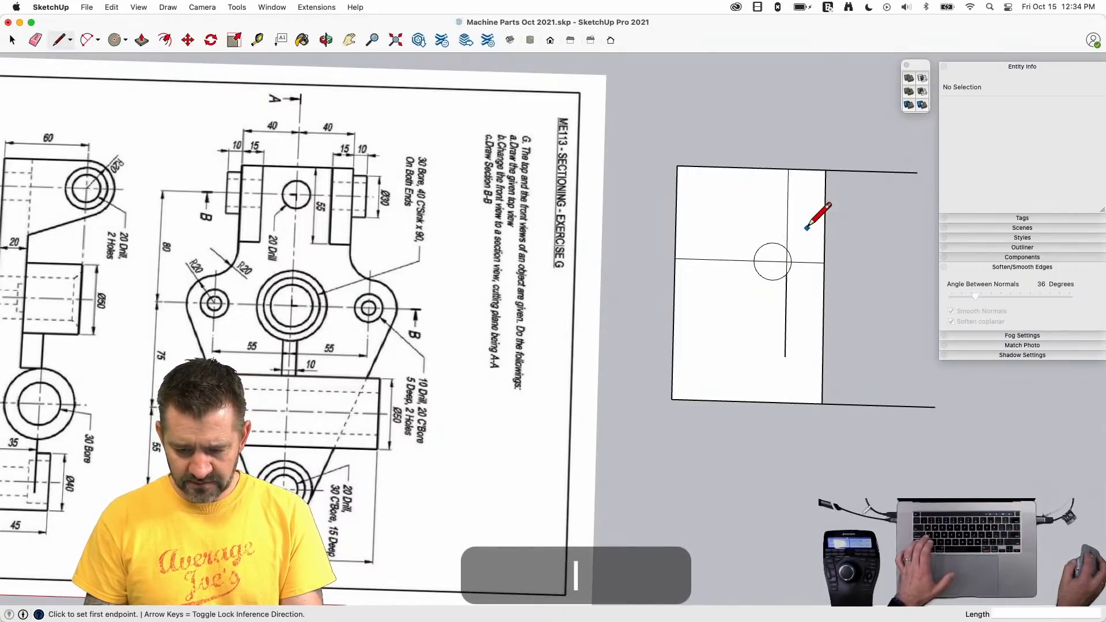
scroll(801, 233, up, 3)
click(752, 247)
click(797, 249)
key(e)
drag(797, 245, 794, 249)
scroll(798, 246, down, 3)
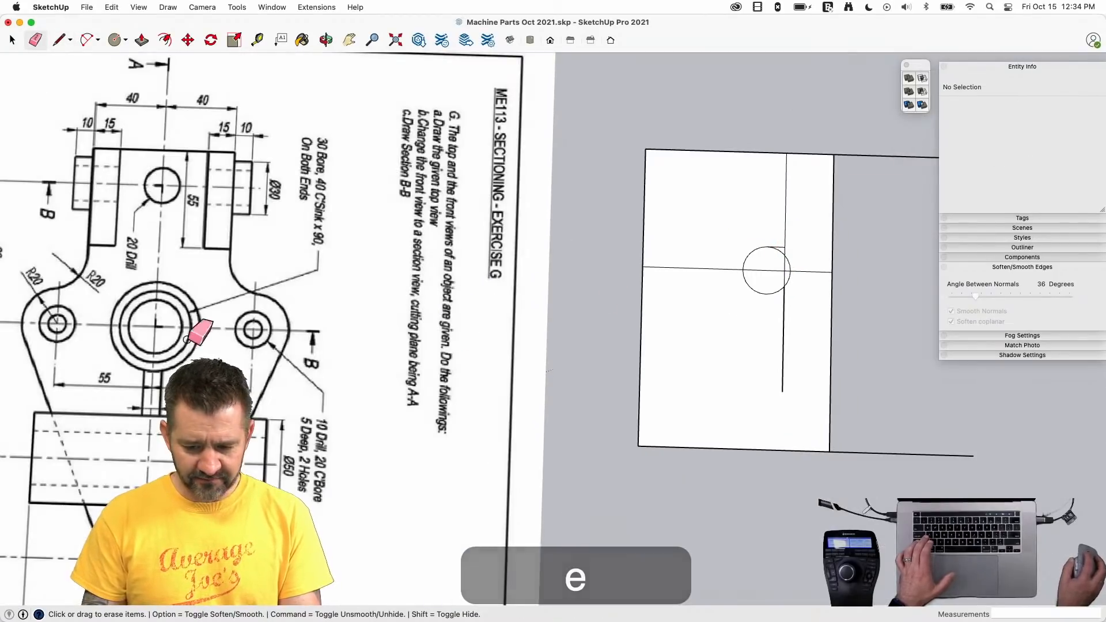
scroll(799, 241, up, 3)
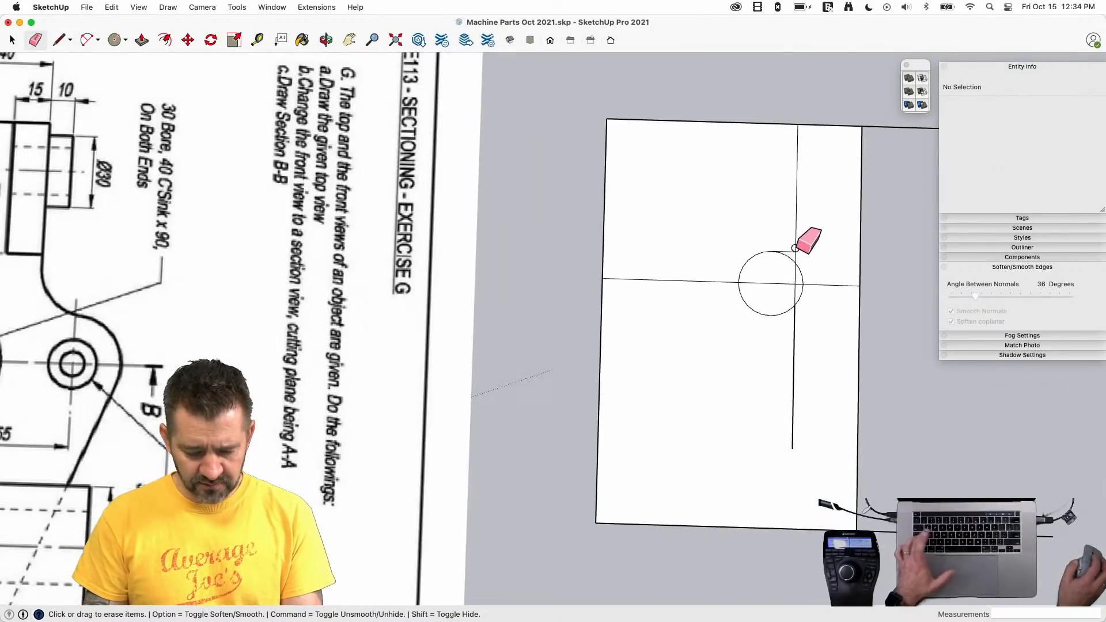
key(c)
key(a)
key(l)
scroll(770, 244, up, 2)
click(756, 254)
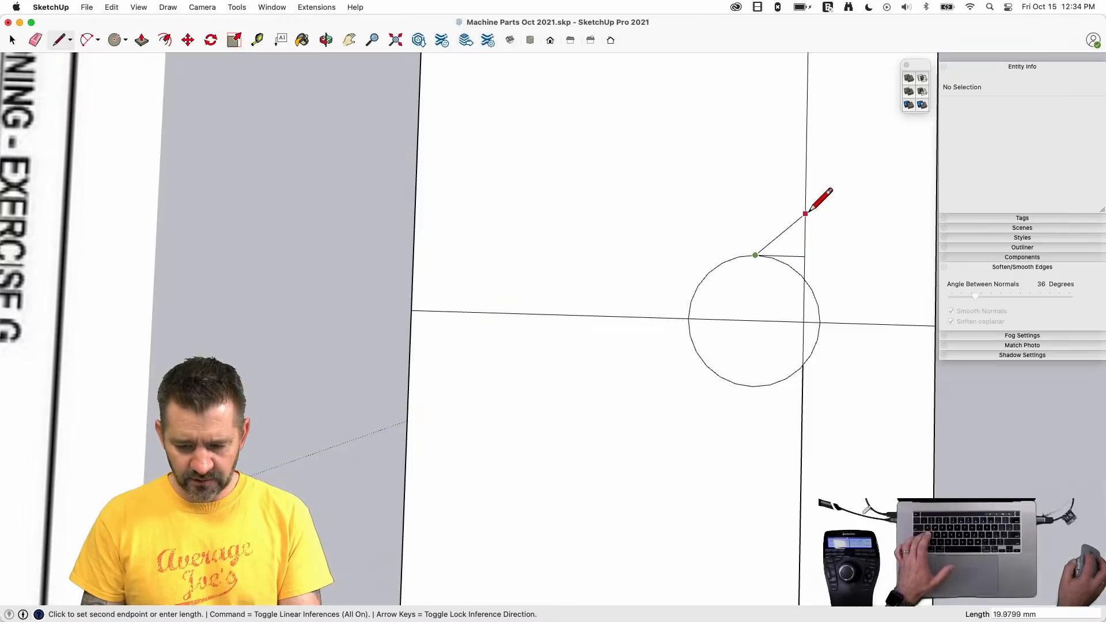
- Draw a tangent arc from the circle's uppermost point to the green-axis line above it, blending the circle into the straight side
key(a)
click(755, 255)
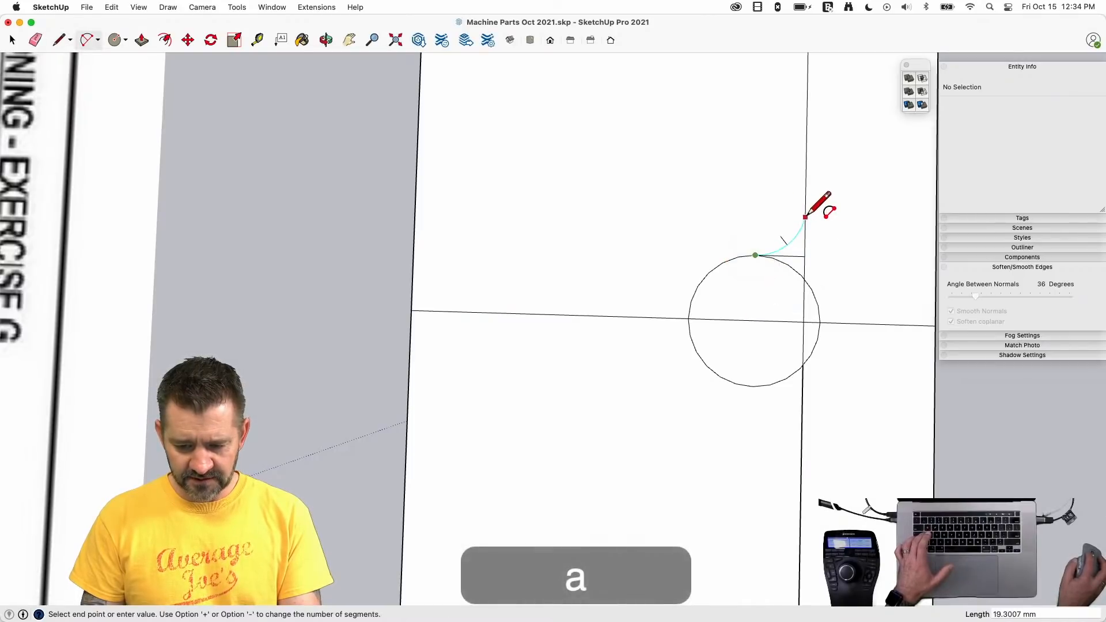
double_click(806, 209)
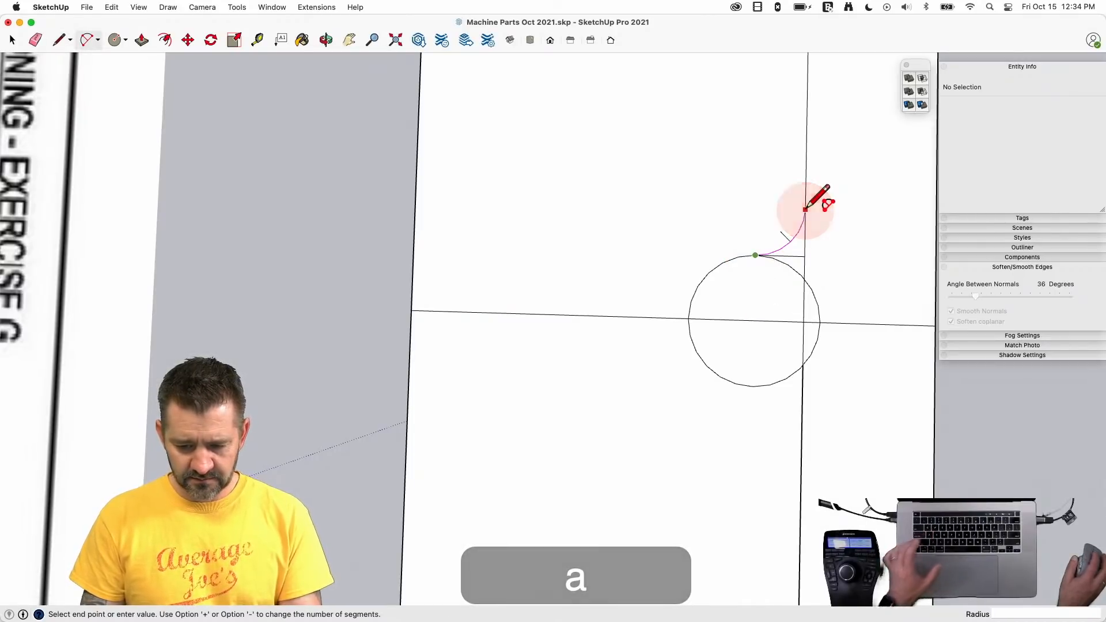
- Erase the short tangent line, the side line below the arc, the circle's inner portion, and the red-axis line from inside the circle to the centerline
key(e)
scroll(844, 206, down, 3)
scroll(845, 206, down, 3)
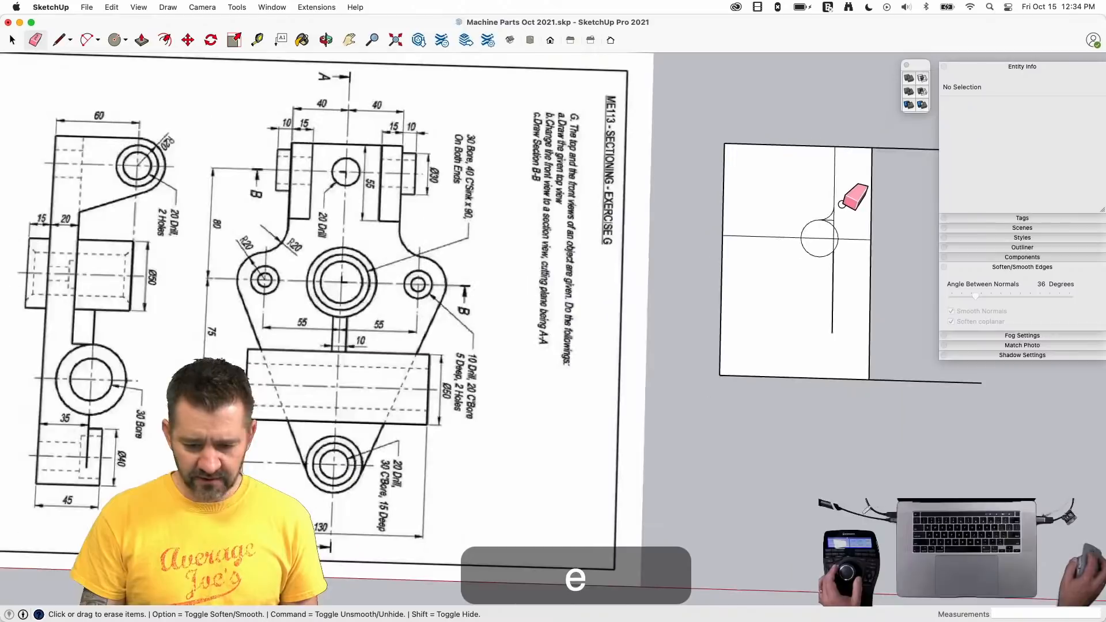
mouse_move(832, 213)
mouse_down()
mouse_move(845, 240)
mouse_move(829, 236)
mouse_up()
click(818, 240)
click(833, 281)
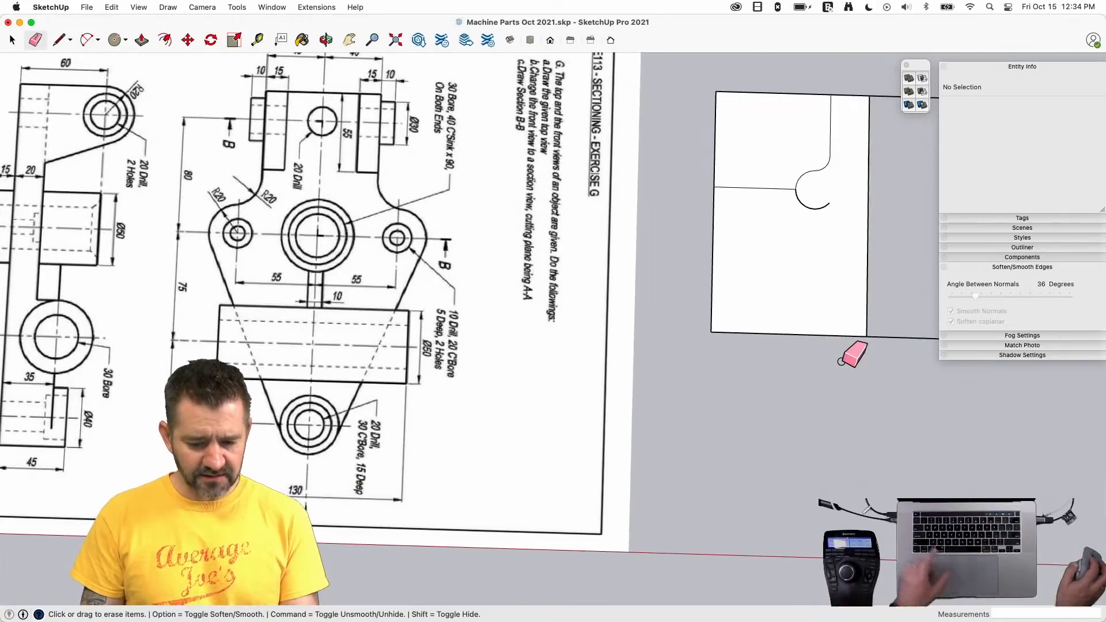
- Start a red-axis line from the end of the reference line's 55 mm segment toward the centerline
key(l)
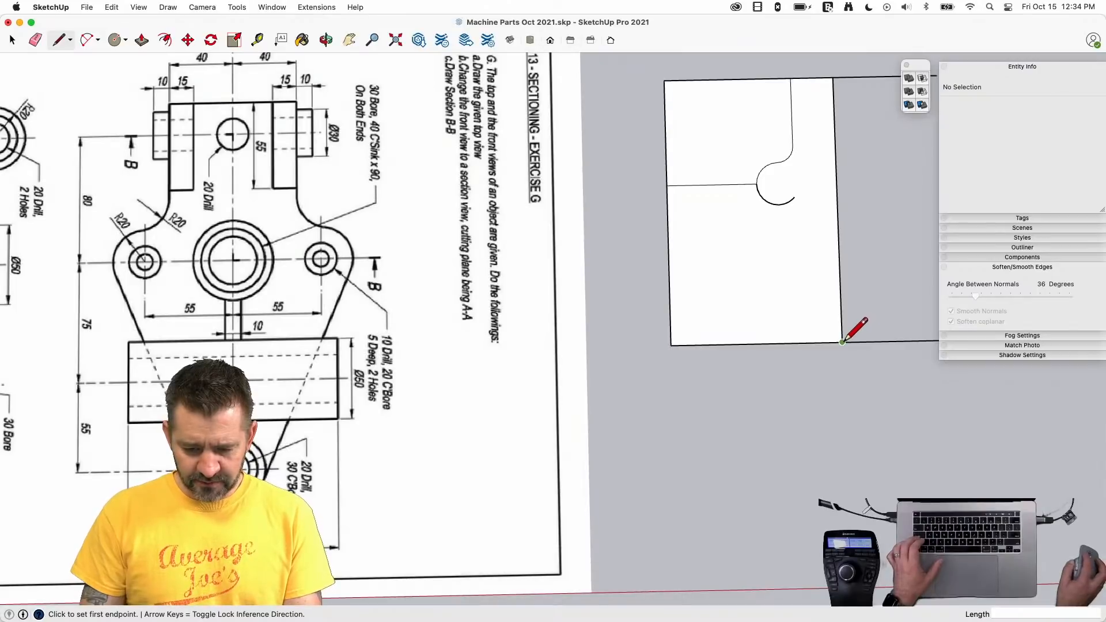
click(670, 324)
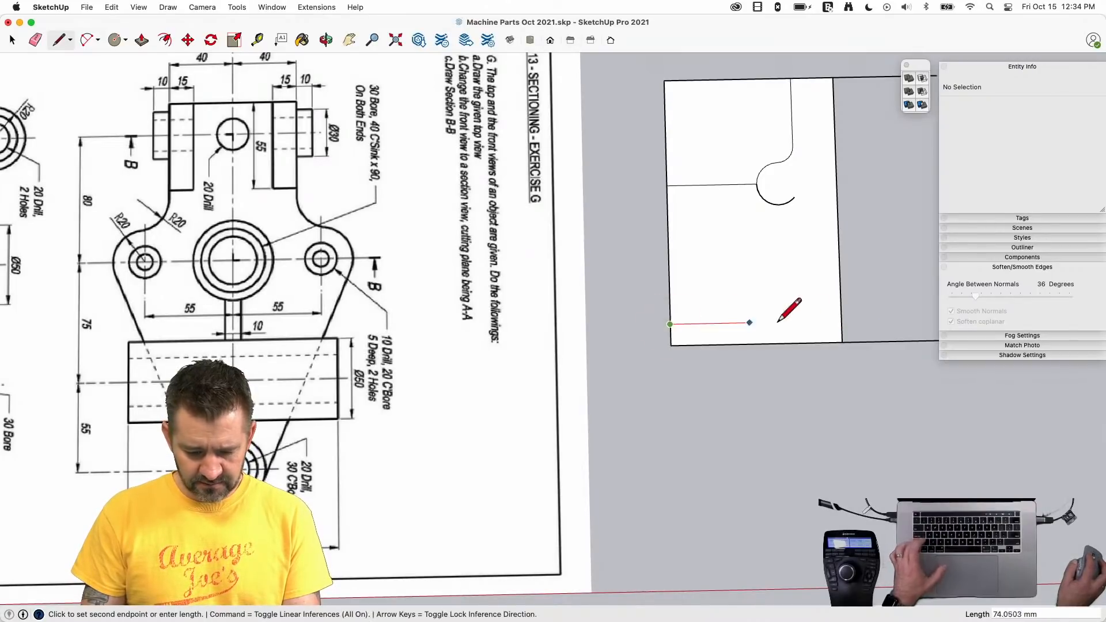
- Extend the lower horizontal line to the rectangle's right edge and add a half circle centred there, reaching down to the rectangle's corner
click(841, 321)
key(c)
click(841, 321)
click(842, 341)
key(e)
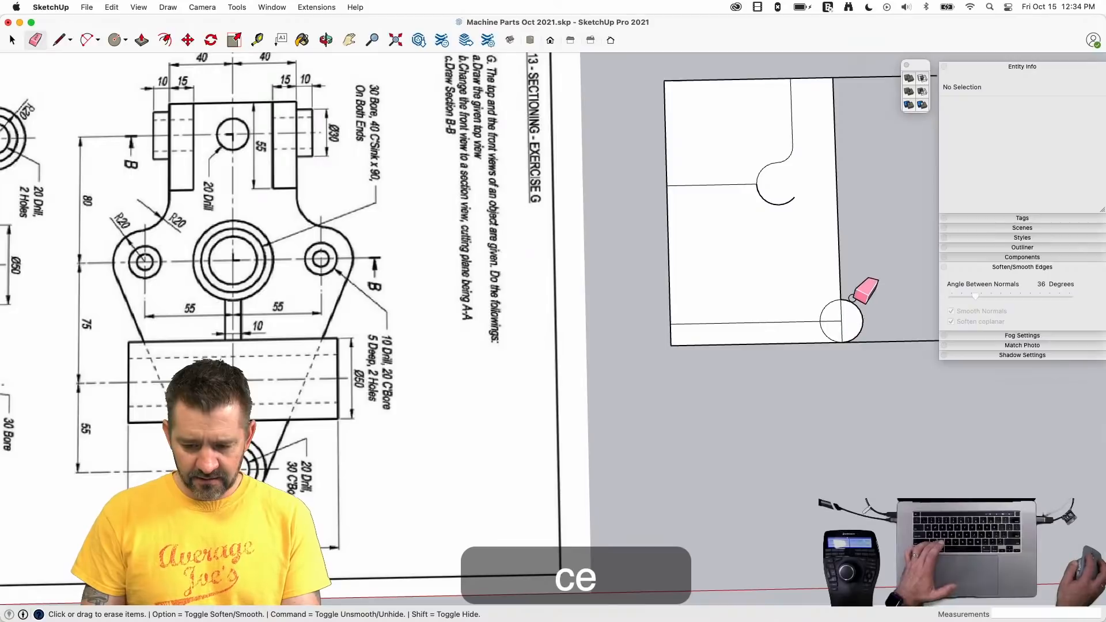
click(858, 308)
- Draw a straight tangent line connecting the upper lobe arc of the profile with the small arc at its lower tip
key(l)
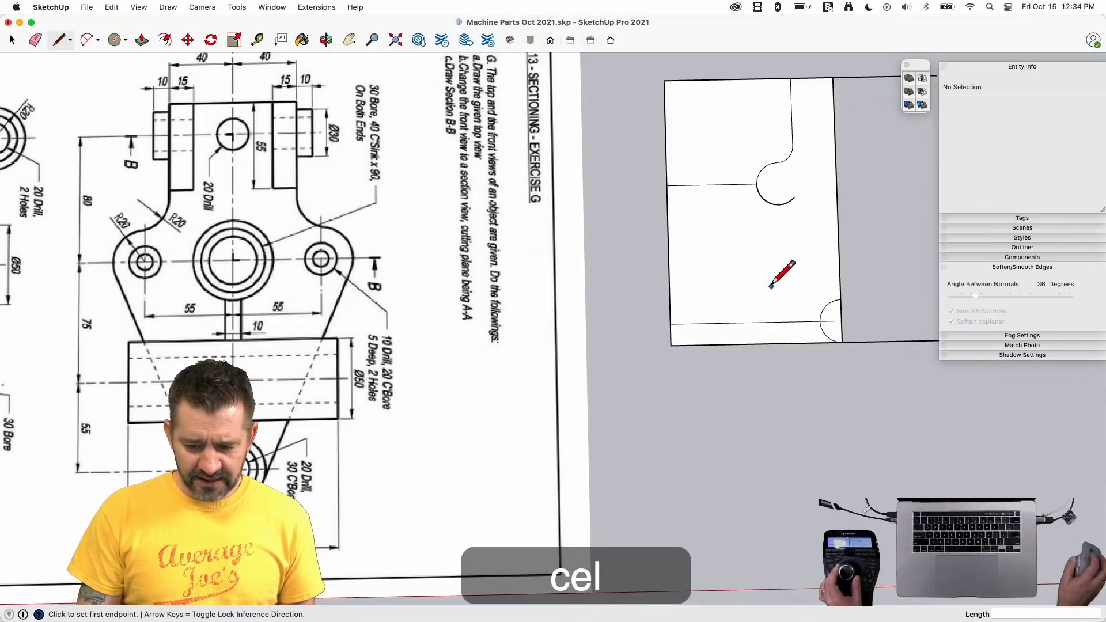
key(l)
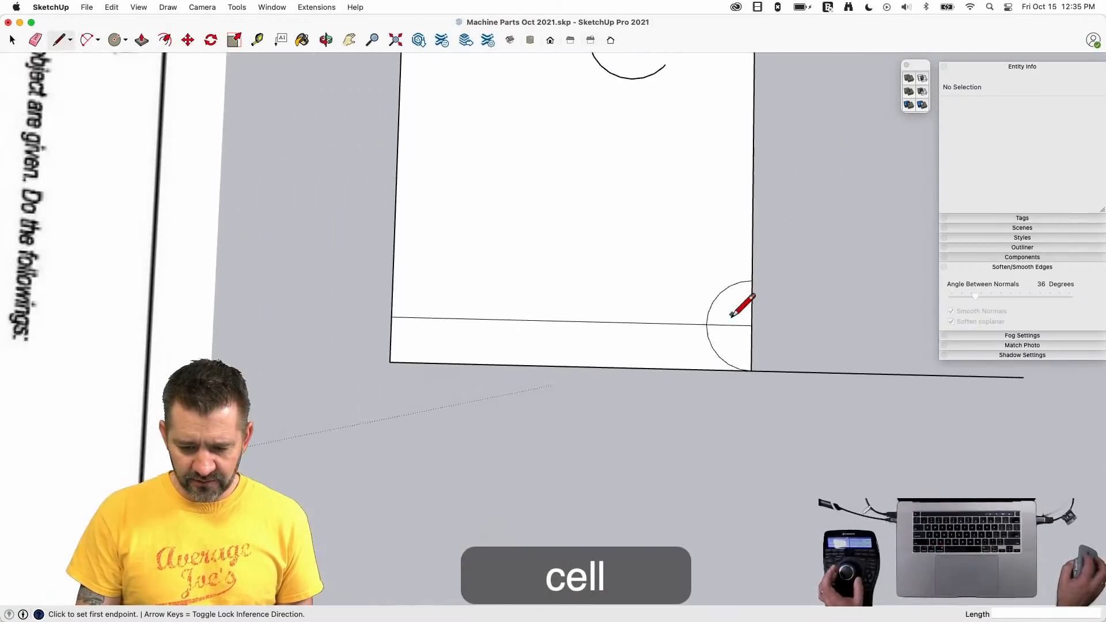
click(686, 345)
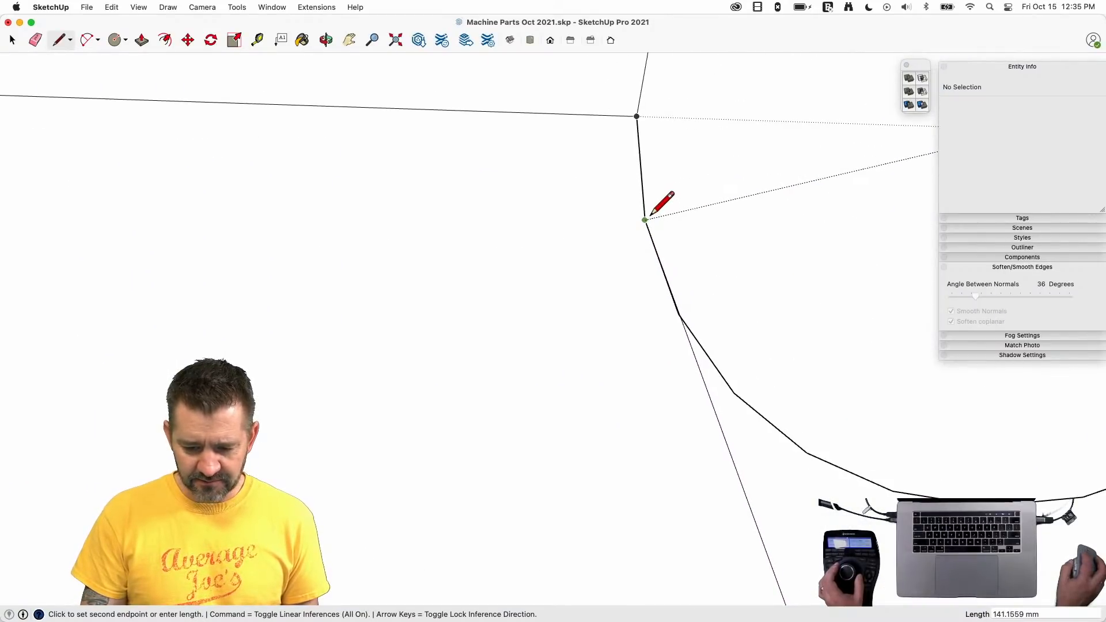
click(678, 314)
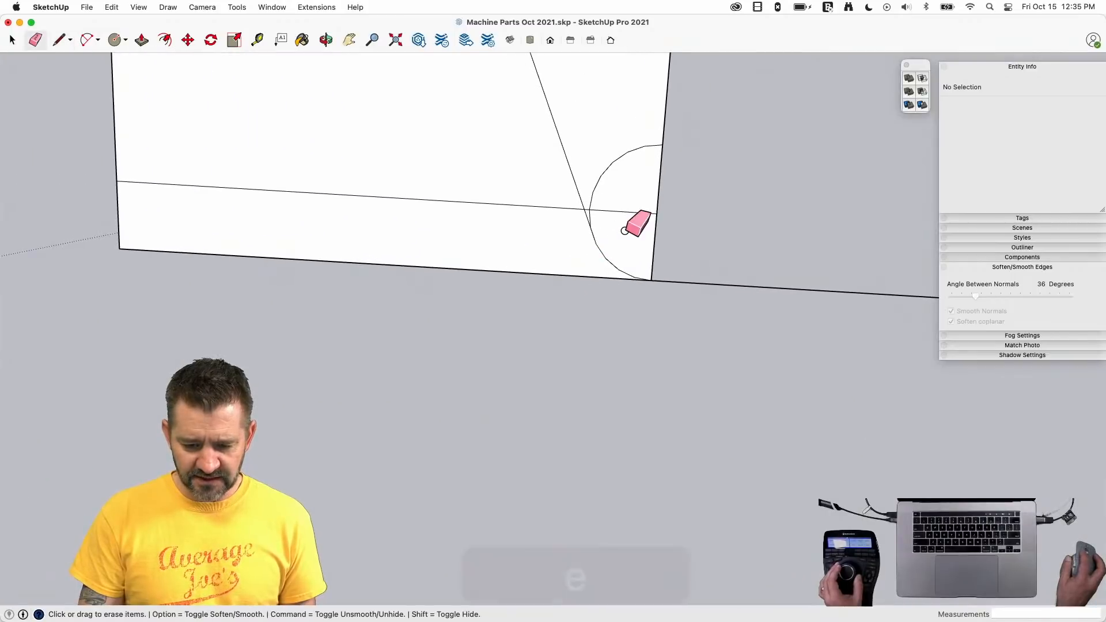
- Erase the leftover construction lines, the unused arc portions and the rectangle edges outside the half profile
drag(632, 214, 588, 209)
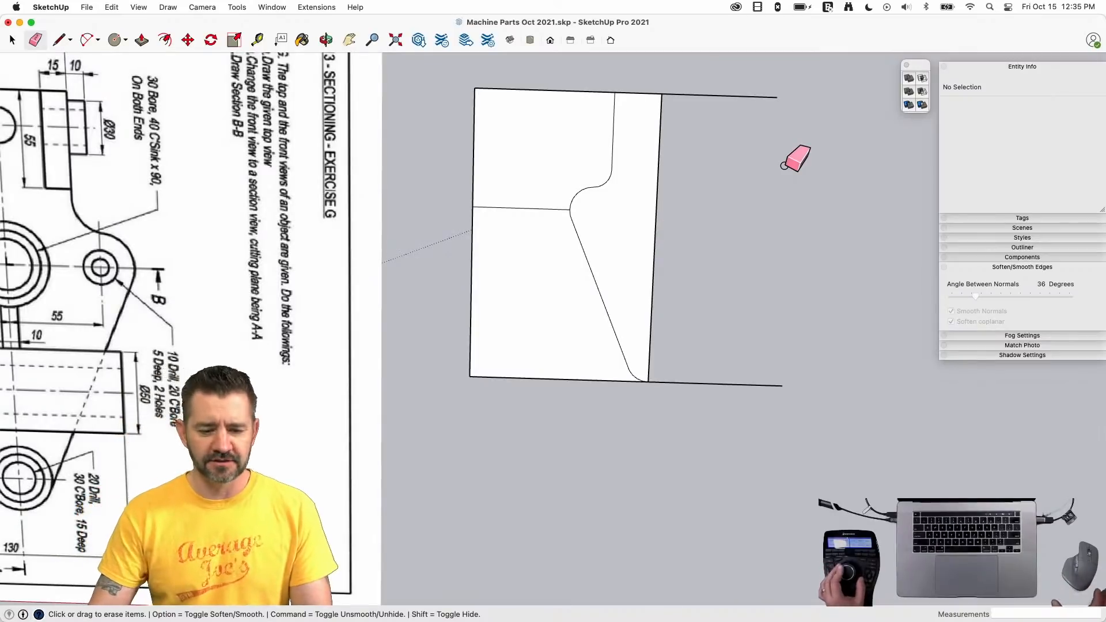
scroll(783, 165, down, 3)
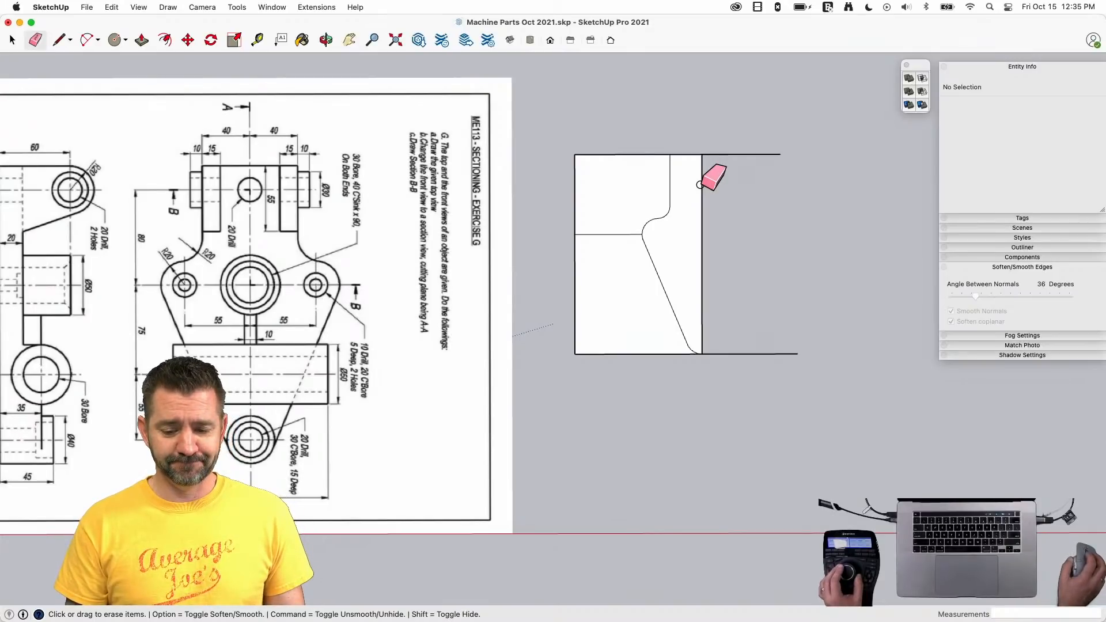
drag(619, 153, 604, 264)
drag(609, 386, 746, 368)
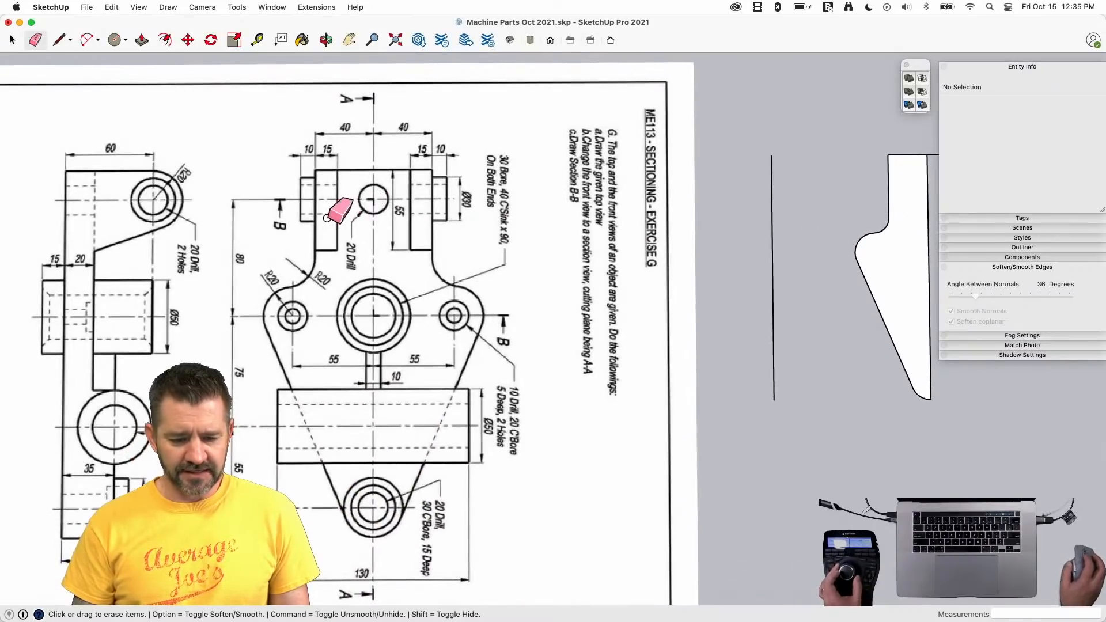
- Outline a 15 by 55 mm rectangle at the upper outer corner of the half profile and erase the excess line below it
key(l)
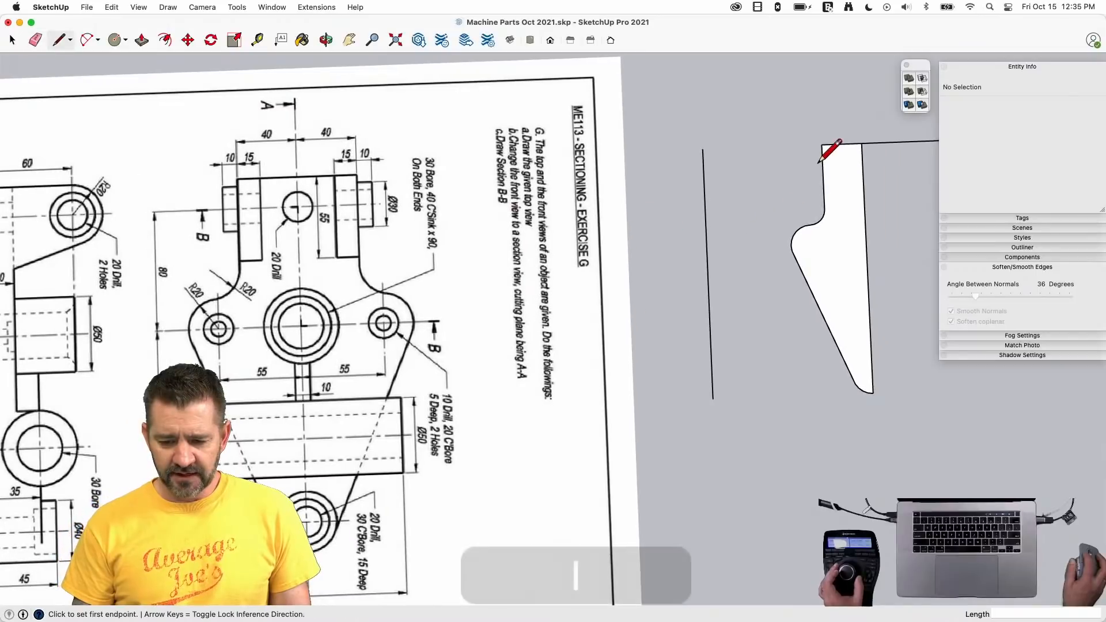
key(l)
click(822, 144)
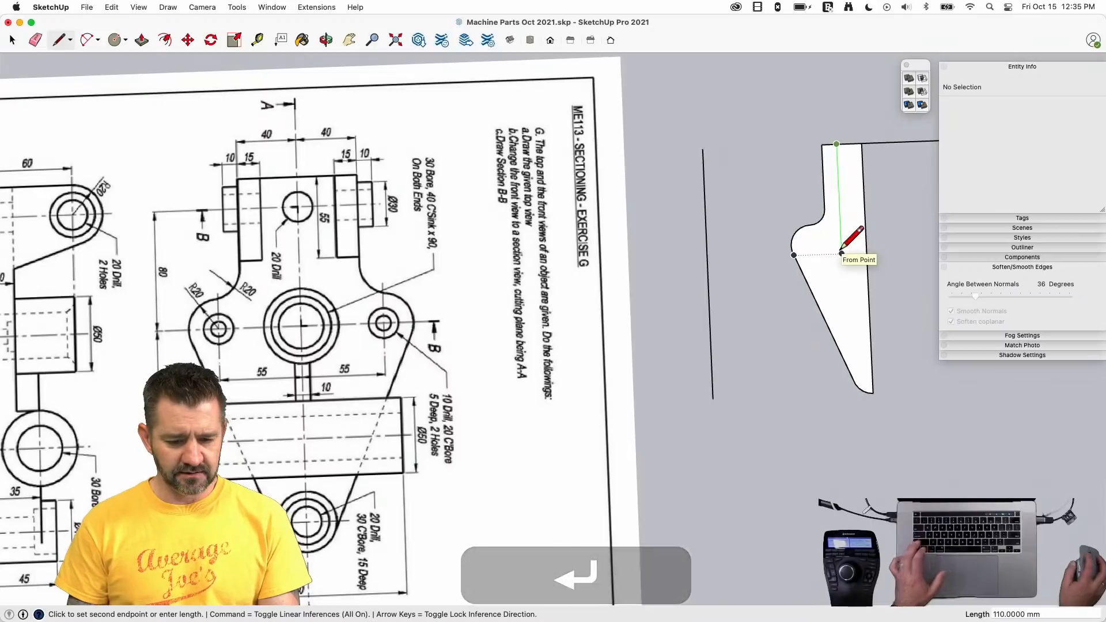
click(842, 253)
key(l)
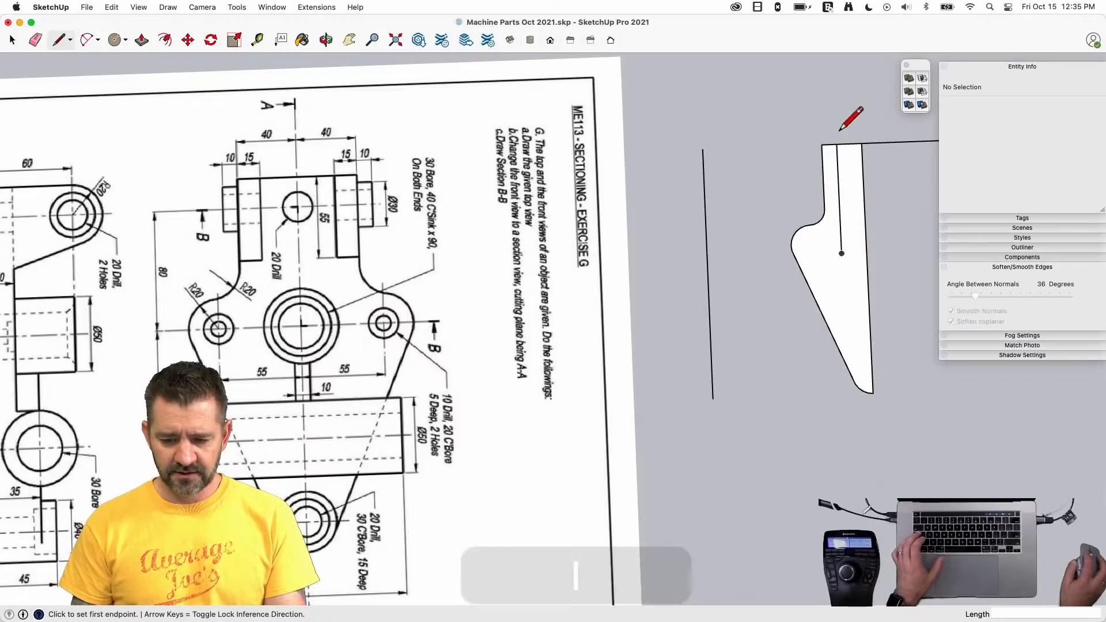
click(836, 145)
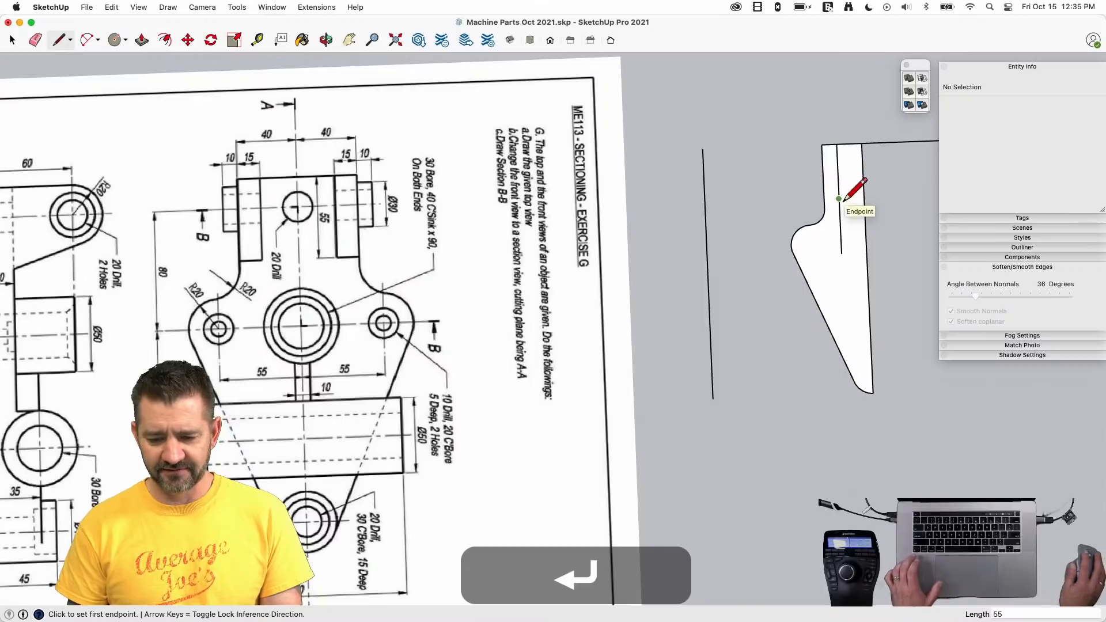
key(e)
click(772, 194)
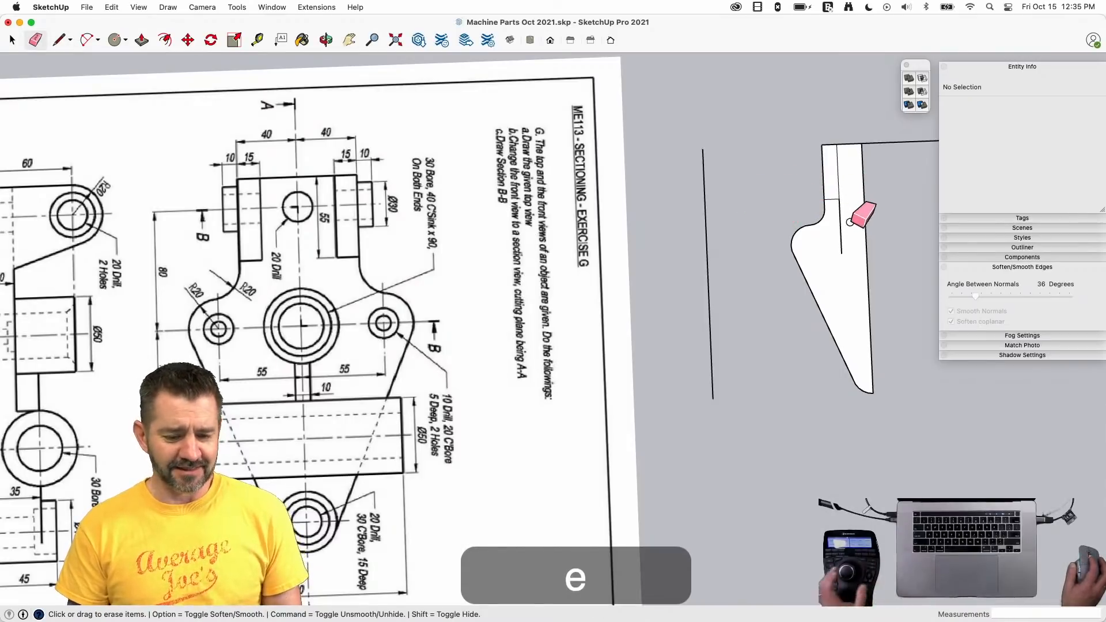
click(840, 231)
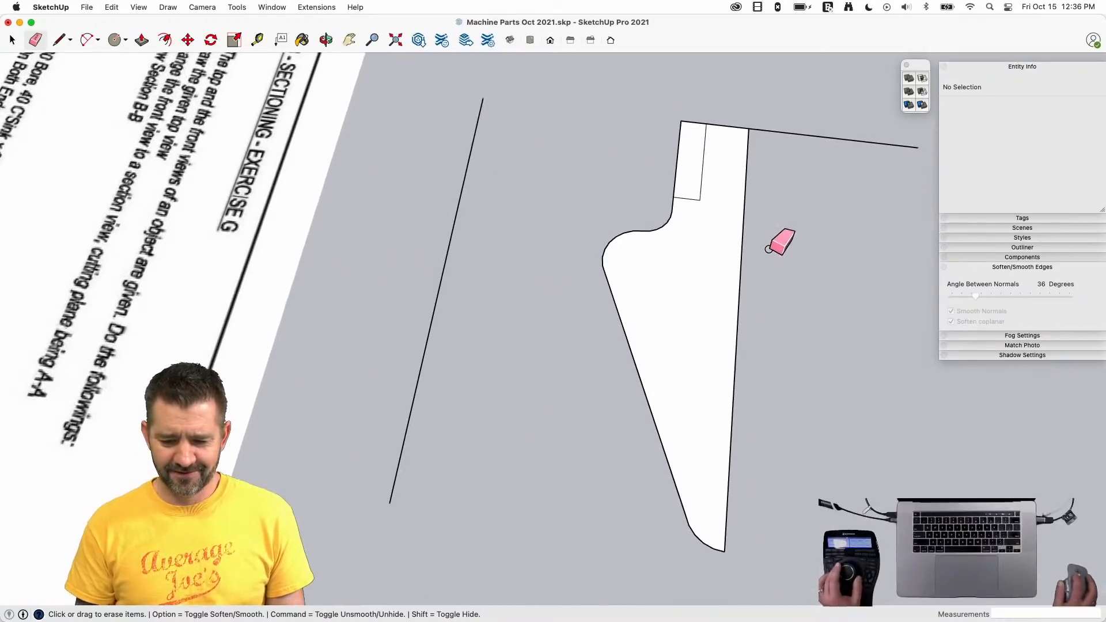
- Push/Pull the half profile, including its corner rectangle, to a thickness of 20 mm and erase the leftover edges on the side face
key(p)
click(675, 344)
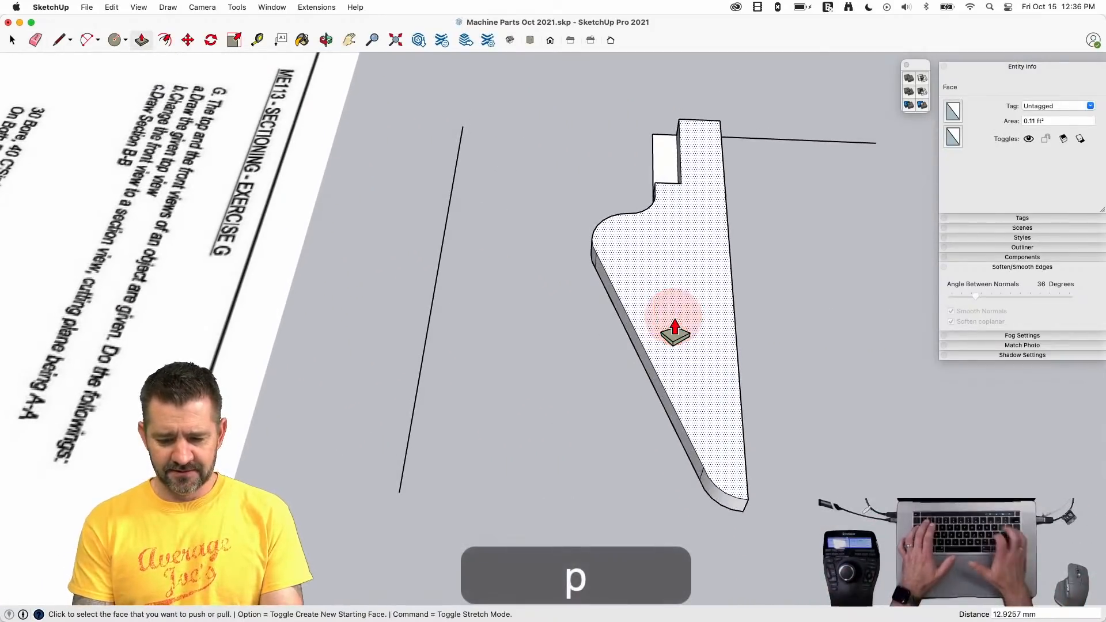
text(20)
key(Return)
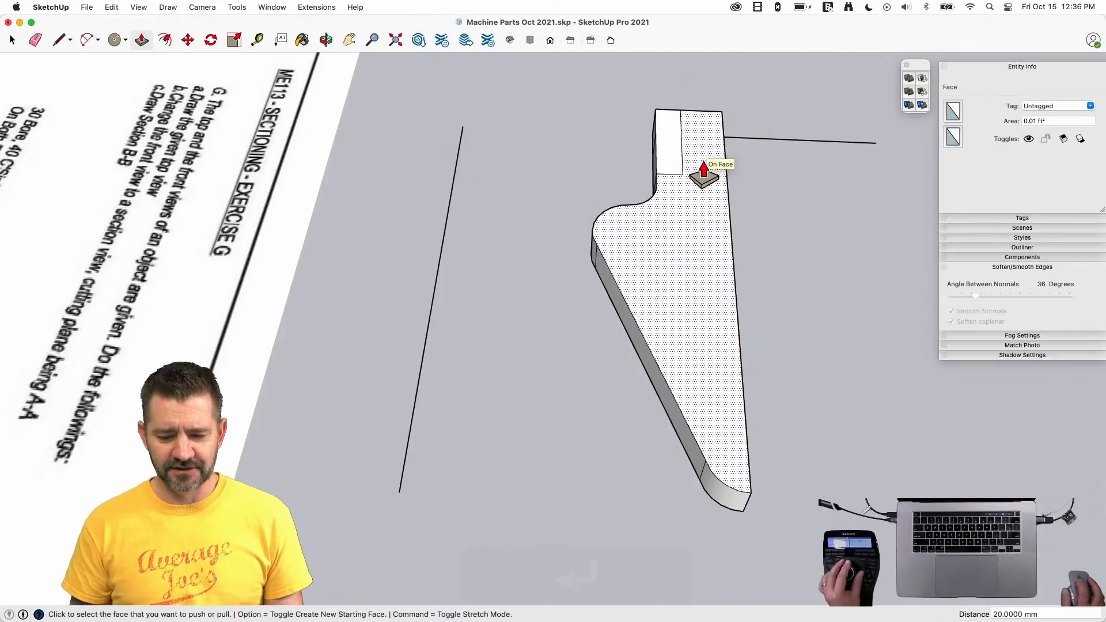
key(e)
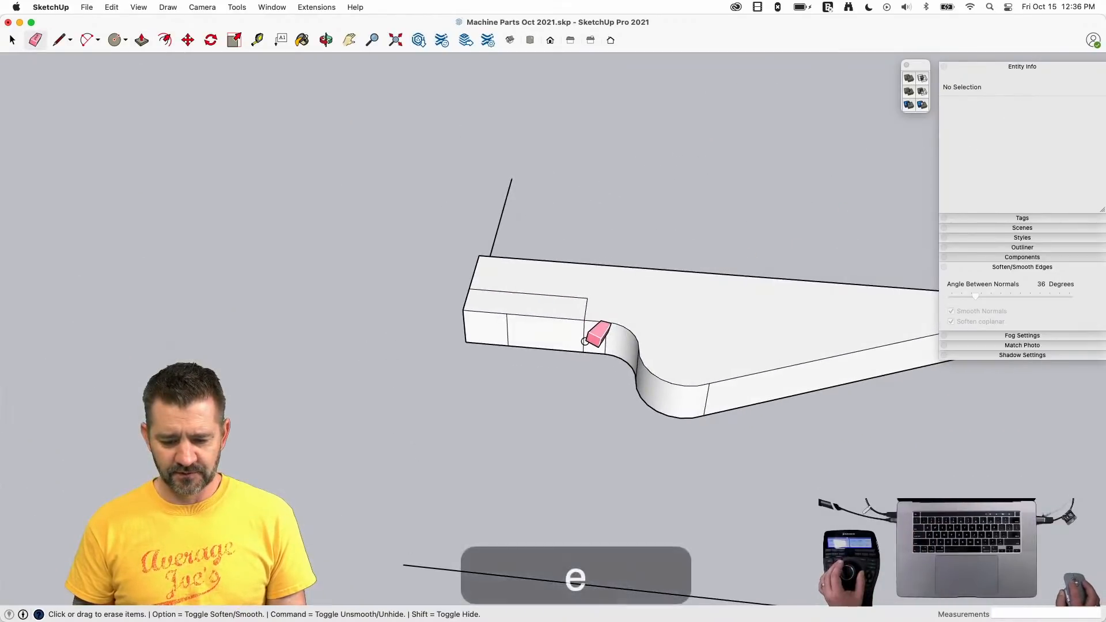
drag(585, 339, 493, 330)
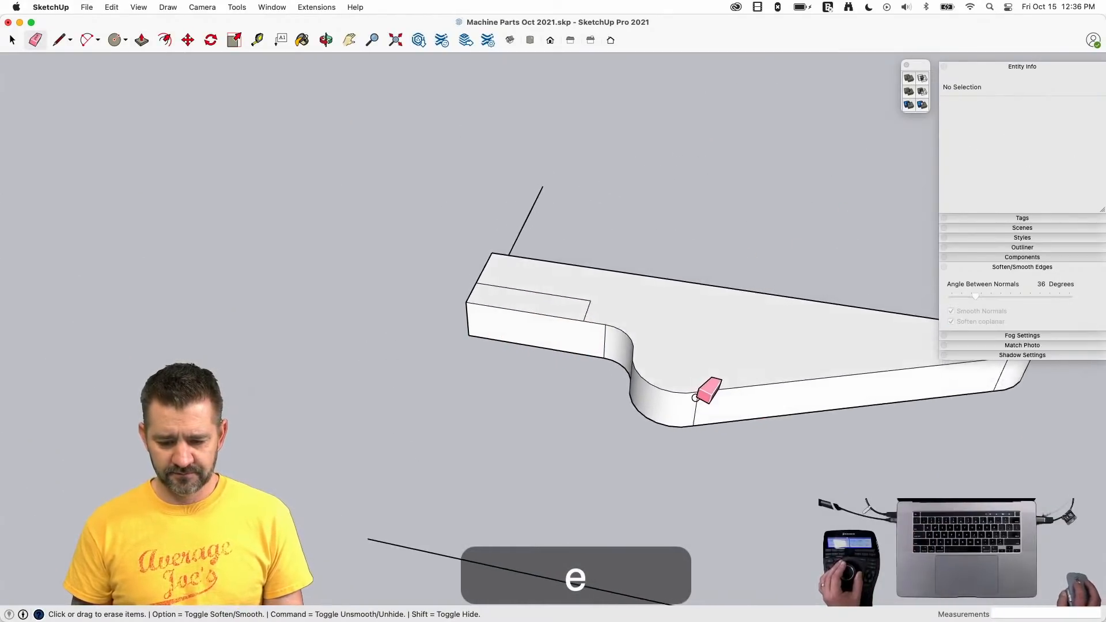
key(l)
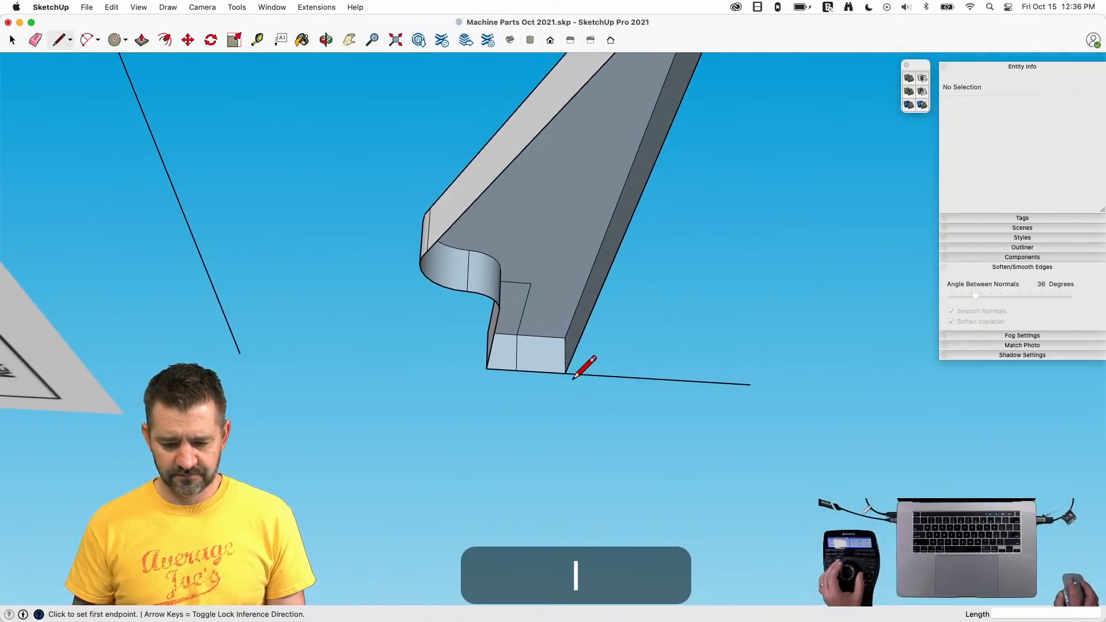
key(space)
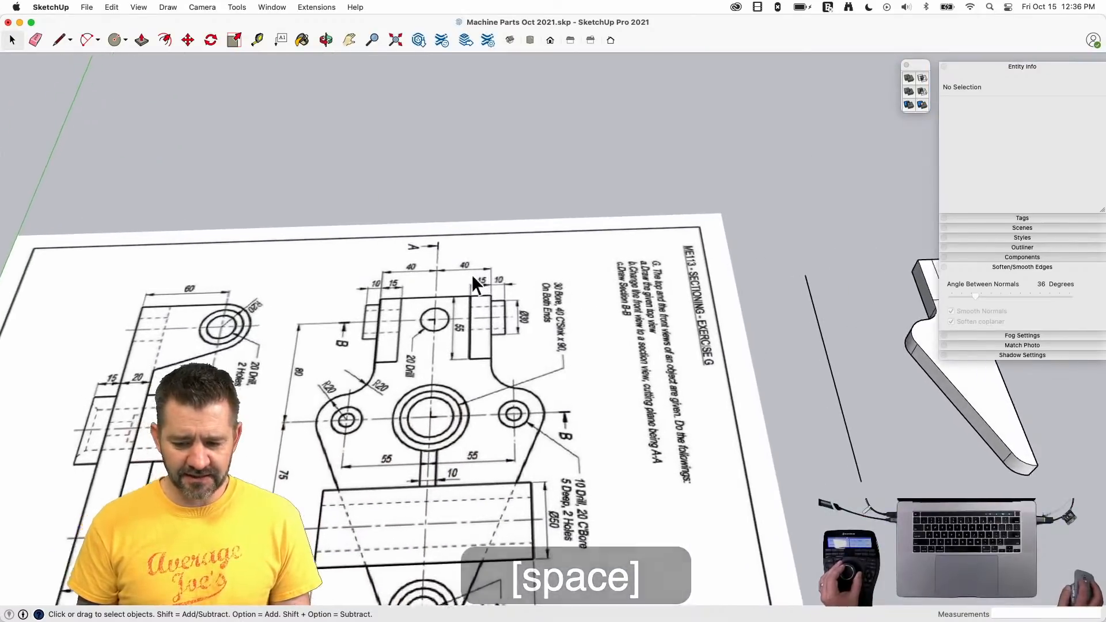
key(l)
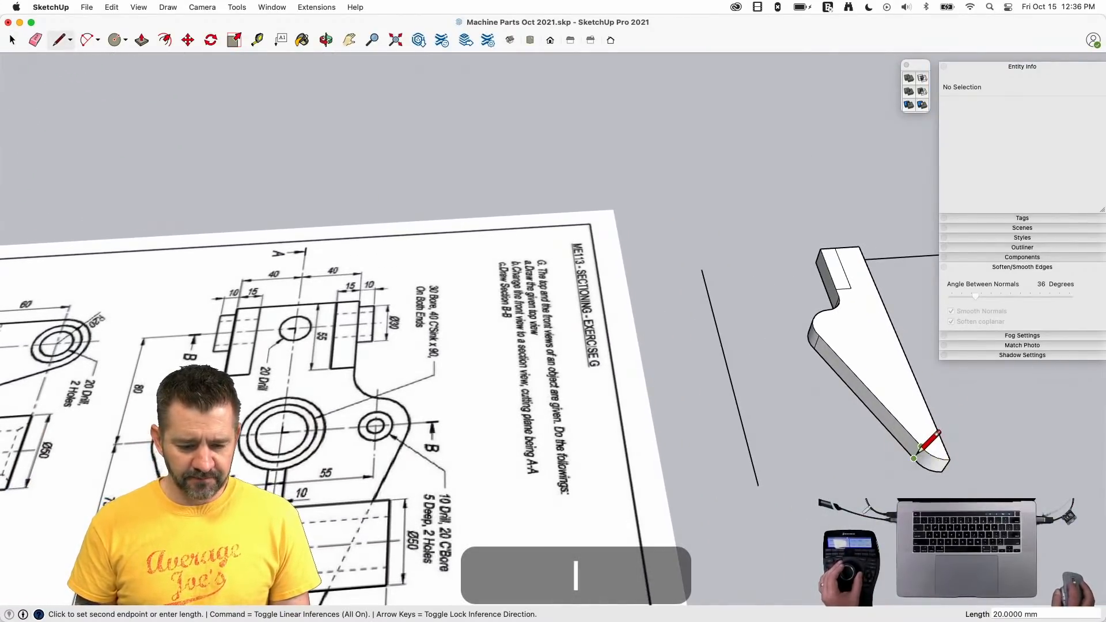
key(space)
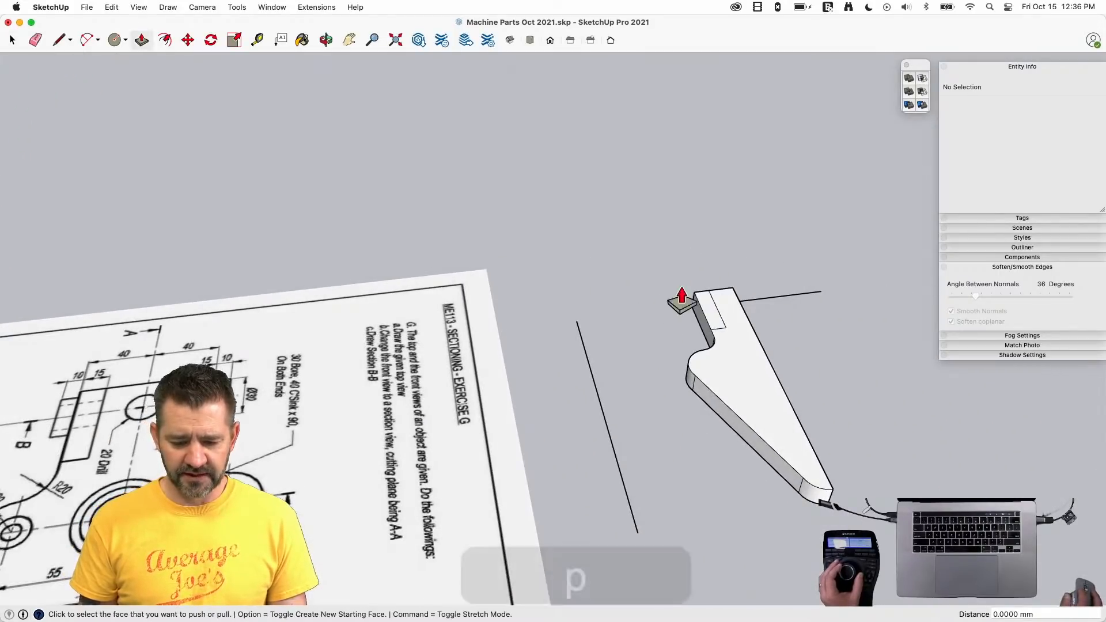
- Push/Pull the corner rectangle 40 mm upward from the plate to form the upright lug
click(705, 282)
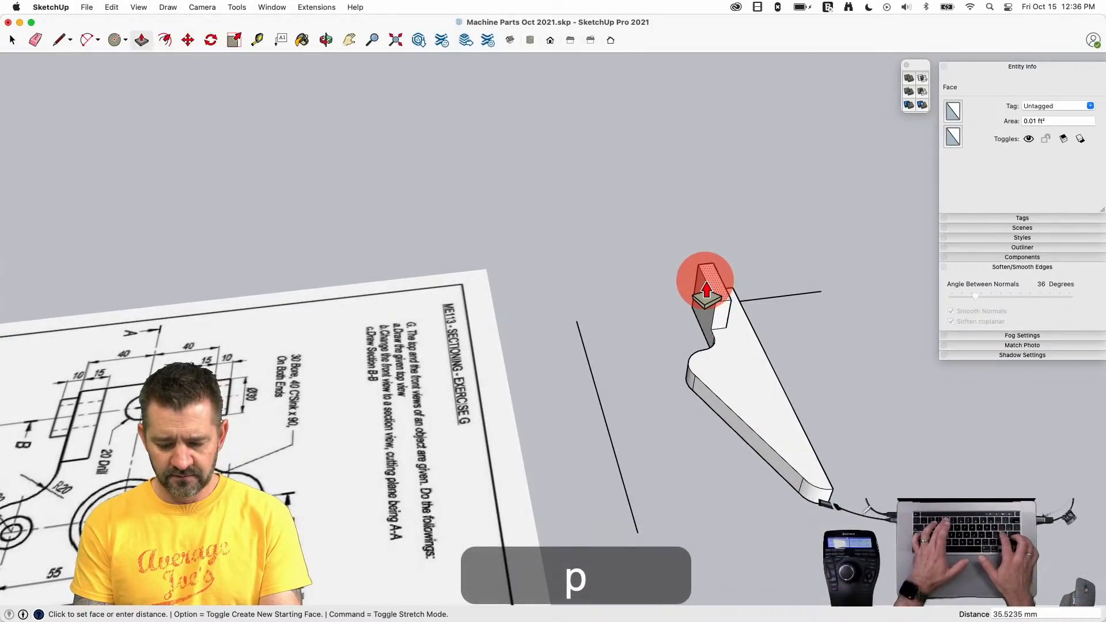
text(40)
key(Return)
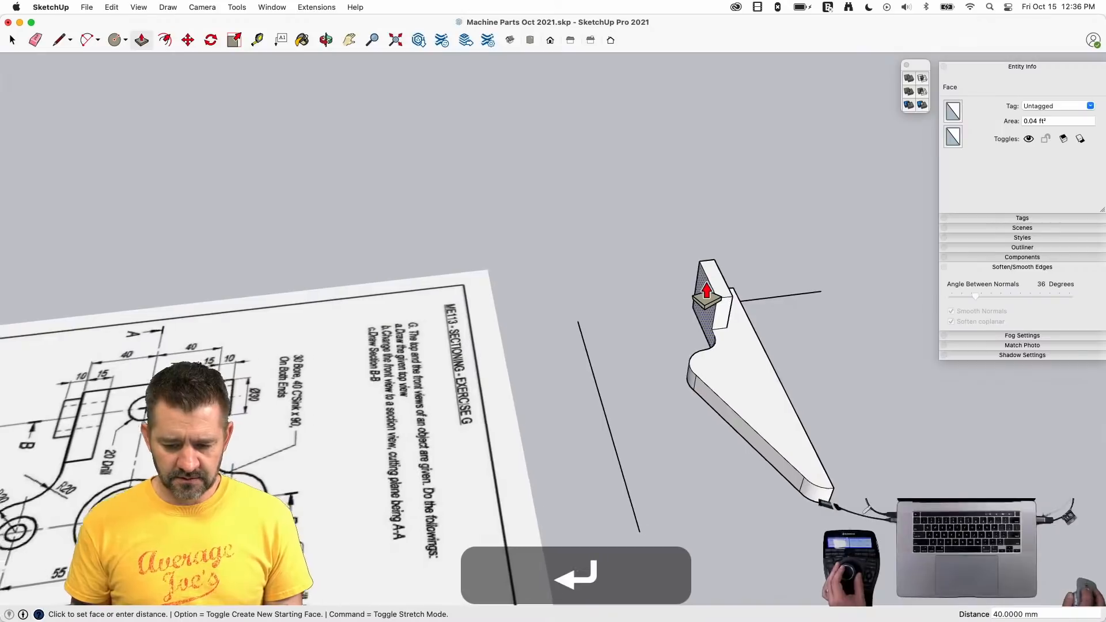
key(space)
key(e)
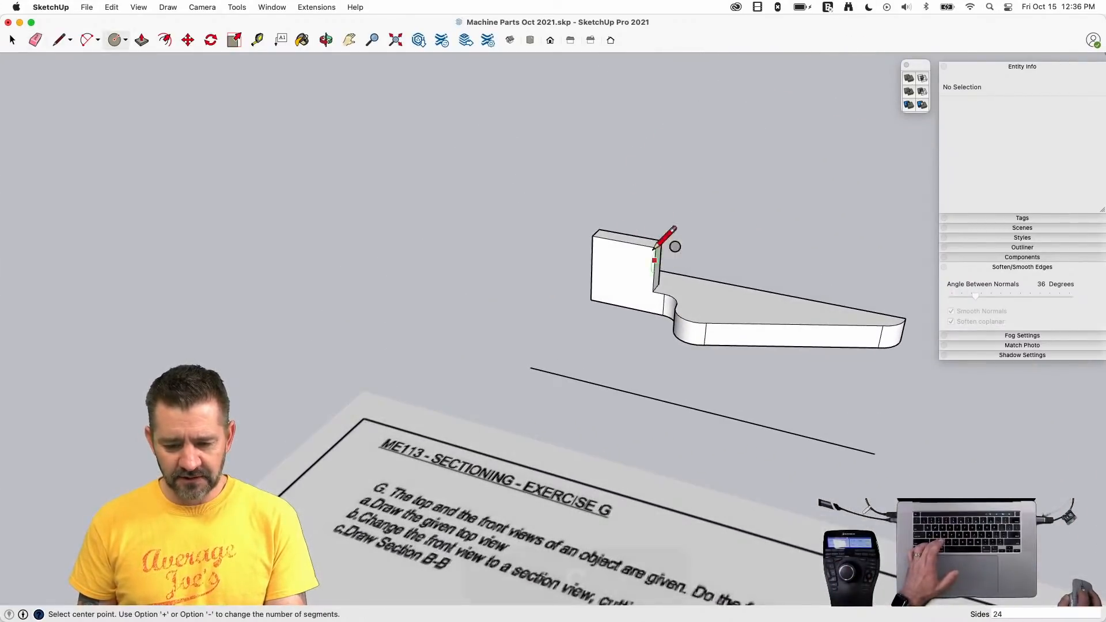
- Draw a circle of 20 mm radius centred on the lug's outer top edge and erase its lower half
click(625, 242)
text(20)
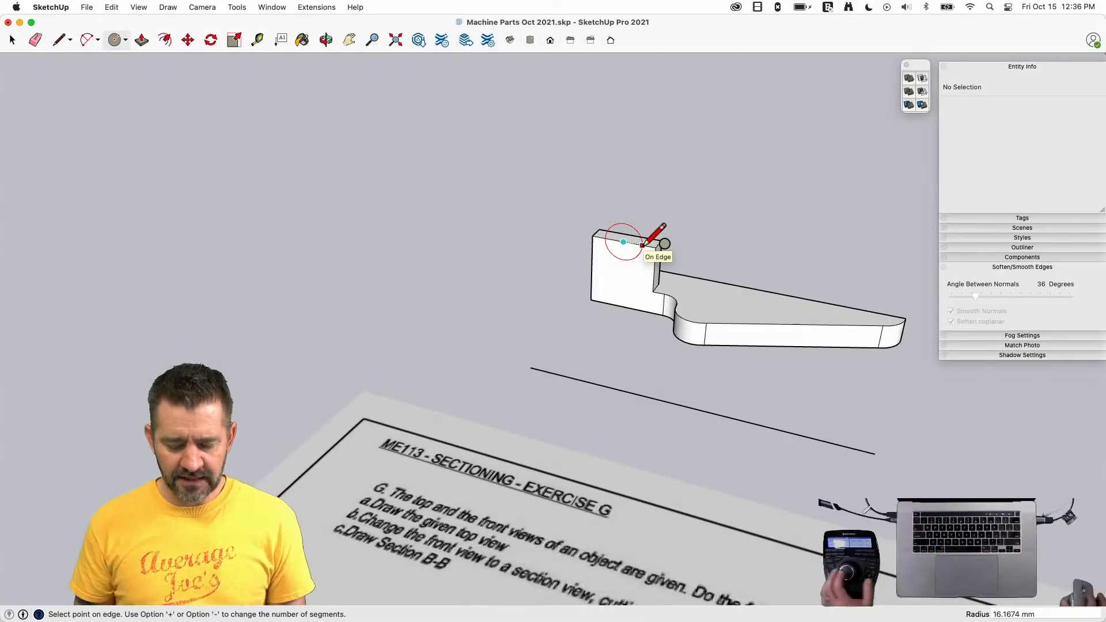
key(Return)
key(space)
key(e)
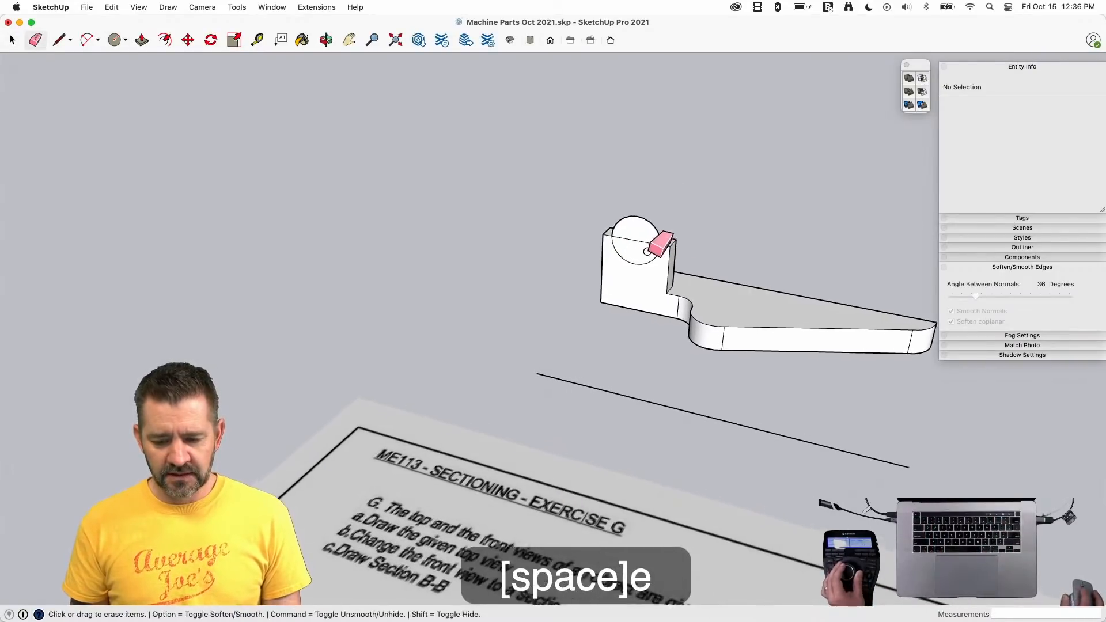
- Move the half-disc face along the lug's top edge until its end meets the lug's outer corner
key(space)
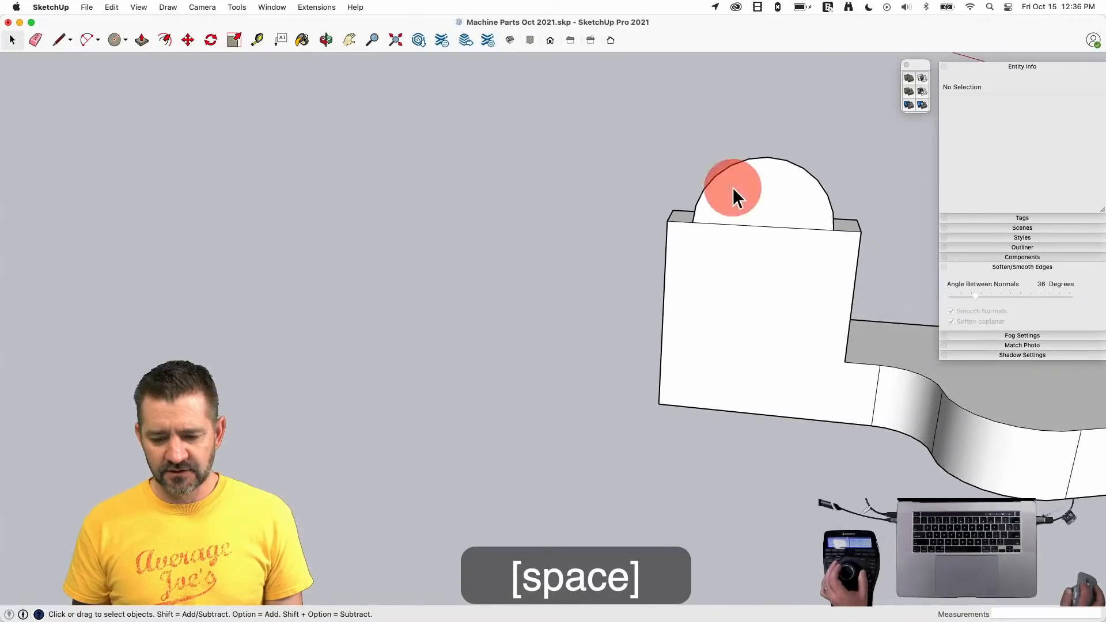
click(729, 192)
click(723, 203)
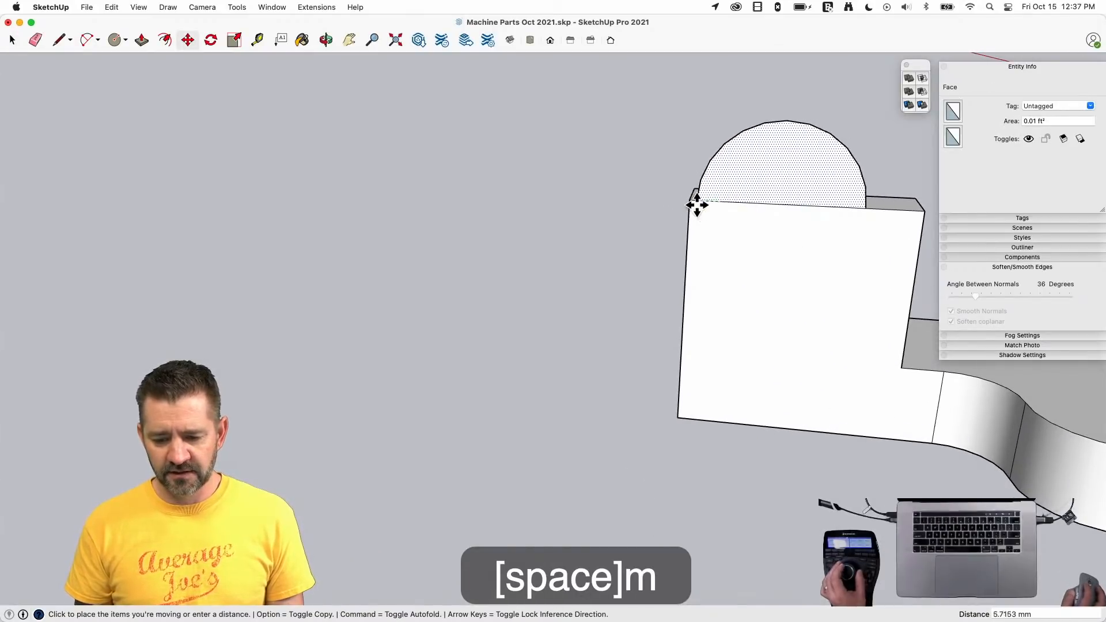
click(691, 203)
- Draw lines from the half-disc's lowest arc point and from its inner end to the lug's inner base corner
key(l)
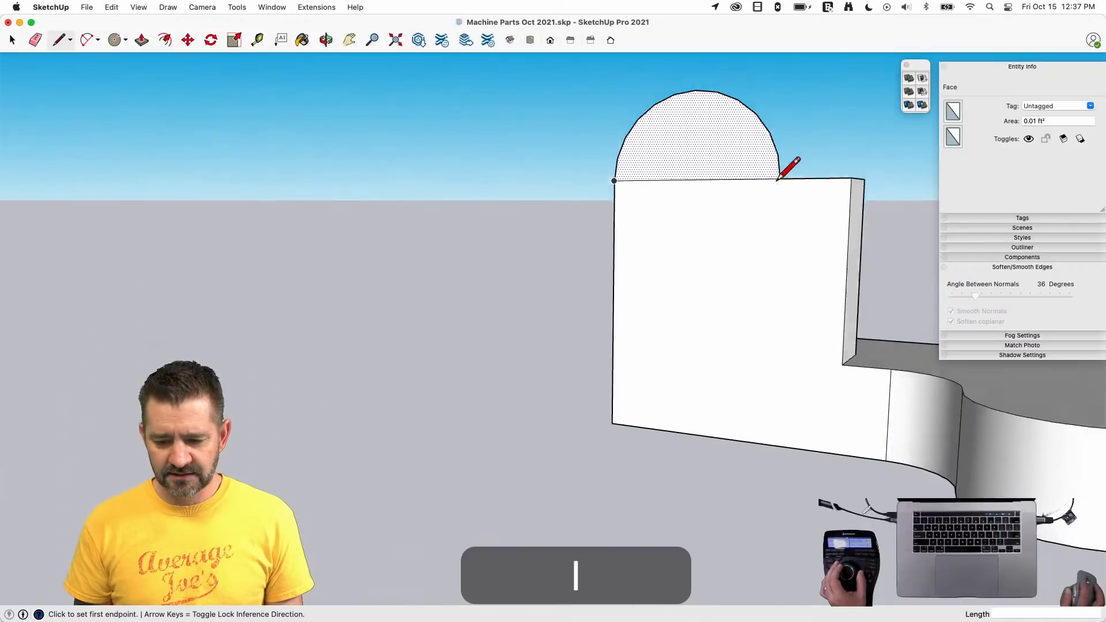
click(781, 154)
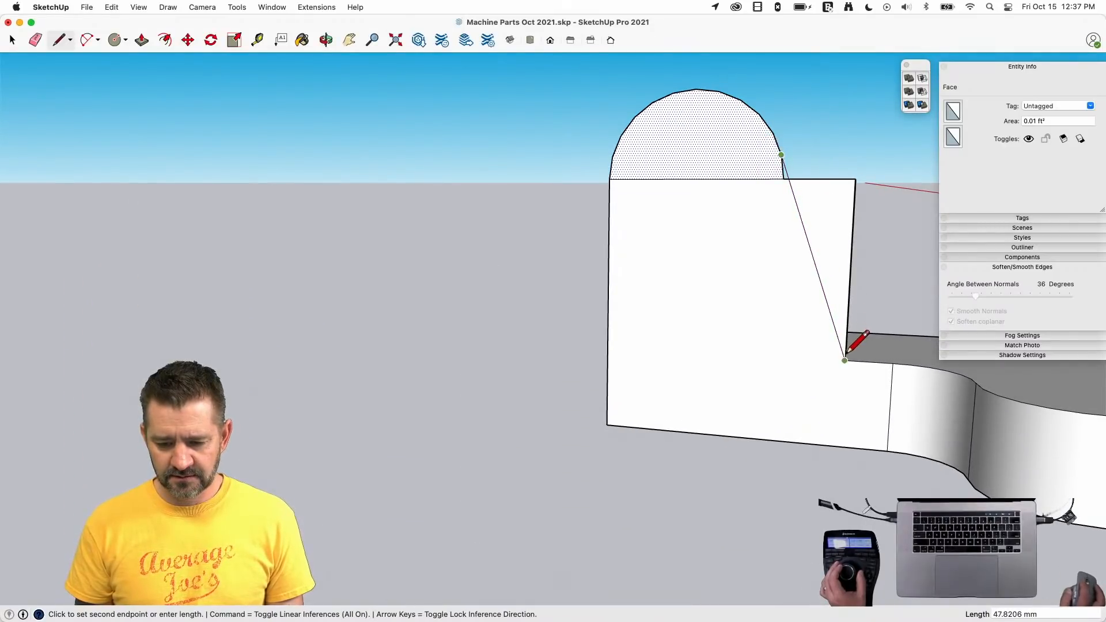
key(l)
click(783, 179)
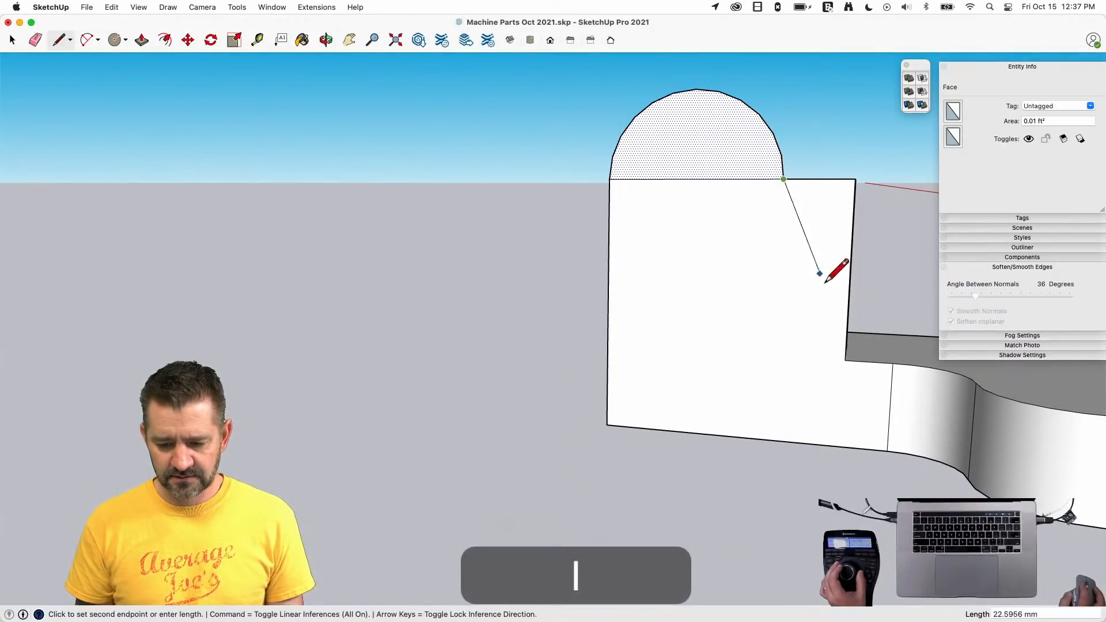
click(845, 360)
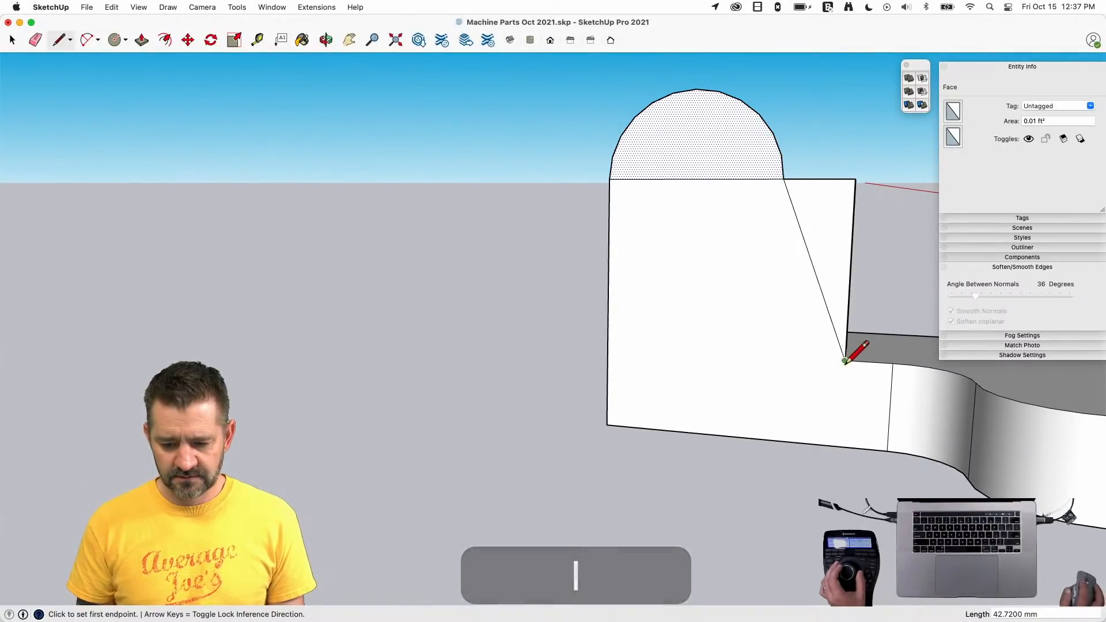
- Erase the extra slanted line running from the half-disc's inner end to the lug's base corner
key(e)
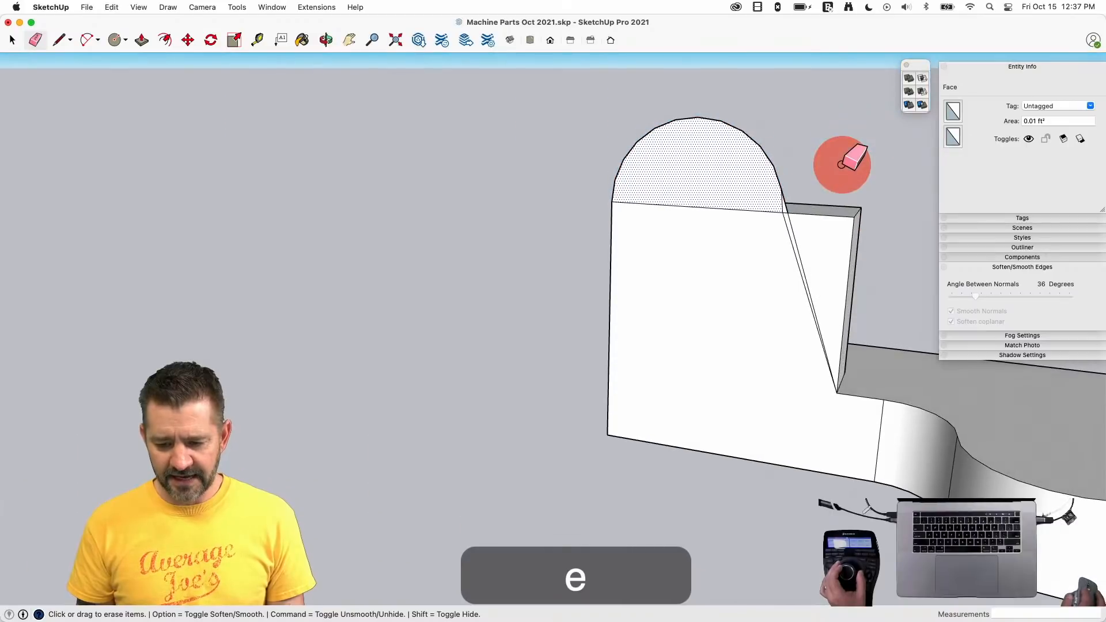
key(p)
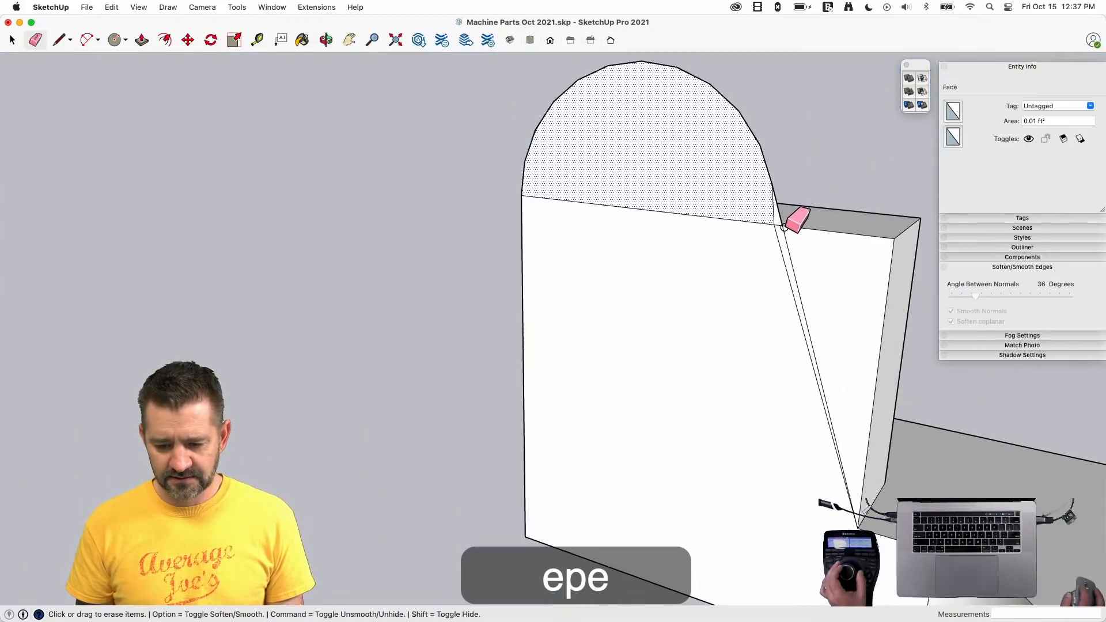
click(778, 237)
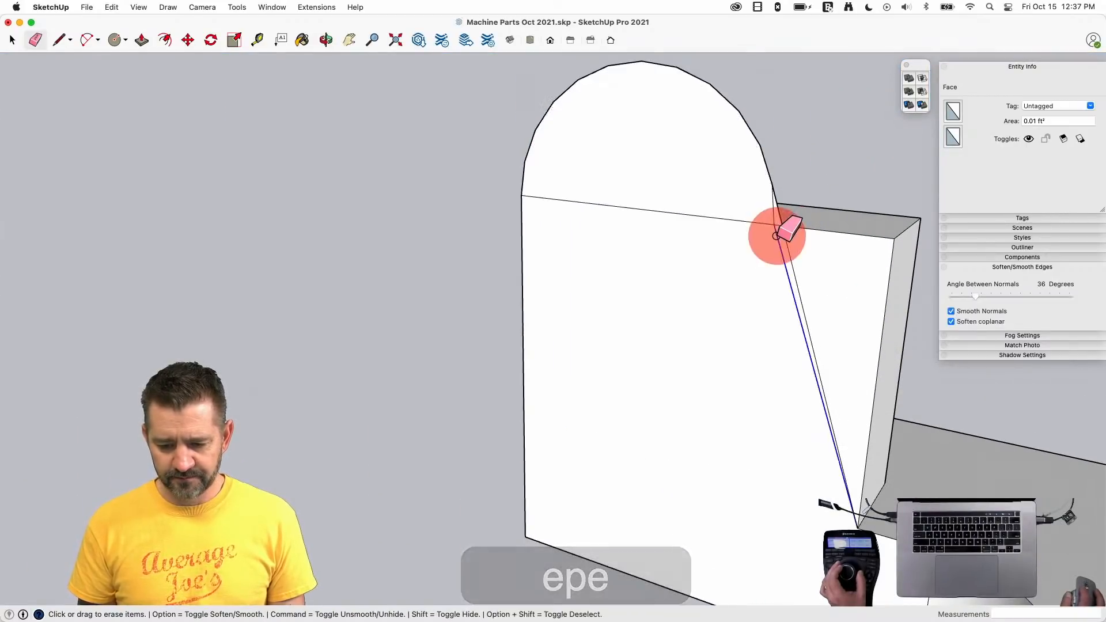
click(777, 224)
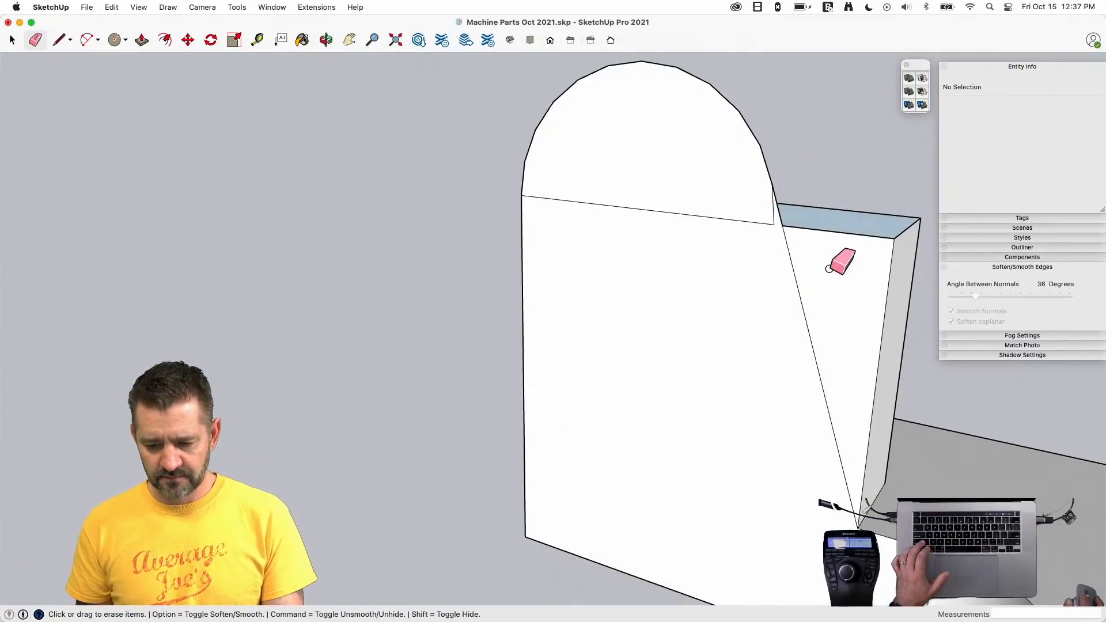
key(cmd+z)
- Push/Pull the triangular wedge beyond the slanted line 15 mm through the lug and extrude the half-disc to the lug's thickness
key(p)
click(891, 217)
click(796, 212)
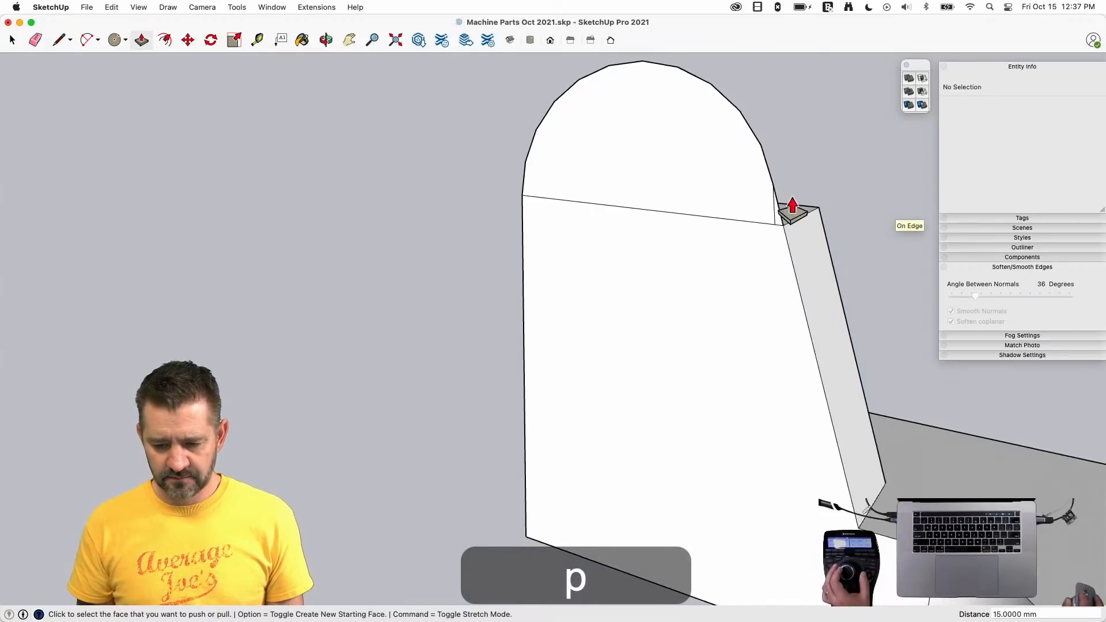
key(e)
key(p)
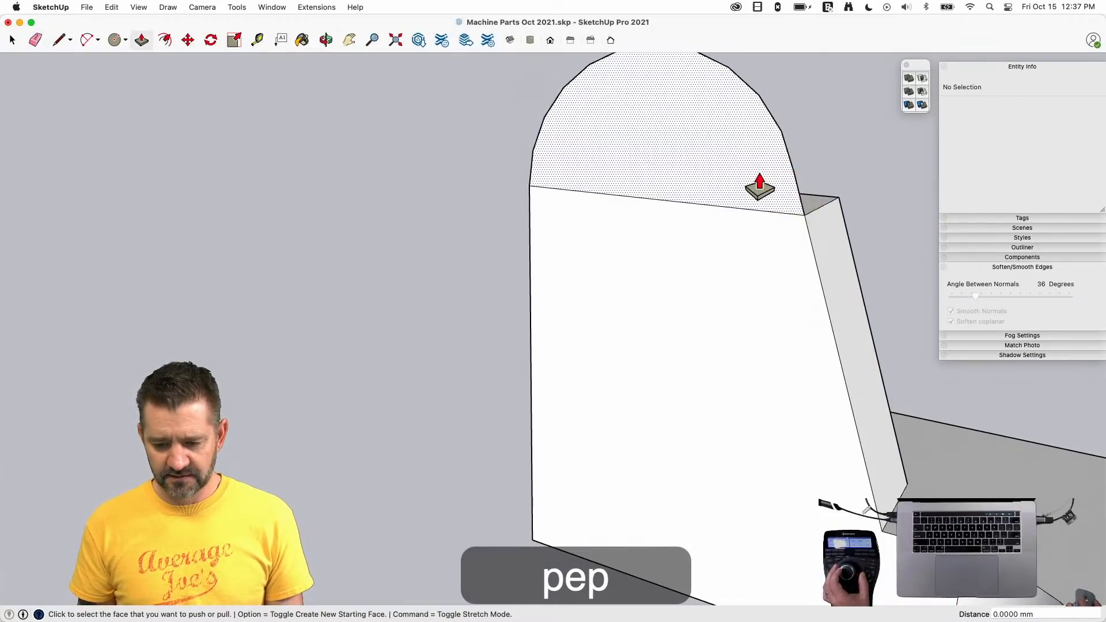
- Soften the leftover edges across the lug's slanted side and between its rounded top and flat faces
key(e)
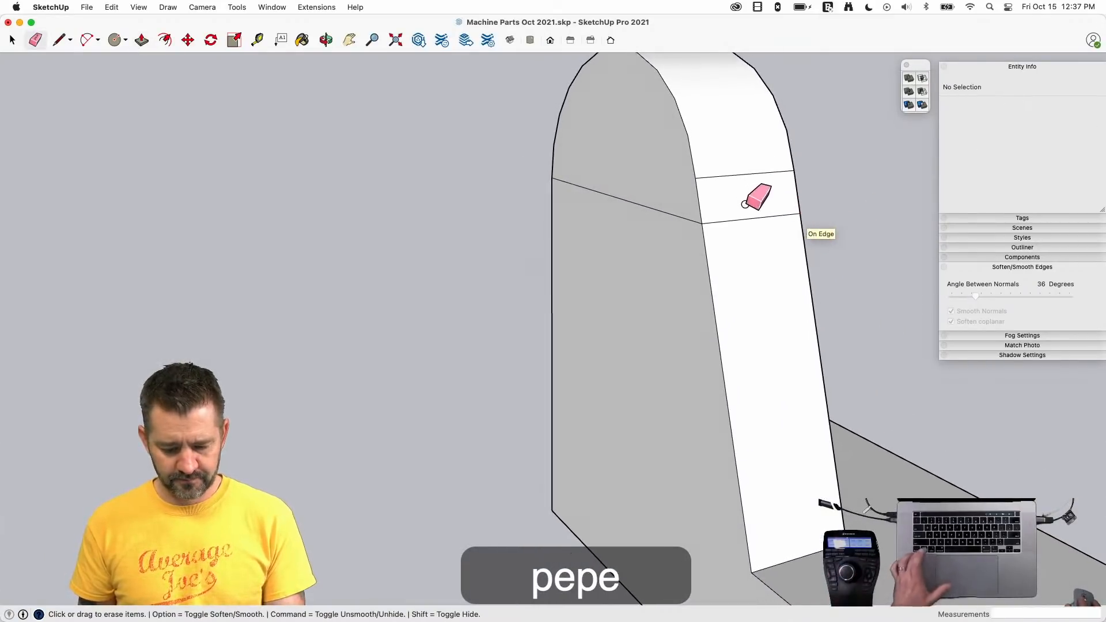
alt+drag(740, 212, 717, 151)
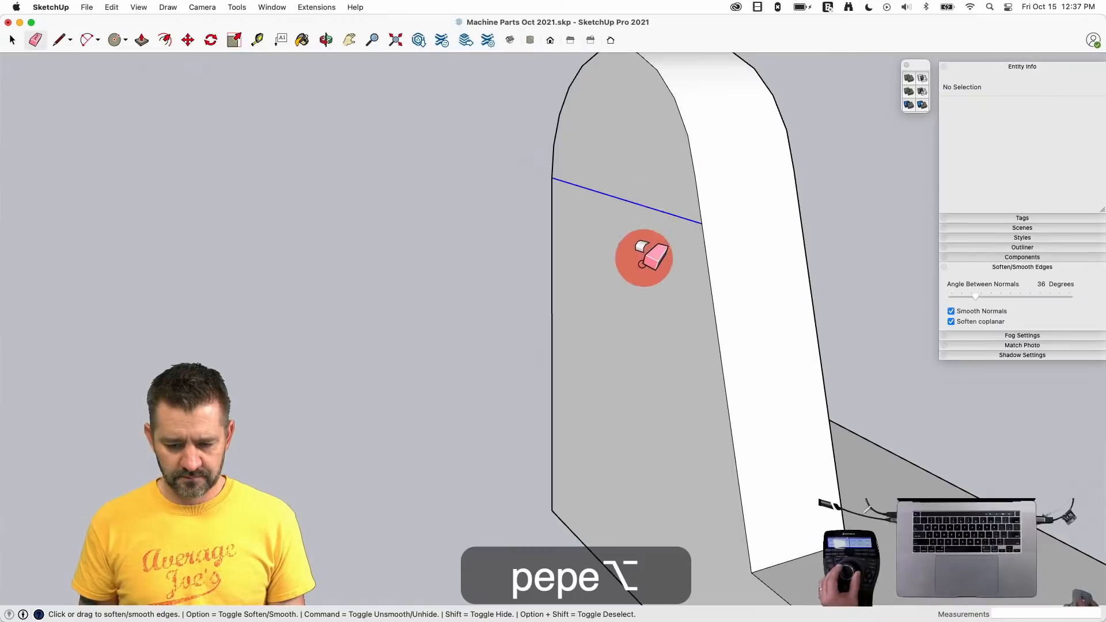
alt+drag(643, 256, 642, 274)
alt+drag(490, 244, 493, 271)
key(space)
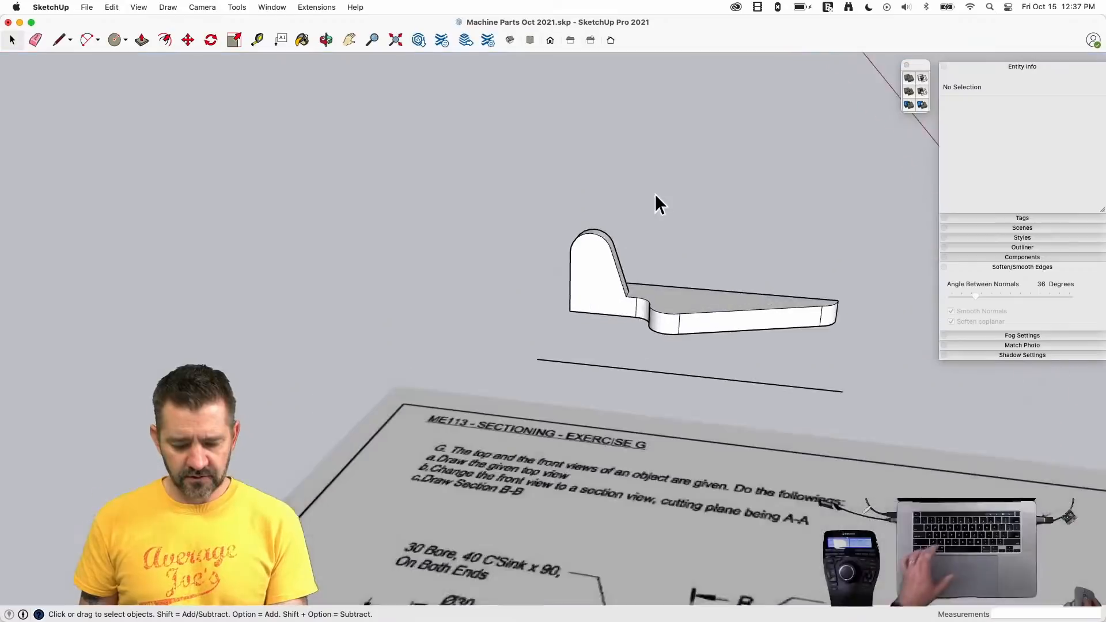
- Draw a circle of 15 mm radius on the lug's outer face, concentric with its rounded top
scroll(654, 196, up, 5)
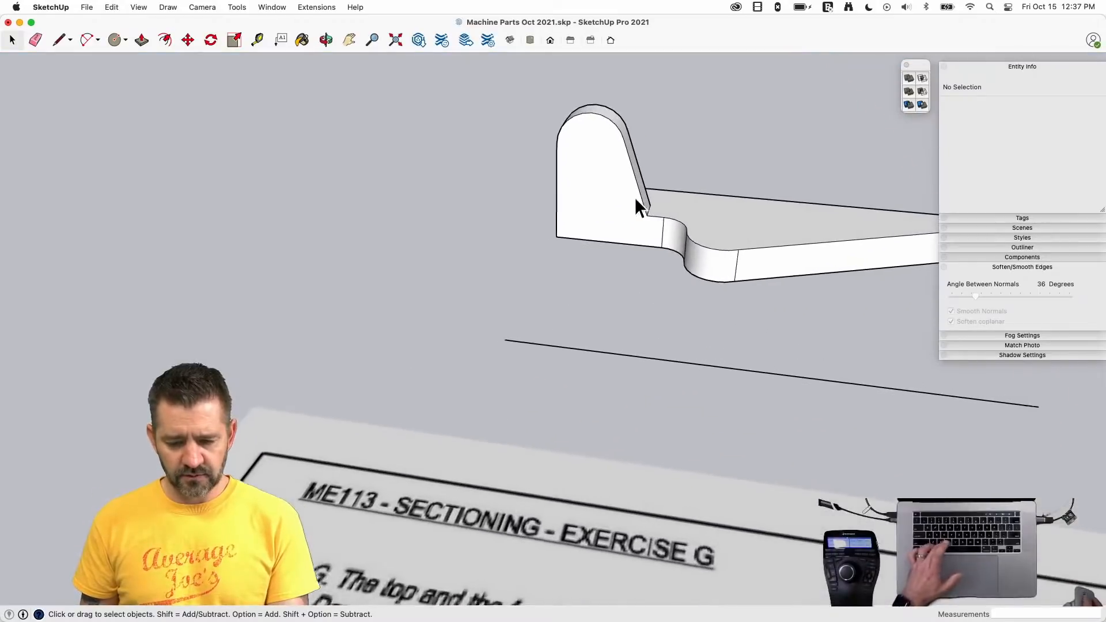
key(c)
scroll(611, 158, up, 3)
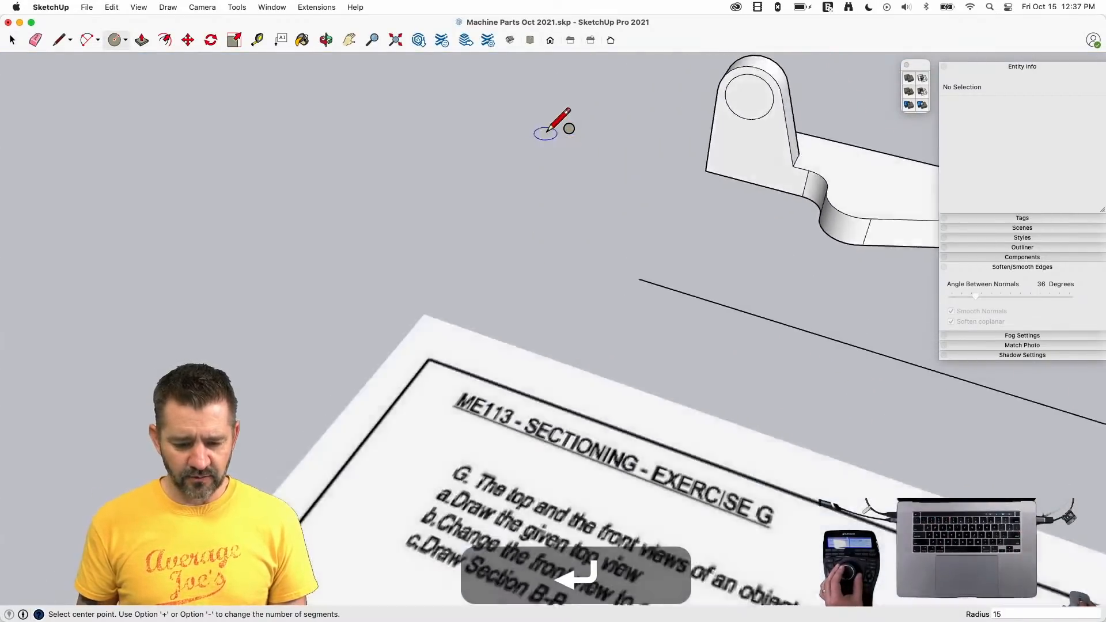
- Show the hidden geometry and erase the softened edge pieces beside the circle on the lug's outer face
key(p)
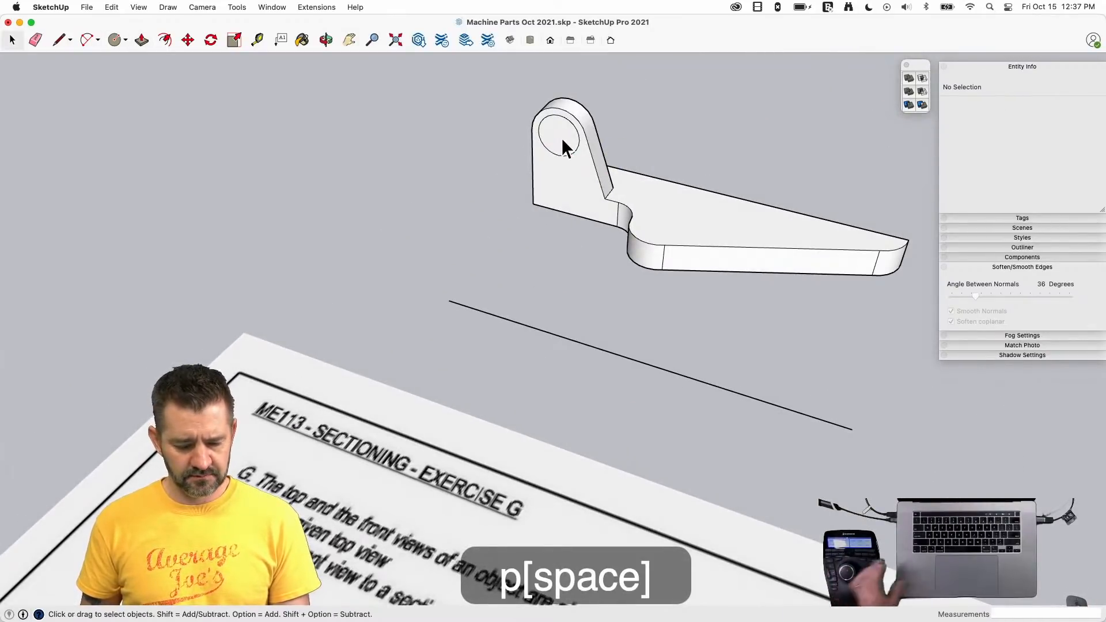
click(561, 139)
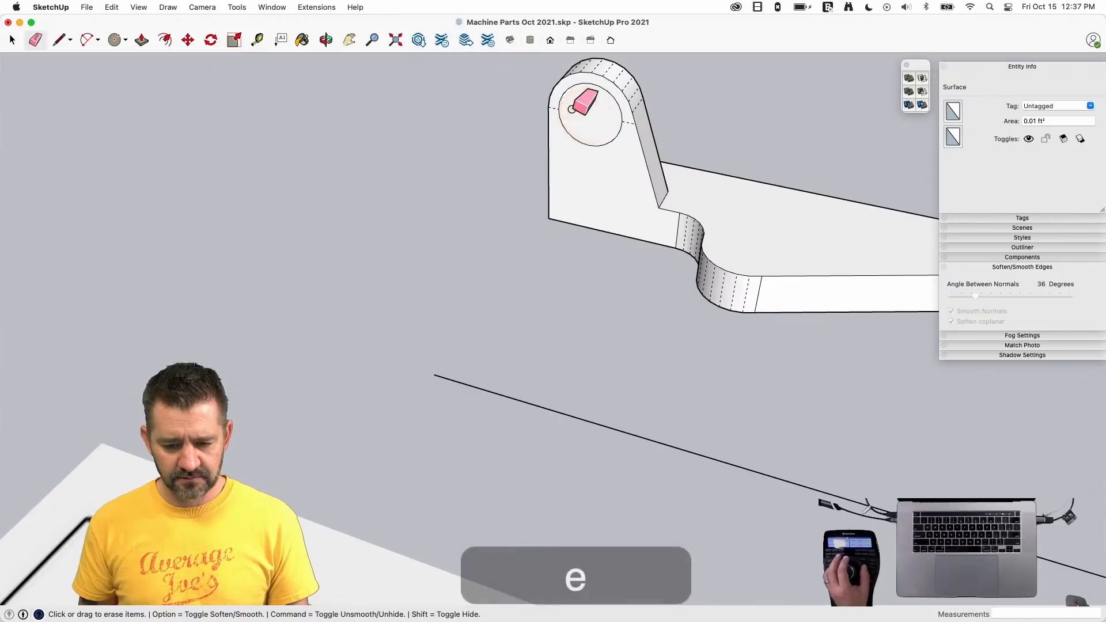
click(553, 112)
click(669, 131)
- Push/Pull the lug's circle outward 10 mm to form a round boss
key(p)
click(606, 167)
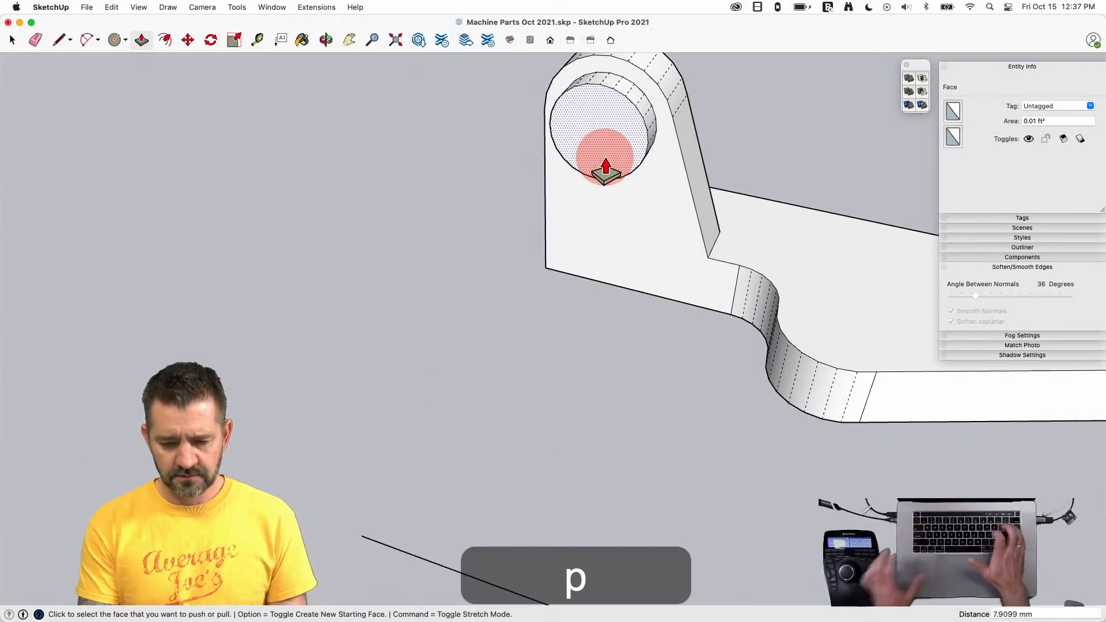
text(10)
key(Return)
key(space)
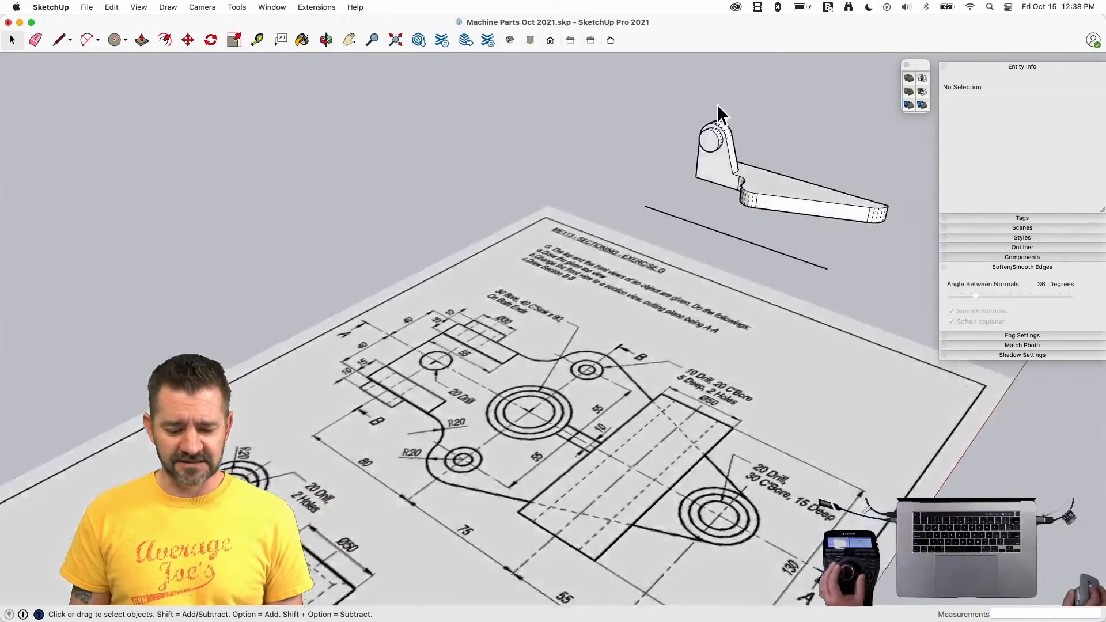
- Draw a circle of 10 mm radius centred on the boss face and push it through the boss and lug as a hole
scroll(726, 199, up, 5)
key(c)
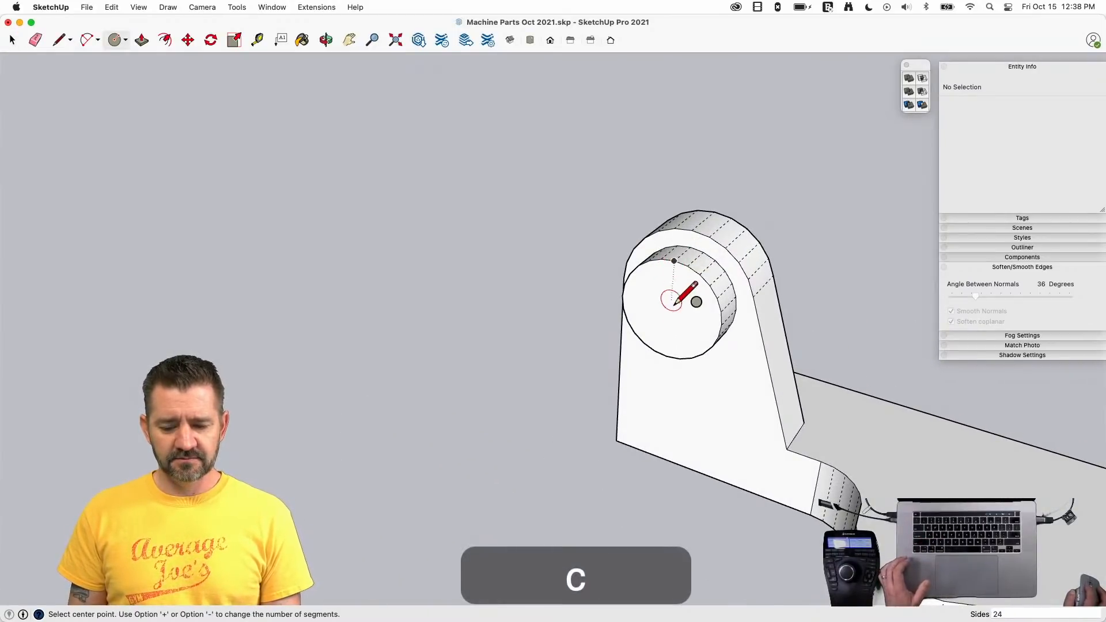
click(671, 310)
text(10)
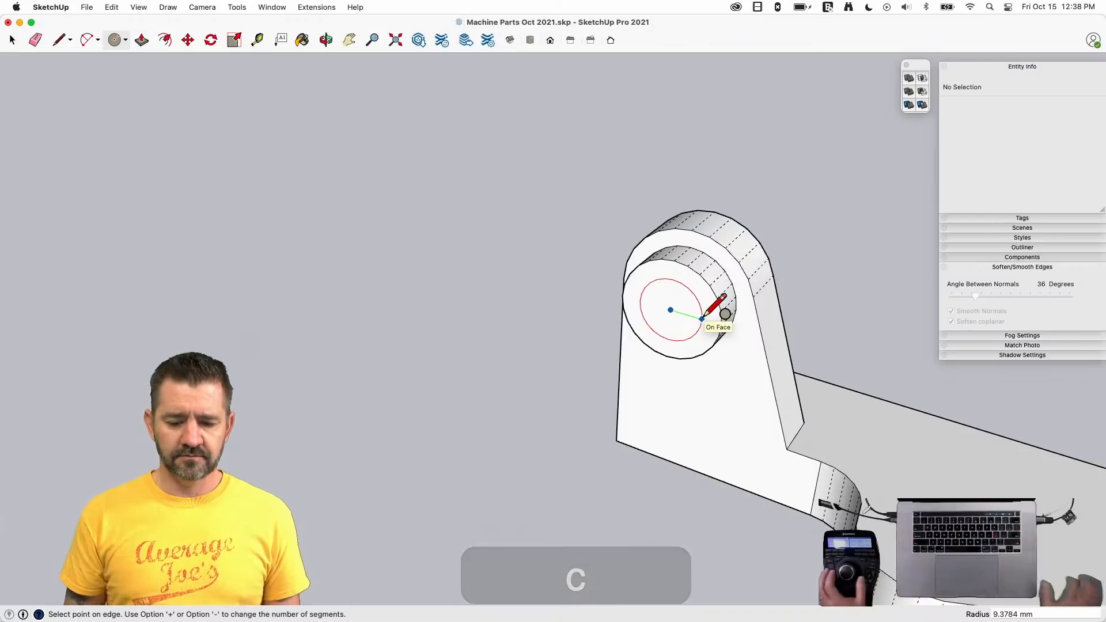
key(Return)
key(p)
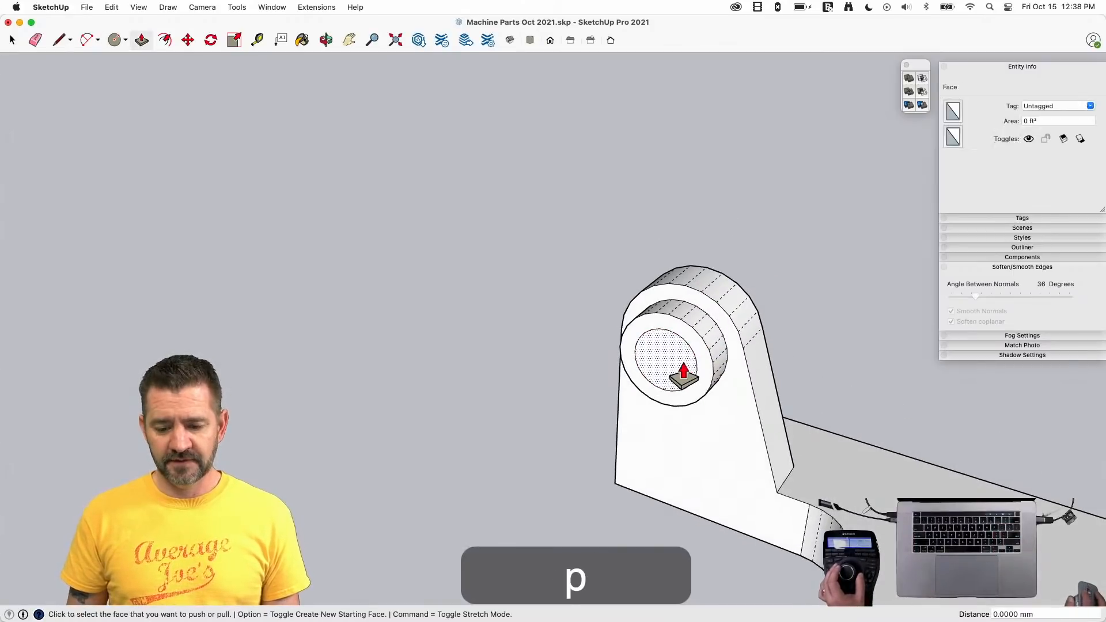
click(672, 371)
key(space)
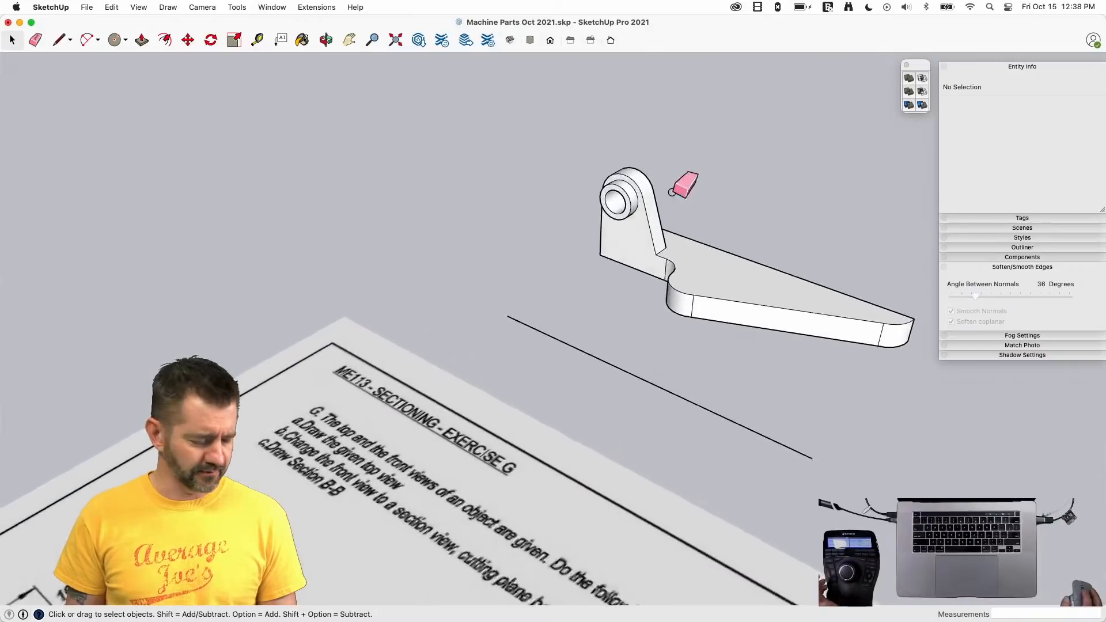
- Soften the seam edges on the lug's outer end and along the plate's curved side face
key(e)
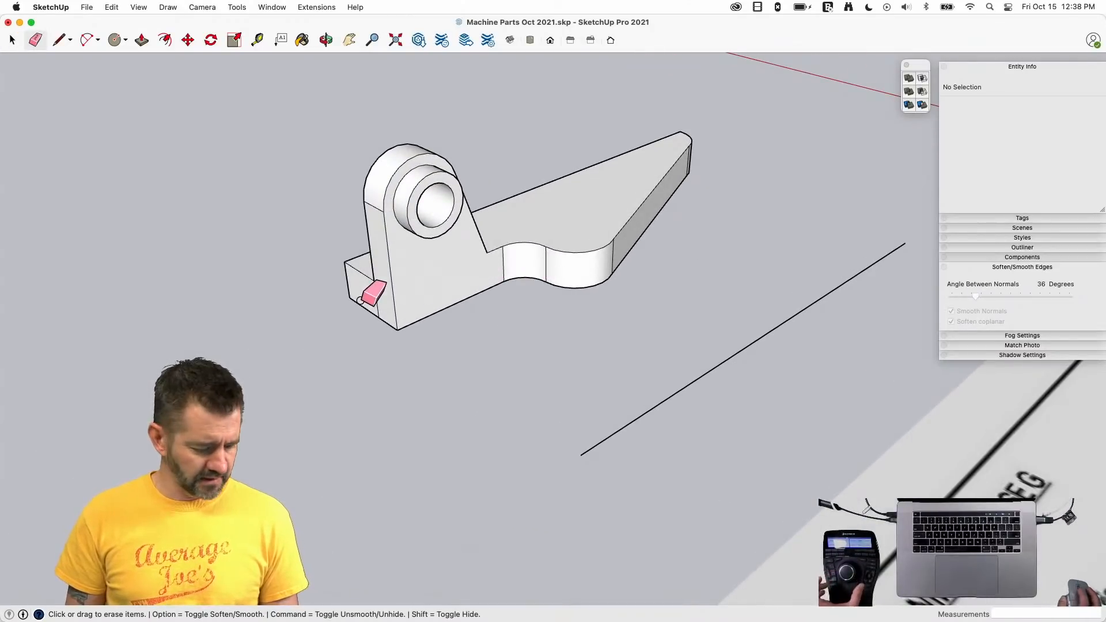
key(alt)
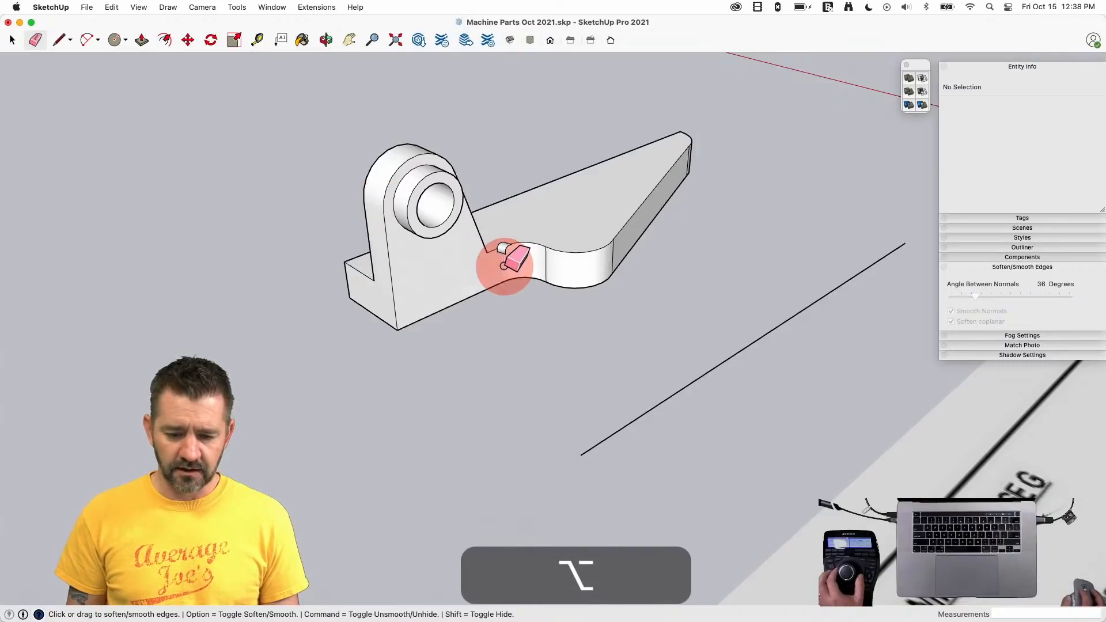
click(546, 263)
click(611, 256)
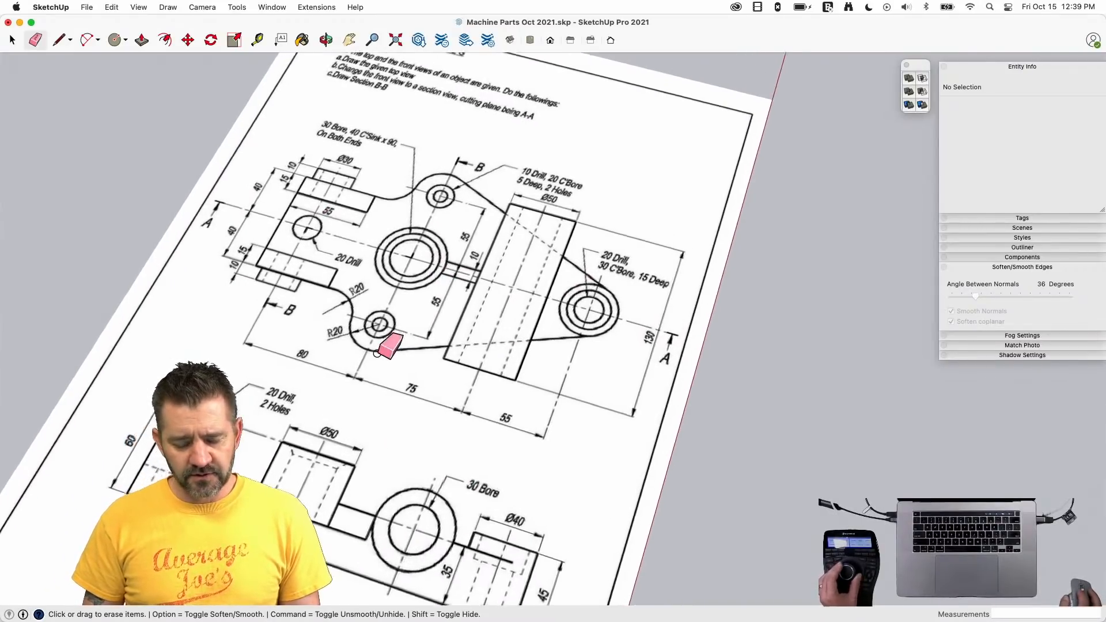
- Move the whole half bracket about 730 mm to sit beside the drawing's top view, and collapse the Entity Info and Soften/Smooth Edges sections
key(space)
drag(347, 268, 532, 324)
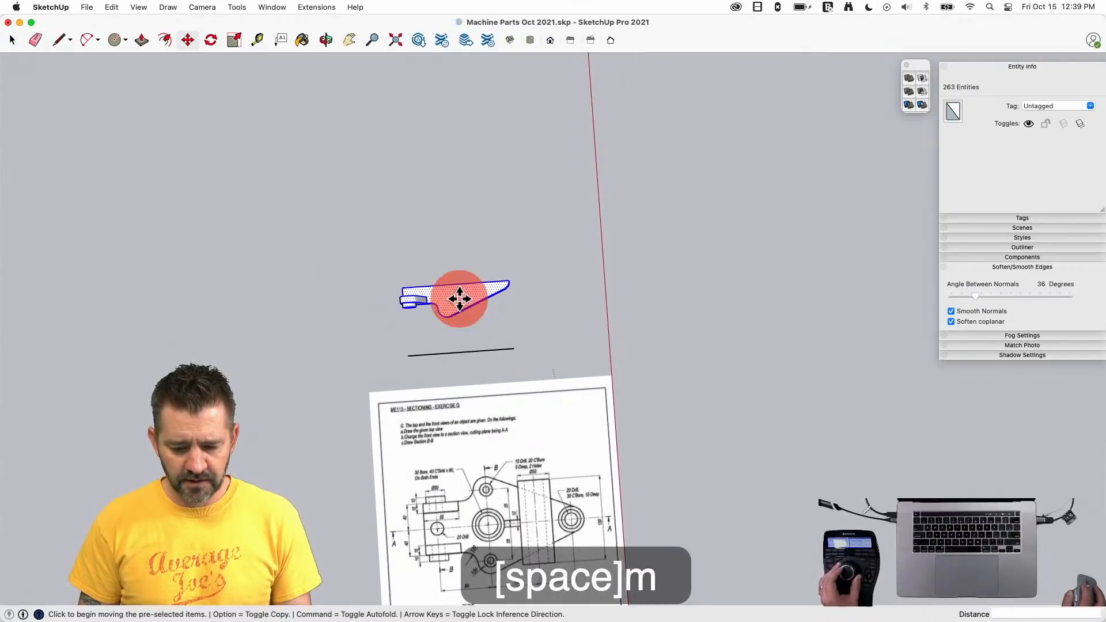
click(459, 299)
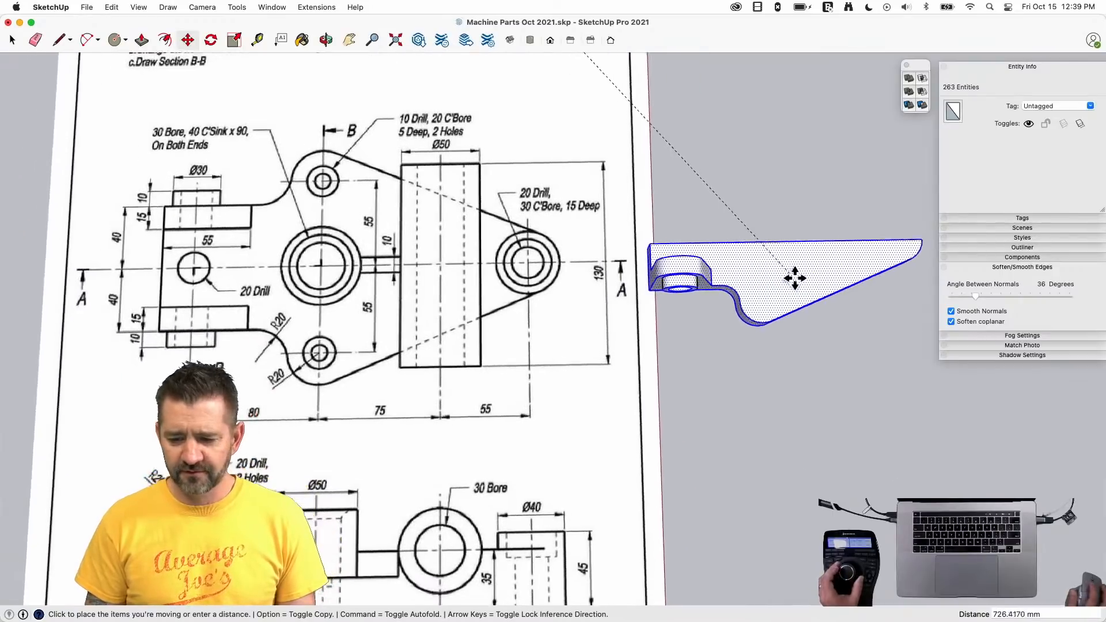
click(815, 275)
click(1017, 67)
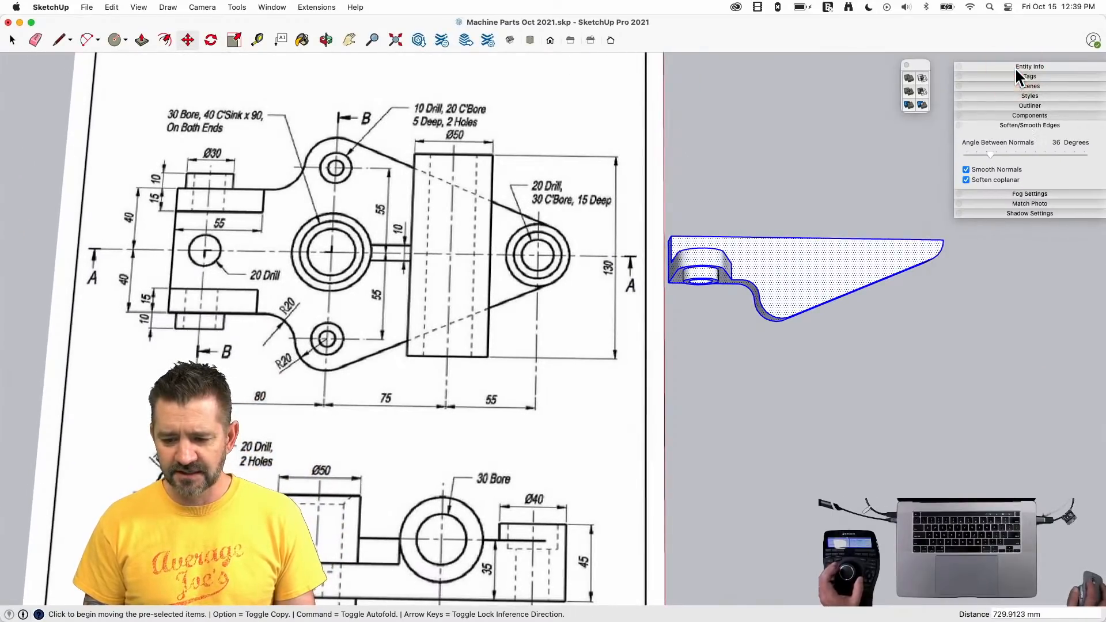
click(1023, 127)
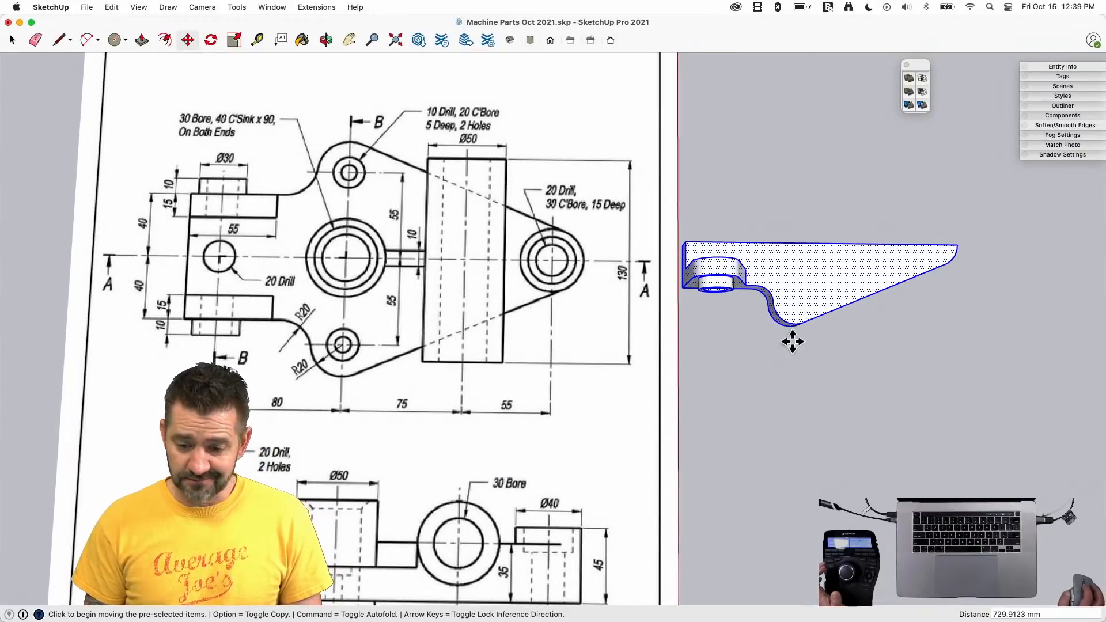
- Draw a circle of 10 mm radius on the plate's top face, centred on its R20 rounded corner
key(l)
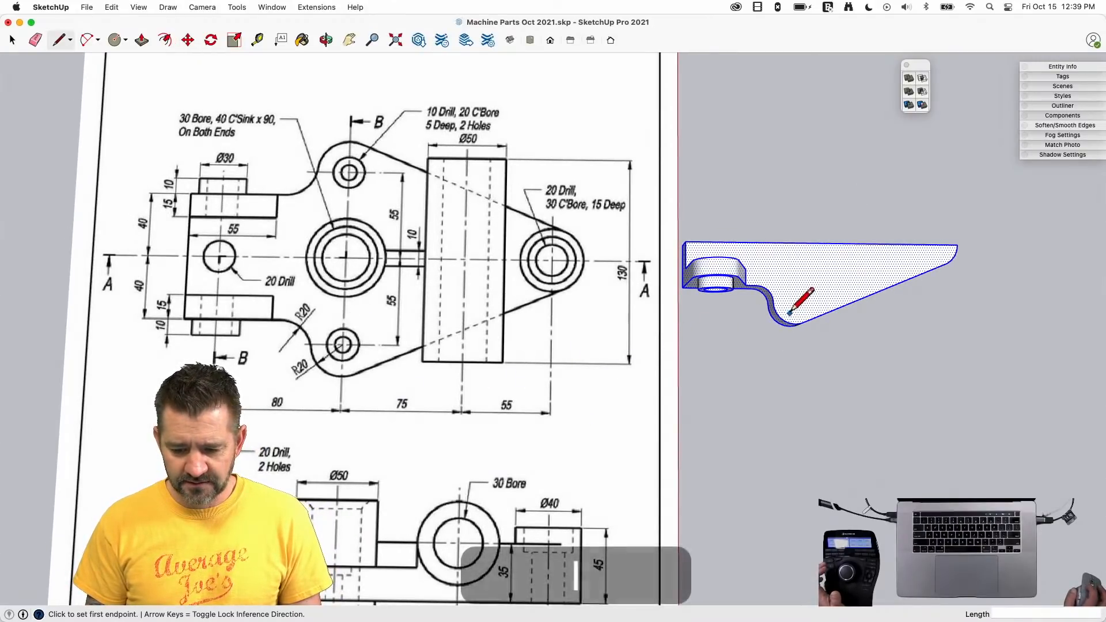
scroll(780, 315, up, 3)
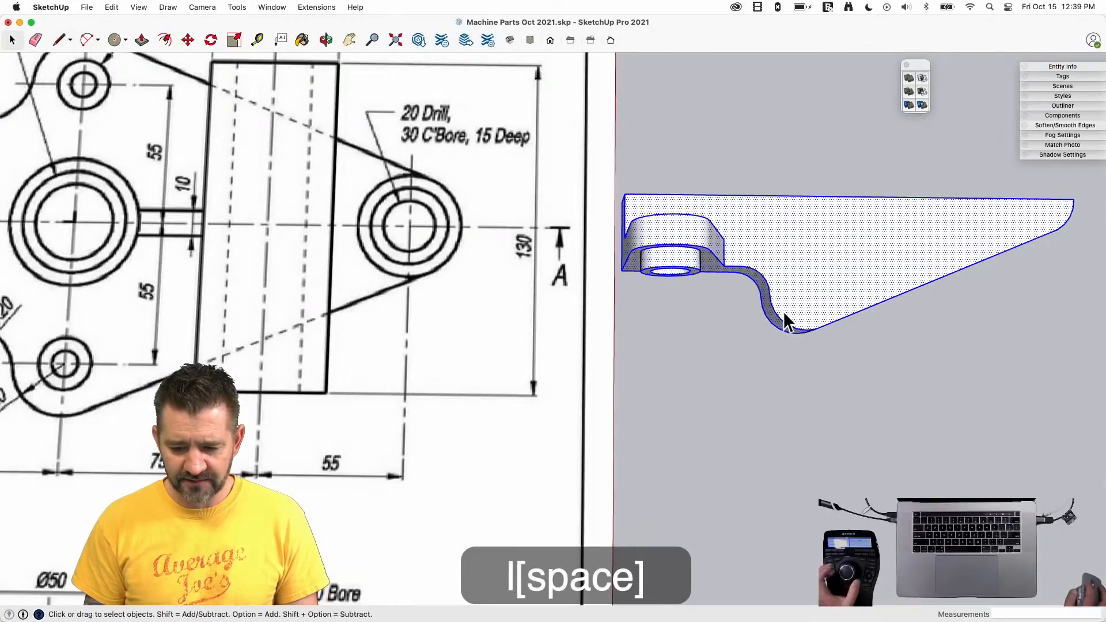
click(806, 294)
scroll(812, 291, down, 5)
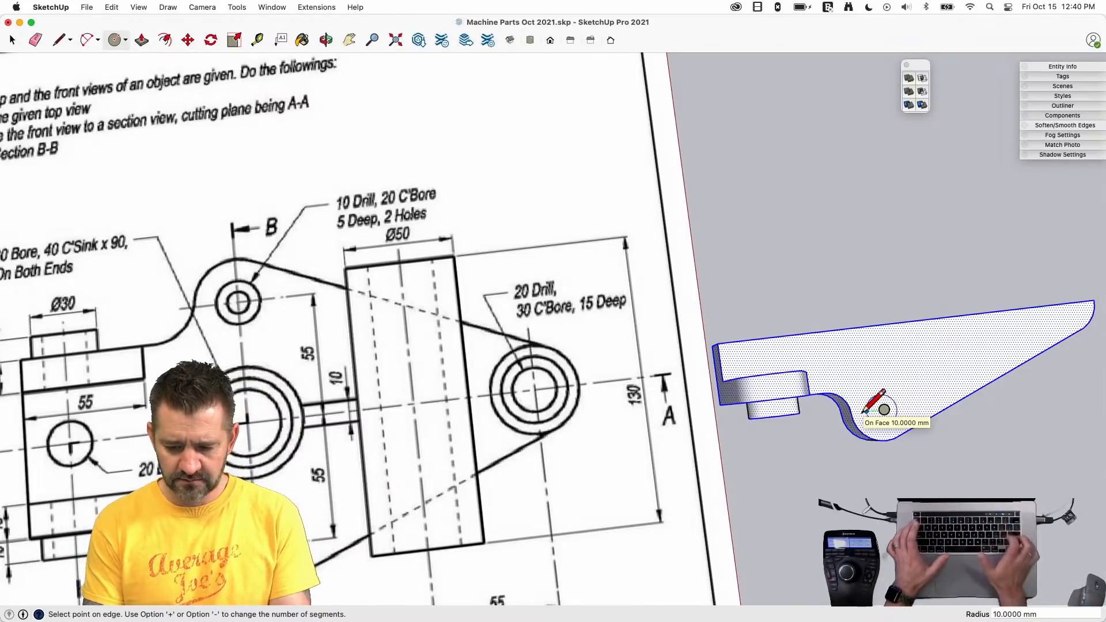
text(10)
key(Return)
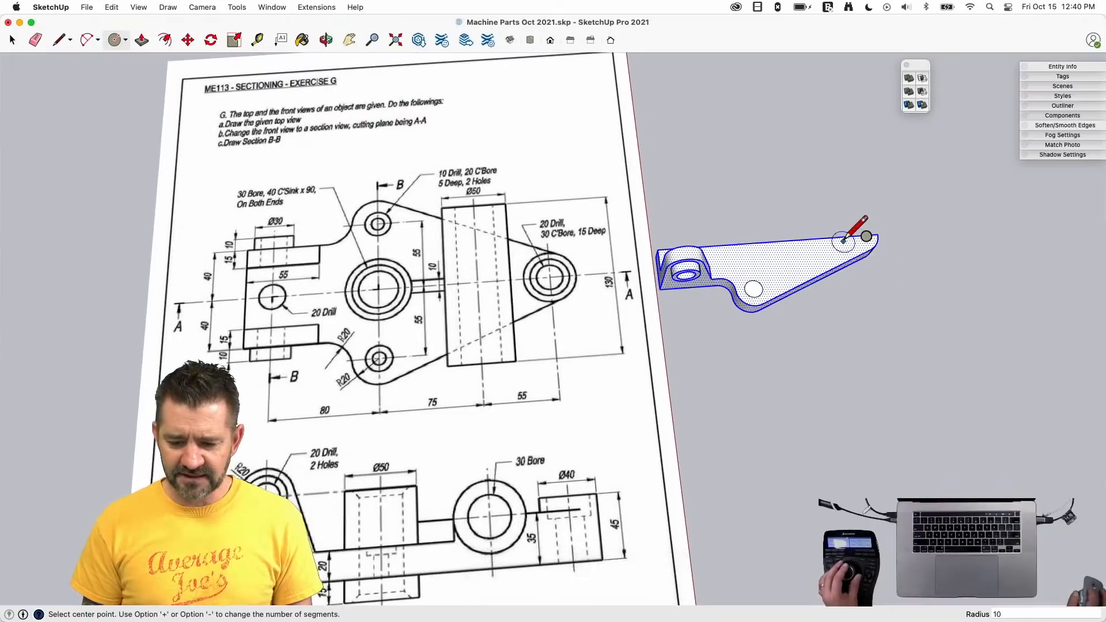
- Recess the circle on the plate's R20 corner 5 mm into the plate as a counterbore
key(p)
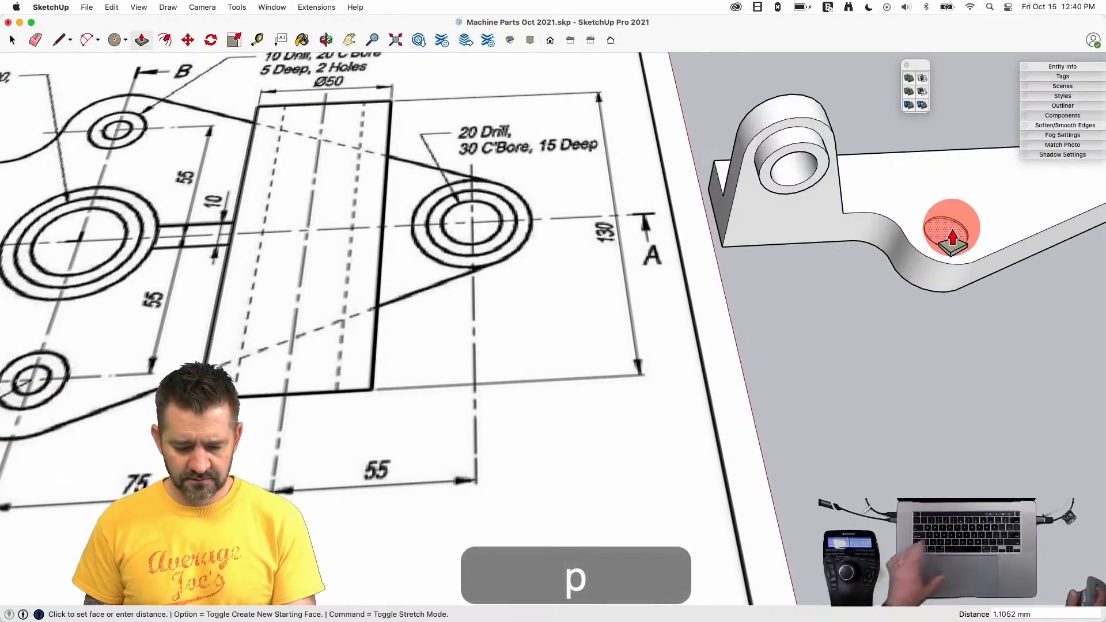
click(952, 236)
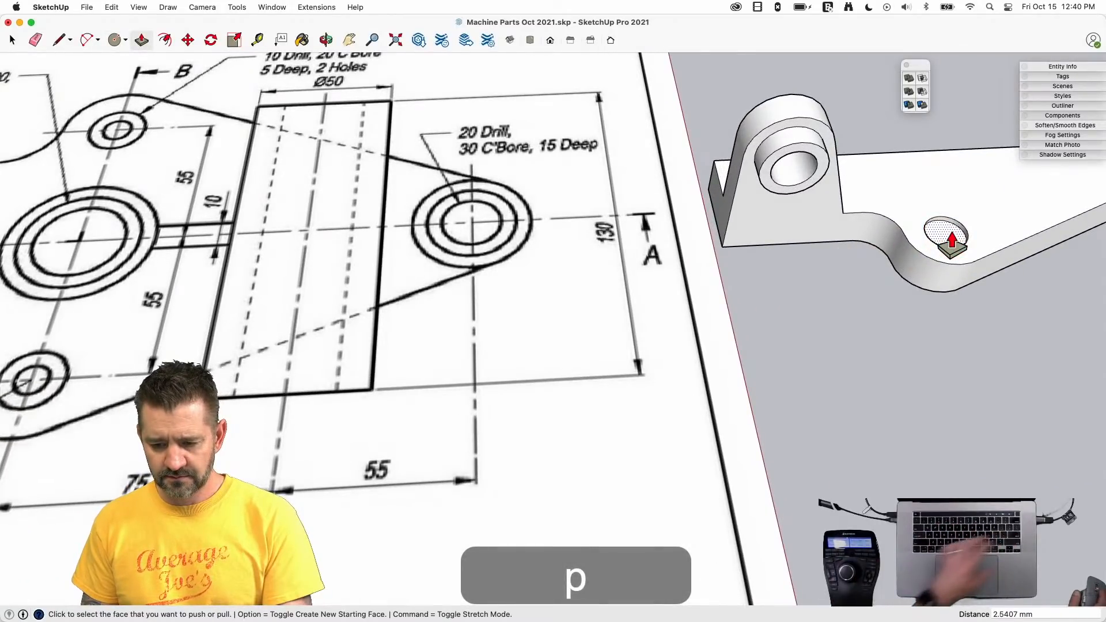
key(Return)
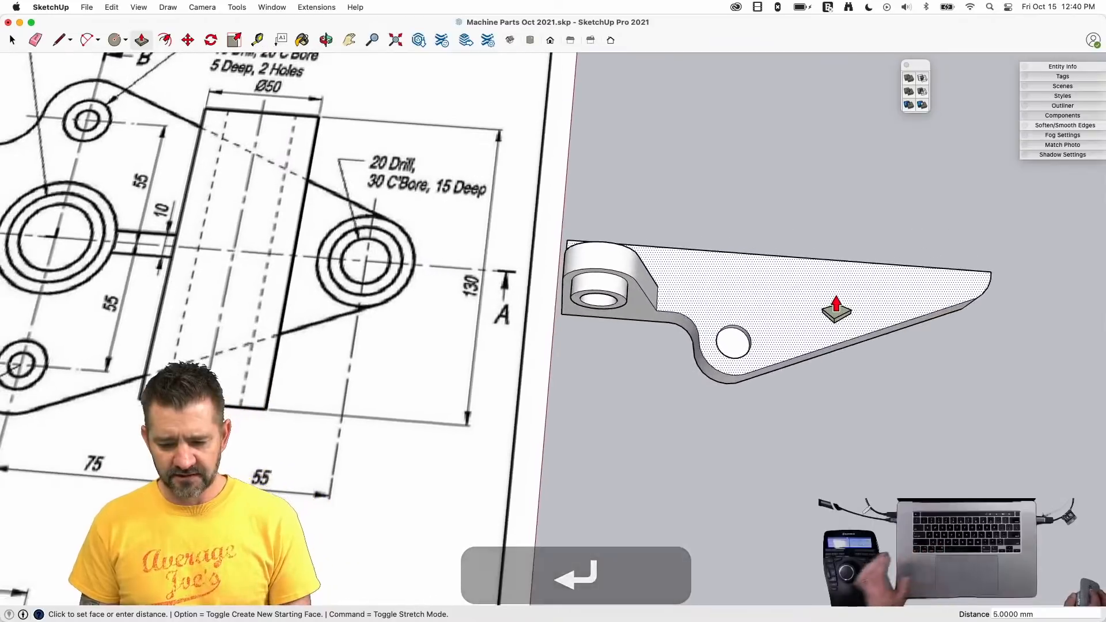
- Draw a circle of 5 mm radius centred on the counterbore floor and push it through the plate as a drilled hole
key(c)
scroll(724, 346, up, 5)
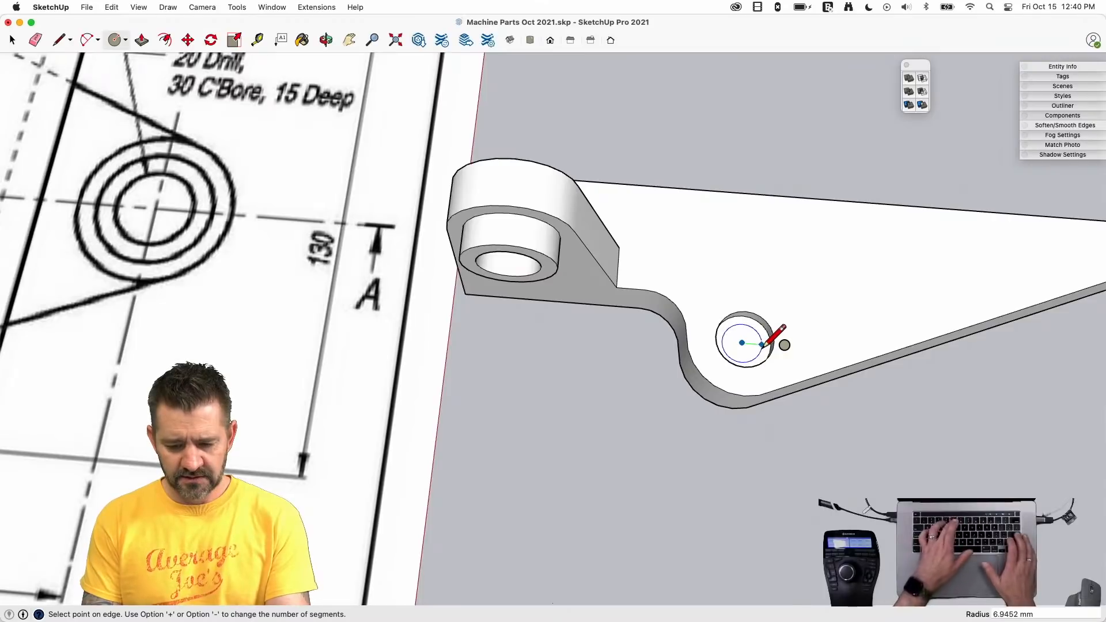
key(Return)
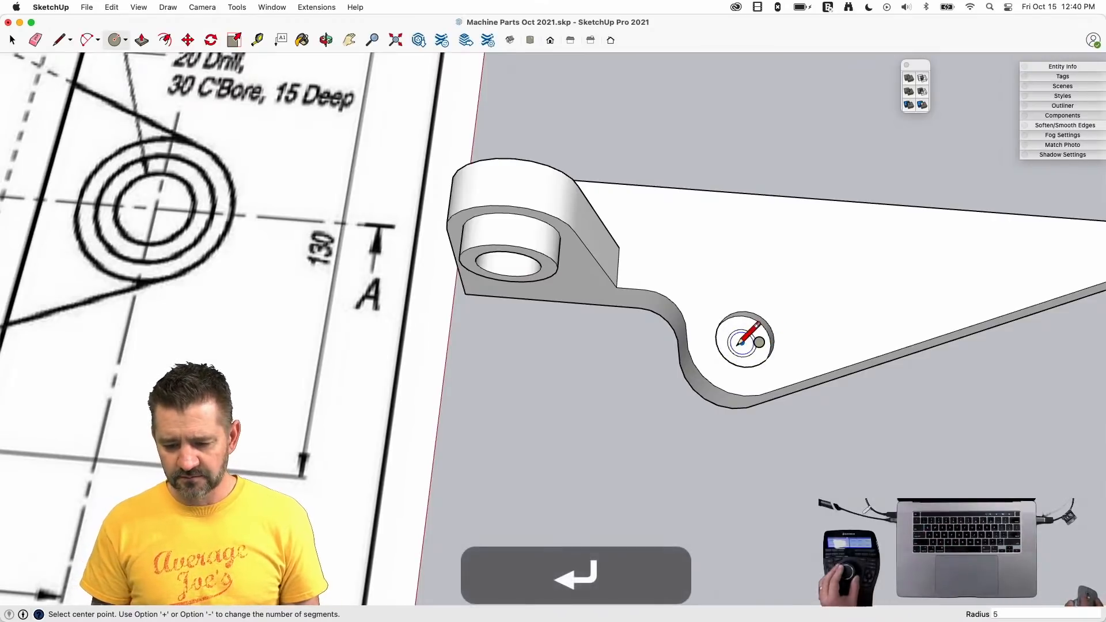
drag(740, 354, 644, 302)
- Delete the leftover face closing off the lug's bore on its inner side
key(space)
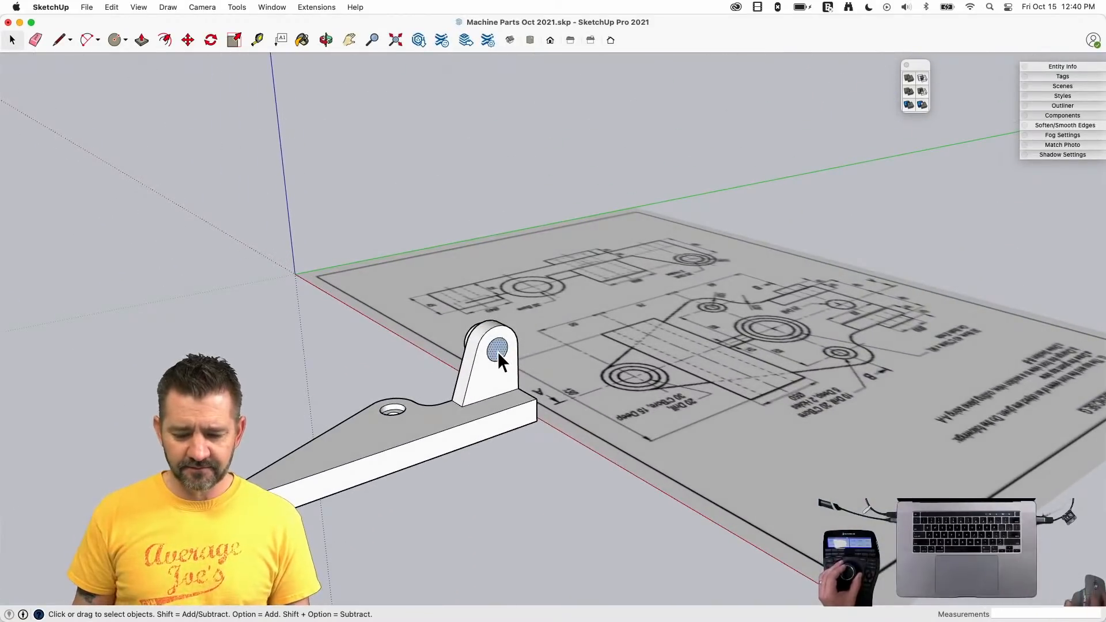
key(BackSpace)
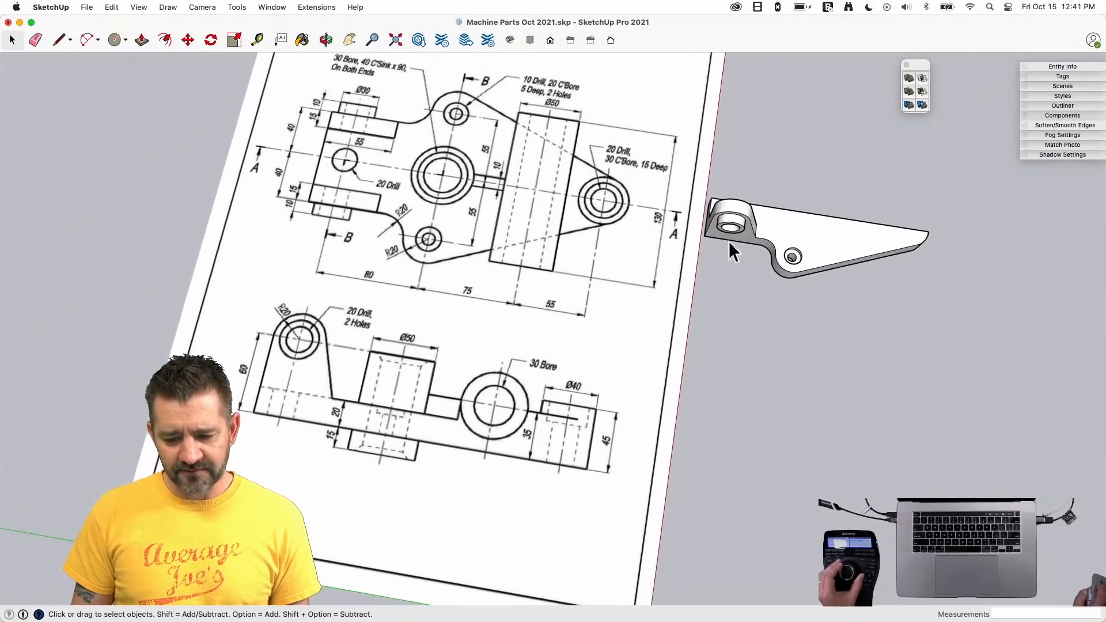
- Draw a 55 mm line along the plate's long straight edge, starting from the centre of its rounded narrow end
key(l)
scroll(798, 277, up, 5)
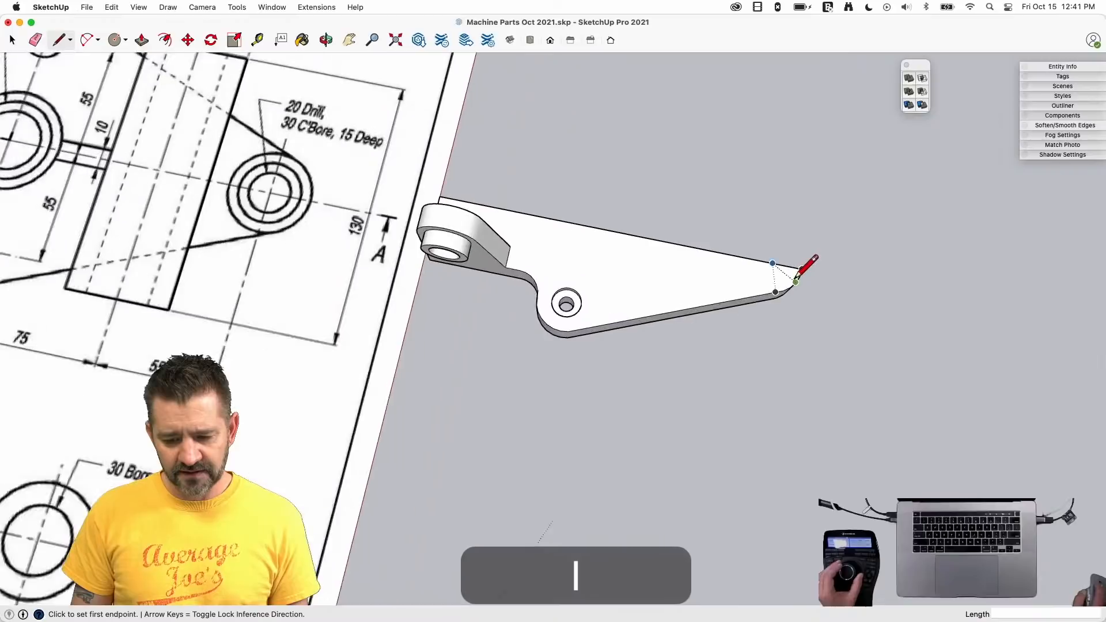
click(767, 259)
text(55)
key(Return)
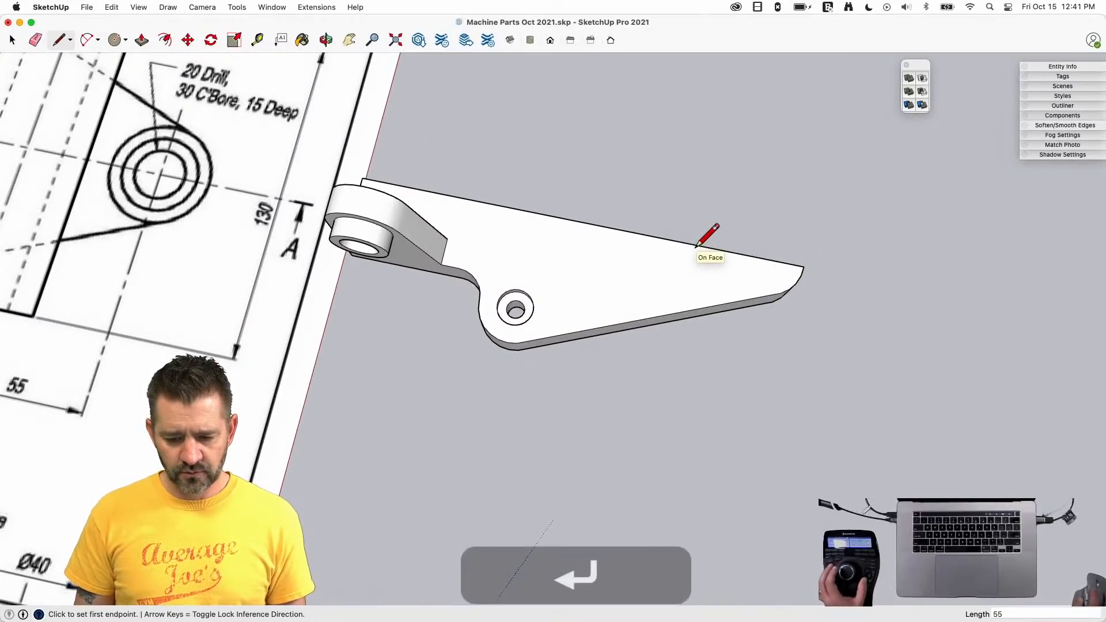
- Draw a perpendicular line across the plate's top face from the 55 mm point and remove the part overhanging the plate
click(668, 239)
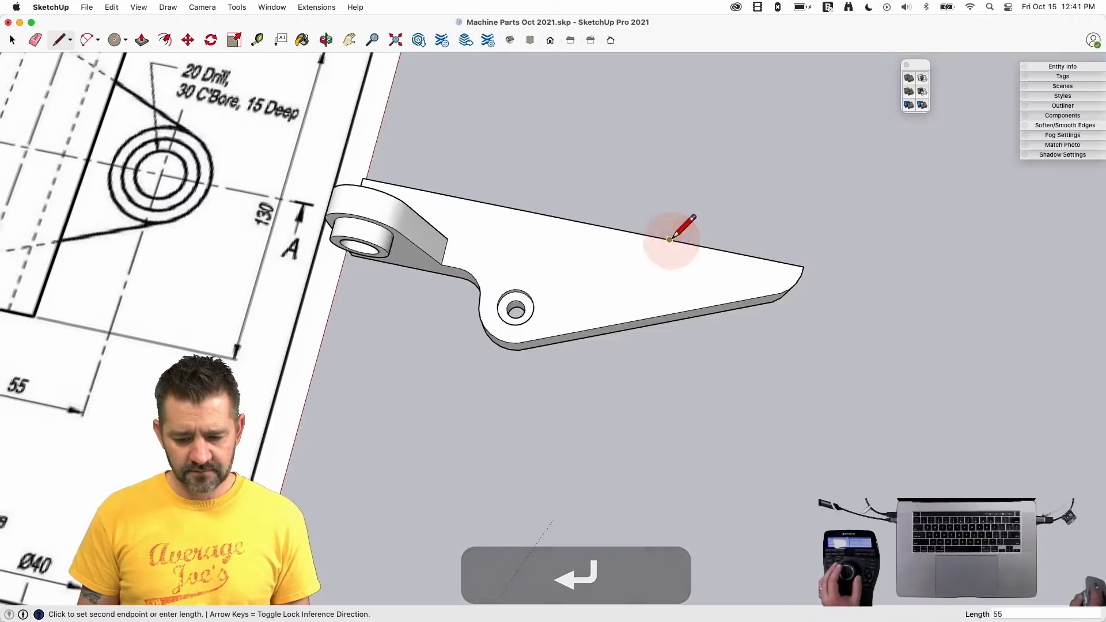
click(650, 440)
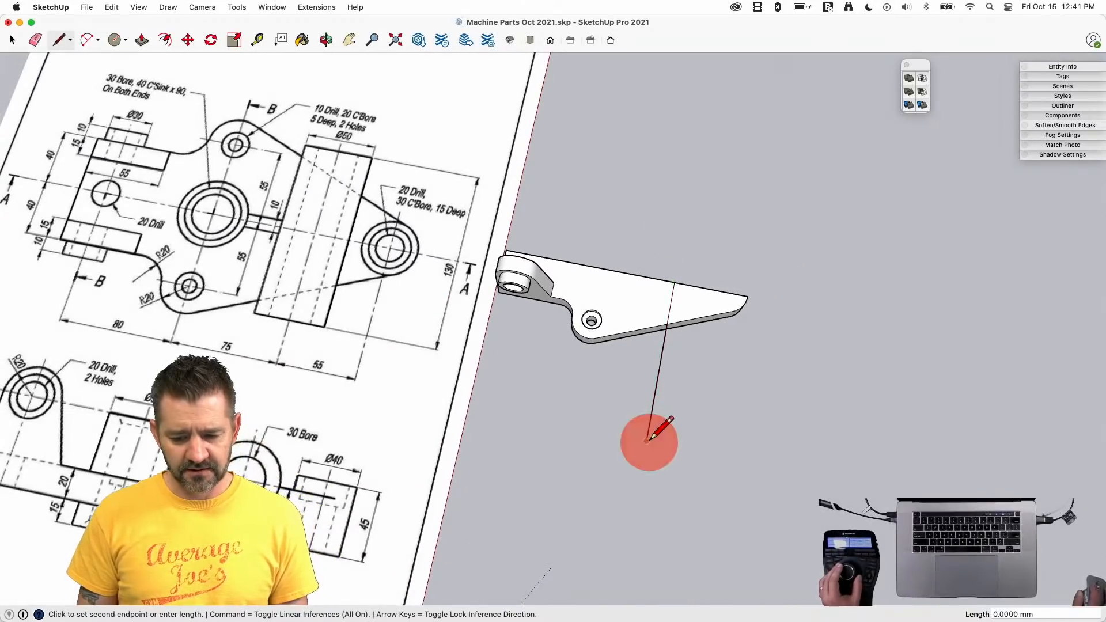
click(652, 418)
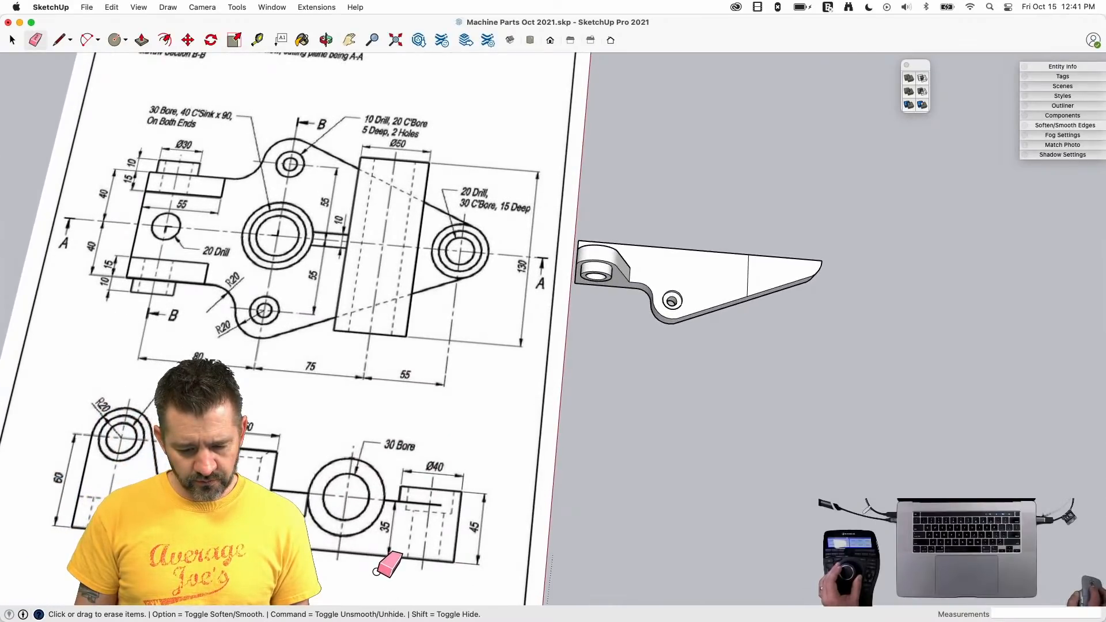
- Draw a 35 mm vertical line up from the plate's lower straight edge and an upright circle of 25 mm radius centred on its top end
key(l)
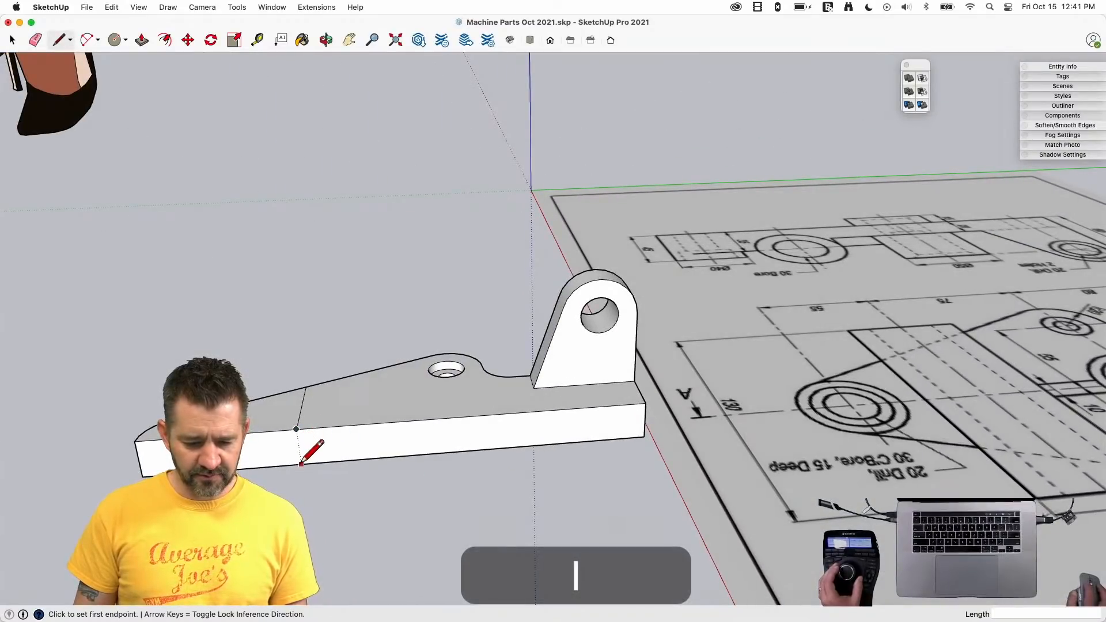
text(35)
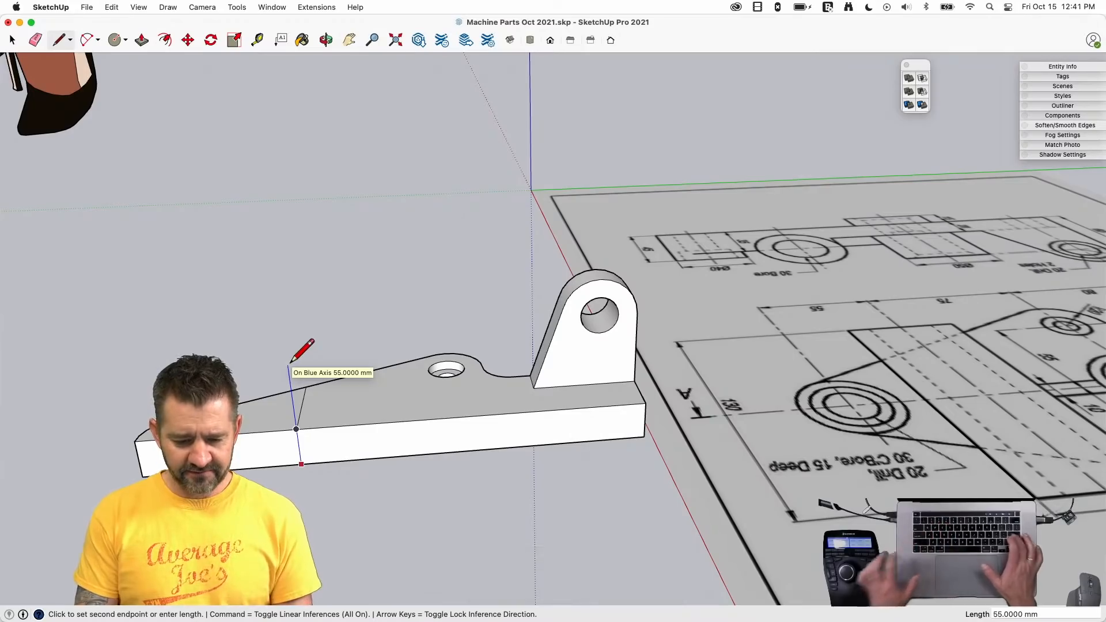
key(Return)
key(space)
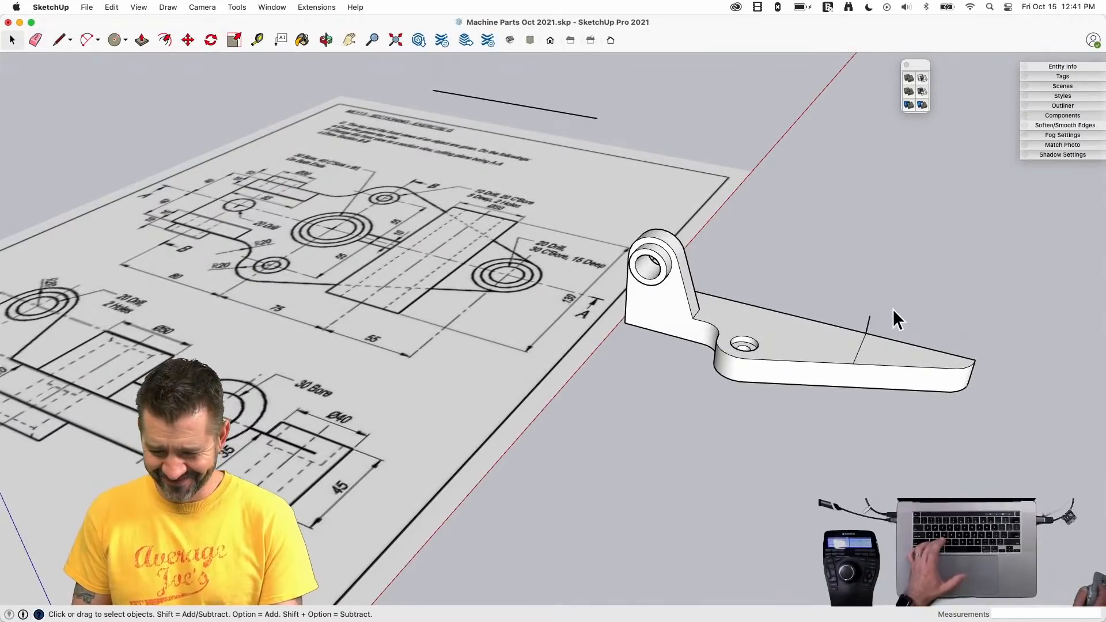
key(c)
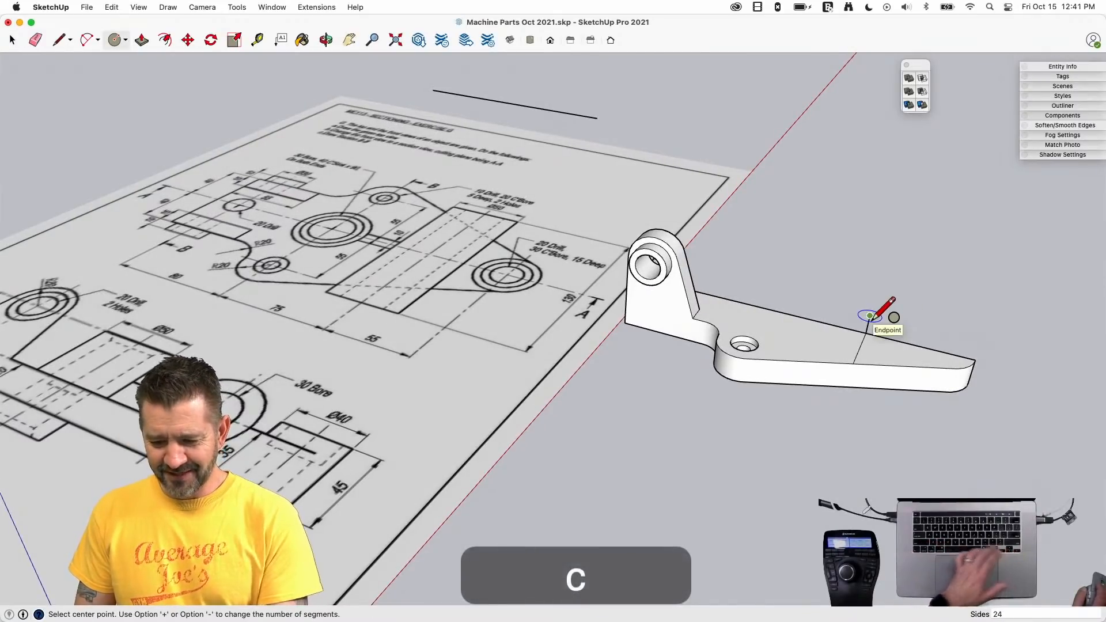
click(870, 316)
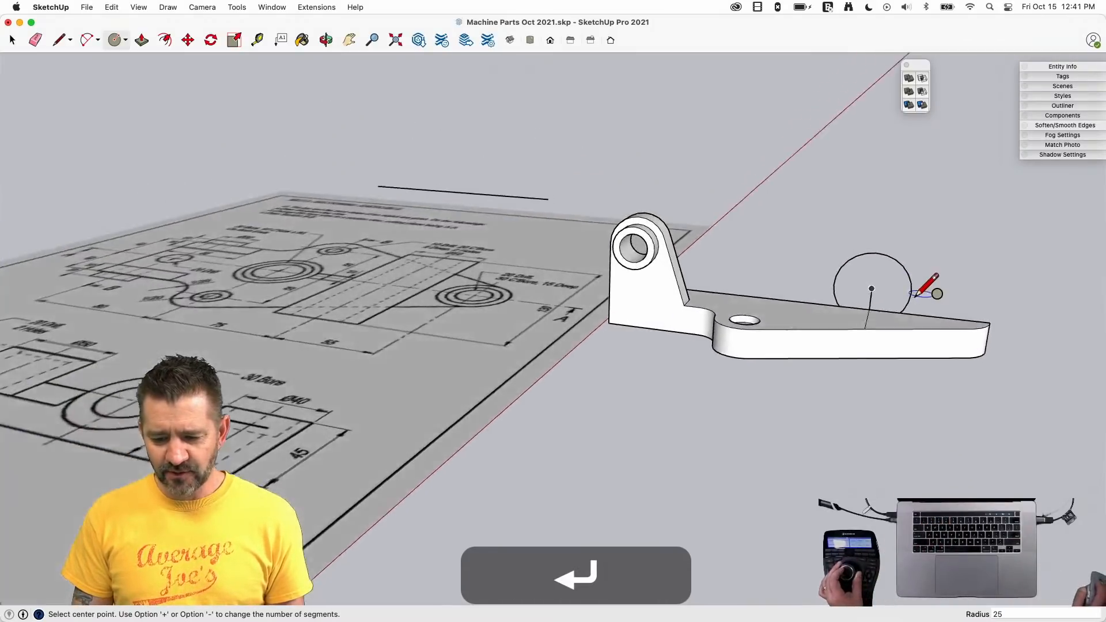
- Close the circle into an arch profile with vertical lines down to the plate and a line across its diameter, erasing the lower arc and inner lines
key(space)
key(l)
click(783, 316)
key(space)
key(e)
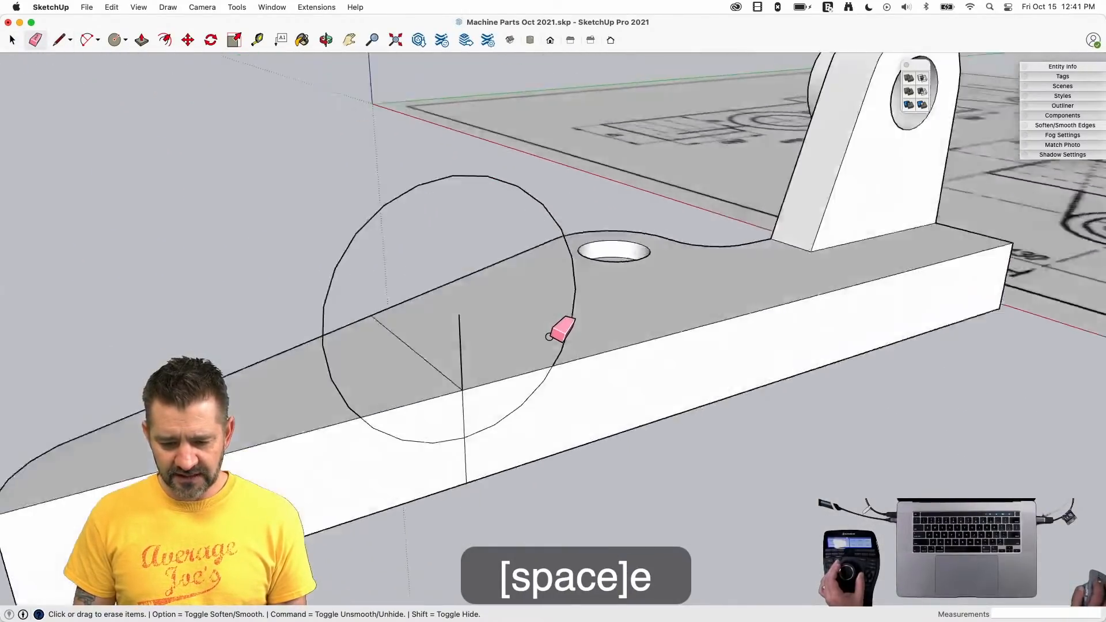
key(l)
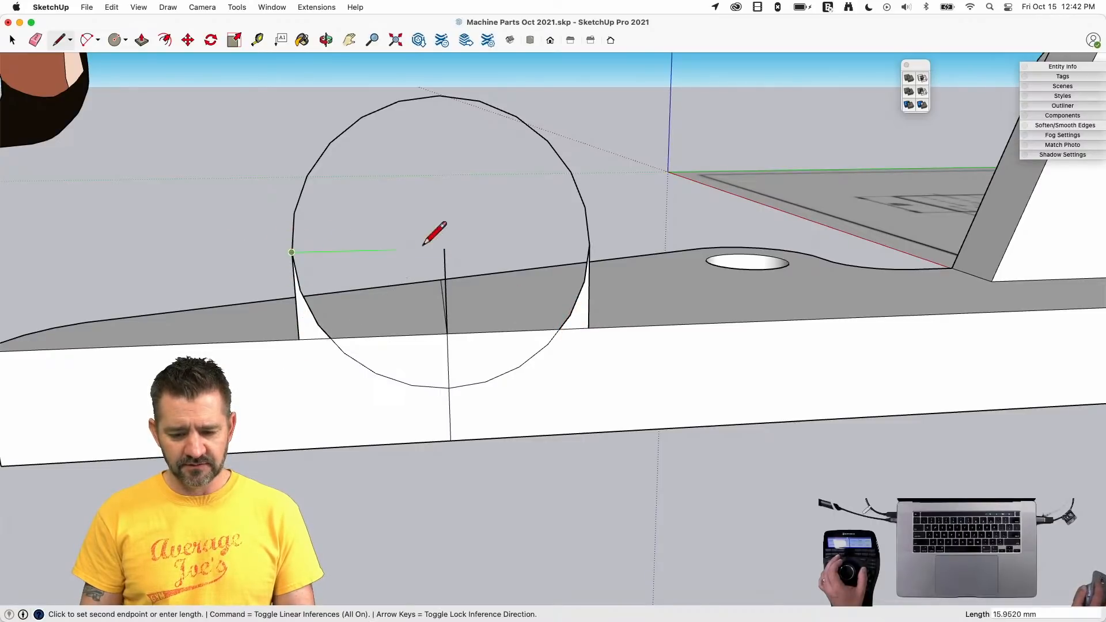
click(588, 245)
key(e)
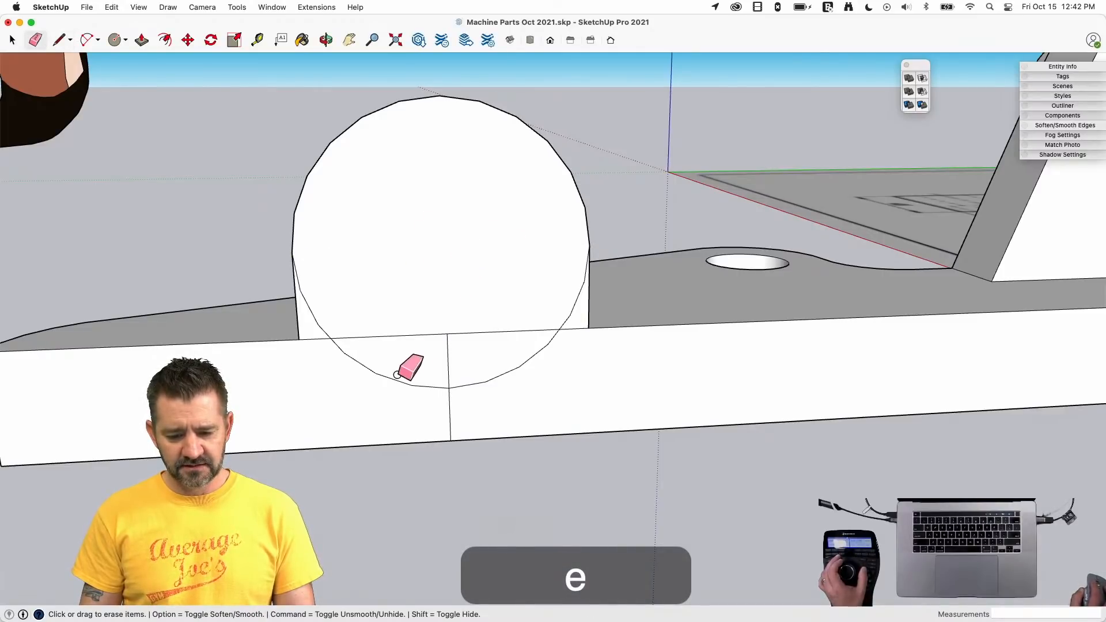
mouse_move(439, 375)
mouse_down()
mouse_move(443, 403)
mouse_move(438, 374)
mouse_up()
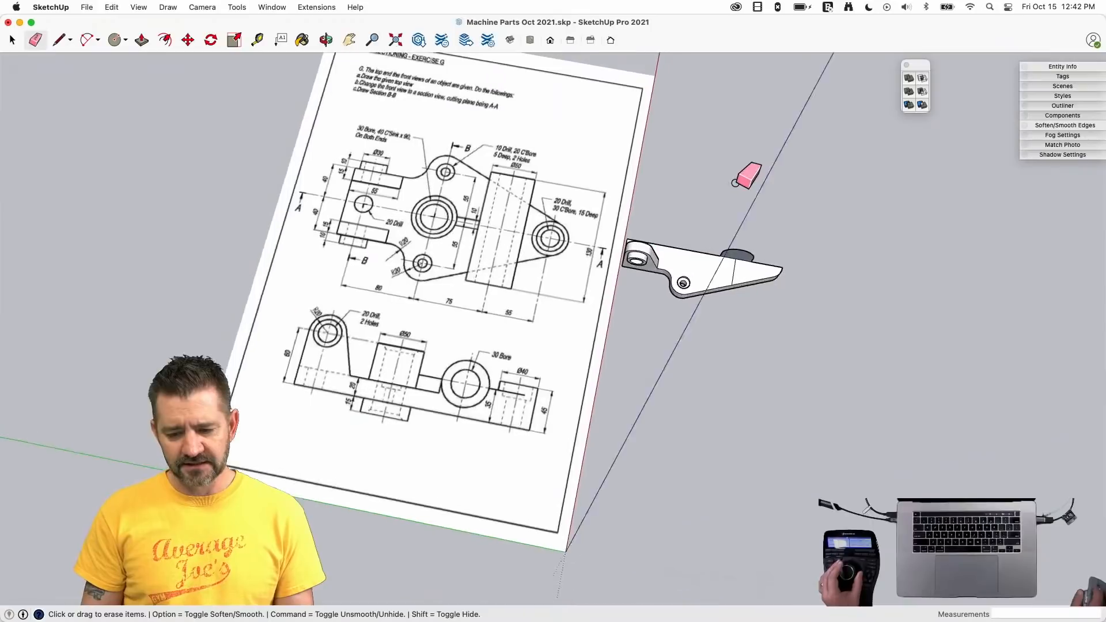
- Extrude the arch profile across the plate and past its slanted side to form an arched block
key(p)
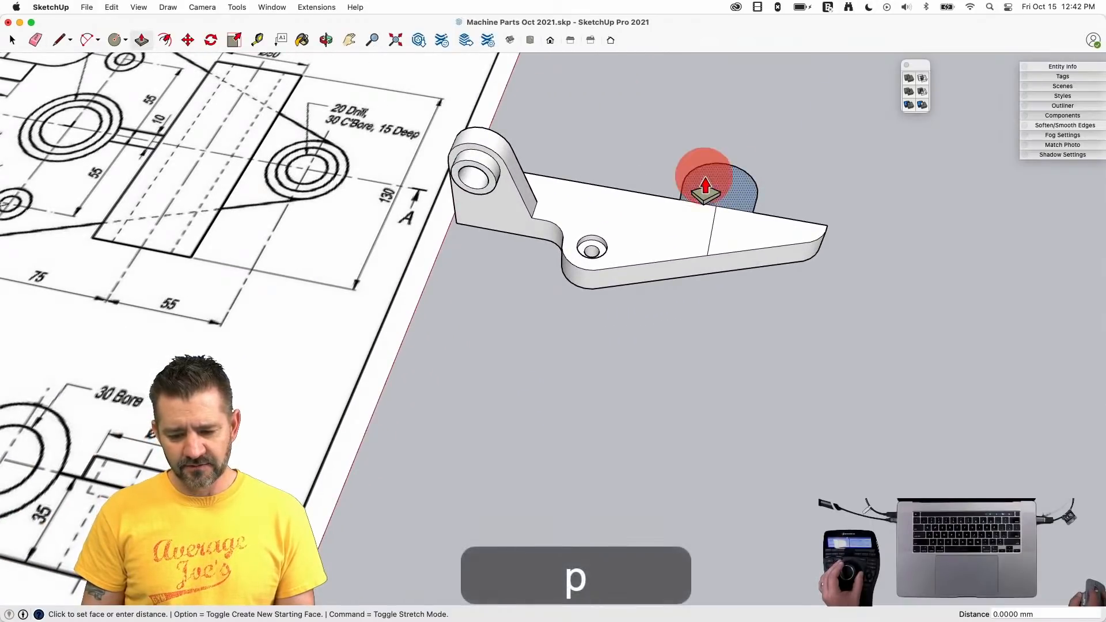
drag(662, 270, 645, 316)
key(space)
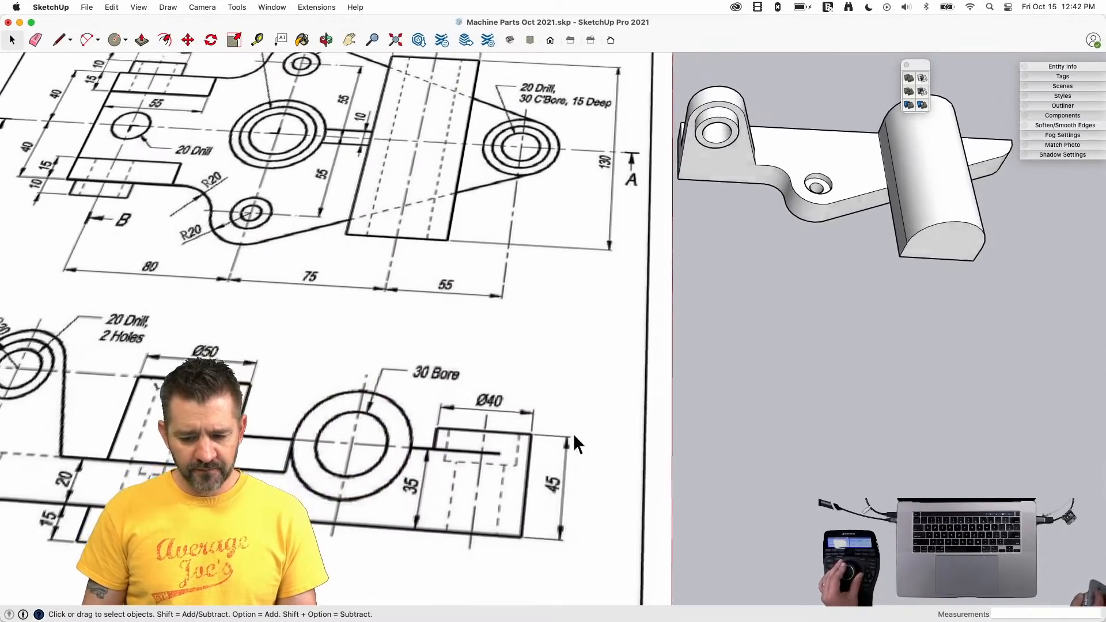
- Raise the plate's narrow end beyond the arched block by 15 mm and erase the seam edge on the flat side beside the block
key(l)
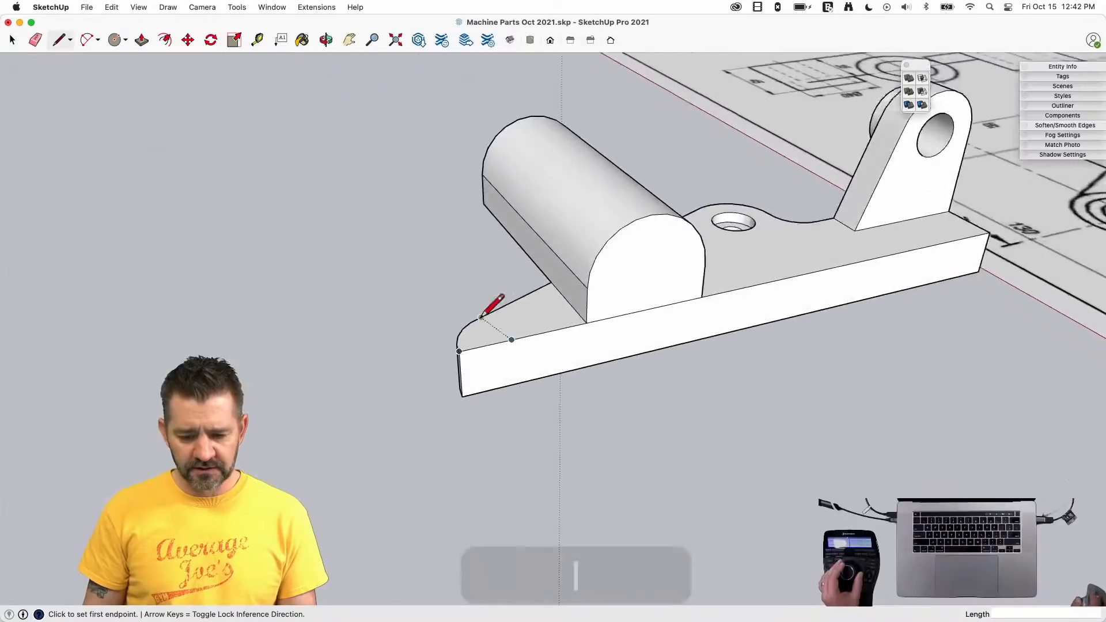
key(p)
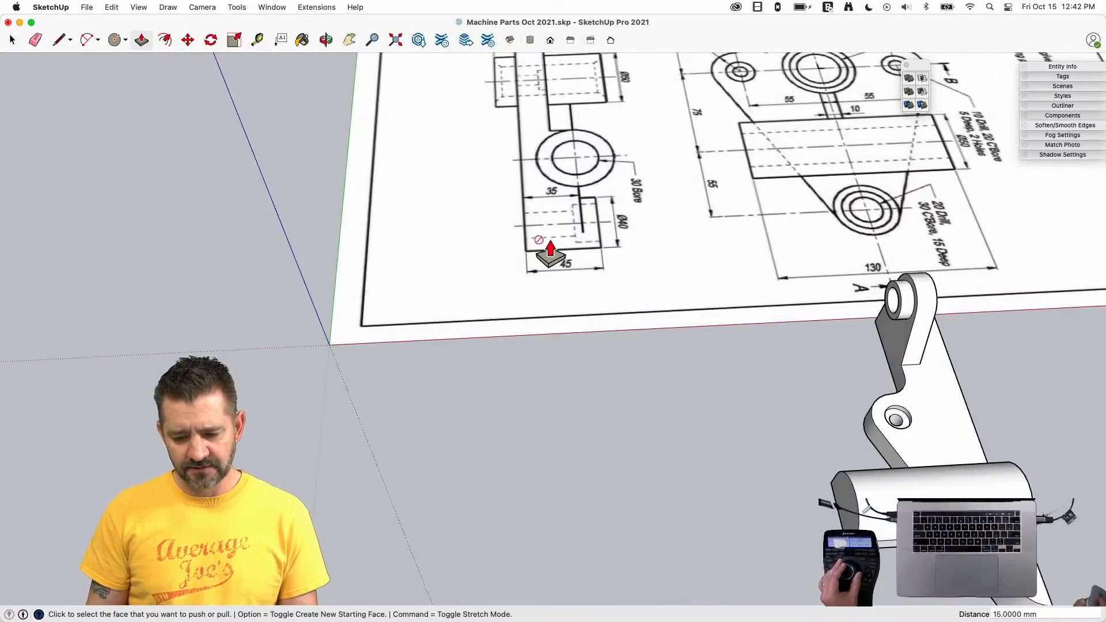
key(e)
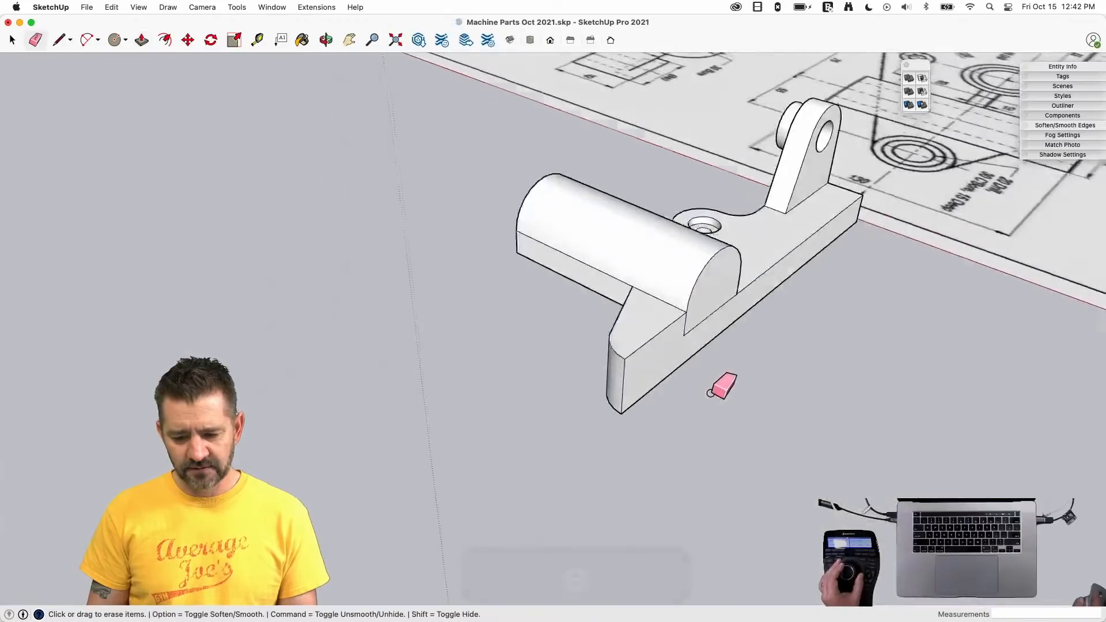
click(686, 293)
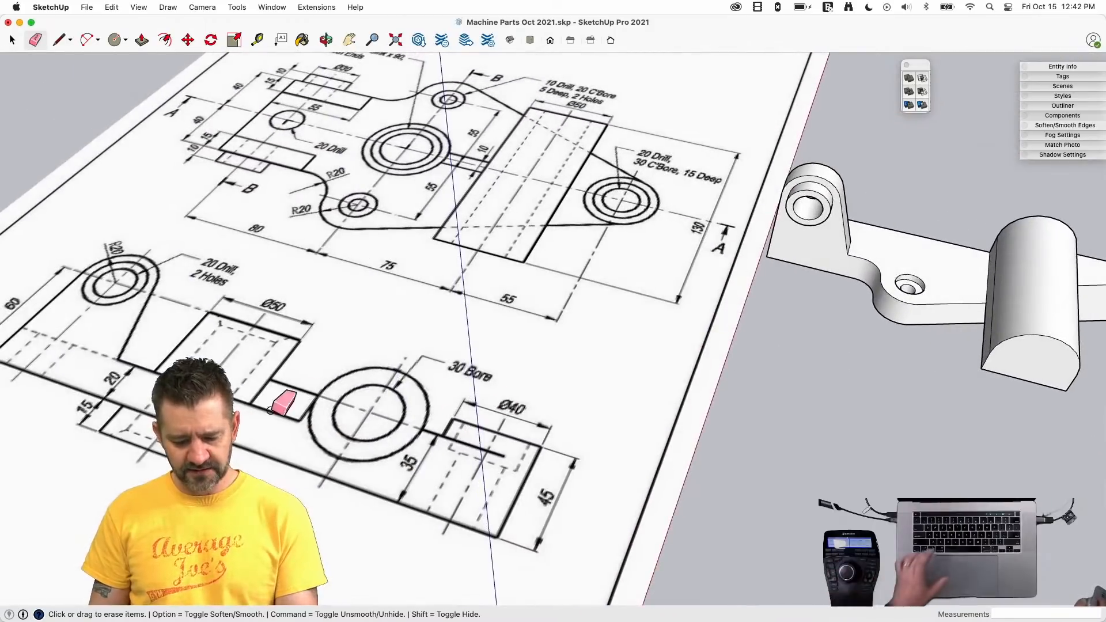
- Draw a full circle on the arched block's outer end face, centred on the arch and matching its radius
middle_drag(679, 369, 874, 318)
key(c)
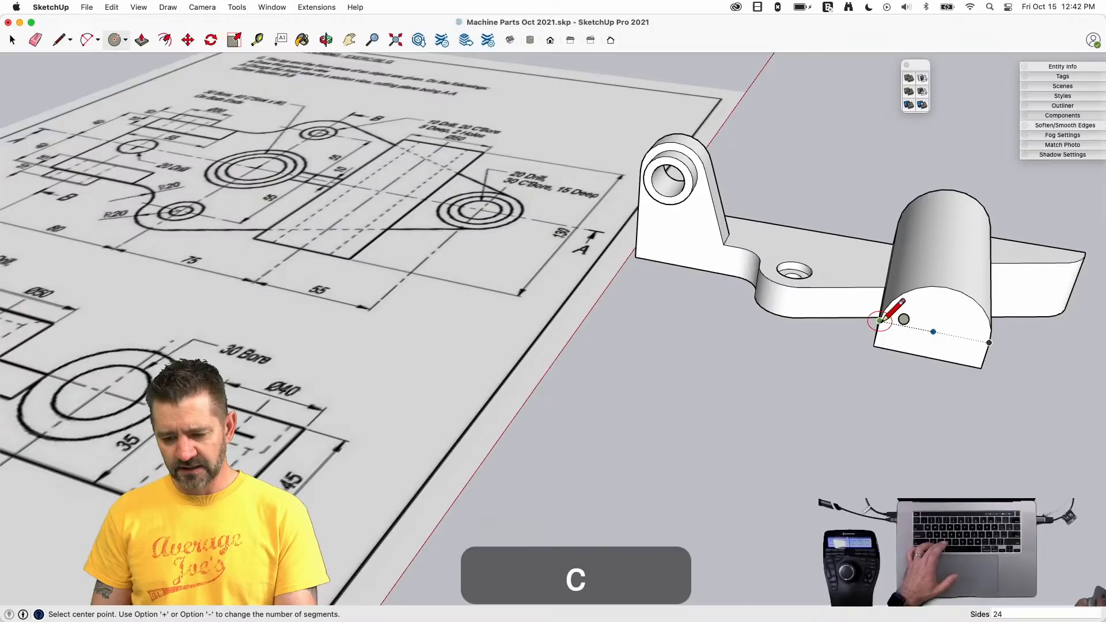
click(933, 332)
click(921, 377)
key(space)
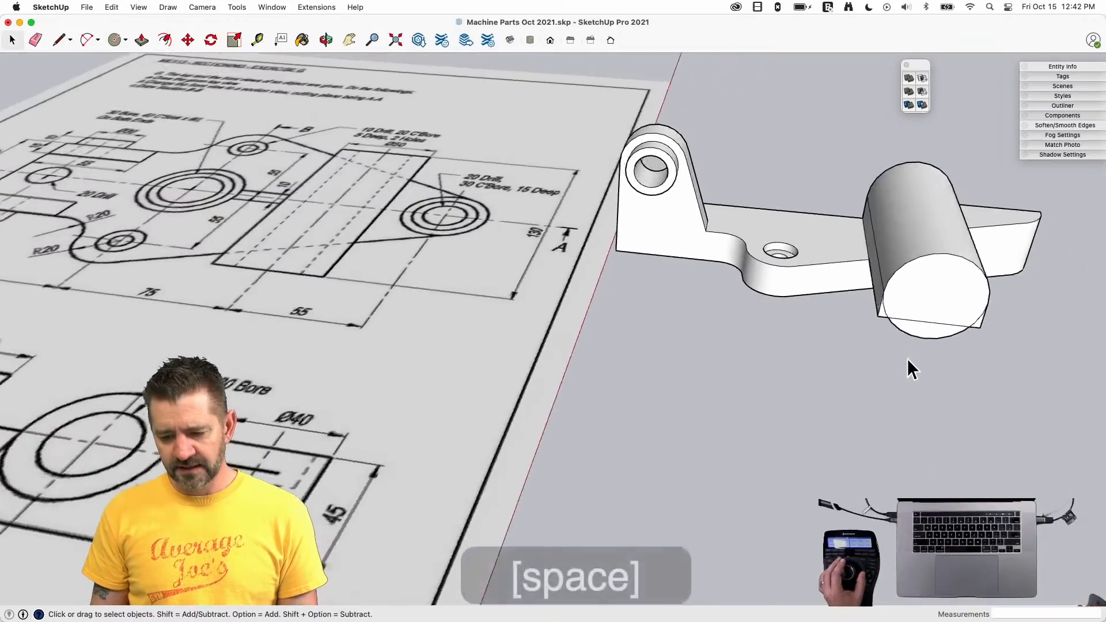
- Push the two lower corner slivers outside the circle back to the plate's slanted side to round off the block
key(p)
drag(958, 293, 837, 244)
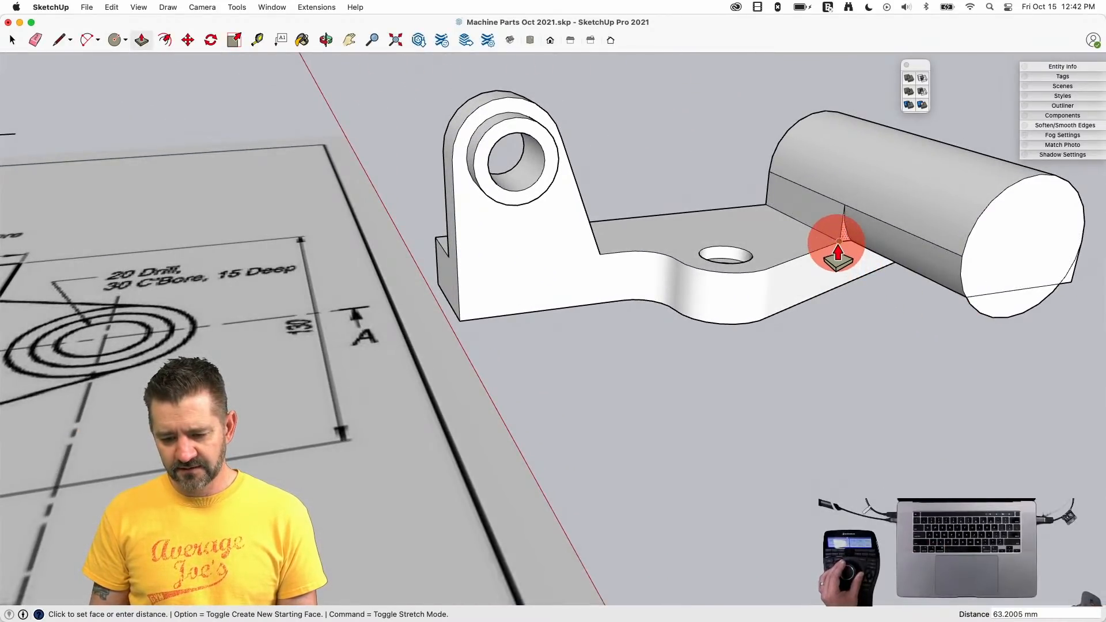
click(837, 244)
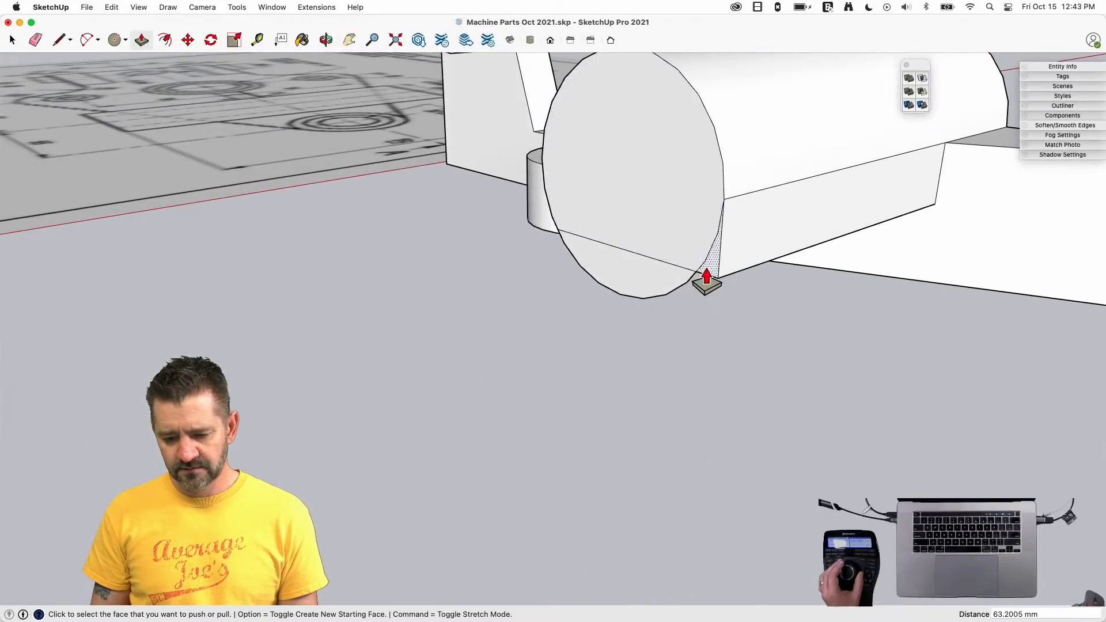
drag(744, 266, 910, 220)
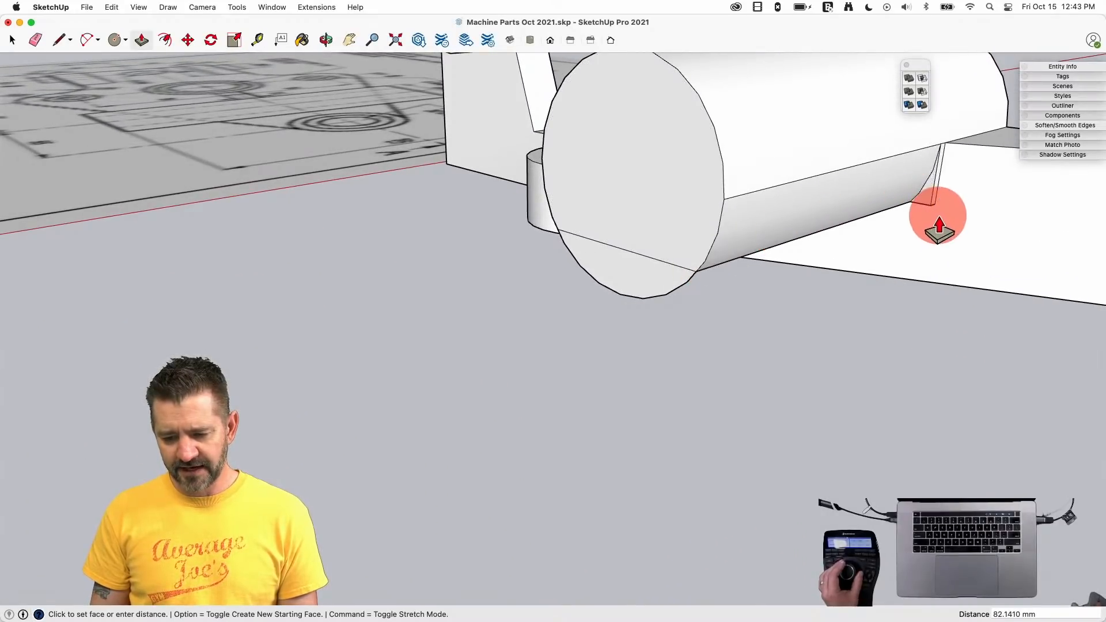
- Extend the circle's lower segment back to the plate to complete the cylinder and erase the straight seam across its end face
key(space)
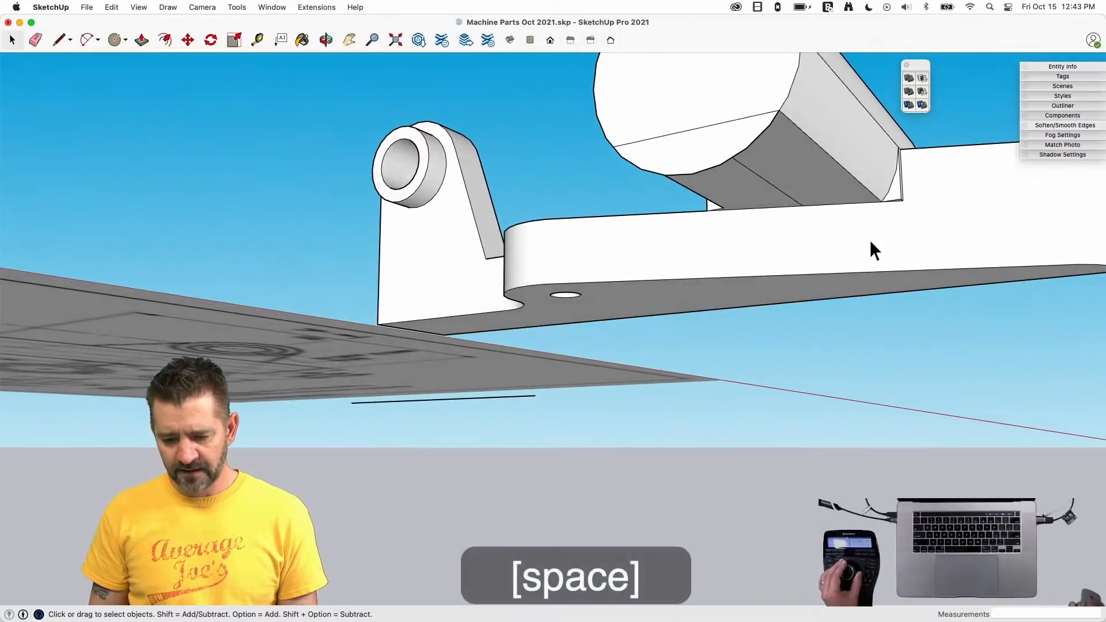
key(p)
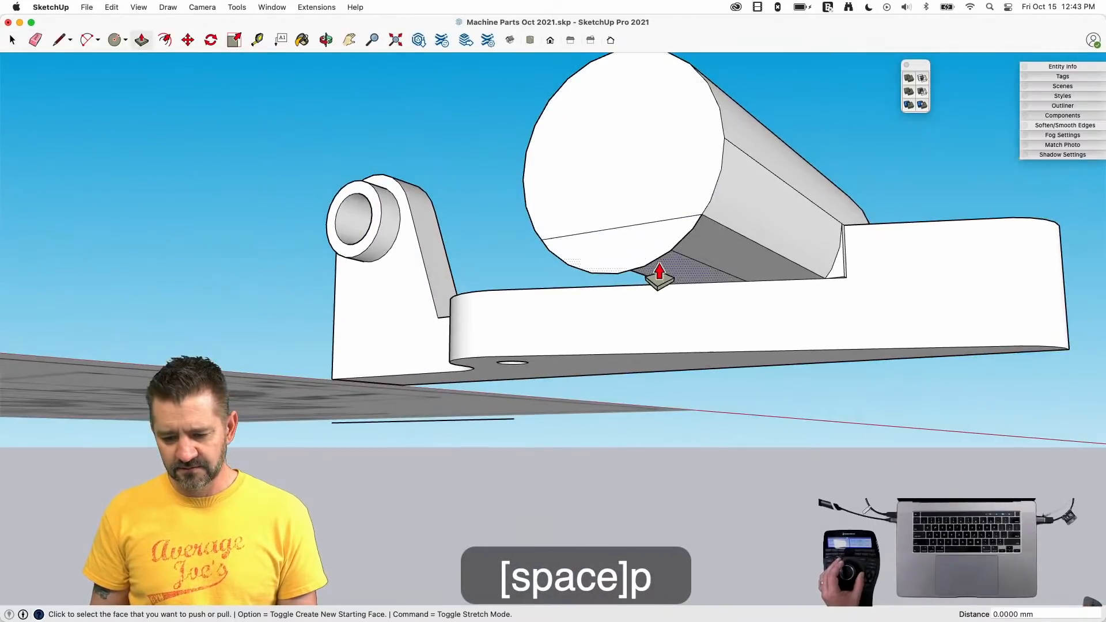
mouse_move(673, 262)
mouse_down()
mouse_move(816, 288)
mouse_move(833, 281)
mouse_up()
key(e)
click(671, 170)
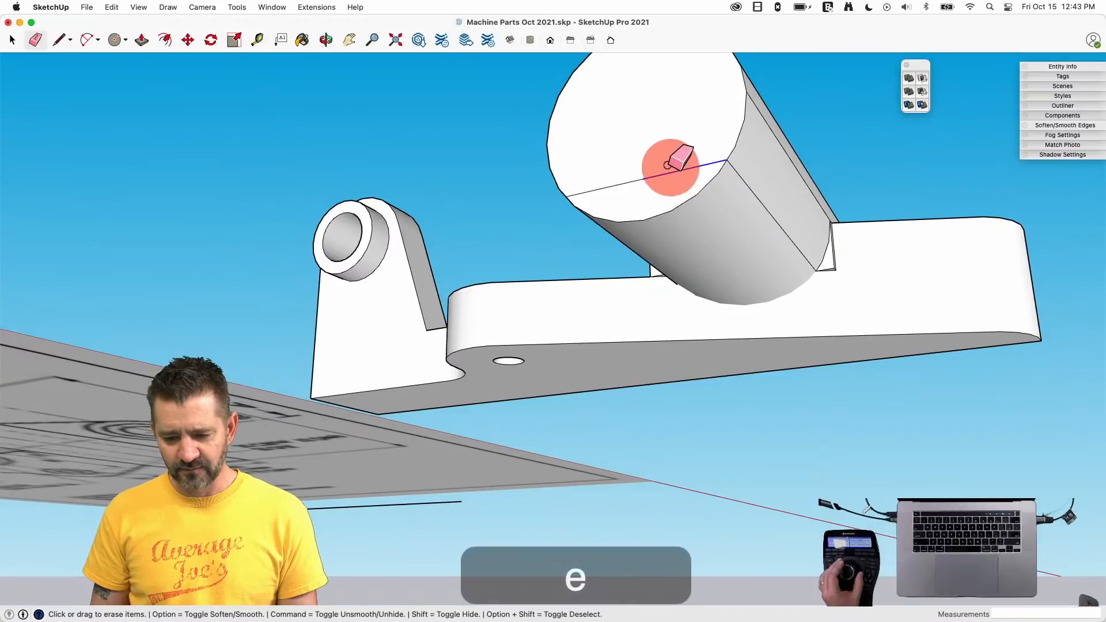
- Erase the seam across the cylinder's end face and intersect the cylinder's lower curved face with the plate's slanted side
click(632, 181)
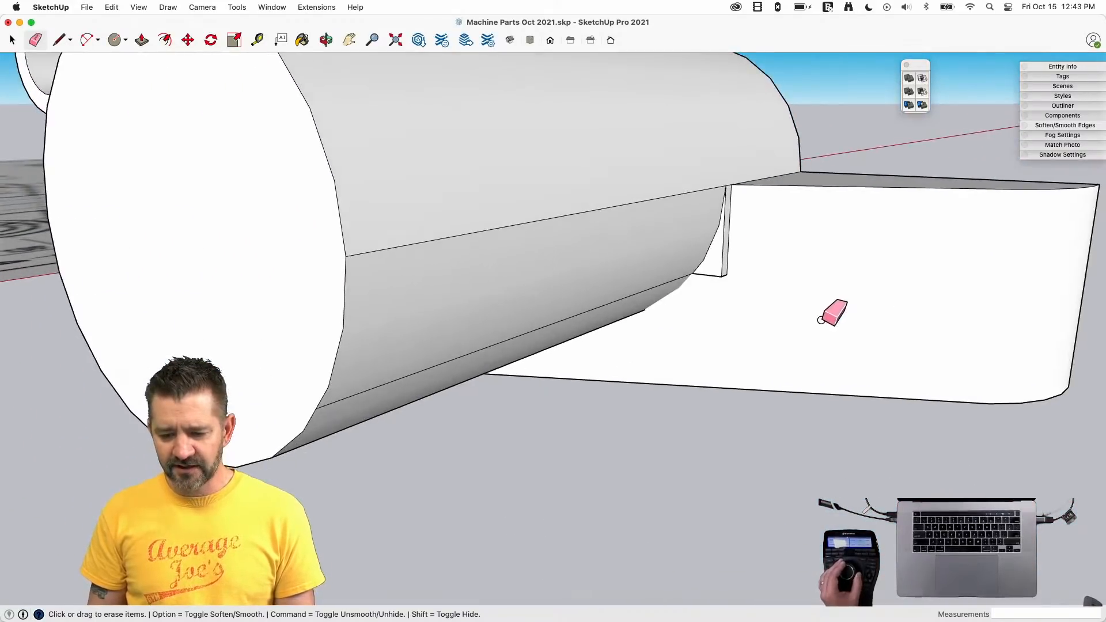
key(l)
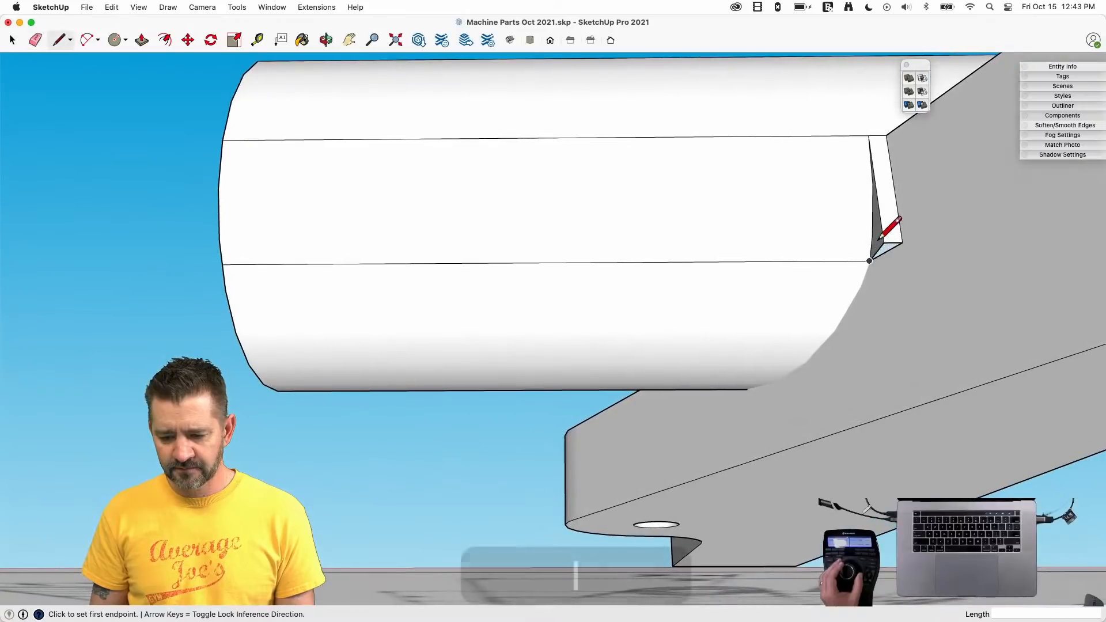
key(l)
key(space)
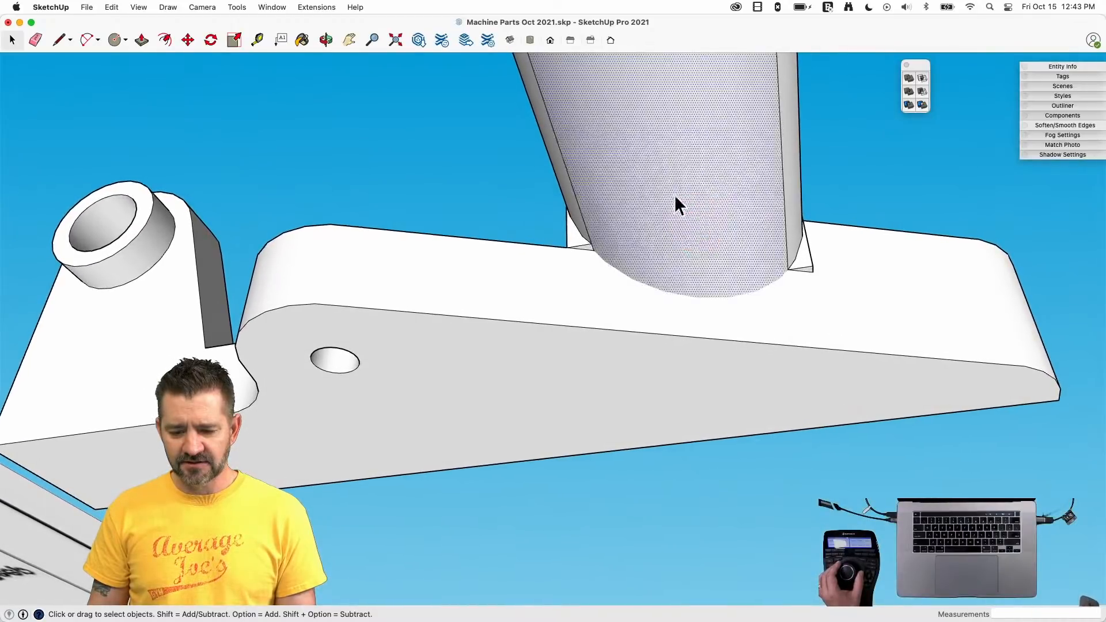
right_click(675, 198)
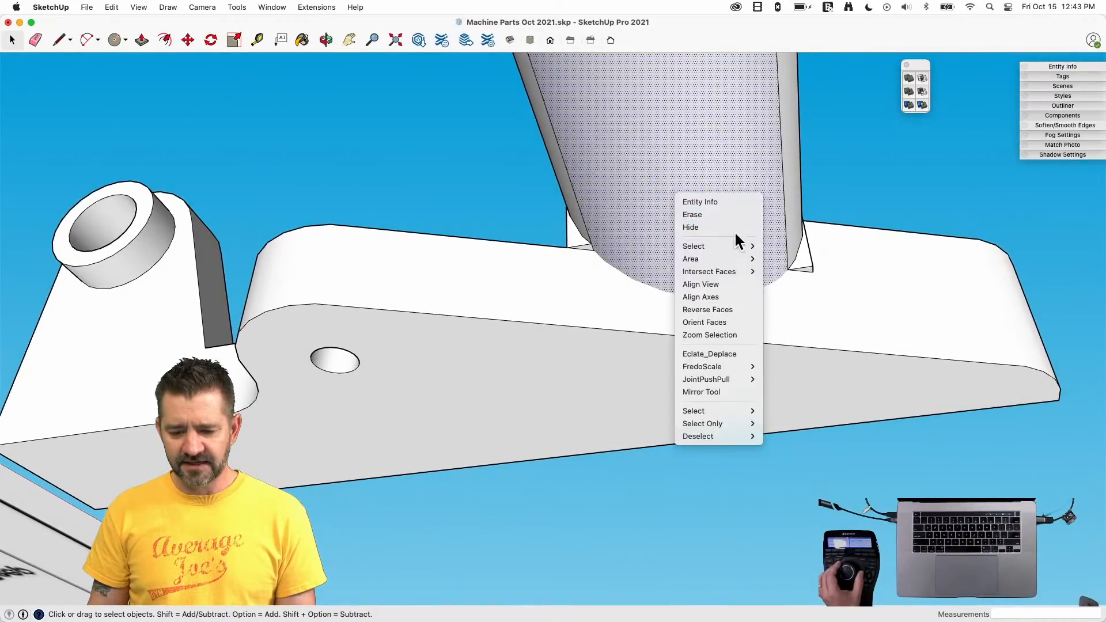
mouse_move(729, 272)
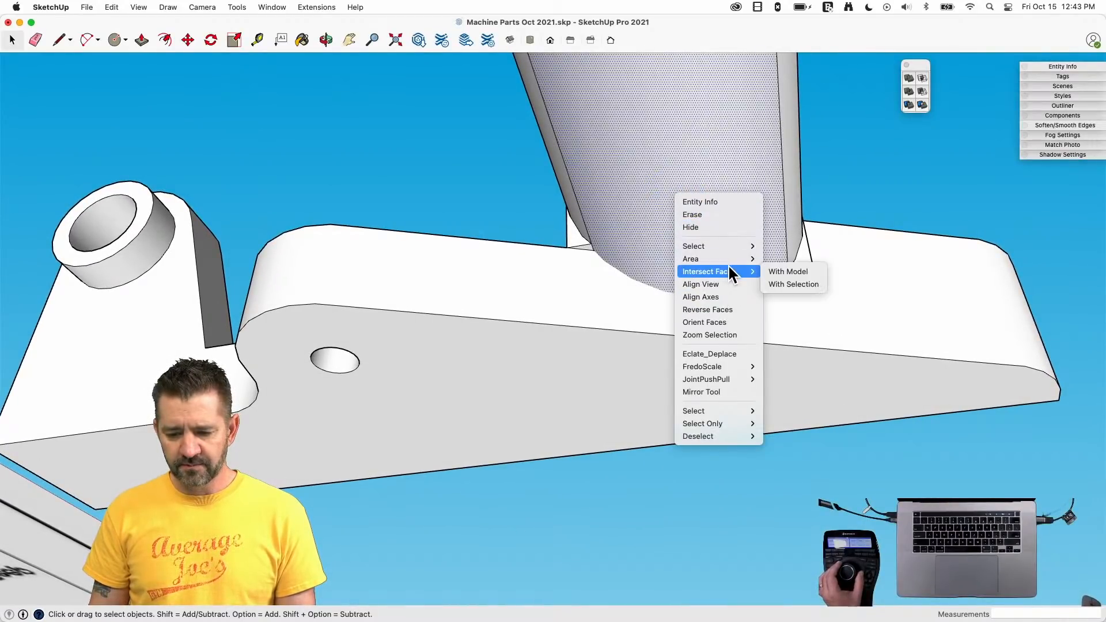
click(786, 283)
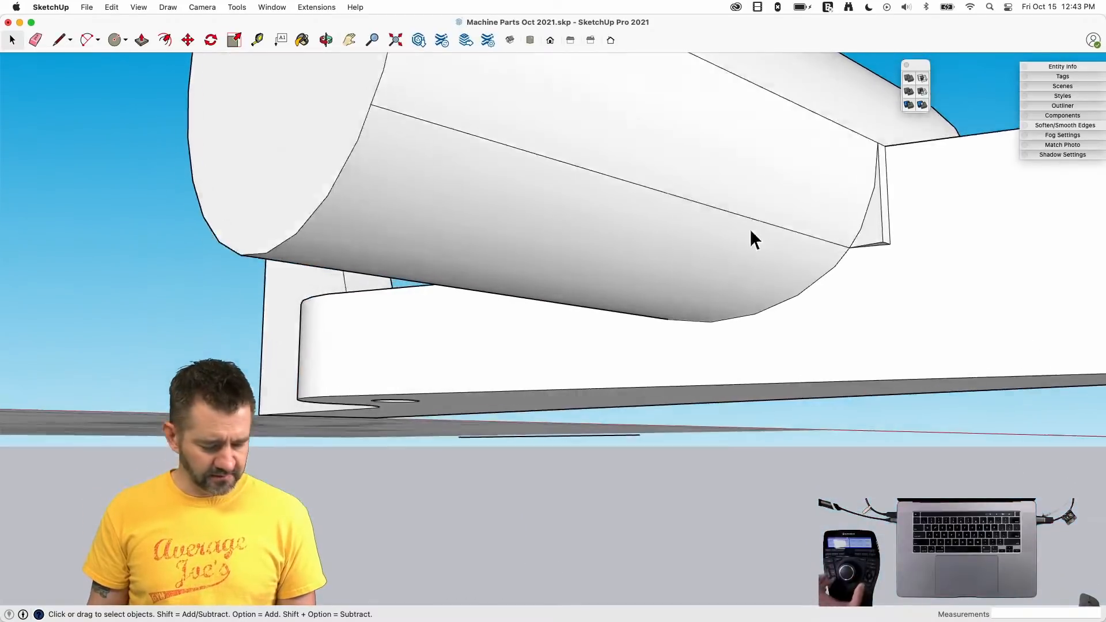
- Smooth away the lengthwise seam edges along both sides of the cylinder, including the seam running onto the flat side of the block
key(e)
key(e)
key(alt)
mouse_move(648, 191)
mouse_down()
mouse_move(716, 116)
mouse_move(699, 128)
mouse_up()
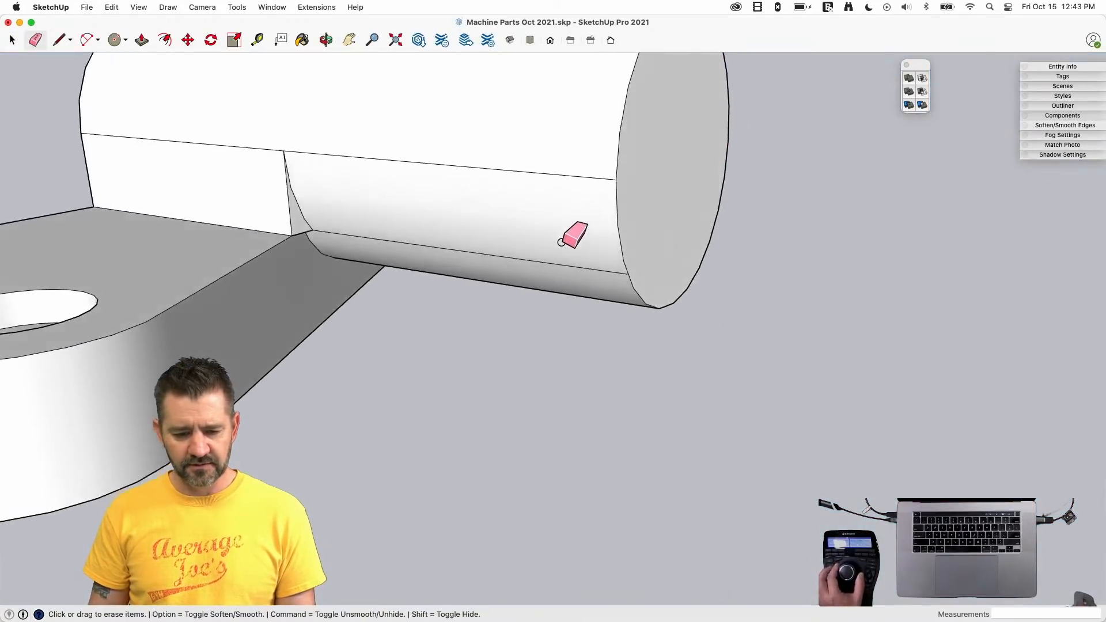
drag(559, 244, 557, 241)
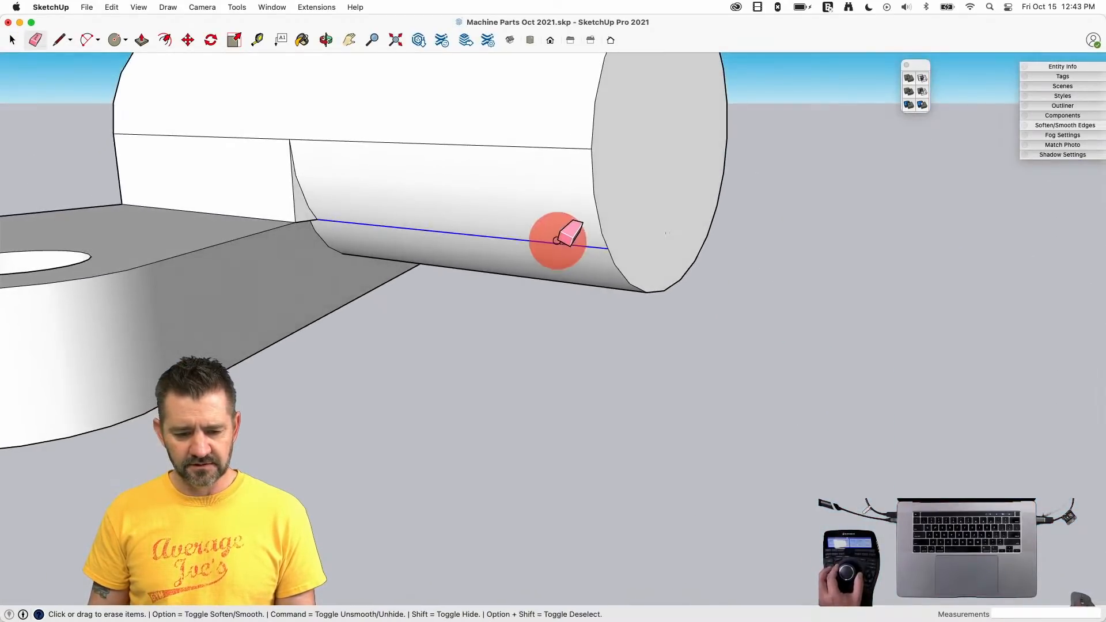
alt+drag(505, 154, 476, 144)
key(alt)
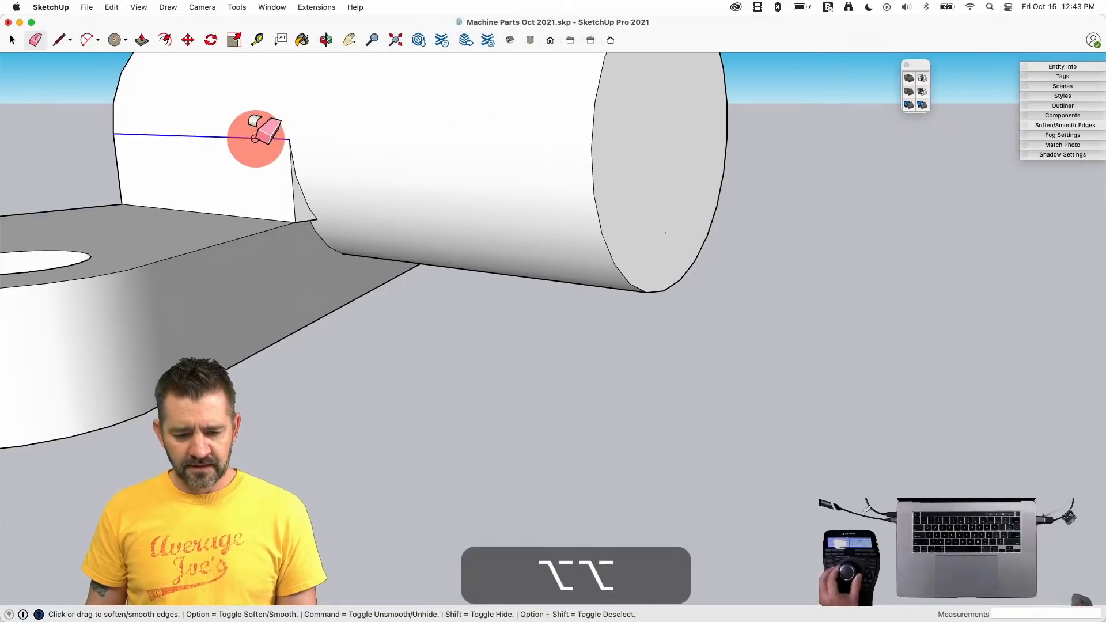
alt+drag(255, 138, 353, 197)
key(space)
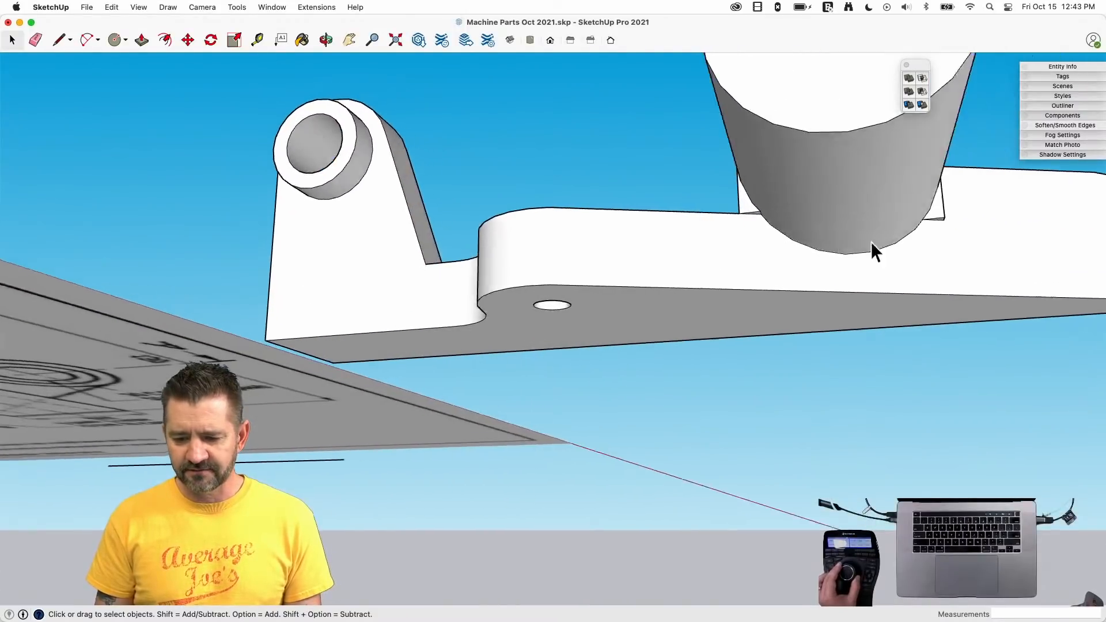
- Draw a tall vertical rectangle in the plane of the plate's slanted side, reaching above and below the cylinder
key(l)
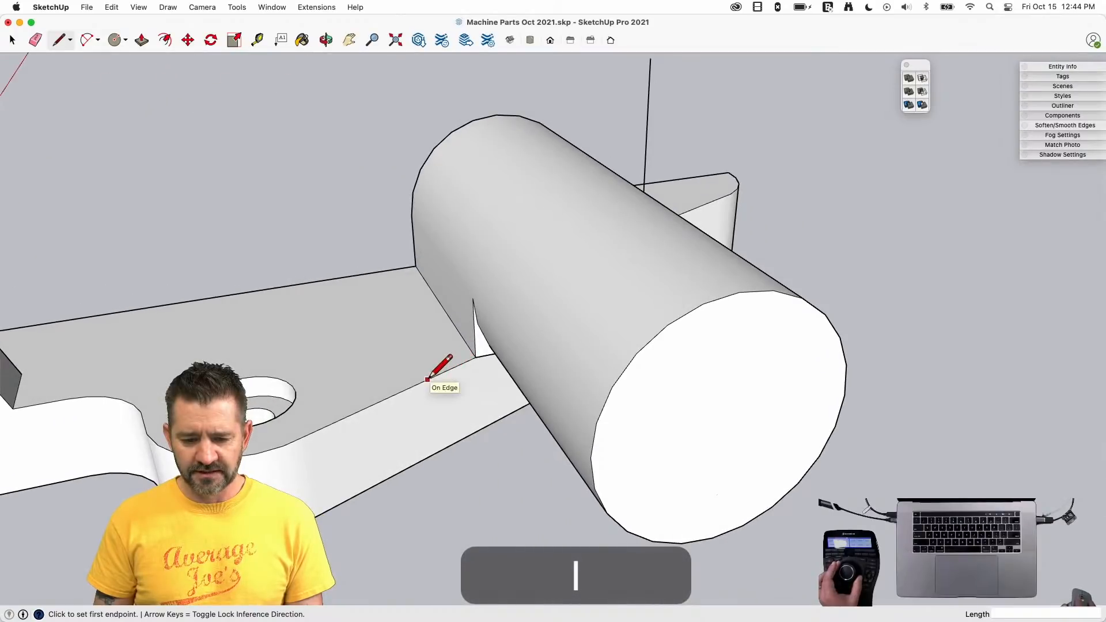
click(404, 73)
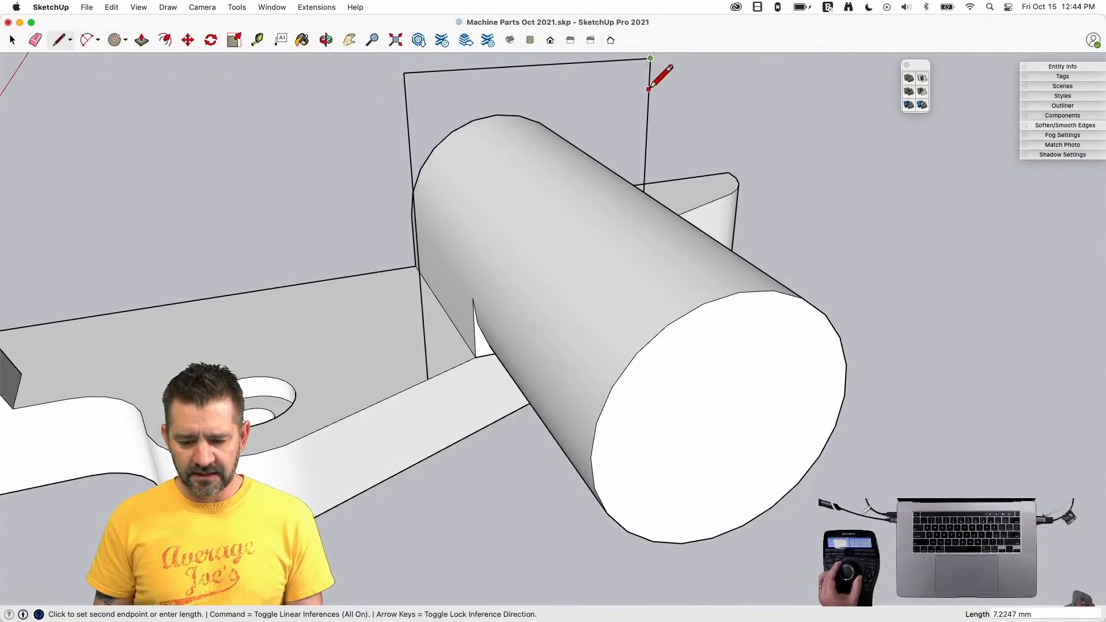
key(space)
key(l)
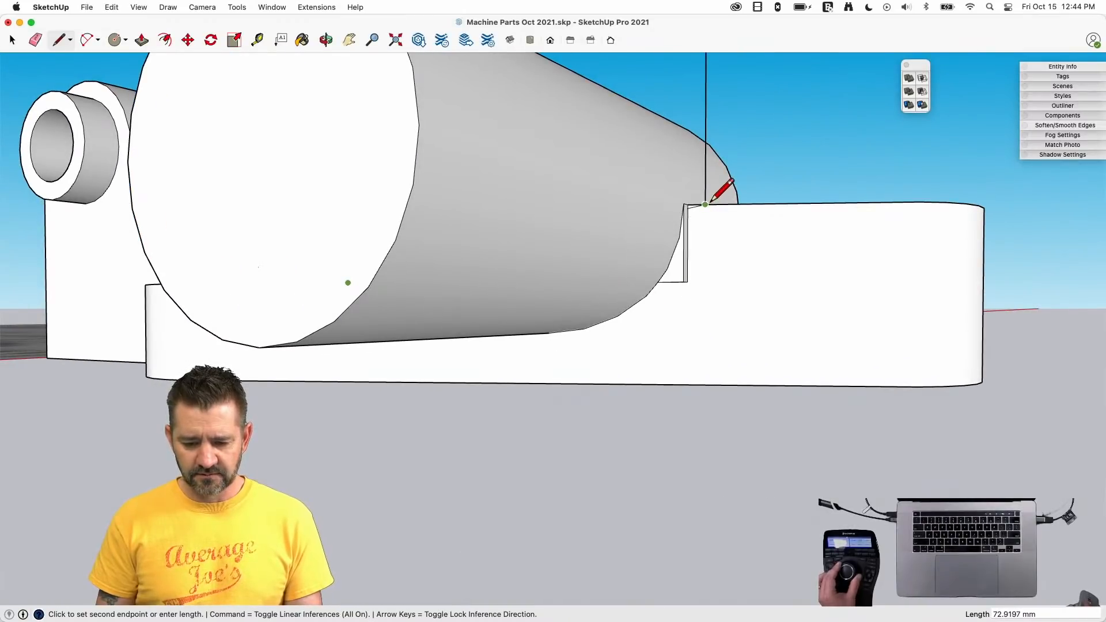
key(l)
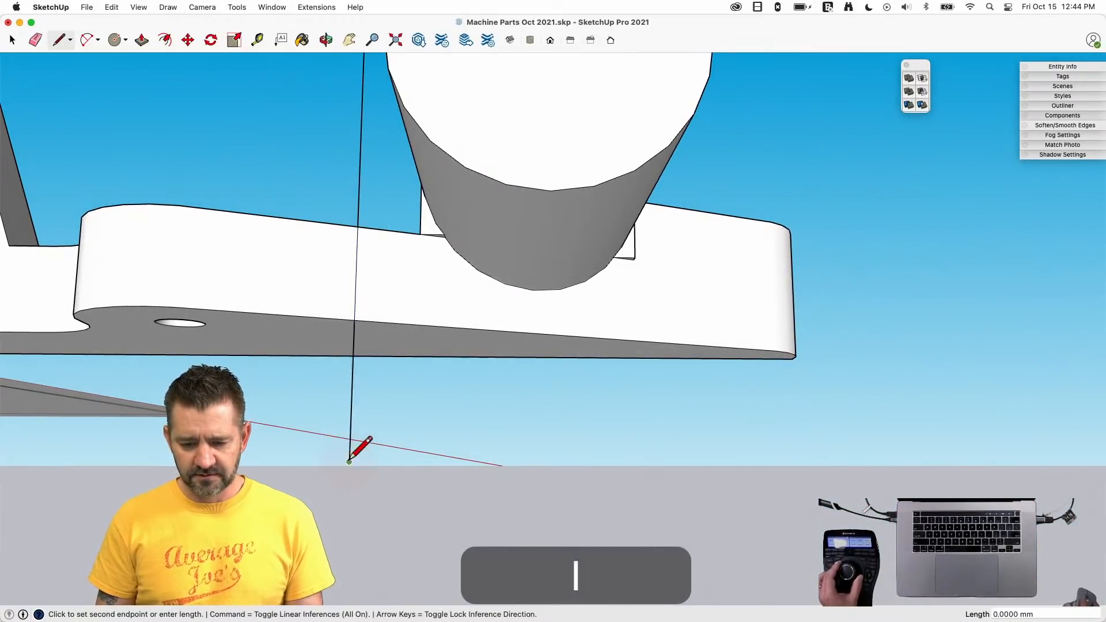
key(l)
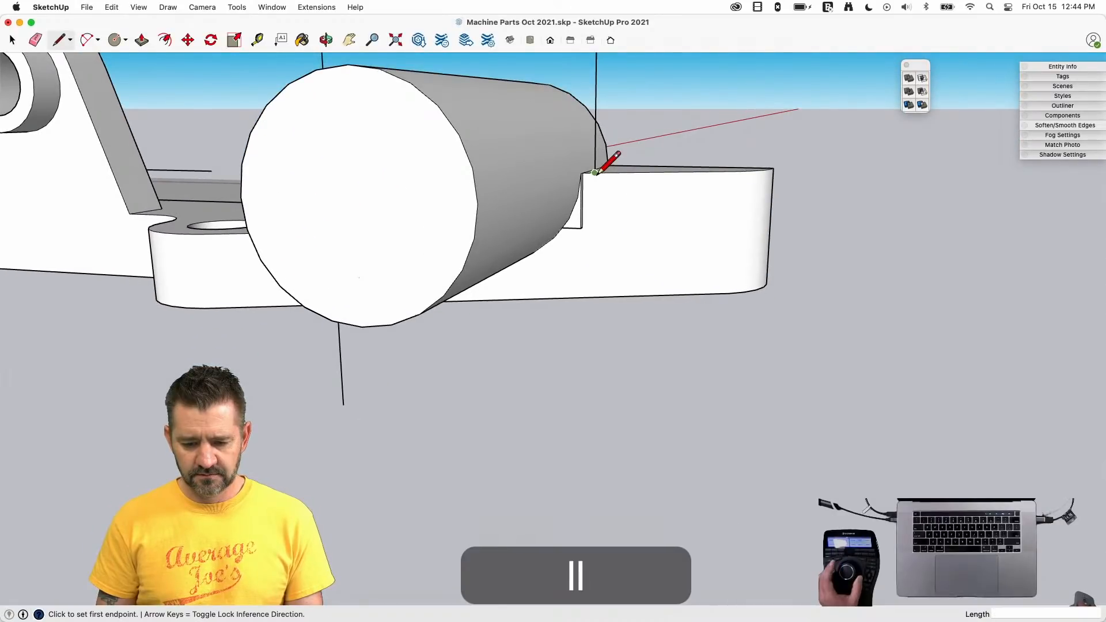
click(595, 172)
click(592, 398)
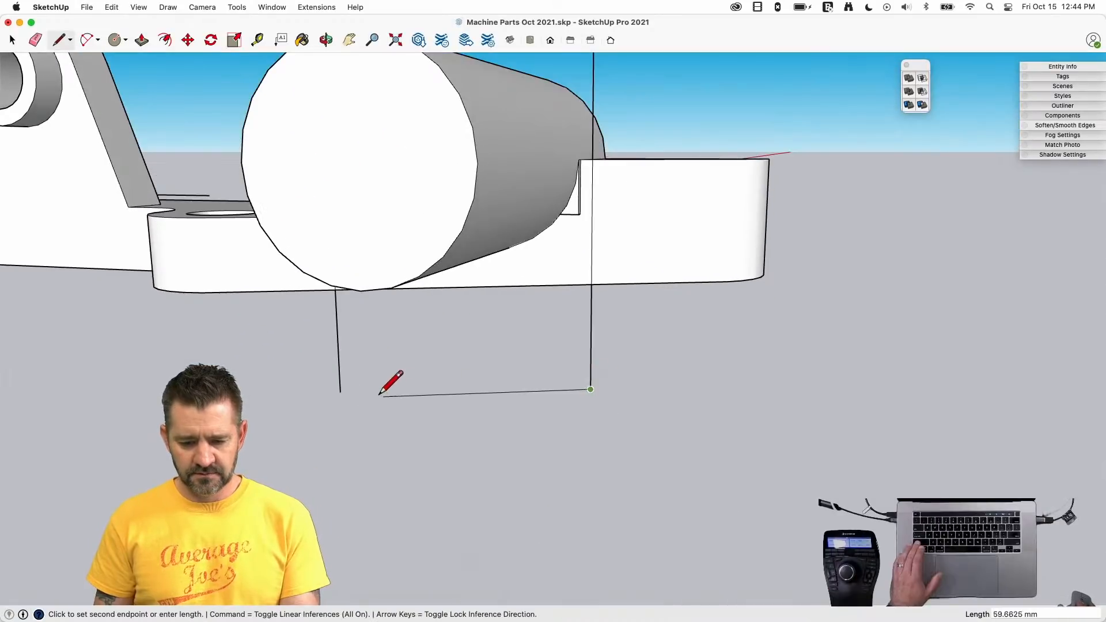
click(340, 392)
key(space)
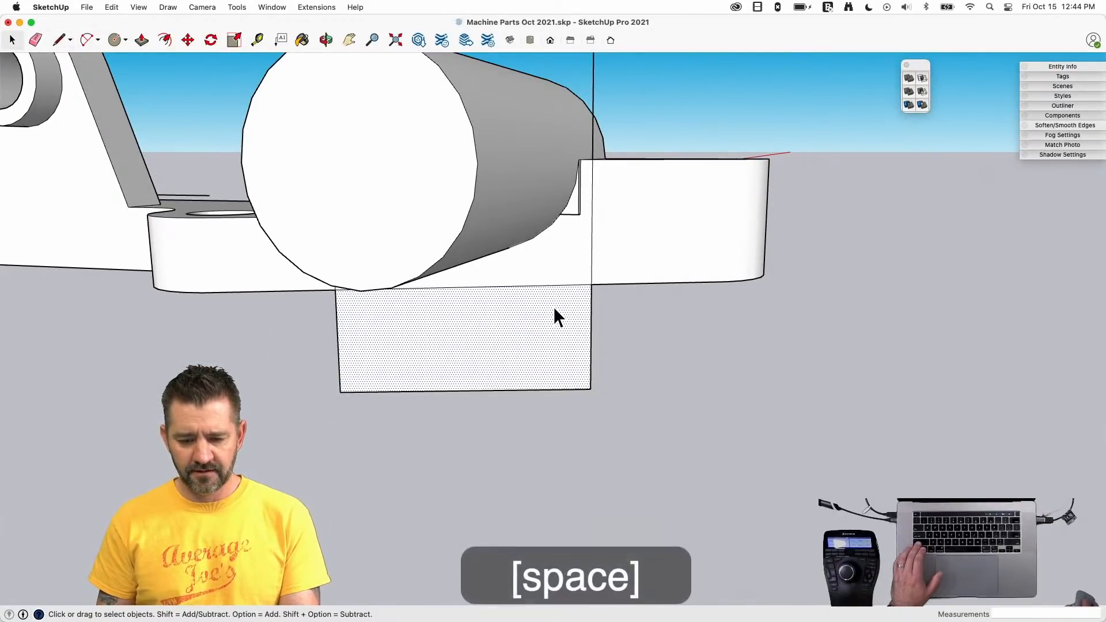
scroll(589, 437, down, 3)
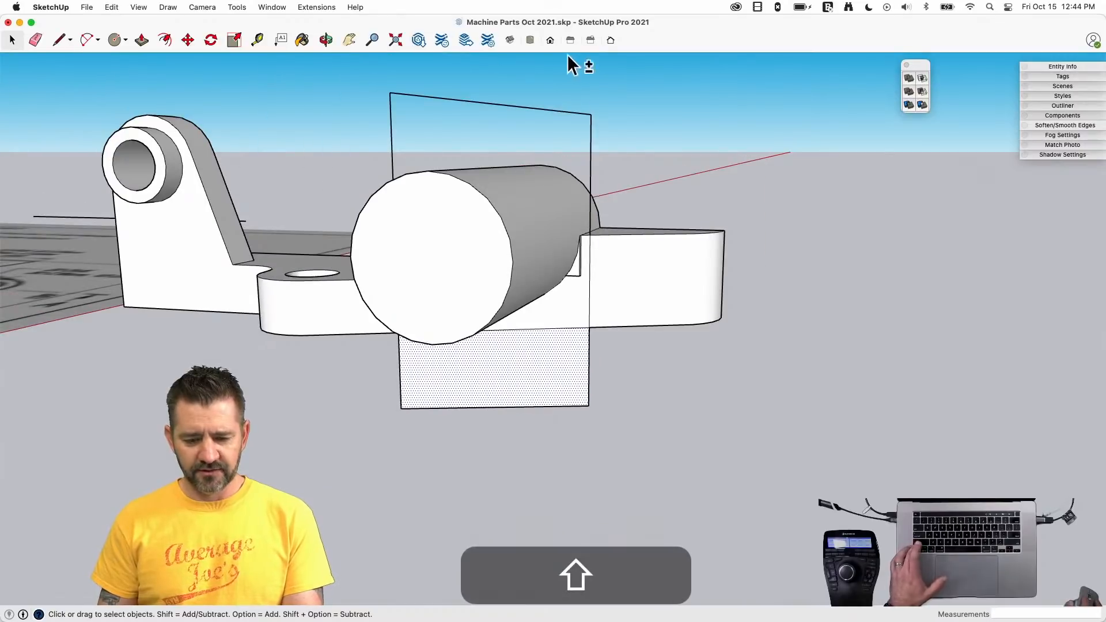
shift+click(495, 129)
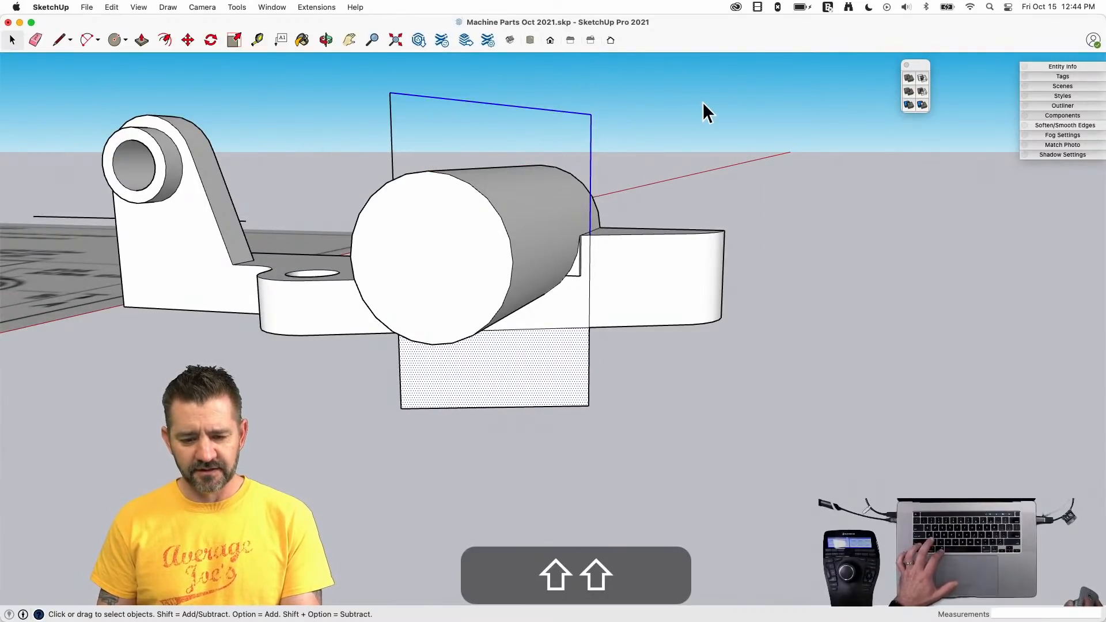
- Undo the vertical rectangle drawn through the cylinder
key(super+z)
key(super+z)
key(super+z)
key(super+z)
key(super+z)
key(super+z)
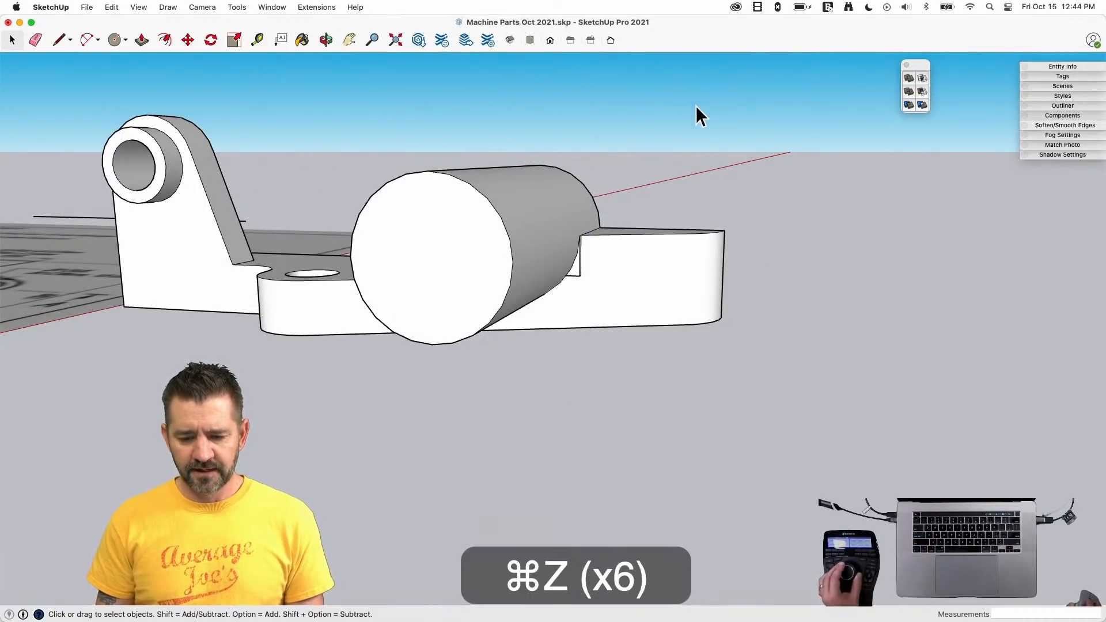
- Make a new group and draw a tall vertical rectangle inside it, flush with the plate's slanted side and cutting through the cylinder
key(l)
right_click(758, 299)
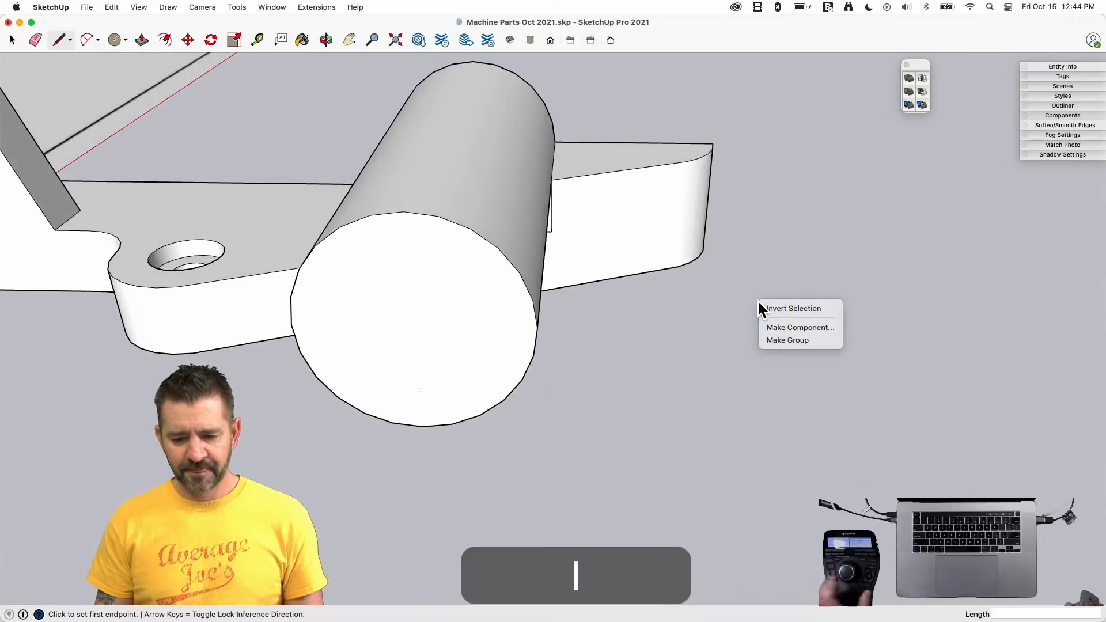
click(807, 337)
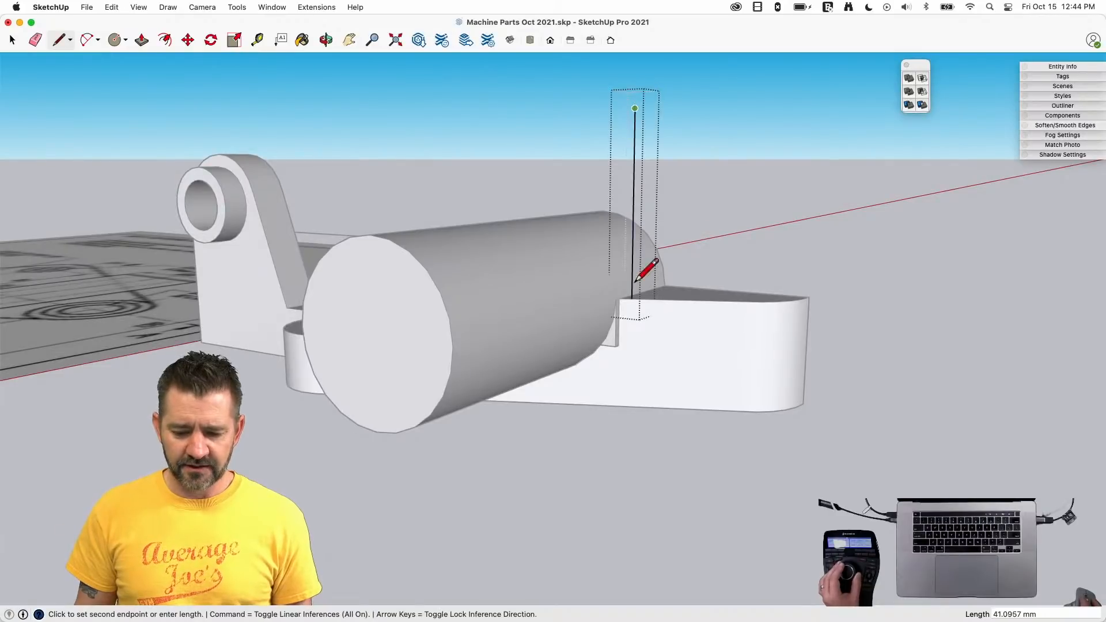
click(630, 481)
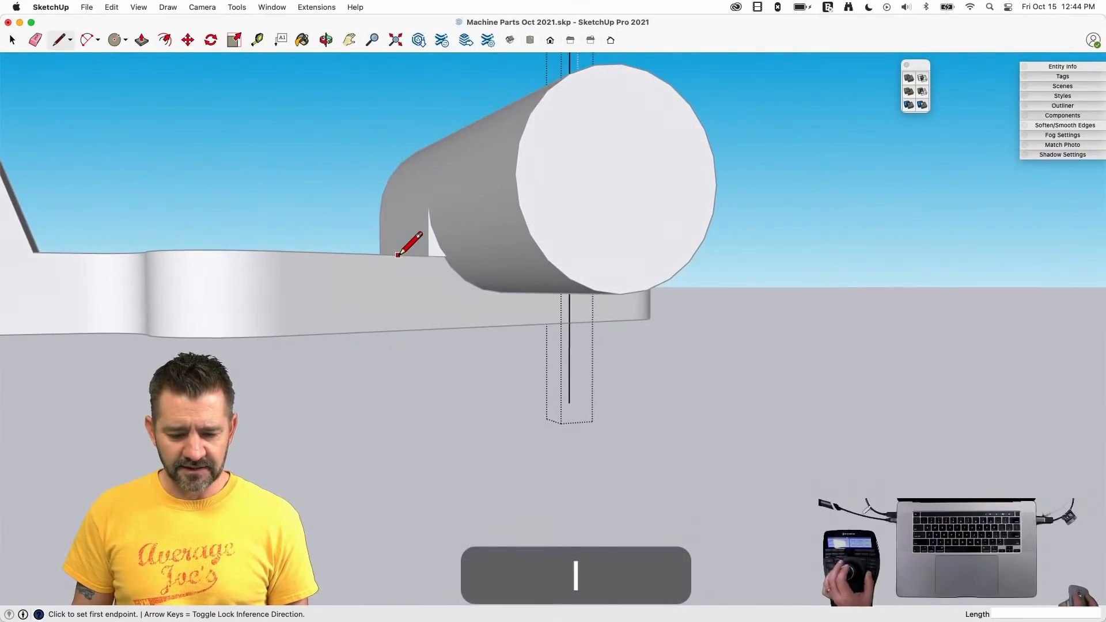
click(398, 384)
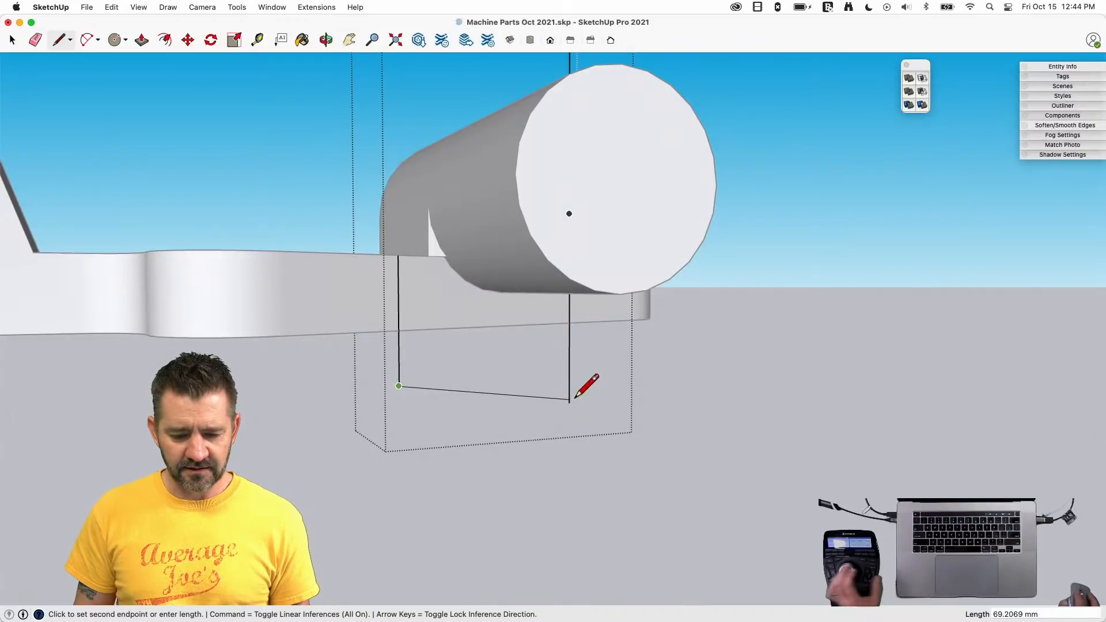
click(573, 398)
key(l)
click(398, 255)
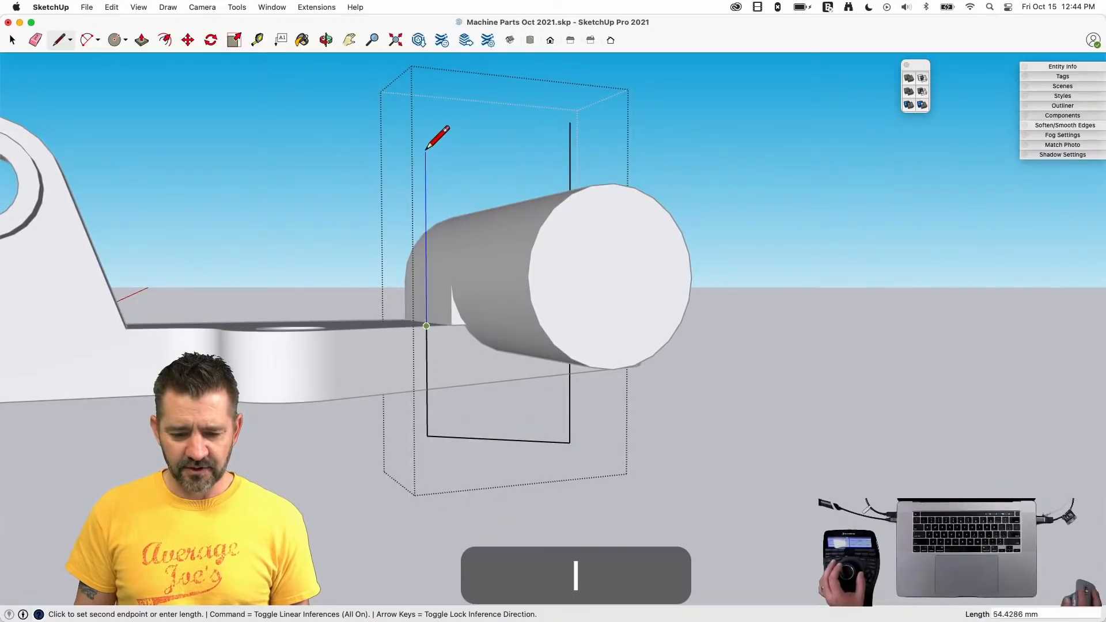
click(576, 122)
key(space)
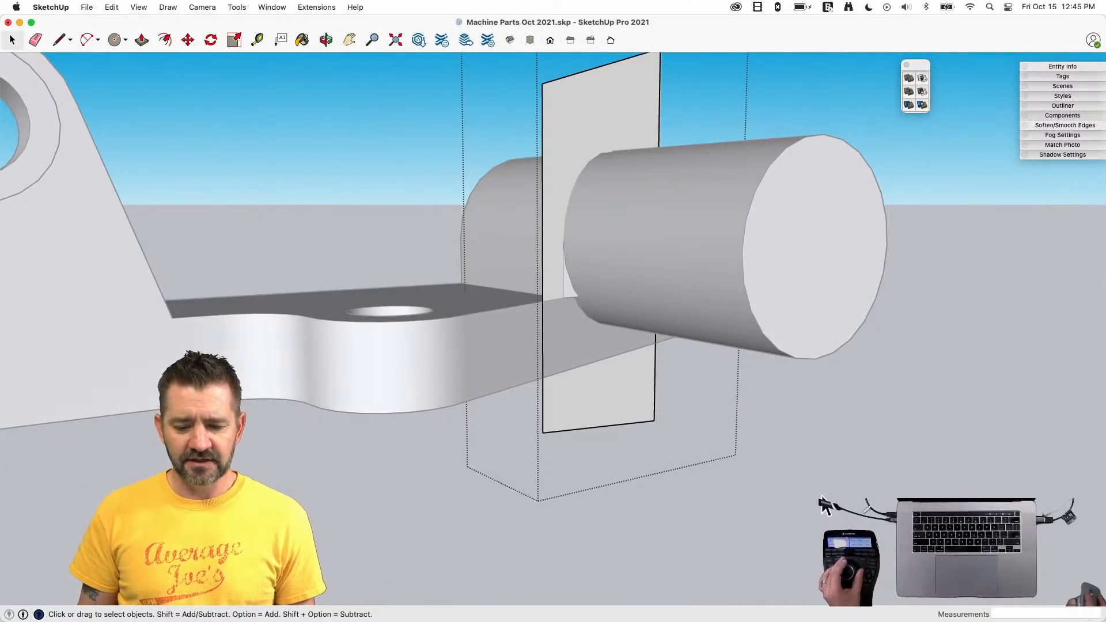
- Leave the group, select all connected geometry of the bracket and intersect its faces with the model
key(space)
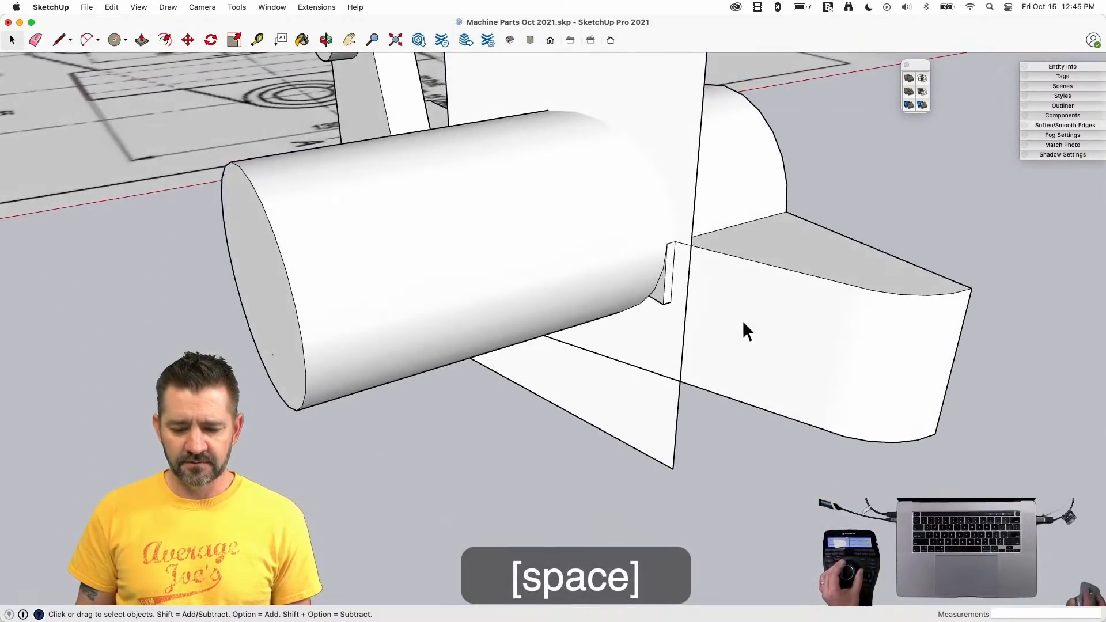
click(742, 321)
triple_click(741, 320)
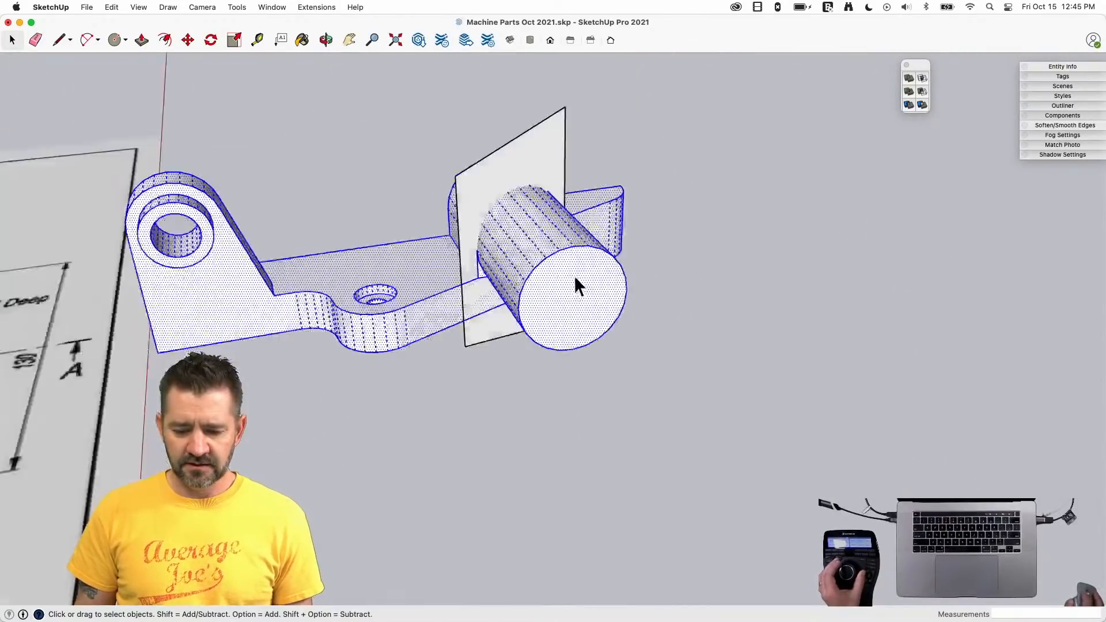
right_click(634, 246)
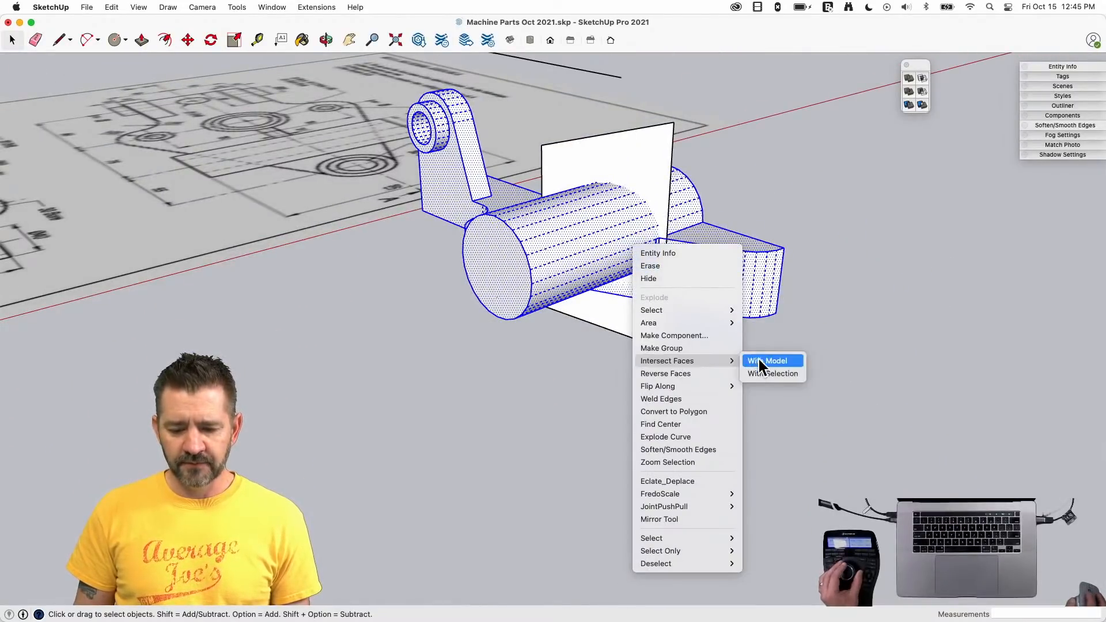
click(765, 361)
- Delete the unwanted face and erase the stray edge at the notch between the cylinder and the plate's slanted side
scroll(717, 220, up, 10)
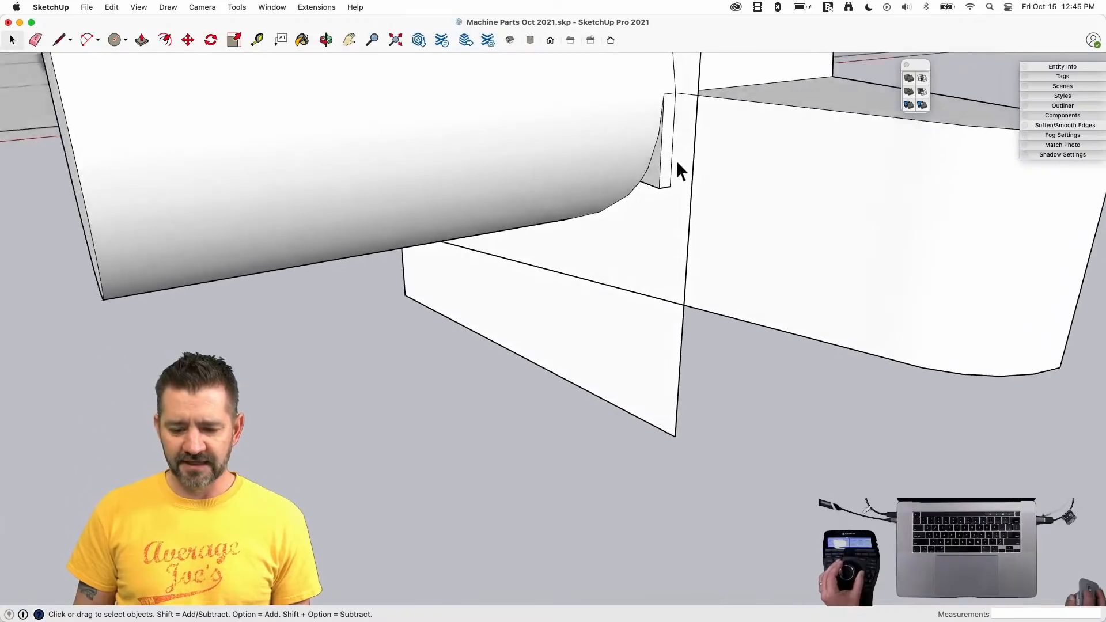
scroll(706, 119, down, 10)
click(710, 131)
key(BackSpace)
scroll(711, 130, up, 8)
scroll(711, 130, up, 6)
key(e)
click(704, 263)
key(l)
middle_drag(730, 216, 514, 354)
key(p)
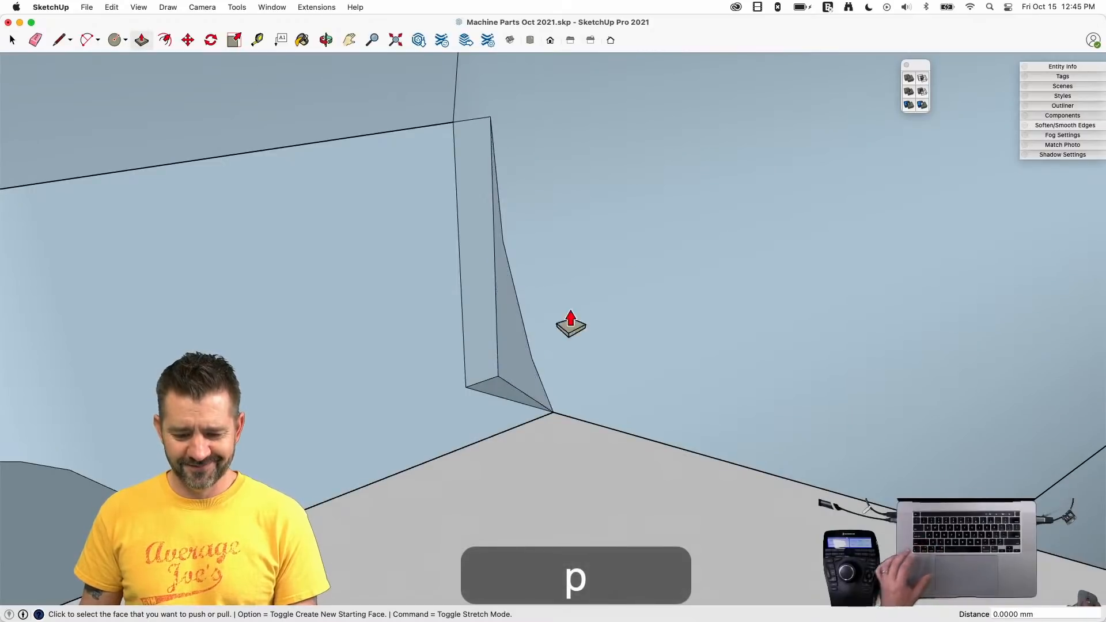
key(super+z)
click(323, 301)
key(p)
mouse_move(462, 237)
middle_down()
mouse_move(501, 348)
mouse_move(442, 307)
mouse_move(435, 235)
mouse_move(455, 306)
mouse_move(503, 344)
mouse_move(571, 357)
mouse_move(526, 338)
mouse_move(486, 341)
mouse_move(407, 261)
mouse_move(375, 254)
middle_up()
key(alt+space)
middle_drag(661, 252, 703, 284)
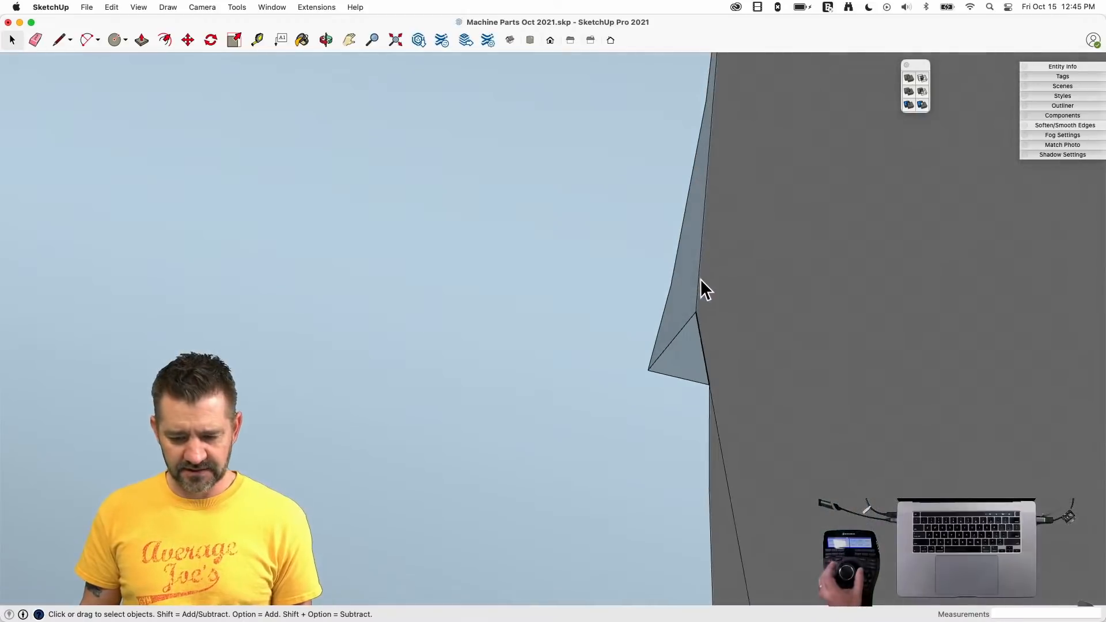
- Extend the narrow curved sliver face at the notch by about 7.3 mm with Push/Pull, creating a new starting face
key(p)
click(689, 291)
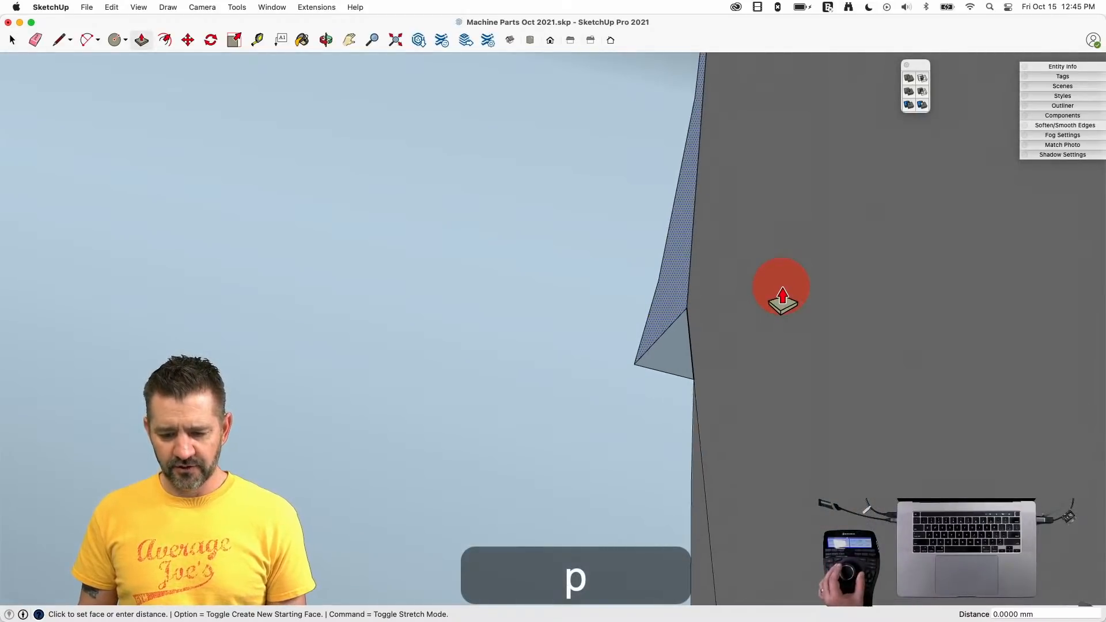
key(alt)
middle_drag(779, 292, 800, 306)
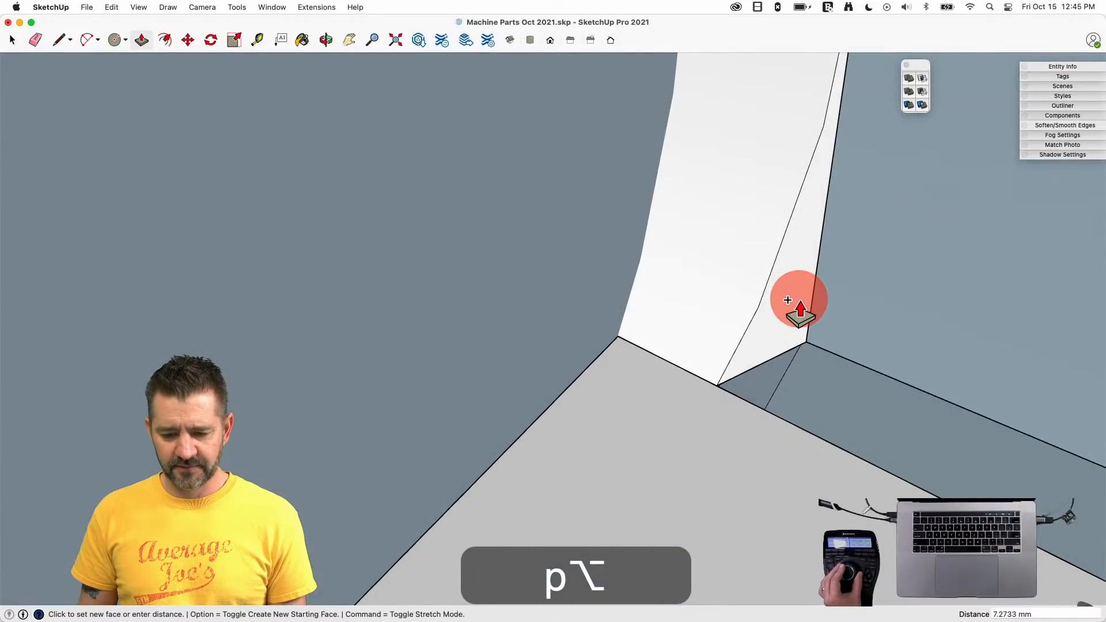
- Select all connected bracket geometry, intersect its faces with the model, and delete the tall cutting box group
key(space)
triple_click(718, 292)
right_click(720, 291)
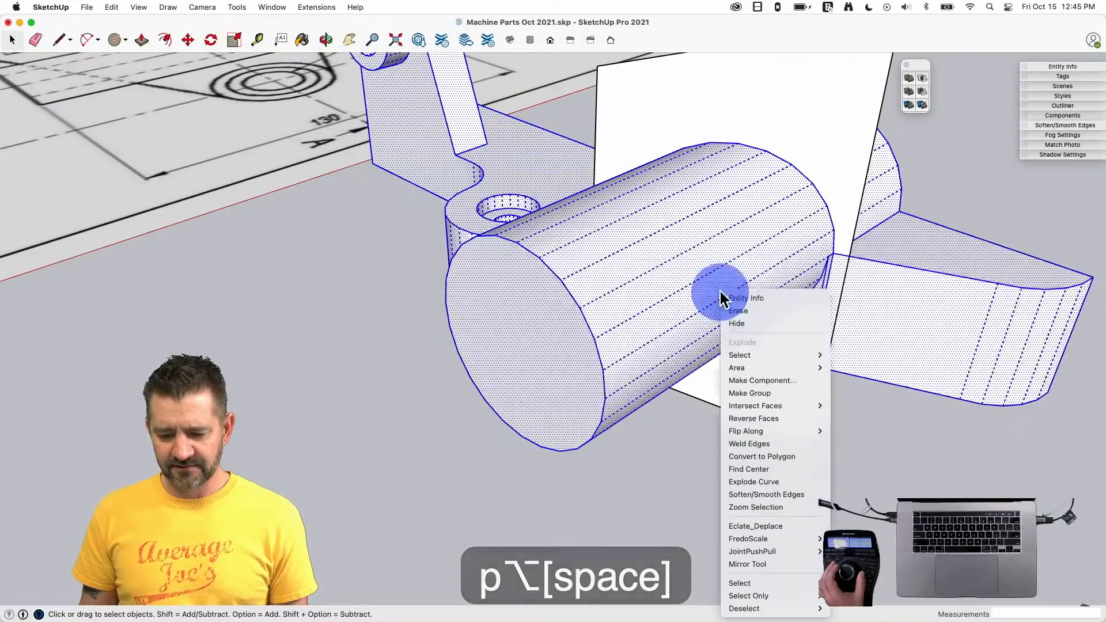
mouse_move(781, 406)
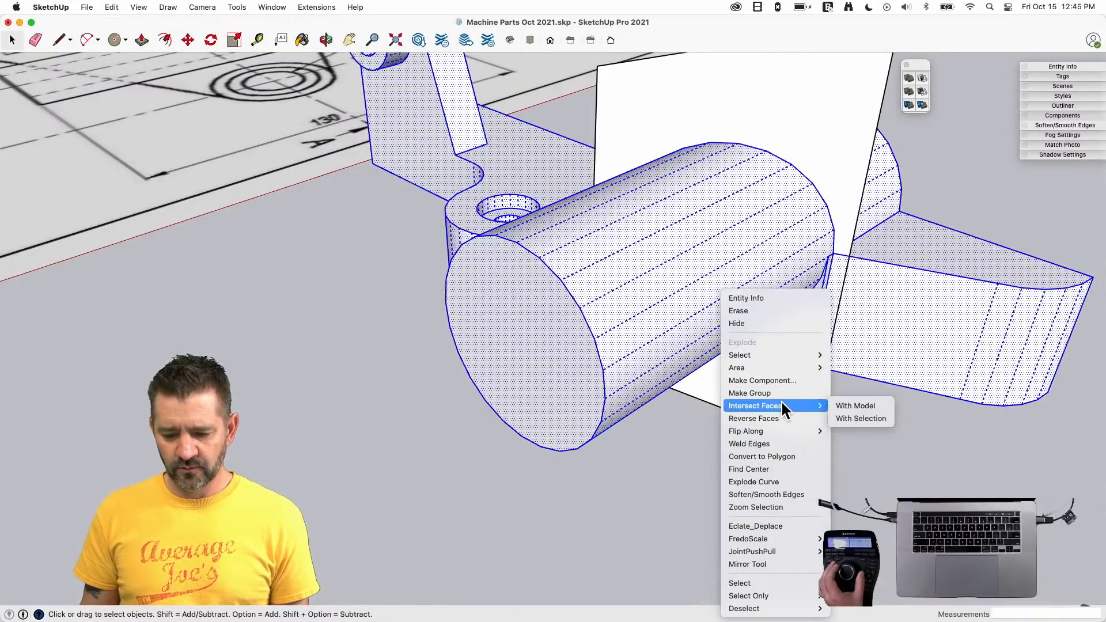
click(874, 405)
click(814, 169)
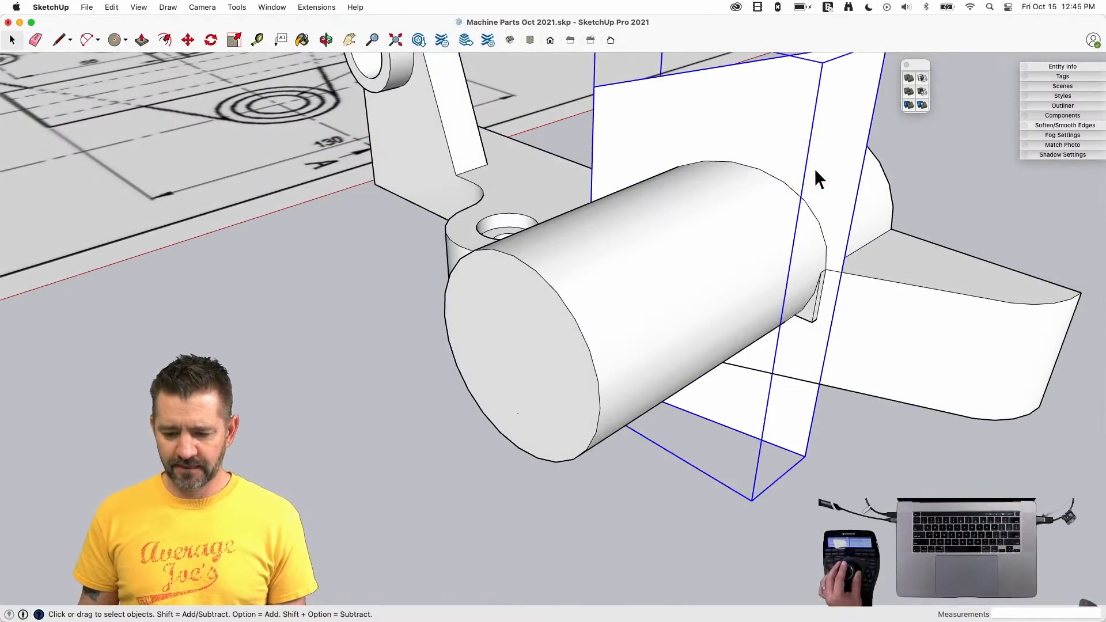
key(BackSpace)
- Close the open face at the notch beside the cylinder with a line and erase the leftover notch edges
key(e)
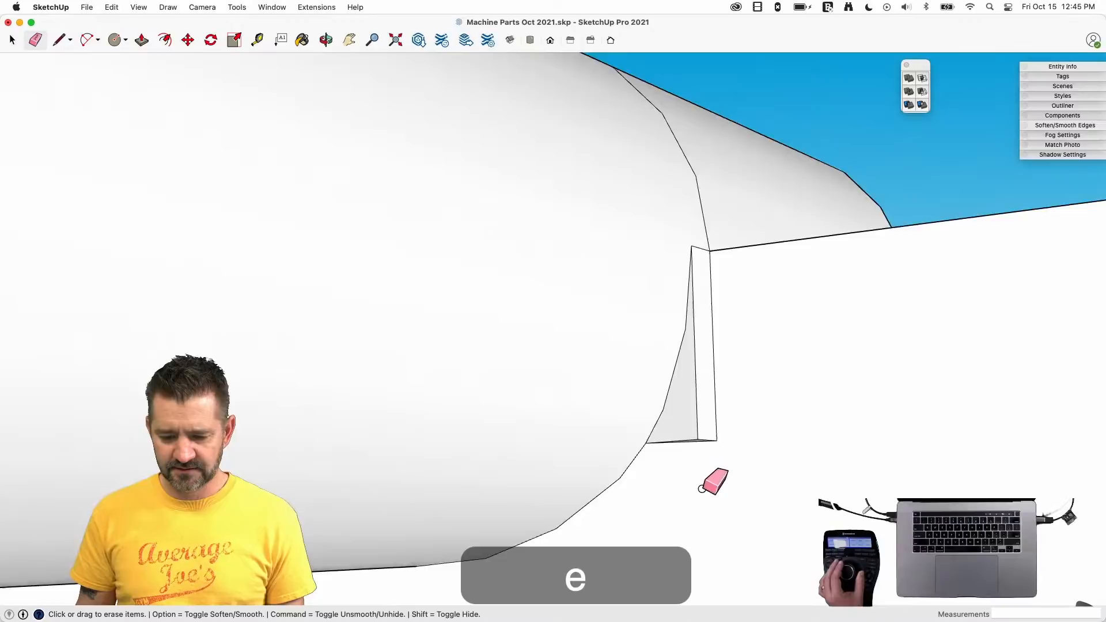
click(680, 413)
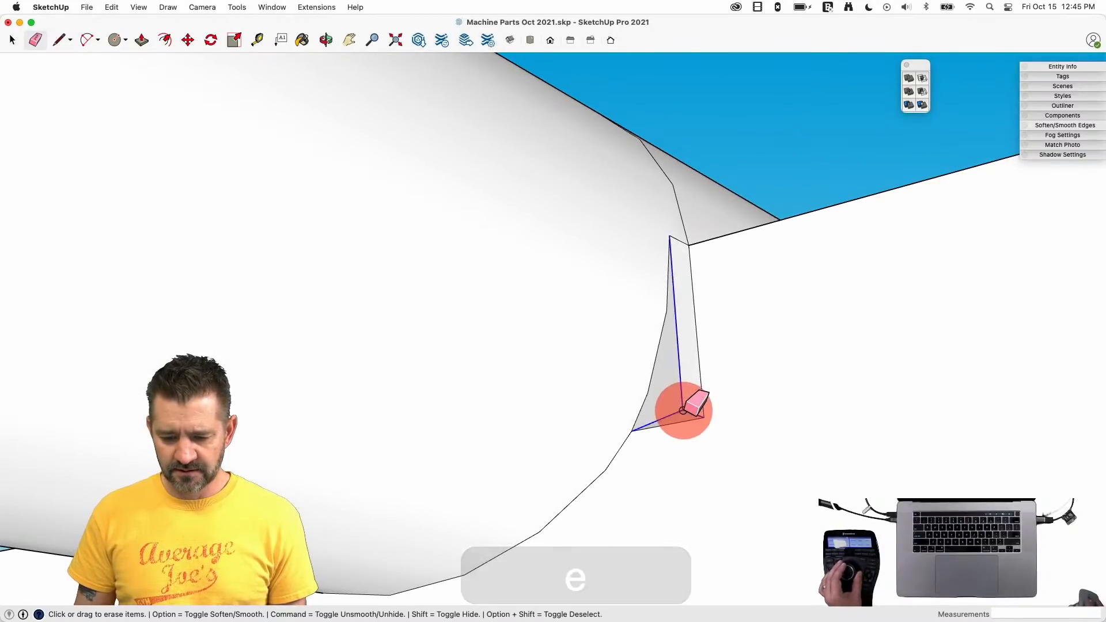
key(l)
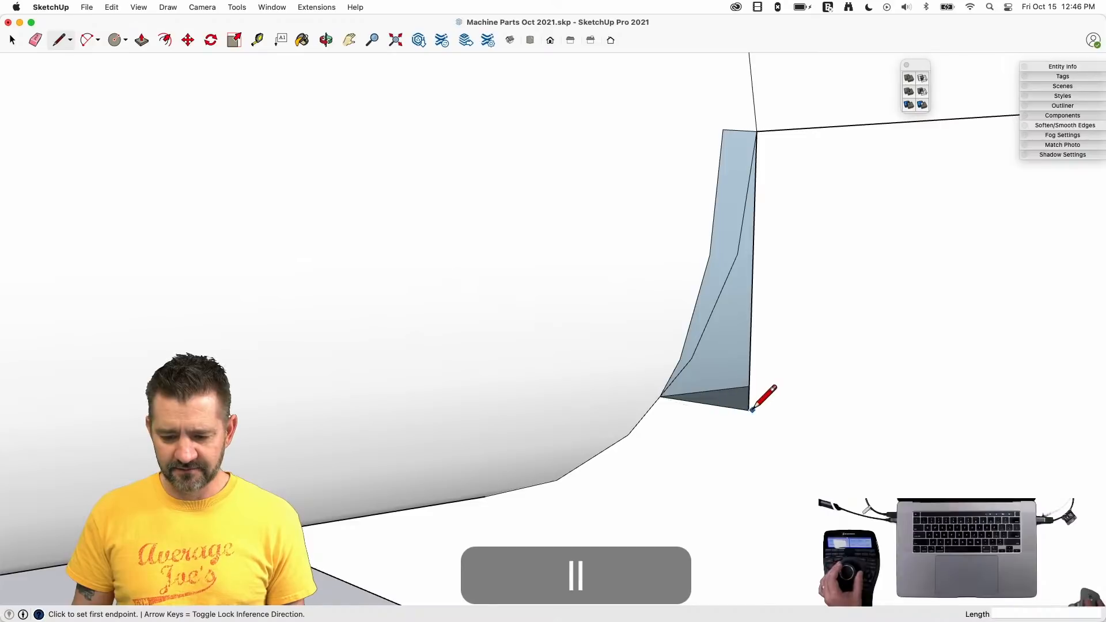
key(e)
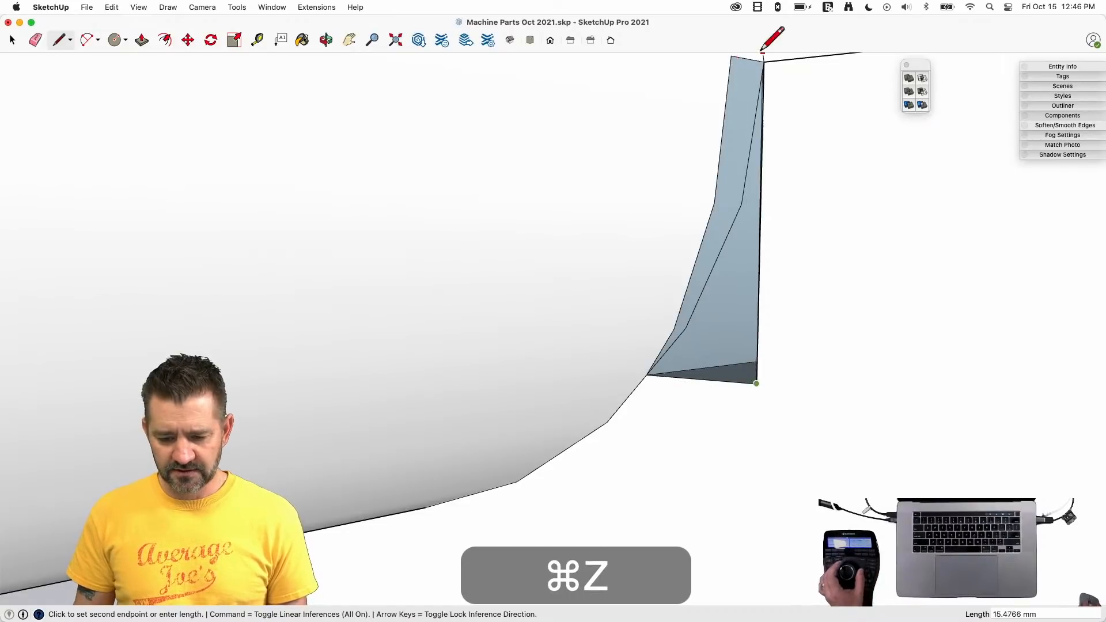
key(super+z)
key(e)
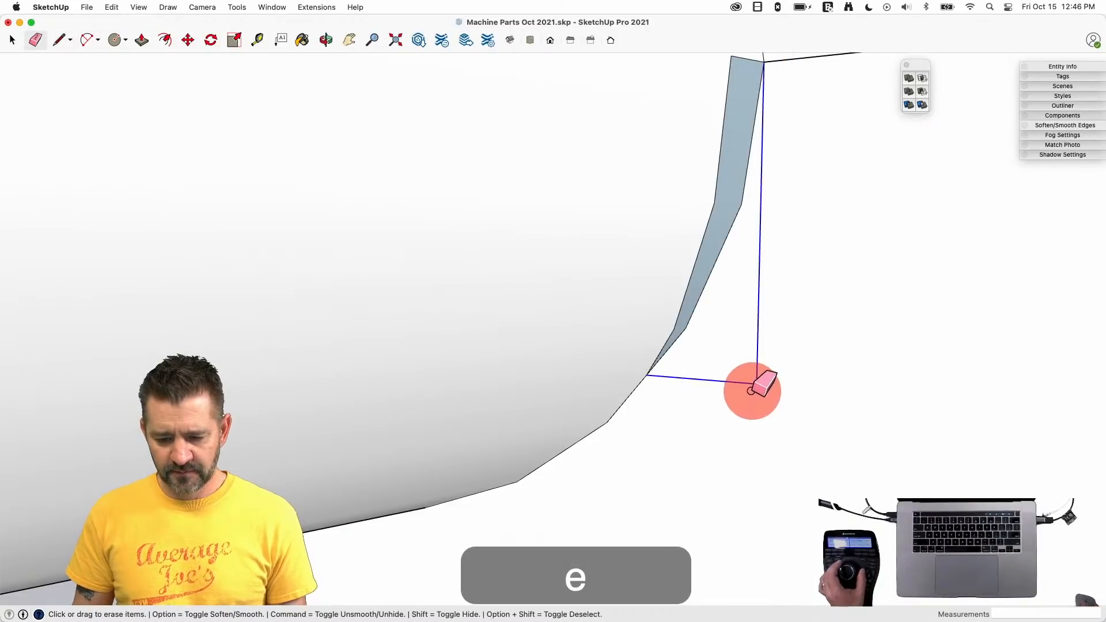
click(685, 291)
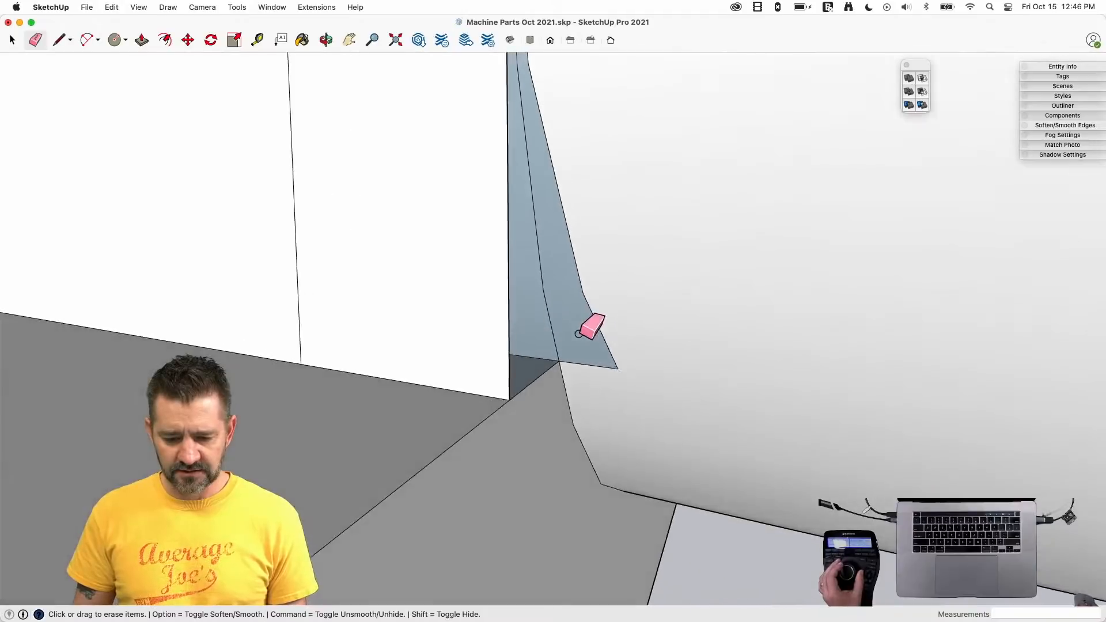
- Clear the remaining sliver where the cylinder meets the plate and erase the seam edge running around the cylinder
key(l)
click(555, 364)
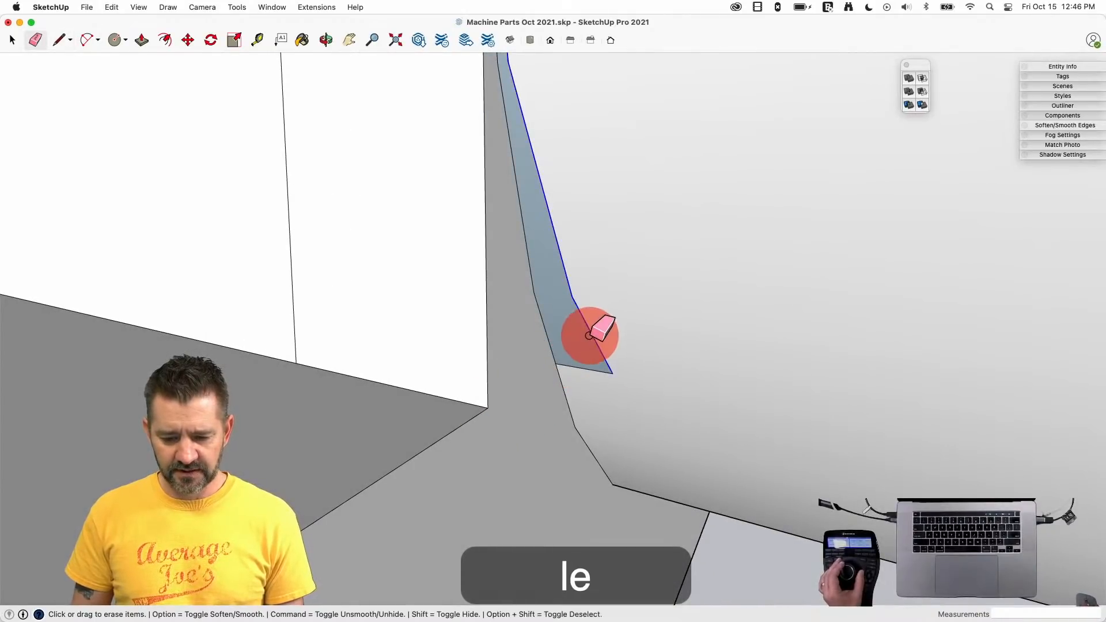
click(599, 370)
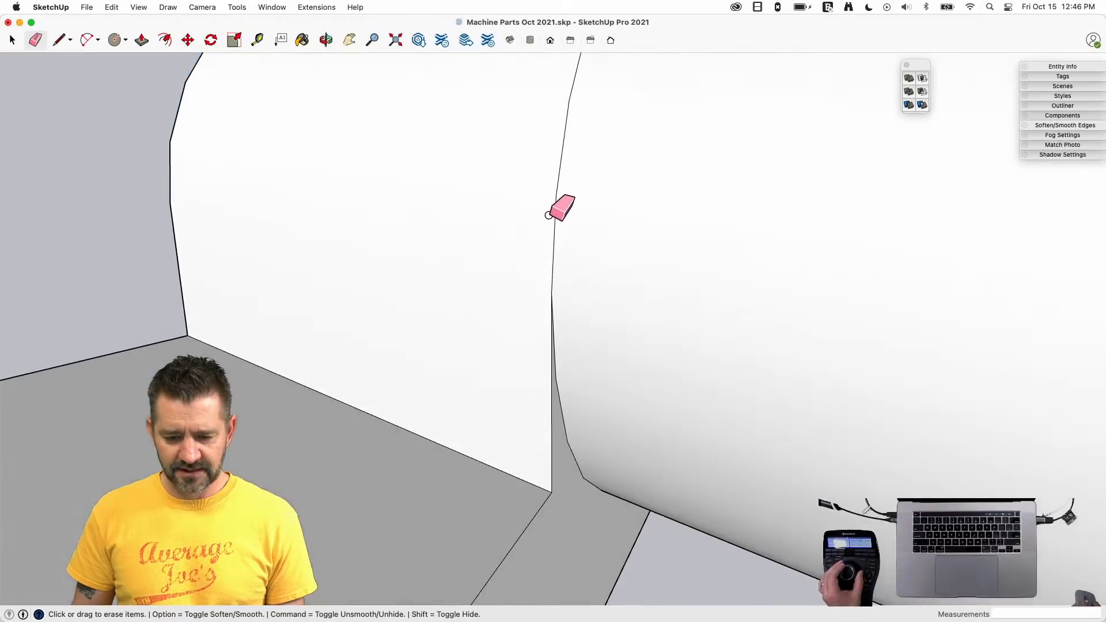
click(567, 238)
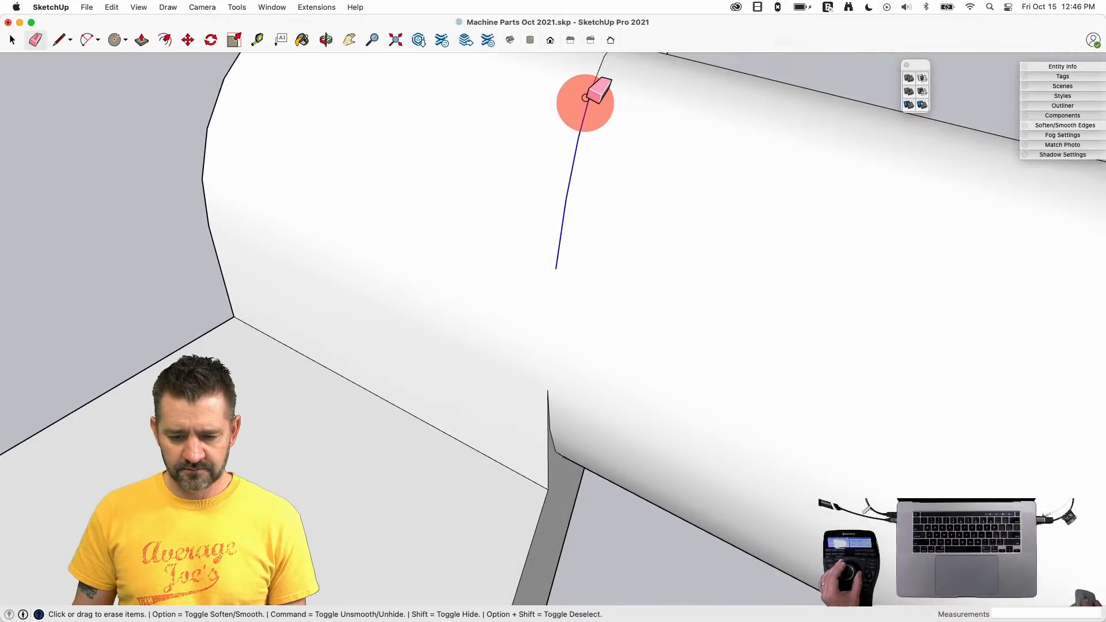
drag(663, 163, 698, 173)
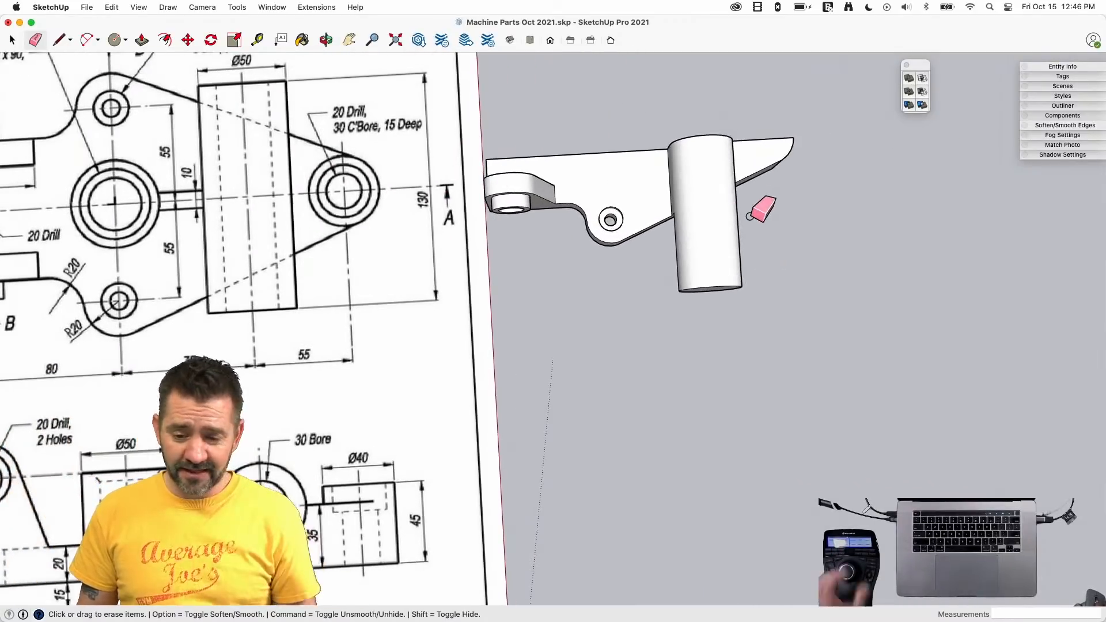
- Shorten the cylinder with Push/Pull to match a temporary 65 mm line drawn along the red axis from the plate's tip, and erase that line
key(l)
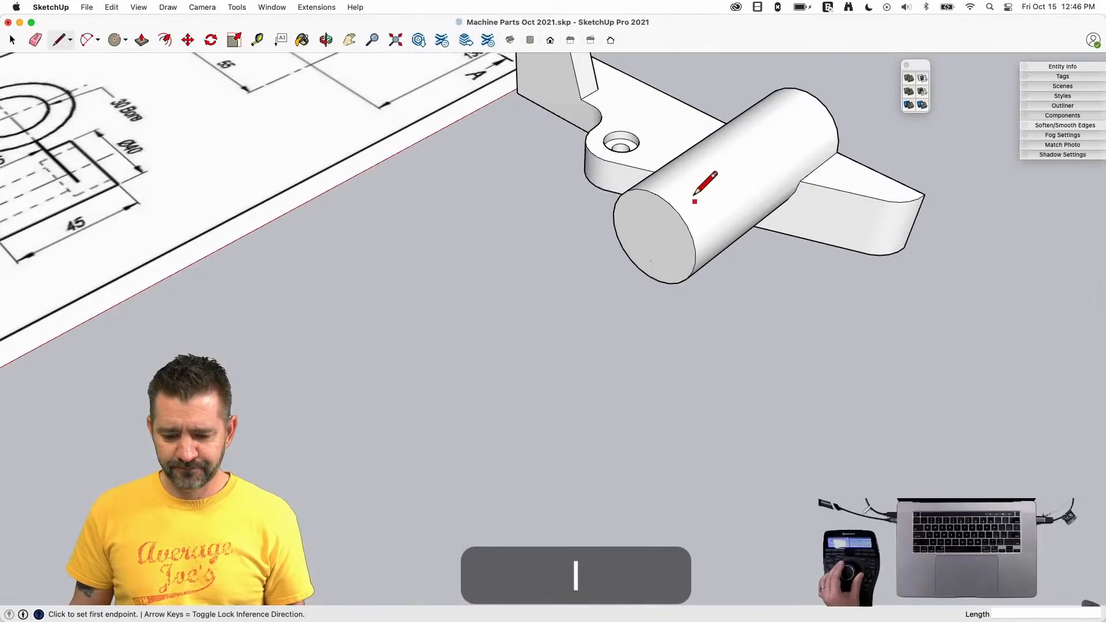
click(607, 389)
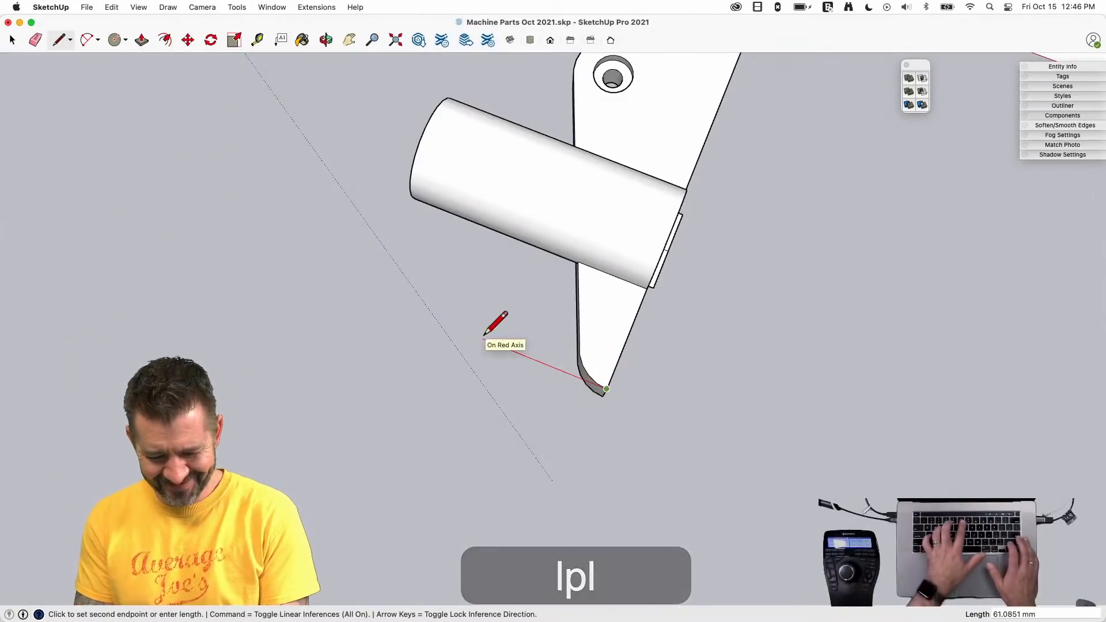
key(Return)
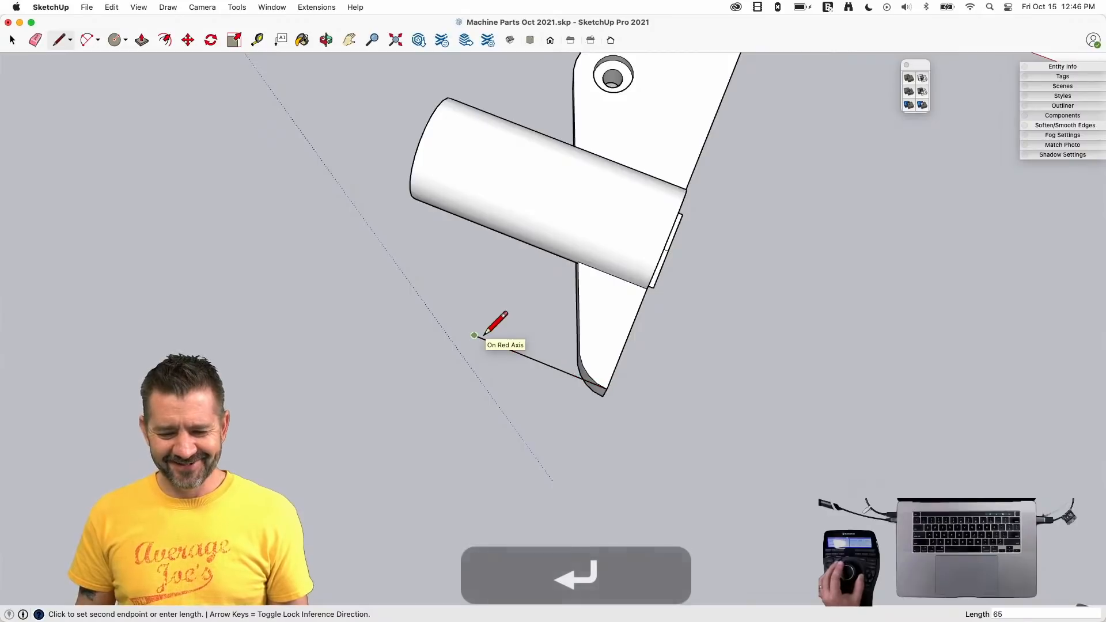
key(p)
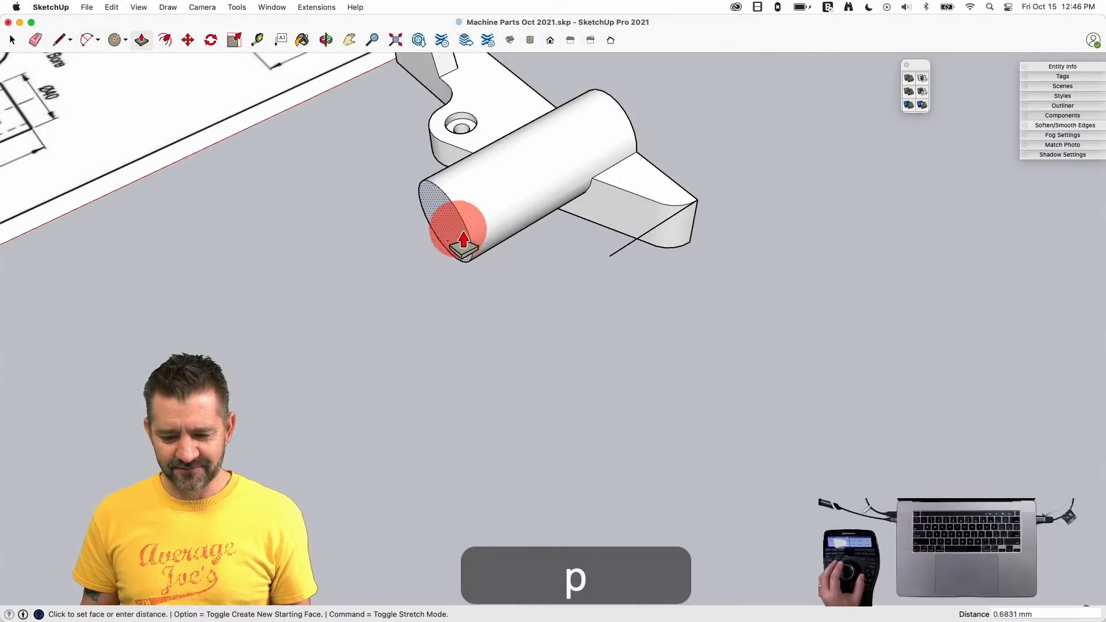
key(e)
click(476, 225)
key(space)
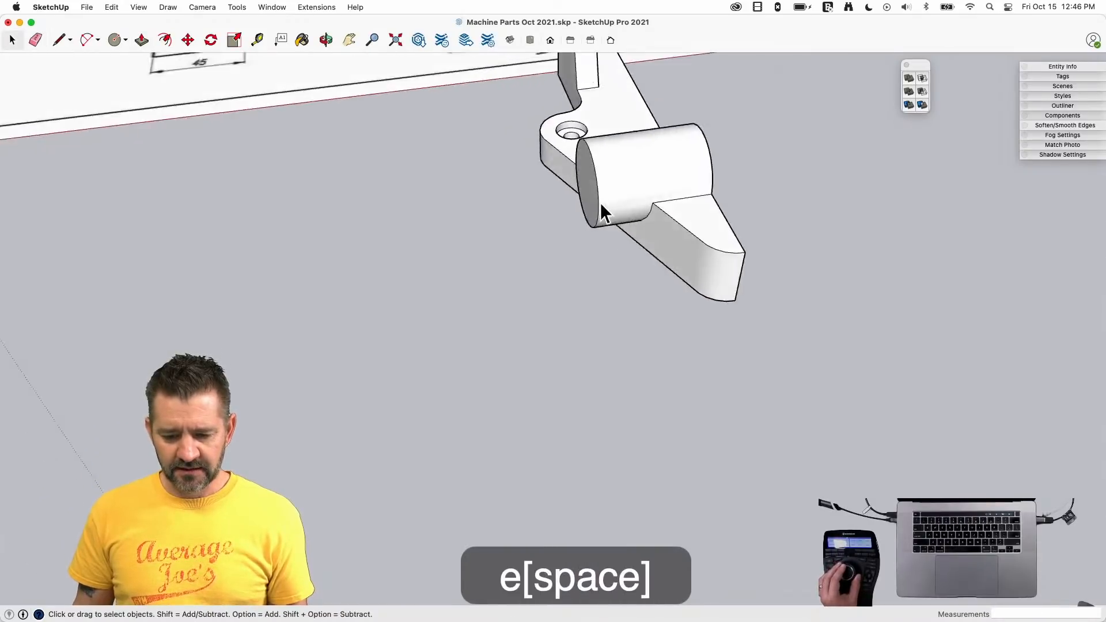
- Delete the stray face and erase the leftover edges where the cylinder meets the bracket's flat cut side
click(675, 171)
key(BackSpace)
key(e)
click(441, 172)
mouse_move(562, 175)
mouse_down()
mouse_move(585, 157)
mouse_move(600, 189)
mouse_move(678, 114)
mouse_up()
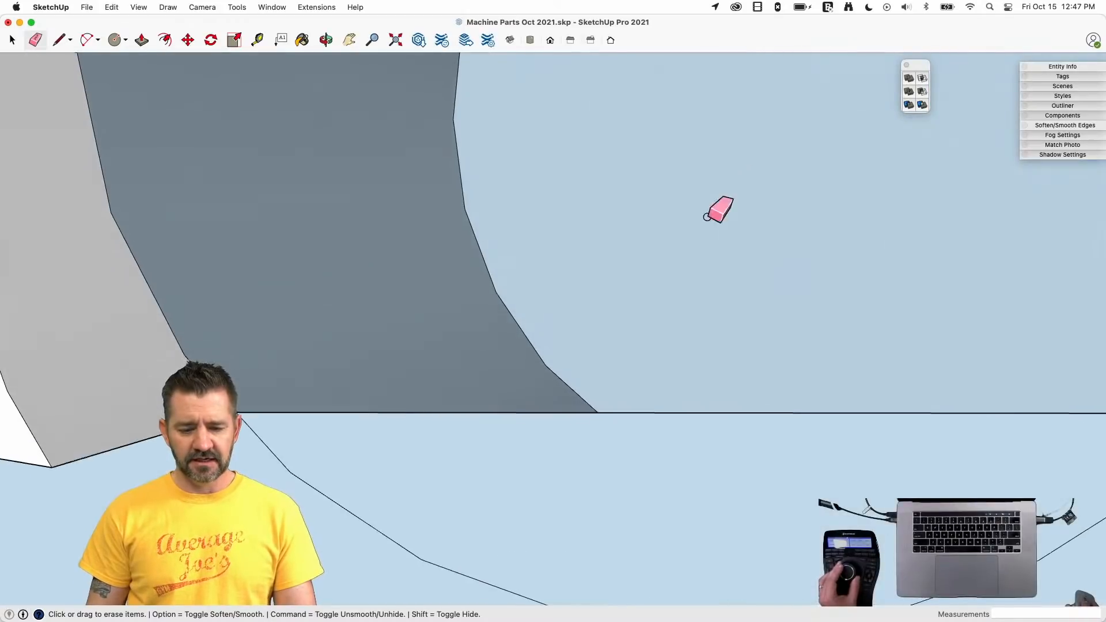
- Hide the bracket's flat cut face and remove the leftover faces and edges inside the body around the cylinder
key(space)
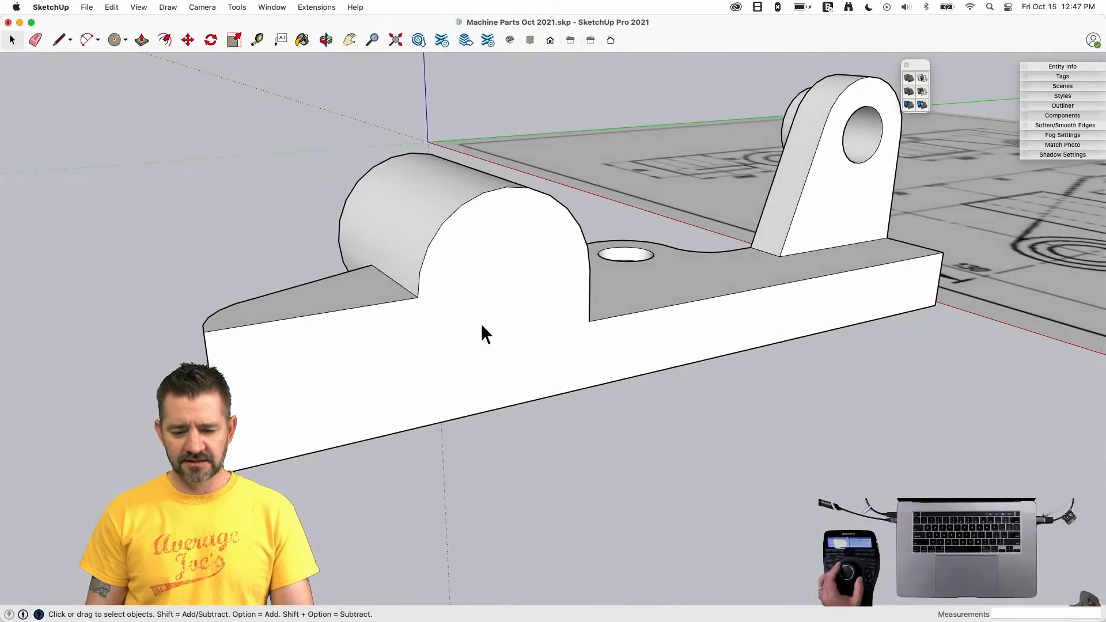
right_click(491, 300)
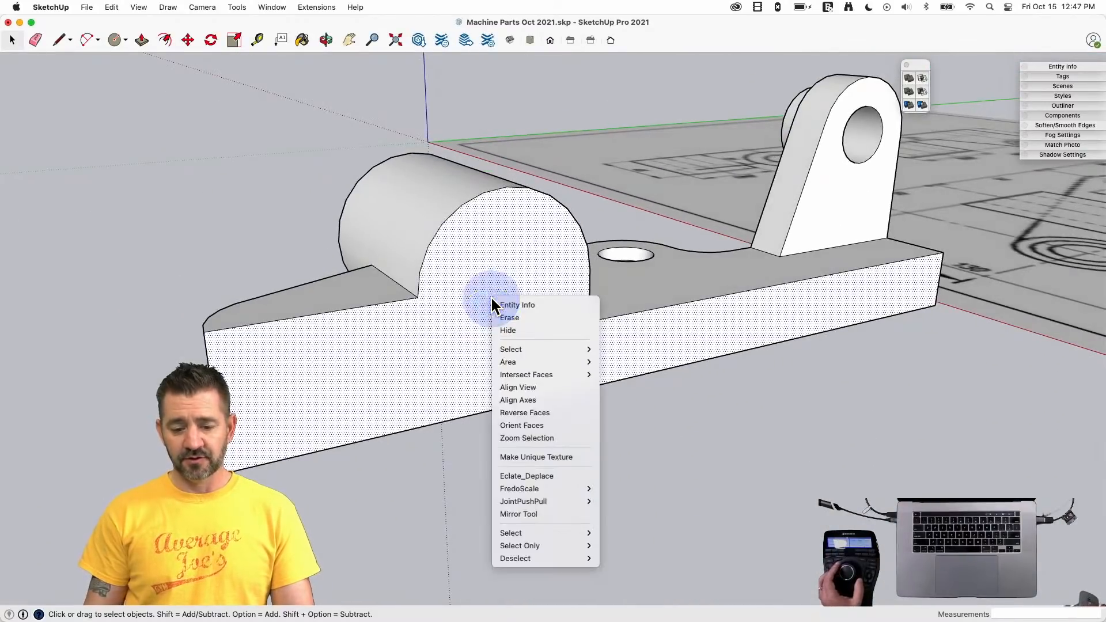
click(517, 330)
key(e)
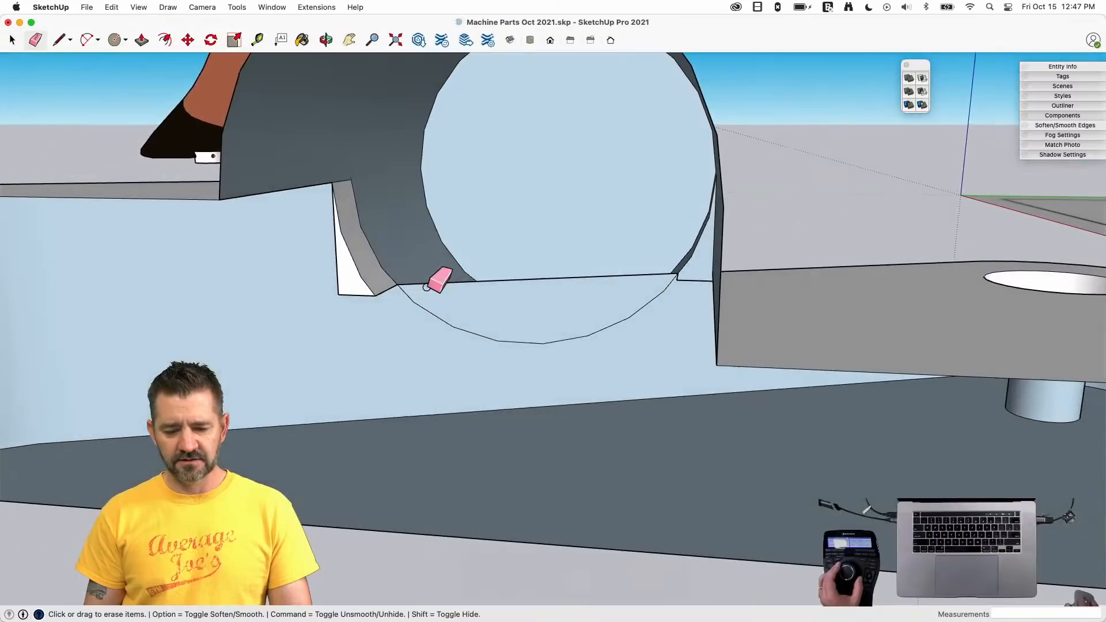
key(space)
click(351, 287)
key(BackSpace)
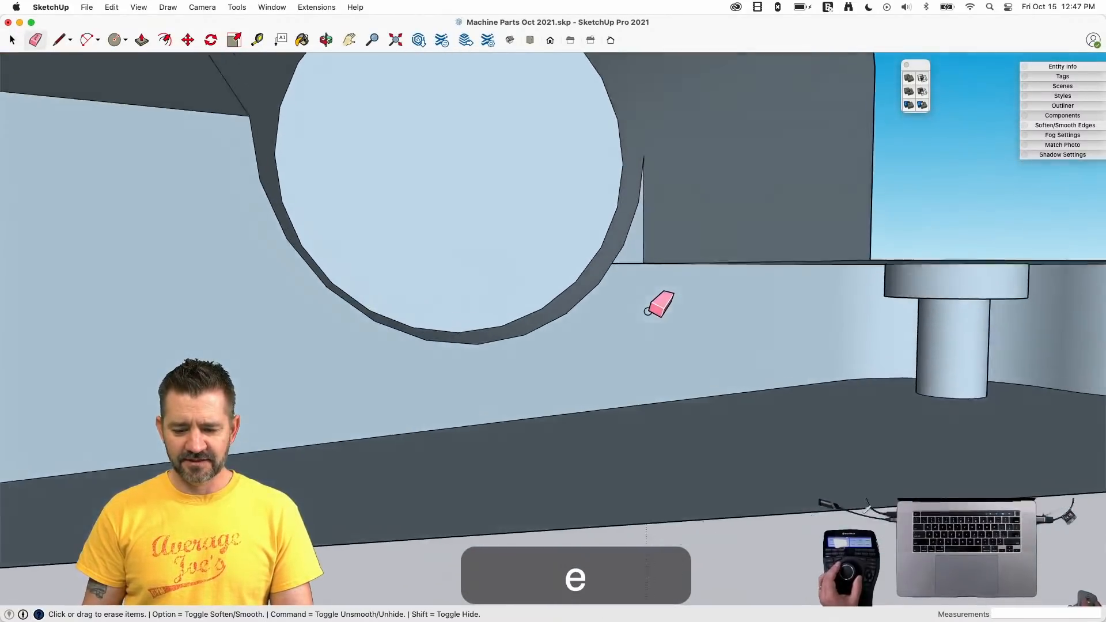
key(space)
key(e)
click(603, 311)
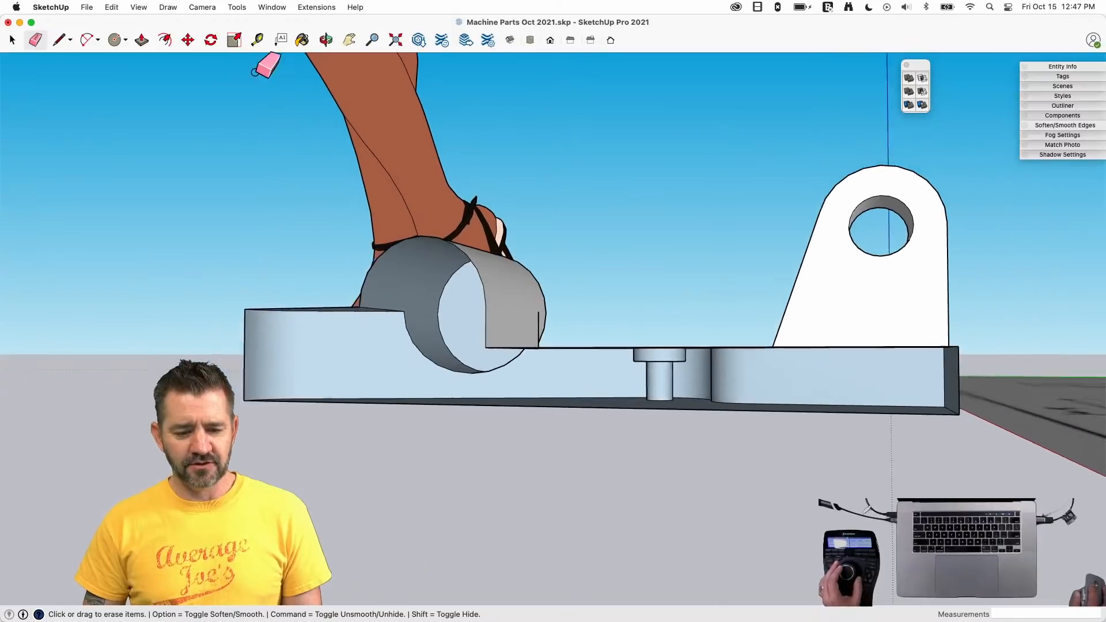
- Unhide all hidden geometry to bring back the flat cut face
click(88, 7)
click(111, 7)
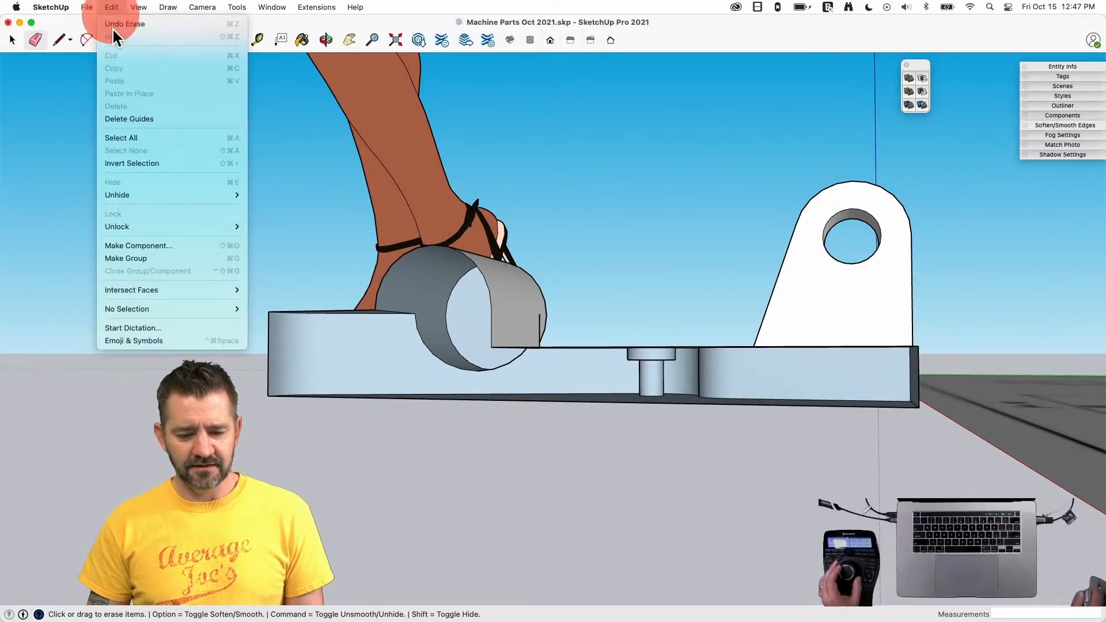
mouse_move(152, 195)
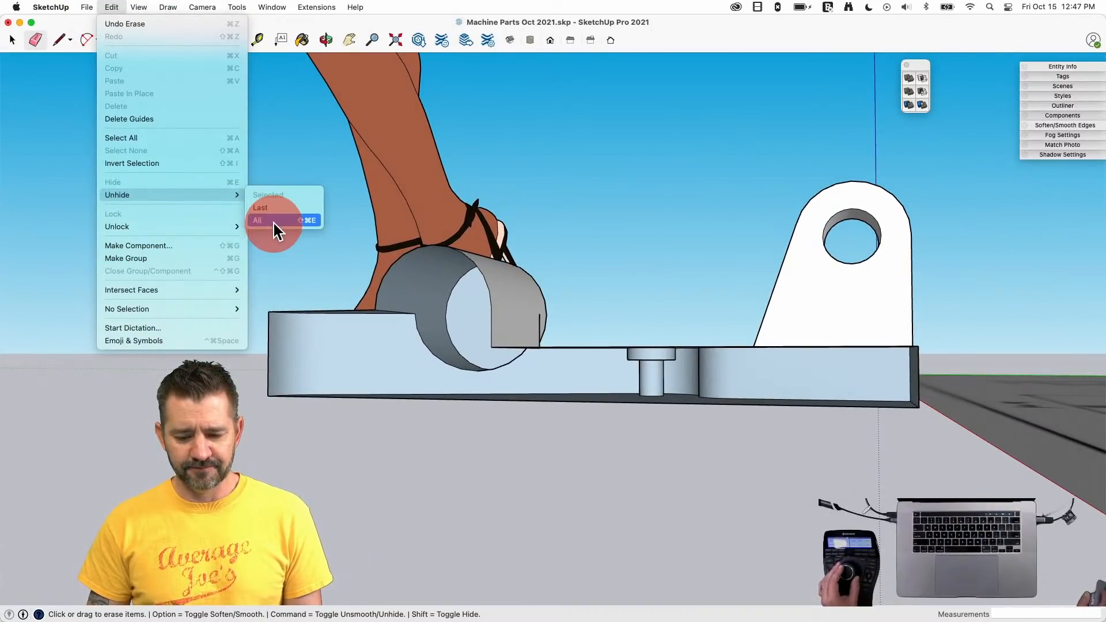
click(274, 223)
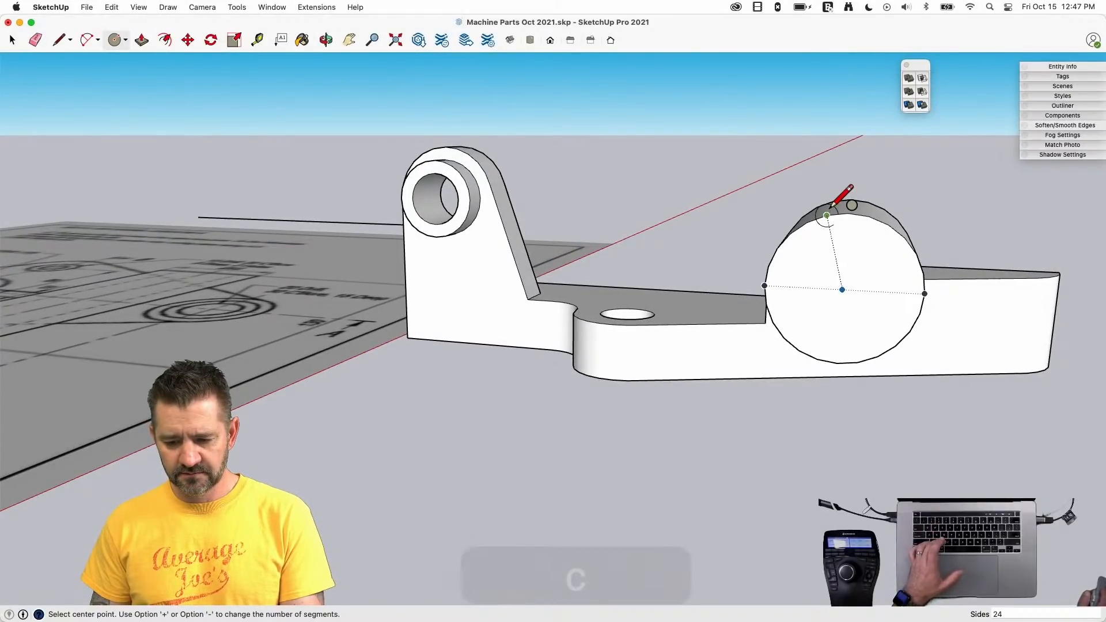
- Draw a 15 mm radius circle at the centre of the cylinder's end face and push it through to cut the bore
click(842, 289)
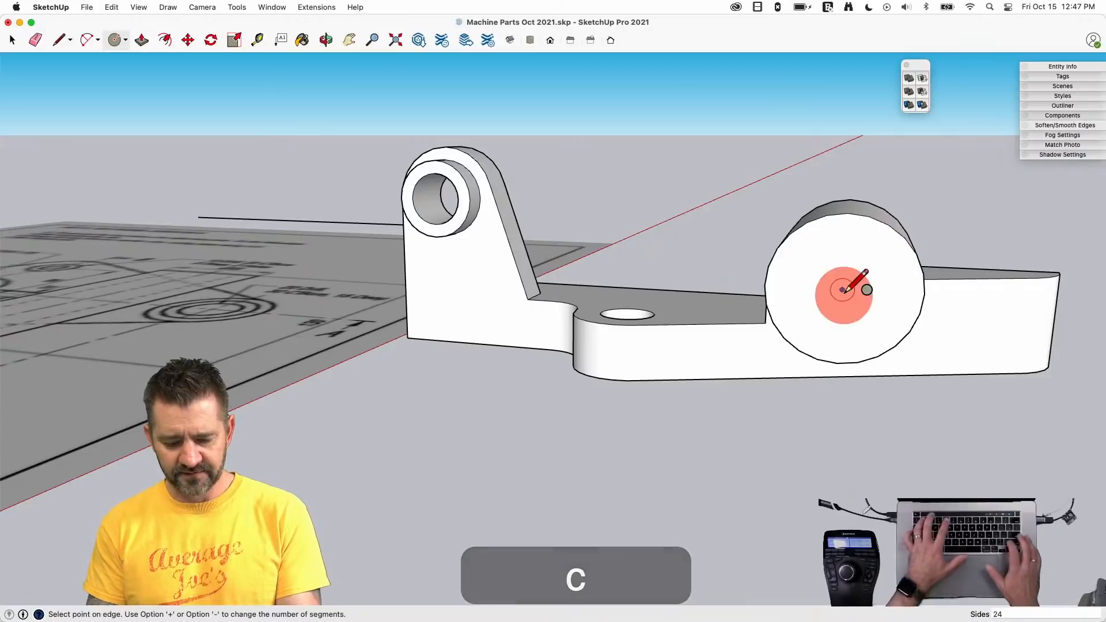
text(15)
key(Return)
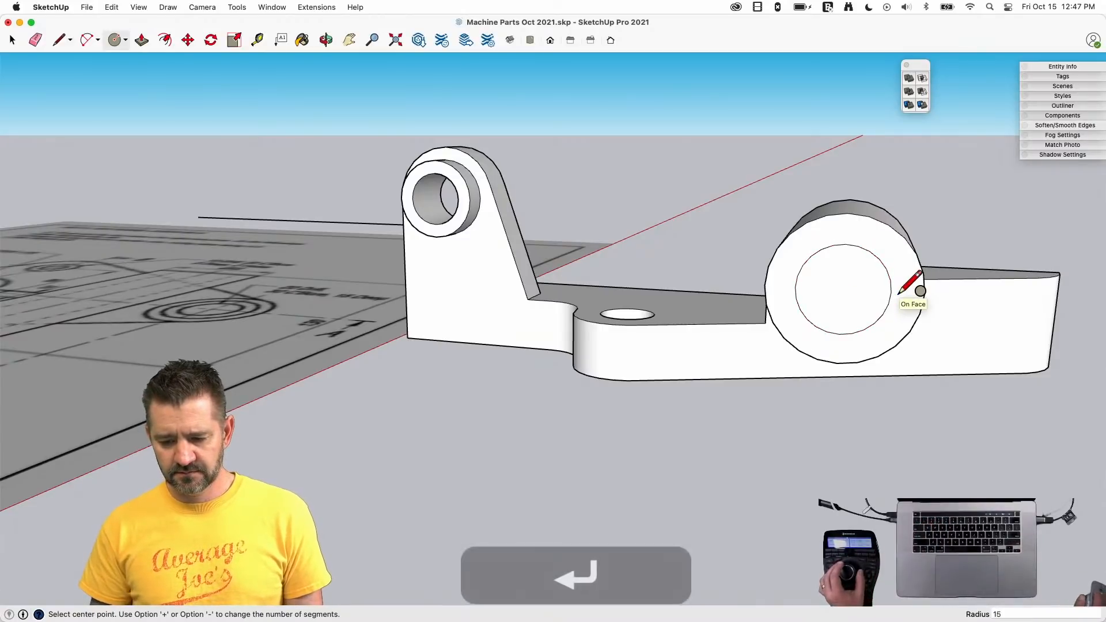
key(p)
click(822, 294)
click(945, 295)
key(space)
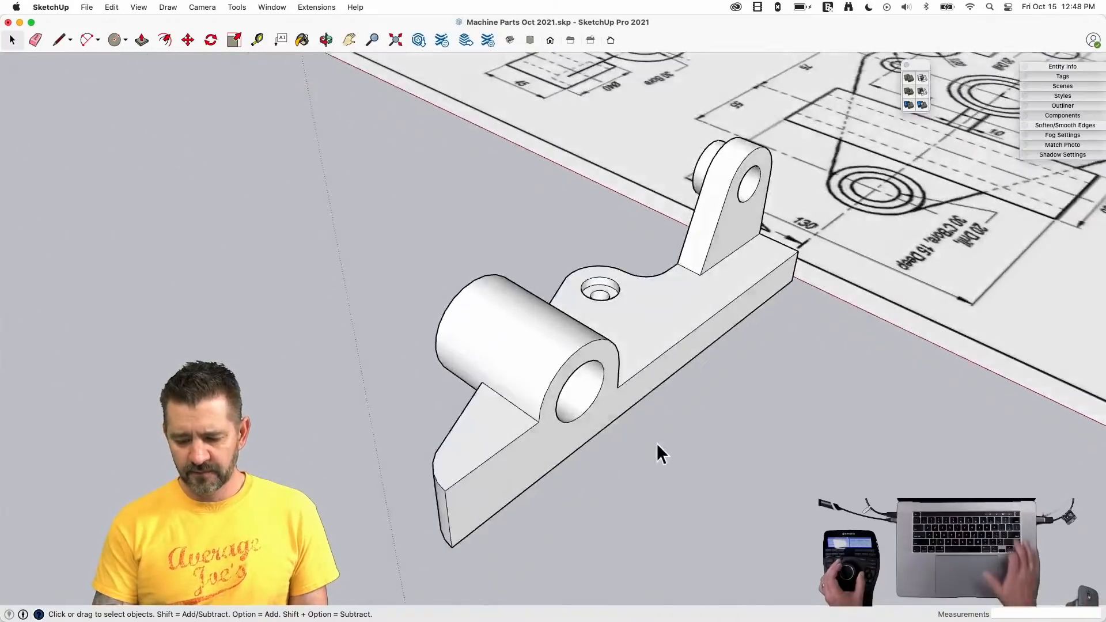
- Delete the flat cut face of the half bracket and copy all of its geometry out beside the open side
key(Delete)
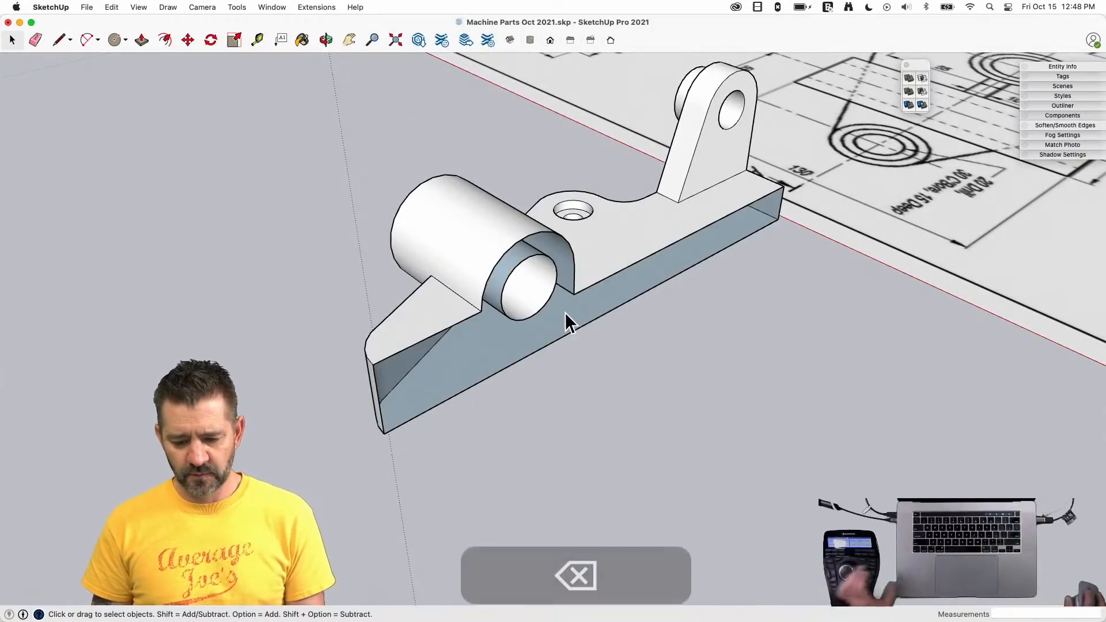
triple_click(544, 308)
key(m)
click(544, 309)
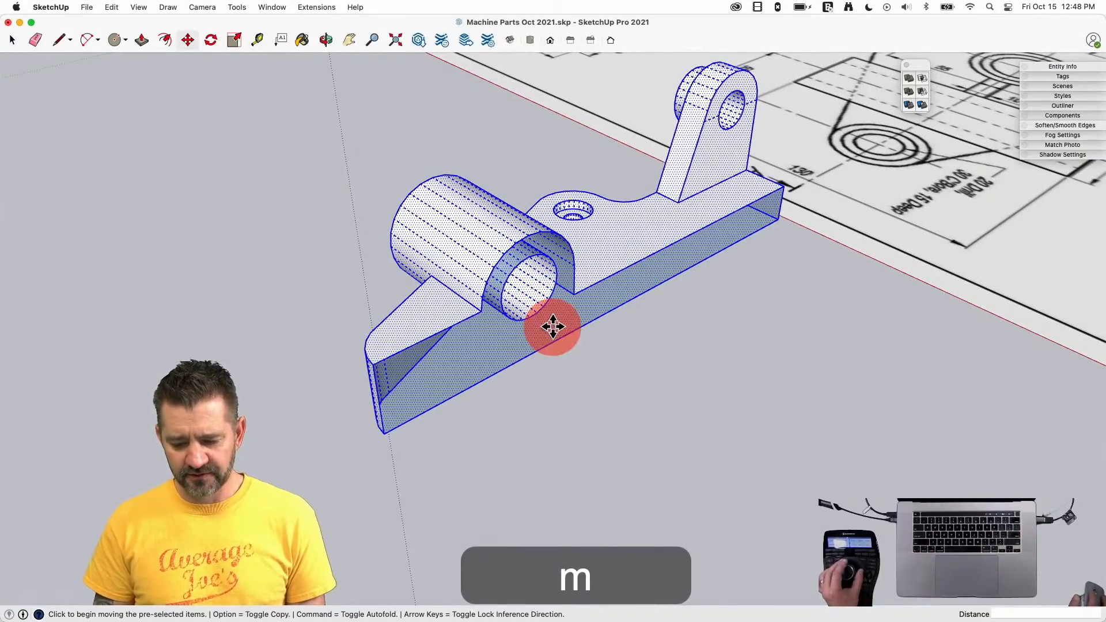
key(alt)
click(716, 284)
- Mirror the copied half along the red axis by scaling it negatively about its centre
key(s)
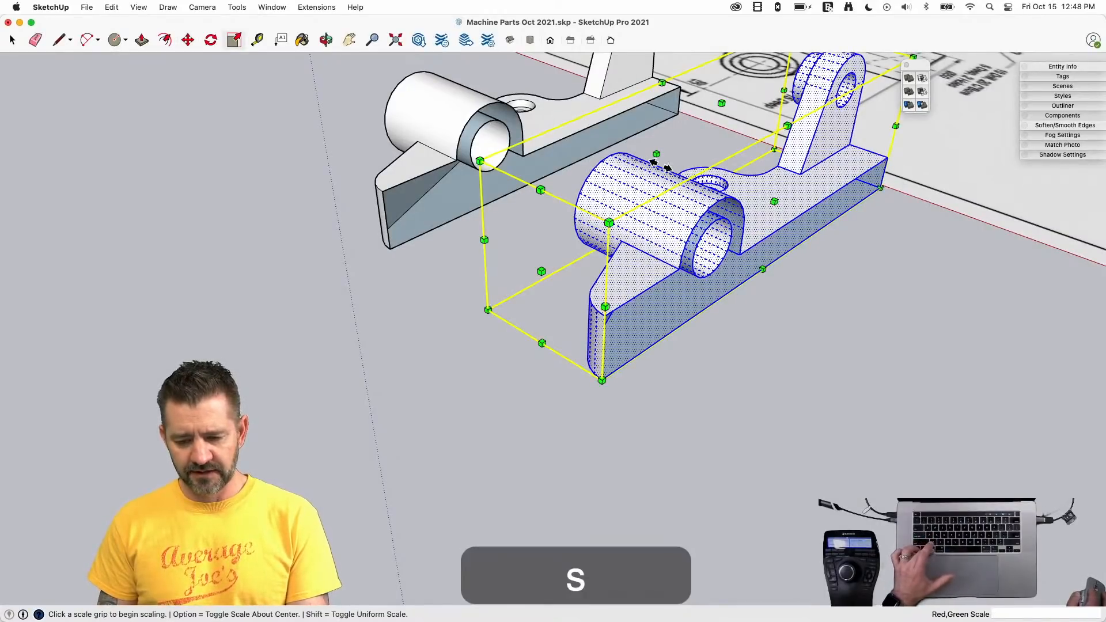
click(657, 154)
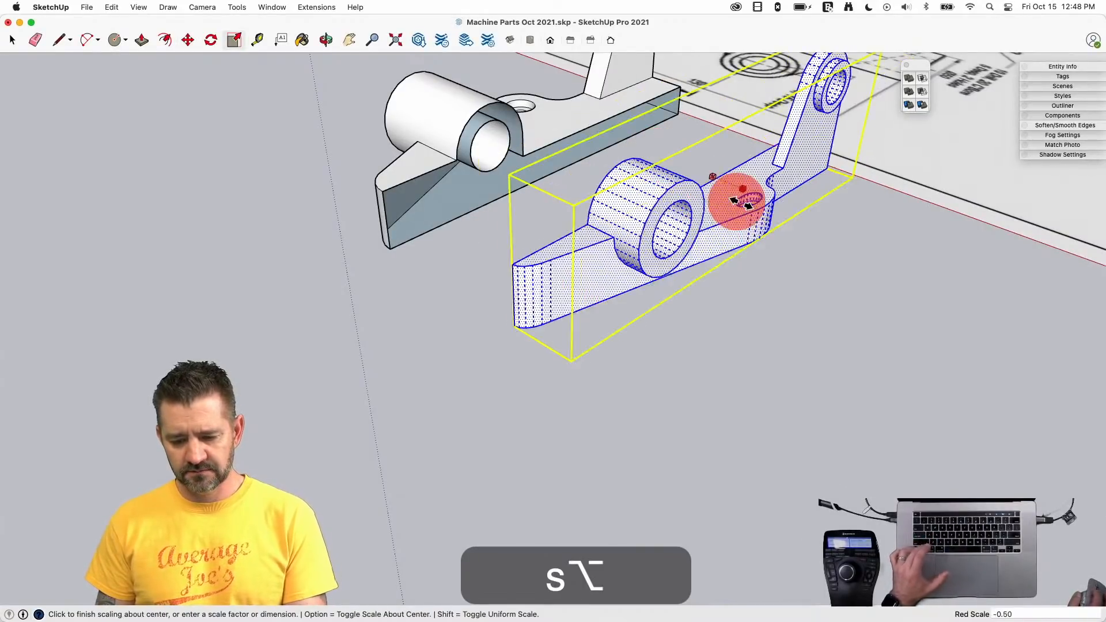
click(759, 213)
- Move the mirrored half against the original half by a matching corner to form the full bracket
key(m)
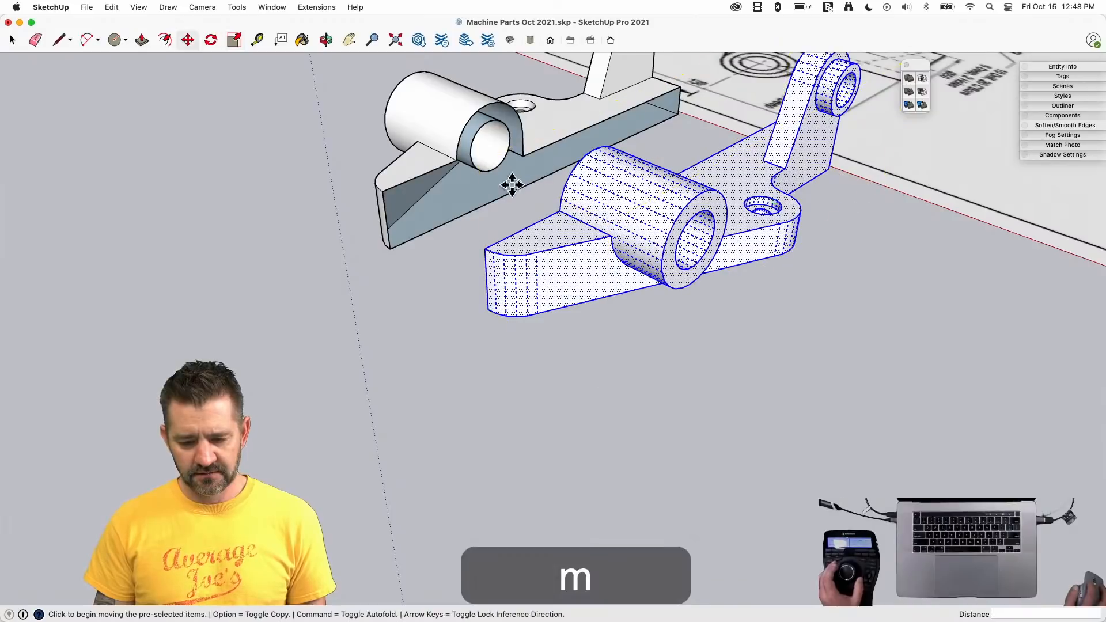
click(557, 211)
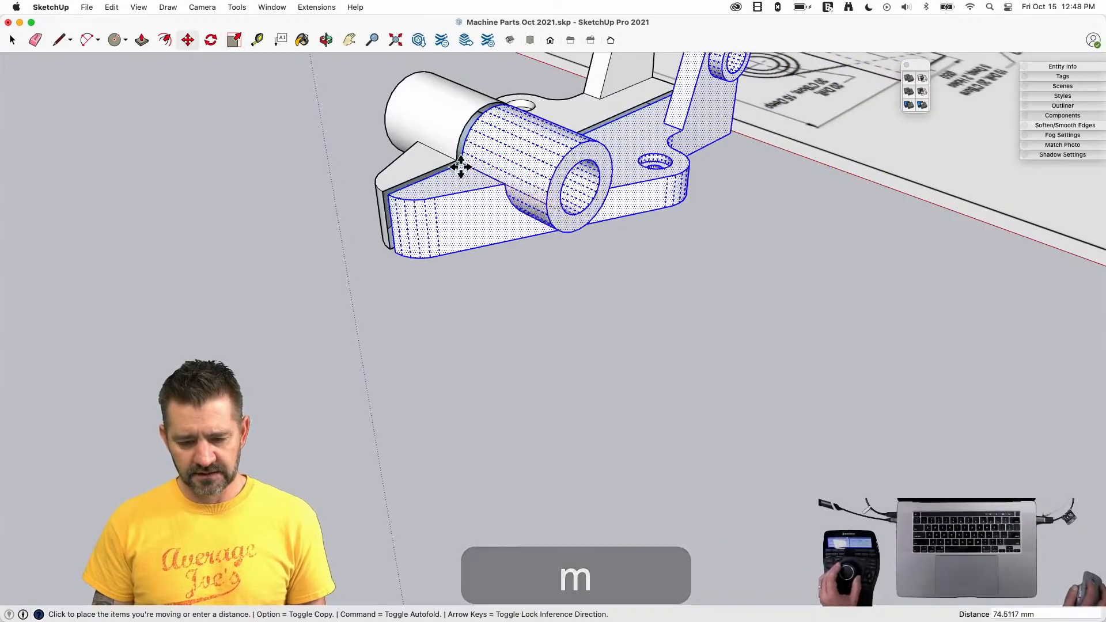
click(456, 158)
- Soften the seam down the bracket's rounded end and draw a 20 mm radius circle on its upper face, centred on the end arc
key(e)
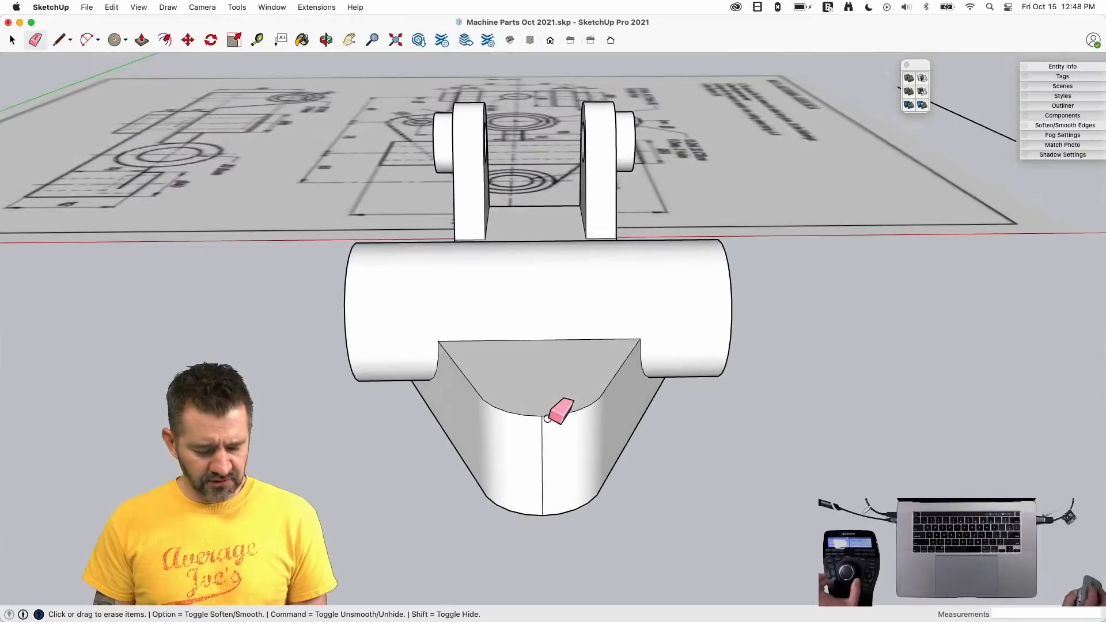
alt+click(549, 473)
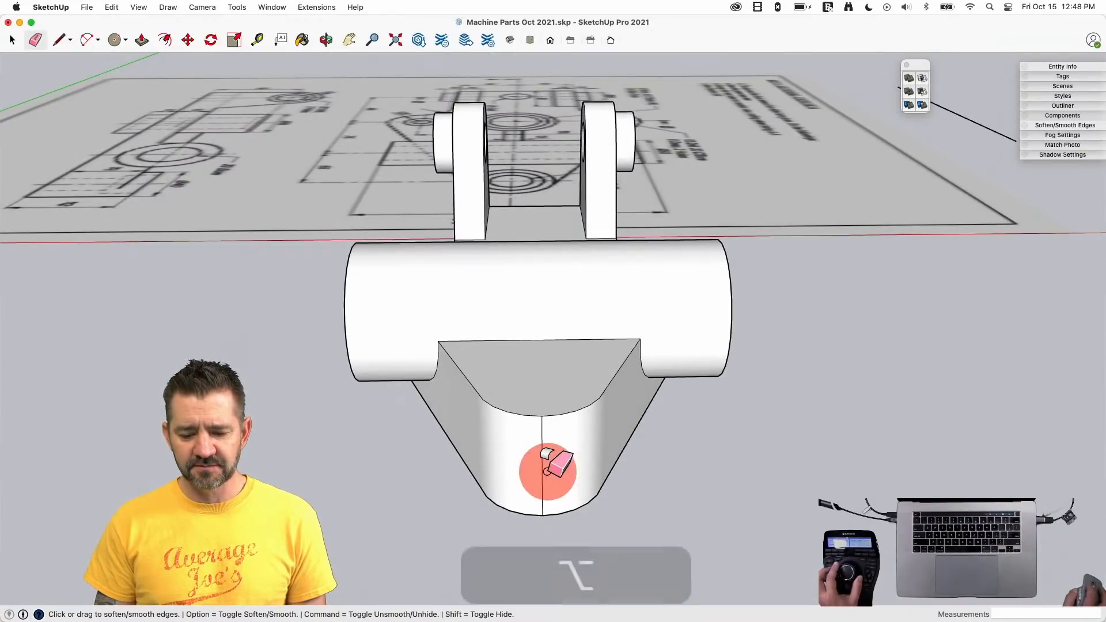
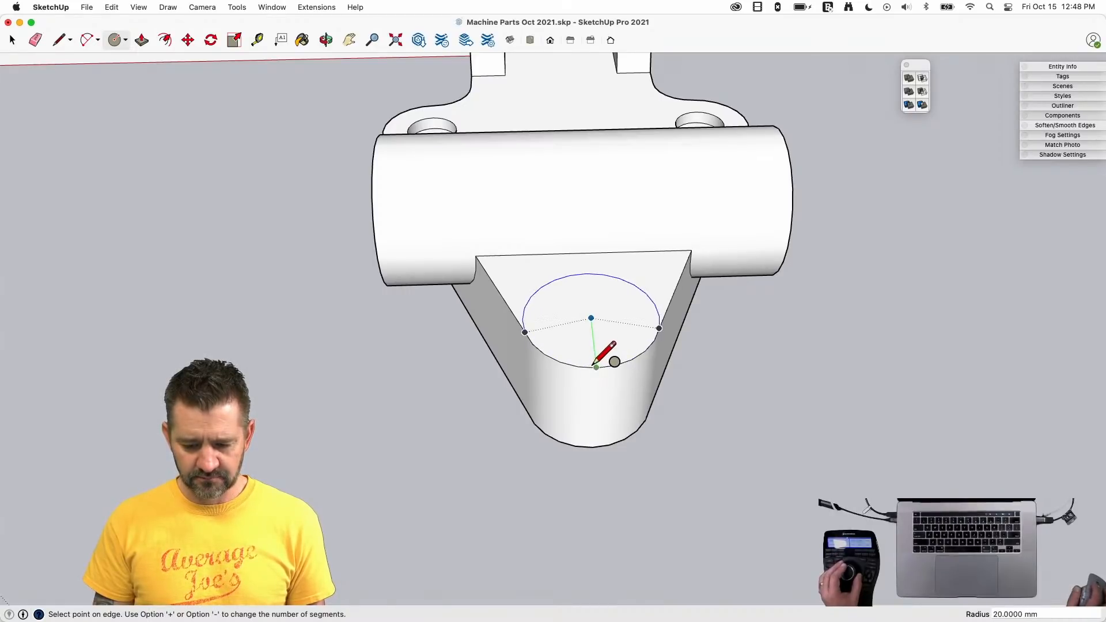
key(space)
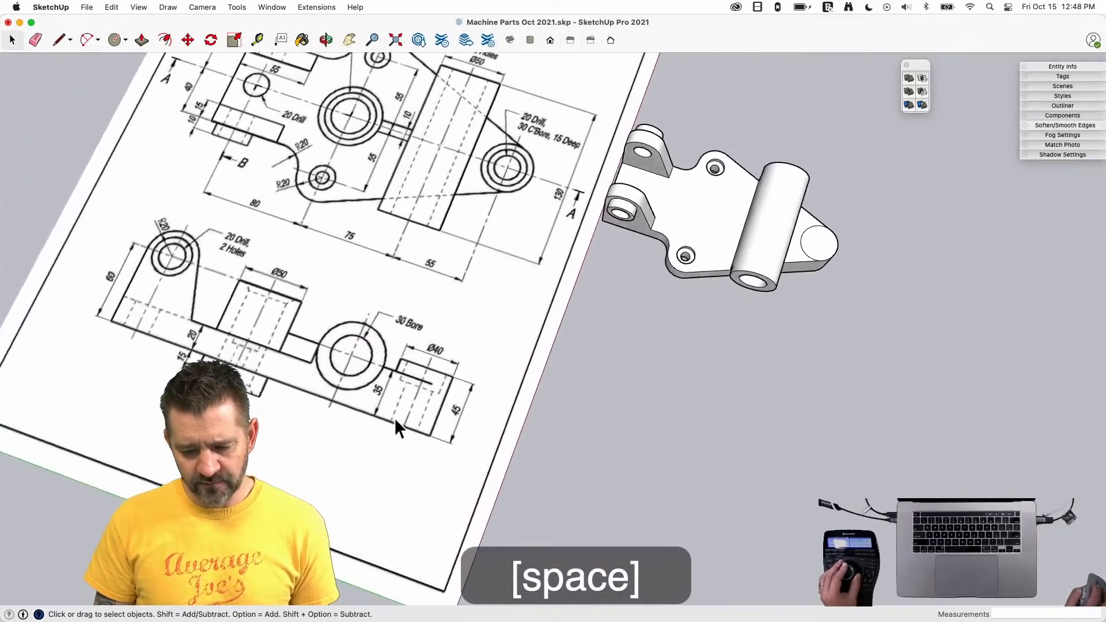
- Try to pull the circle on the rounded end up 10 mm as a boss, and undo the extrusion
key(l)
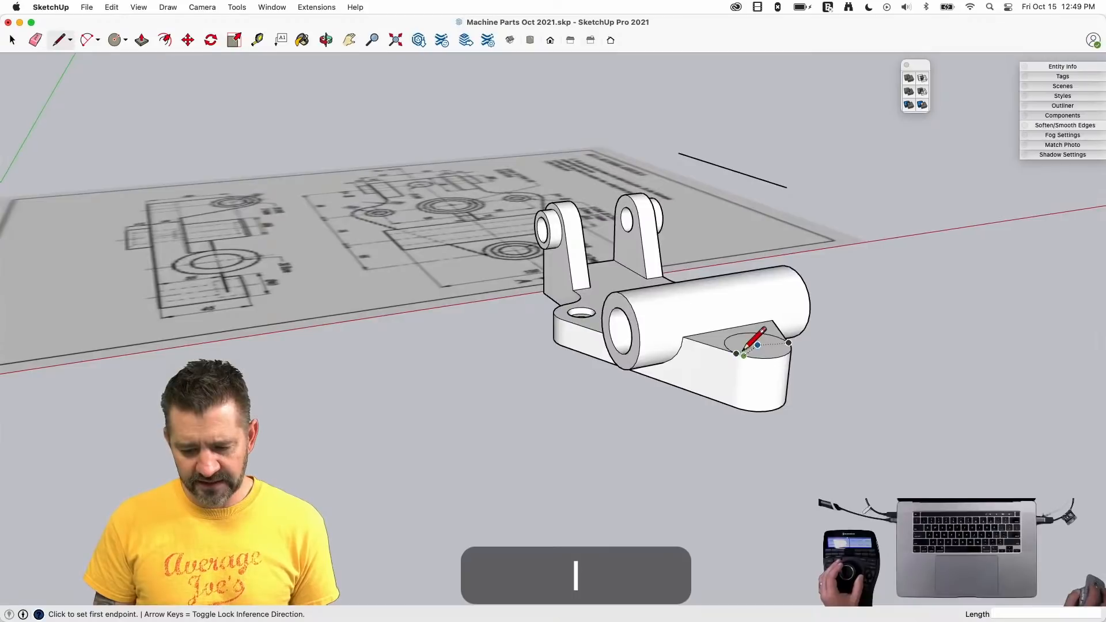
click(732, 406)
key(p)
click(762, 352)
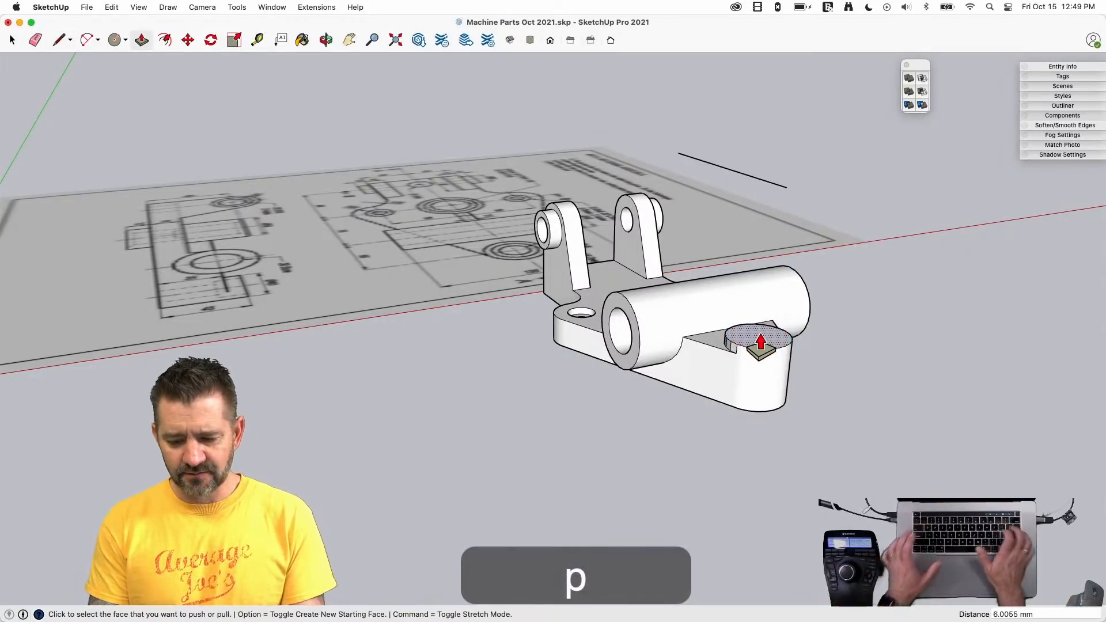
middle_drag(760, 344, 628, 219)
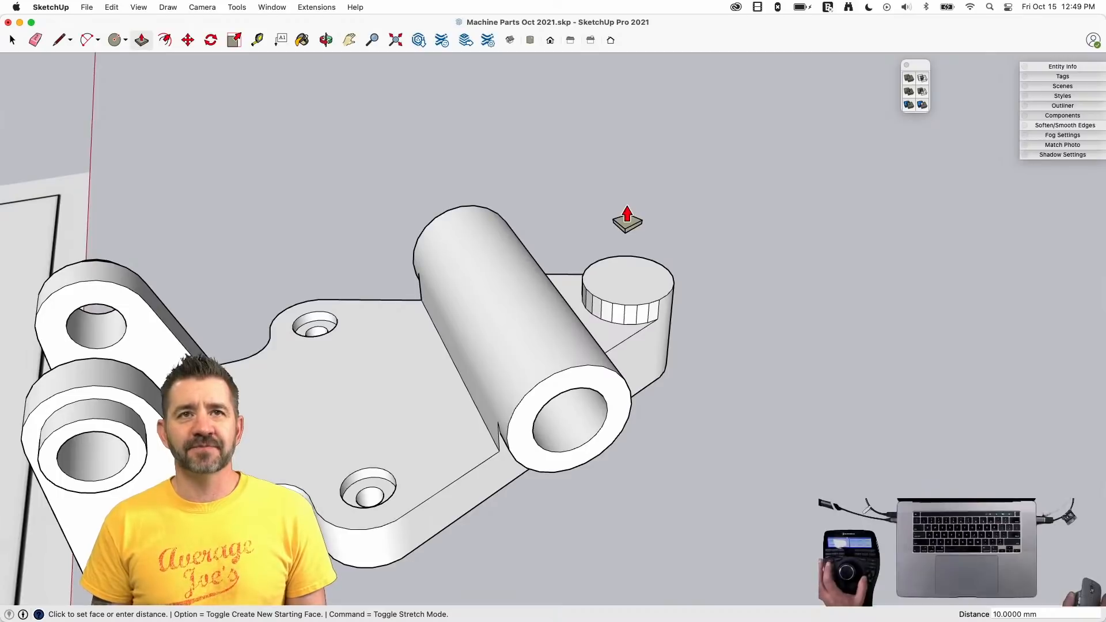
middle_drag(627, 219, 669, 289)
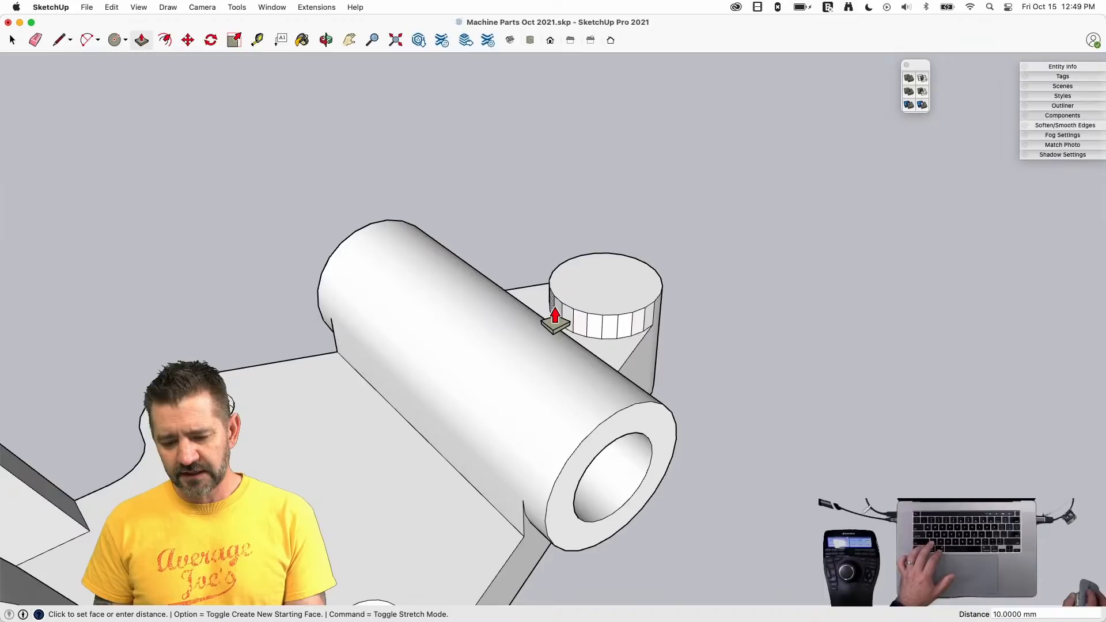
key(super+z)
- Select the circle's face and edges on the rounded end and weld the edges into one curve
key(space)
middle_drag(659, 316, 620, 333)
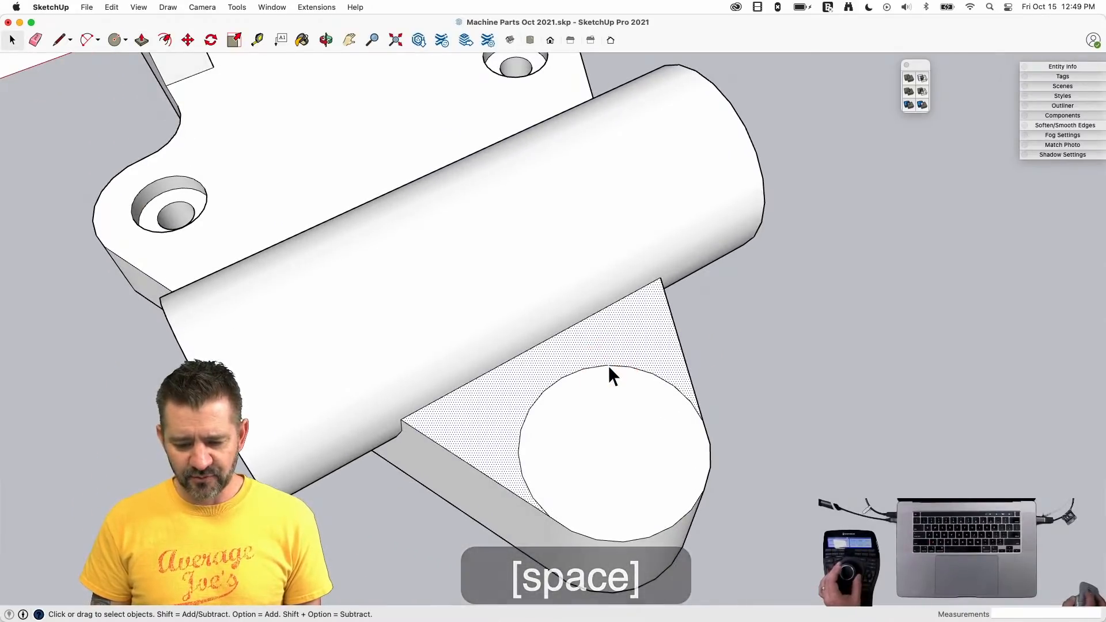
middle_drag(593, 374, 680, 410)
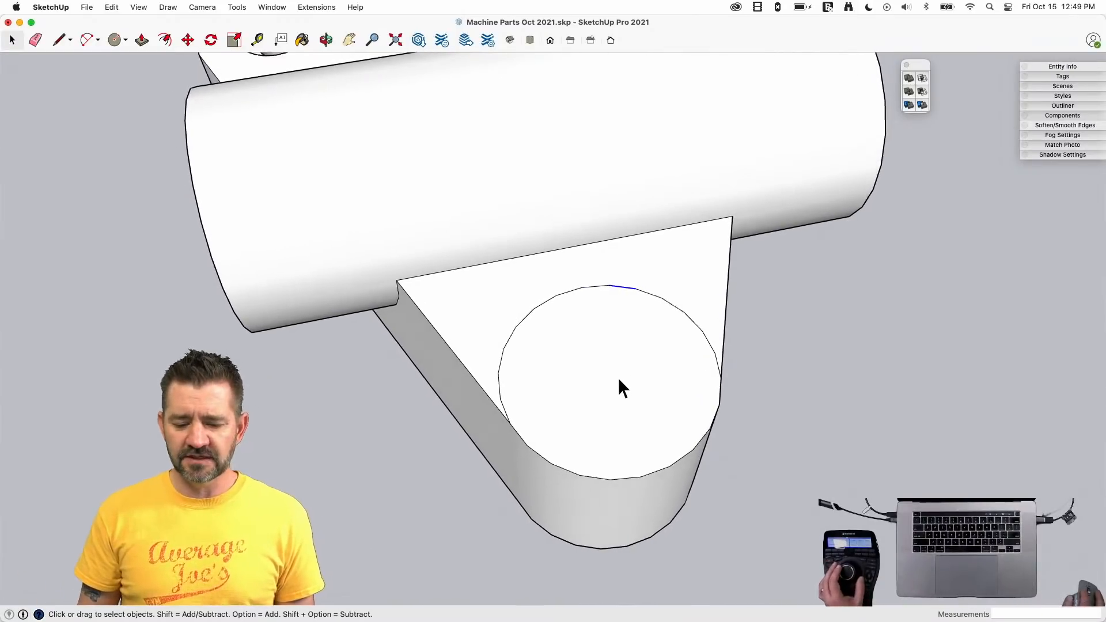
click(597, 378)
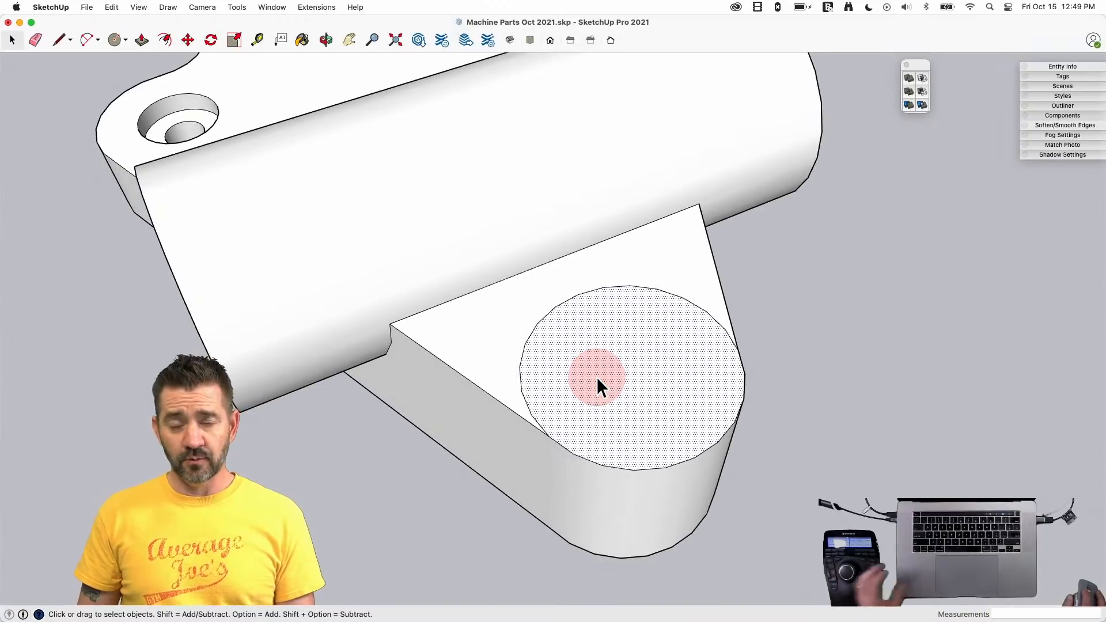
double_click(619, 327)
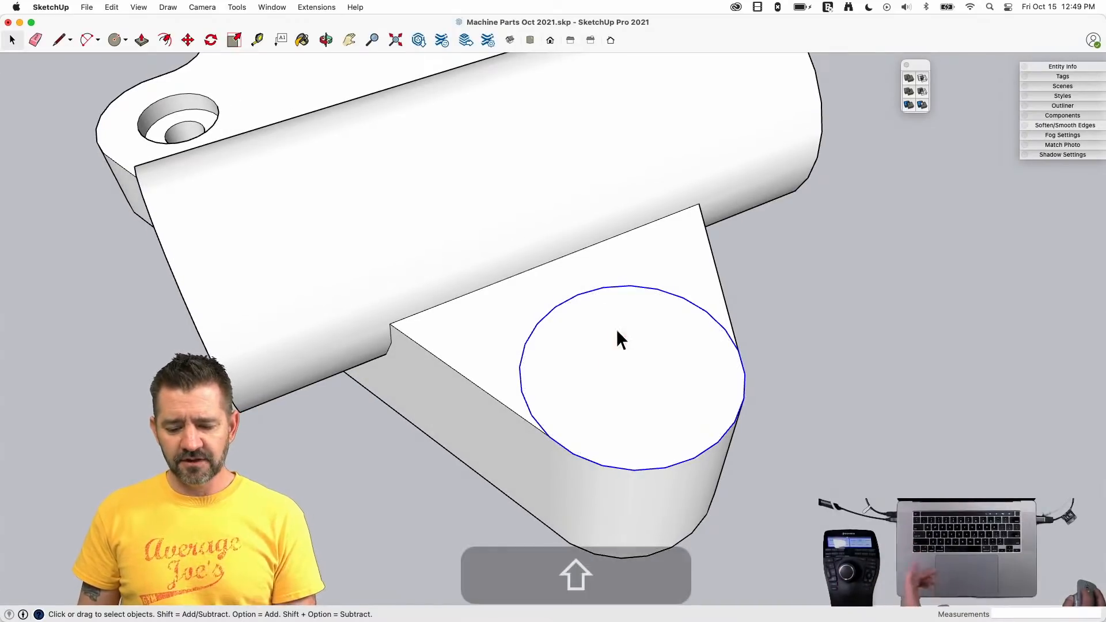
click(620, 347)
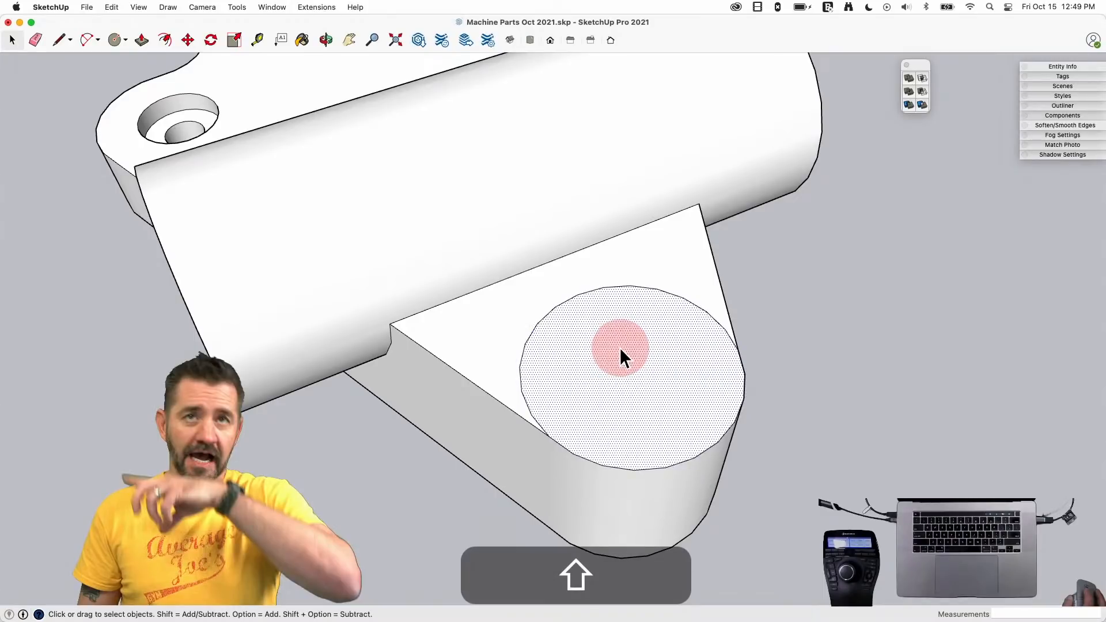
double_click(620, 347)
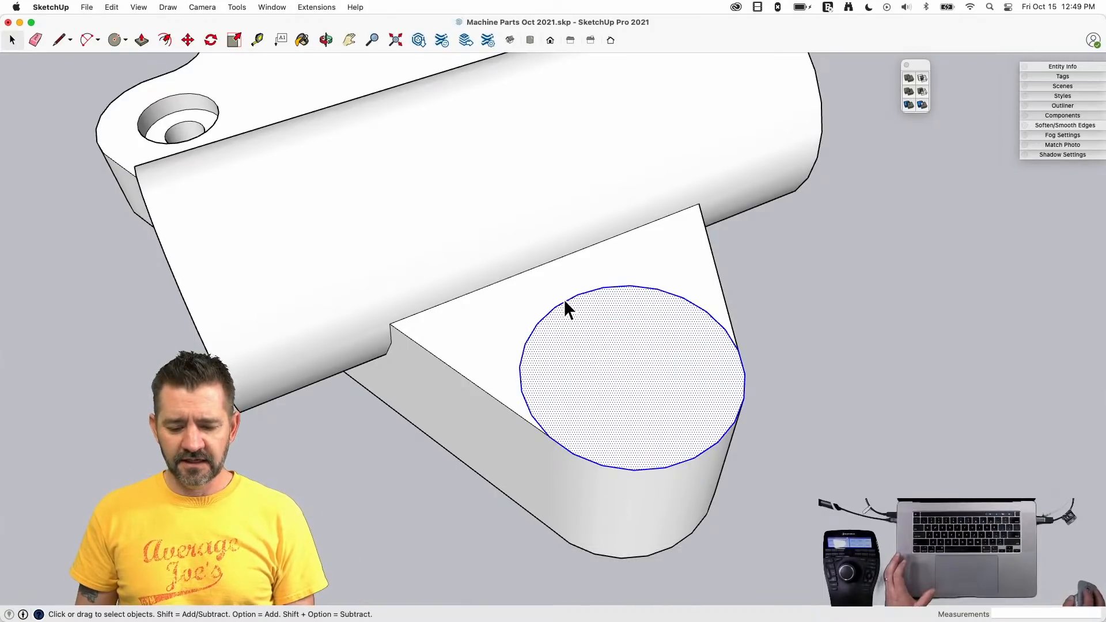
right_click(565, 299)
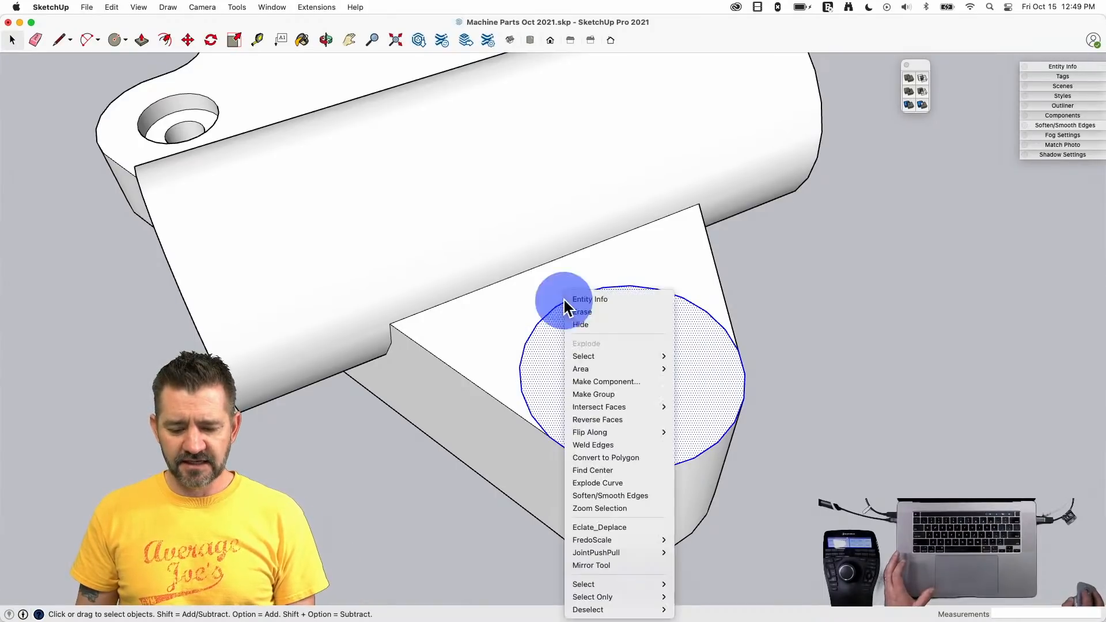
click(641, 444)
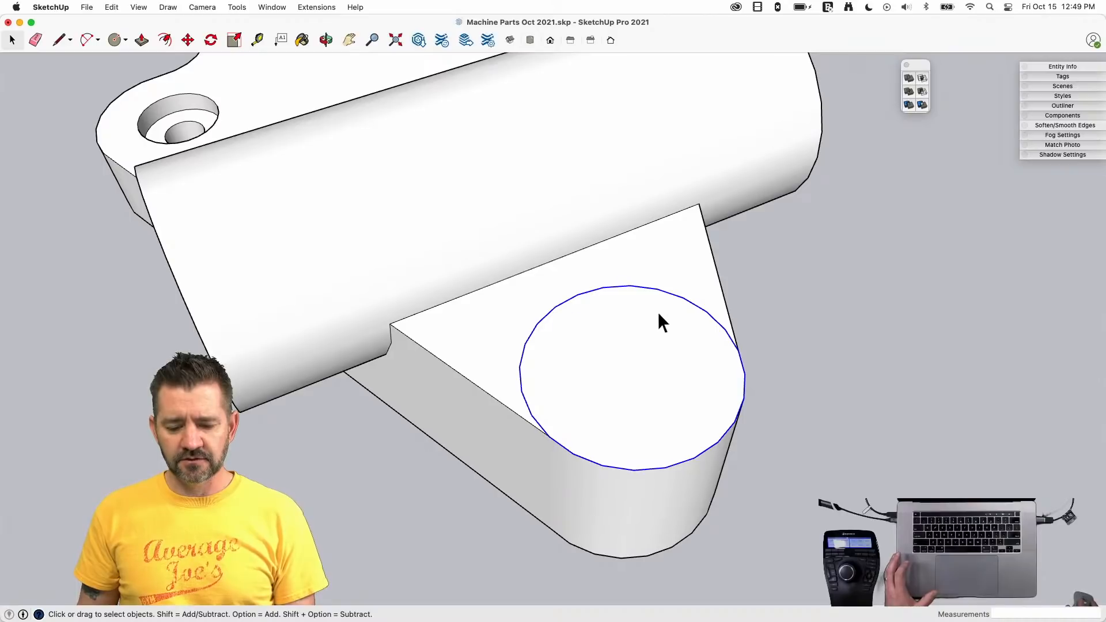
- Pull the welded circle up 10 mm to form the boss on the rounded end
key(p)
click(621, 315)
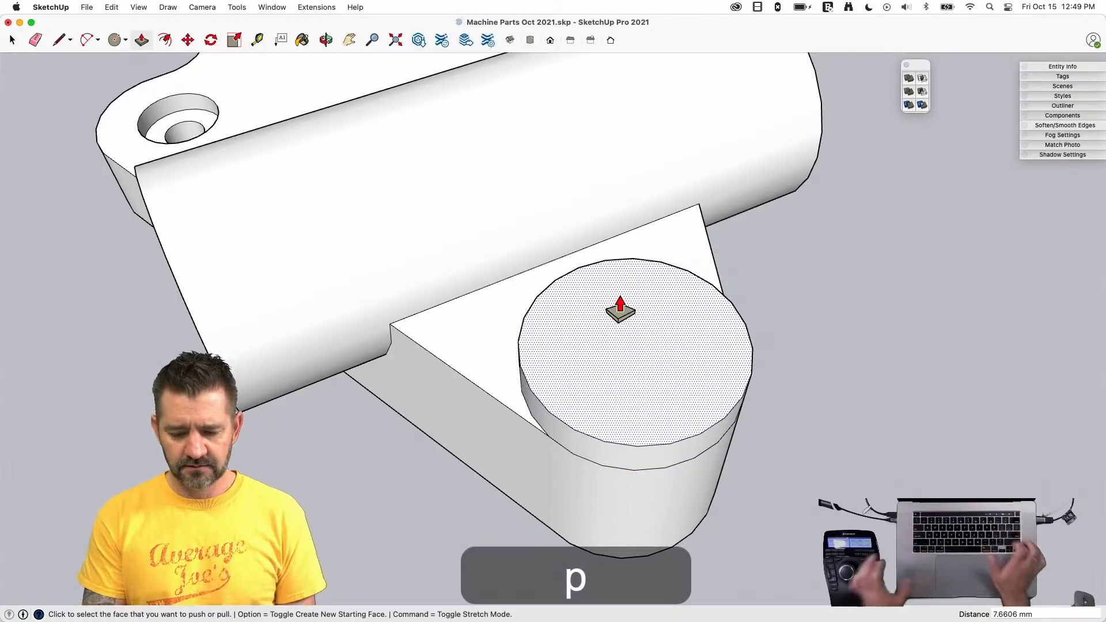
text(10)
key(Return)
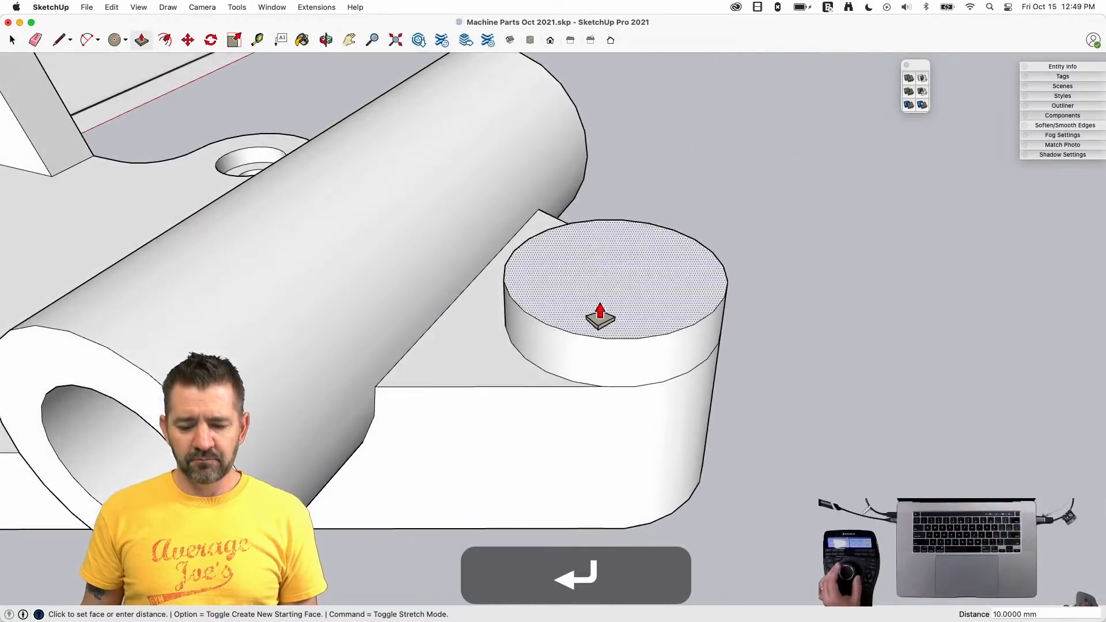
- Soften the edge between the boss and the rounded end below it, and select the side surface to check the blend
key(space)
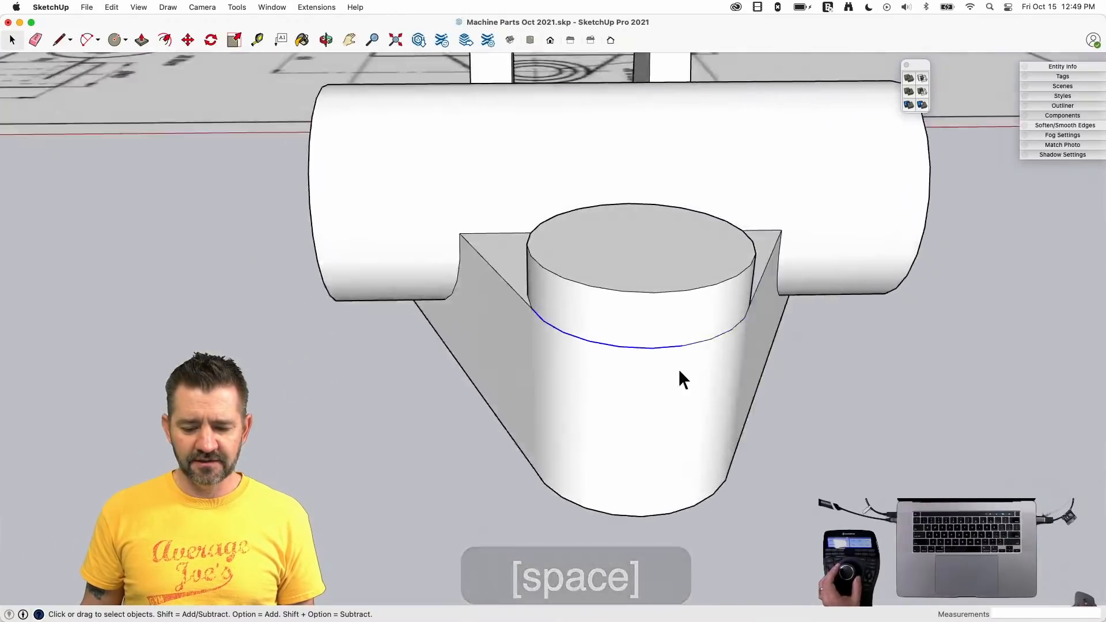
key(e)
drag(631, 360, 593, 357)
key(space)
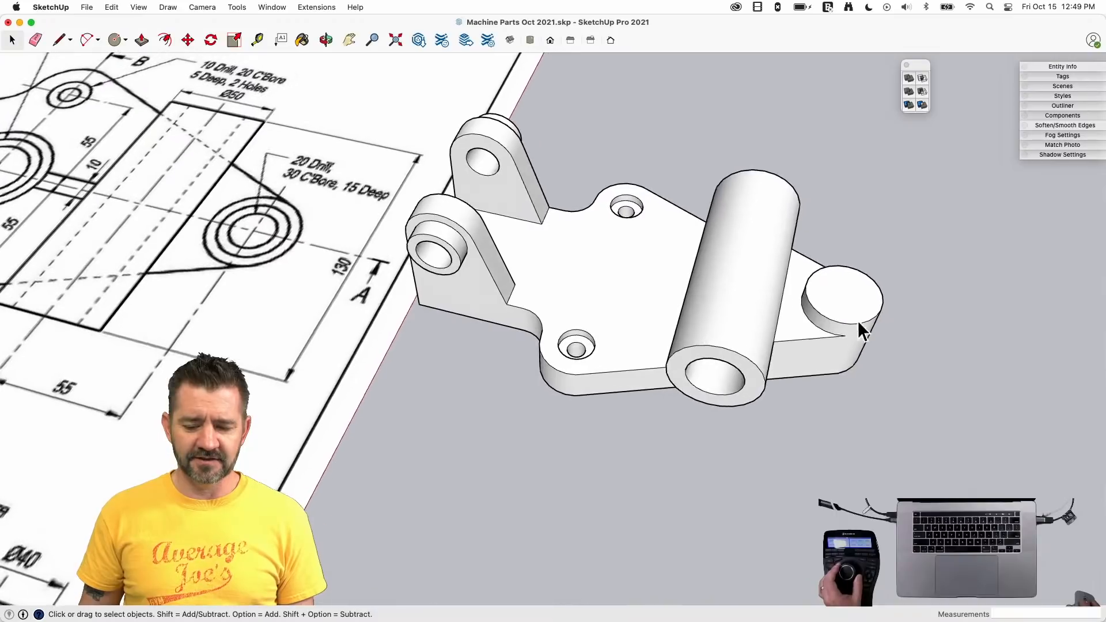
click(820, 307)
click(828, 313)
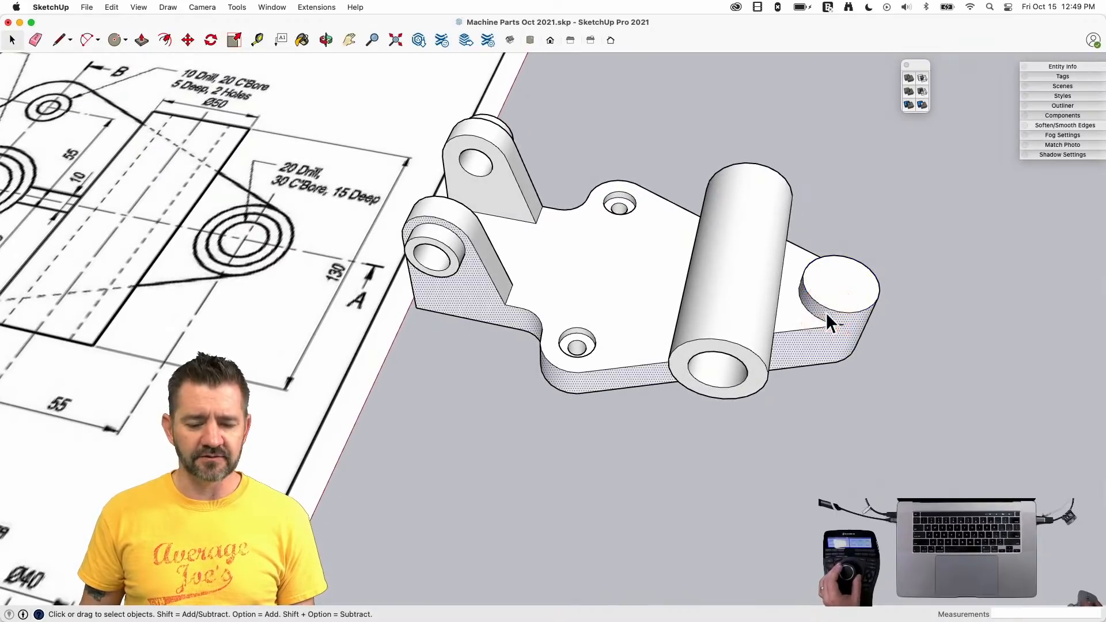
click(948, 306)
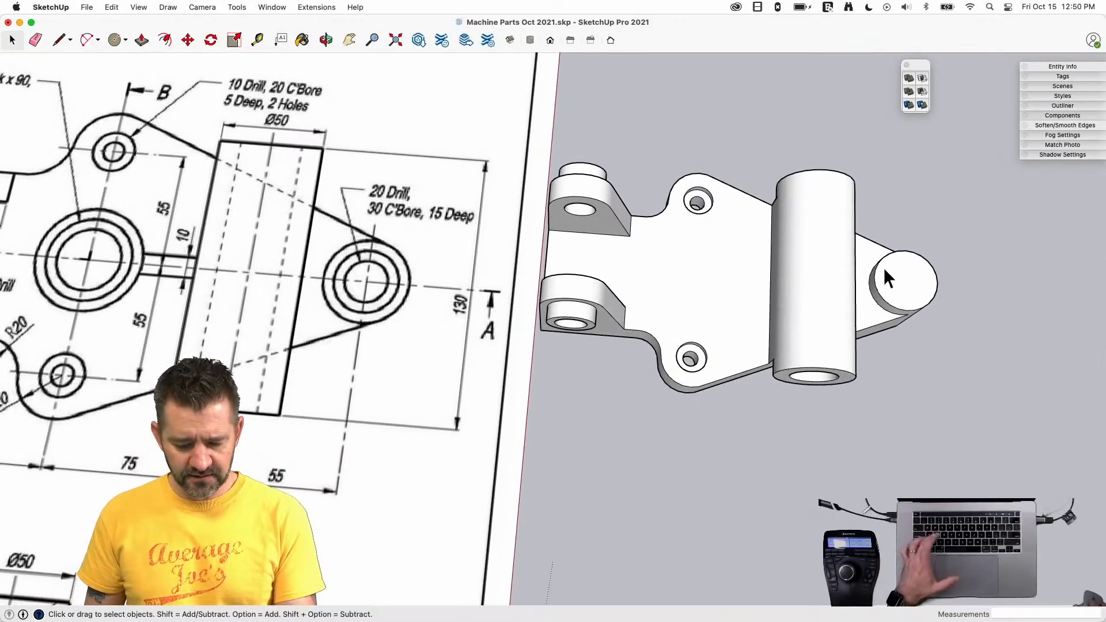
- Offset the boss's upper edge inward for the 30 mm counterbore and push the inner circle down 15 mm
key(f)
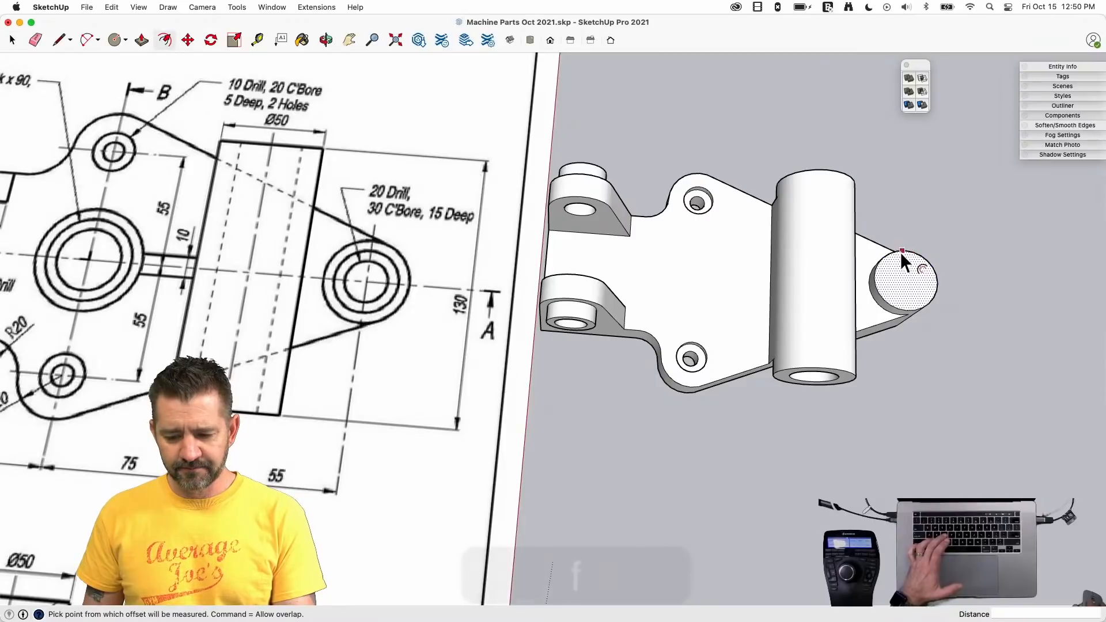
click(895, 251)
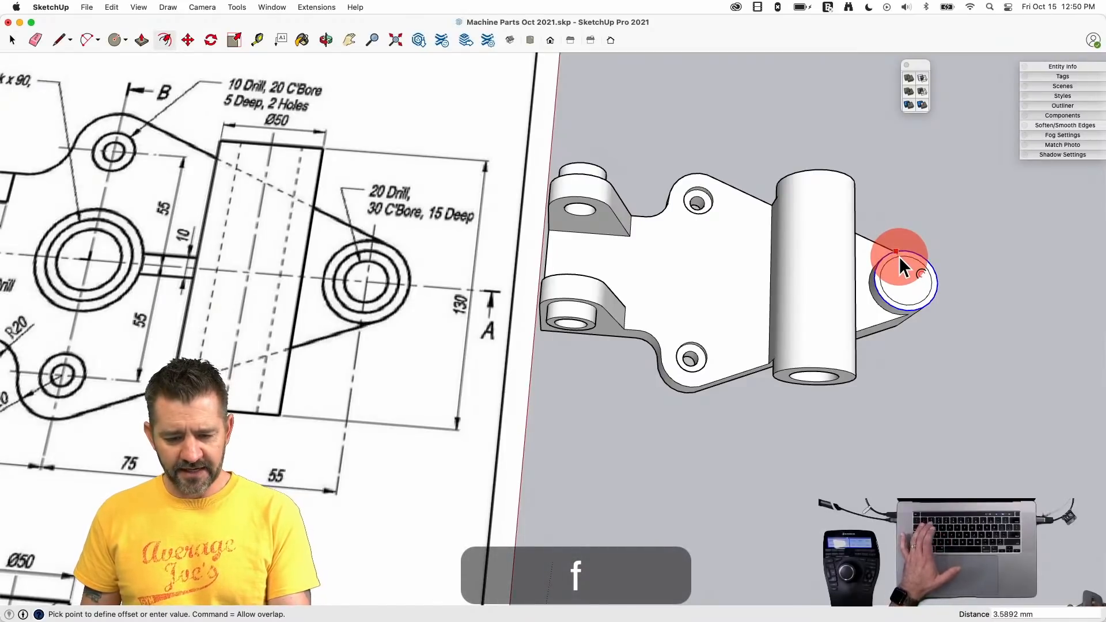
click(900, 257)
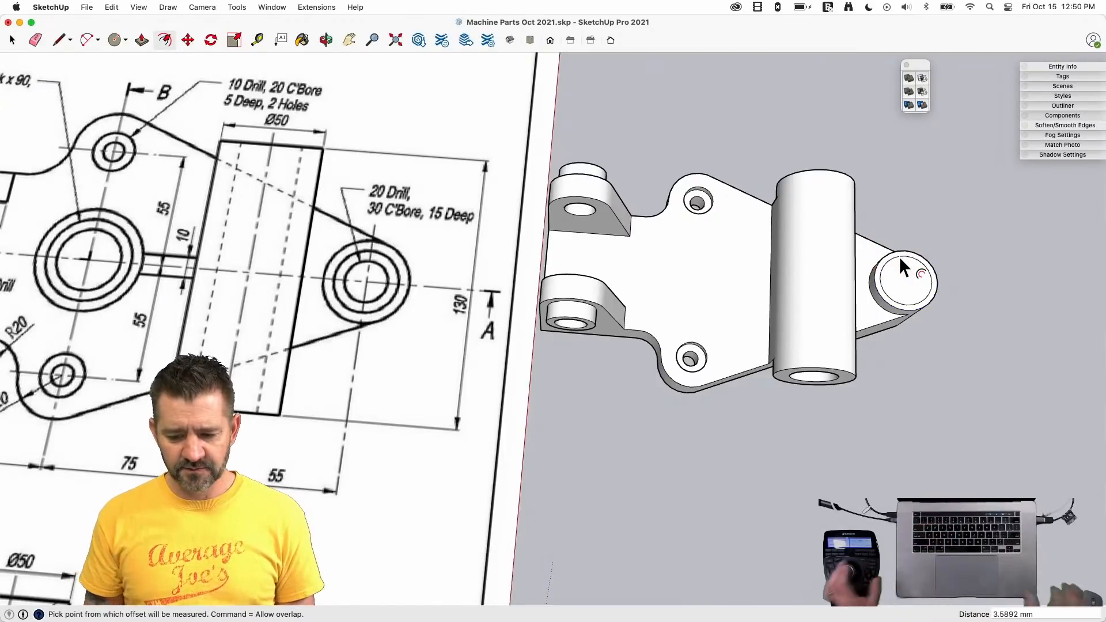
key(Return)
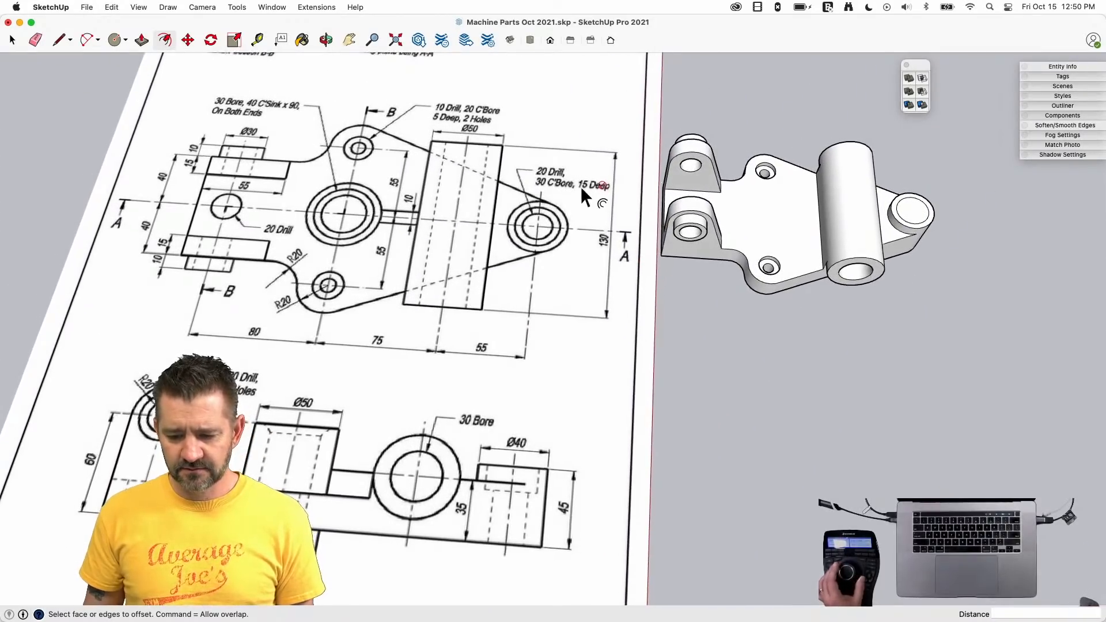
key(p)
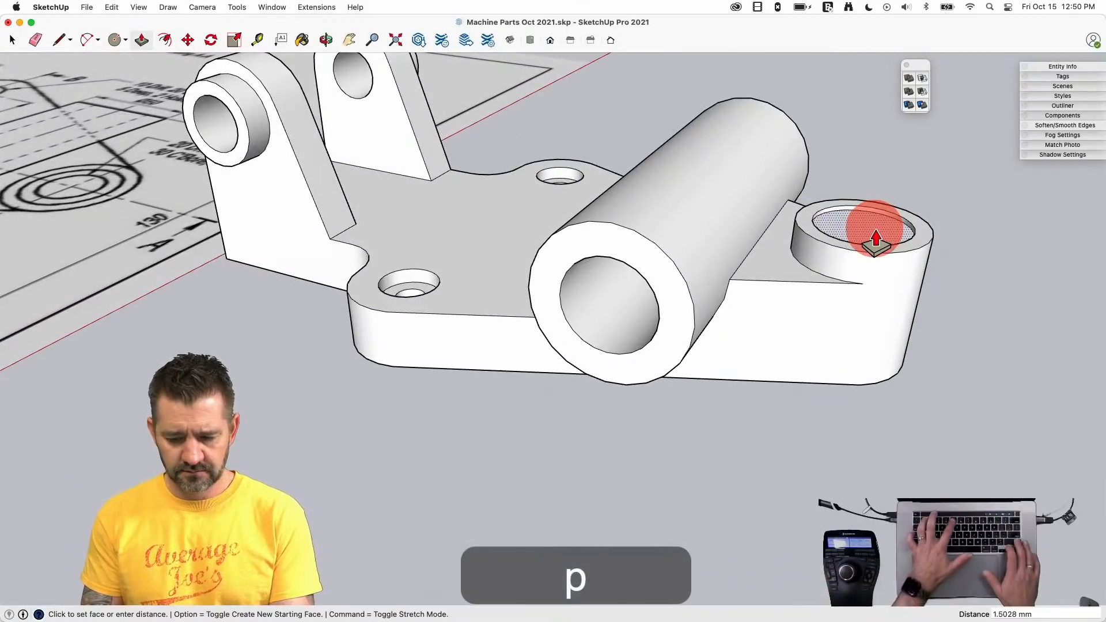
click(875, 236)
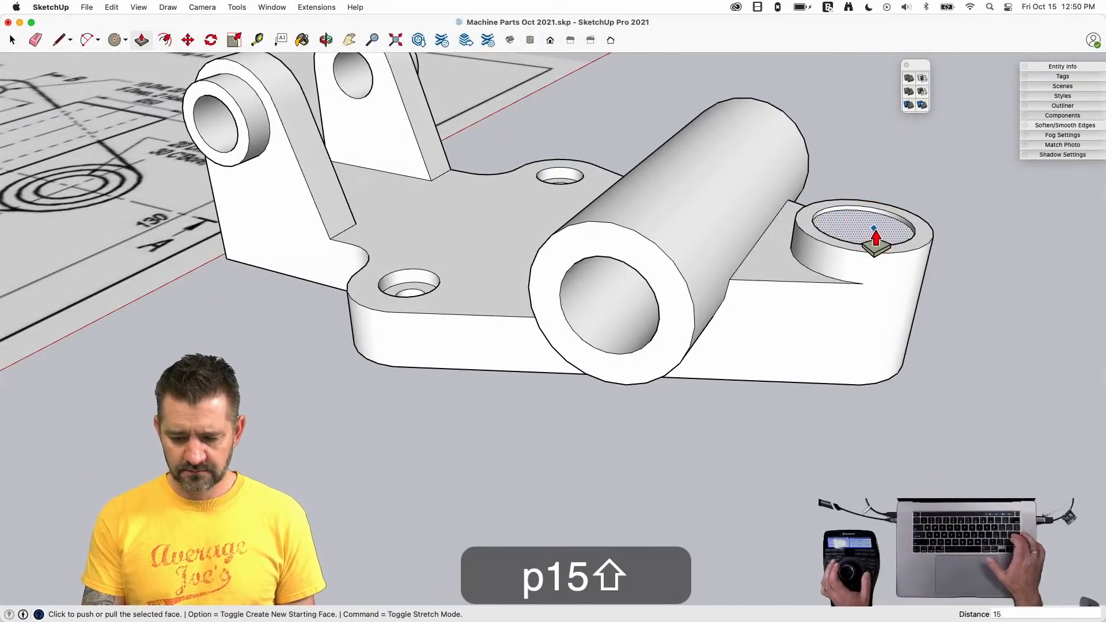
key(Return)
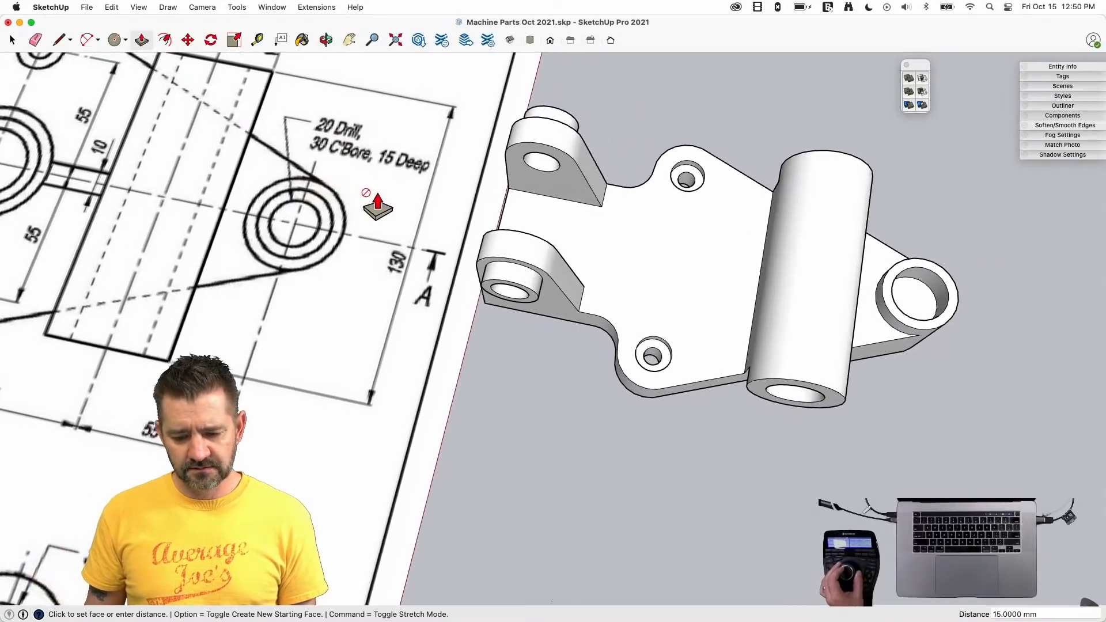
- Offset the counterbore floor's edge inward for the 20 mm drill hole and push it 30 mm through the bracket
key(c)
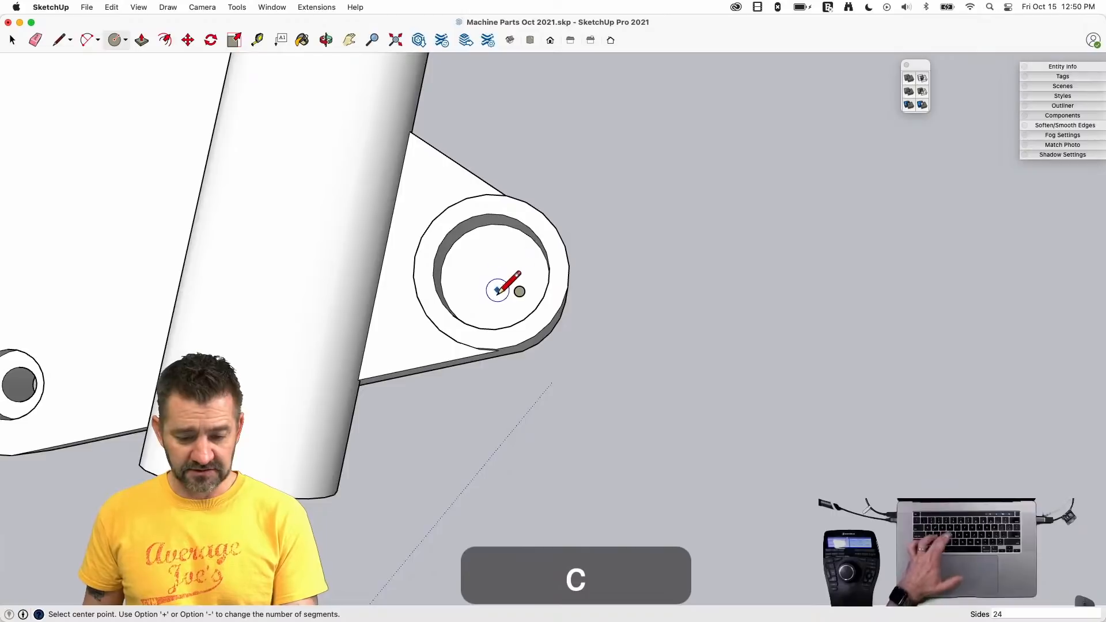
key(f)
drag(479, 227, 484, 241)
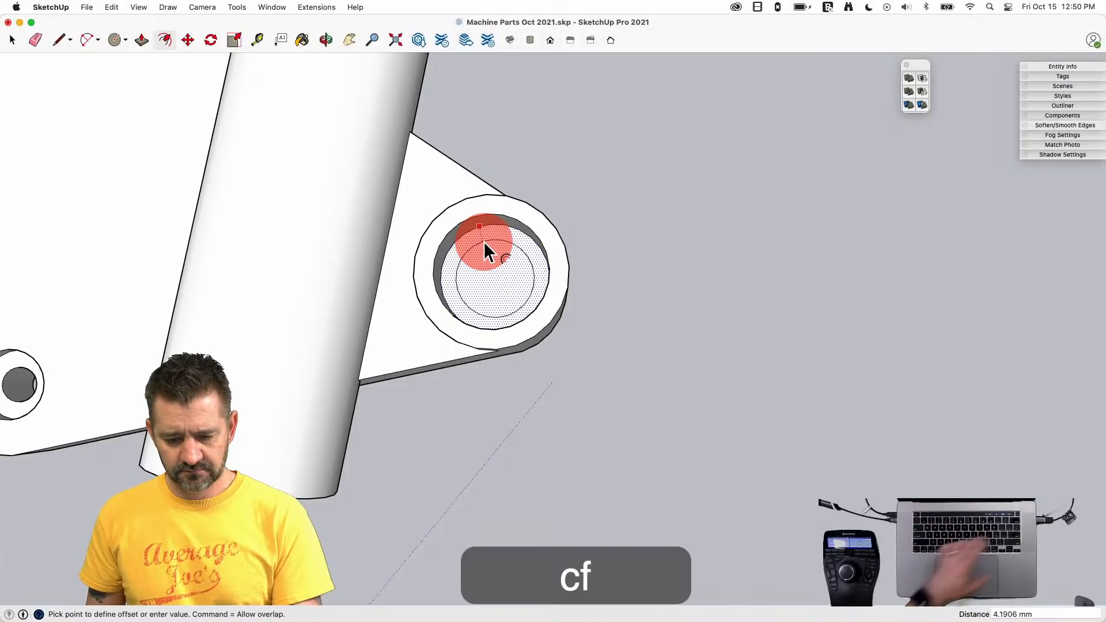
key(p)
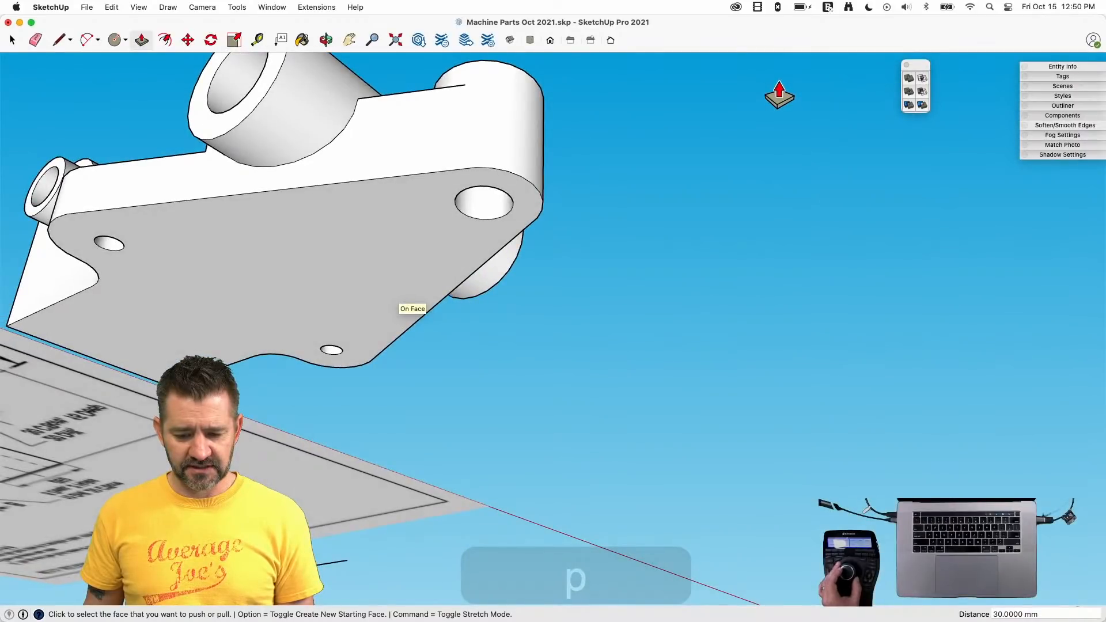
key(space)
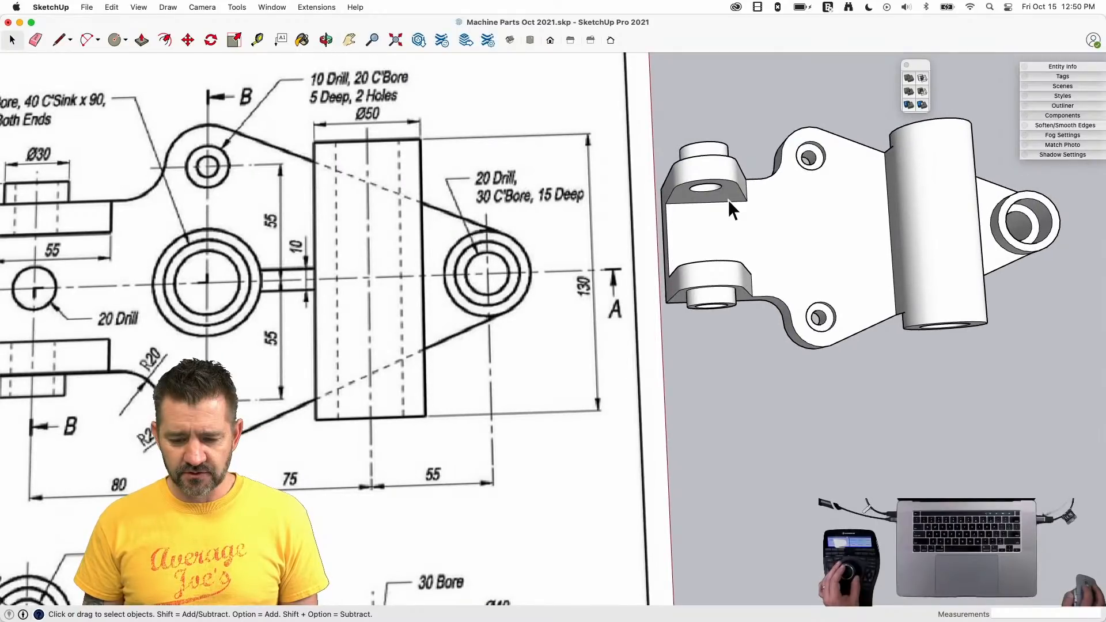
- Draw a line between the two counterbored holes and a 25 mm radius circle centred on its midpoint
key(l)
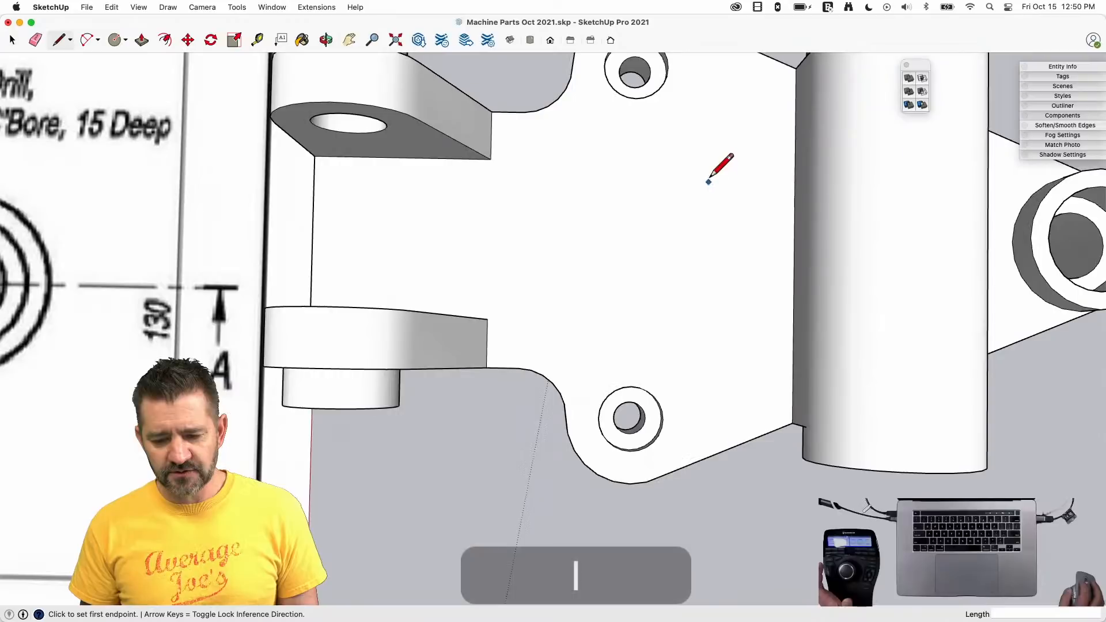
click(636, 98)
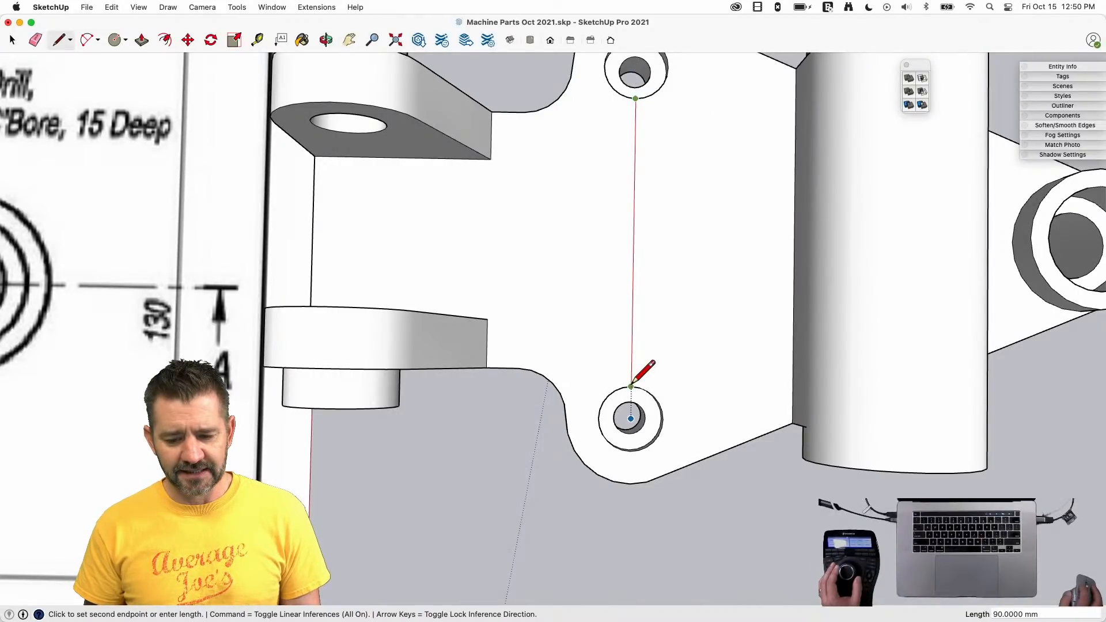
click(631, 385)
key(space)
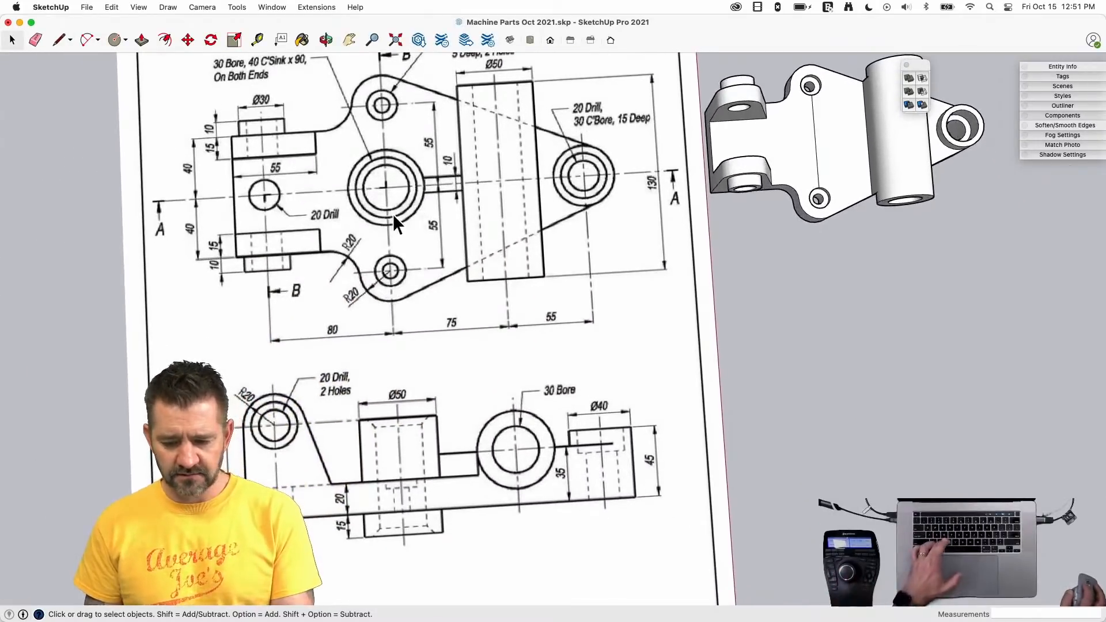
key(c)
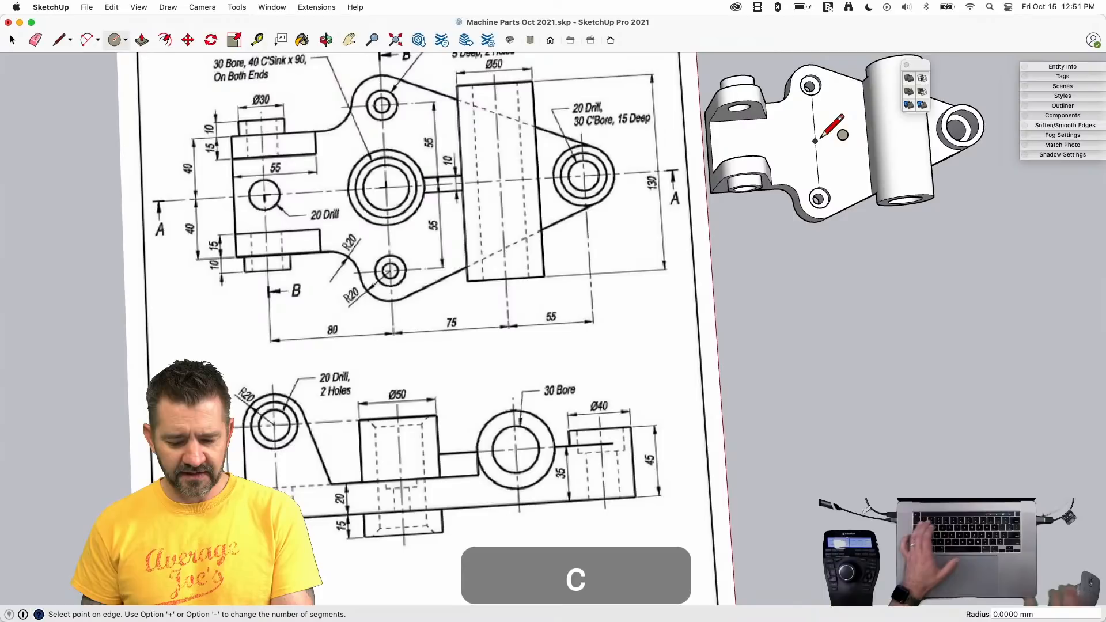
text(25)
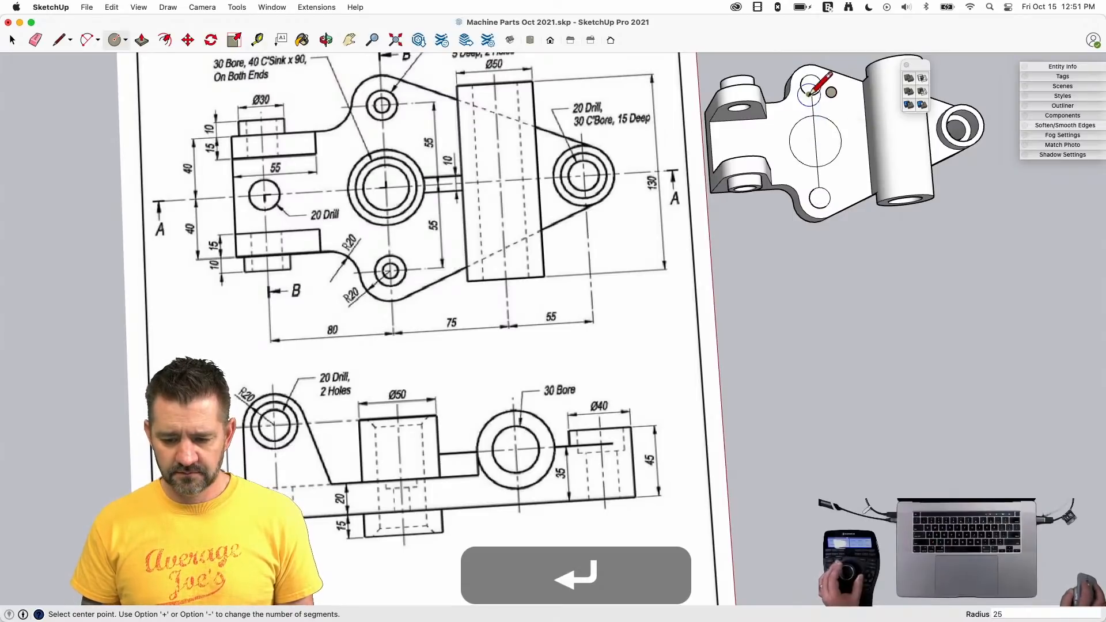
- Erase the construction line between the two counterbored holes, keeping the large centre circle
text(e)
scroll(809, 92, up, 3)
drag(762, 208, 756, 148)
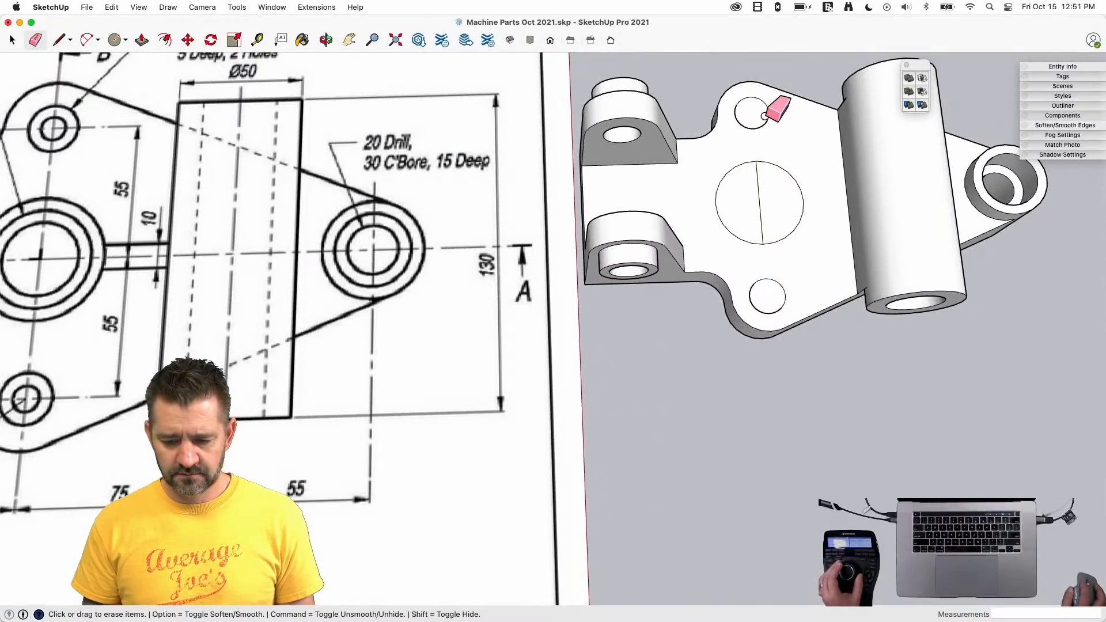
drag(752, 204, 756, 212)
key(space)
- Delete the faces that cover the two counterbored holes on the plate's upper surface
key(l)
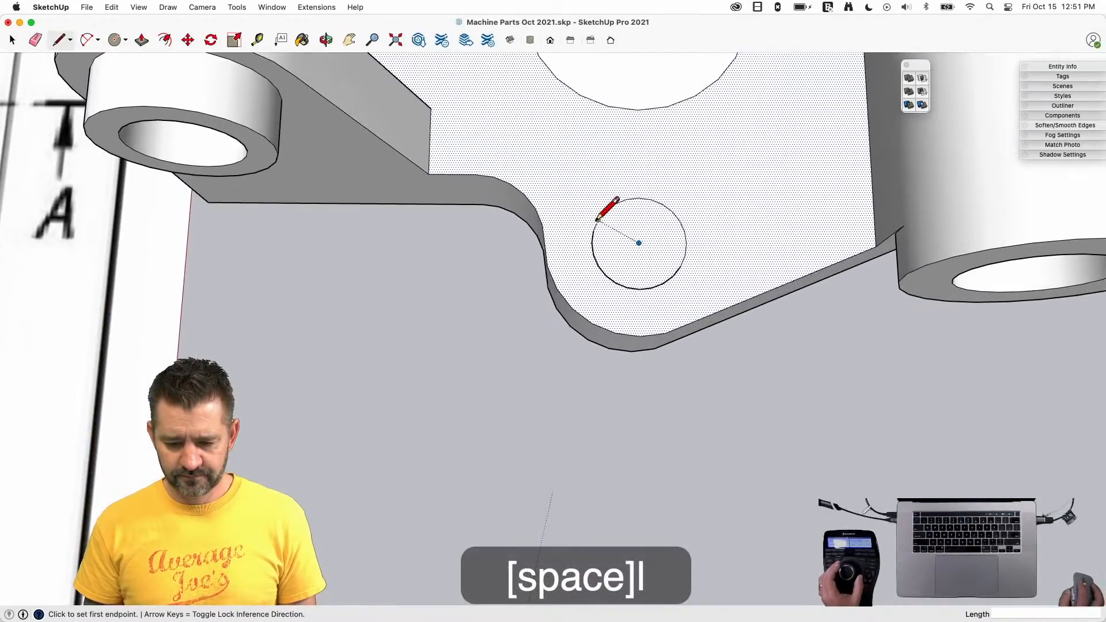
key(space)
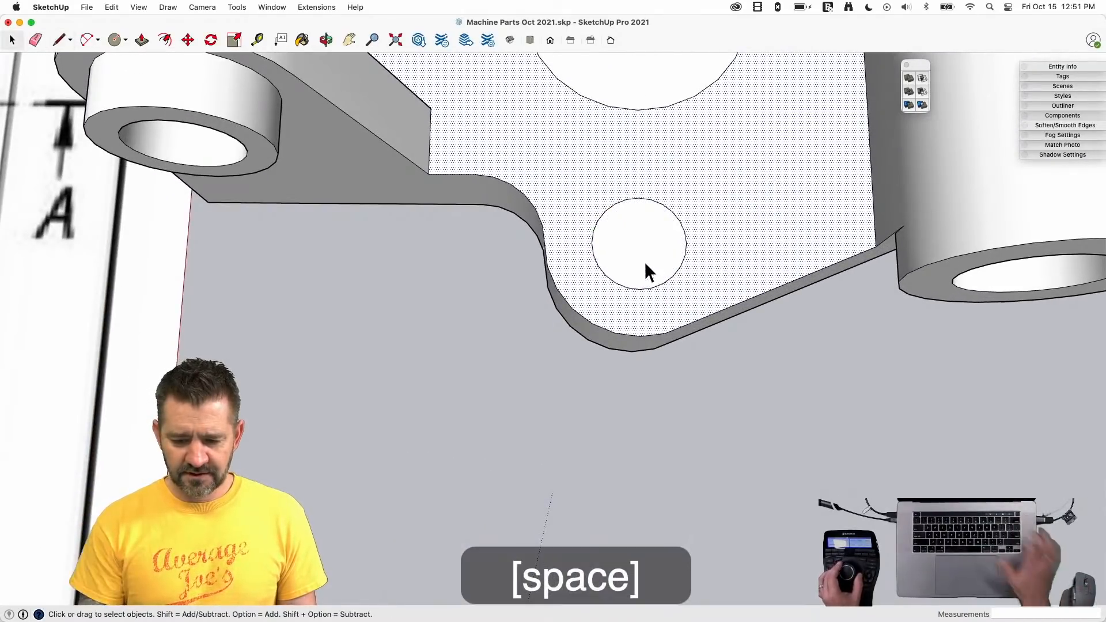
click(641, 246)
key(BackSpace)
key(l)
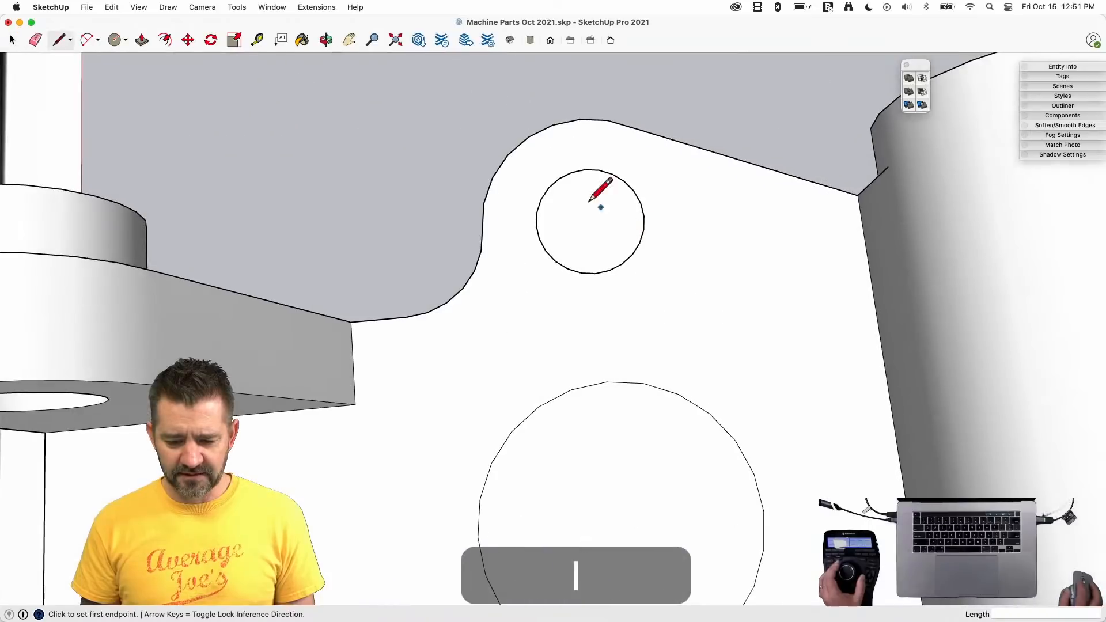
key(space)
click(600, 213)
key(BackSpace)
key(BackSpace)
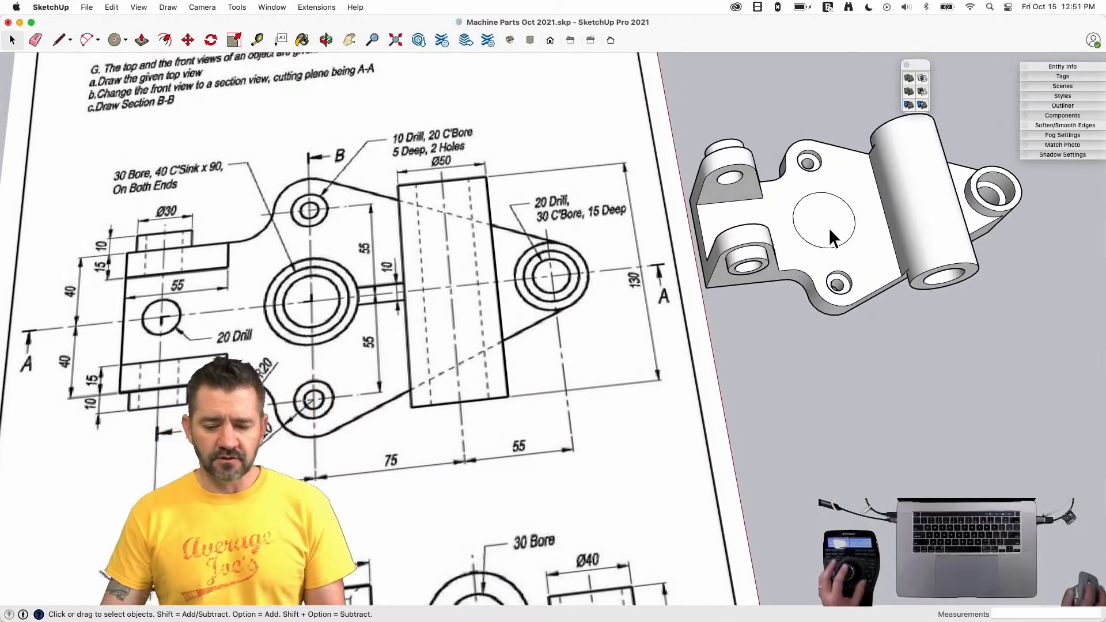
- Copy the centre circle from the plate's upper surface straight down onto the bracket's underside
click(821, 224)
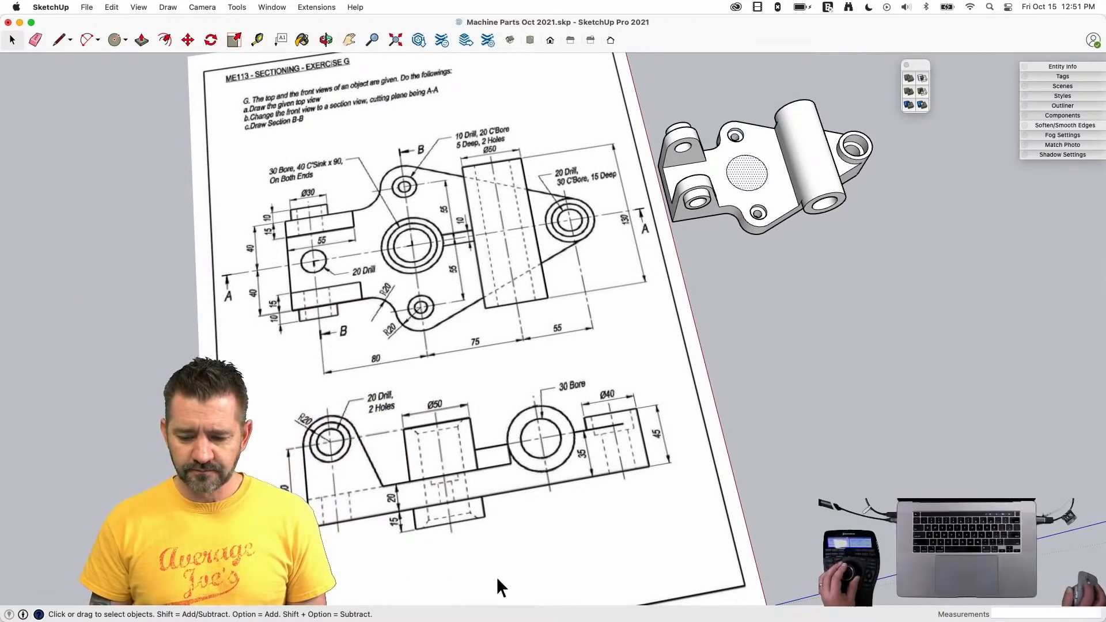
key(m)
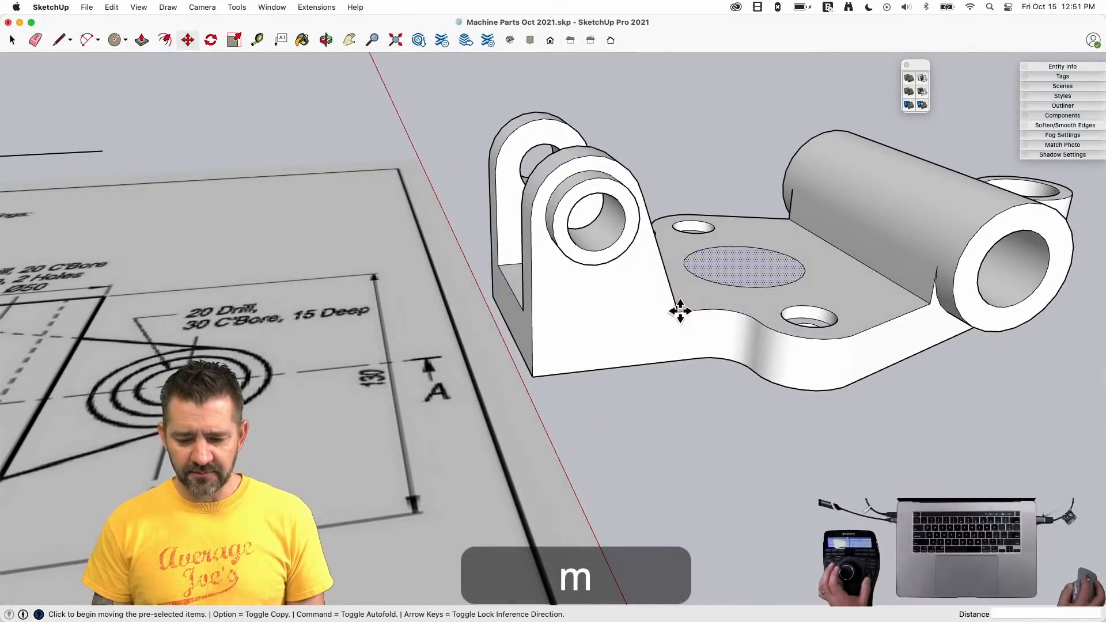
click(676, 357)
key(space)
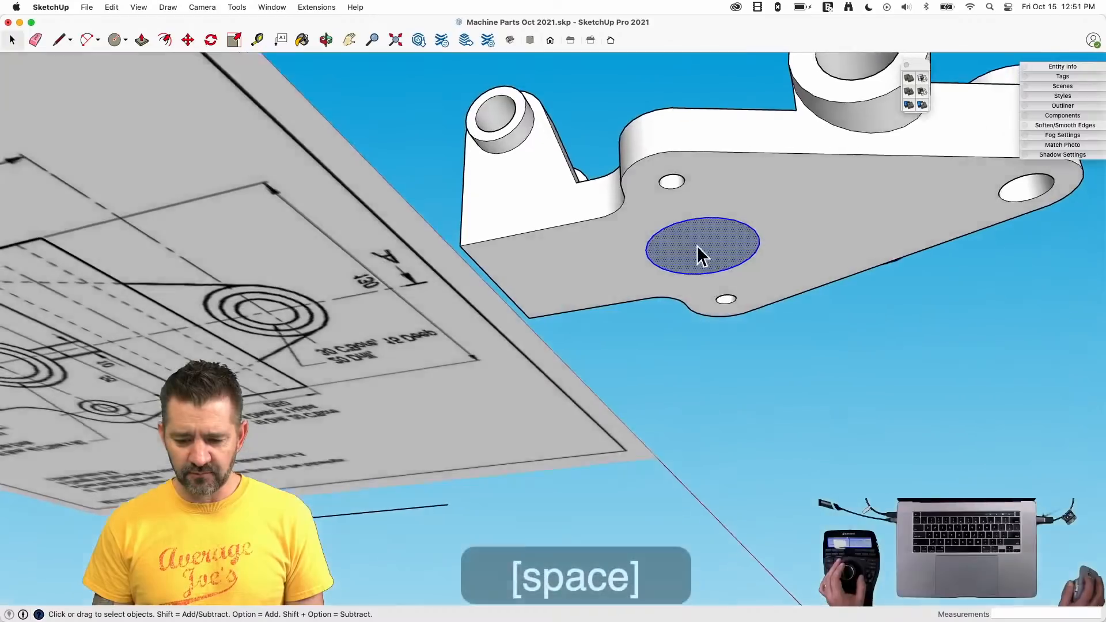
click(706, 242)
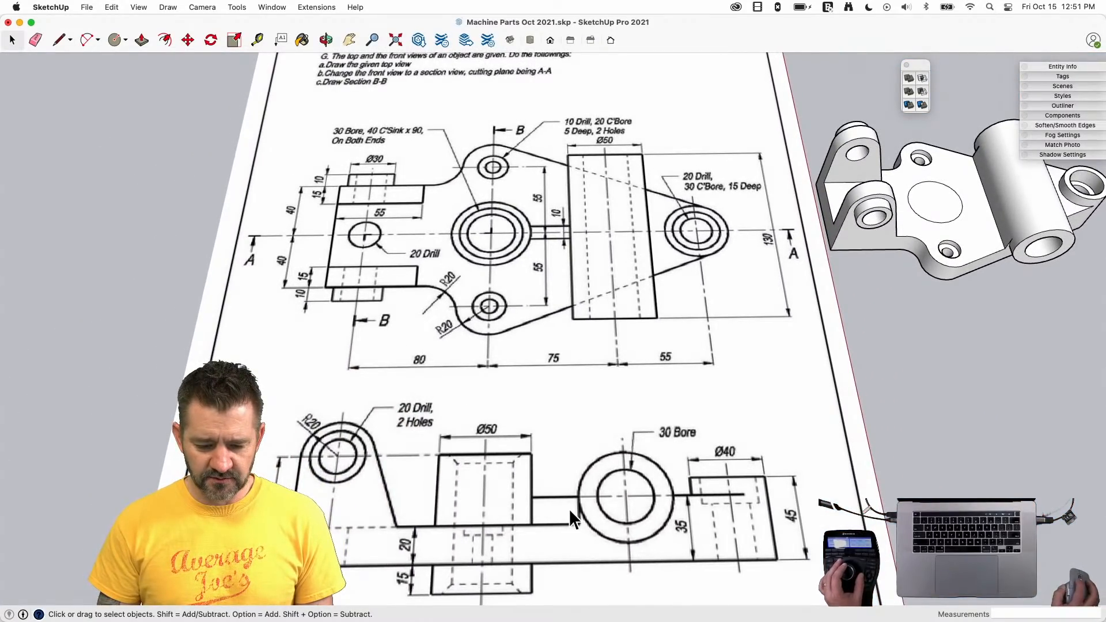
- Pull the circle on the plate's upper surface up 40 mm, level with the lug hole's centre
key(p)
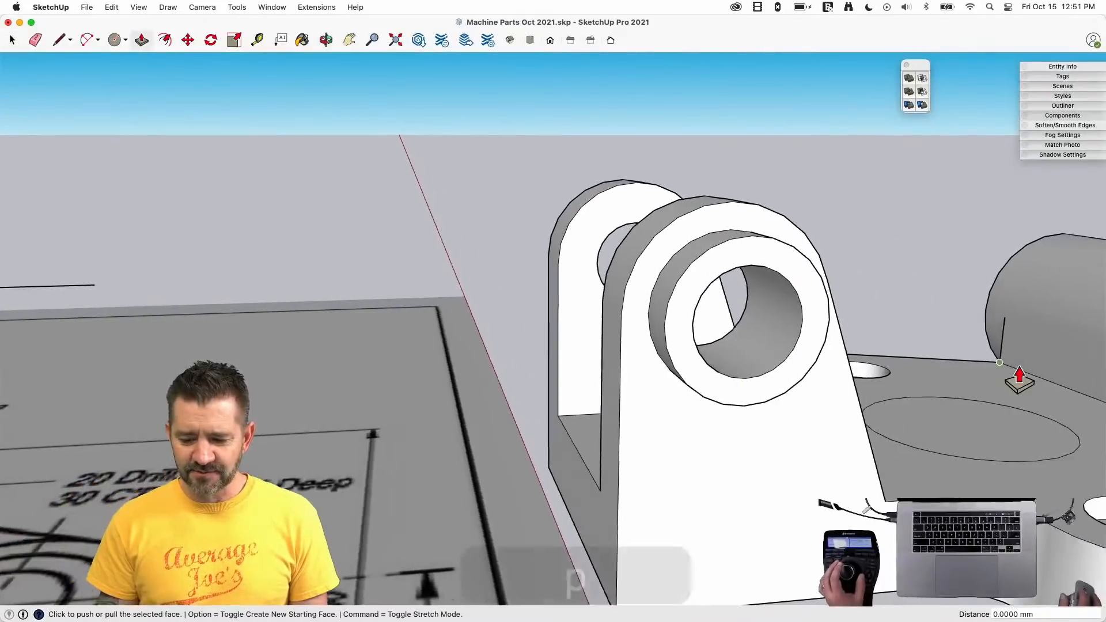
key(space)
click(891, 426)
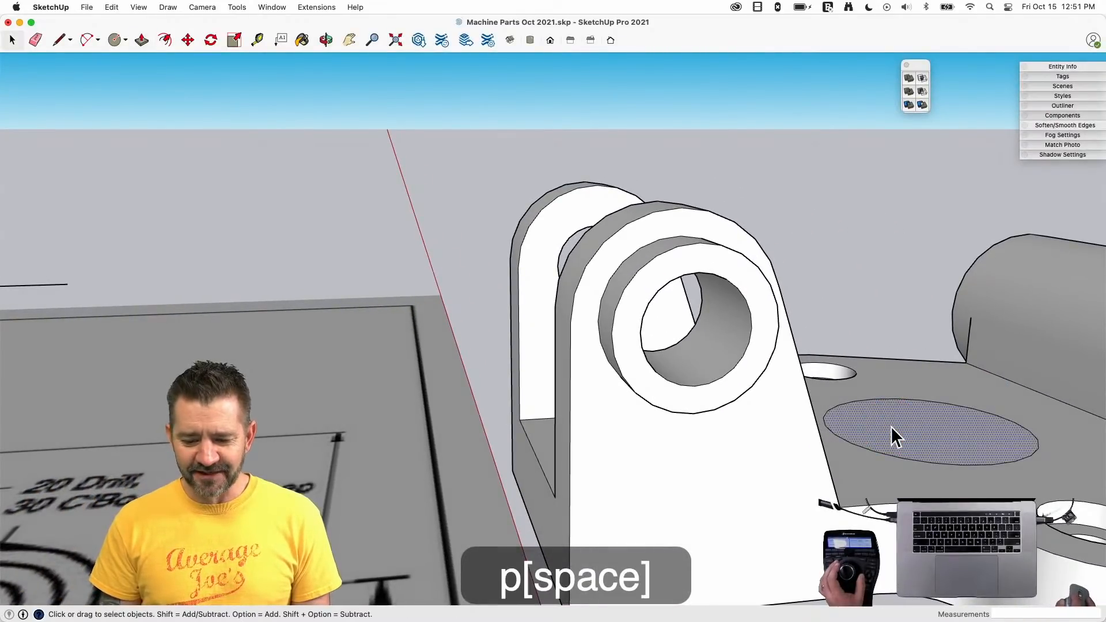
key(p)
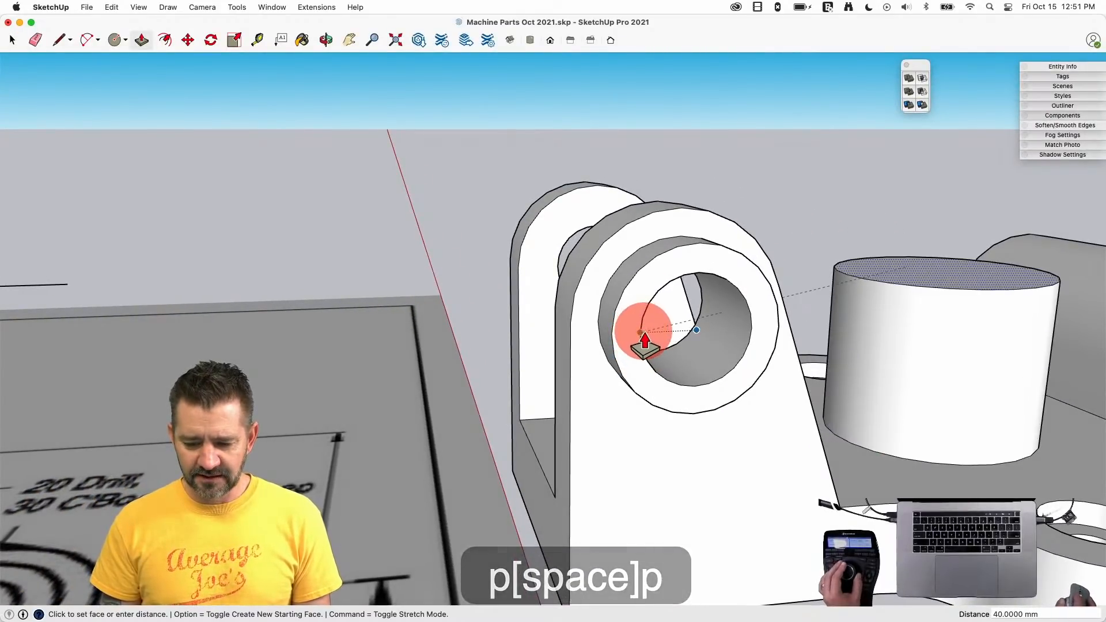
click(644, 340)
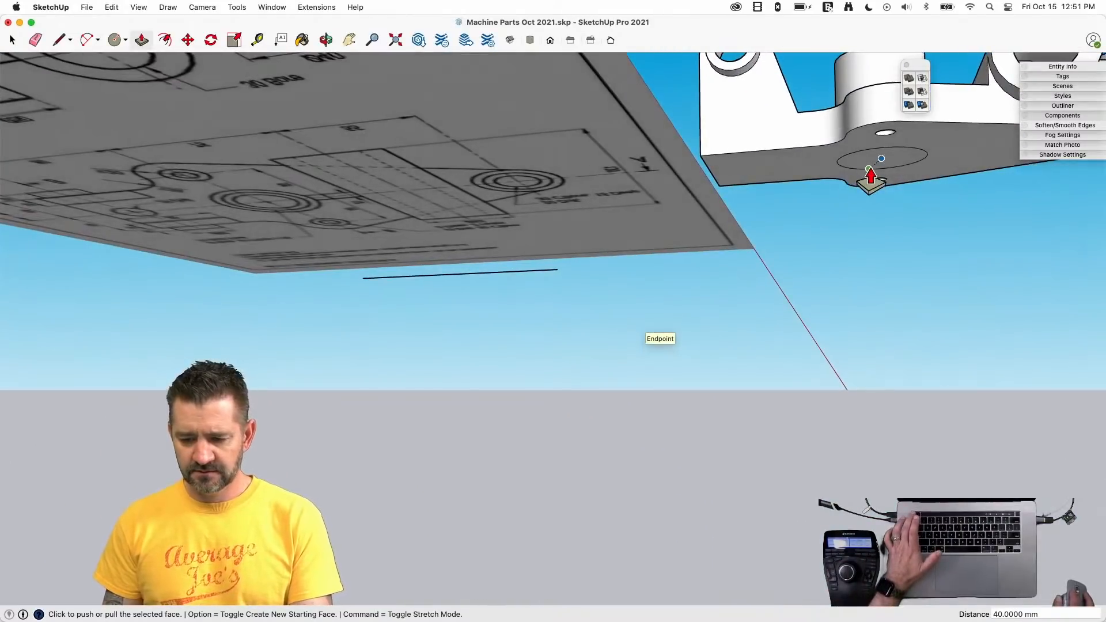
- Pull the matching circle on the bracket's underside down 15 mm
key(Escape)
drag(881, 163, 880, 179)
text(15)
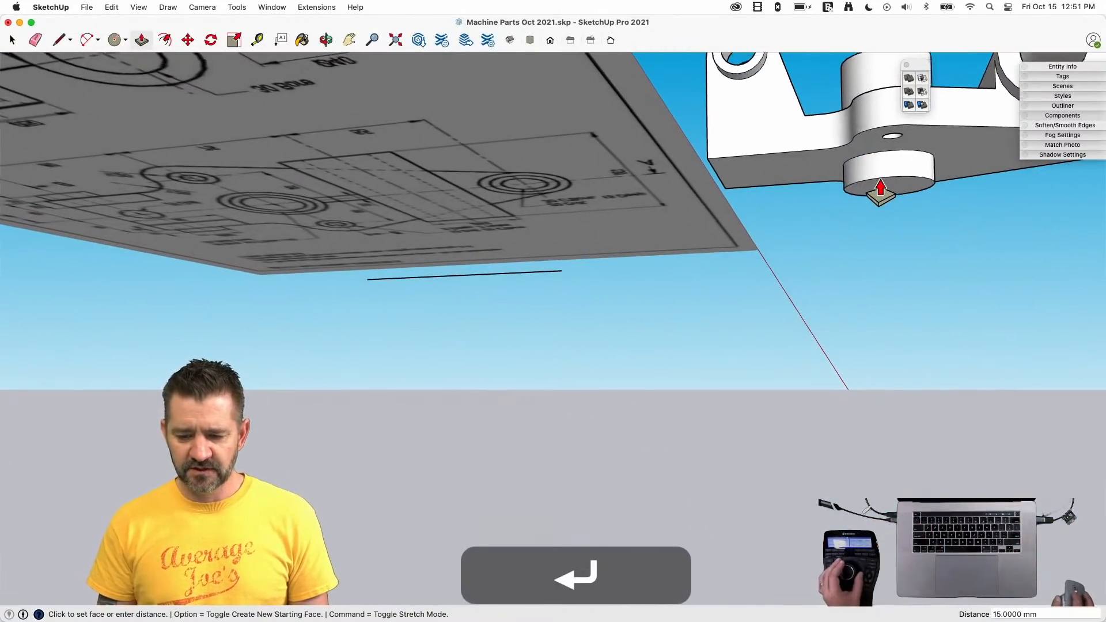
key(space)
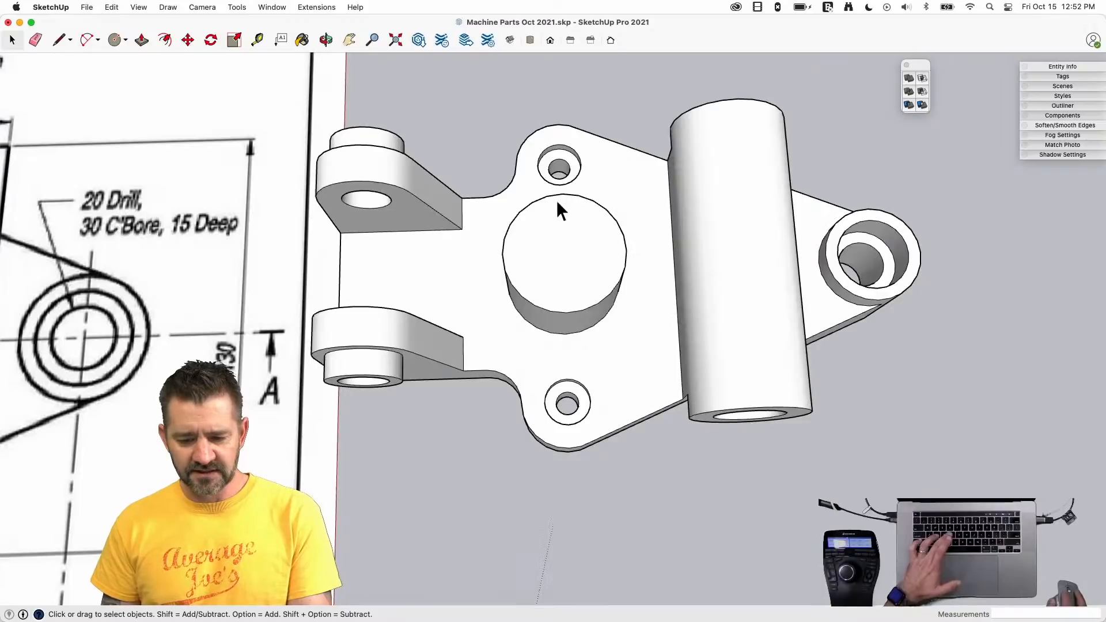
- Offset the centre boss's upper edge inward 5 mm and offset the new circle inward again for the 30 mm bore
key(f)
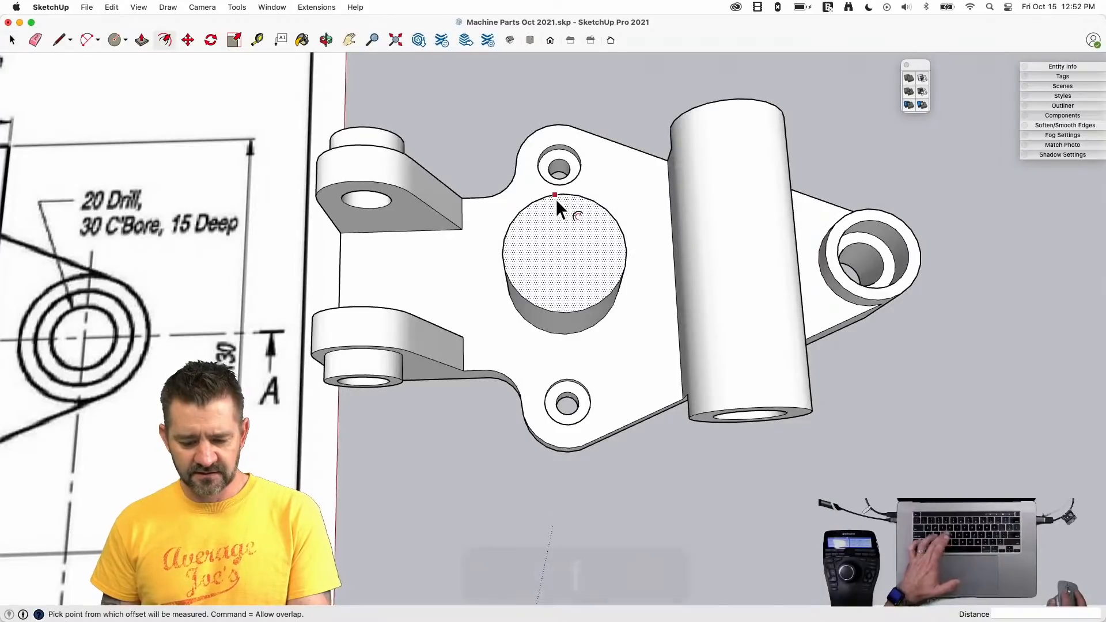
click(555, 197)
key(Return)
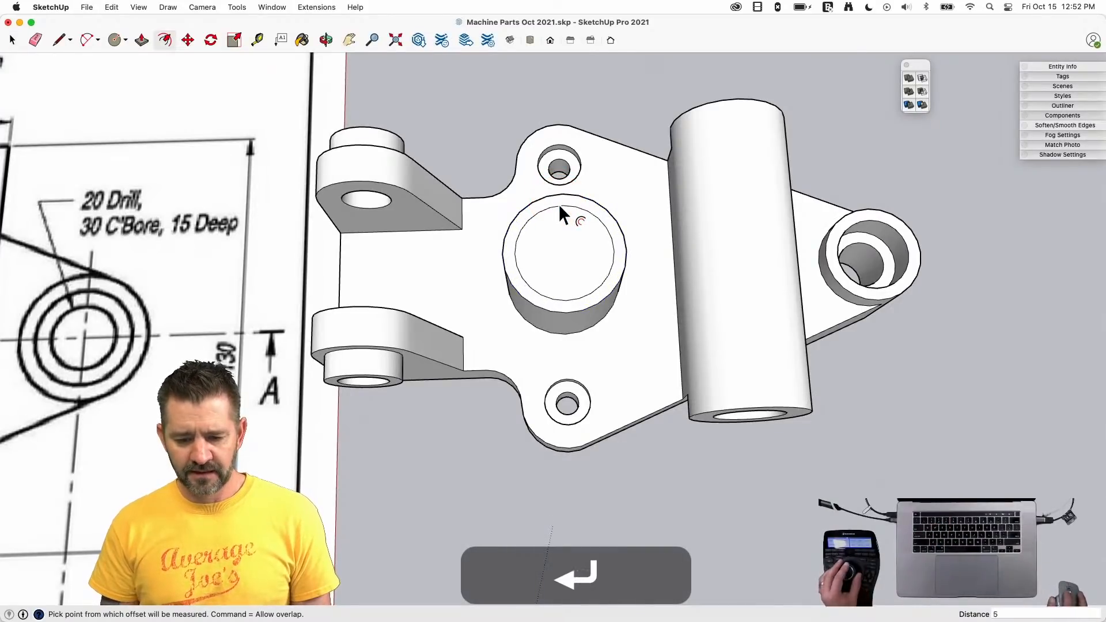
key(space)
click(568, 182)
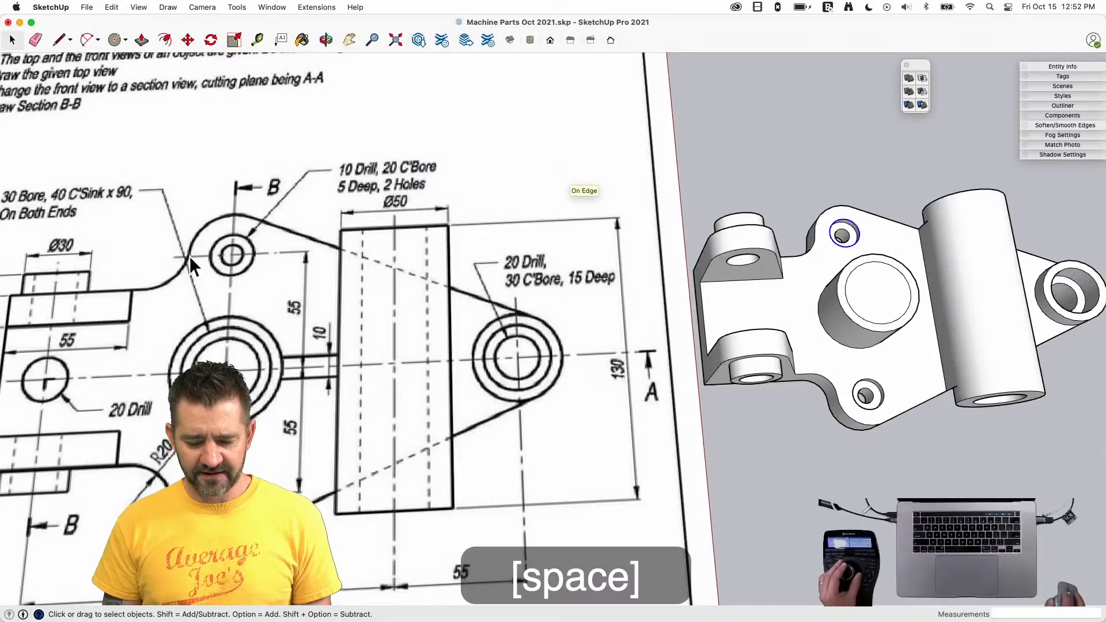
key(f)
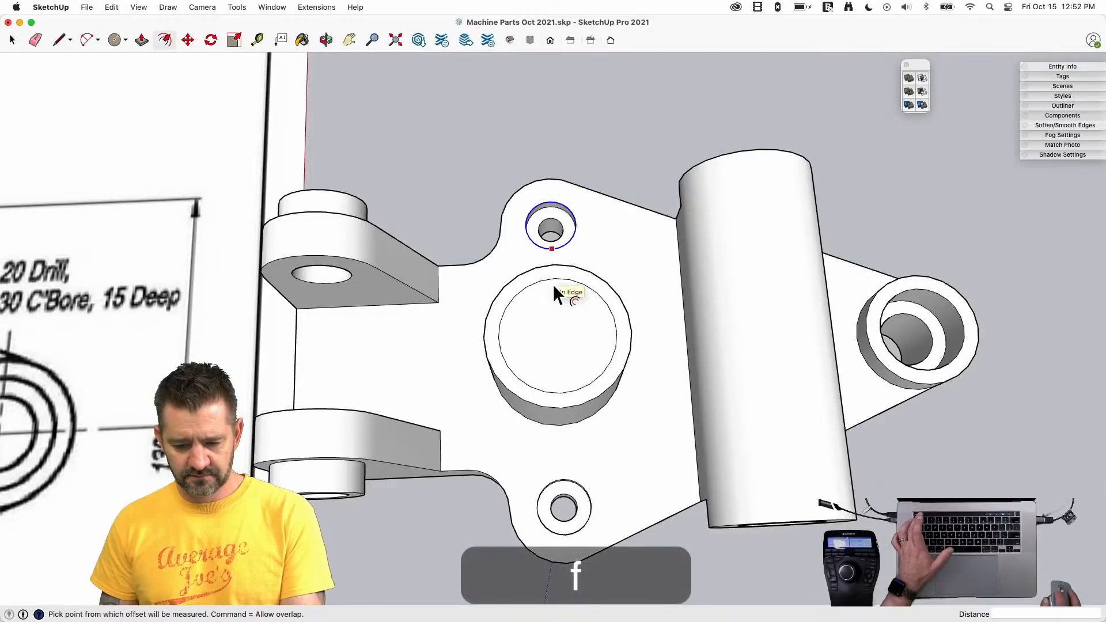
key(Escape)
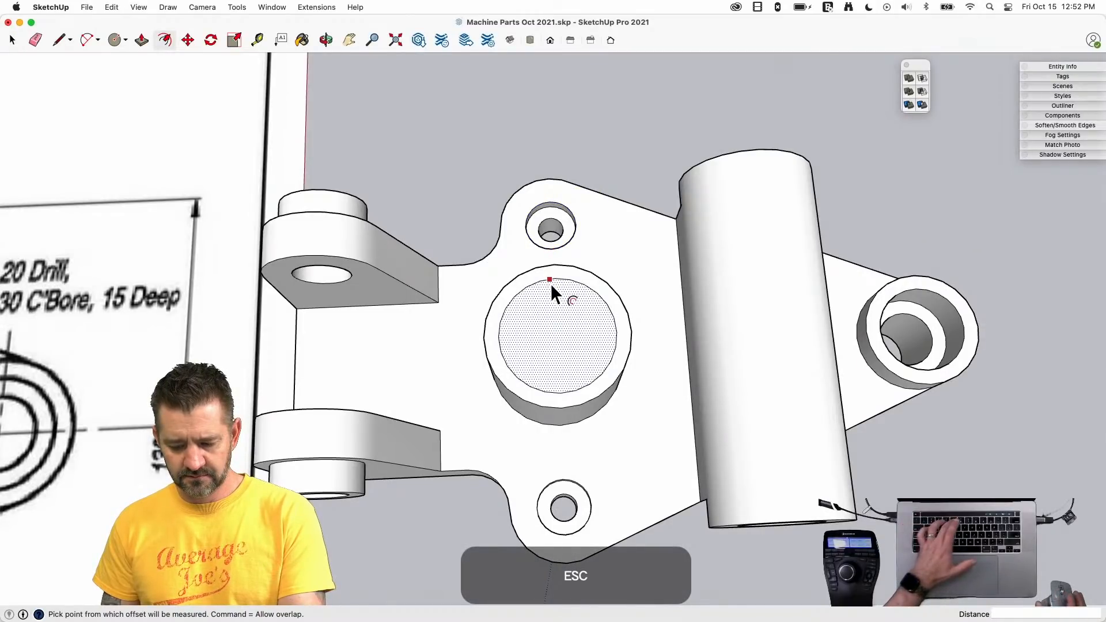
- Move the innermost circle of the centre boss down 5 mm along the vertical axis to form the countersink
key(space)
key(m)
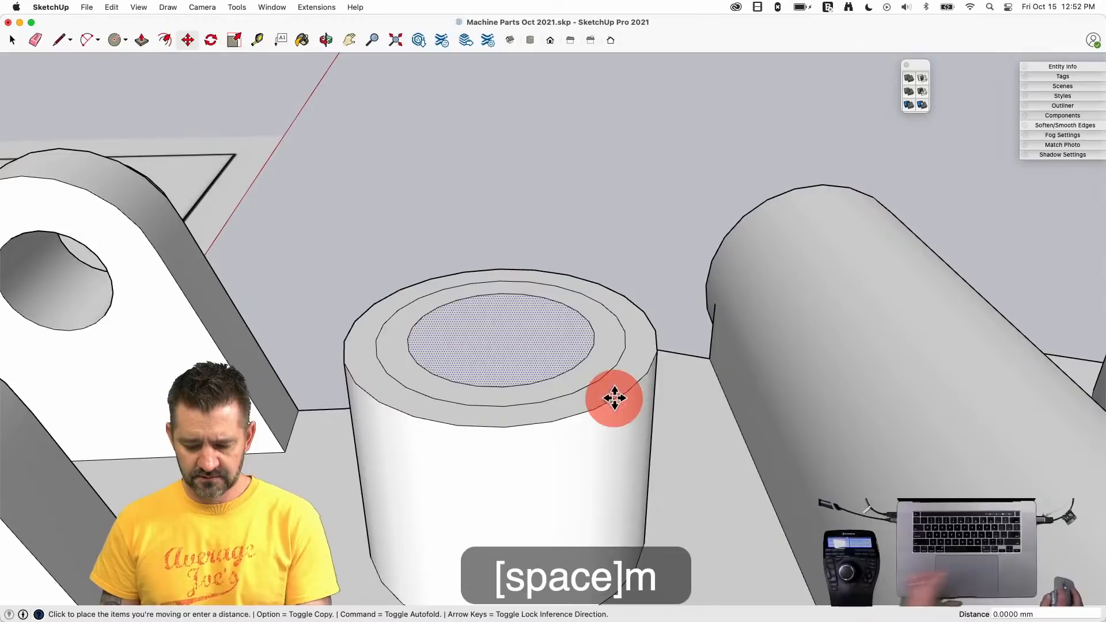
click(614, 398)
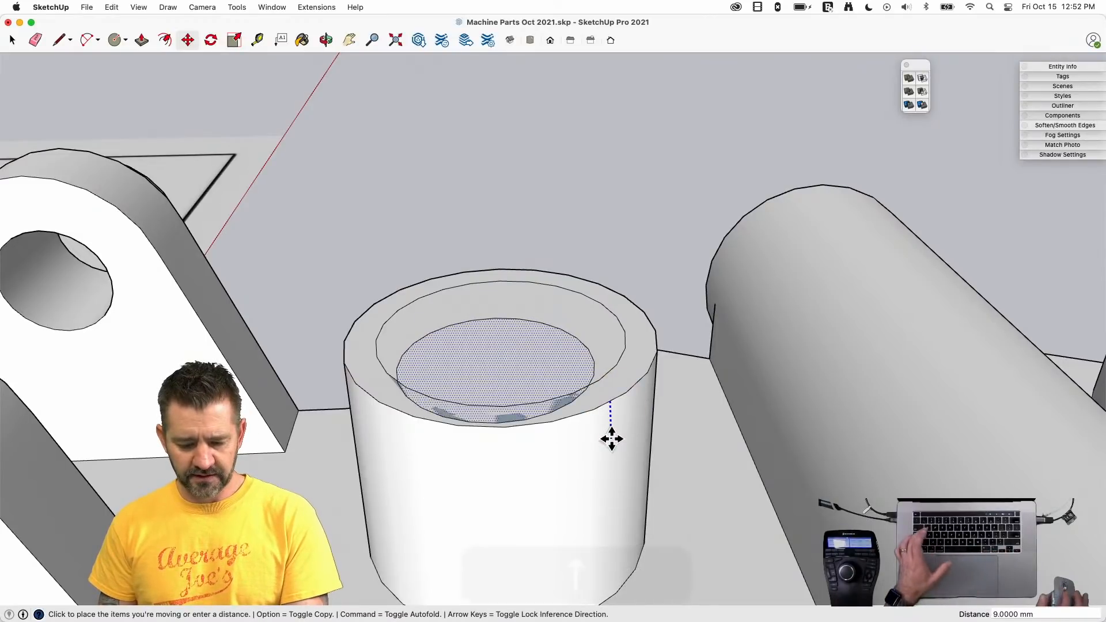
key(Up)
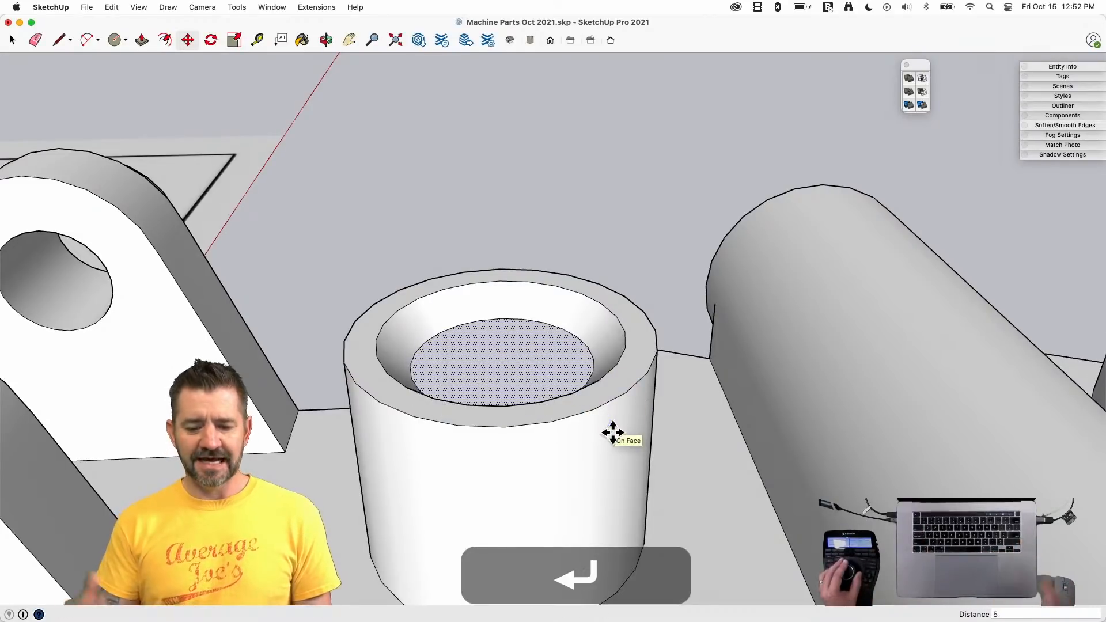
key(space)
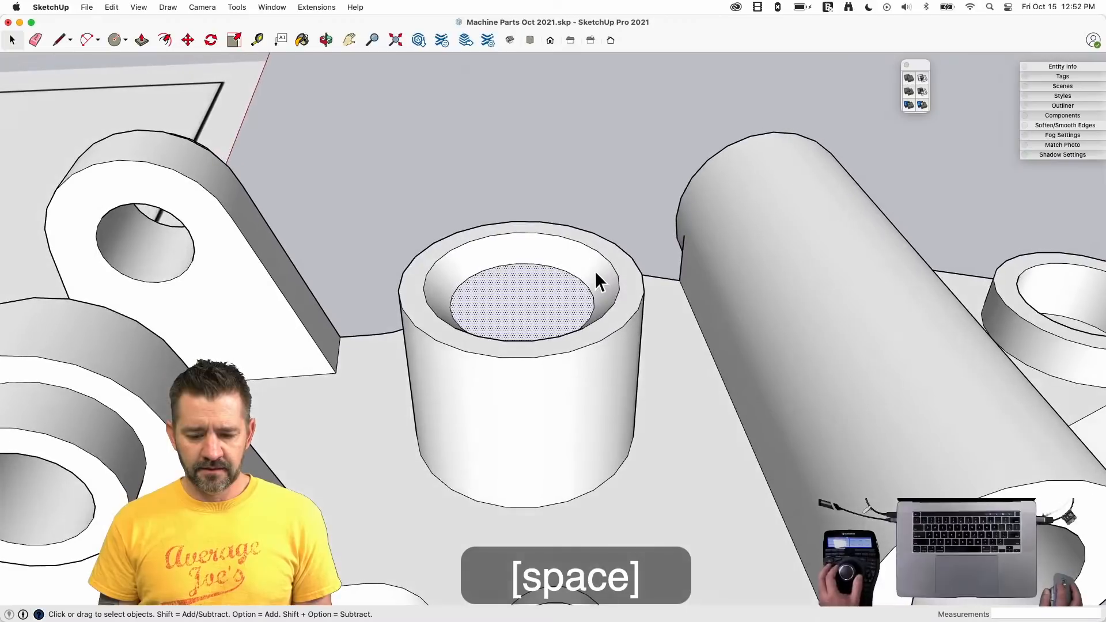
- Select the countersink with its rim and place a copy about 283 mm away, clear of the bracket
shift+click(543, 292)
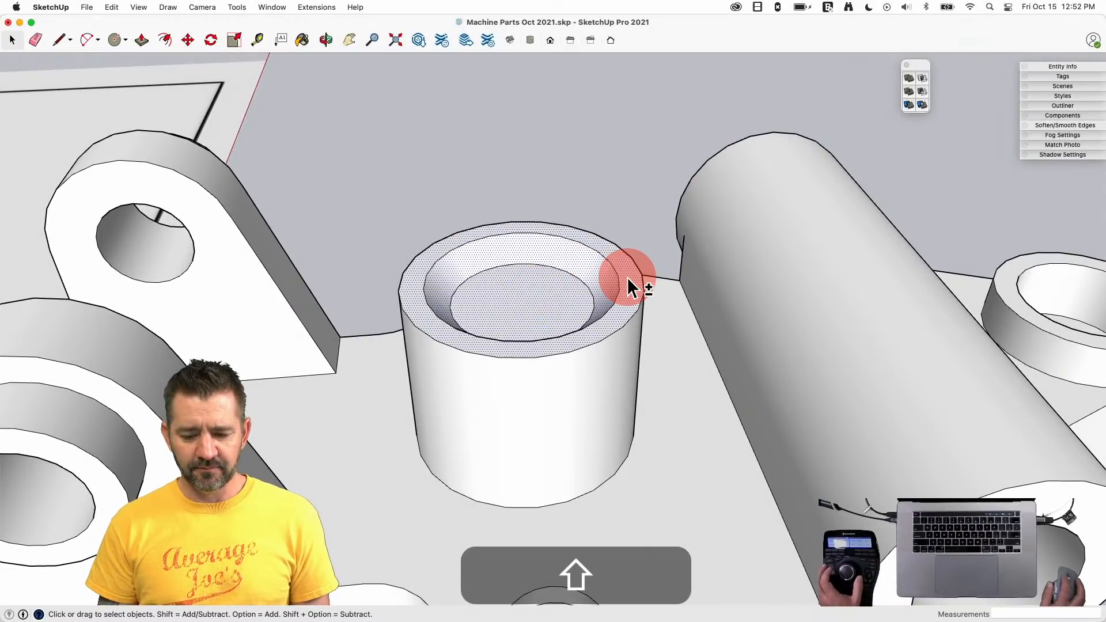
key(m)
key(alt)
click(643, 301)
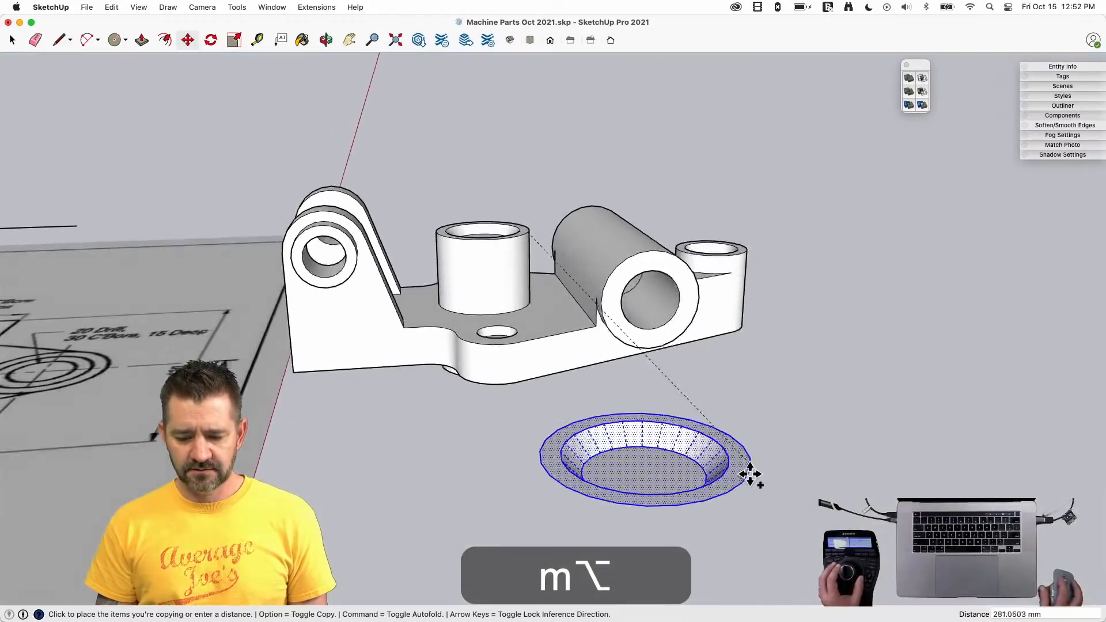
click(741, 425)
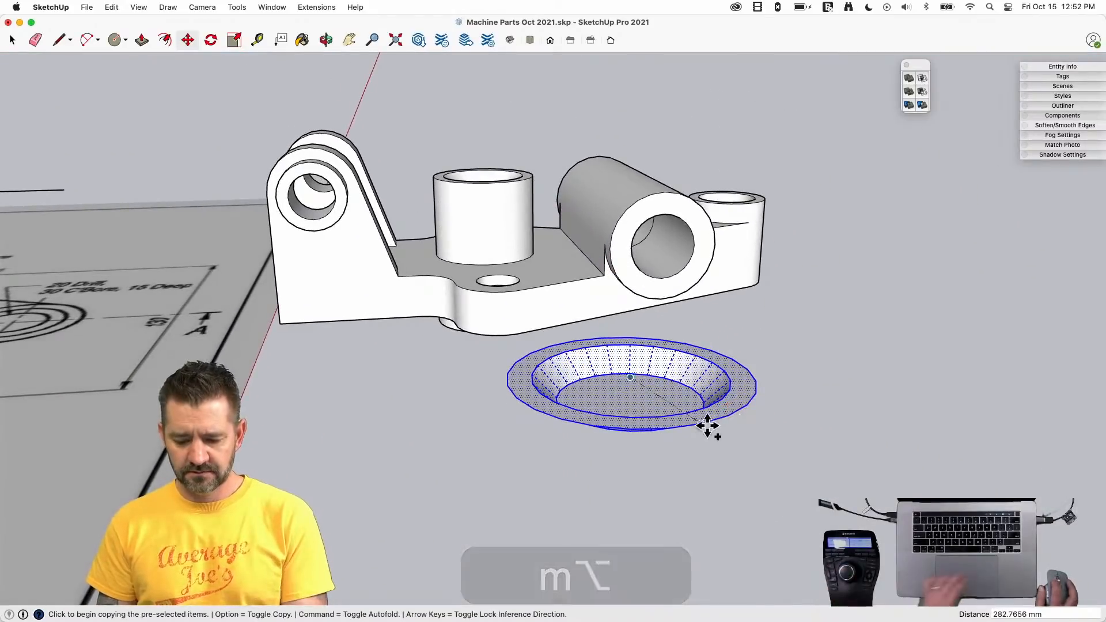
- Rotate the copied countersink upside down and move it onto the end face of the boss on the bracket's underside
key(q)
click(657, 429)
click(827, 413)
click(576, 433)
key(m)
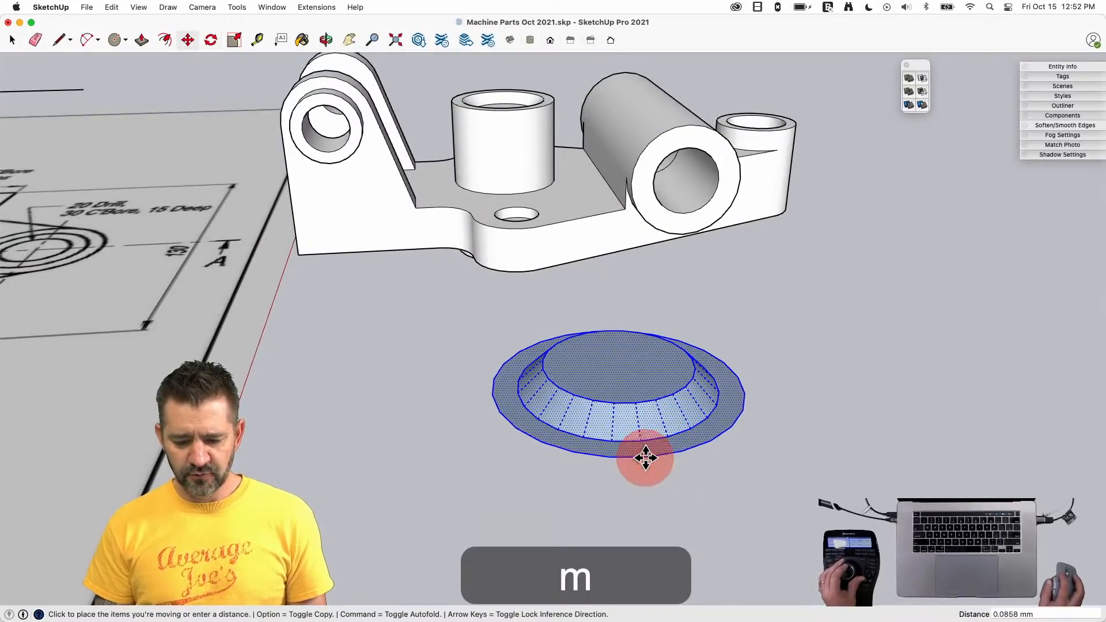
click(645, 457)
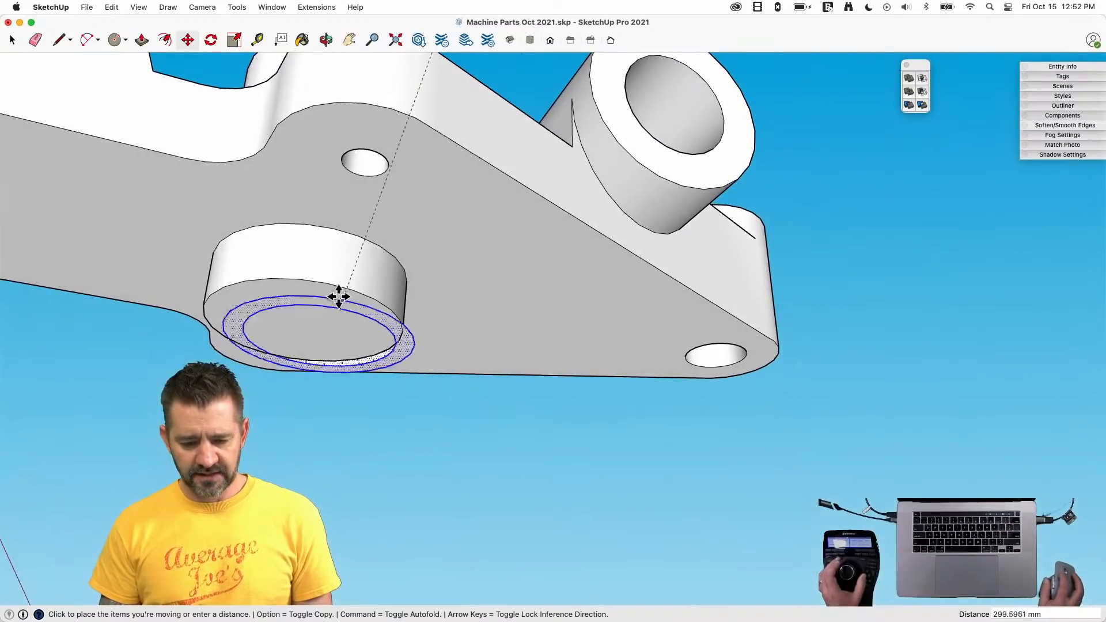
click(321, 291)
key(space)
- Push the lower countersink's inner circle through the centre boss to open the 30 mm bore
key(p)
click(312, 316)
click(312, 344)
key(space)
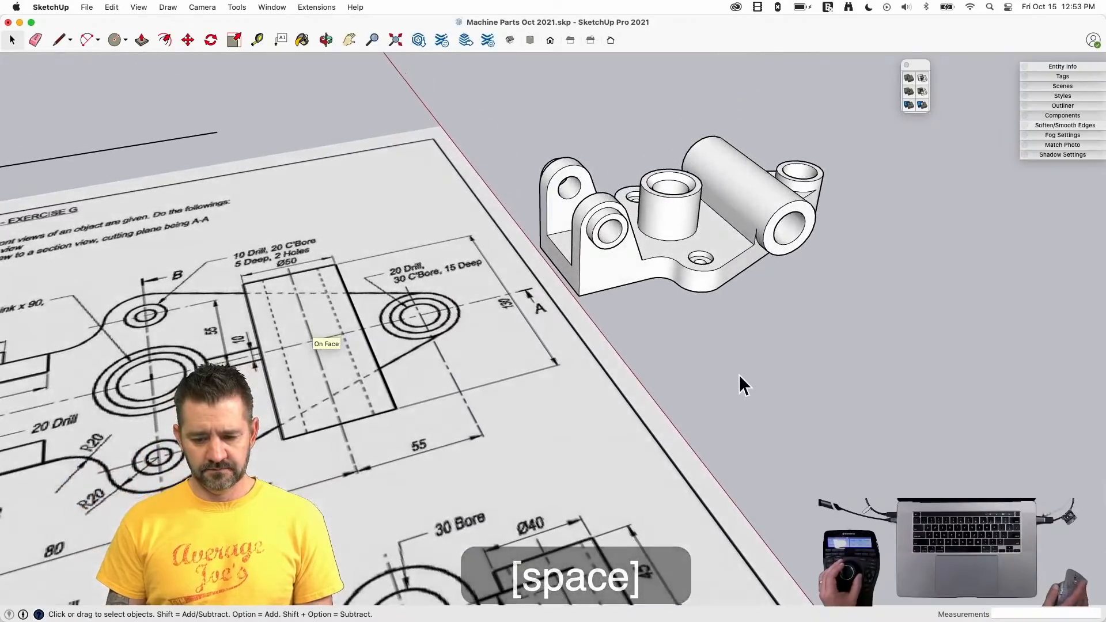
- Select all connected geometry of the bracket and make it a group
click(744, 202)
right_click(744, 198)
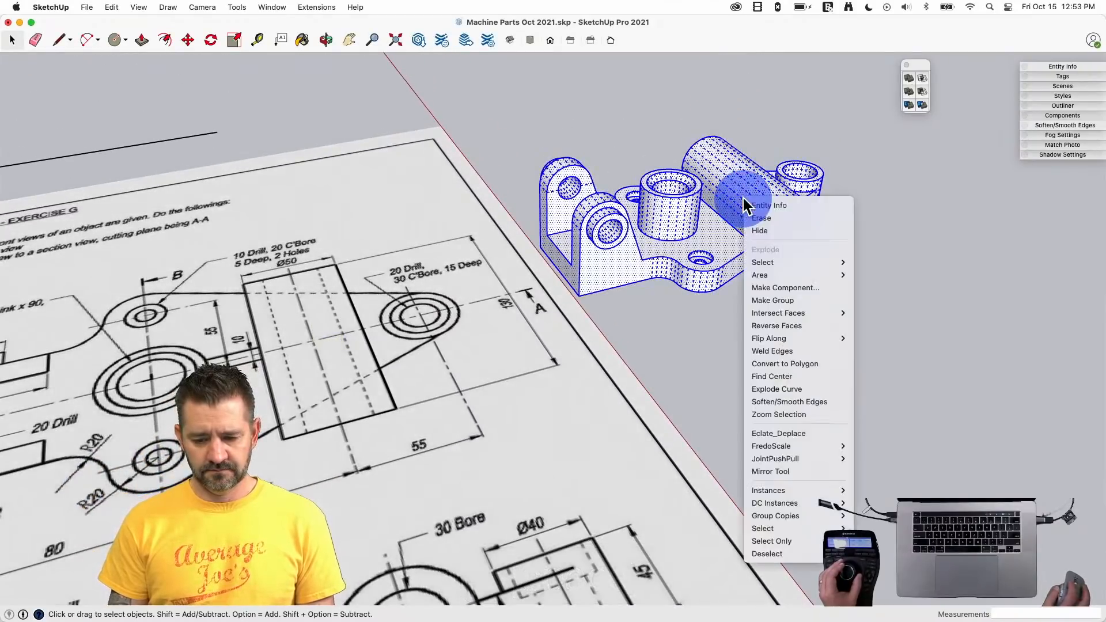
click(773, 300)
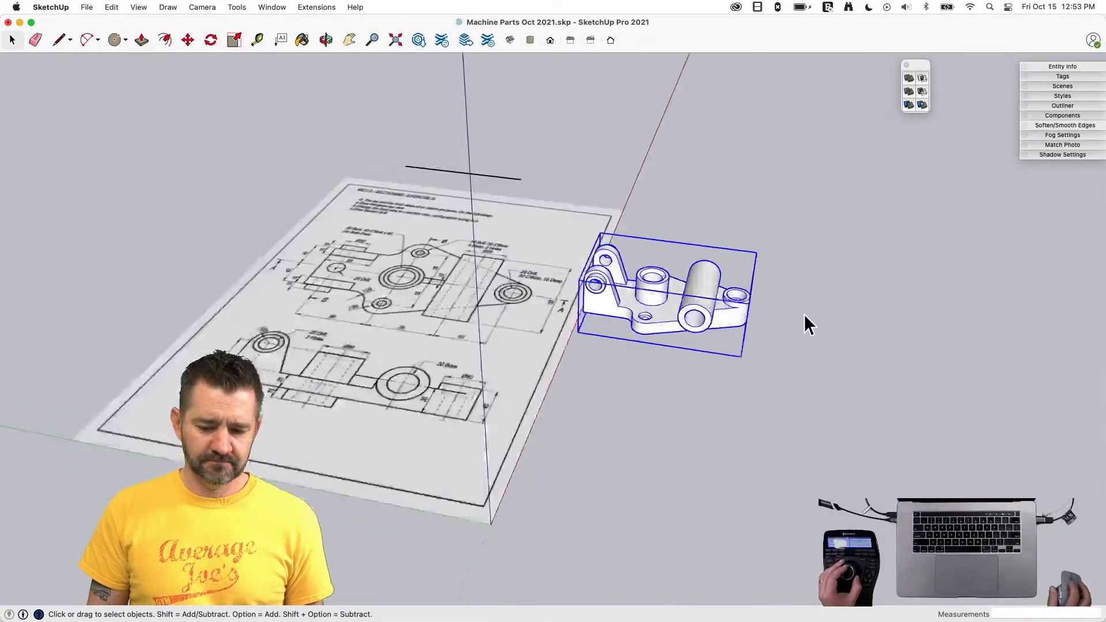
- Move the bracket group about 1134 mm to sit beside the smaller finished part, and erase the reference drawing and loose line
key(m)
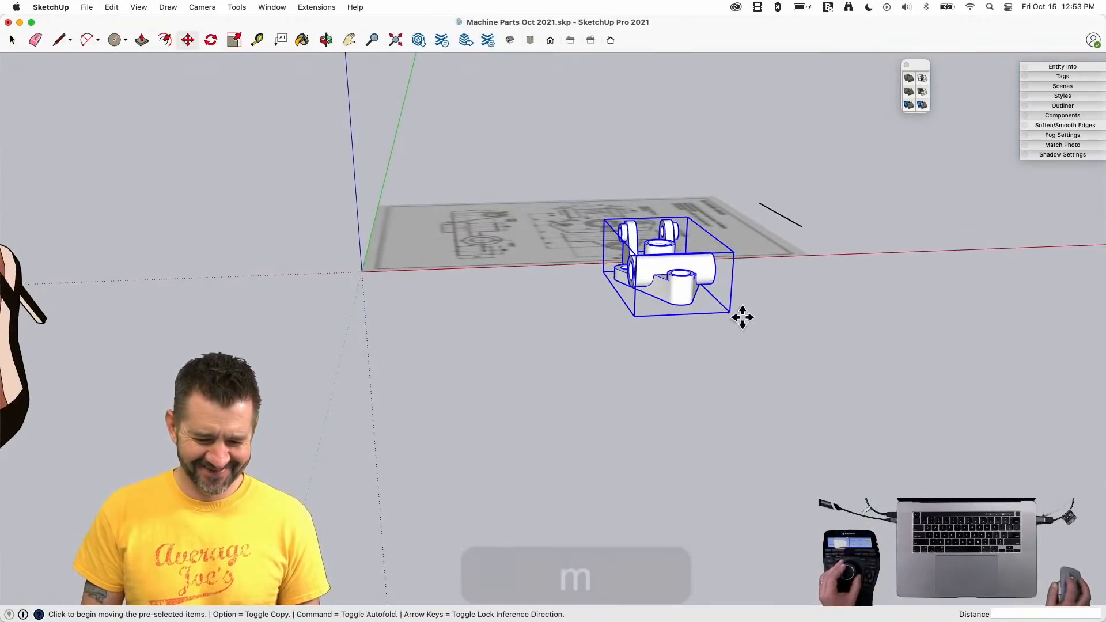
click(730, 314)
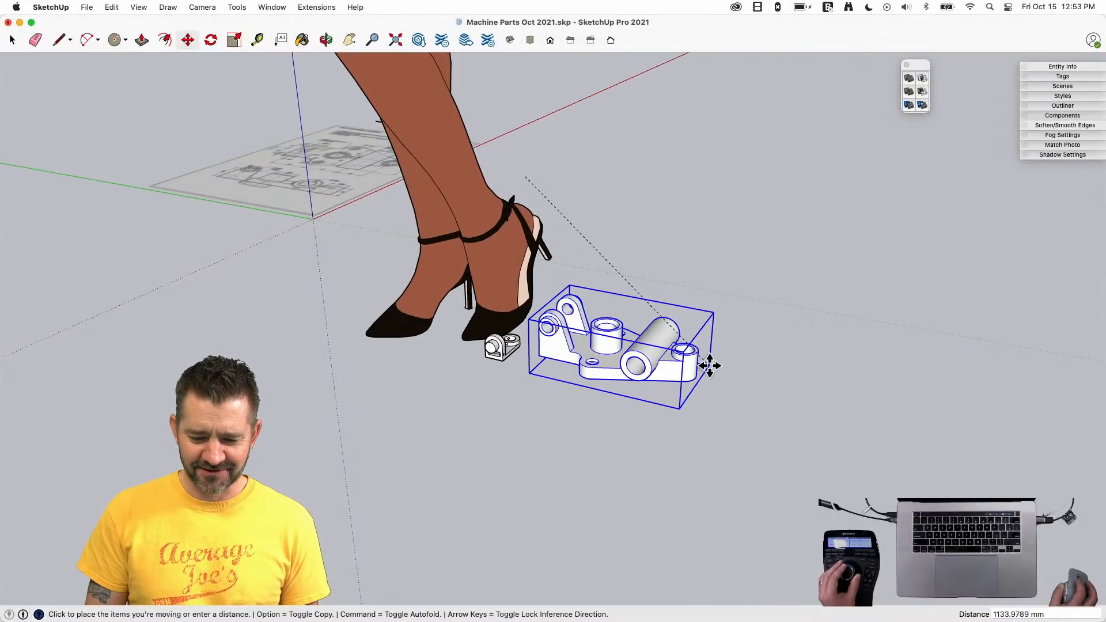
key(space)
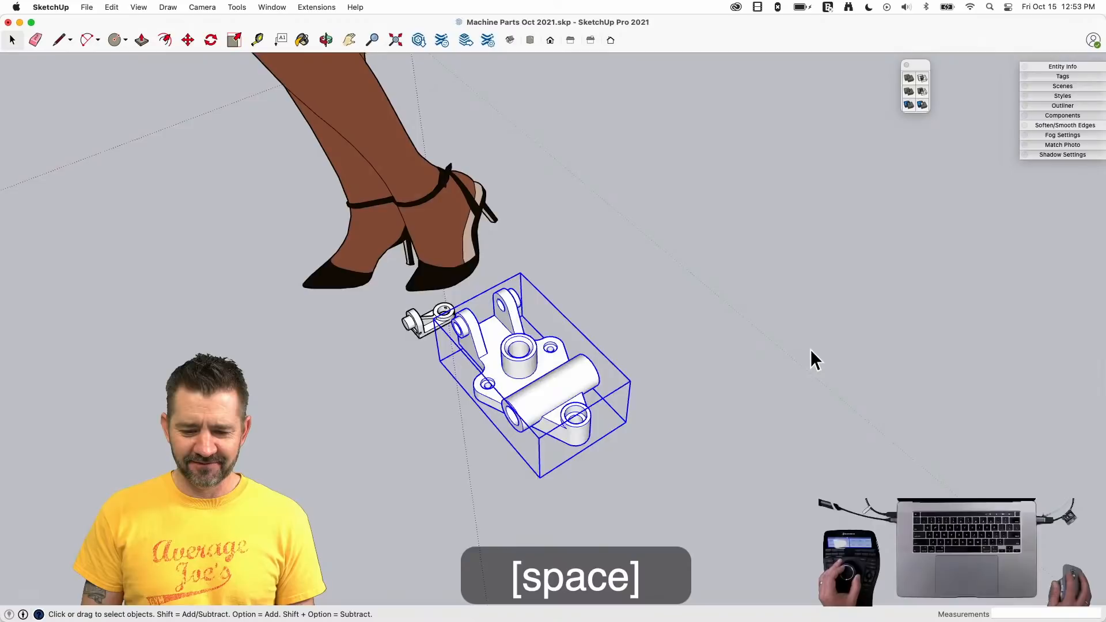
key(e)
click(507, 123)
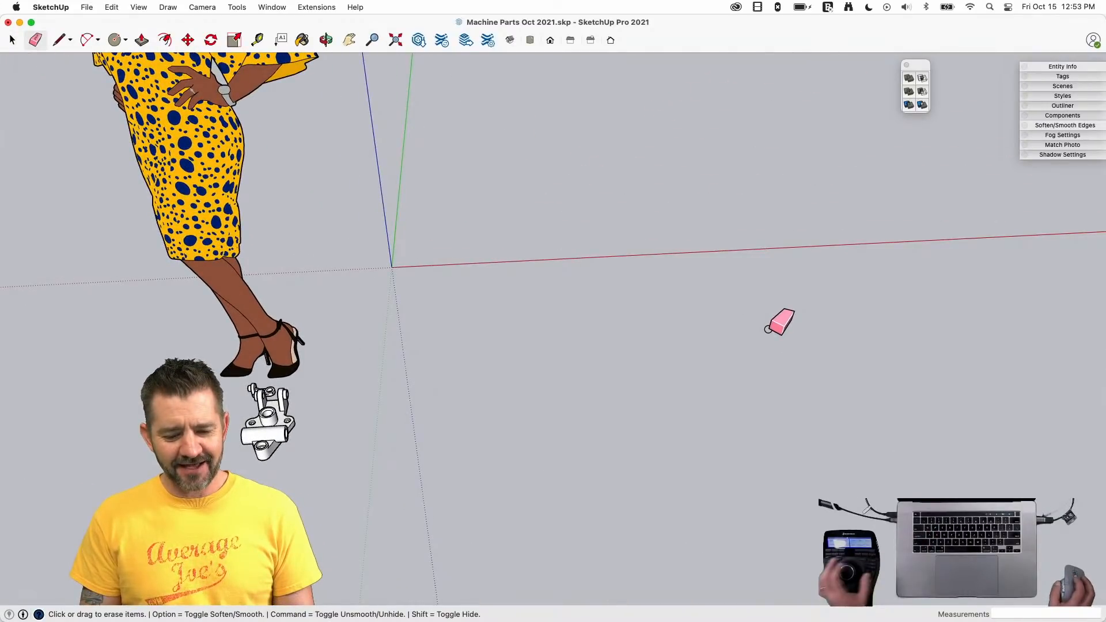
- Save the model
key(super+s)
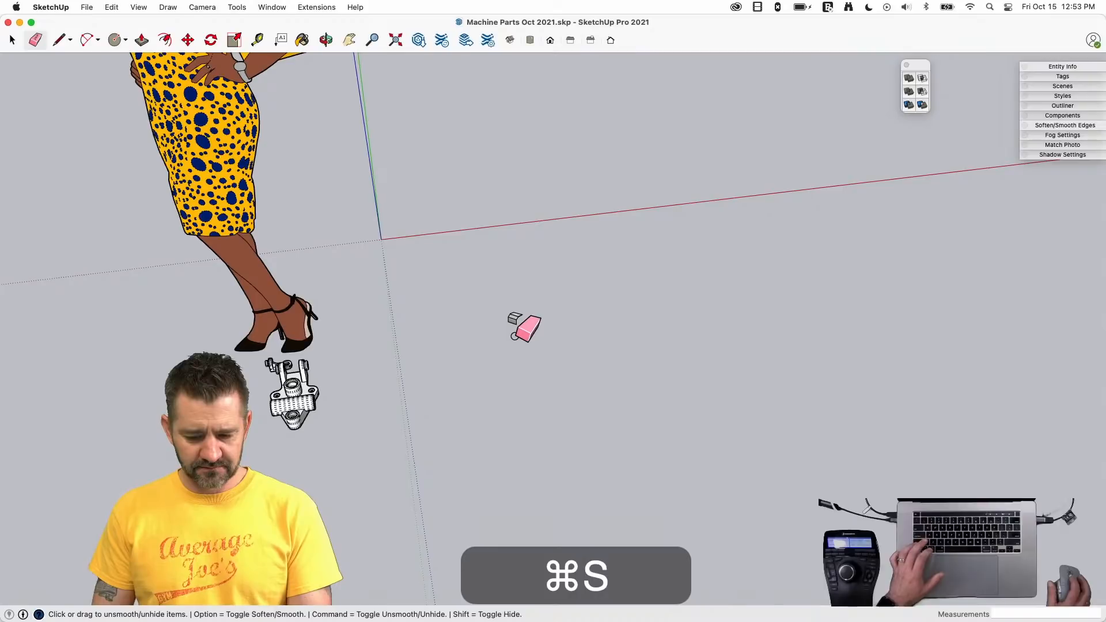
key(space)
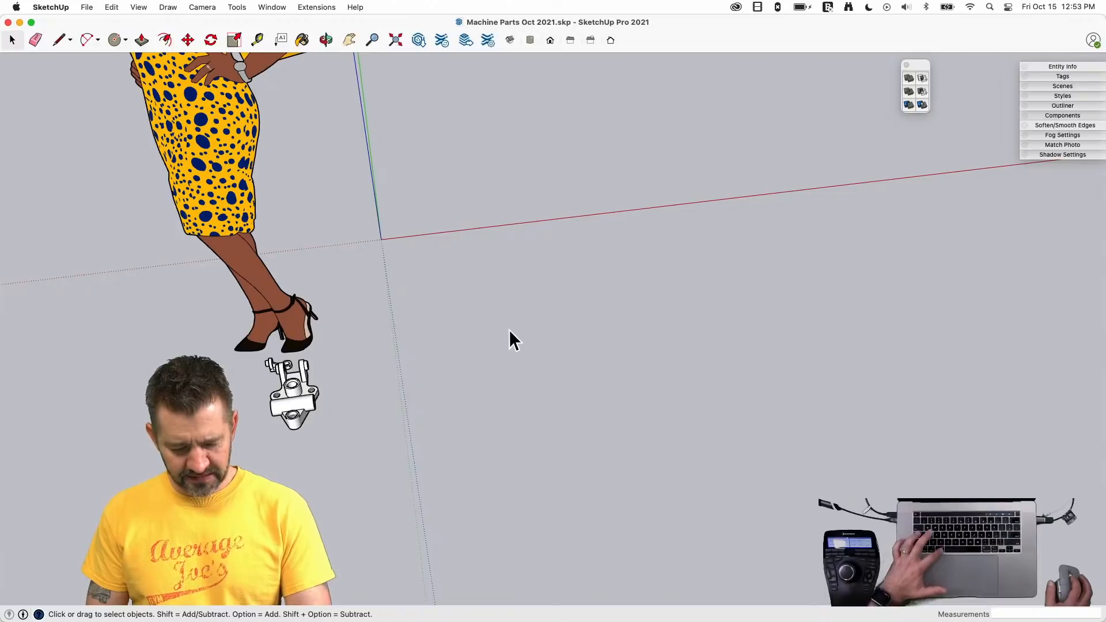
key(super)
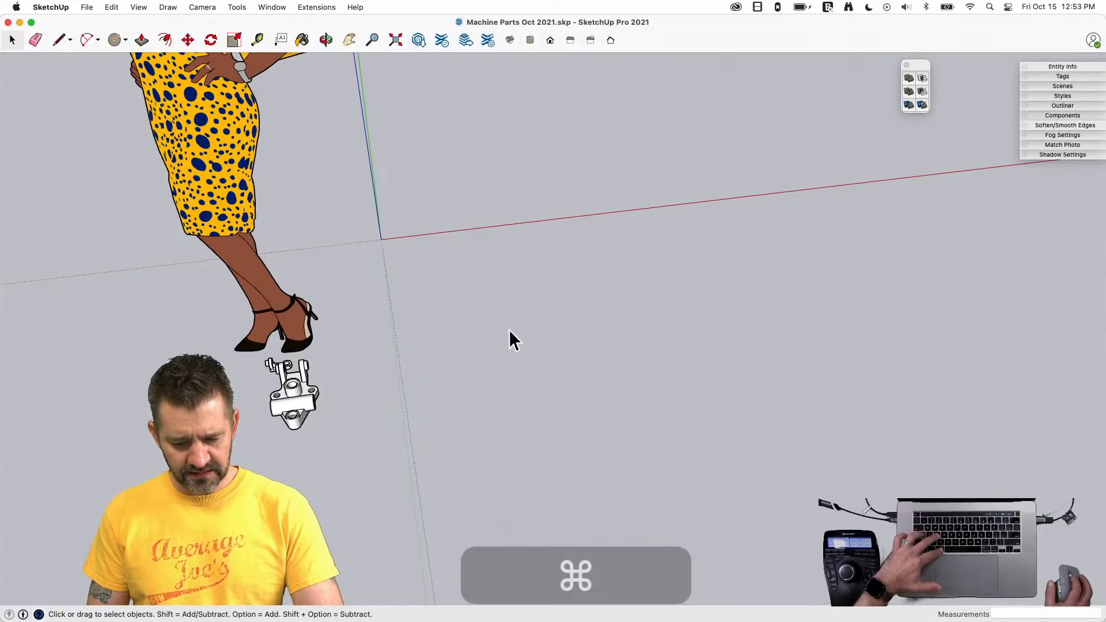
key(super+s)
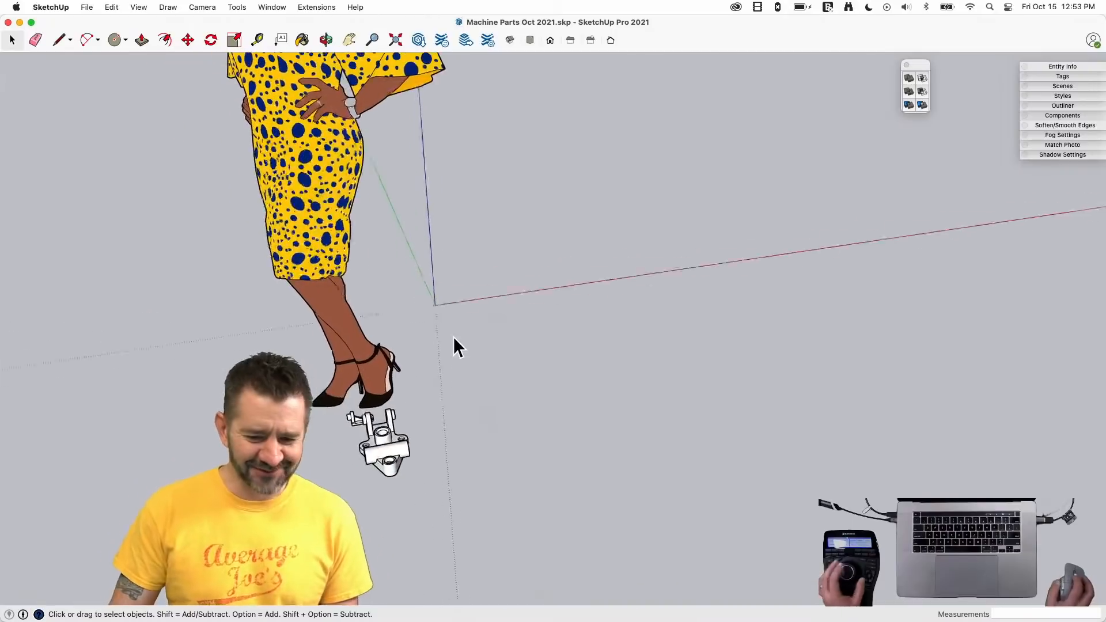
click(137, 7)
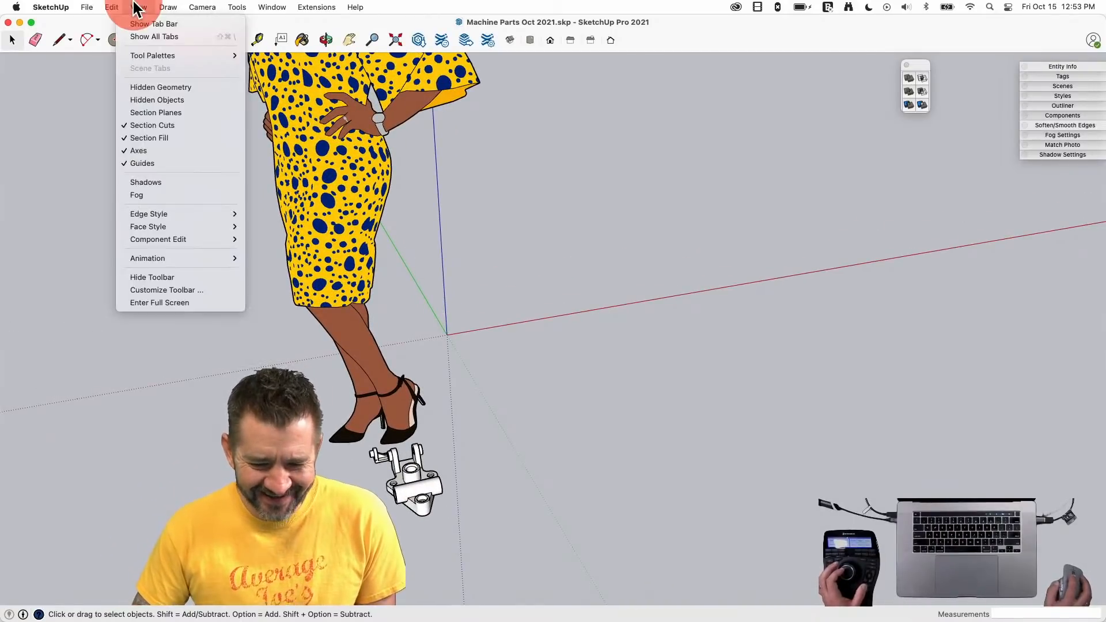
click(675, 149)
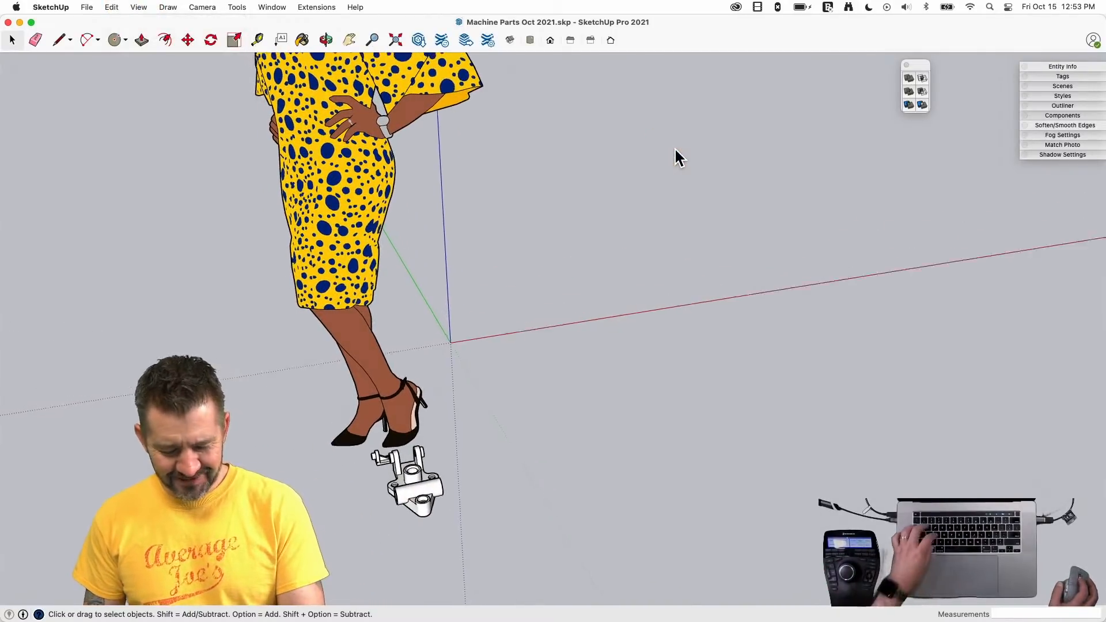
key(alt+s)
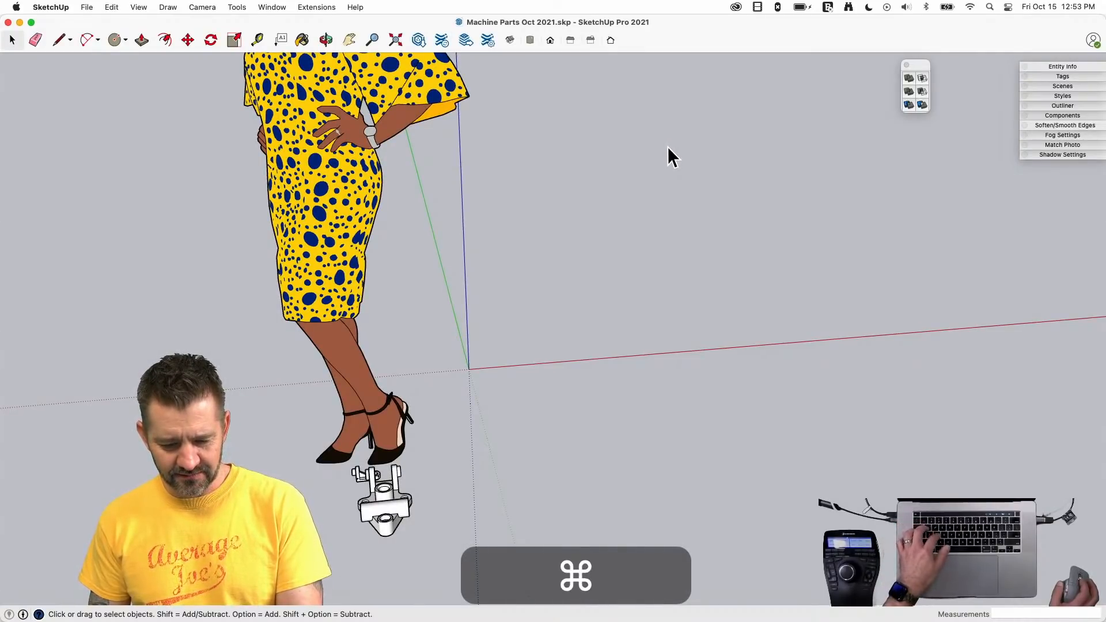
key(s)
key(s)
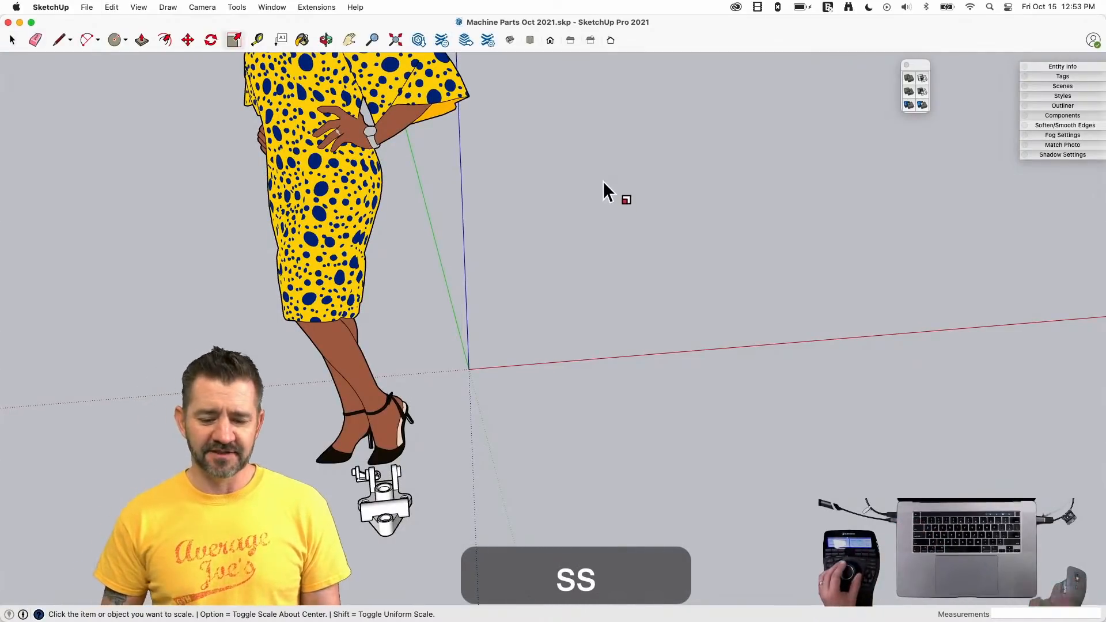
key(space)
click(590, 194)
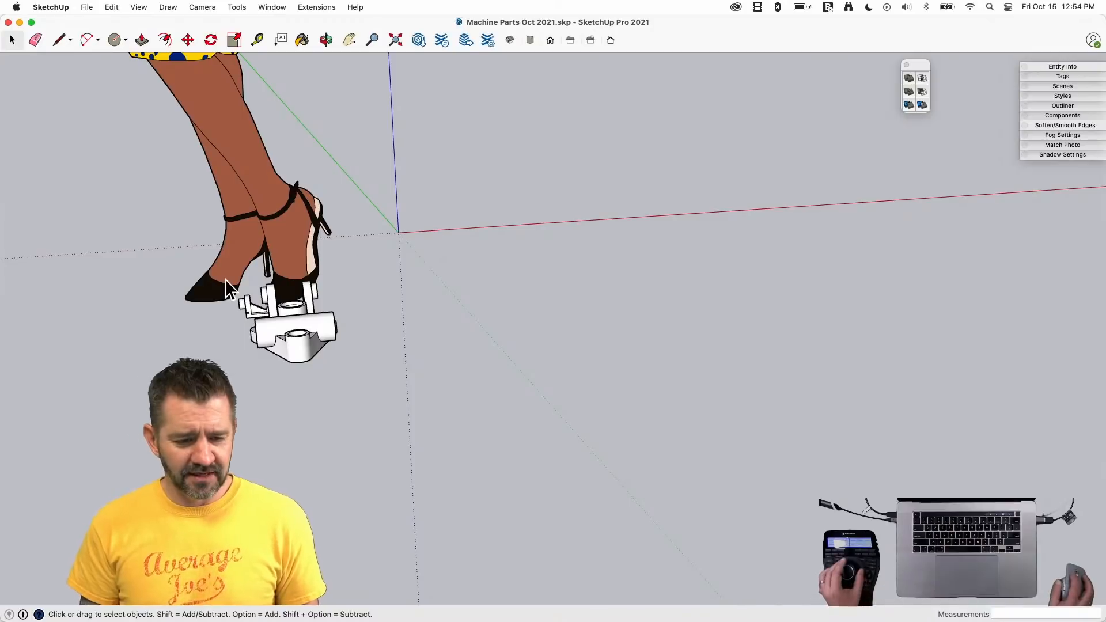
click(93, 8)
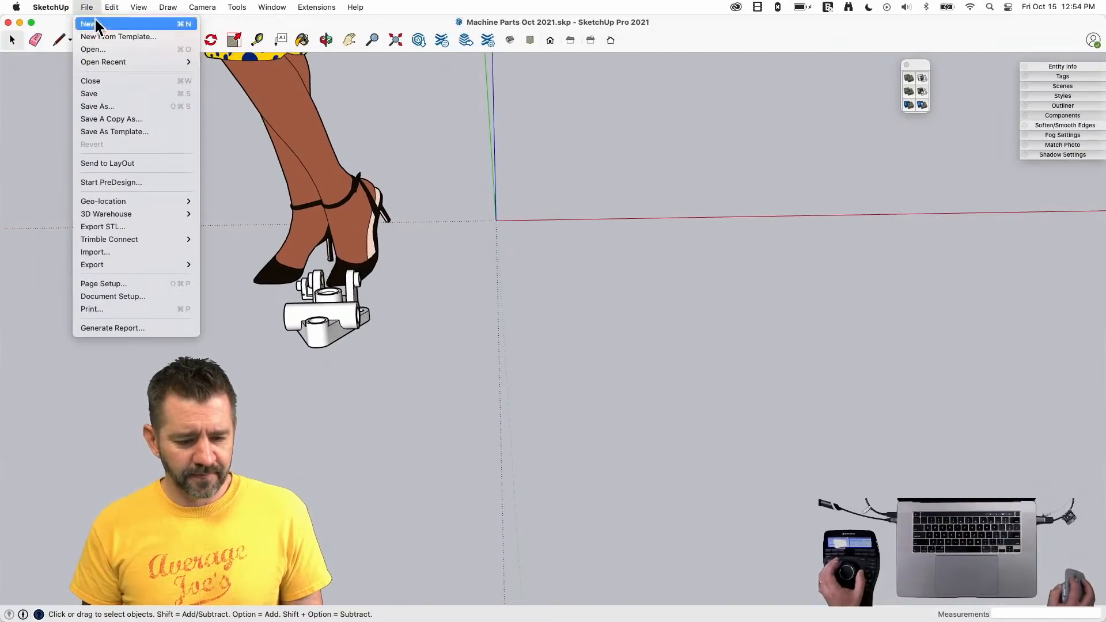
click(141, 252)
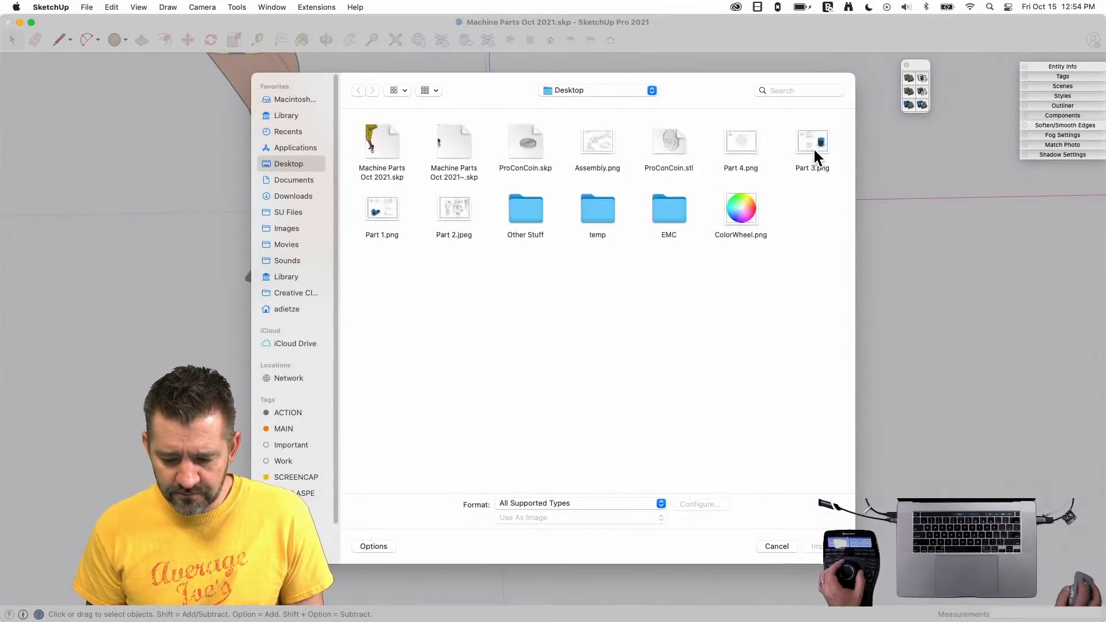
click(774, 546)
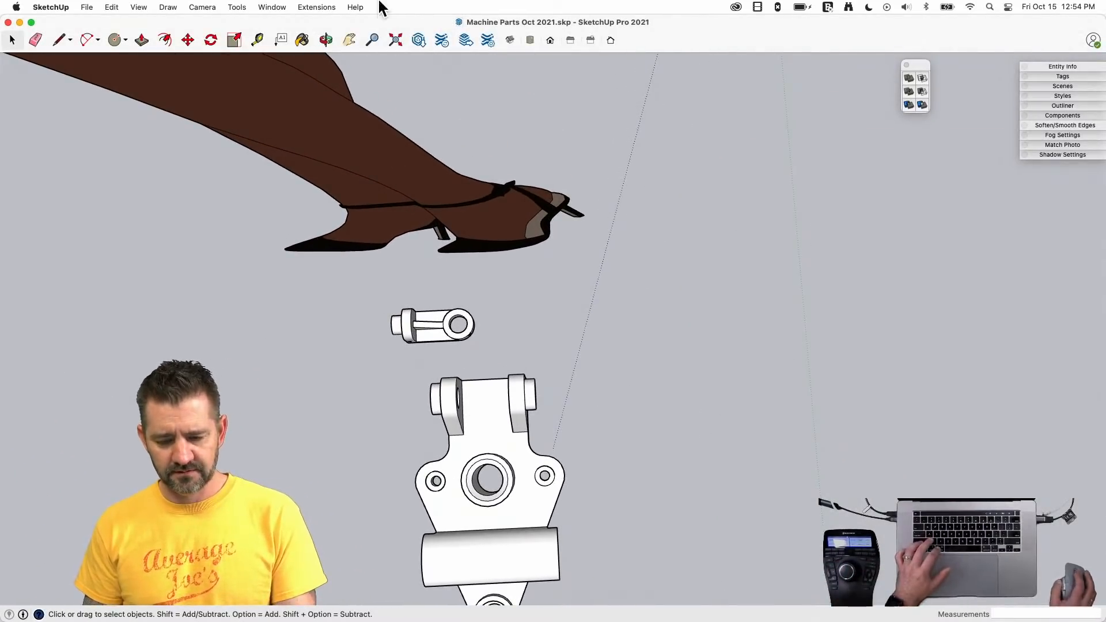
- Undo the erasing of the reference drawing and loose line and the move of the bracket group
key(super+z)
key(super+z)
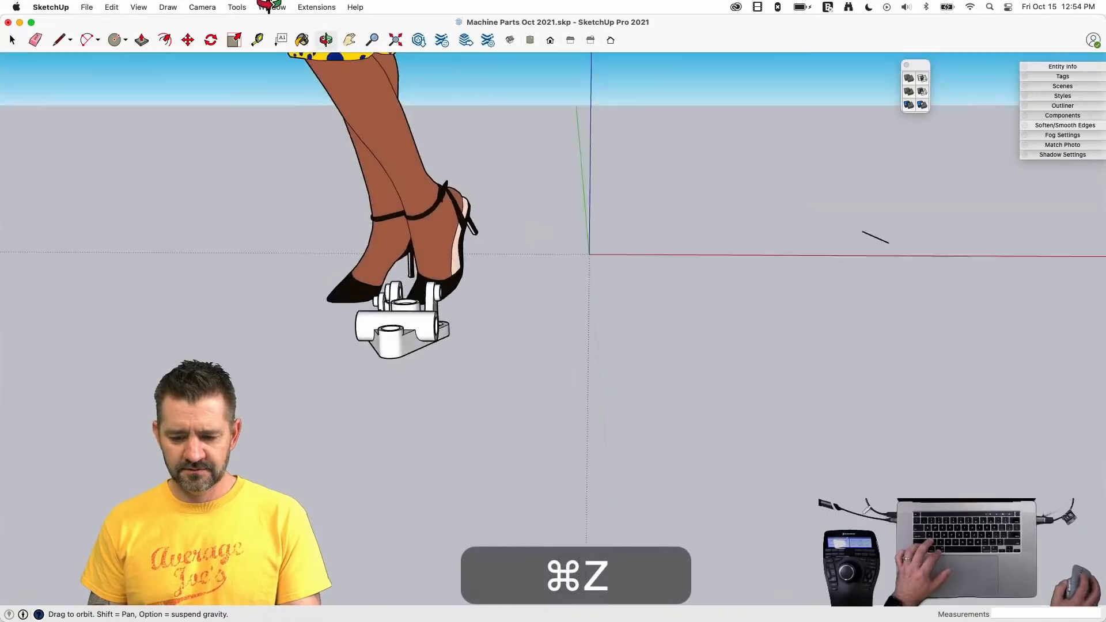
key(super+z)
key(space)
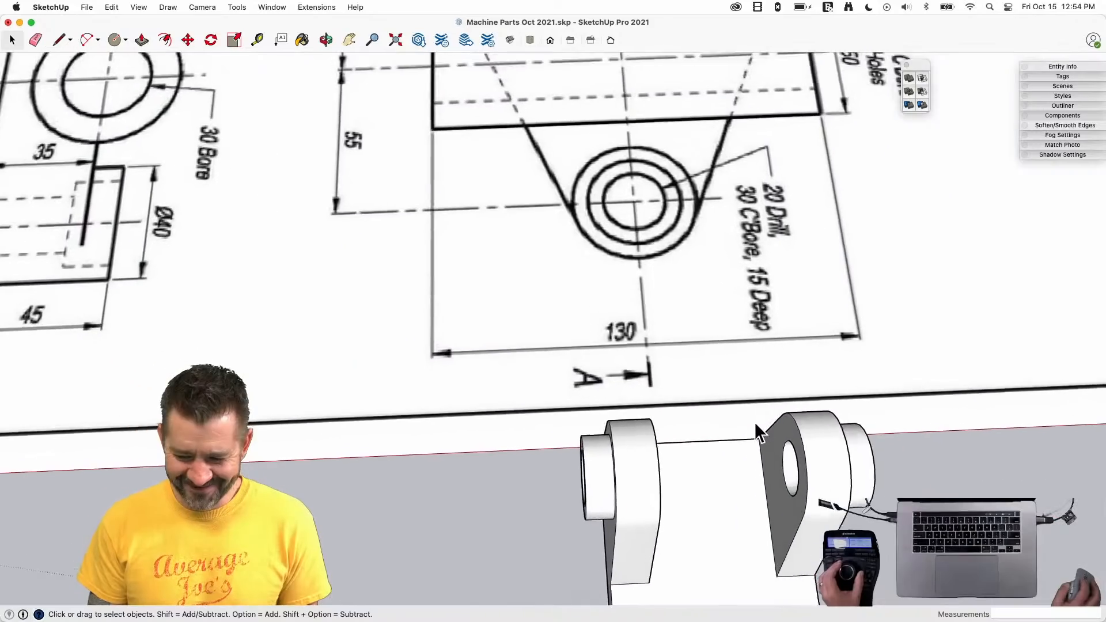
- Draw a guide line about 50 mm long across the base plate between the two lugs, aligned with their hole centres
key(l)
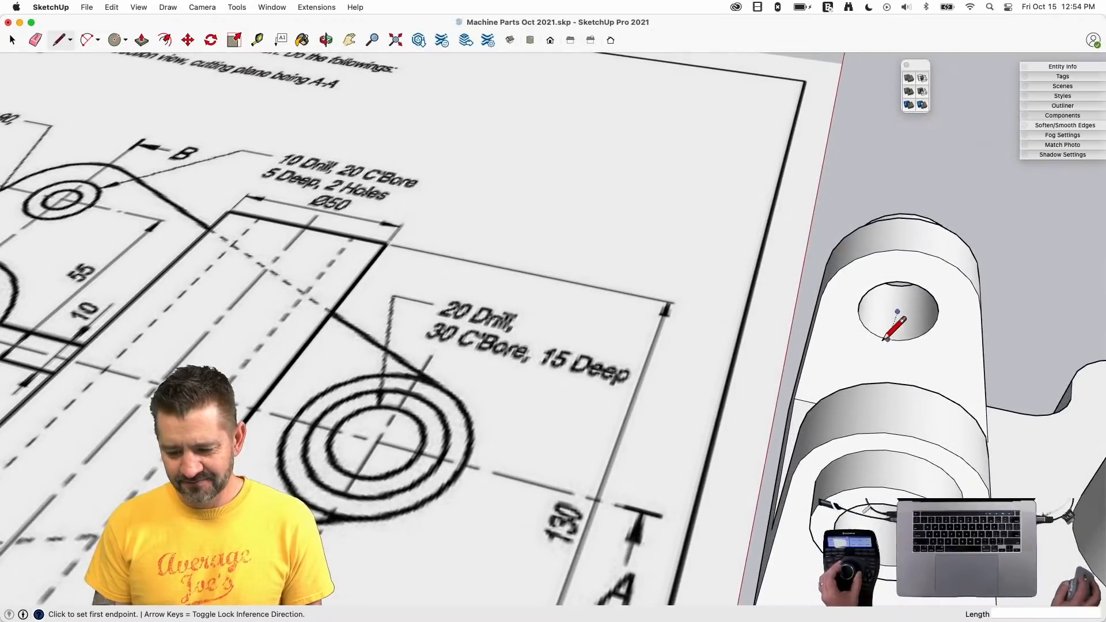
click(885, 339)
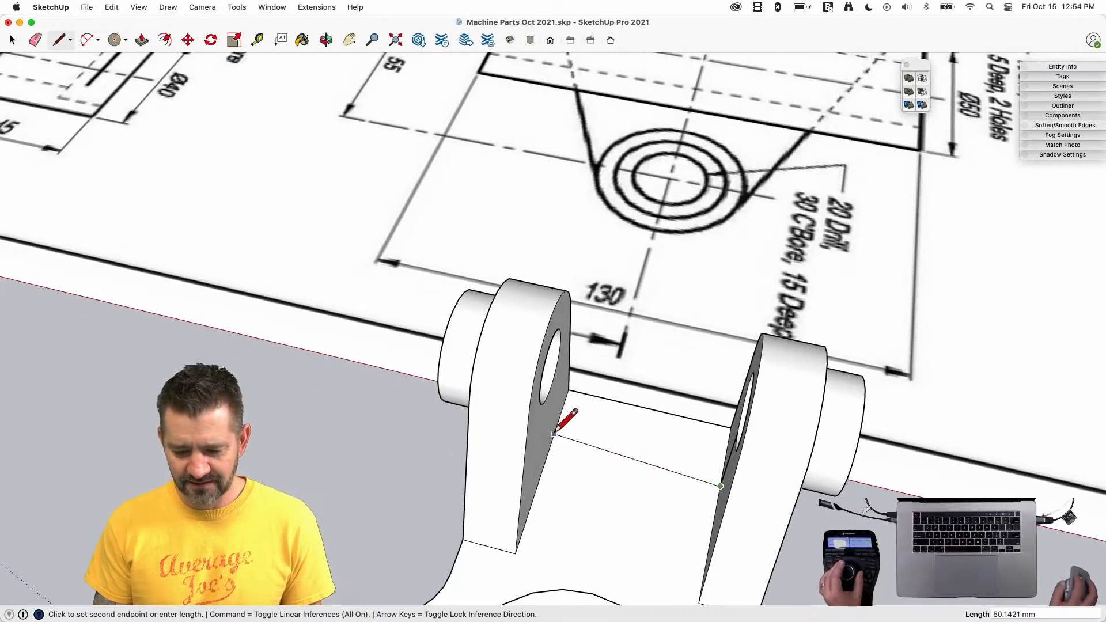
key(space)
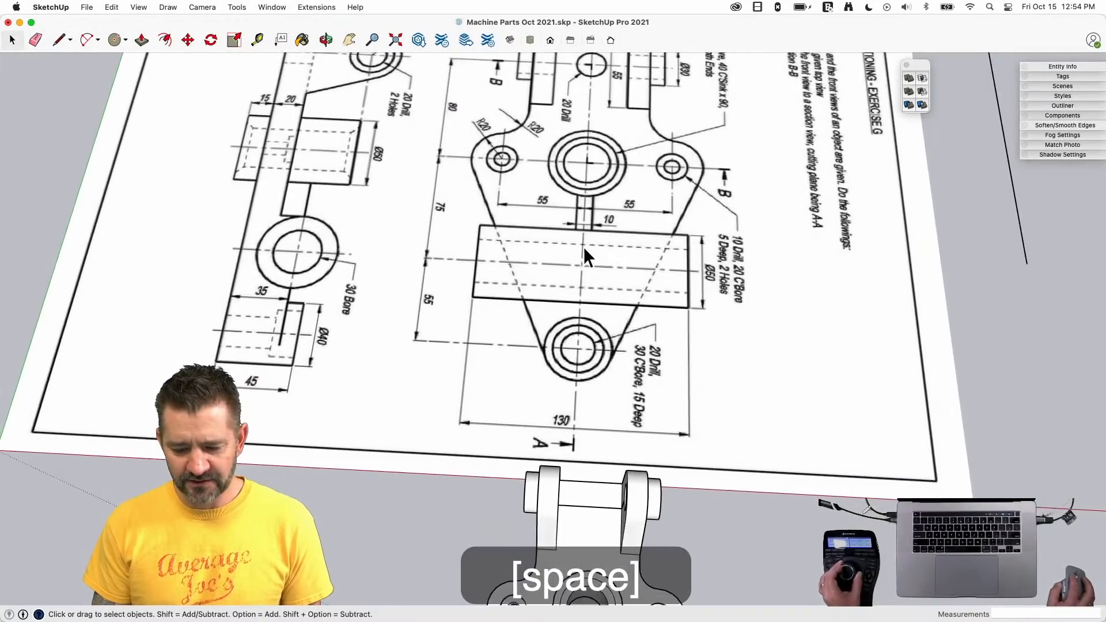
- Inside the bracket group, cut a 20 mm diameter hole through the 20 mm plate at the guide line's midpoint, and erase the guide line
double_click(570, 444)
key(c)
click(584, 417)
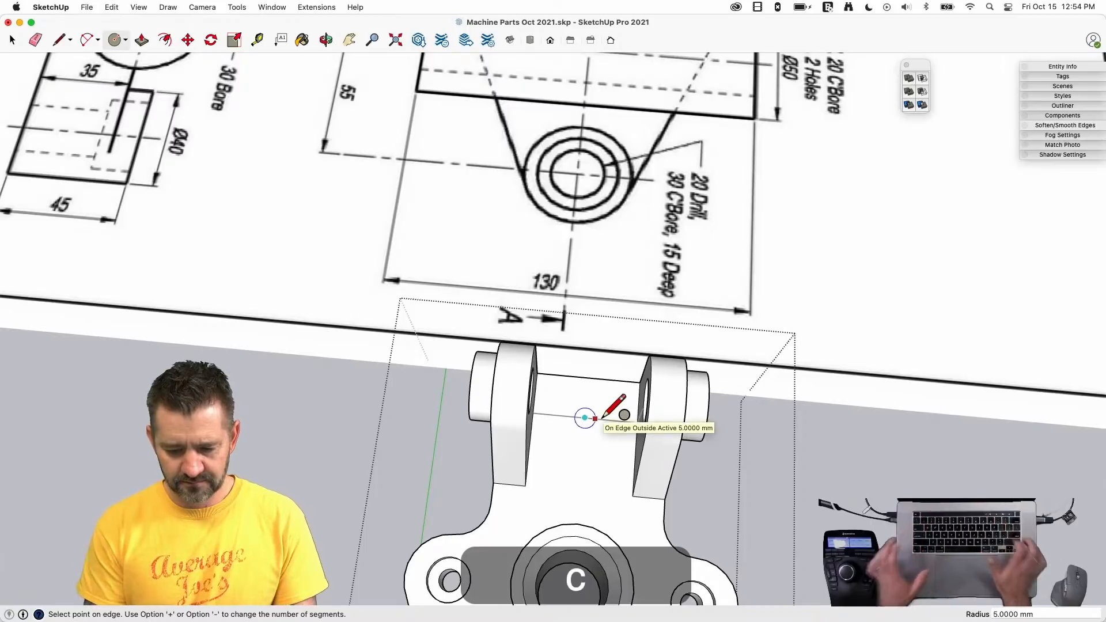
text(1)
drag(575, 418, 528, 398)
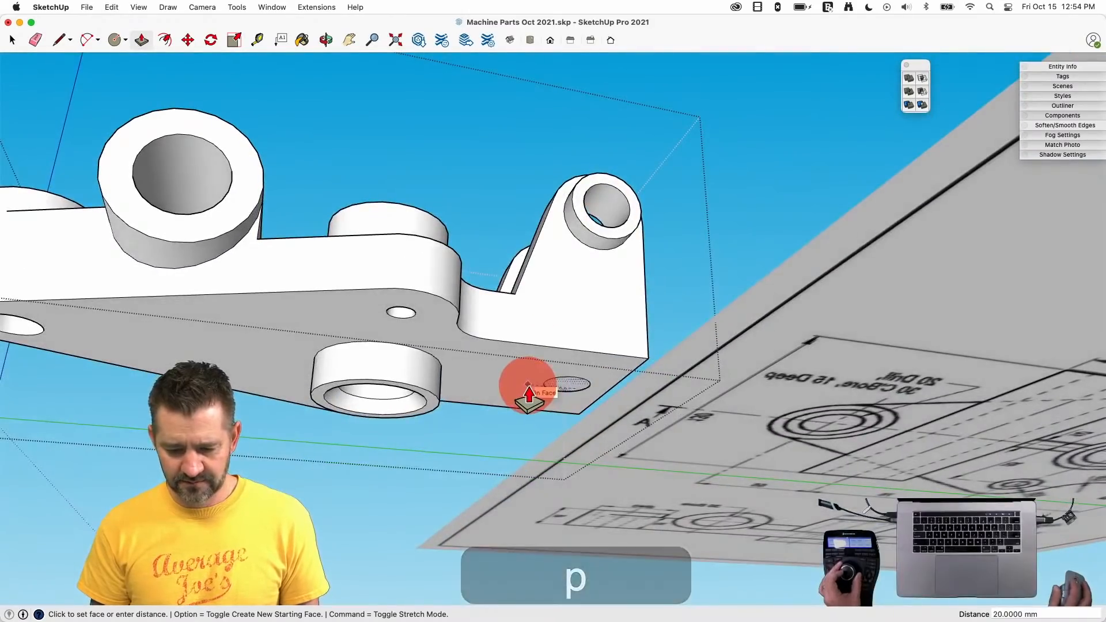
key(space)
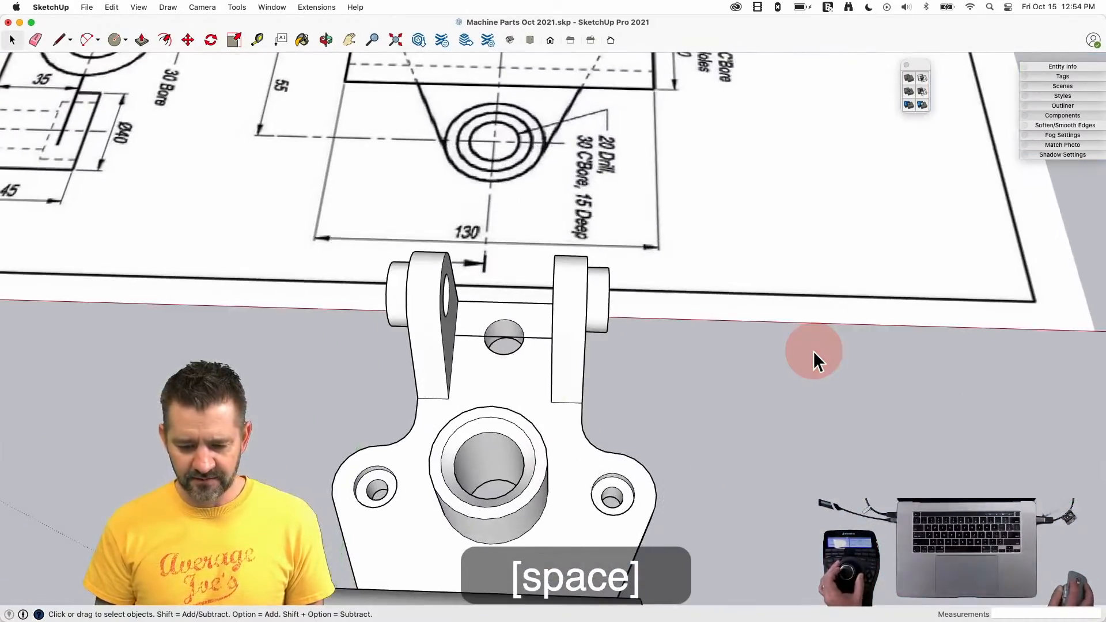
key(e)
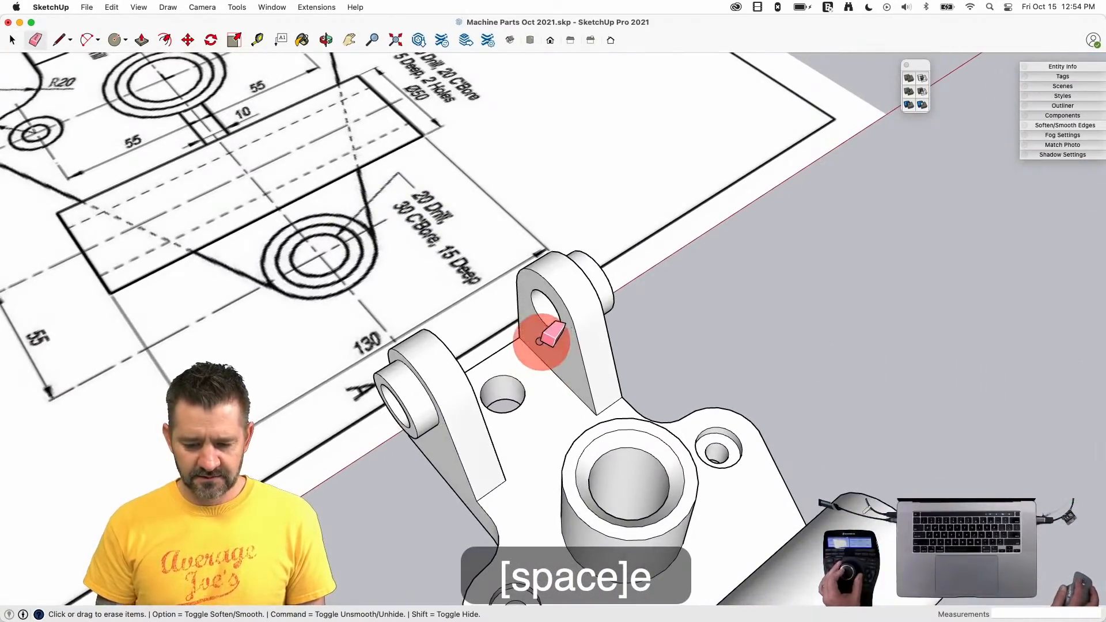
key(space)
- Erase the reference drawing and place the bracket group beside the smaller finished part
key(e)
drag(746, 331, 800, 247)
key(space)
click(584, 353)
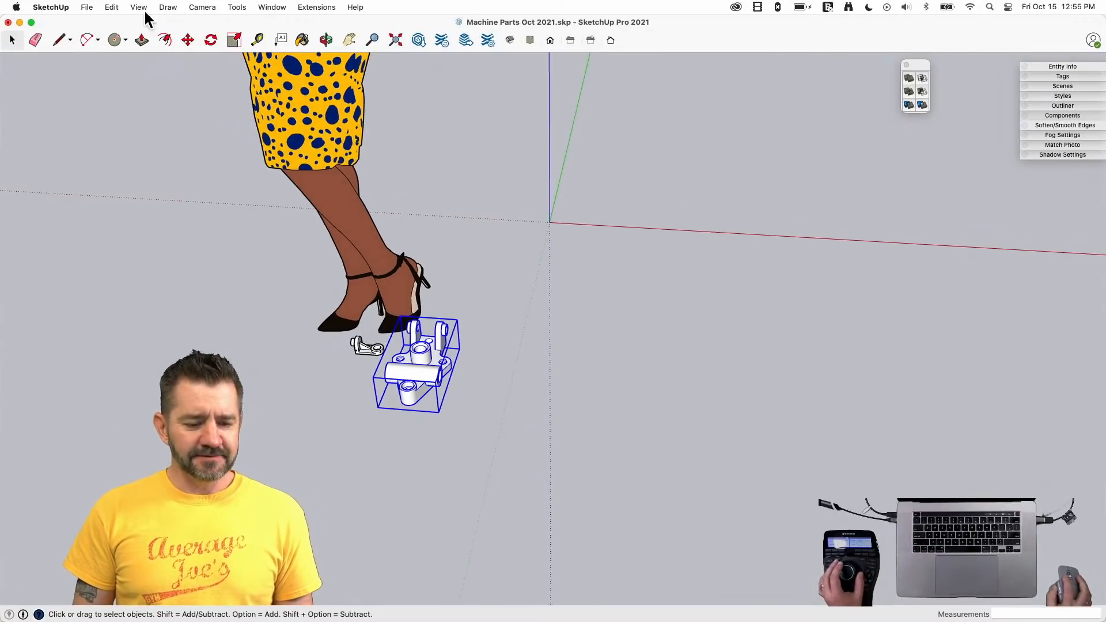
- Import Part 3.png as an image and place it flat on the ground with its corner at the origin
click(86, 8)
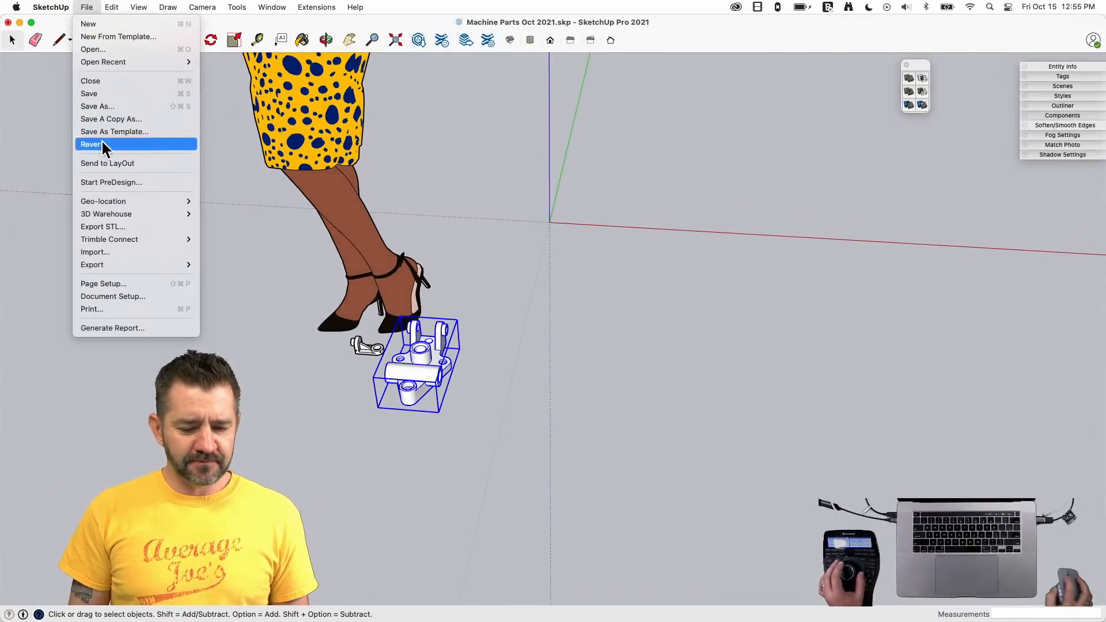
click(115, 252)
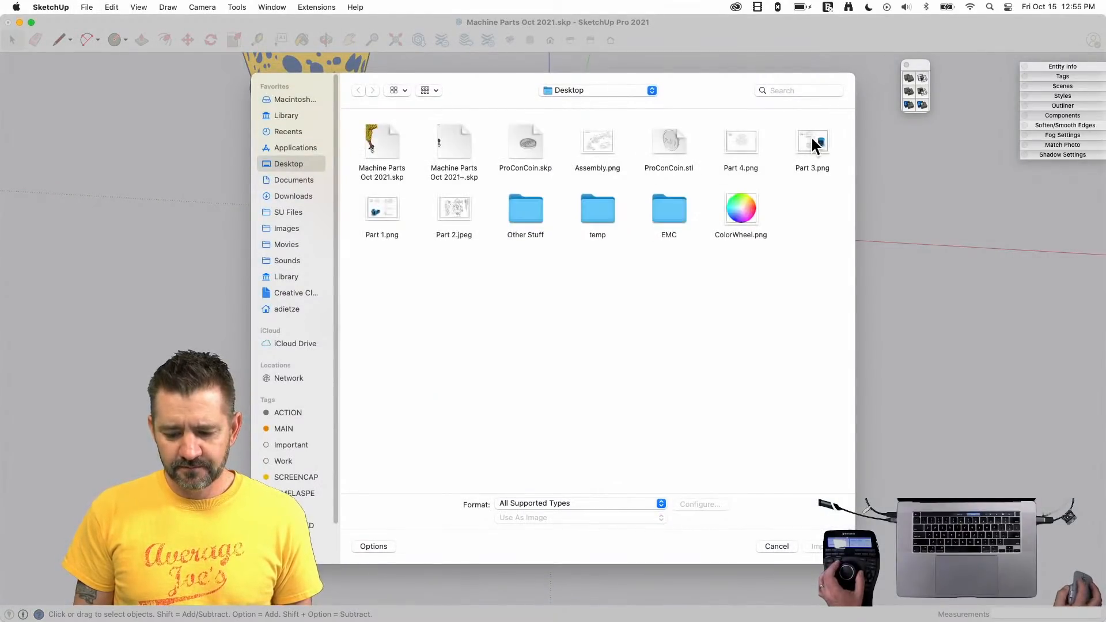
click(818, 546)
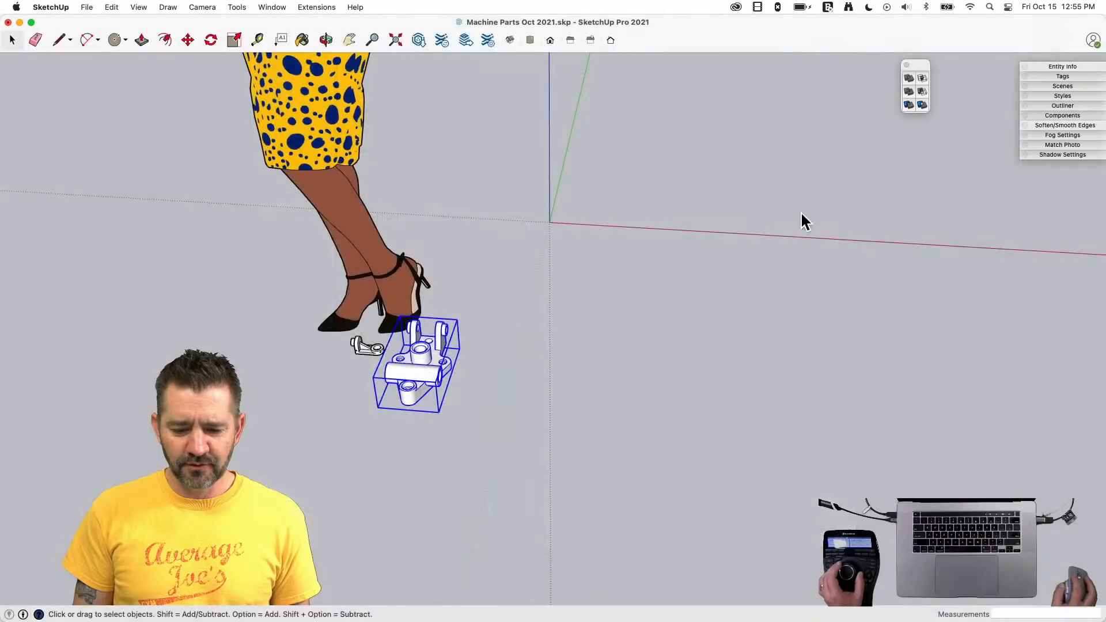
double_click(557, 219)
key(space)
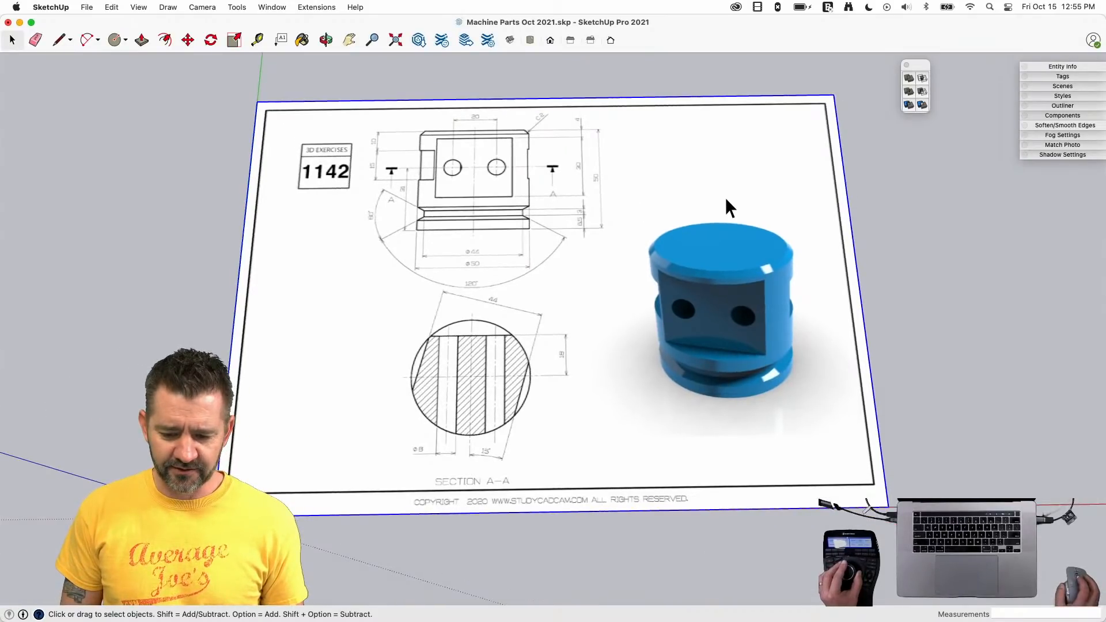
- Undo the import of the Part 3 image, the erasing of the bracket's drawing and the move of the bracket group
scroll(724, 199, up, 3)
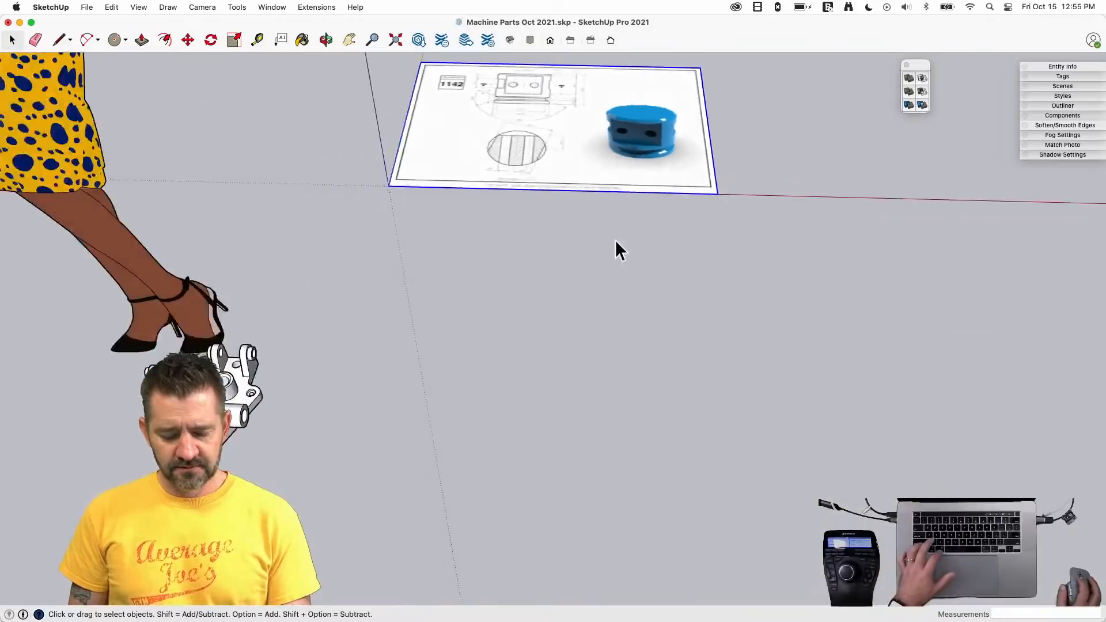
key(super+z)
key(super+z)
key(super+z)
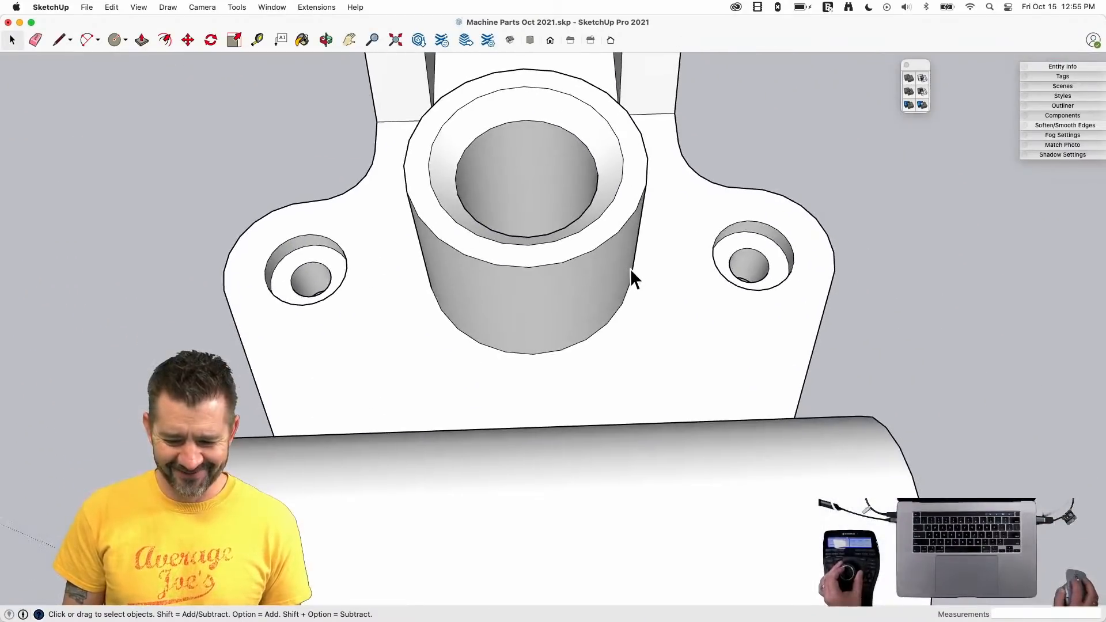
- Inside the bracket group, sketch a 10 mm wide rectangular rib outline on the plate, centered against the base of the large round boss
double_click(574, 287)
key(l)
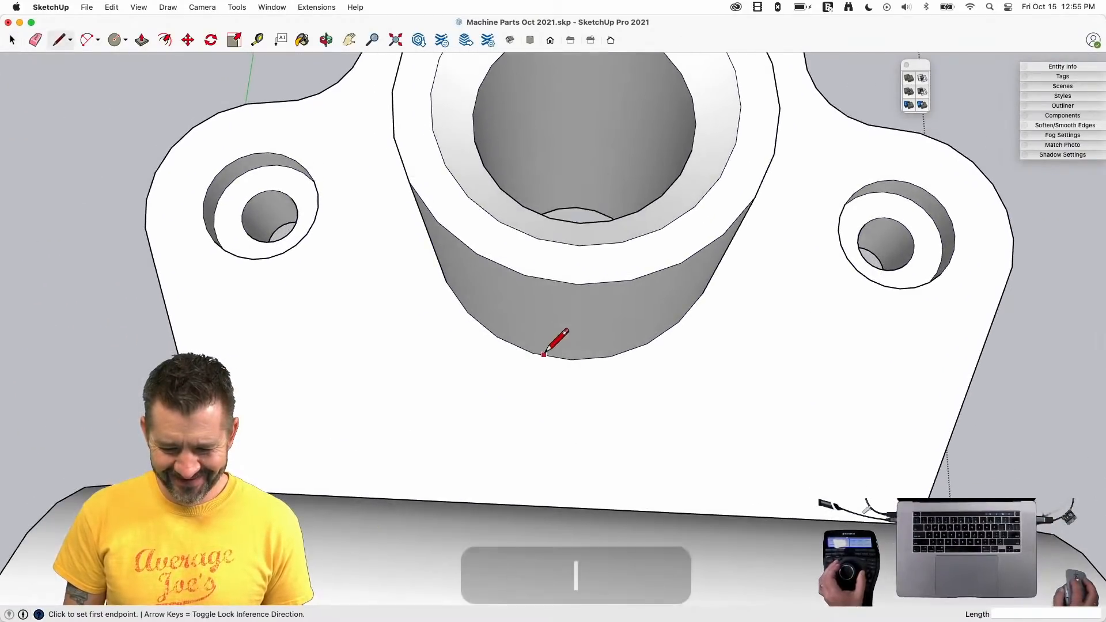
click(610, 355)
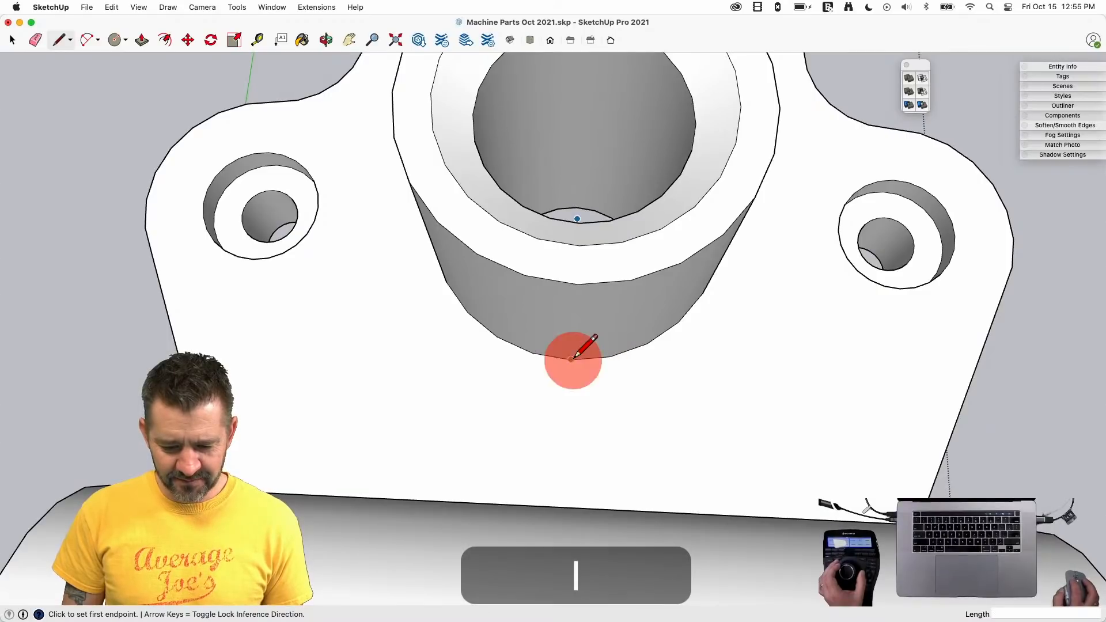
click(582, 424)
text(5)
key(Return)
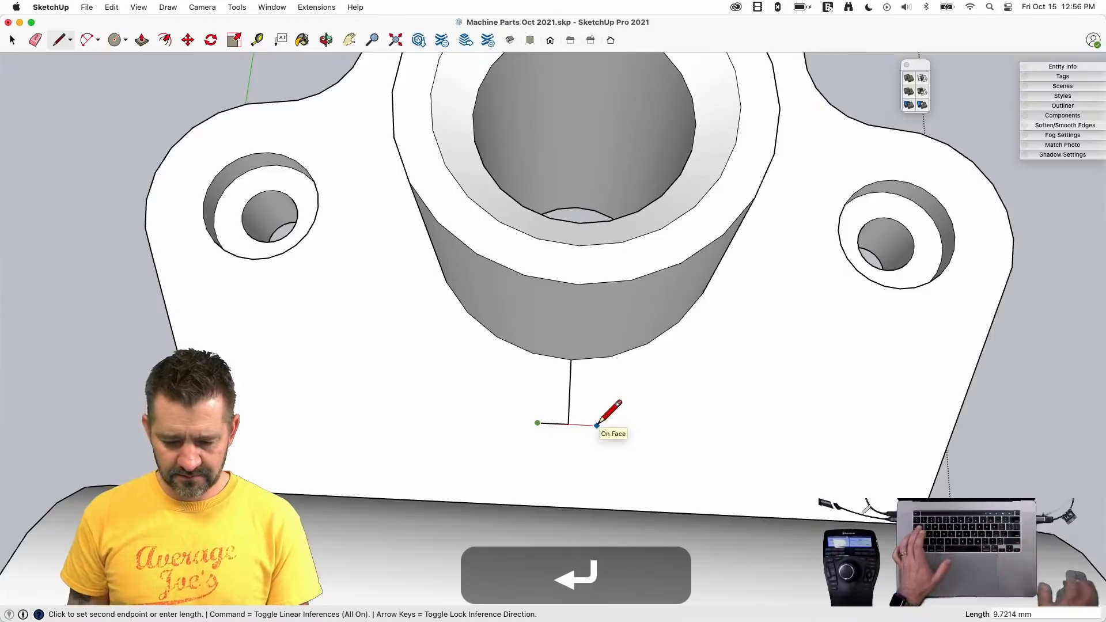
text(10)
key(shift)
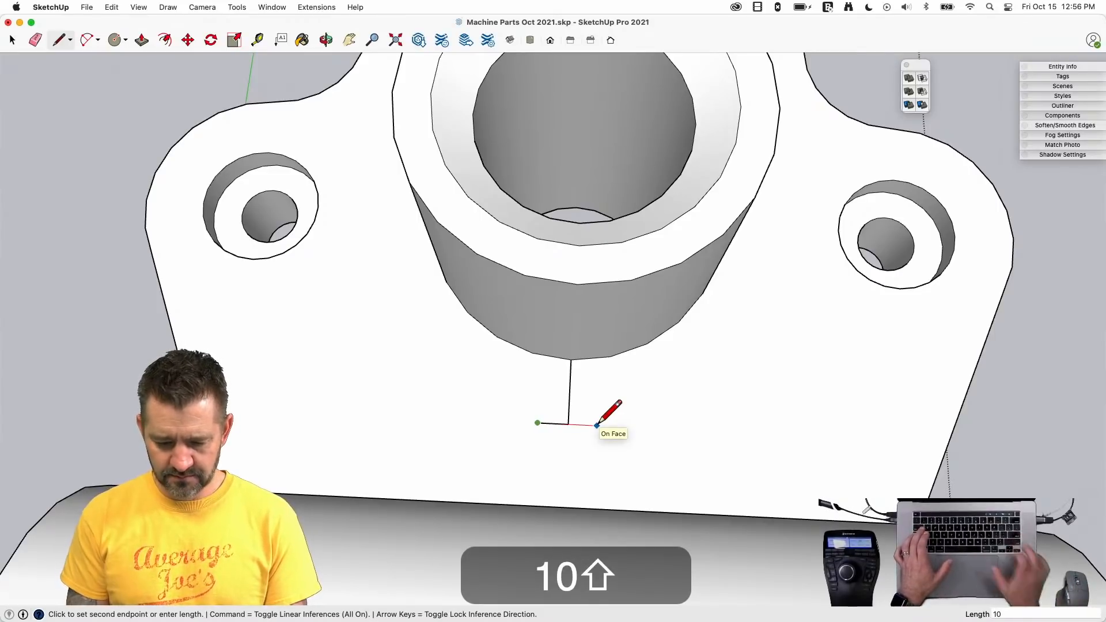
key(Return)
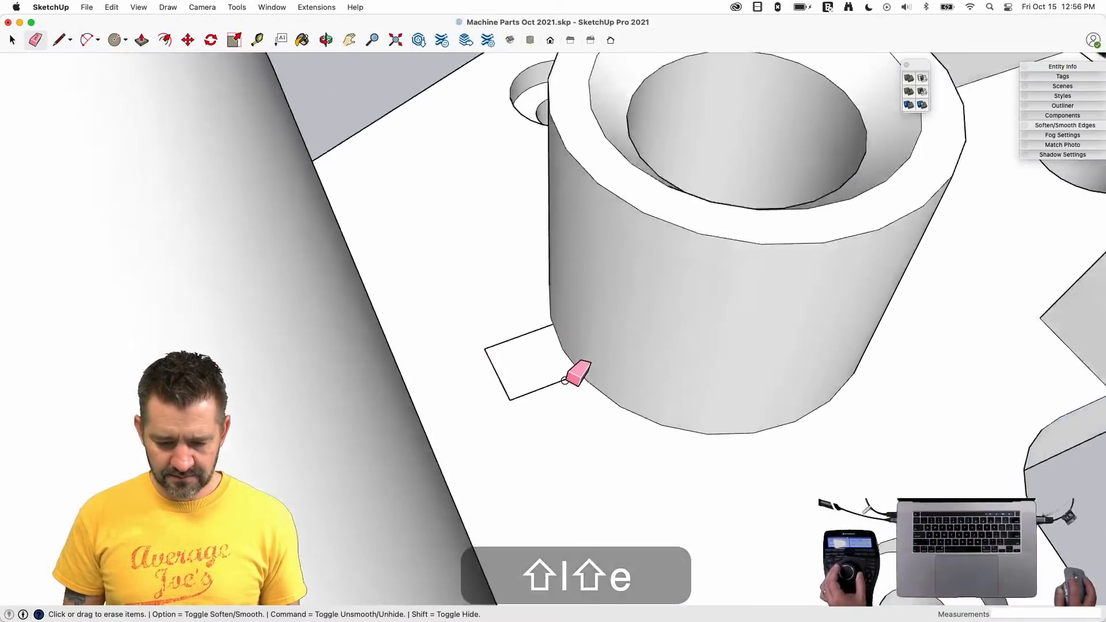
- Retrace the rib outline's outer edge to form a separate face and Push/Pull it up 15 mm
key(space)
click(509, 309)
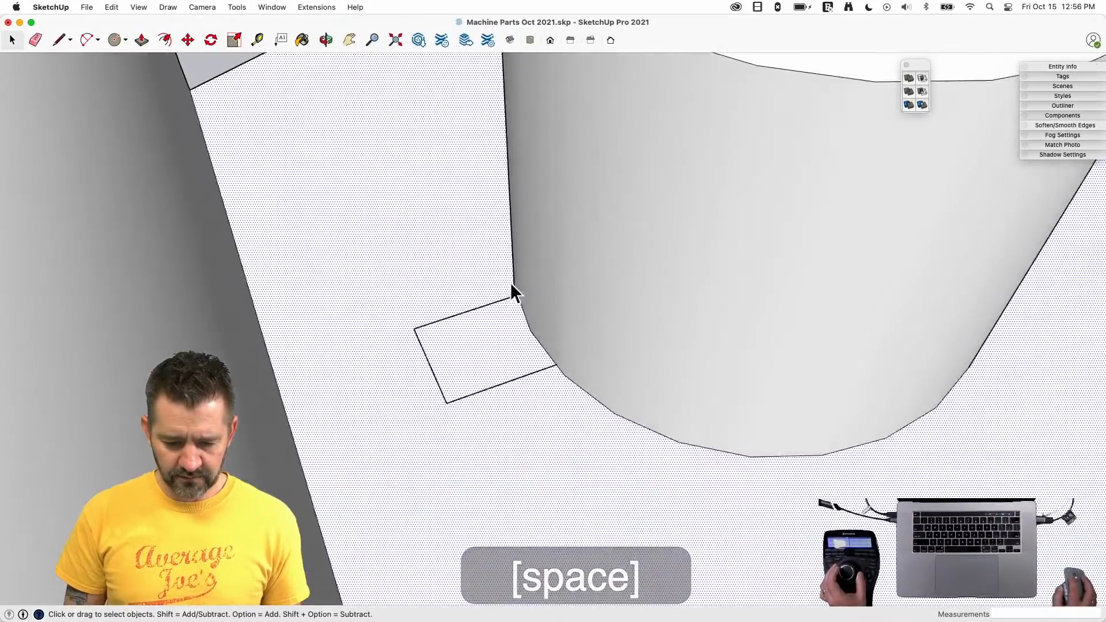
key(l)
click(384, 375)
click(452, 464)
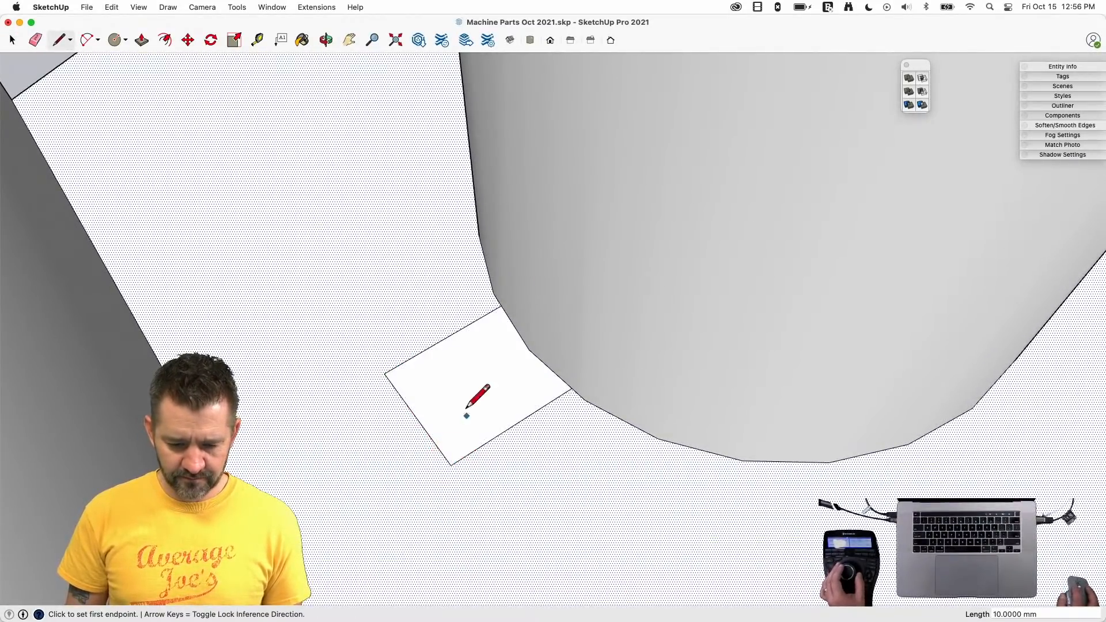
key(p)
key(Escape)
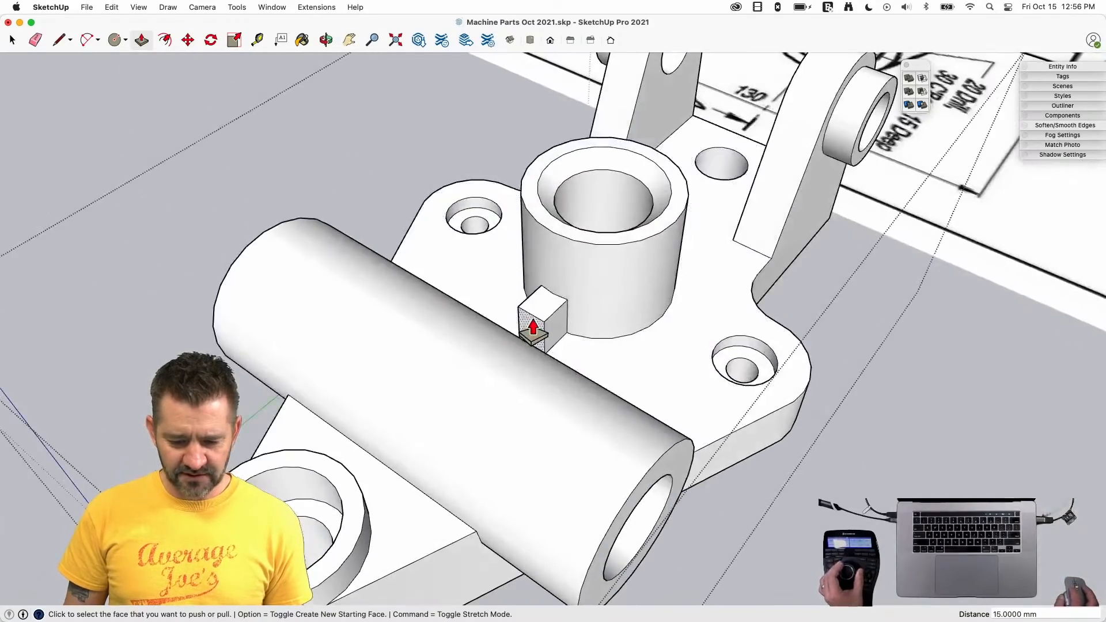
- Extend the rib's end face into the large horizontal cylinder and trace its top end edge
click(512, 321)
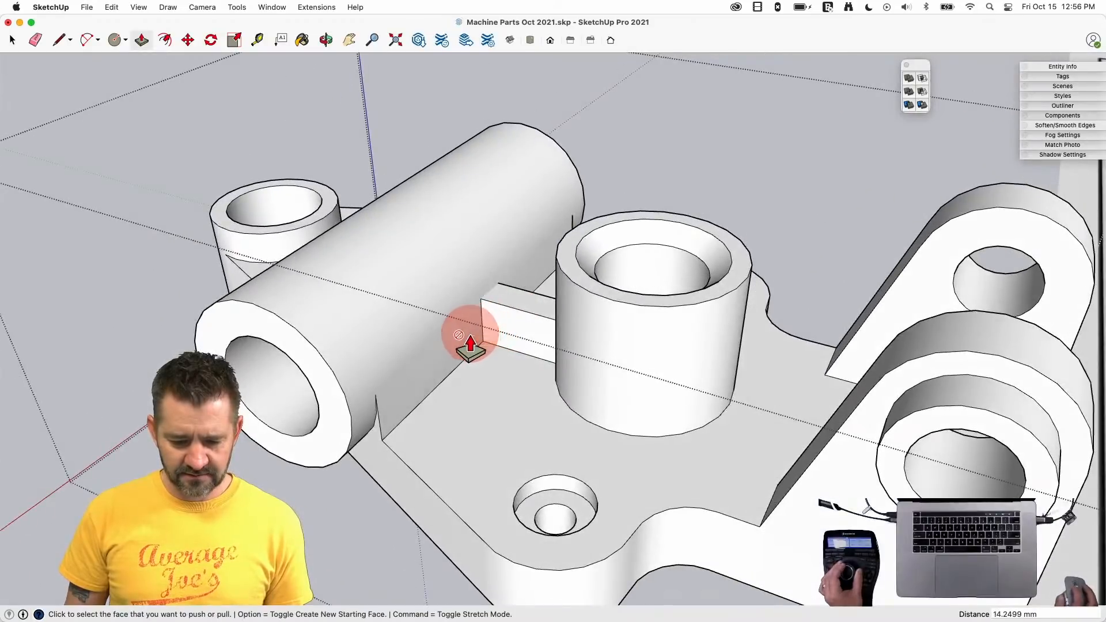
key(space)
key(l)
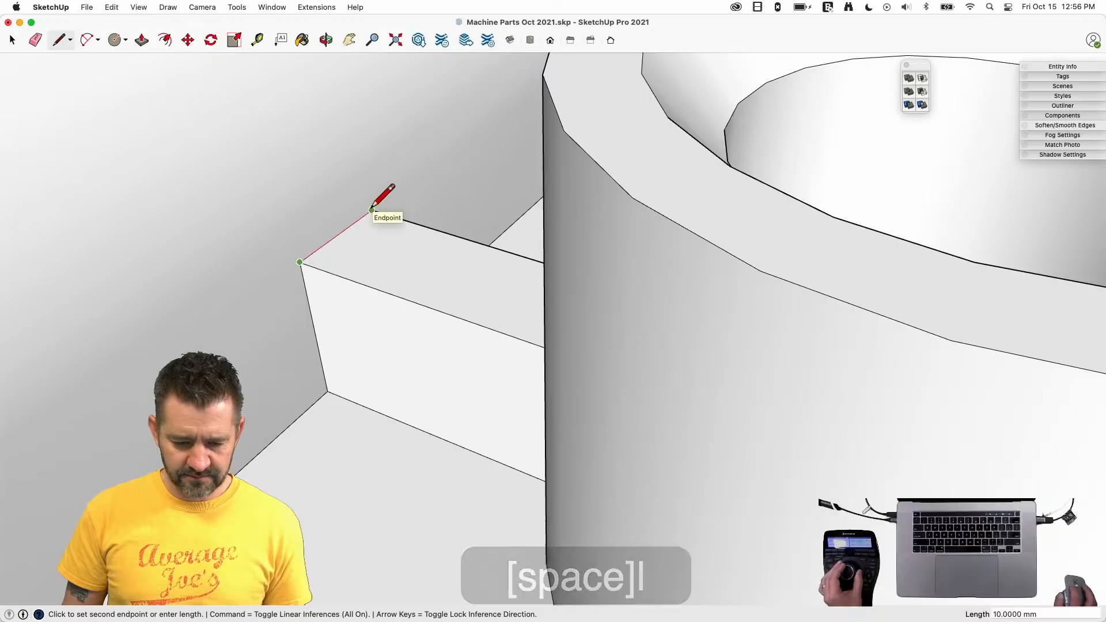
- Hide the bracket's underside face and erase the leftover curved edge on the horizontal cylinder's inner tube
key(space)
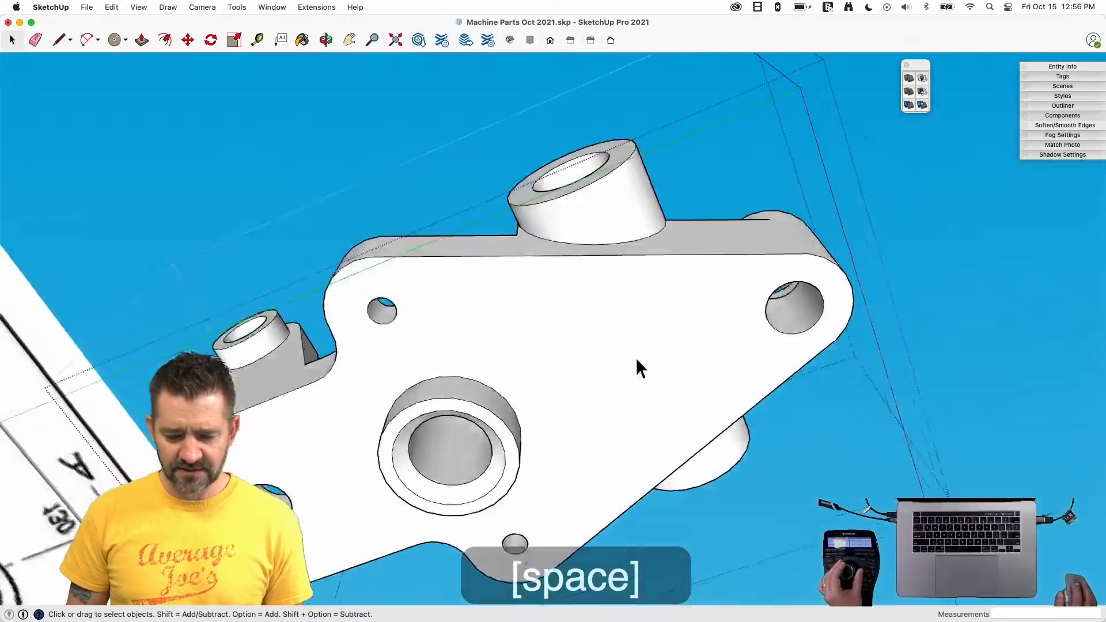
click(629, 362)
right_click(569, 266)
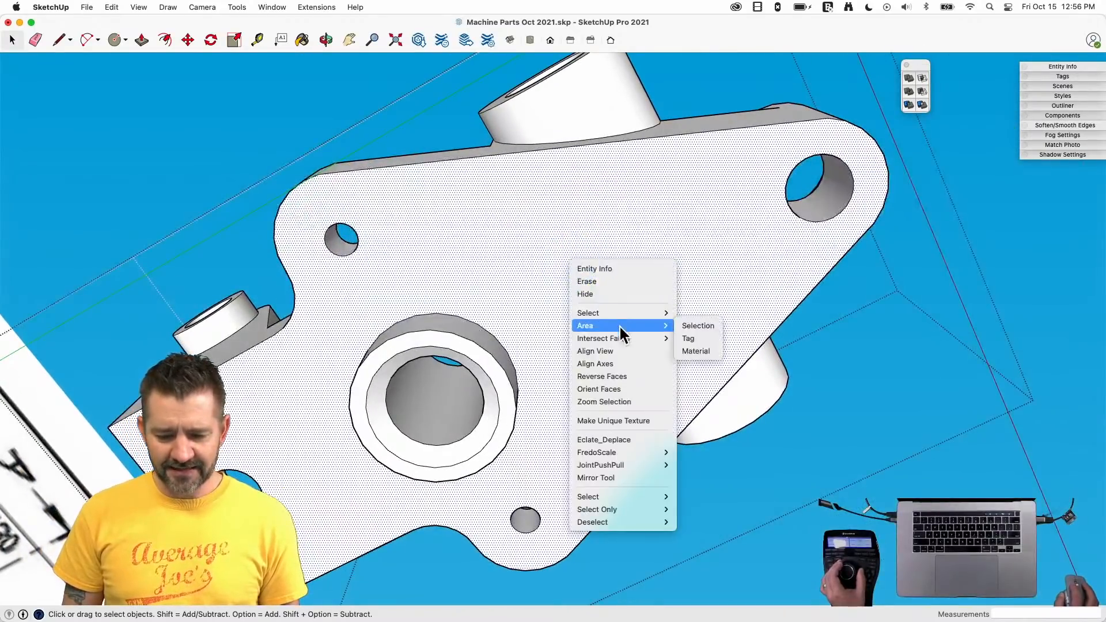
click(606, 294)
key(e)
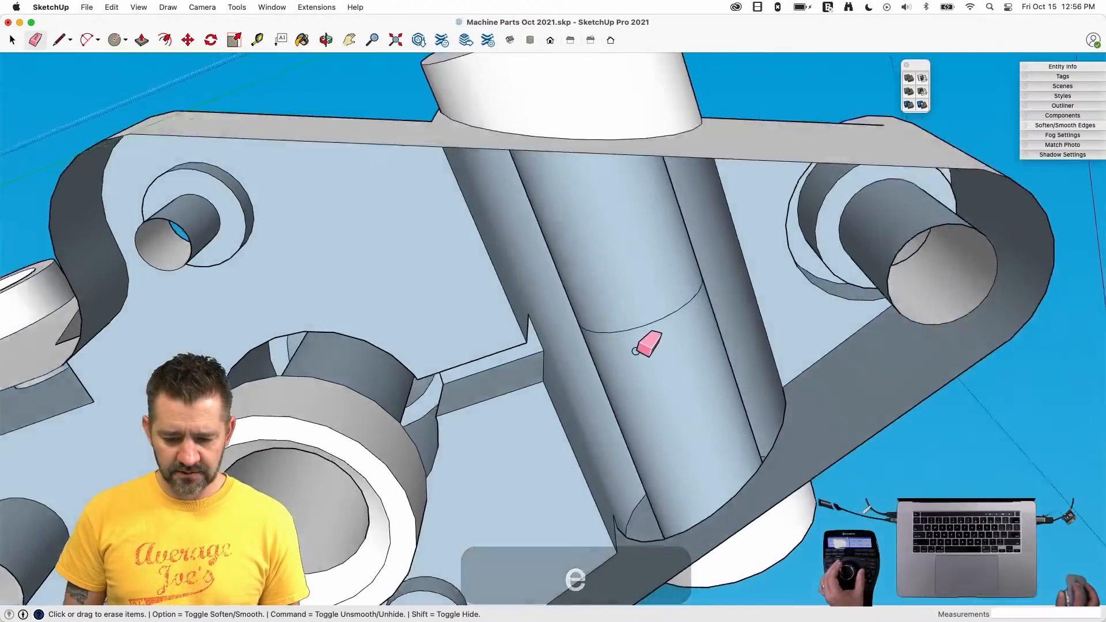
click(628, 312)
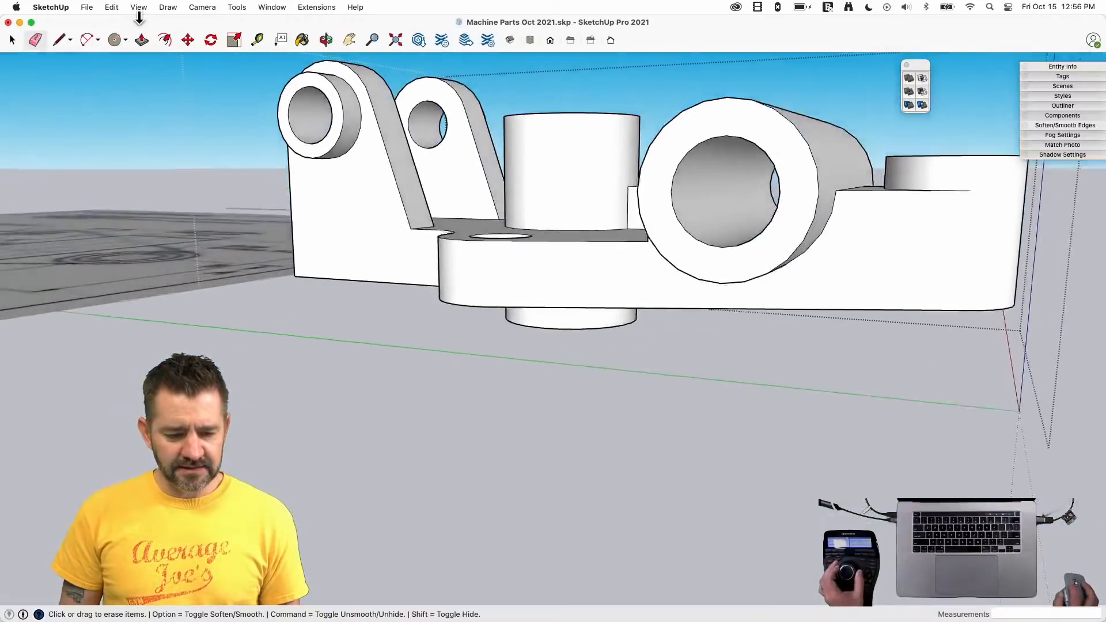
- Unhide all hidden geometry inside the bracket group
click(112, 7)
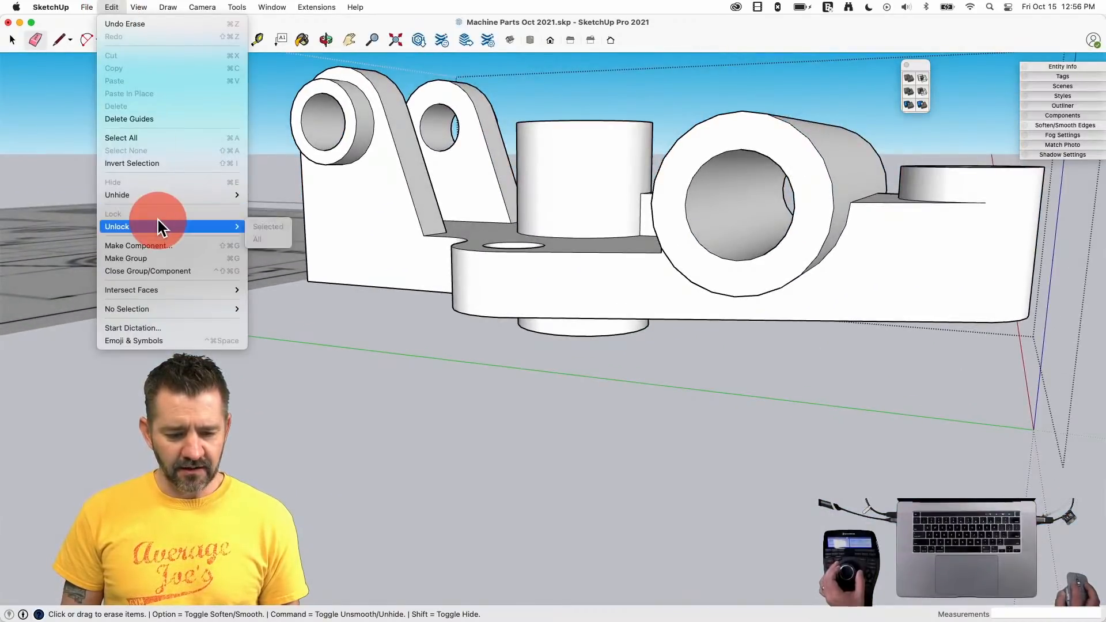
mouse_move(246, 196)
click(262, 222)
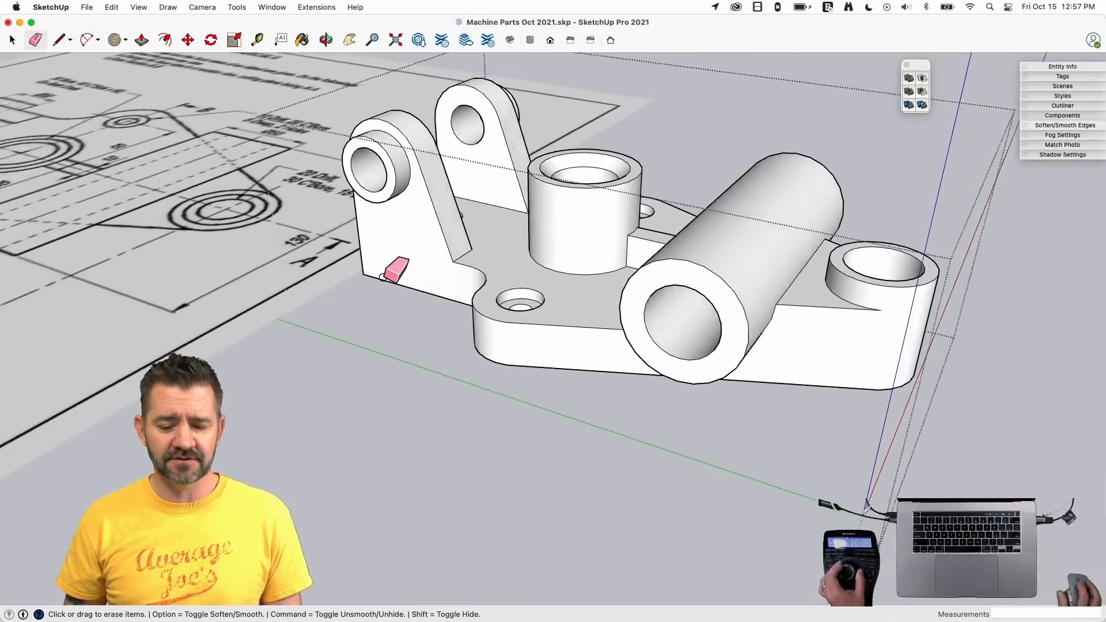
- Move the bracket group beside the smaller finished part and erase the bracket's reference drawing
key(space)
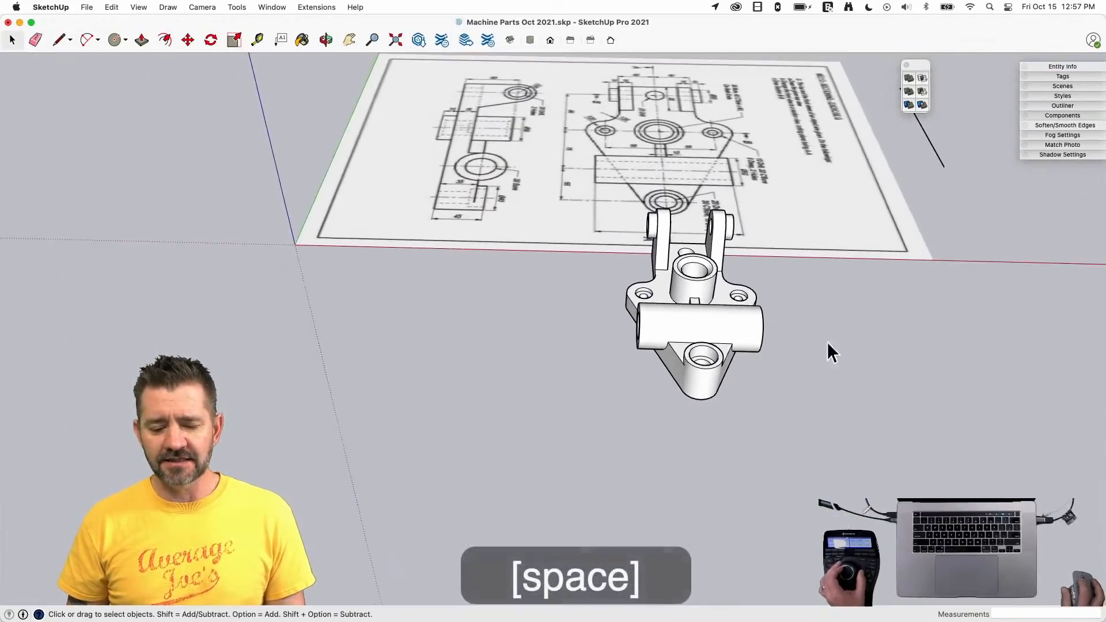
click(714, 346)
key(m)
click(729, 374)
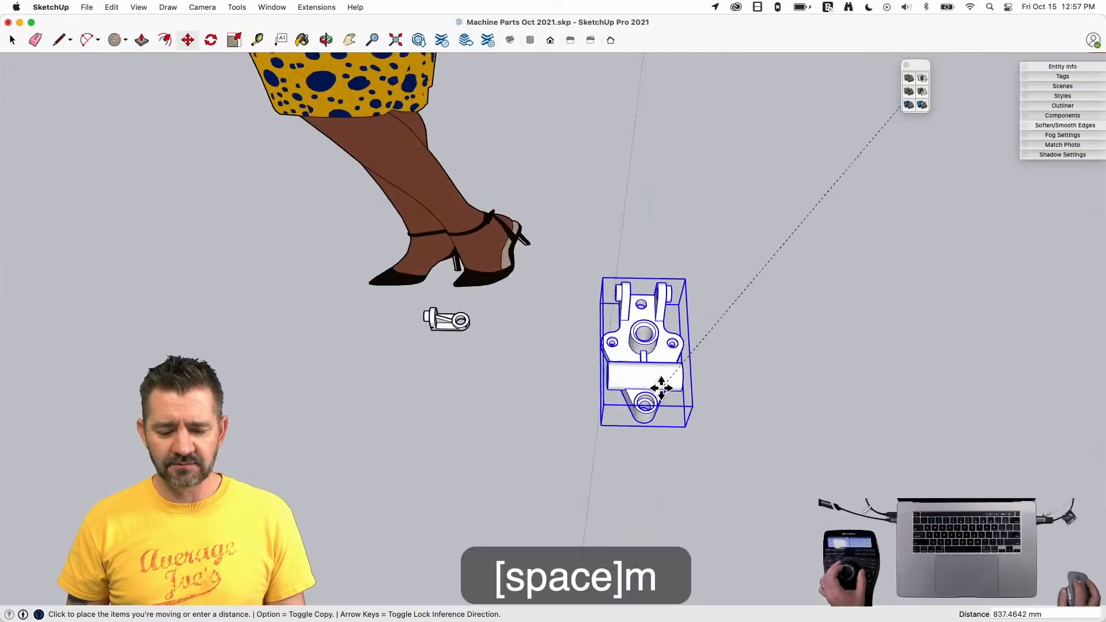
click(538, 390)
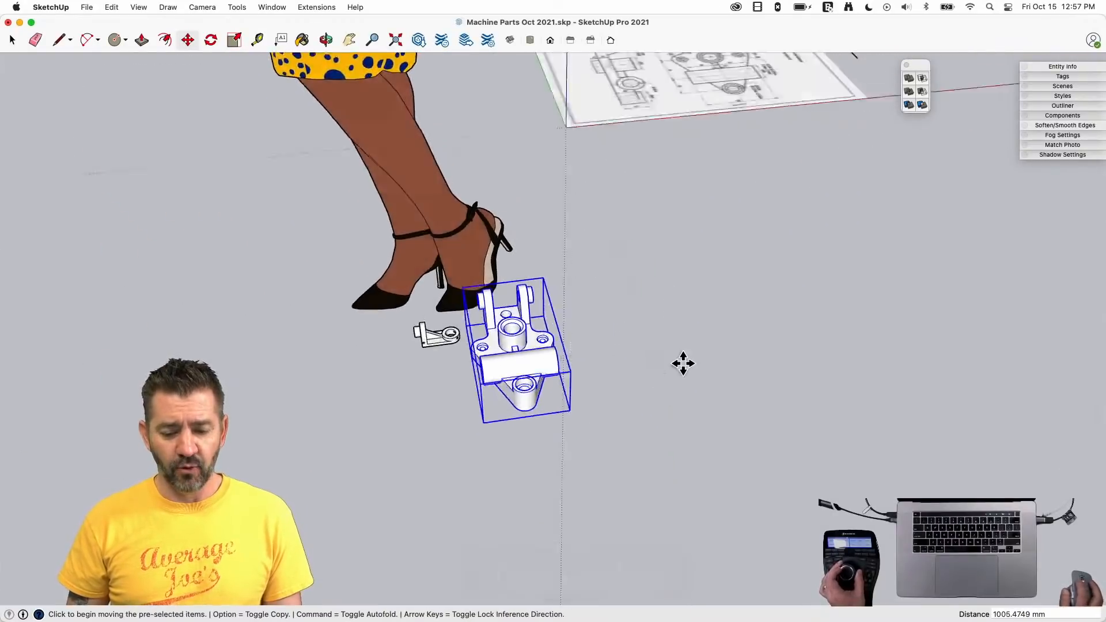
key(e)
mouse_move(720, 363)
mouse_down()
mouse_move(733, 370)
mouse_move(846, 299)
mouse_up()
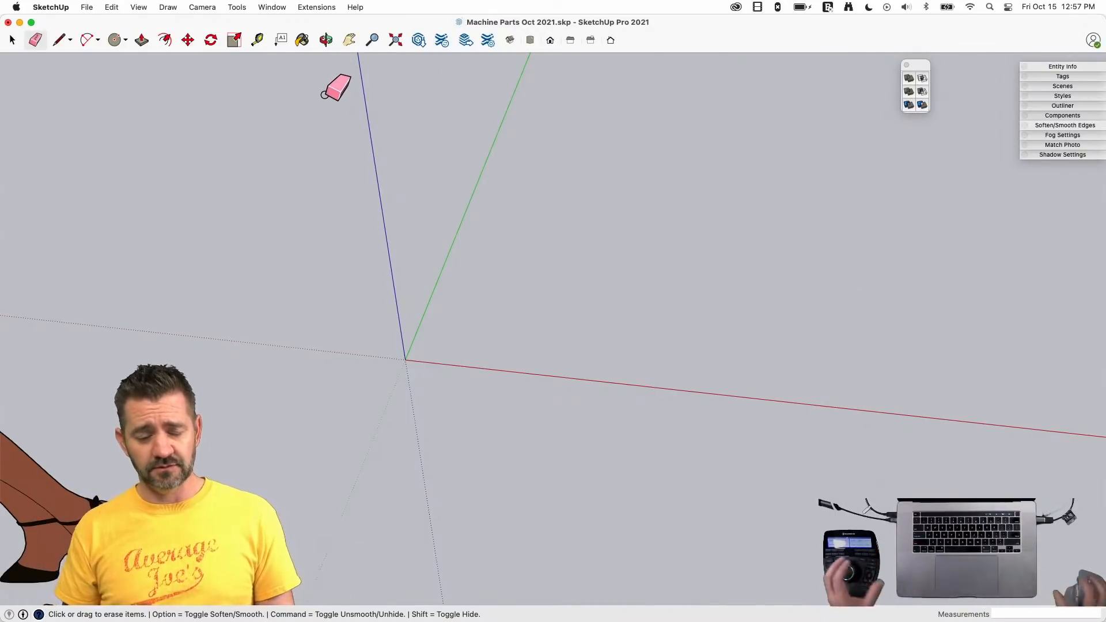
- Import Part 3.png as an image and place it flat on the ground with its corner at the origin
click(85, 8)
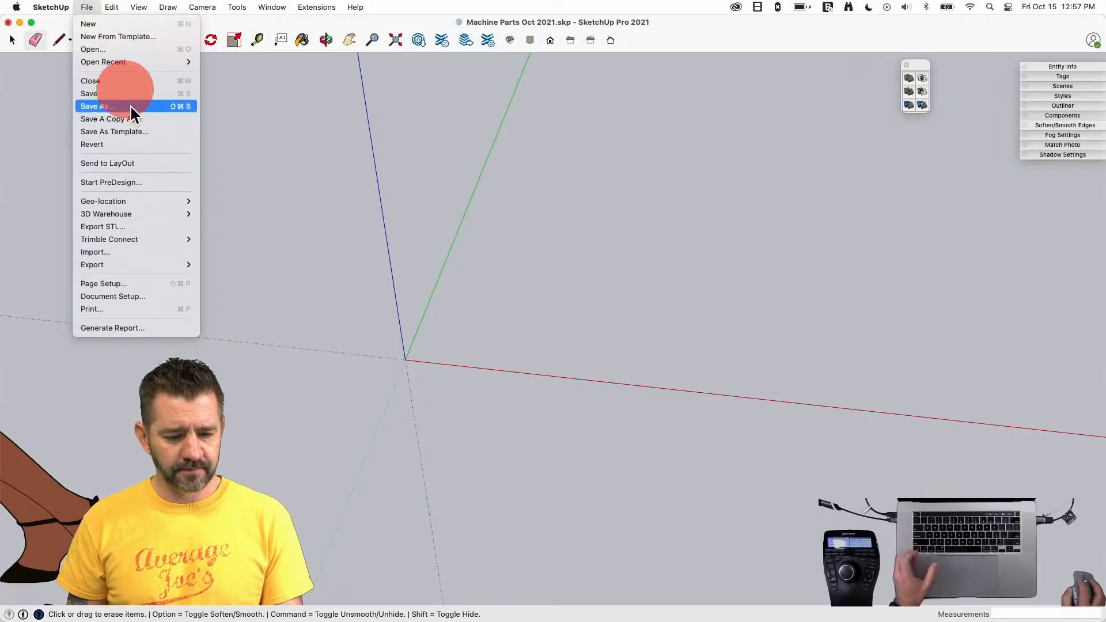
mouse_move(137, 61)
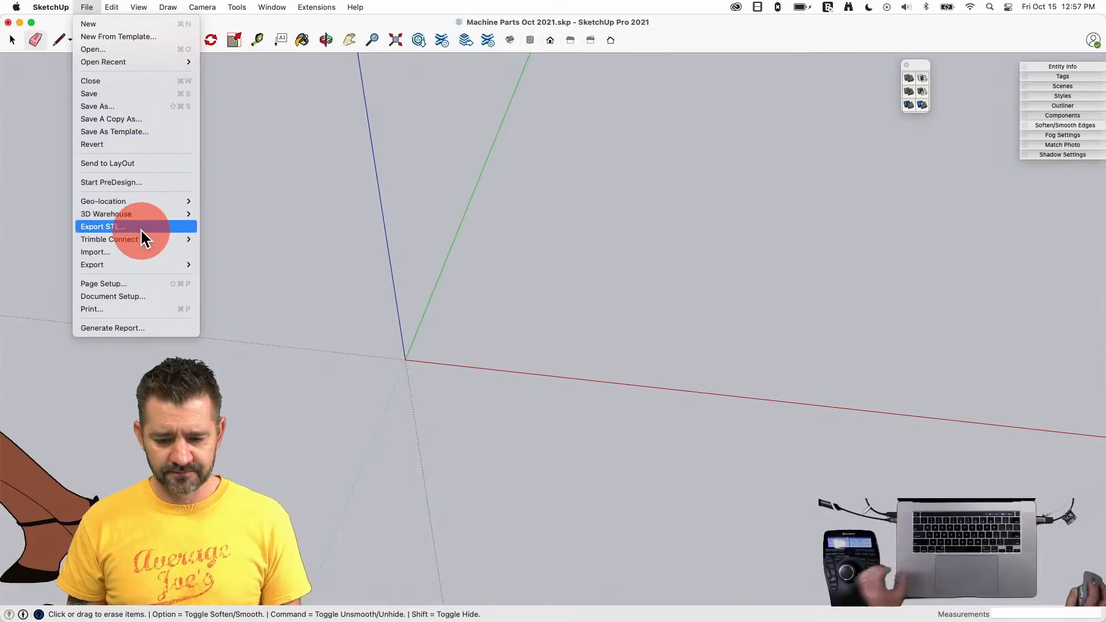
click(143, 250)
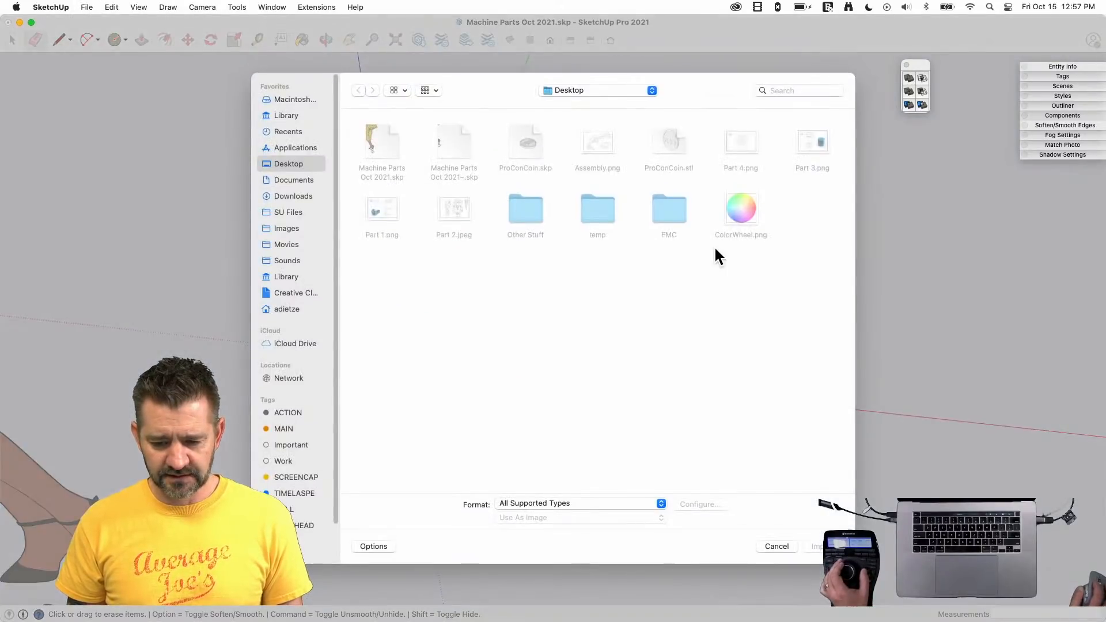
double_click(812, 143)
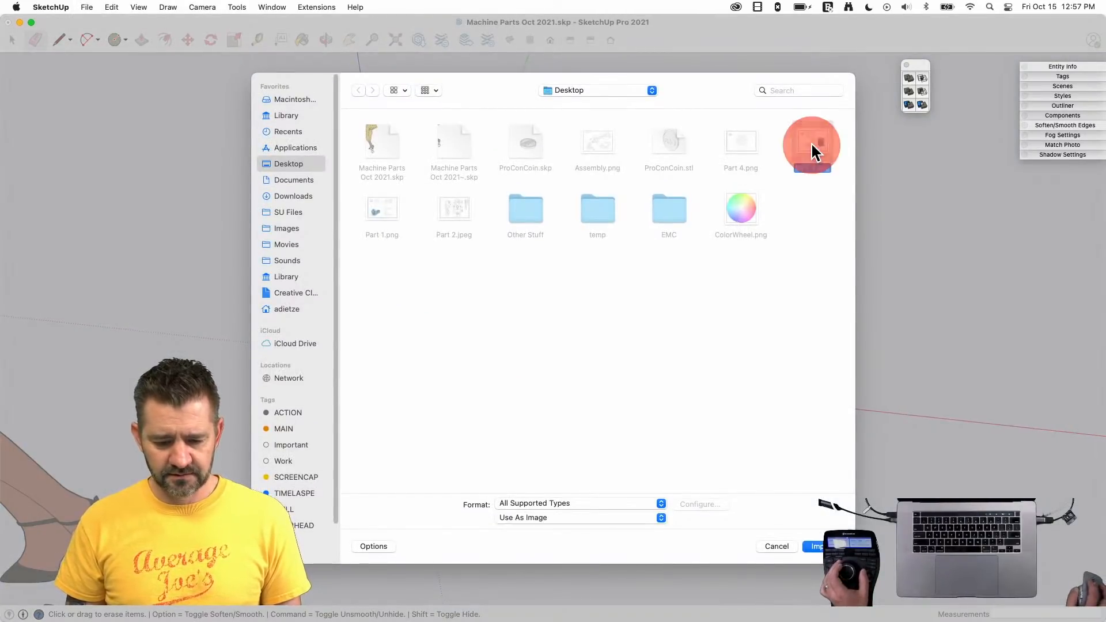
double_click(406, 359)
key(space)
key(space)
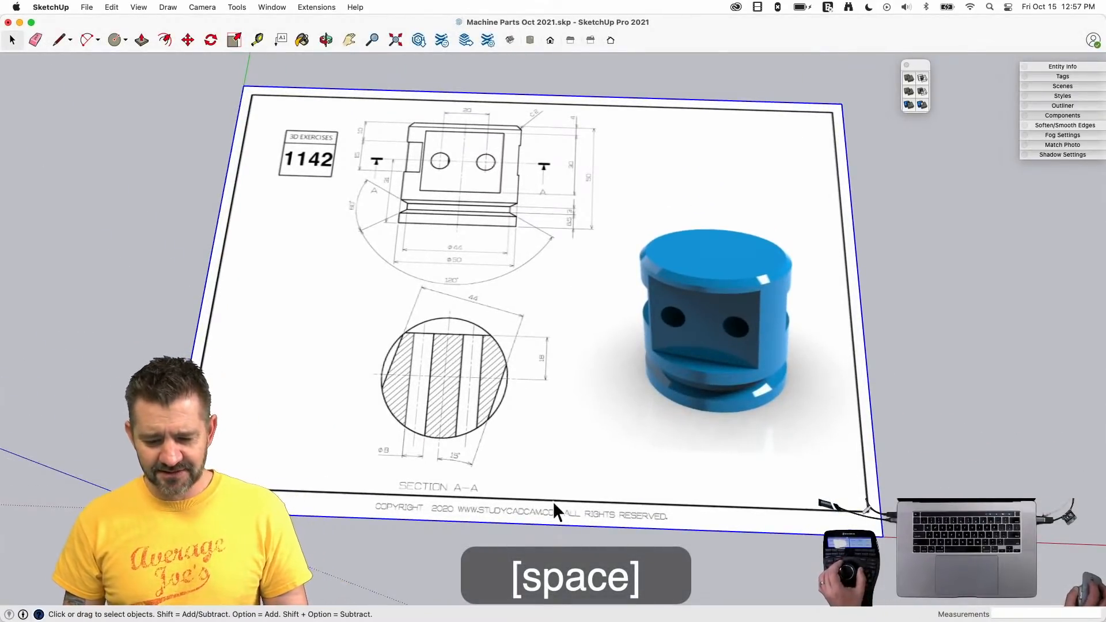
- Beside the Part 3 image, draw connected profile lines 25 mm along the red axis, 6.5 mm along green and 3 mm back along red
scroll(520, 254, up, 5)
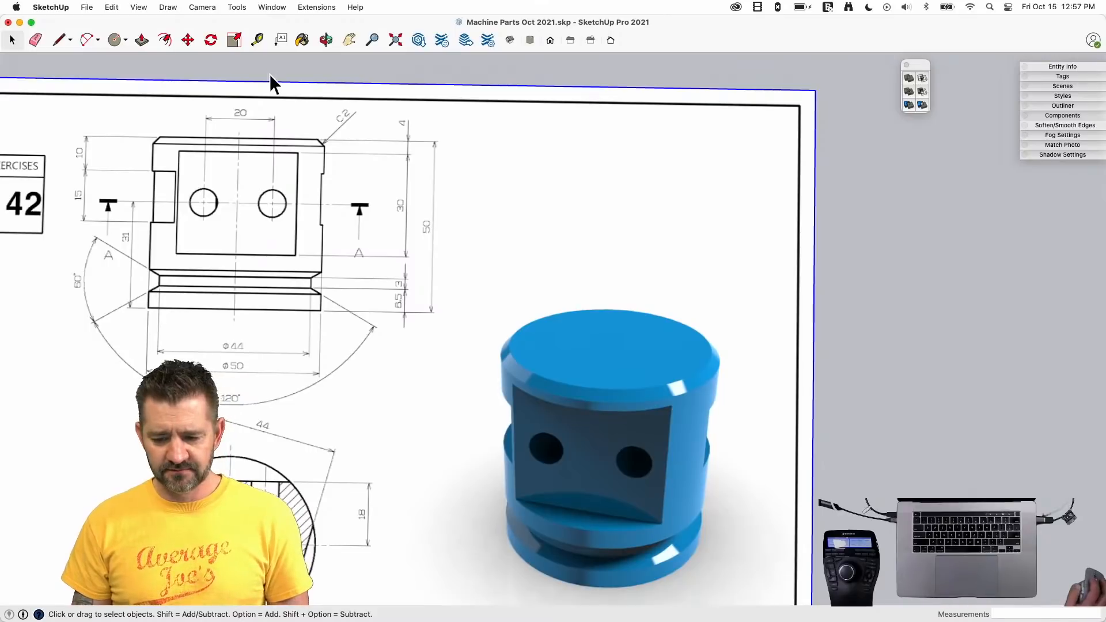
key(l)
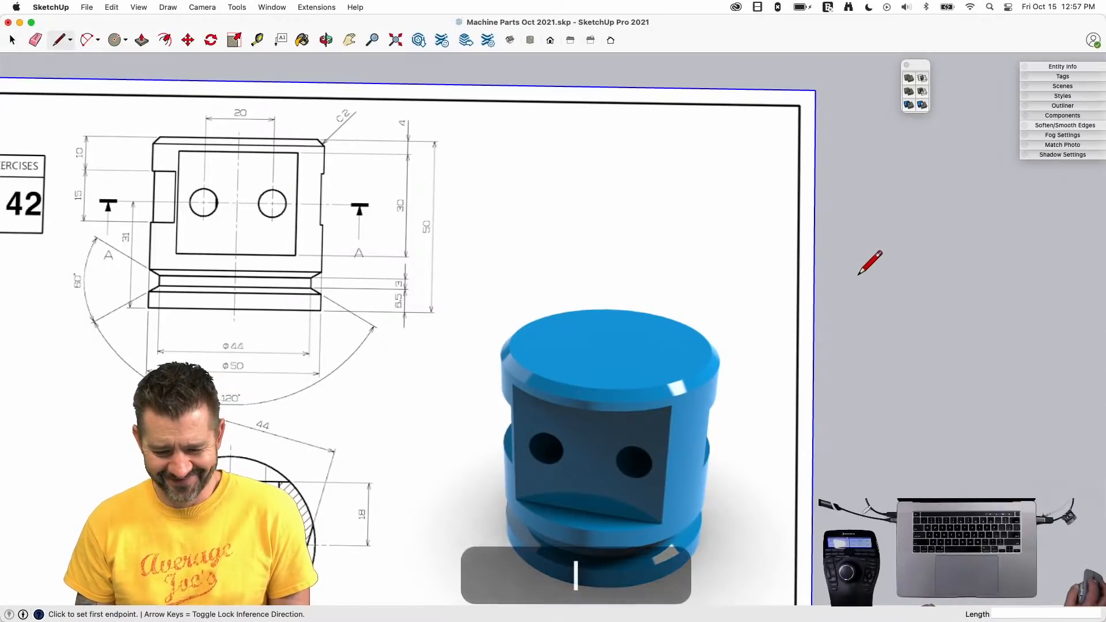
click(843, 317)
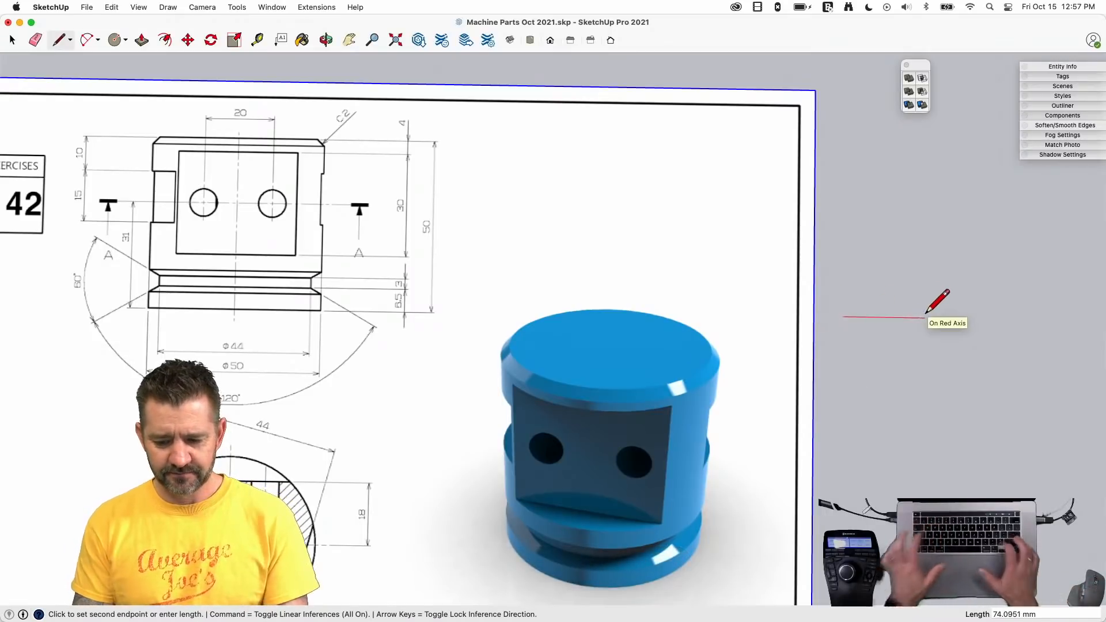
text(25)
key(Return)
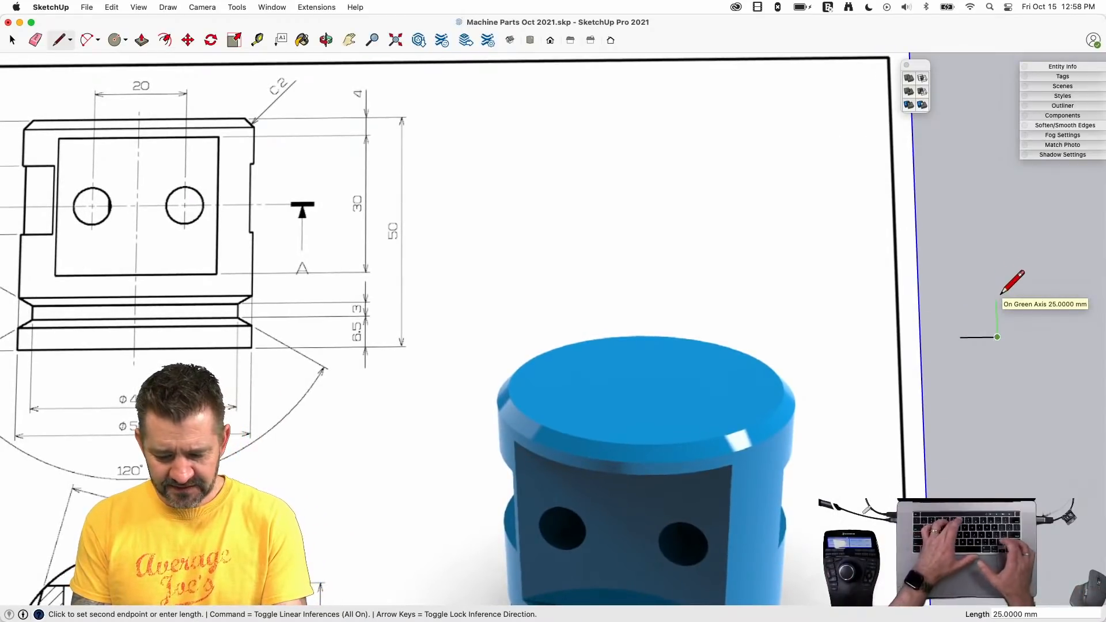
text(570.9324)
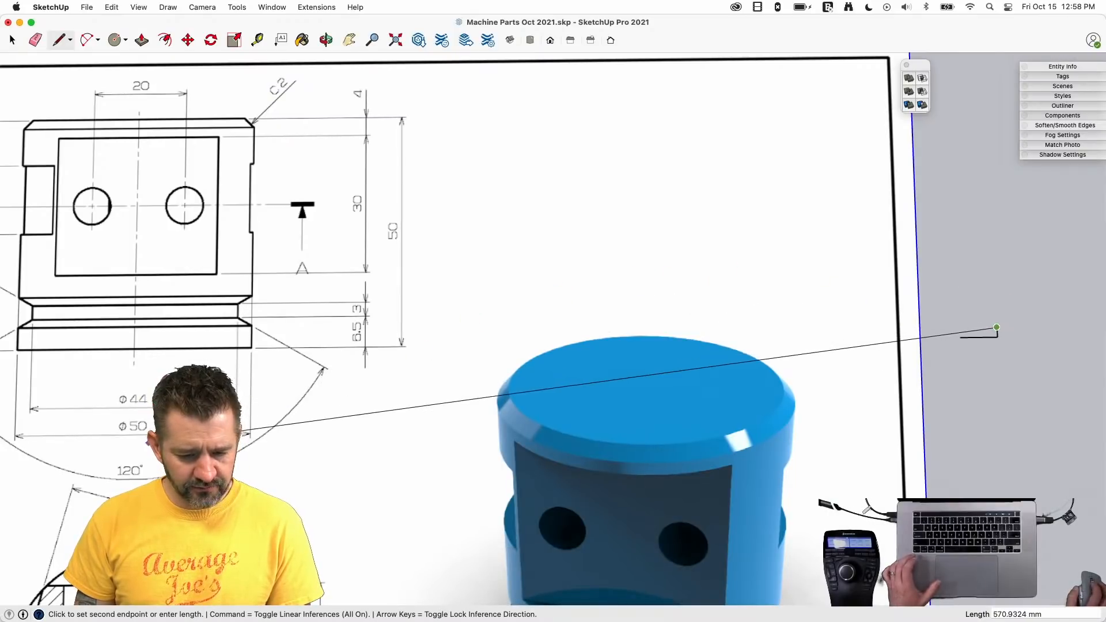
scroll(1024, 347, up, 10)
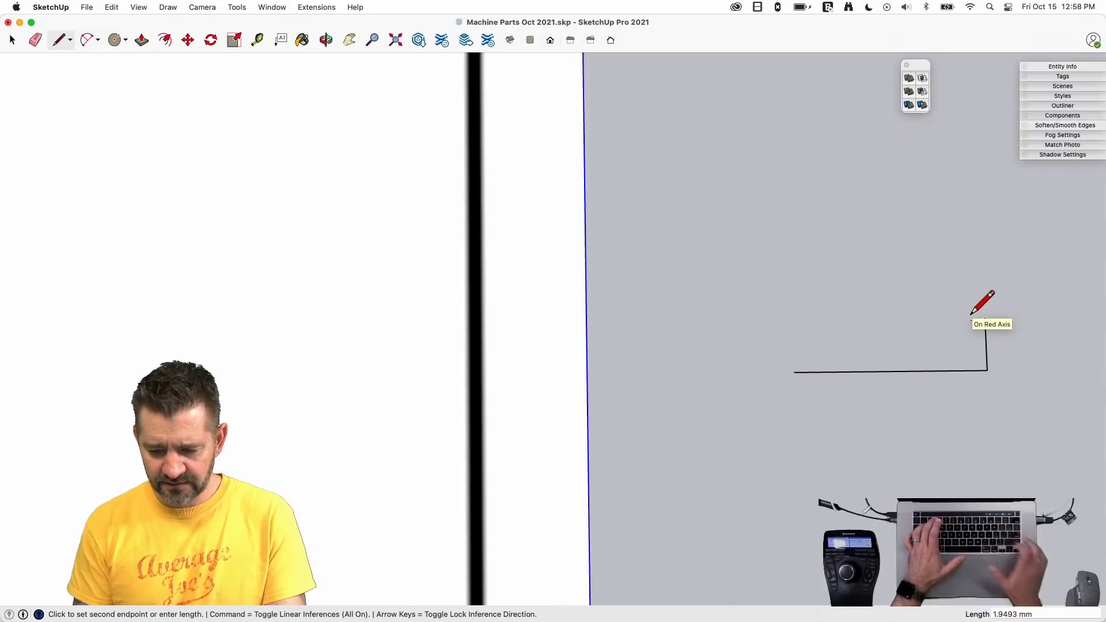
key(Return)
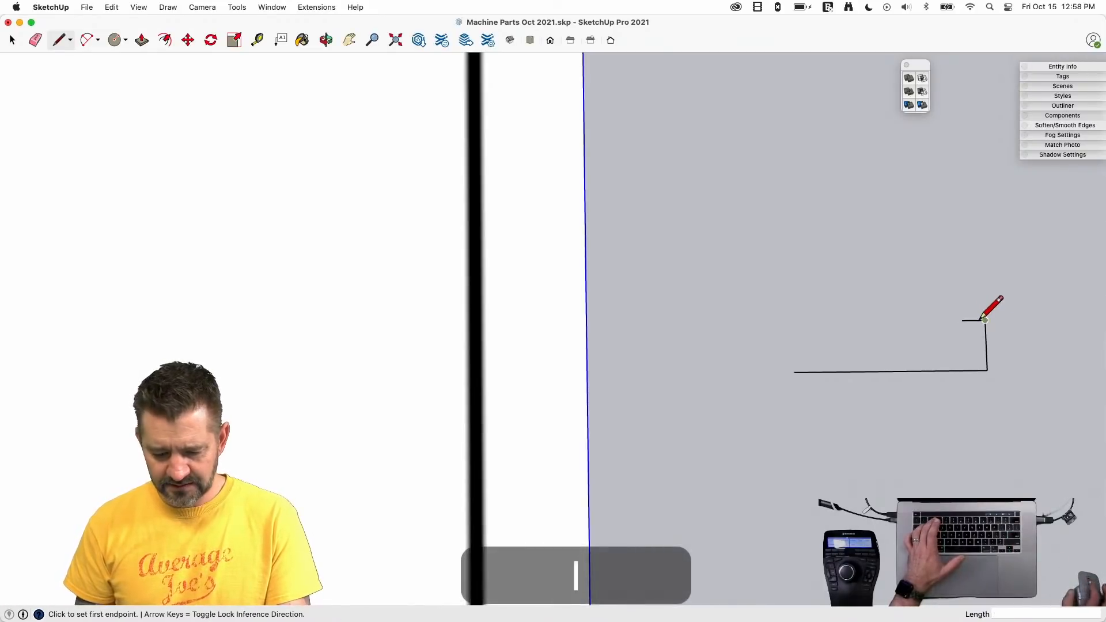
- Bevel the profile's upper corner with a diagonal to a point 3 mm down the short edge, and erase the leftover corner edges
click(982, 319)
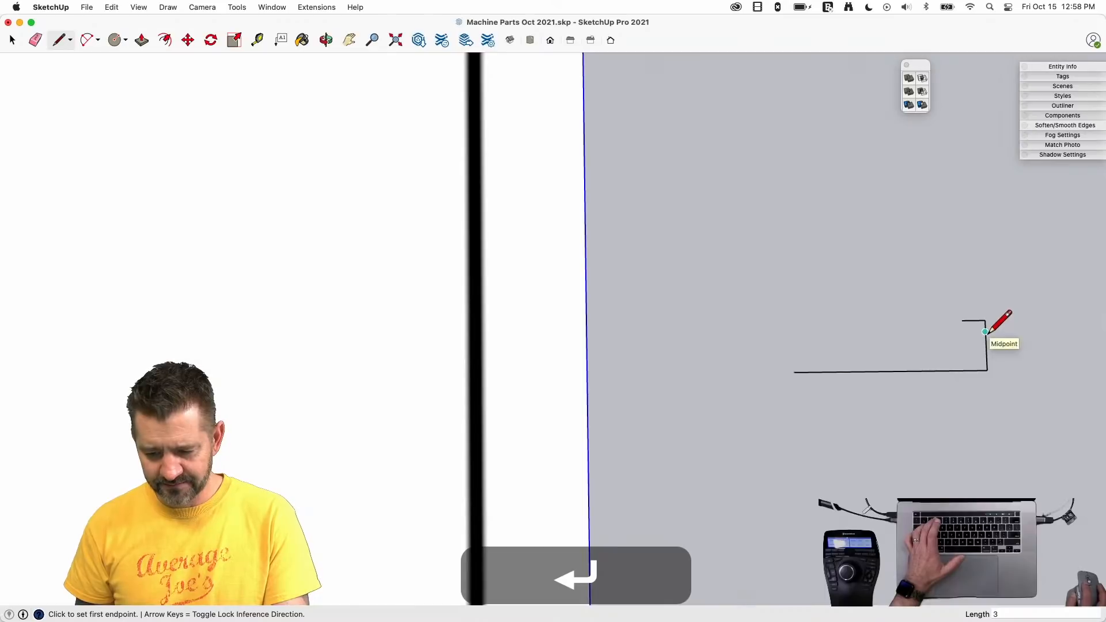
click(985, 343)
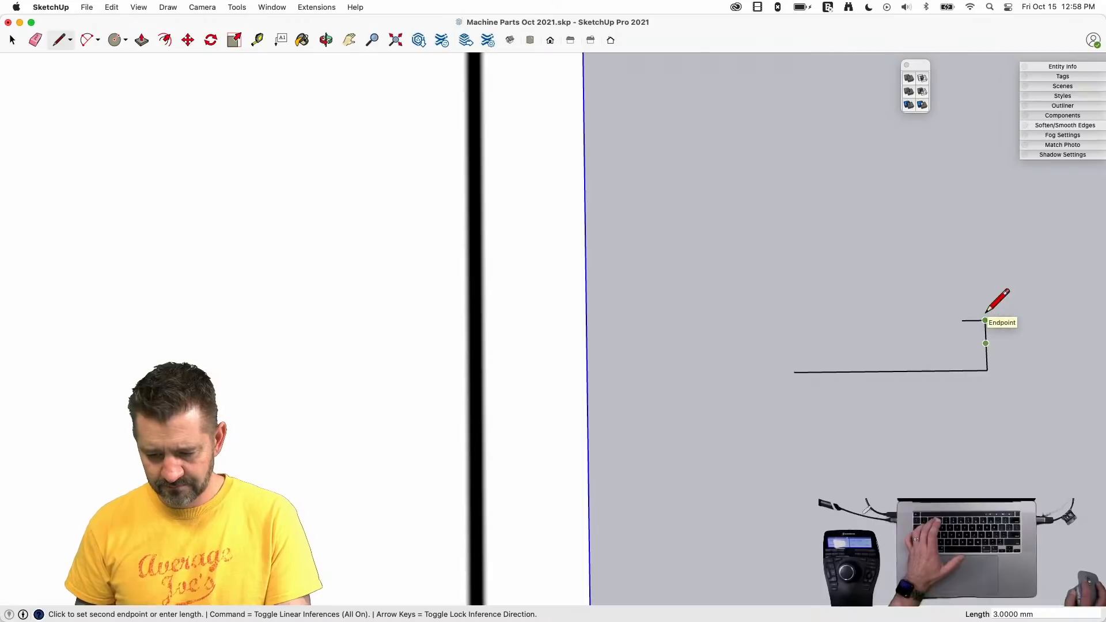
click(961, 320)
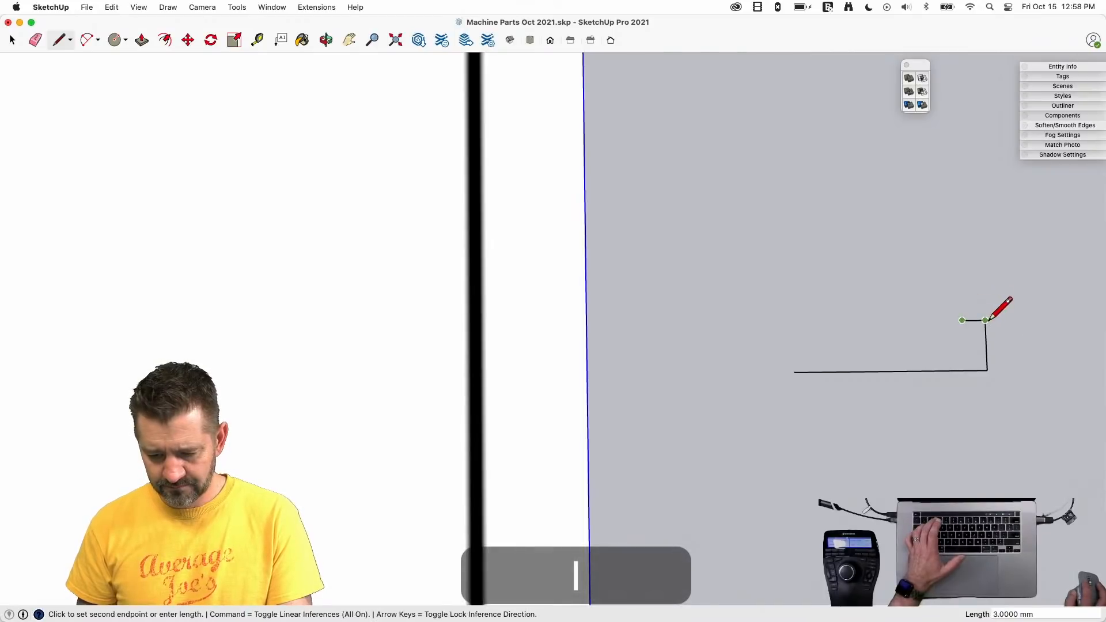
click(986, 342)
key(e)
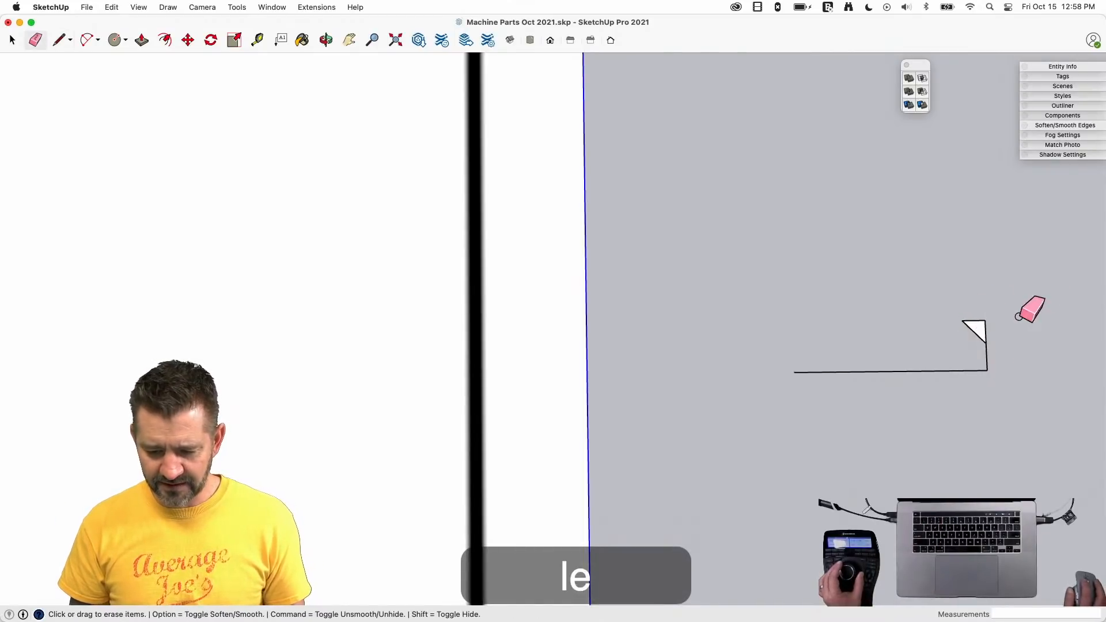
click(806, 355)
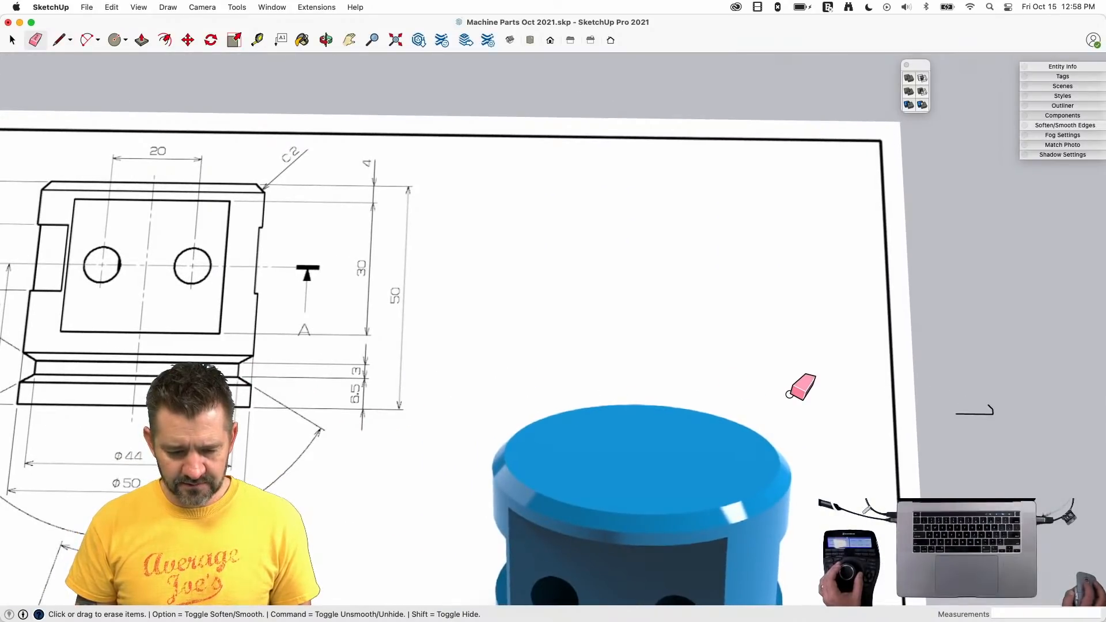
- Select all the profile lines and move them onto the drawing image, beside the front view's 50 mm dimension
key(l)
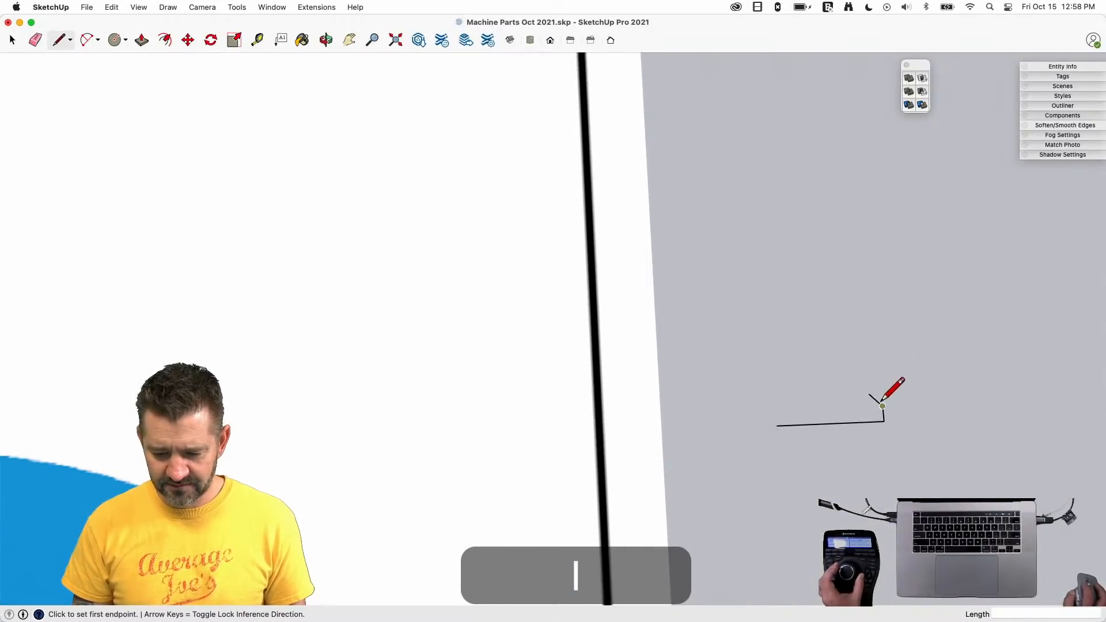
key(space)
drag(900, 358, 736, 517)
key(m)
click(821, 413)
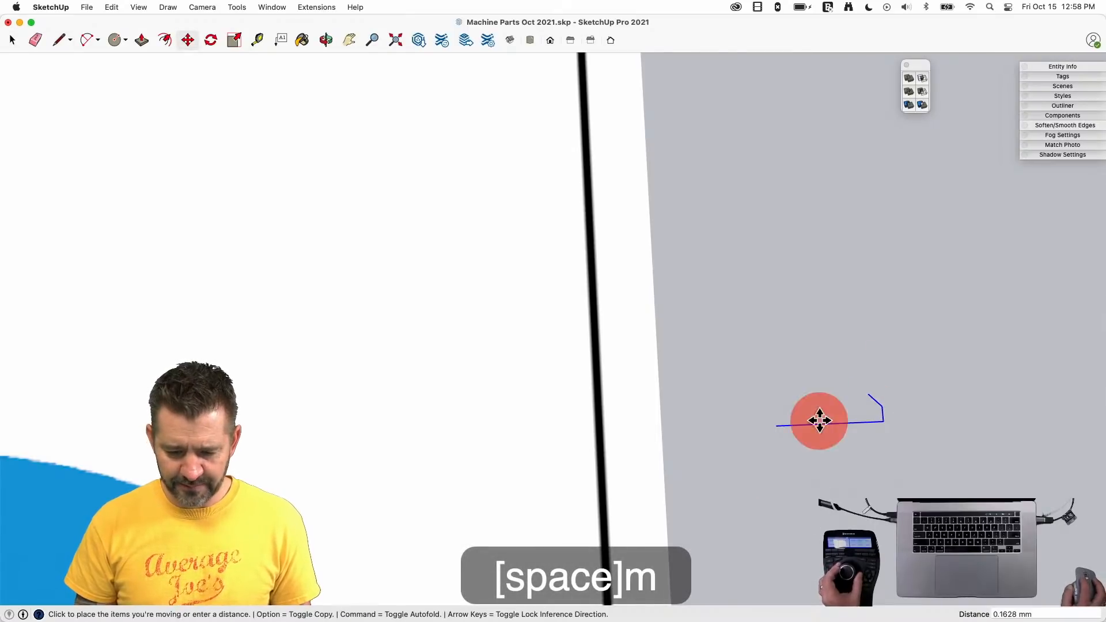
click(727, 349)
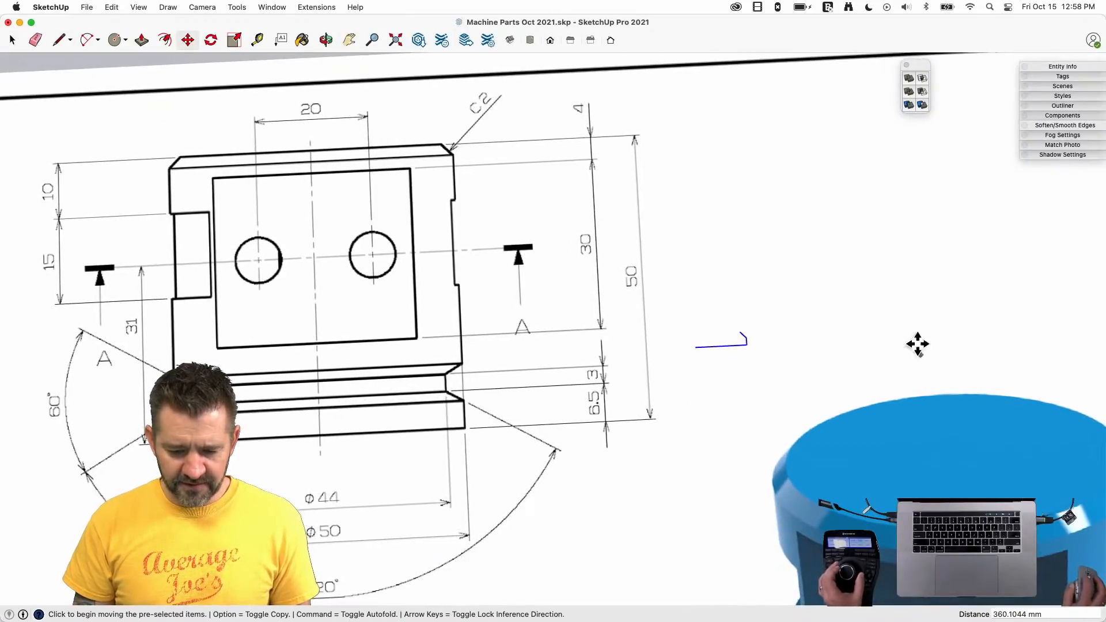
- Continue the groove from the diagonal's inner end with a 3 mm line along green and a line back outward along red
key(l)
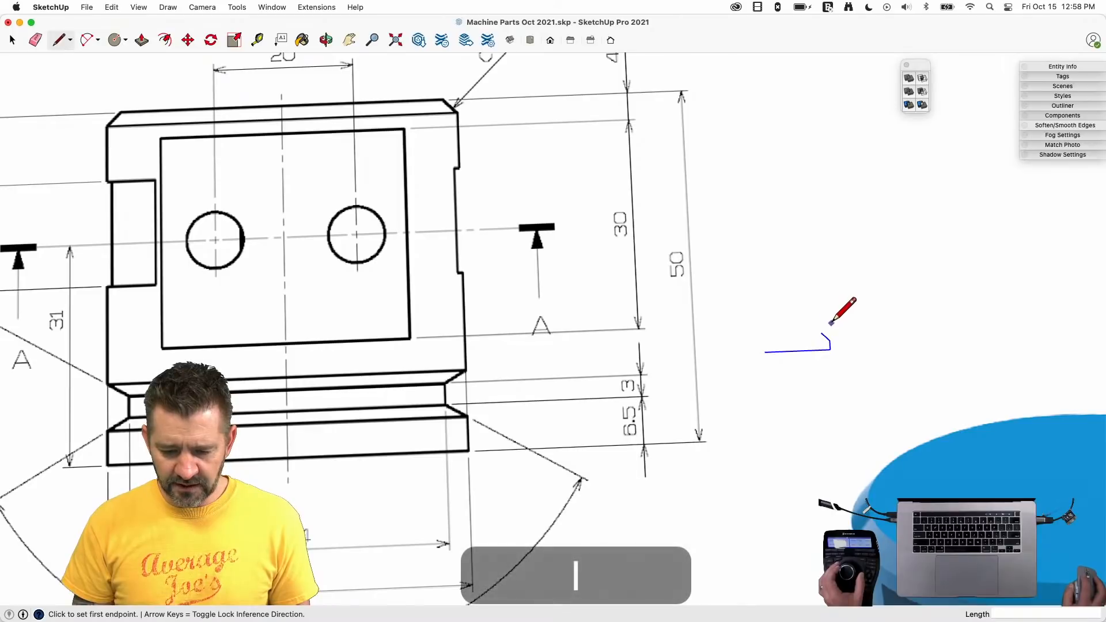
click(820, 333)
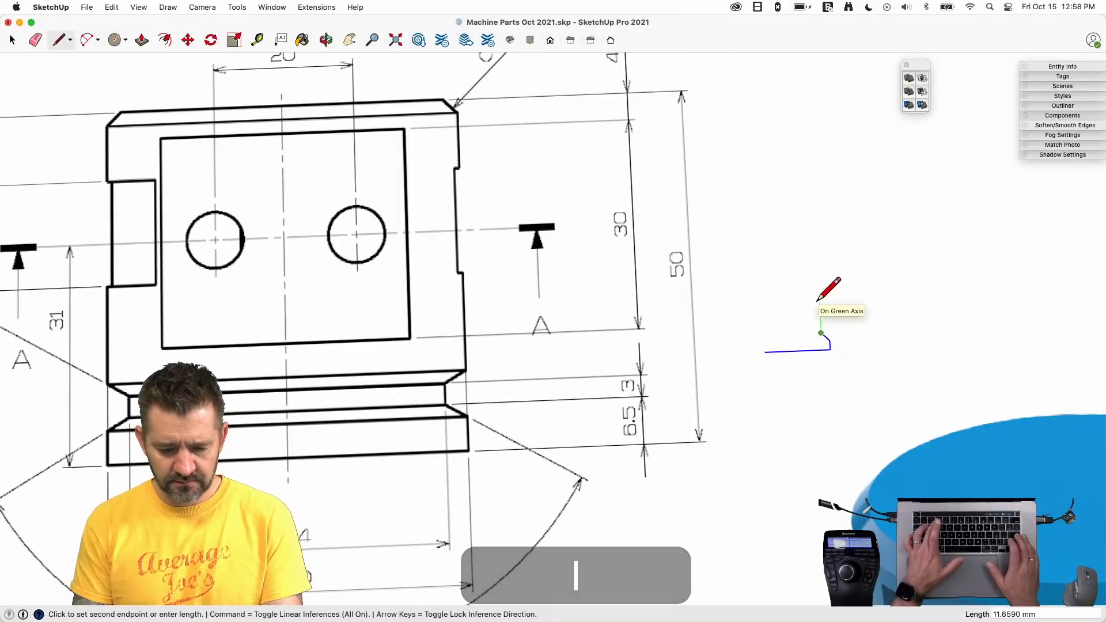
text(3)
key(Return)
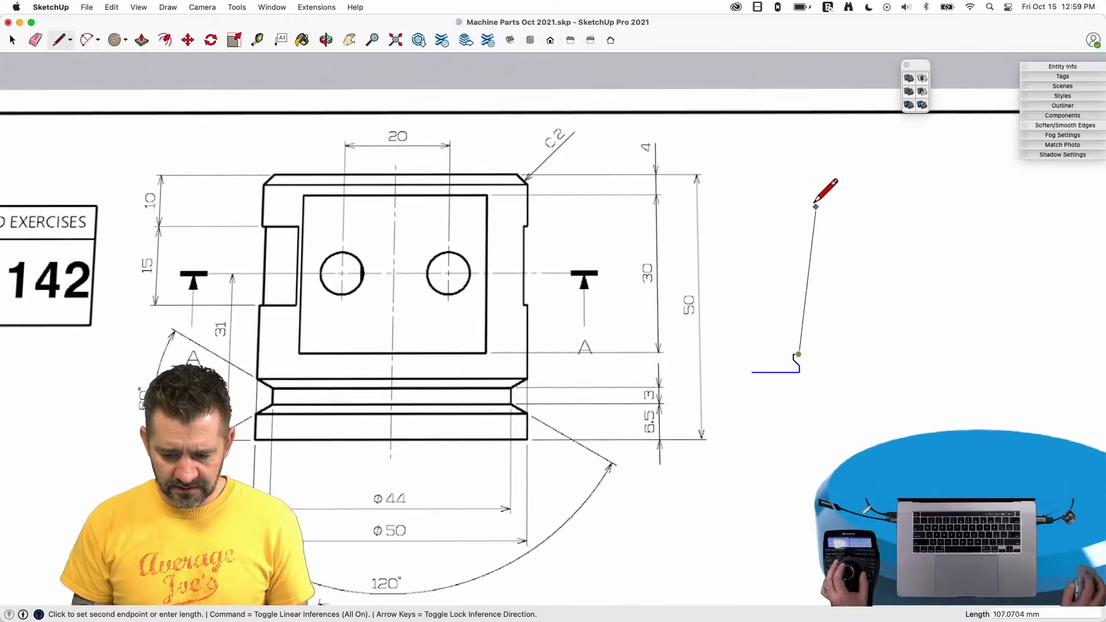
key(space)
key(l)
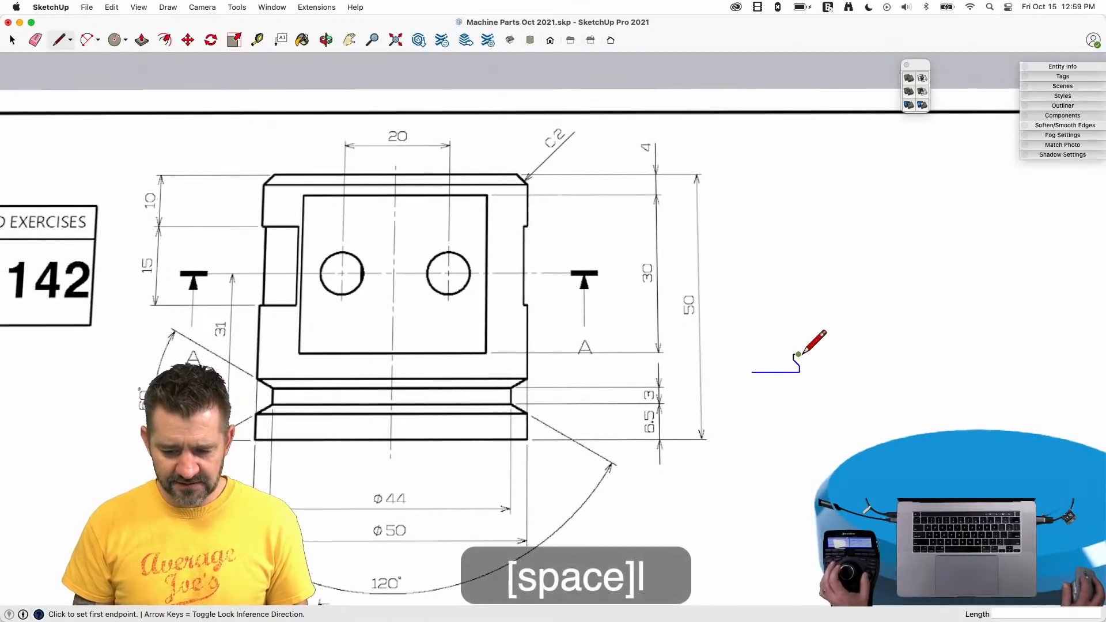
- Copy the profile's base line 50 mm along the green axis to form the top edge
key(space)
key(m)
click(762, 372)
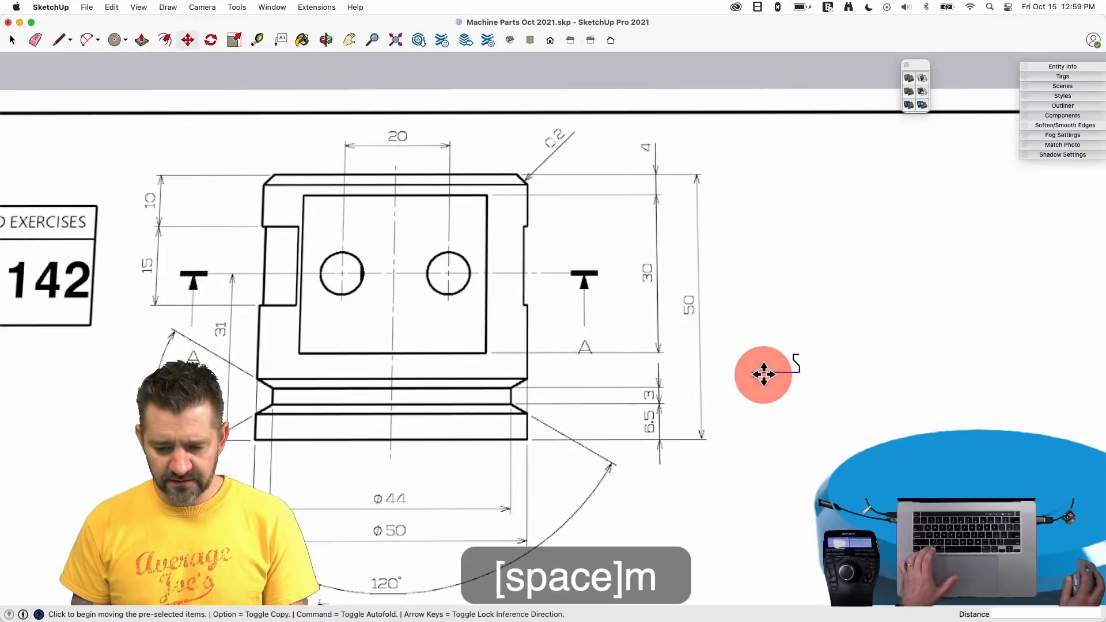
key(alt)
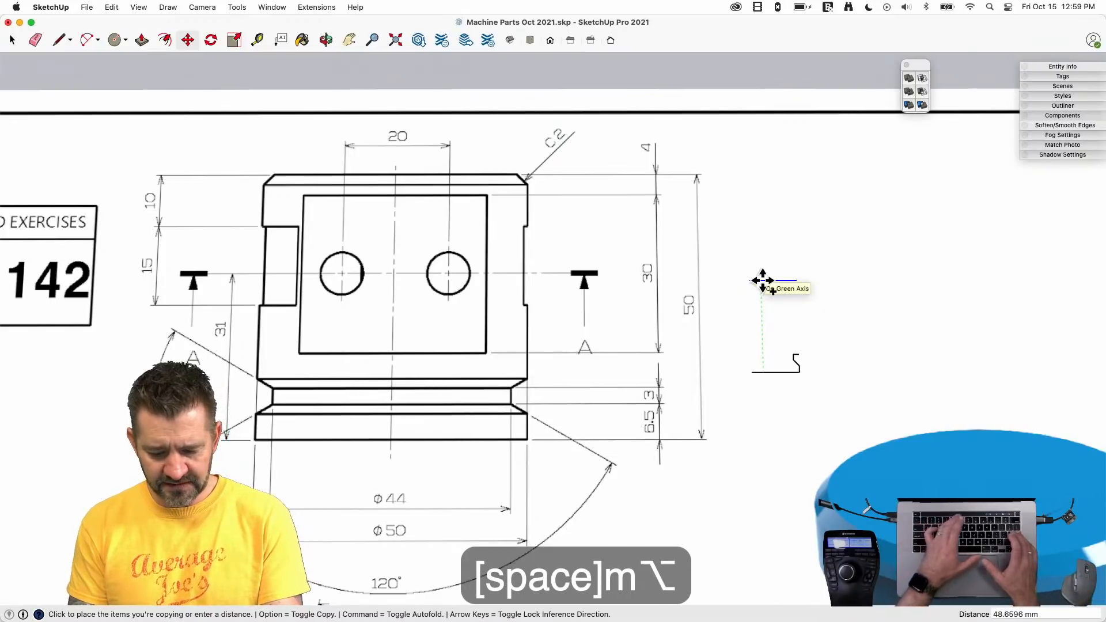
text(50)
key(Return)
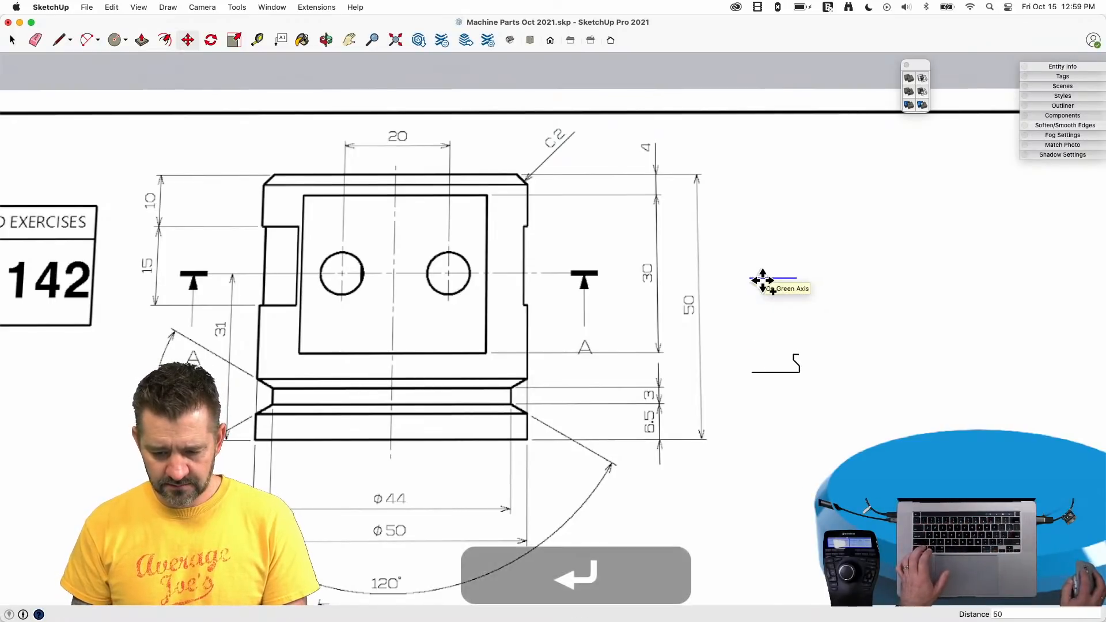
- Draw the profile's outer edge along green from the groove's end to the end of the copied top line
click(798, 354)
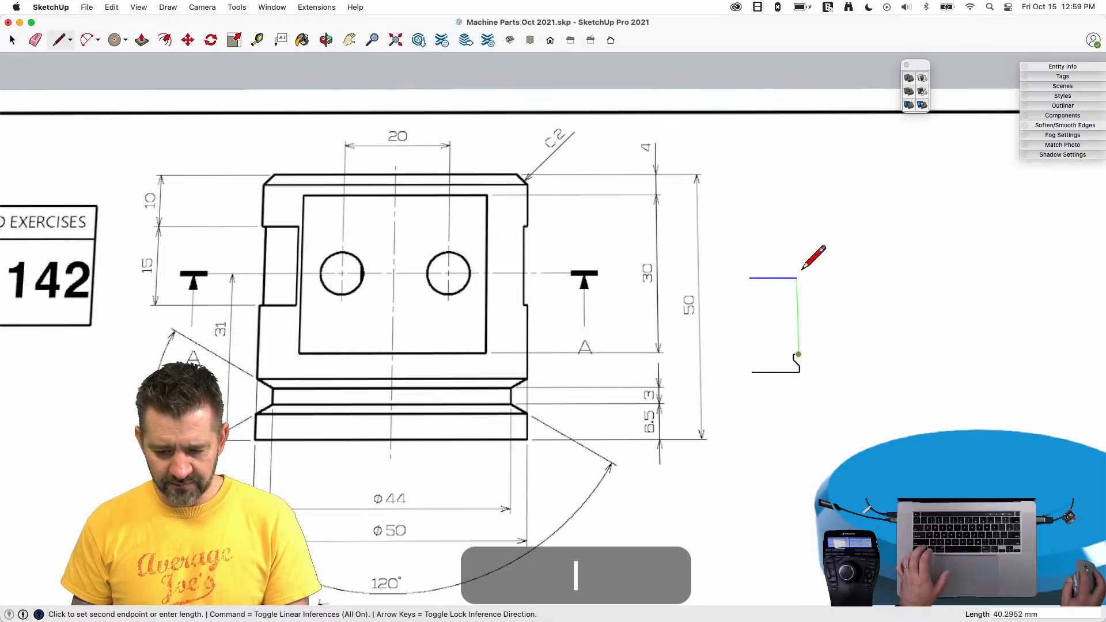
click(796, 278)
key(space)
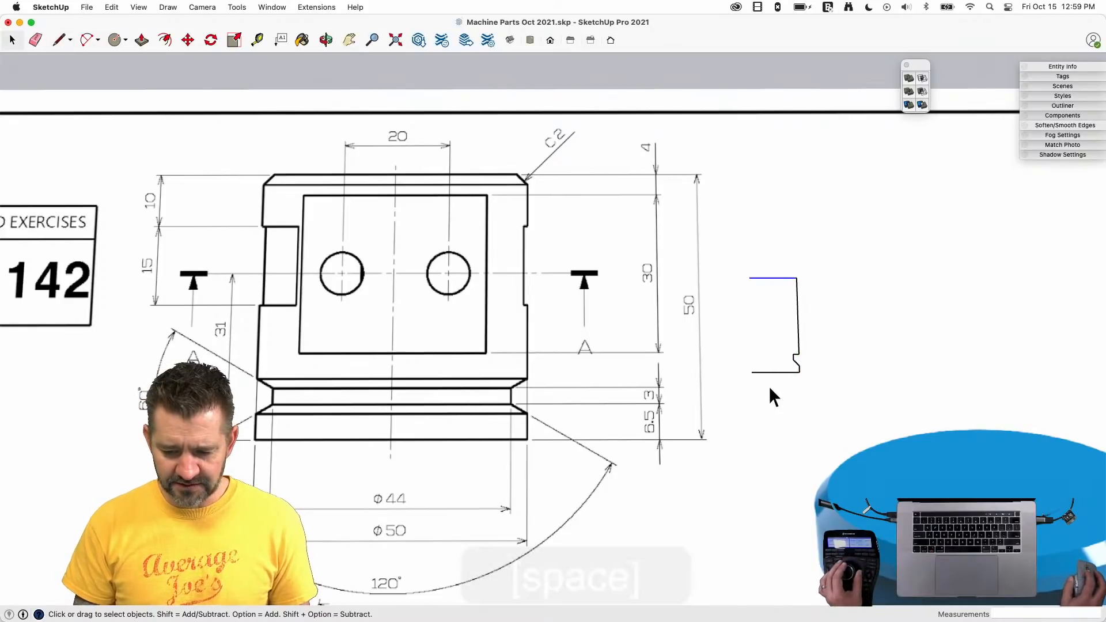
scroll(769, 386, up, 5)
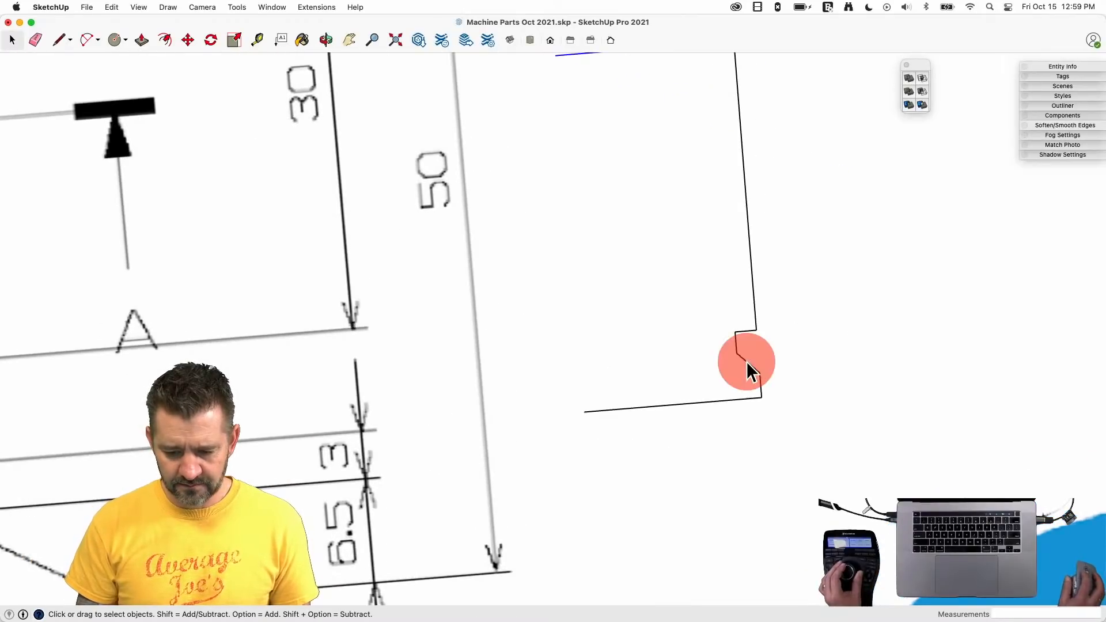
click(746, 361)
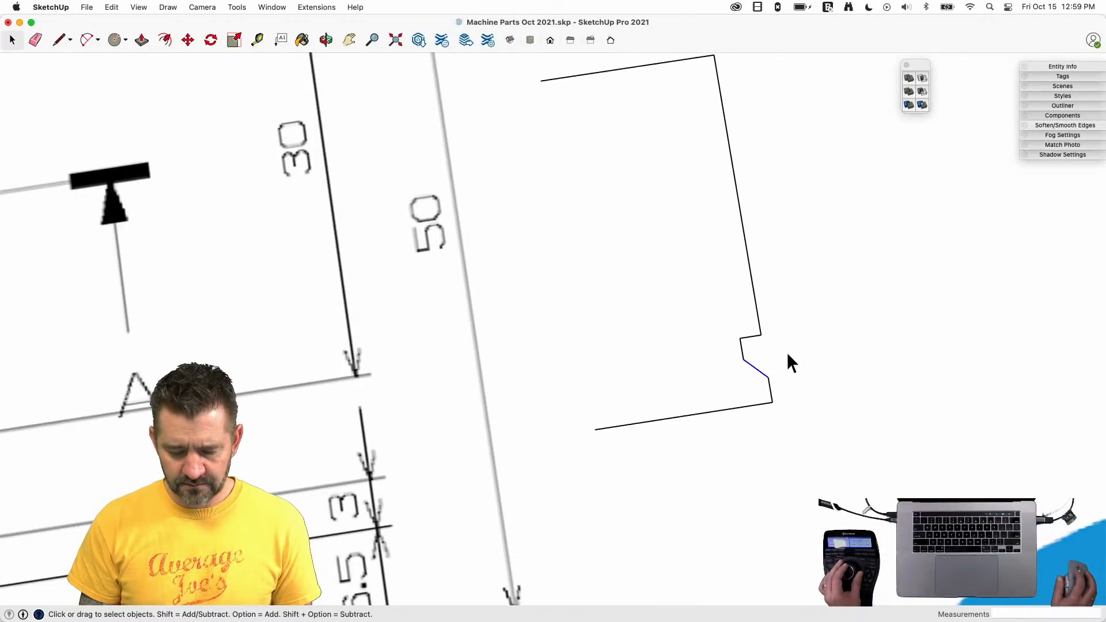
key(q)
key(space)
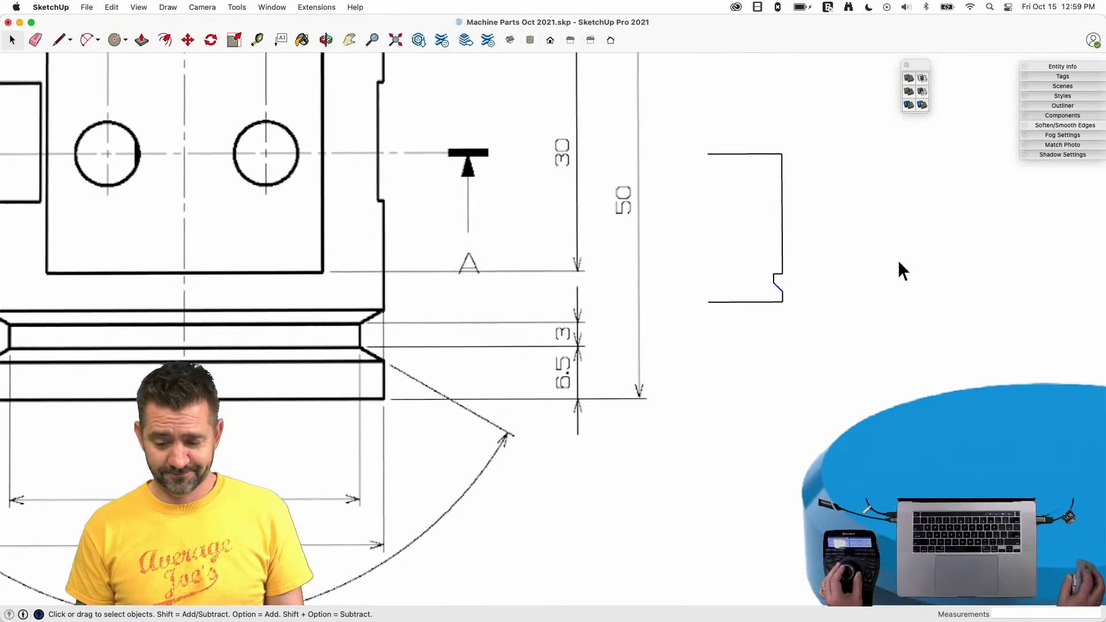
key(l)
key(q)
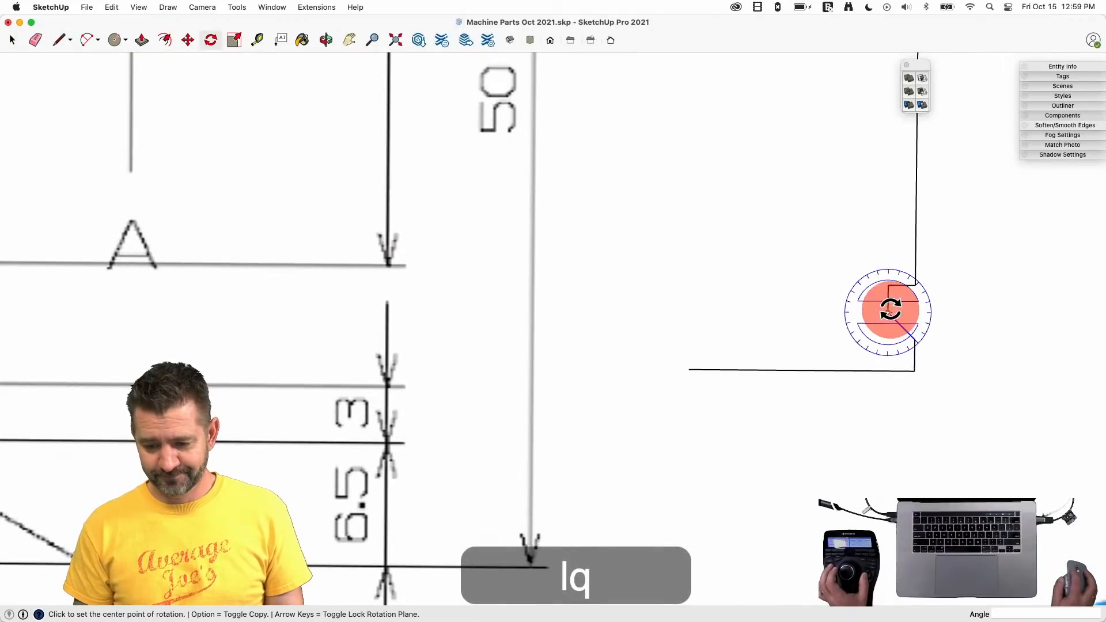
- Draw a short helper line down from the groove's lower inner corner and rotate a copy of it 60° outward about that corner
key(l)
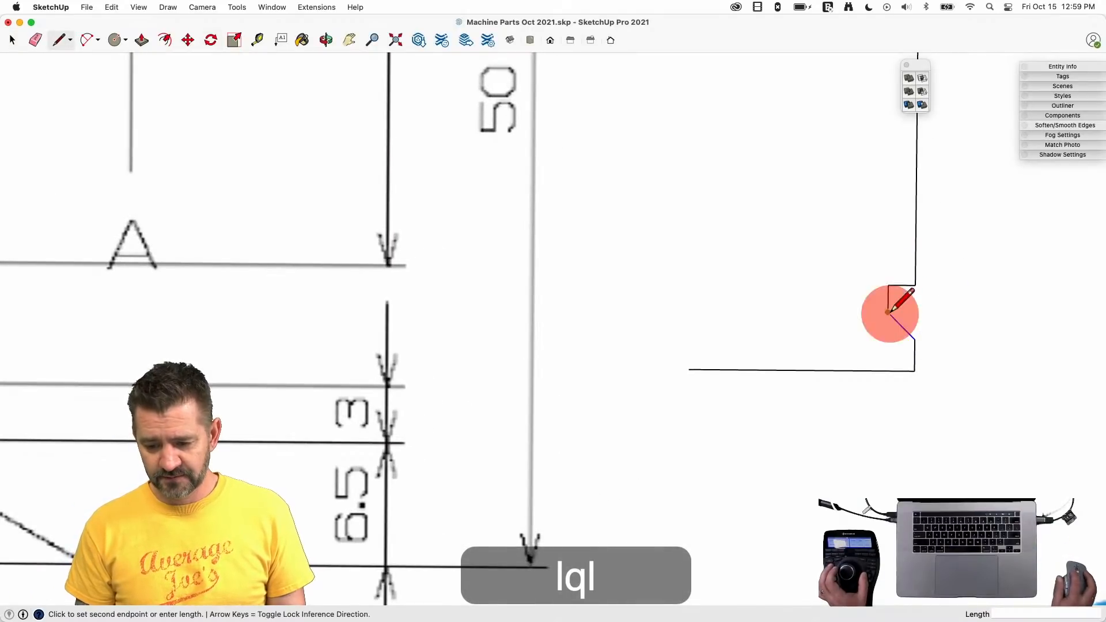
click(892, 351)
key(space)
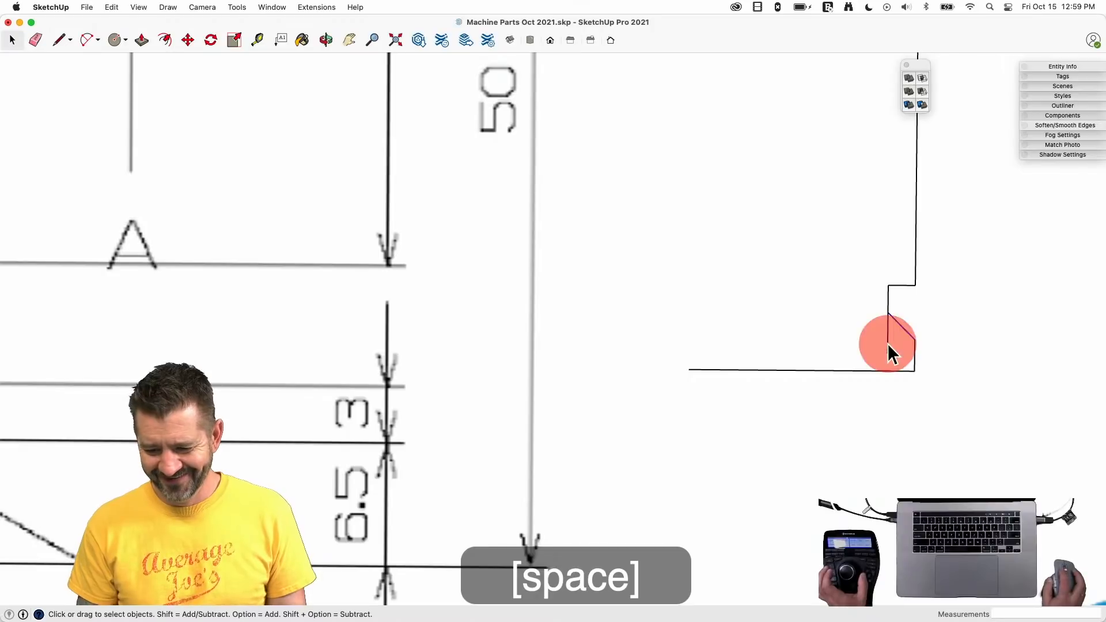
key(q)
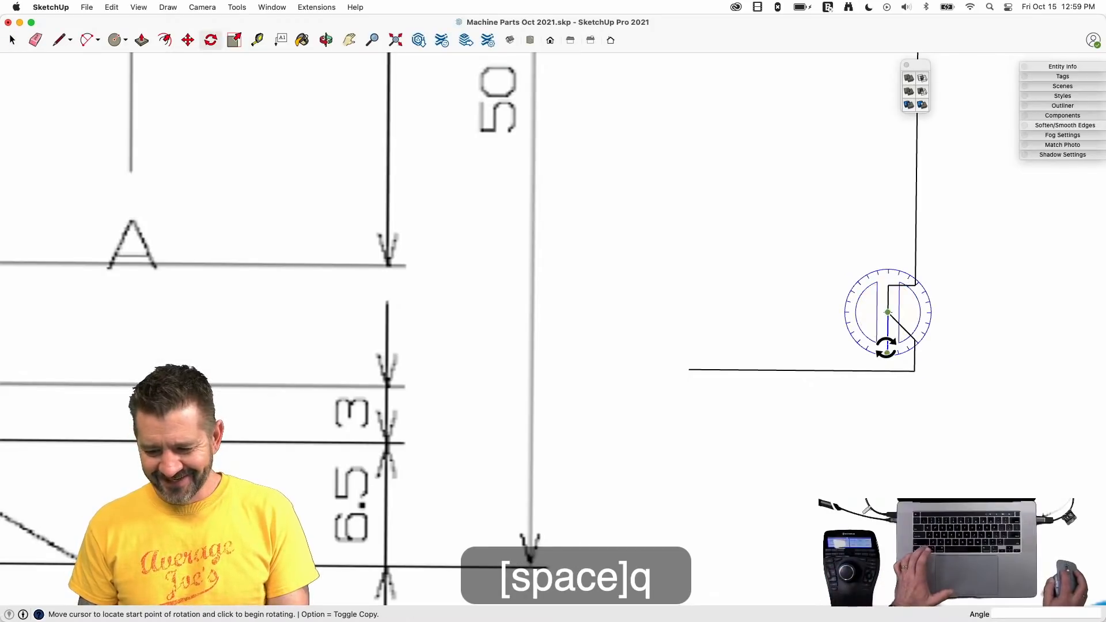
key(alt)
click(887, 352)
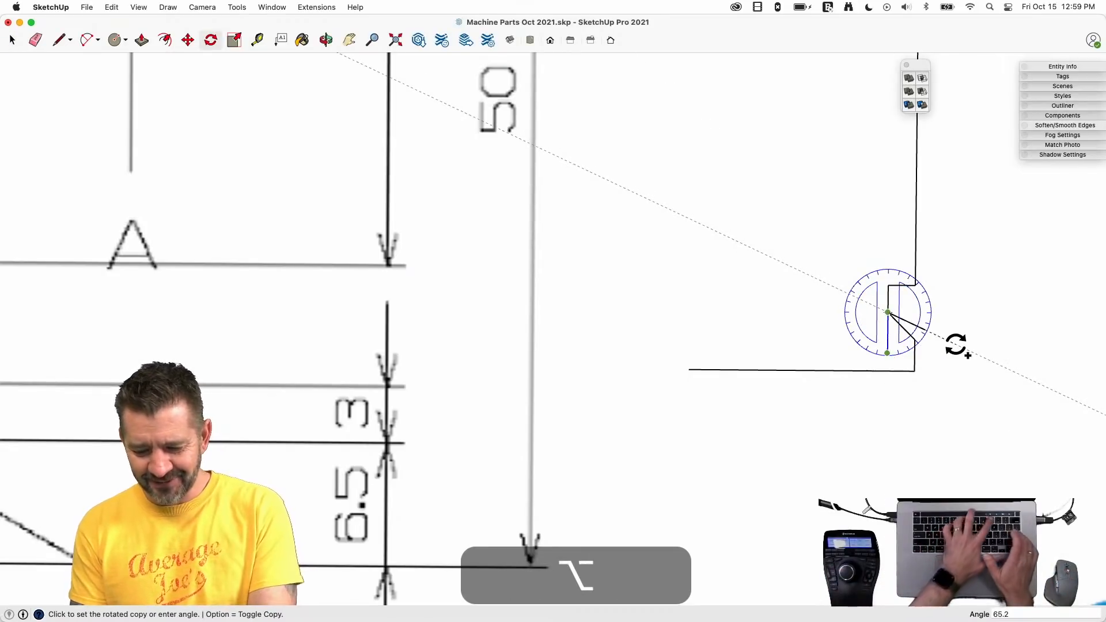
text(60)
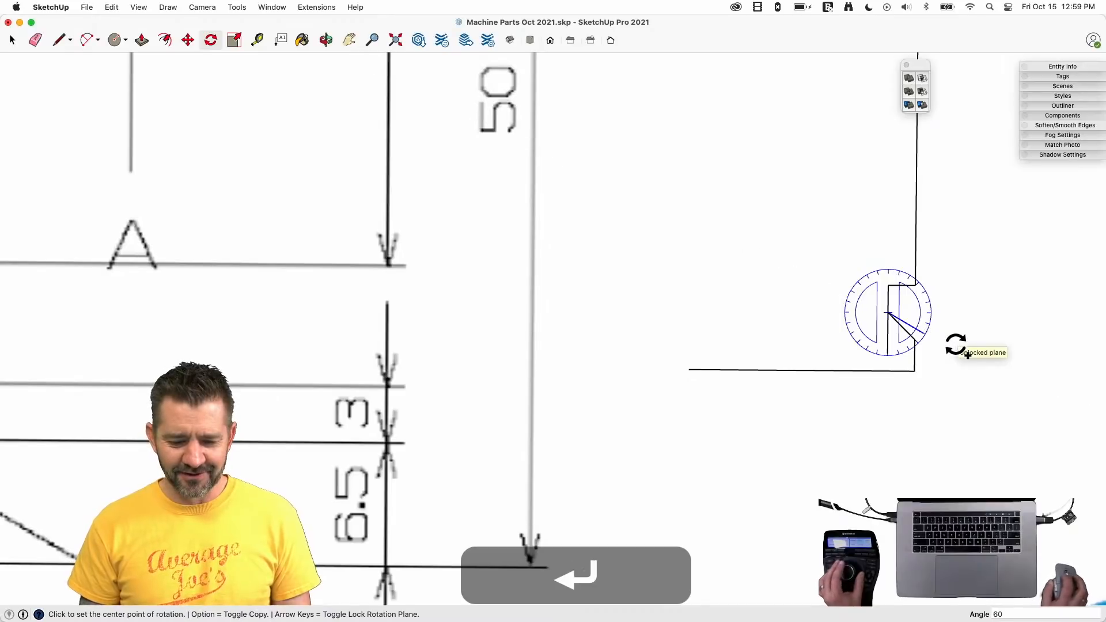
- Erase the helper line, the old groove diagonal and the short outer edge below it, keeping the 60° line
scroll(956, 346, down, 5)
key(space)
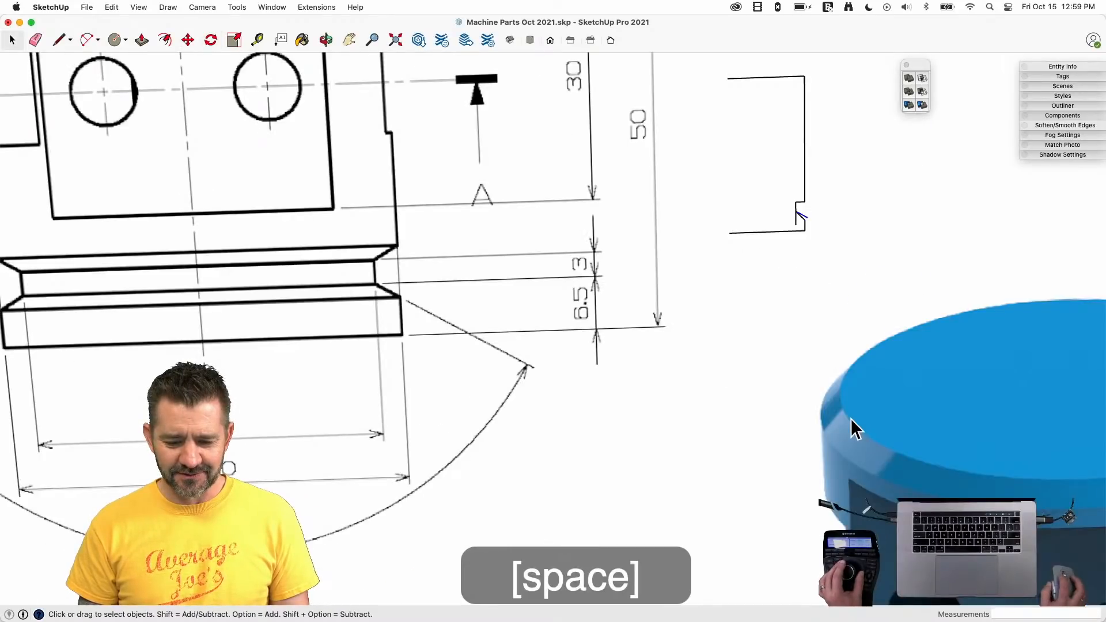
scroll(588, 304, up, 6)
key(e)
click(623, 270)
key(l)
key(e)
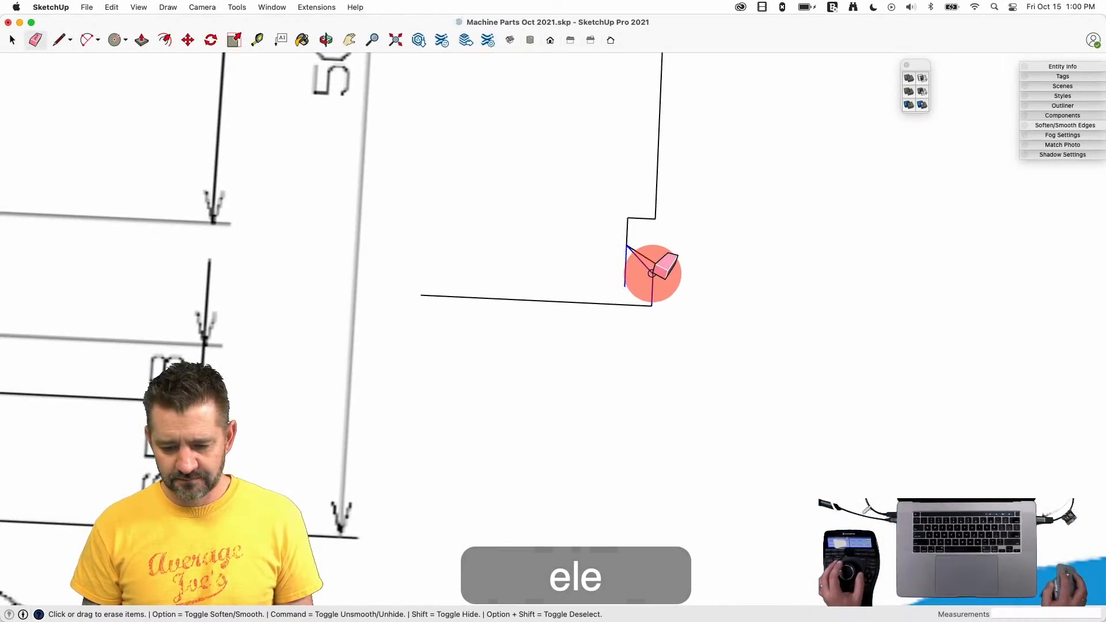
- Redraw the outer edge 6.5 mm along green from the base corner and trim the ends that overrun its crossing with the 60° line
key(l)
click(650, 304)
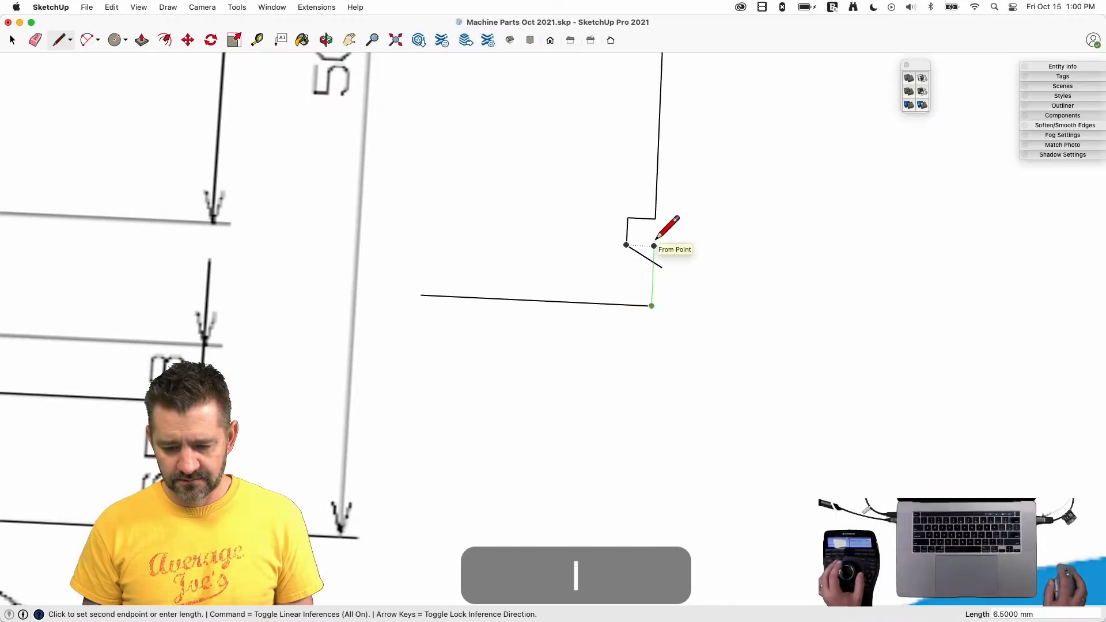
click(653, 246)
key(e)
click(659, 259)
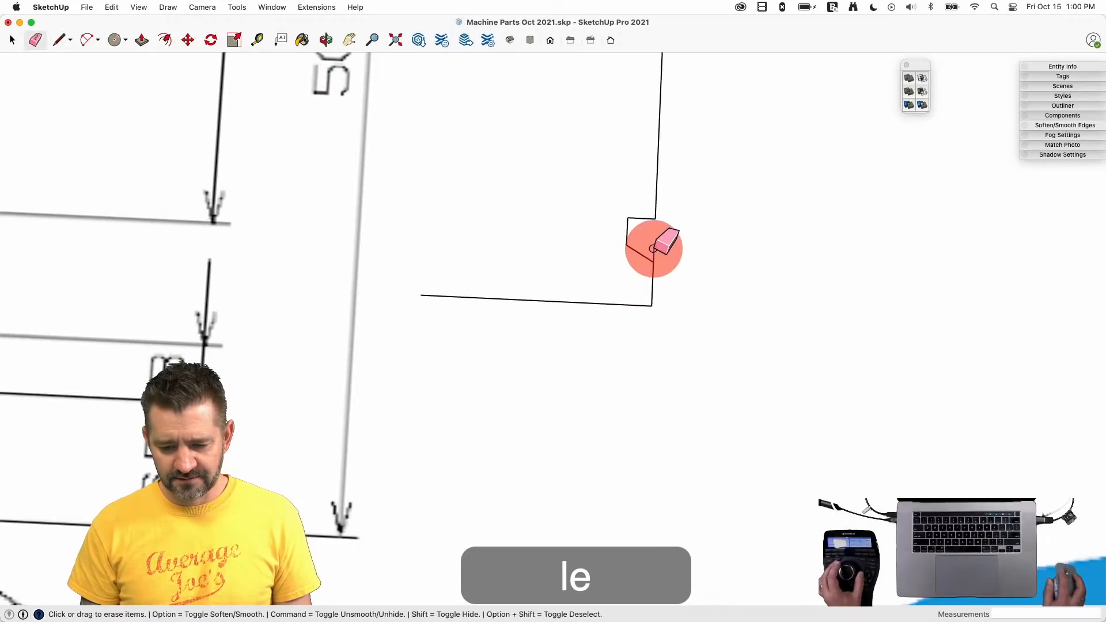
- Rotate a copy of the sloped groove edge 180° in the red plane about the midpoint of the groove's inner edge
key(space)
click(638, 252)
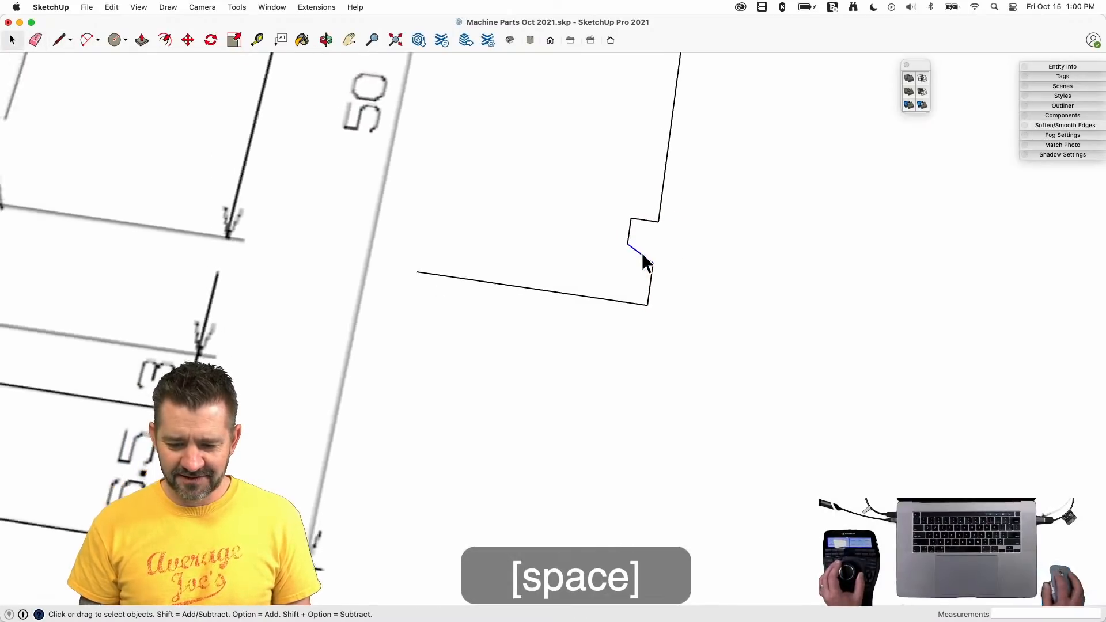
key(q)
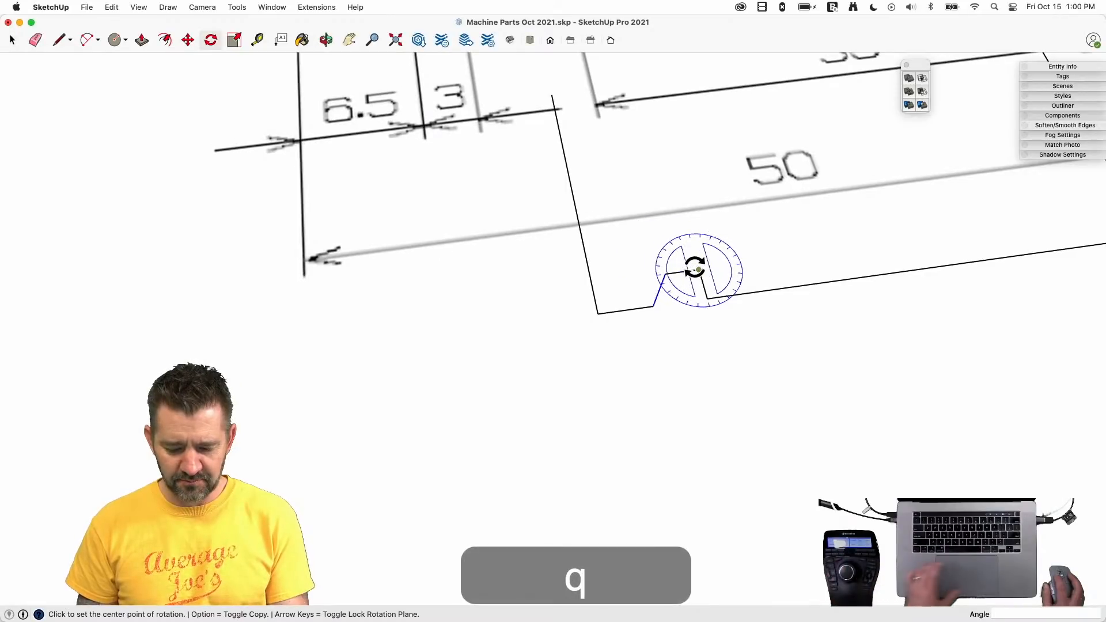
key(Left)
key(Right)
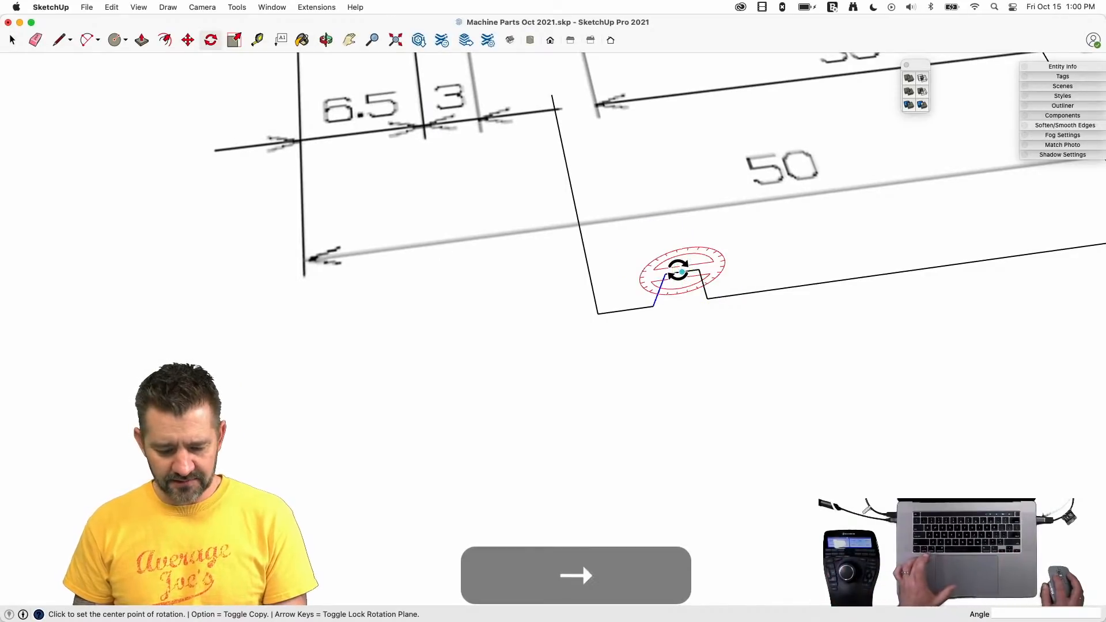
click(679, 271)
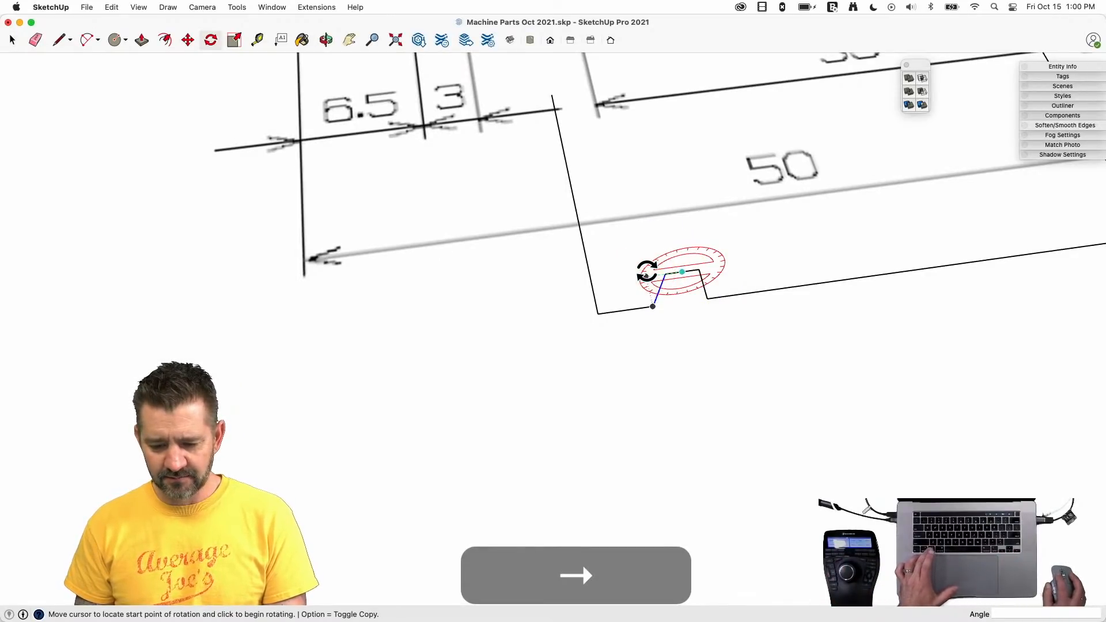
click(739, 259)
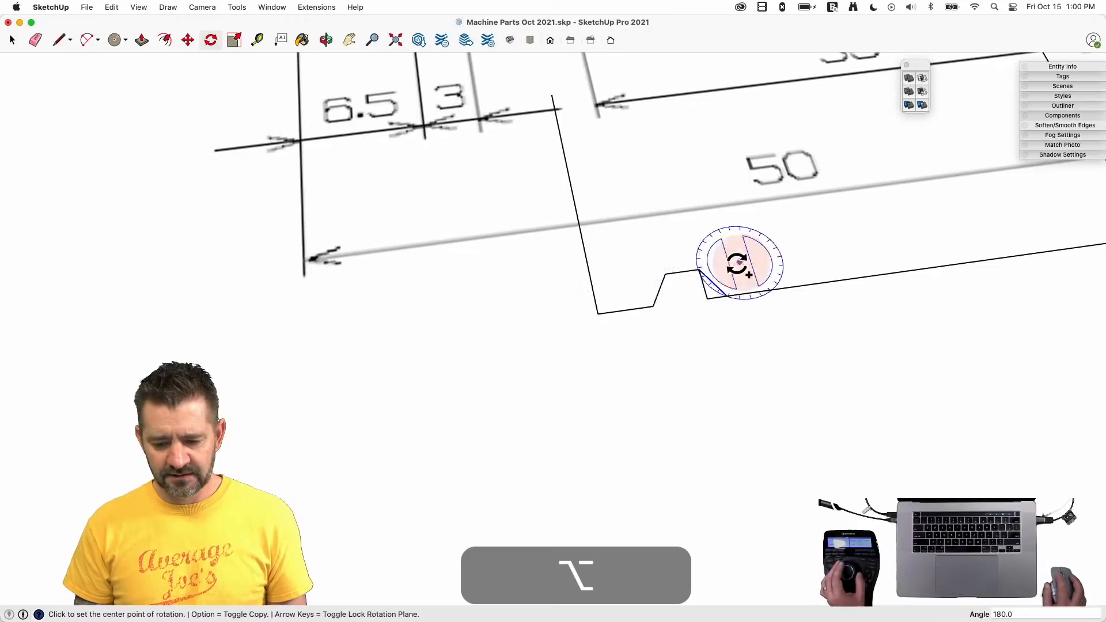
- Erase the leftover straight edges enclosed by the new sloped side of the groove
key(e)
click(712, 294)
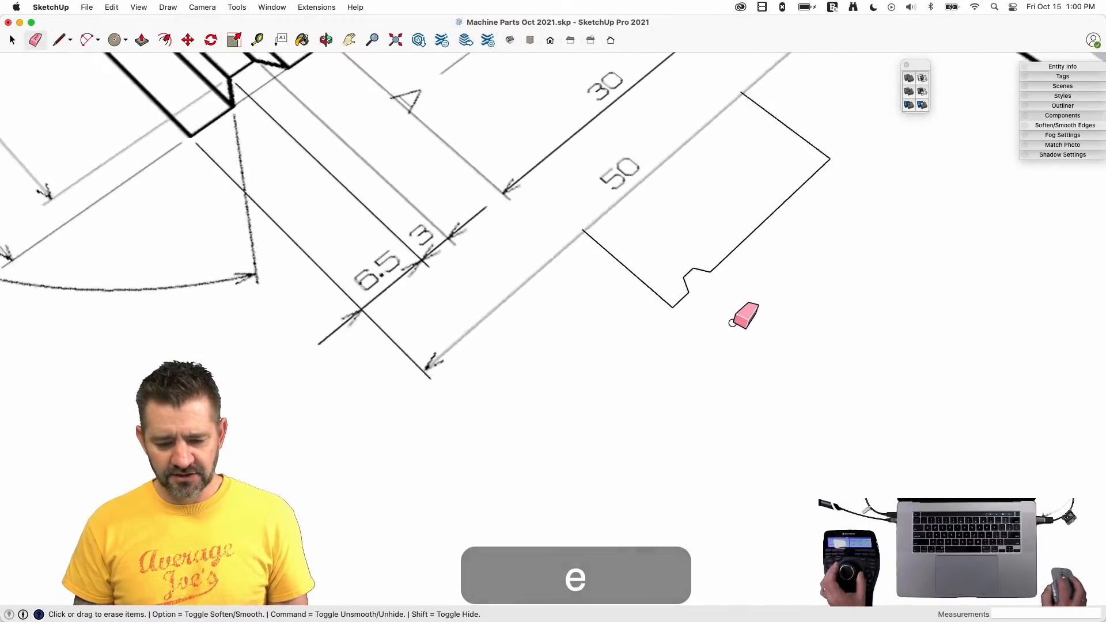
key(space)
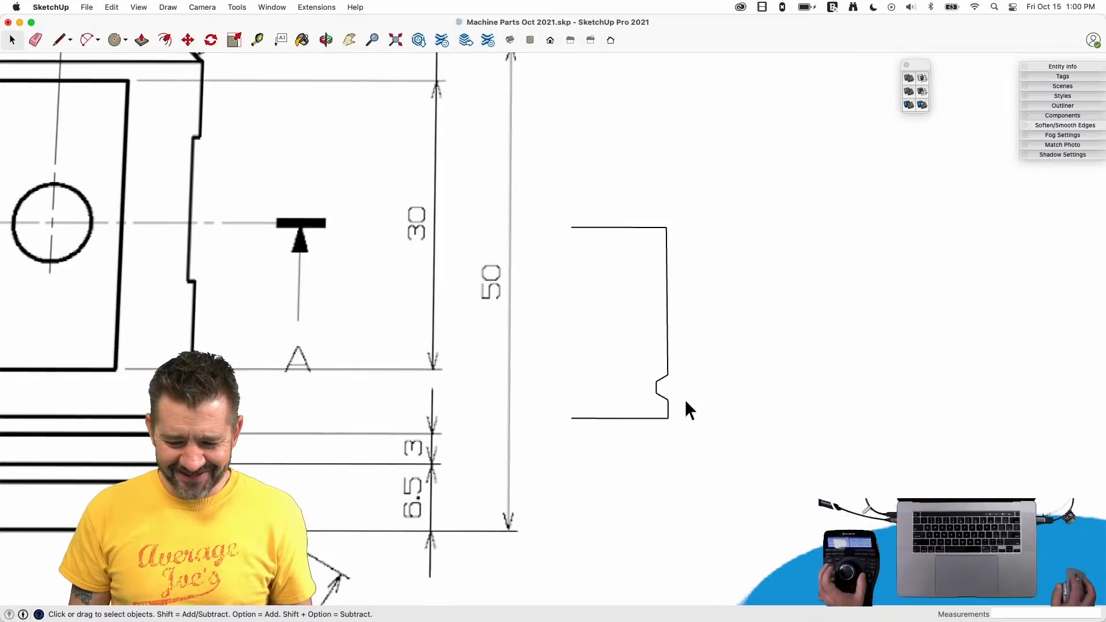
- Try copying the groove's lower sloped edge to the profile's upper outer corner as its chamfer
click(661, 397)
key(m)
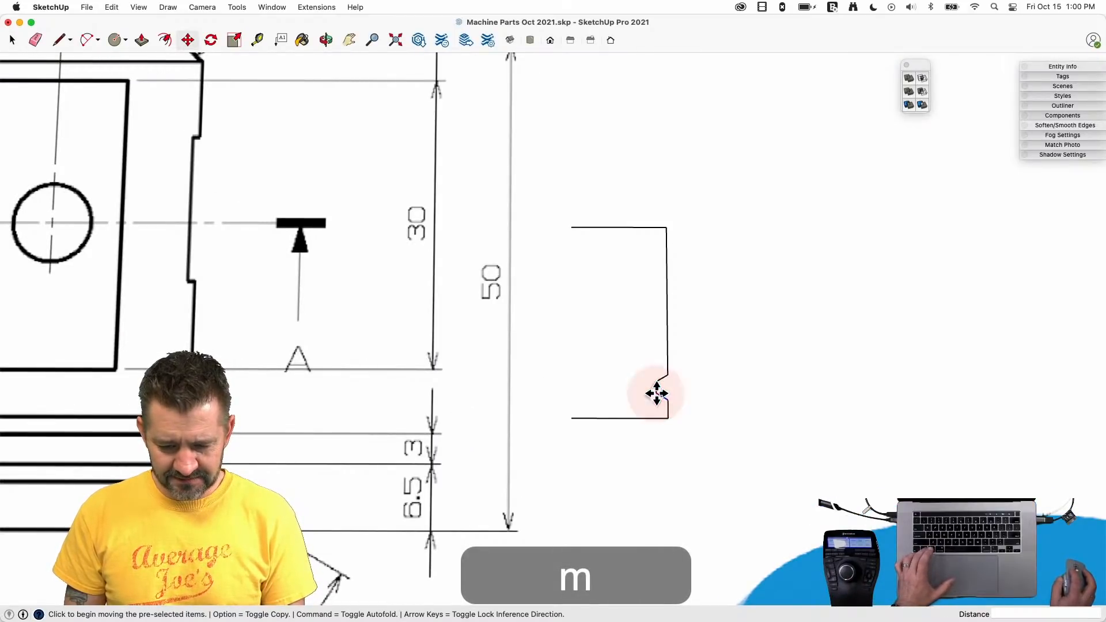
click(657, 394)
key(alt)
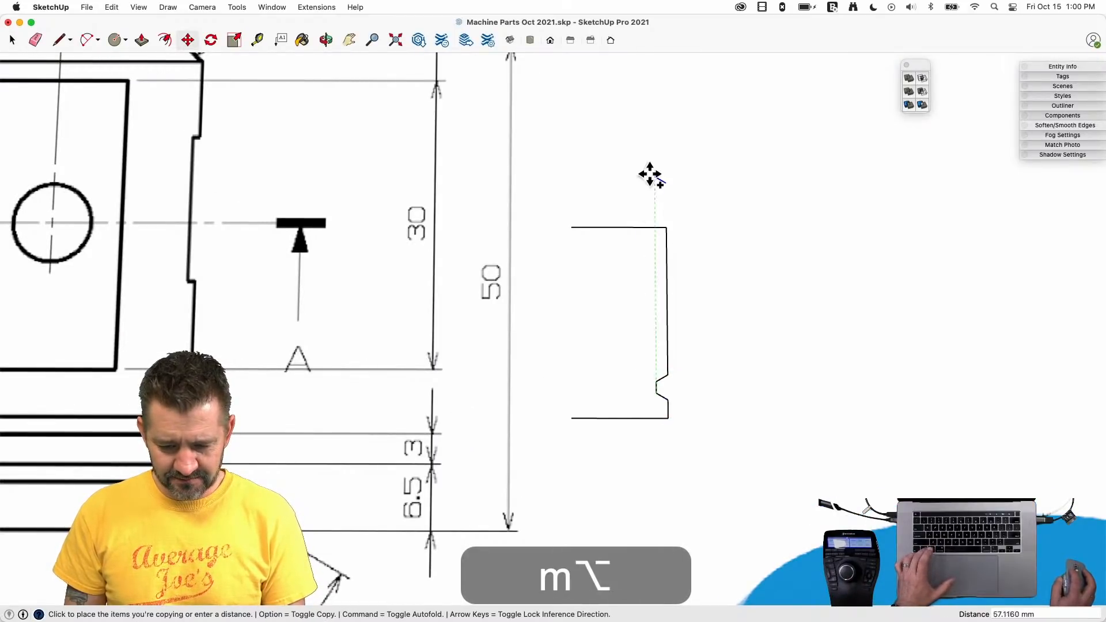
click(664, 227)
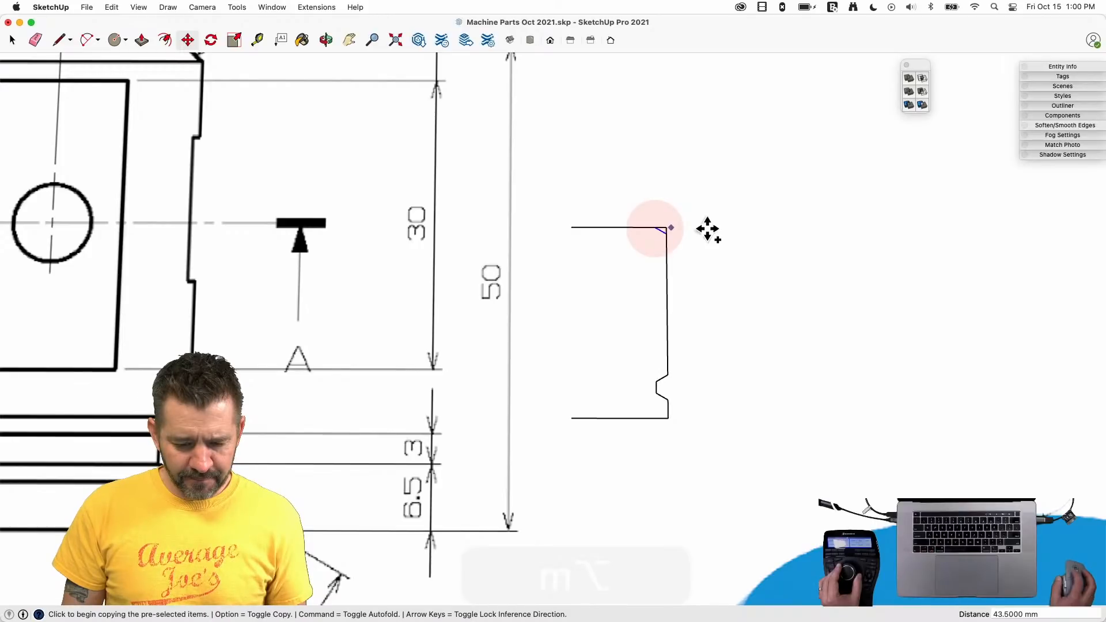
key(space)
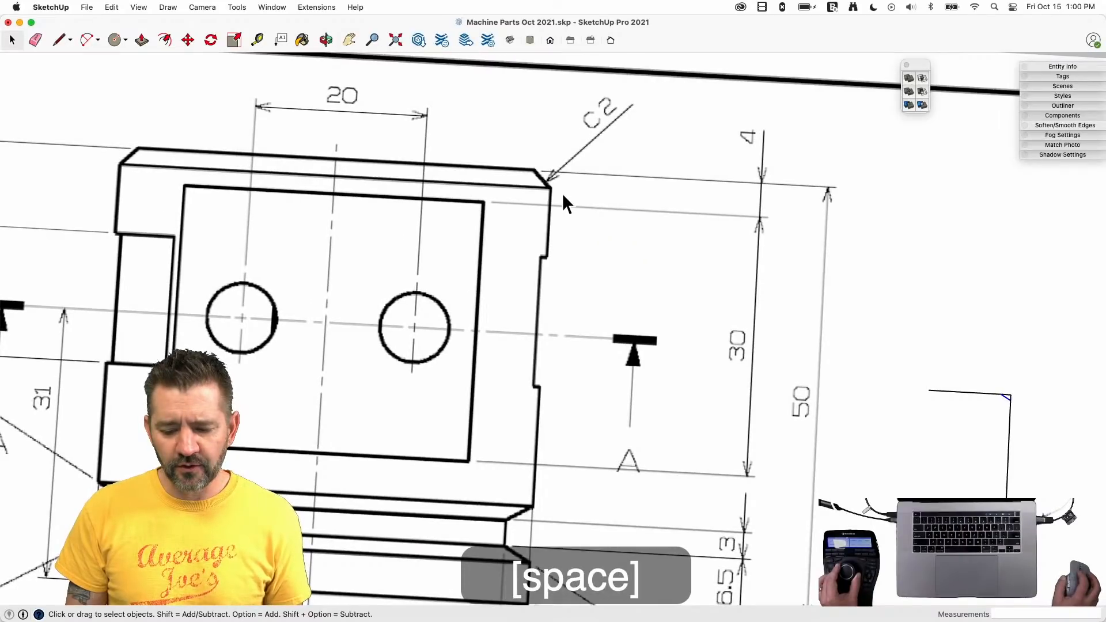
key(e)
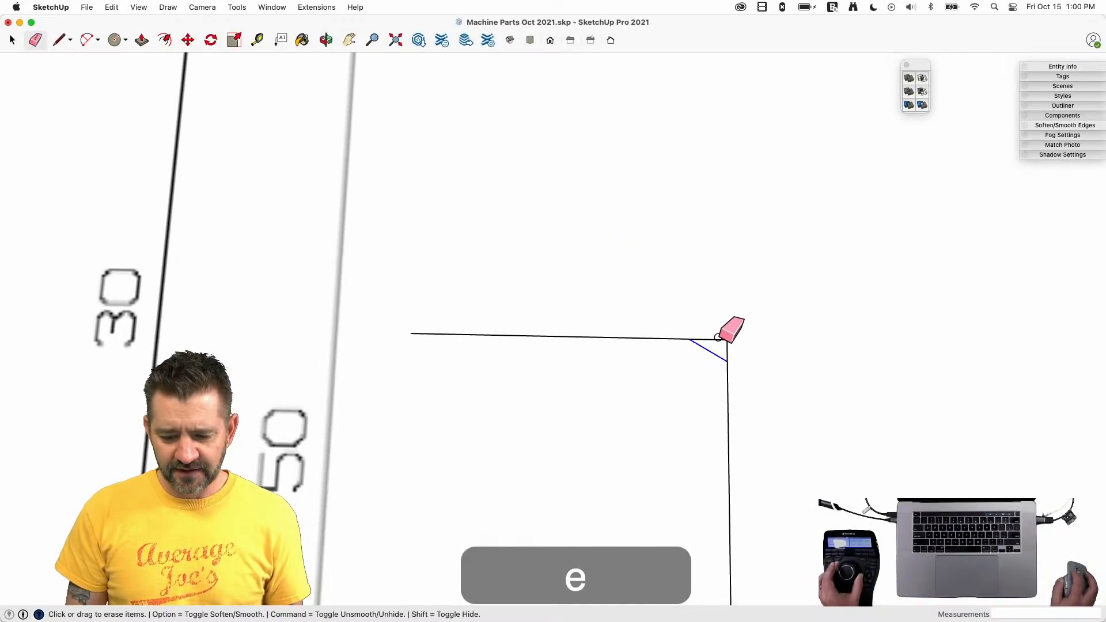
- Chamfer the profile's upper outer corner with a diagonal between points 2 mm along each edge, and erase the corner outside it
key(l)
click(725, 292)
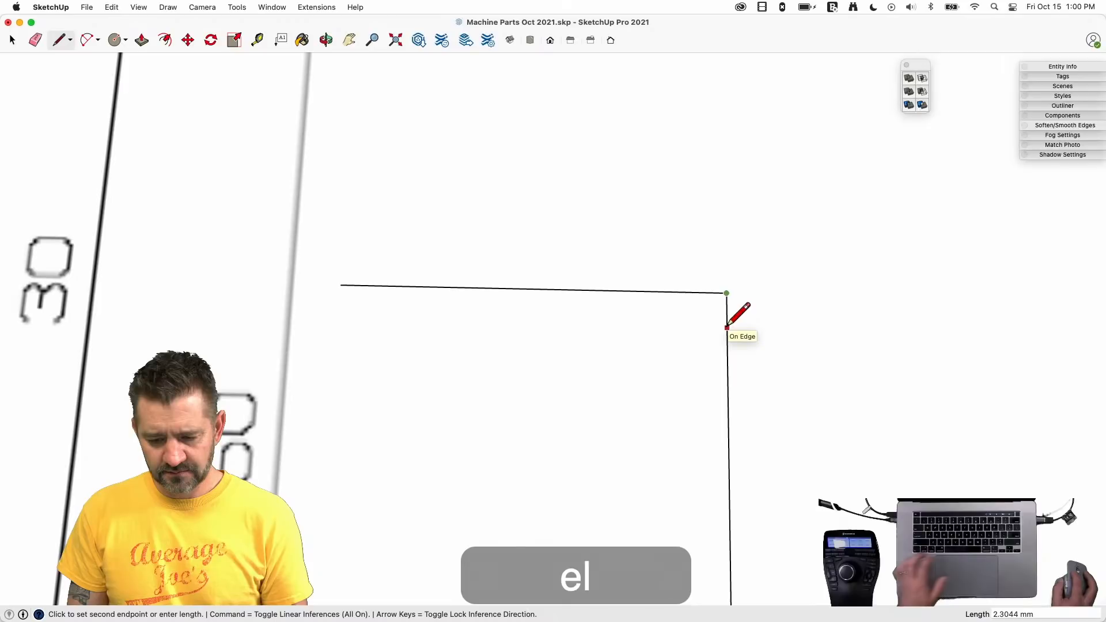
key(Return)
text(2)
key(Return)
key(Return)
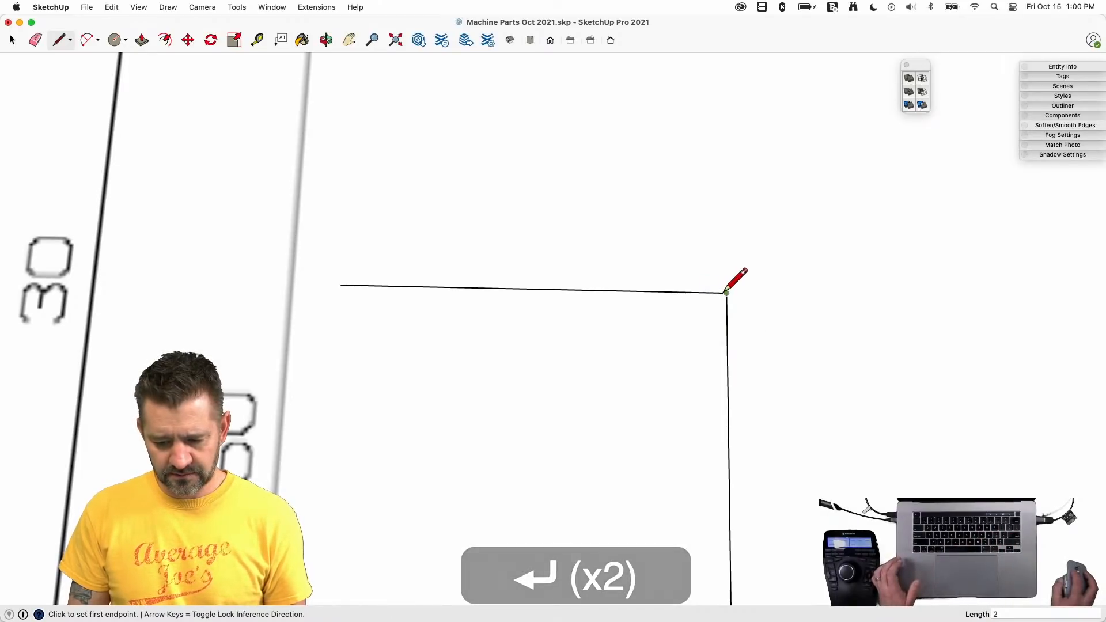
click(695, 293)
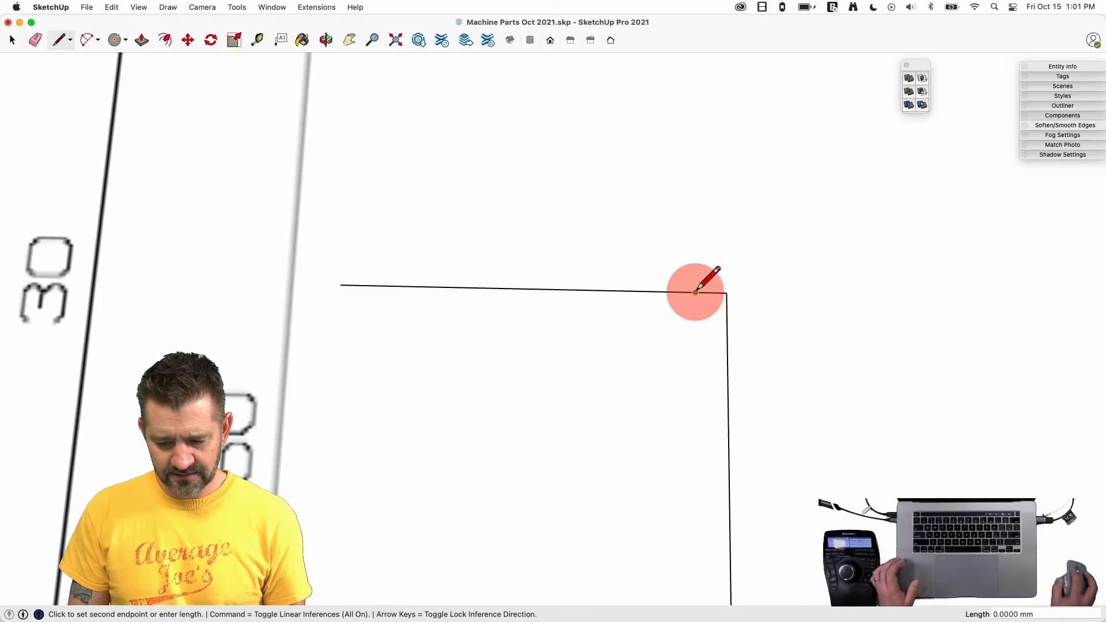
click(725, 321)
key(e)
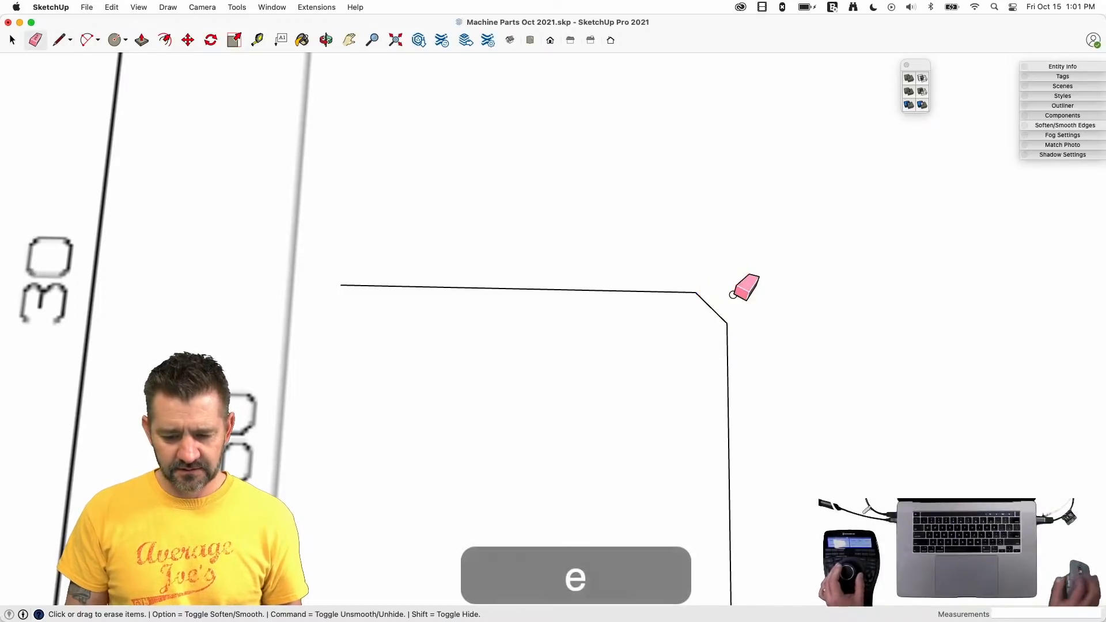
key(space)
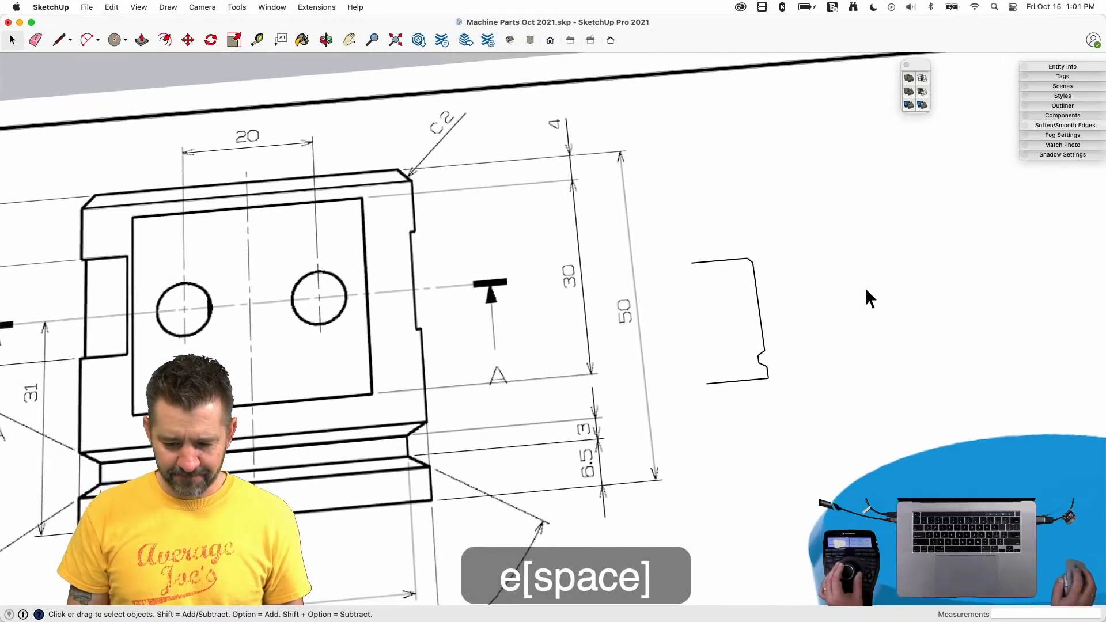
- Close the half profile with a straight line joining the inner ends of its top and bottom edges
key(l)
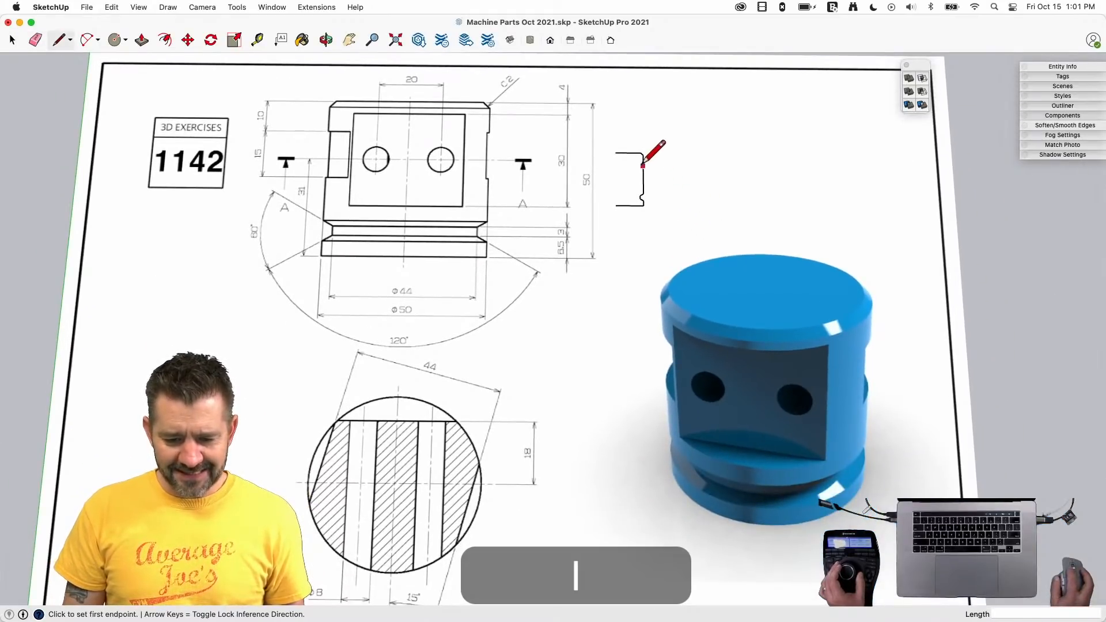
click(615, 152)
click(616, 205)
key(space)
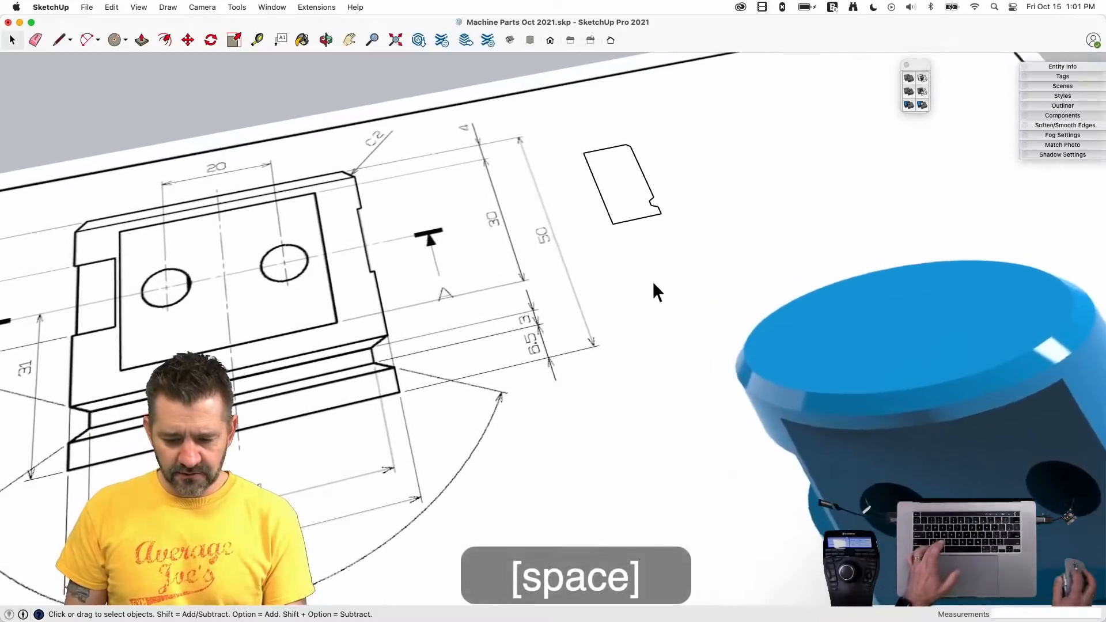
- Draw a path circle perpendicular to the green axis, beneath the profile's inner bottom corner and centred on its axis, and select it
key(c)
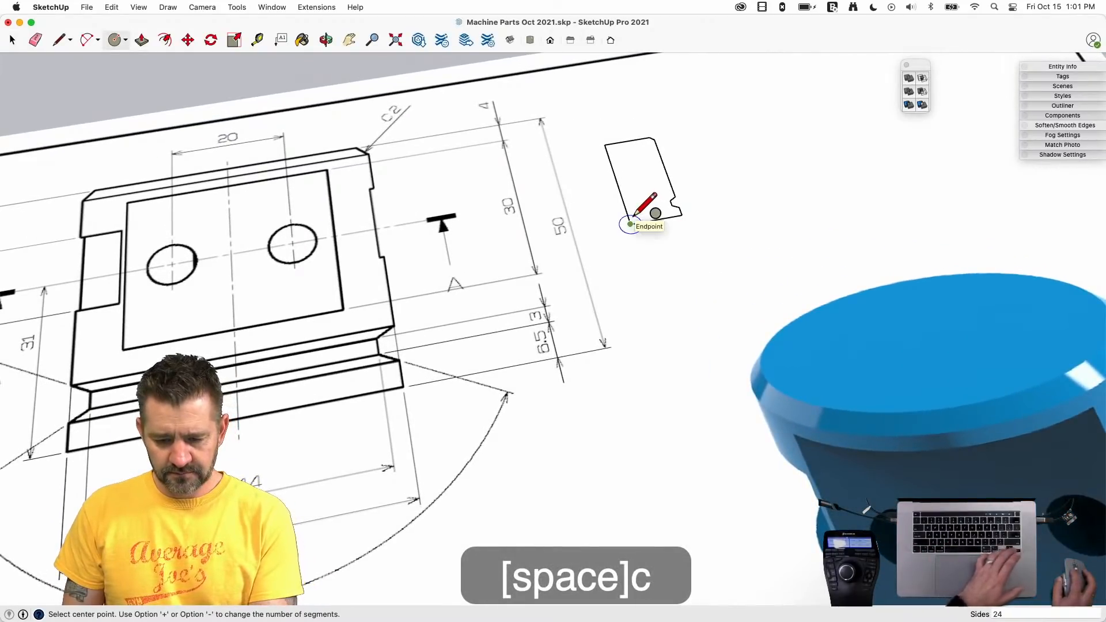
key(Right)
key(Up)
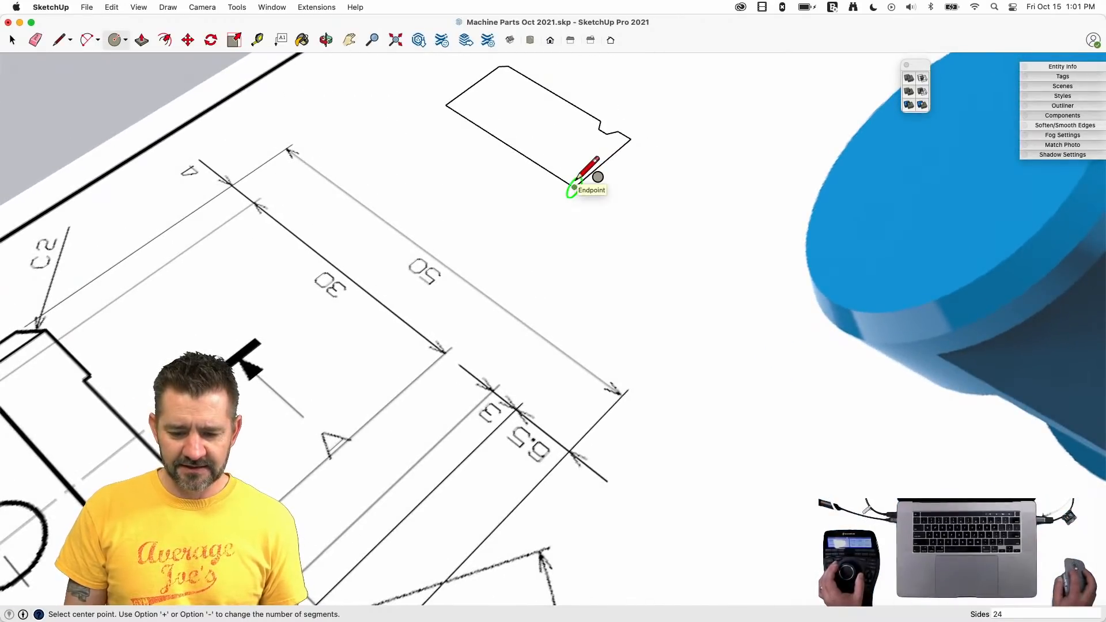
click(618, 198)
click(650, 187)
key(space)
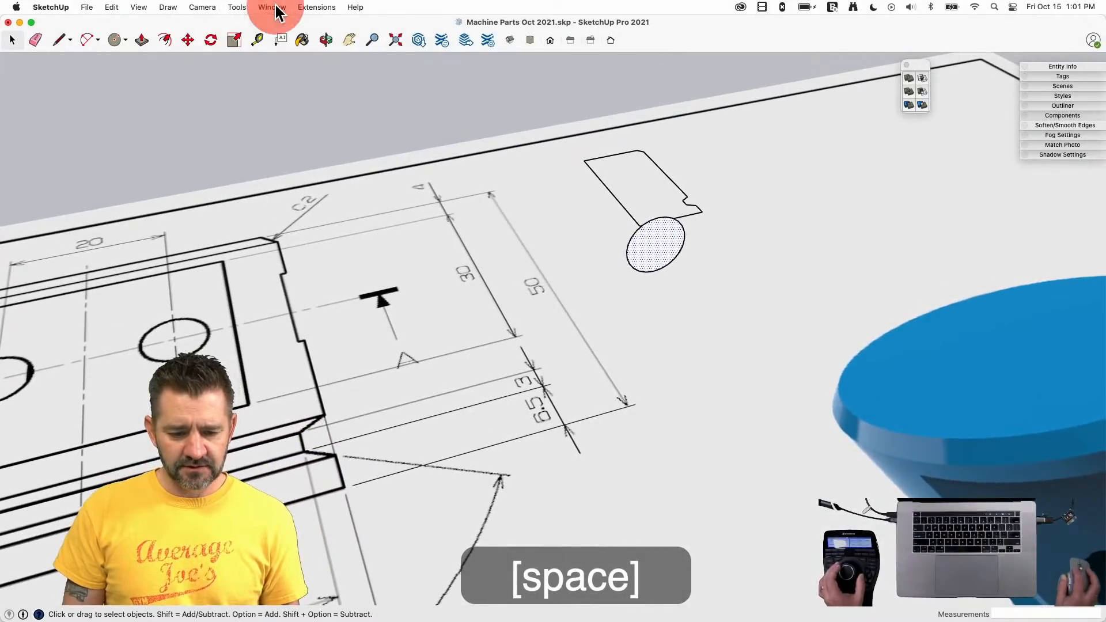
- Revolve the half profile around the circle with Follow Me and erase the path circle
click(309, 8)
mouse_move(241, 6)
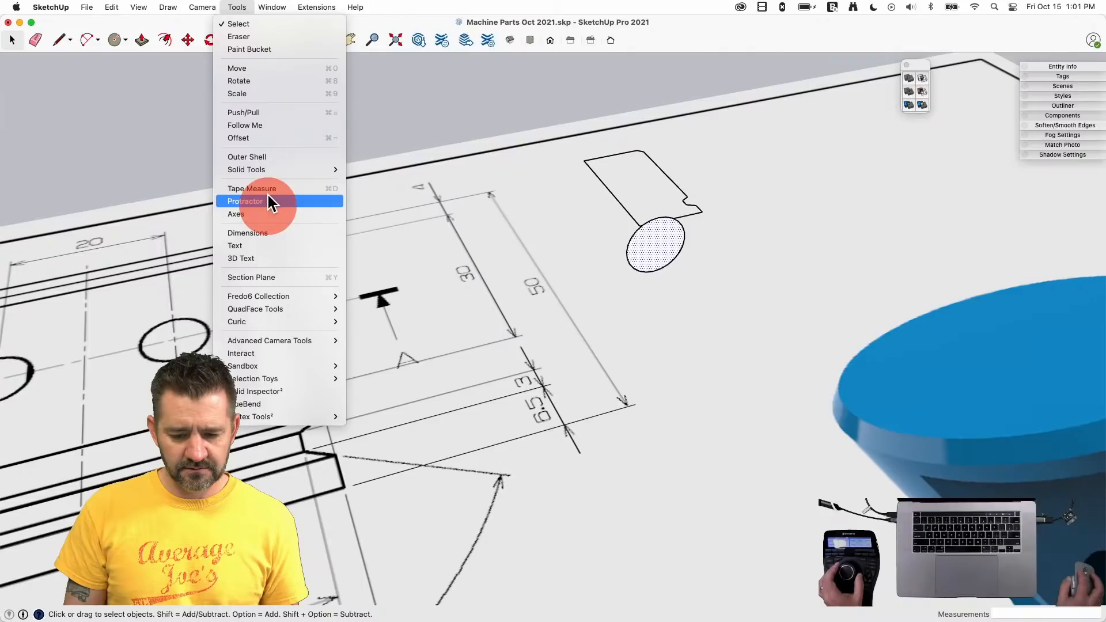
key(space)
key(e)
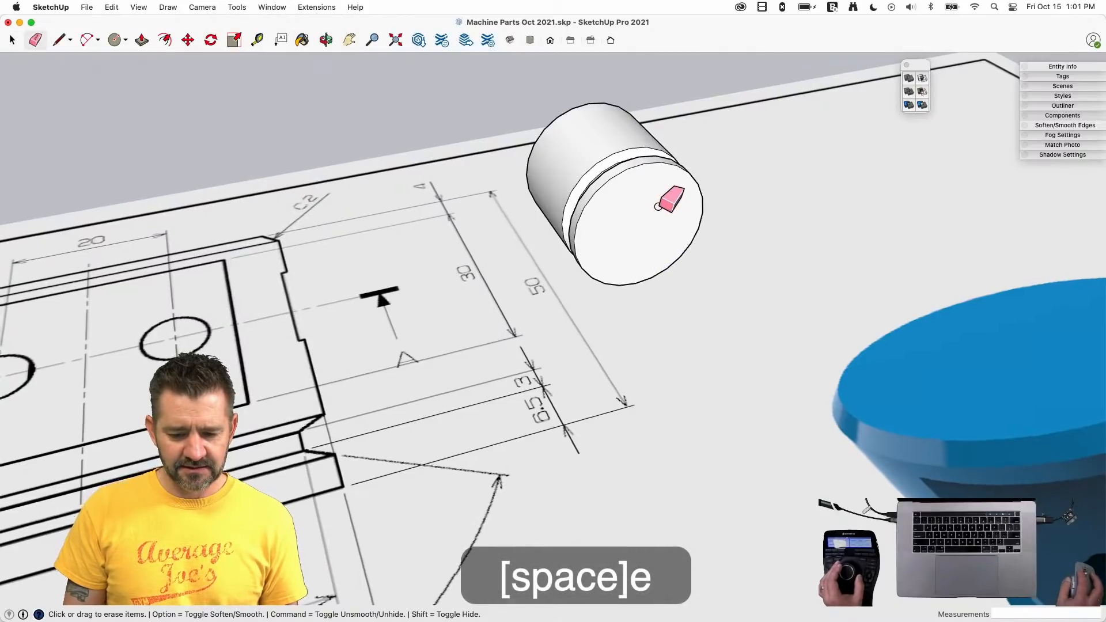
- Select the whole revolved body and rotate it 90° upright in the red plane about its base centre
key(space)
click(593, 250)
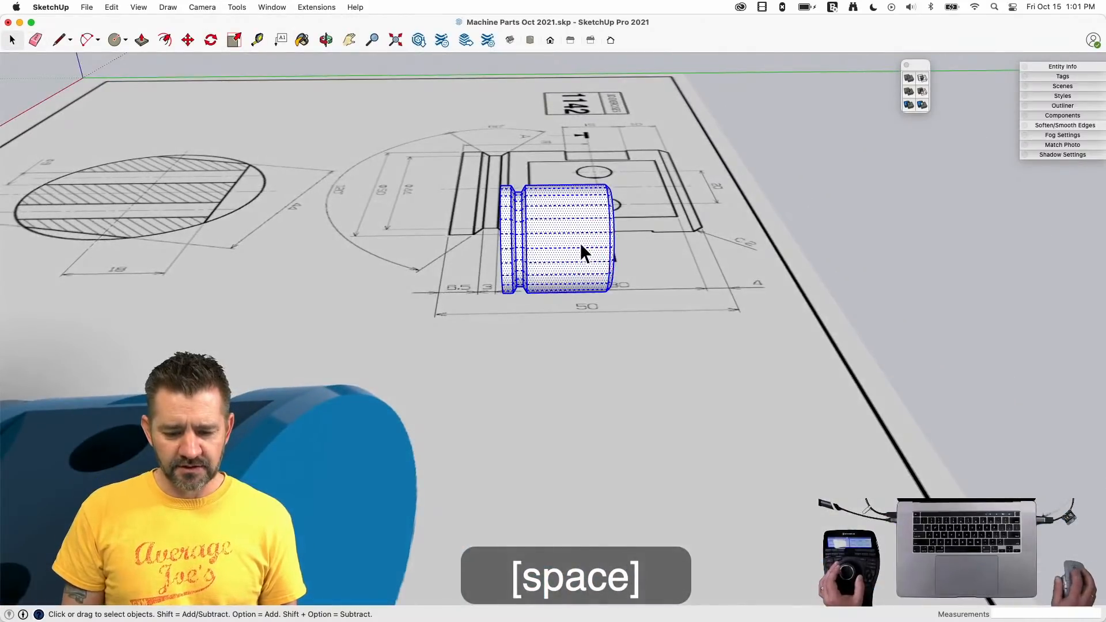
key(q)
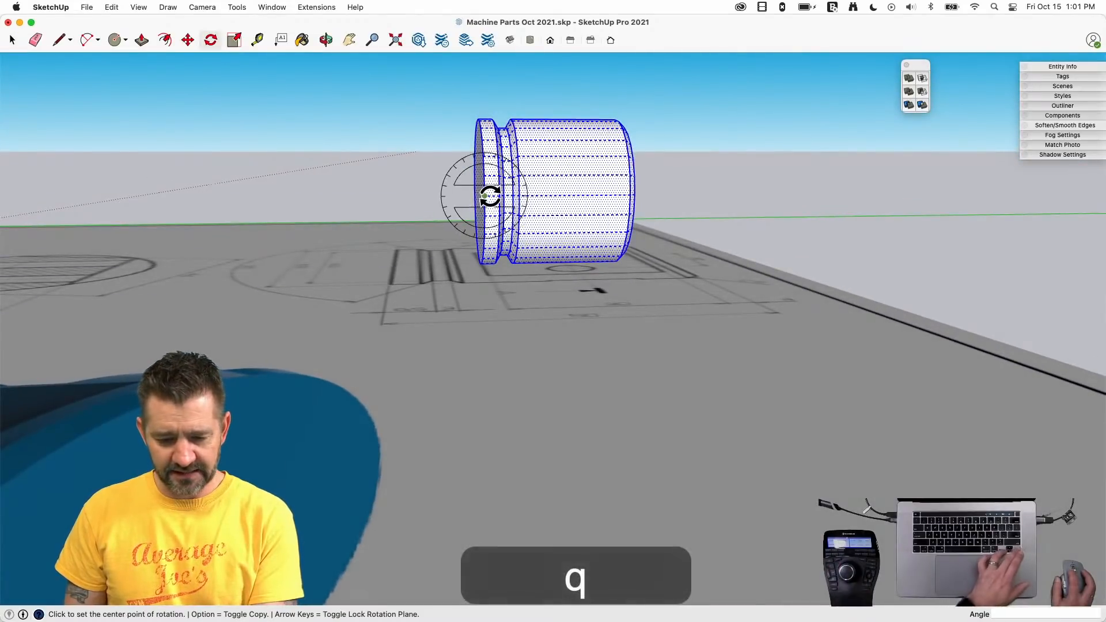
key(Right)
click(484, 195)
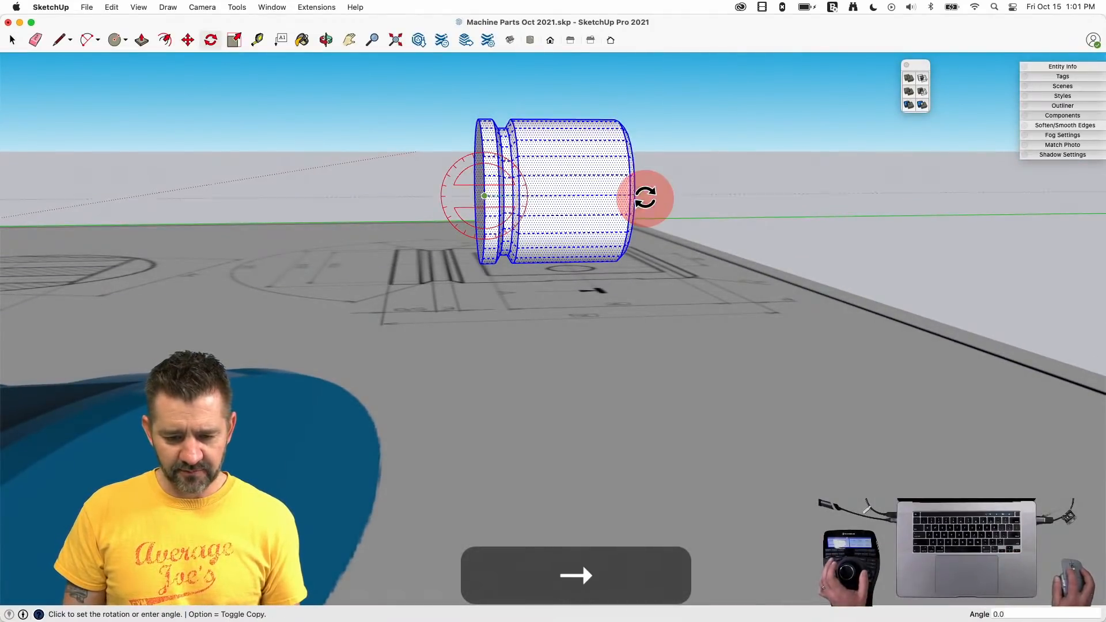
click(643, 198)
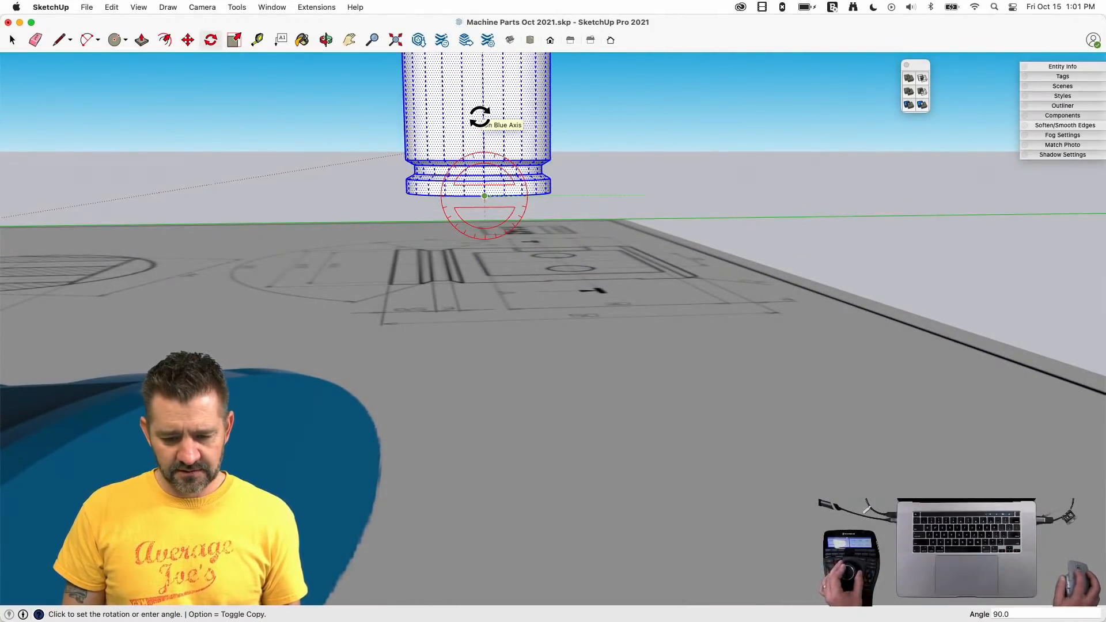
click(481, 116)
key(space)
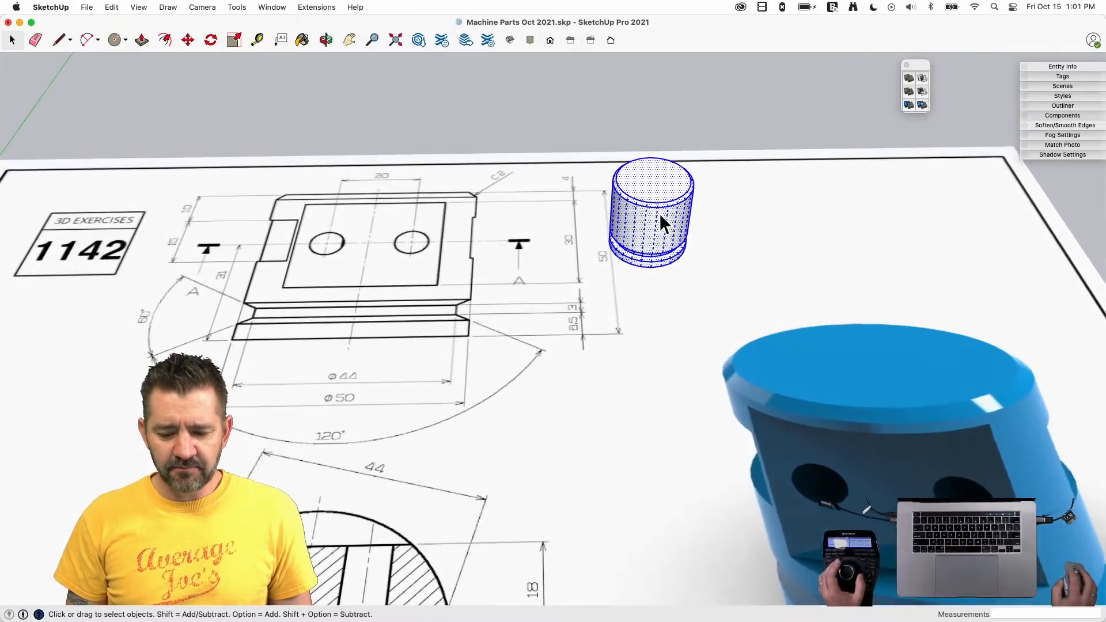
- Group the upright revolved body and display its entity information
right_click(661, 213)
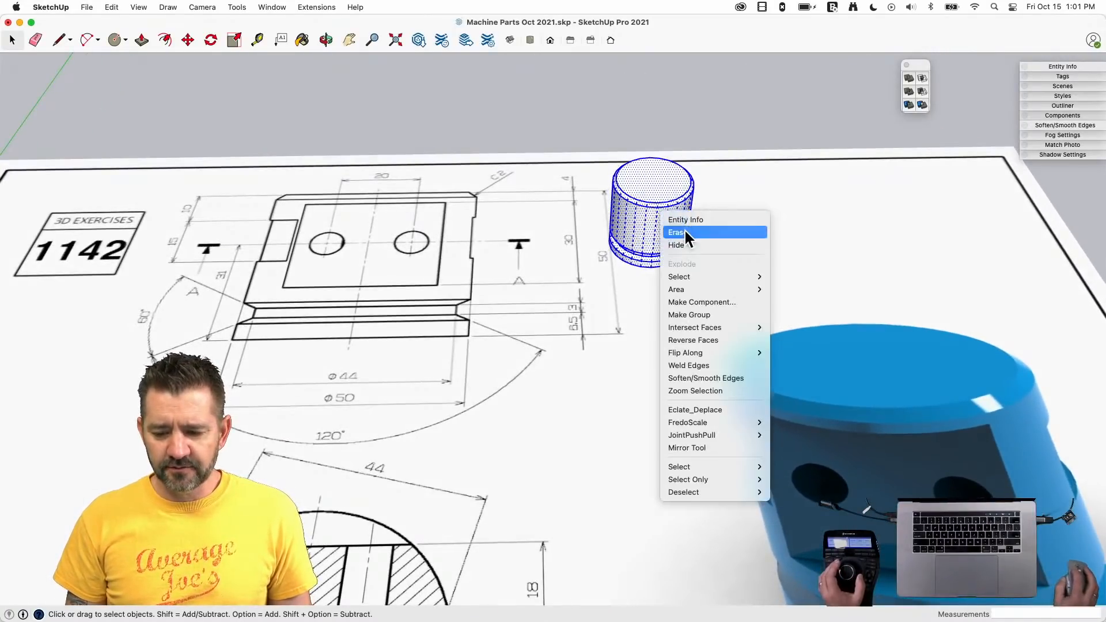
click(1063, 67)
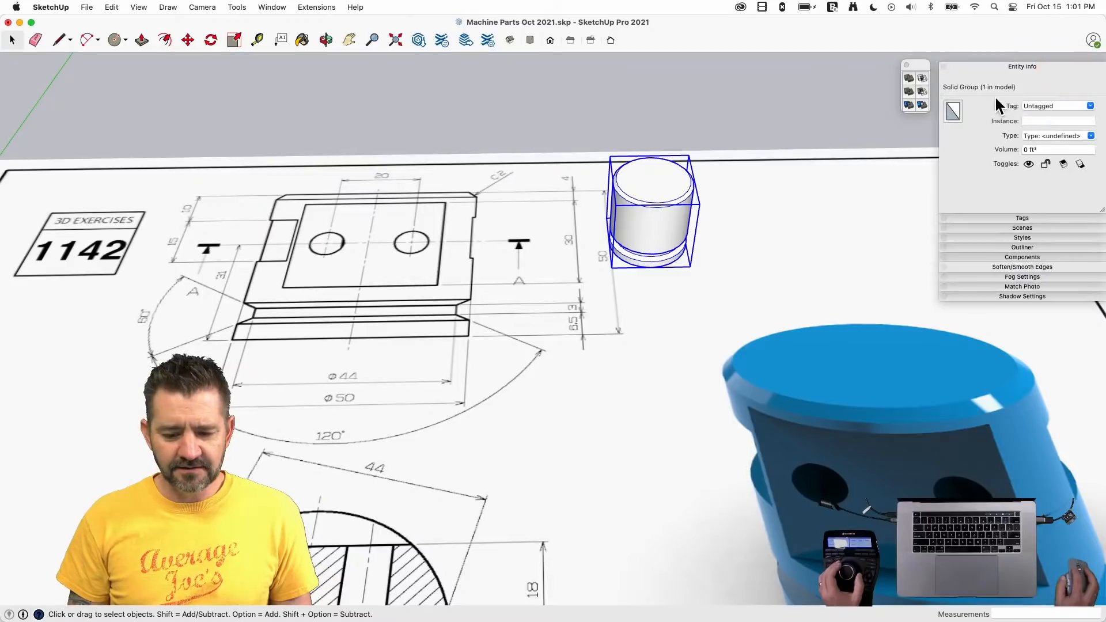
- Draw an upright rectangle about 87 mm wide and 30 mm high in front of the cylinder
click(981, 65)
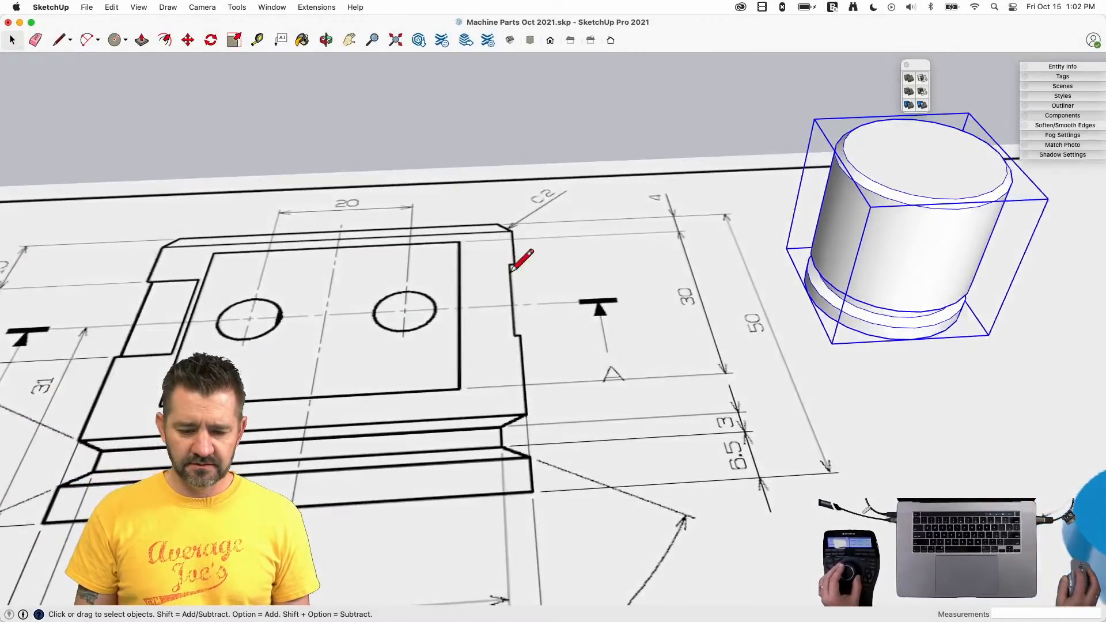
key(l)
click(565, 504)
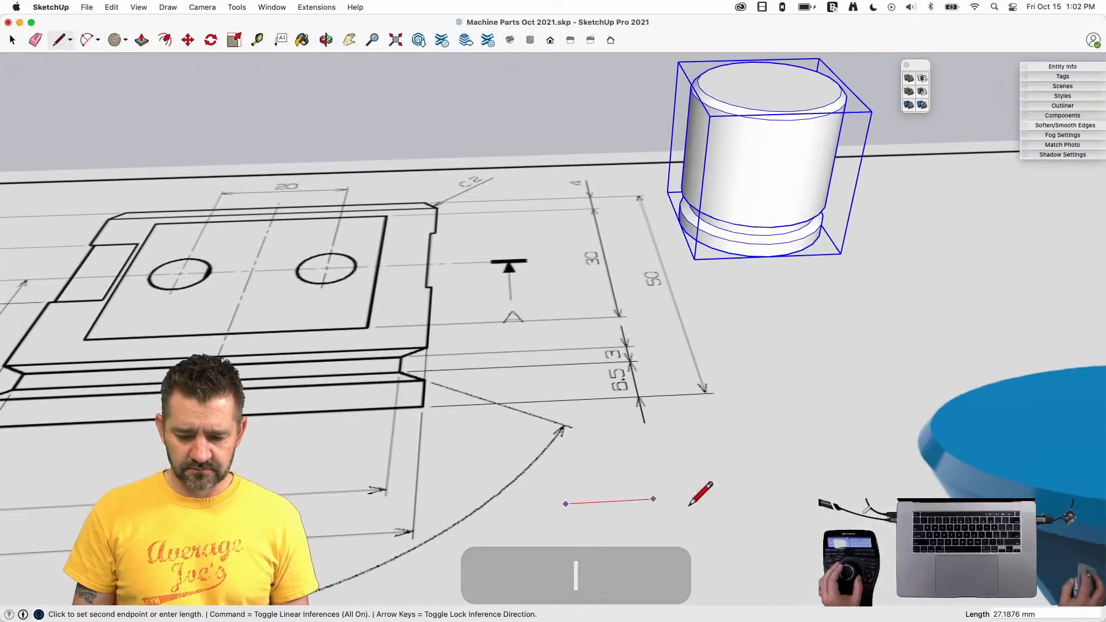
click(841, 489)
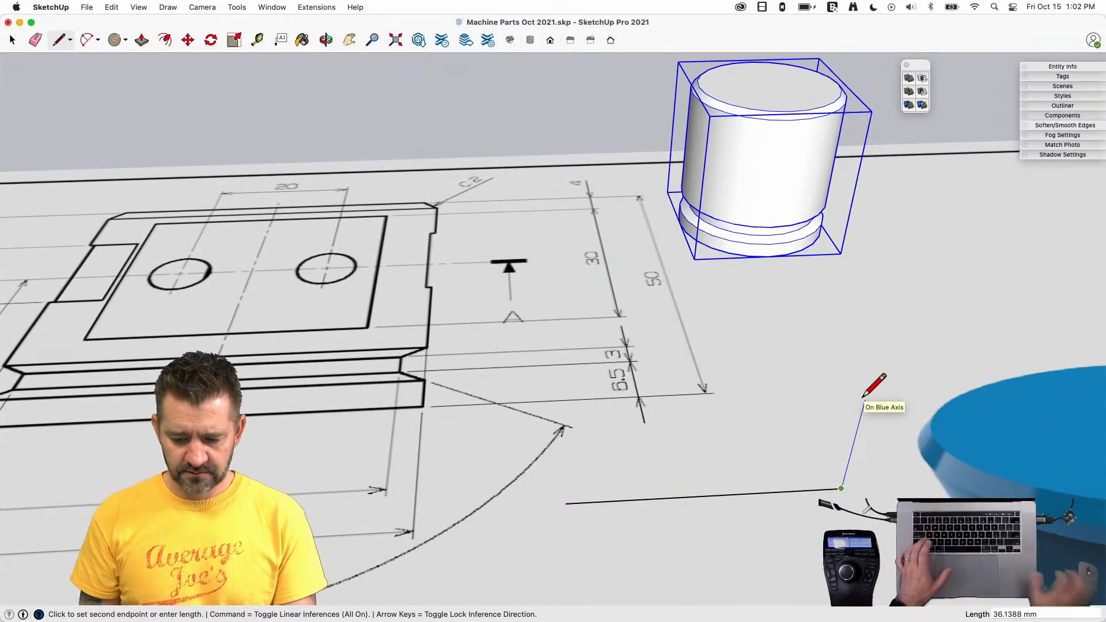
key(Return)
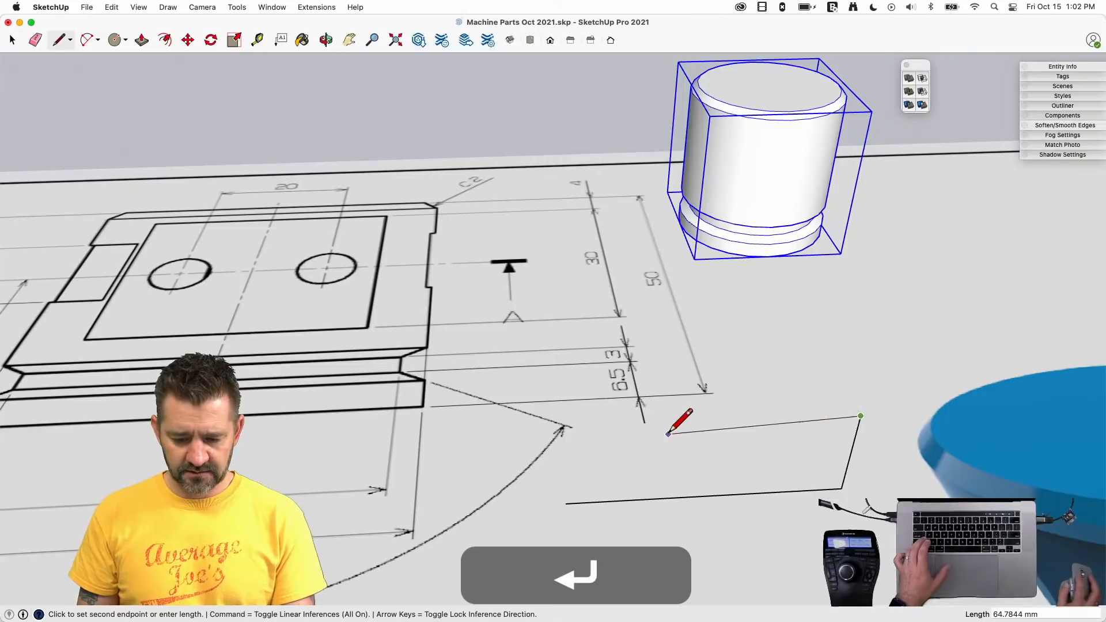
click(576, 502)
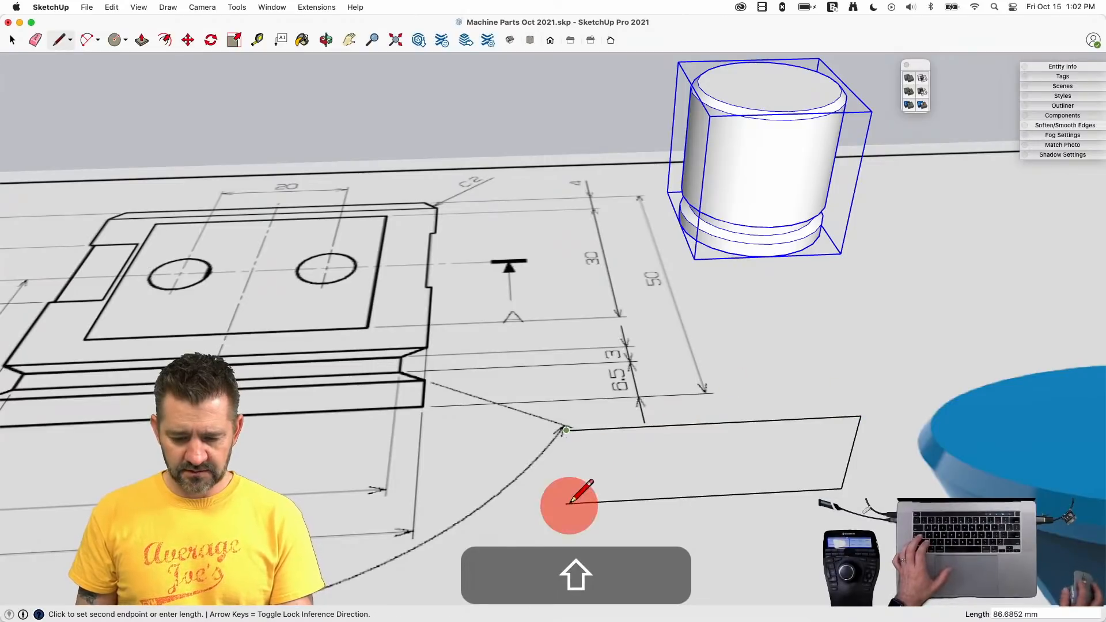
- Push/Pull the rectangle about 43 mm into a box and make the whole box a group
key(p)
click(638, 459)
click(691, 489)
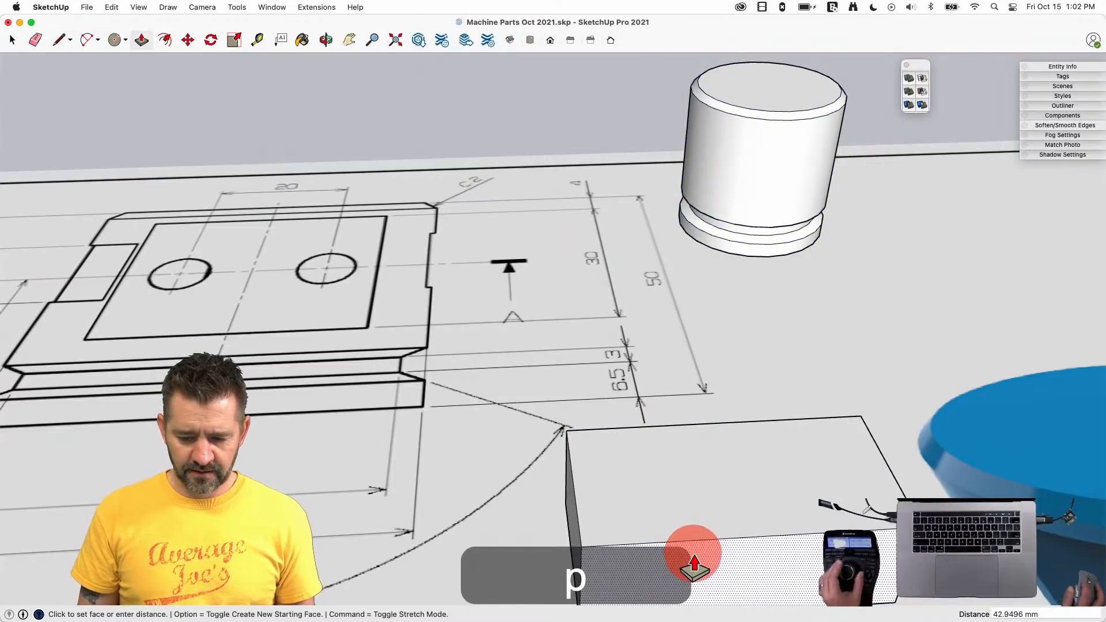
key(space)
click(831, 438)
right_click(831, 435)
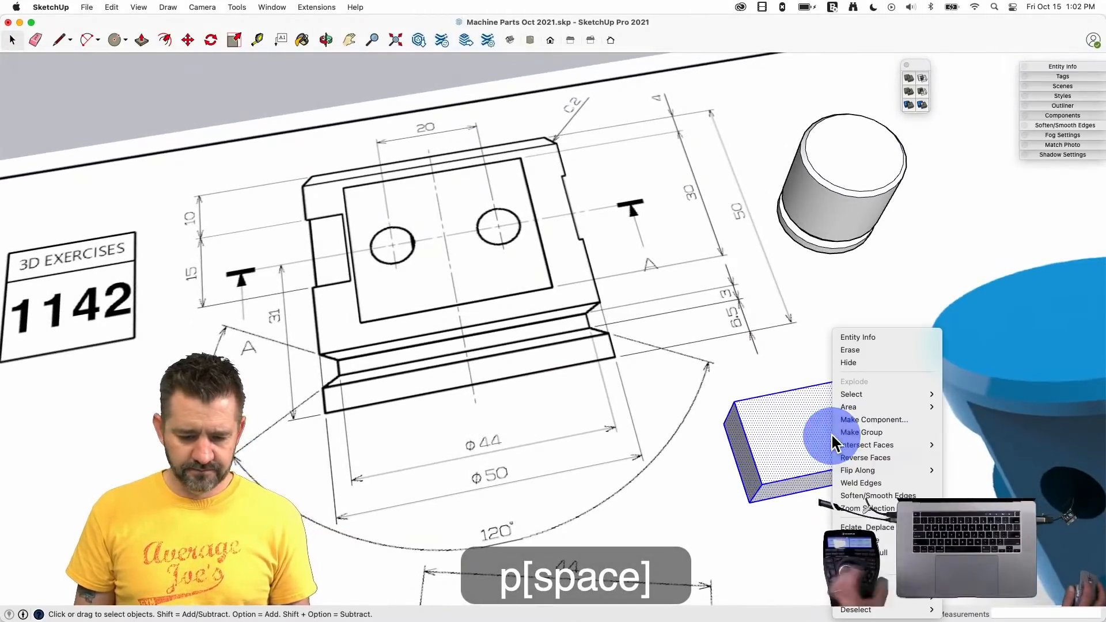
click(862, 433)
key(g)
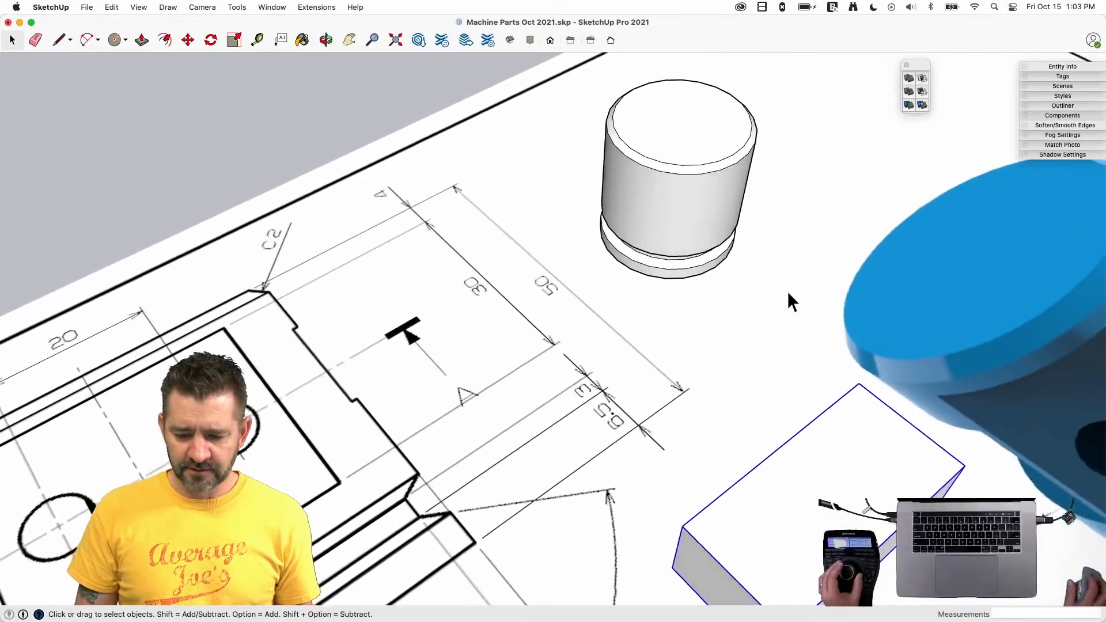
- Raise the box along the blue axis until its top is level with the cylinder's top face
key(m)
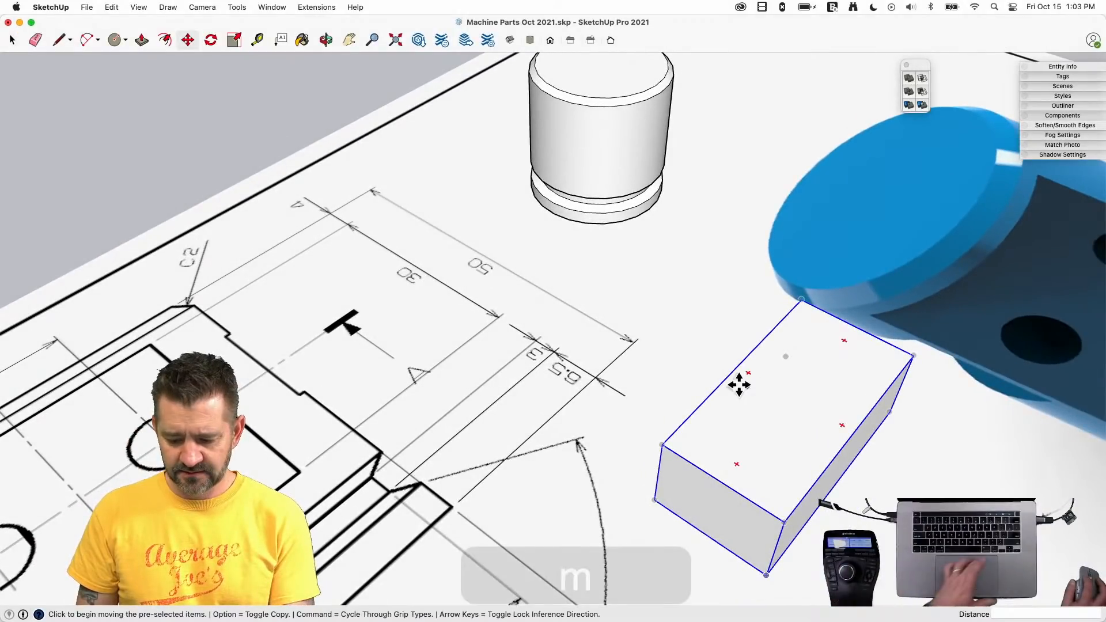
click(662, 445)
key(Up)
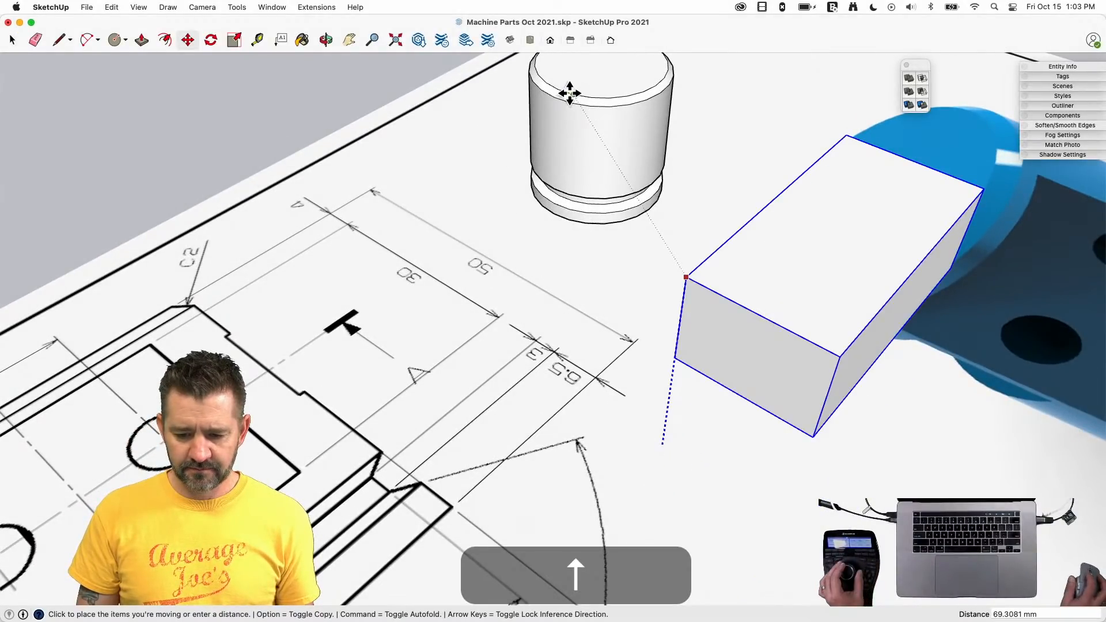
- Lower the box 4 mm, and move it by its top edge midpoint into line with the cylinder's centre
key(m)
click(803, 198)
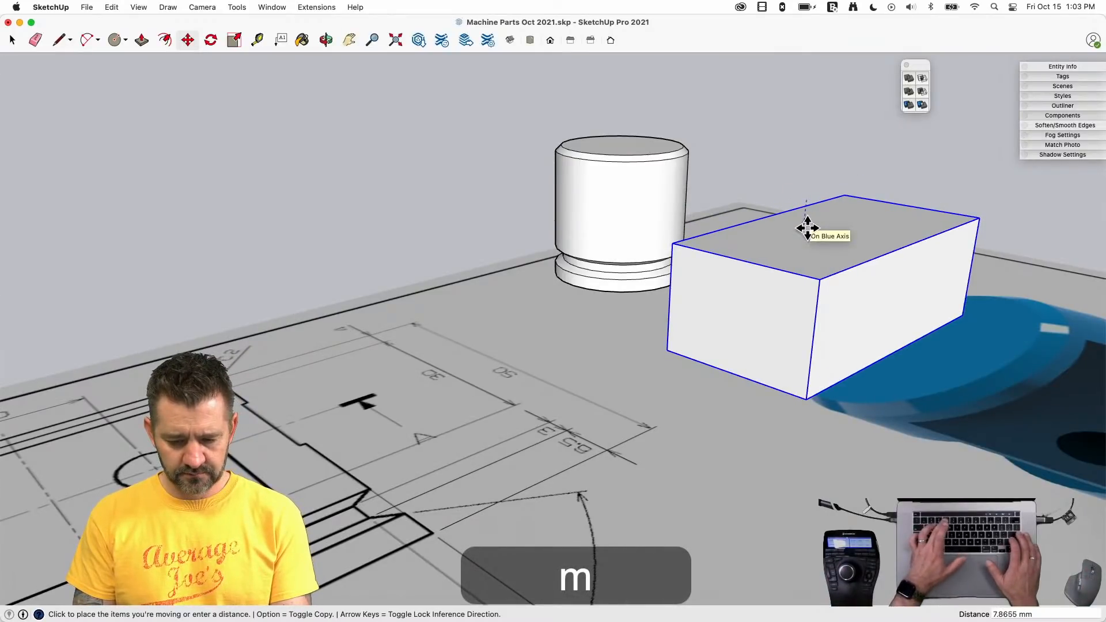
text(4)
key(Return)
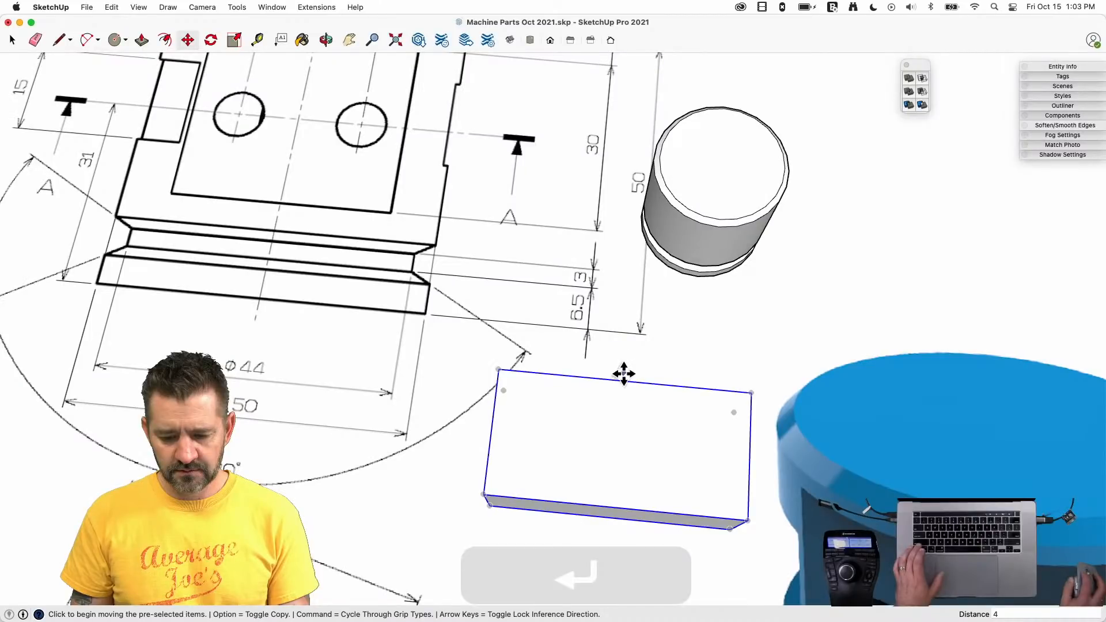
click(624, 374)
key(shift)
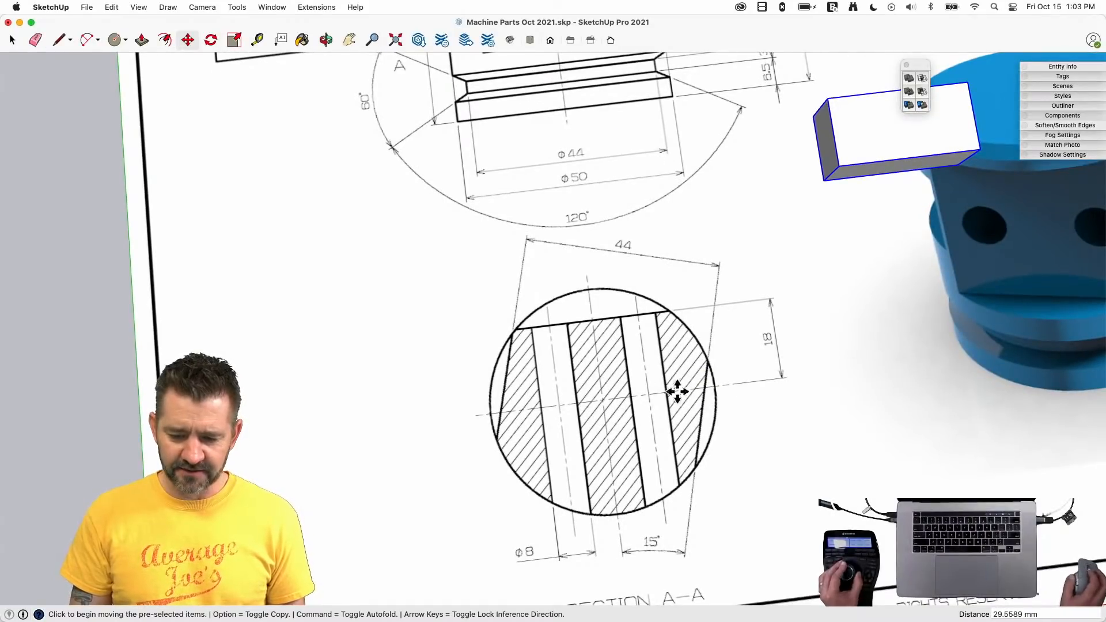
- Draw a guide line outward from the cylinder's top edge, with an 18 mm line from its end along the green axis
key(l)
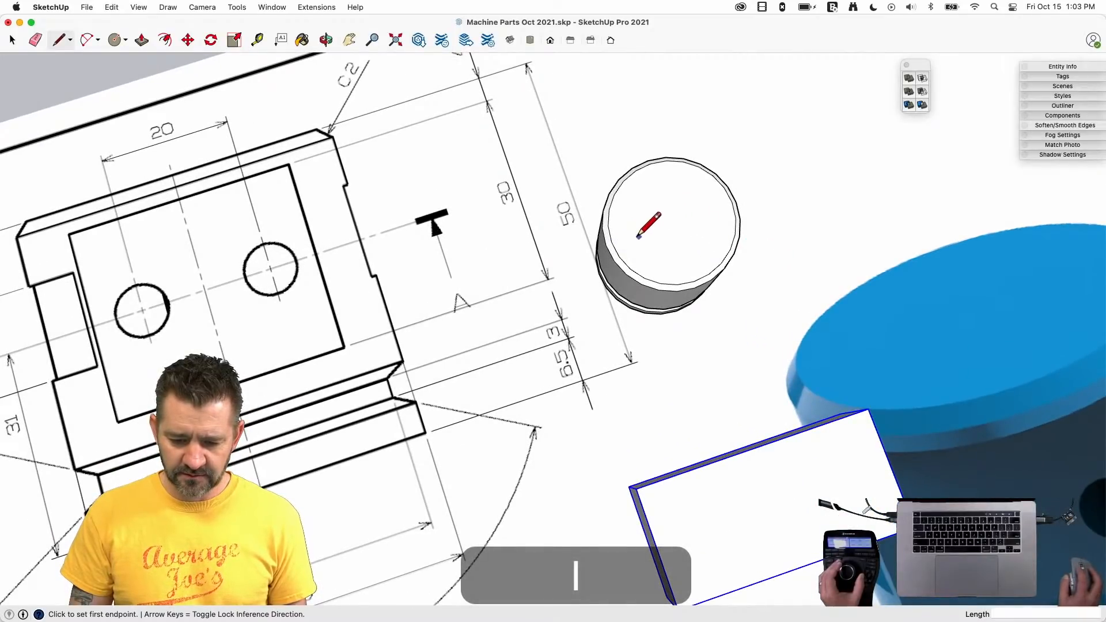
click(612, 241)
click(556, 260)
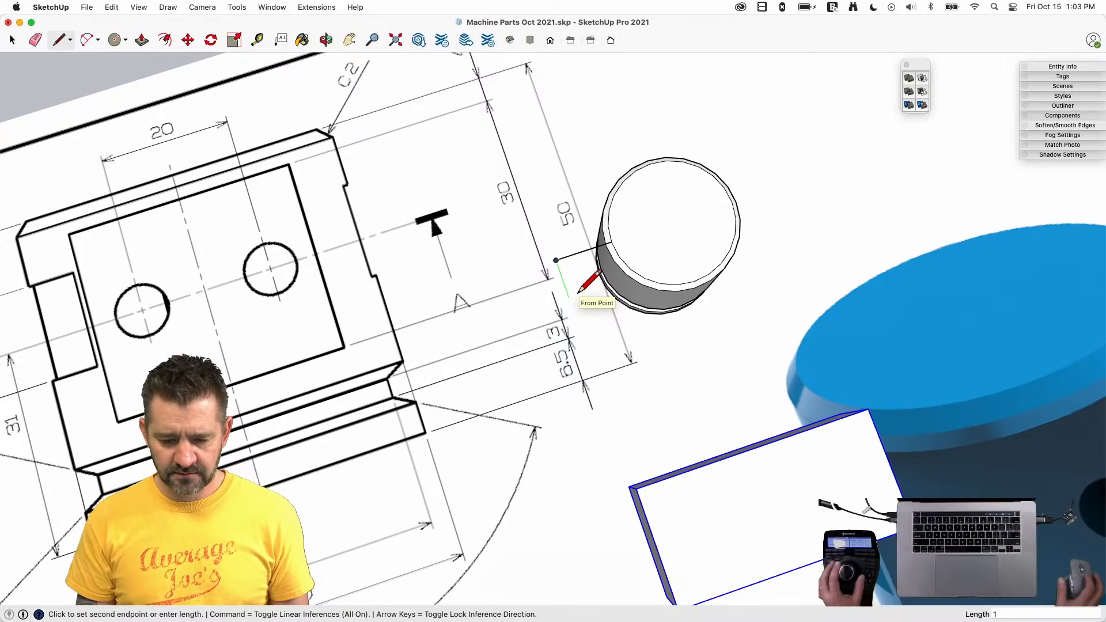
key(Return)
key(space)
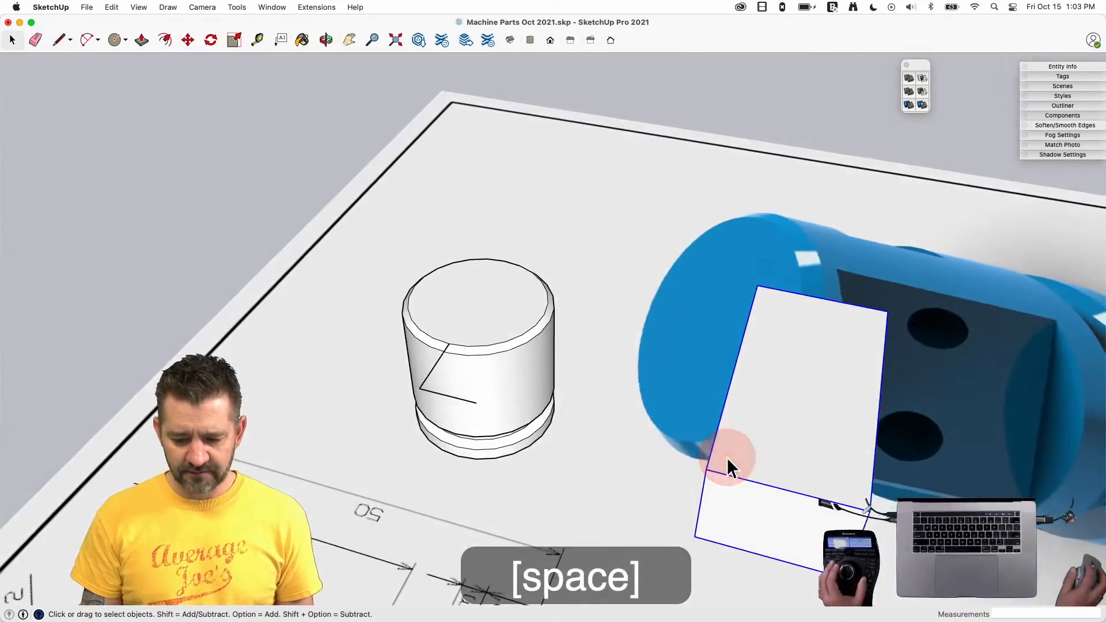
- Move the box along the green axis so its corner lines up with the guide line's end, and erase the guide lines
key(m)
click(769, 423)
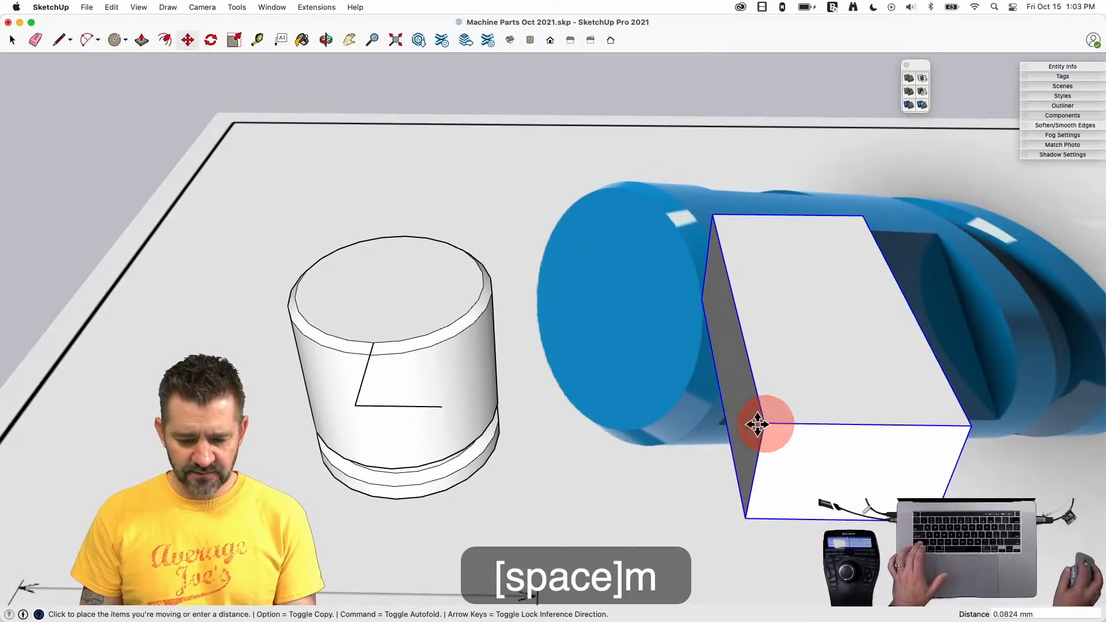
key(shift)
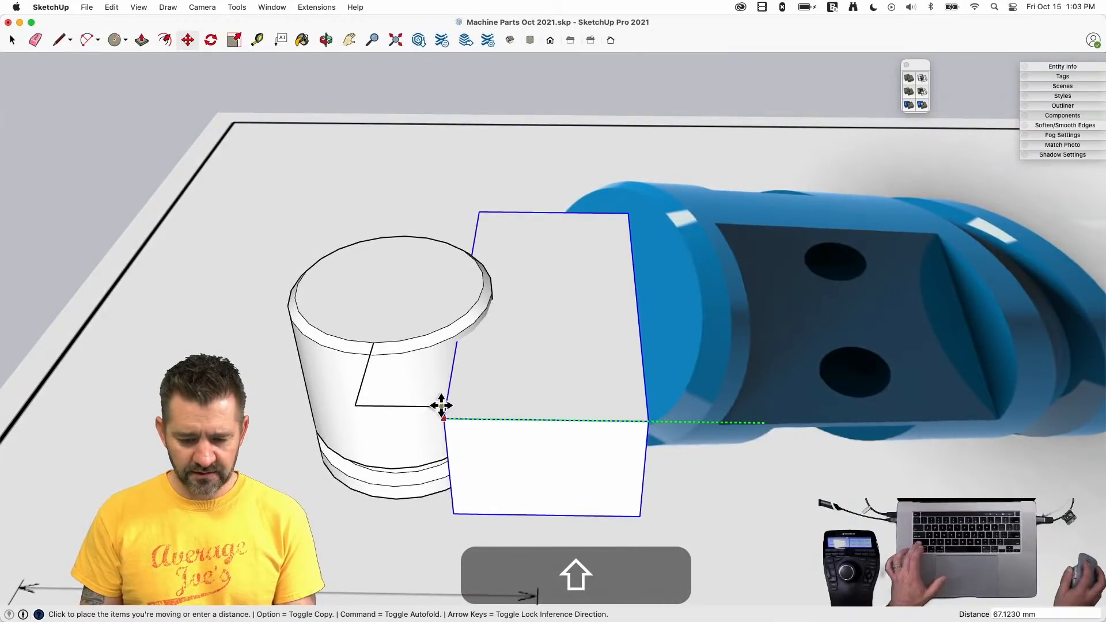
click(443, 408)
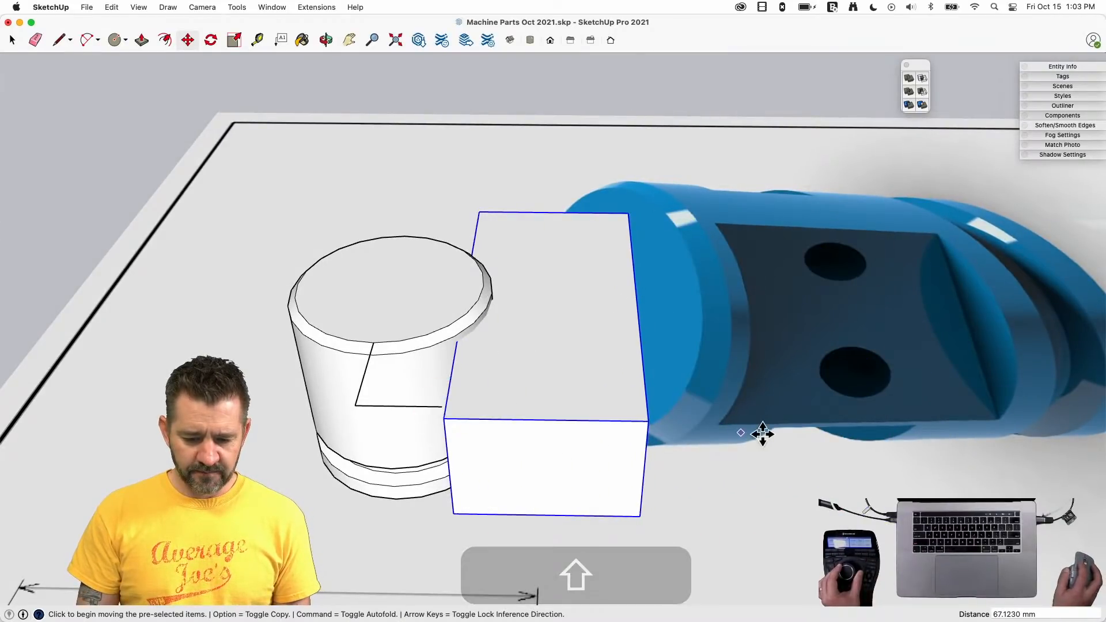
key(space)
key(e)
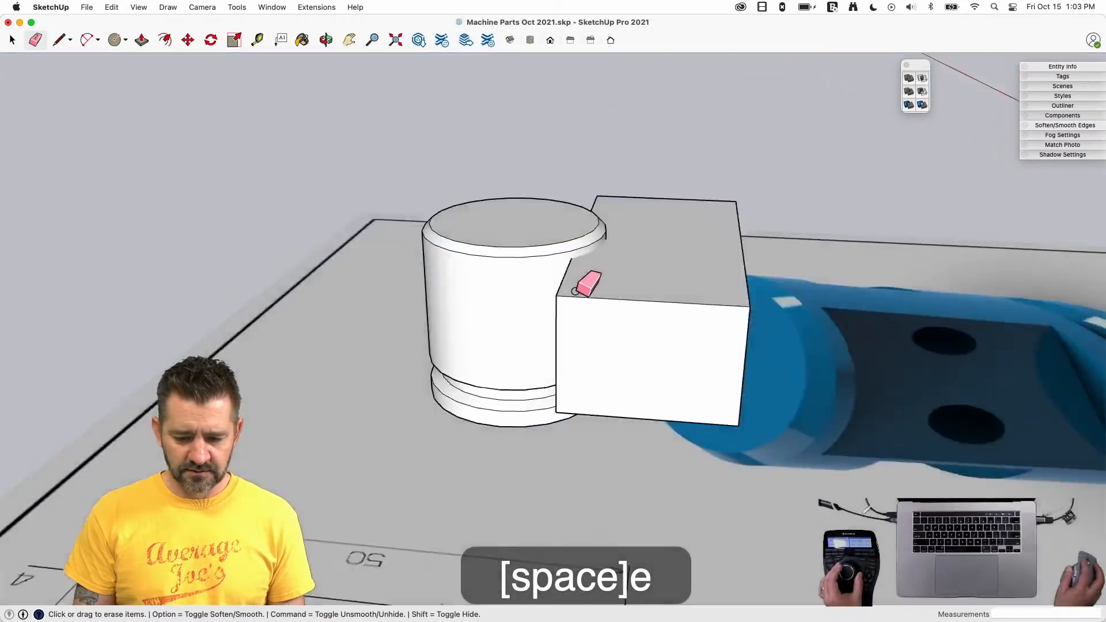
key(space)
- Subtract the box from the cylinder to cut a flat recess in its side
click(676, 342)
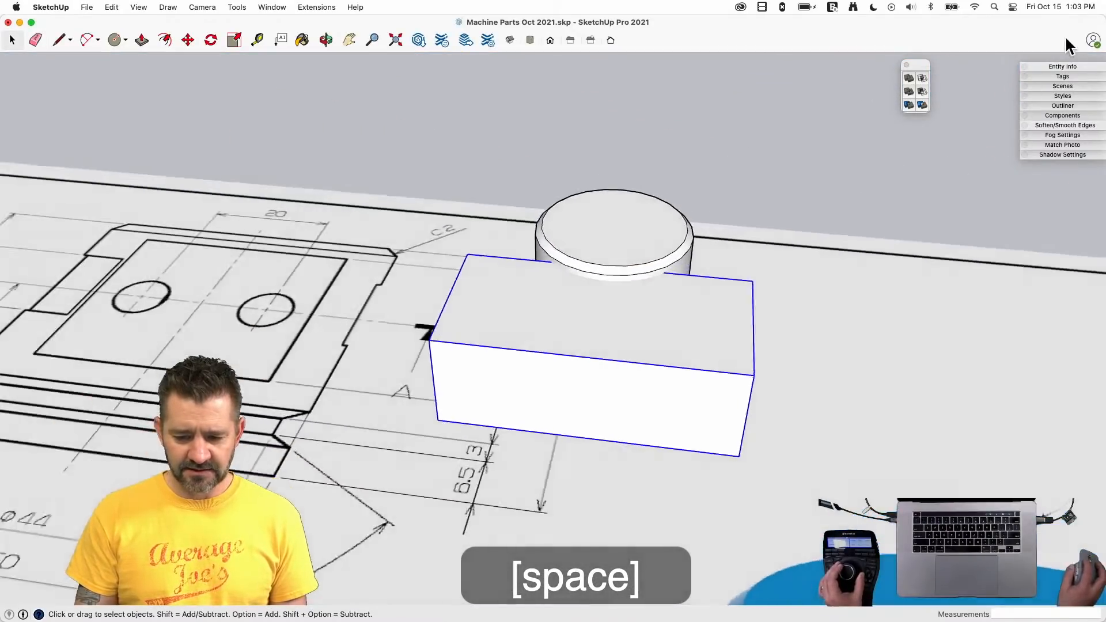
click(921, 93)
click(625, 212)
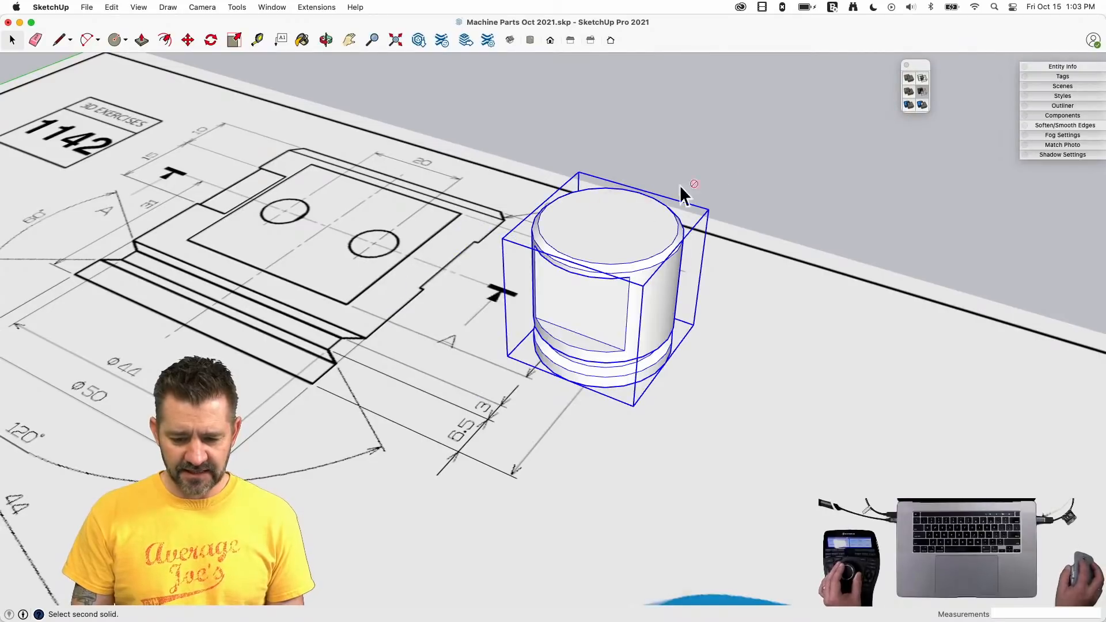
key(space)
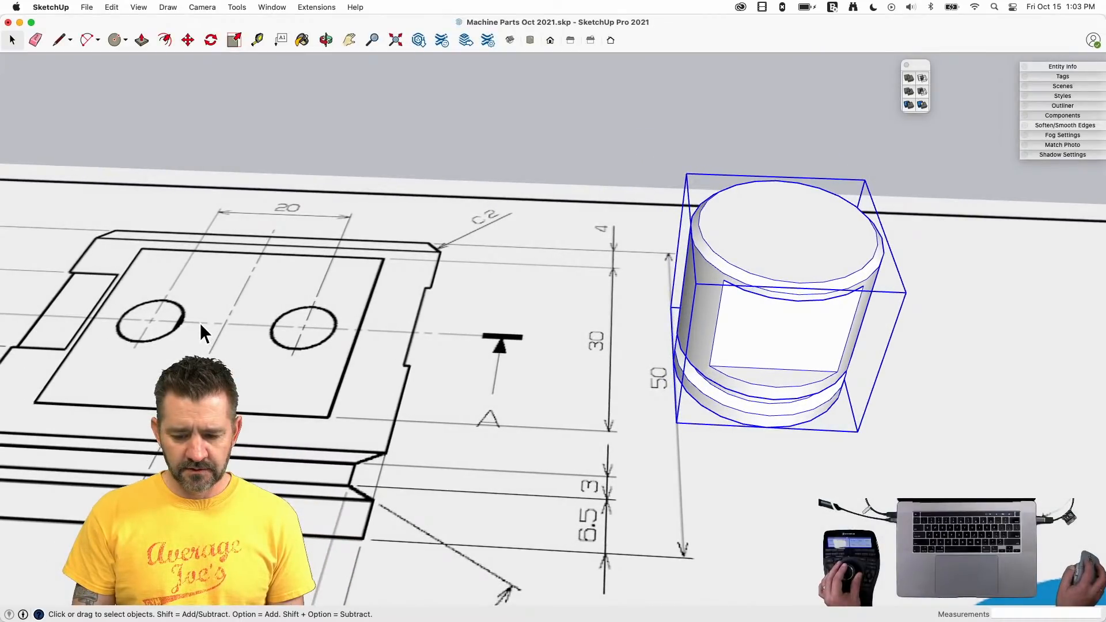
- Draw a vertical centre line on the recess's flat face, from its bottom edge midpoint to its top edge midpoint
key(l)
click(696, 392)
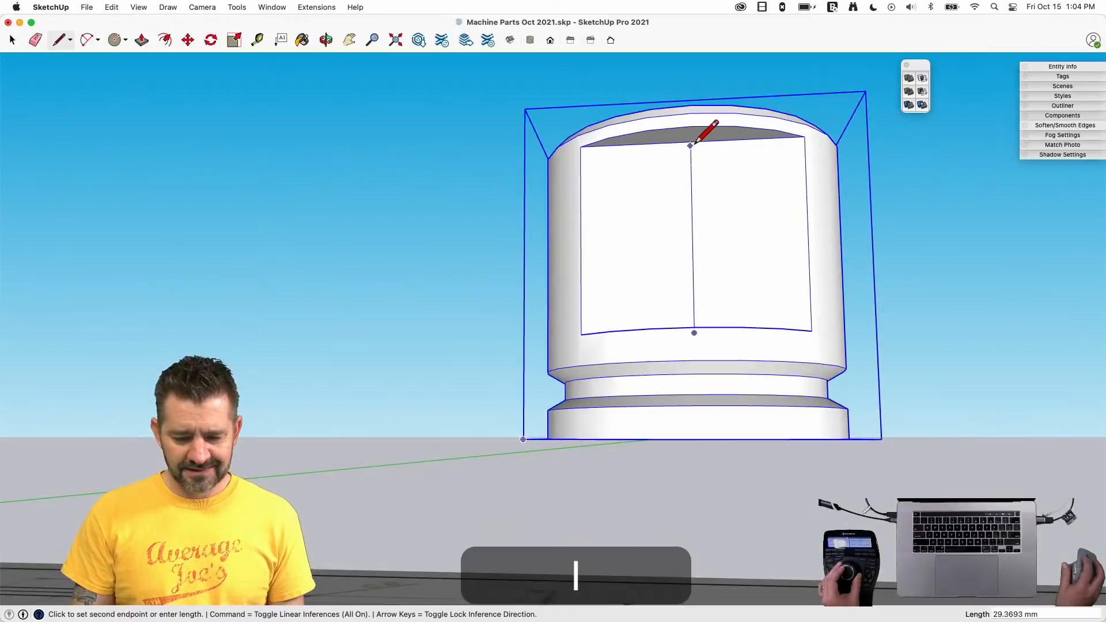
click(693, 129)
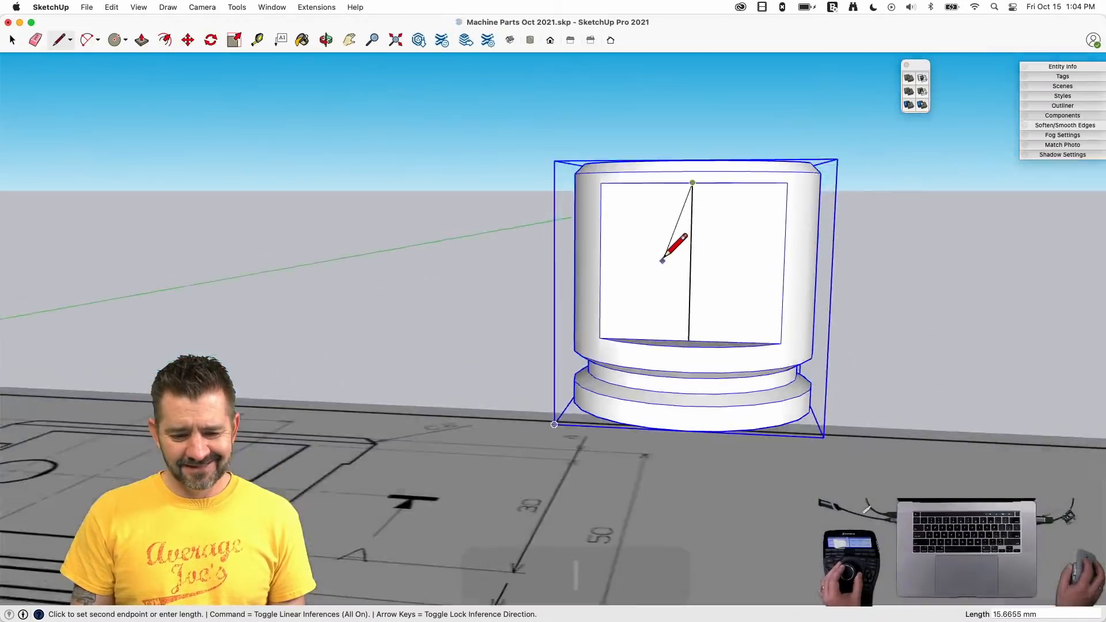
key(space)
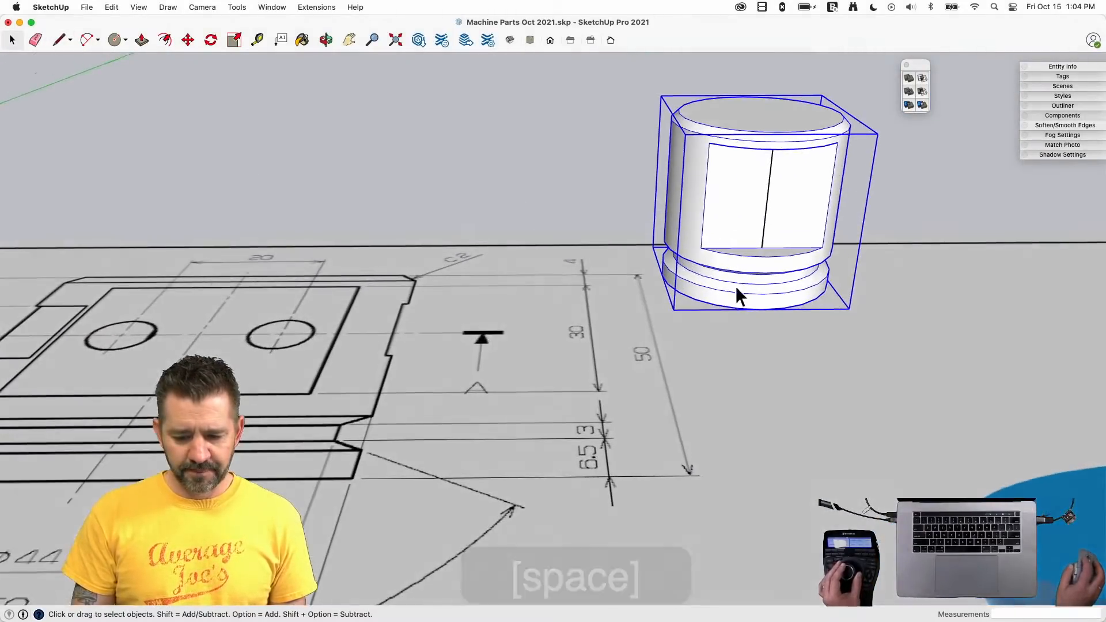
- Copy the vertical centre line 10 mm to one side across the flat face
key(l)
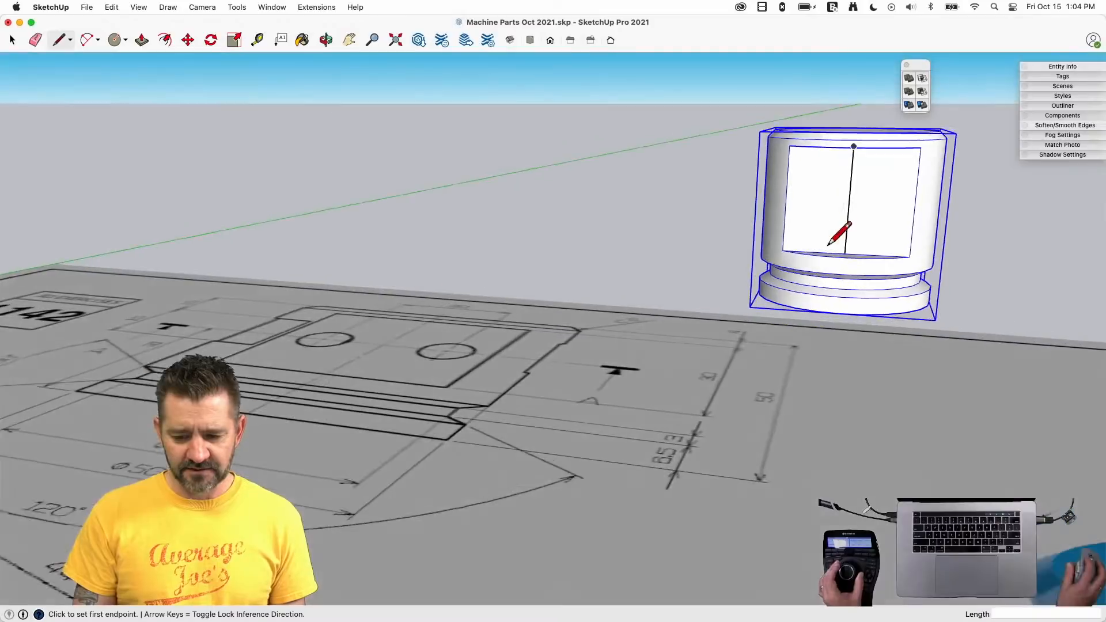
key(space)
click(864, 175)
key(m)
click(856, 180)
key(alt)
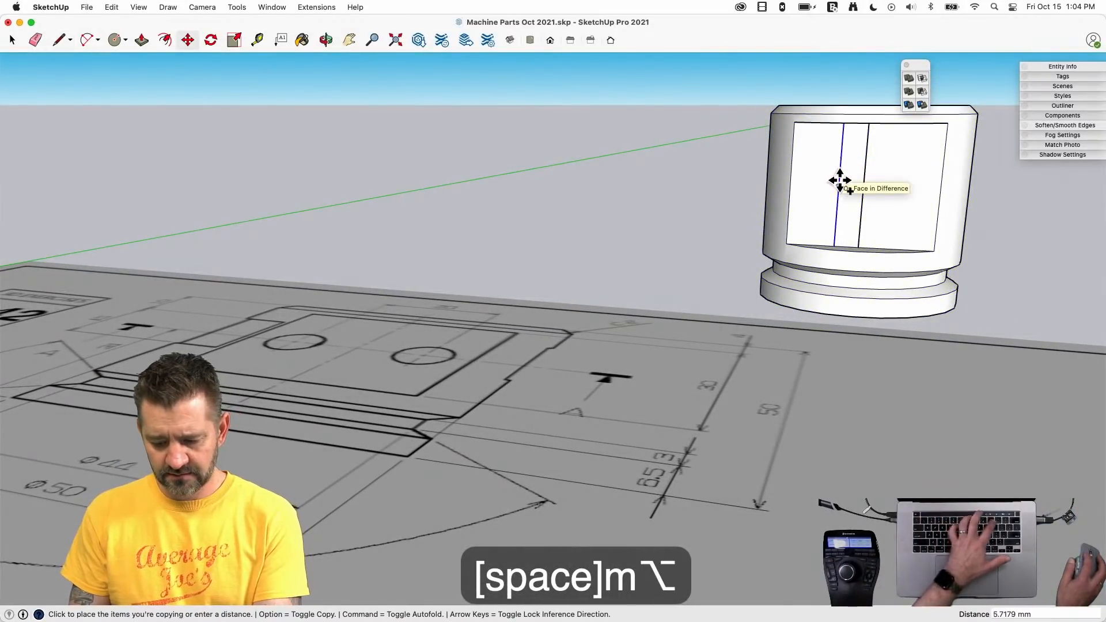
text(10)
key(Return)
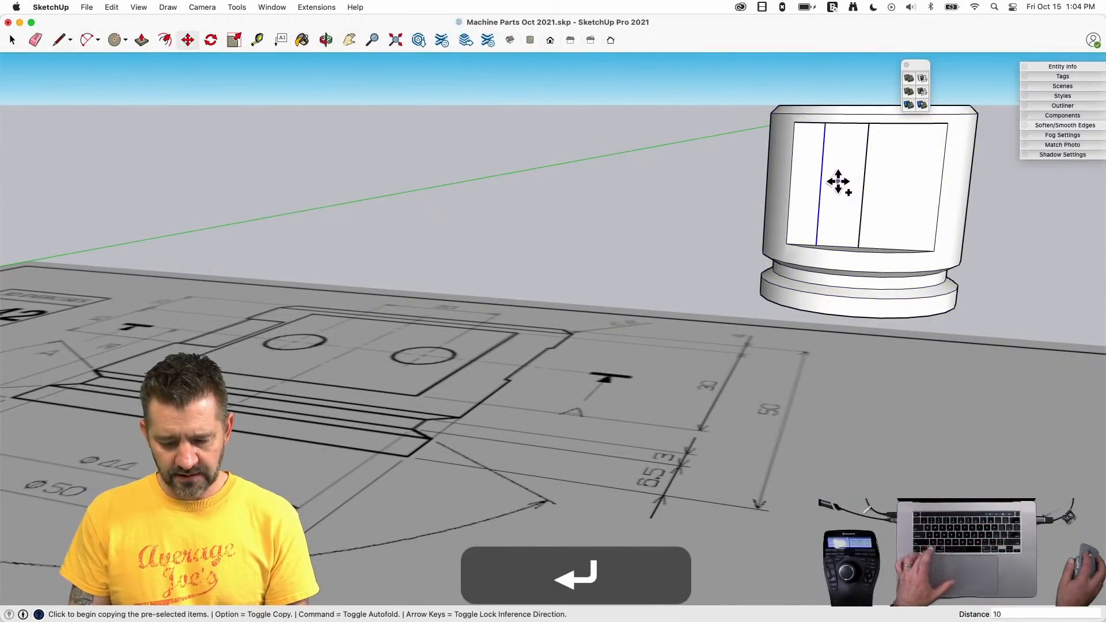
- Copy the offset line 20 mm across the flat face to the opposite side of the centre line
click(823, 184)
key(alt)
key(alt)
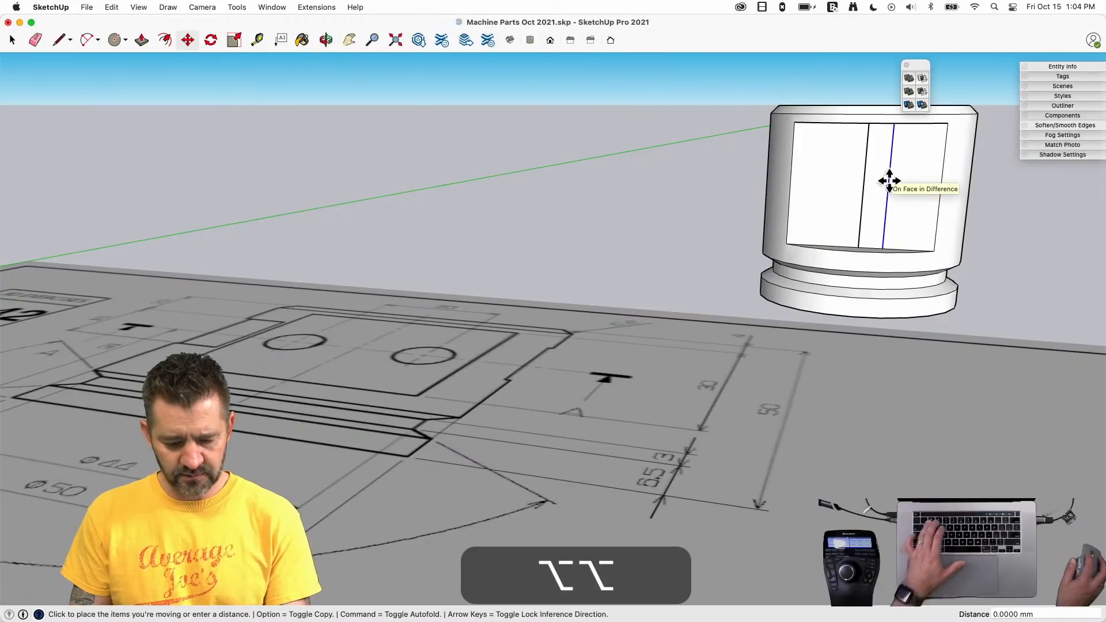
text(2)
key(Return)
key(Return)
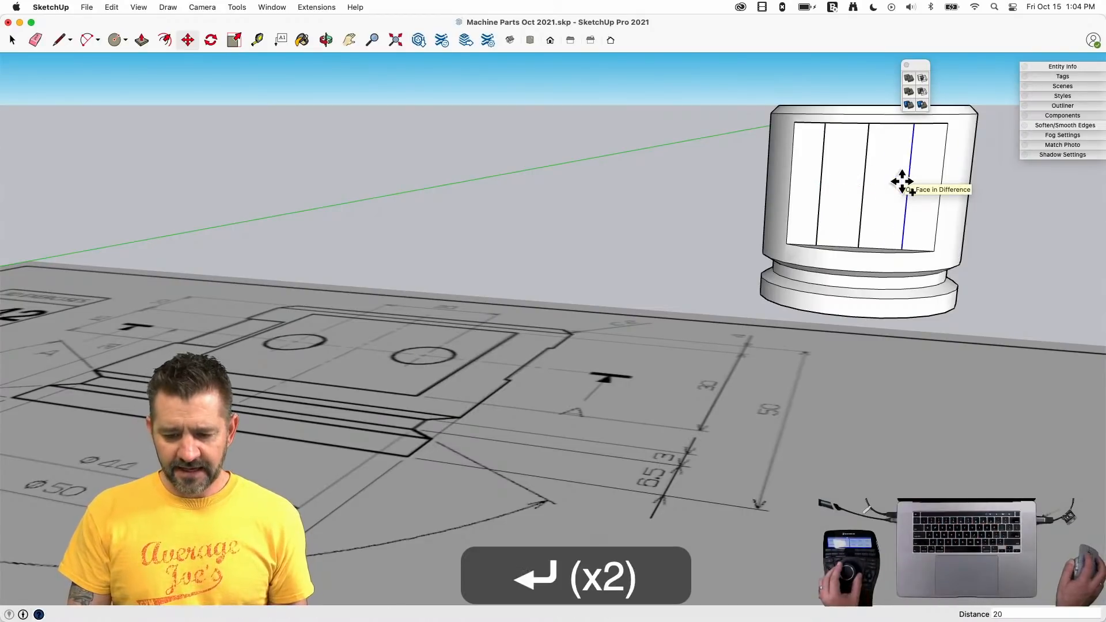
key(space)
key(l)
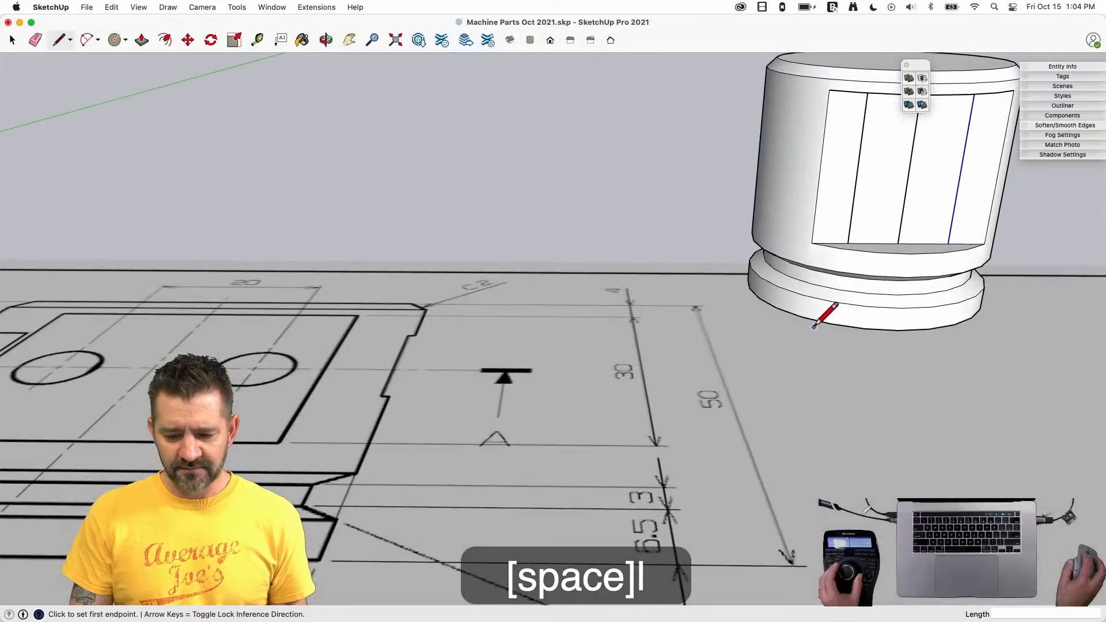
click(758, 297)
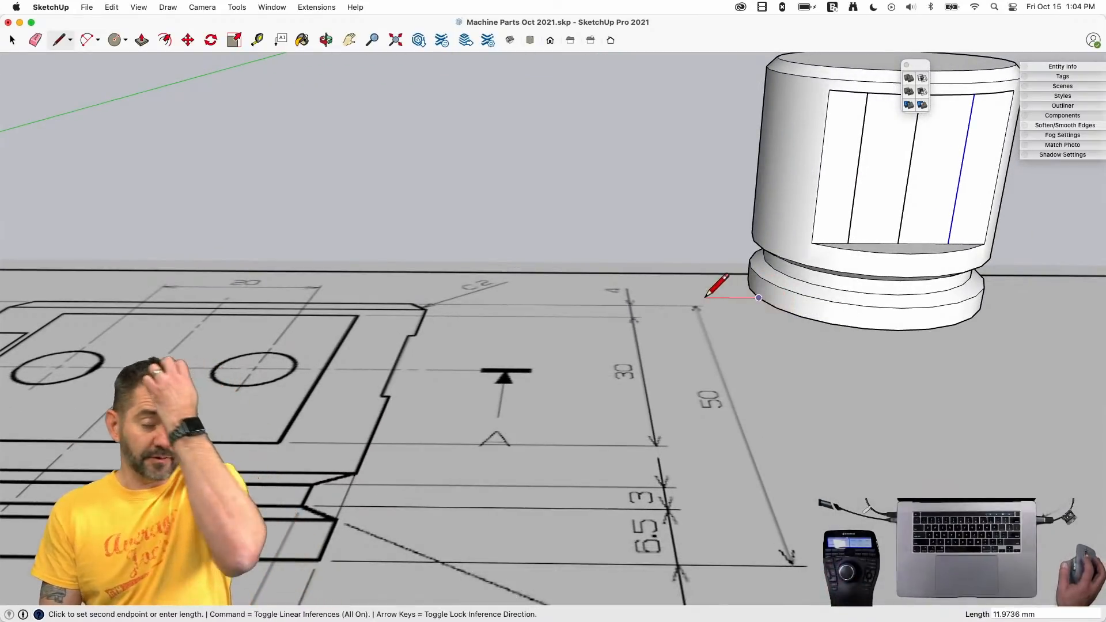
key(space)
- Draw a short horizontal line outward from the cylinder's base edge and a 31 mm vertical reference line up from its outer end
key(l)
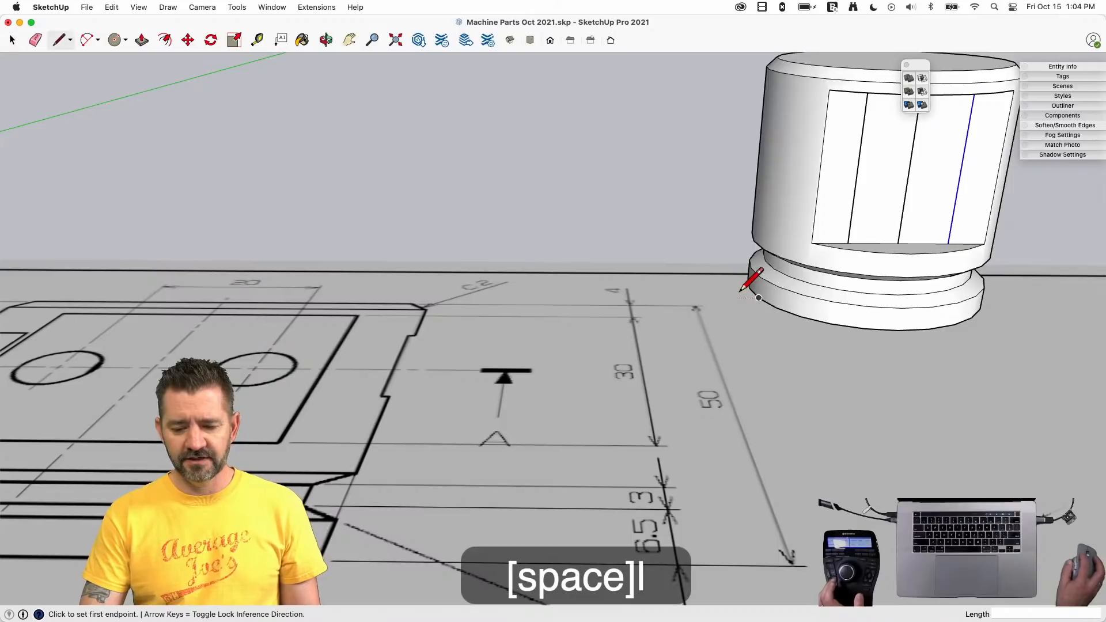
click(692, 289)
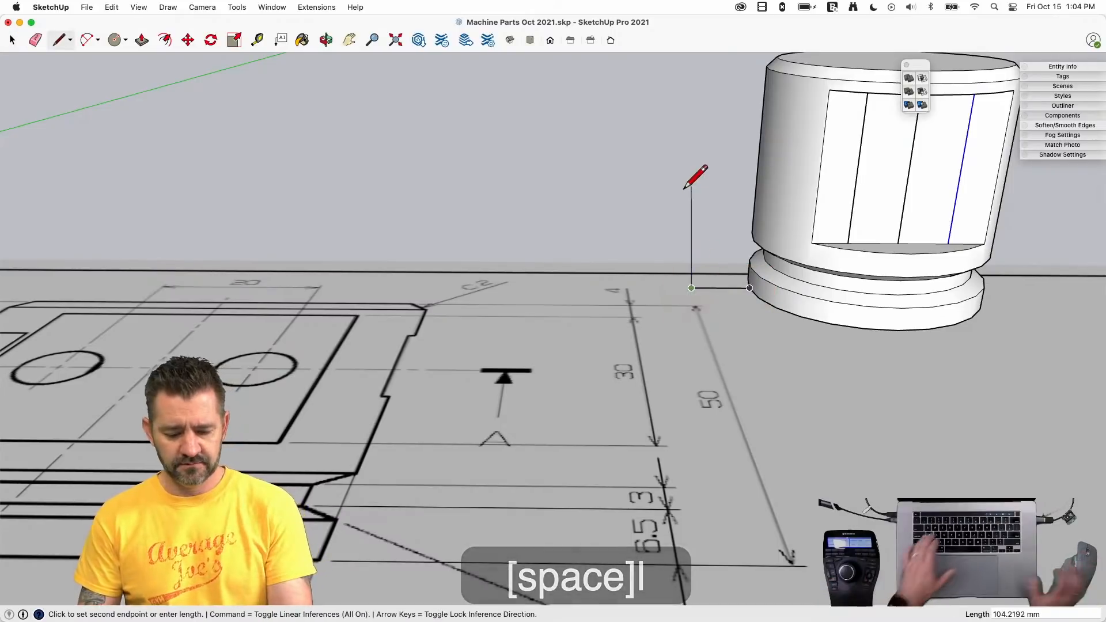
text(31)
key(Return)
key(space)
key(l)
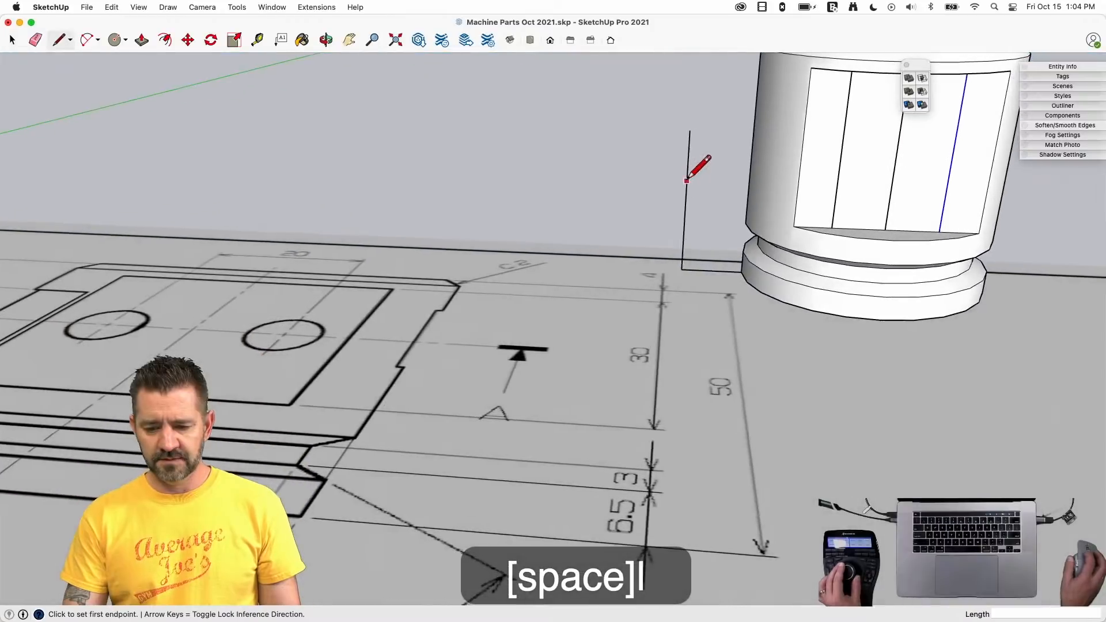
key(space)
- Draw a line across the recess's flat face joining the top ends of the two outer vertical lines
click(783, 98)
key(l)
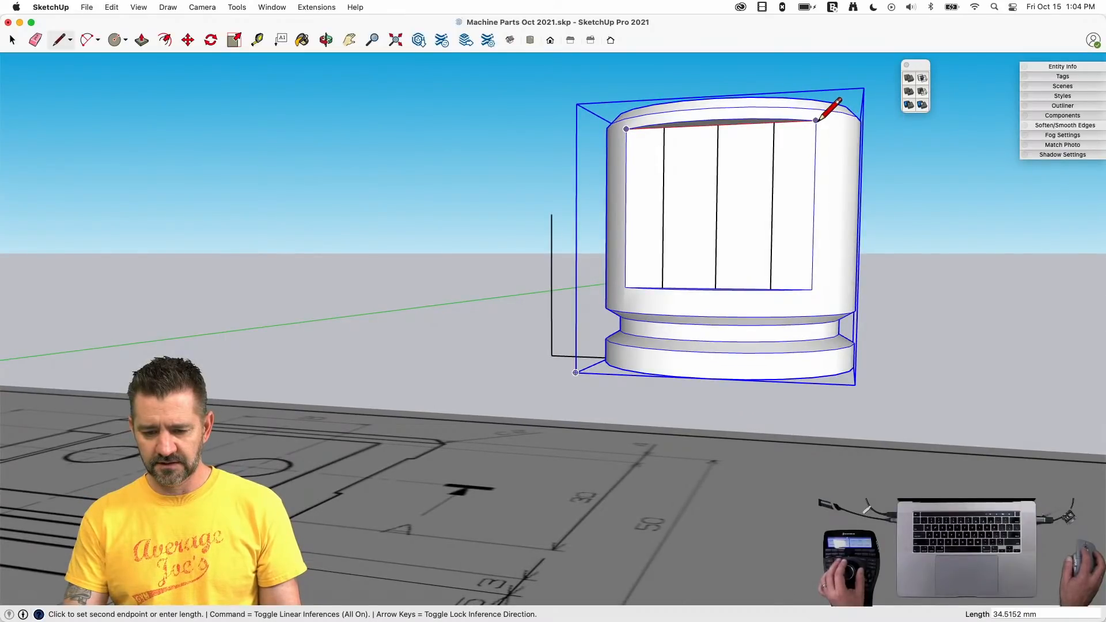
click(816, 120)
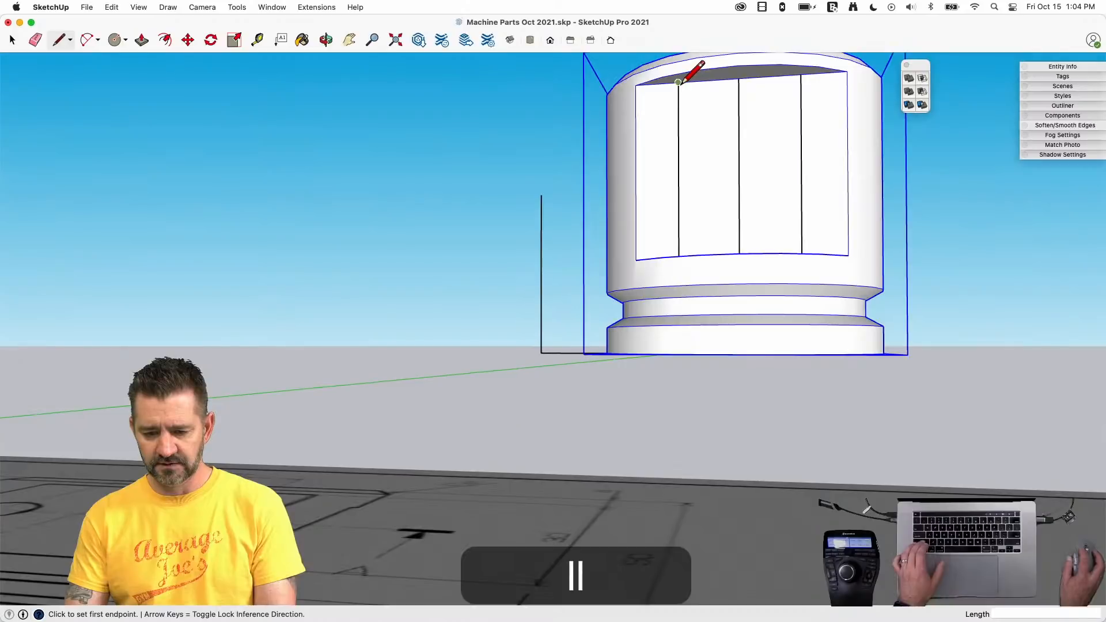
click(800, 74)
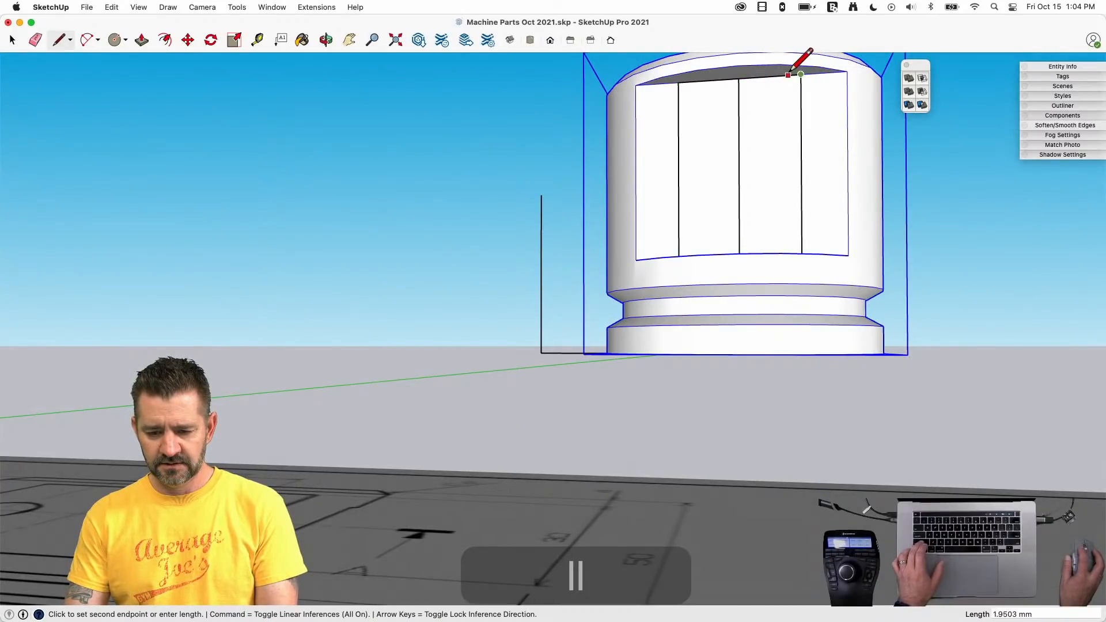
- Move both segments of the horizontal line straight down the flat face, level with the top of the 31 mm reference line
key(space)
click(773, 77)
shift+click(724, 80)
key(m)
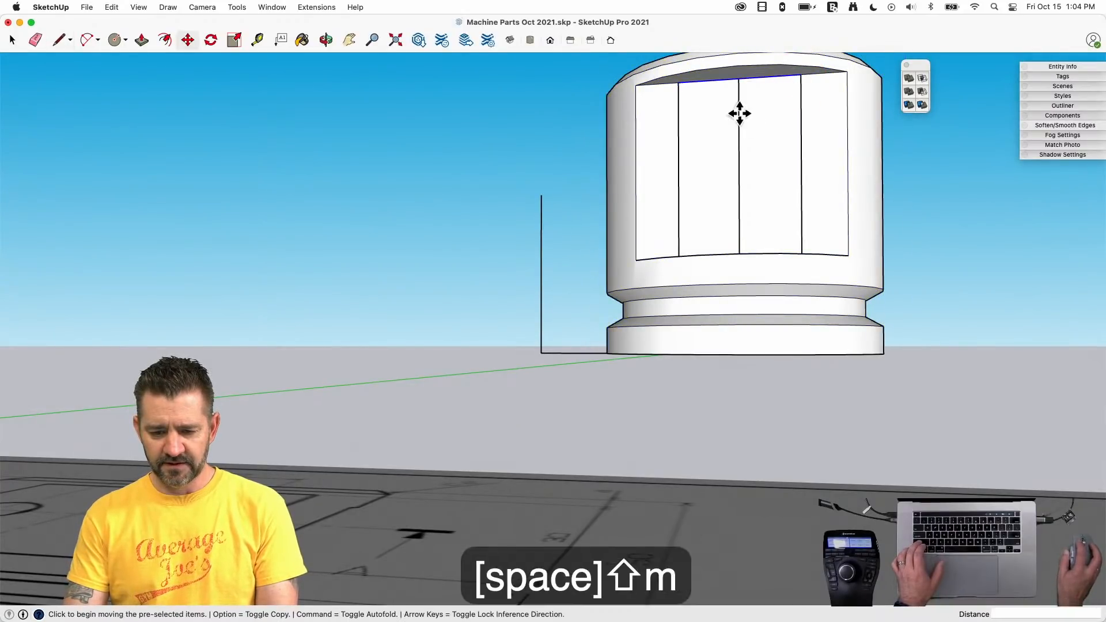
click(680, 87)
key(shift)
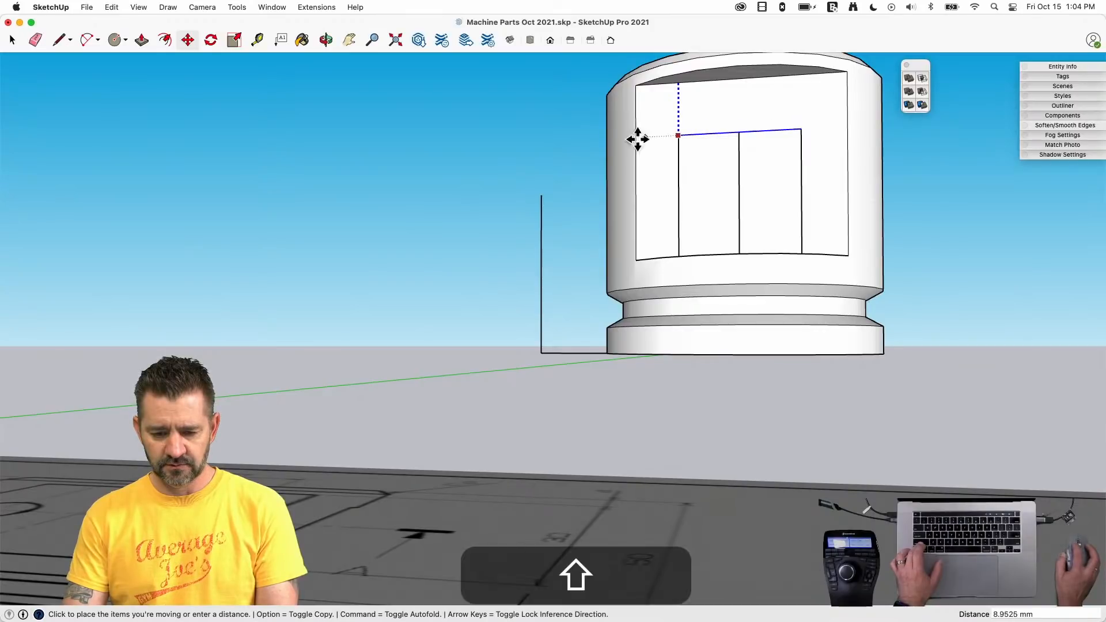
click(542, 195)
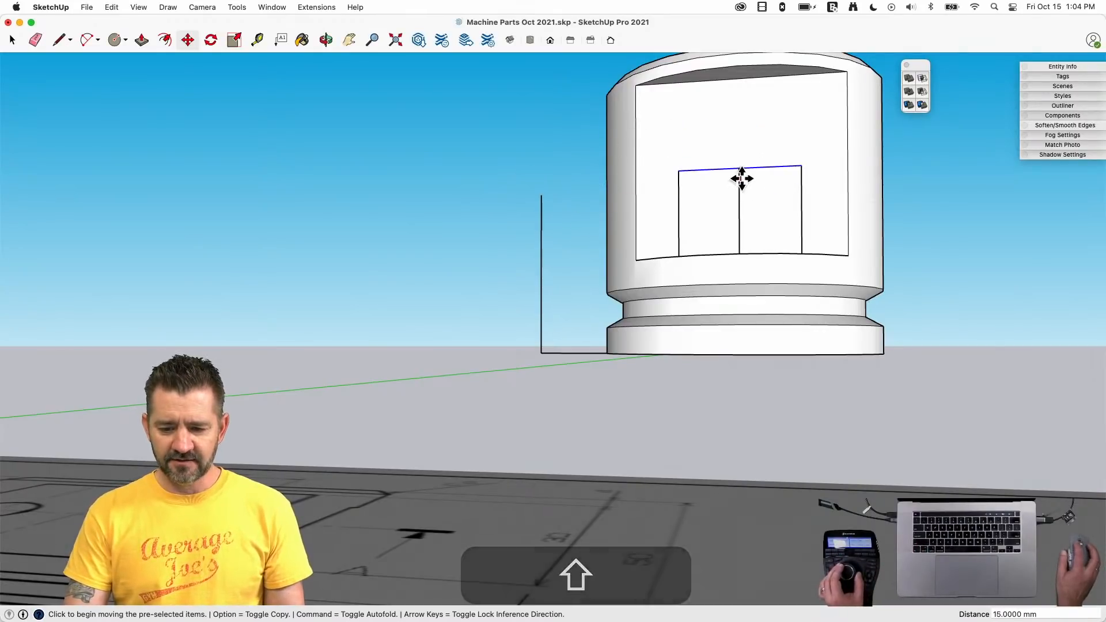
- Draw the two Ø8 hole circles on the flat face, centred on the two ends of the horizontal line
key(space)
key(e)
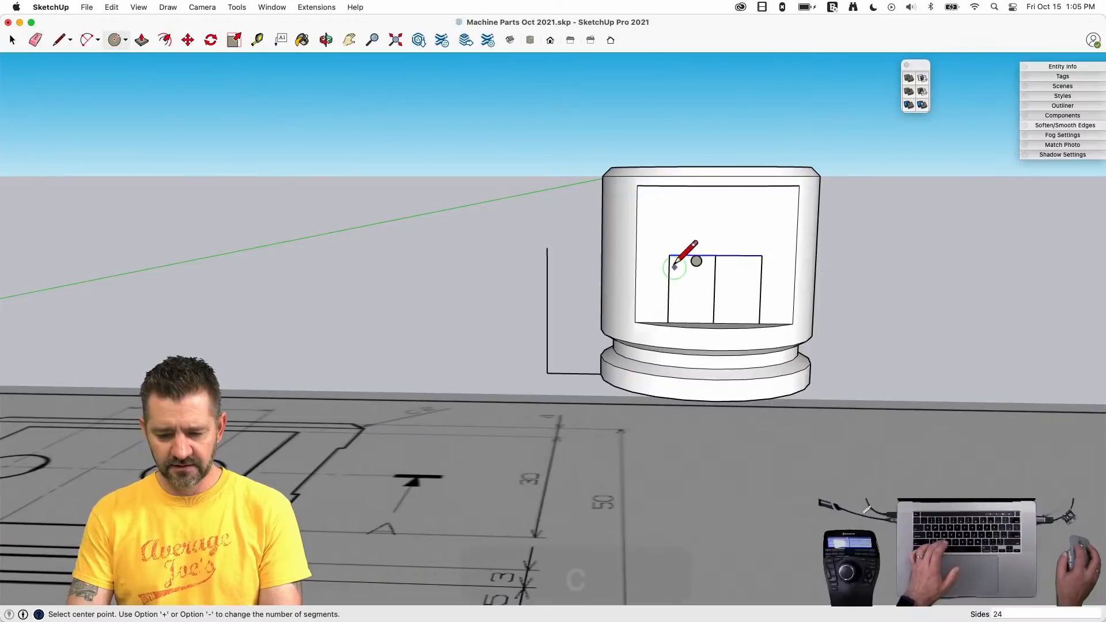
click(669, 255)
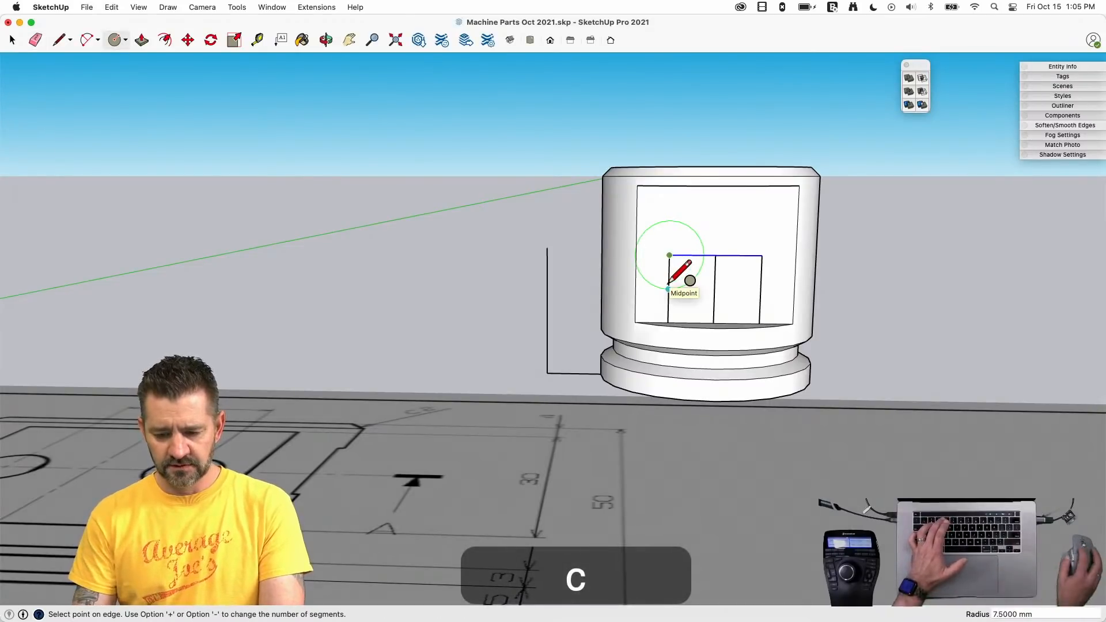
click(761, 255)
key(Return)
- Erase the layout lines on the flat face and the reference lines beside the cylinder, keeping only the two circles
key(e)
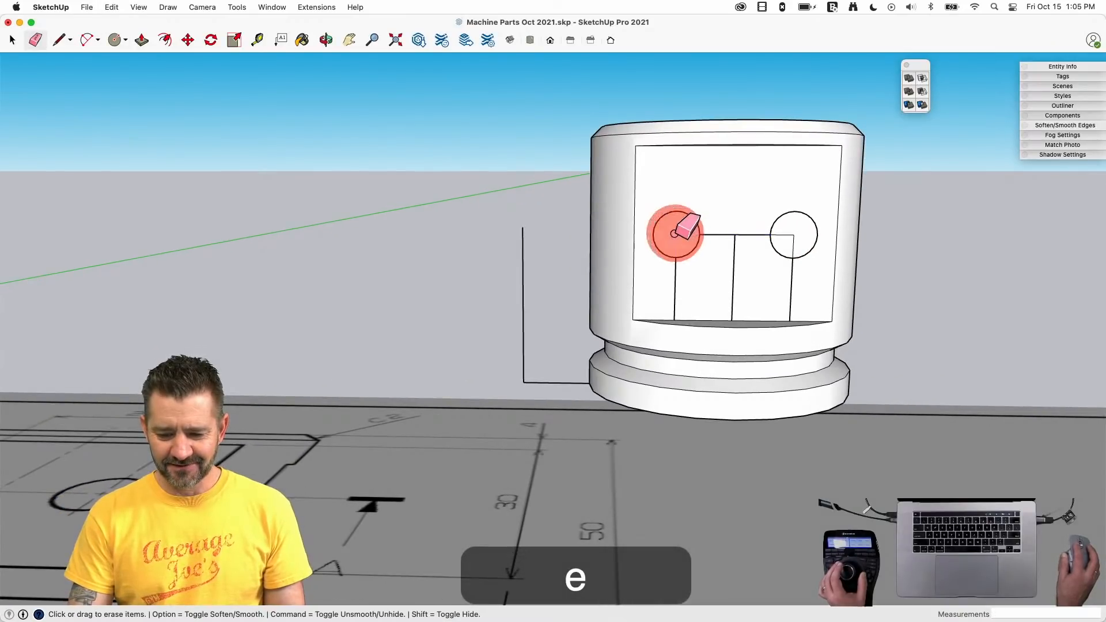
mouse_move(674, 281)
mouse_down()
mouse_move(716, 235)
mouse_move(742, 248)
mouse_up()
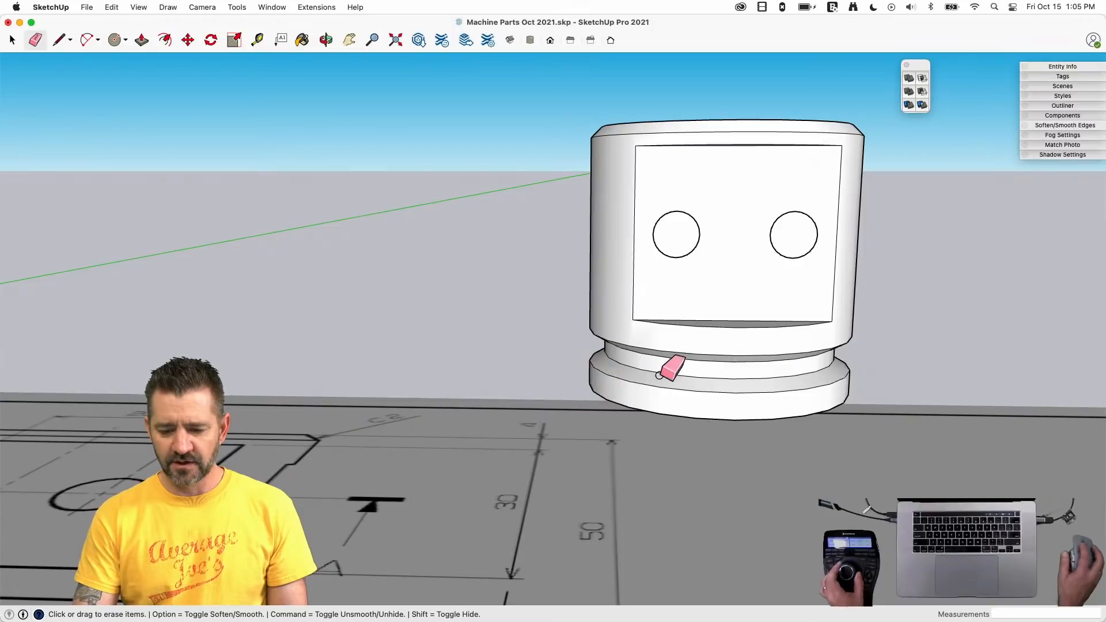
key(space)
- Push/pull both circles through the cylinder to the same distance beyond its back
key(p)
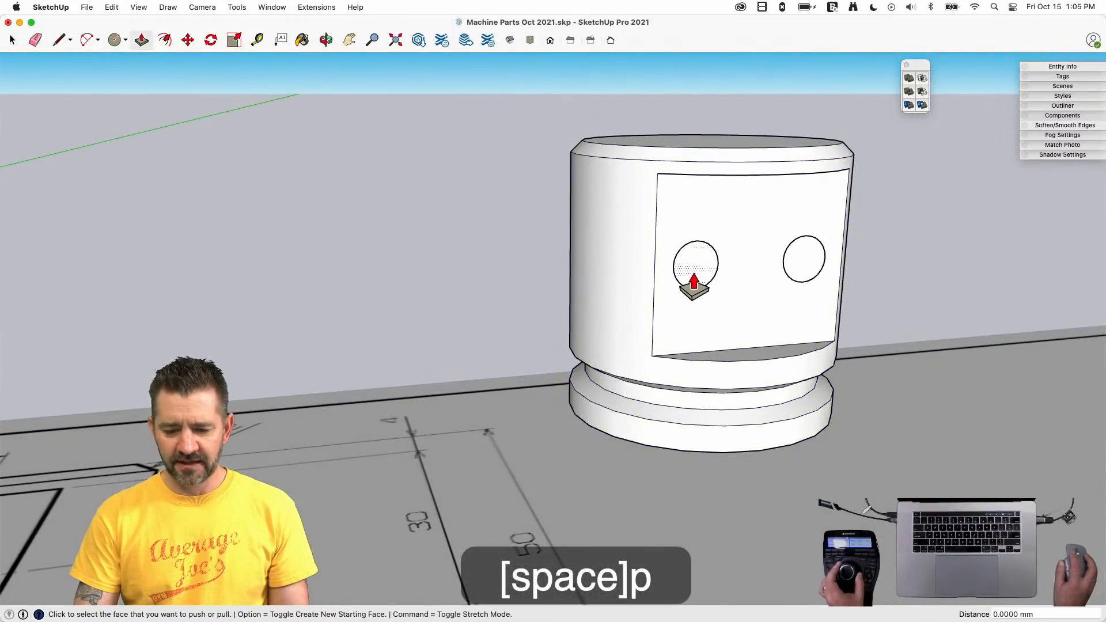
drag(696, 276, 358, 198)
double_click(795, 275)
key(space)
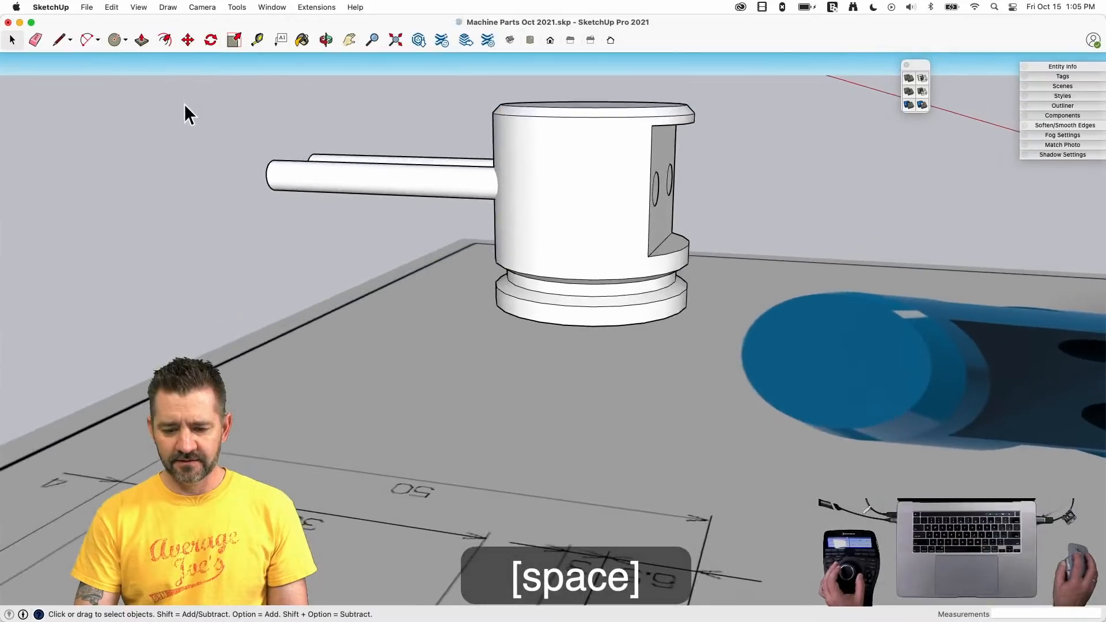
- Group the two extruded rods and subtract them from the cylinder to cut the through holes
drag(184, 109, 744, 254)
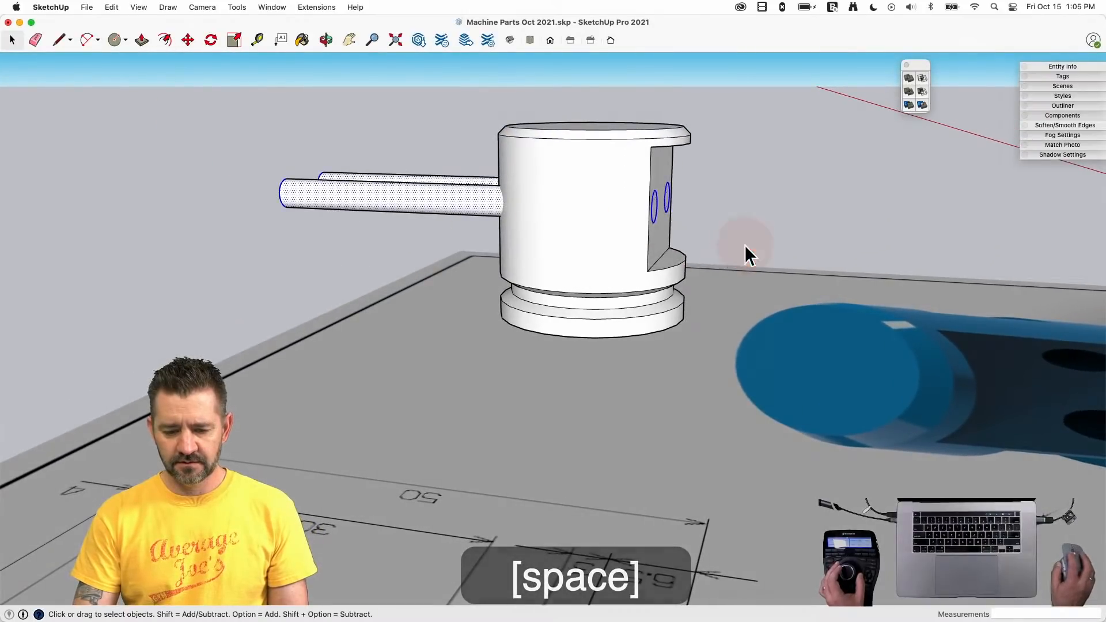
right_click(396, 200)
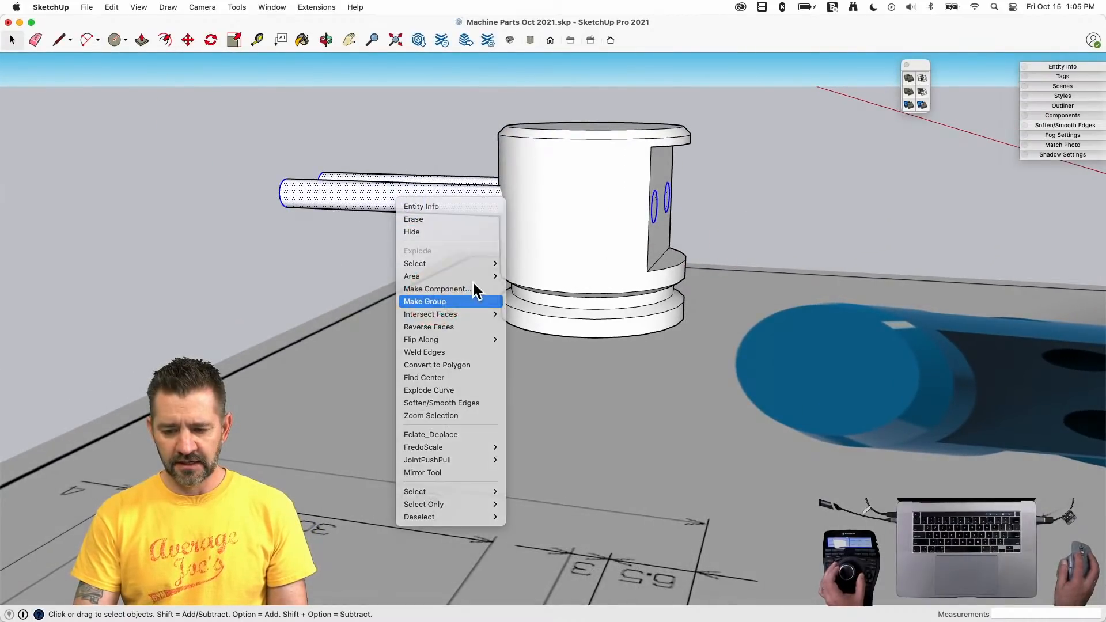
click(436, 301)
click(922, 92)
click(562, 170)
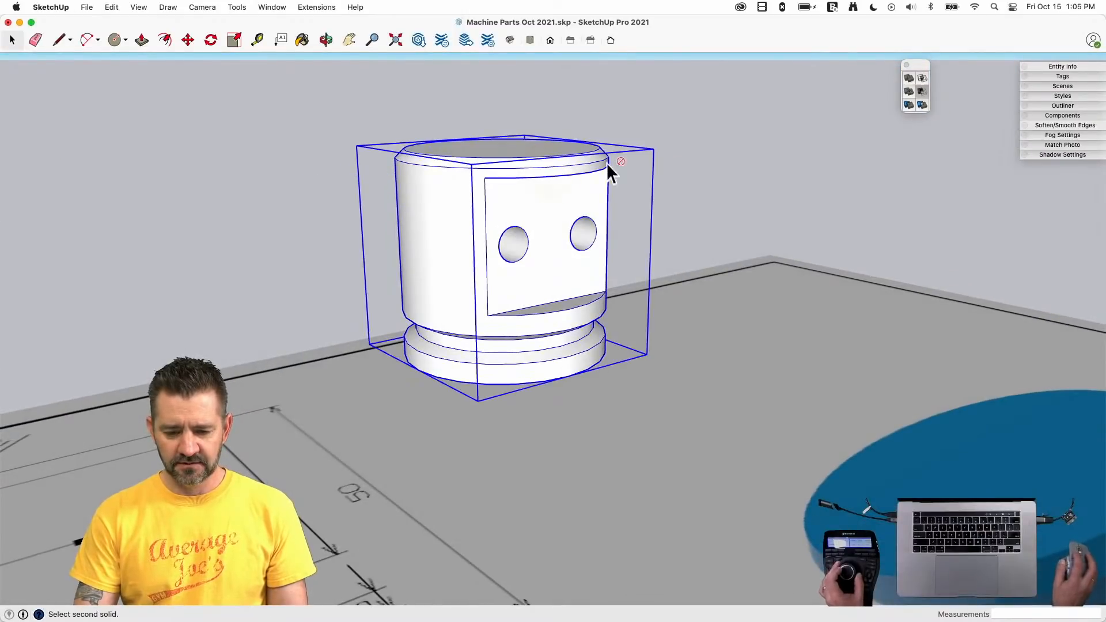
key(space)
click(788, 186)
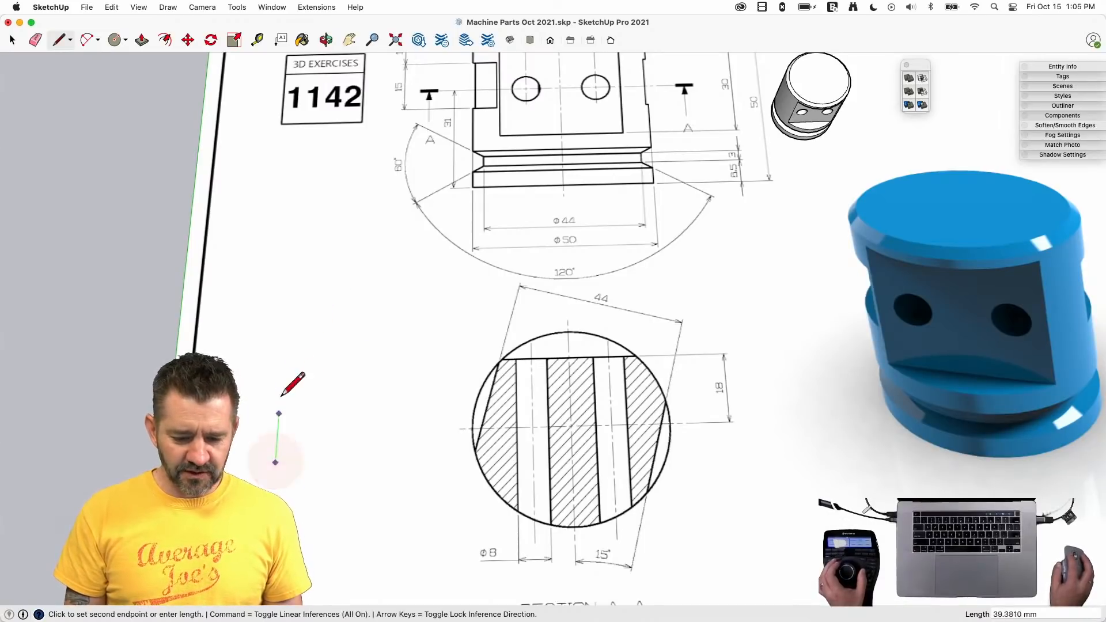
- Draw a closed U-shaped profile beside the section view, with a 44 mm wide gap between its two legs
click(283, 336)
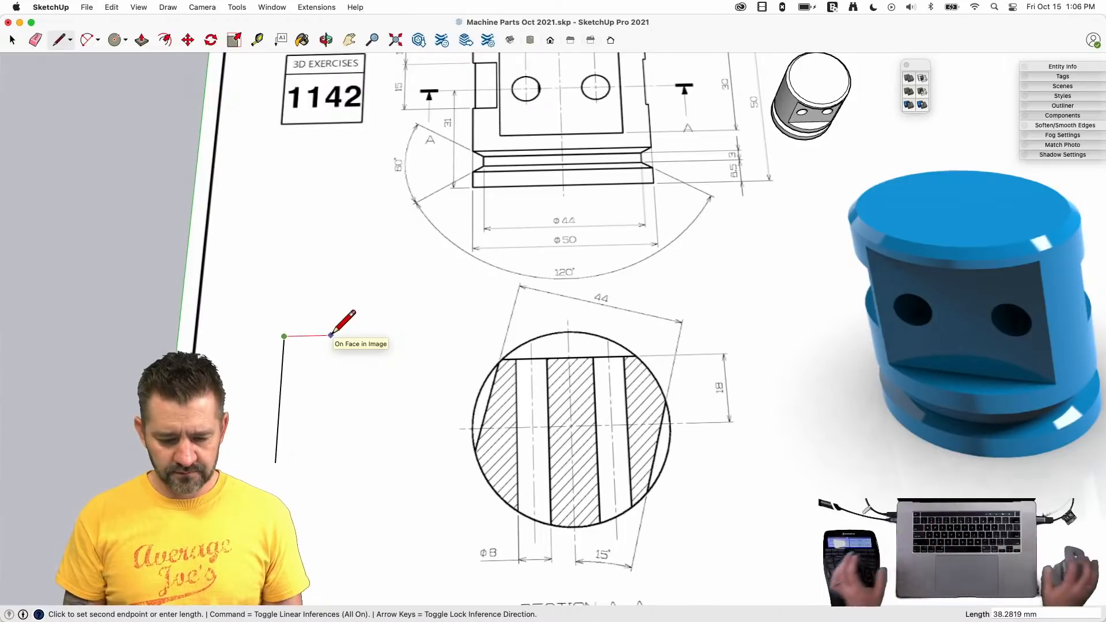
text(44)
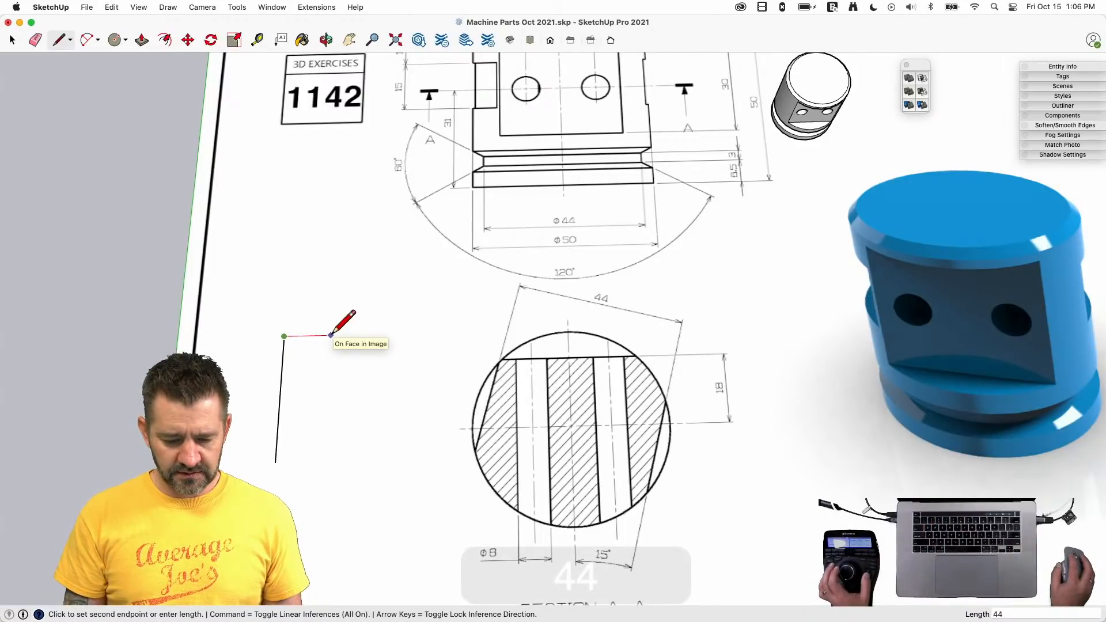
key(Return)
click(332, 460)
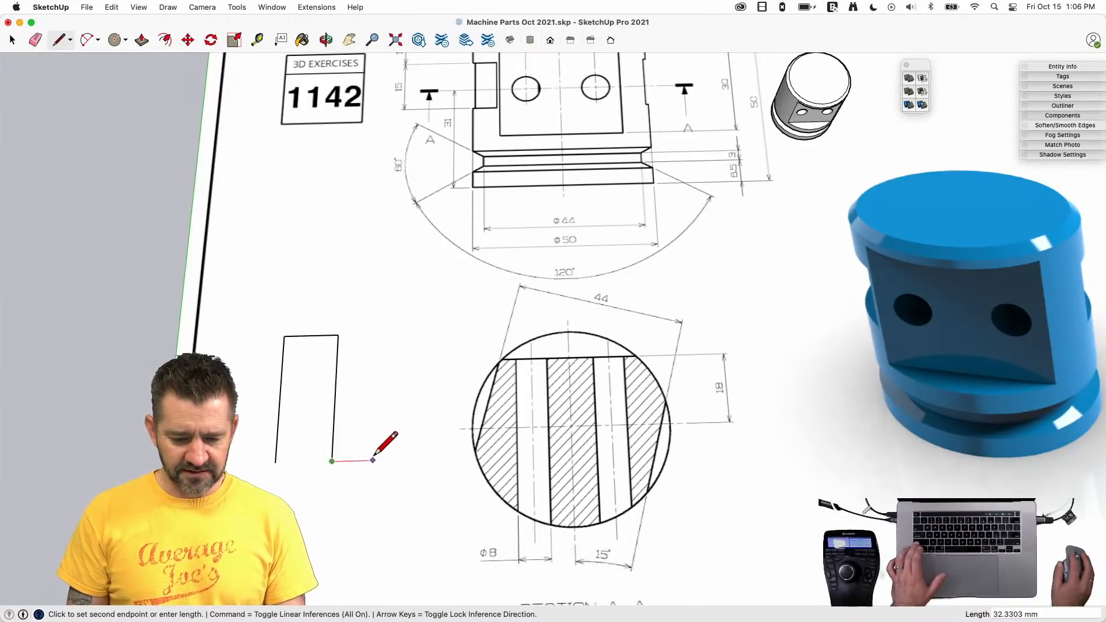
click(379, 285)
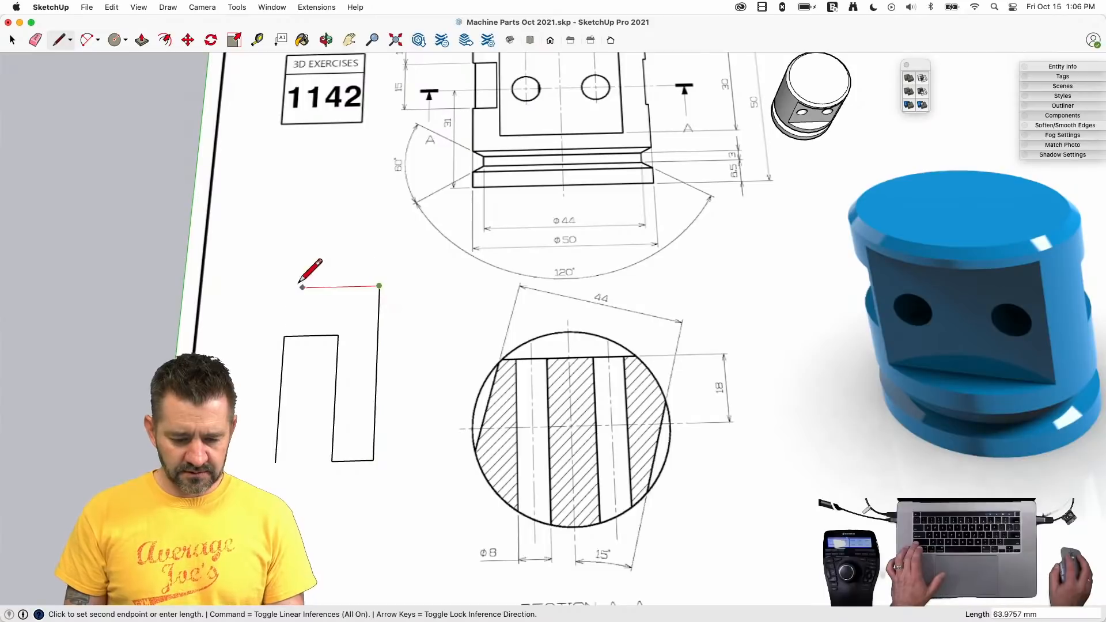
key(shift)
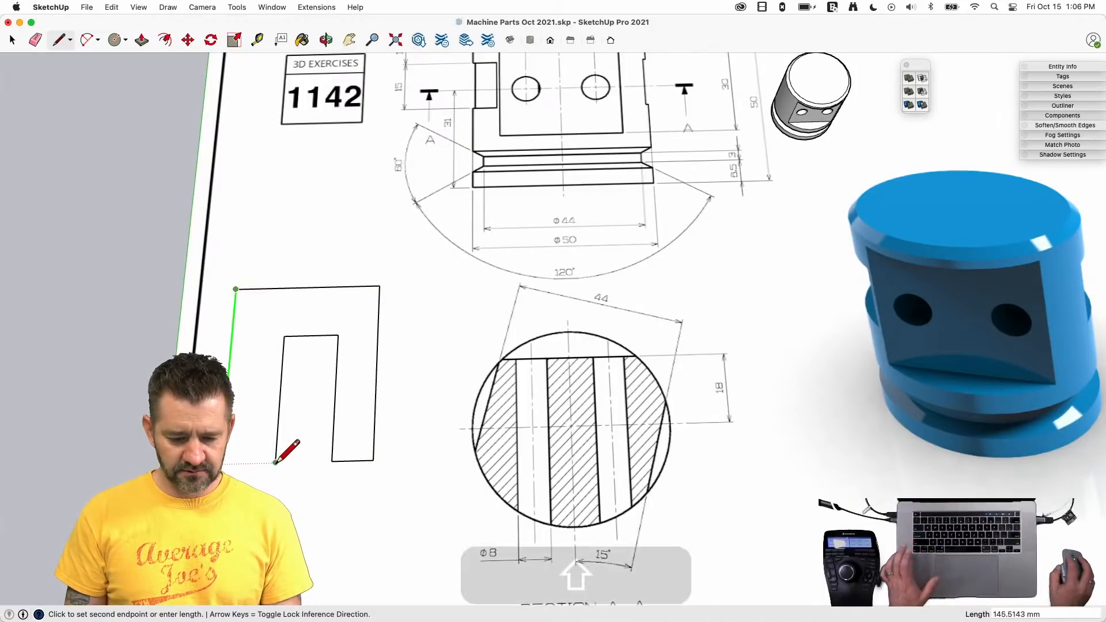
key(space)
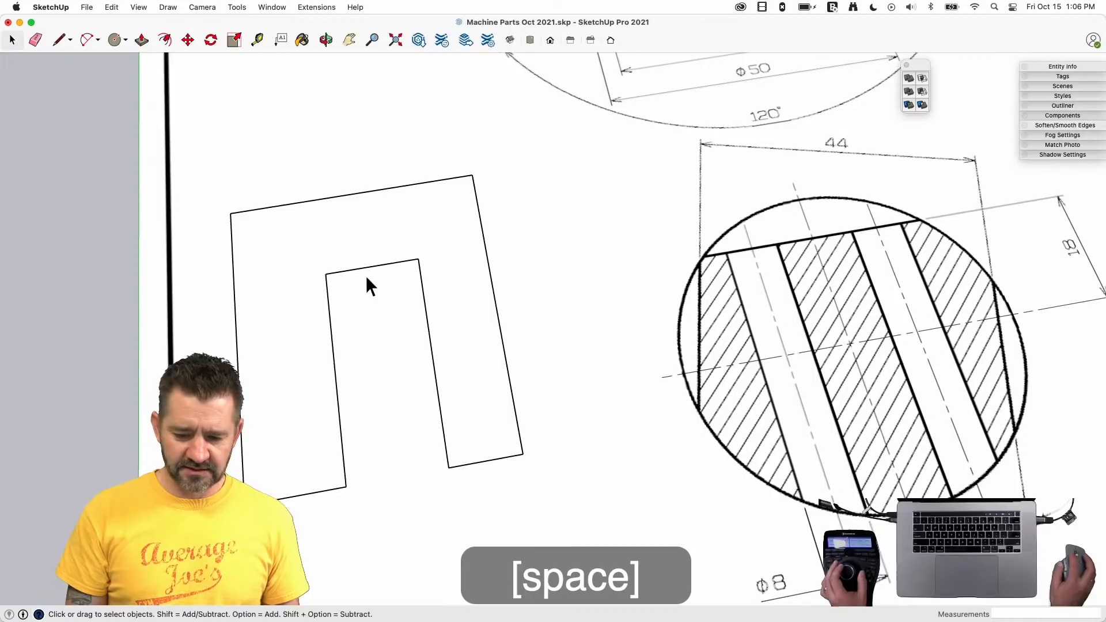
click(364, 267)
key(l)
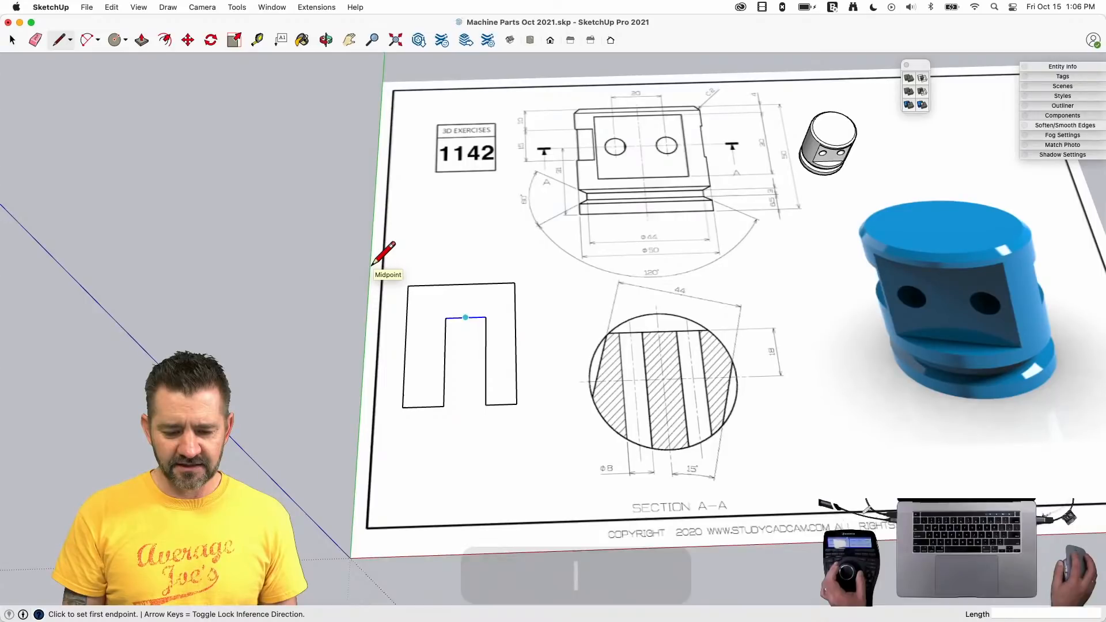
key(space)
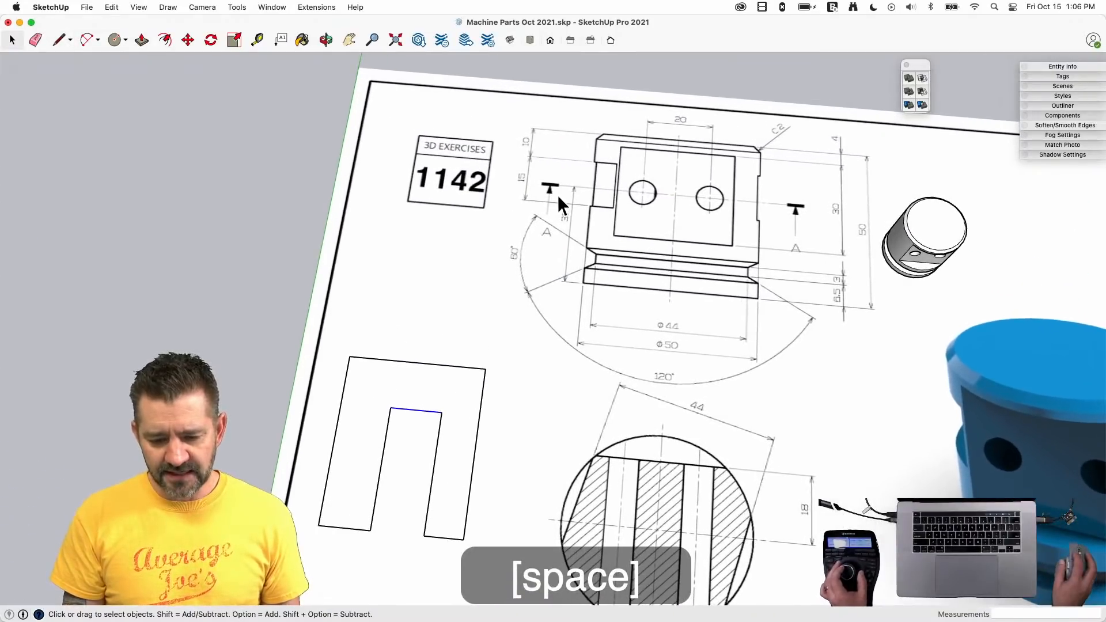
- Push/pull the U-shaped face upward into a solid block
key(p)
click(413, 334)
click(412, 302)
text(1)
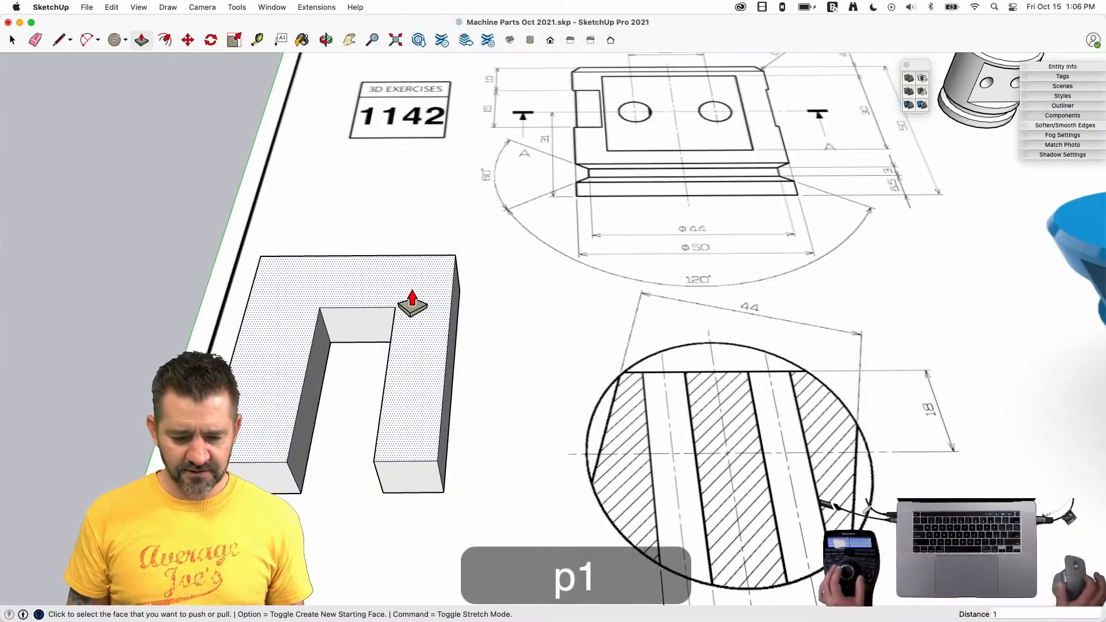
key(Return)
- Select all of the U-shaped block's geometry and make it a group
key(space)
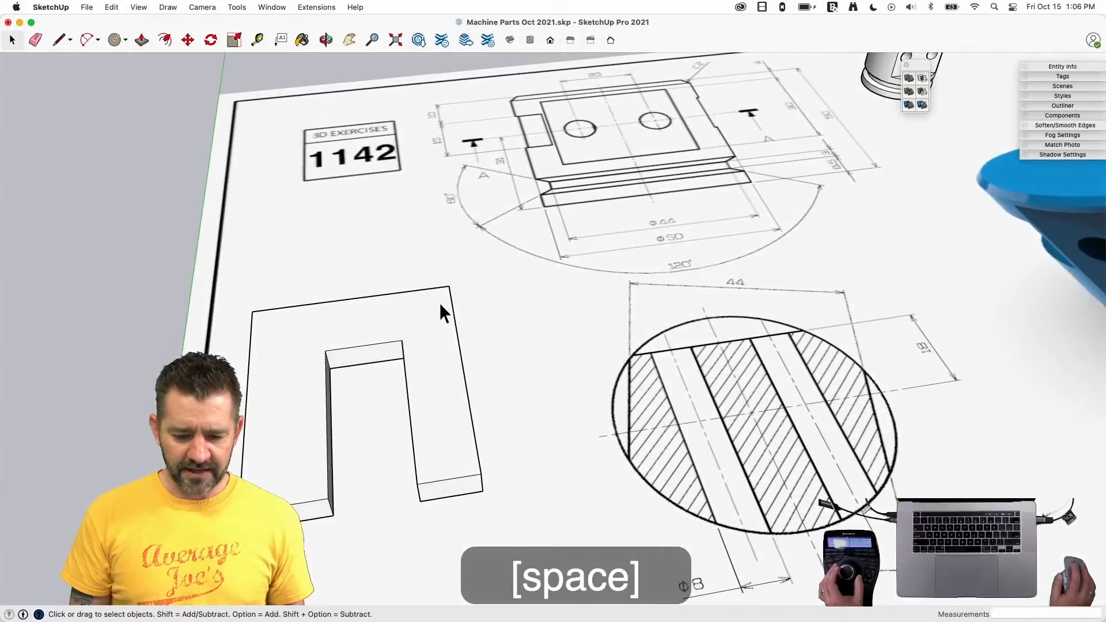
click(430, 311)
triple_click(430, 311)
right_click(429, 311)
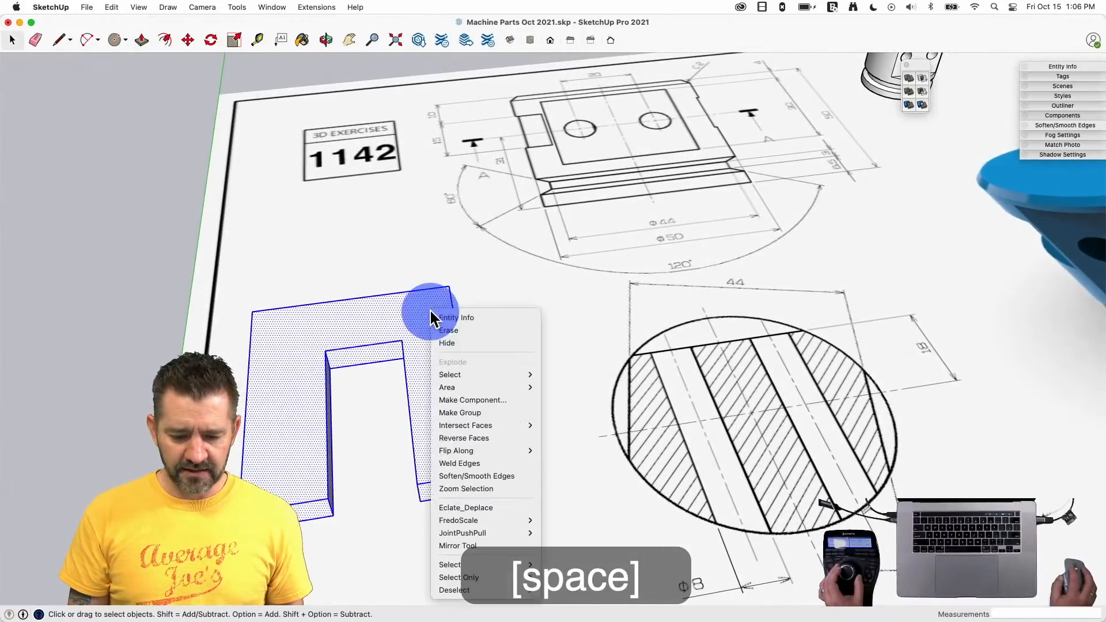
click(468, 411)
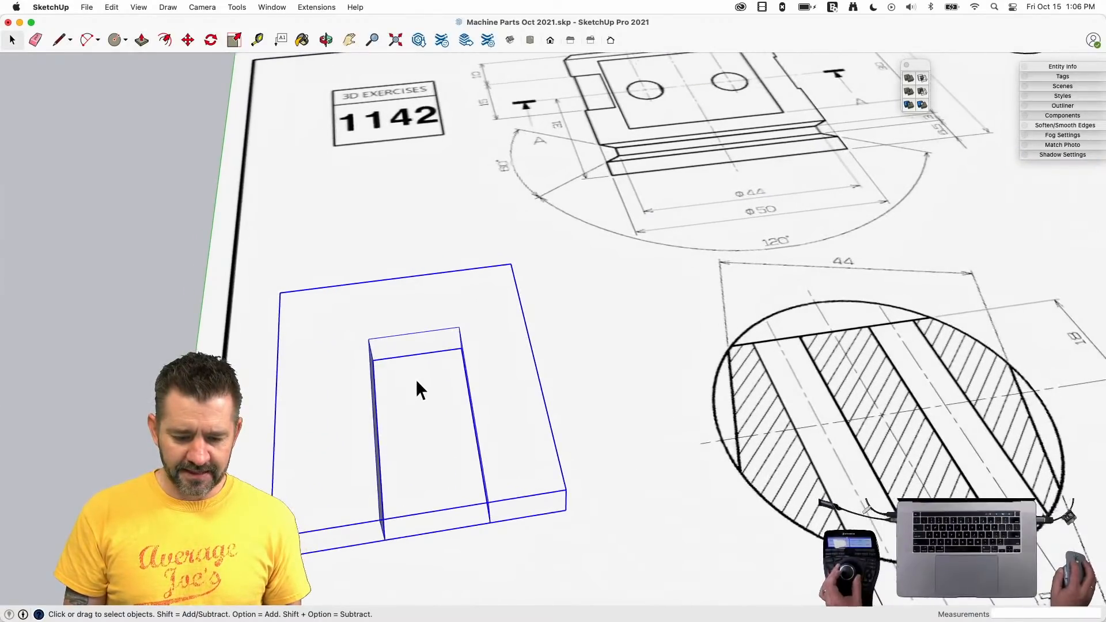
- Move the U-shaped block by its inner edge's bottom midpoint to the cylinder's rim so its legs straddle the part
key(m)
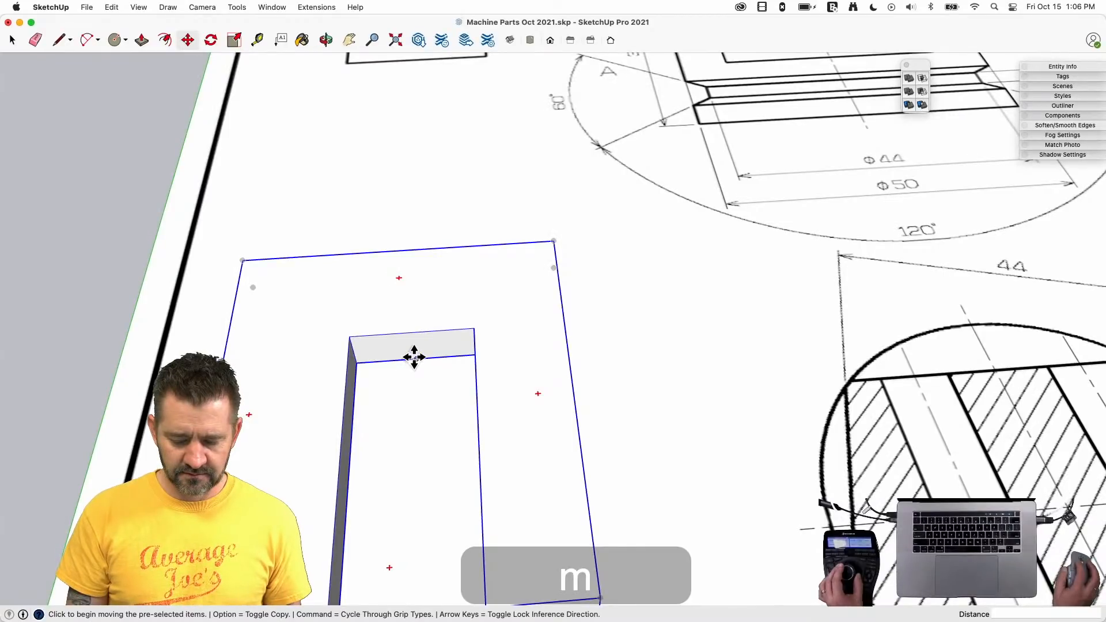
click(414, 357)
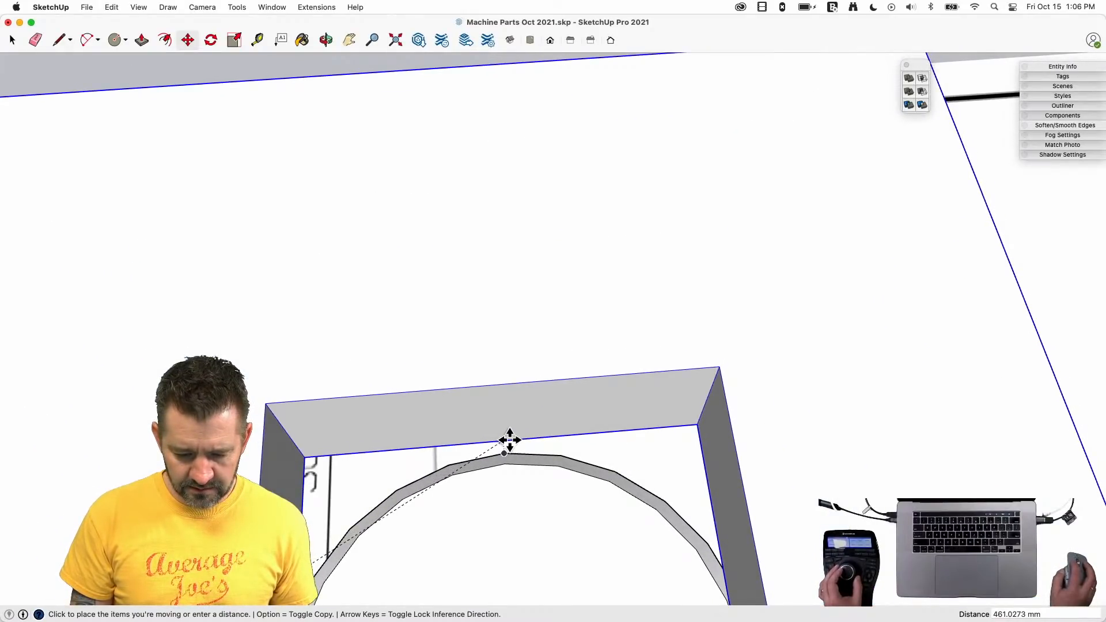
key(space)
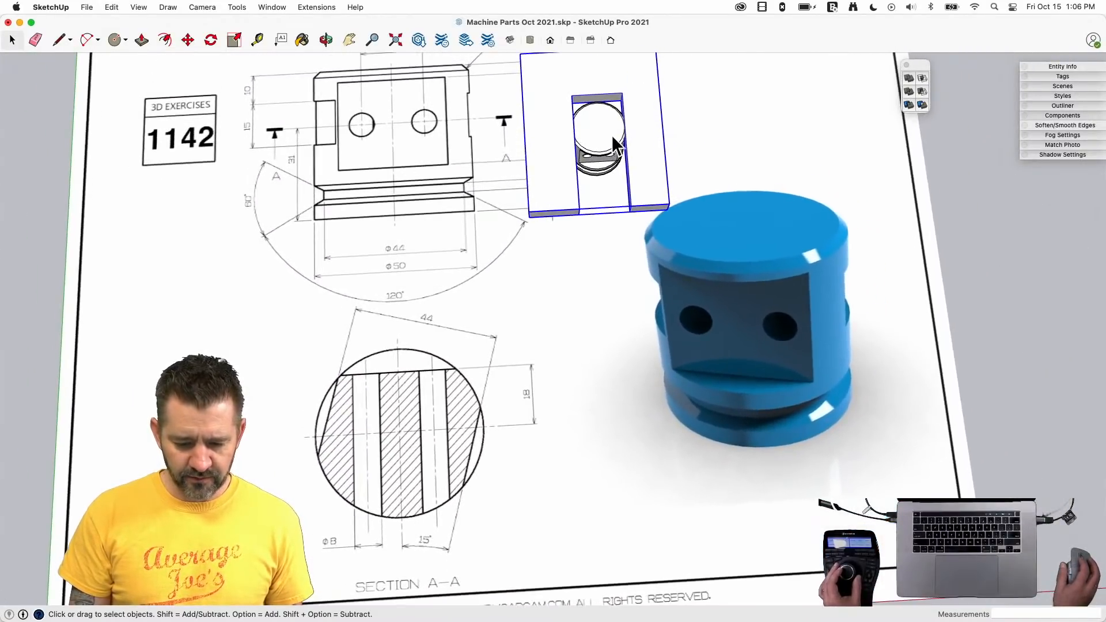
- Draw a centre line across the cylinder's top face and rotate the U-shaped block 15° clockwise about the line's midpoint
key(q)
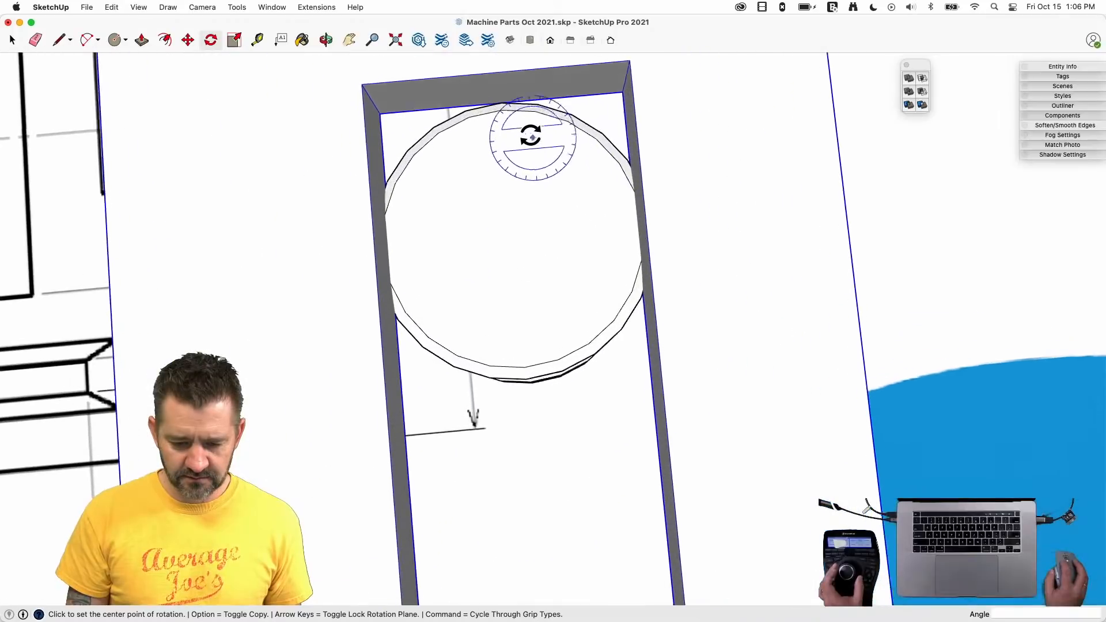
key(l)
click(528, 372)
click(516, 241)
click(509, 170)
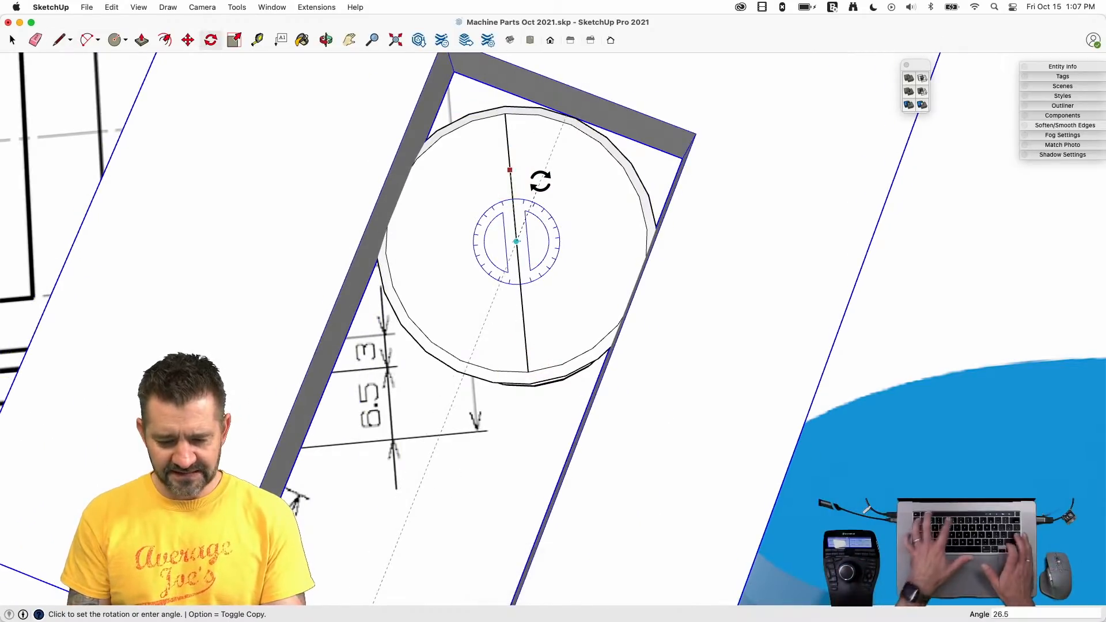
key(Return)
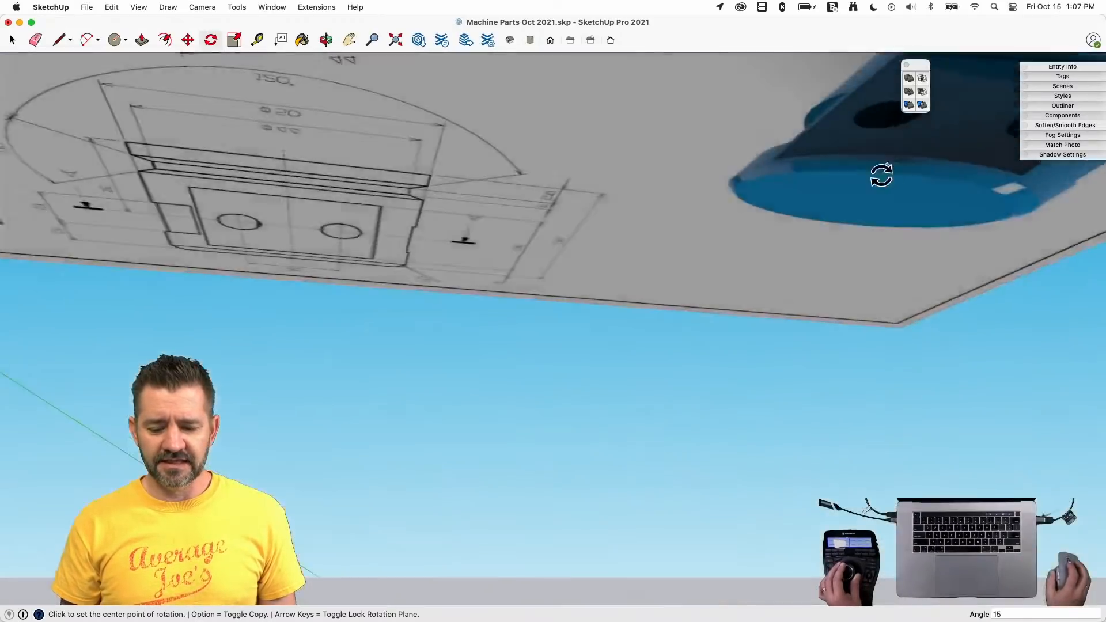
- Move the U-shaped block straight along the blue axis to level its top with the cylinder's top, and erase the centre line
key(l)
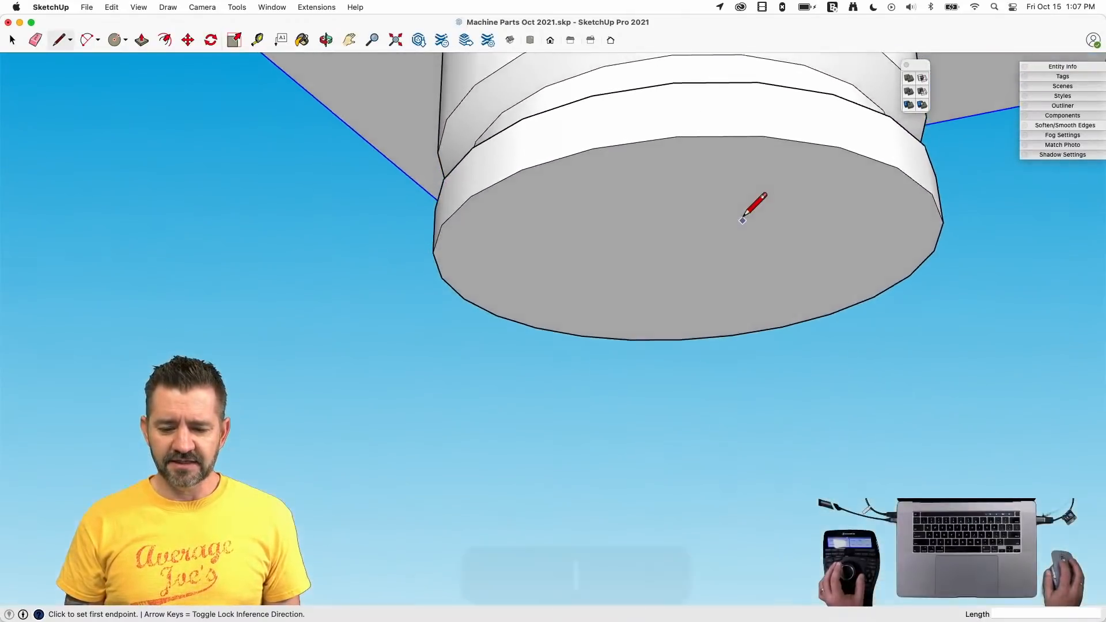
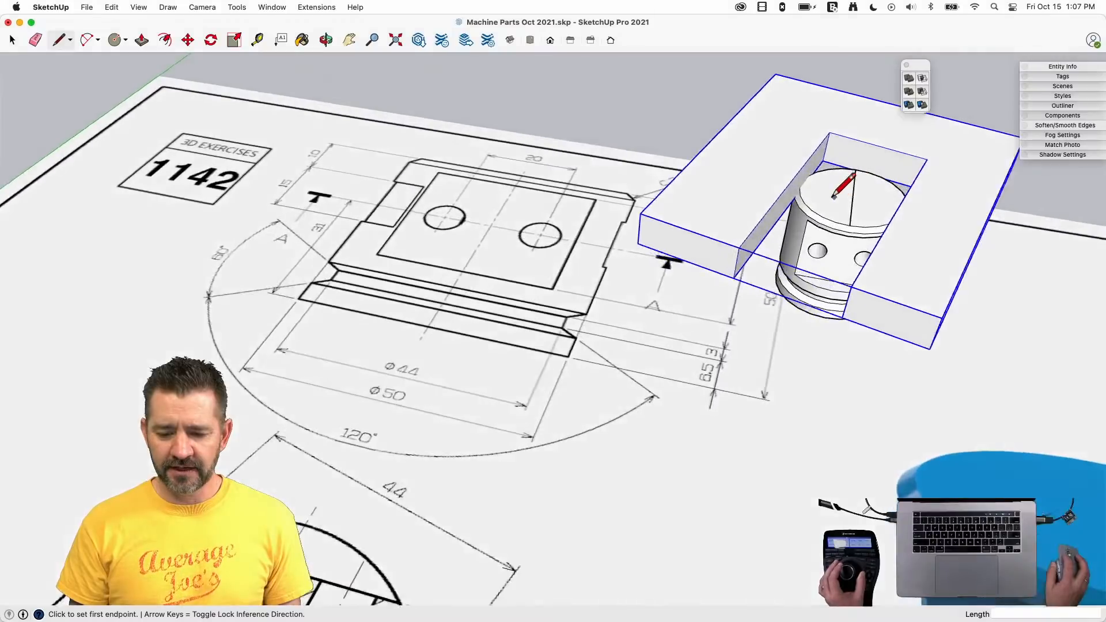
key(m)
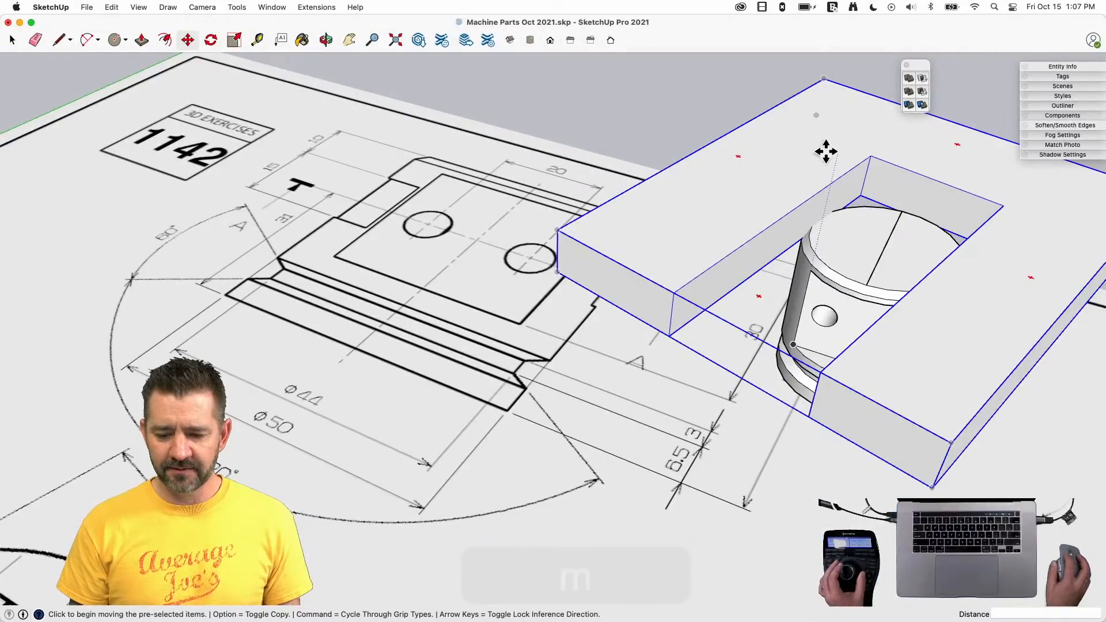
click(869, 156)
key(Up)
click(884, 250)
key(e)
key(space)
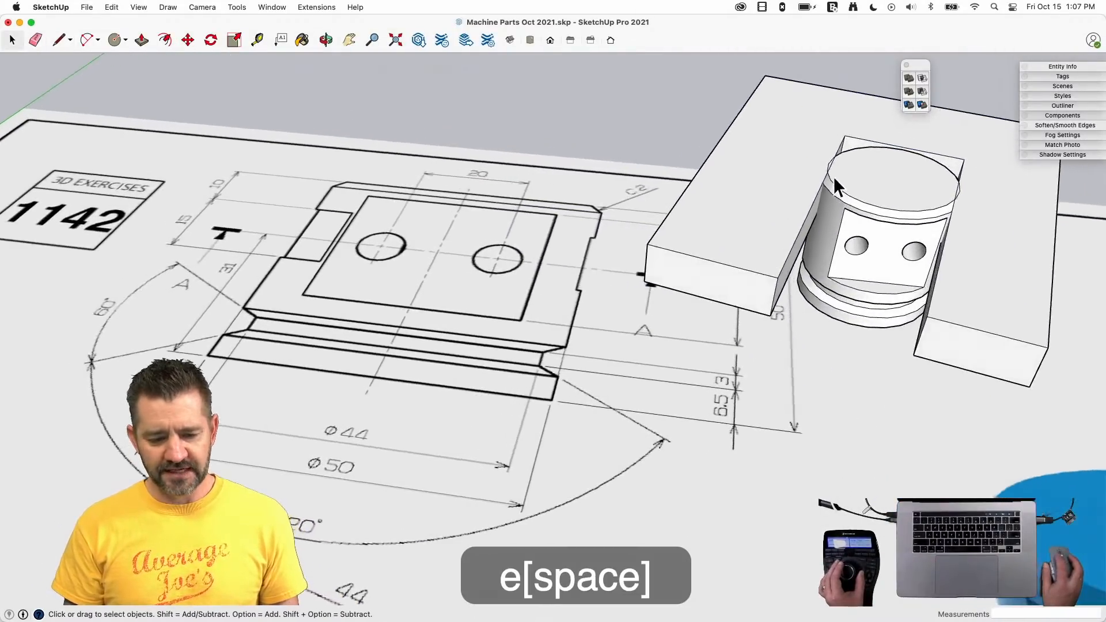
- Lower the U-shaped block 10 mm along the blue axis
key(m)
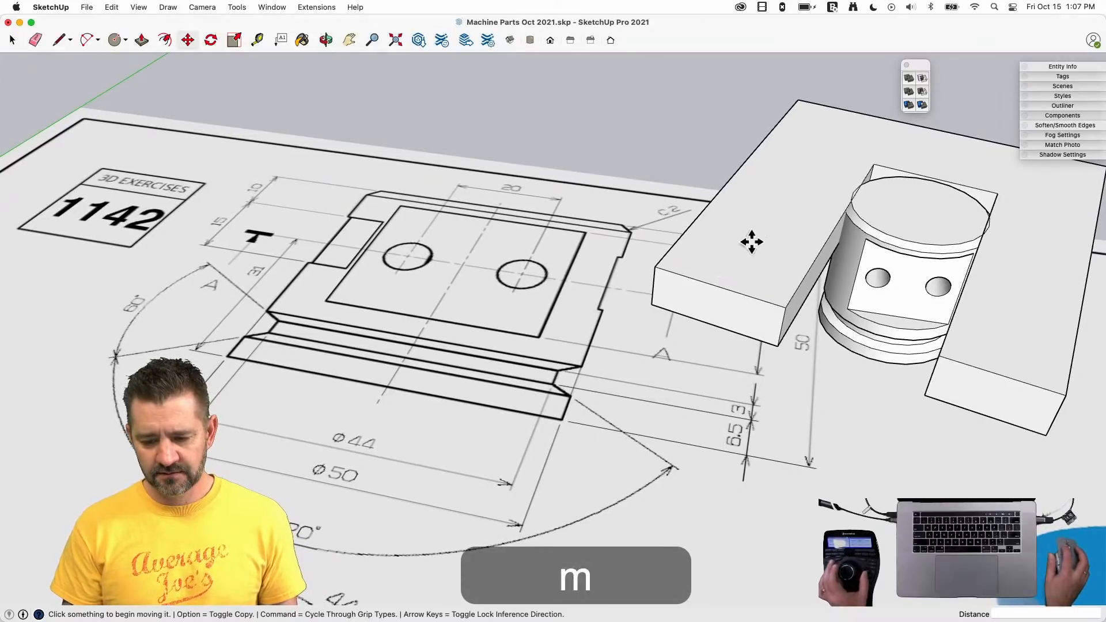
click(753, 219)
key(Up)
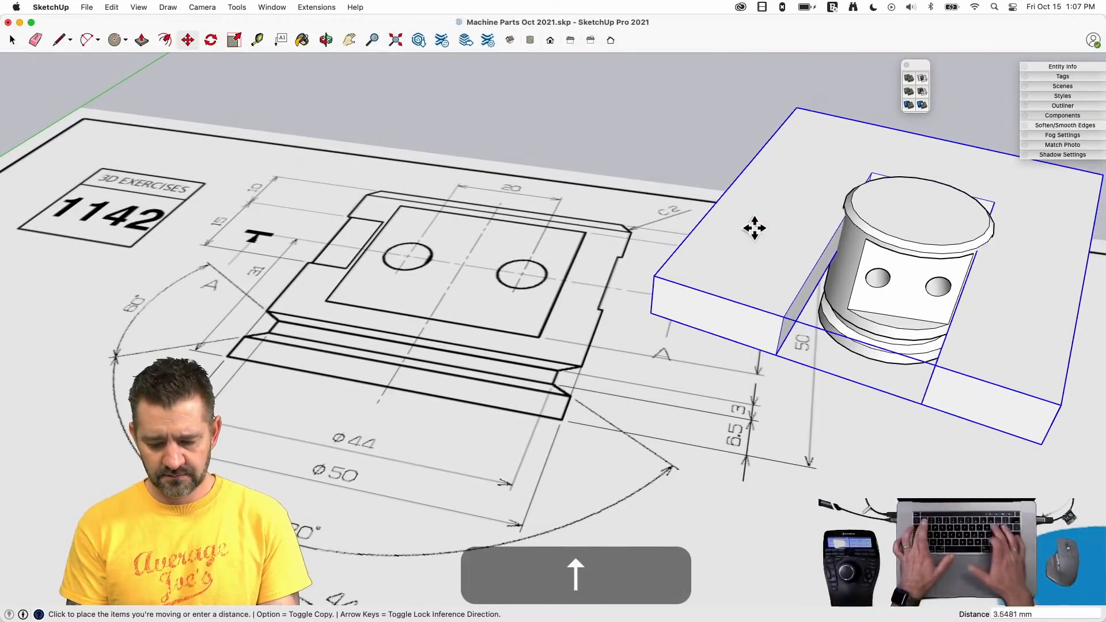
key(Return)
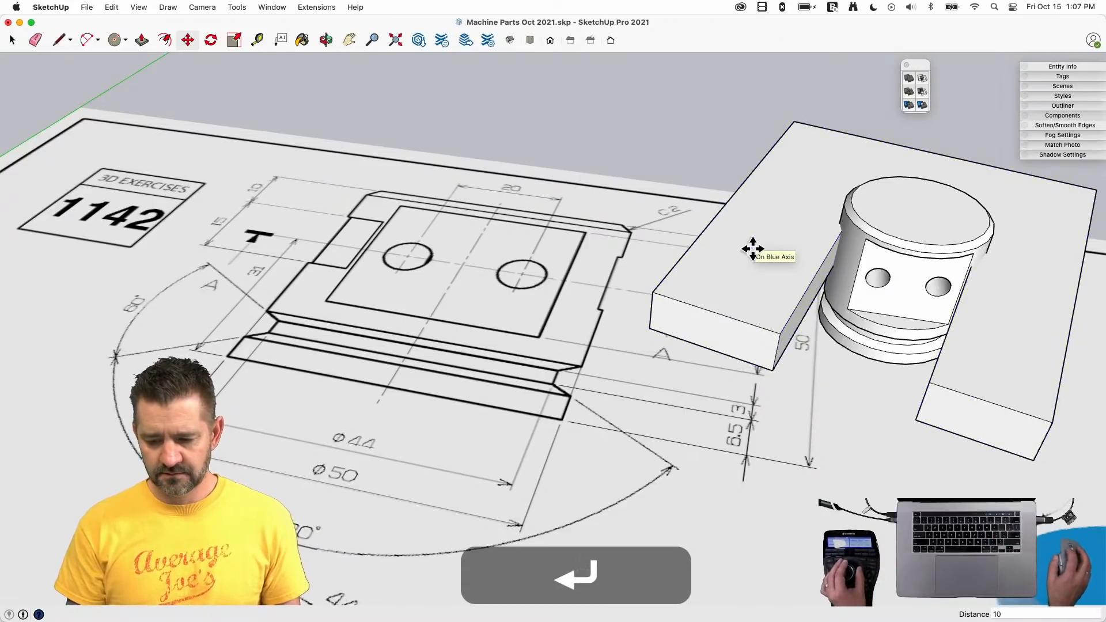
- Subtract the U-shaped block from the cylinder to cut the angled side slots
key(space)
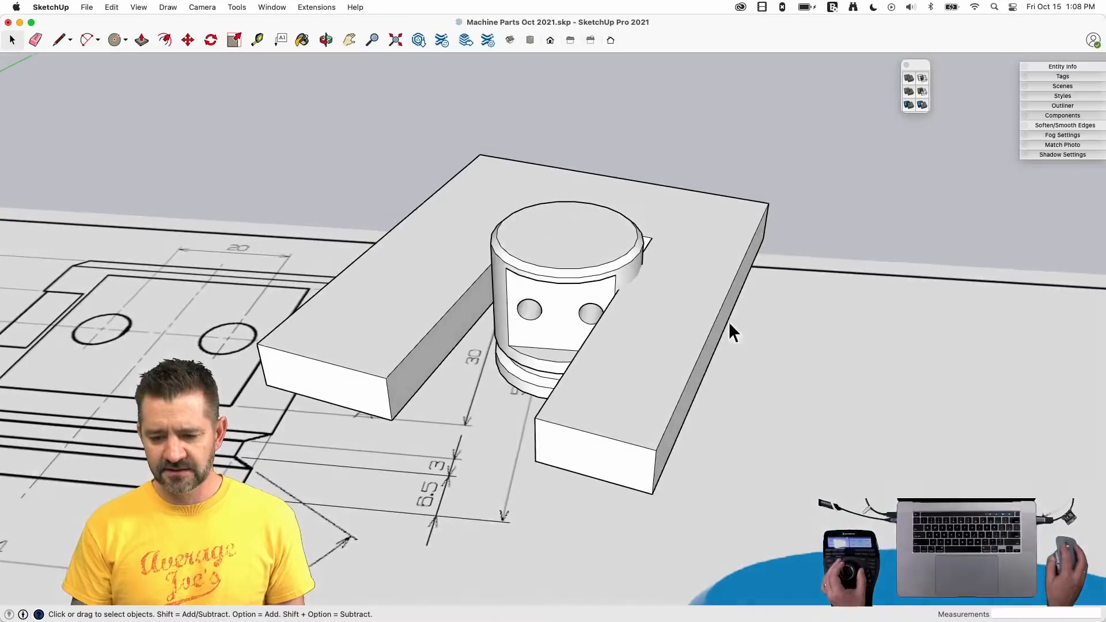
click(727, 321)
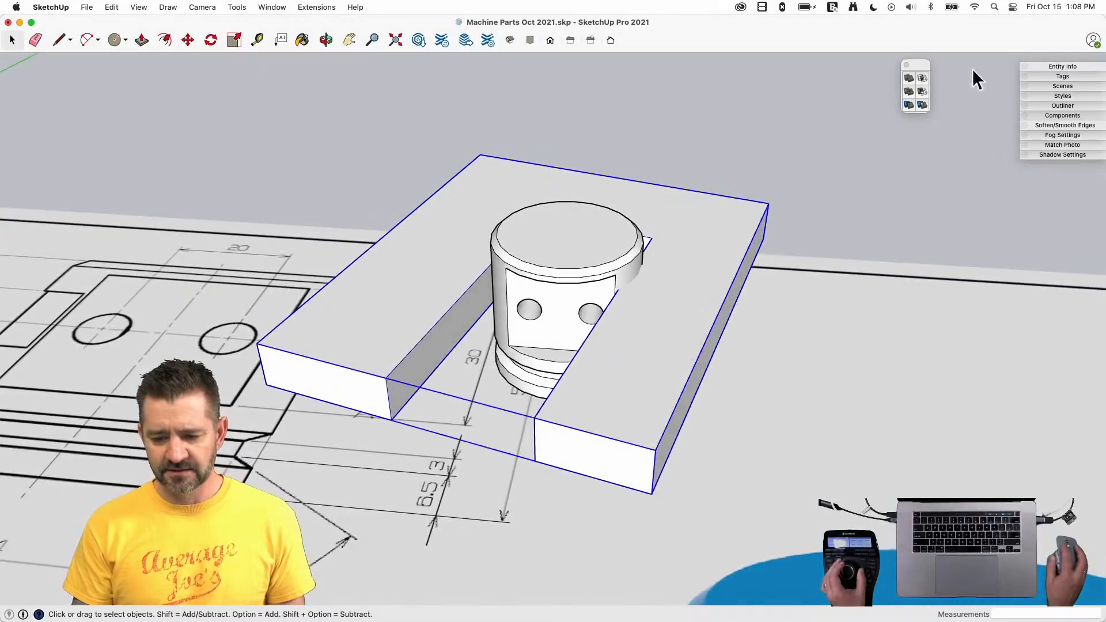
click(599, 236)
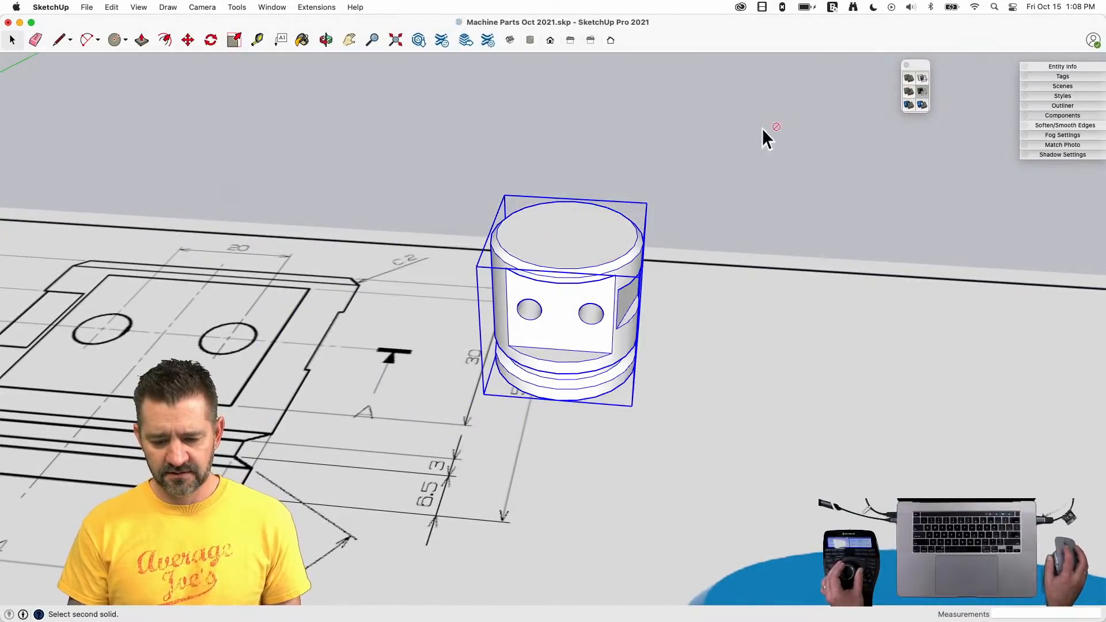
key(space)
click(771, 166)
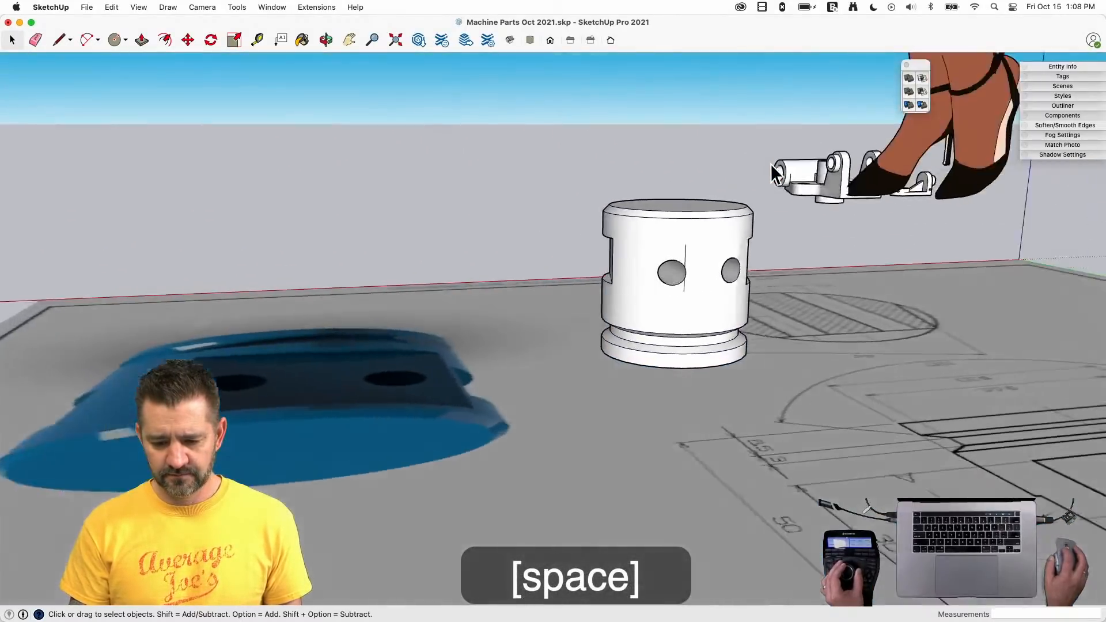
- Open the cylinder group and soften the stray vertical edge segments above and below the back hole
key(e)
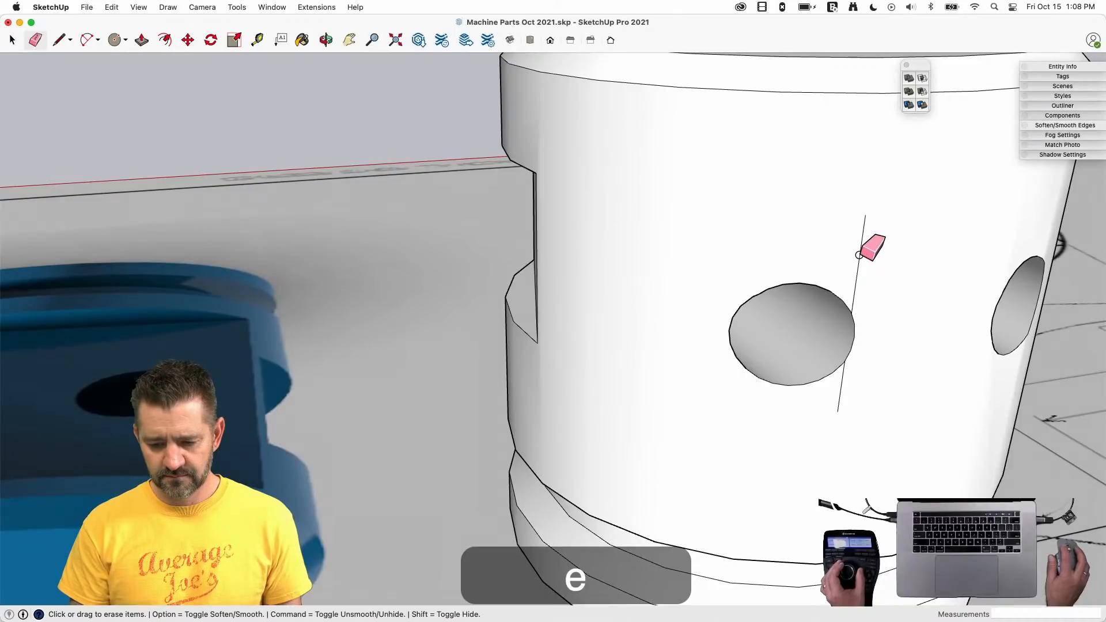
key(space)
key(e)
click(859, 255)
key(super+z)
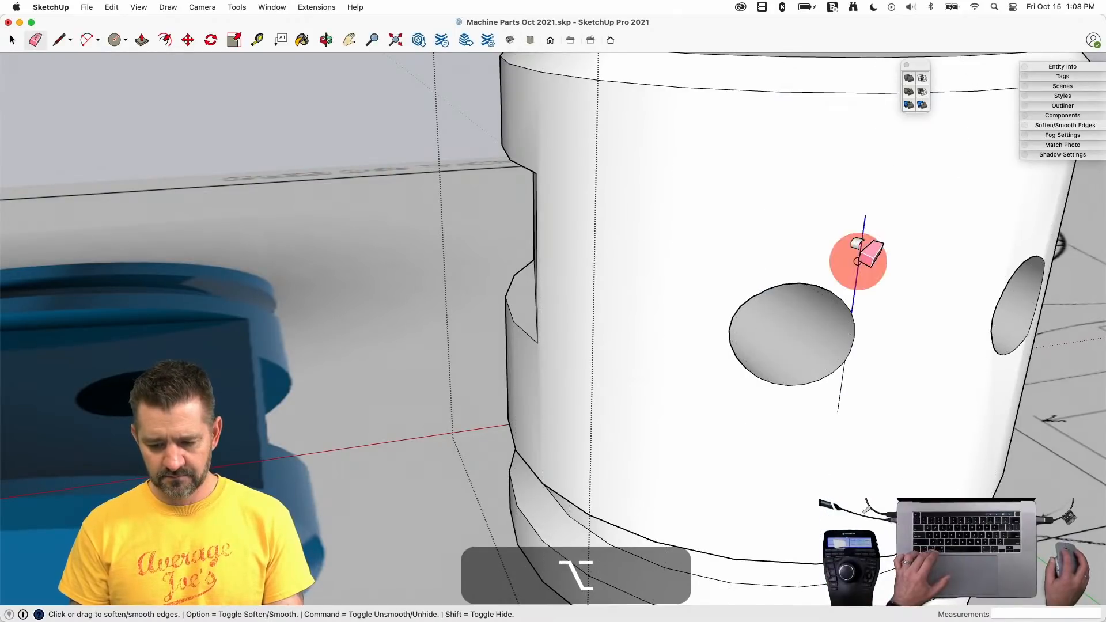
alt+drag(849, 388, 832, 410)
key(space)
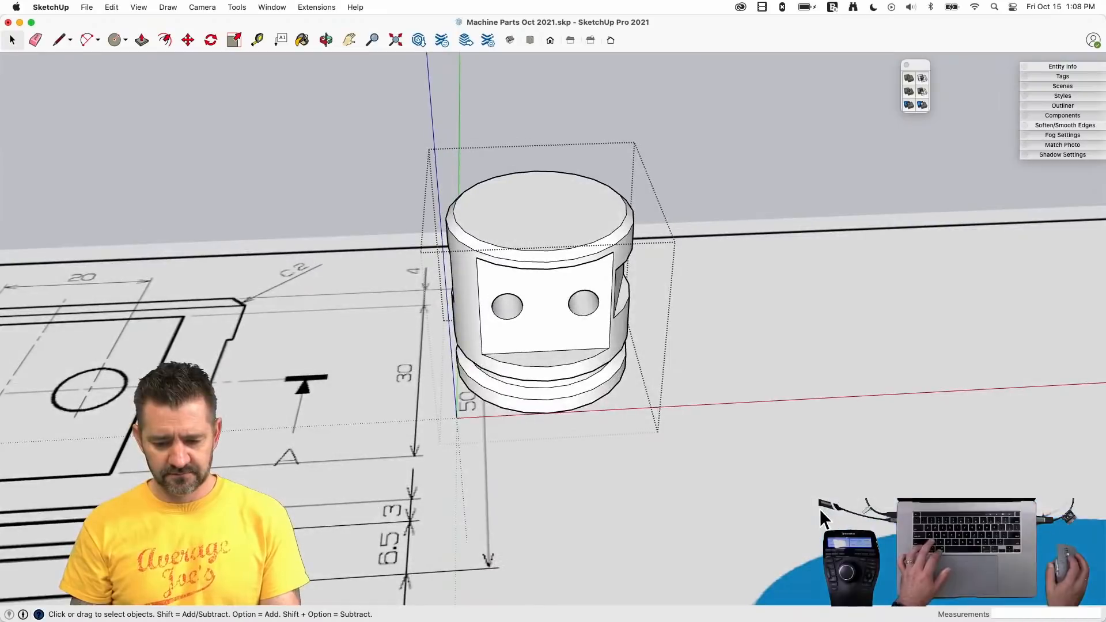
- Undo the edge softening and the subtraction of the U-shaped block
key(super+z)
key(super+z)
key(super+z)
key(super+z)
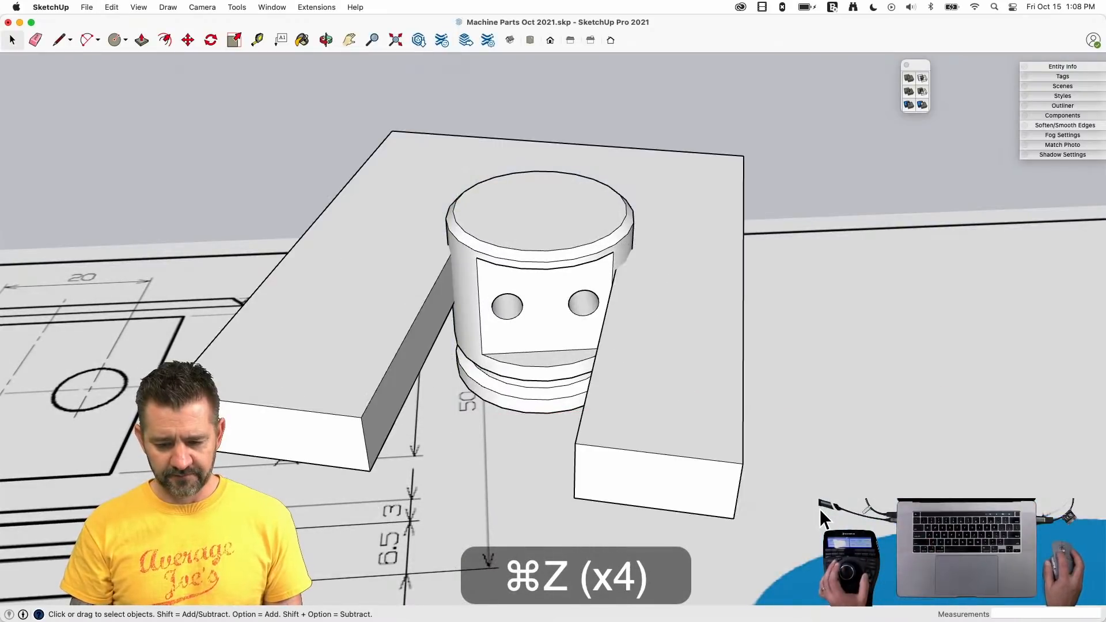
- Select the U-shaped block, draw a centre line across the cylinder's top face, and check the slot direction against section A-A
click(668, 323)
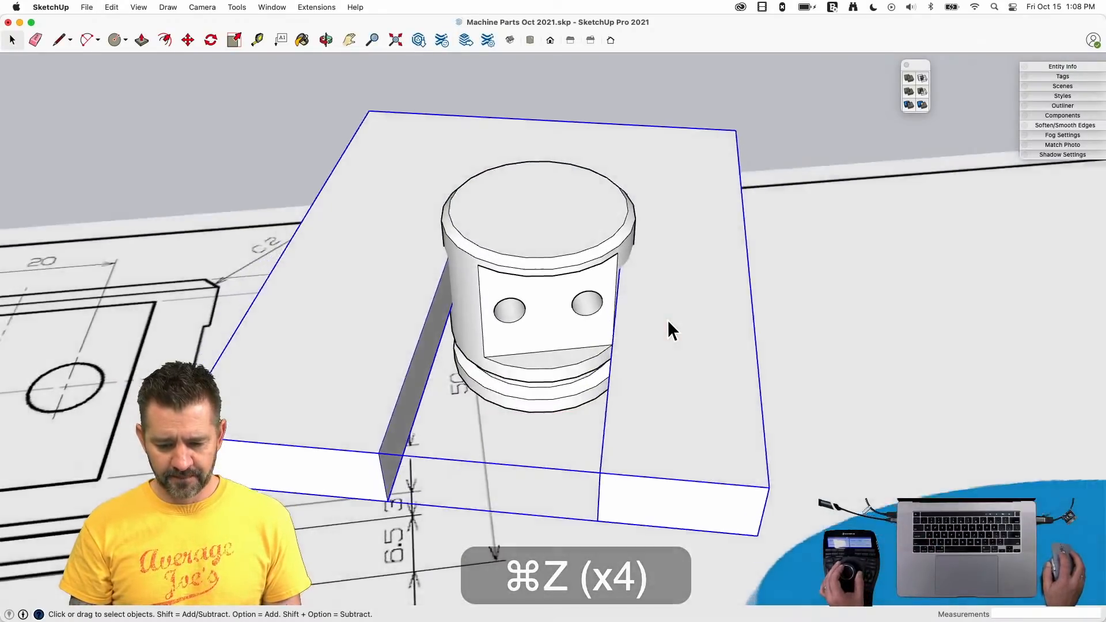
key(l)
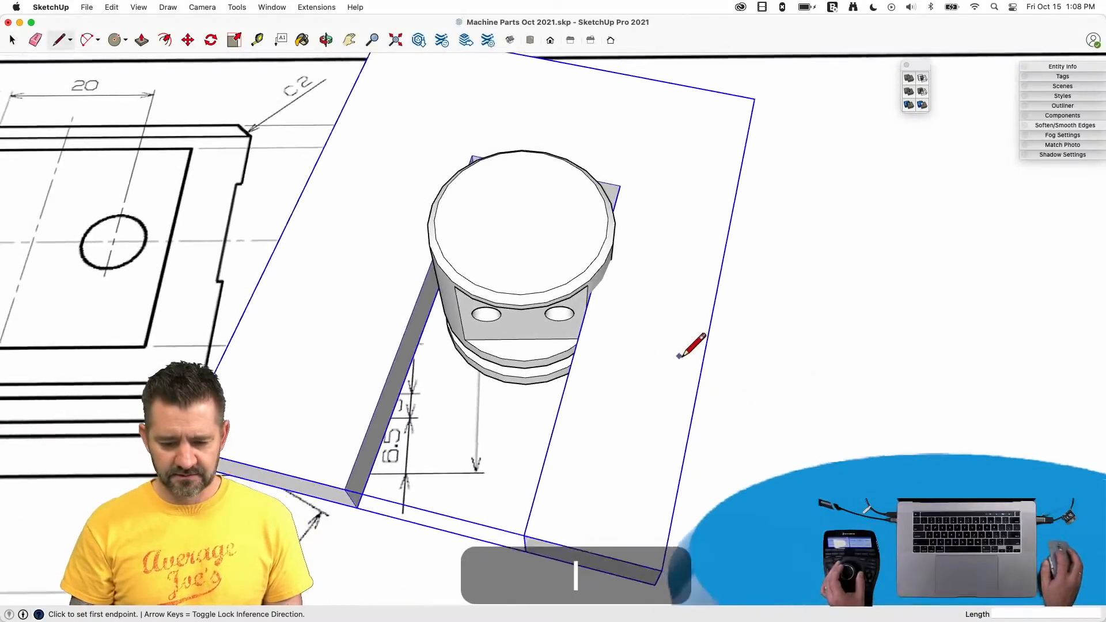
click(548, 211)
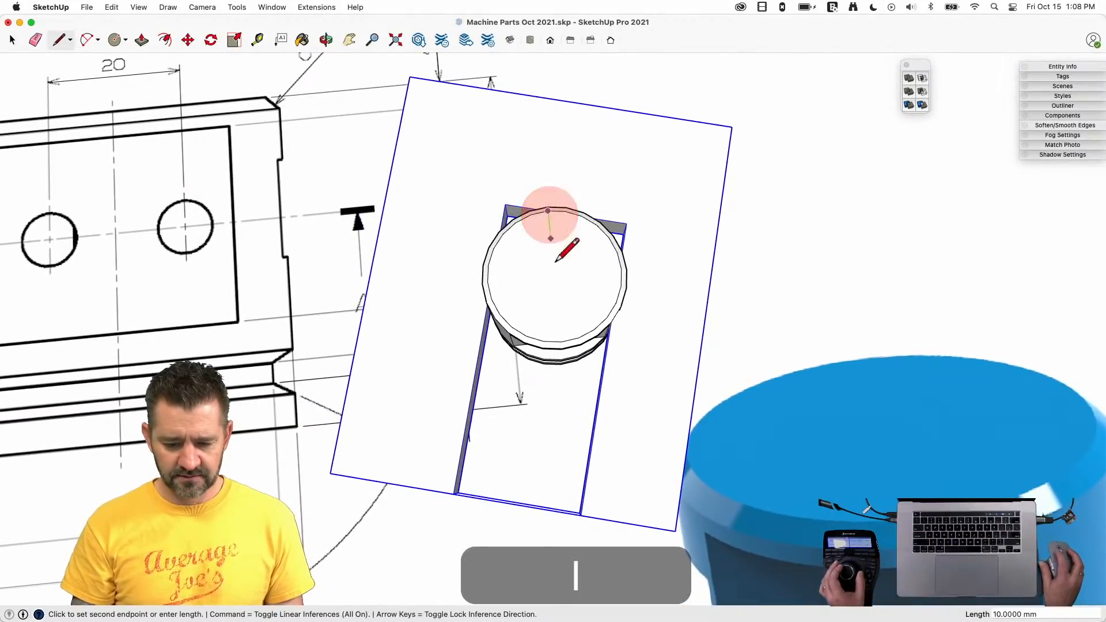
scroll(589, 307, down, 5)
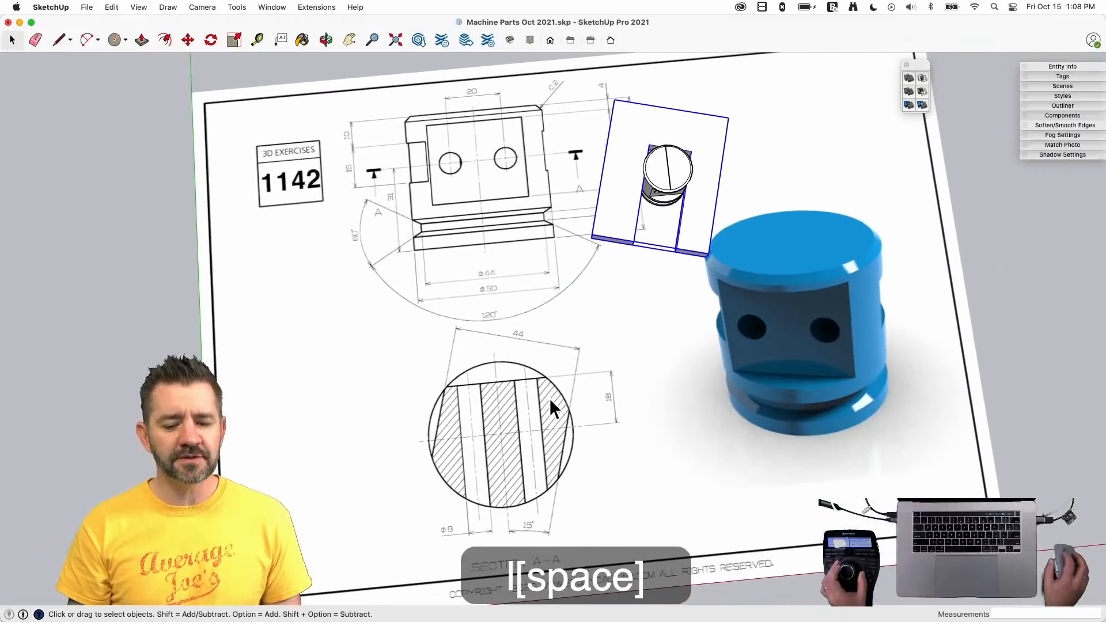
scroll(704, 90, up, 5)
scroll(523, 293, down, 5)
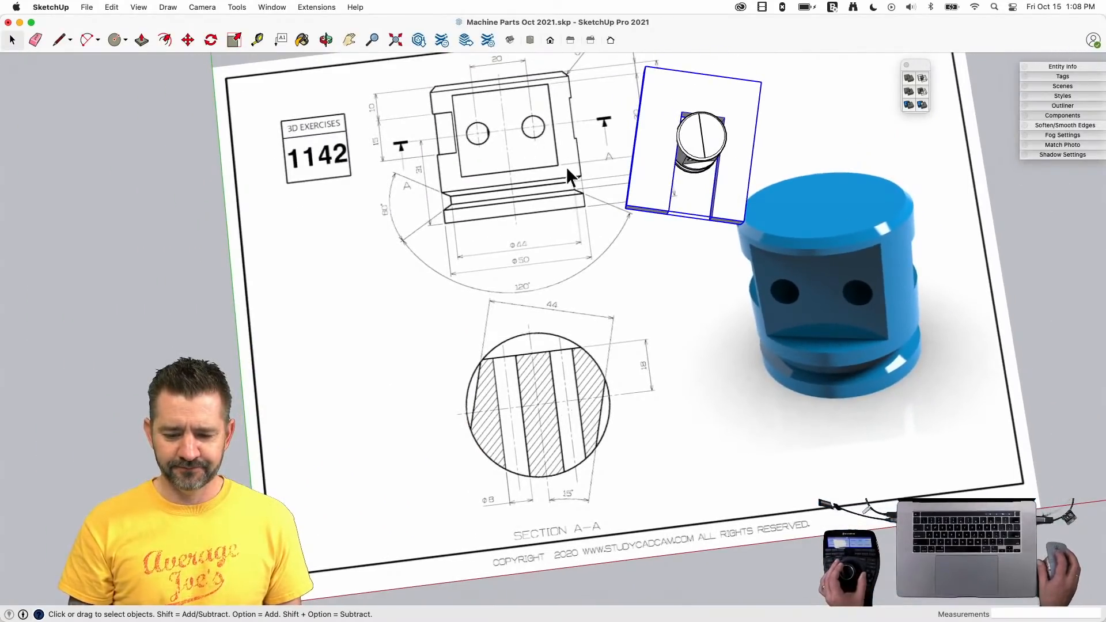
scroll(735, 178, up, 5)
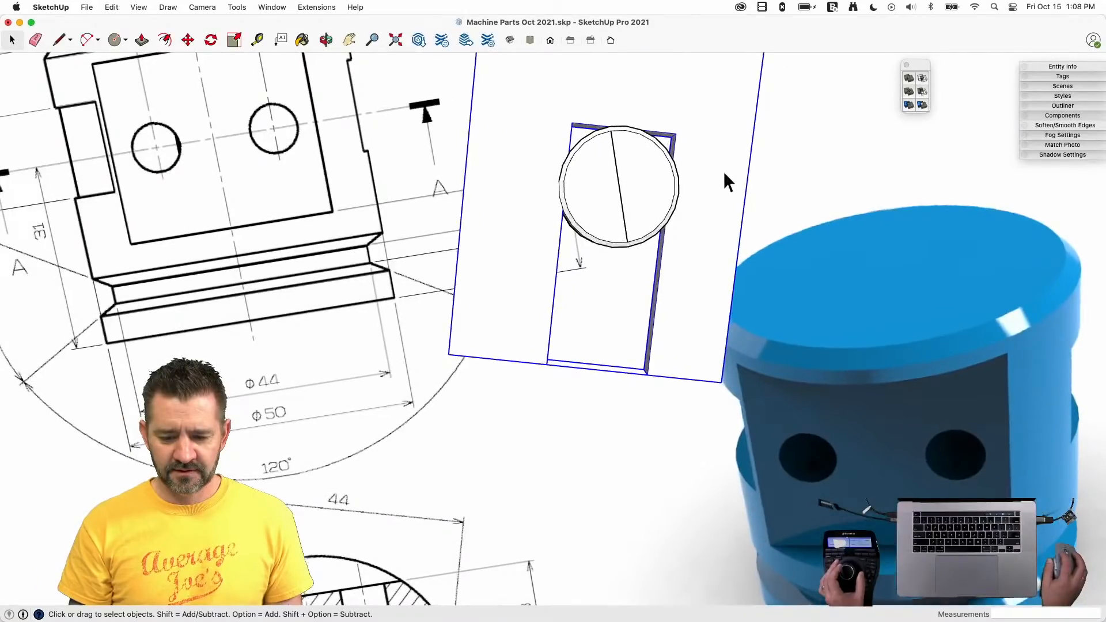
- Rotate the U-shaped block 30° counterclockwise about the centre line's midpoint and erase the line
key(q)
click(622, 159)
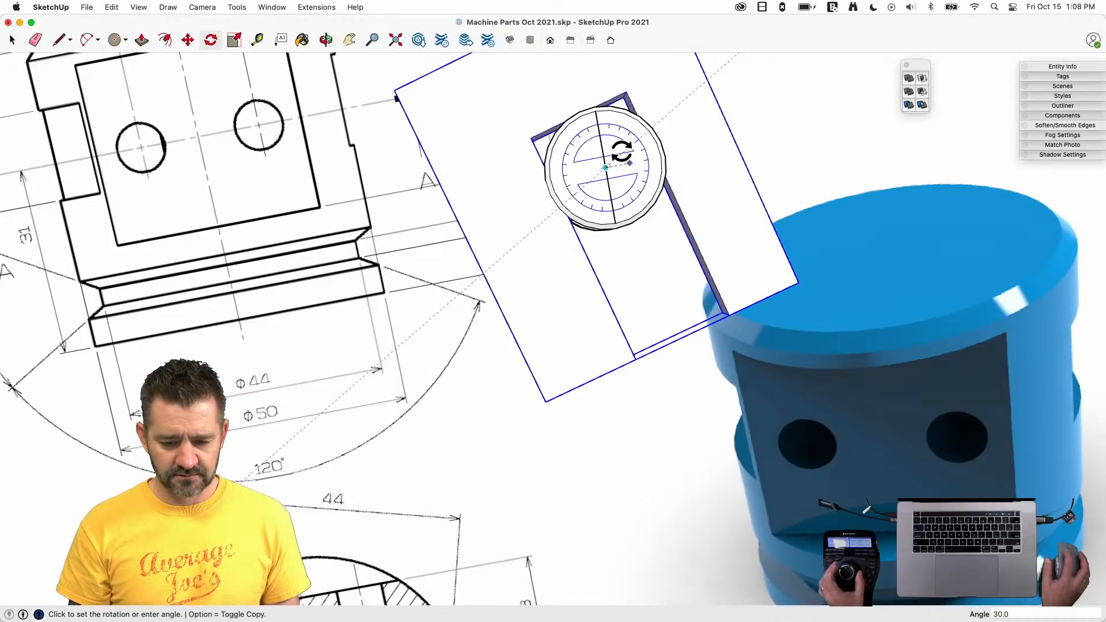
click(622, 152)
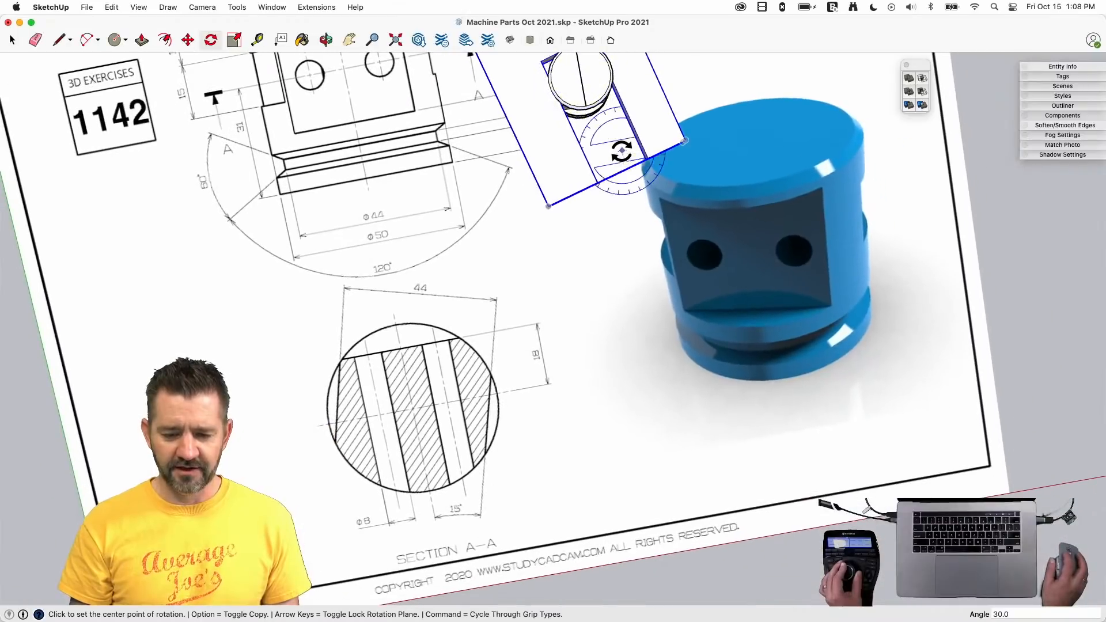
key(space)
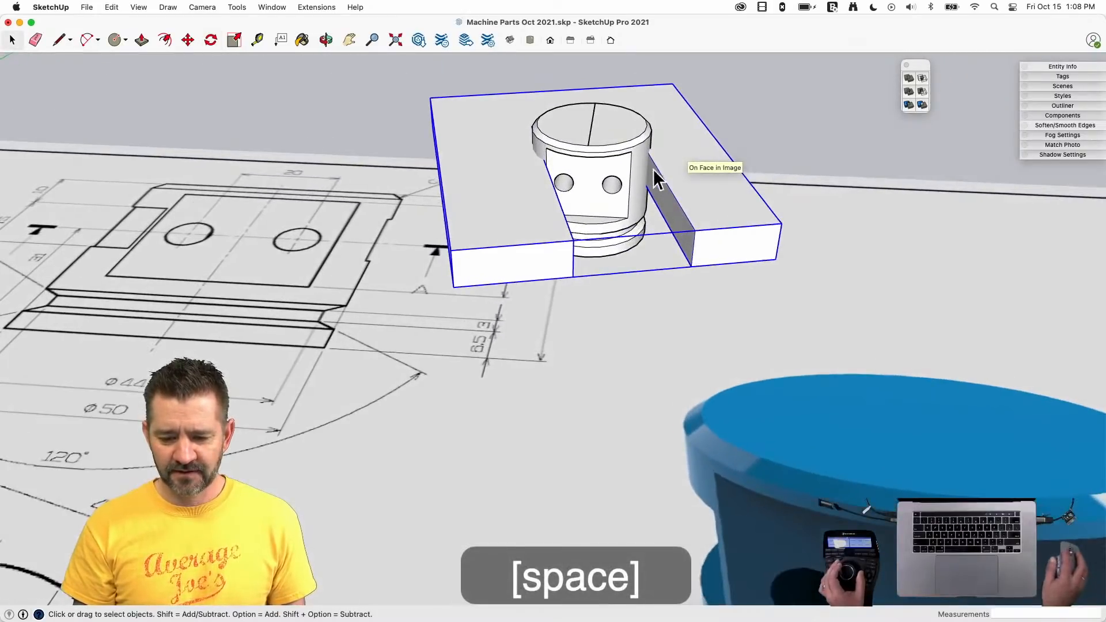
key(e)
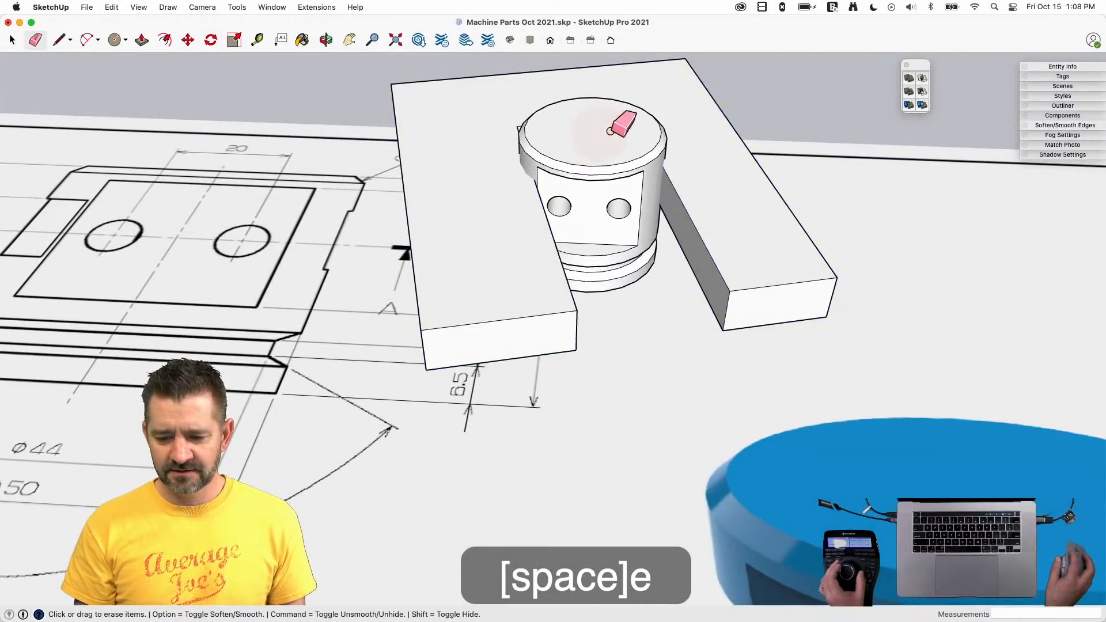
- Subtract the rotated U-shaped block from the cylinder to cut the angled side slots
click(922, 92)
click(641, 164)
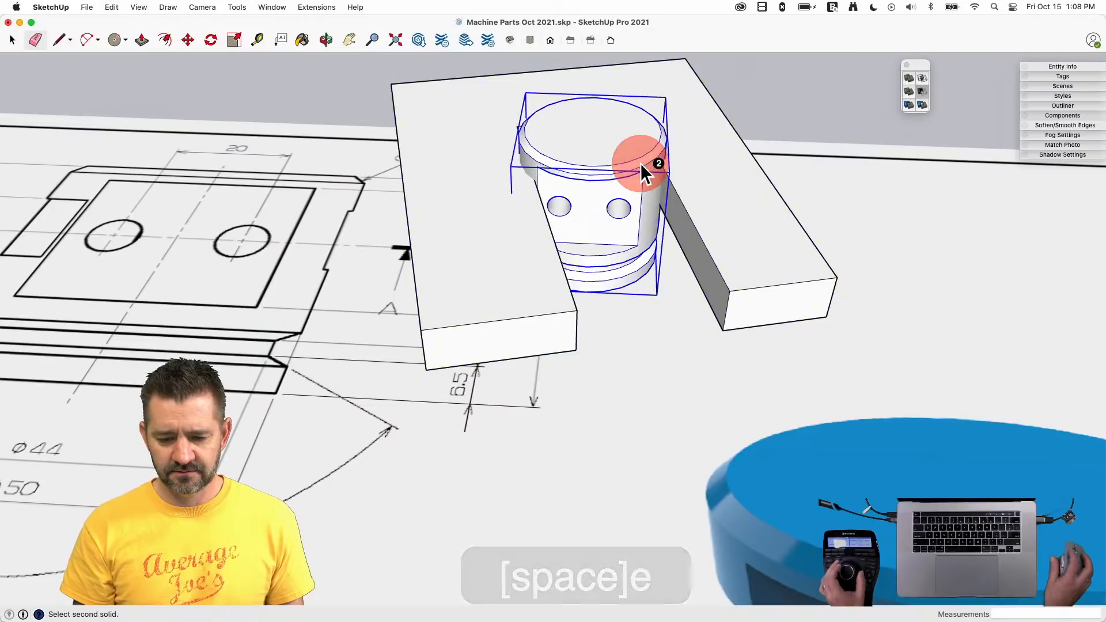
key(space)
click(727, 167)
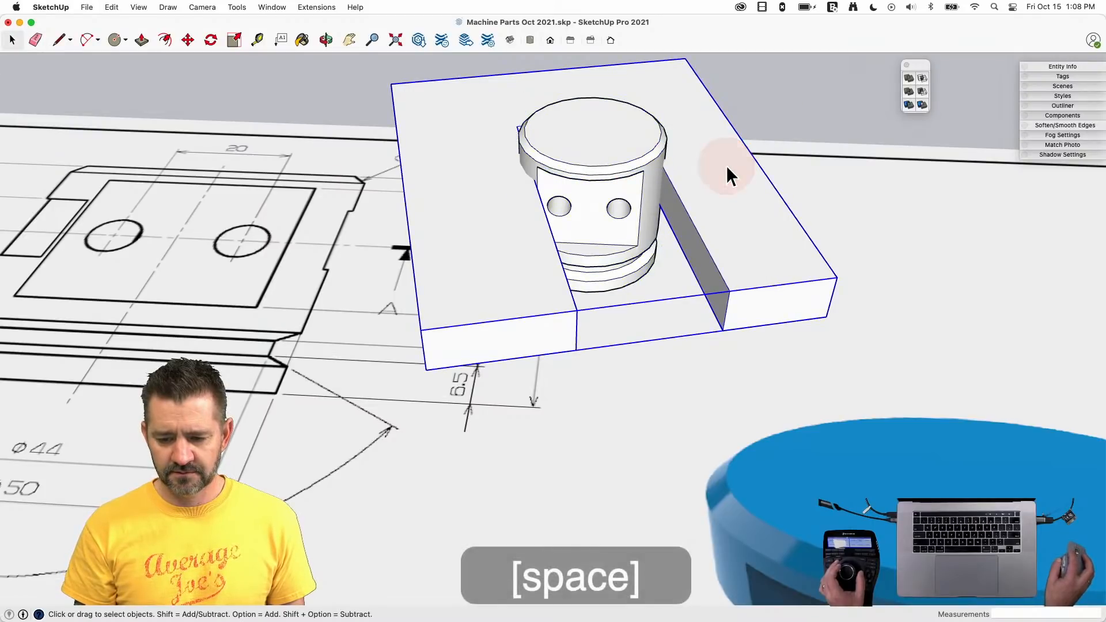
click(922, 91)
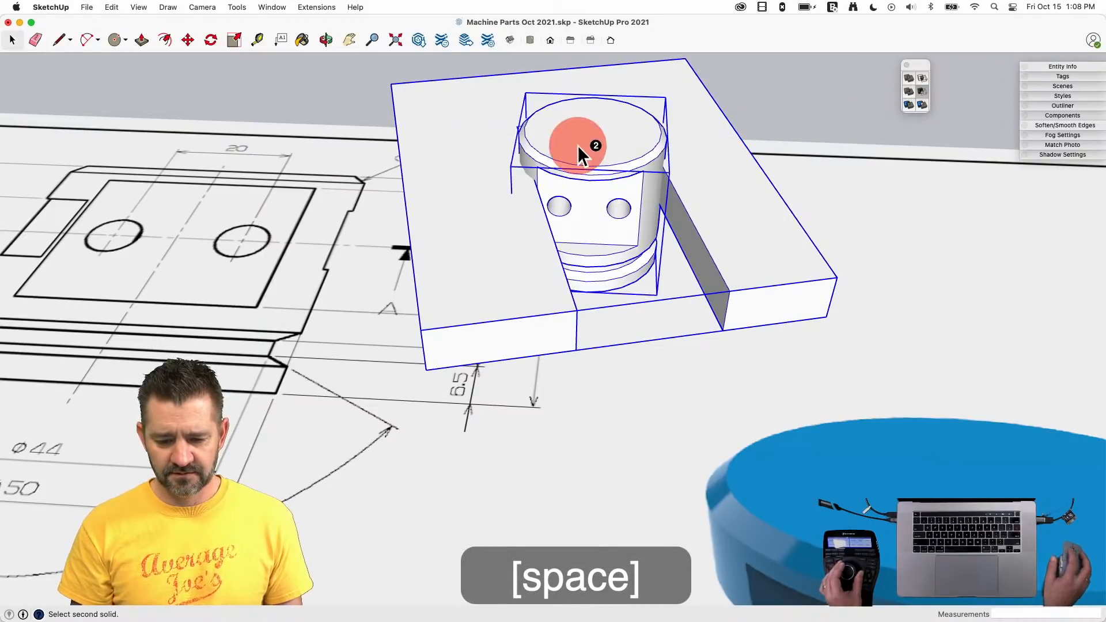
click(582, 149)
click(805, 94)
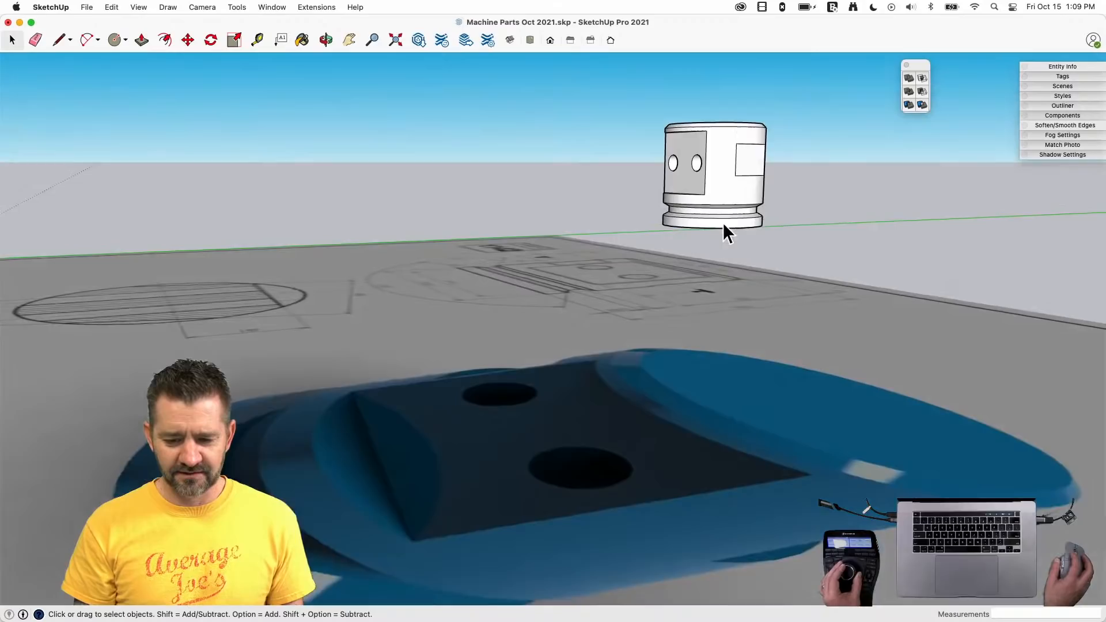
- Move the finished slotted cylinder by its bottom corner to a spot beside the other completed machine parts
click(723, 221)
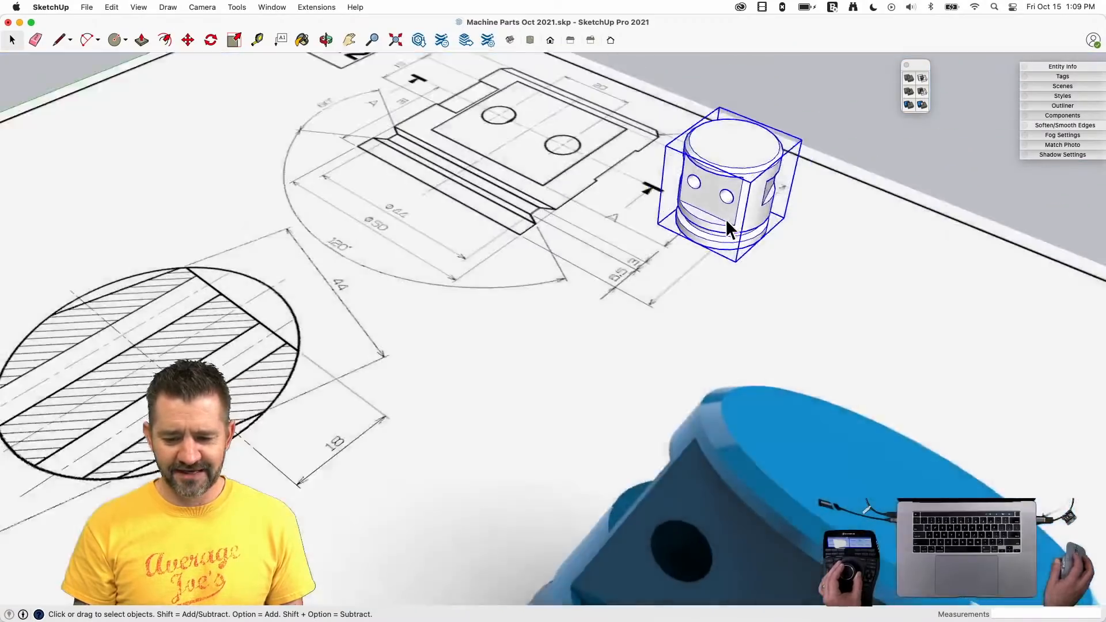
key(m)
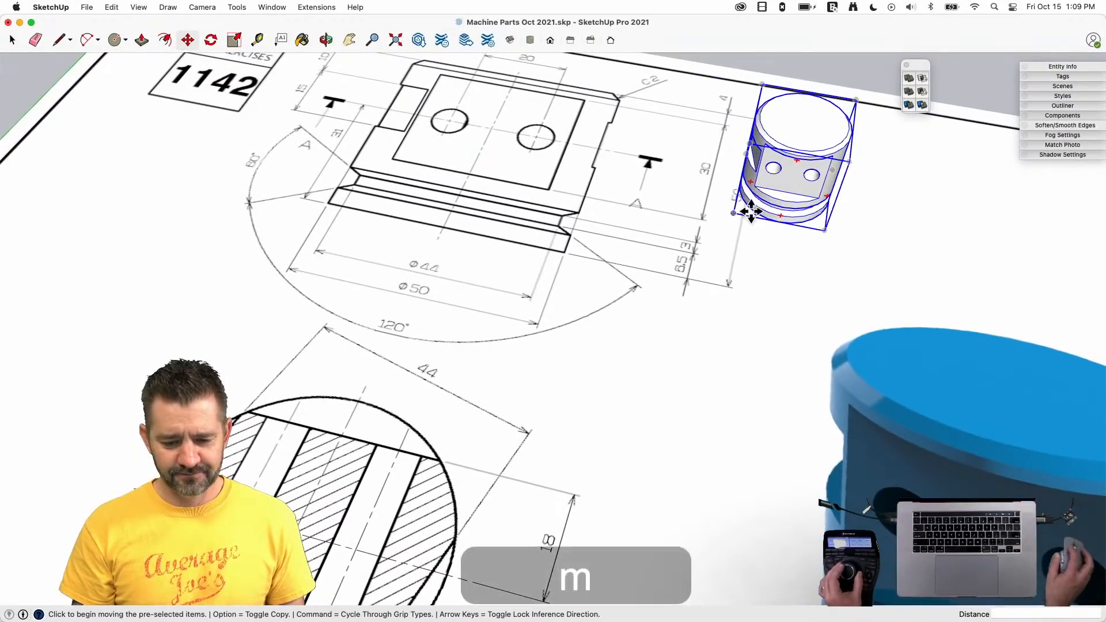
click(732, 214)
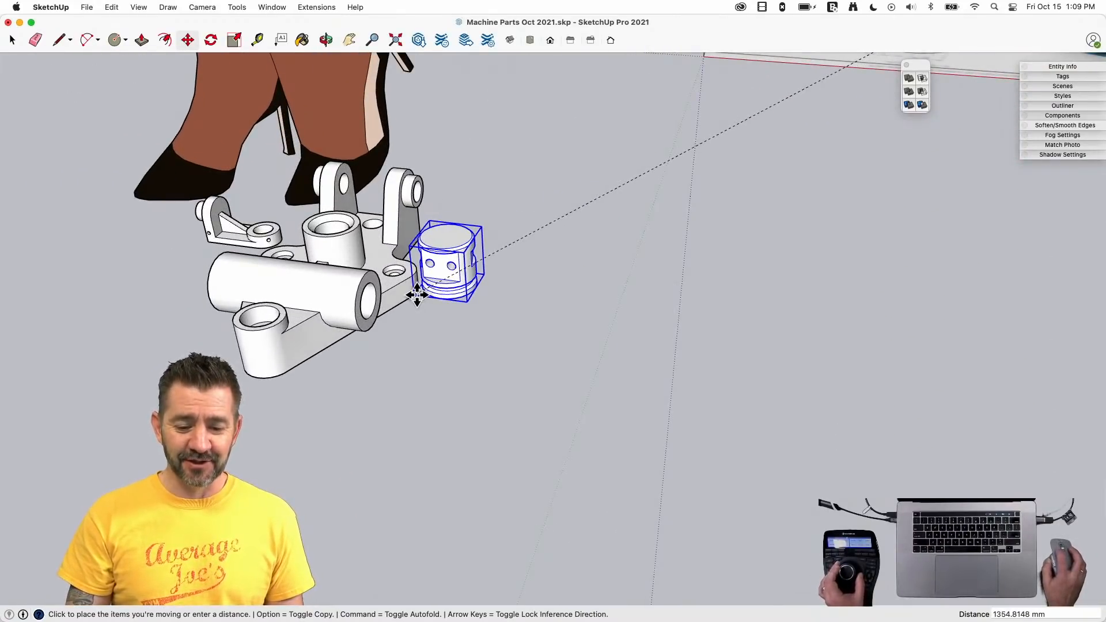
click(461, 356)
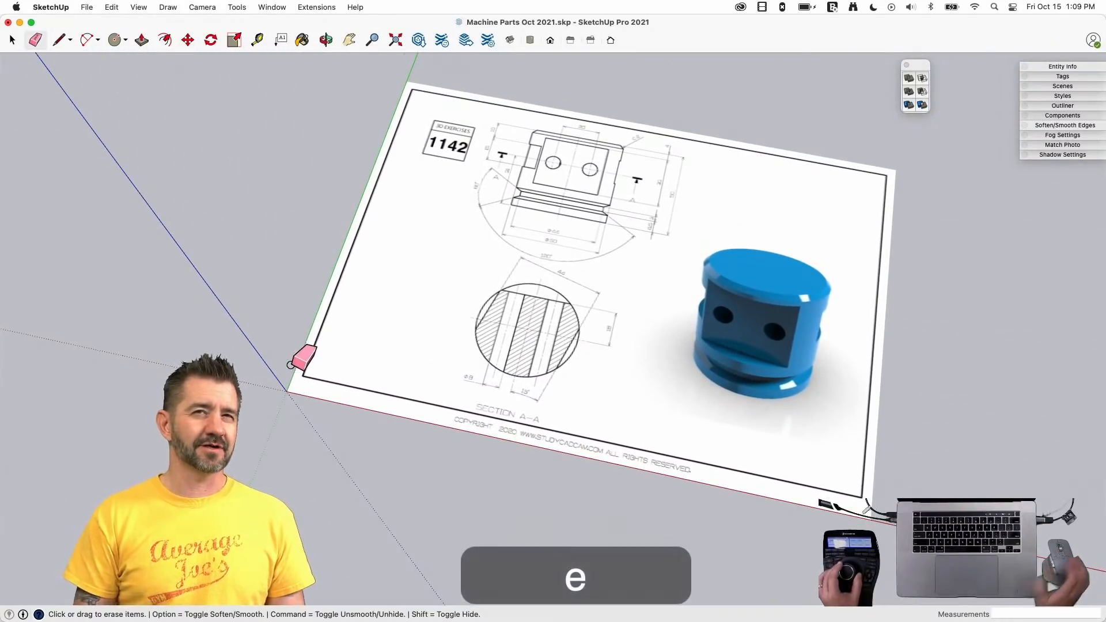
- Erase the reference image of exercise drawing 1142 and save the model
drag(290, 370, 311, 423)
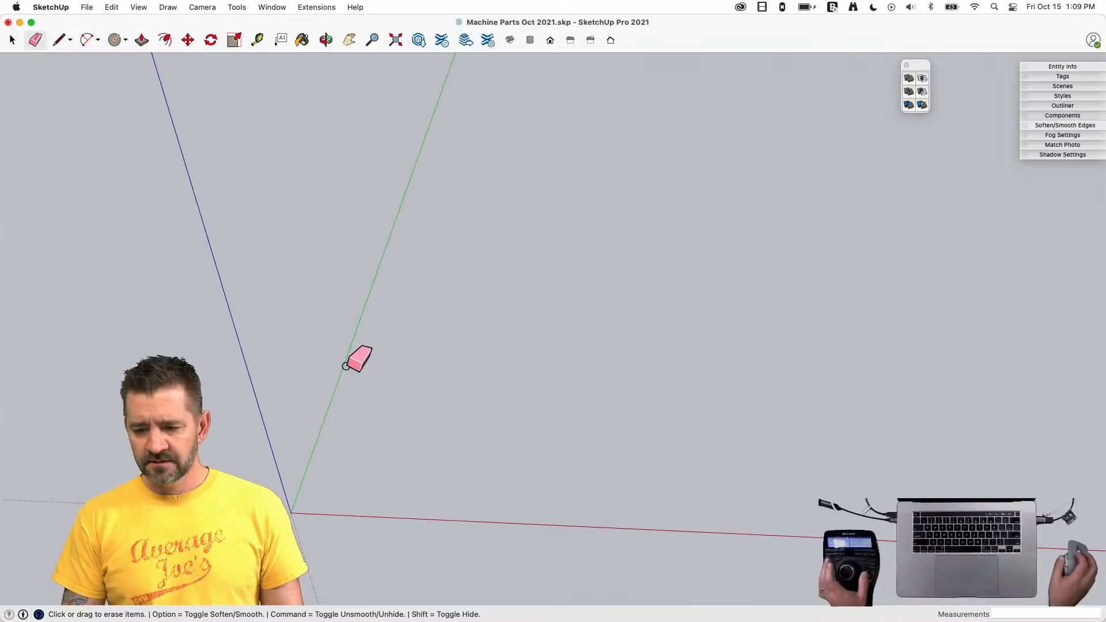
key(super+s)
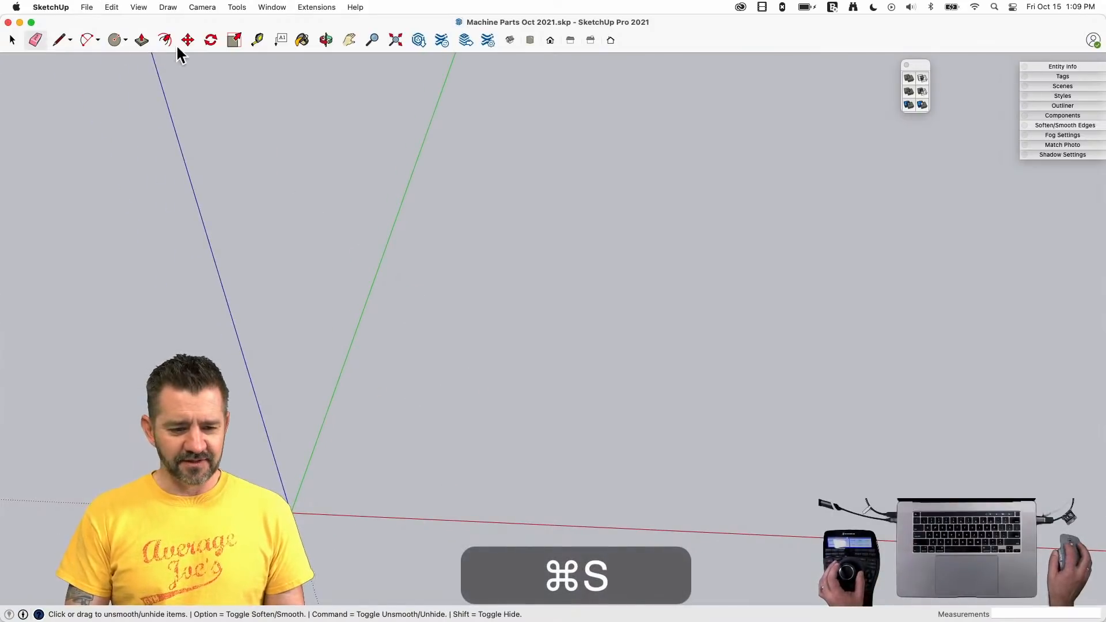
- Import Part 4.png from the Desktop folder and place it at the origin at its default size
click(88, 7)
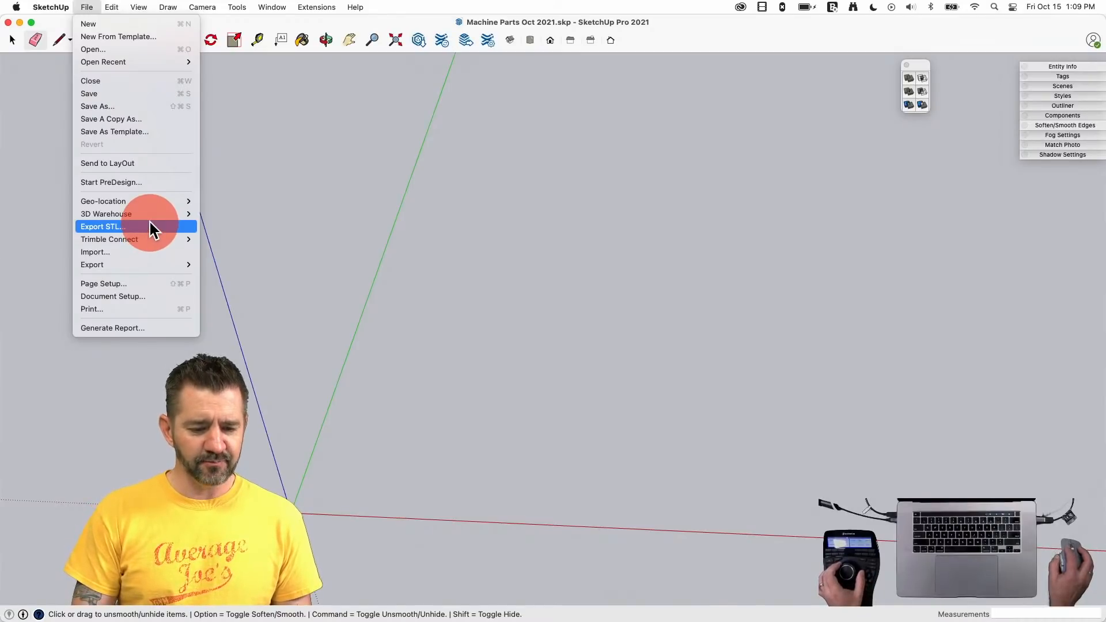
click(145, 252)
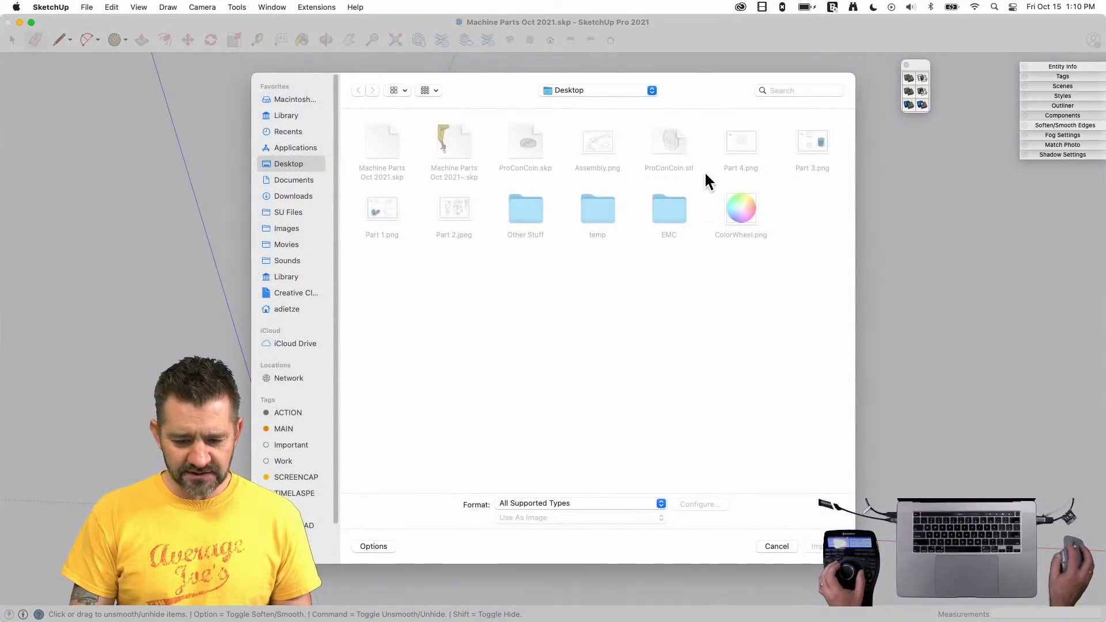
double_click(742, 162)
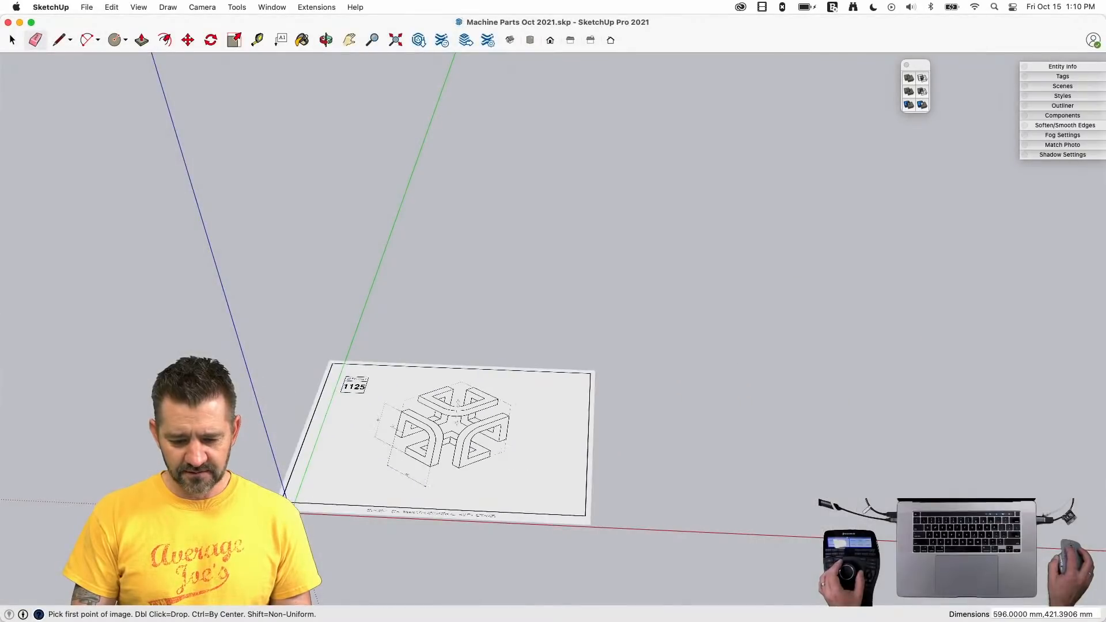
double_click(300, 514)
key(space)
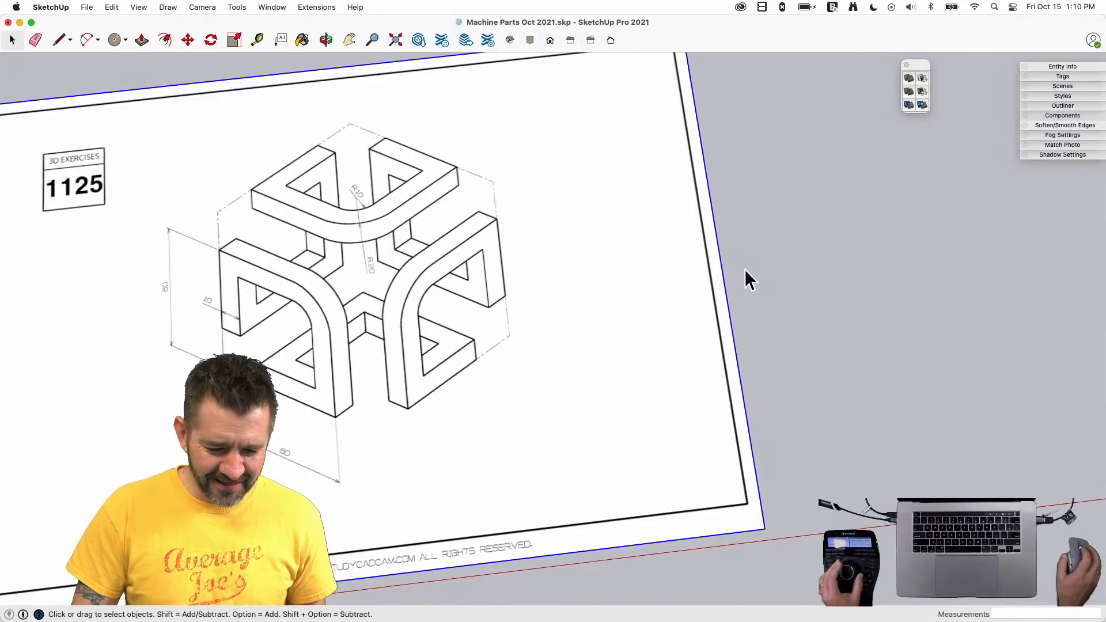
- Examine the isometric view and the dimensions of exercise drawing 1125 to work out how the part is built
scroll(739, 261, up, 5)
scroll(737, 253, down, 2)
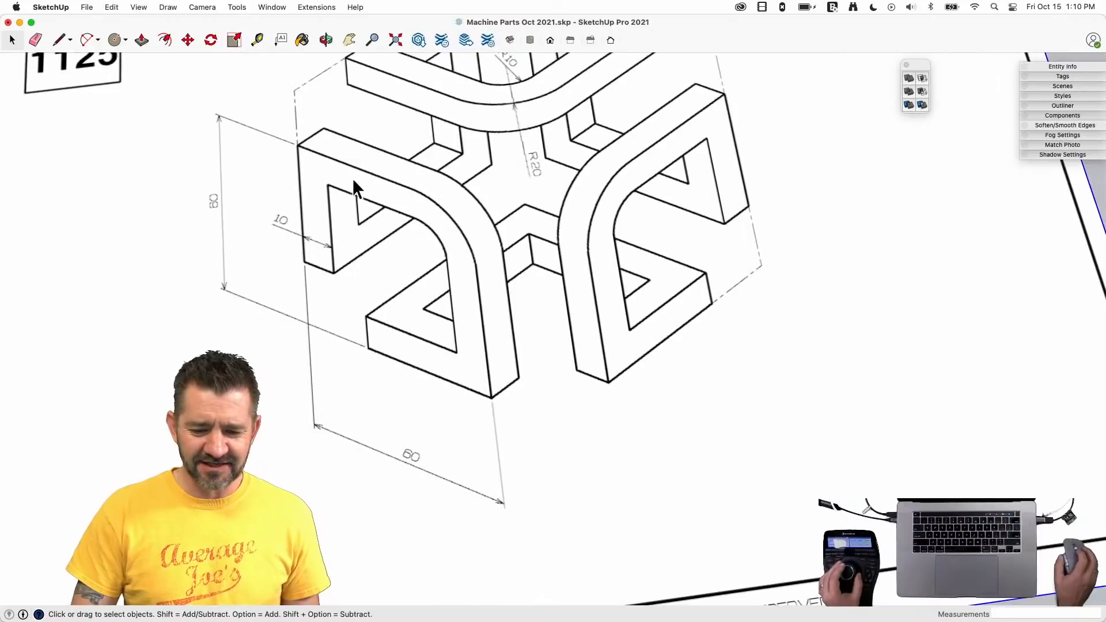
scroll(334, 345, down, 4)
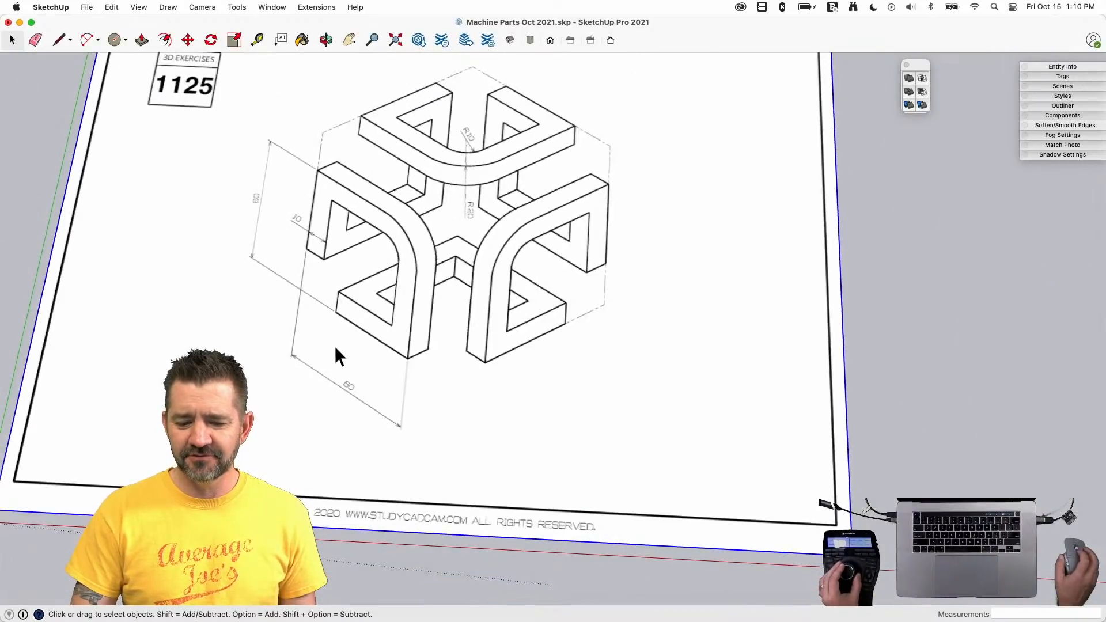
scroll(433, 304, down, 2)
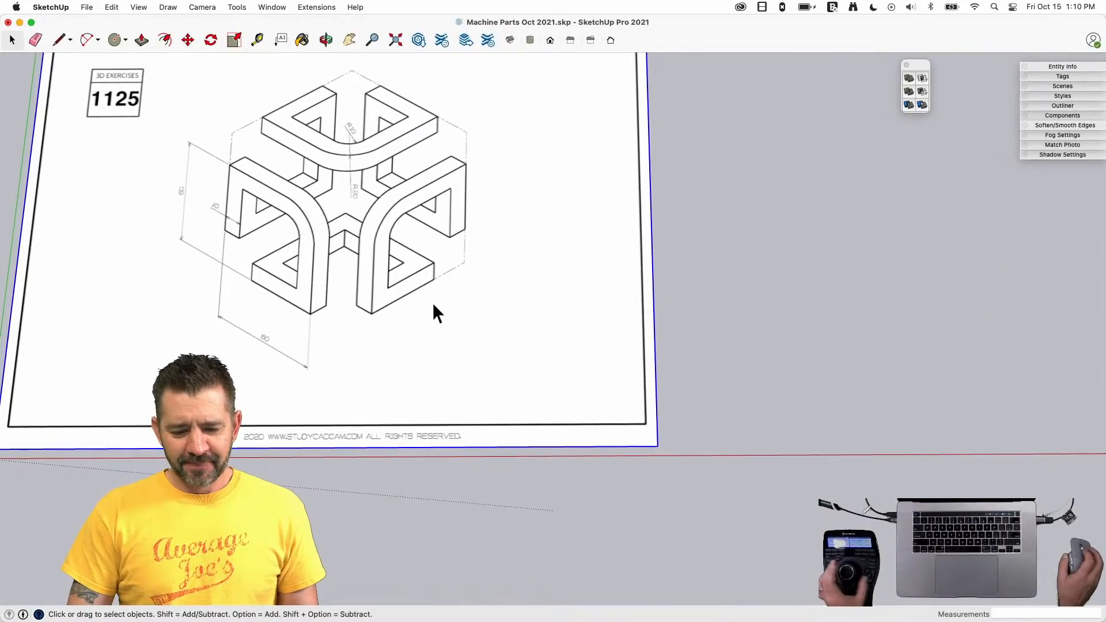
scroll(433, 302, down, 2)
scroll(317, 249, up, 5)
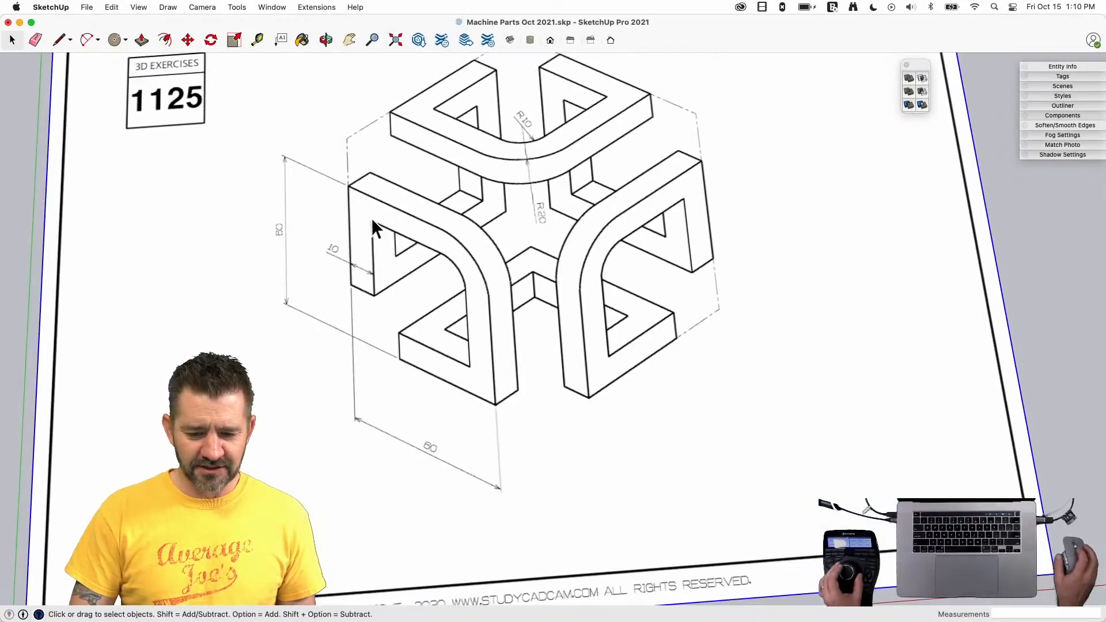
scroll(370, 218, down, 1)
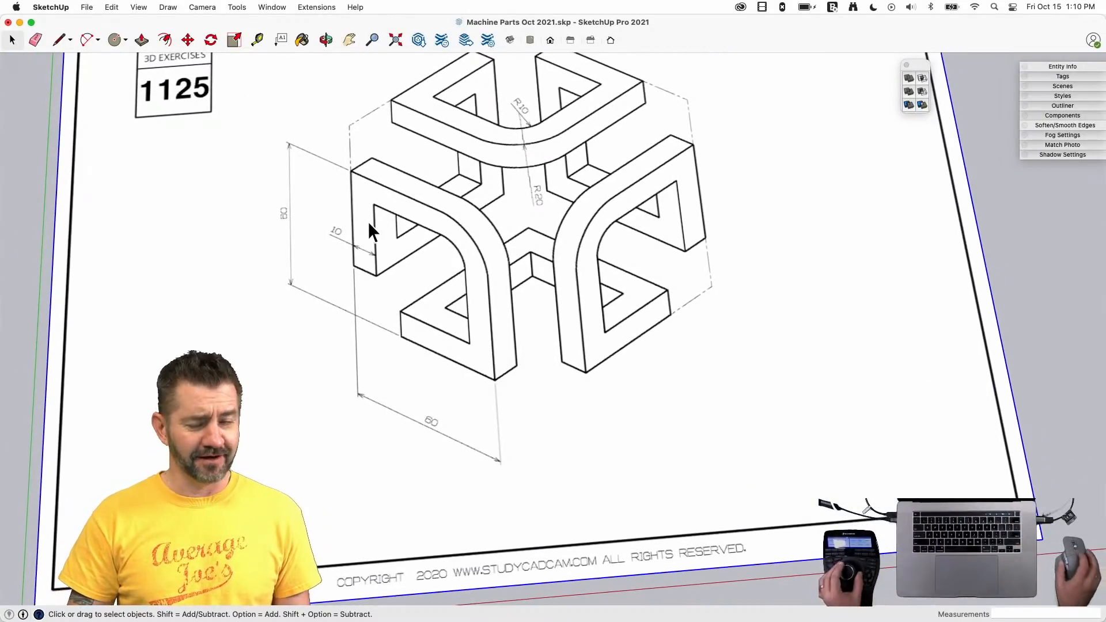
scroll(368, 223, down, 1)
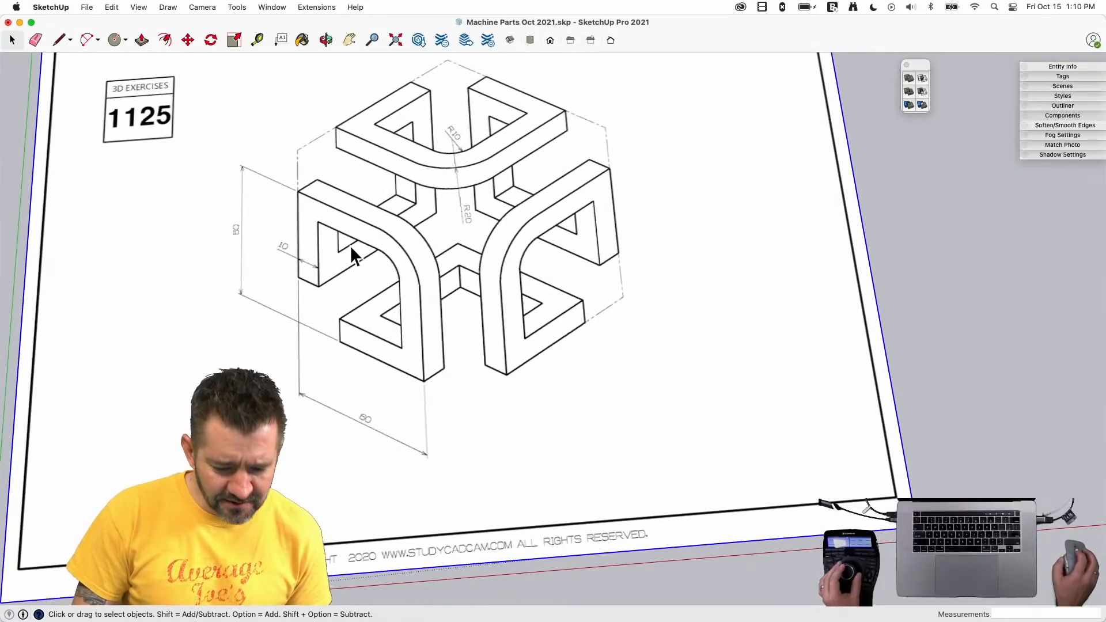
scroll(329, 309, down, 2)
- Draw a 60 x 60 mm square on the blank area of the sheet beside the isometric view
key(r)
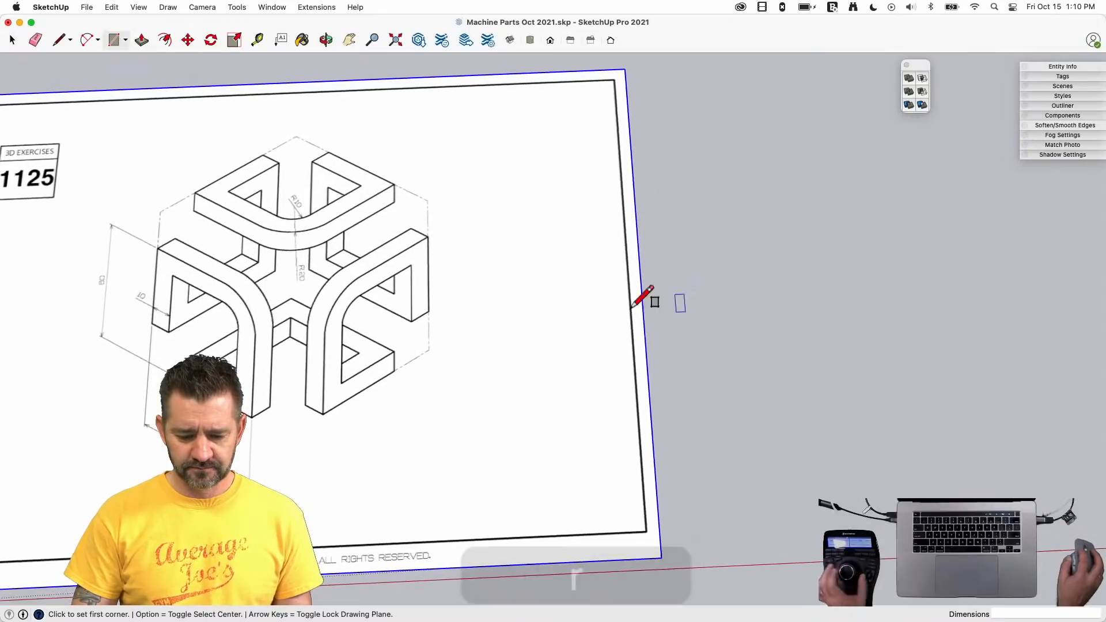
click(488, 252)
text(60,60)
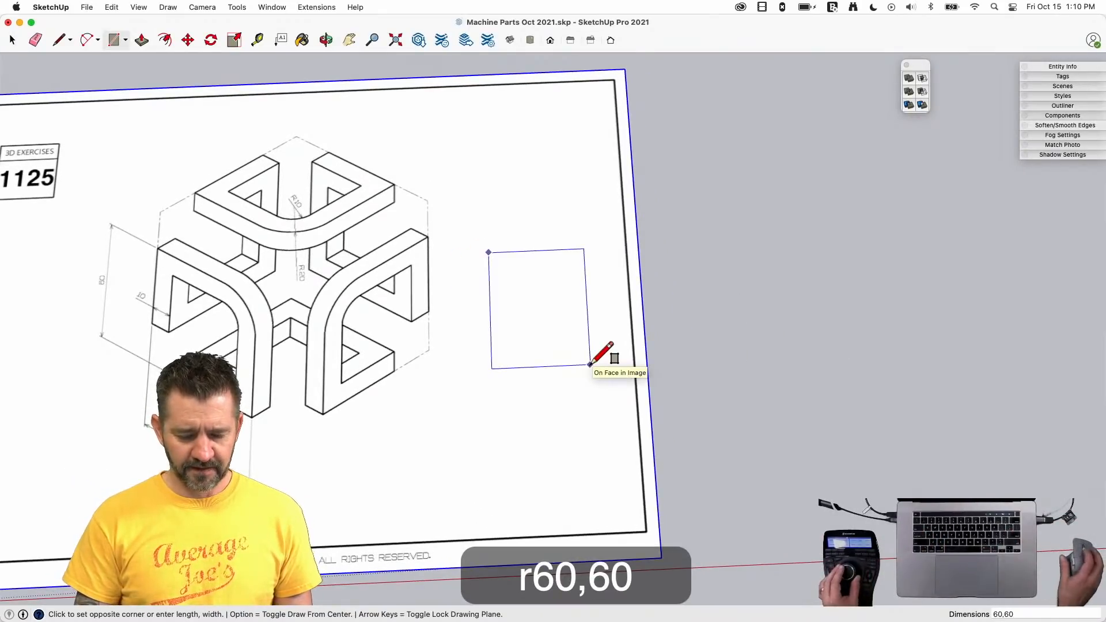
key(Return)
key(space)
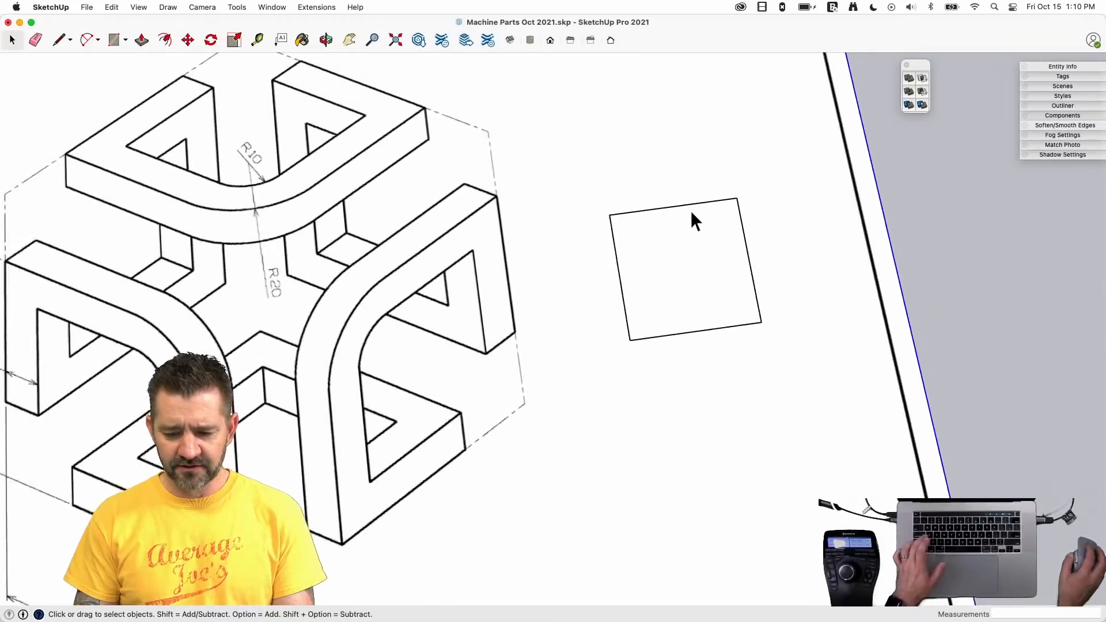
- Round the square's upper-right corner with a tangent arc and set the arc's radius to 20 mm
key(a)
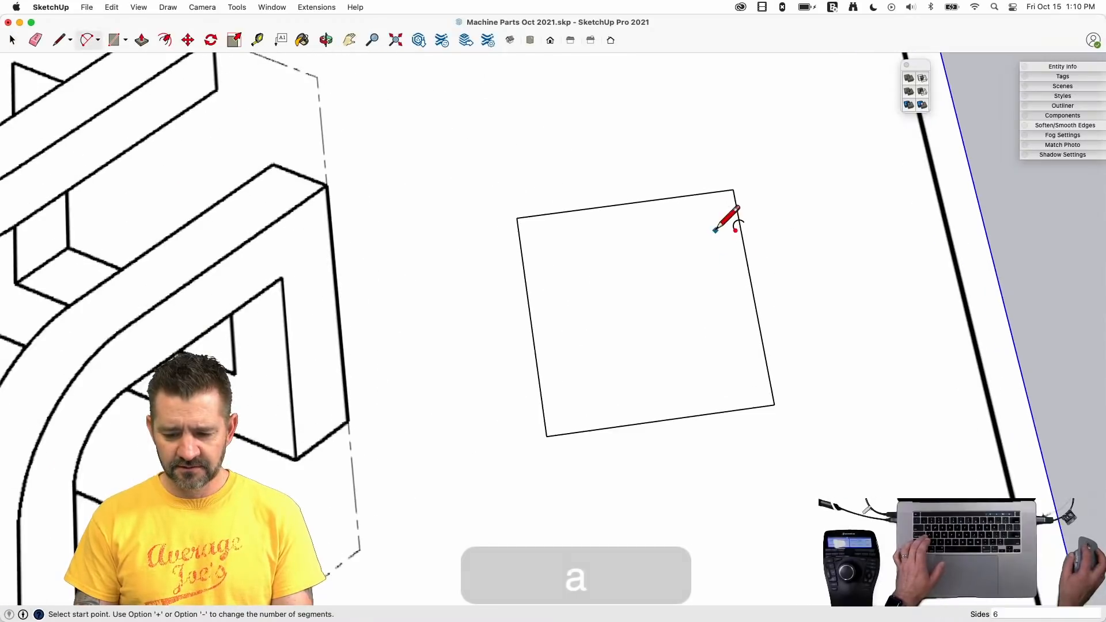
click(681, 197)
double_click(742, 238)
key(space)
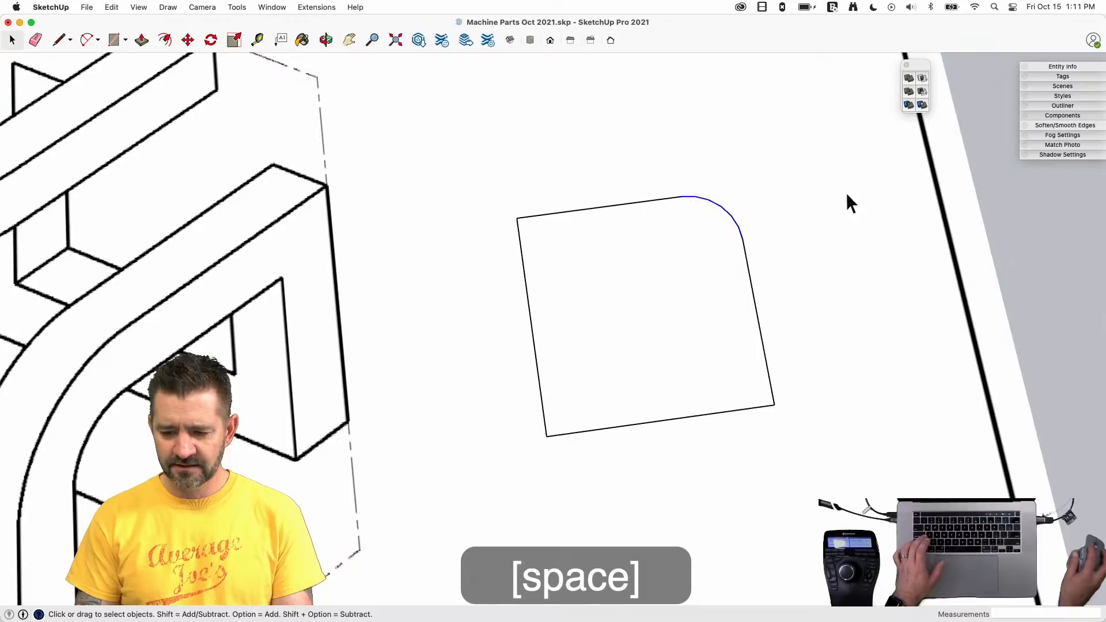
click(1048, 66)
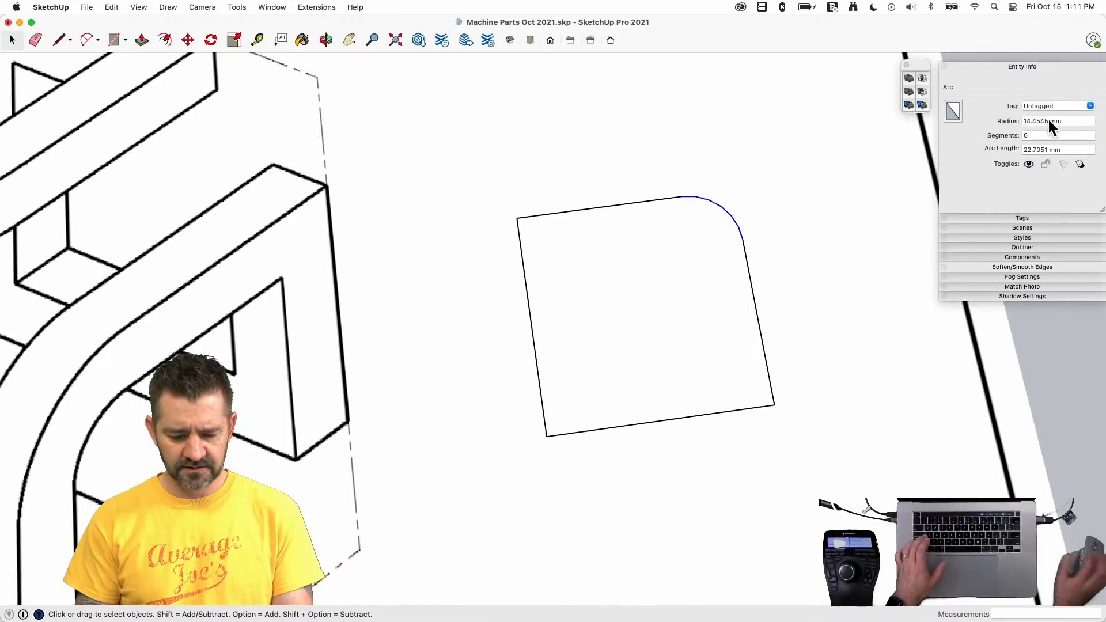
click(1050, 119)
text(20)
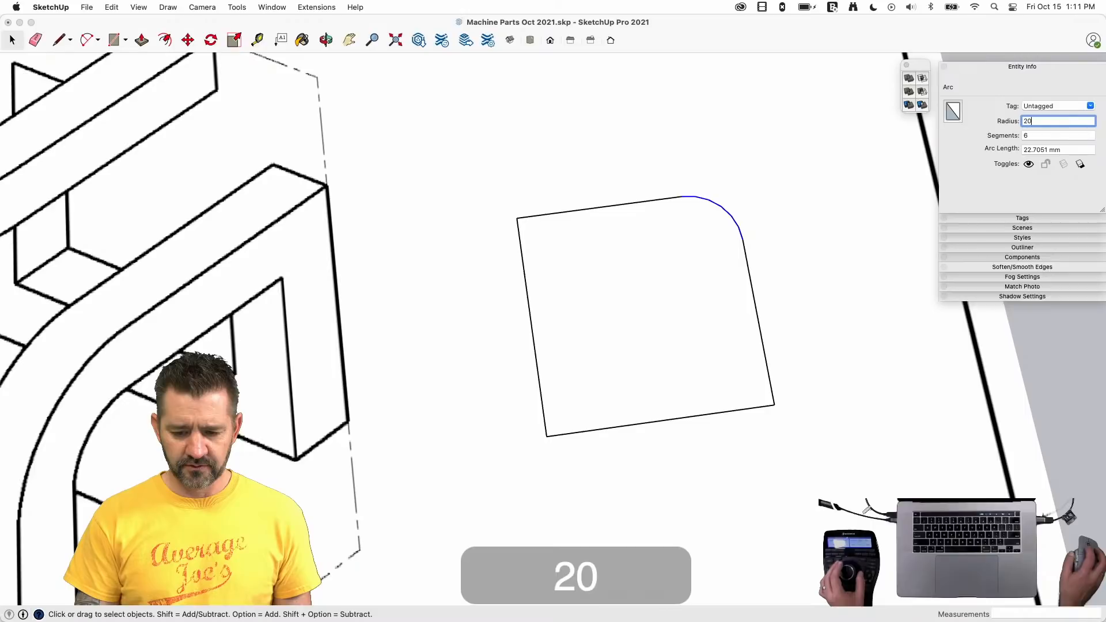
key(Return)
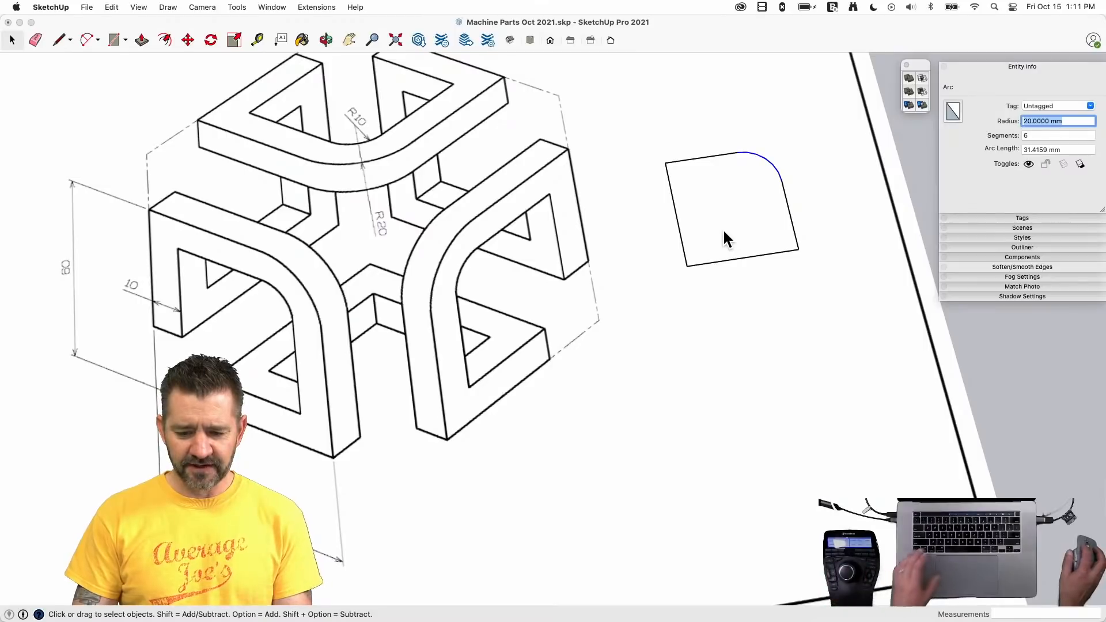
- Select the 20 mm arc with its two adjoining straight edges and offset them 10 mm inward
text(l)
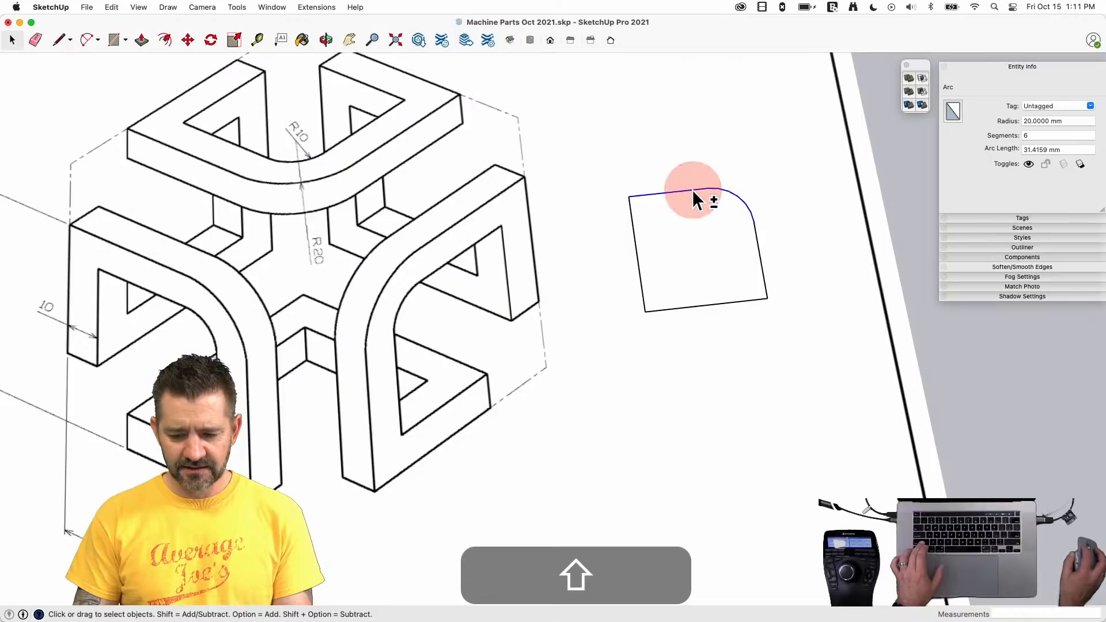
shift+click(761, 264)
shift+click(760, 269)
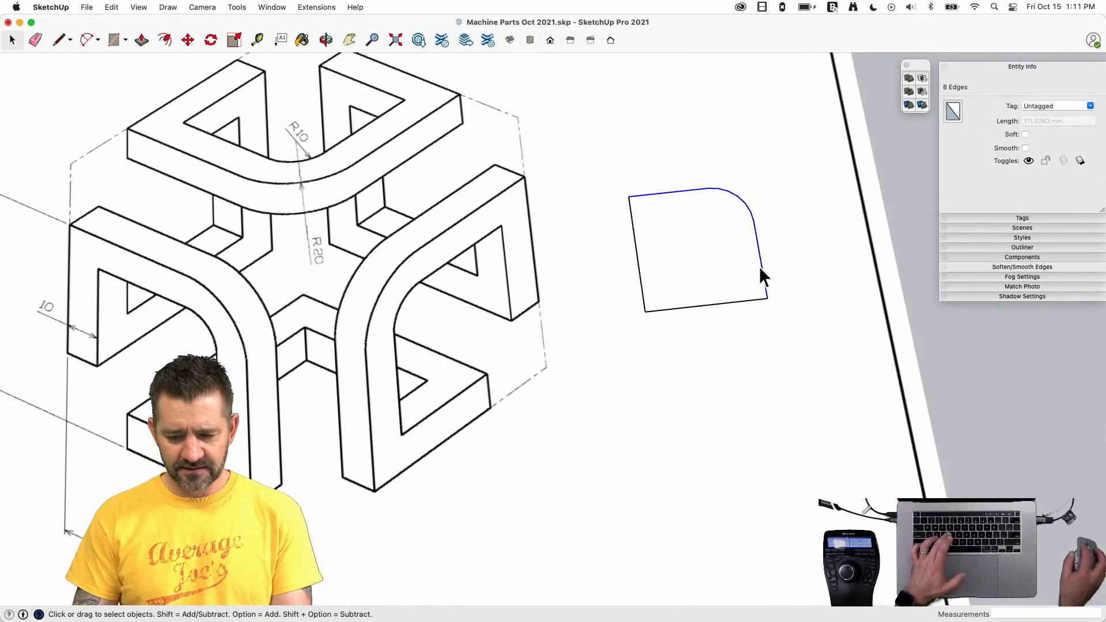
text(f10)
key(Return)
key(space)
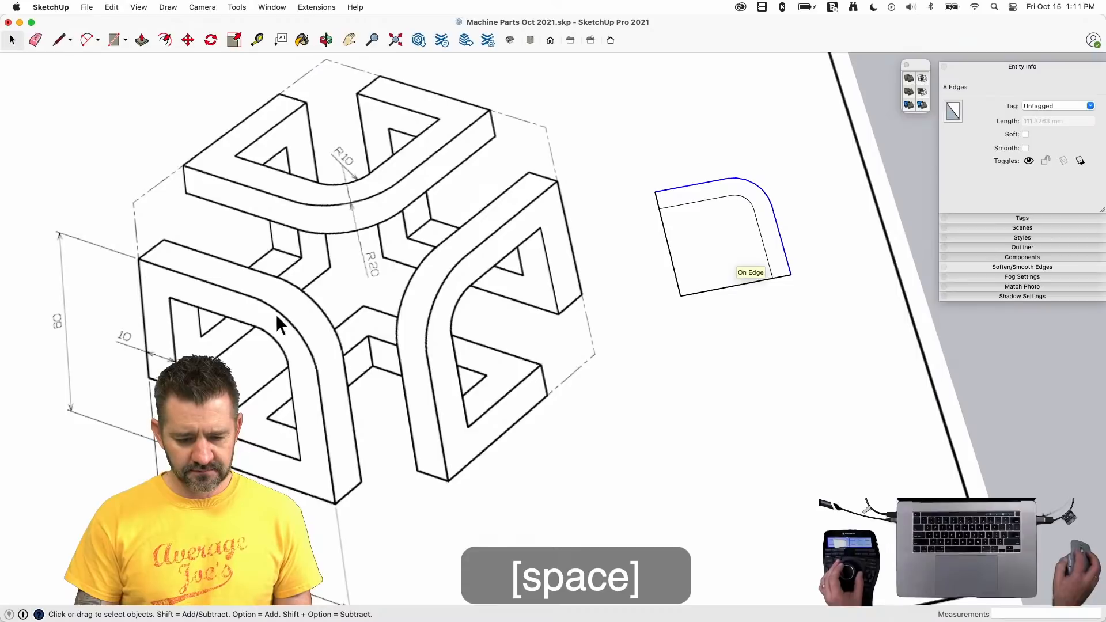
- Select the profile's remaining left and bottom edges and offset them 10 mm inward
scroll(530, 409, down, 2)
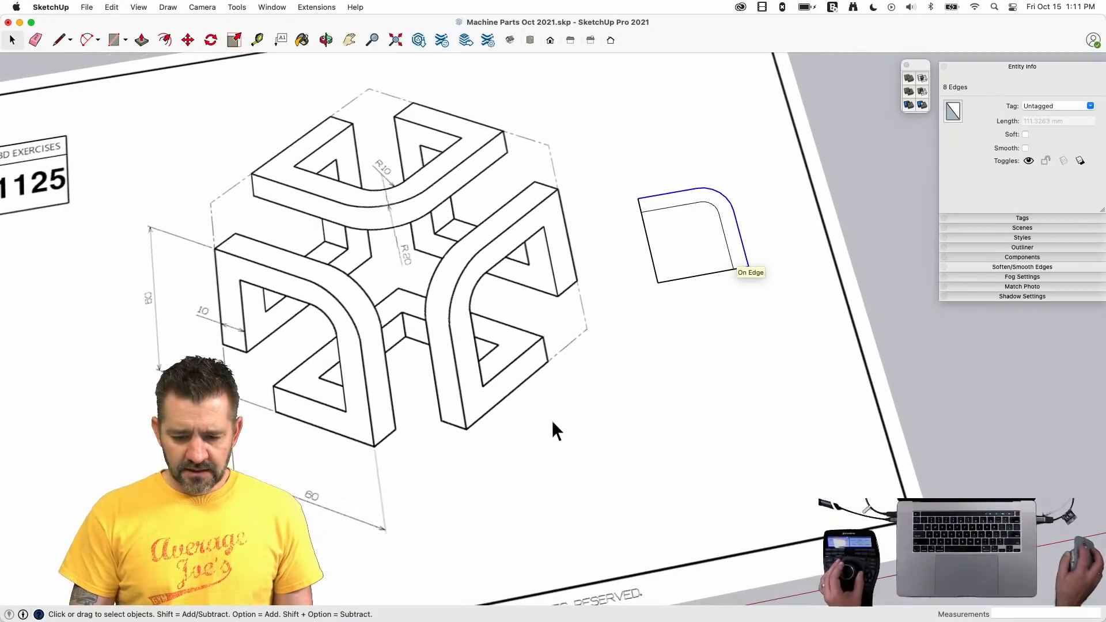
scroll(607, 368, up, 4)
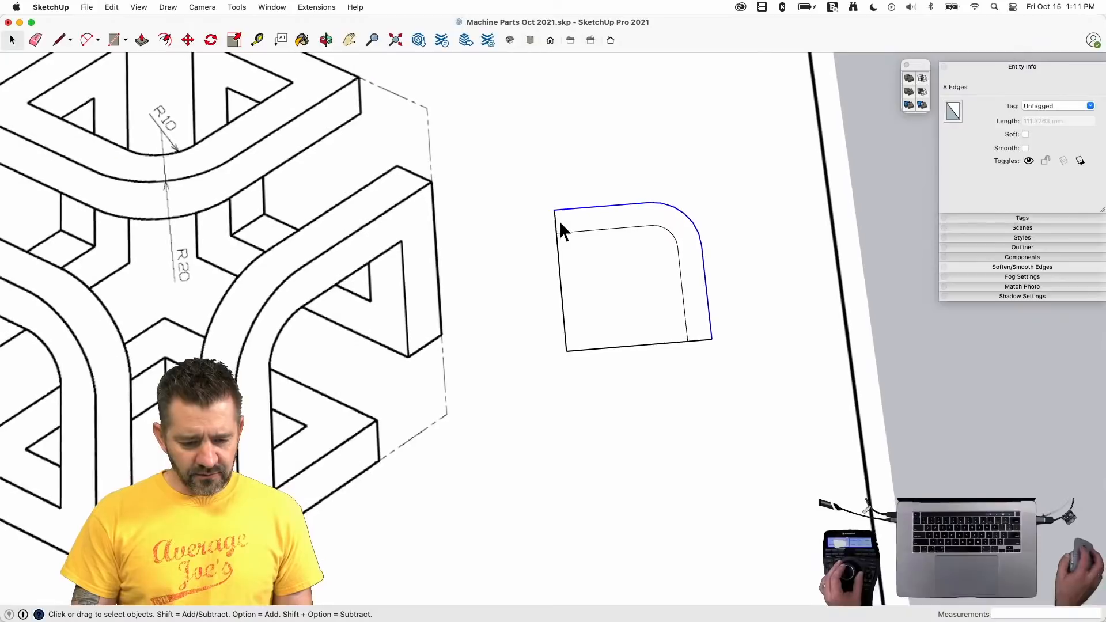
scroll(559, 224, down, 1)
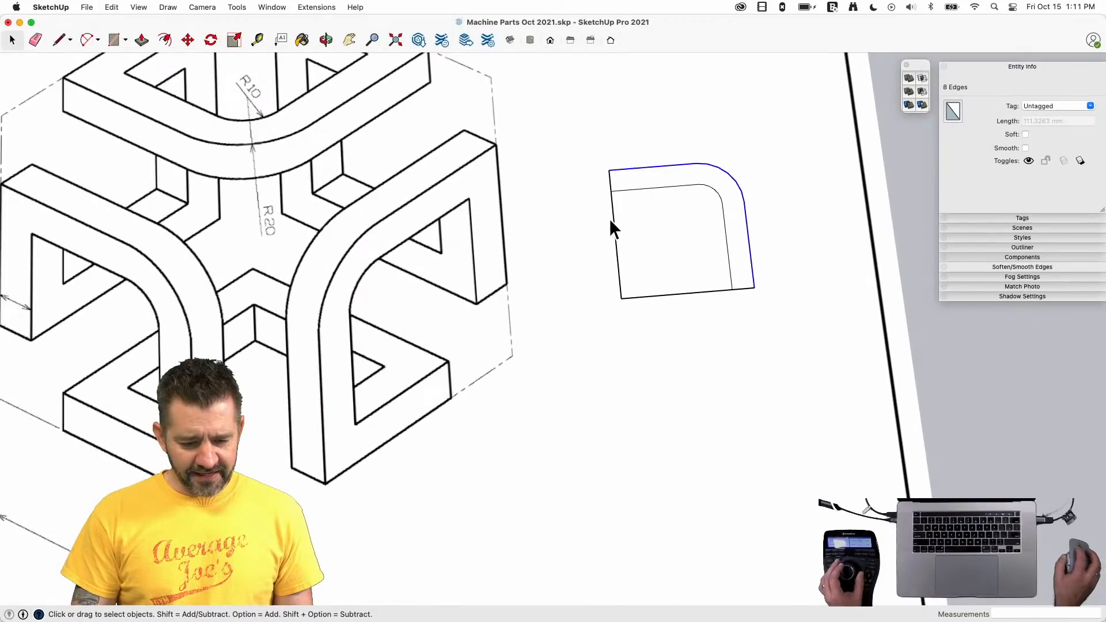
key(l)
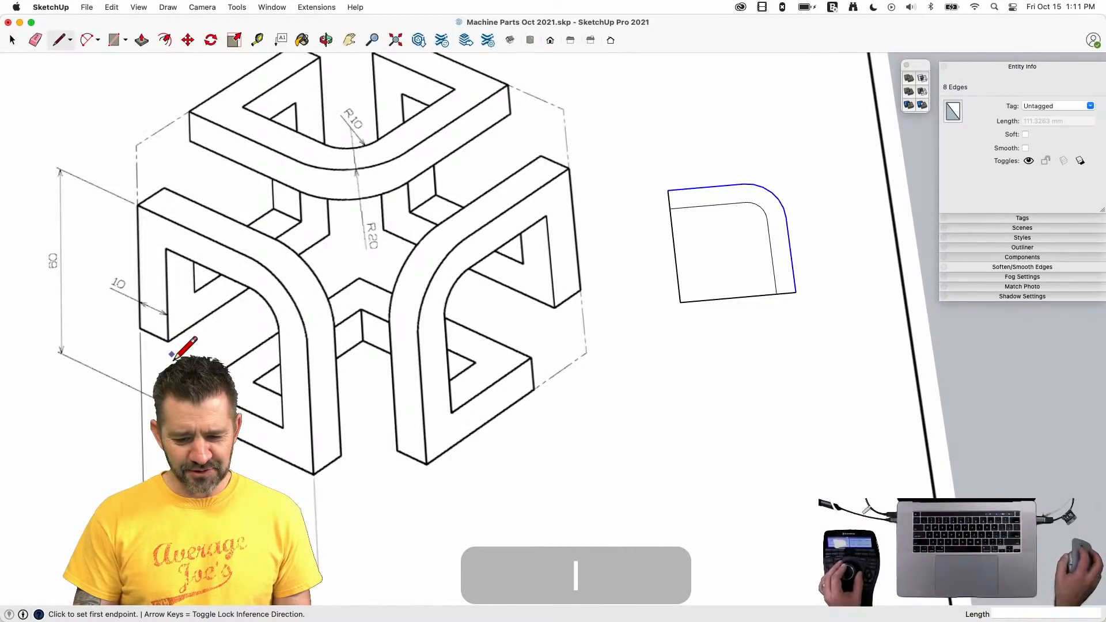
scroll(708, 292, down, 2)
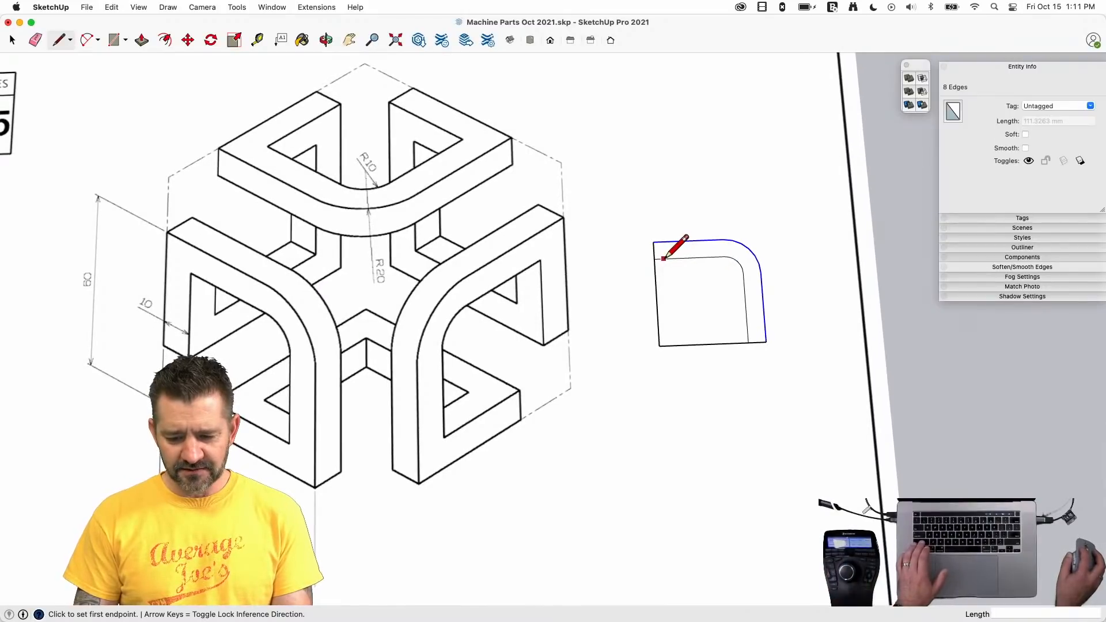
shift+click(698, 346)
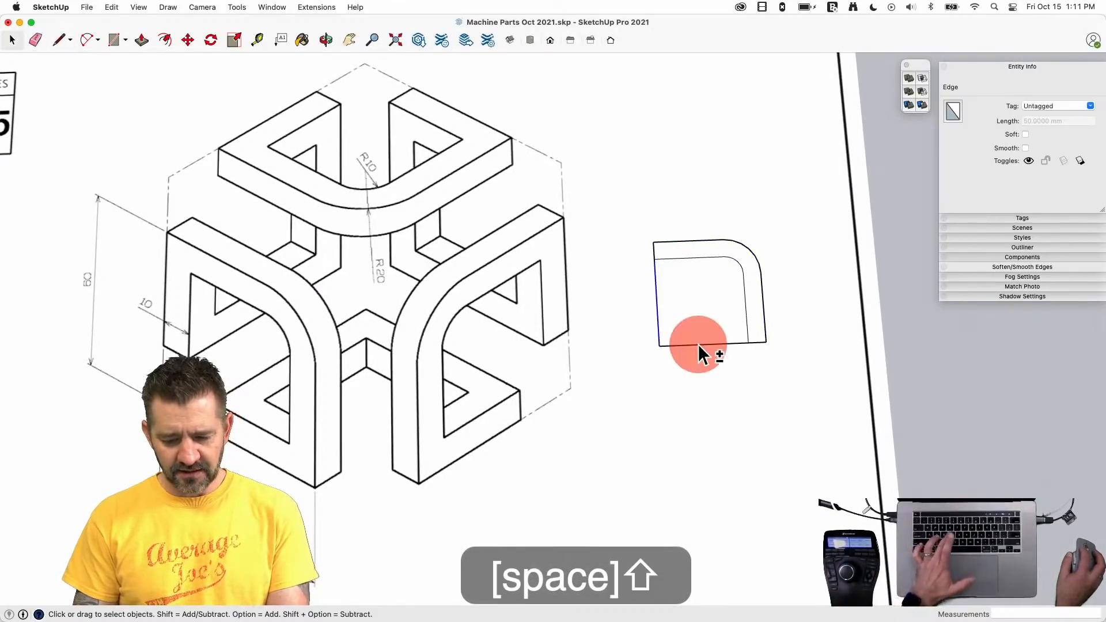
key(f)
click(698, 344)
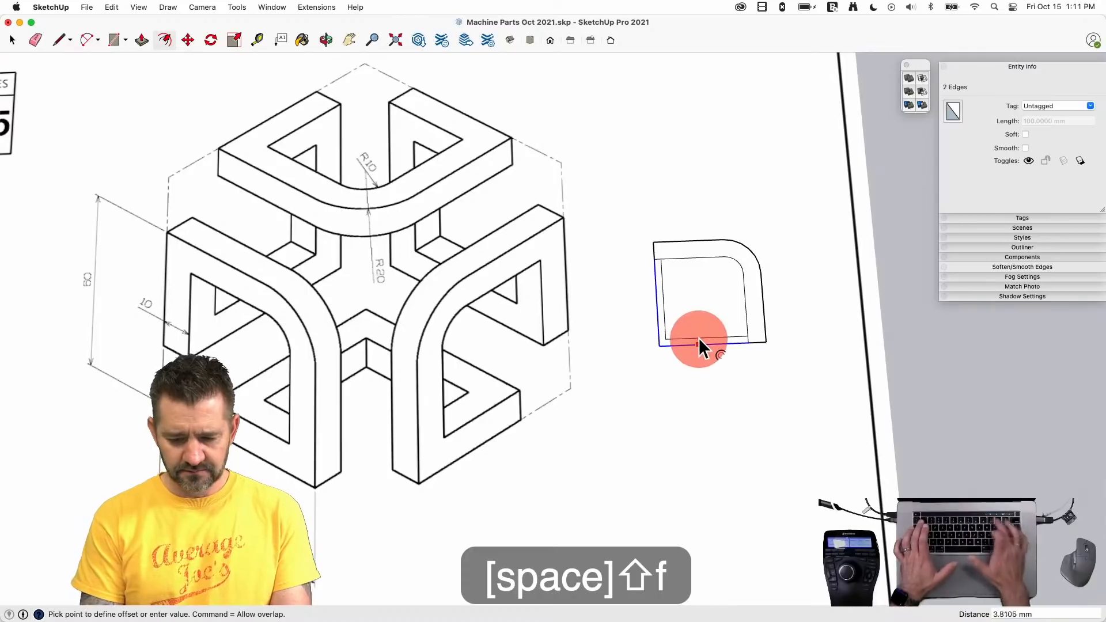
key(Return)
key(space)
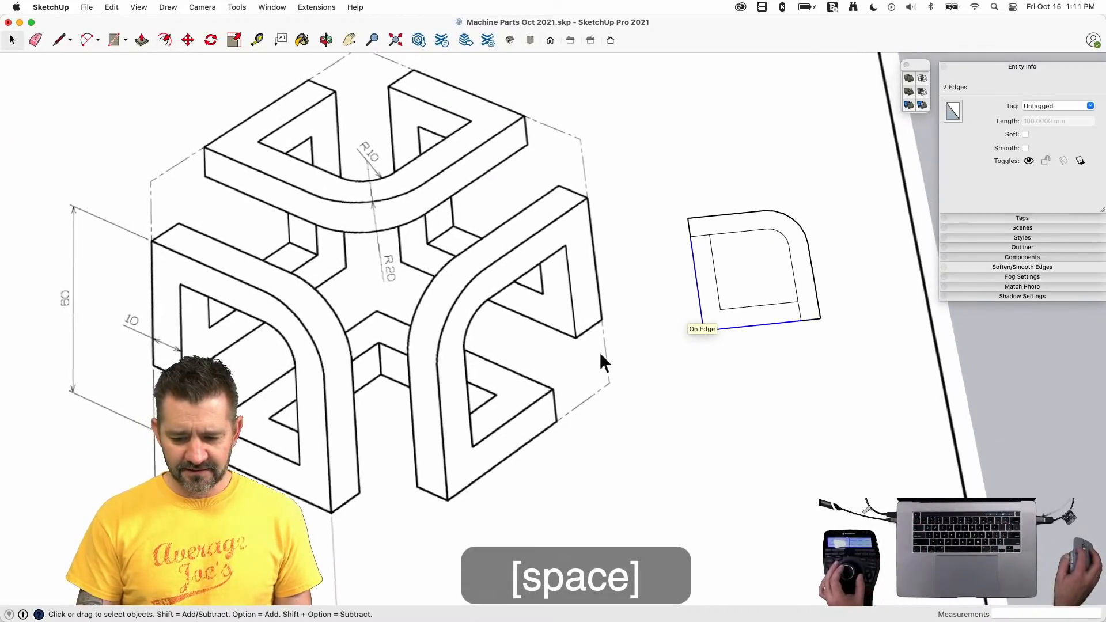
- Draw lines extending the inner lower-left corner straight to the profile's outer left and bottom edges
key(l)
click(681, 331)
click(660, 333)
click(684, 332)
click(683, 352)
key(e)
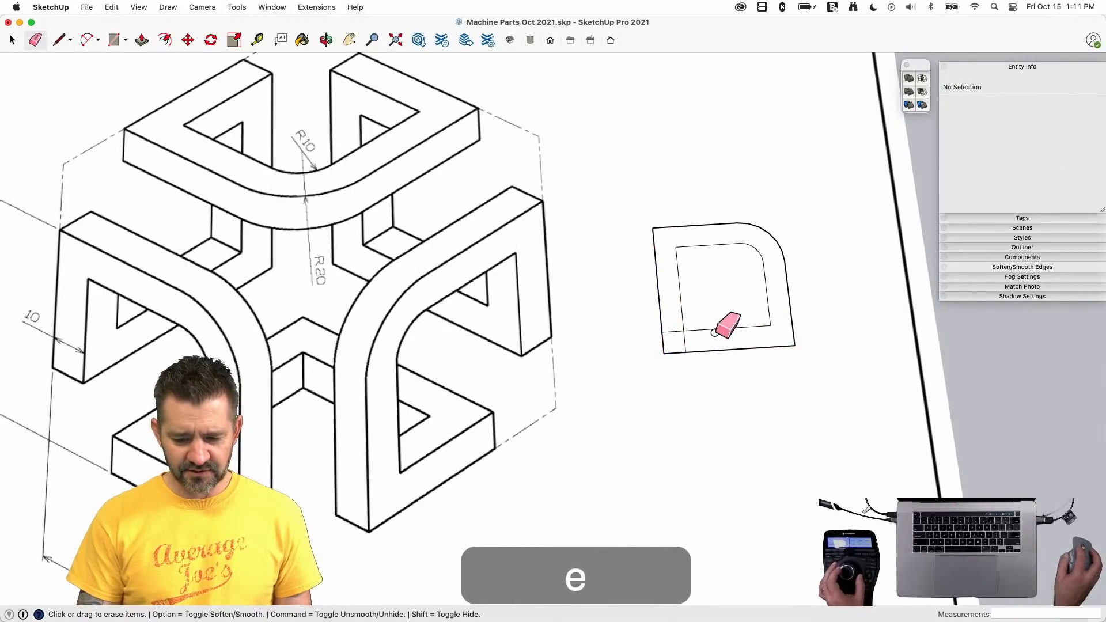
- Draw cut lines across both legs 10 mm from the inner lower-left corner and erase the corner piece to open the profile
key(l)
click(691, 332)
click(689, 309)
click(690, 331)
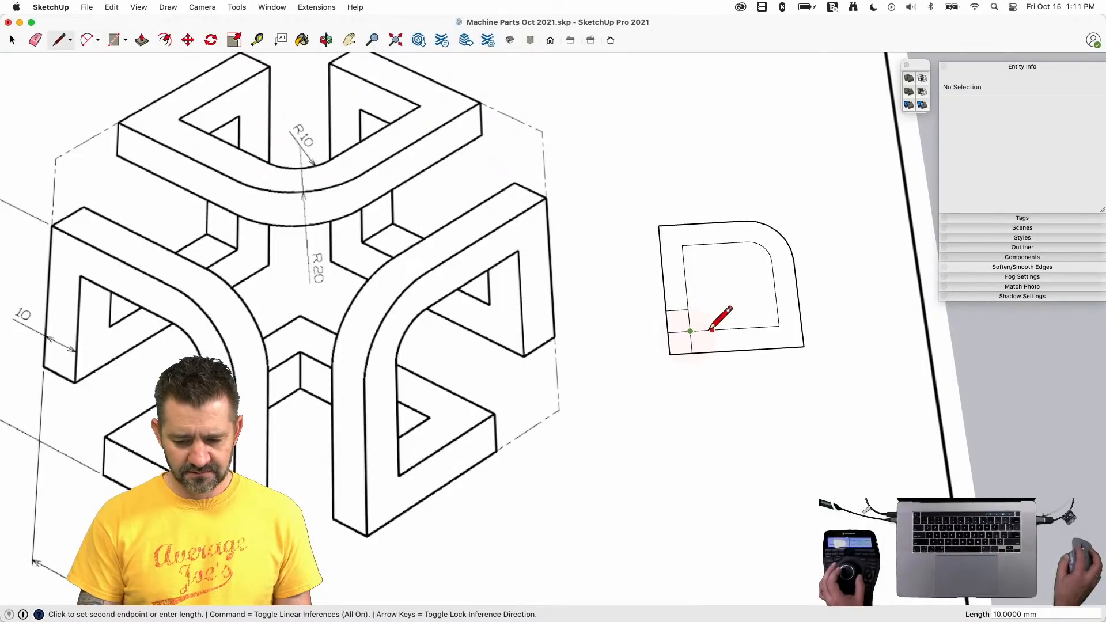
key(e)
mouse_move(707, 330)
mouse_down()
mouse_move(681, 328)
mouse_move(696, 357)
mouse_move(656, 331)
mouse_up()
key(space)
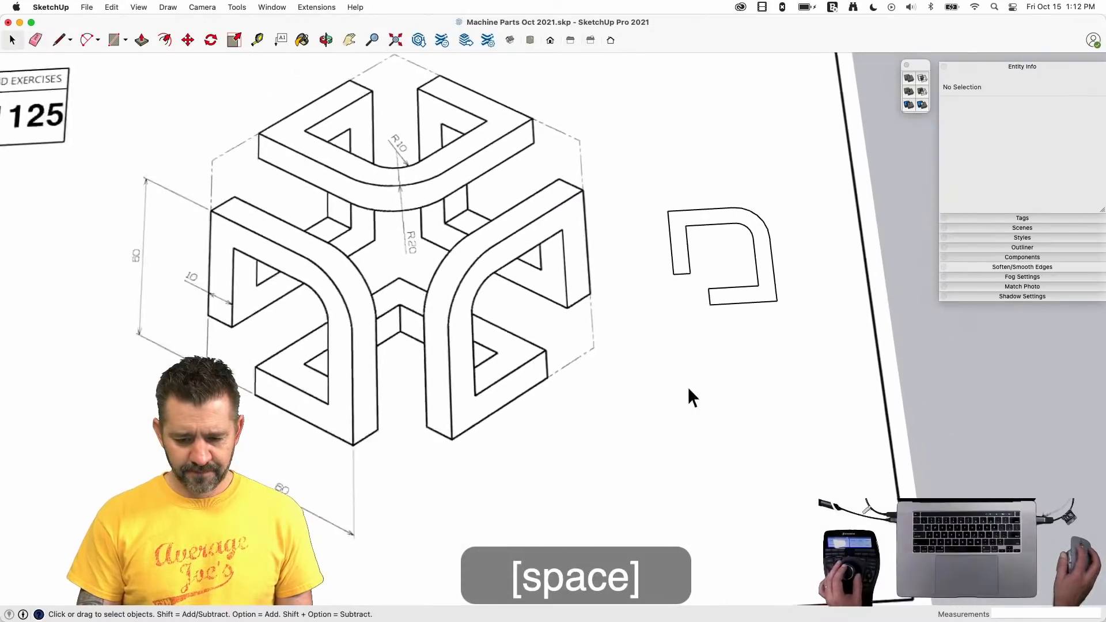
- Push/Pull the open profile up 10 mm into a solid
key(p)
click(743, 284)
click(737, 266)
text(10)
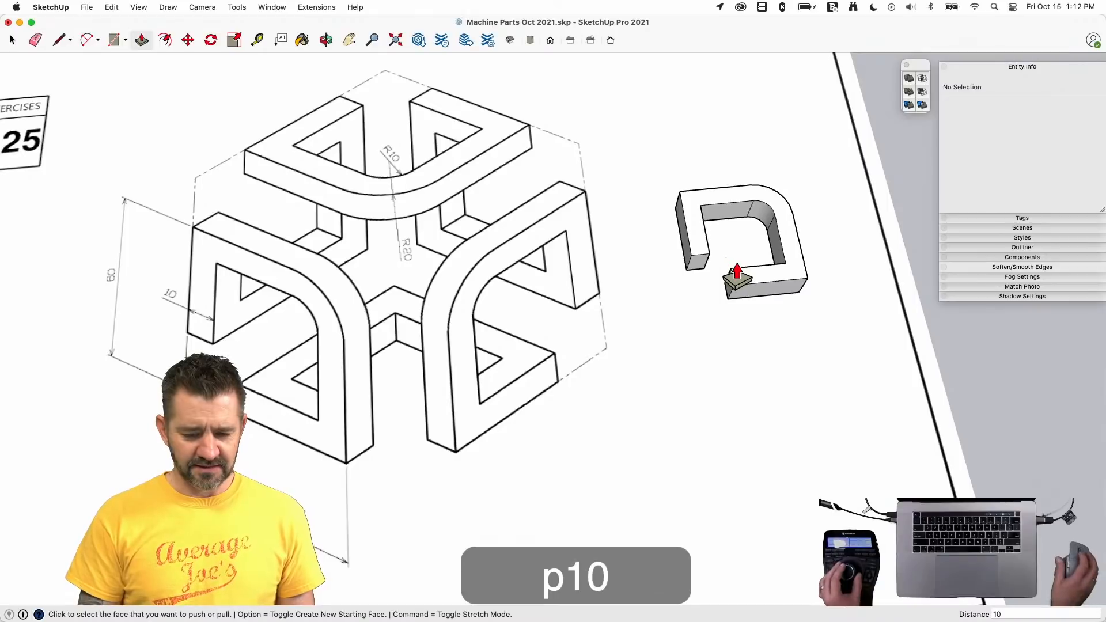
key(Return)
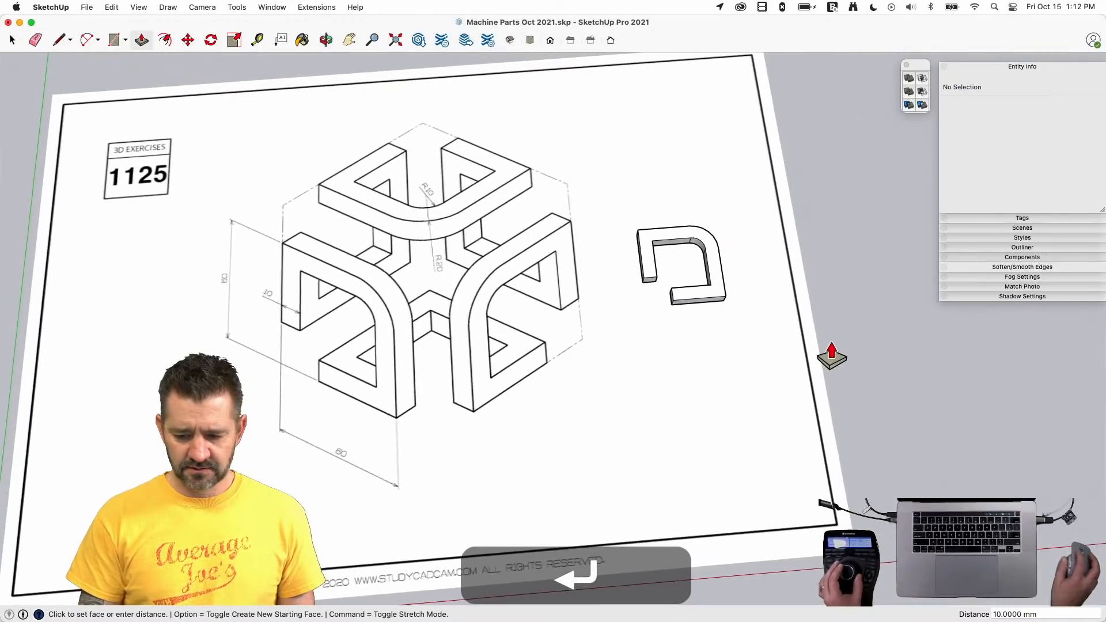
- Select the whole solid and soften its edges with the Soften coplanar option on
key(space)
triple_click(712, 286)
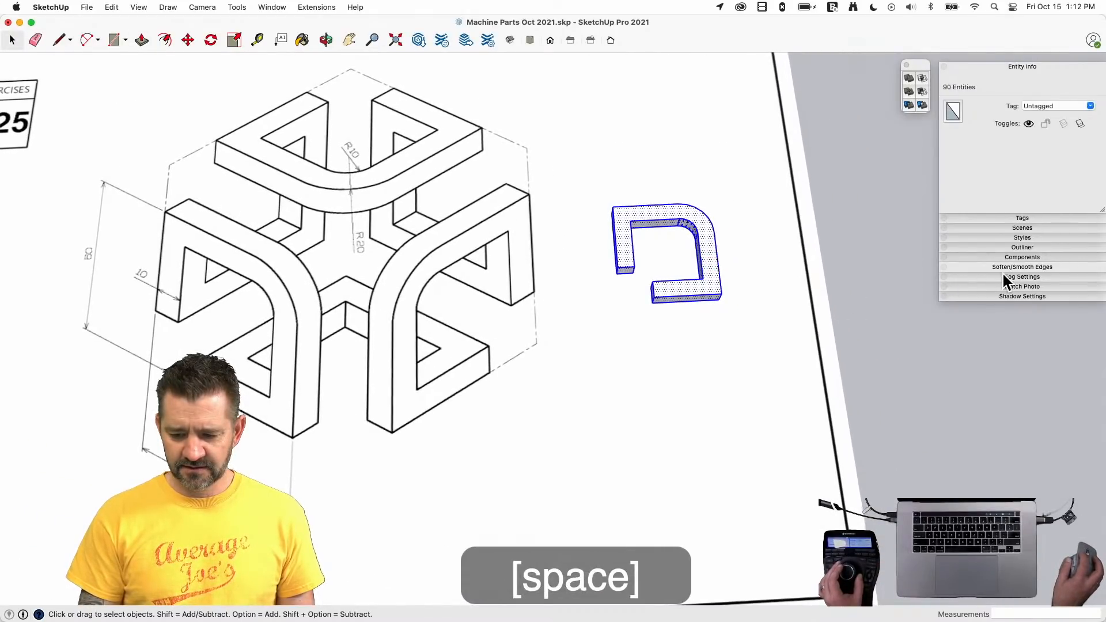
click(1022, 267)
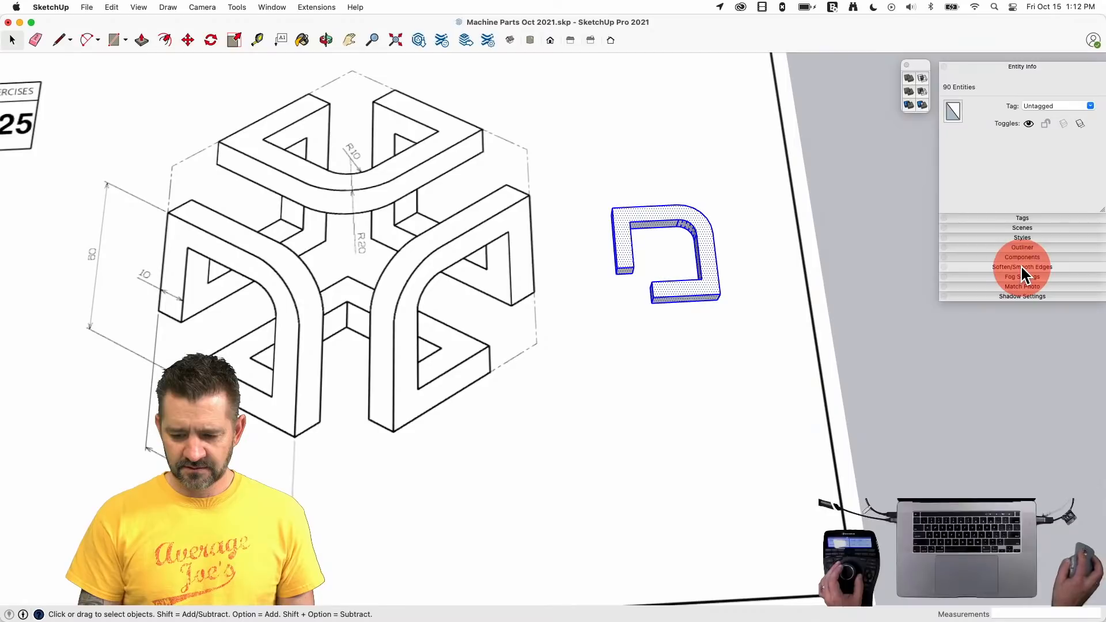
click(951, 319)
click(951, 320)
- Make the selected solid a component named "one Side"
double_click(679, 283)
right_click(679, 284)
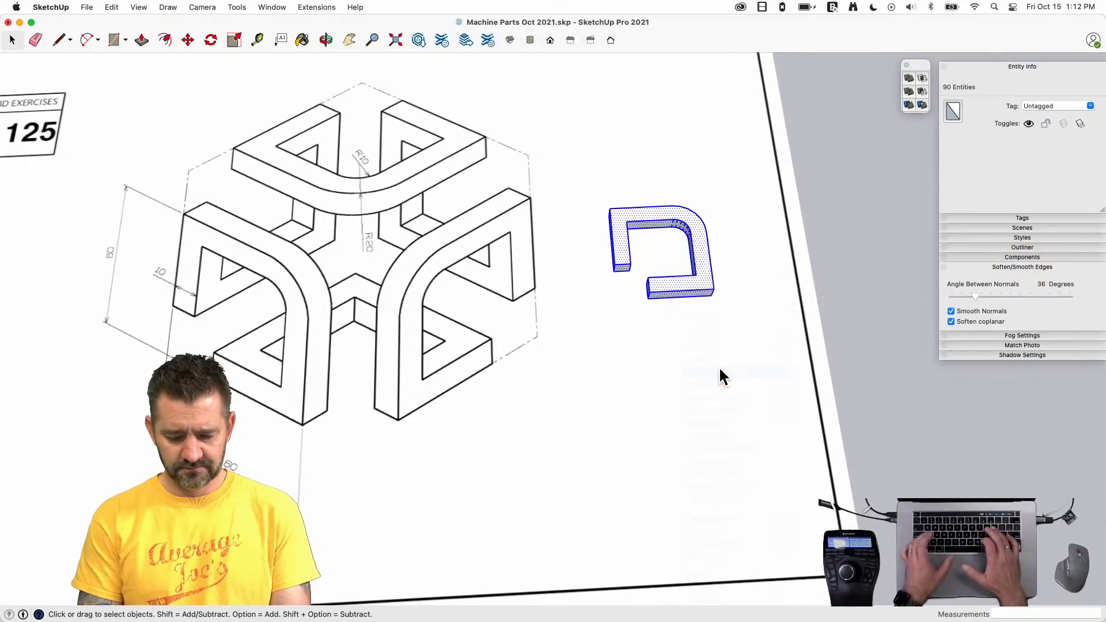
click(720, 372)
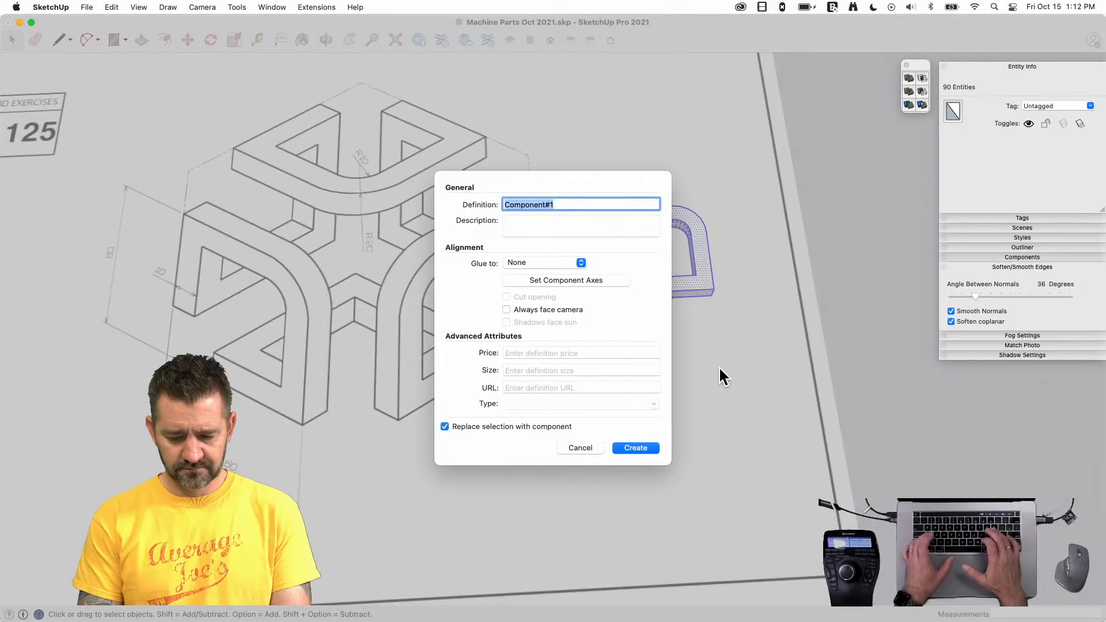
text(one Side)
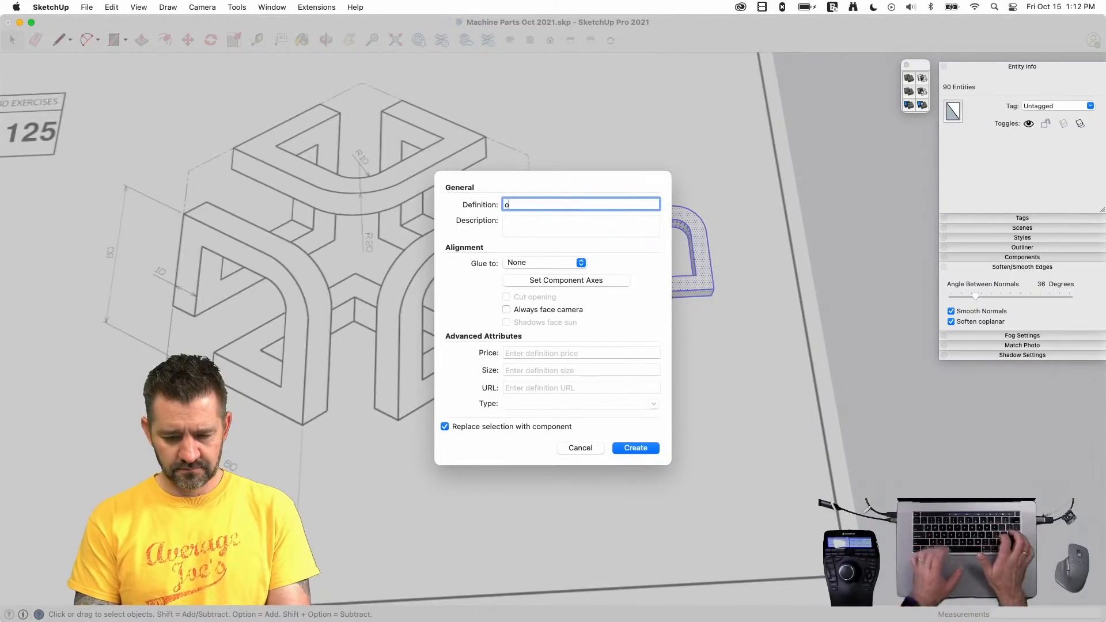
key(Return)
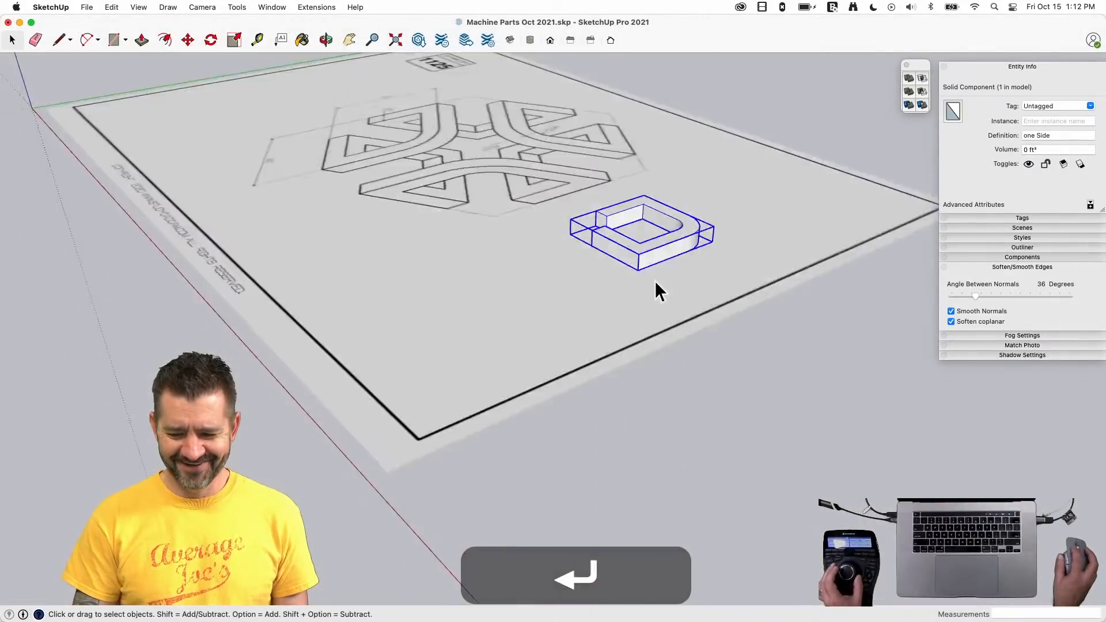
- Rotate the component 90 degrees about its lower outer edge so it stands upright on the sheet
key(m)
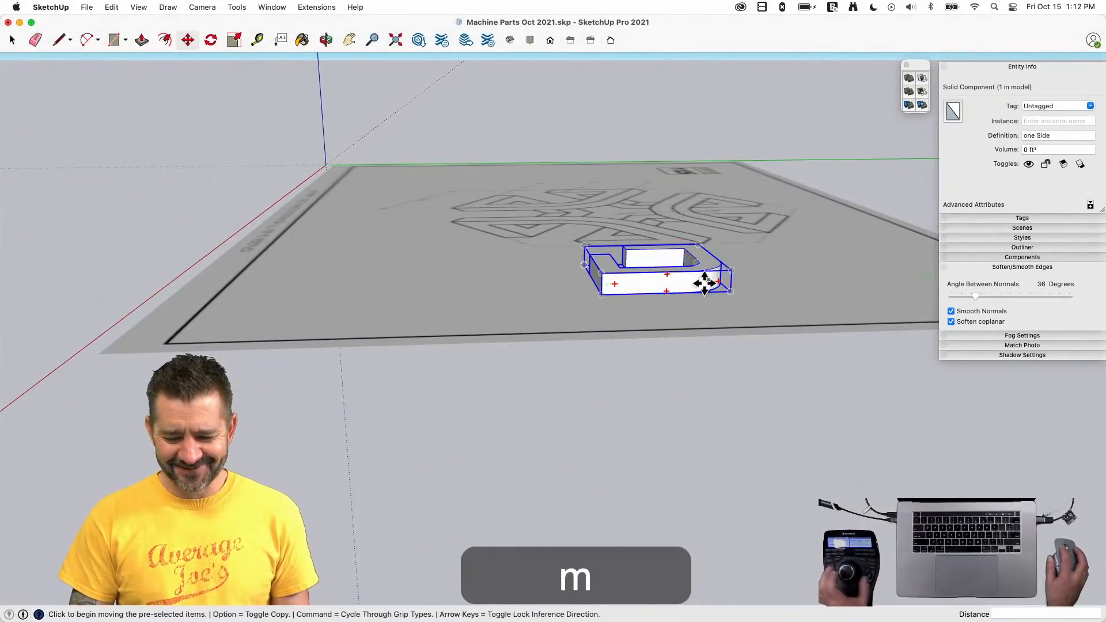
key(q)
key(Left)
key(Right)
click(601, 294)
click(654, 293)
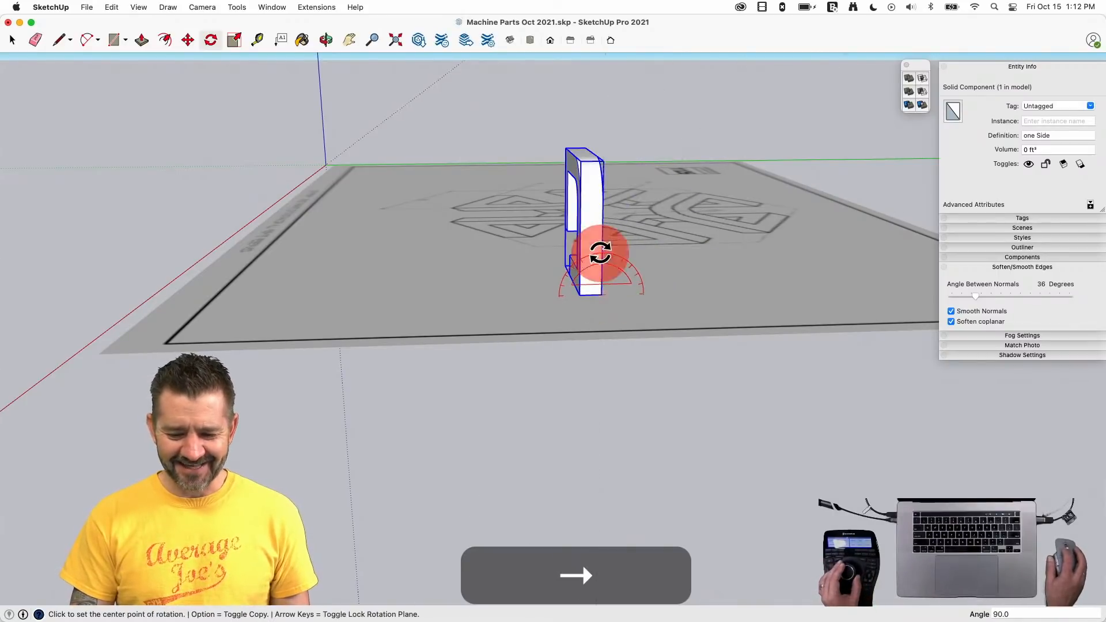
key(space)
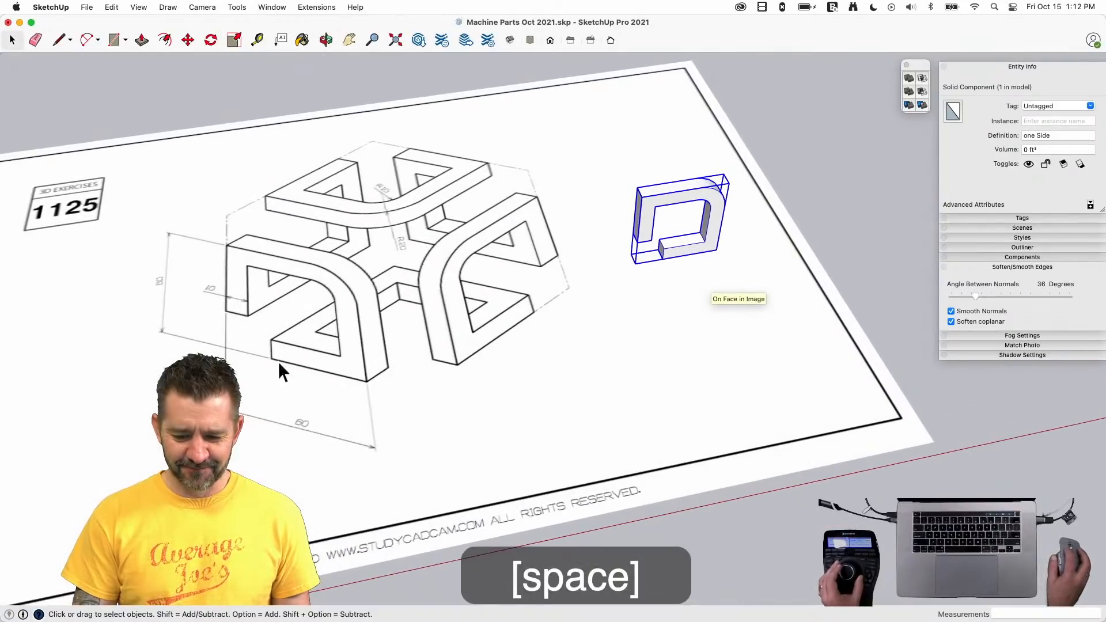
- Move the upright component to the blank area of the sheet below the isometric drawing
key(m)
click(660, 320)
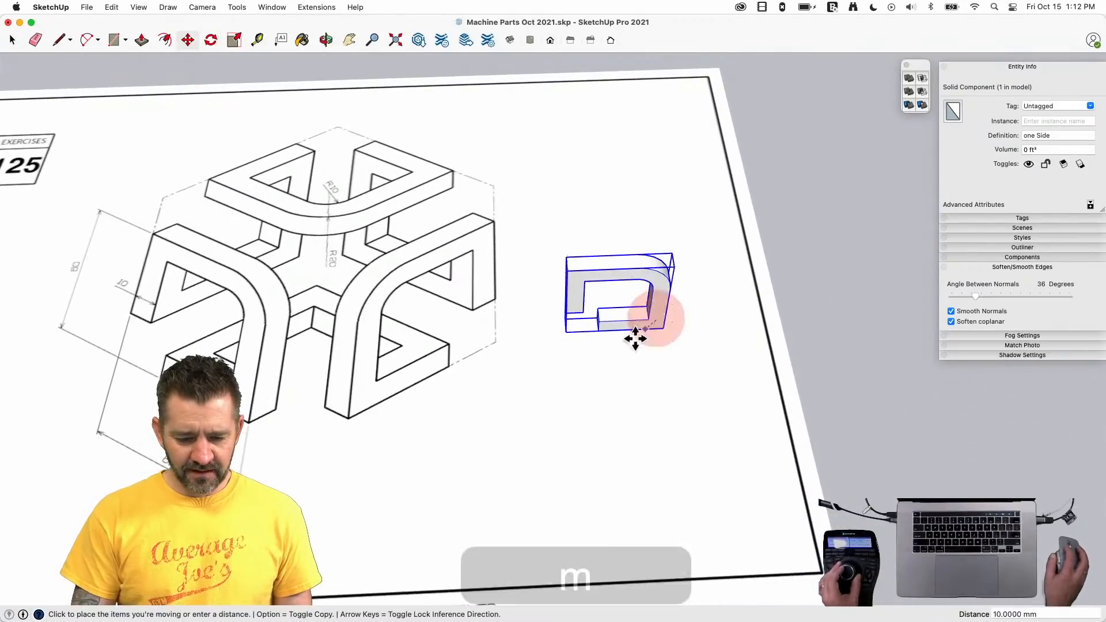
click(540, 455)
- Draw an L-shaped guide of two 20 mm lines on the sheet from the component's lower front corner
key(l)
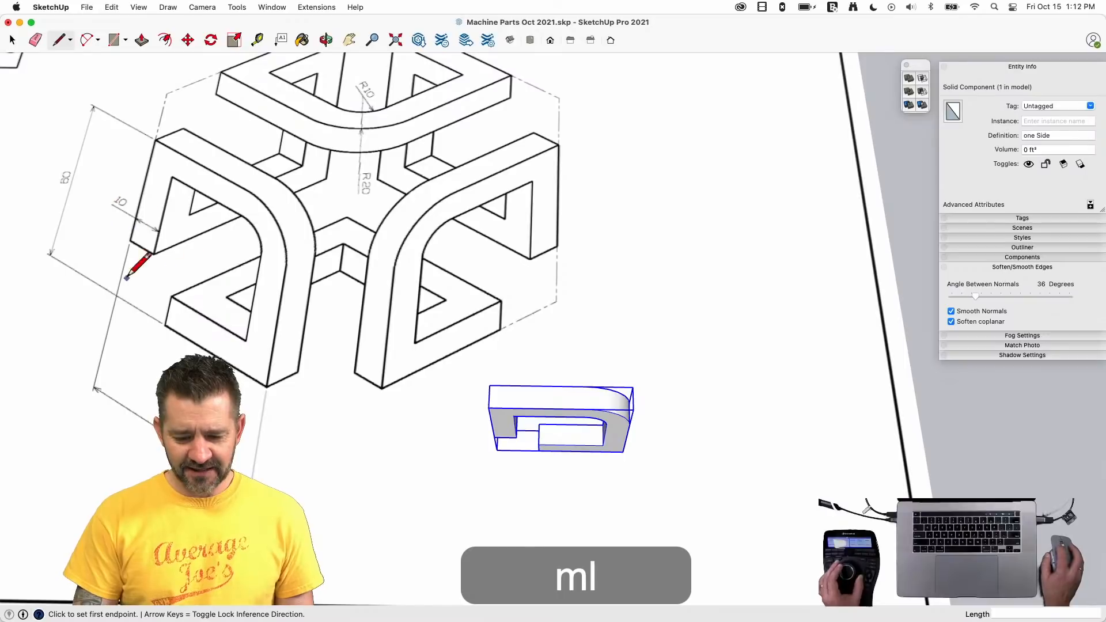
click(528, 414)
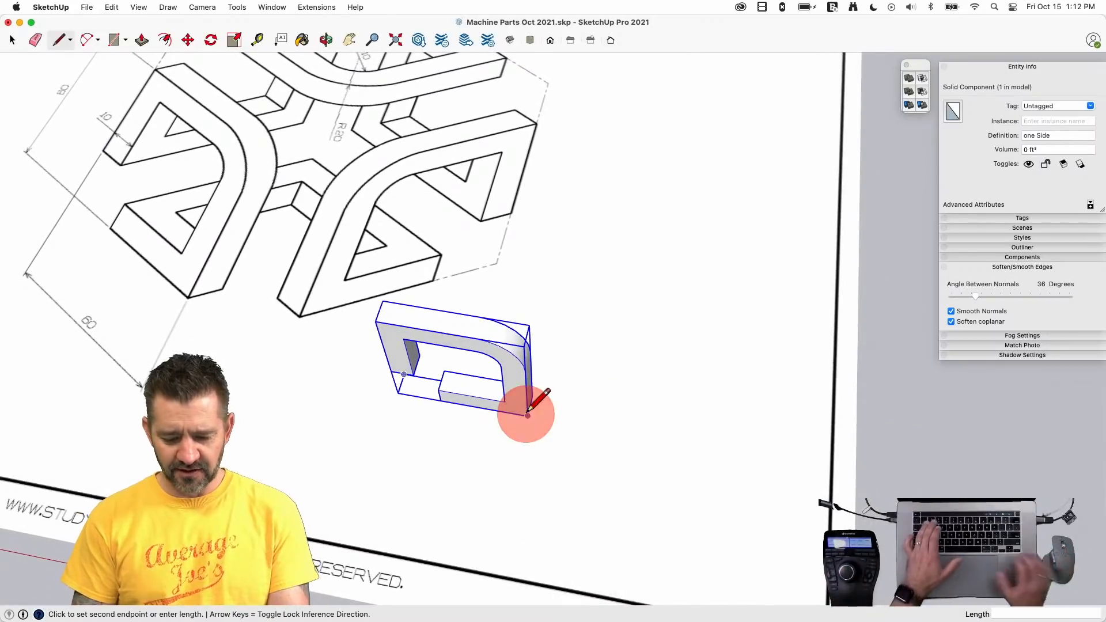
text(20)
key(Return)
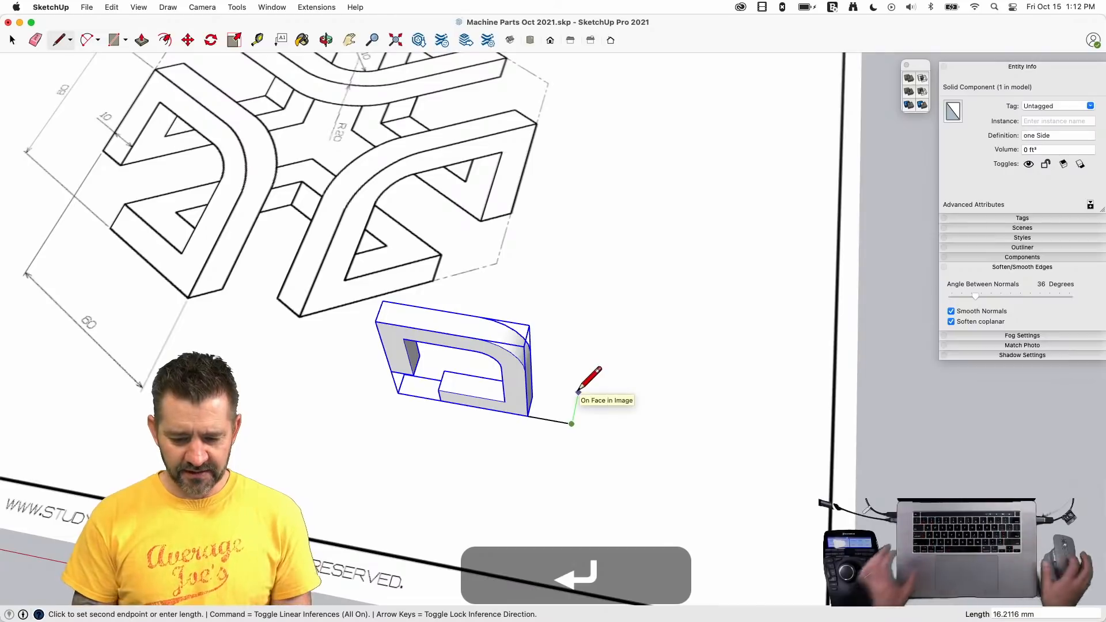
text(20)
key(space)
- Copy the component by its lower back corner to the guide's free end and rotate the copy 90 degrees about that point
middle_drag(612, 375, 486, 420)
key(m)
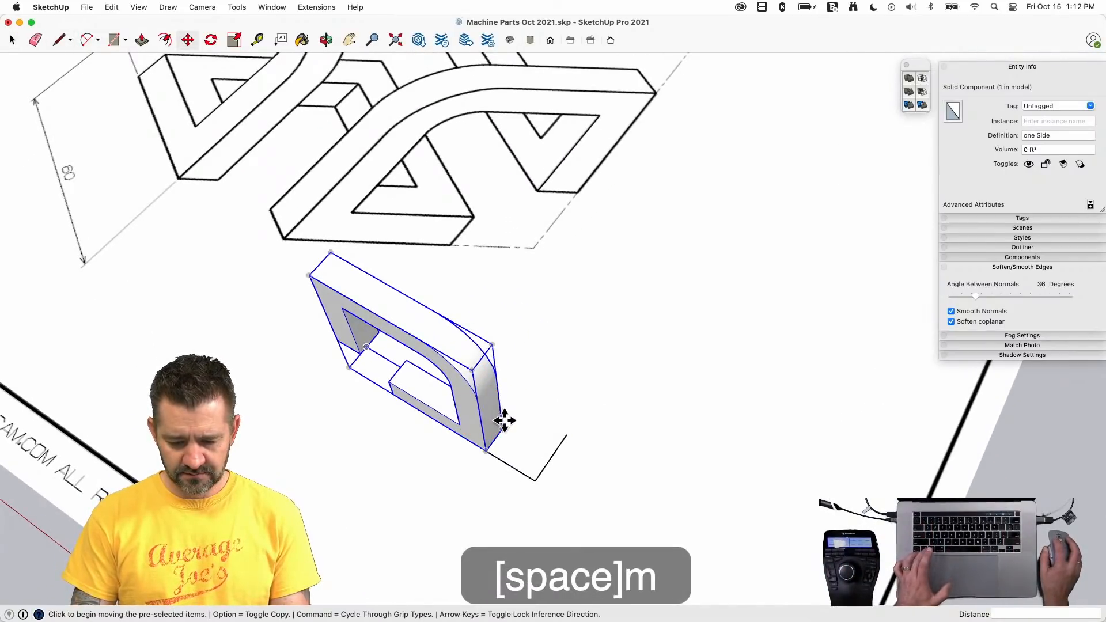
click(502, 429)
key(alt)
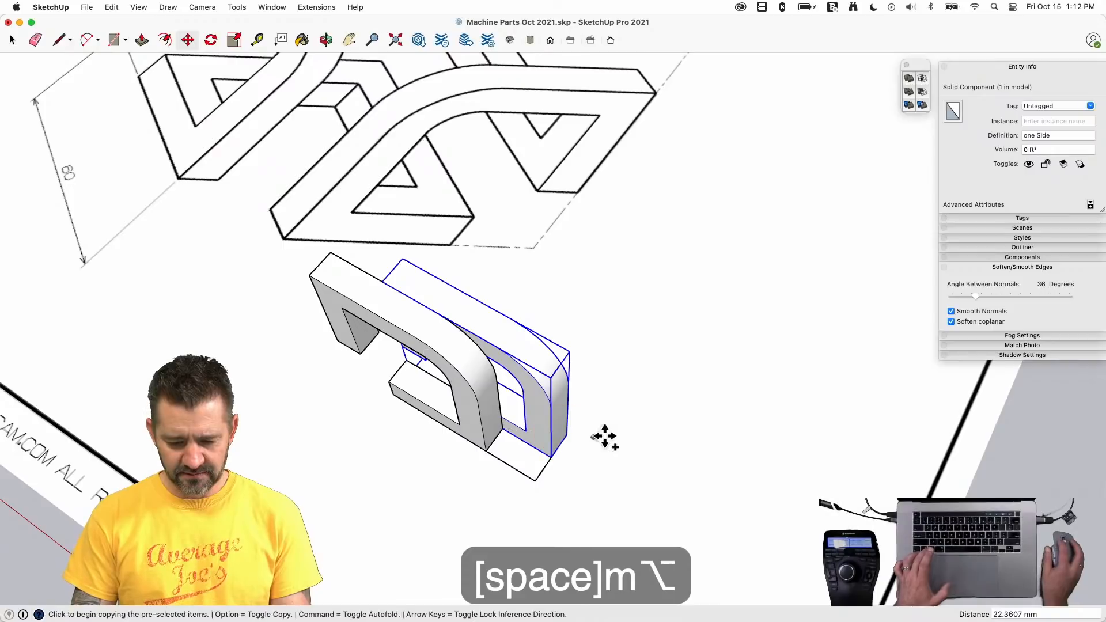
key(q)
click(566, 435)
click(552, 446)
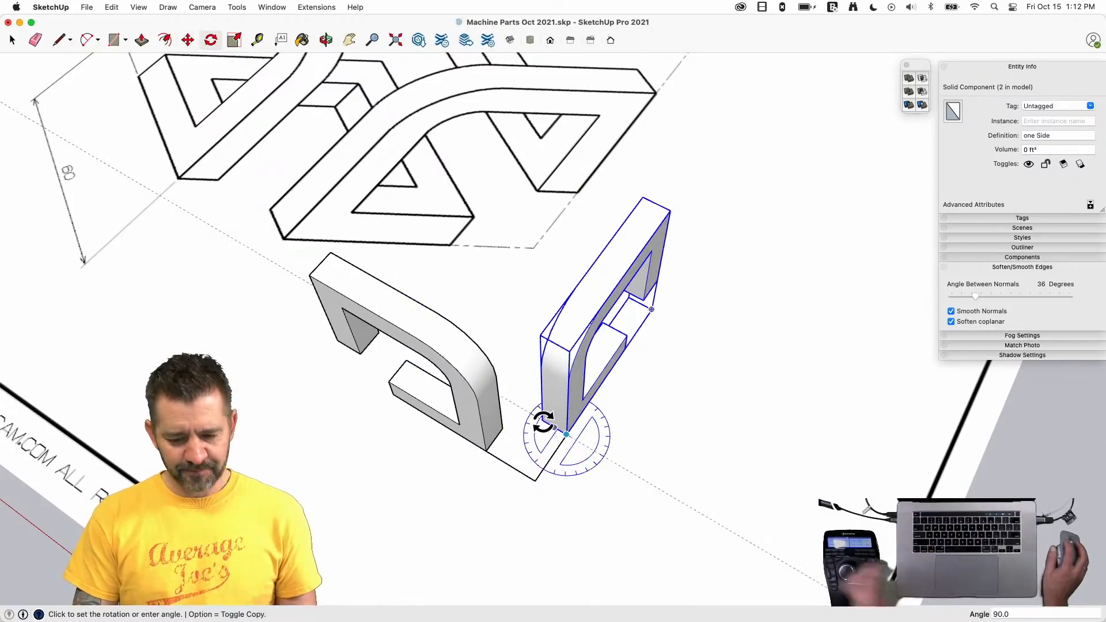
click(544, 423)
key(space)
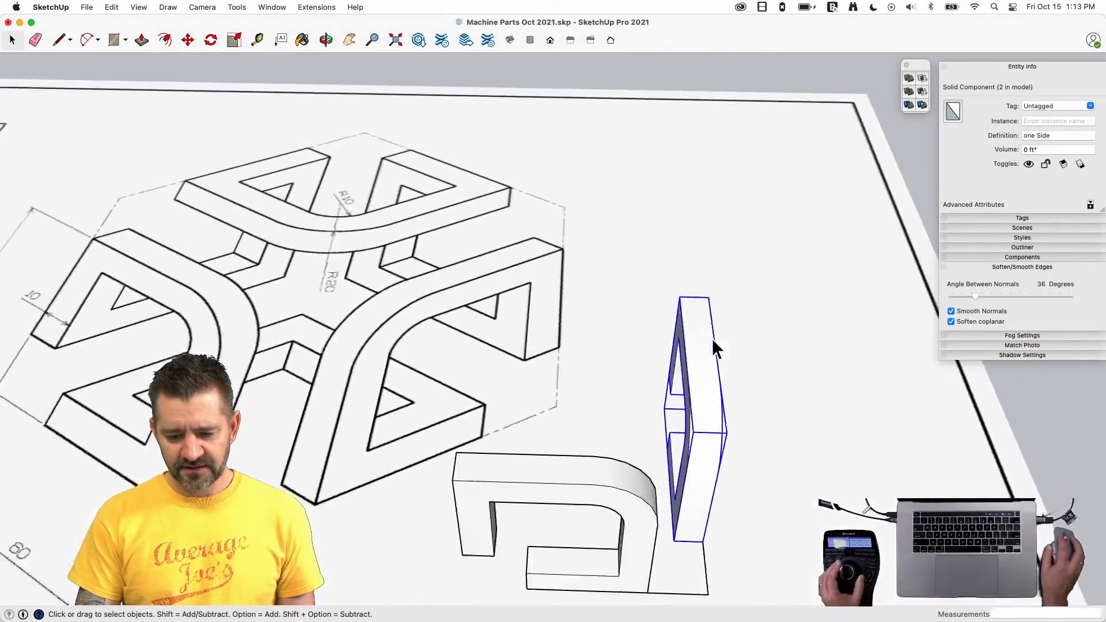
- Draw a 20 mm vertical line up from the copy's top outer corner and a 20 mm horizontal line from its upper end
key(l)
click(628, 349)
text(10)
key(Return)
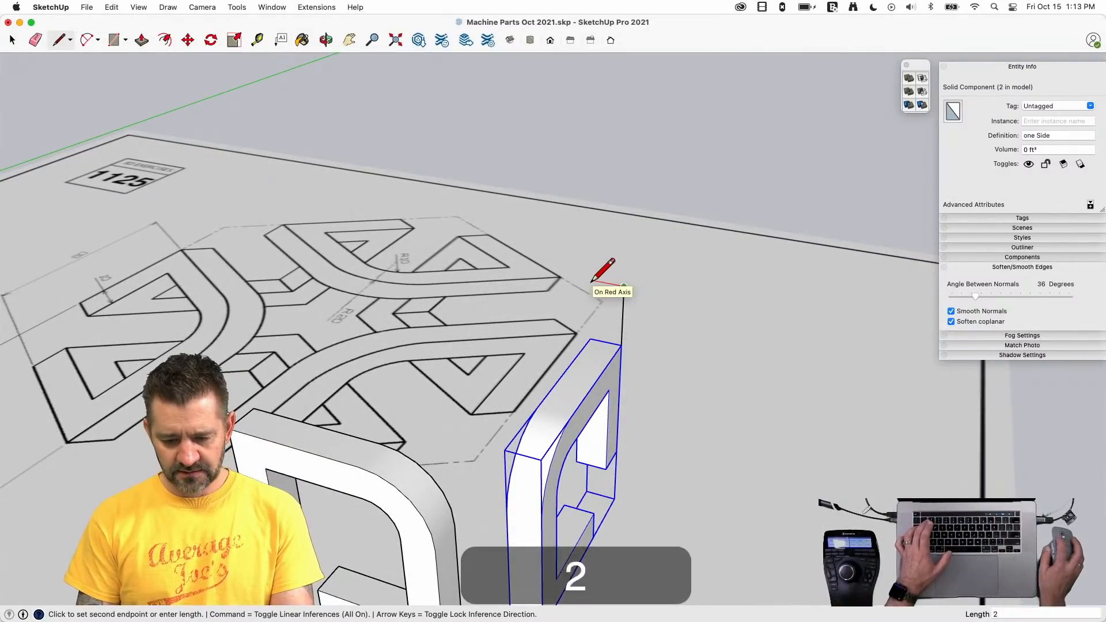
key(space)
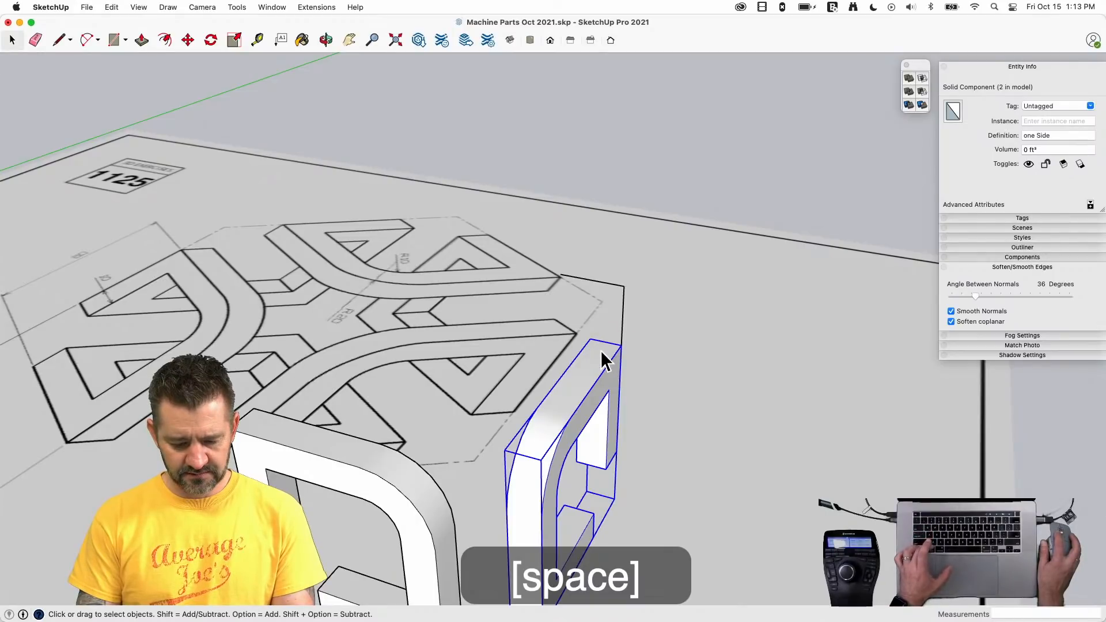
- Copy the second piece by its top corner to the new guide's free end and rotate this third piece to lie horizontal above the others
key(m)
click(589, 340)
key(alt)
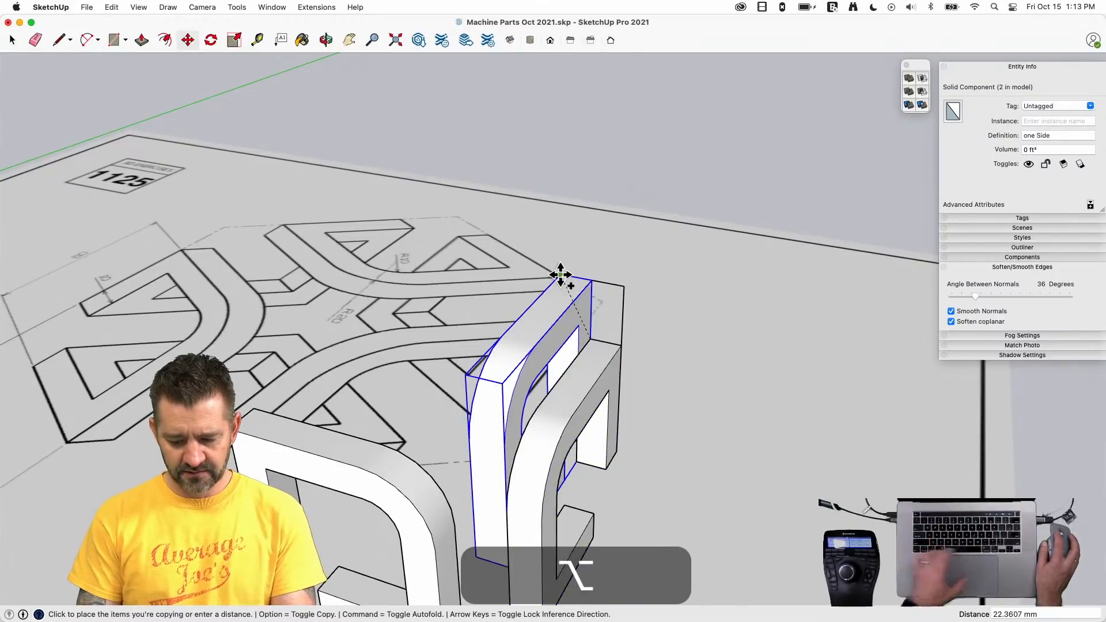
click(560, 274)
key(q)
key(Left)
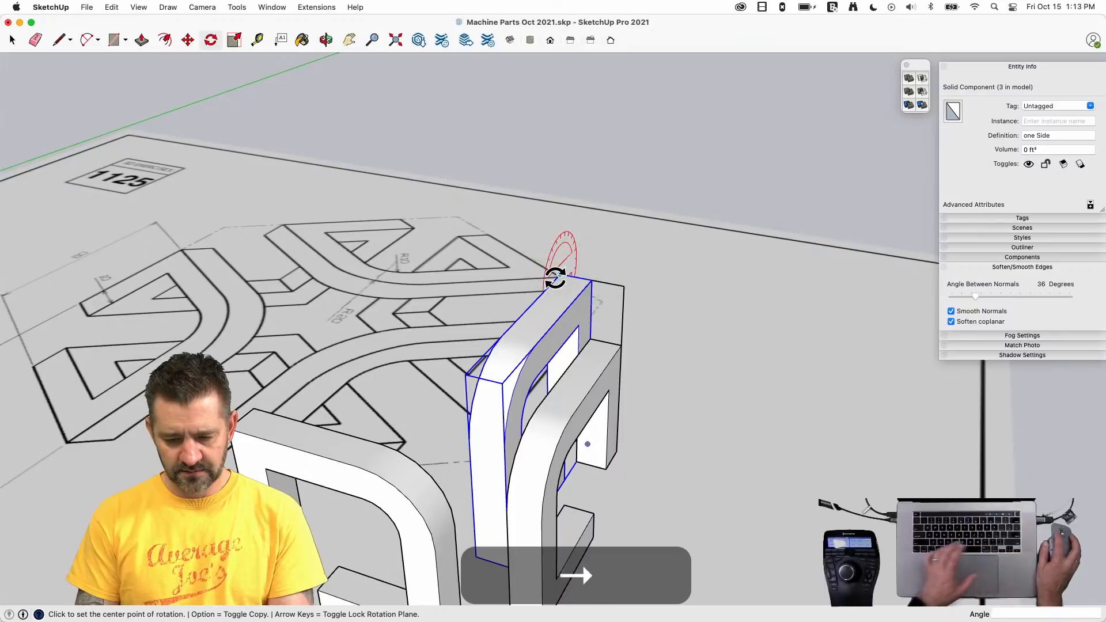
click(560, 275)
click(590, 281)
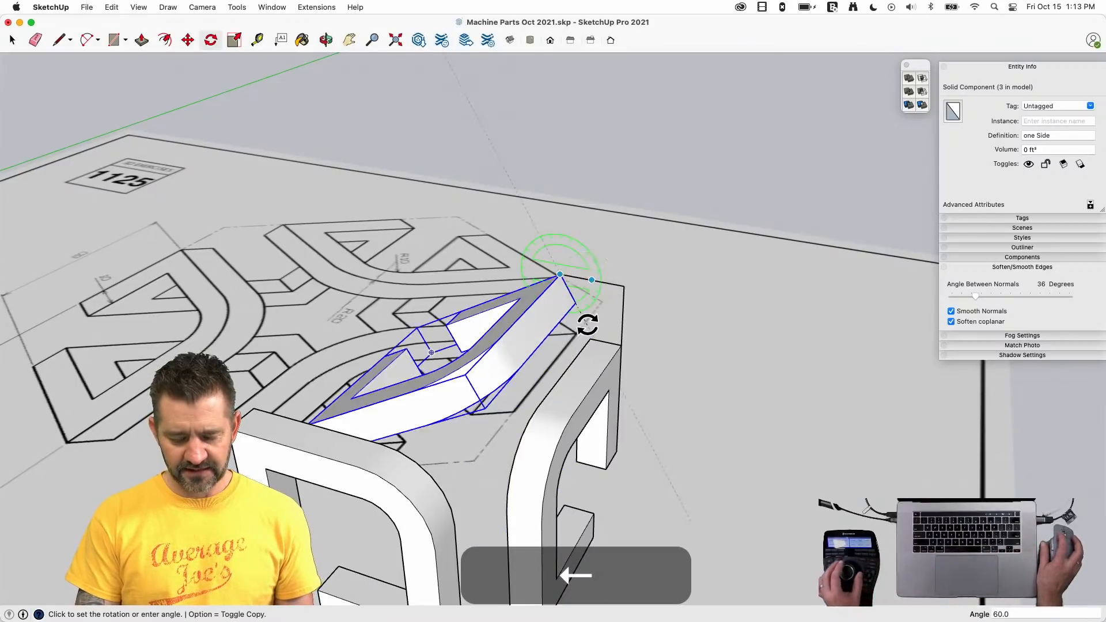
click(562, 324)
key(space)
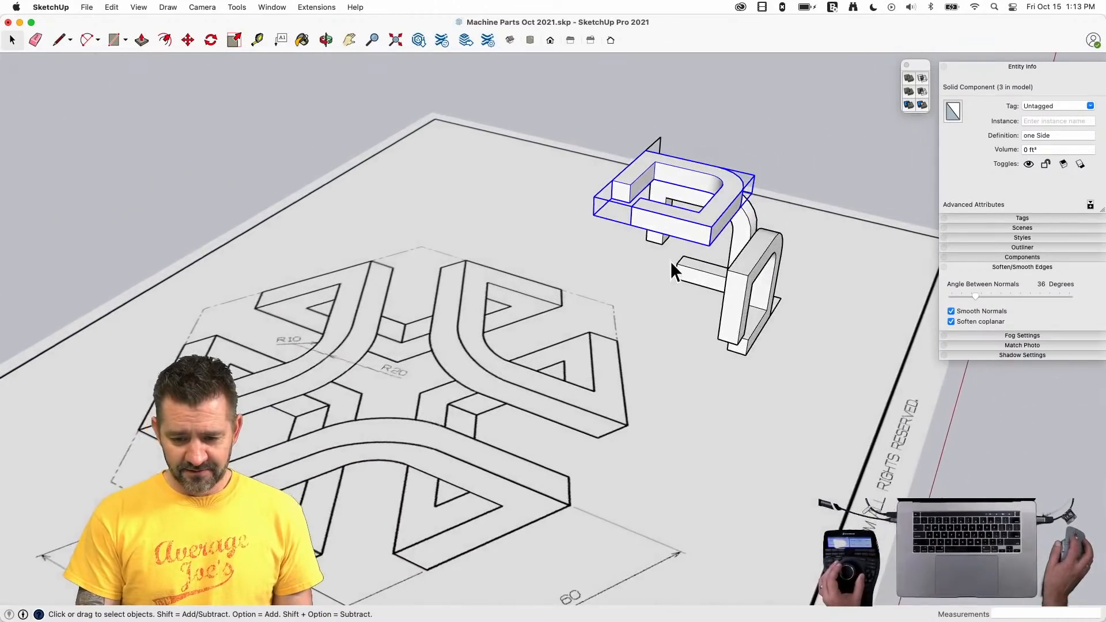
- Draw a vertical 50 x 50 mm square below the horizontal top piece, reaching to the adjacent upright piece
key(r)
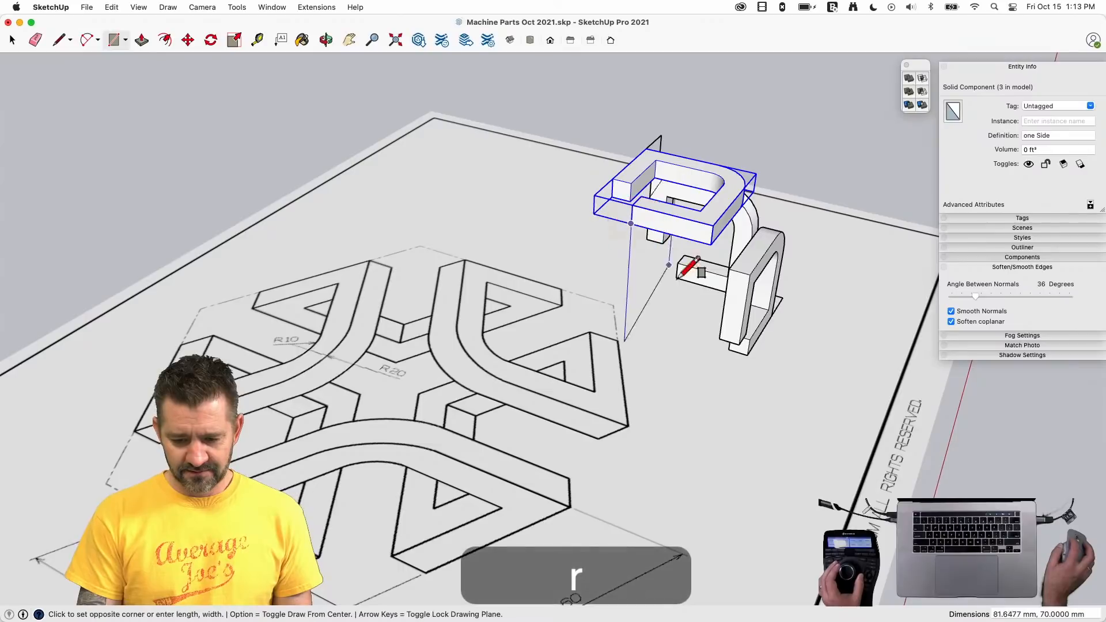
click(719, 338)
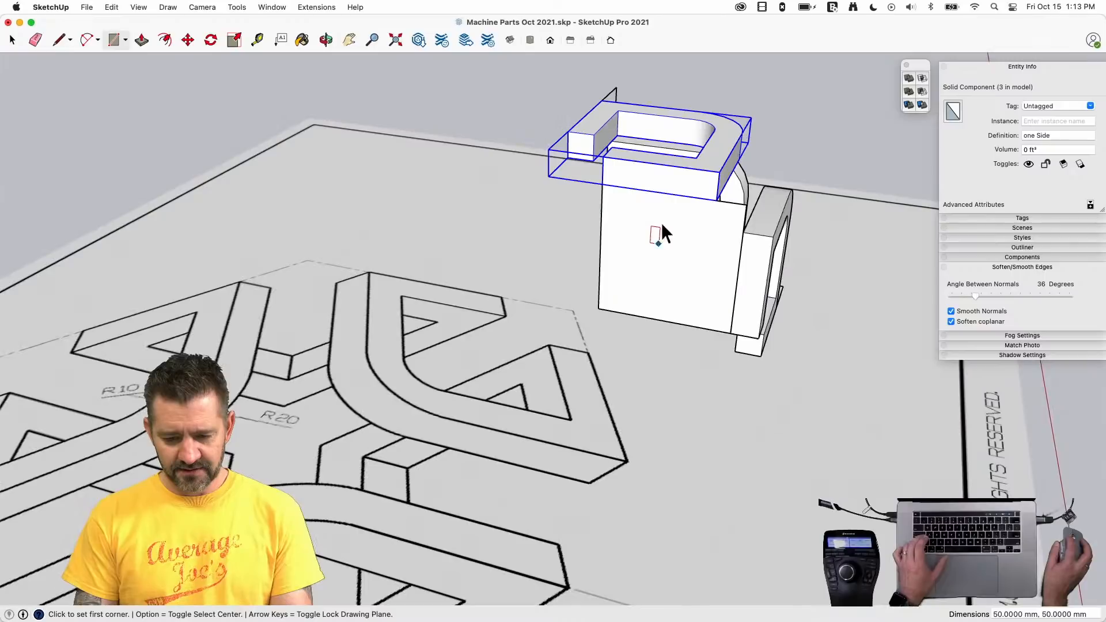
key(space)
- Select the square's free side edge and bottom edge and offset them 10 mm inward
click(603, 263)
click(637, 316)
shift+click(602, 286)
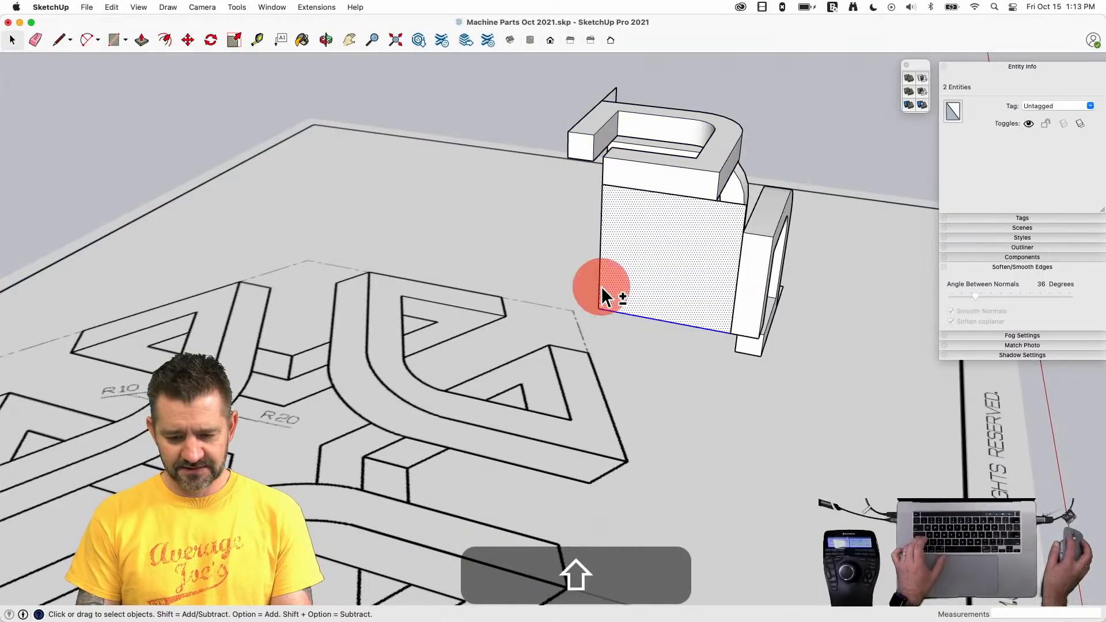
shift+click(616, 277)
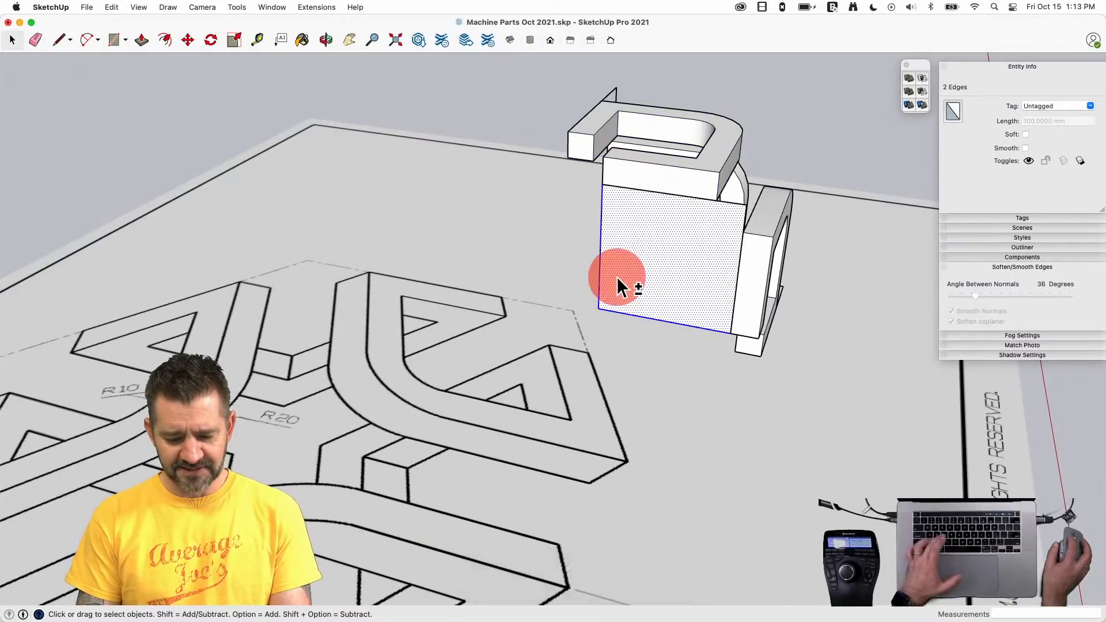
shift+click(610, 278)
key(f)
drag(605, 268, 618, 279)
text(10-e)
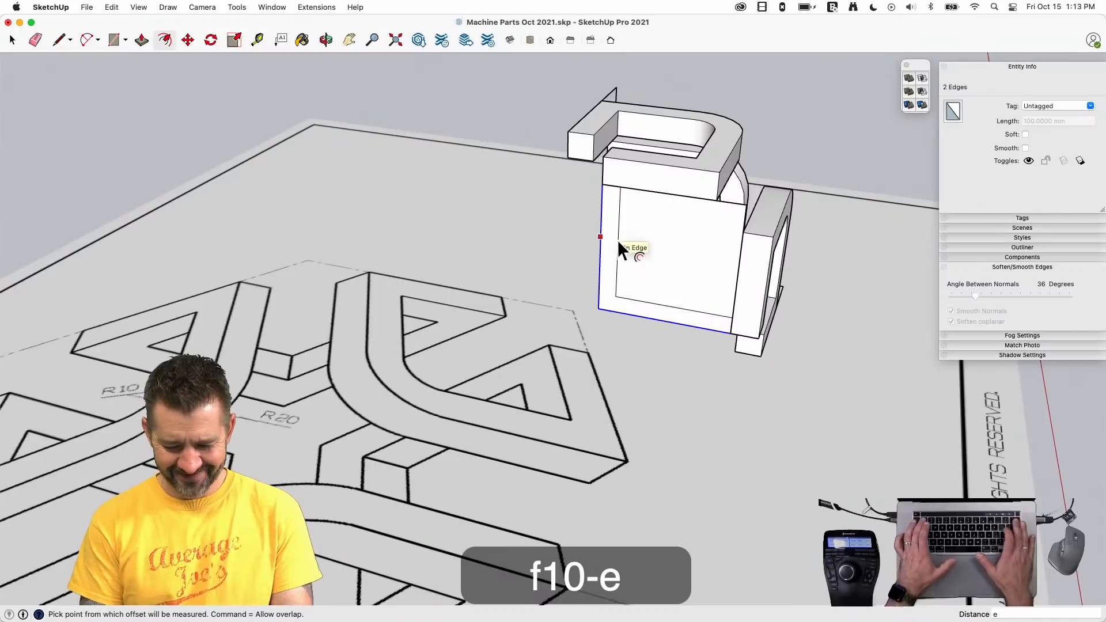
- Delete the square's two original outer edges to leave the smaller inner face
key(BackSpace)
text(10)
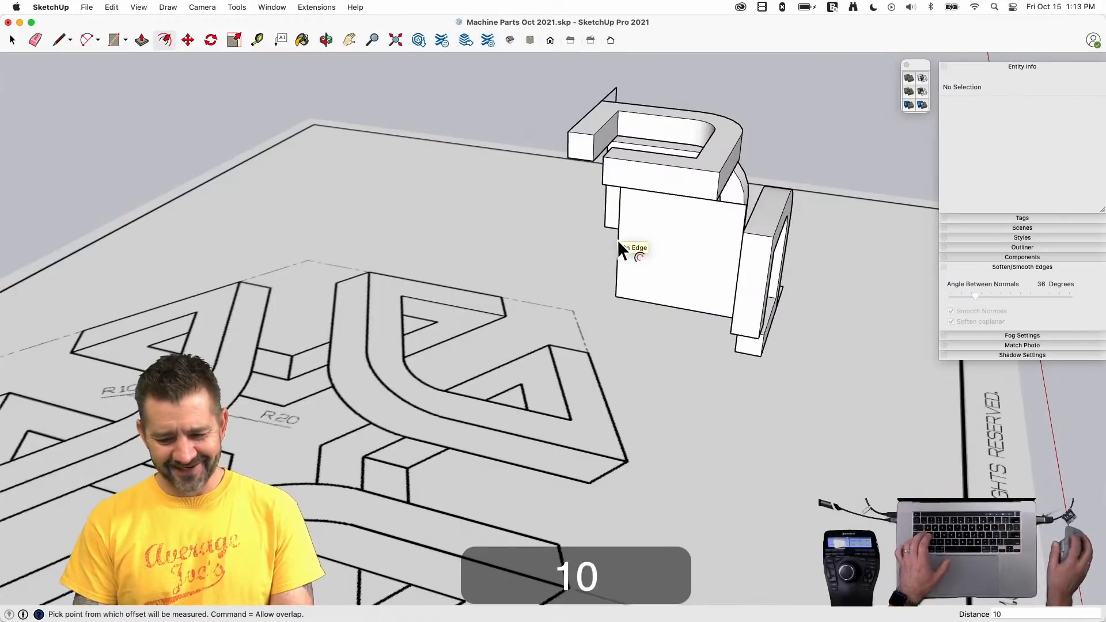
key(space)
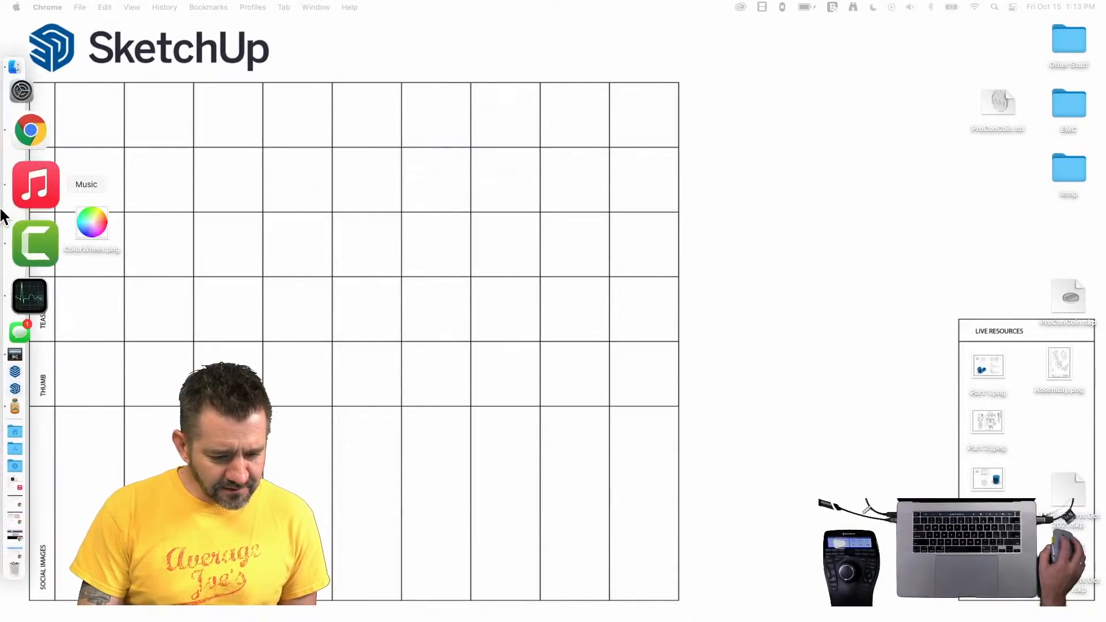
- Relaunch SketchUp, decline sending the crash report and reopen the Machine Parts Oct 2021.skp model
mouse_move(3, 332)
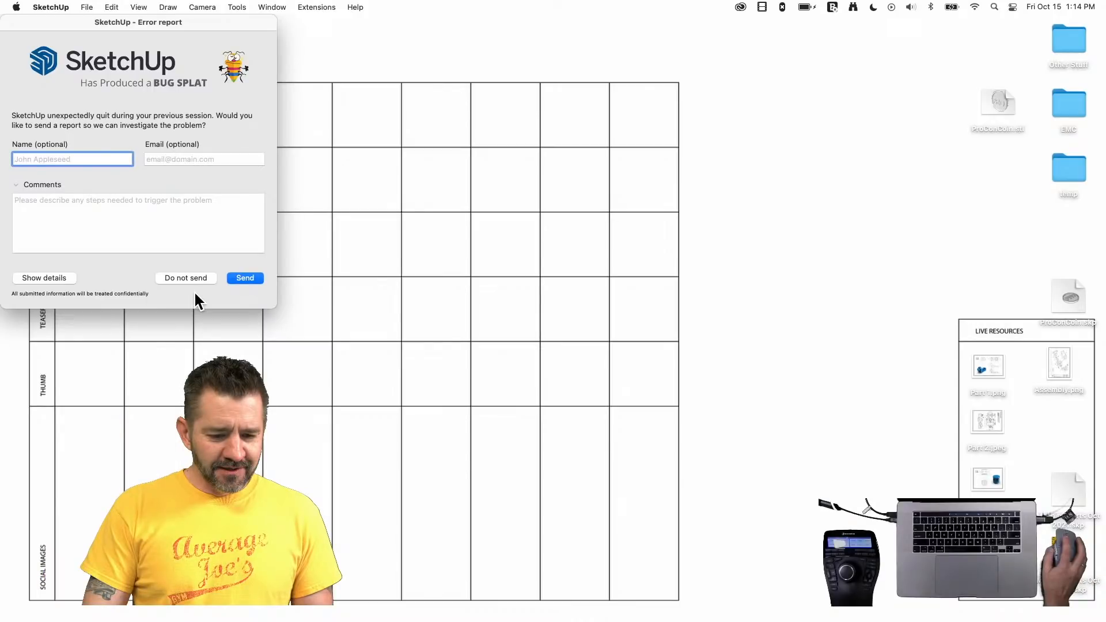
click(186, 277)
drag(92, 222, 90, 176)
mouse_move(1, 420)
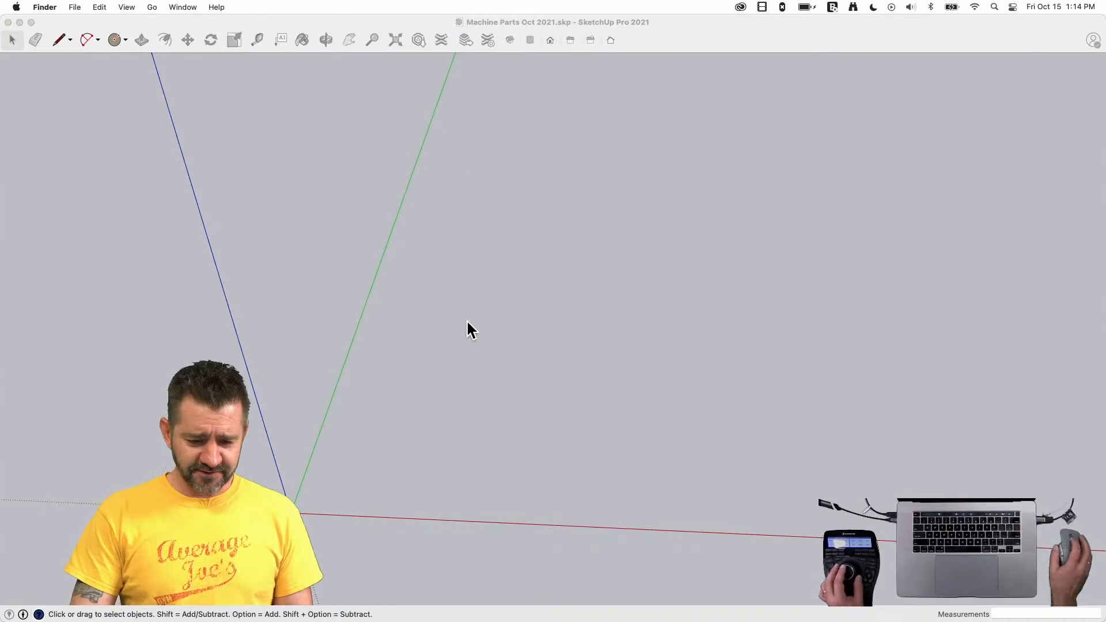
click(384, 449)
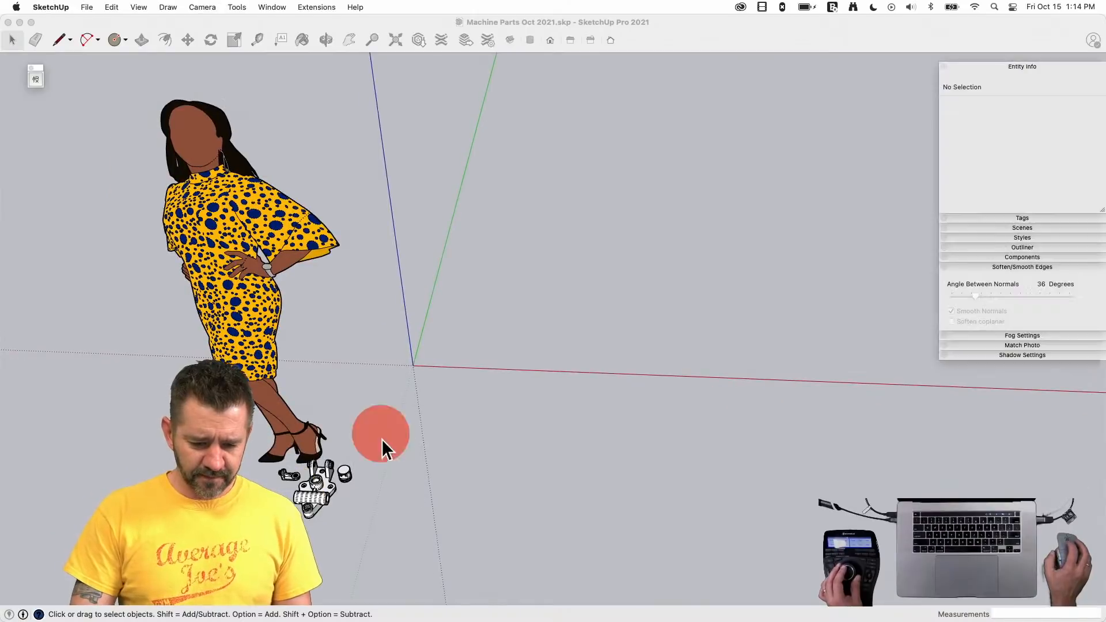
- Turn off the display of hidden geometry and collapse the Soften/Smooth Edges and Entity Info panels
scroll(358, 498, up, 10)
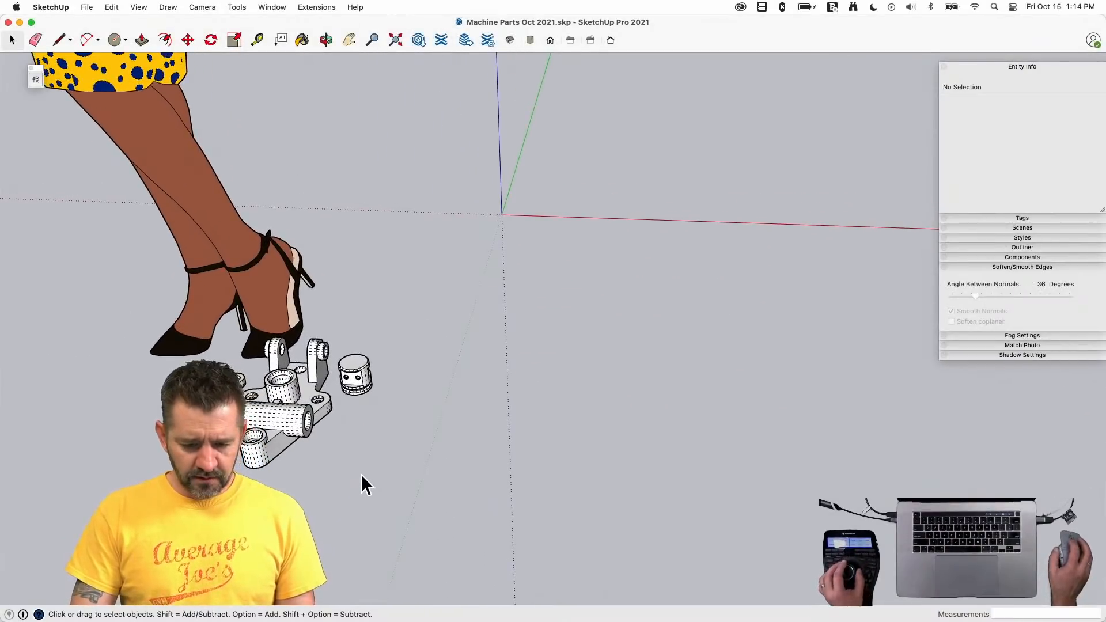
key(alt+h)
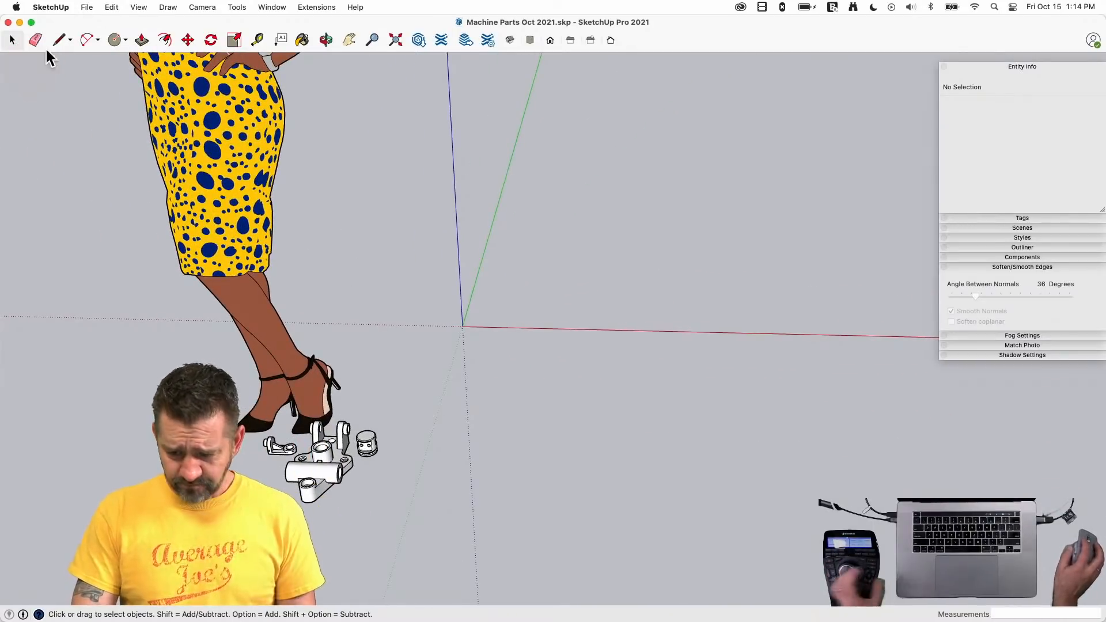
click(1020, 268)
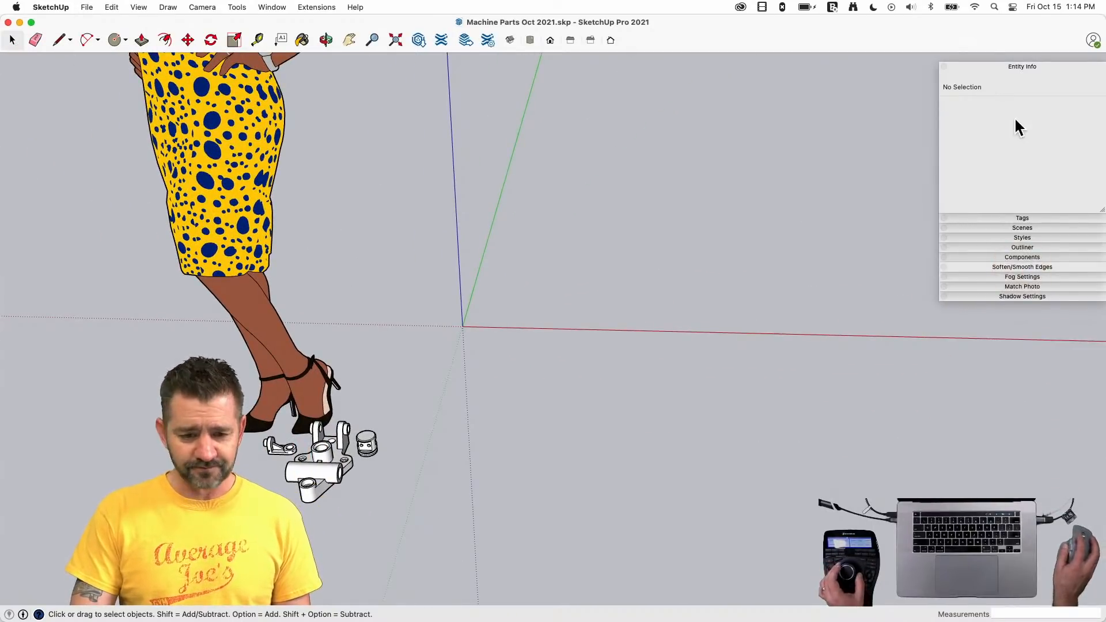
click(987, 66)
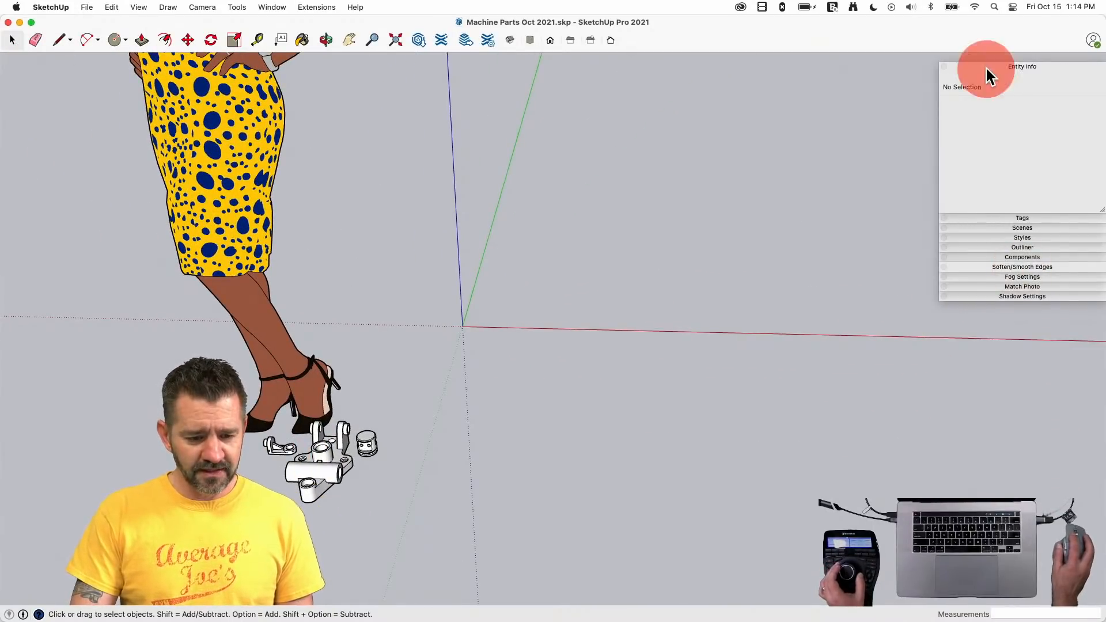
- Import the Part 4.png drawing as an image and drop it at the model origin at its default size
click(88, 11)
click(123, 251)
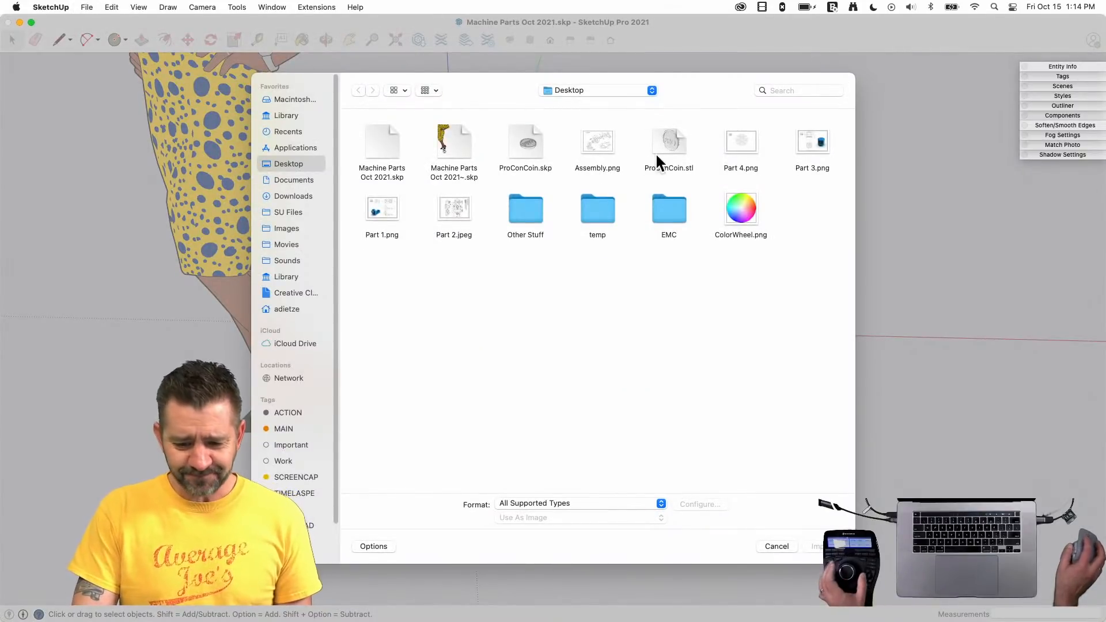
double_click(738, 144)
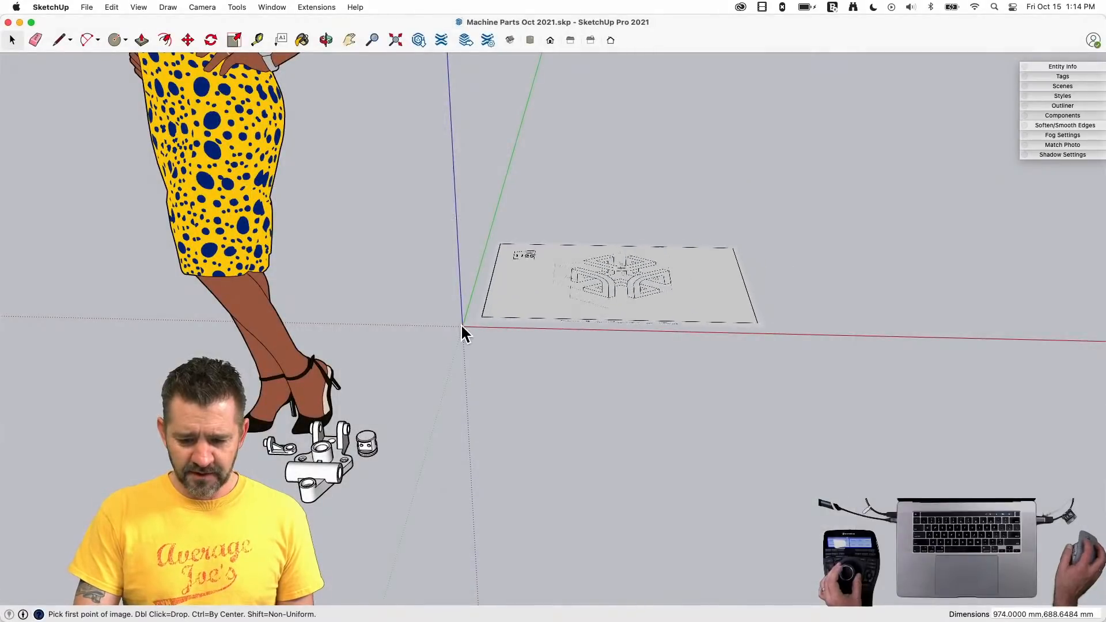
double_click(461, 326)
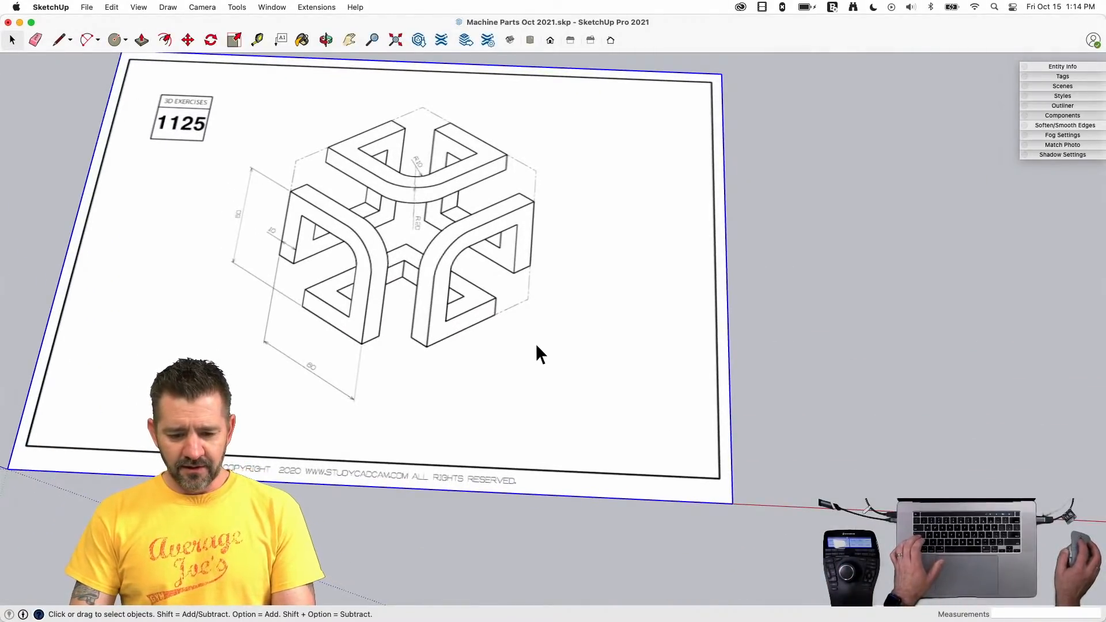
- Draw a 60 x 60 mm square on the blank area of the drawing image beside the 1125 part
key(l)
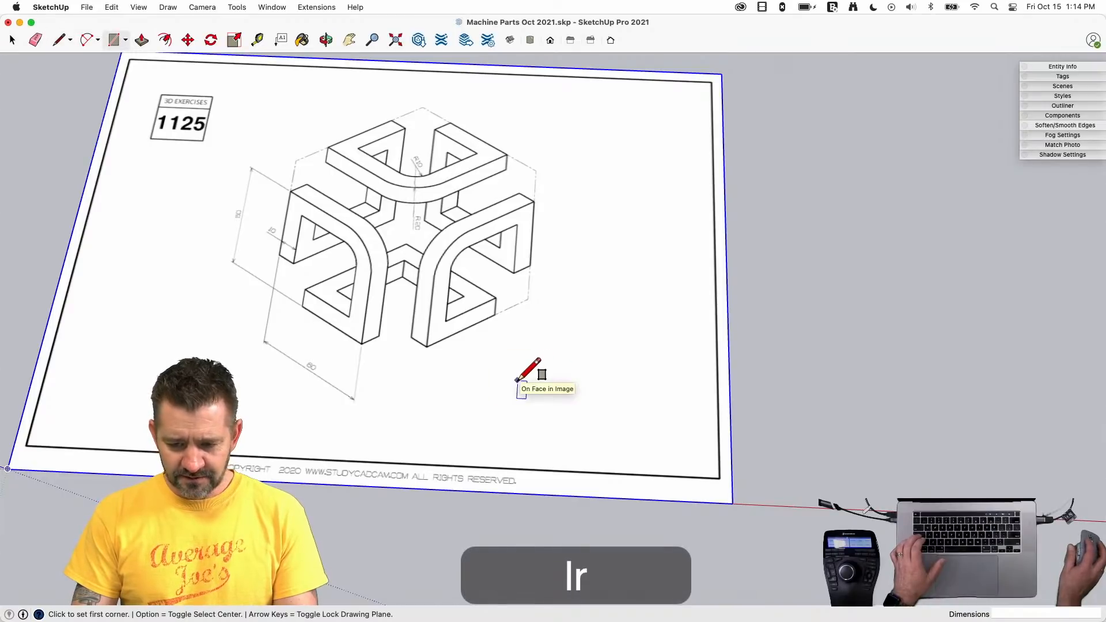
click(517, 381)
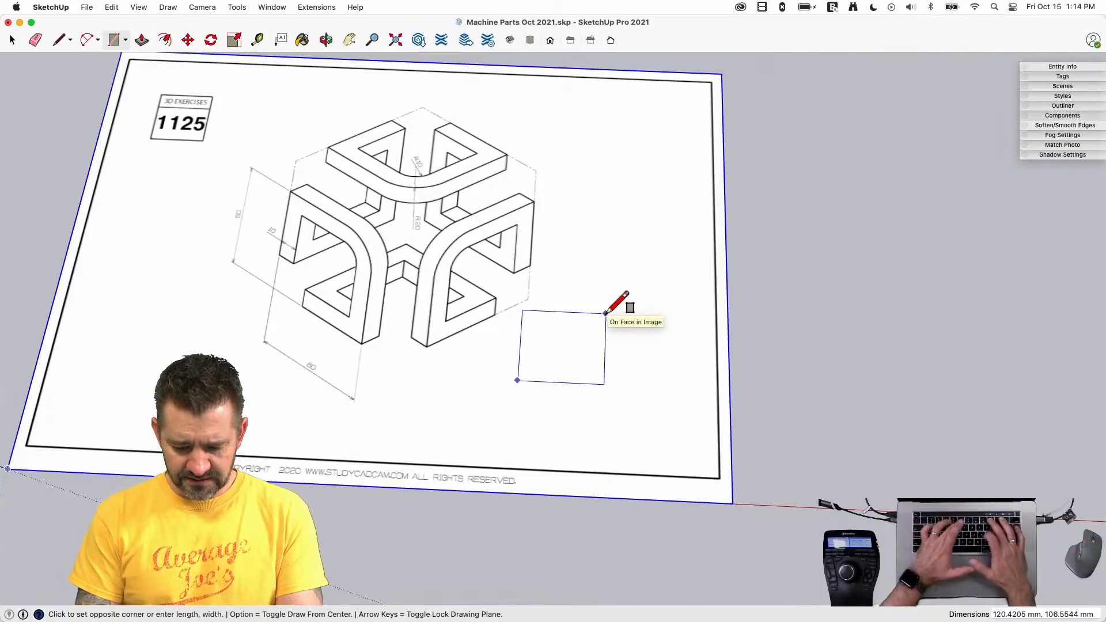
text(60,60)
key(Return)
- Round the square's upper-right corner with a tangent arc that trims off the sharp corner
scroll(550, 336, up, 2)
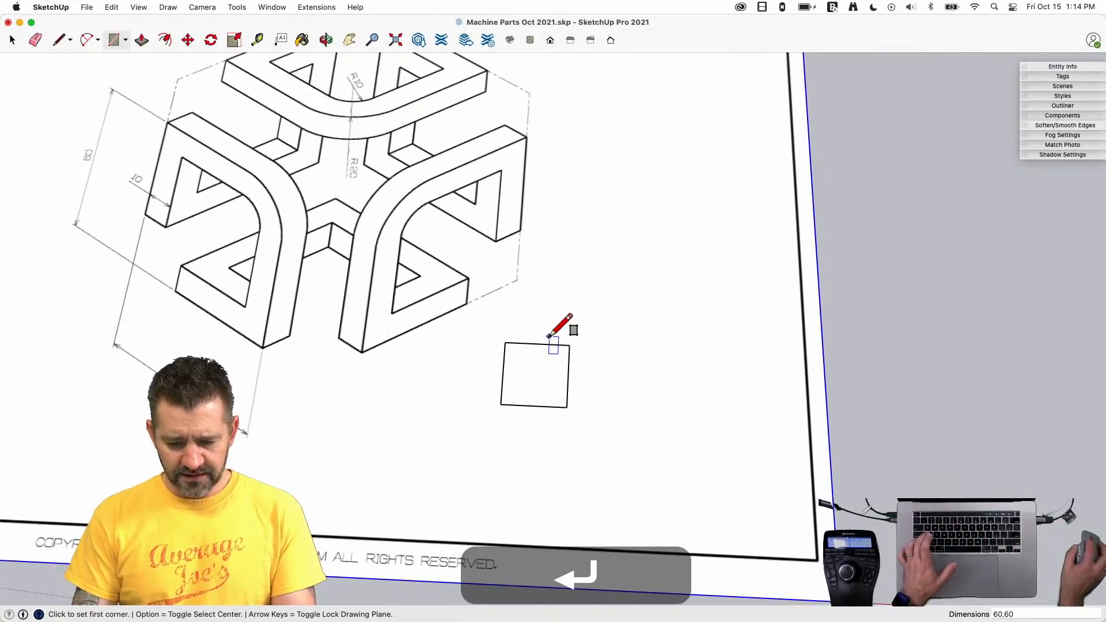
scroll(549, 339, up, 2)
key(a)
click(550, 343)
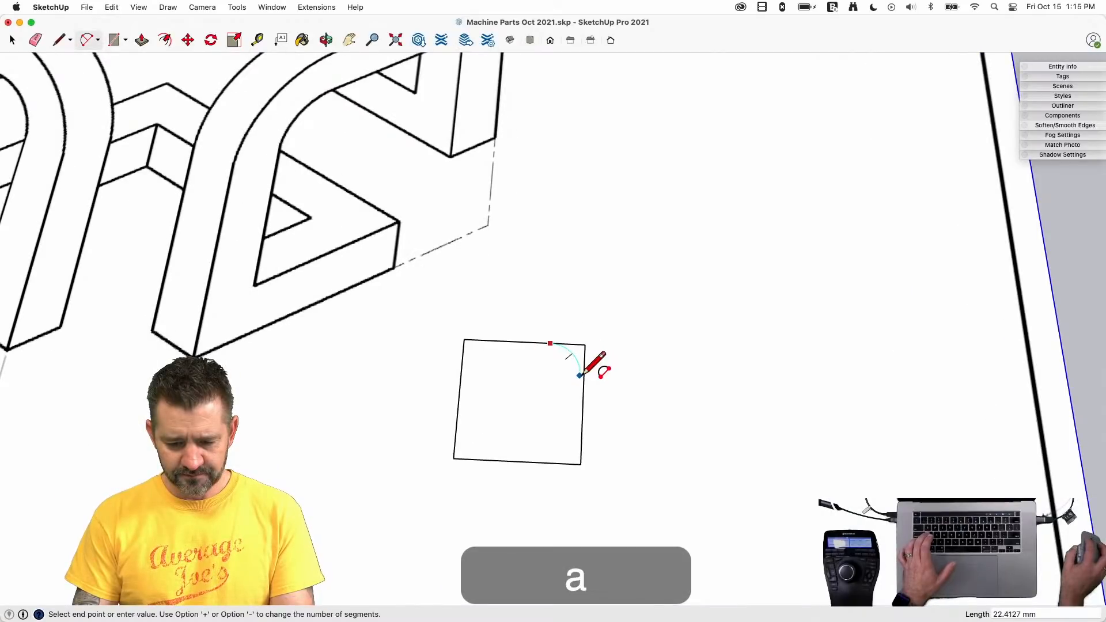
double_click(580, 376)
key(space)
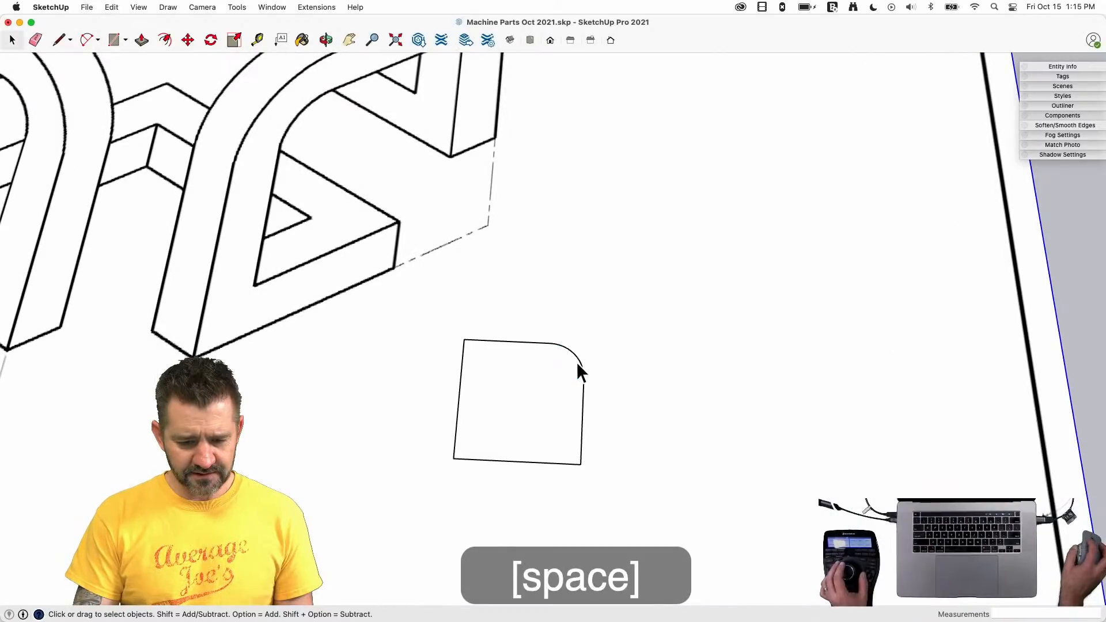
- Set the corner arc's radius to 20 mm
click(578, 363)
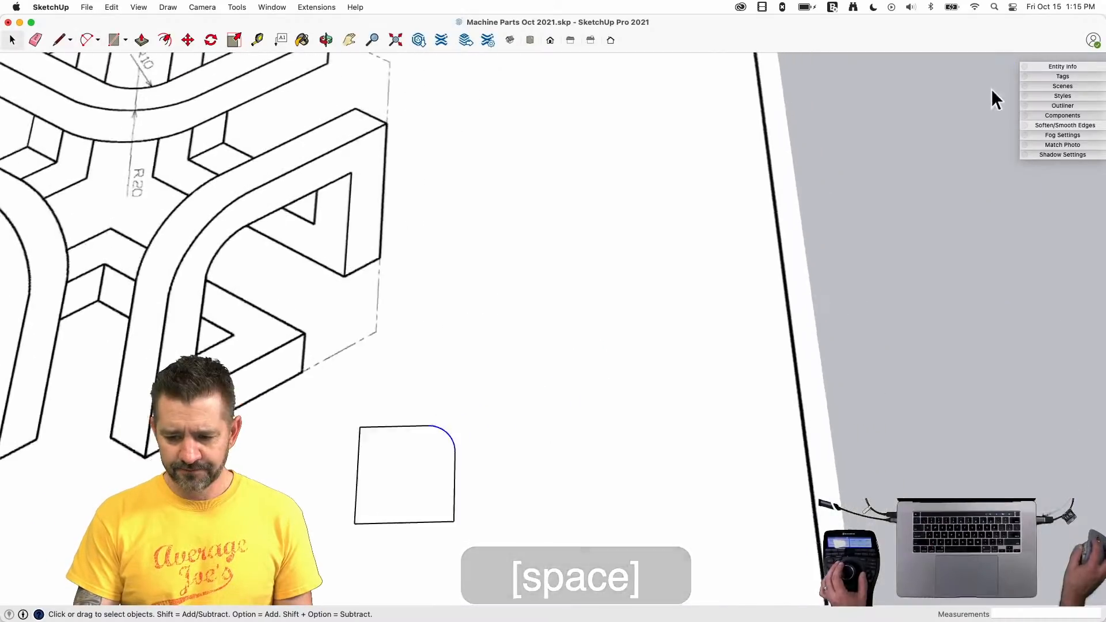
click(1062, 67)
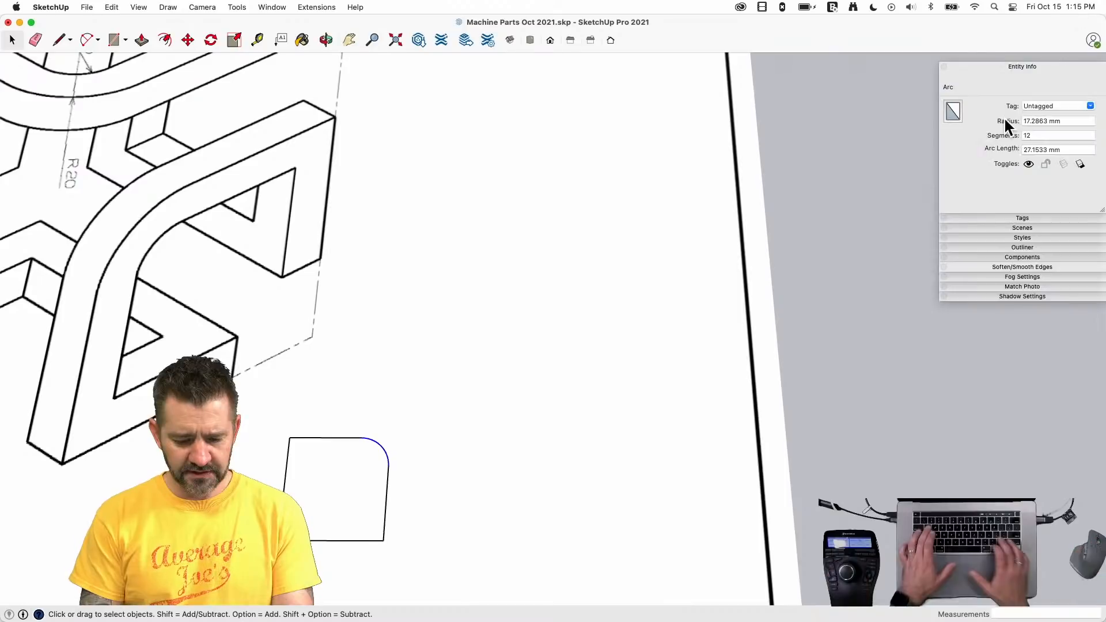
double_click(1034, 121)
text(20)
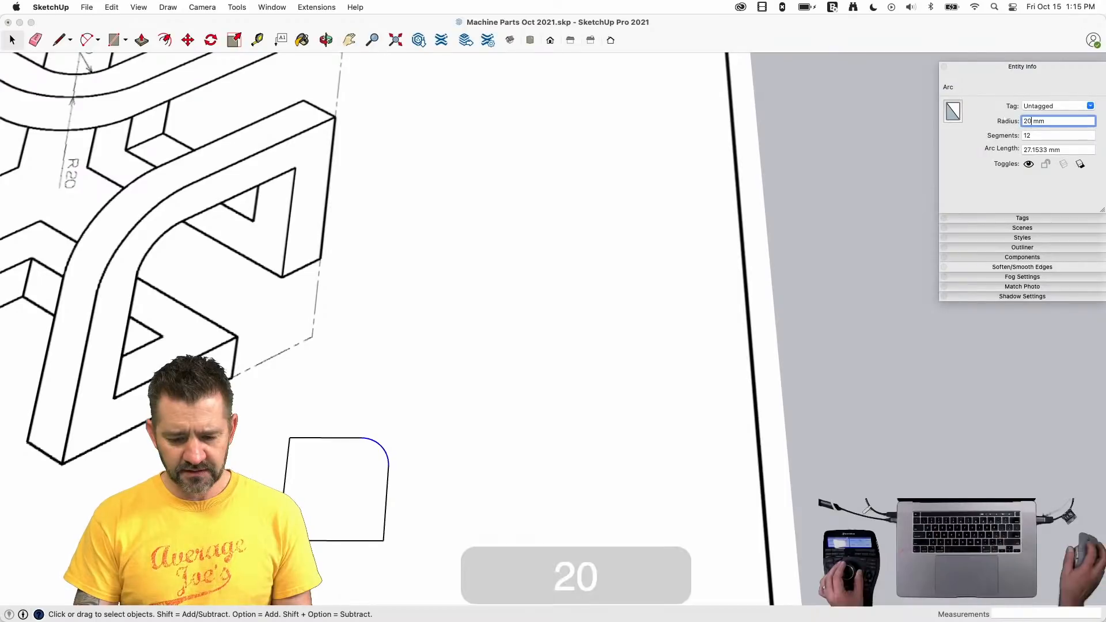
key(Return)
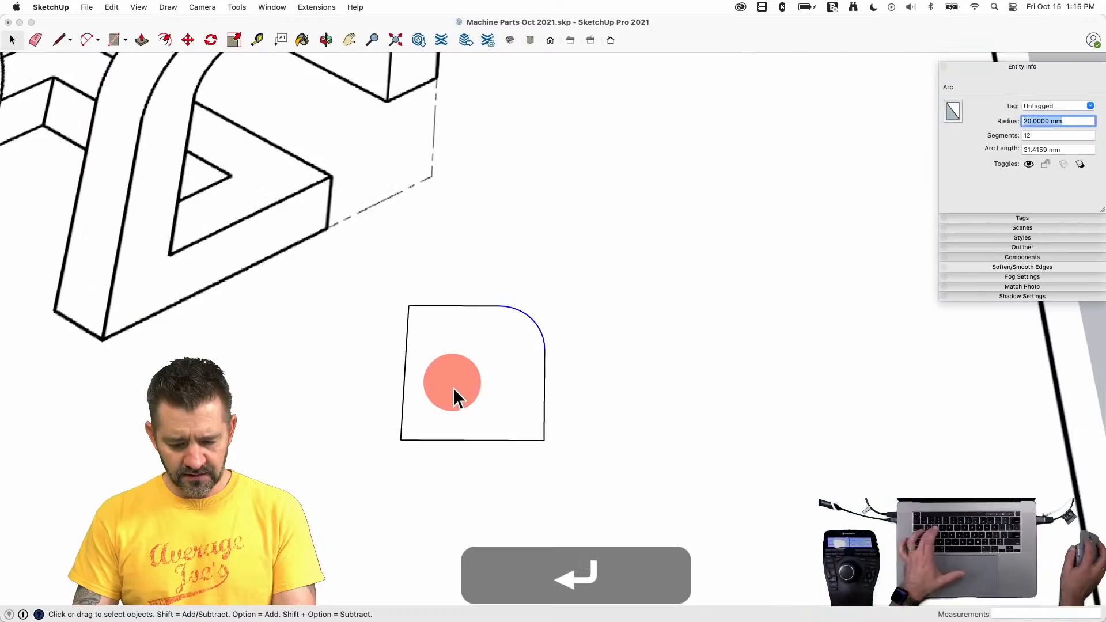
- Offset the rounded square's outline 10 mm inward
key(f)
click(453, 378)
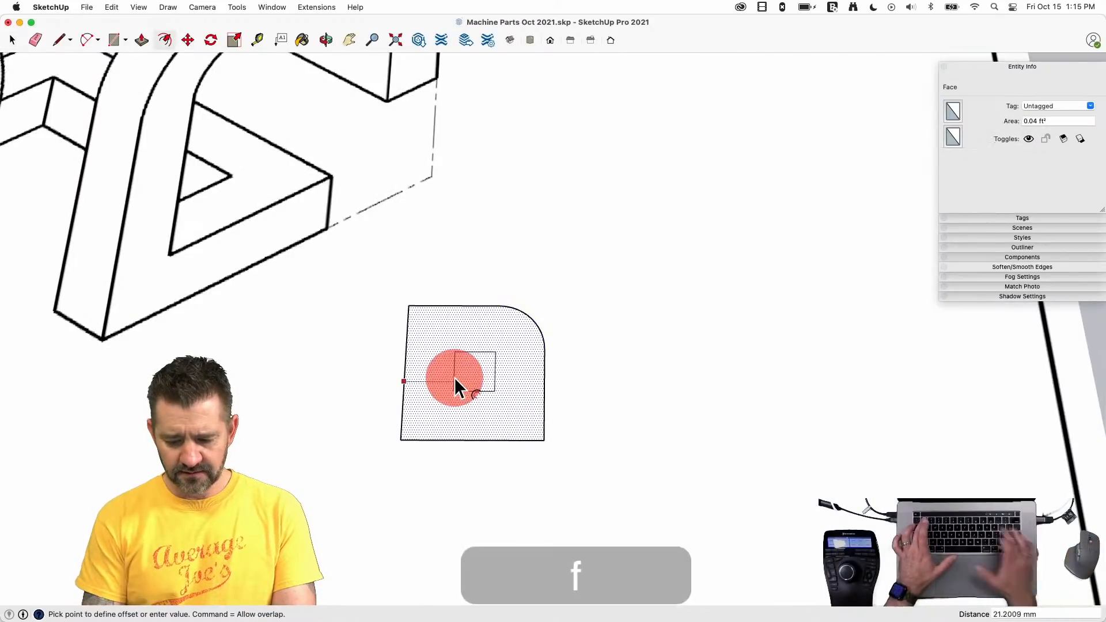
text(10)
key(Return)
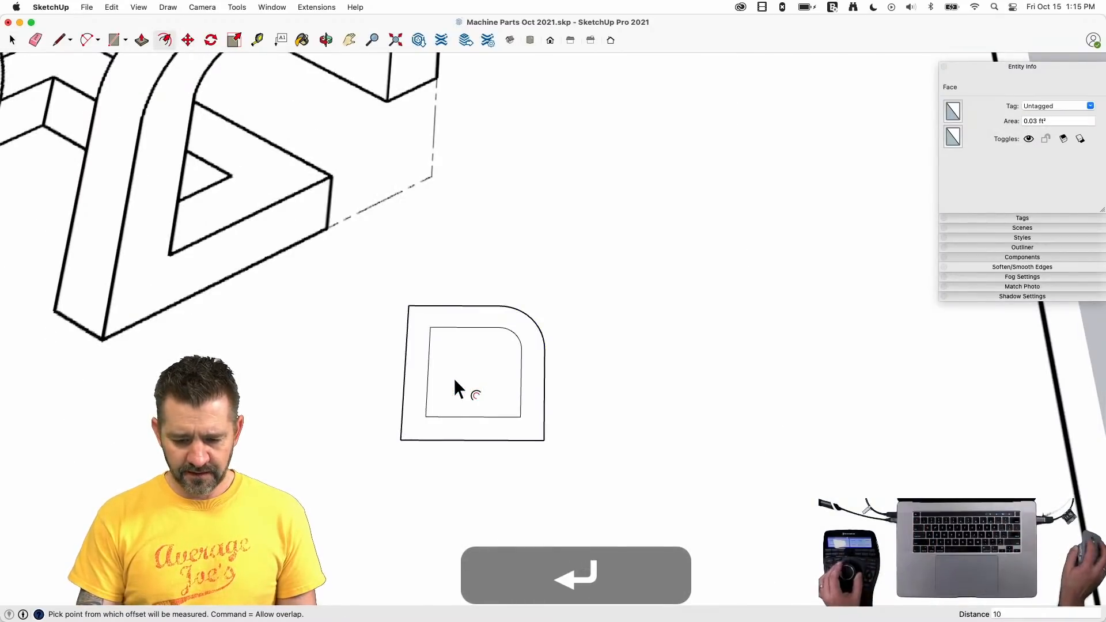
- Cut across the frame with a short line on each side of the corner opposite the rounding and erase the corner between them
key(l)
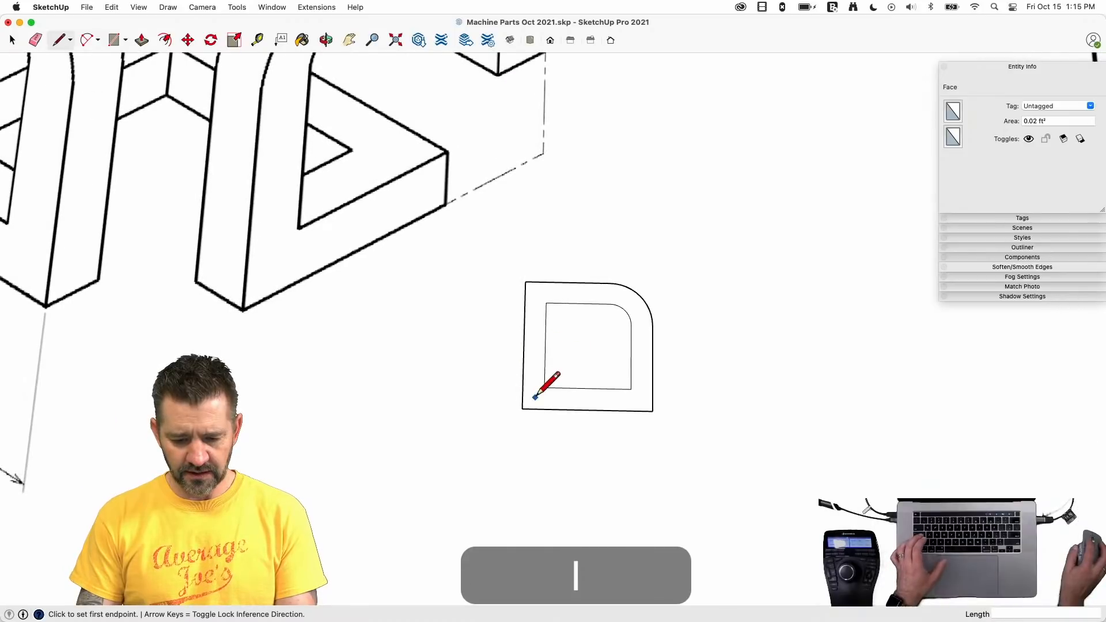
click(544, 387)
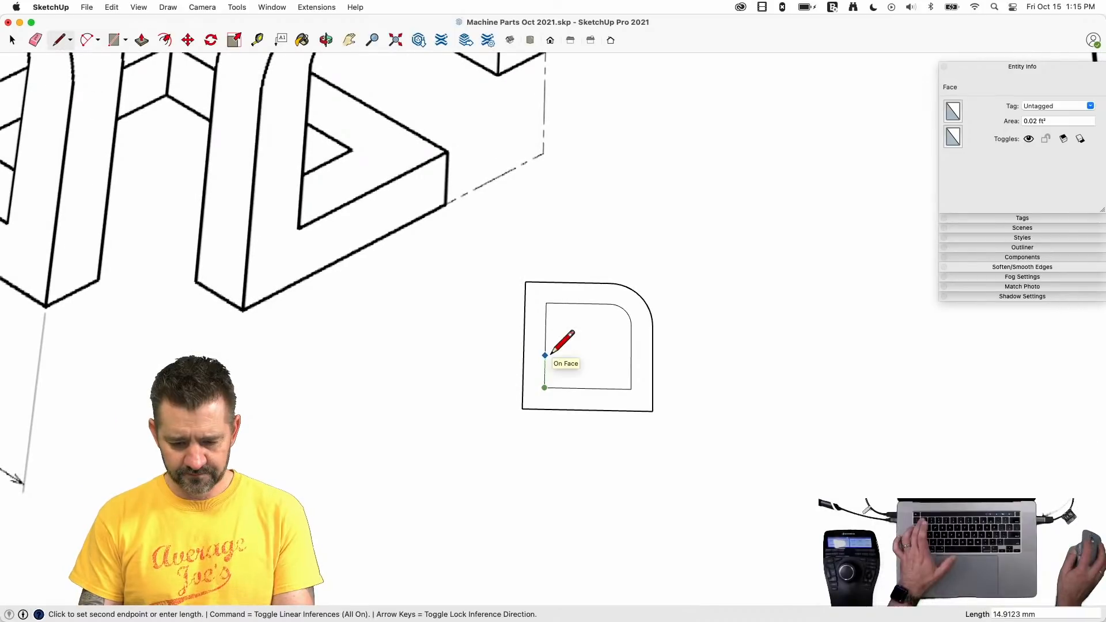
key(Return)
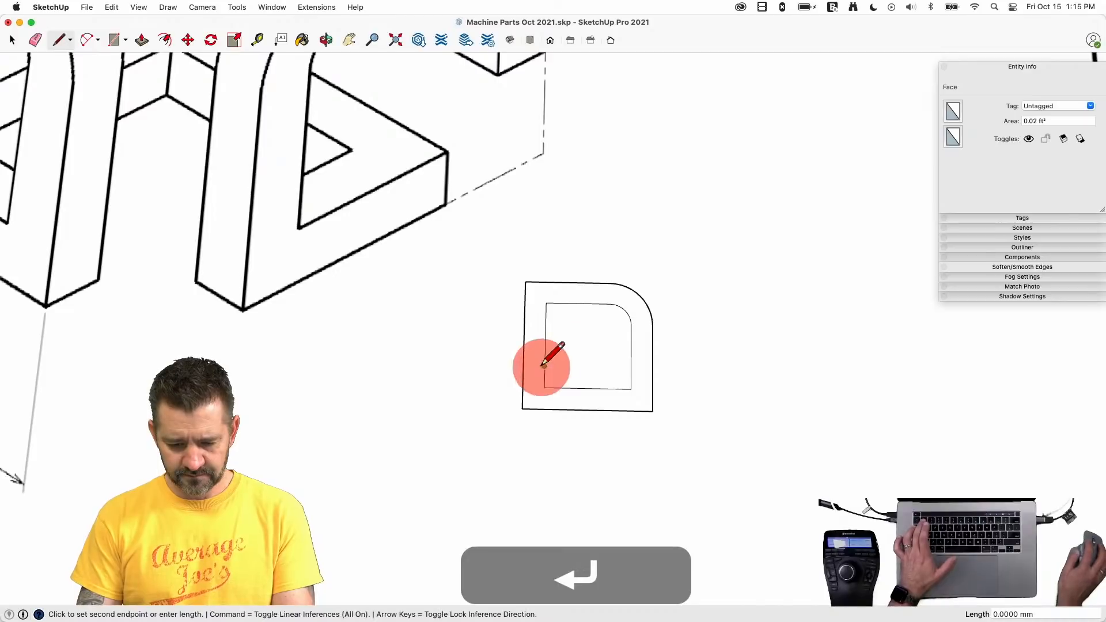
click(523, 366)
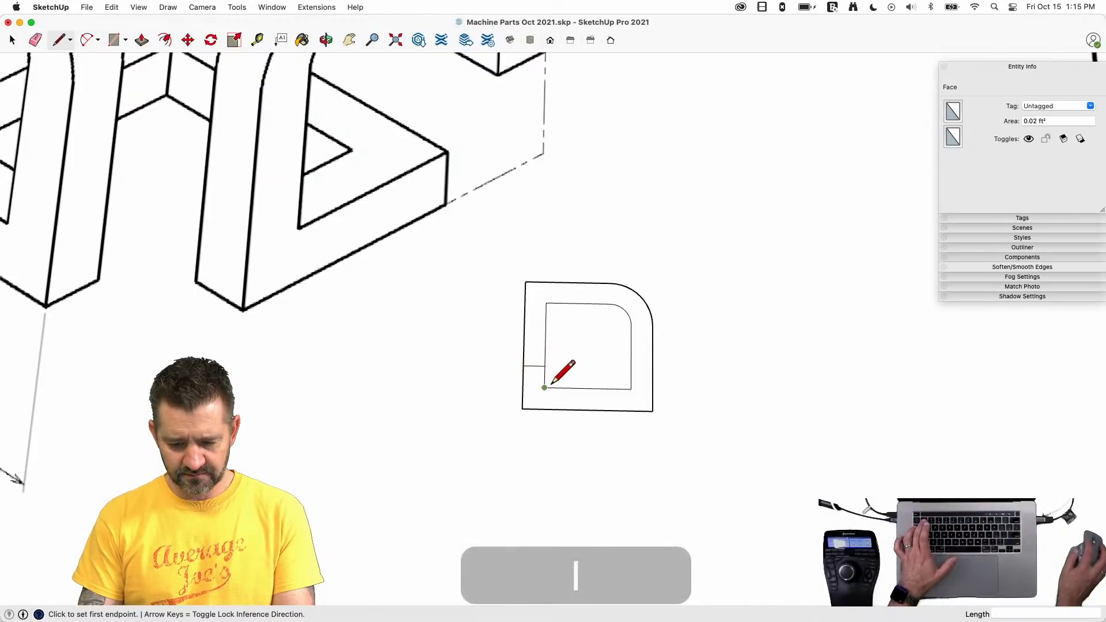
click(565, 389)
click(566, 410)
key(e)
drag(542, 392, 521, 416)
- Extrude the open frame face upward 10 mm
key(p)
drag(582, 398, 580, 388)
text(10)
key(Return)
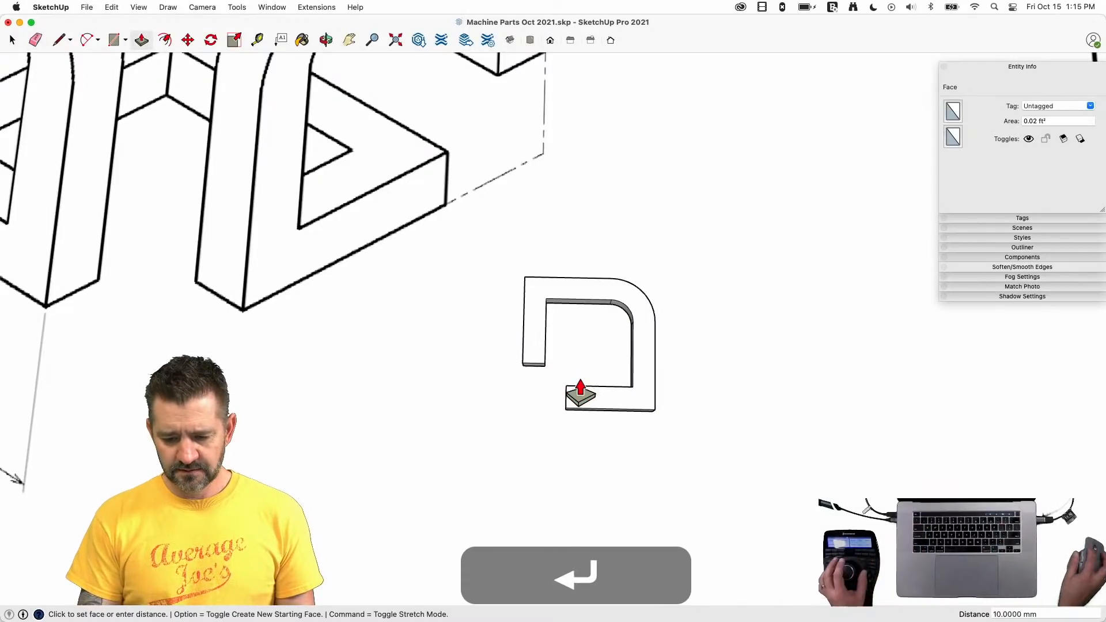
- Select the whole extruded frame, show the Soften/Smooth Edges settings and make the frame a component named OneSide
key(space)
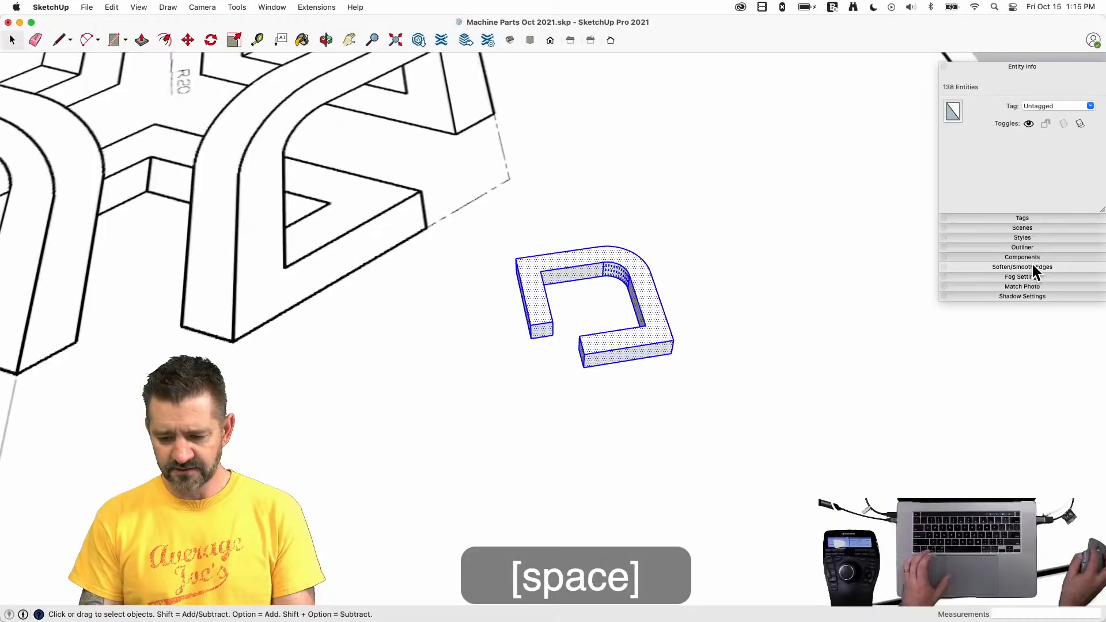
click(1031, 266)
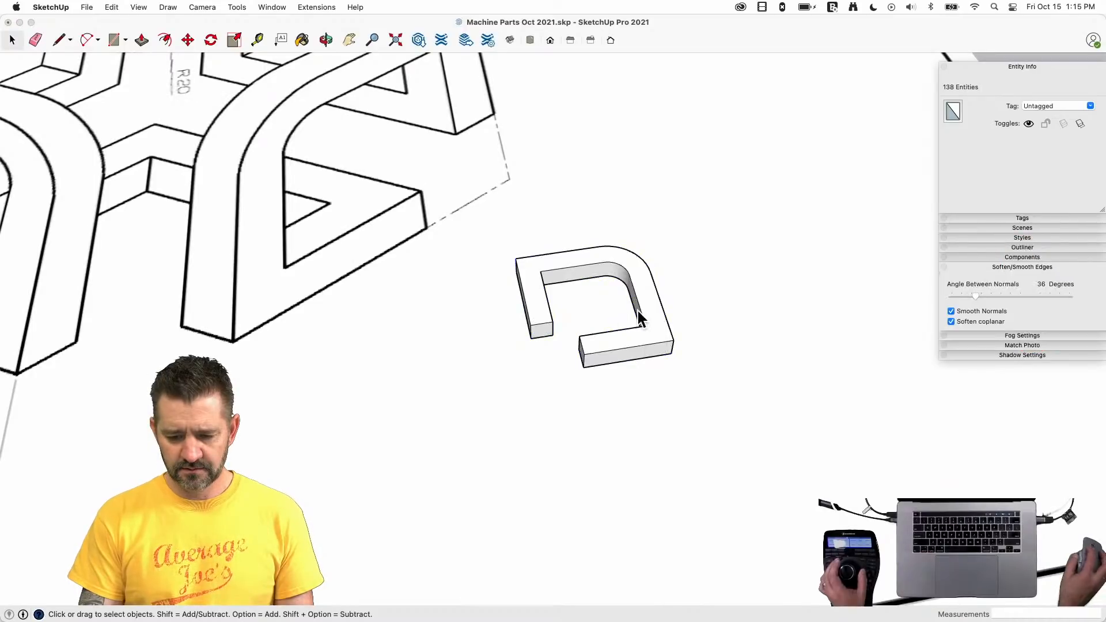
right_click(657, 291)
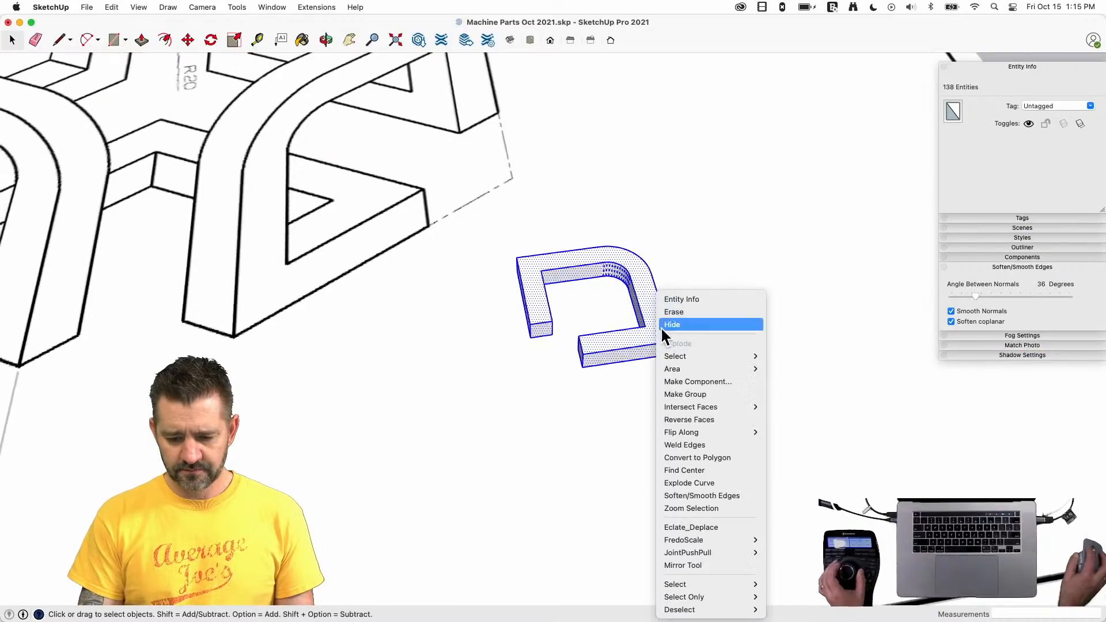
click(697, 382)
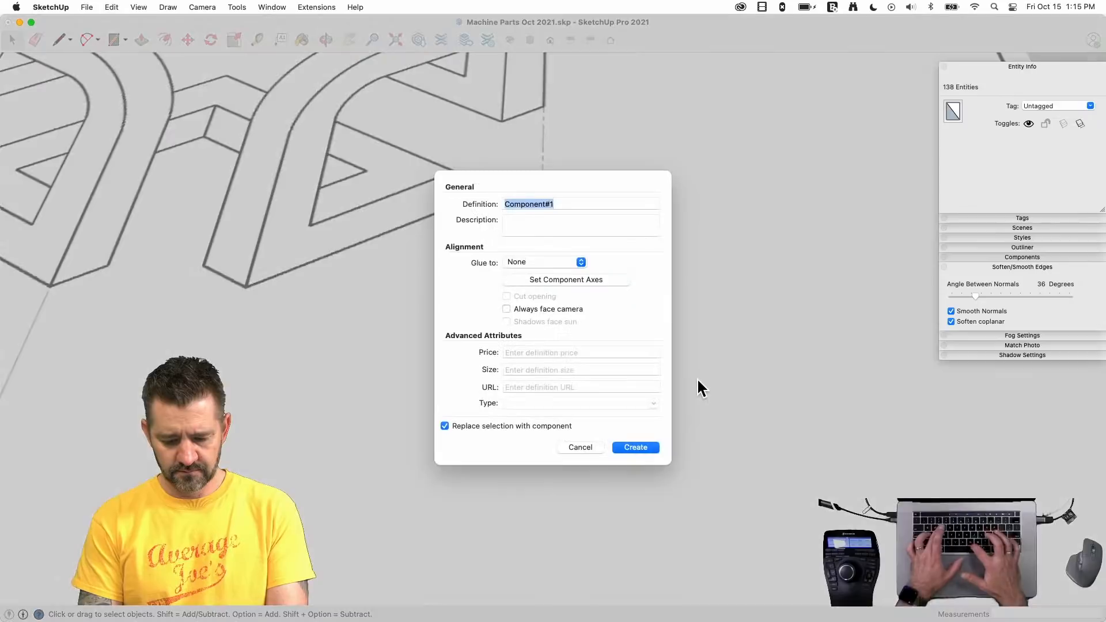
text(OneD)
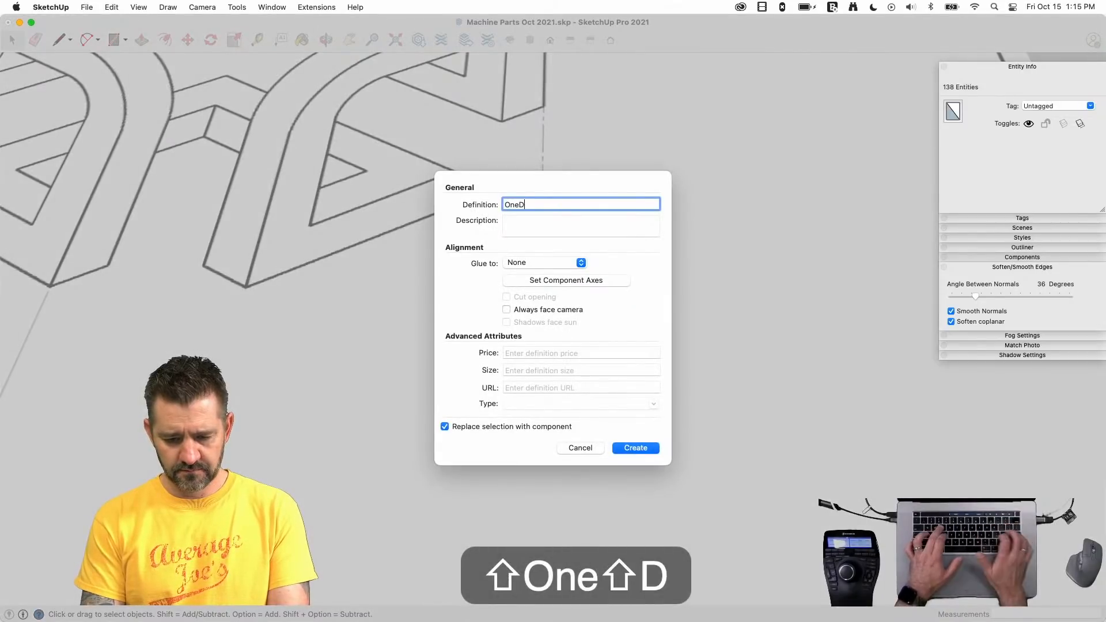
text(ide)
key(Return)
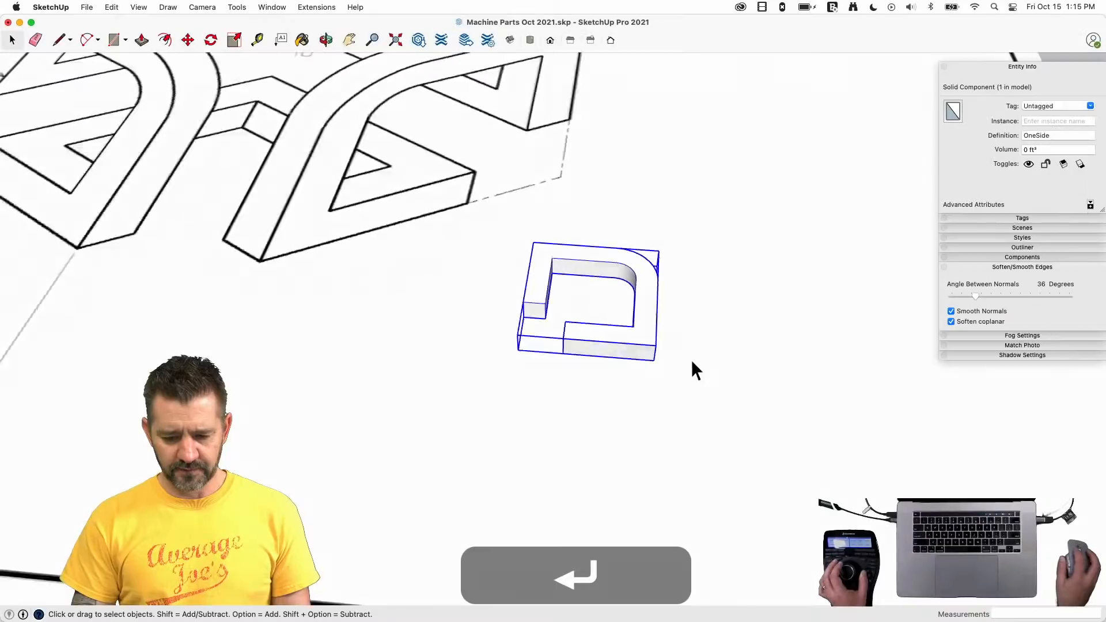
- Rotate the OneSide component 90 degrees so it stands upright on the drawing image
key(q)
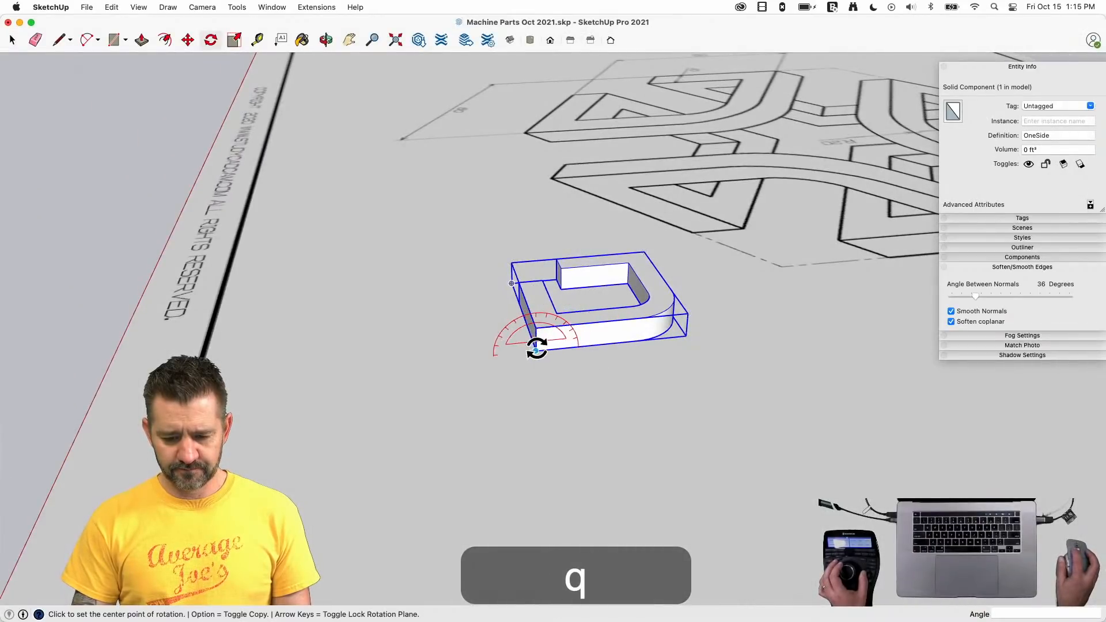
click(575, 346)
click(530, 316)
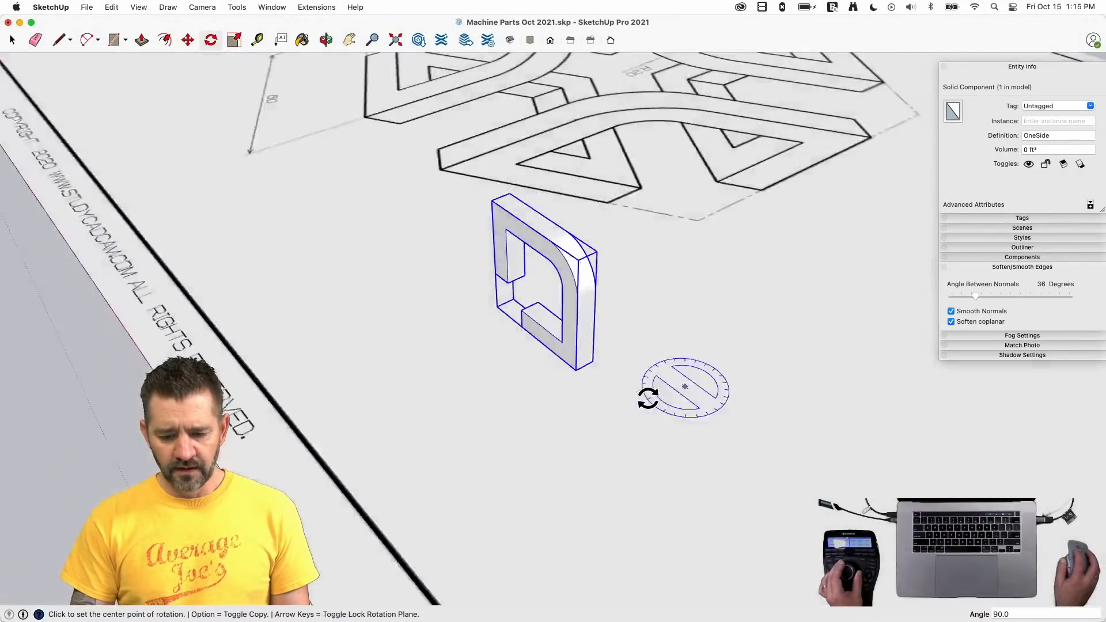
key(space)
- Draw two connected, perpendicular 20 mm guide lines on the ground from the upright OneSide frame's lower corner beside the rounded side
key(l)
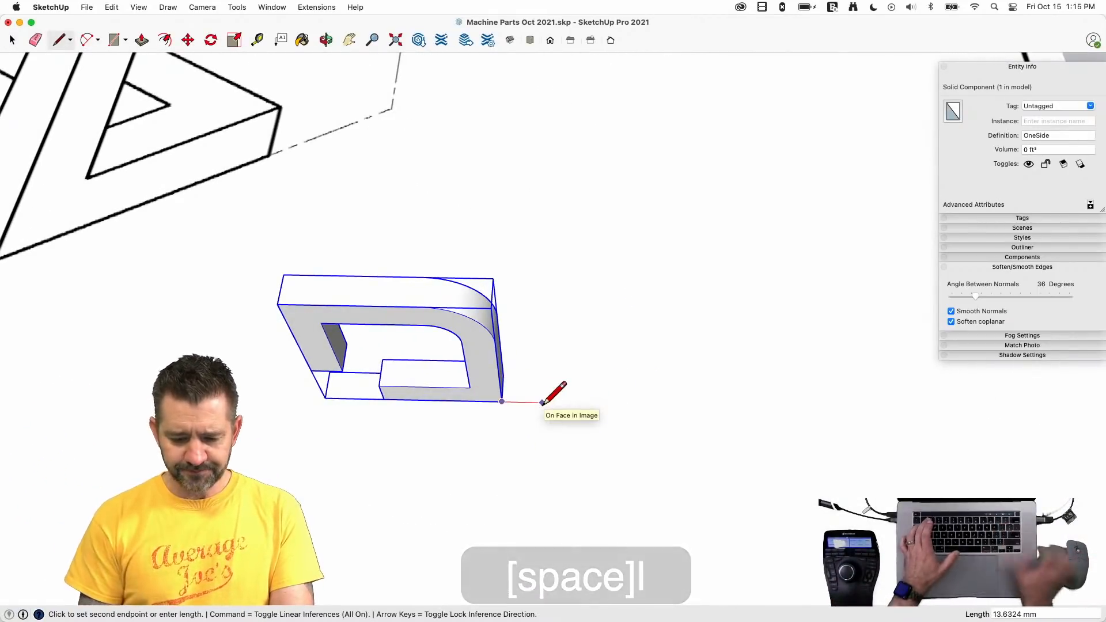
text(20)
key(Return)
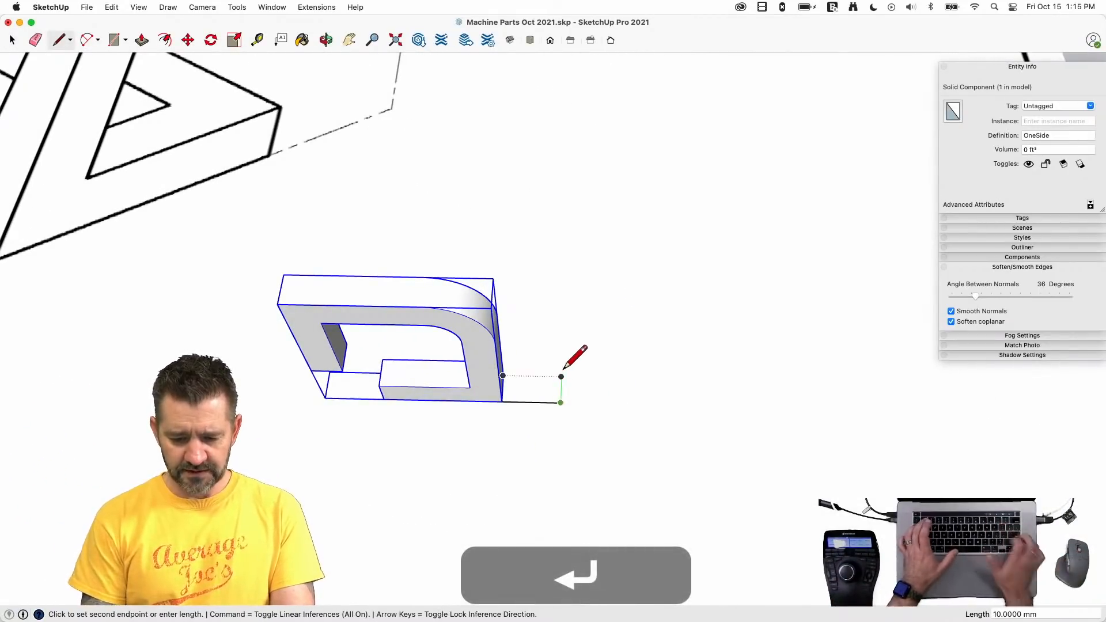
- Rotate a copy of the OneSide component 90 degrees on the ground plane about the guide lines' shared corner
key(space)
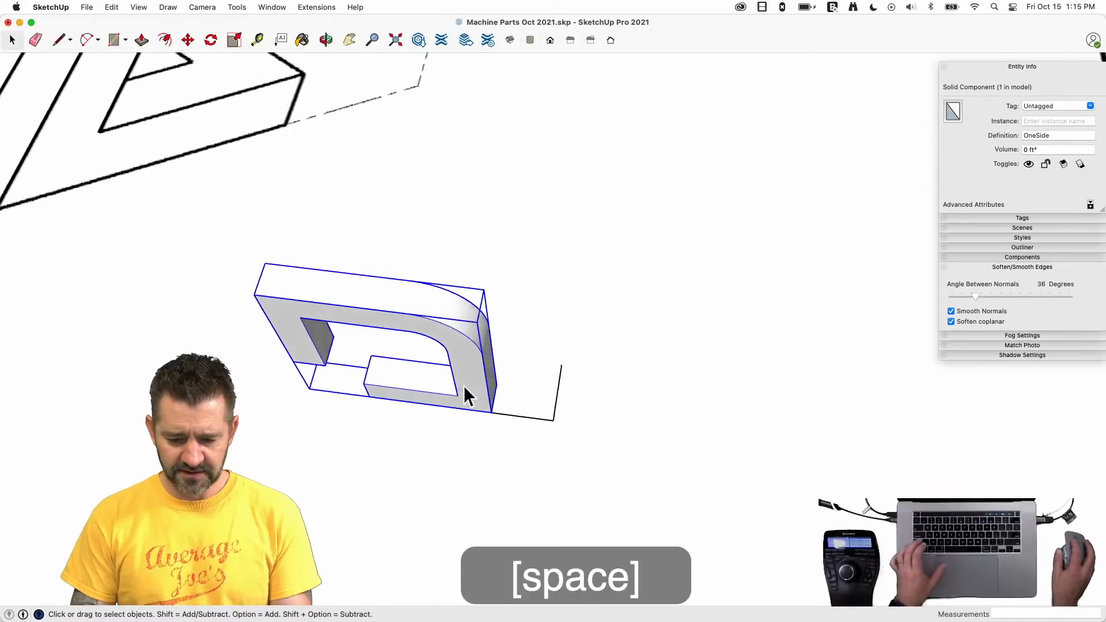
click(493, 385)
key(m)
key(space)
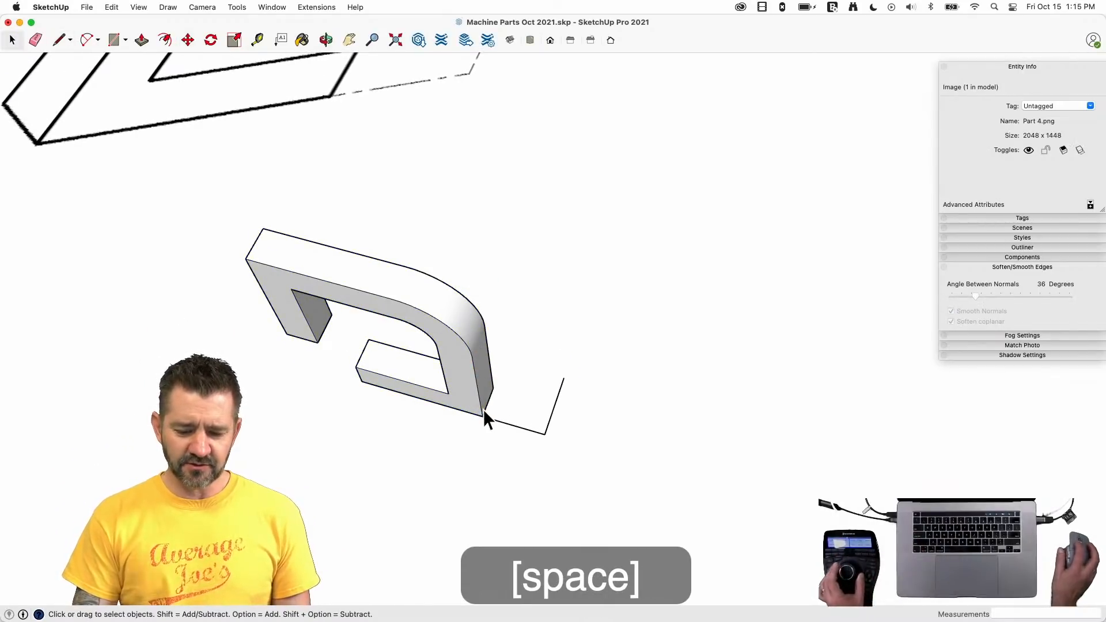
click(484, 407)
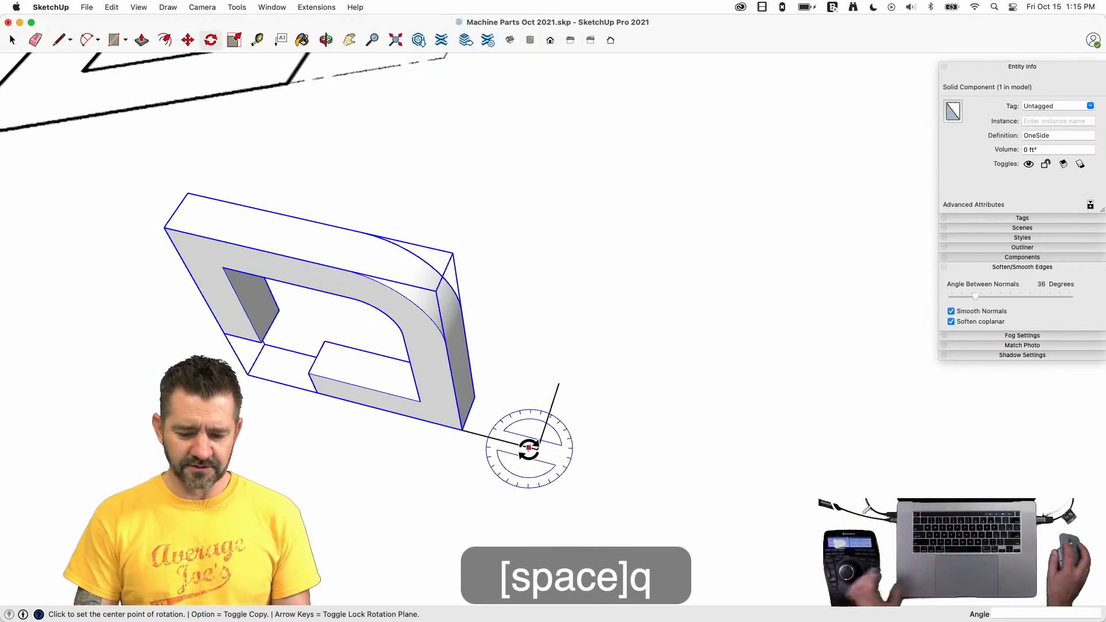
click(489, 437)
key(alt)
click(549, 410)
- Move the rotated OneSide copy so its lower corner meets the free end of the second ground guide line
key(m)
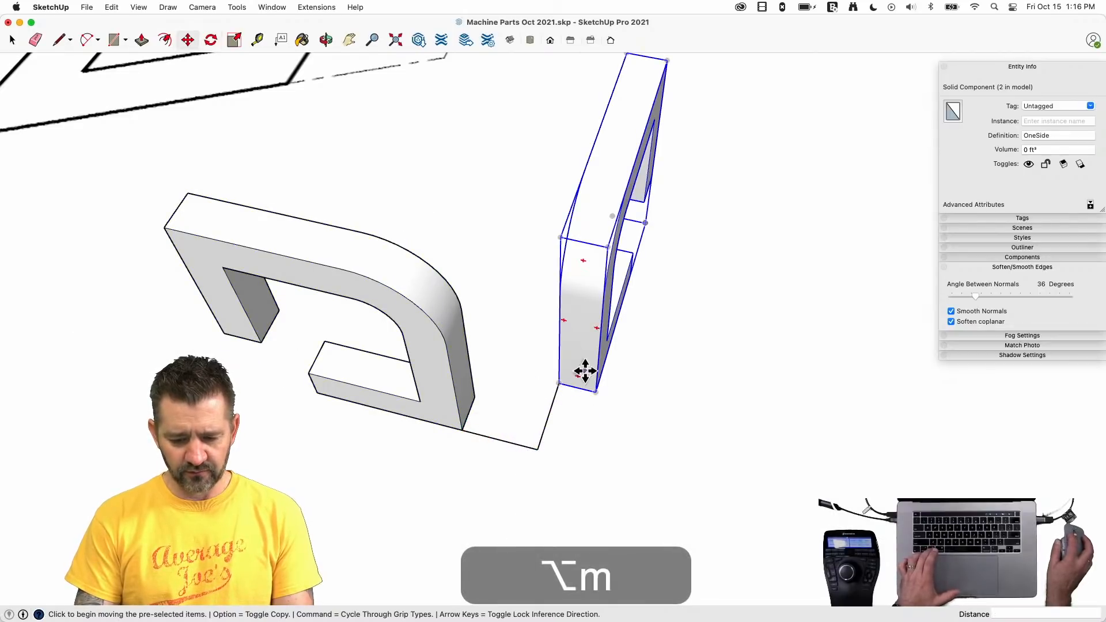
click(558, 380)
key(space)
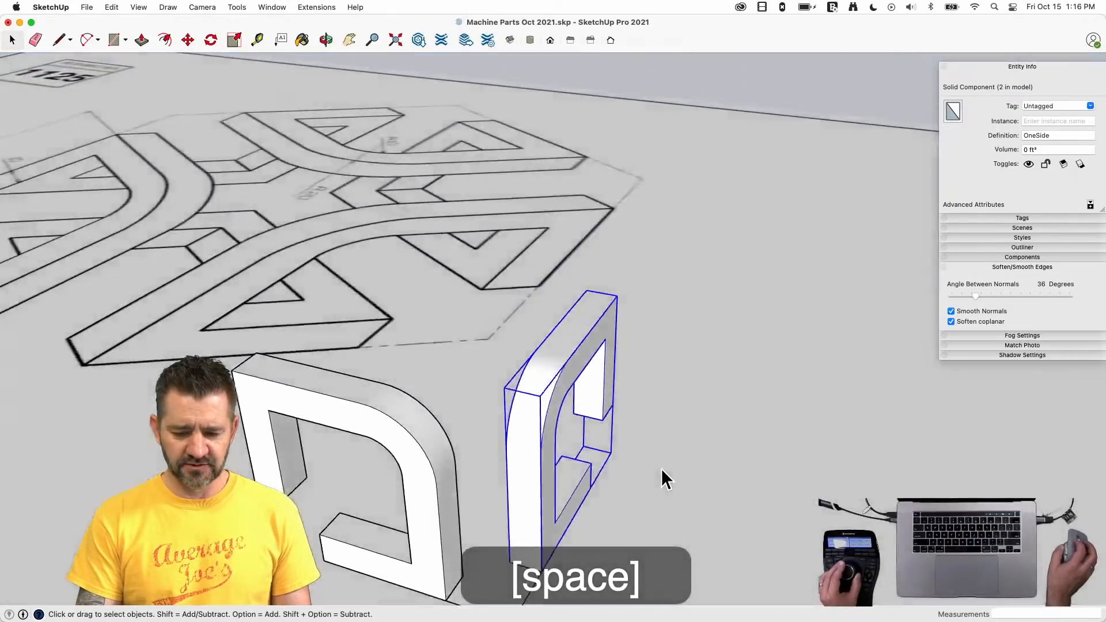
- Draw two connected 20 mm guide lines from the second frame's upper far corner, one vertical and one horizontal
key(l)
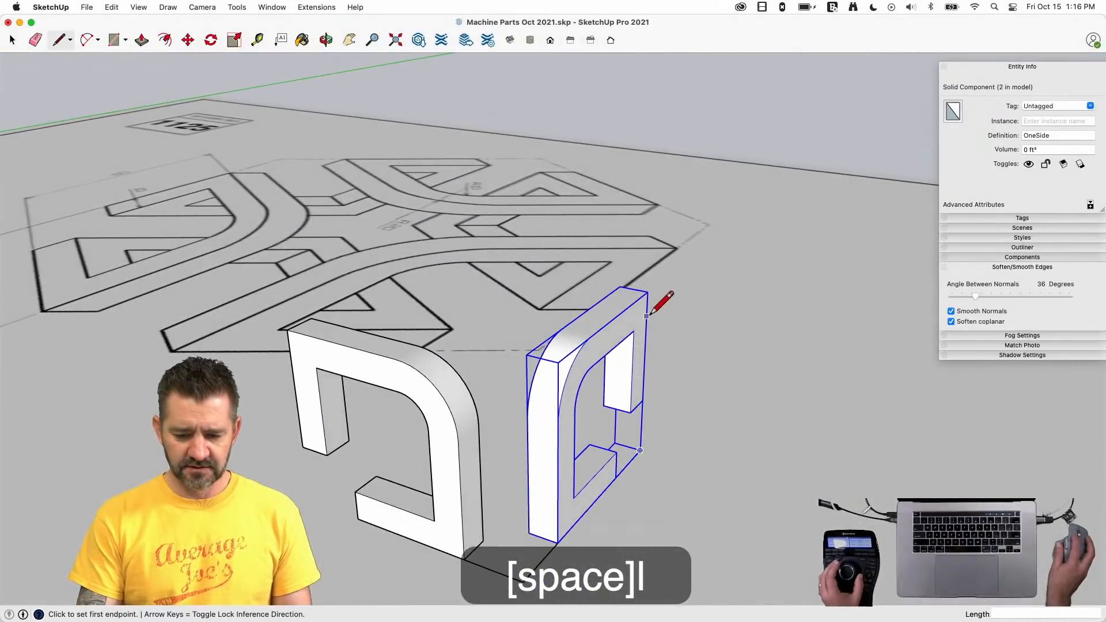
click(648, 291)
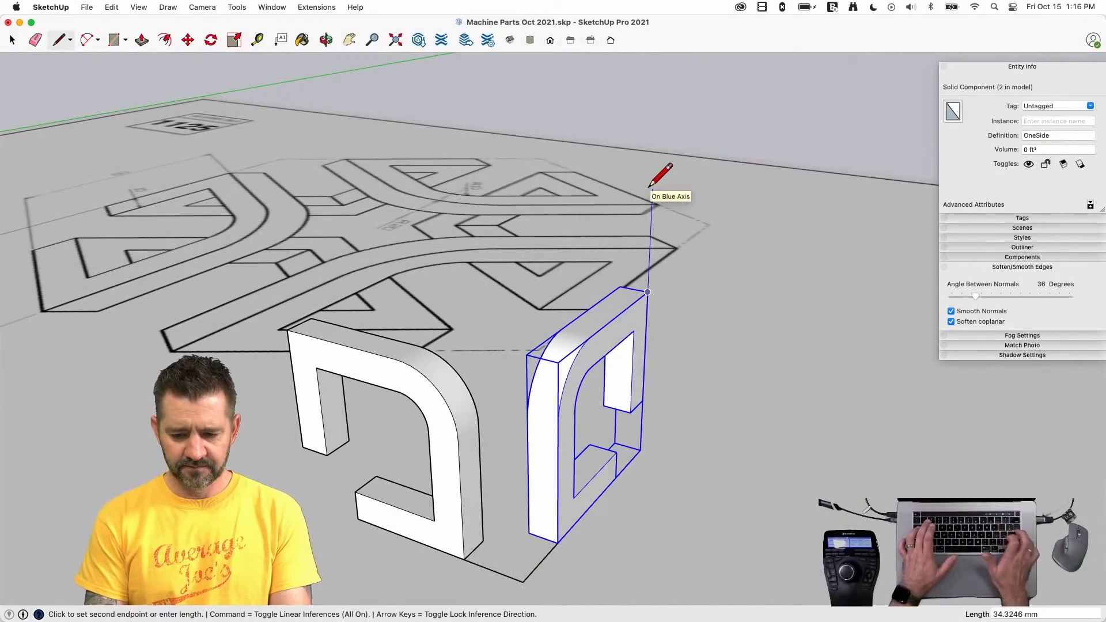
key(Return)
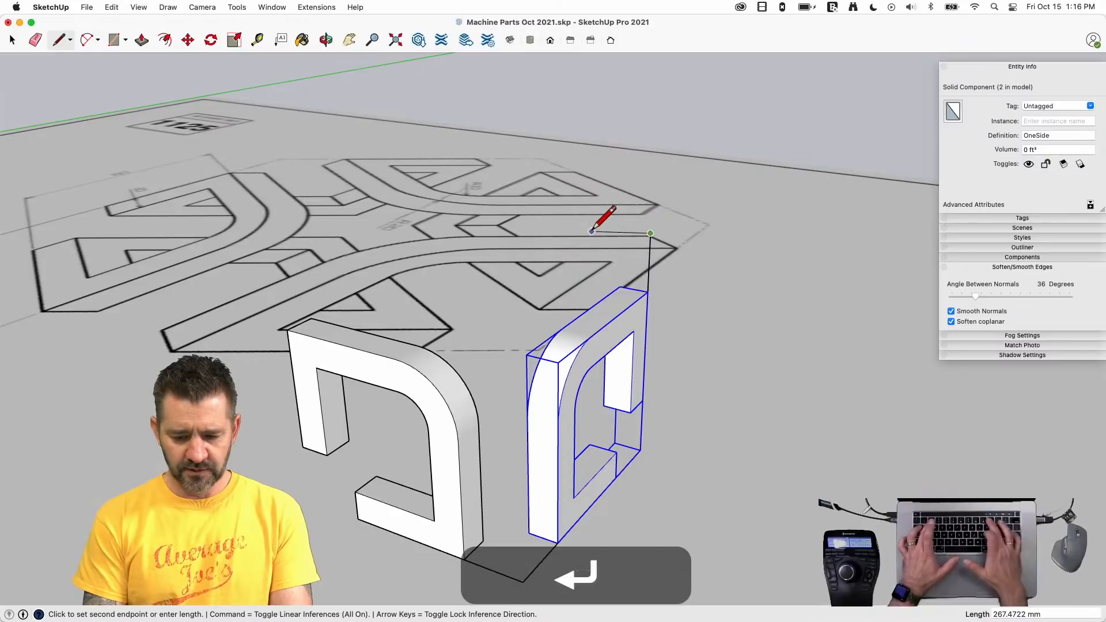
text(20)
key(space)
- Rotate a copy of the second OneSide frame 90 degrees about the upper guide lines' shared corner so it lies flat
key(q)
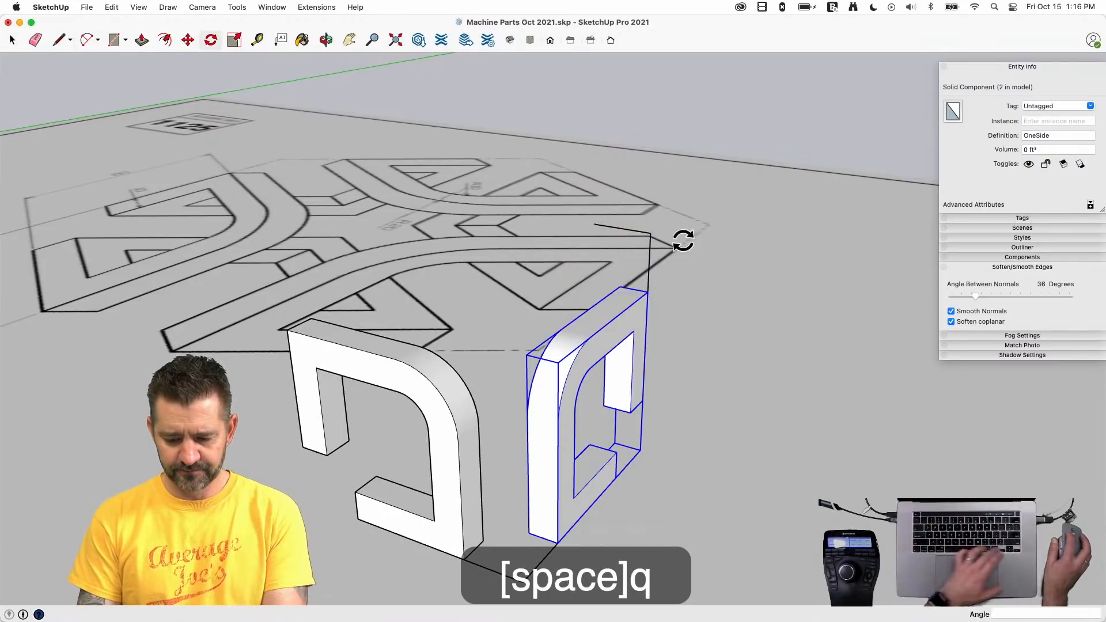
key(Left)
click(650, 233)
click(648, 262)
key(alt)
click(613, 221)
- Move the flat OneSide copy so its corner meets the free end of the upper horizontal guide line
key(m)
mouse_move(596, 194)
mouse_down()
mouse_move(594, 222)
mouse_move(655, 240)
mouse_up()
key(space)
- Erase the guide lines linking the three OneSide frames and save the model
key(e)
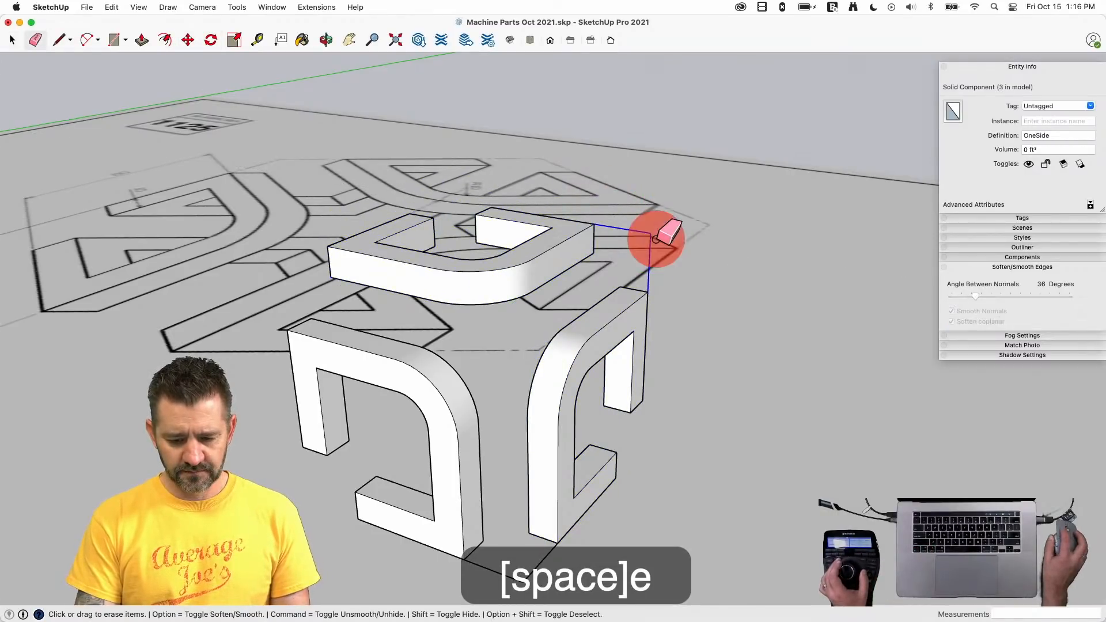
click(527, 371)
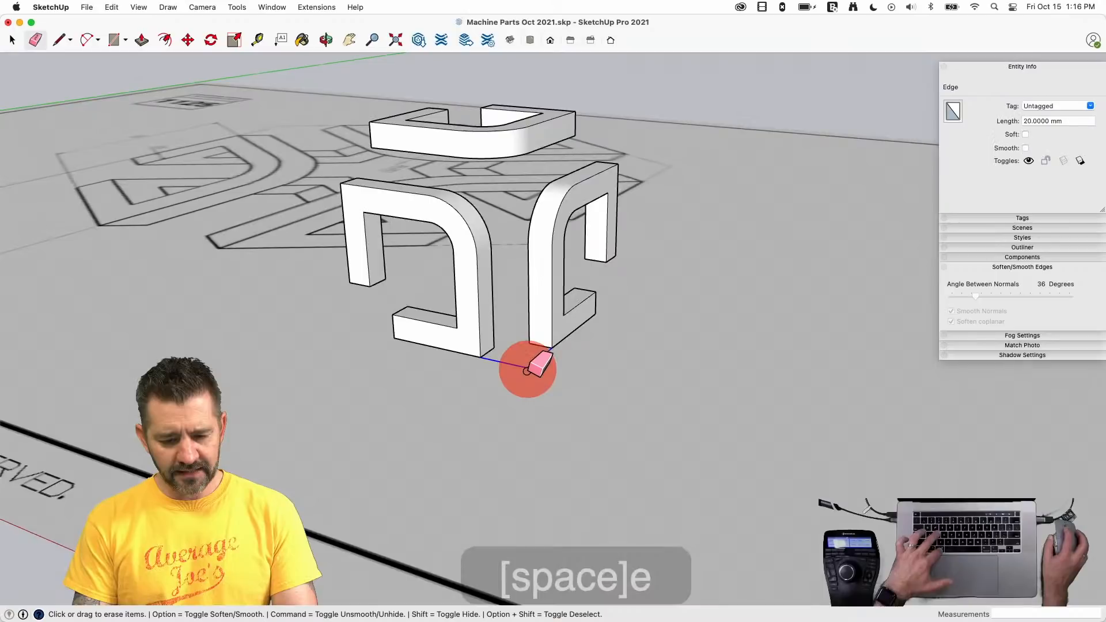
key(super+s)
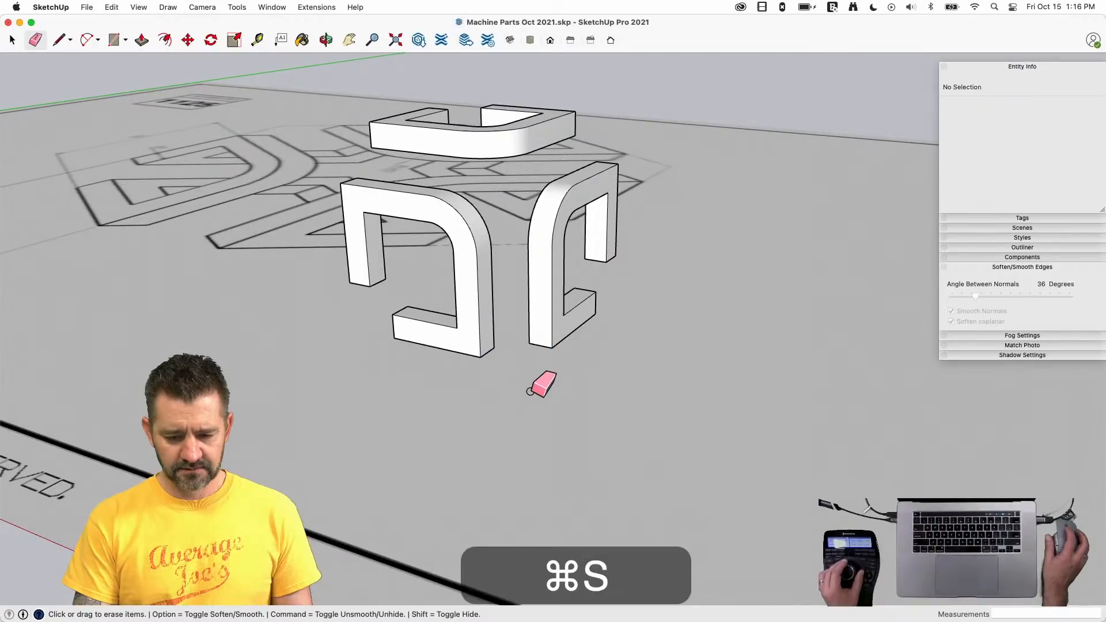
middle_drag(530, 392, 570, 374)
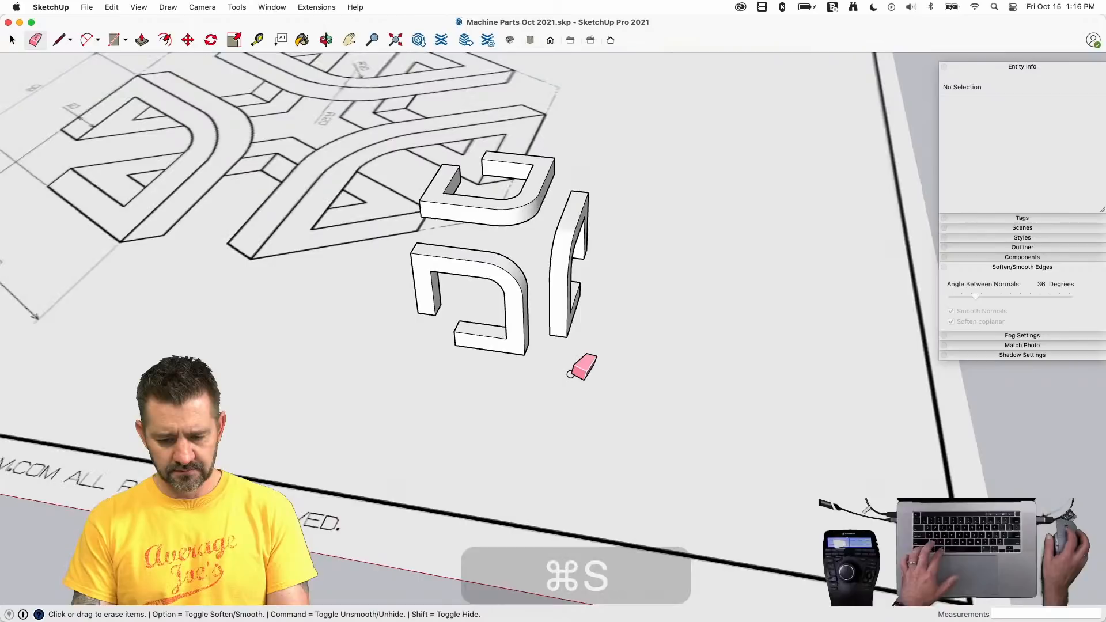
key(super)
key(super)
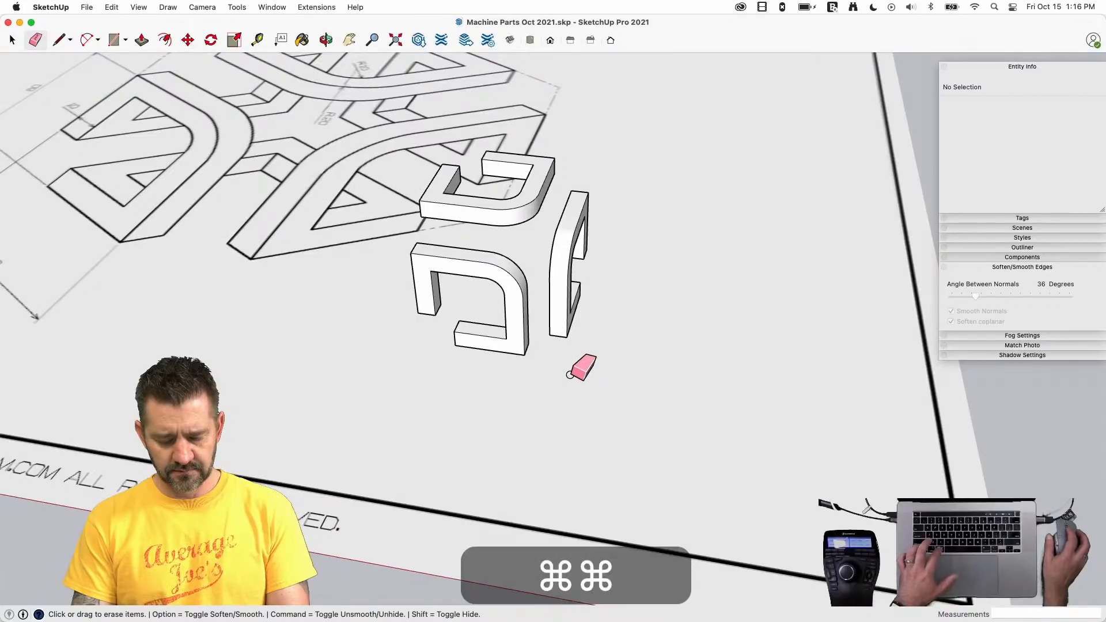
key(super)
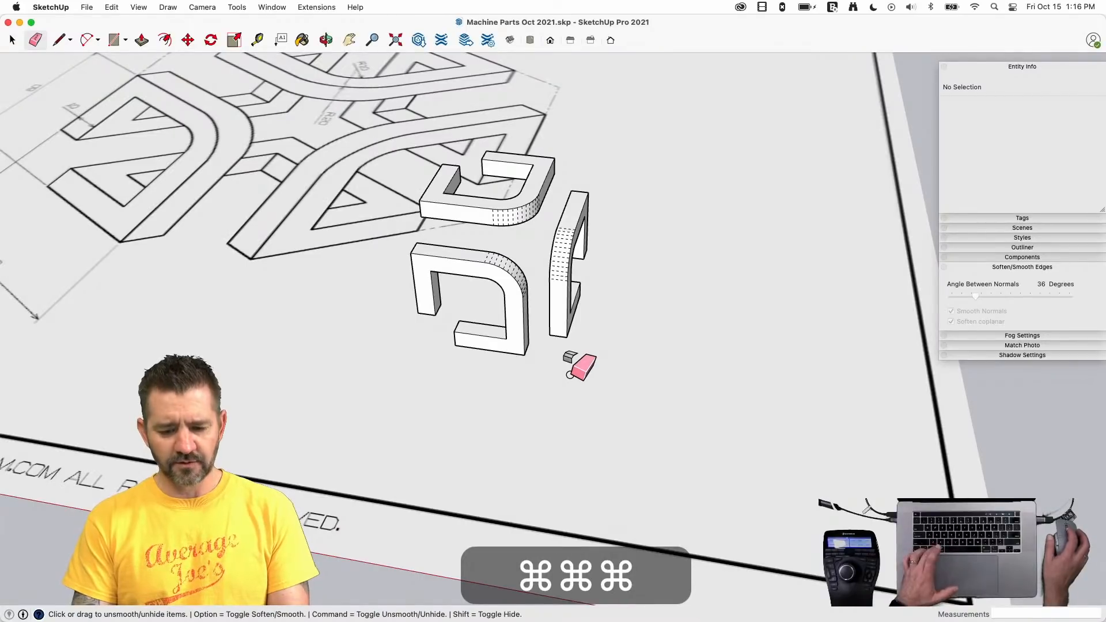
key(space)
key(super)
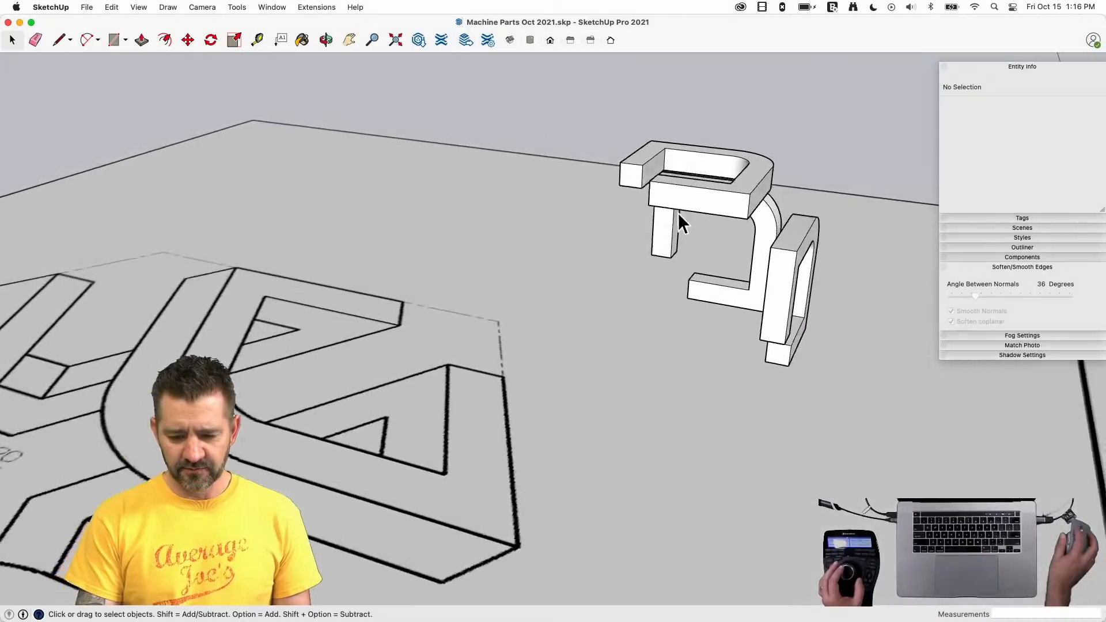
- Draw a vertical 50 x 50 mm rectangle below the flat frame's open side, reaching to the base of the upright frame
key(r)
click(639, 228)
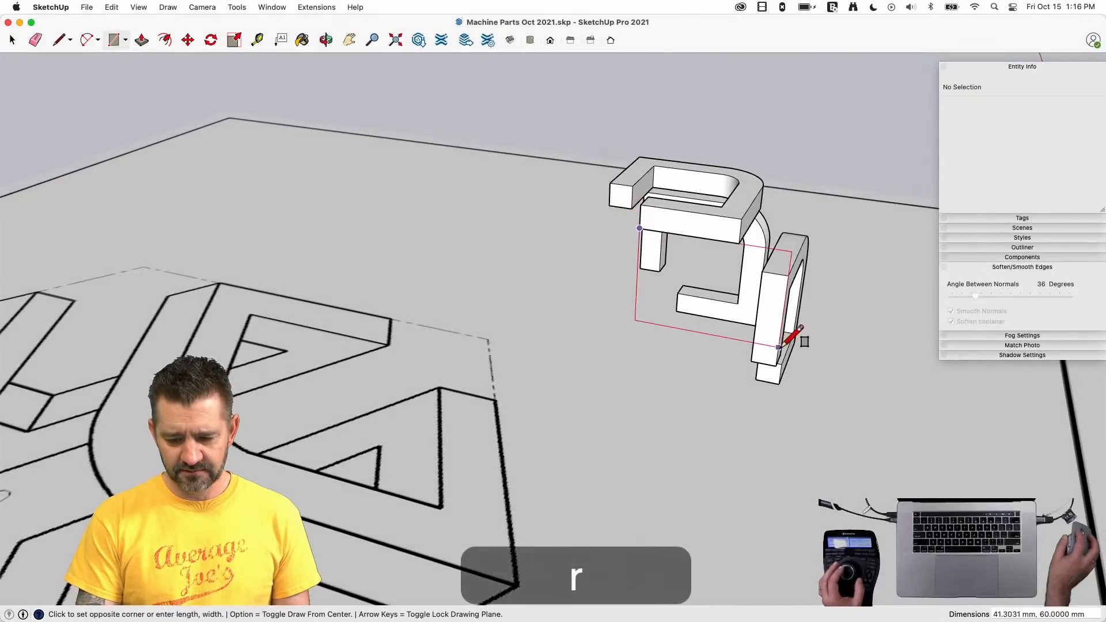
click(750, 361)
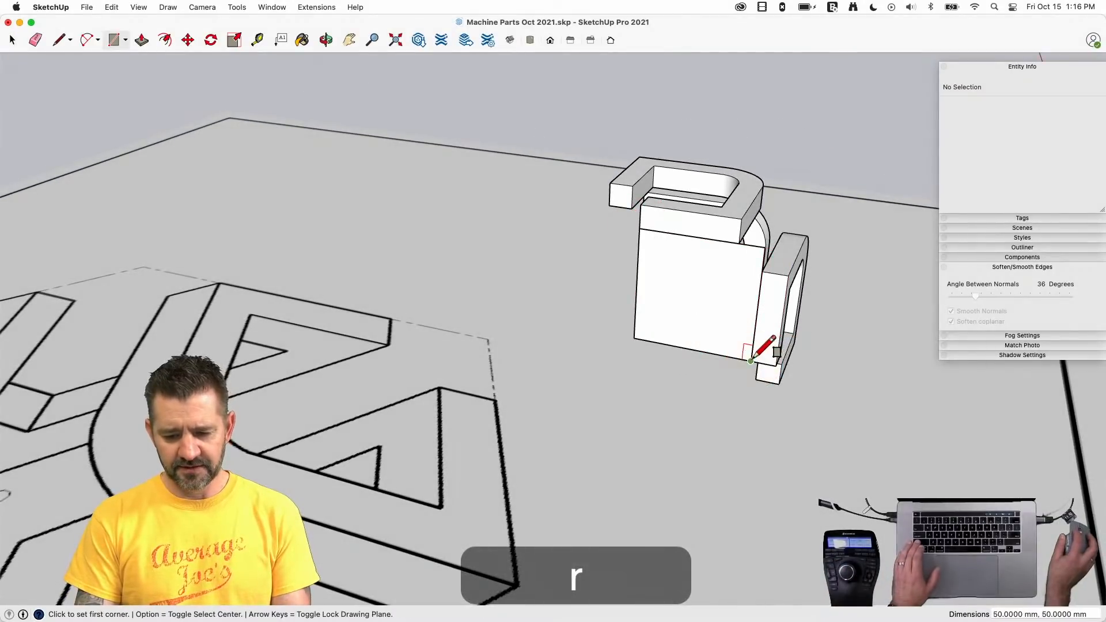
- Offset the rectangle's lower and outer vertical edges inward and erase the remaining inner area to leave an L-shaped face
click(678, 348)
shift+click(635, 312)
key(f)
drag(634, 312, 668, 313)
text(1)
key(Return)
key(e)
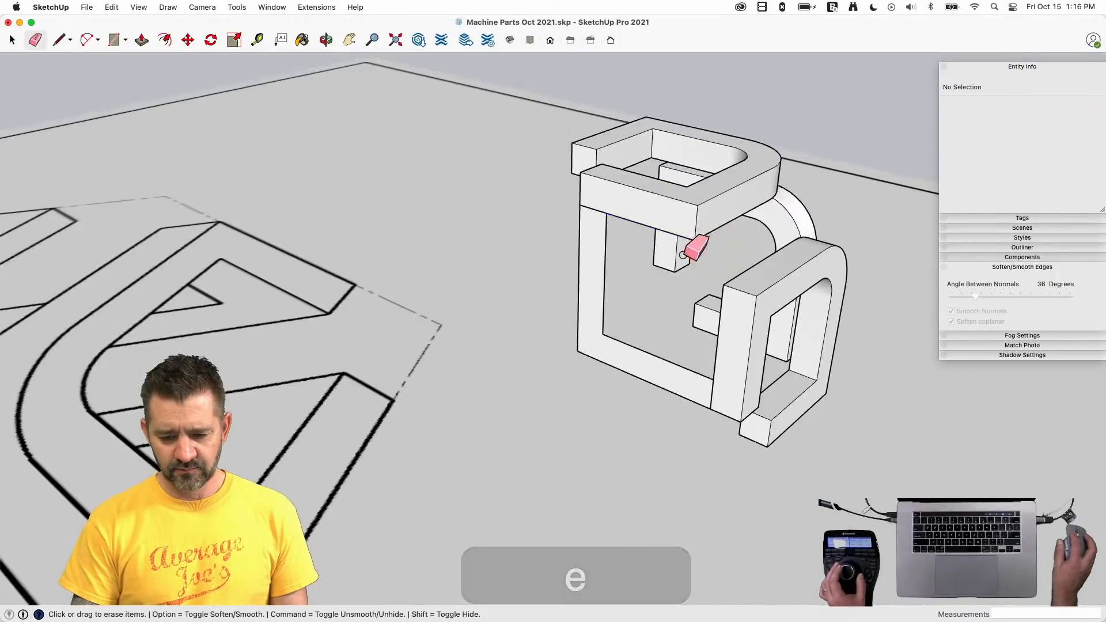
- Extrude the L-shaped face 10 mm and make the resulting solid a component named Back Side
key(p)
click(564, 130)
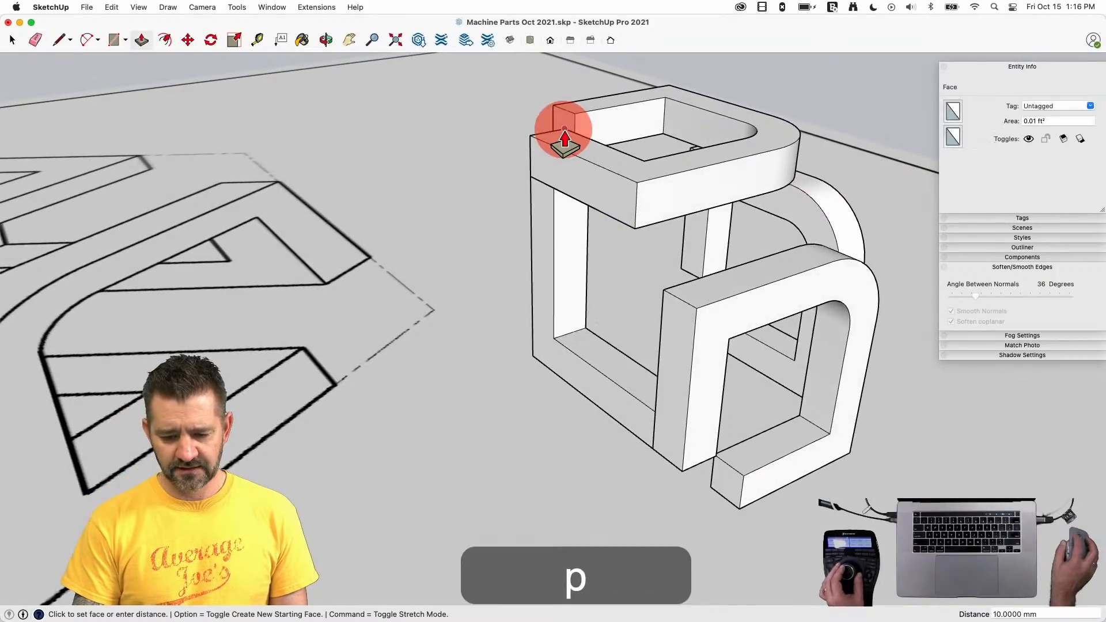
key(space)
double_click(620, 344)
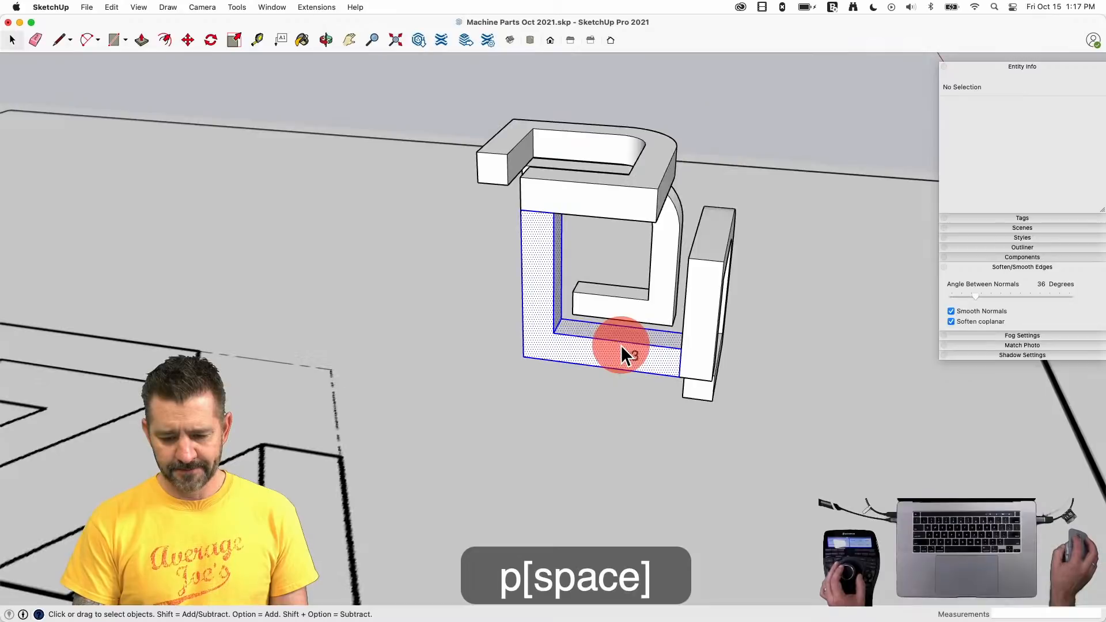
right_click(621, 344)
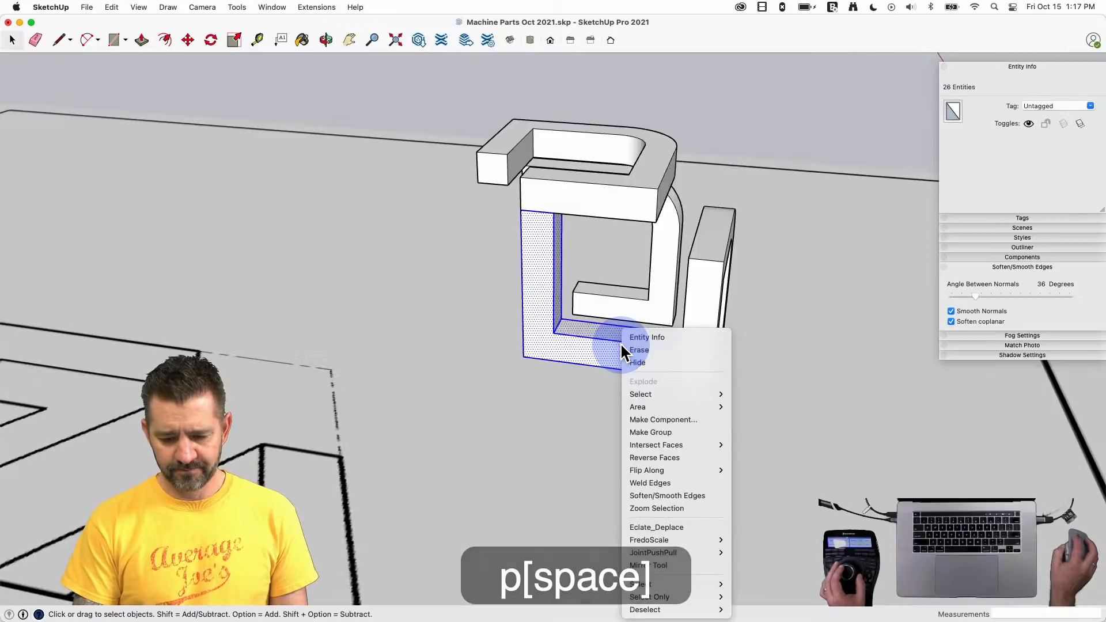
click(676, 420)
text(Back Side)
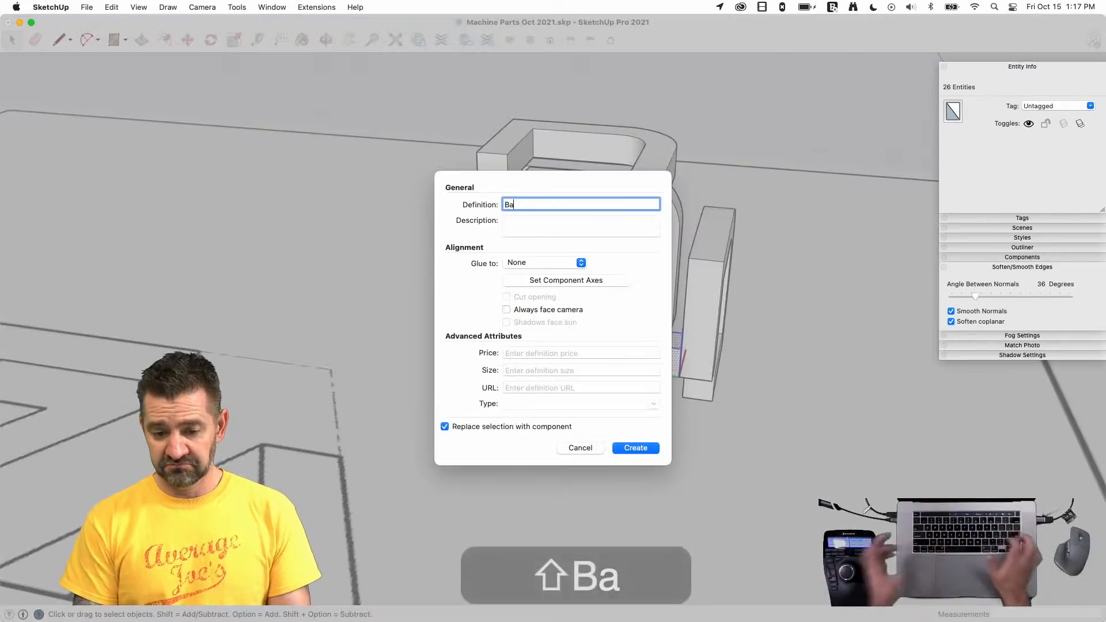
key(Return)
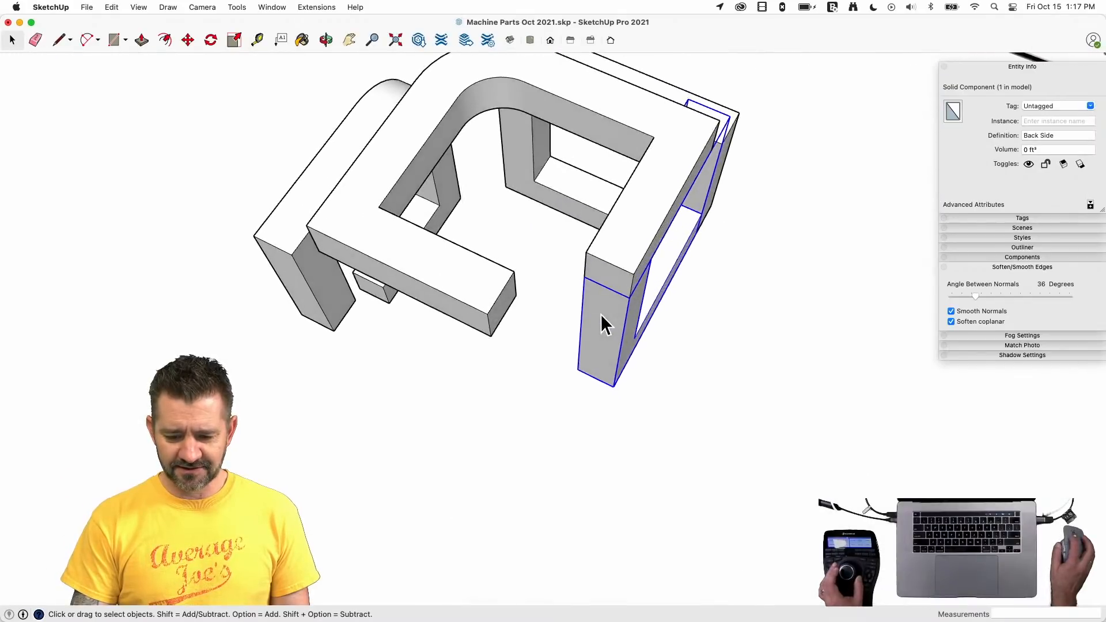
- Draw a guide line across the flat frame's open corner and rotate a copy of Back Side 90 degrees about its midpoint
key(l)
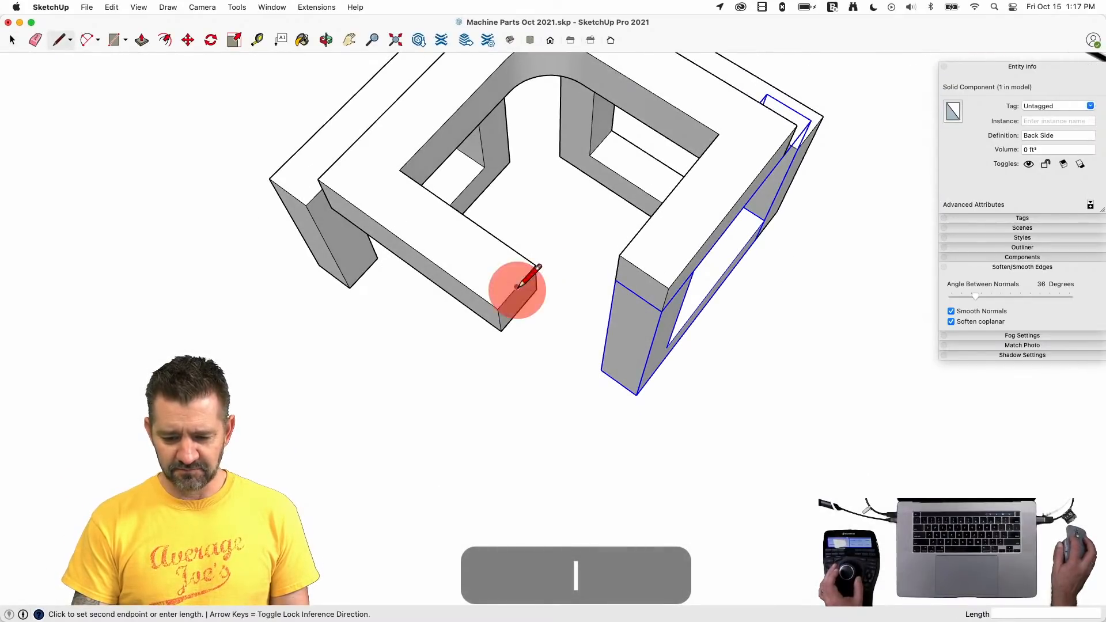
click(644, 271)
key(space)
key(q)
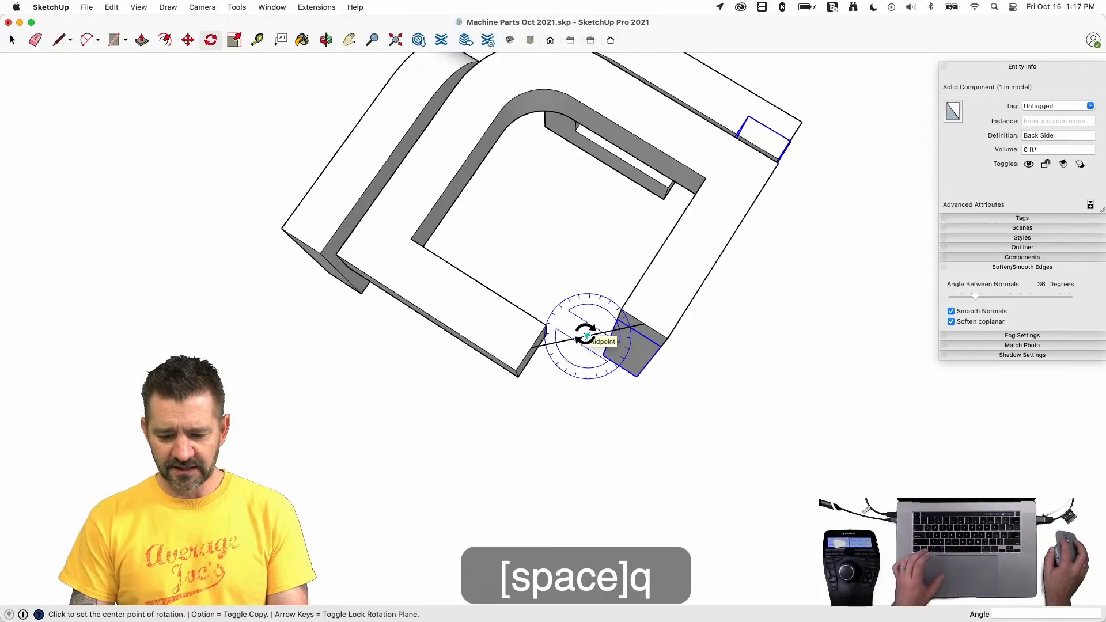
click(587, 335)
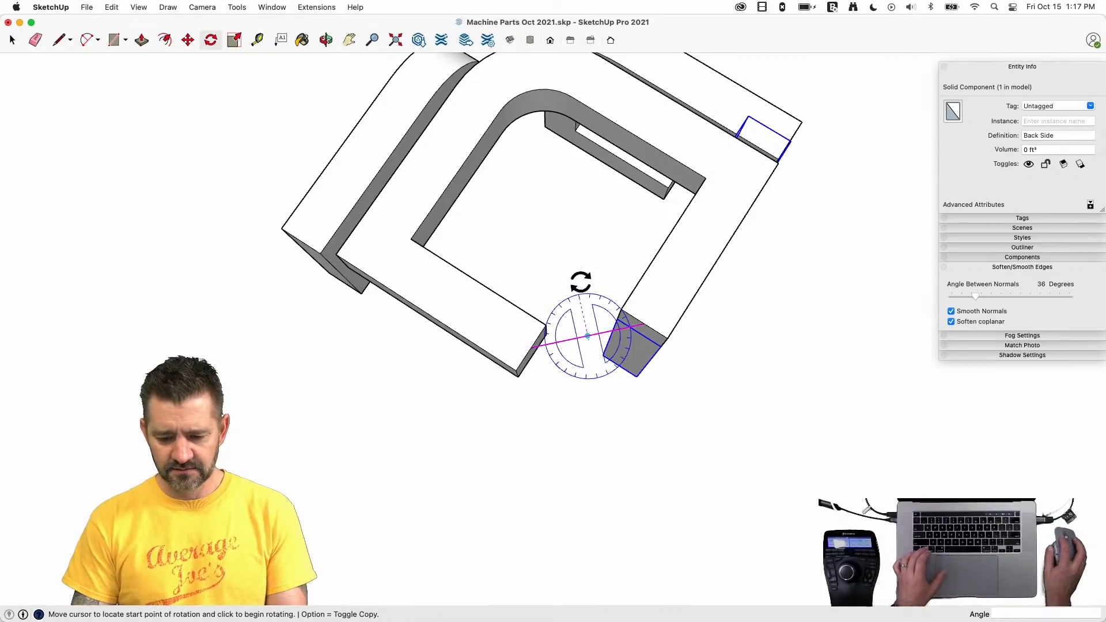
click(638, 268)
key(alt)
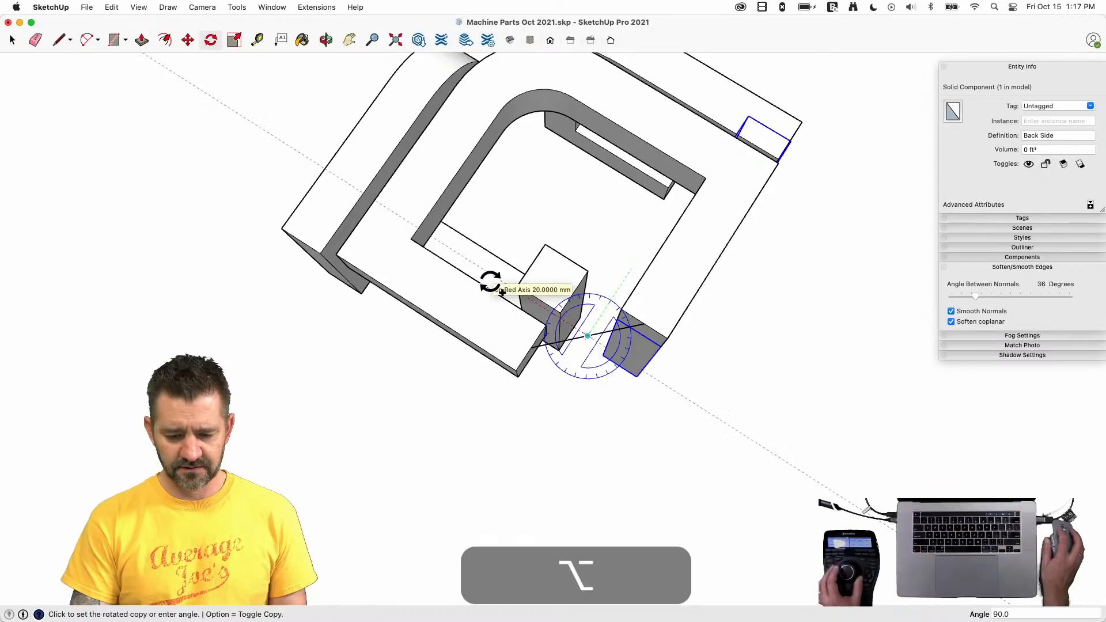
click(490, 282)
- Move the rotated Back Side copy under the flat frame's other open end and erase the diagonal guide line
key(m)
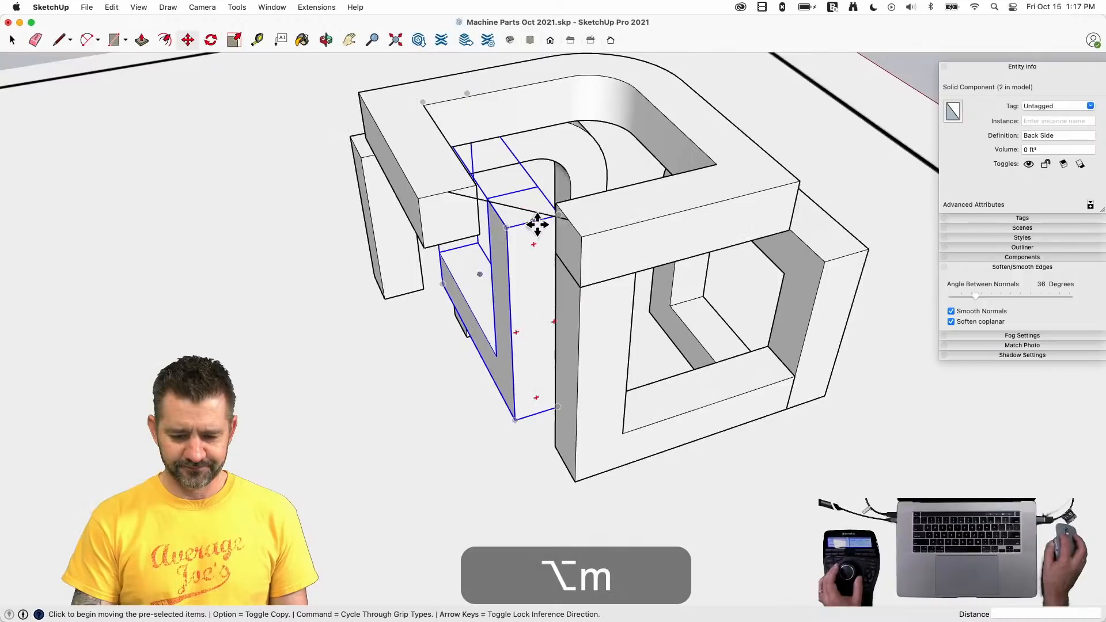
click(502, 228)
click(424, 244)
key(e)
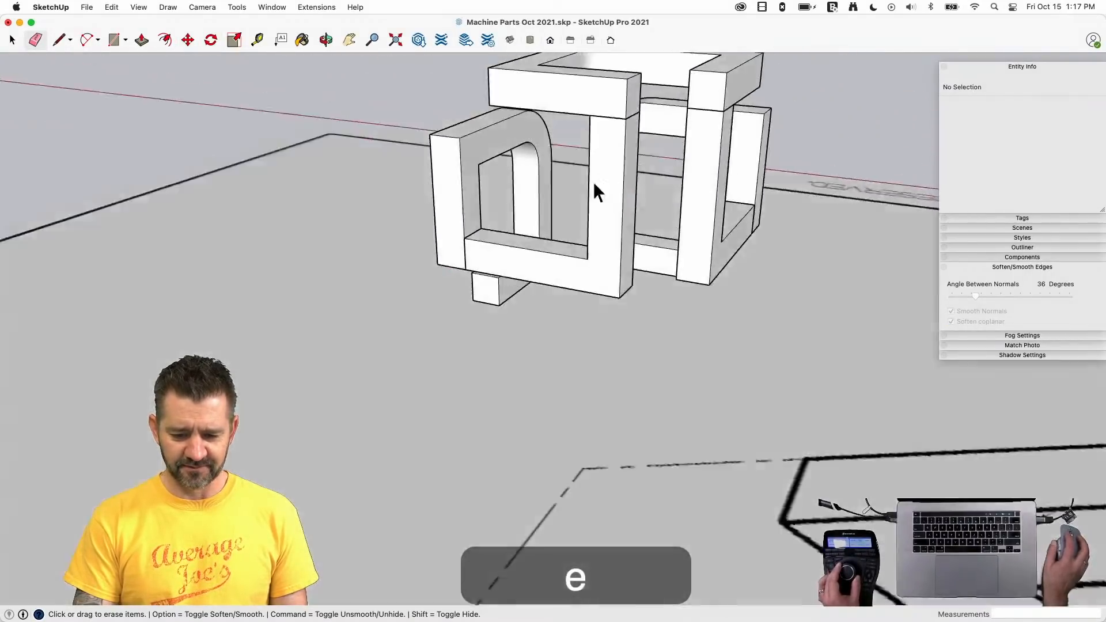
- Draw a guide line across the upright frame's open corner and rotate a copy of Back Side about its midpoint to lie flat
key(space)
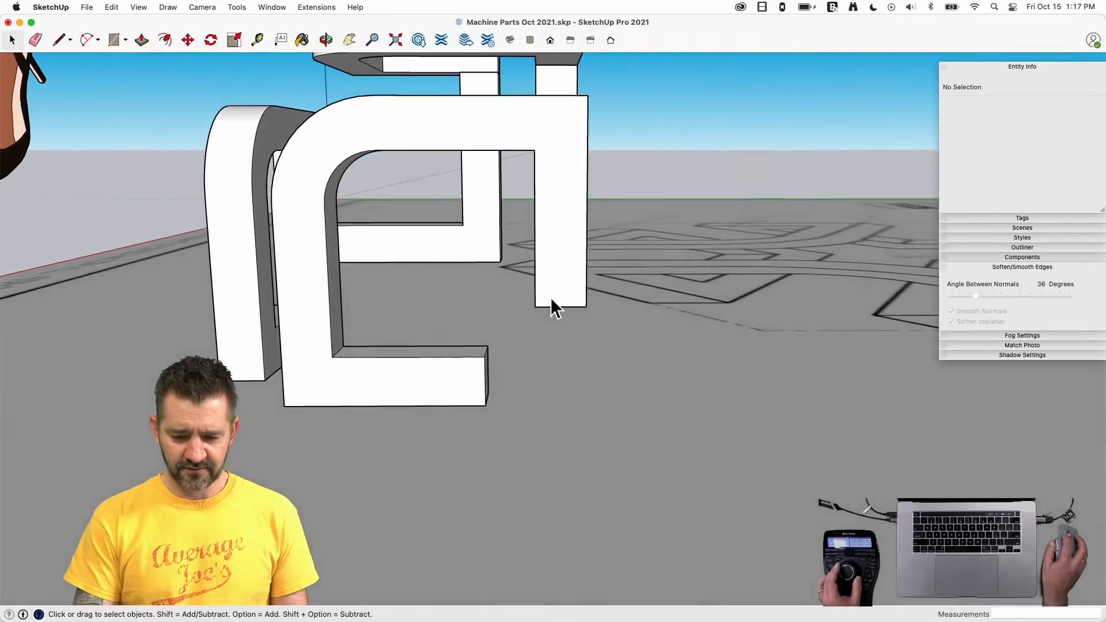
key(l)
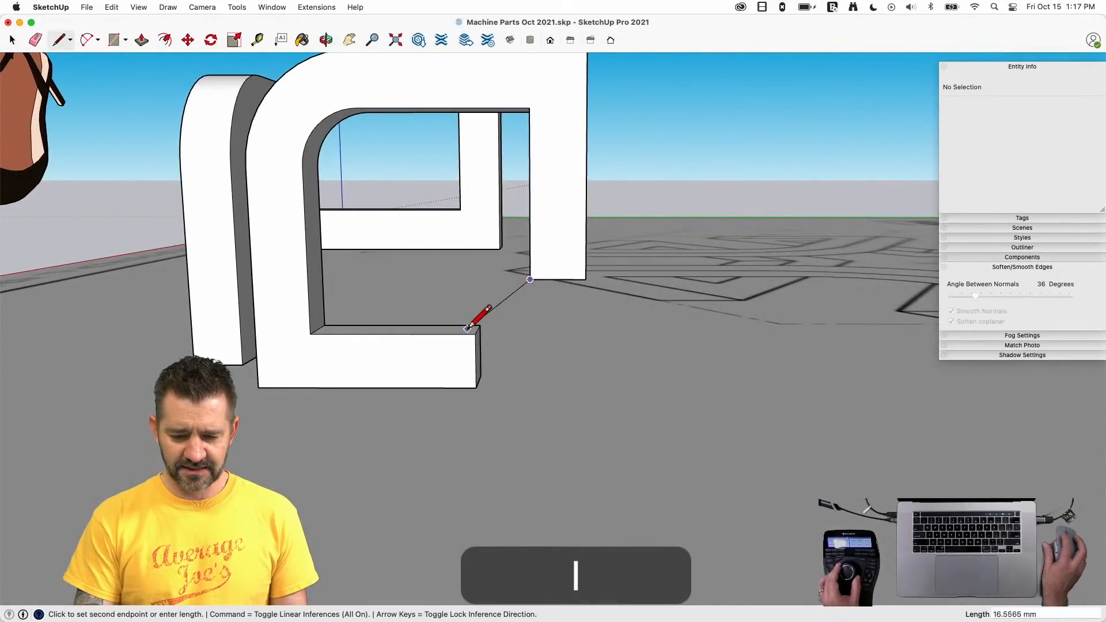
key(space)
click(531, 269)
key(q)
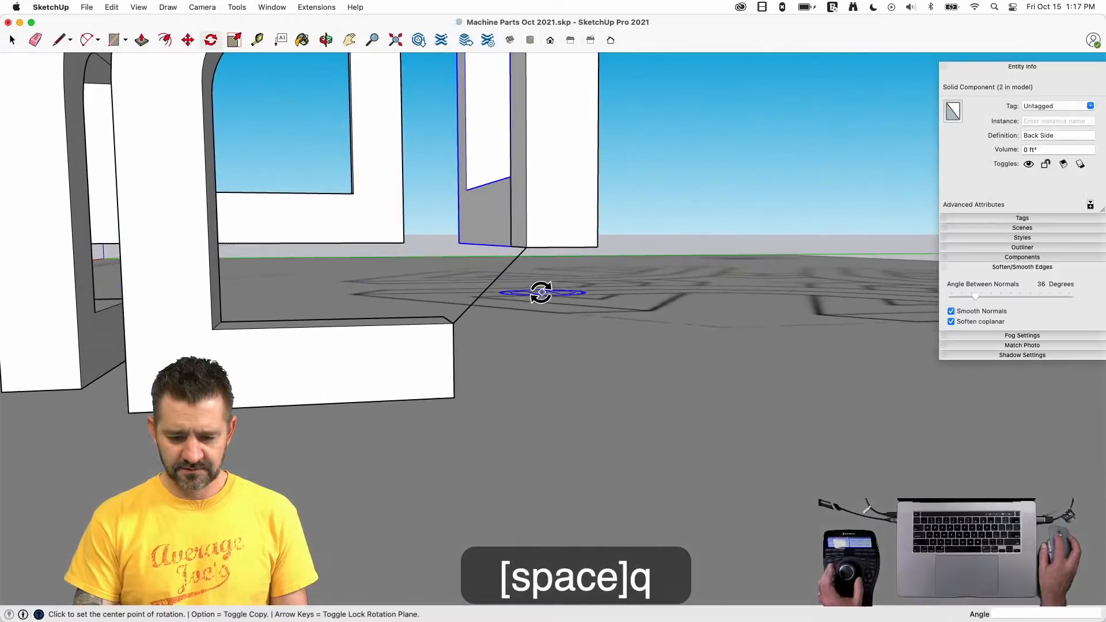
click(490, 285)
click(515, 265)
key(alt)
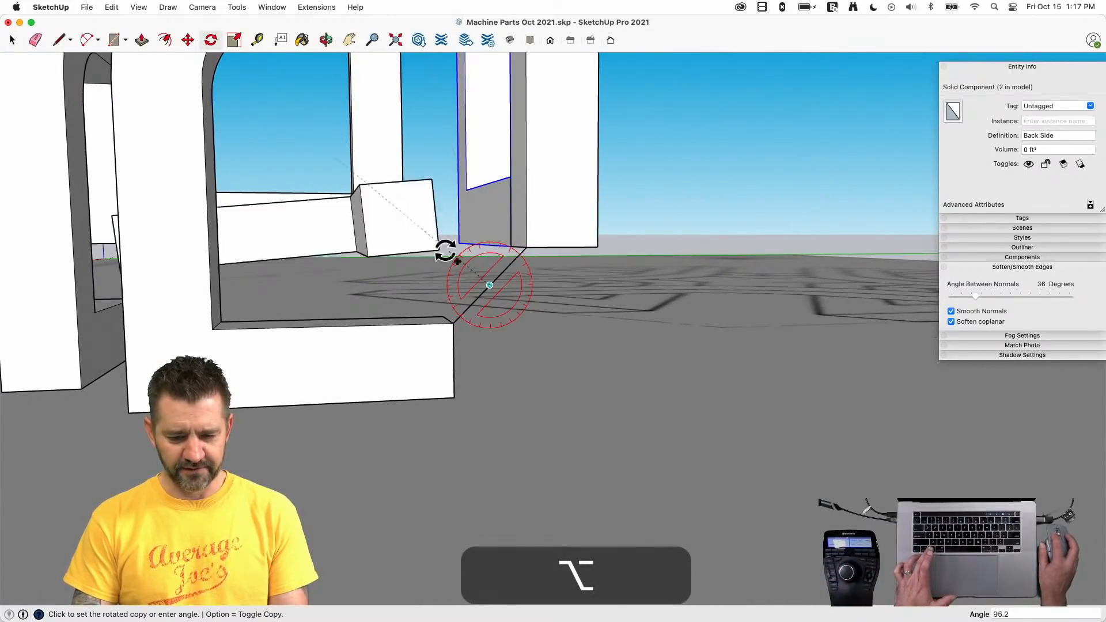
click(432, 220)
- Move the flat Back Side copy against the two frames' remaining open ends and erase the diagonal guide line
key(space)
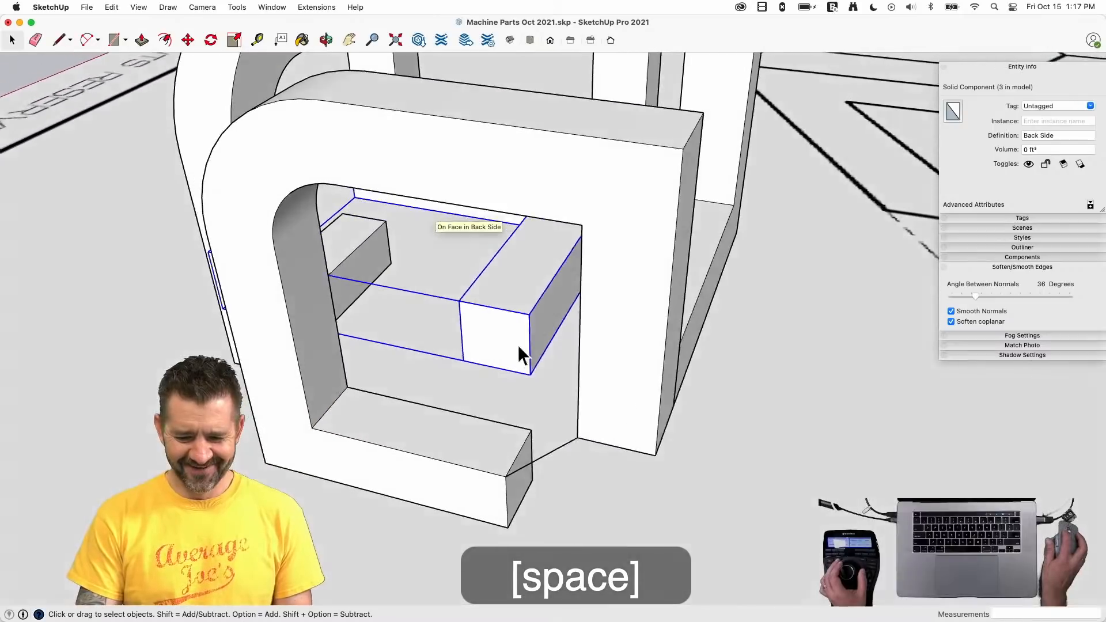
key(m)
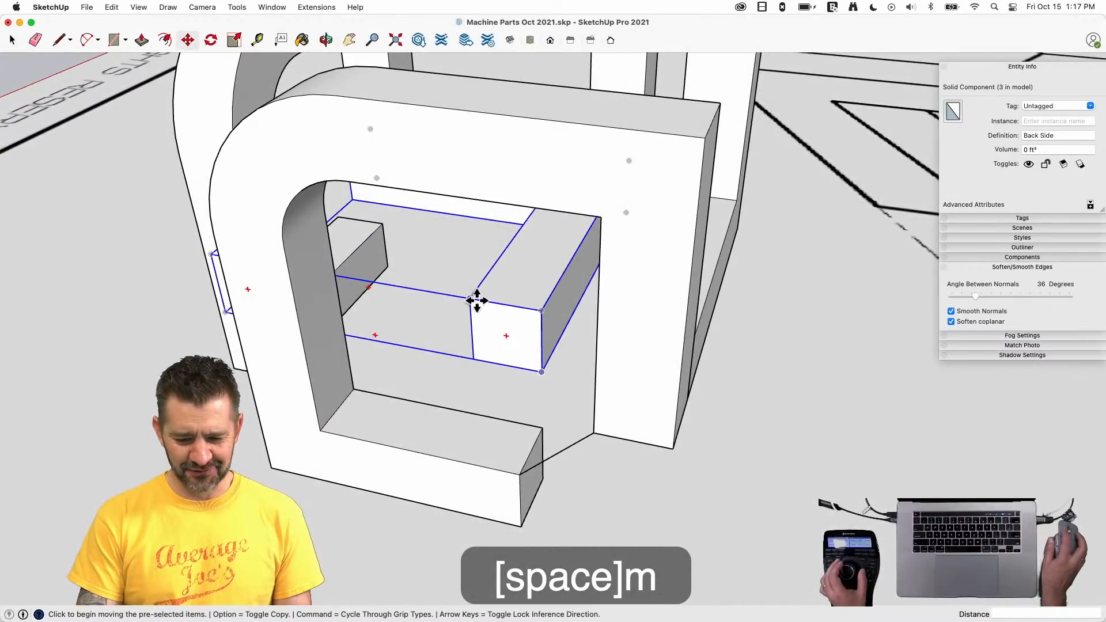
click(515, 308)
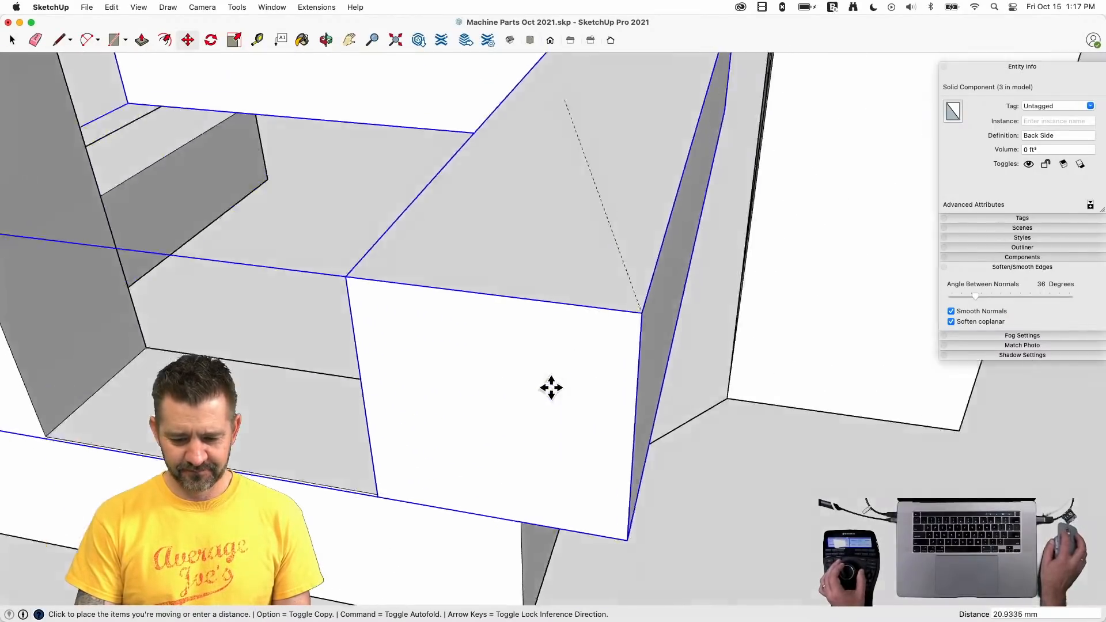
key(e)
key(space)
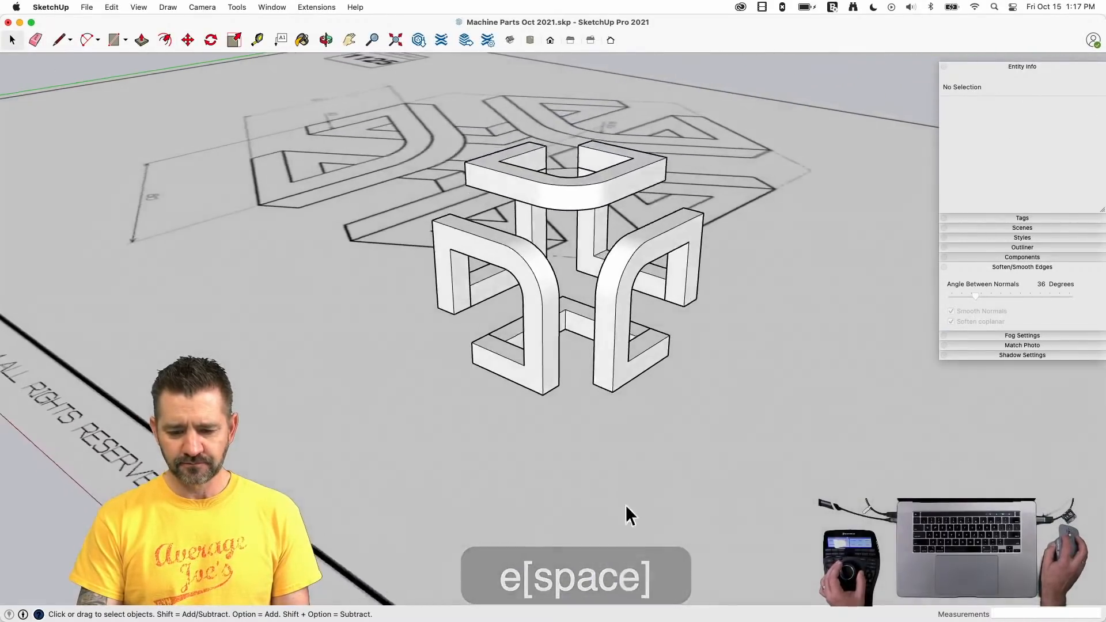
- Save the model and merge all six solid components into a single solid with Outer Shell
drag(375, 46, 812, 497)
key(space)
drag(477, 181, 700, 438)
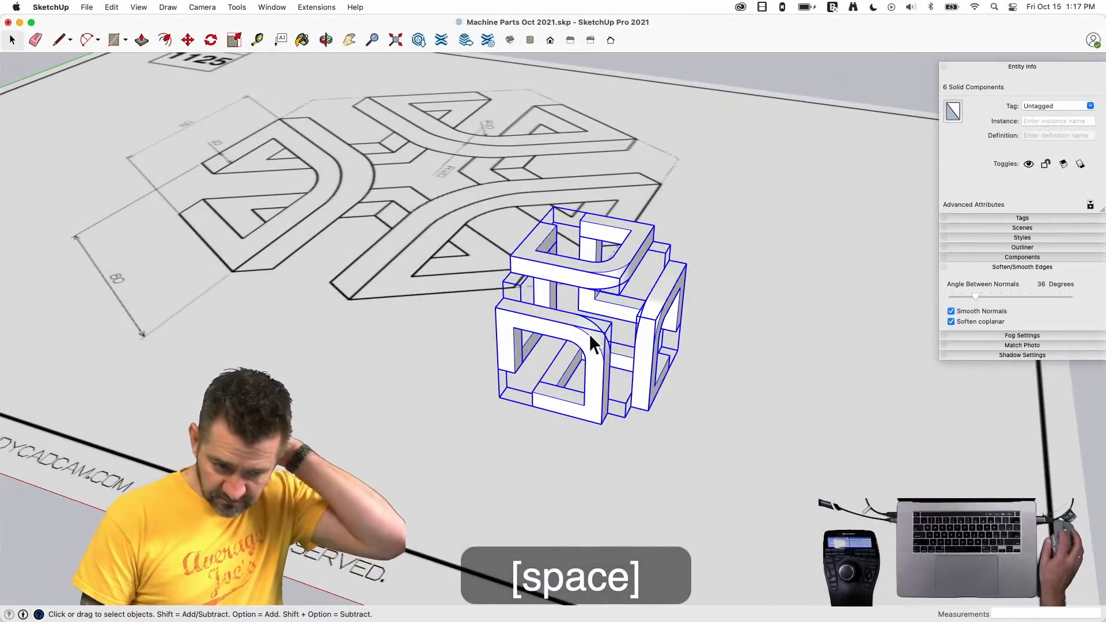
key(super+s)
drag(139, 14, 281, 68)
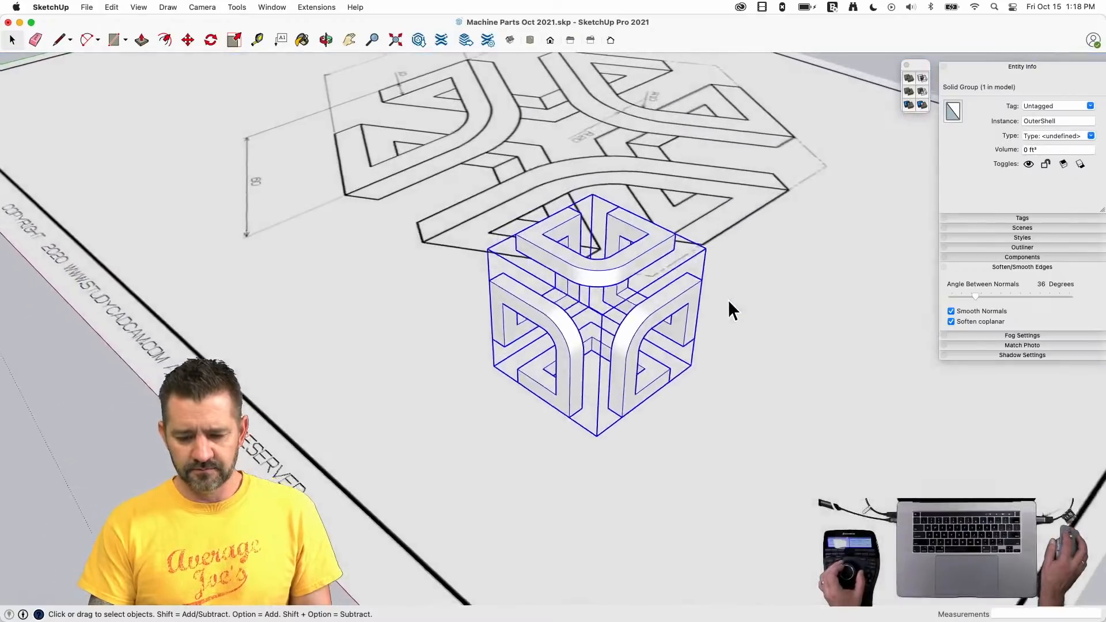
- Erase the Part 4.png reference image from beneath the merged solid
key(e)
click(513, 382)
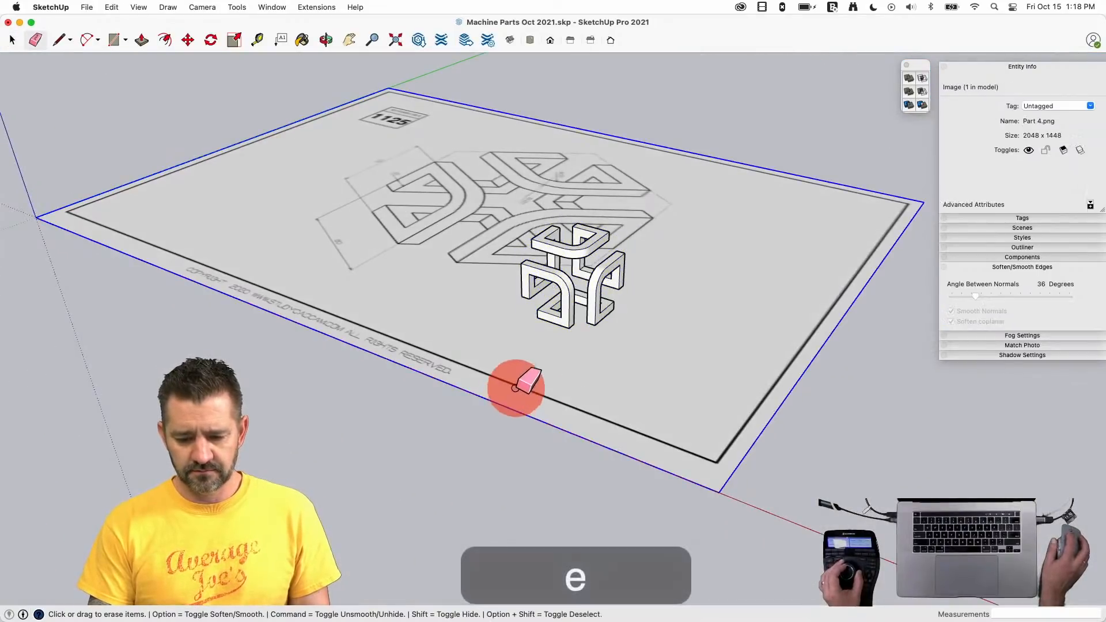
key(space)
- Move the merged solid beside the other finished machine parts and save the model
click(600, 353)
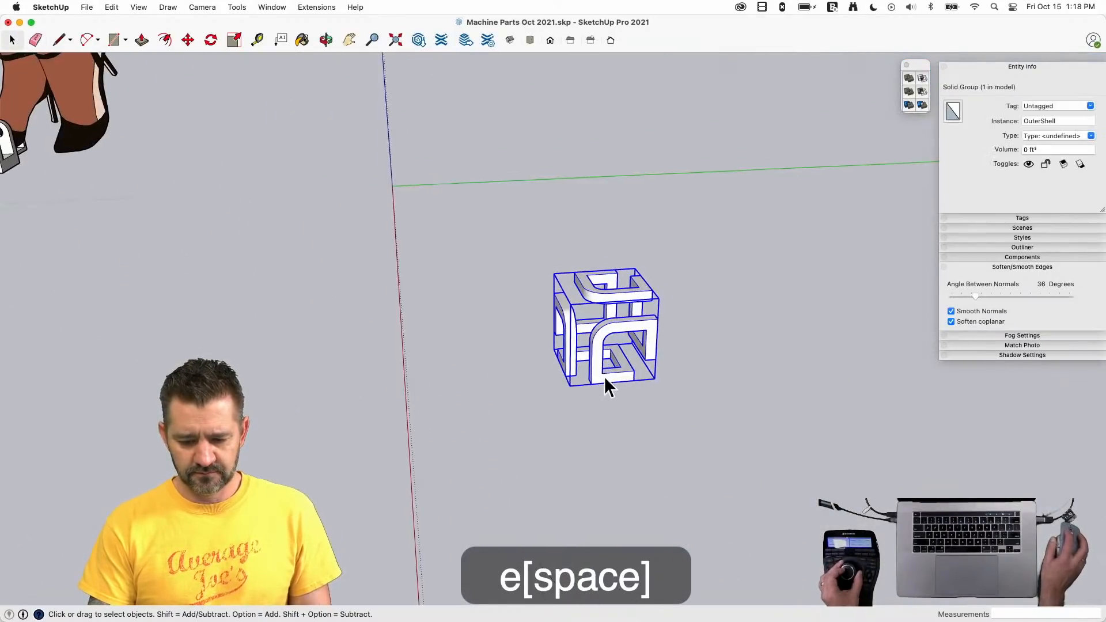
key(m)
click(600, 381)
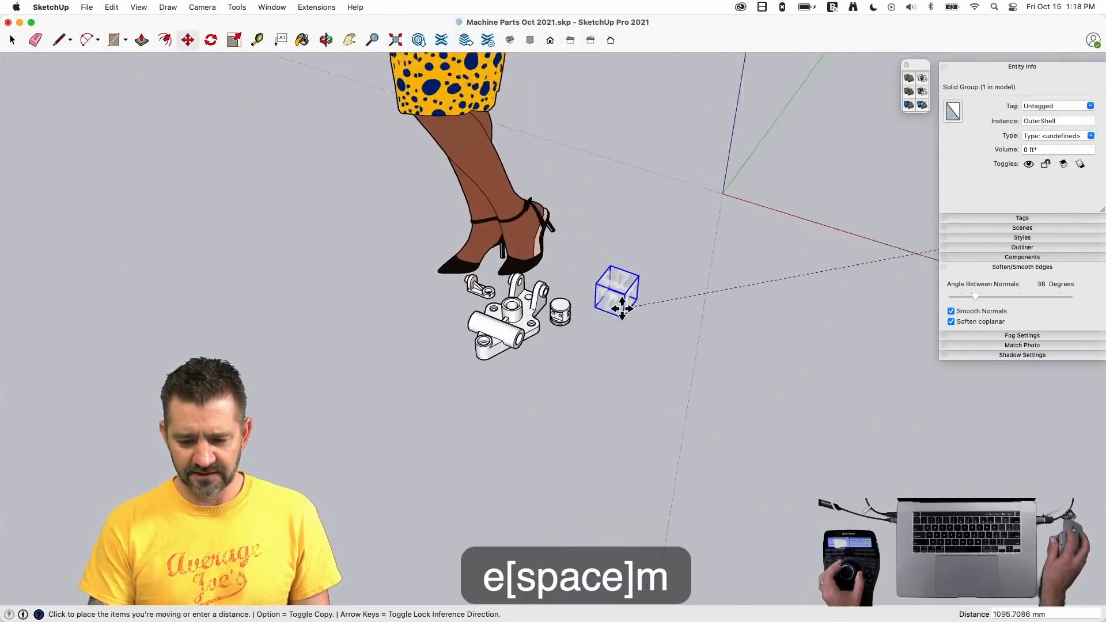
click(612, 257)
key(space)
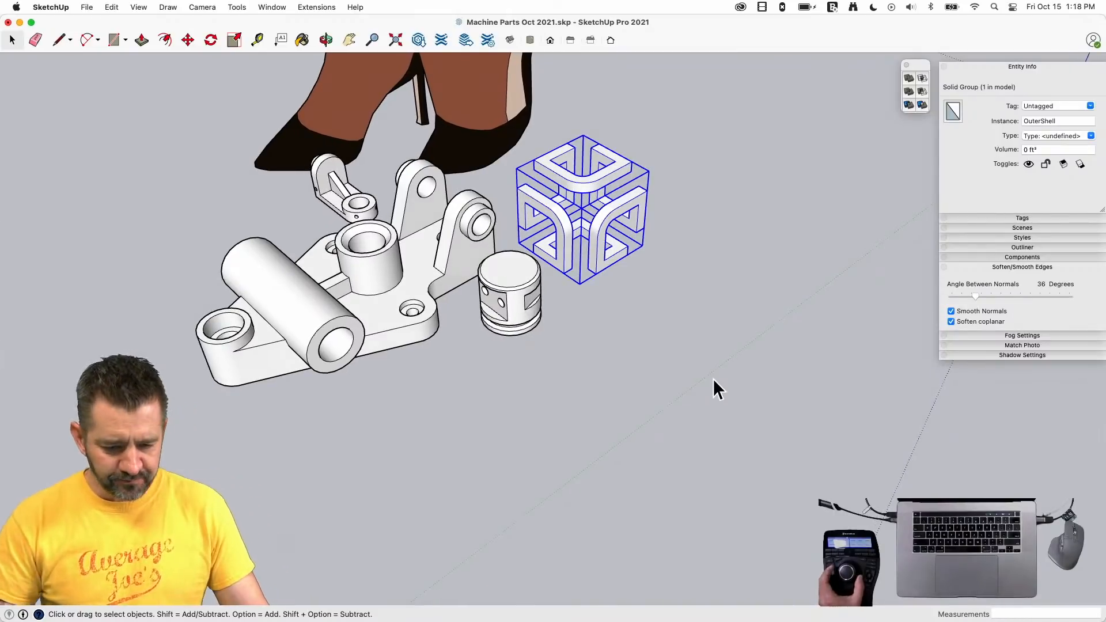
key(super+s)
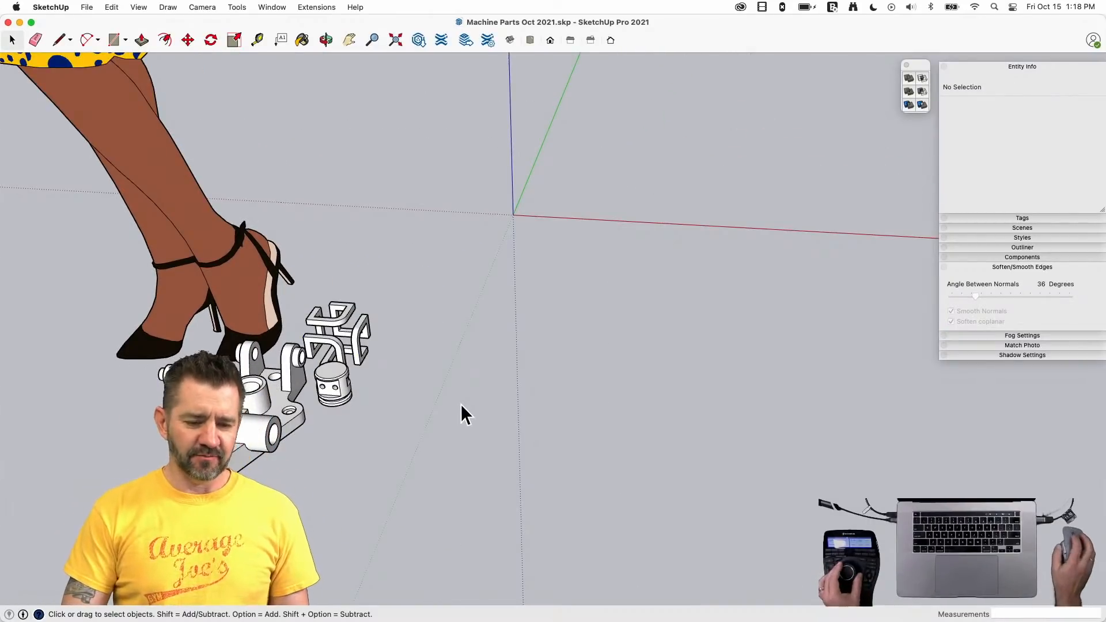
- Import Assembly.png from the Desktop and place it at the origin at its default size
click(94, 7)
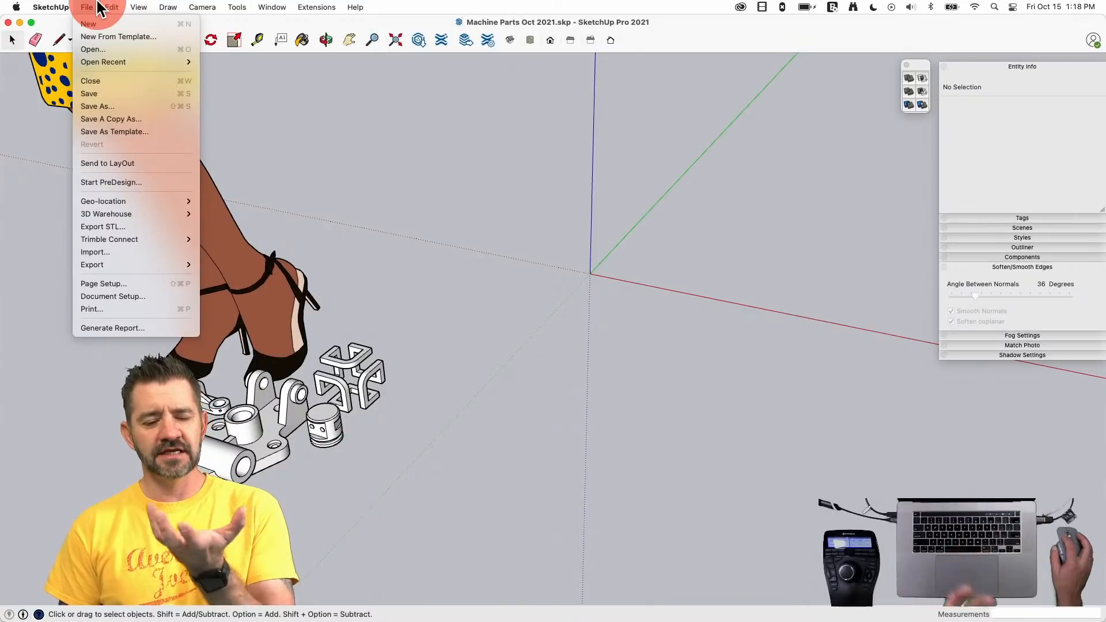
mouse_move(101, 12)
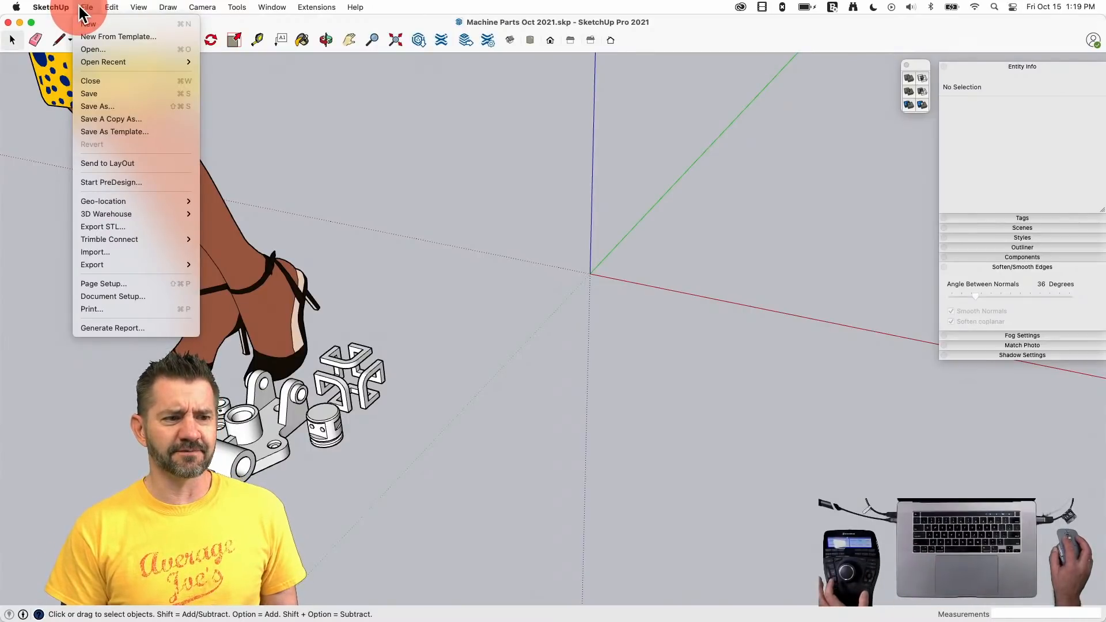
mouse_move(91, 67)
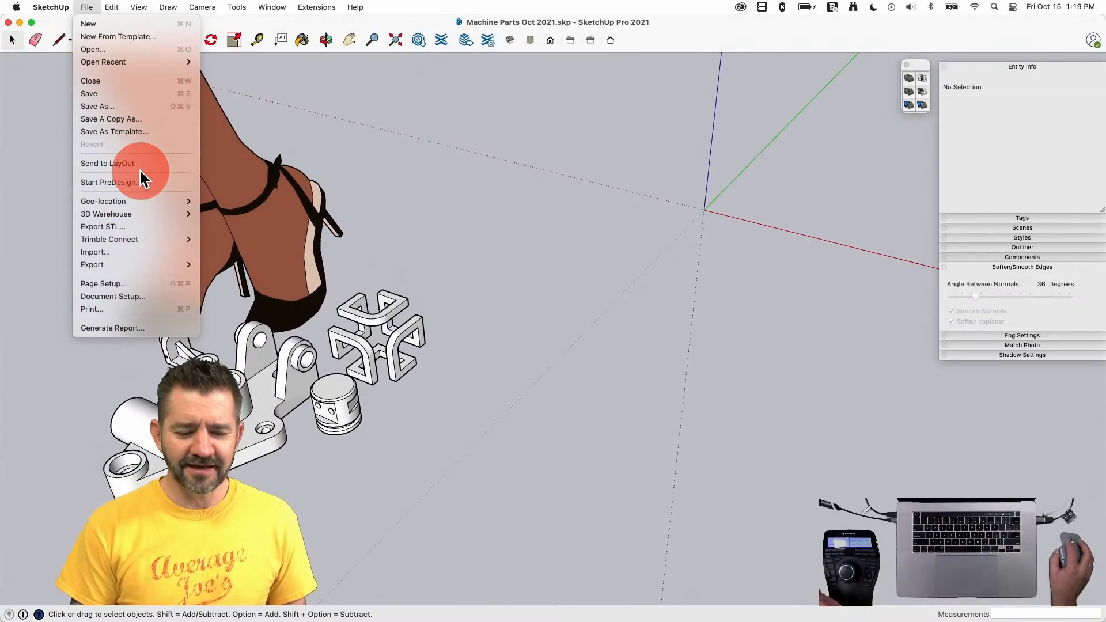
click(121, 253)
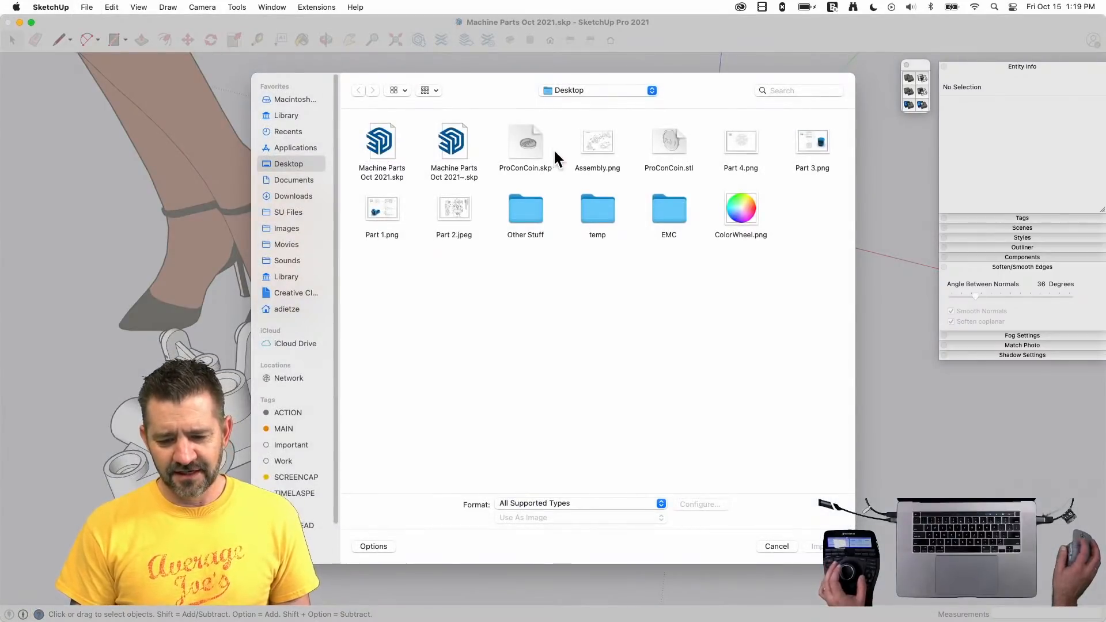
double_click(595, 142)
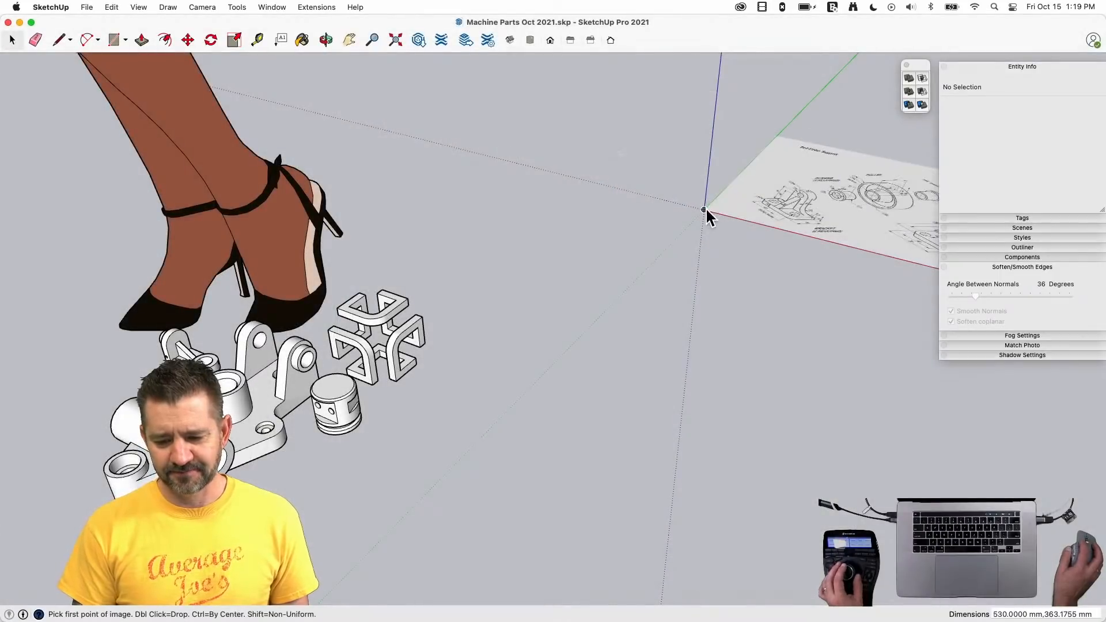
double_click(705, 207)
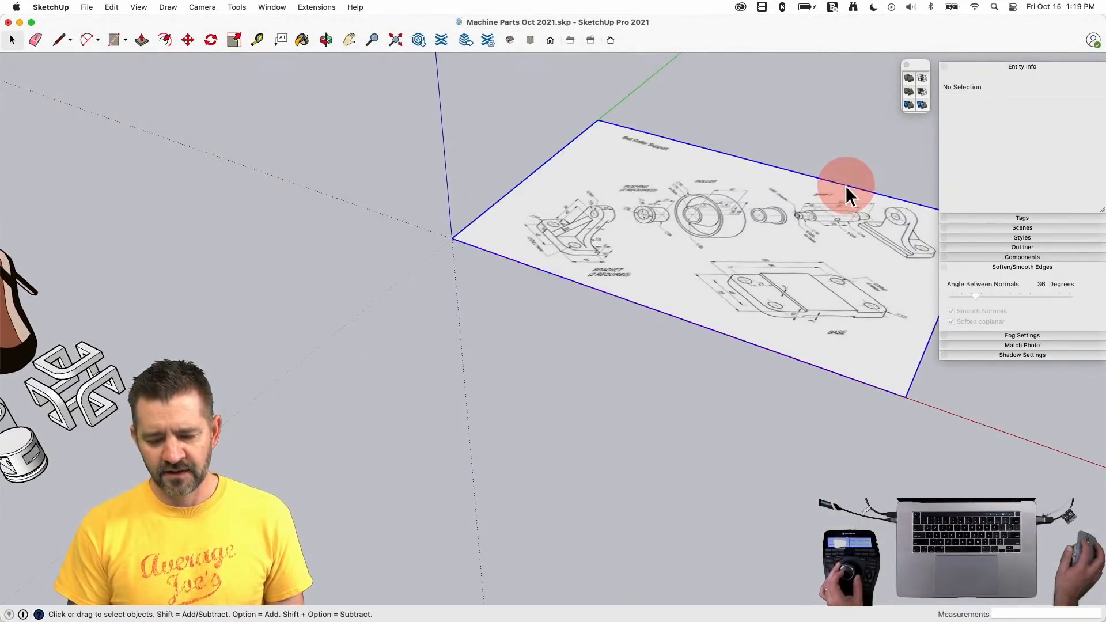
key(space)
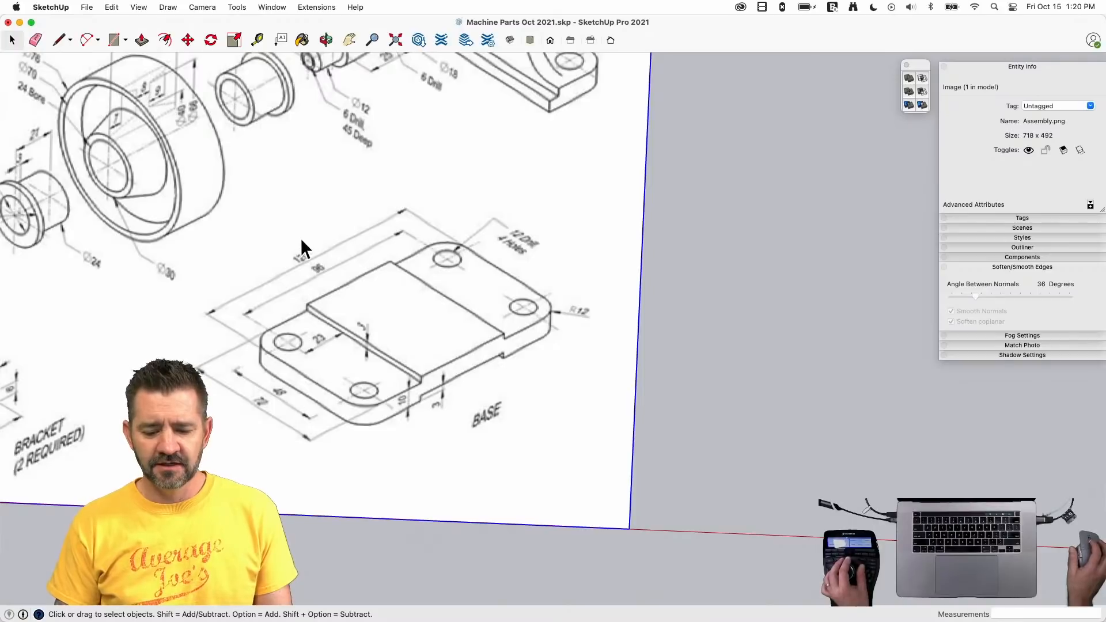
- Draw a 72 by 120 mm rectangle beside the drawing's BASE part
scroll(662, 404, down, 2)
key(r)
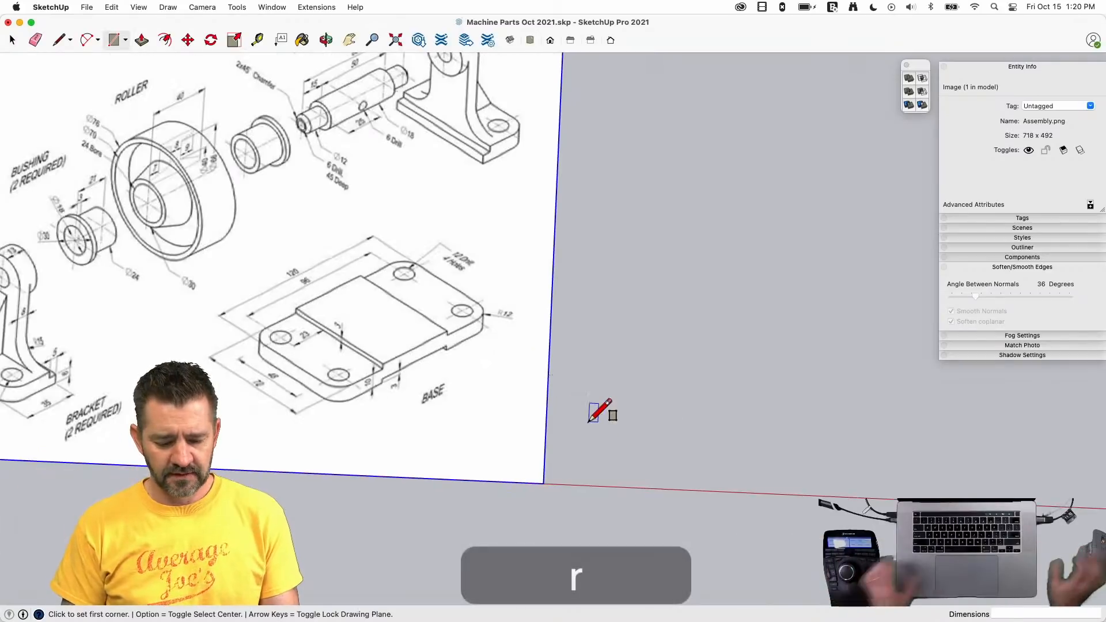
click(594, 299)
text(72,120)
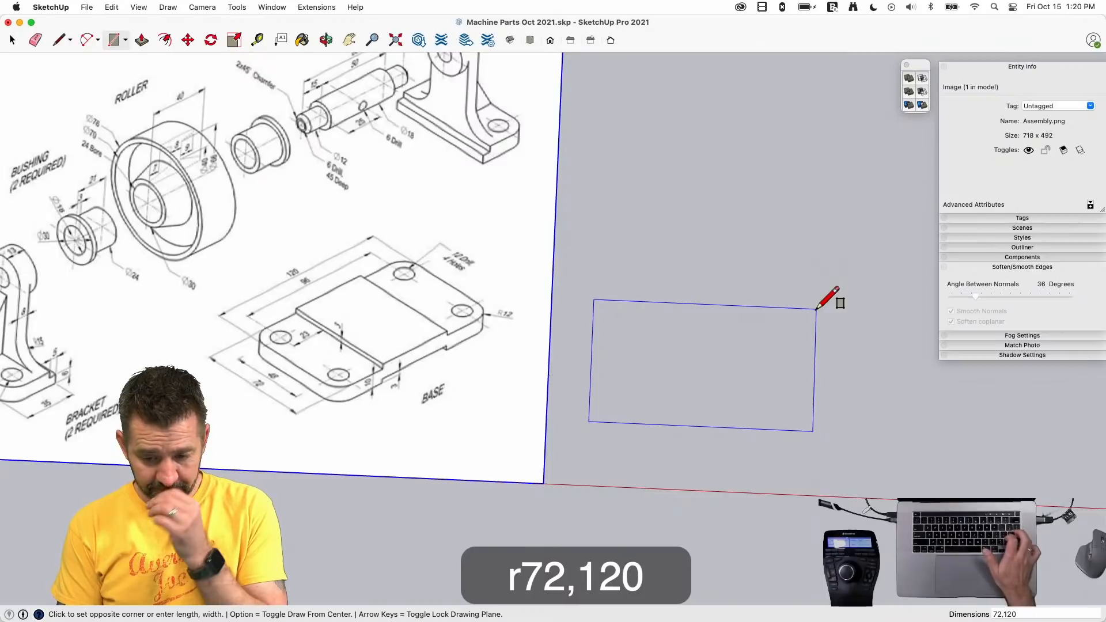
key(Return)
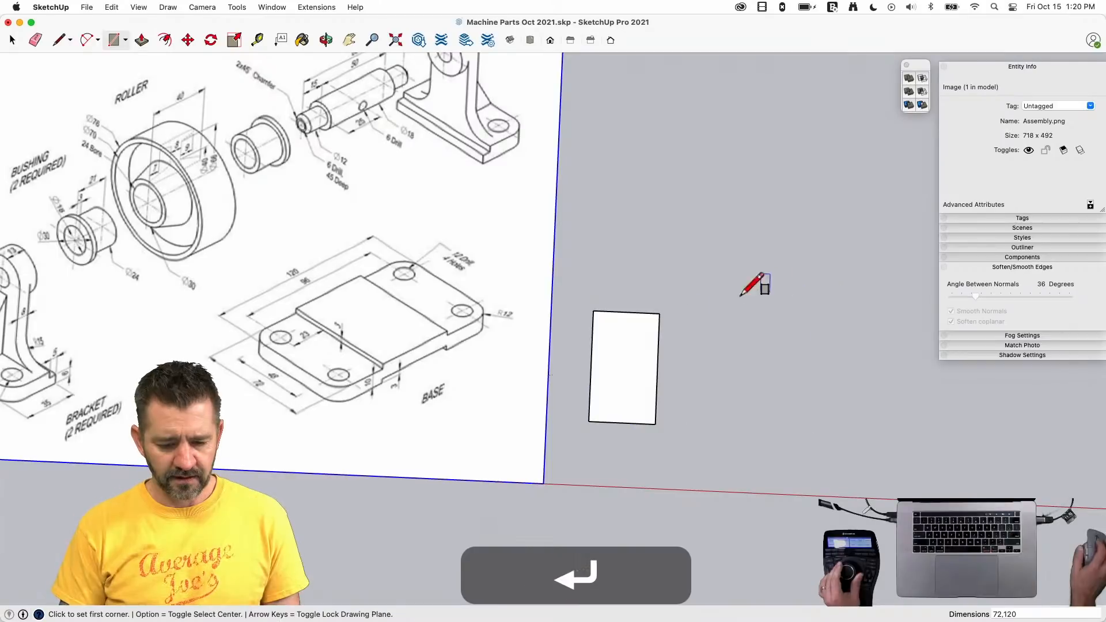
- Round the rectangle's upper corner nearest the drawing with a tangent arc of about 12 mm radius, trimming the corner
scroll(617, 314, up, 3)
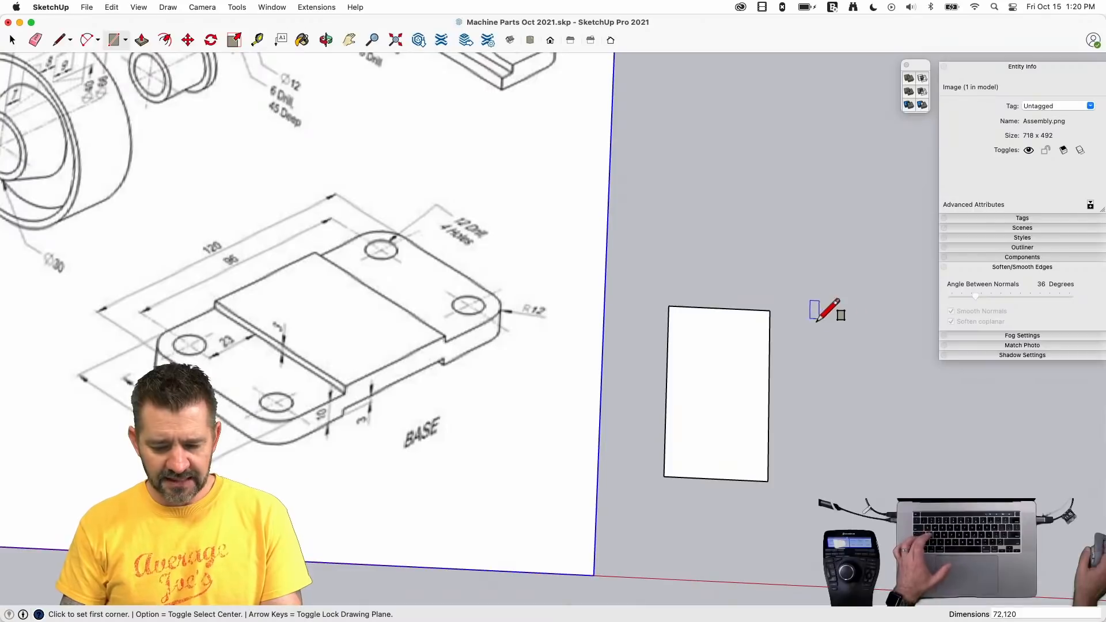
scroll(858, 326, up, 3)
key(a)
scroll(629, 321, up, 3)
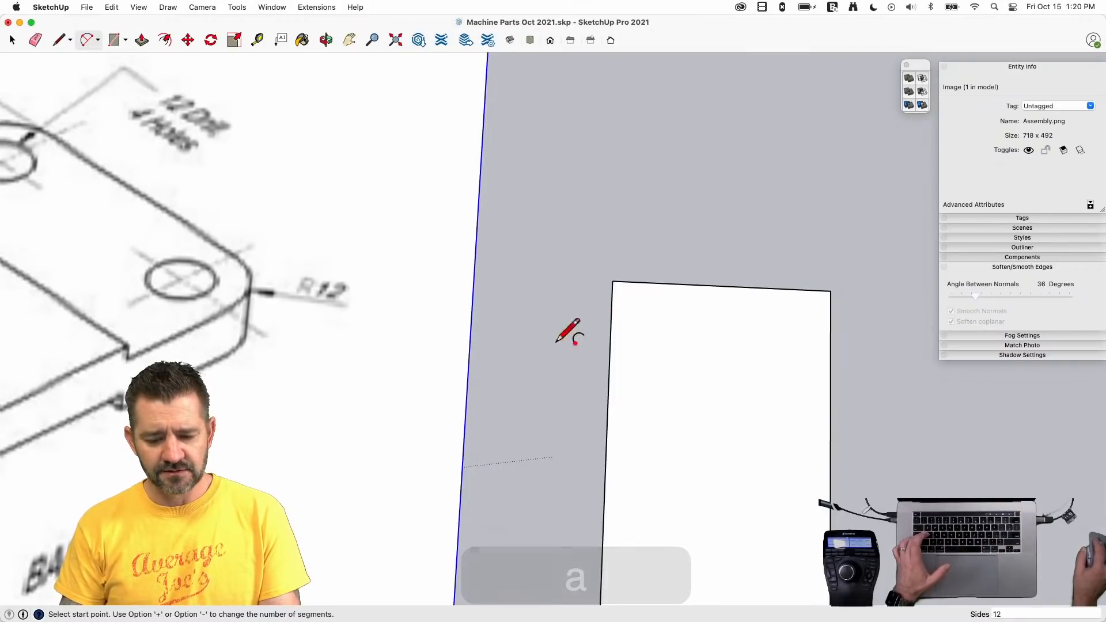
click(611, 317)
double_click(648, 283)
key(space)
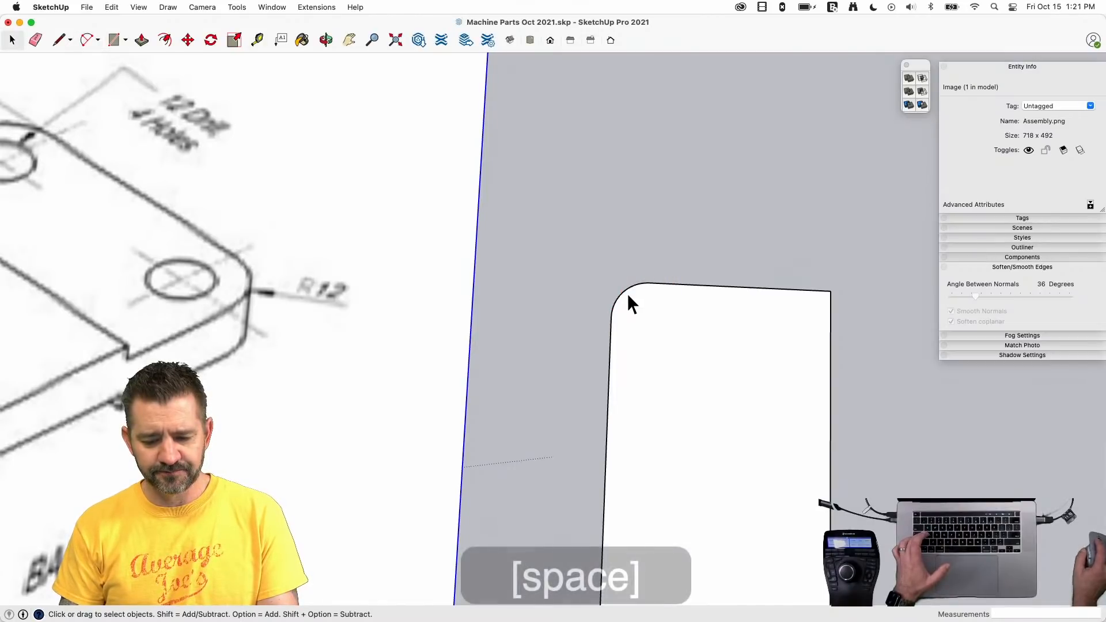
- Set the corner arc's radius to exactly 12.0 mm
click(624, 290)
click(1067, 122)
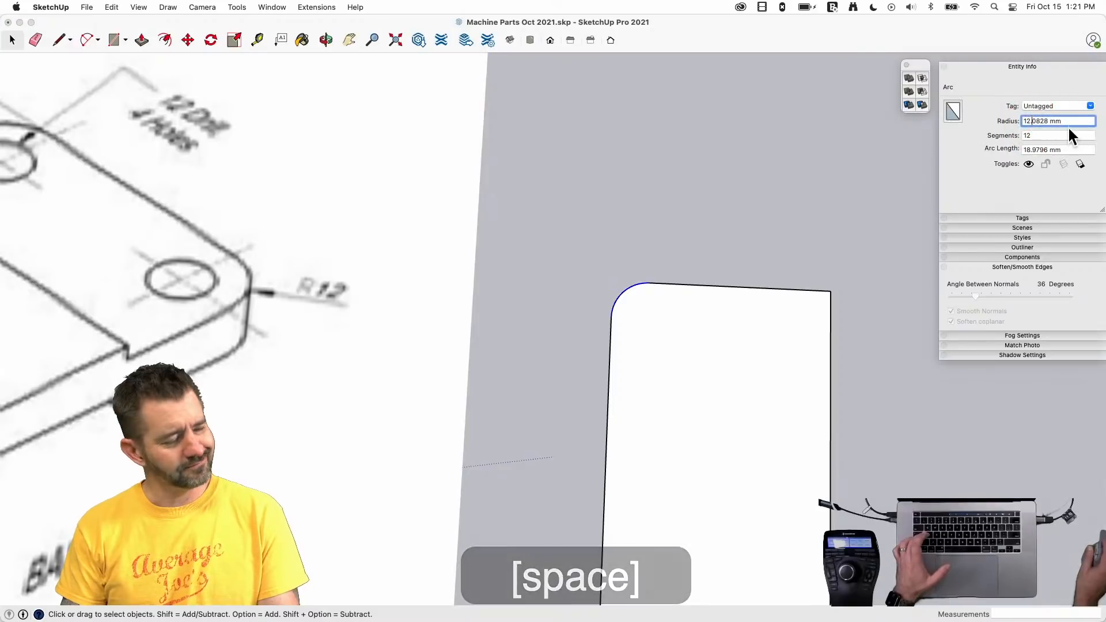
click(1035, 123)
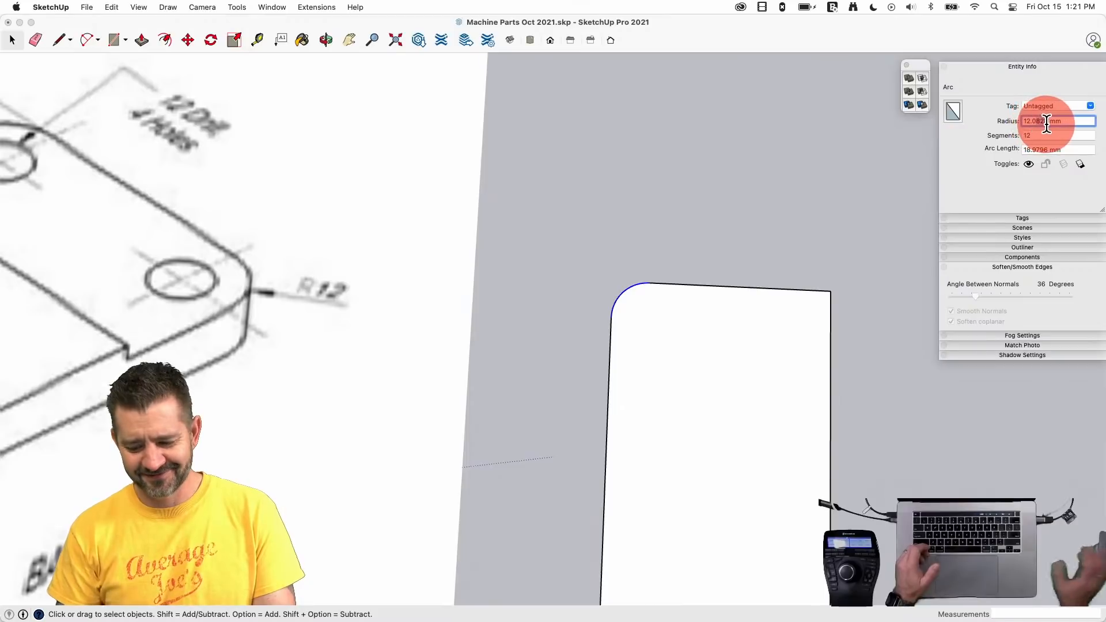
key(BackSpace)
key(BackSpace)
key(BackSpace)
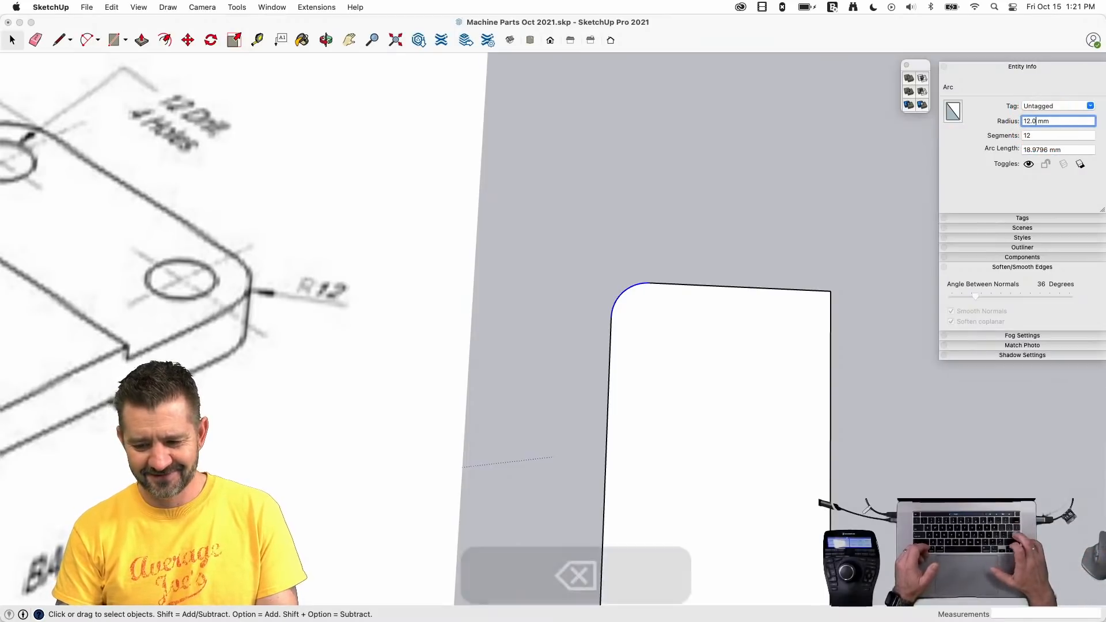
key(Return)
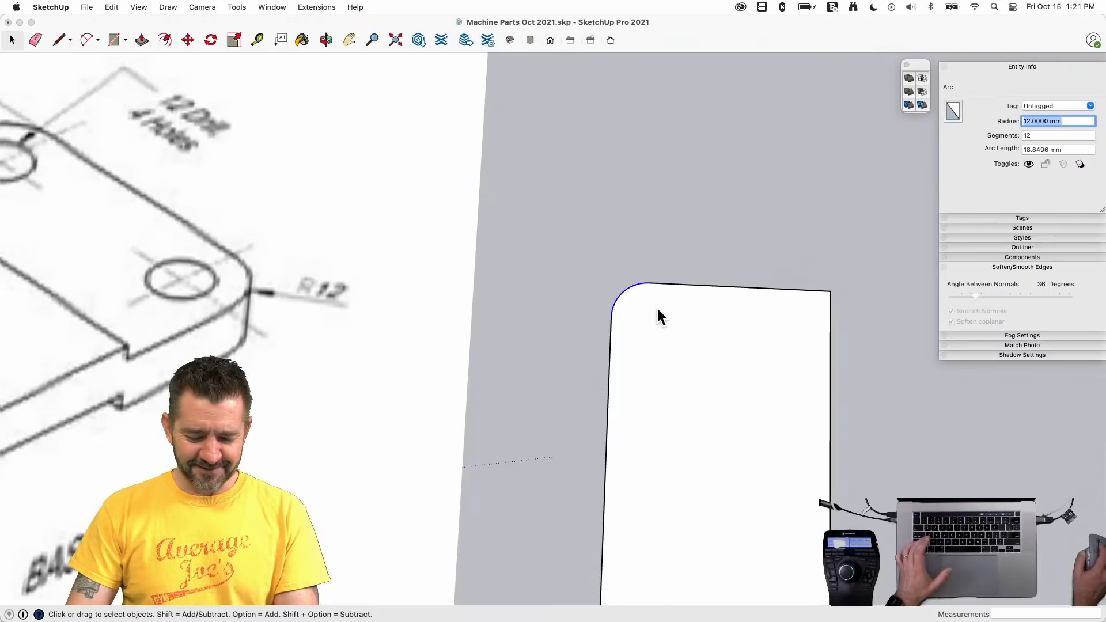
- Round the rectangle's other three corners with the same 12 mm radius arc
text(a)
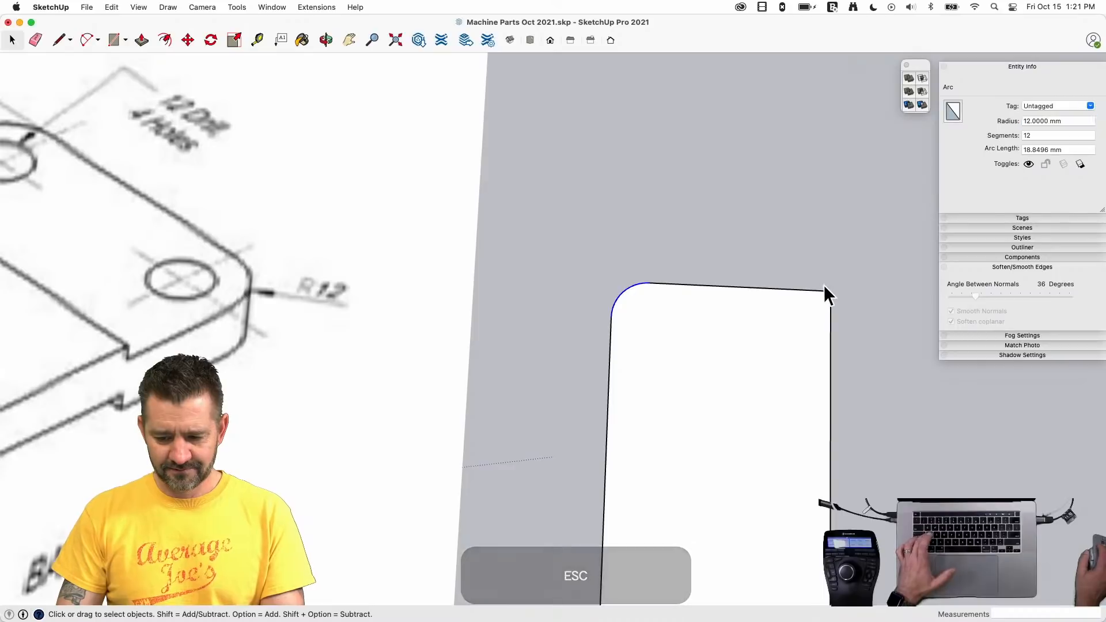
text(a)
double_click(817, 306)
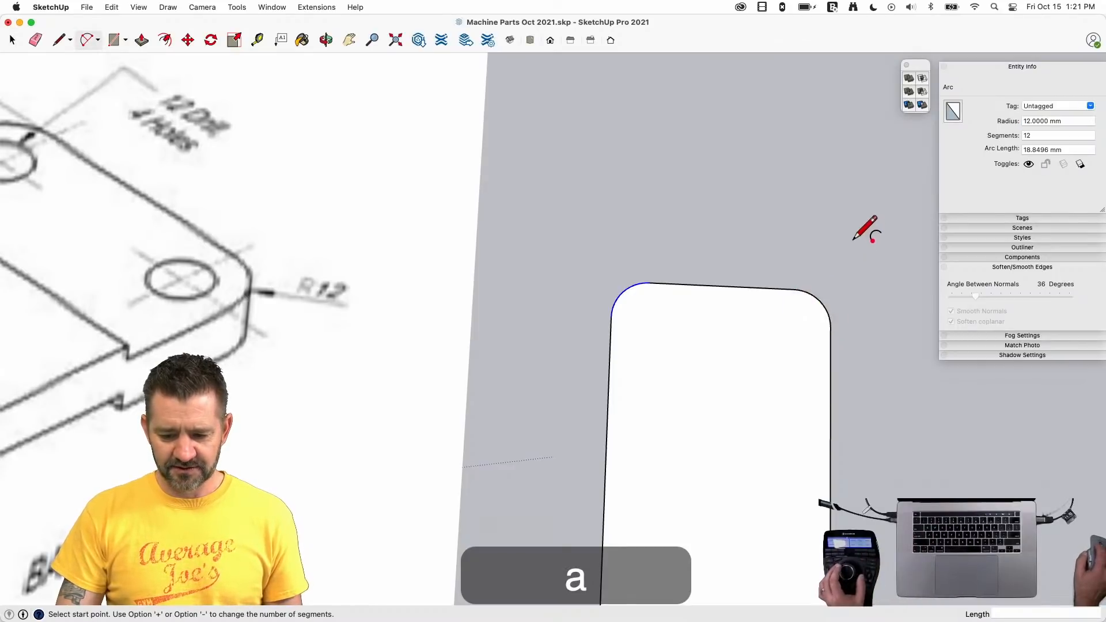
double_click(742, 362)
double_click(625, 360)
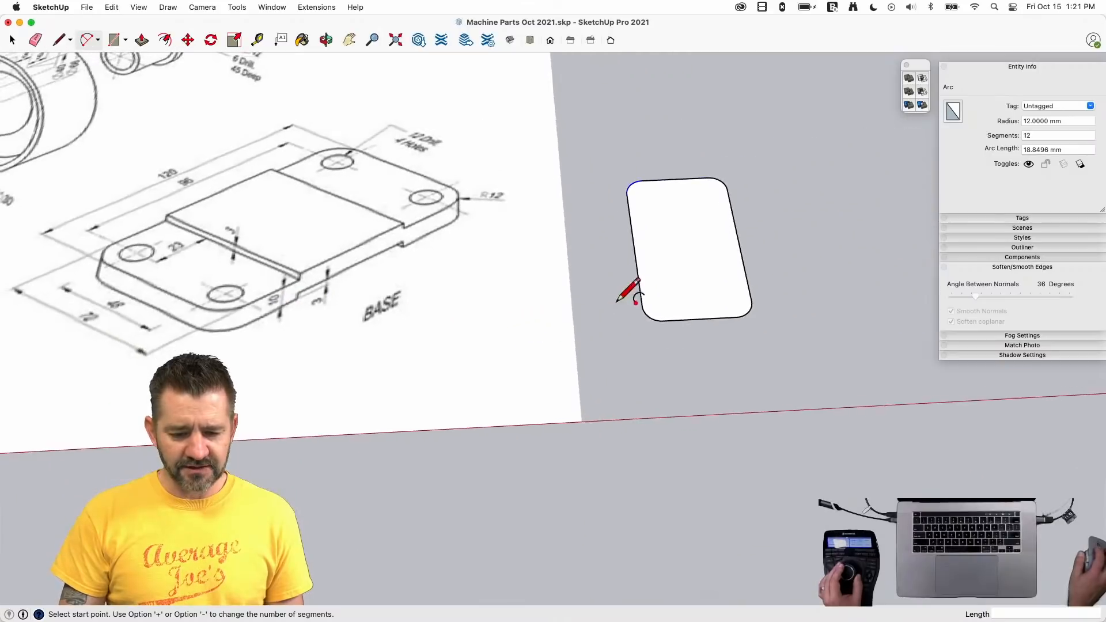
- Draw two circles of 6 mm radius on the plate, centred on the two upper corner arcs
key(p)
key(space)
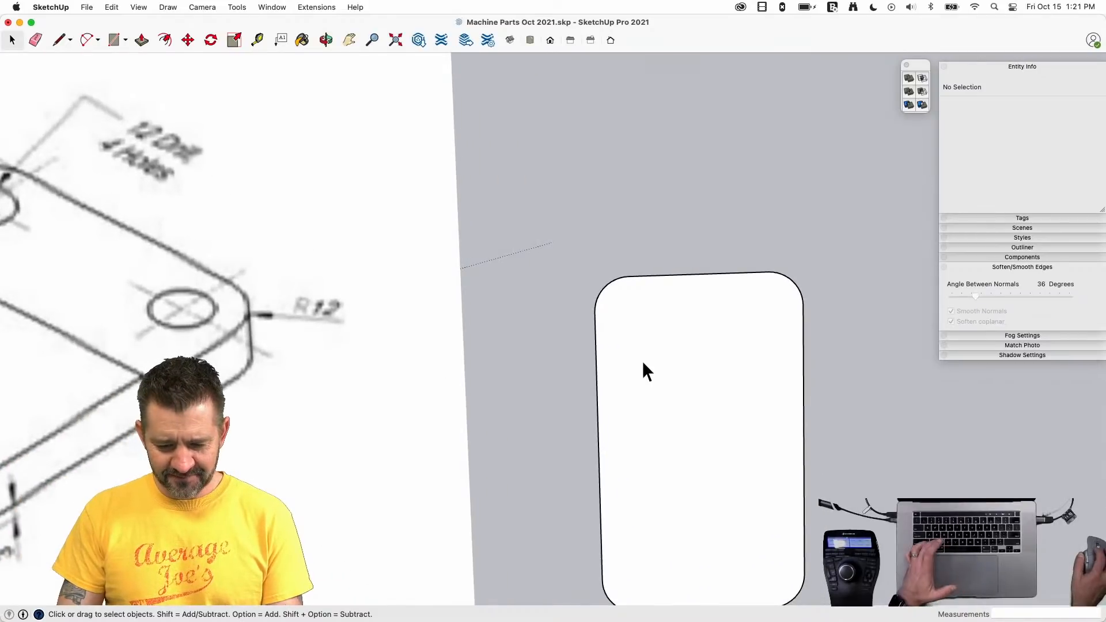
key(c)
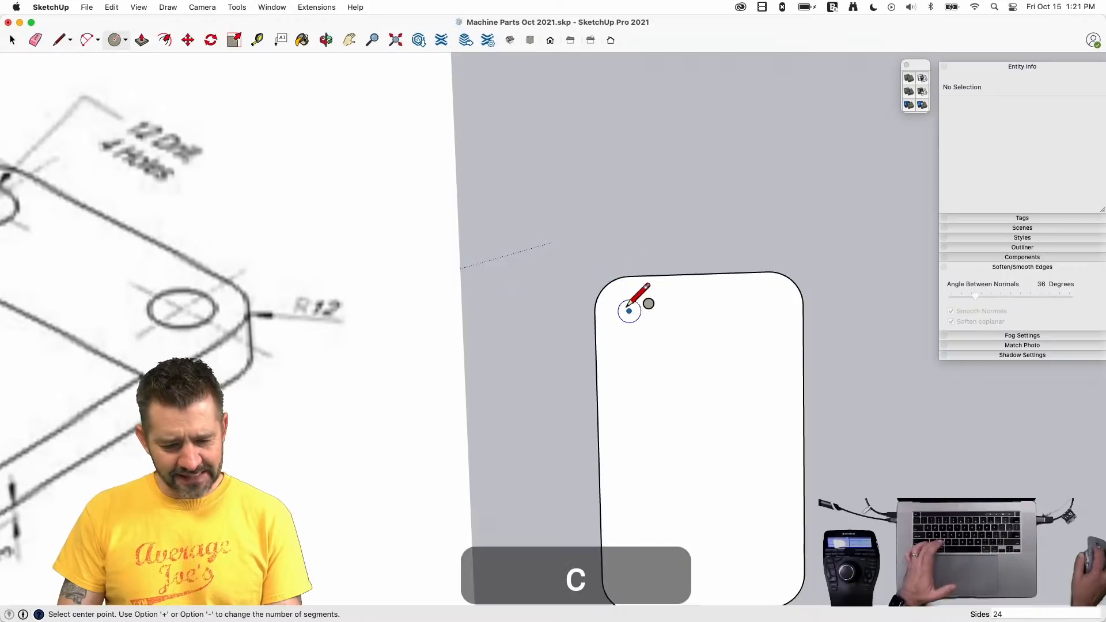
click(629, 311)
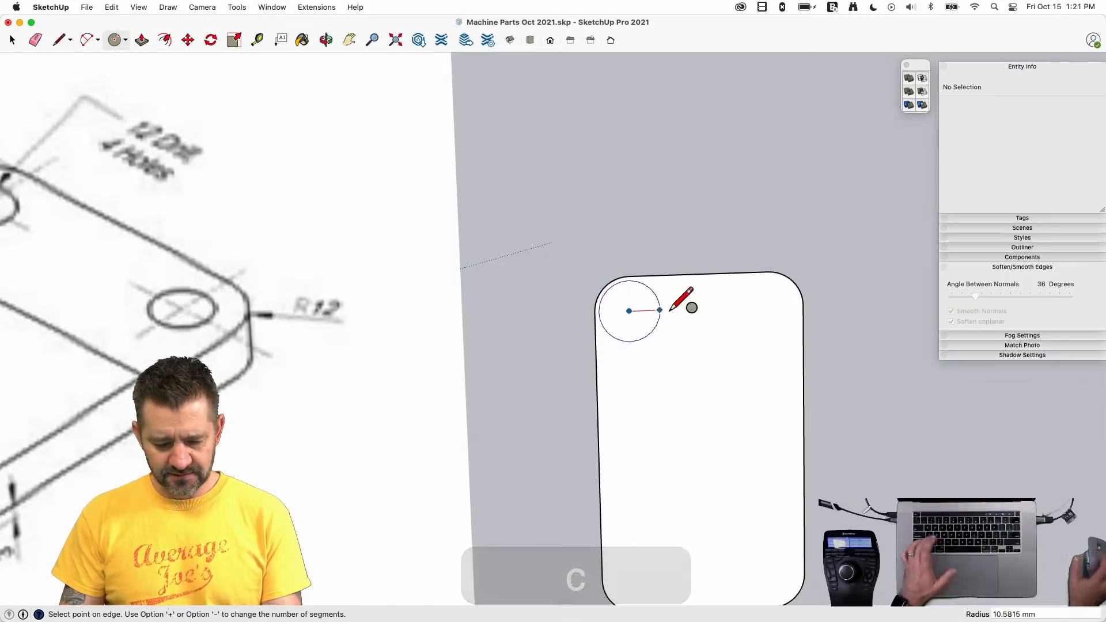
text(6)
key(Return)
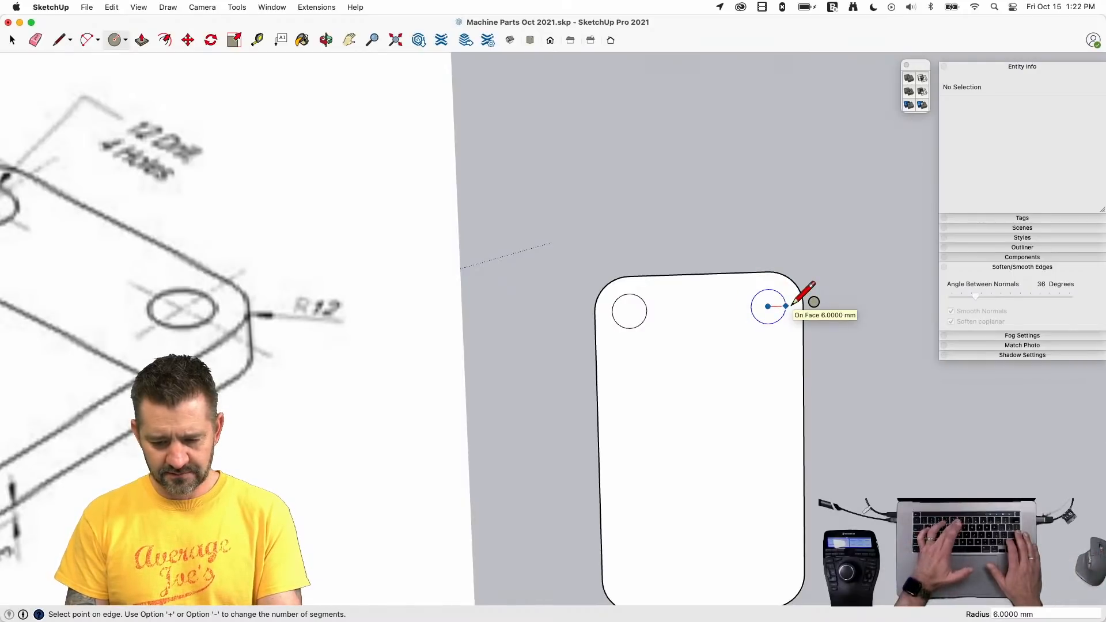
text(6)
key(Return)
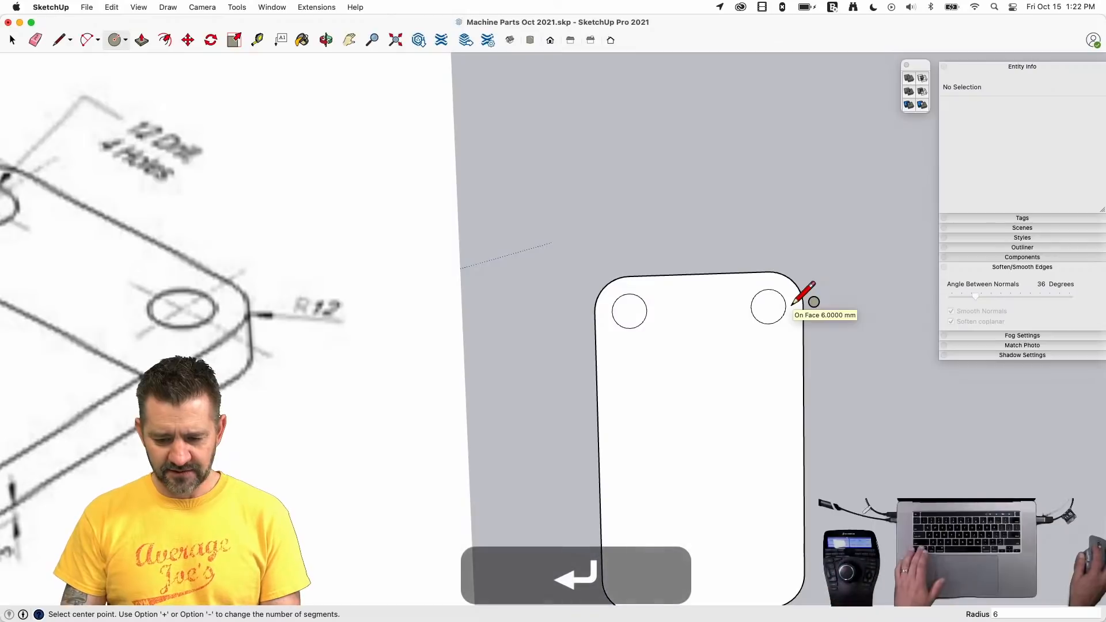
- Copy the two hole circles 96 mm along the plate to the rounded corners at the other end
key(space)
click(722, 256)
shift+click(614, 265)
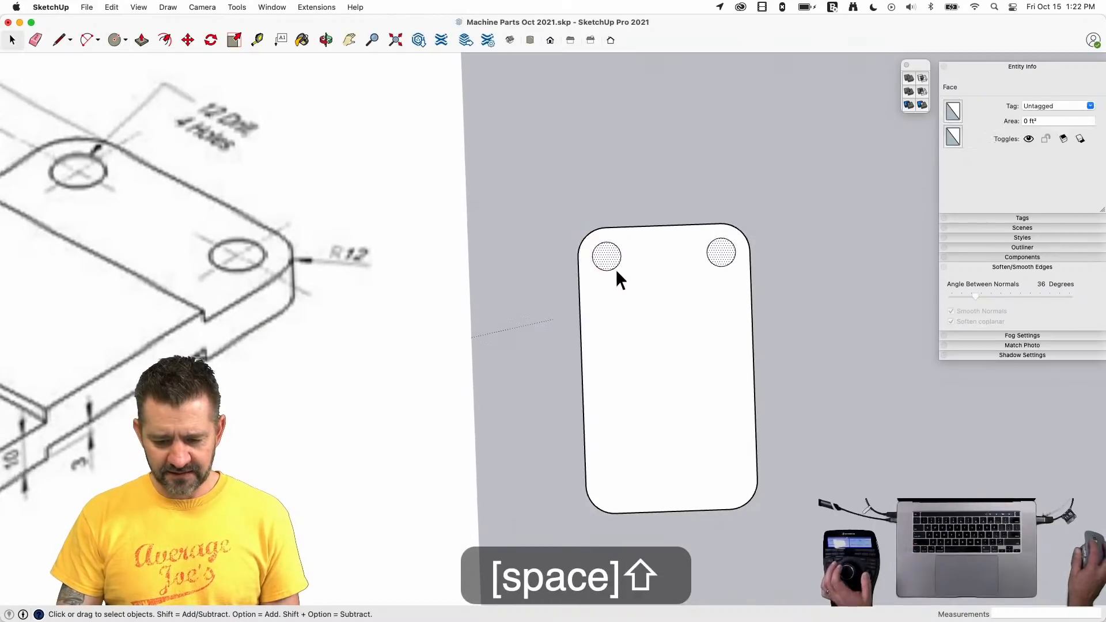
key(m)
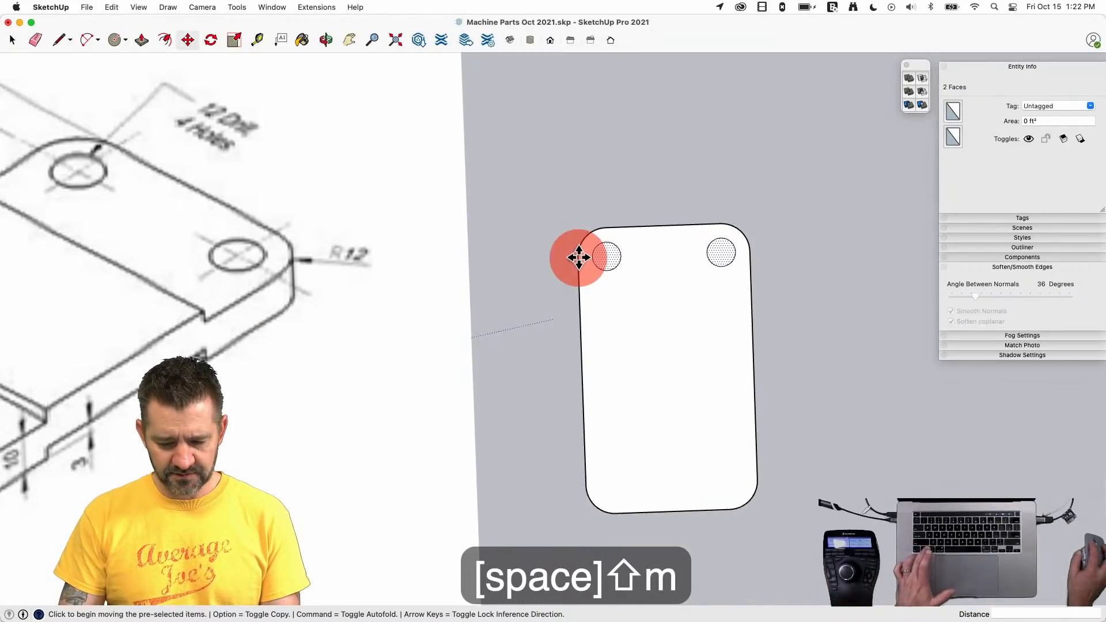
click(579, 257)
key(alt)
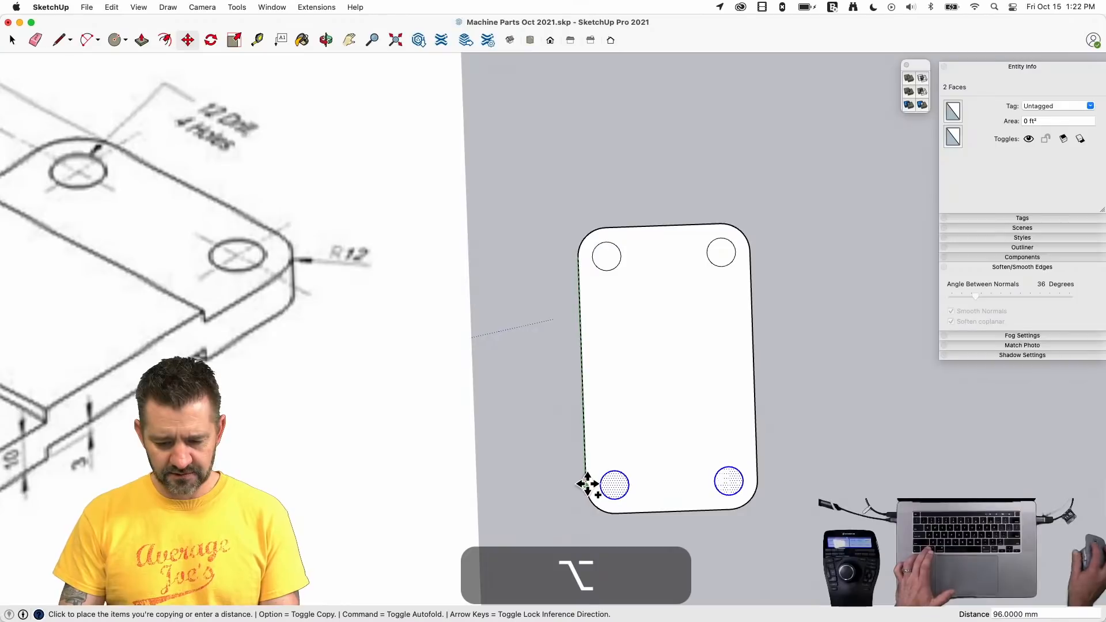
click(588, 483)
- Delete the faces inside all four corner circles to open the holes
key(space)
click(612, 483)
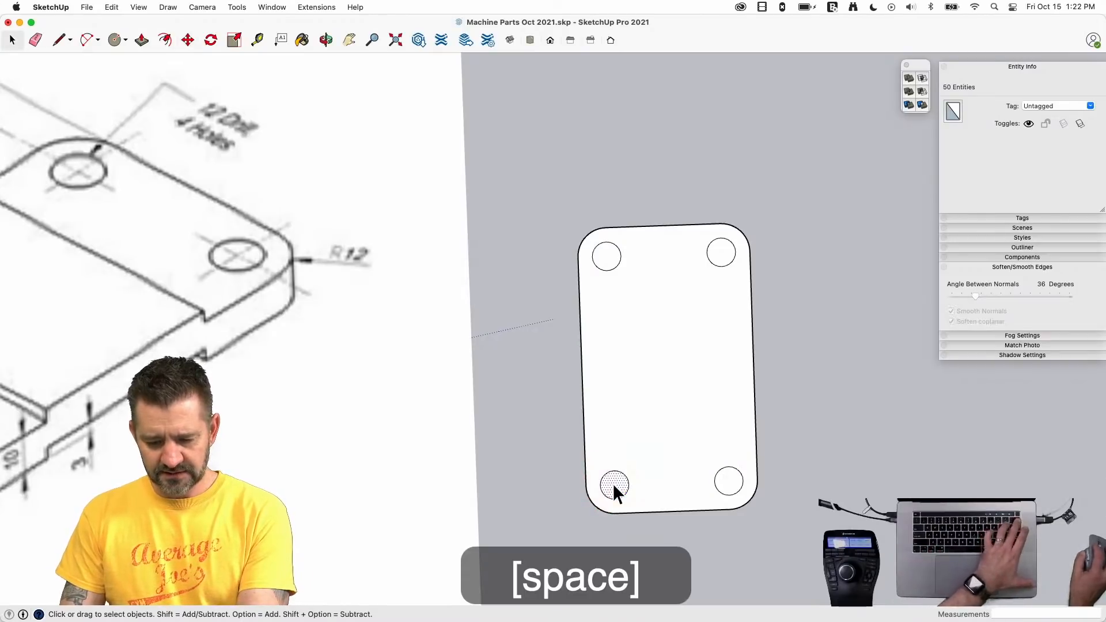
key(BackSpace)
click(730, 481)
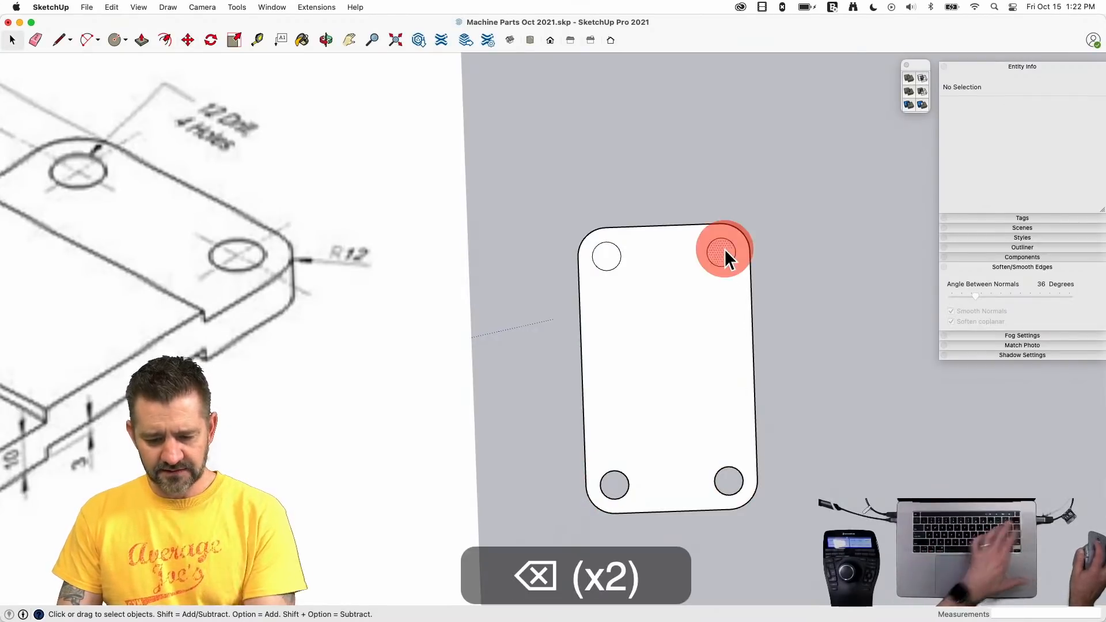
key(BackSpace)
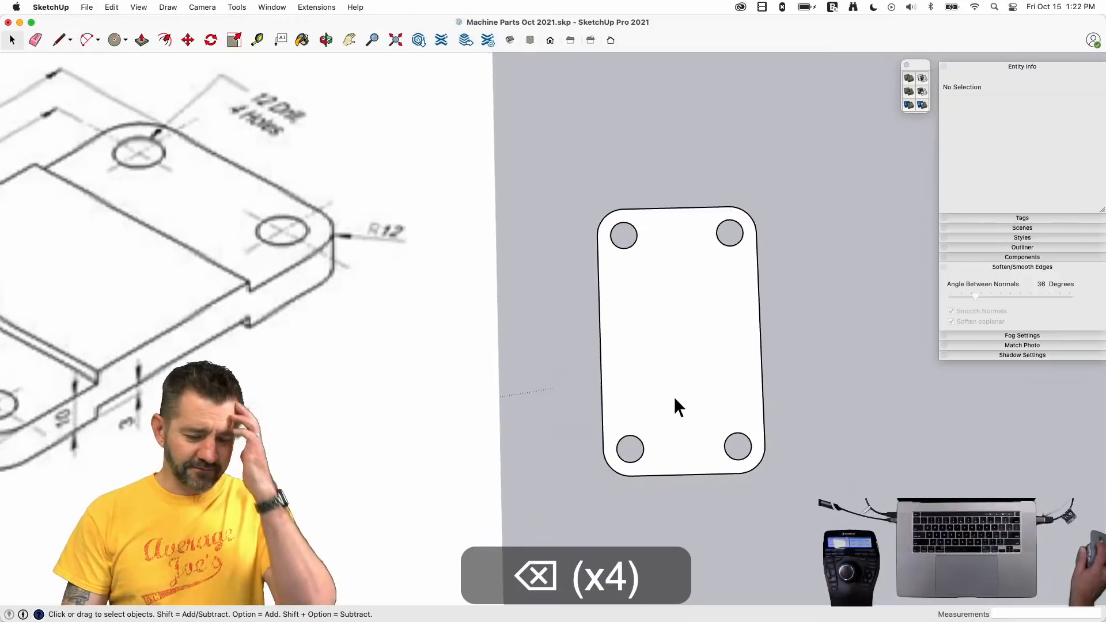
- Extrude the plate face with its four holes to a thickness of 10 mm
key(p)
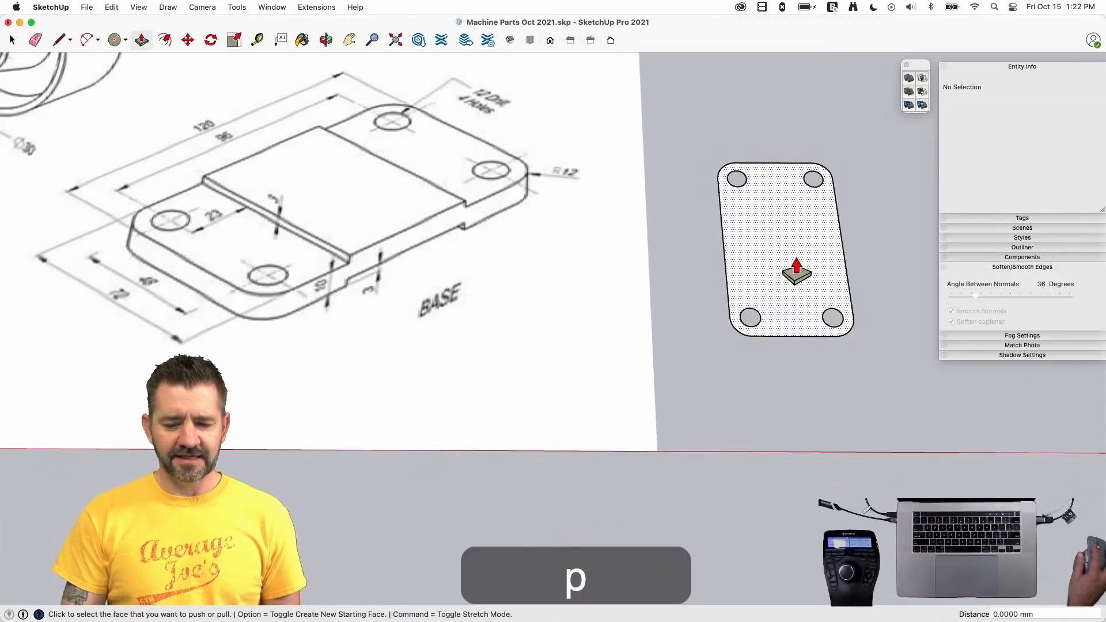
click(795, 272)
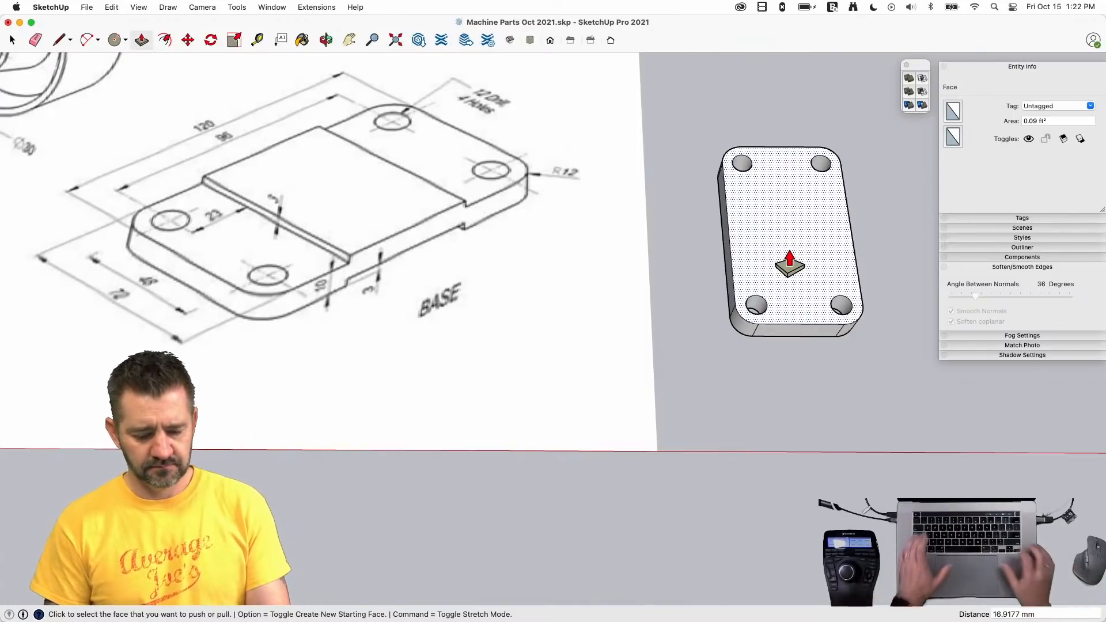
text(10)
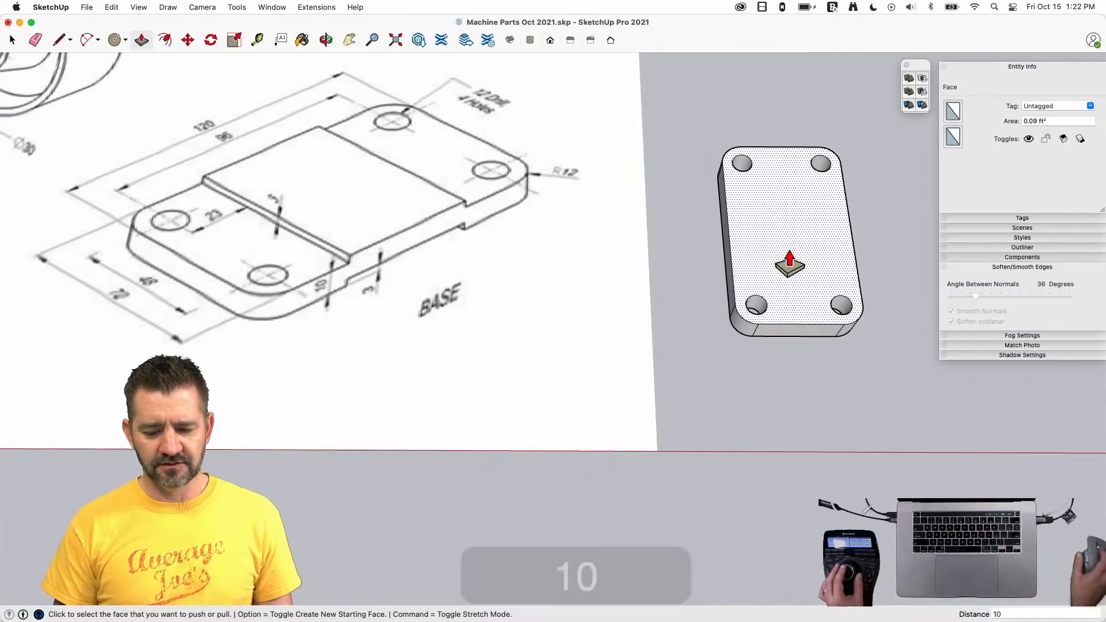
key(Return)
- Smooth and soften the edges of the entire plate, including coplanar edges
key(space)
triple_click(779, 258)
triple_click(747, 291)
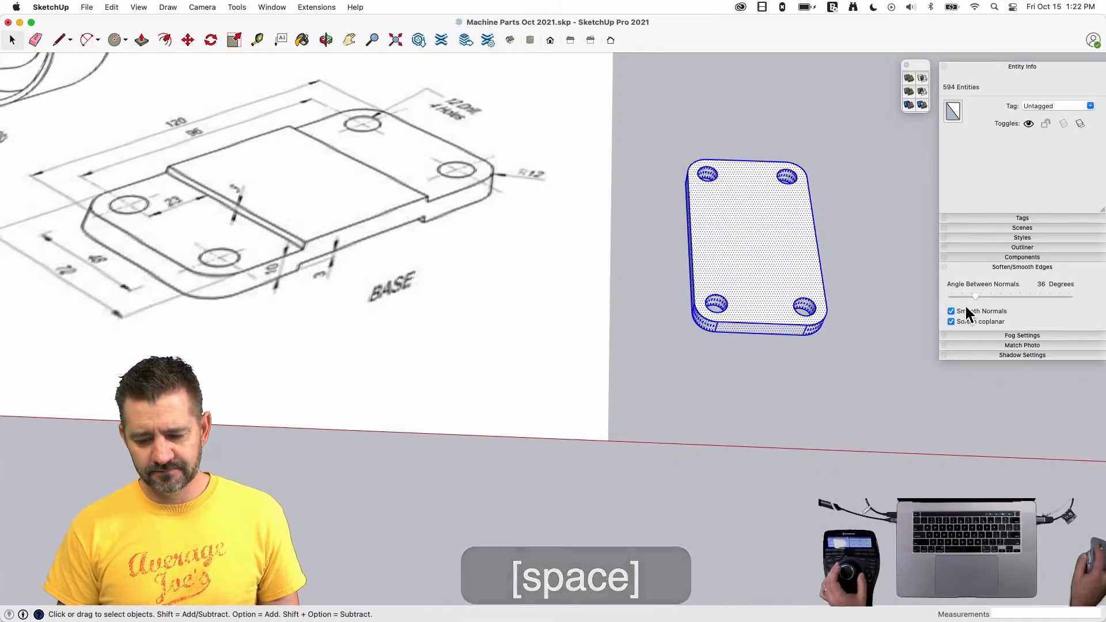
click(951, 322)
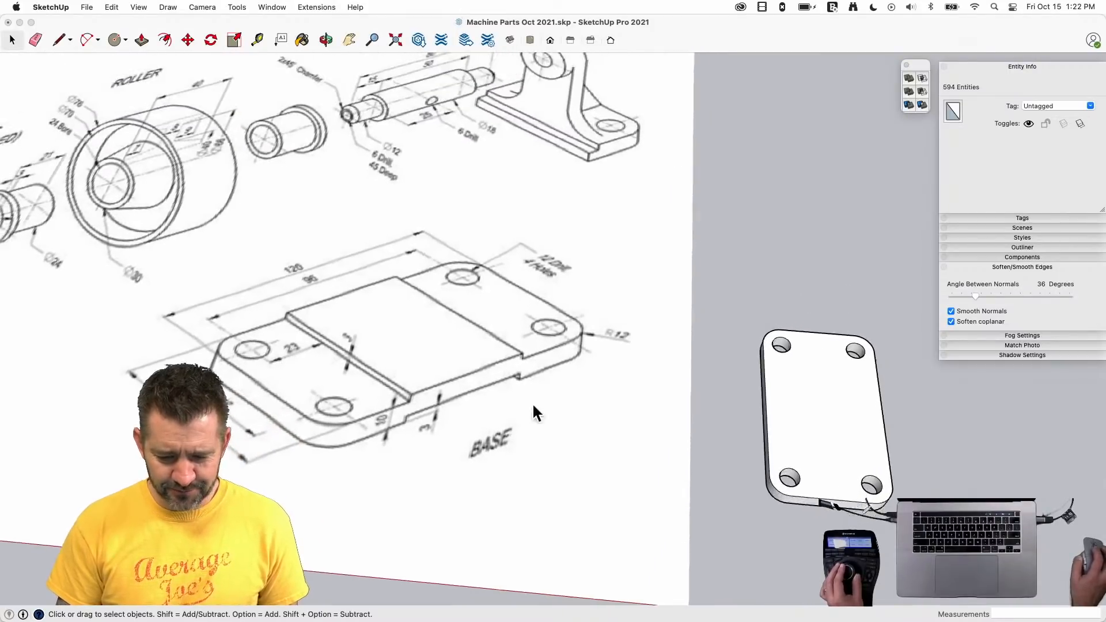
- On the plate's underside, draw a 23 mm line inward from a corner hole's rim and an 18 mm line to the nearest long edge
key(l)
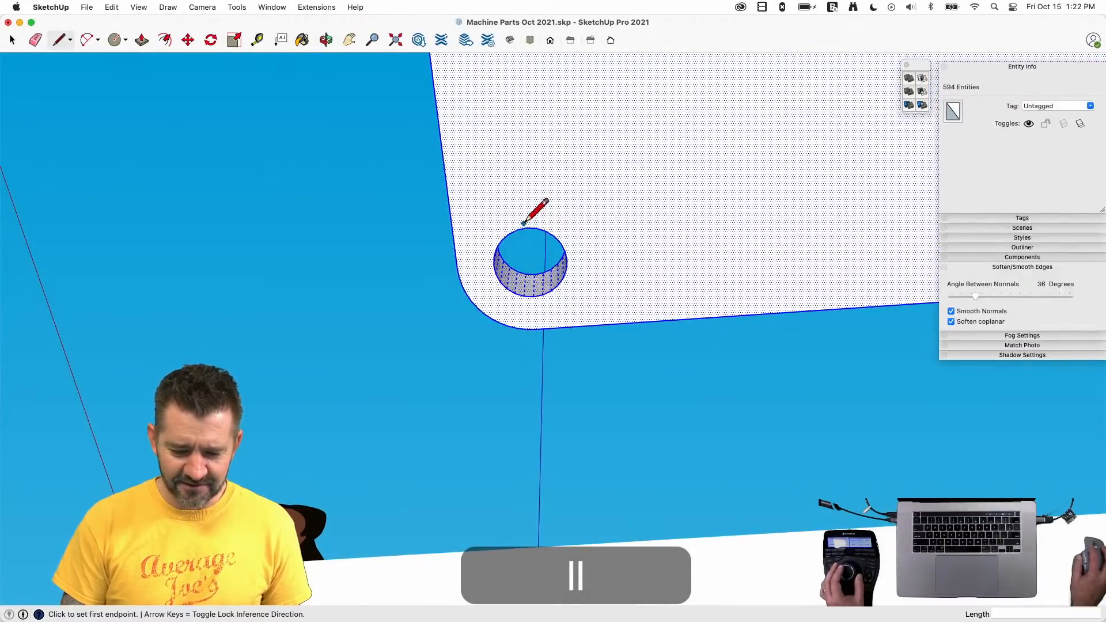
click(527, 228)
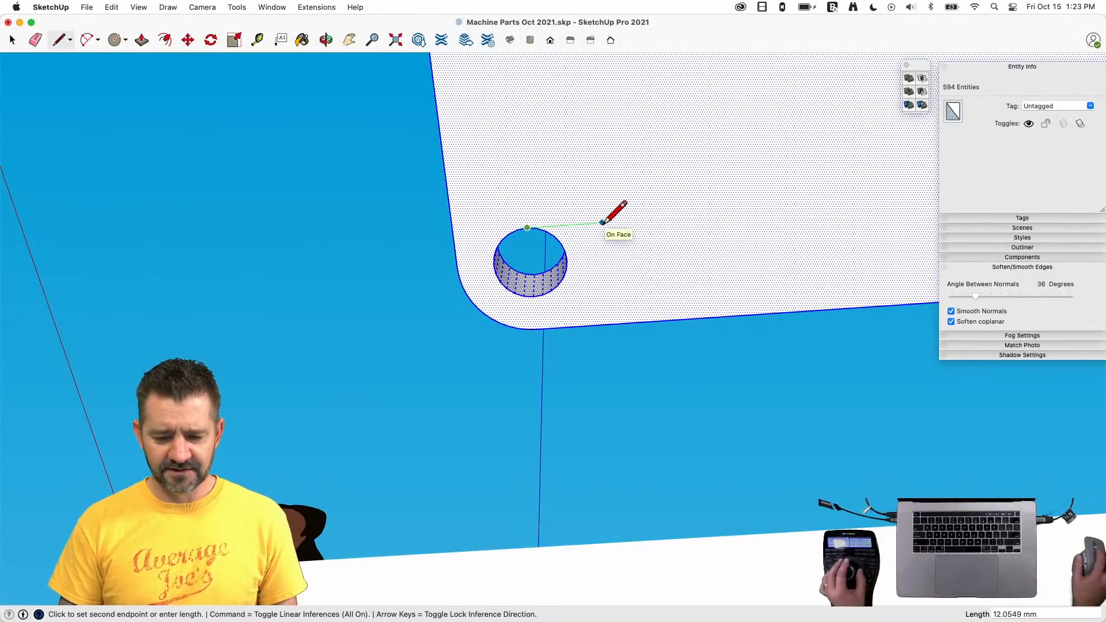
text(2)
key(Return)
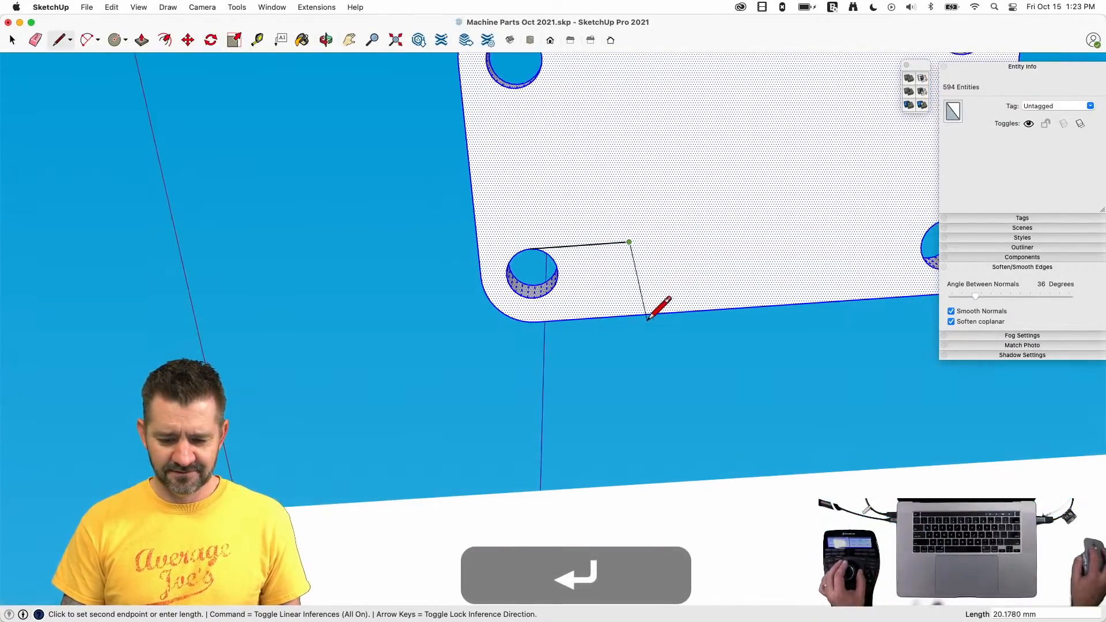
text(18)
key(Return)
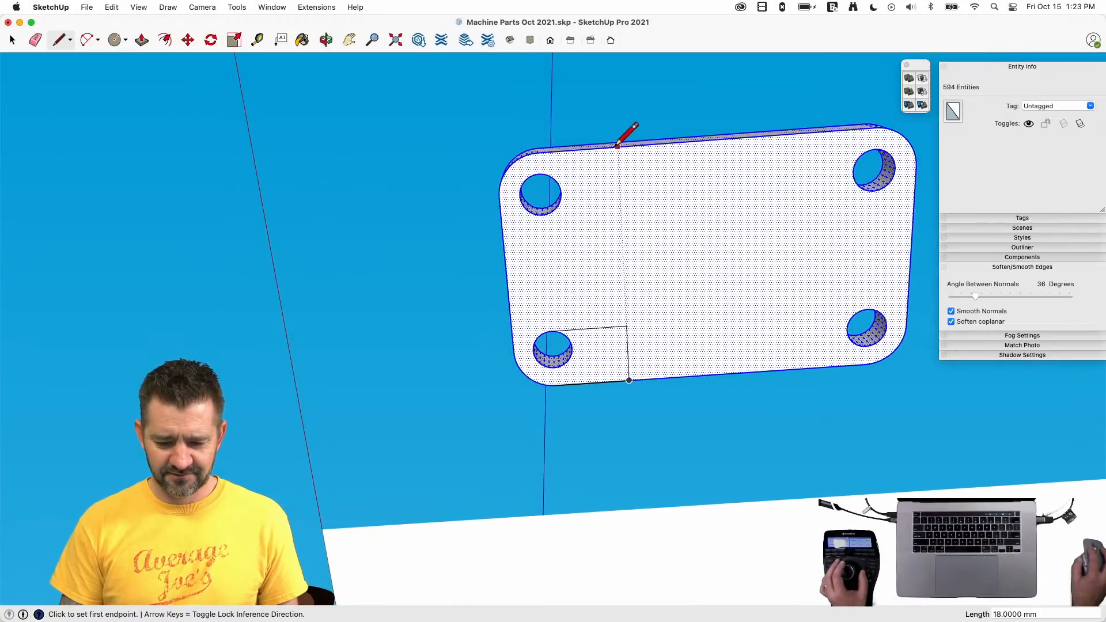
- Extend the dividing line across to the opposite long edge and erase the 23 mm helper line beside the hole
click(625, 325)
key(e)
click(610, 326)
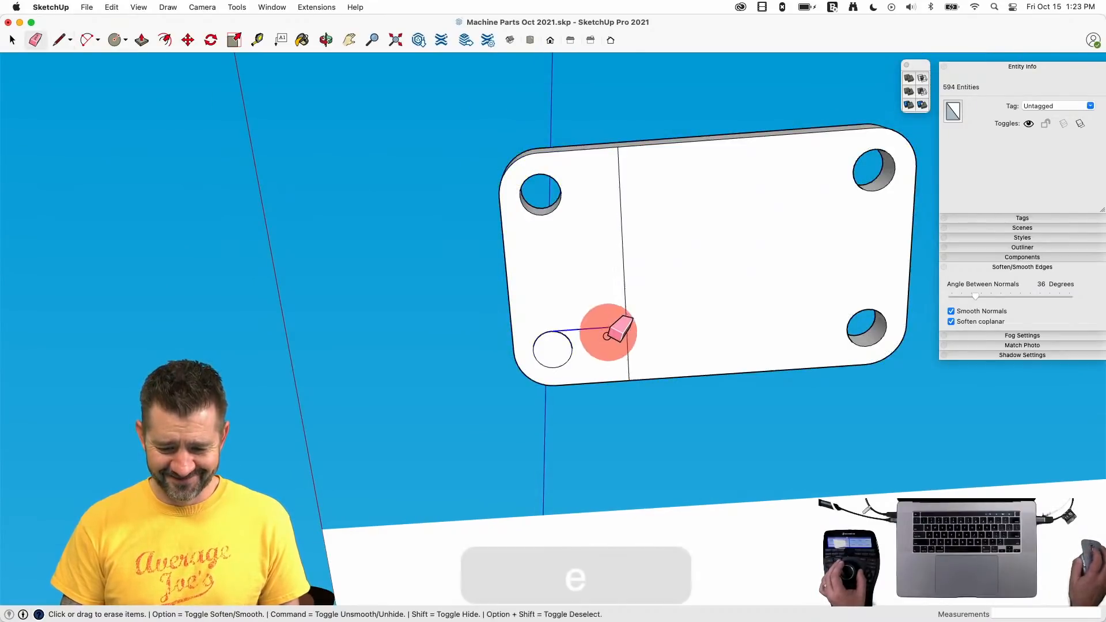
- Try to separate the filled hole's face from the plate by retracing a segment of its circle
scroll(571, 343, up, 2)
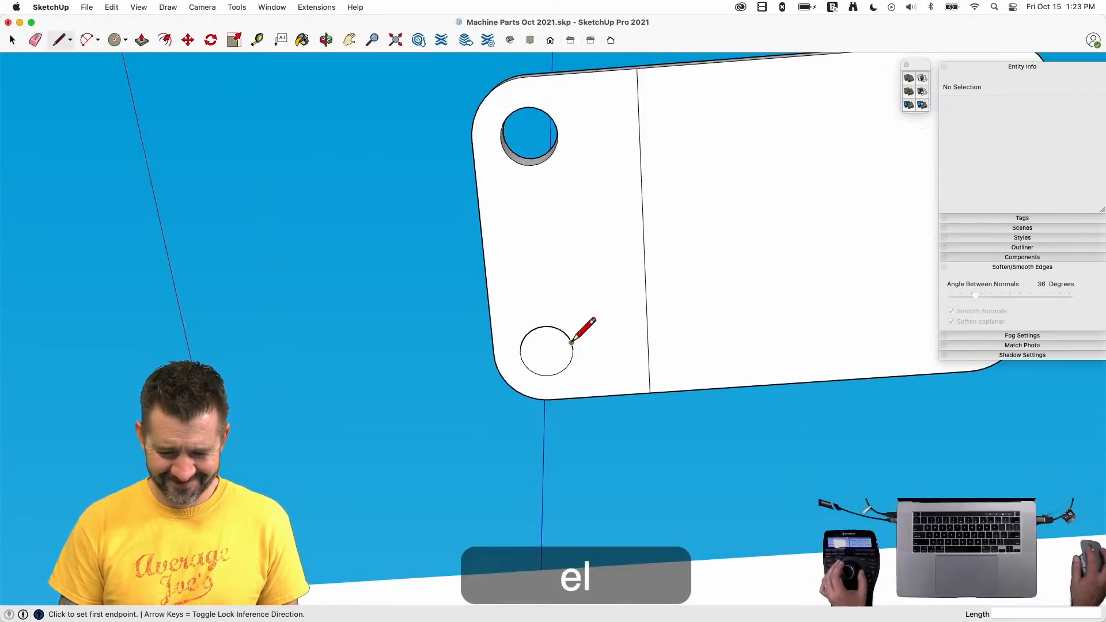
key(space)
click(548, 359)
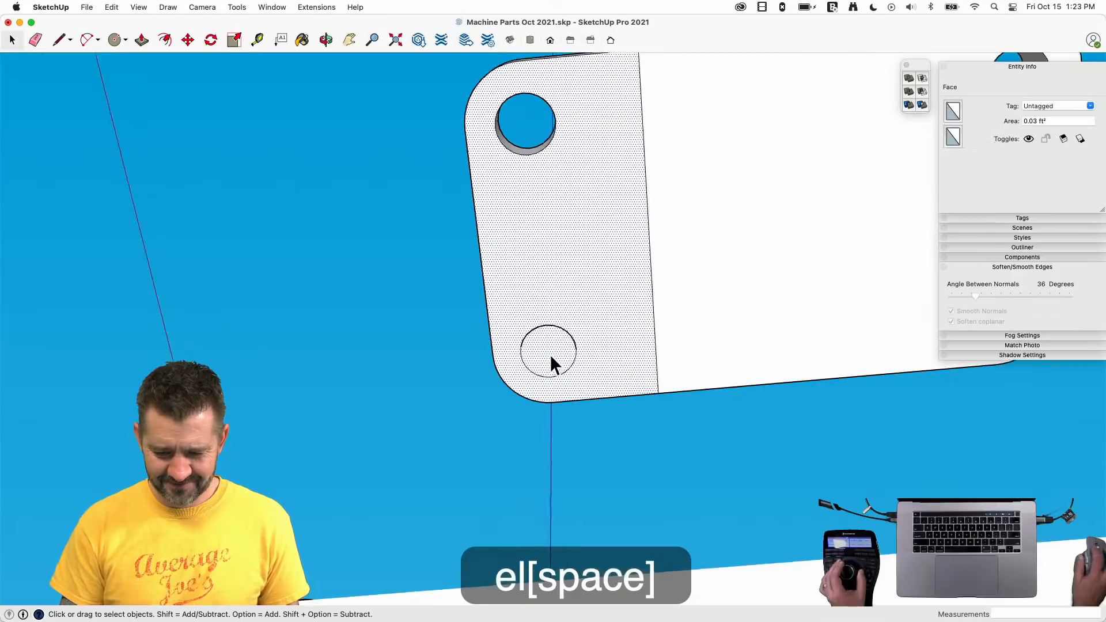
key(l)
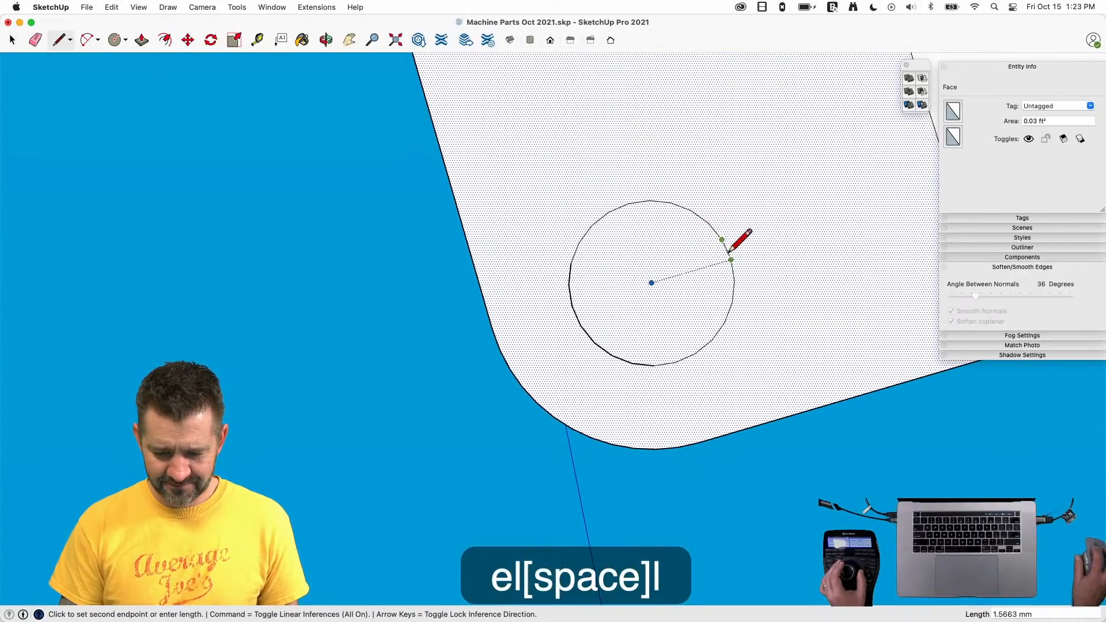
key(space)
click(679, 281)
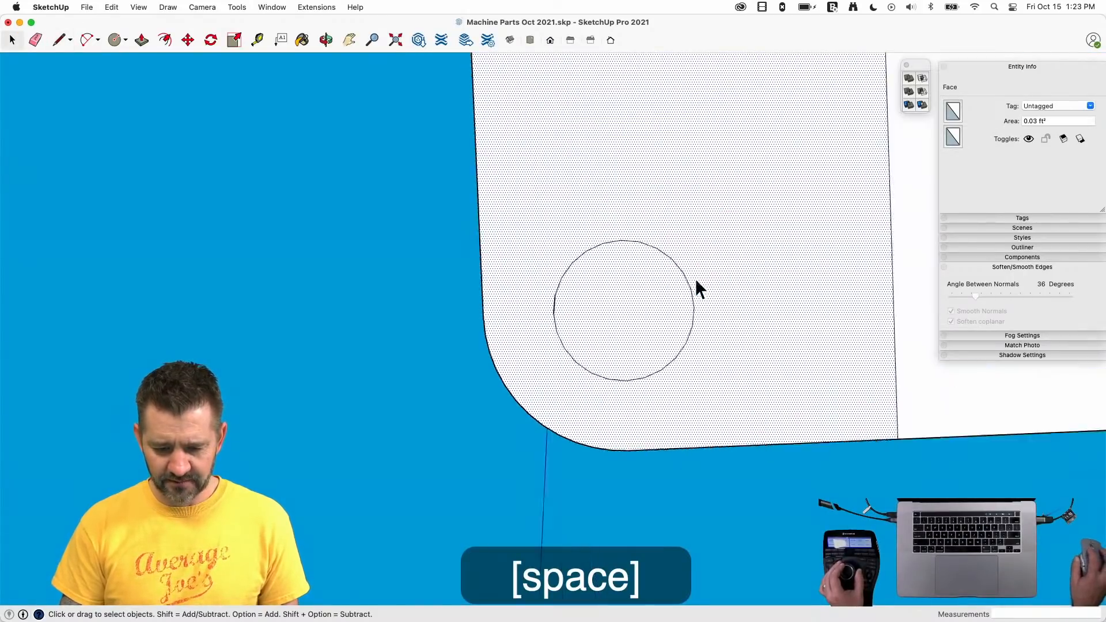
click(719, 292)
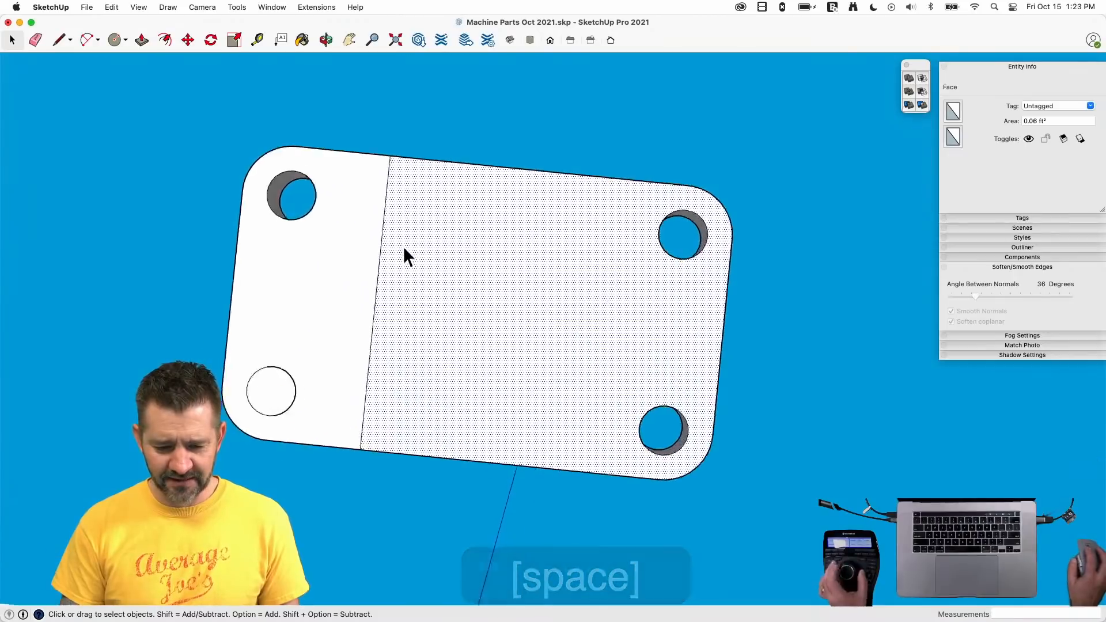
- Copy the short end edge and the dividing line together so that the copied dividing line lands on the opposite end edge
click(235, 314)
shift+click(377, 326)
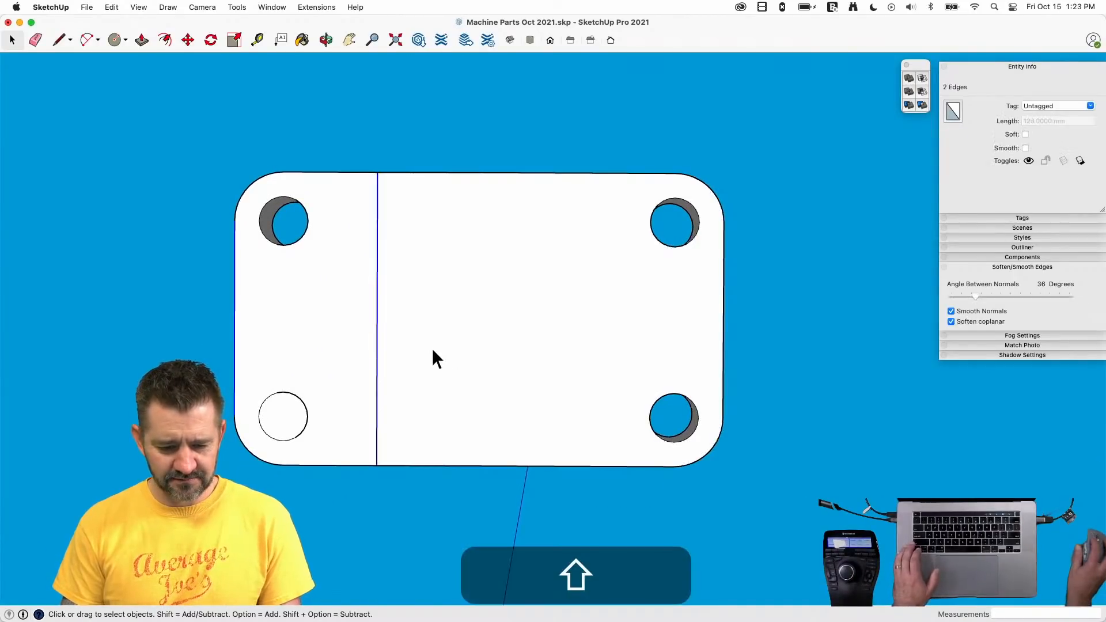
key(alt)
click(238, 314)
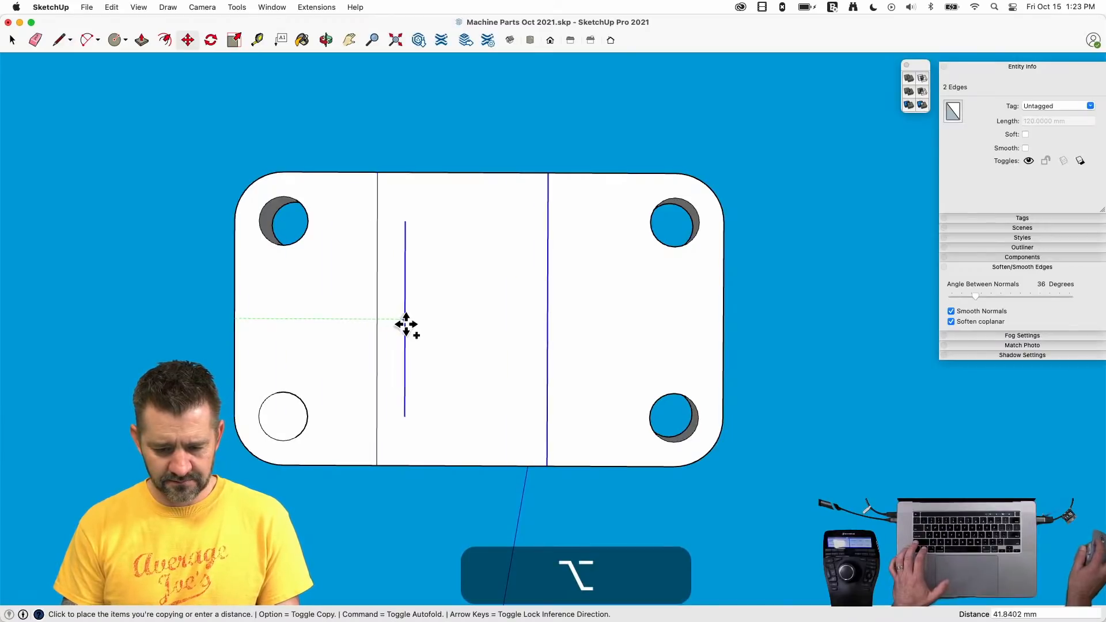
click(547, 323)
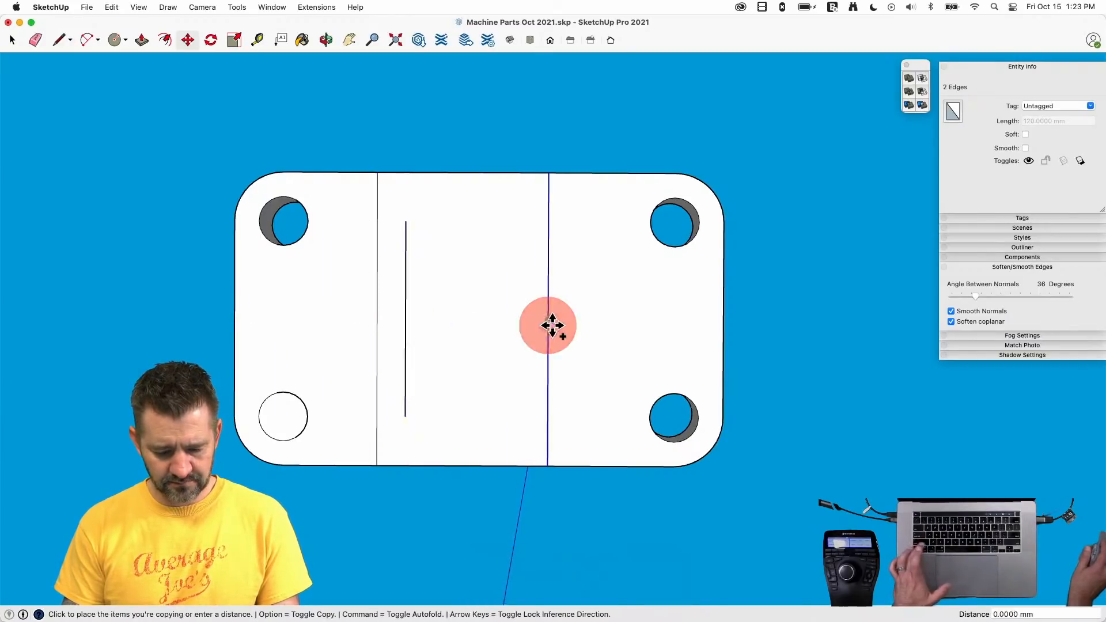
key(alt)
click(723, 323)
- Erase the excess copied edges outside the rounded corners and extend the second dividing line to the plate's long edges
key(alt+e)
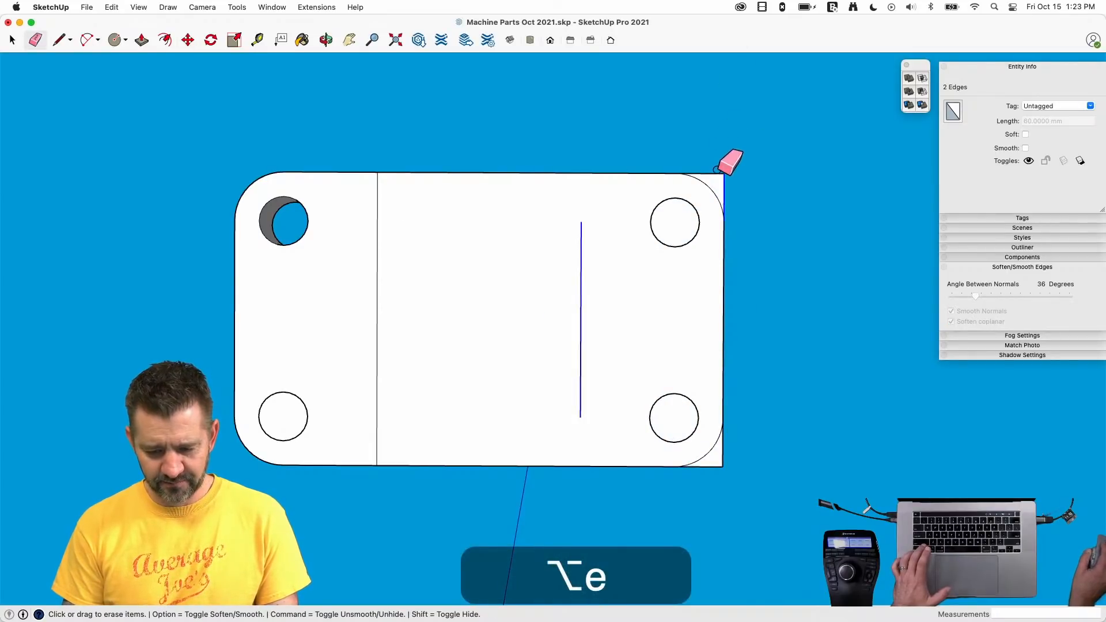
drag(719, 464, 728, 484)
key(l)
key(l)
click(580, 415)
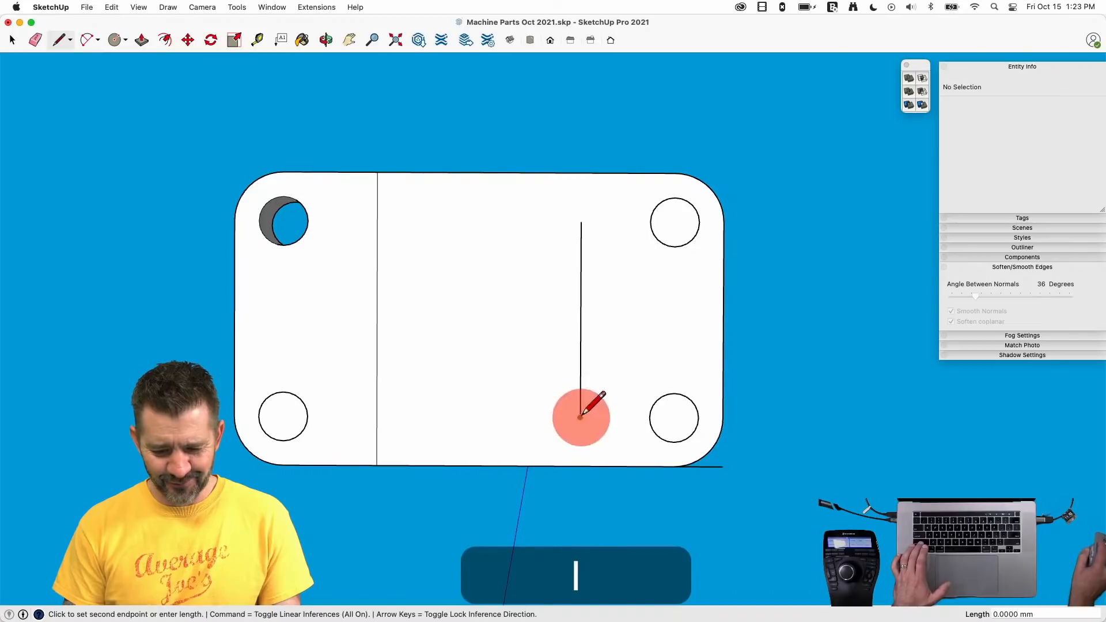
click(580, 173)
key(e)
- Reopen the two filled holes beside the second dividing line by retracing a segment of each circle and deleting the inner faces
key(l)
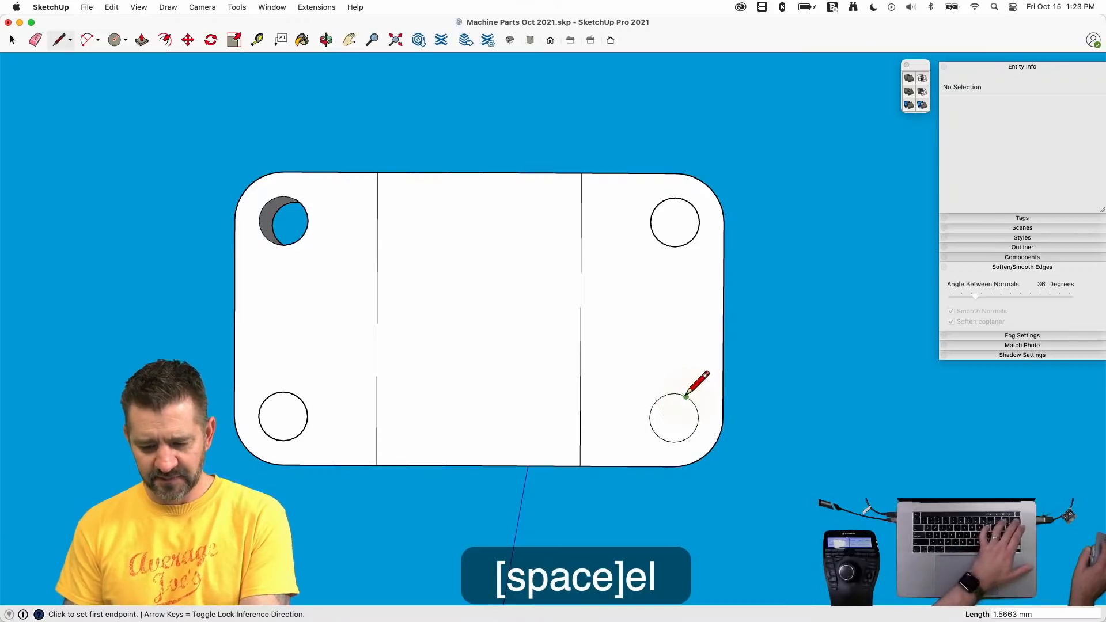
key(space)
click(669, 430)
key(Delete)
key(l)
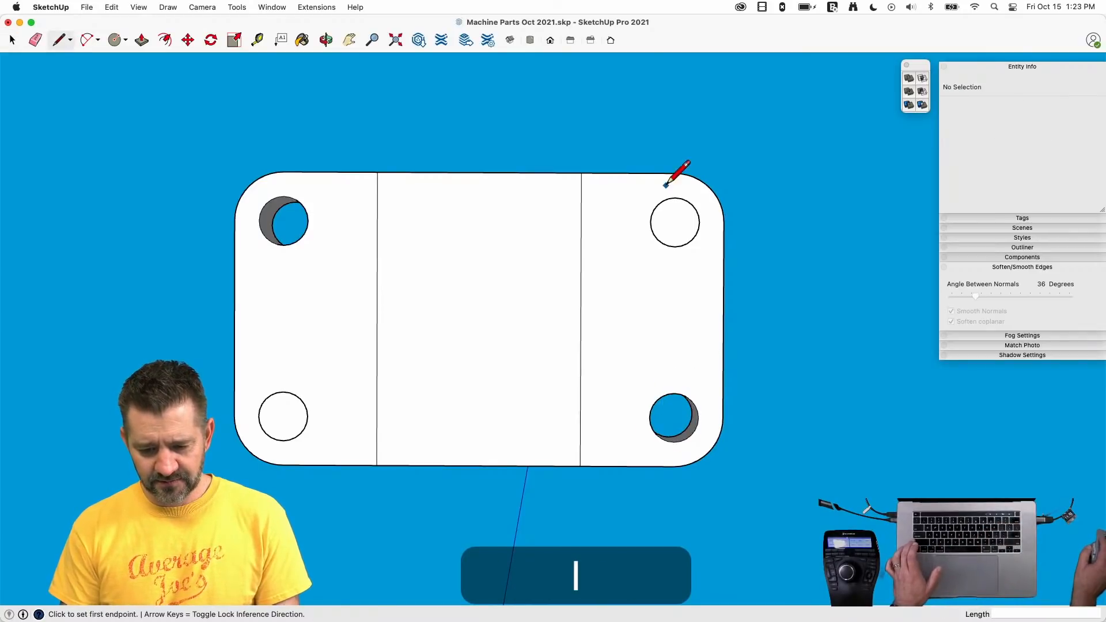
click(669, 196)
key(space)
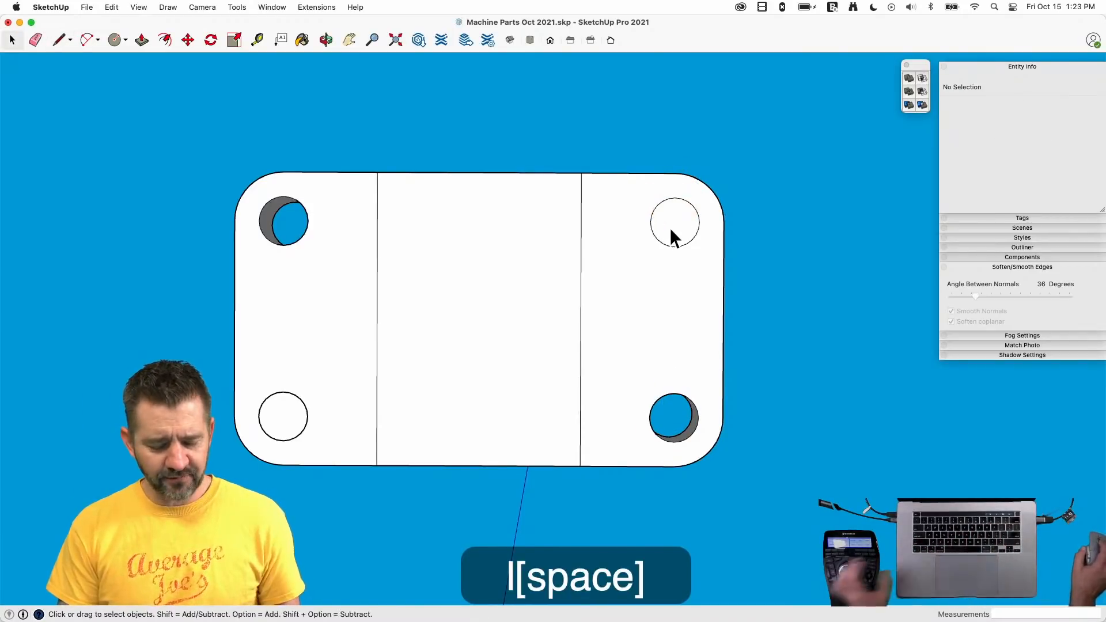
click(670, 235)
key(BackSpace)
key(BackSpace)
- Retrace a segment of the last filled hole's circle and delete the face inside it
scroll(317, 395, up, 5)
key(l)
click(410, 324)
click(424, 322)
key(space)
click(431, 384)
key(BackSpace)
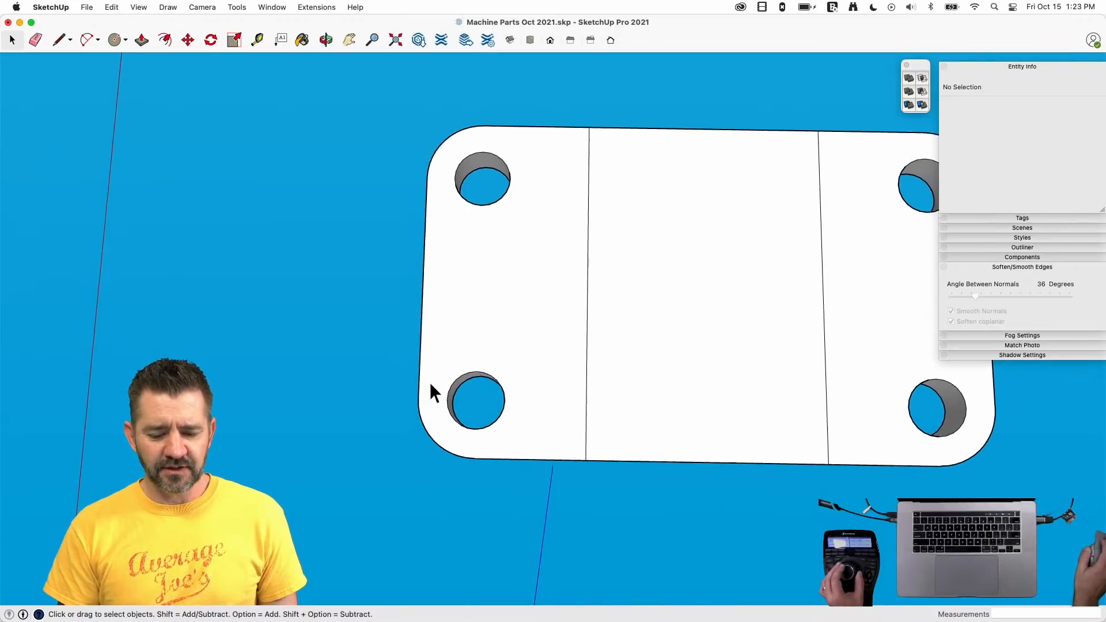
- Retrace a segment of the remaining corner hole's circle to rebuild its face and select the end face around it
scroll(430, 381, up, 3)
key(l)
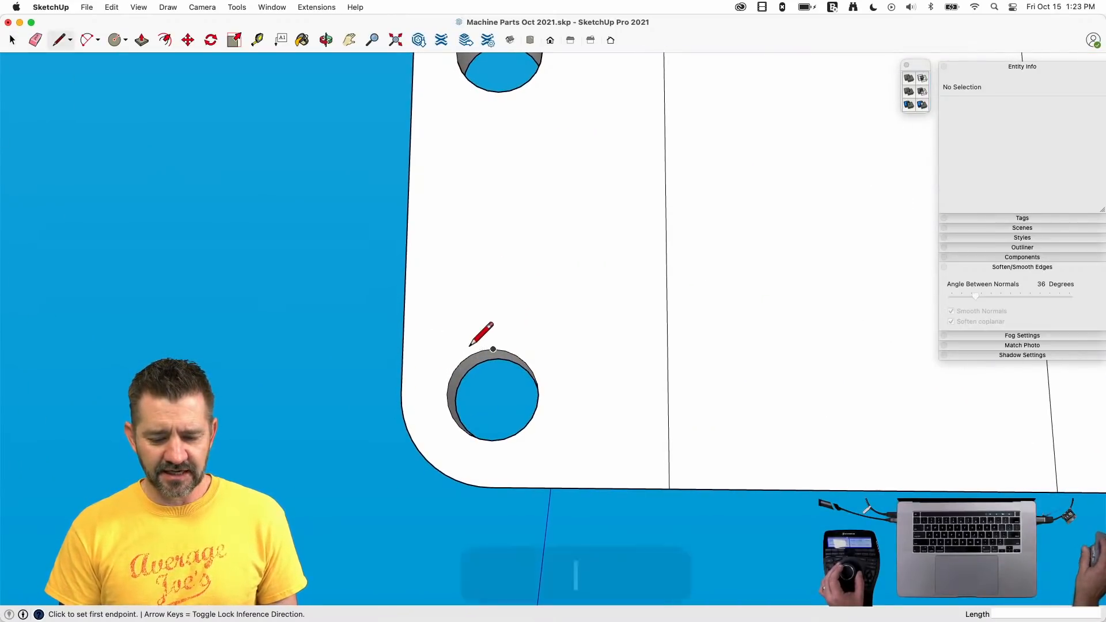
click(471, 353)
click(480, 348)
key(space)
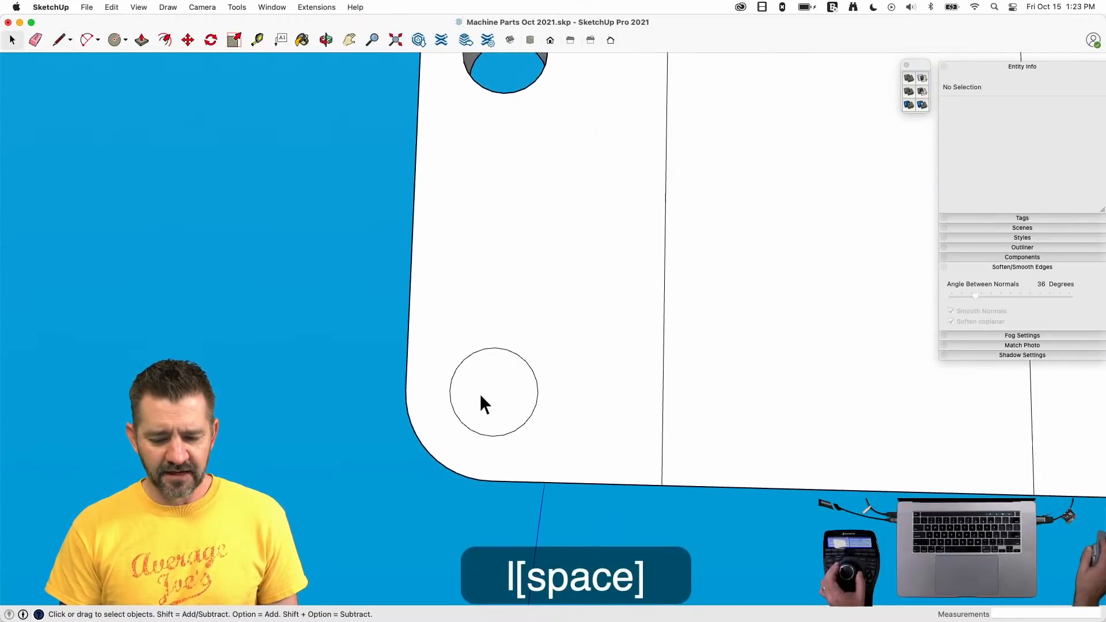
click(522, 328)
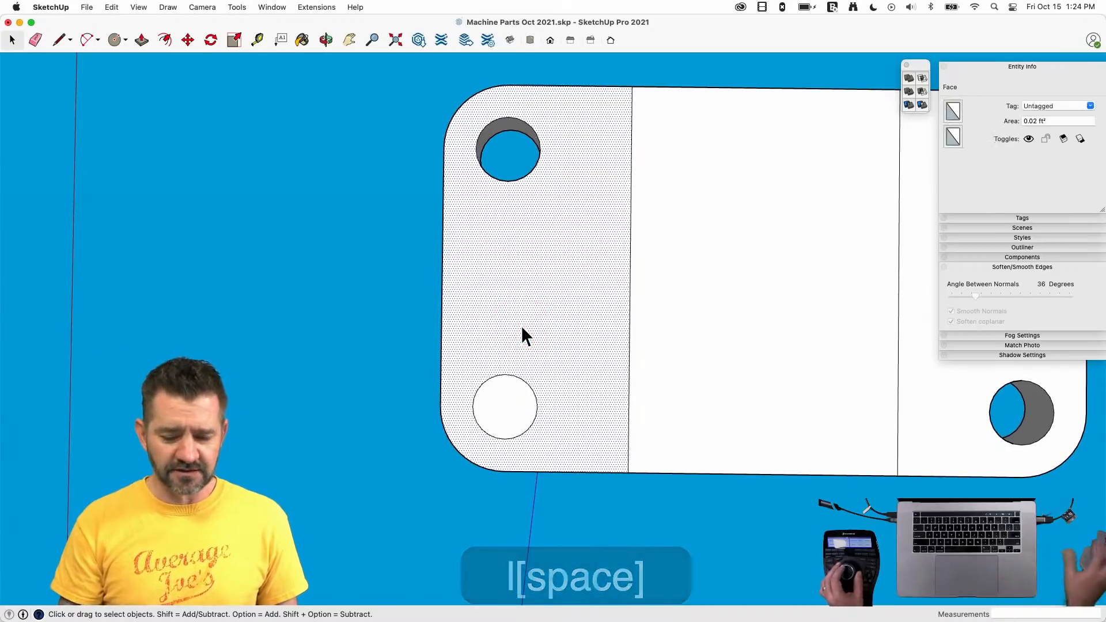
- Draw three connected lines around the filled corner hole, from the plate's short edge to its long edge, to isolate that corner
scroll(521, 326, up, 4)
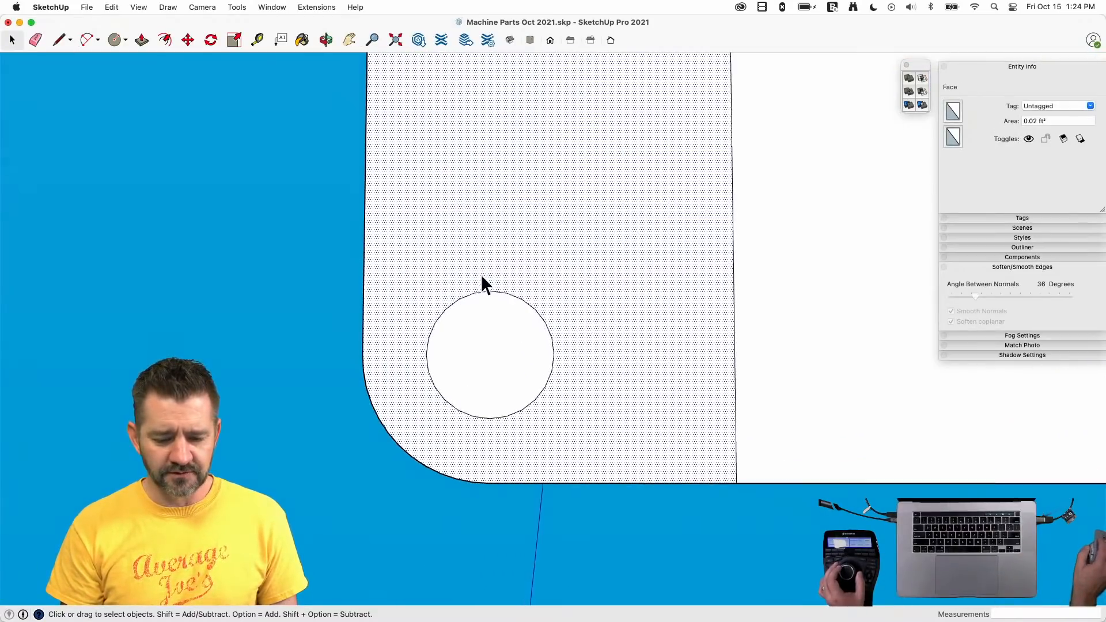
click(364, 278)
click(516, 244)
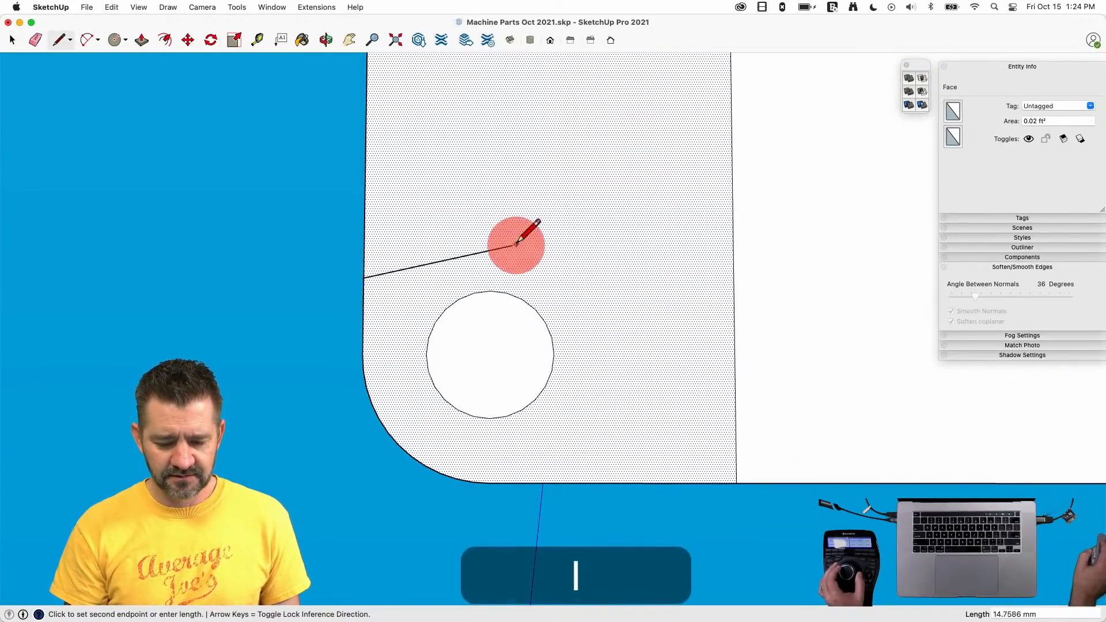
click(621, 401)
click(553, 482)
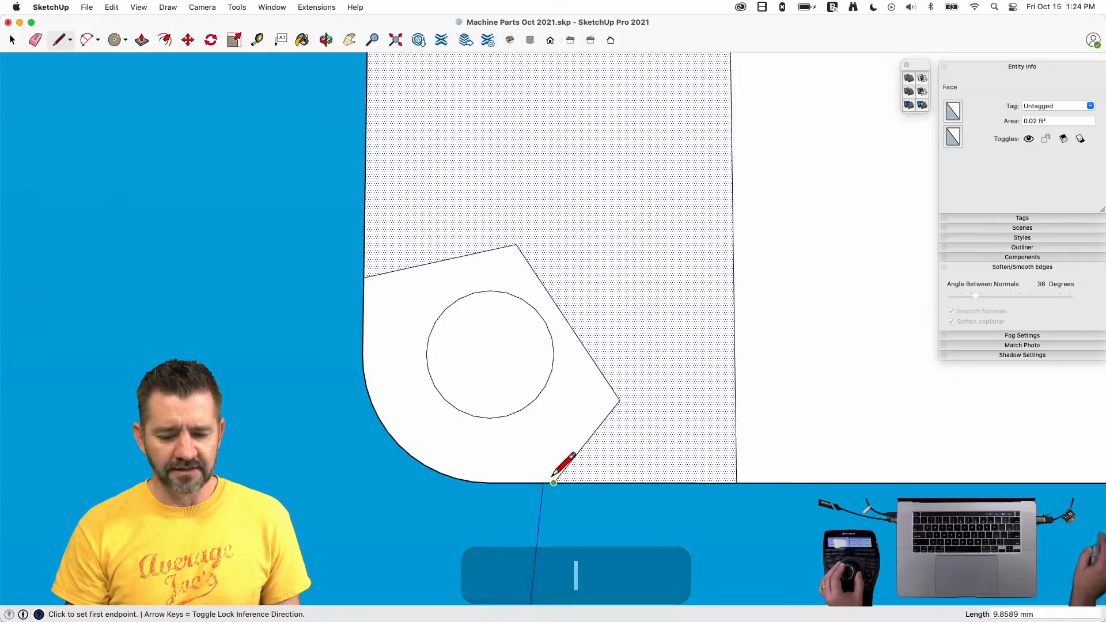
key(space)
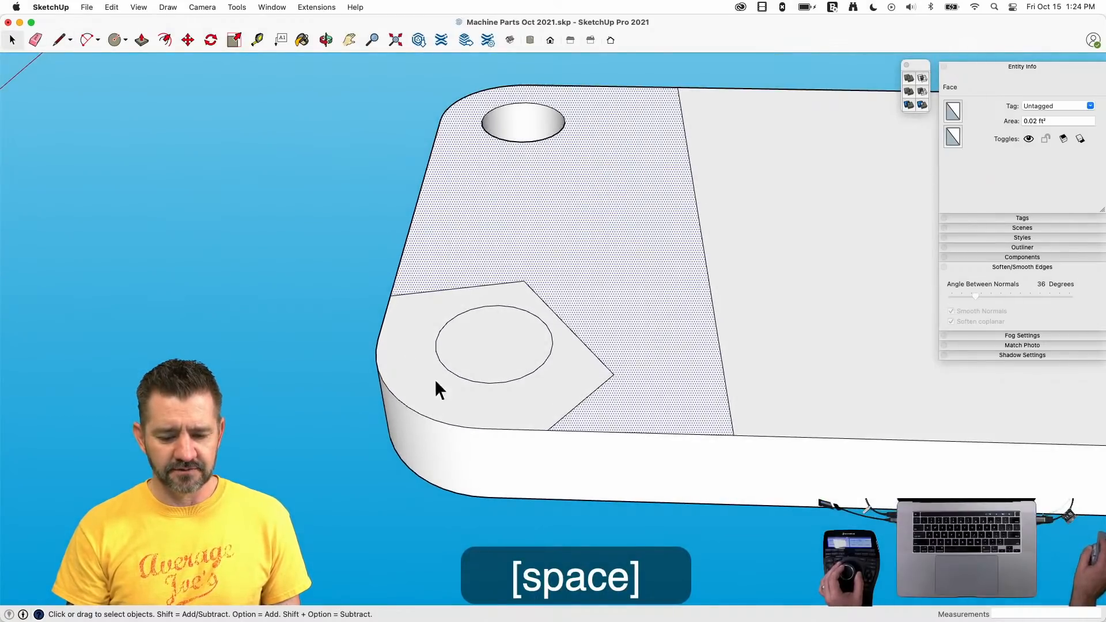
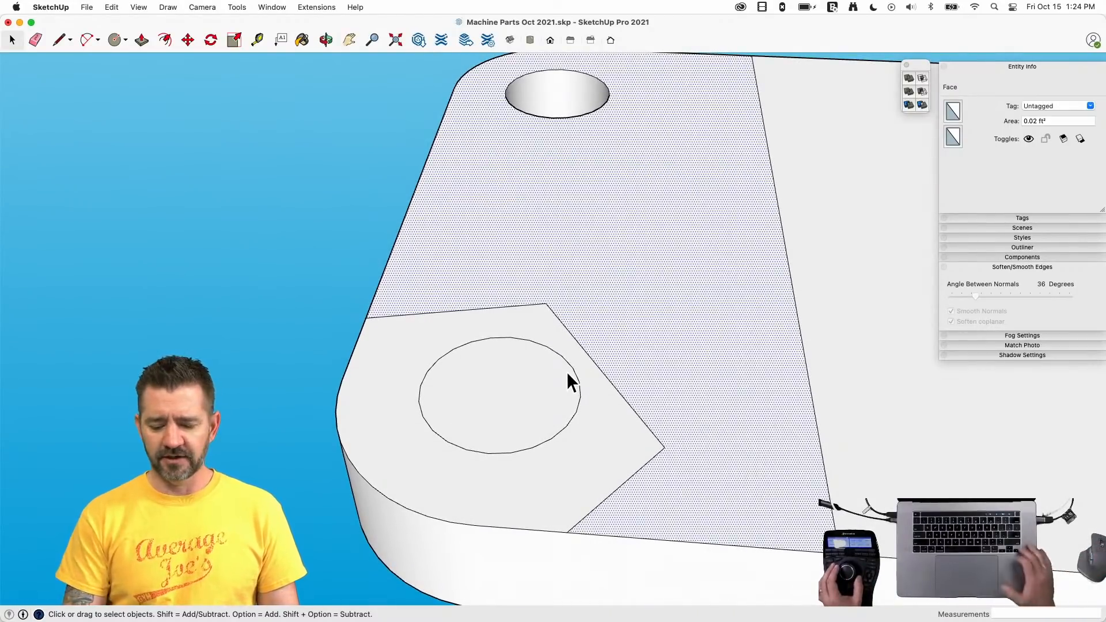
- Delete the face inside the isolated corner hole and erase the three helper lines around it
click(486, 394)
key(BackSpace)
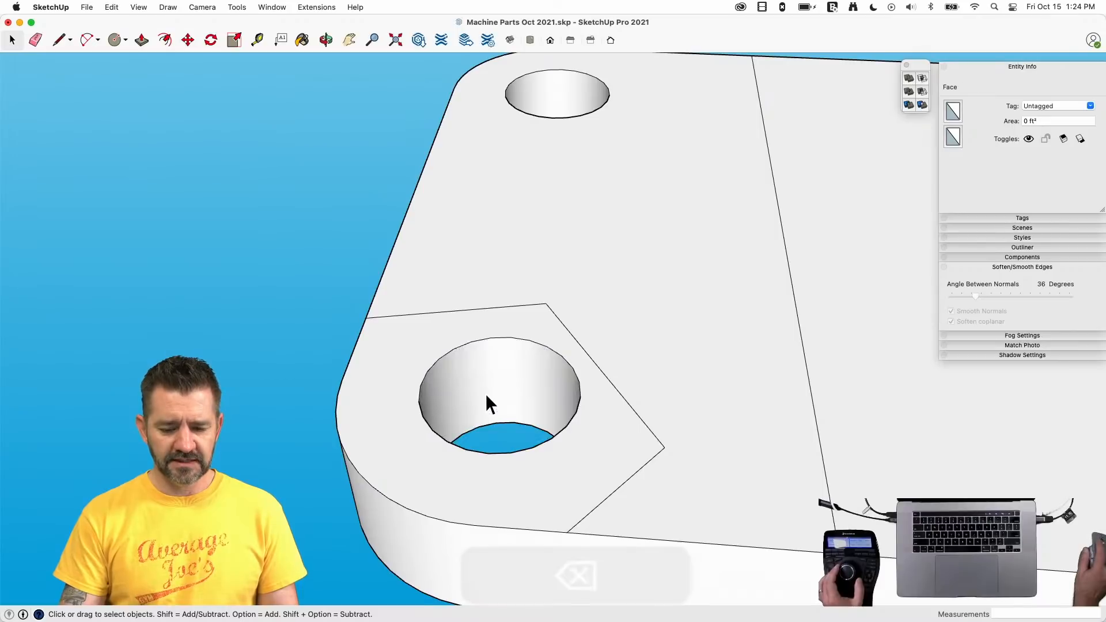
key(e)
drag(524, 299, 614, 402)
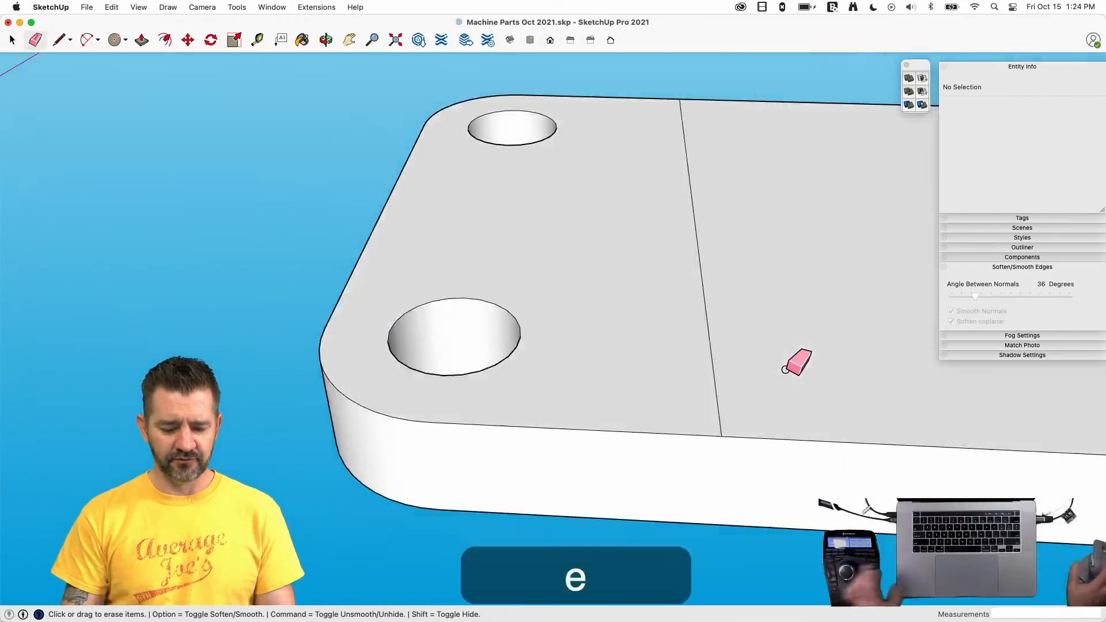
- Push the centre section of the plate's underside in by 3 mm
key(p)
click(698, 251)
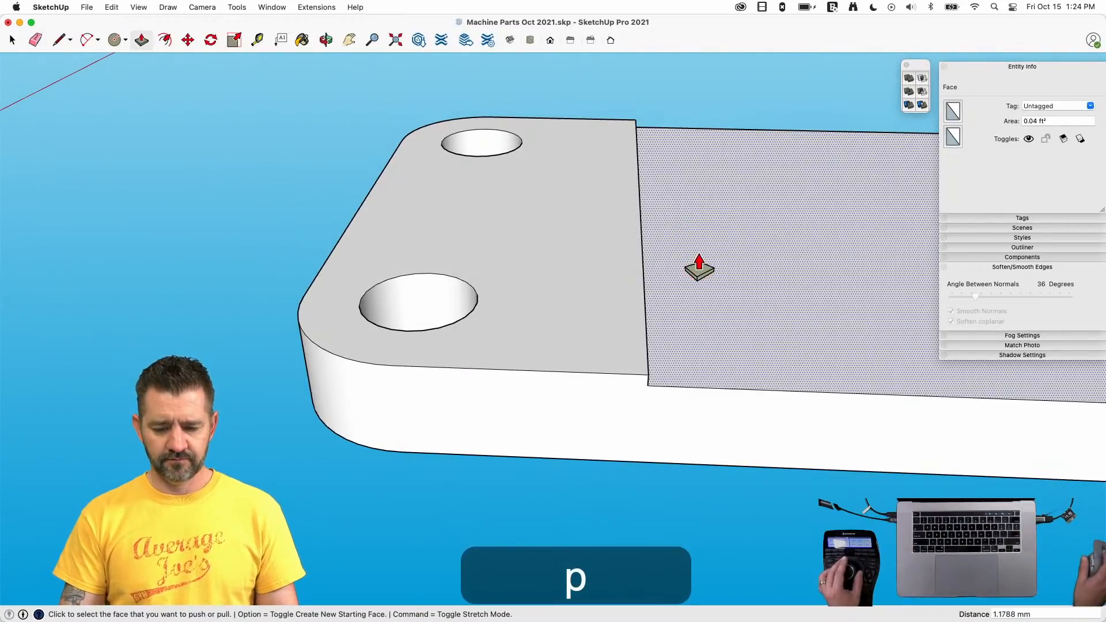
text(3)
key(Return)
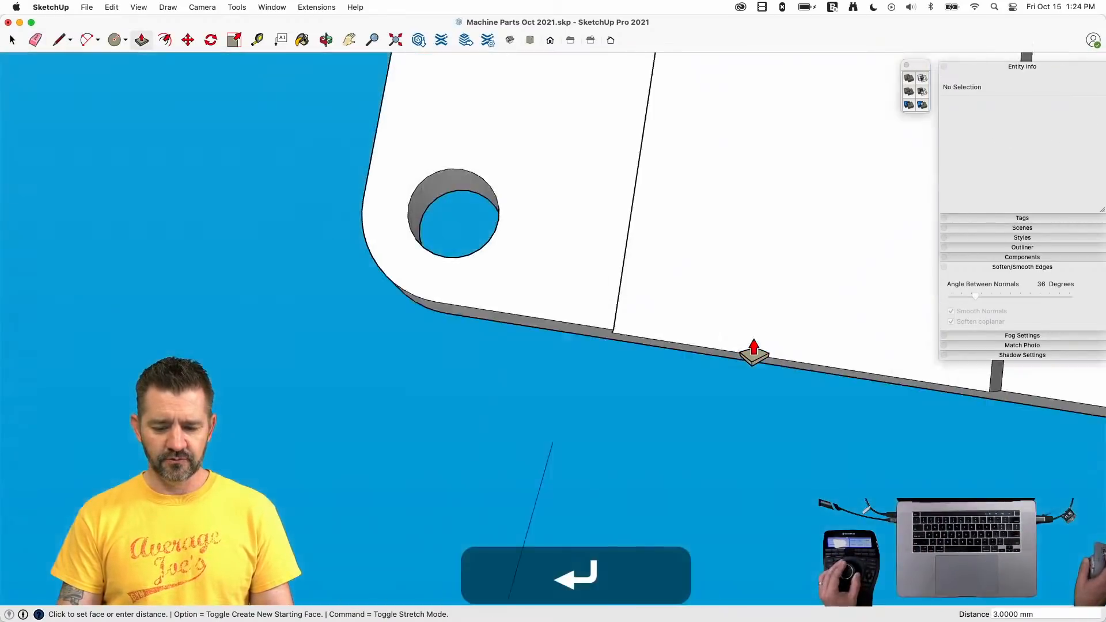
key(e)
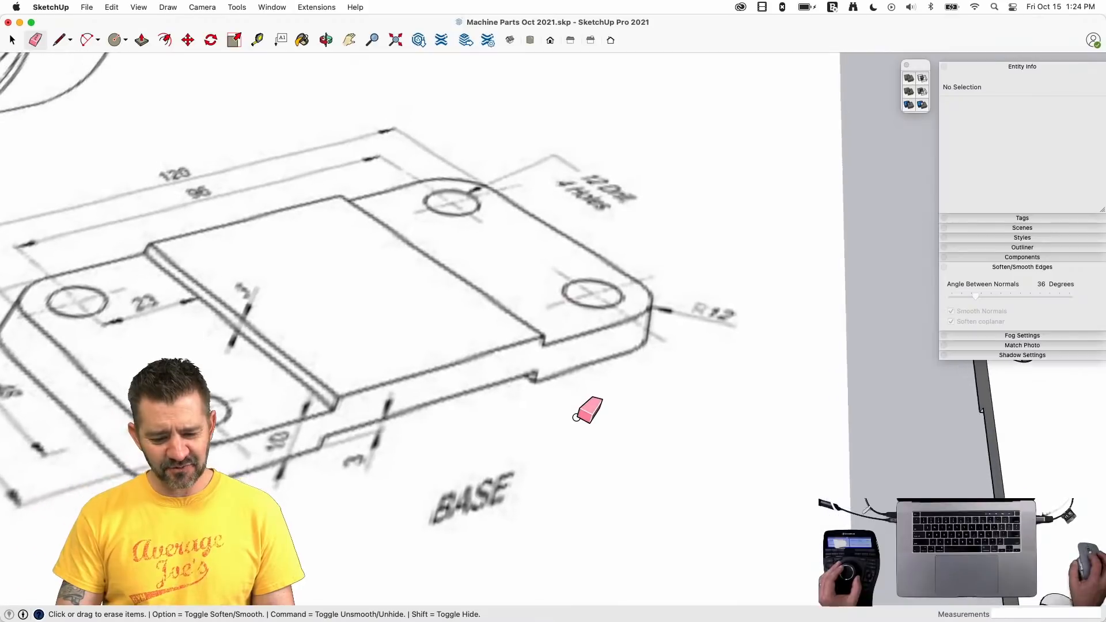
- Check on the base drawing how the underside recess lines up with the raised centre section, using temporary lines between their corners
key(l)
click(320, 450)
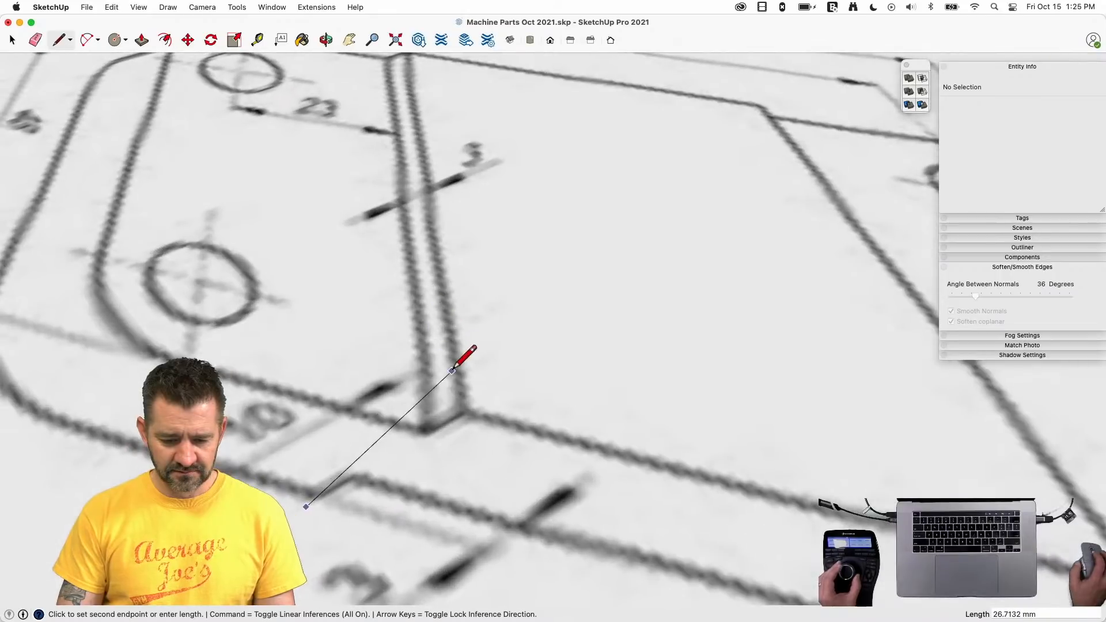
key(Escape)
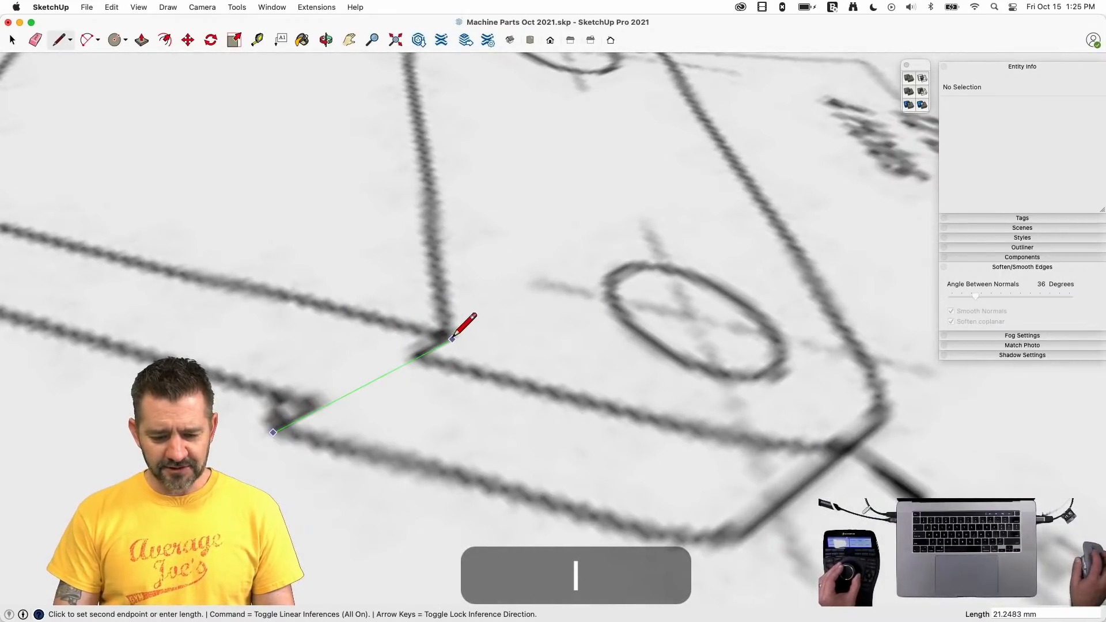
key(space)
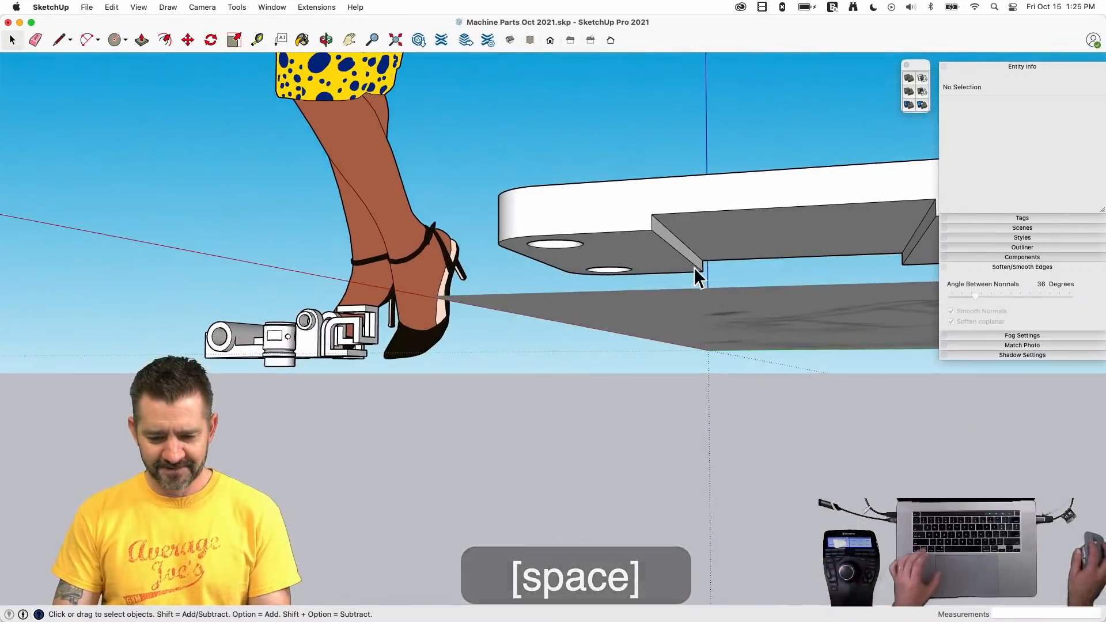
- Copy the underside recess face straight up onto the plate's top face and reverse the copied face
click(682, 261)
key(m)
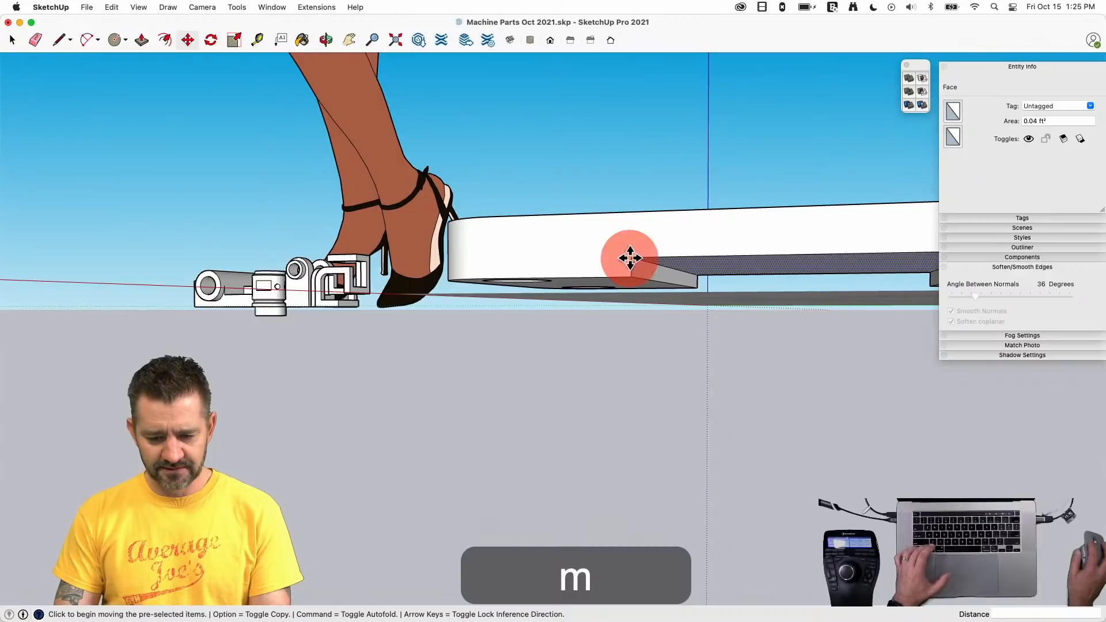
click(634, 213)
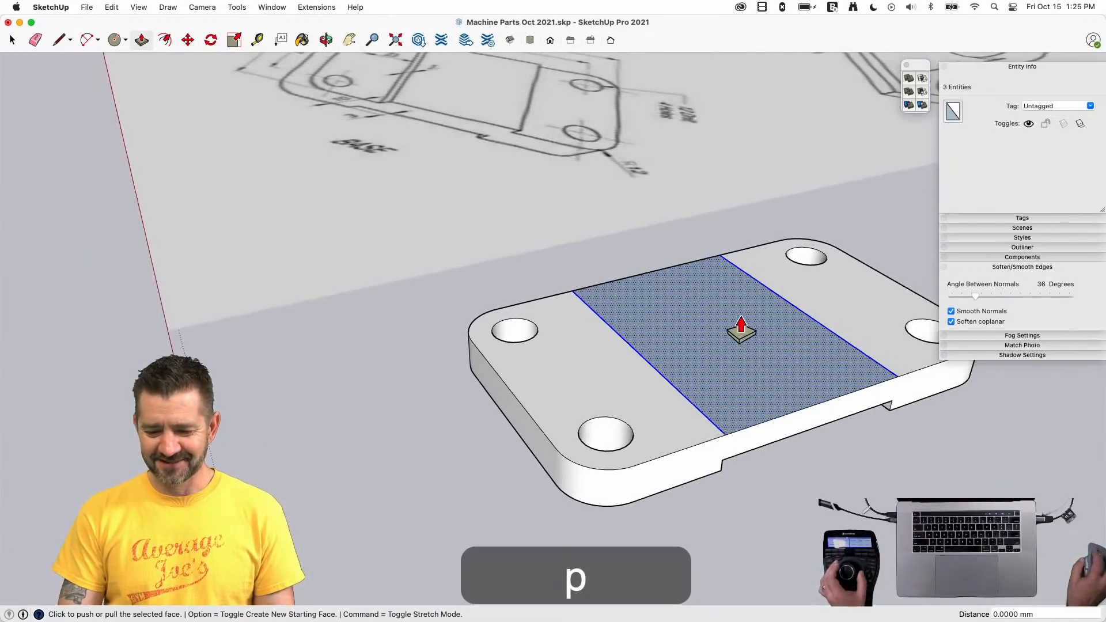
right_click(740, 315)
mouse_move(800, 431)
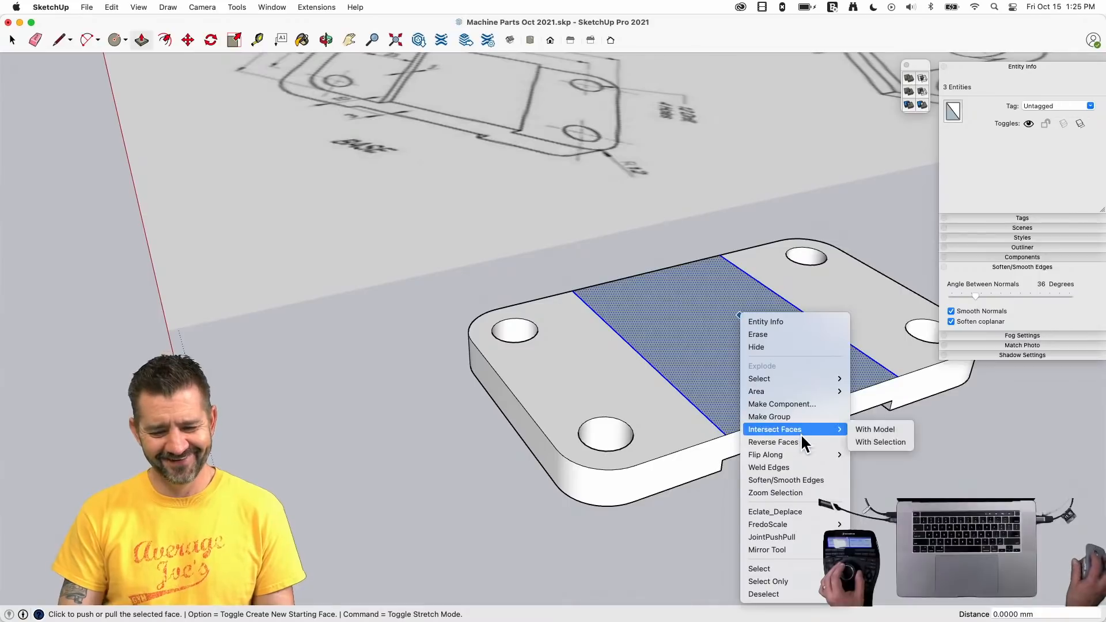
click(743, 436)
- Pull the centre face on top of the plate upward to form the raised step
key(p)
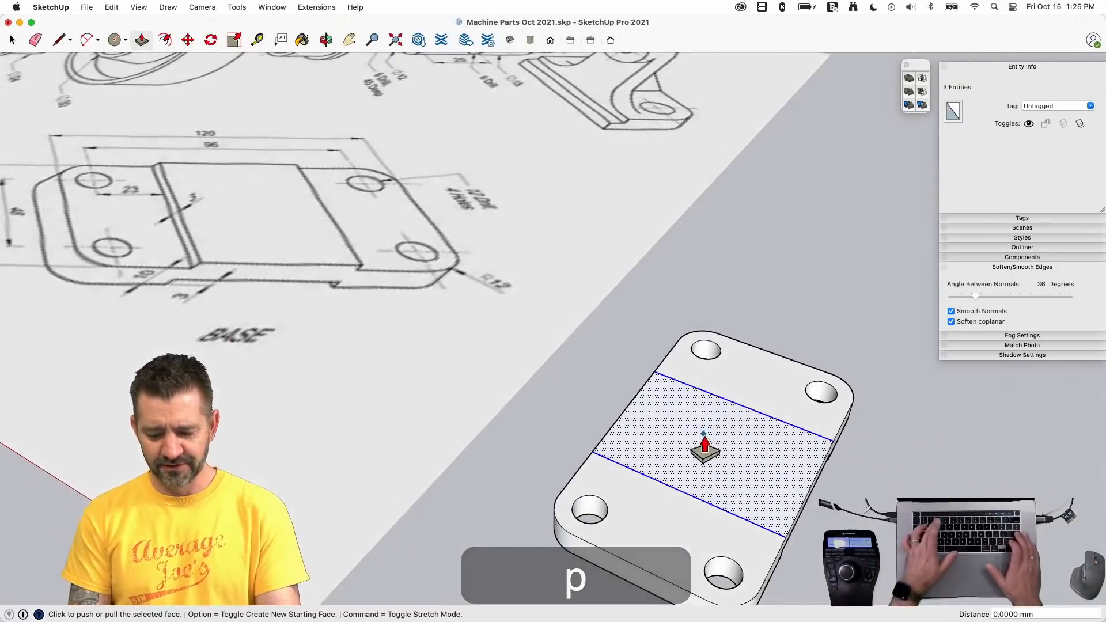
drag(703, 437, 701, 418)
key(Return)
key(space)
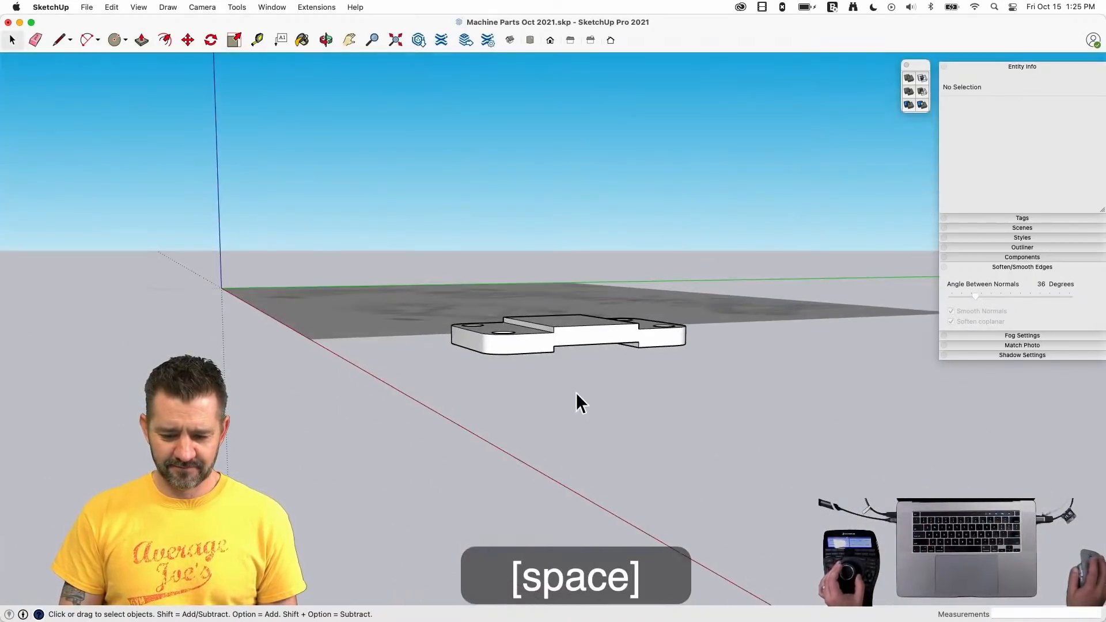
- Select all the connected geometry of the finished plate and make it a component named Base
triple_click(534, 340)
right_click(534, 339)
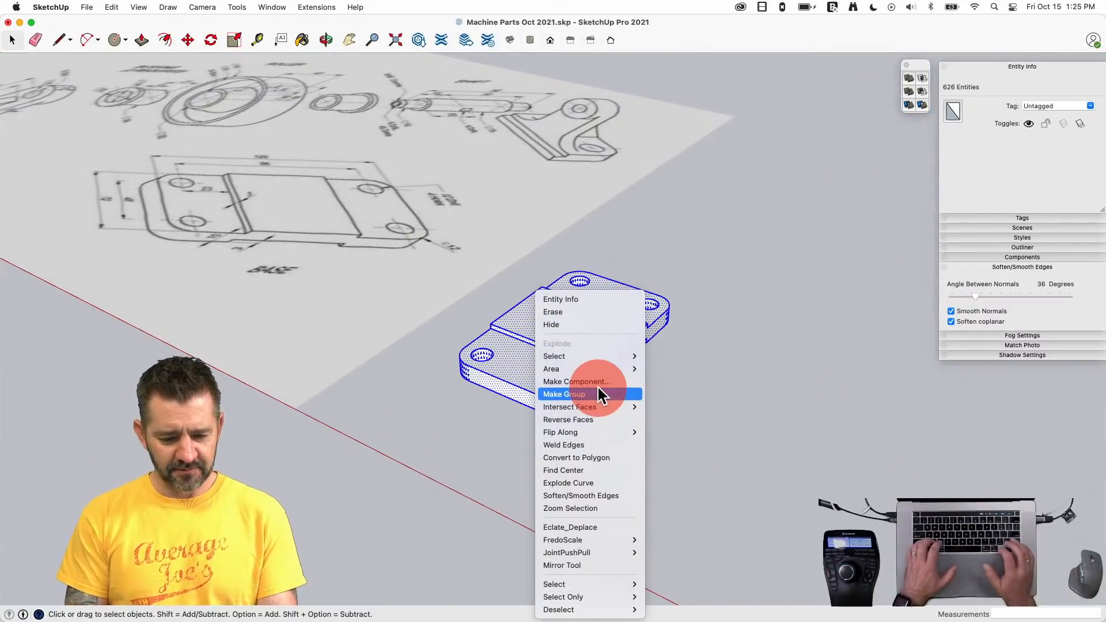
click(596, 381)
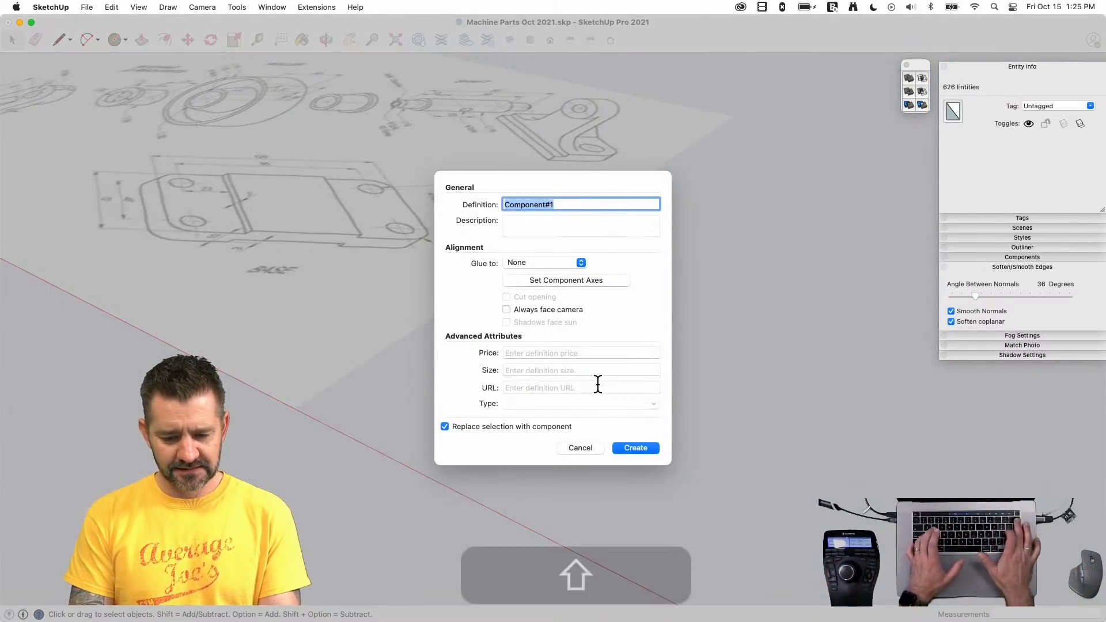
text(Base)
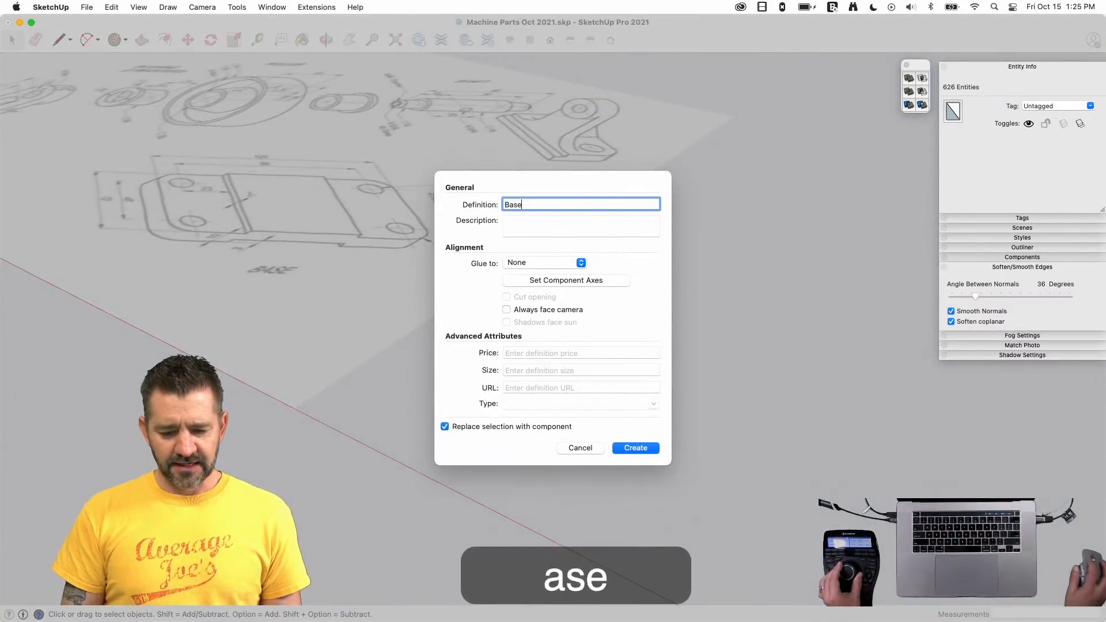
key(Return)
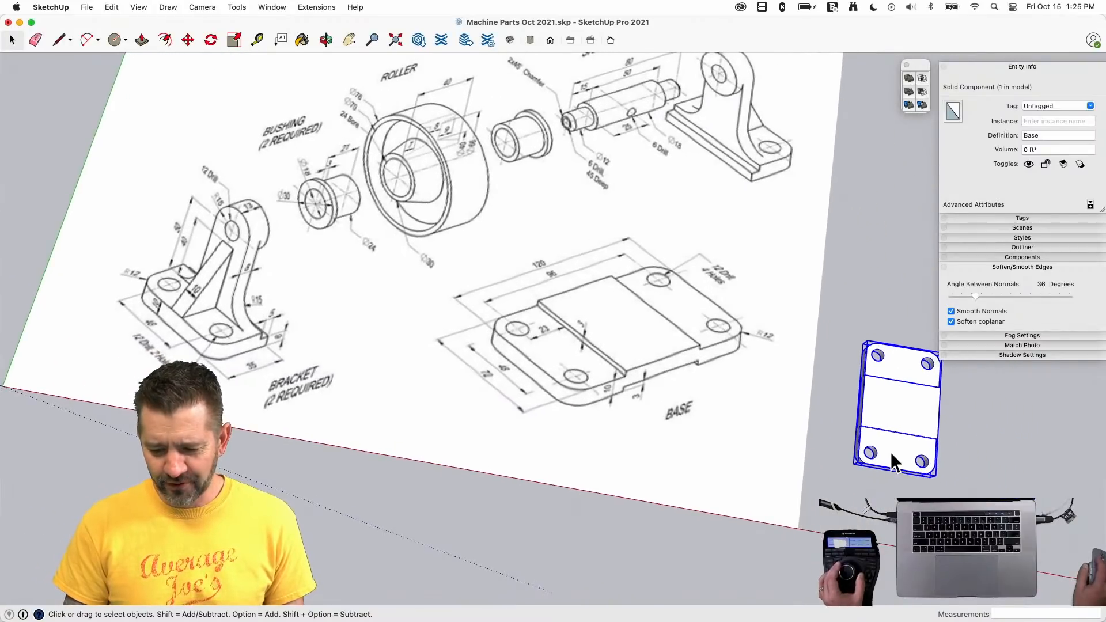
- Copy the end face with two holes from inside the Base component and paste it onto the drawing beside the bracket
click(932, 395)
key(m)
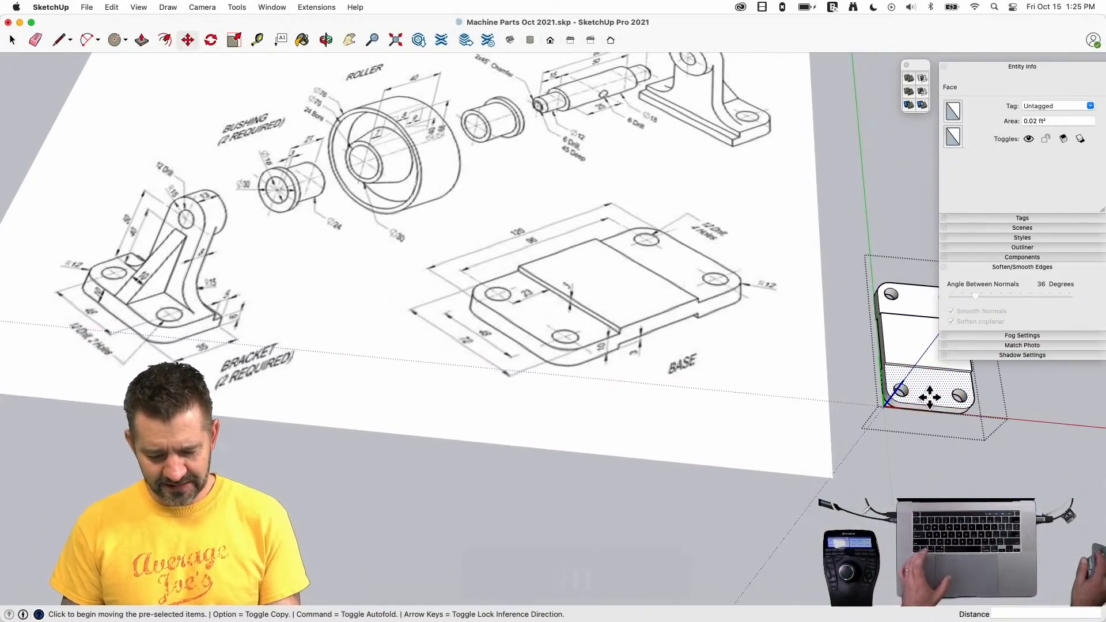
key(space)
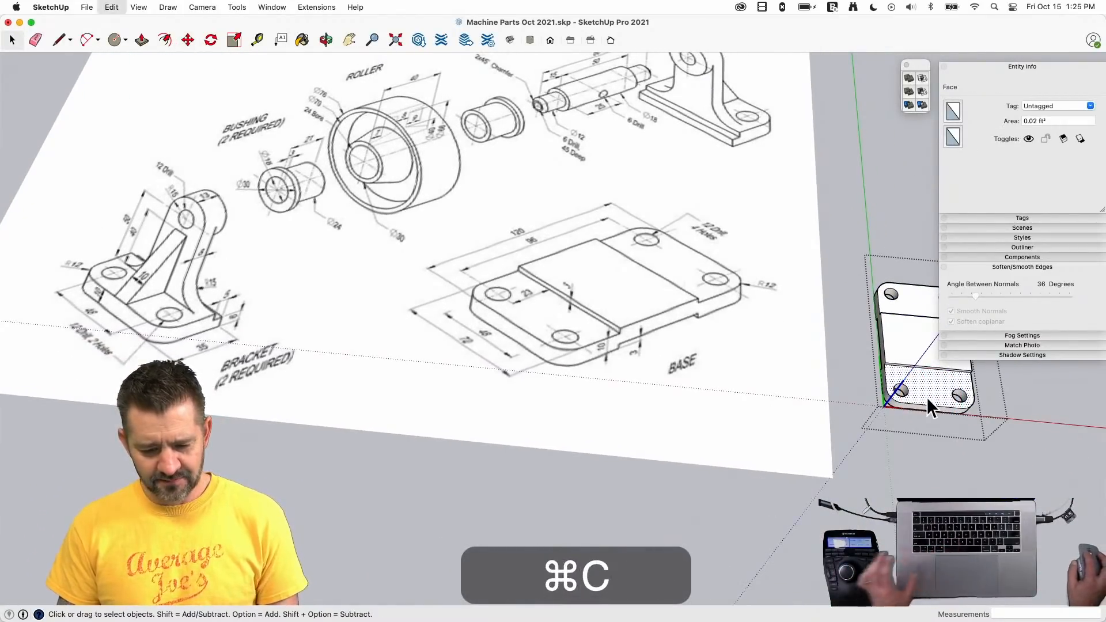
key(super+c)
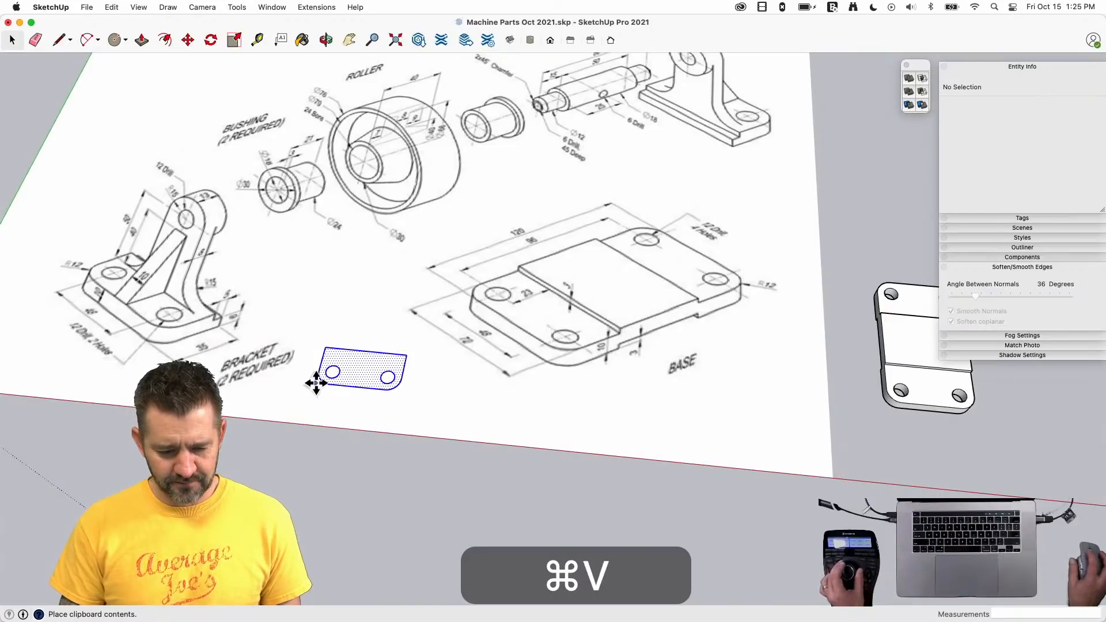
click(276, 327)
key(space)
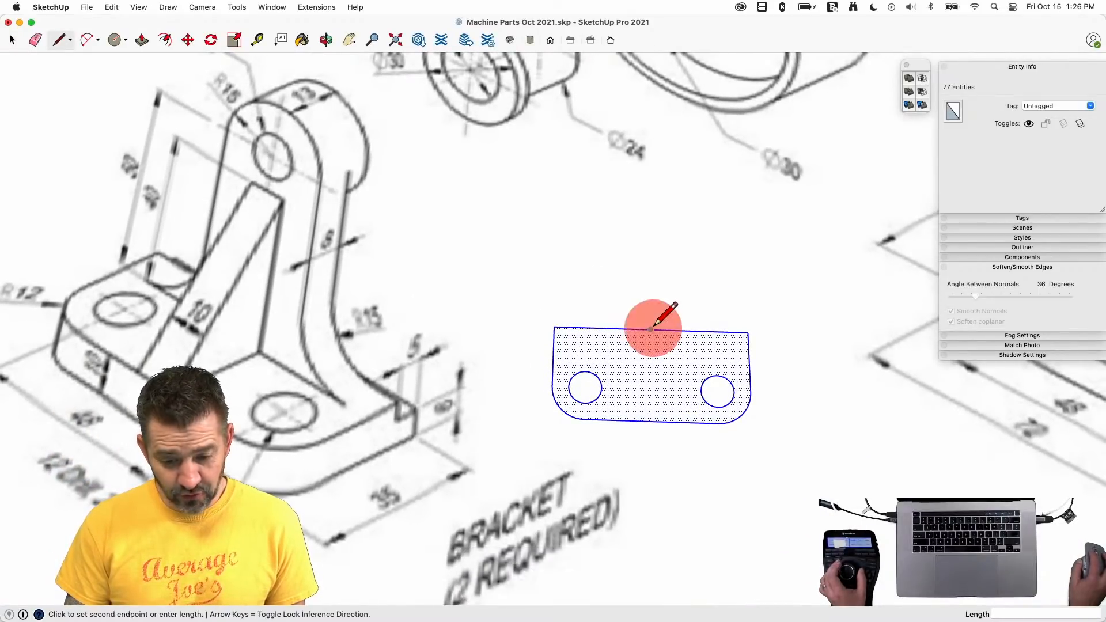
- Measure the hole spacing on the pasted end face and compare the profile with the bracket drawing's dimensions
key(space)
key(l)
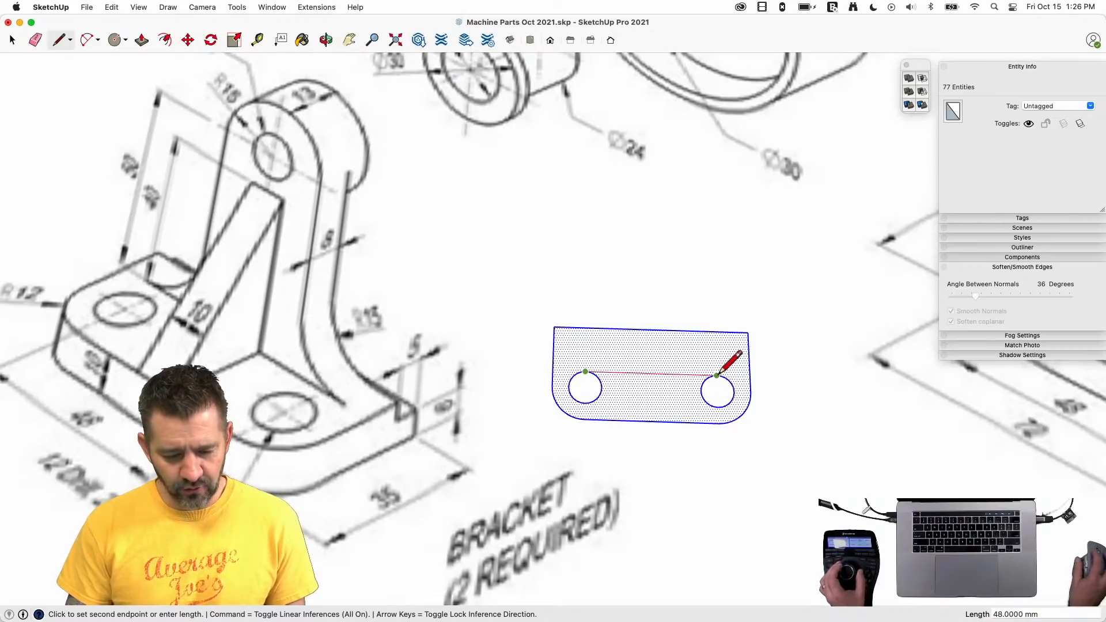
key(space)
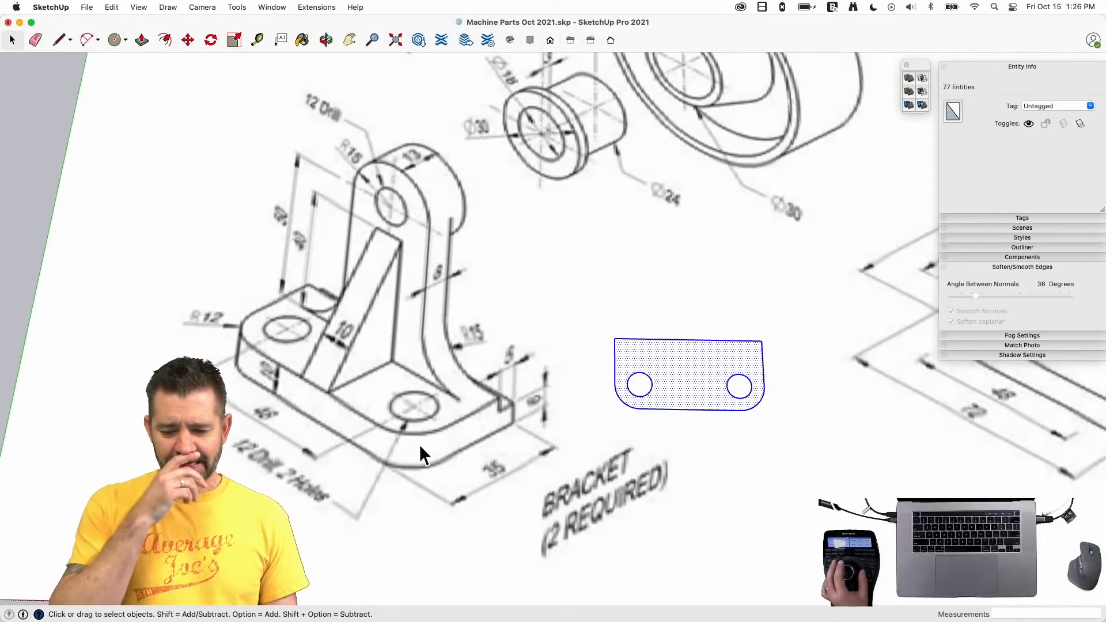
scroll(420, 444, down, 2)
scroll(419, 444, down, 3)
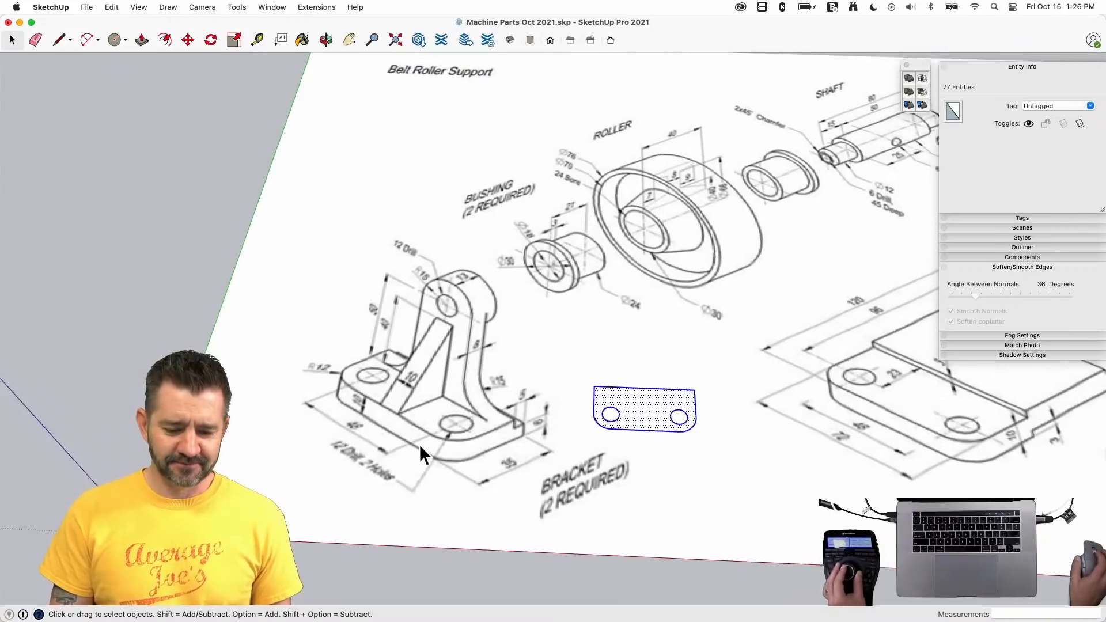
scroll(580, 373, up, 2)
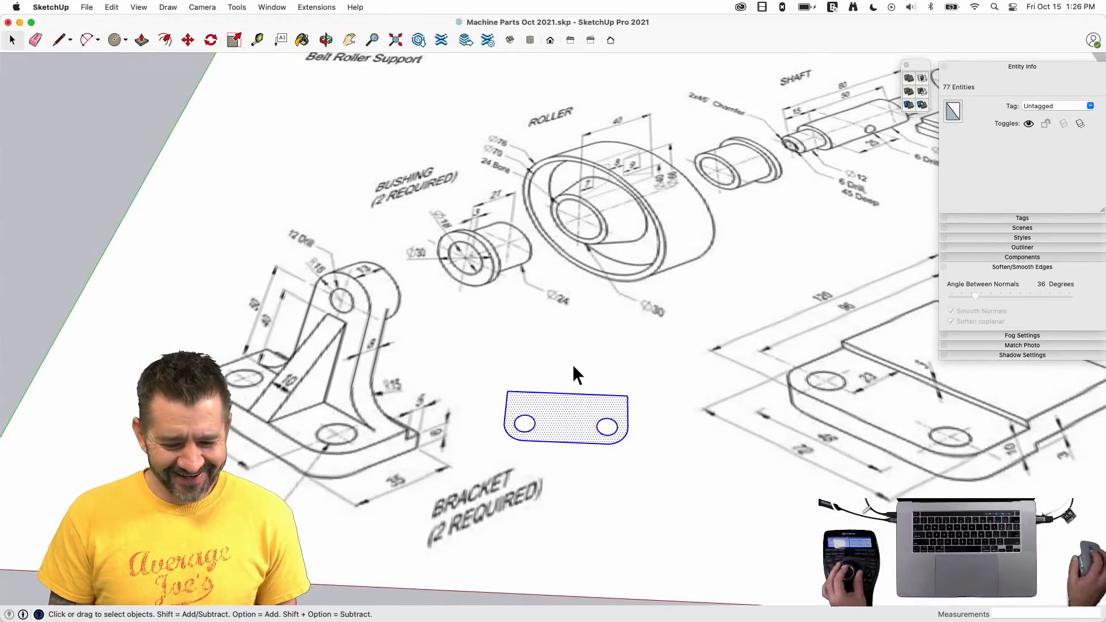
scroll(477, 367, up, 2)
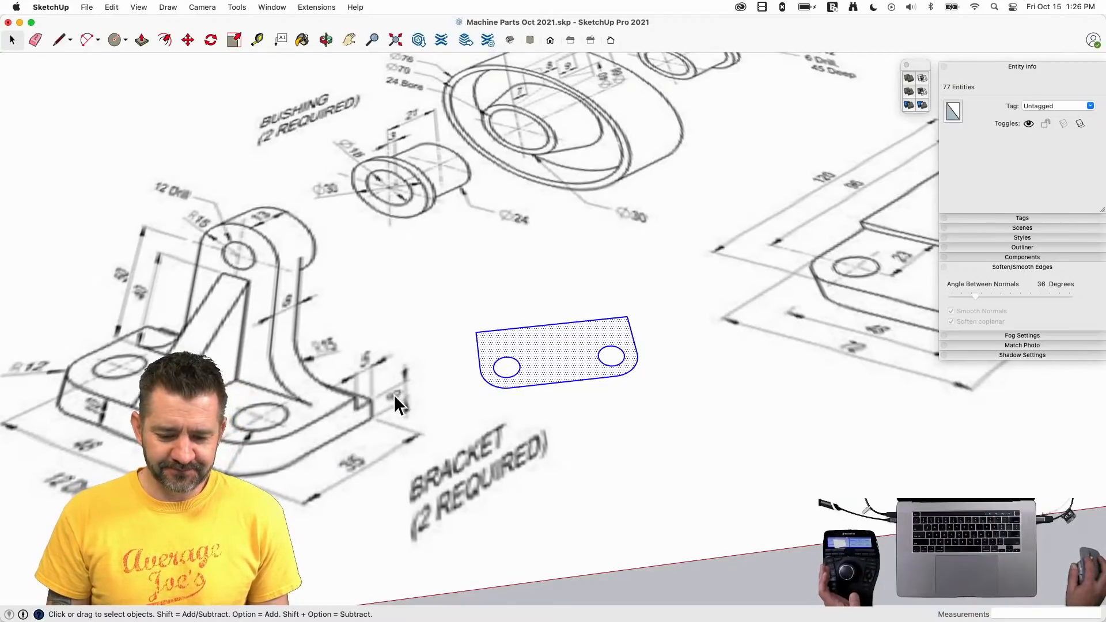
key(p)
click(558, 352)
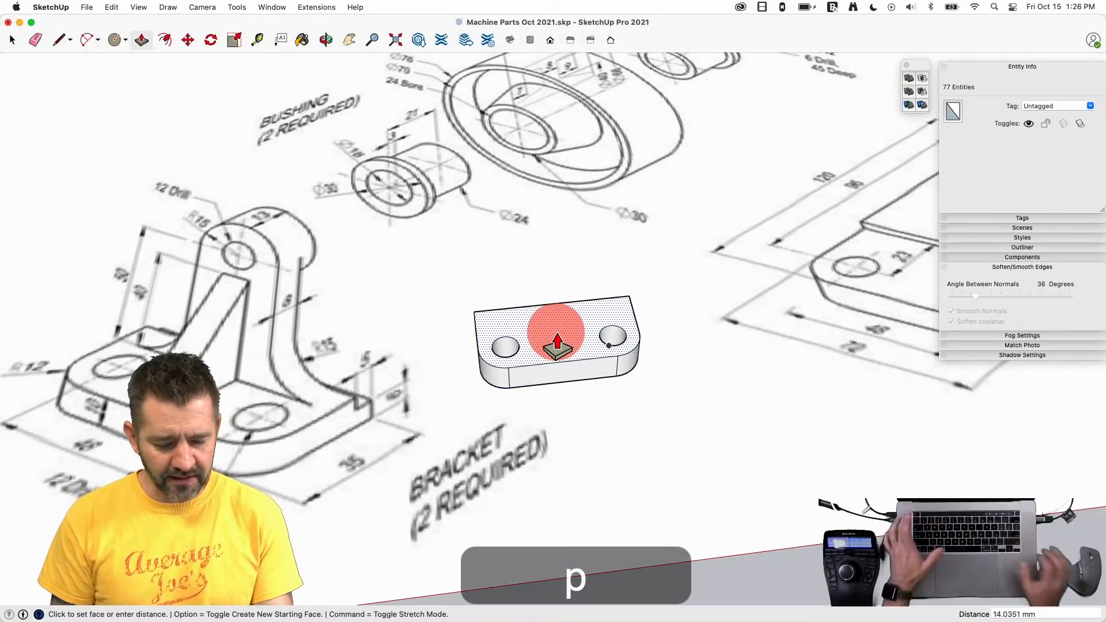
key(Escape)
key(super)
key(space)
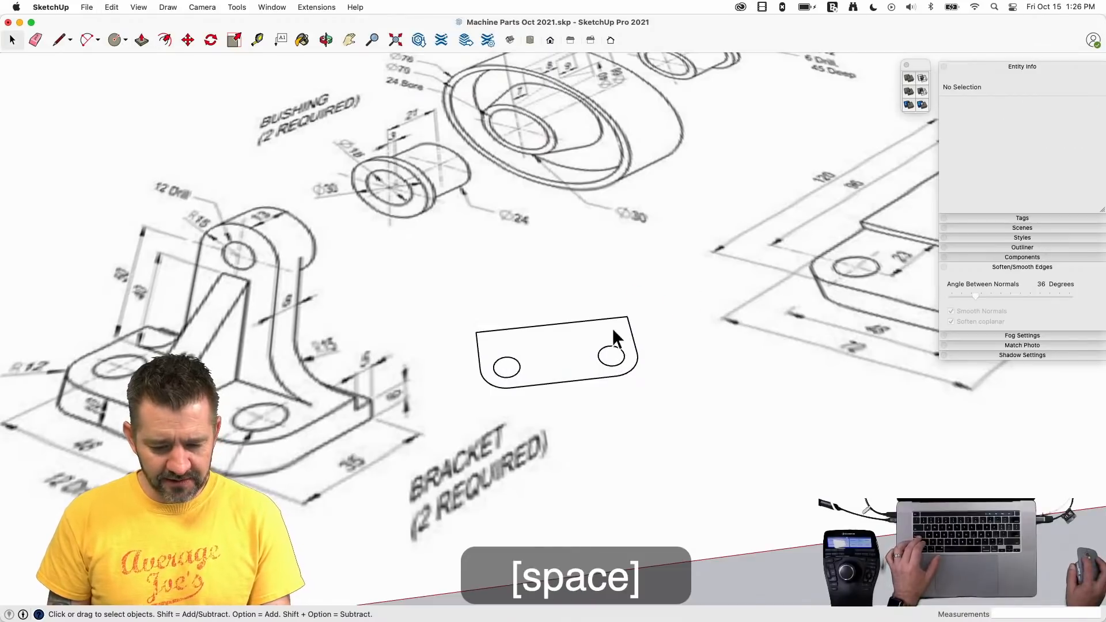
- Weld the straight sides, rounded corners and long holed-side edge of the bracket profile into one continuous curve, excluding the straight back edge
click(478, 348)
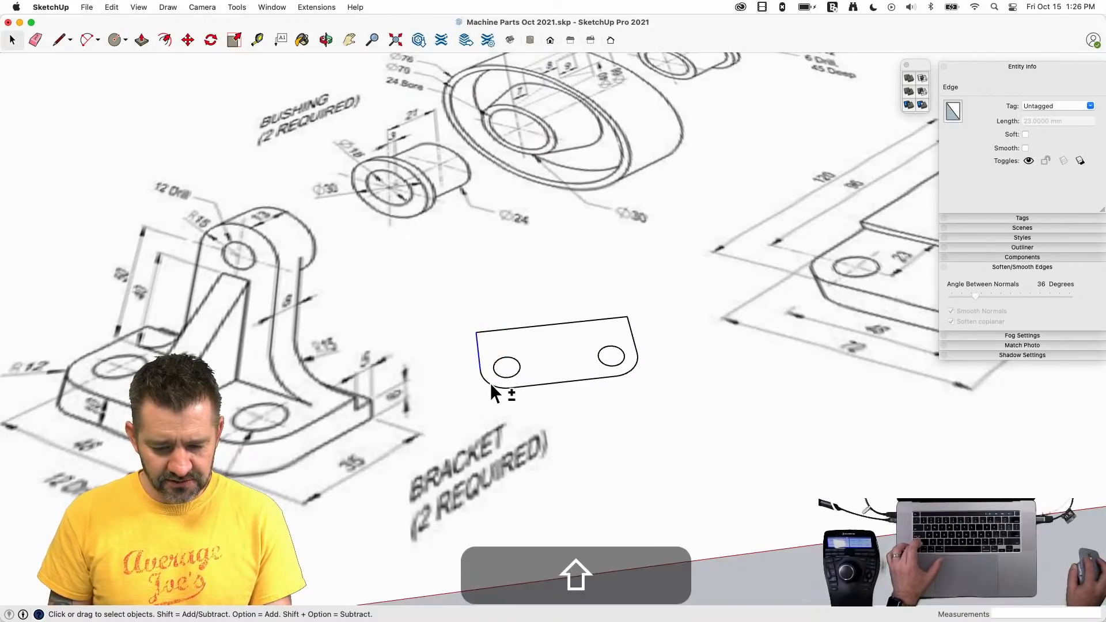
shift+click(537, 384)
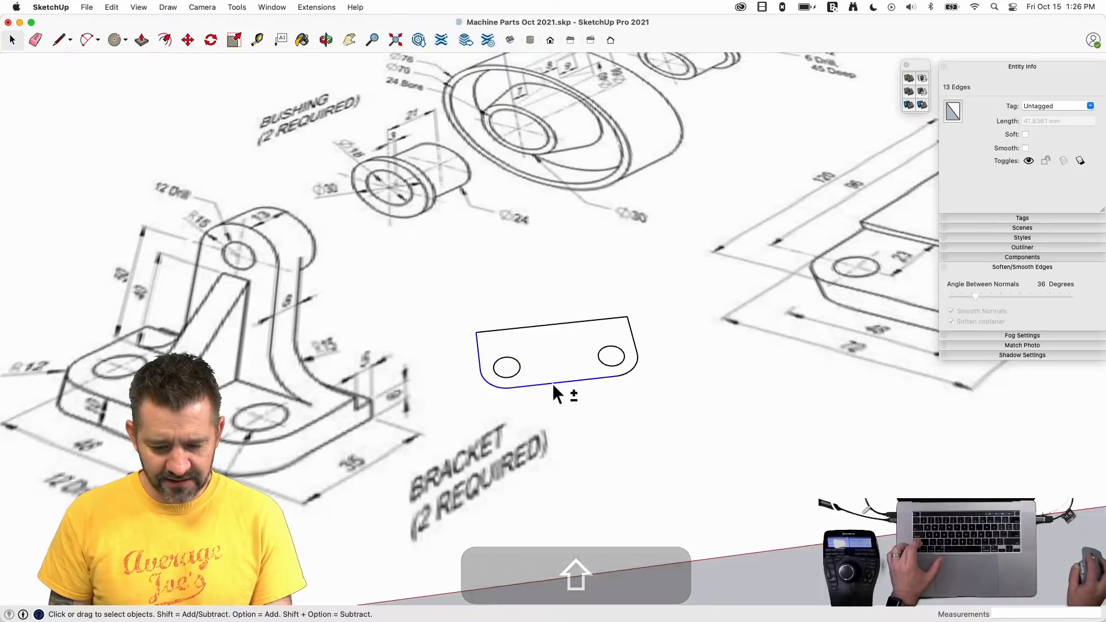
shift+click(635, 348)
right_click(635, 346)
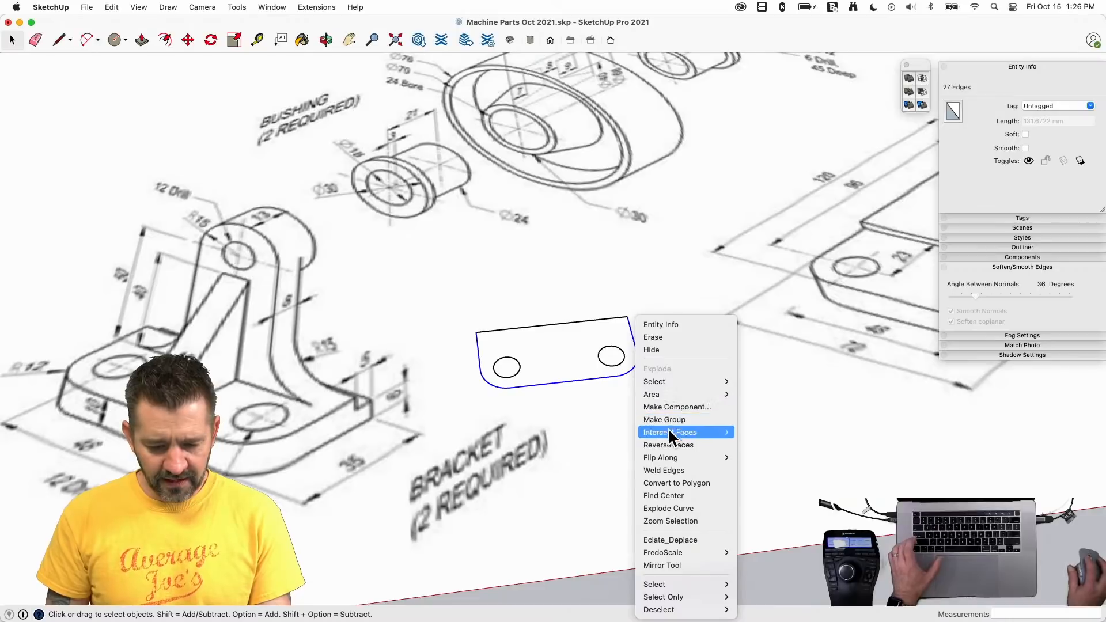
click(675, 474)
- Extrude the bracket profile with its two holes 6 mm with Push/Pull
key(p)
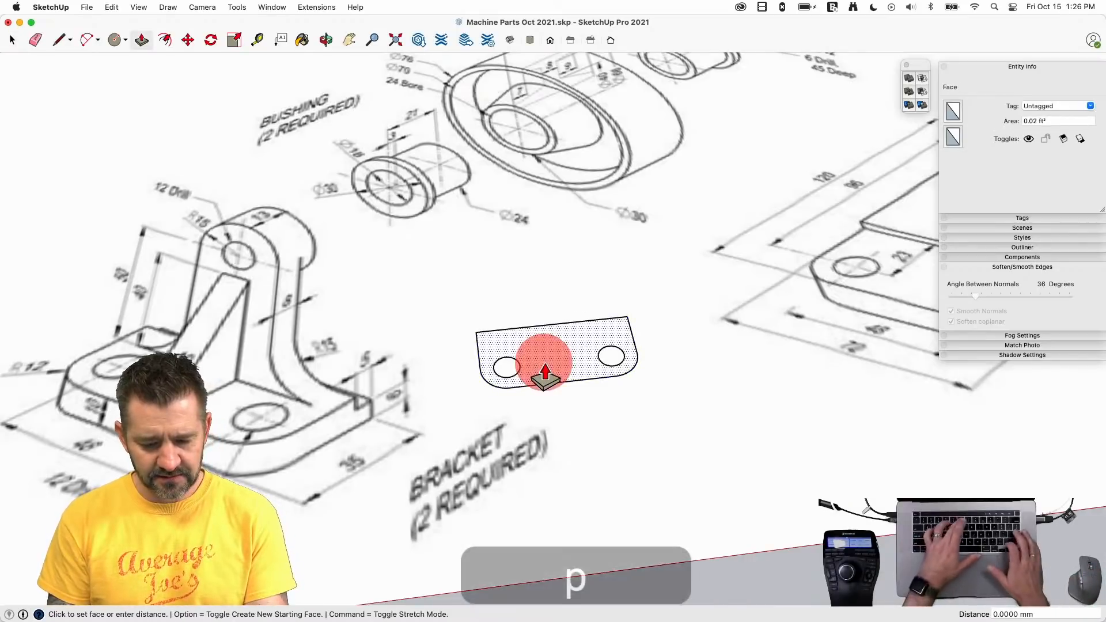
text(6)
key(Return)
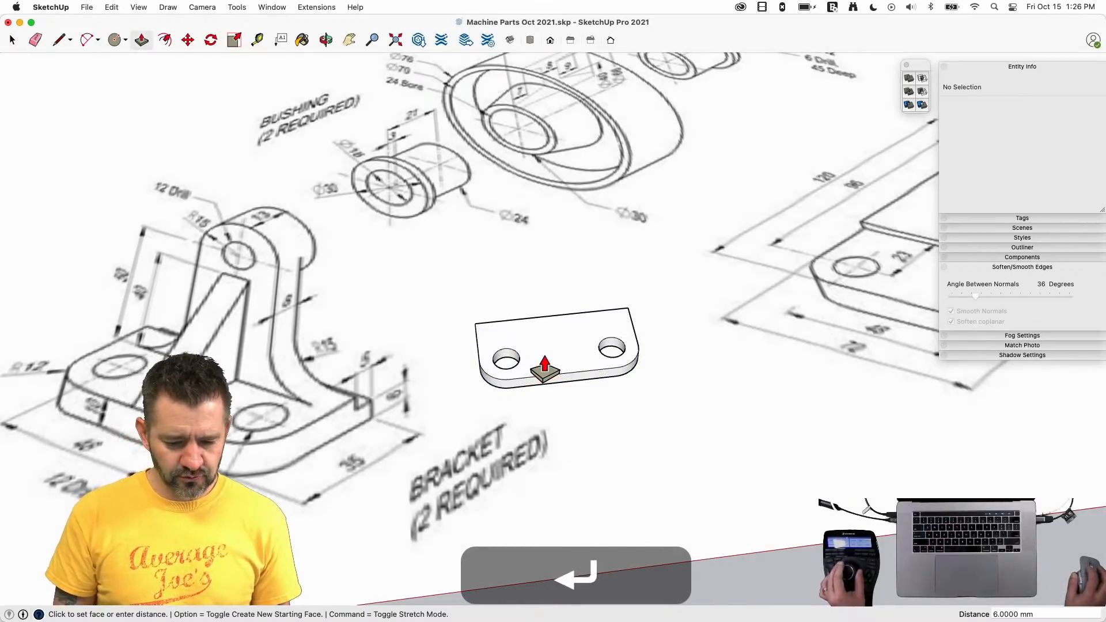
- Copy the plate's straight back top edge 5 mm inward across the top face
key(space)
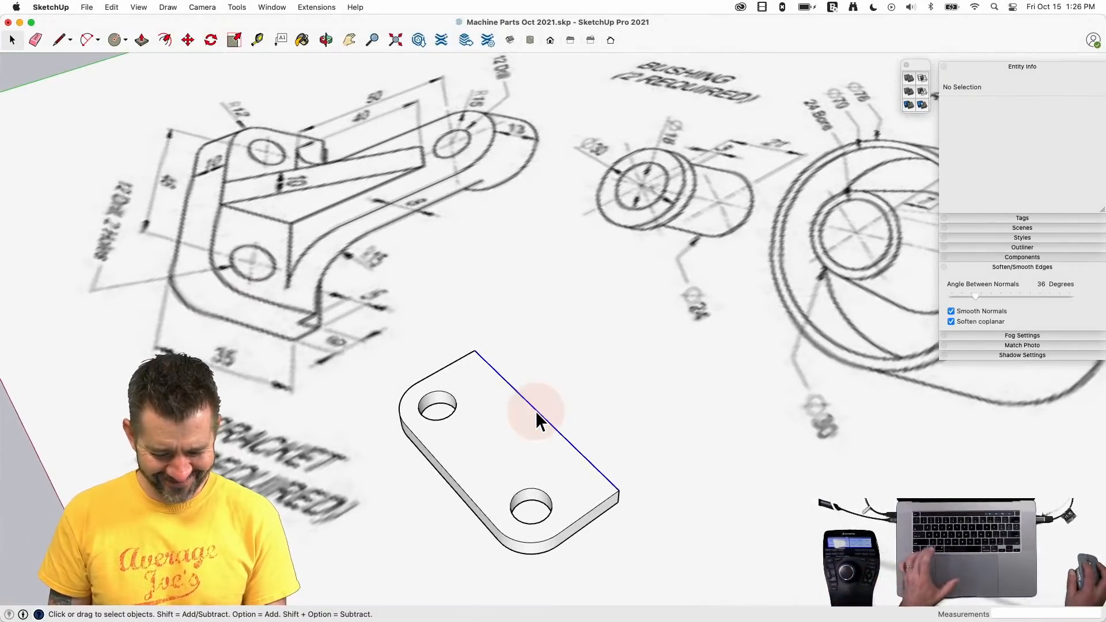
click(534, 410)
key(m)
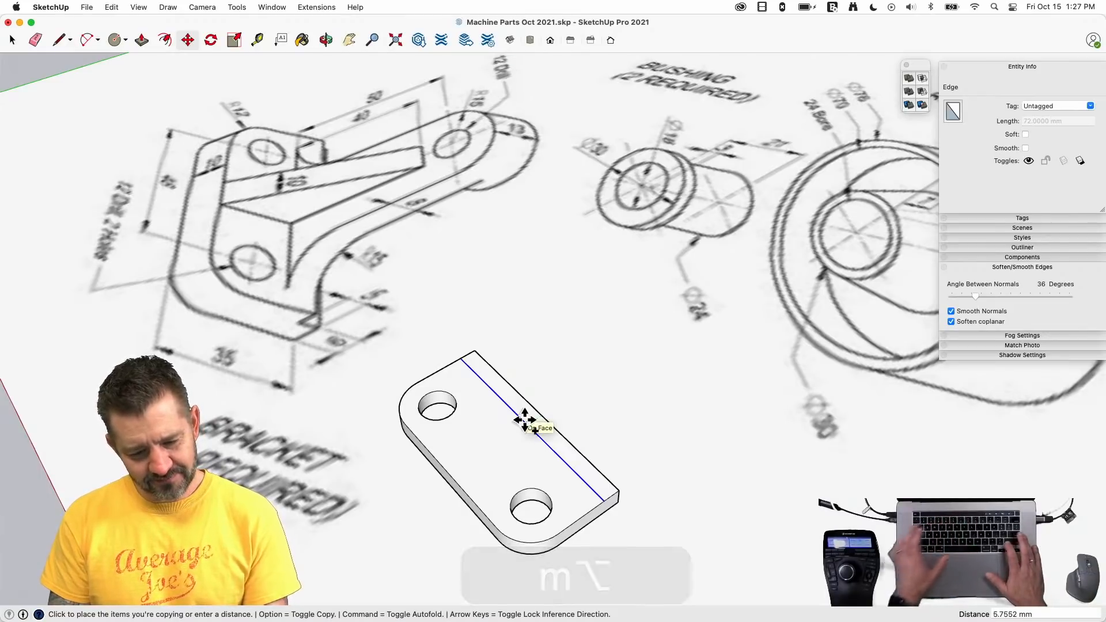
key(Return)
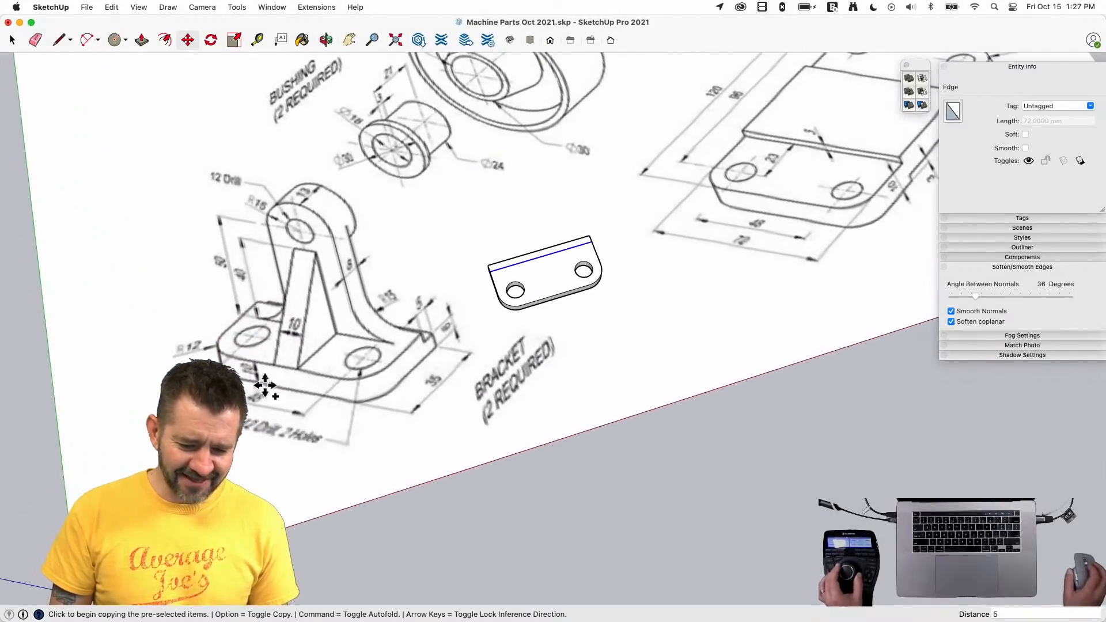
- Raise the larger top face with the two holes by 4 mm, leaving the narrow back strip lower, and save the model
key(p)
click(526, 271)
click(527, 265)
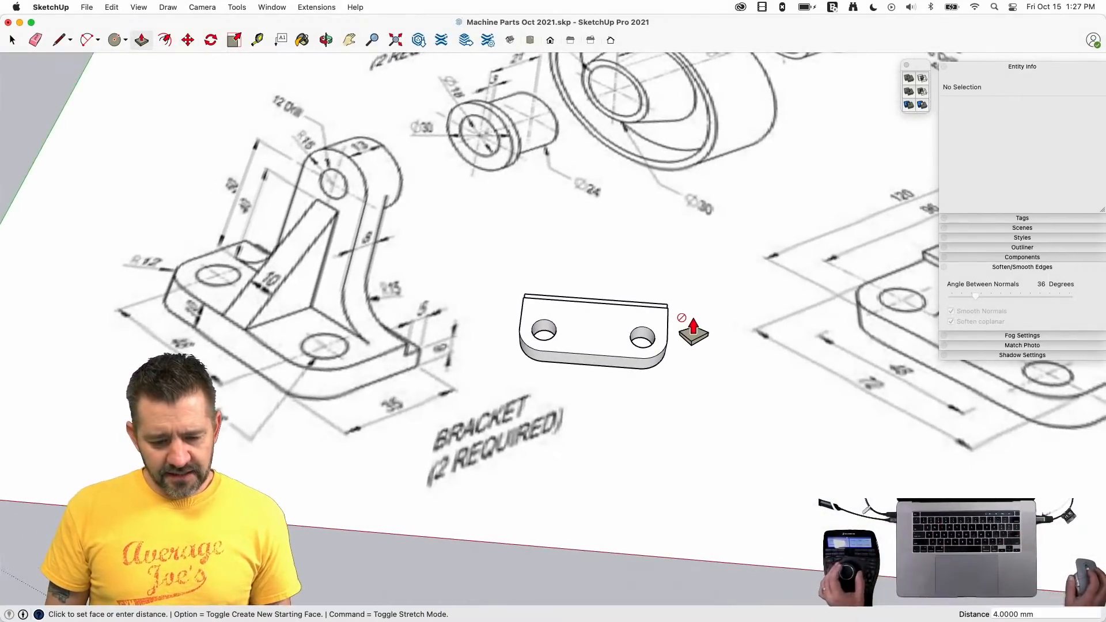
key(super+s)
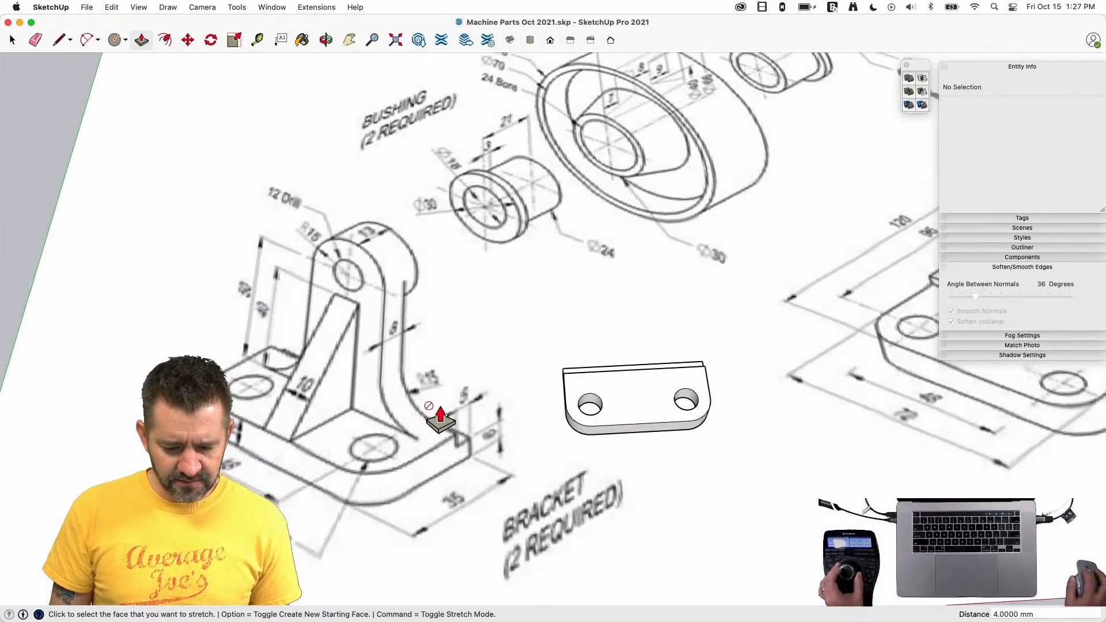
- Copy the raised face's back edge 8 mm toward the holes to mark the upright's thickness
key(space)
click(584, 433)
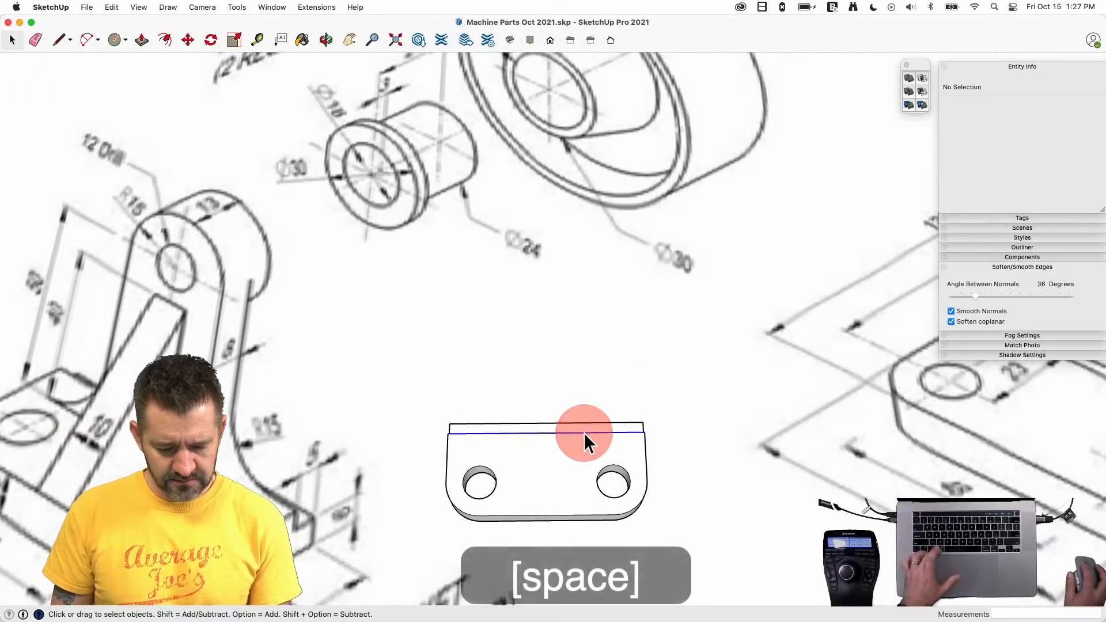
key(m)
key(alt)
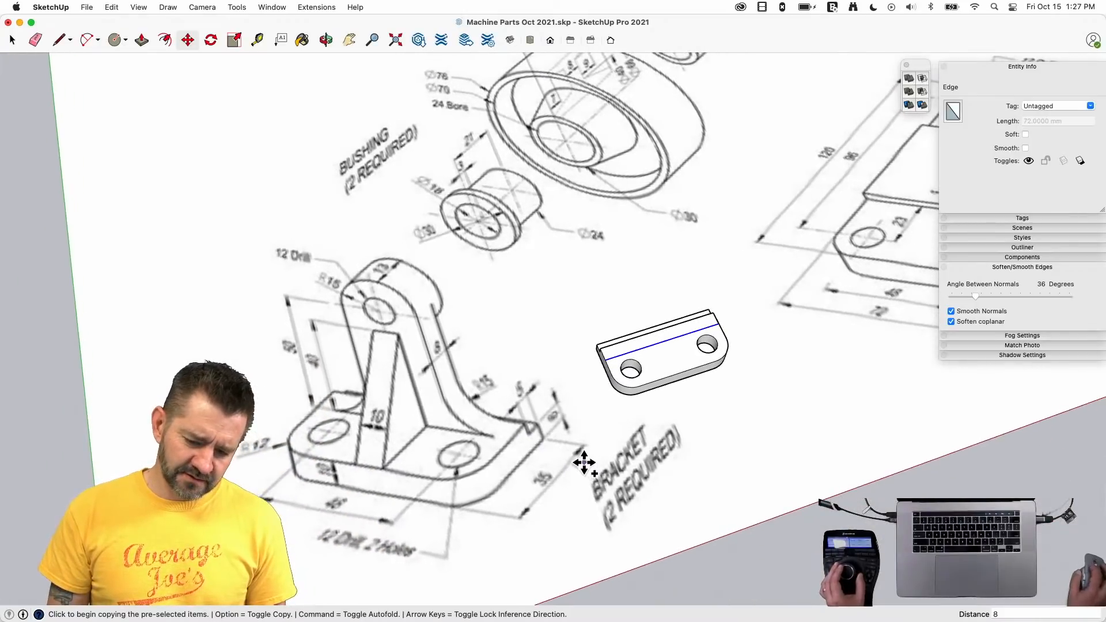
- Draw a 50 mm vertical line upward from the midpoint of the copied edge on the raised face
key(l)
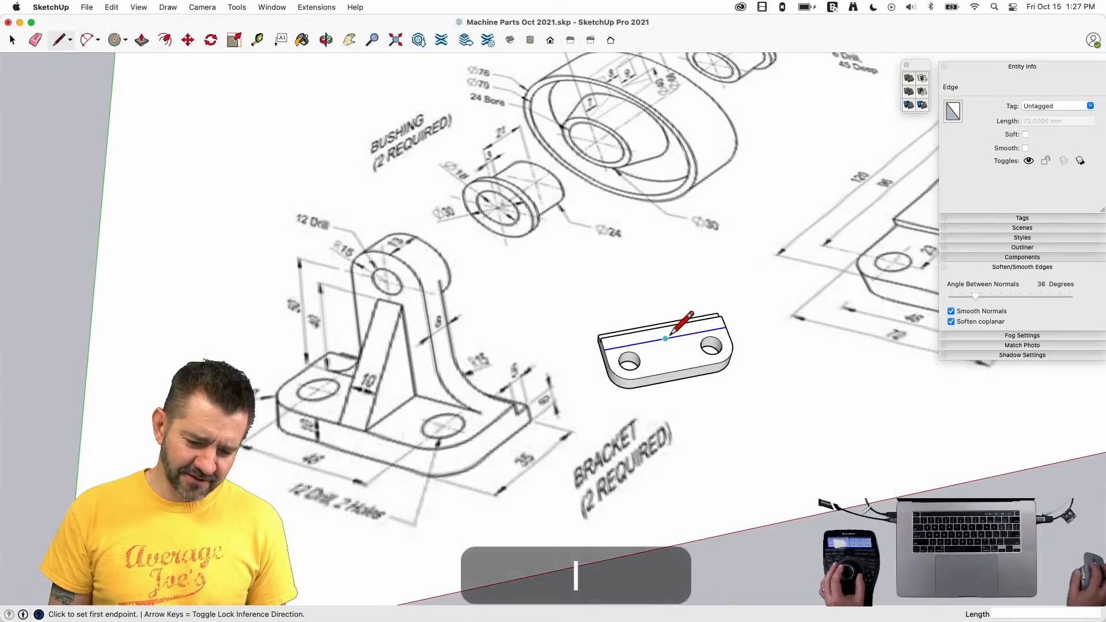
click(667, 336)
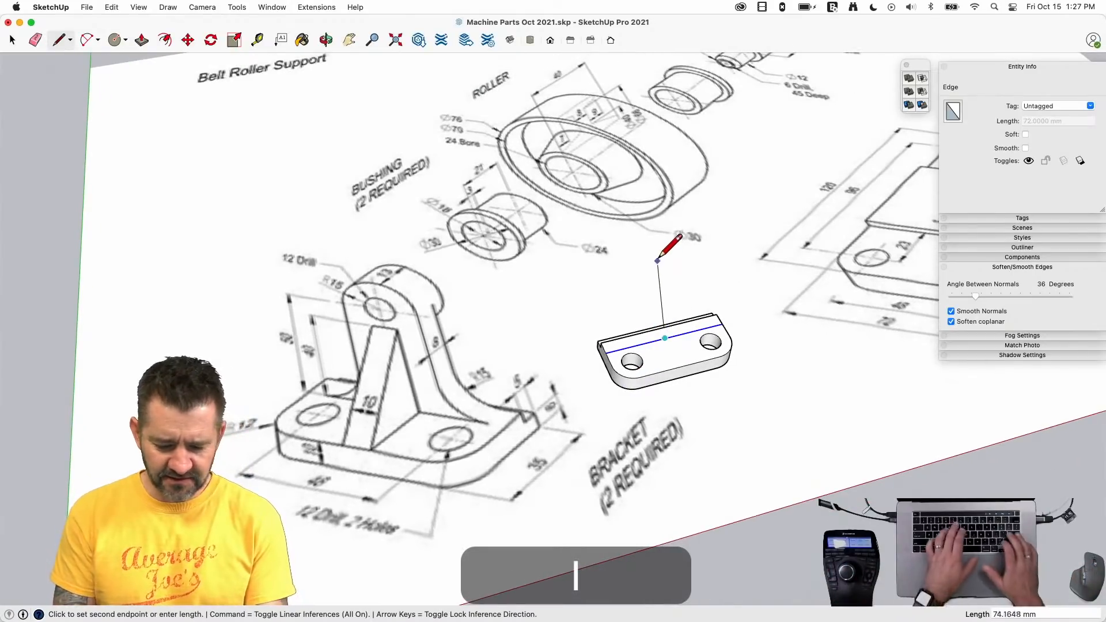
text(50)
key(Return)
key(space)
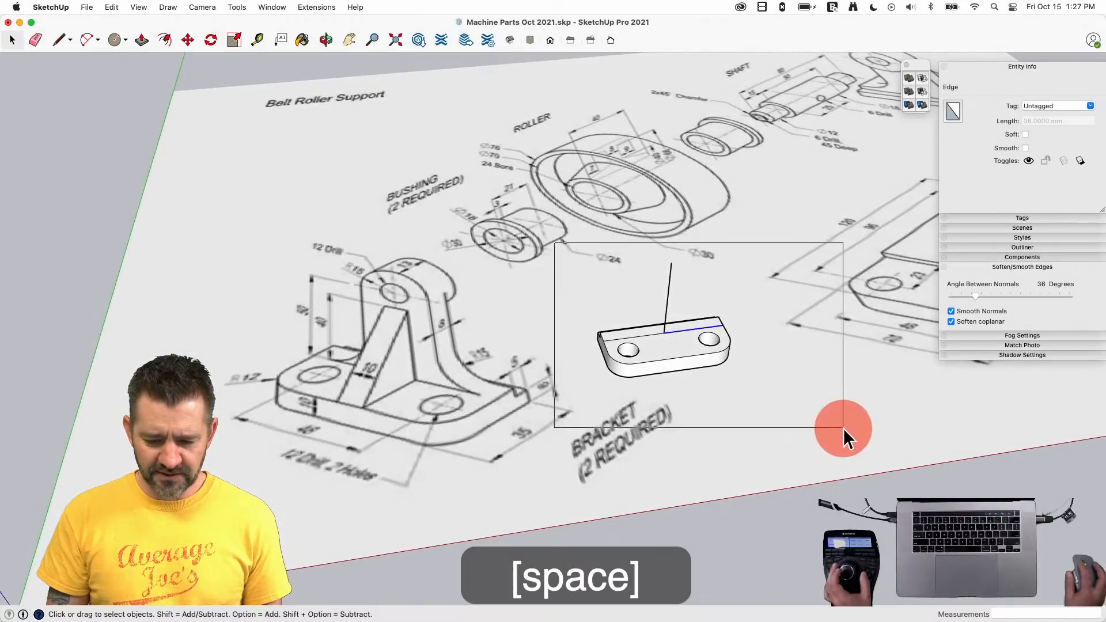
- Select the whole bracket plate with its vertical line and try rotating it flat on the drawing
drag(843, 427, 843, 427)
key(q)
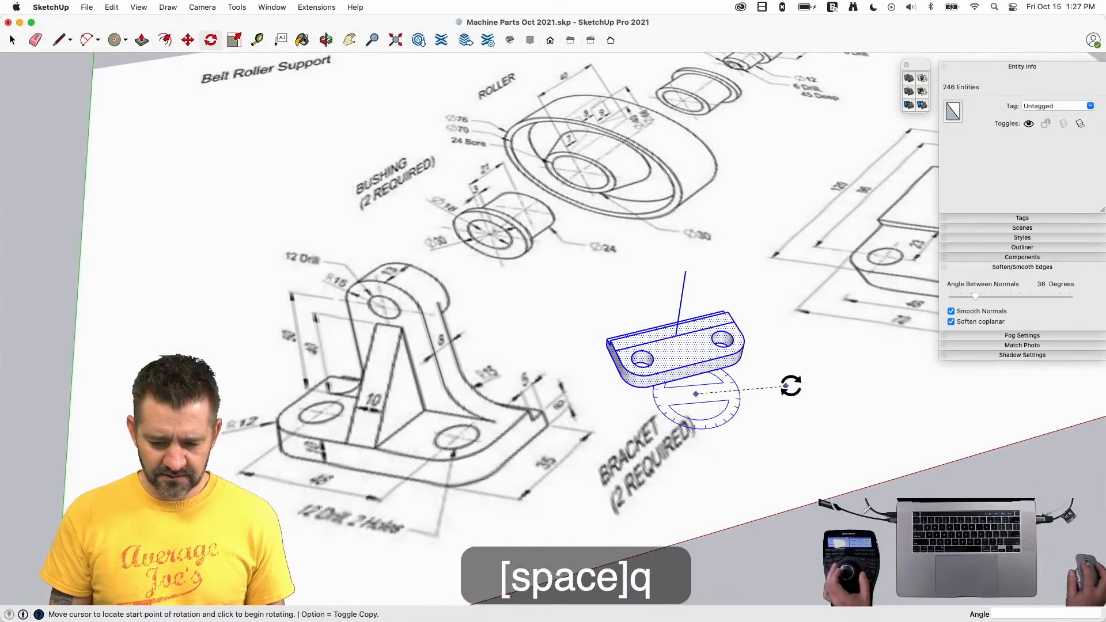
click(796, 367)
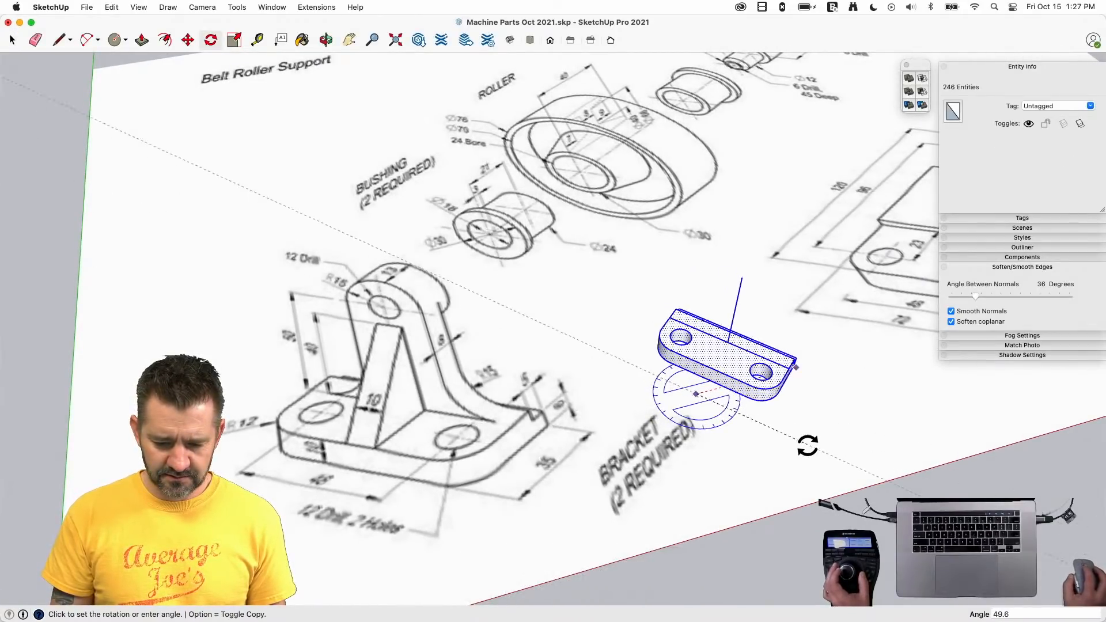
click(782, 549)
key(space)
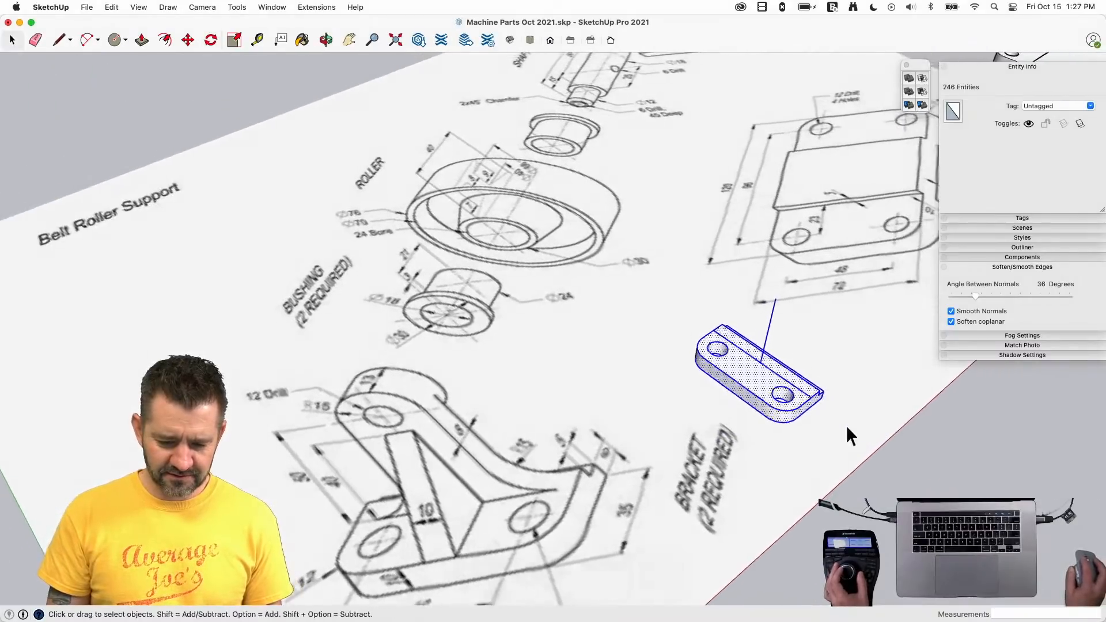
- Try moving the selected bracket plate about 60 mm across the drawing, and undo both the move and the rotation
key(m)
click(844, 384)
click(725, 375)
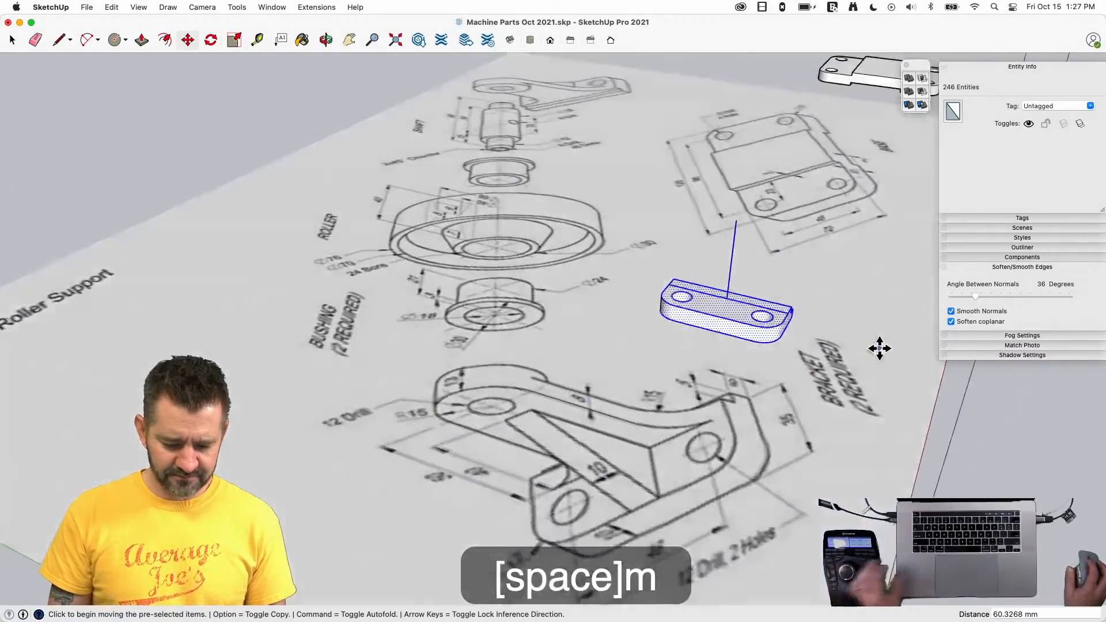
key(super+z)
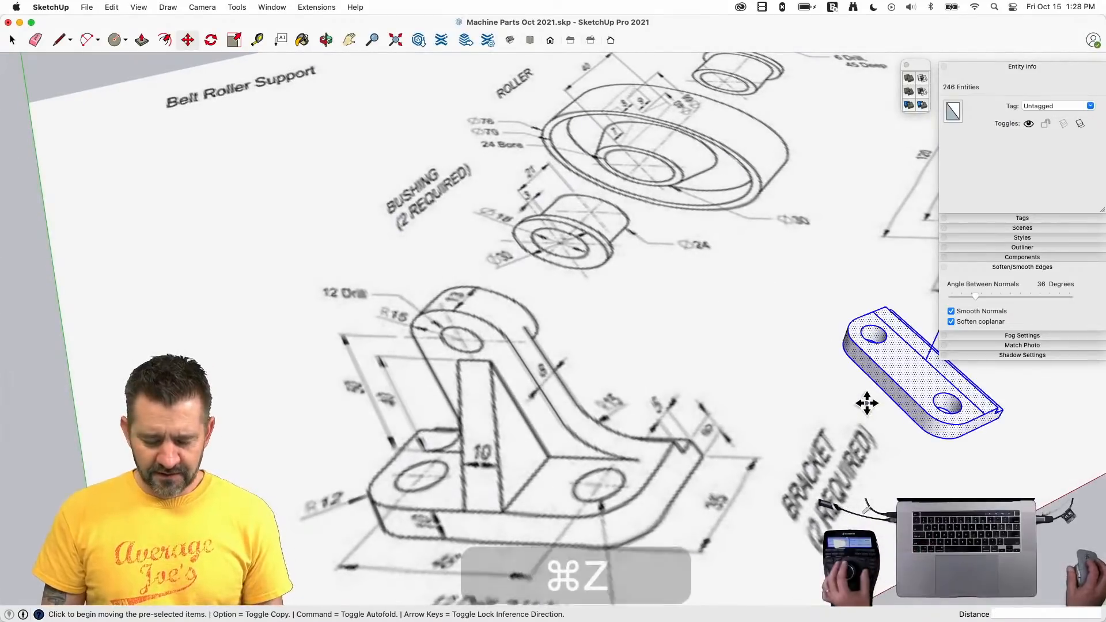
key(super+z)
key(space)
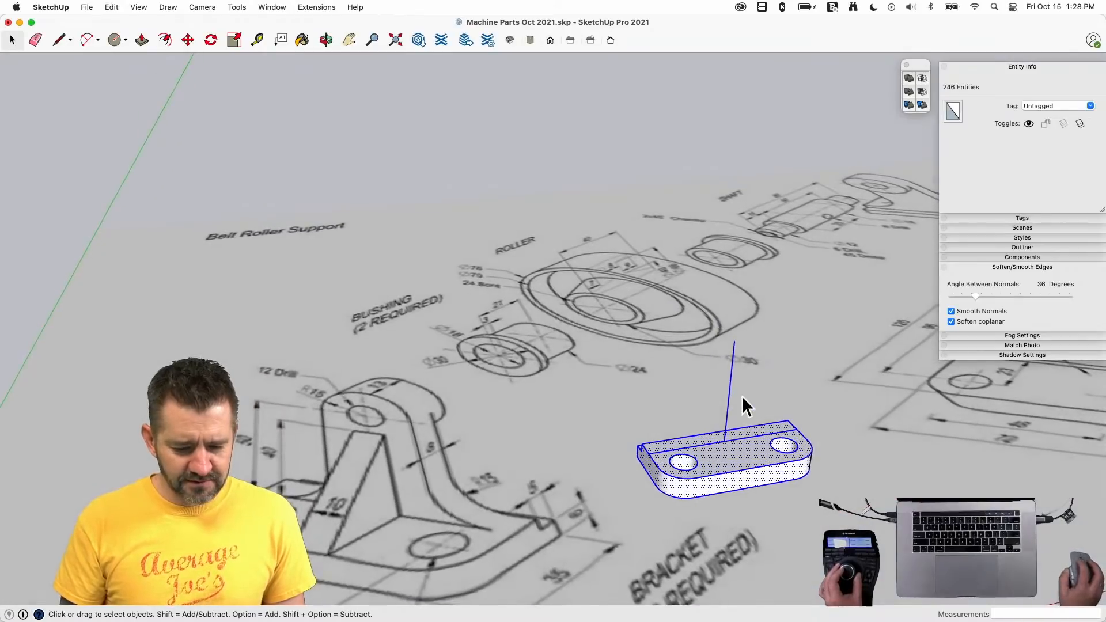
- Draw an upright circle centred on the top end of the bracket's vertical line, using the R15 radius dimensioned in the reference drawing
click(742, 396)
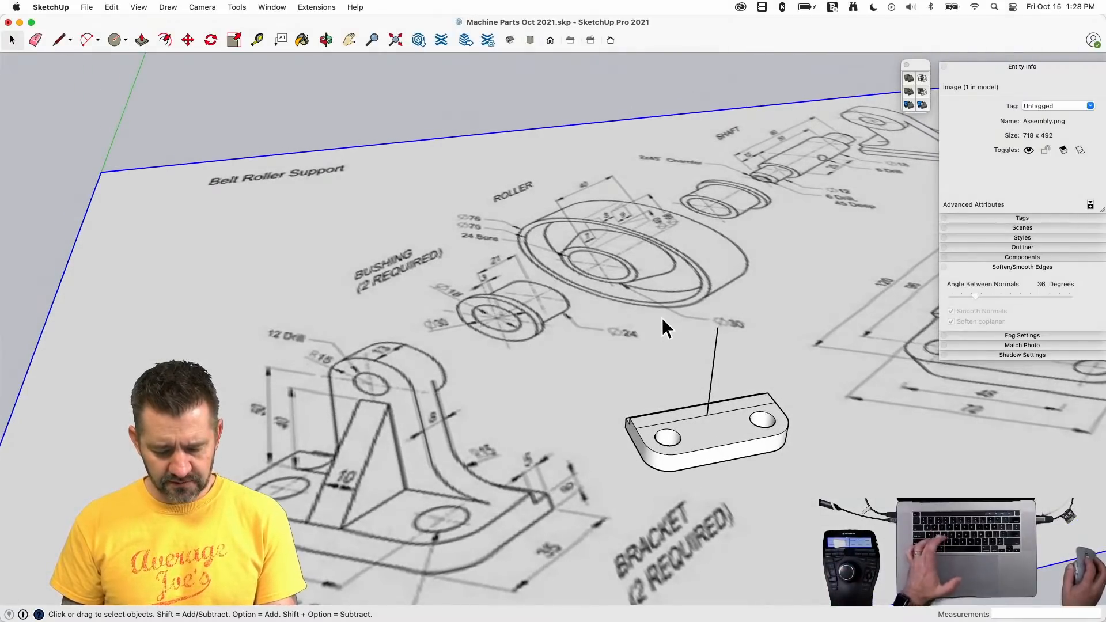
key(c)
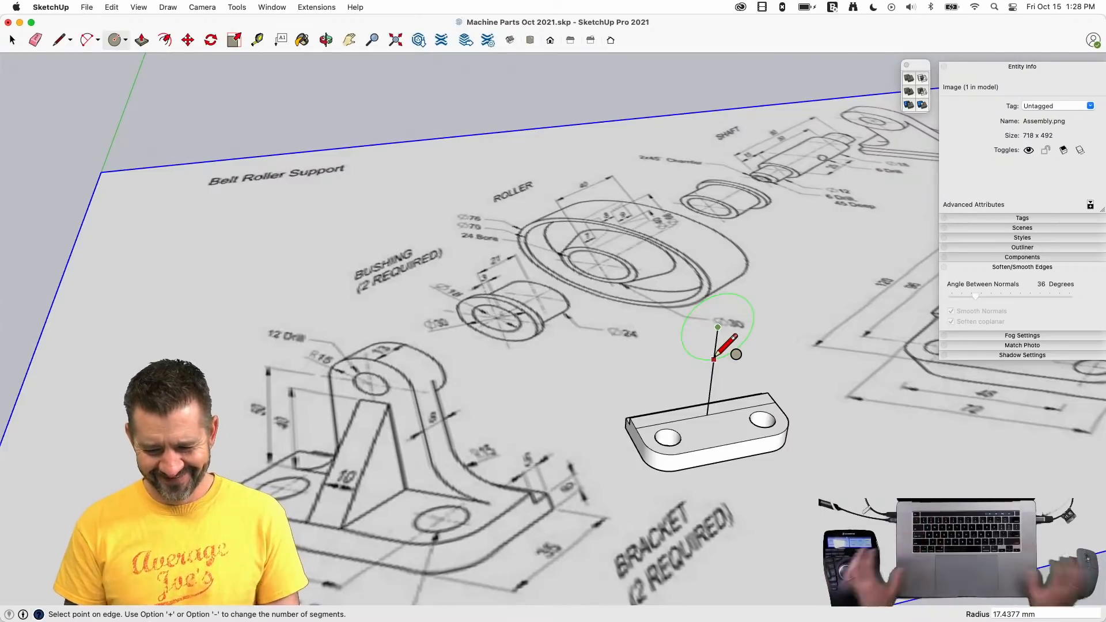
key(Return)
key(space)
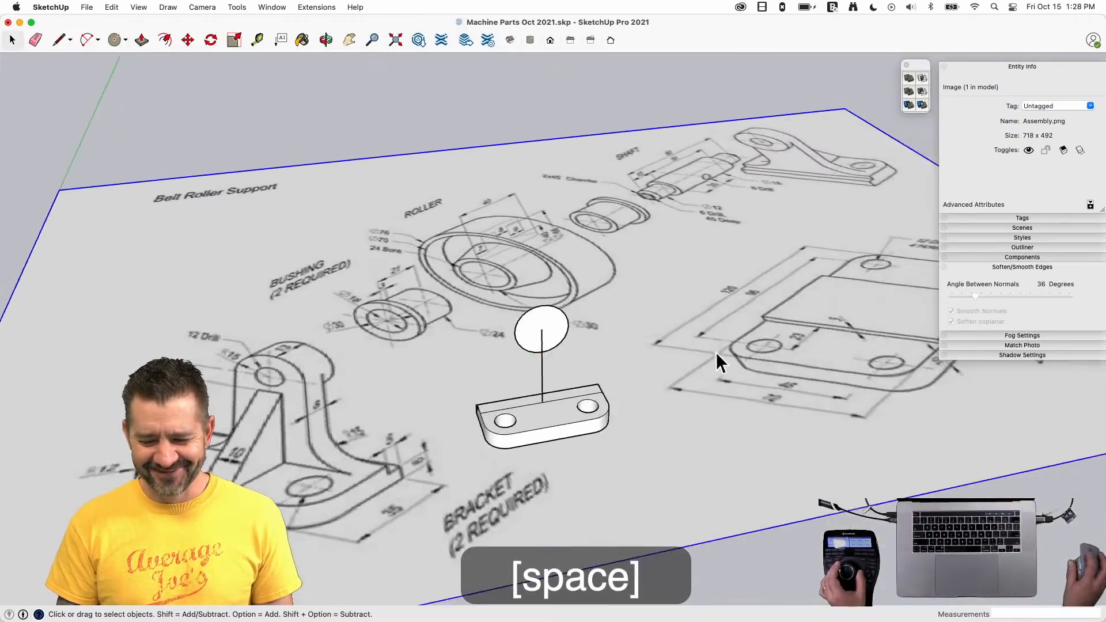
- Move the Base component across the reference drawing so it sits close beside the bracket
click(832, 327)
key(m)
click(832, 326)
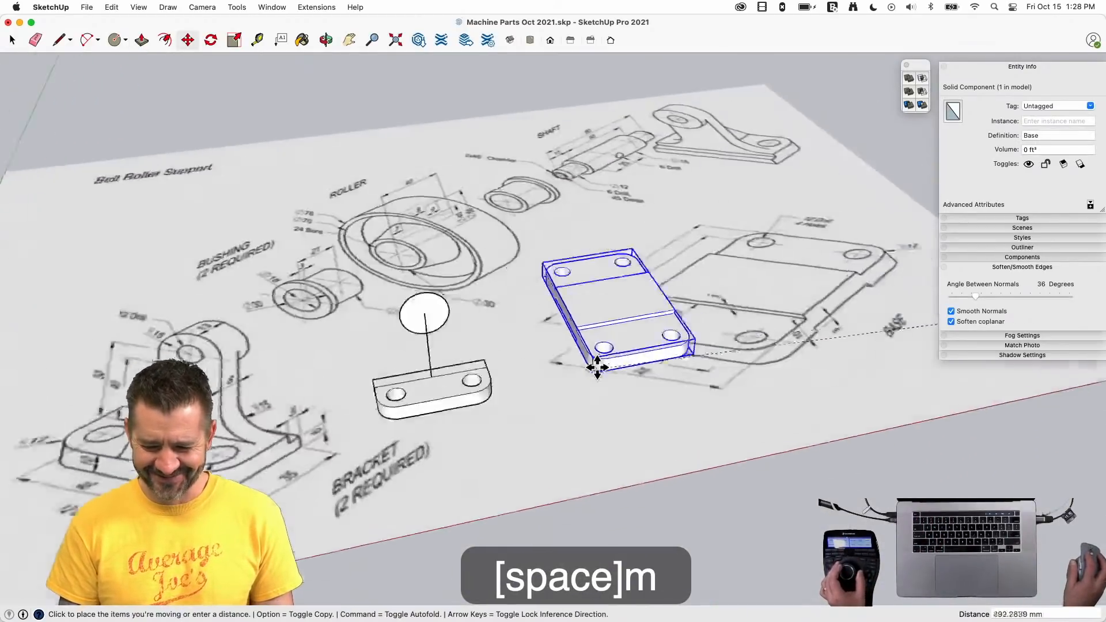
key(space)
- Move the whole bracket geometry onto the front end of the base, aligning it with the base's matching edge
click(683, 381)
key(m)
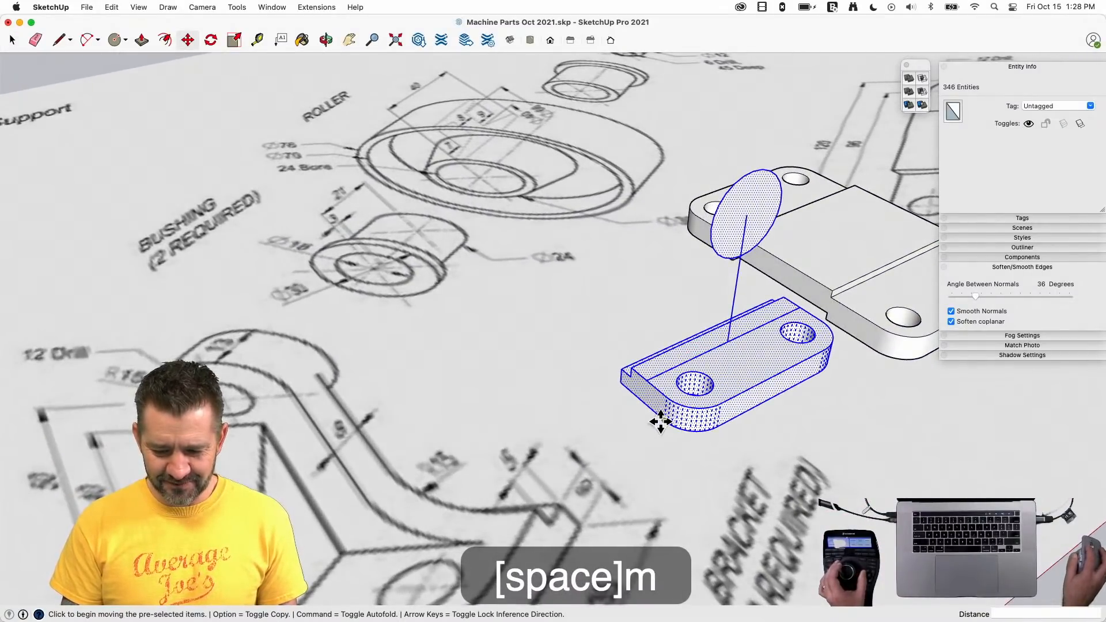
click(661, 421)
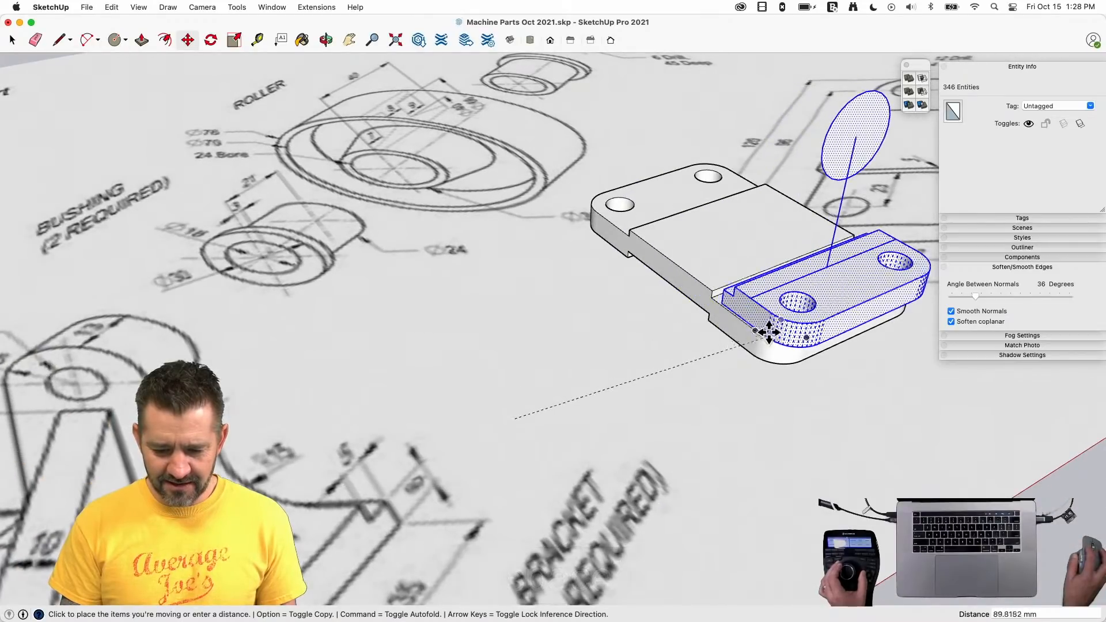
key(space)
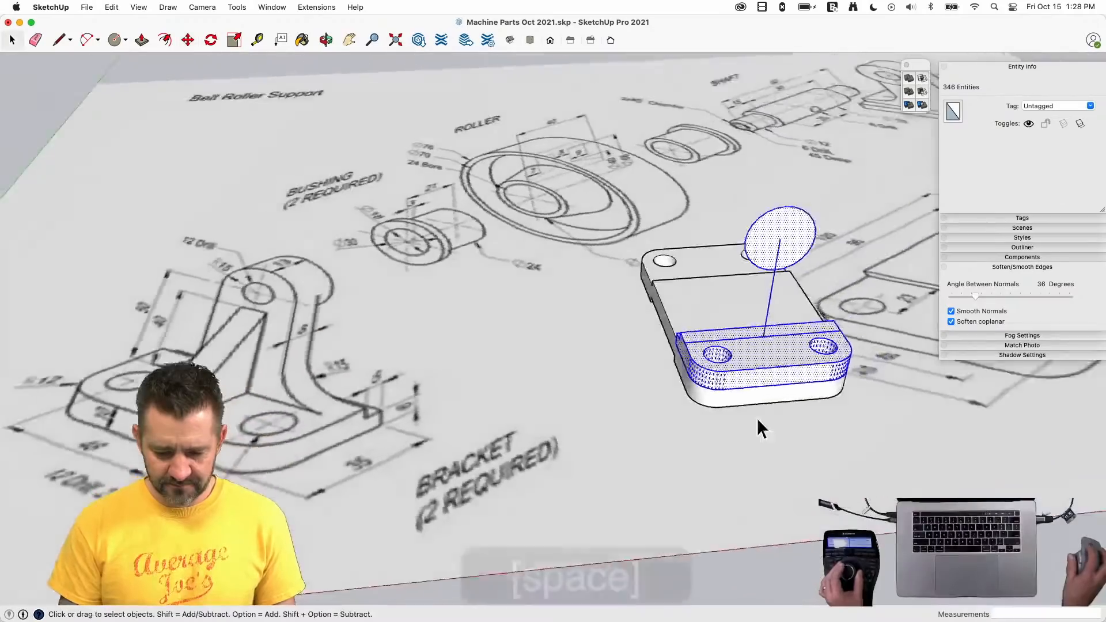
- Move the bracket and base together about 80 mm towards the drawing's bracket view
key(m)
click(831, 496)
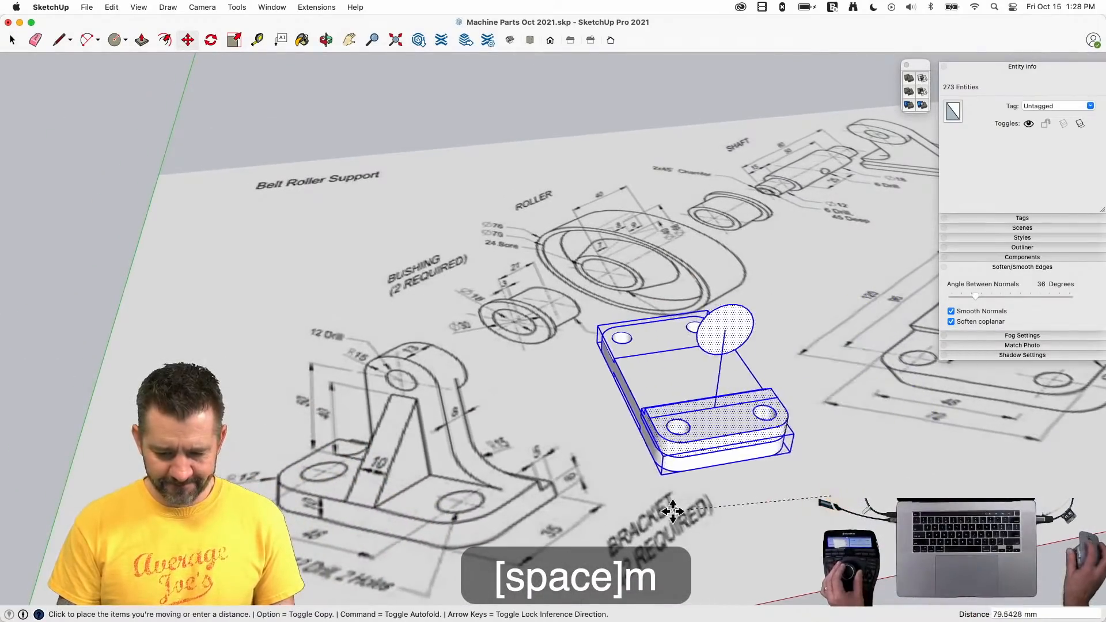
key(space)
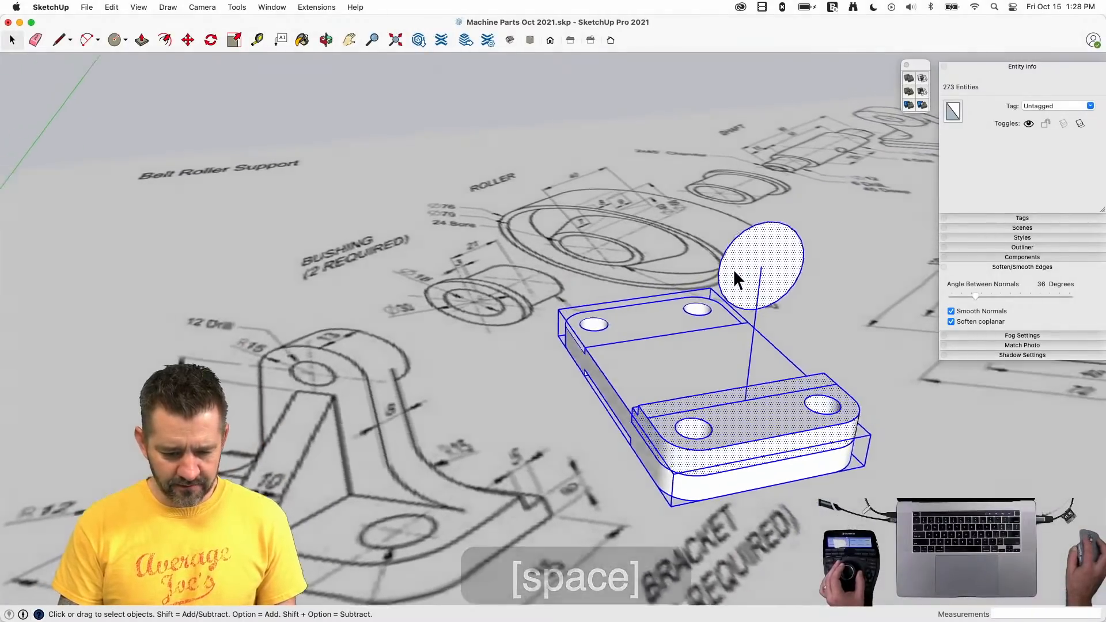
- Draw a 50 mm vertical line from each side of the circle down to the bracket plate to form the upright profile
click(709, 293)
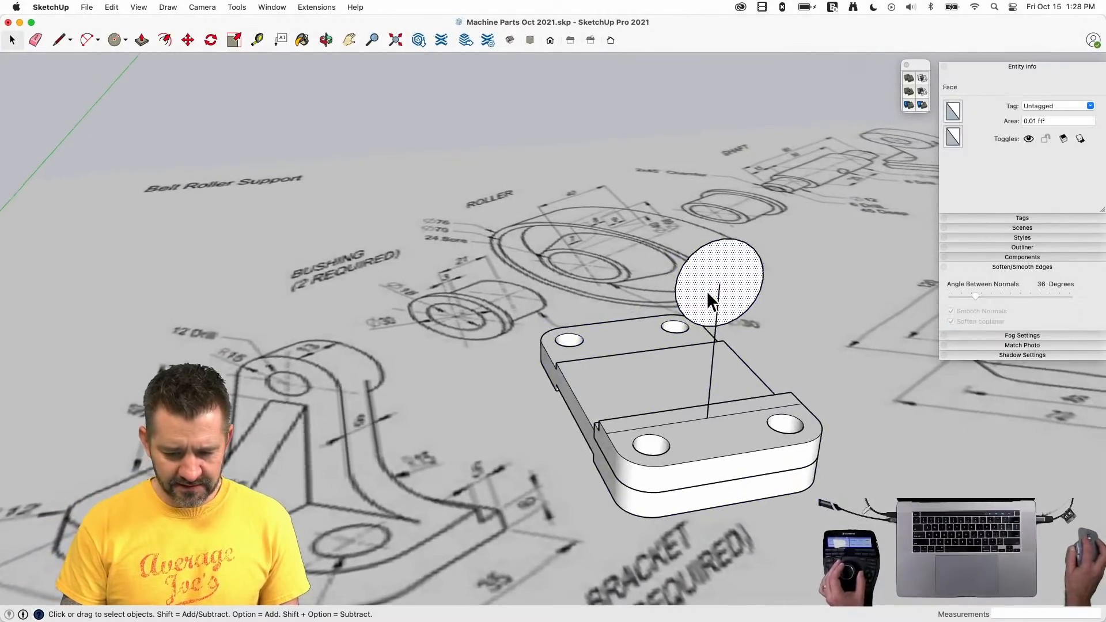
key(l)
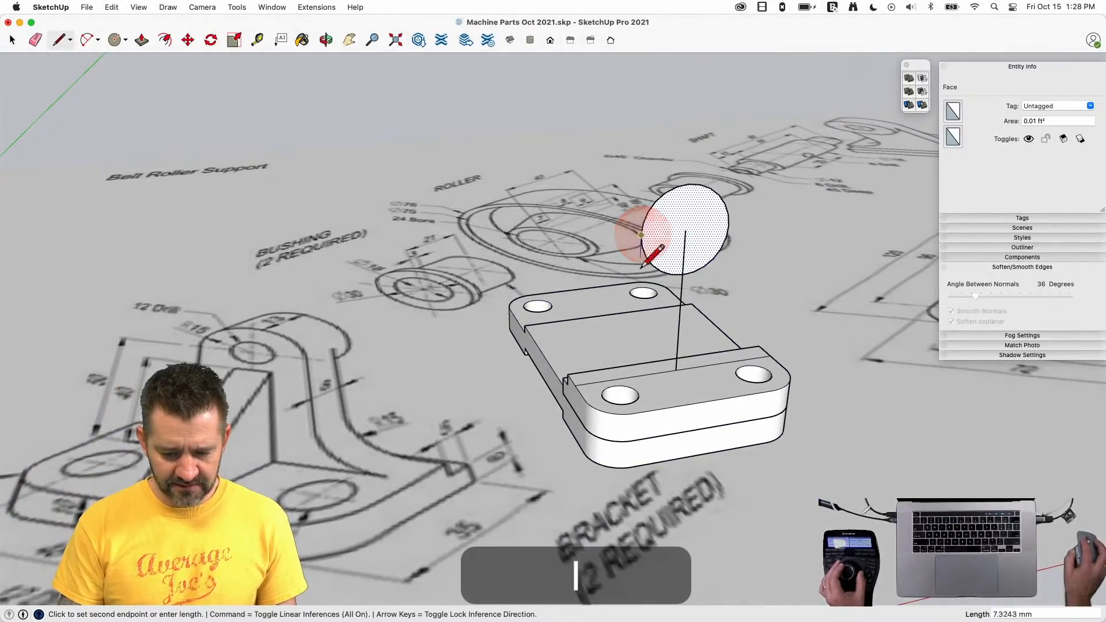
click(634, 377)
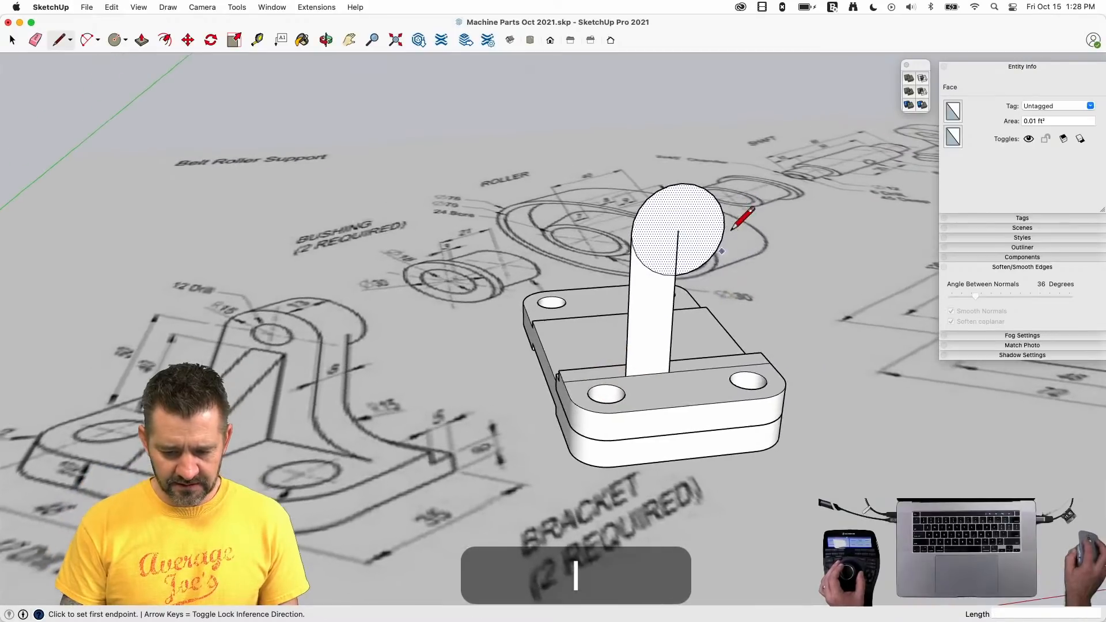
click(717, 367)
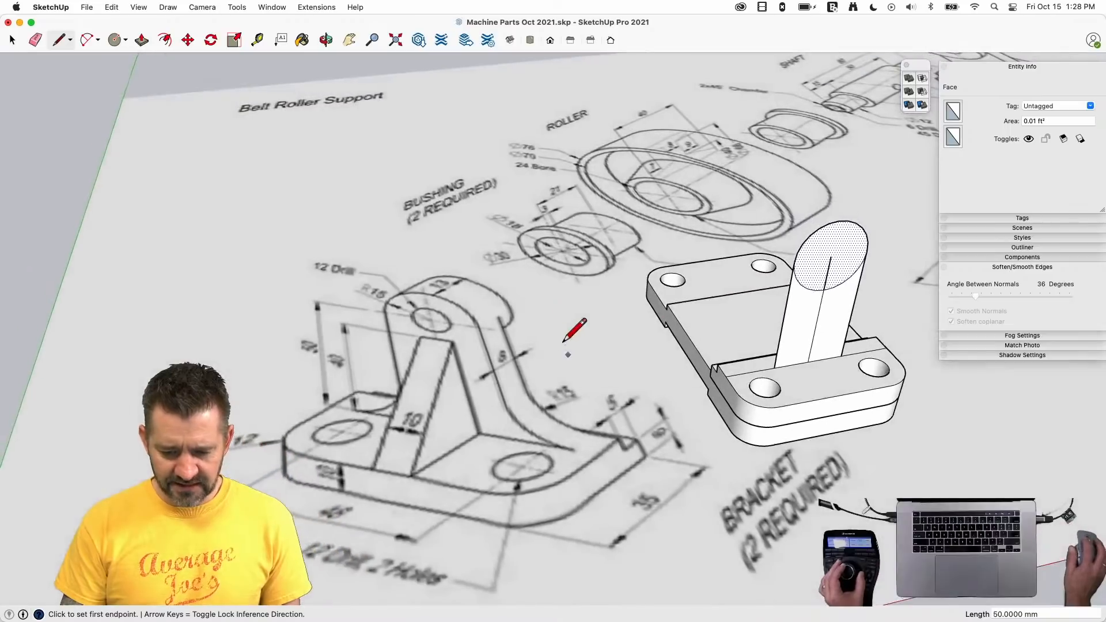
- Erase the vertical centre line on the upright, and restore the circle's lower arc by undoing its erasure
key(e)
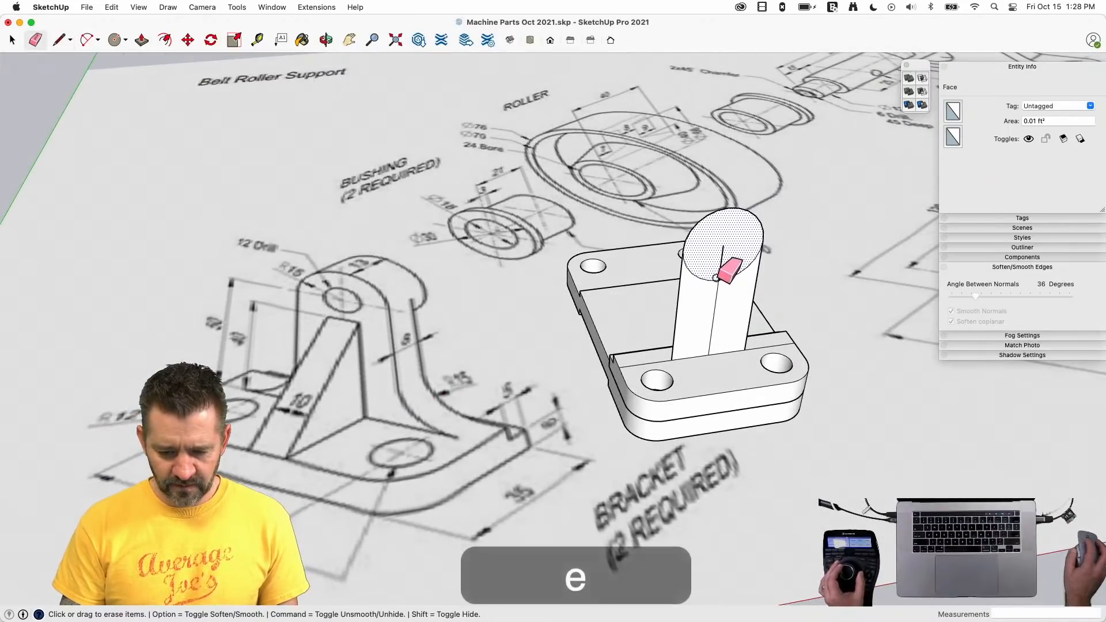
click(717, 275)
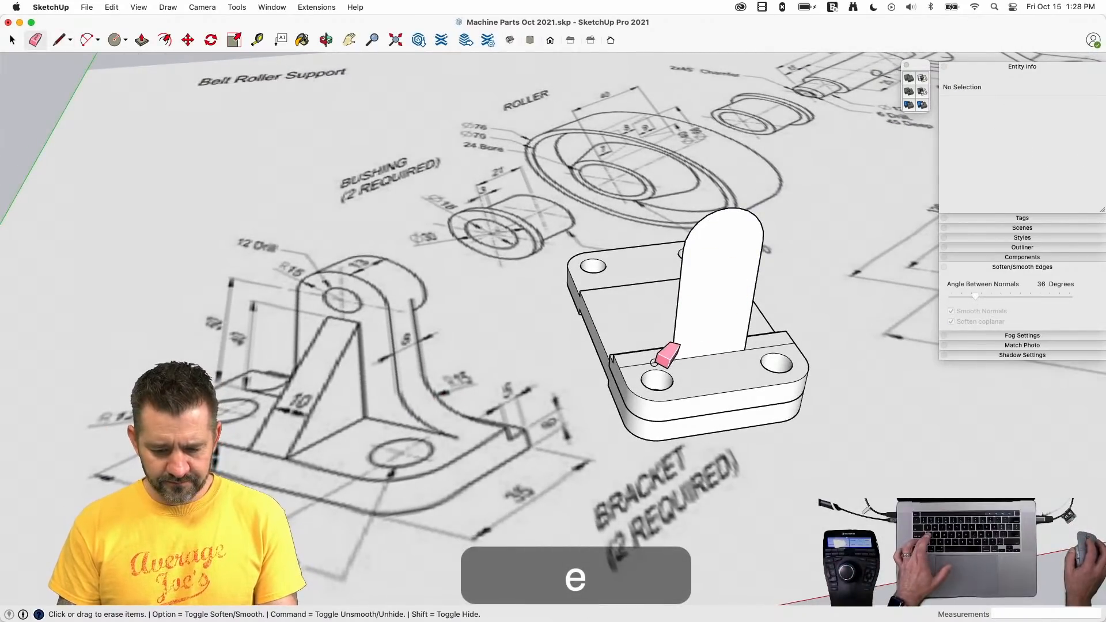
key(a)
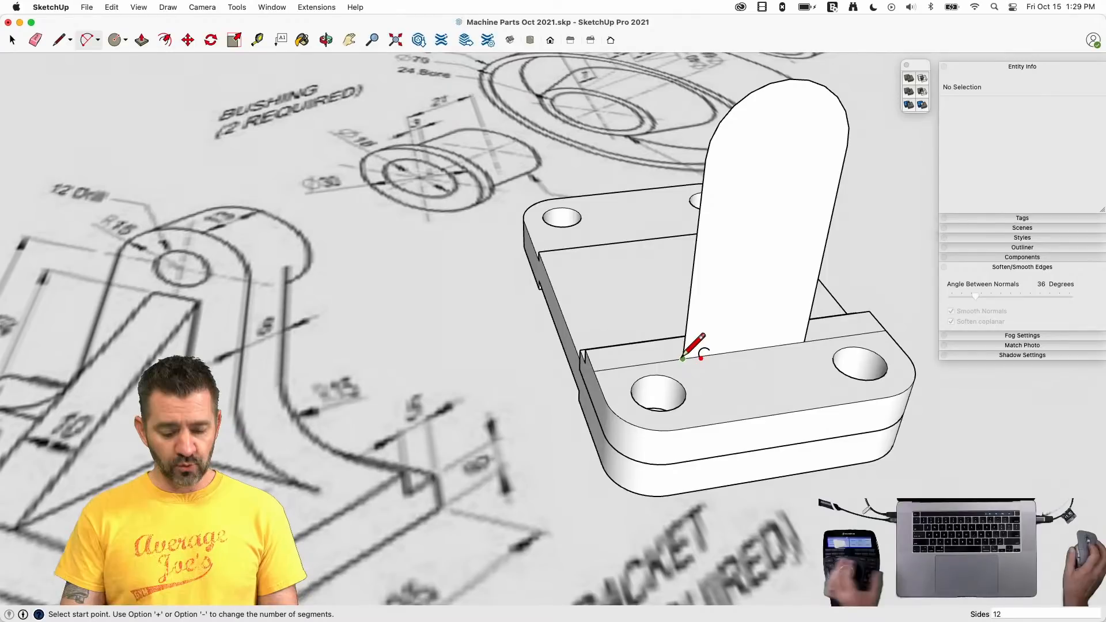
key(super+z)
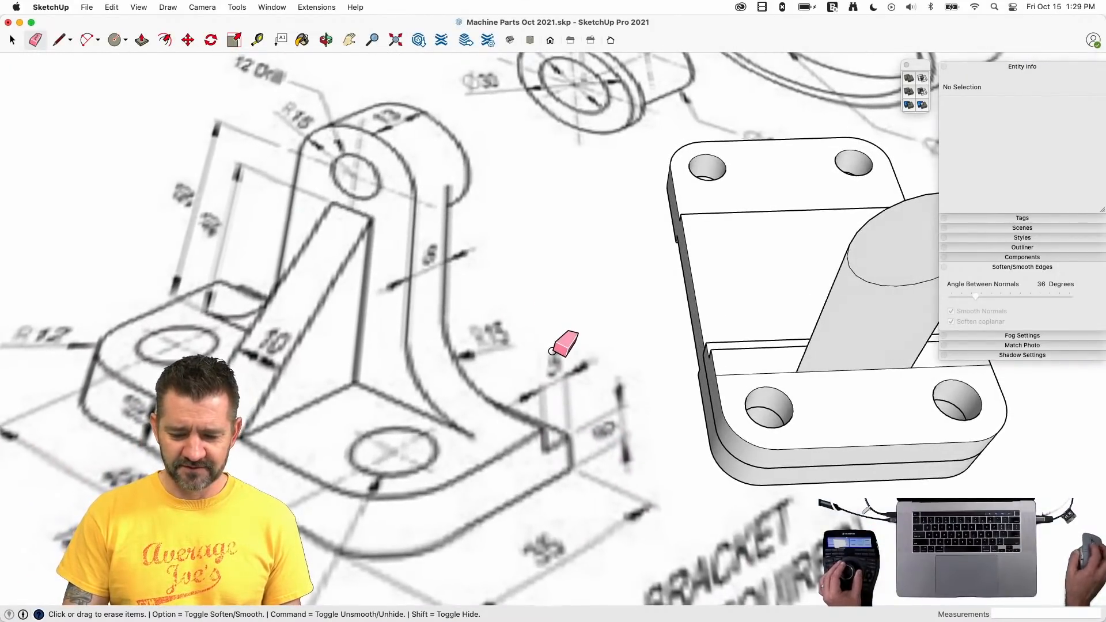
- Draw a 15 mm radius tangent arc between the upright's side edge and the plate, with endpoints 15 mm from their shared corner
key(l)
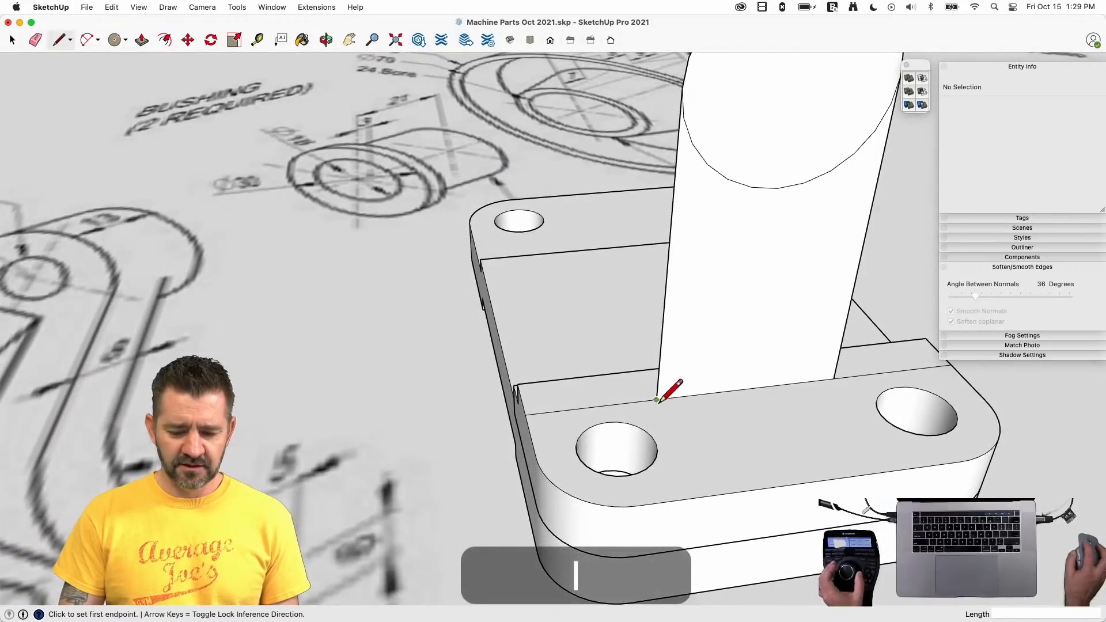
click(563, 410)
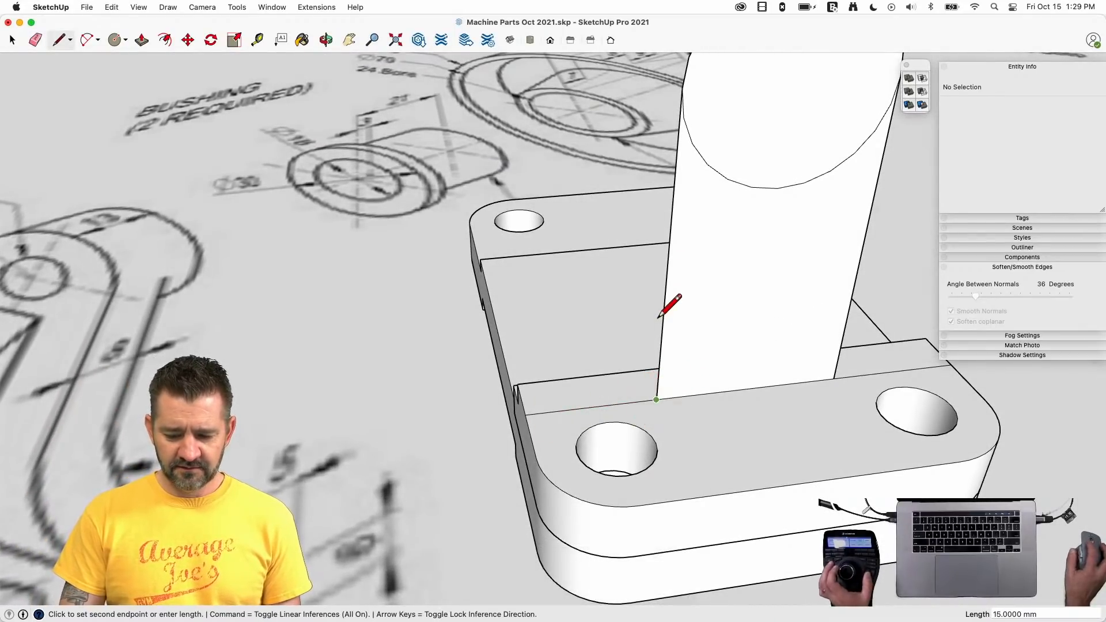
key(Escape)
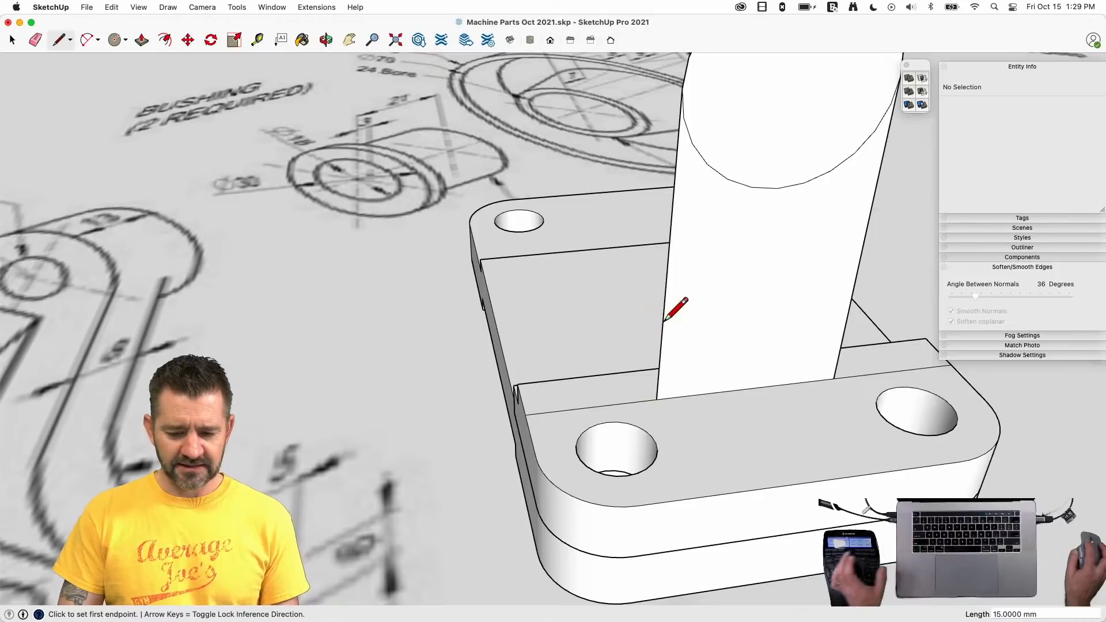
key(a)
click(663, 320)
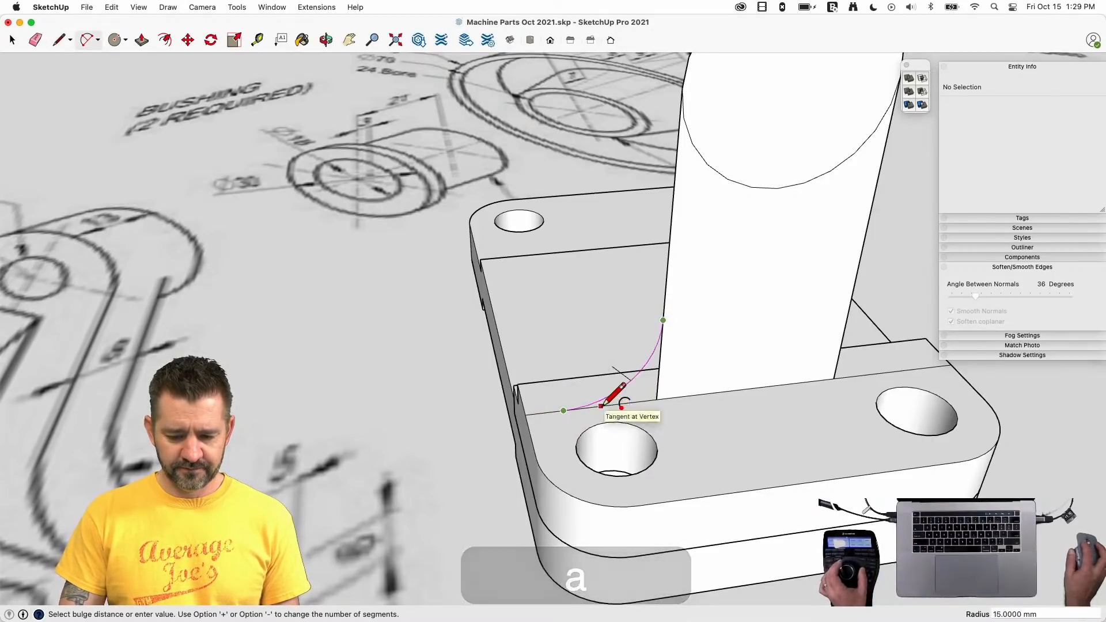
click(599, 406)
- Rotate-copy the fillet face 180 degrees about the upright's base midpoint, and erase the edges separating both fillets from the upright
key(space)
click(641, 393)
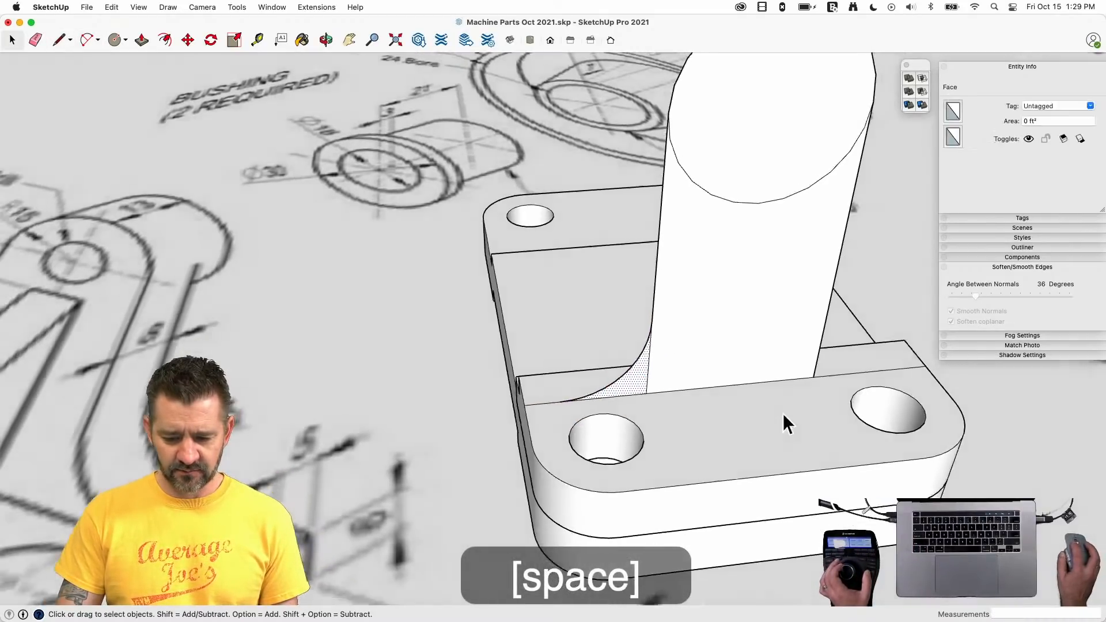
key(q)
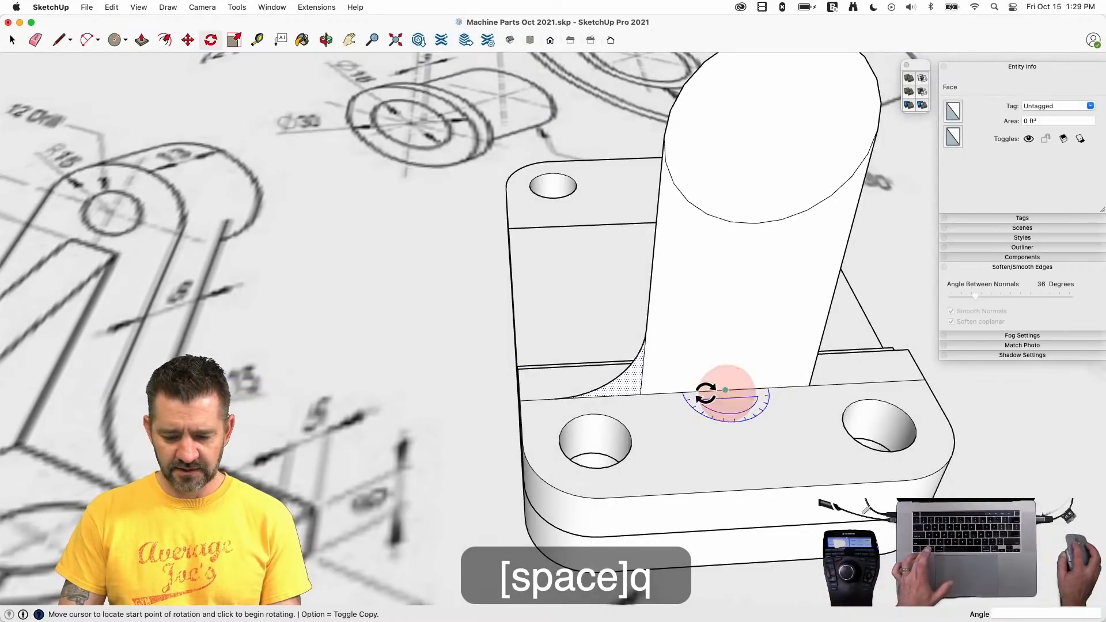
key(alt)
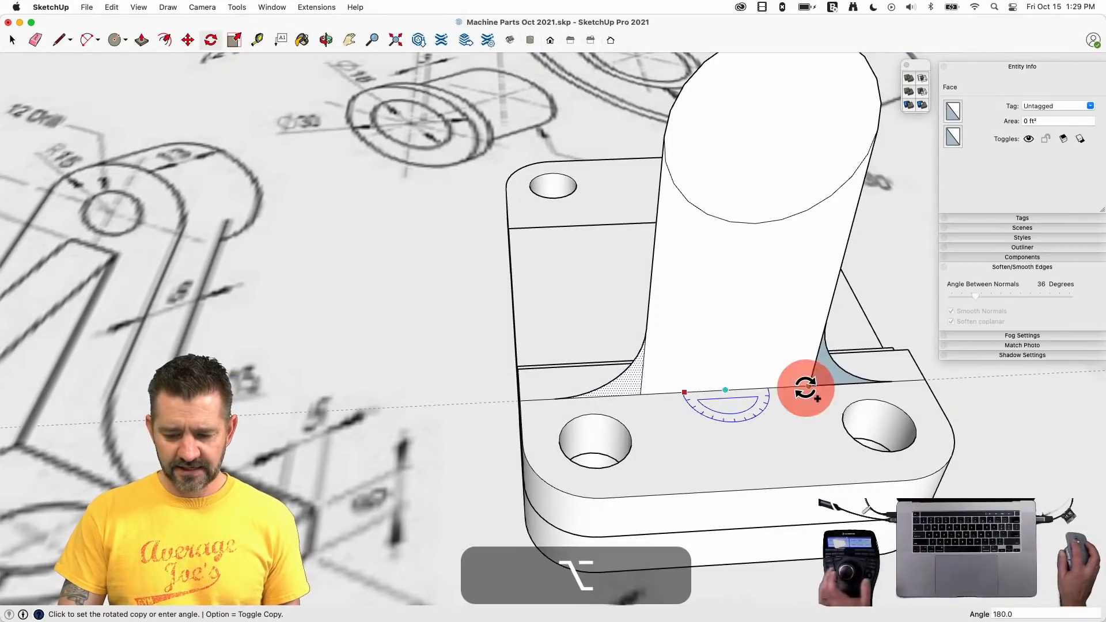
click(806, 387)
key(e)
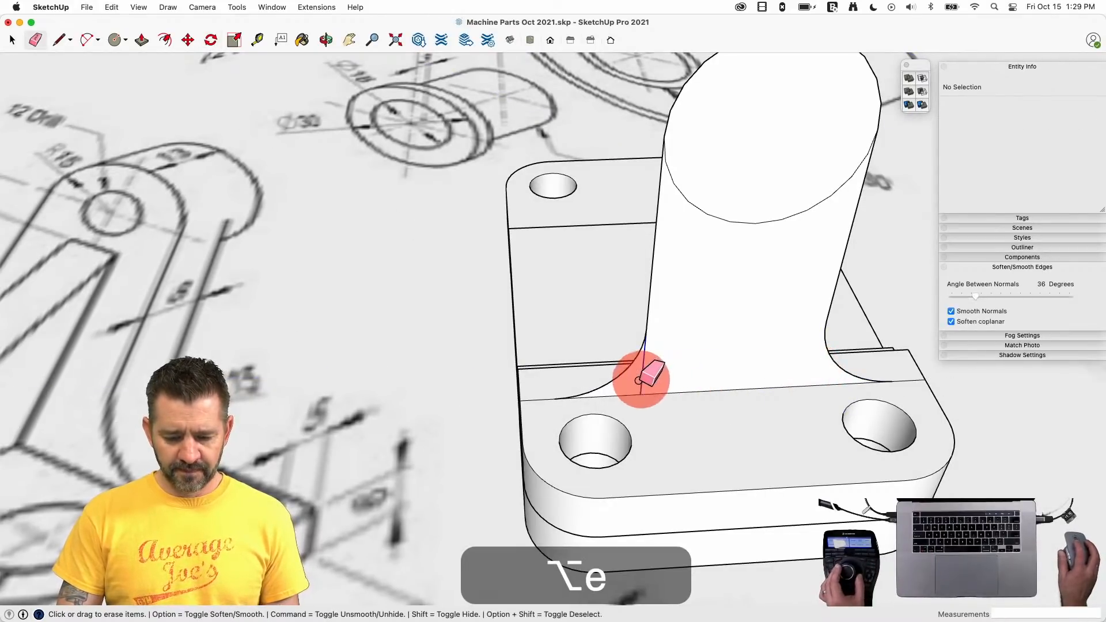
alt+click(640, 379)
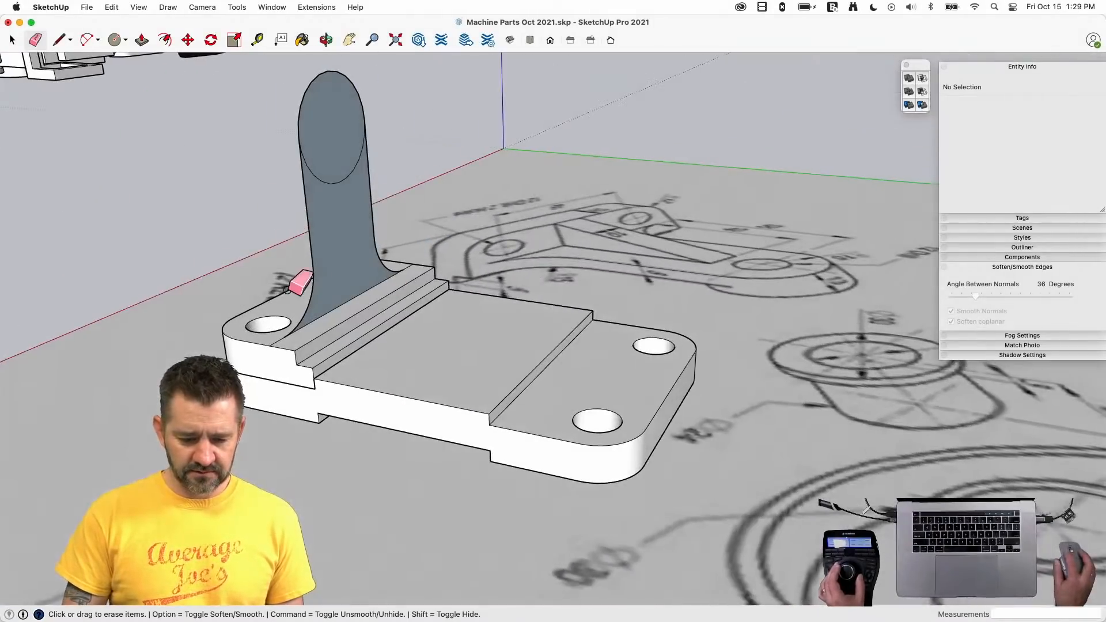
- Push/Pull the upright profile to an 8 mm thickness and extrude the circular face another 5 mm
key(p)
drag(318, 310, 301, 357)
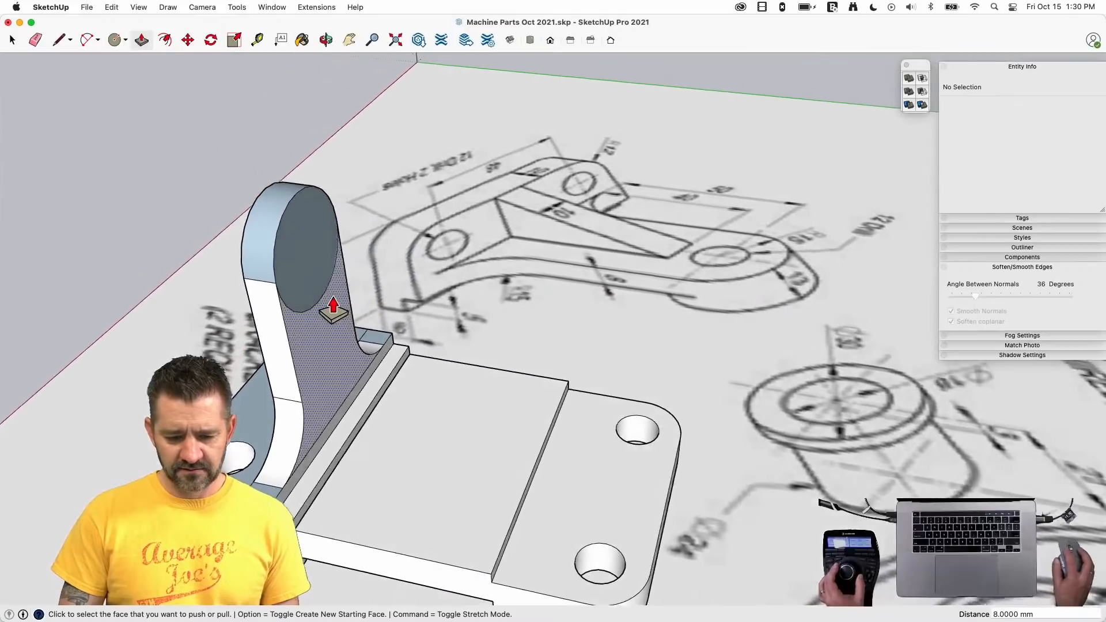
click(293, 274)
click(308, 279)
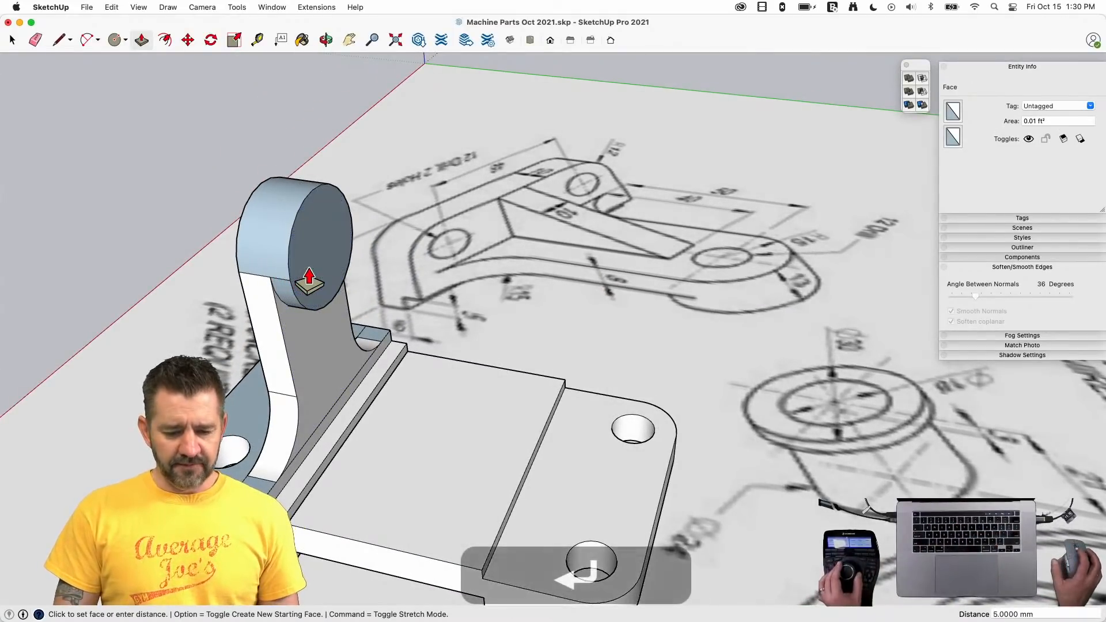
- Trace an edge of the open circle on the upright's outer side to rebuild its missing face
key(space)
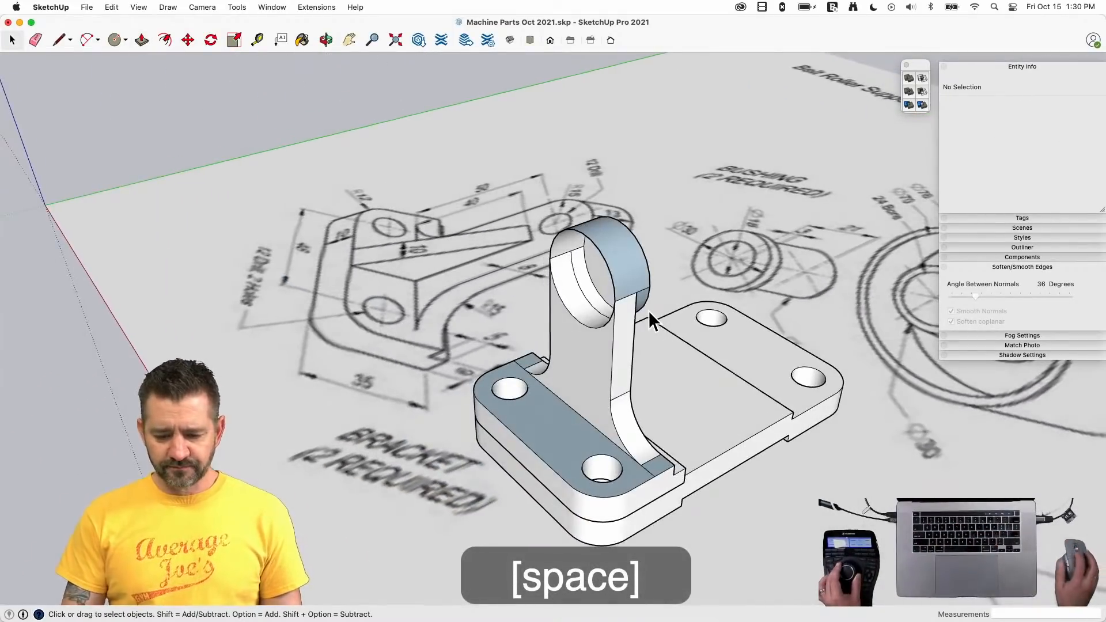
key(l)
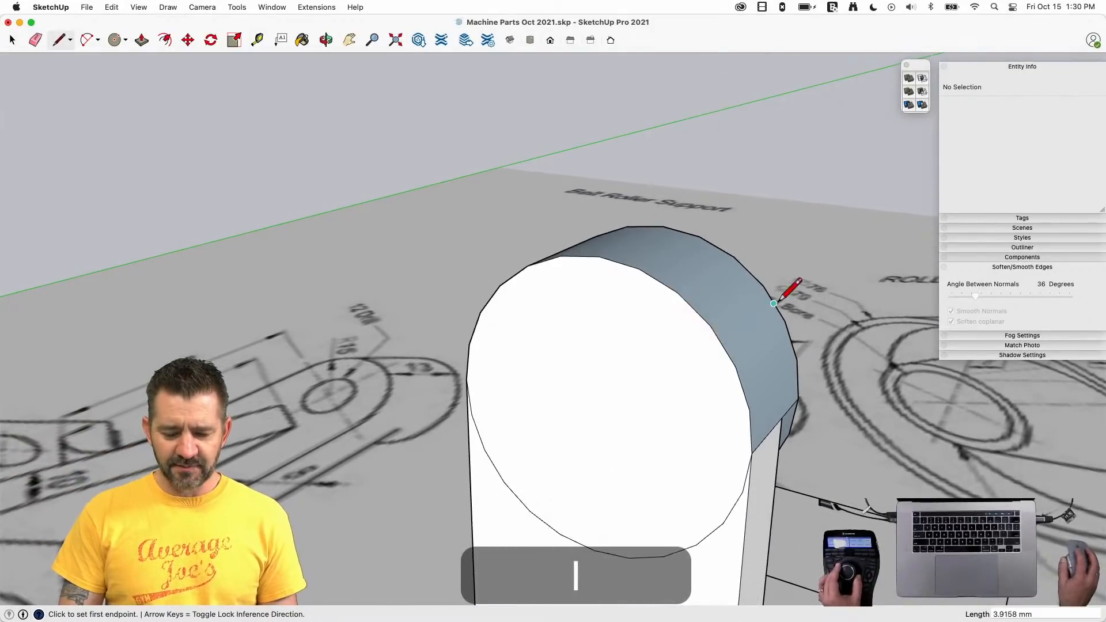
key(space)
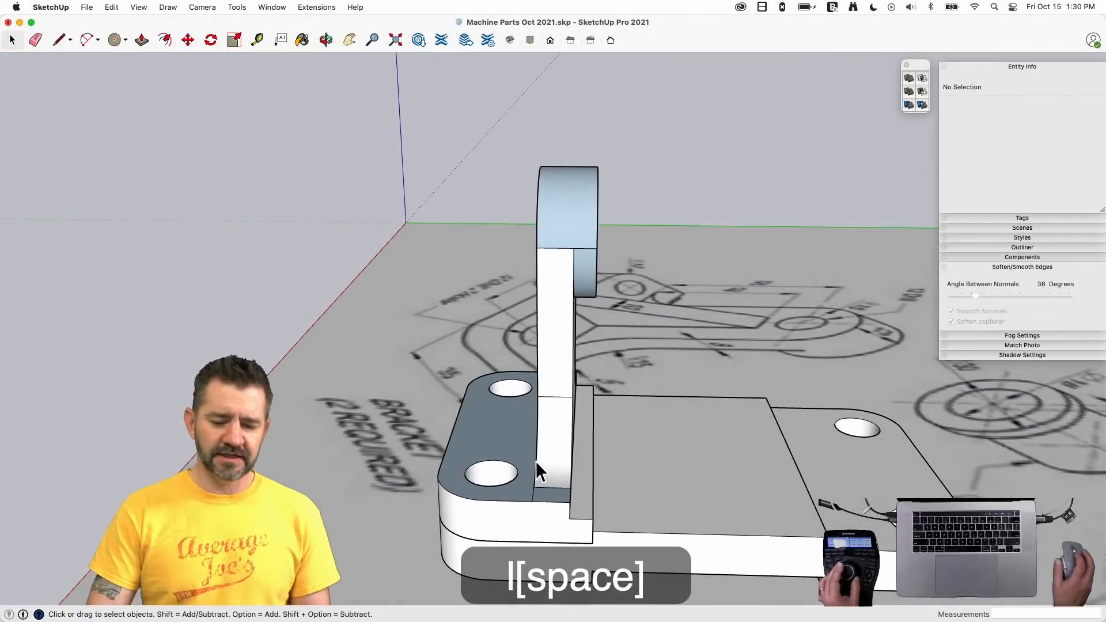
- Erase the leftover edges on the bracket plate's top surface beside the upright
key(e)
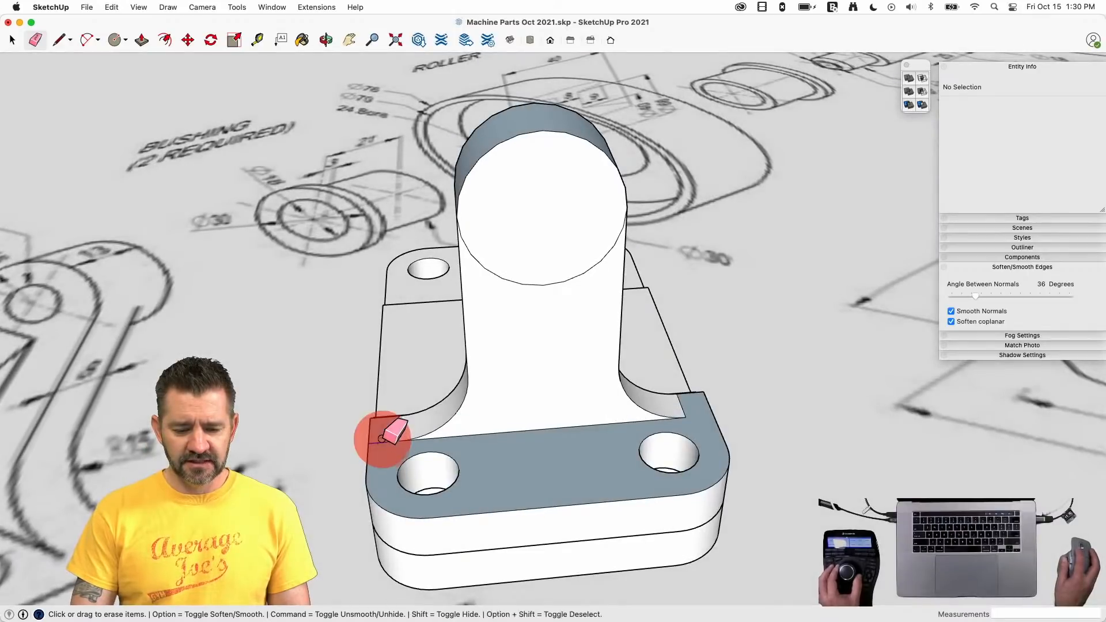
click(381, 439)
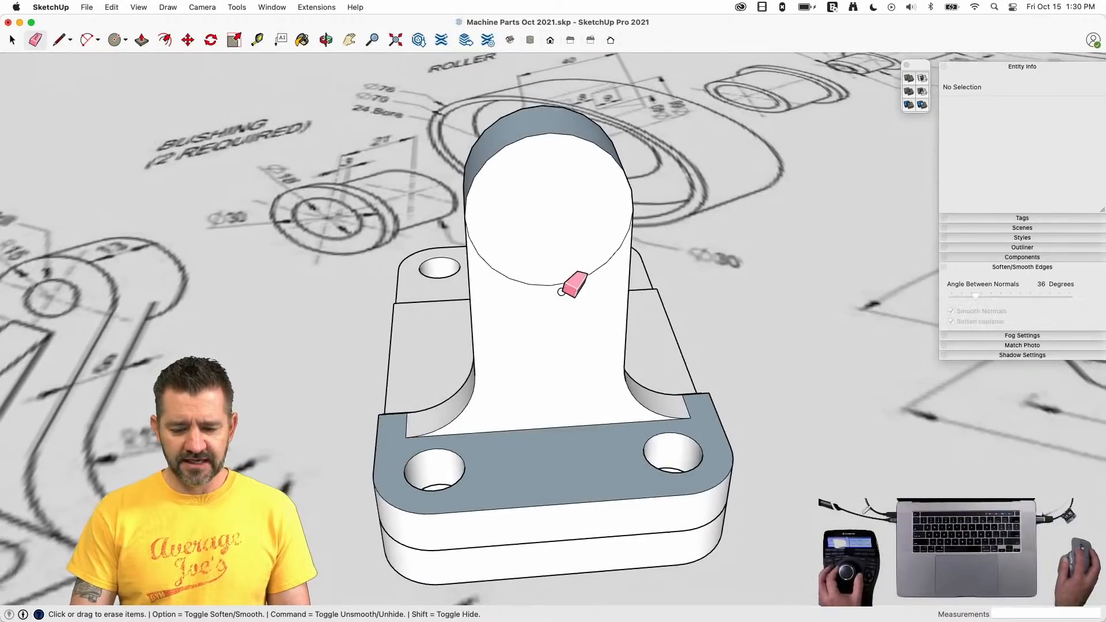
drag(631, 286, 618, 318)
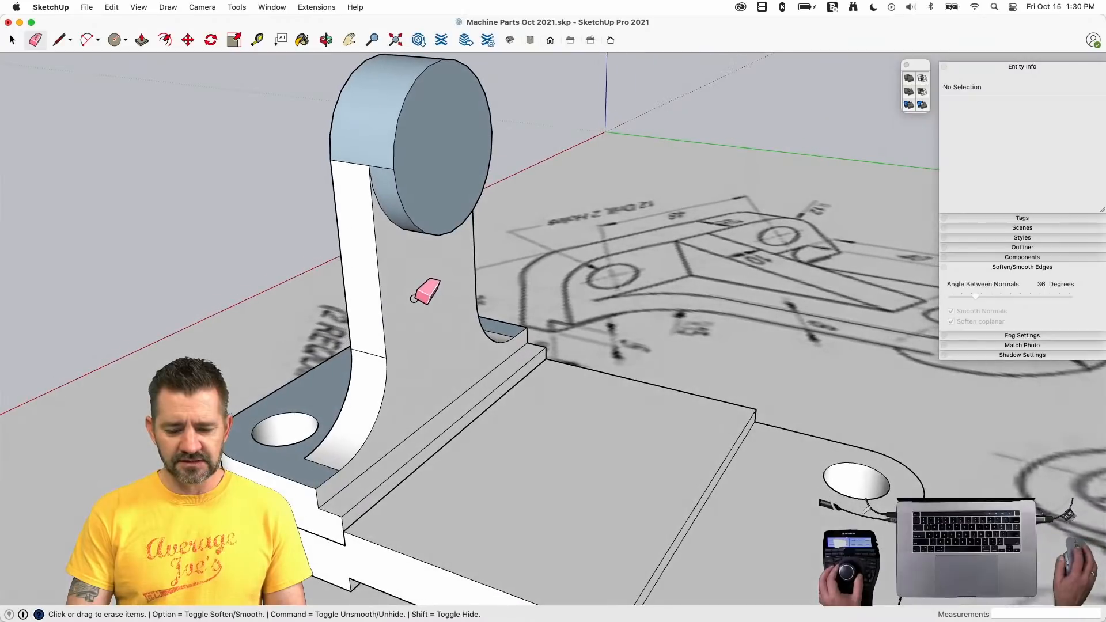
- Orient the bracket's faces to match the upright's boss-side face, and soften the edges dividing the upright's curved side
right_click(414, 298)
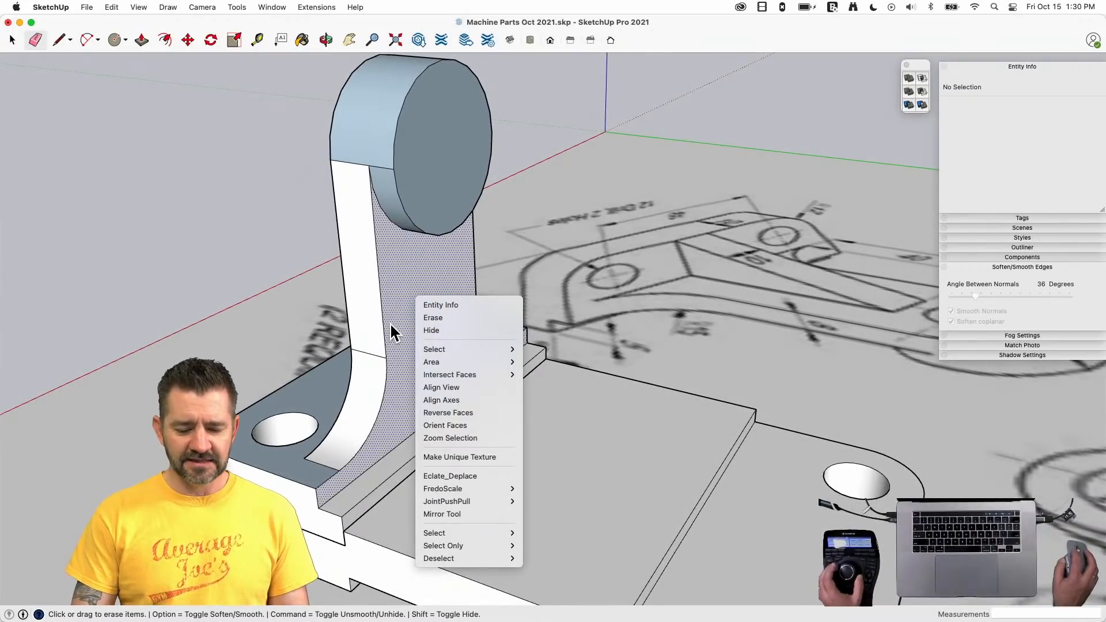
click(453, 427)
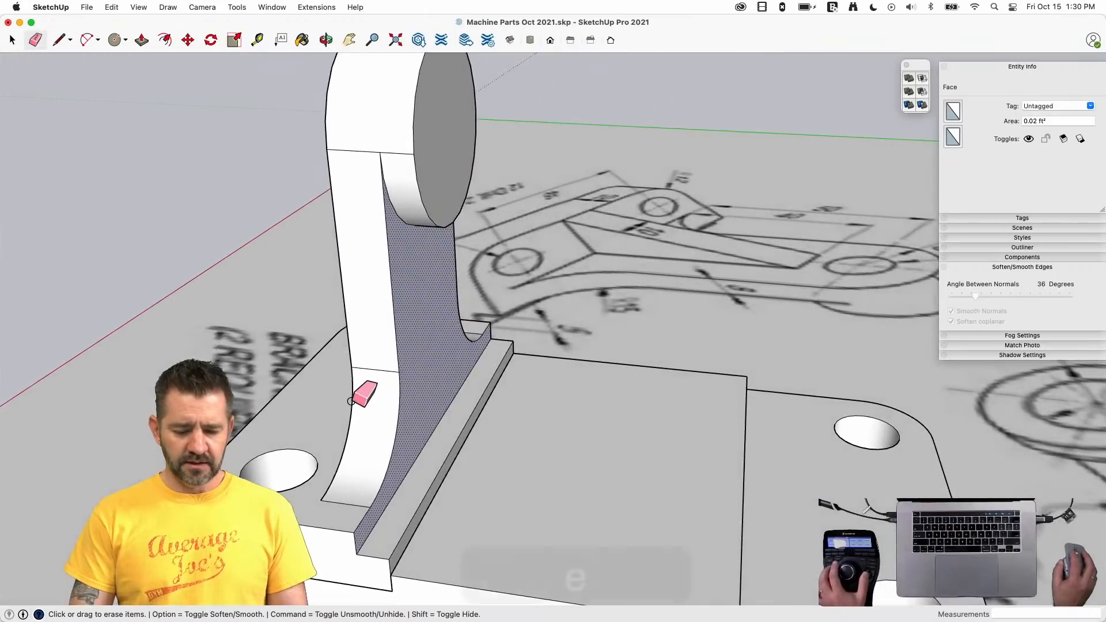
key(e)
key(alt)
alt+drag(375, 403, 372, 126)
click(401, 156)
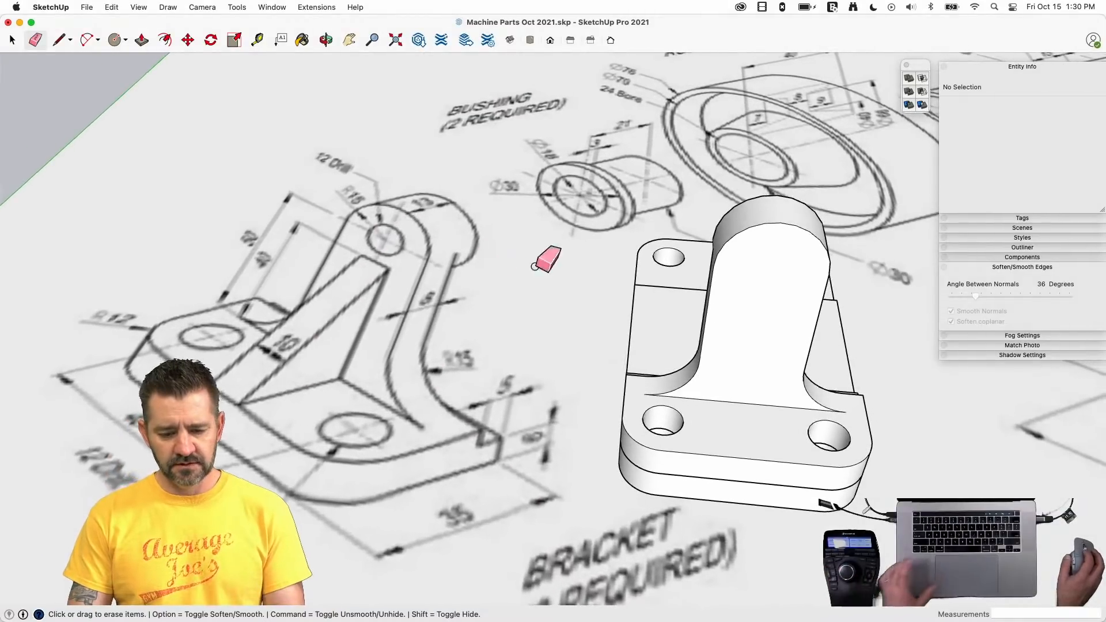
- Draw a 6 mm radius circle centred in the upright's rounded top and Push/Pull it through the boss as a hole
key(c)
click(771, 270)
text(6)
key(Return)
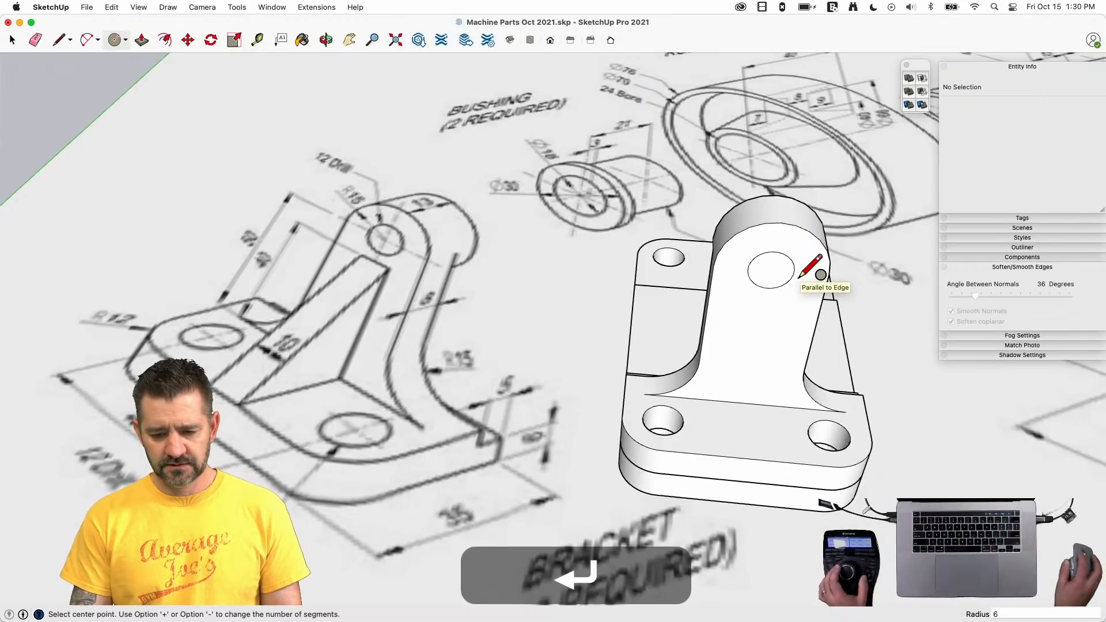
key(p)
click(767, 275)
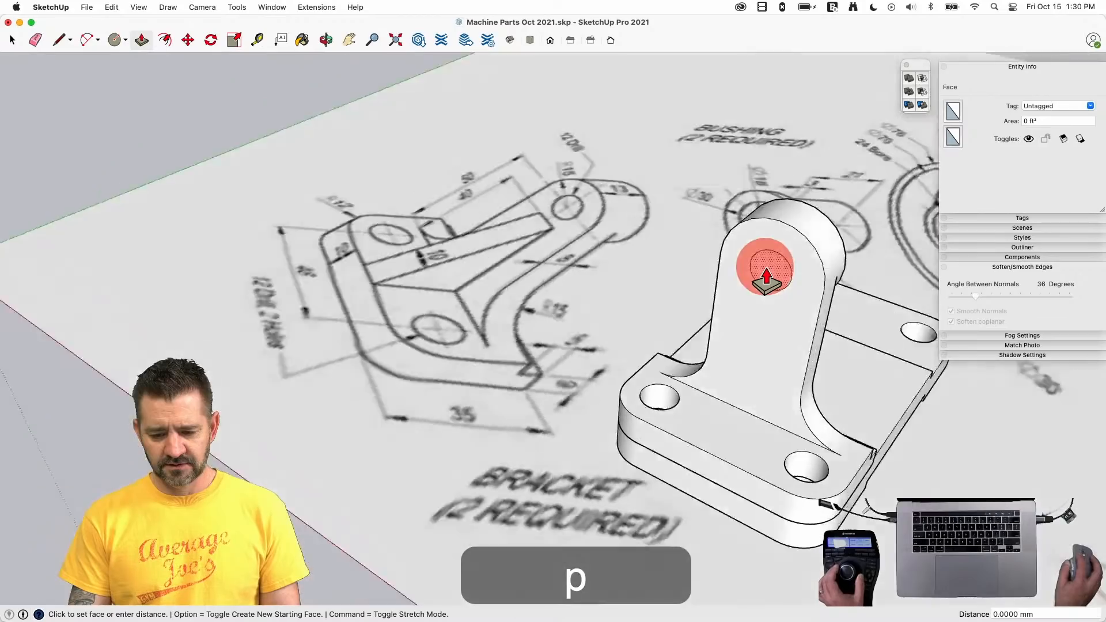
click(766, 290)
key(space)
- Draw the triangular rib profile from the upright's base midpoint, 40 mm up its face and out to the plate's outer edge
key(l)
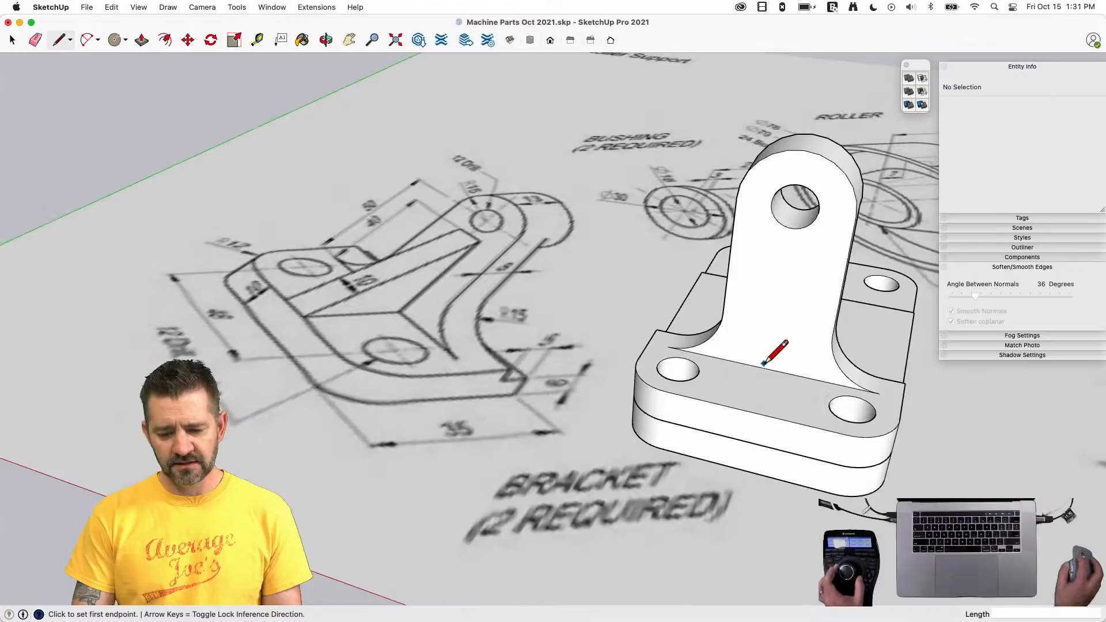
click(769, 368)
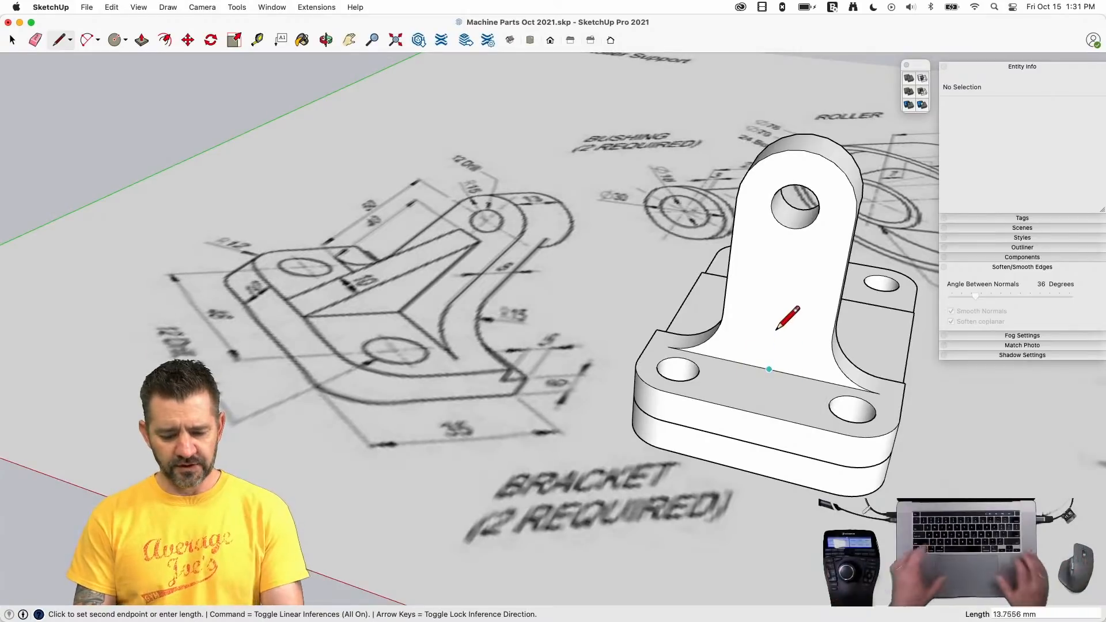
text(40)
key(Return)
click(752, 411)
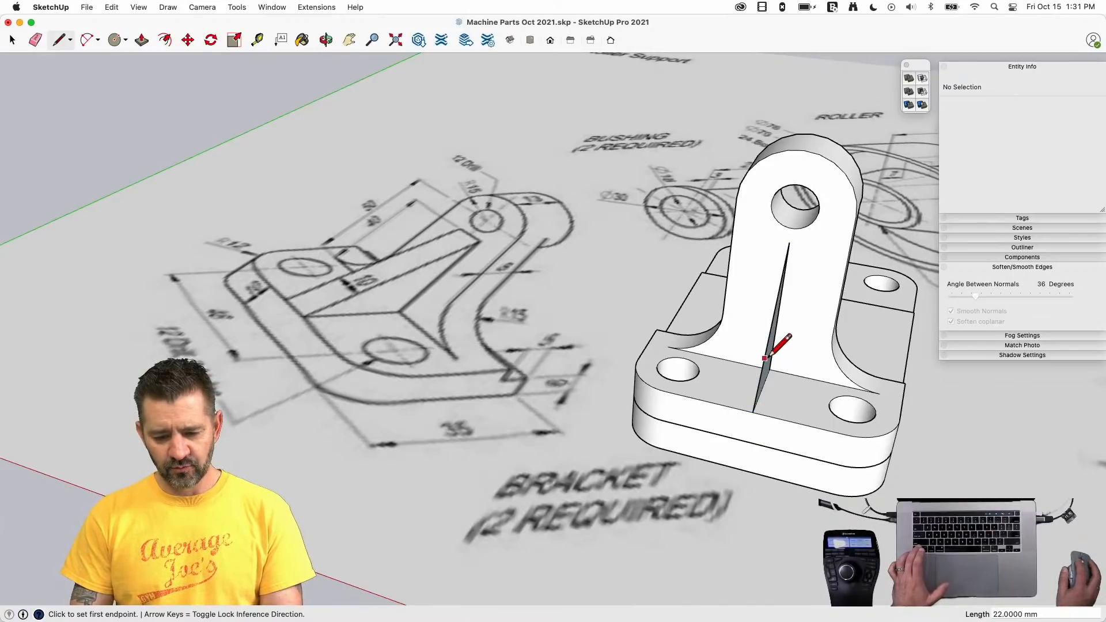
- Push/Pull the triangular rib profile 5 mm to each side
key(p)
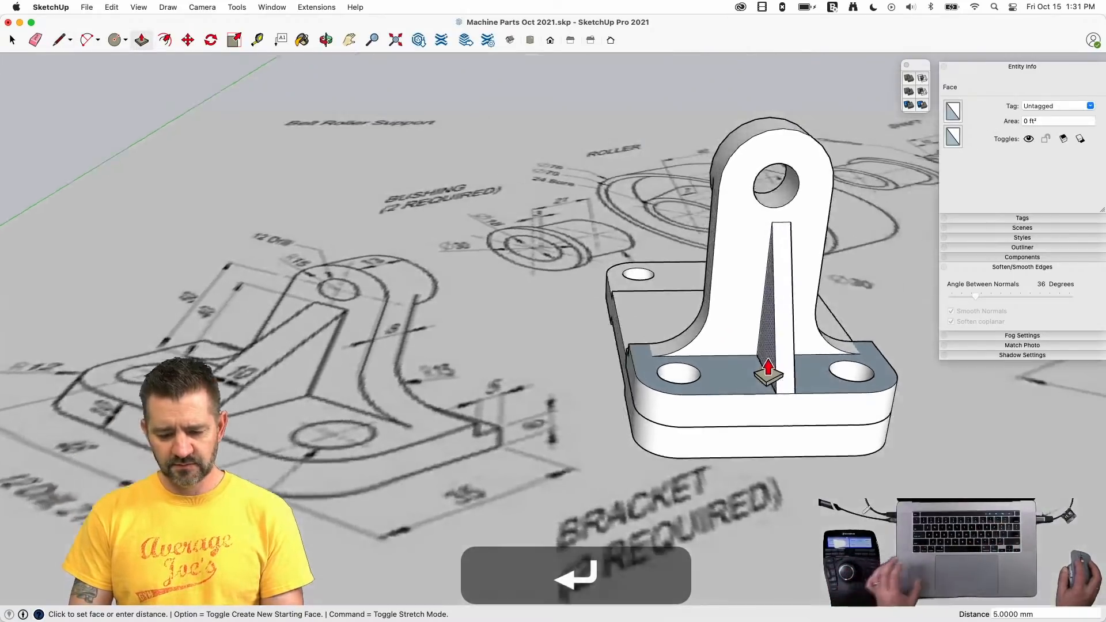
drag(770, 341, 766, 346)
text(5)
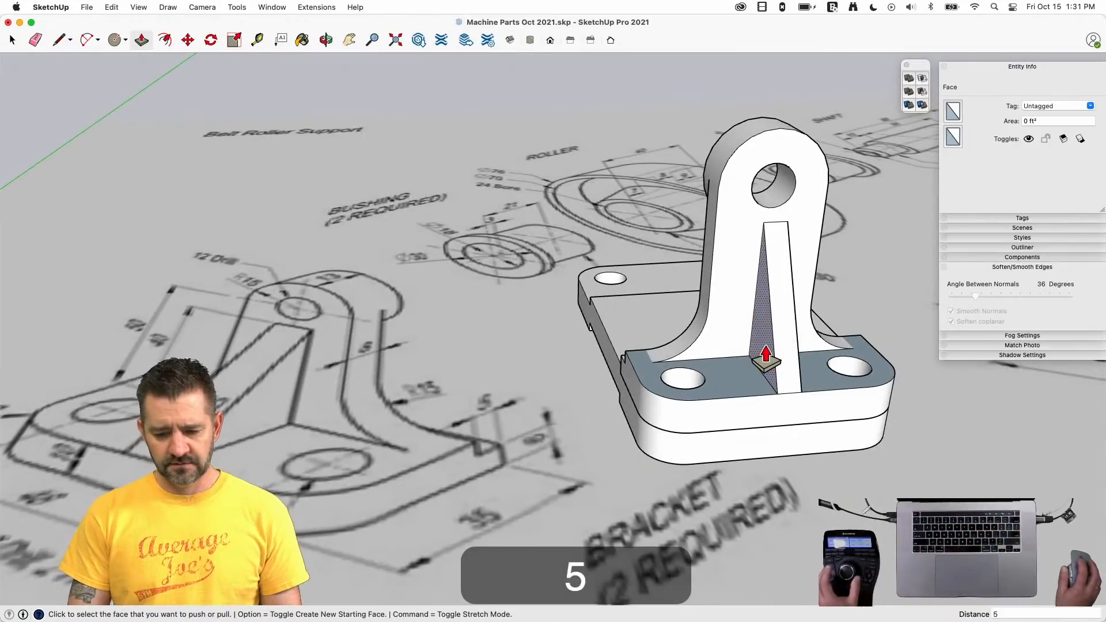
key(Return)
key(space)
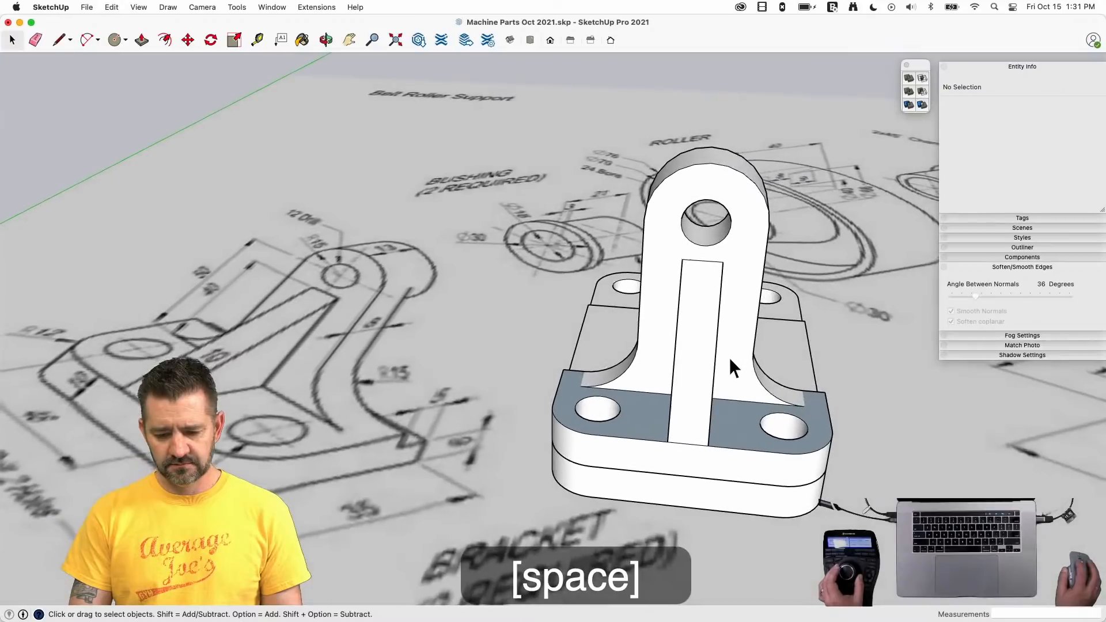
- Orient the bracket's faces to match the upright's rib-side face
right_click(729, 352)
mouse_move(747, 401)
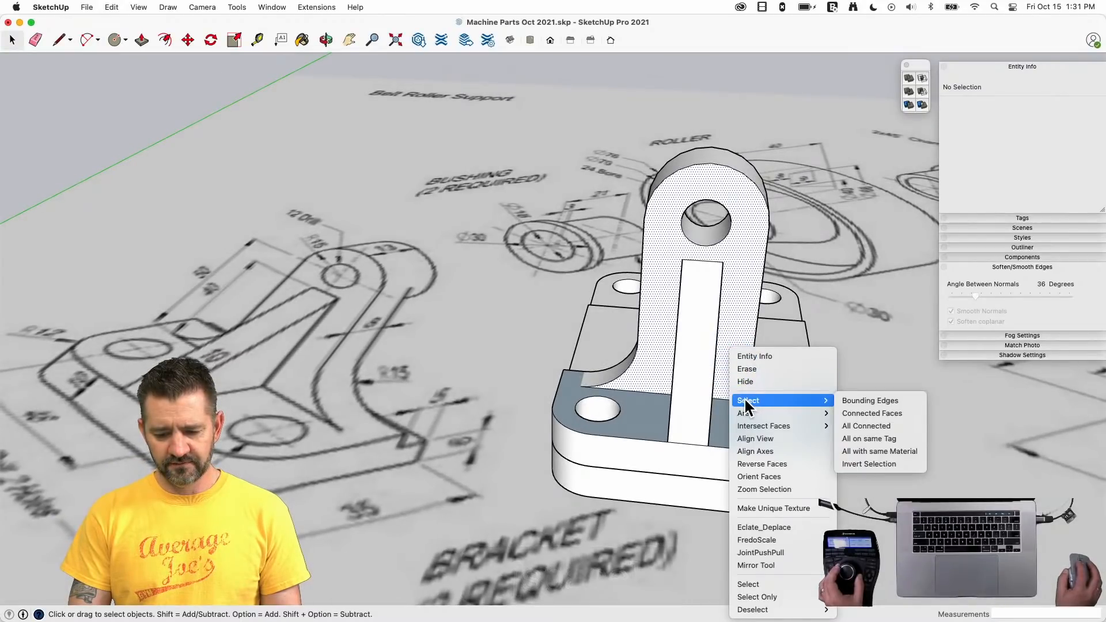
click(766, 476)
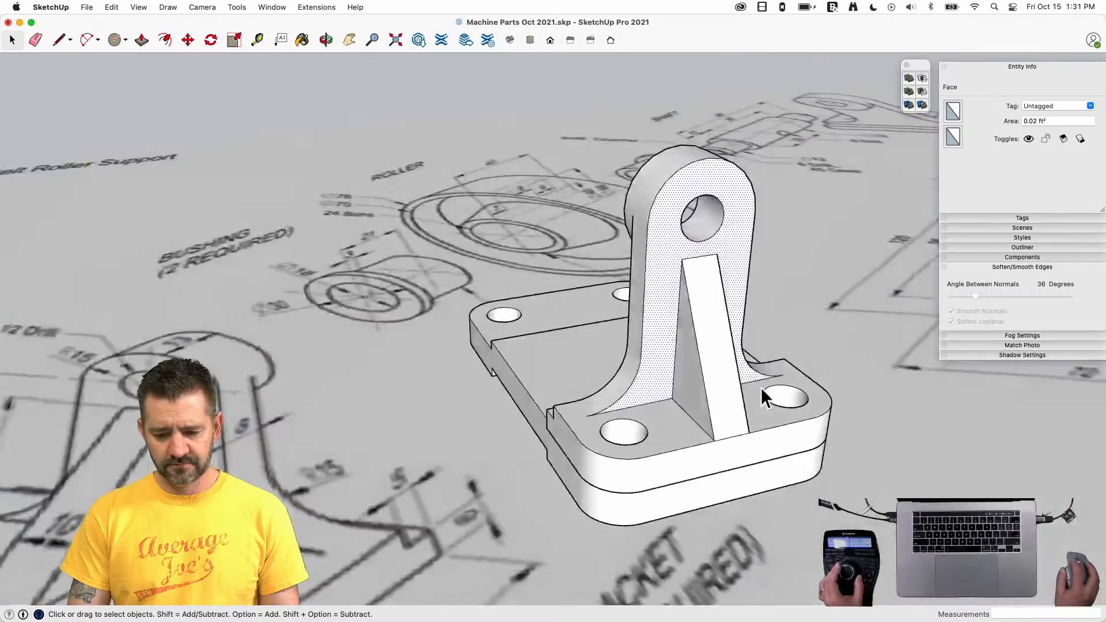
double_click(723, 379)
right_click(724, 380)
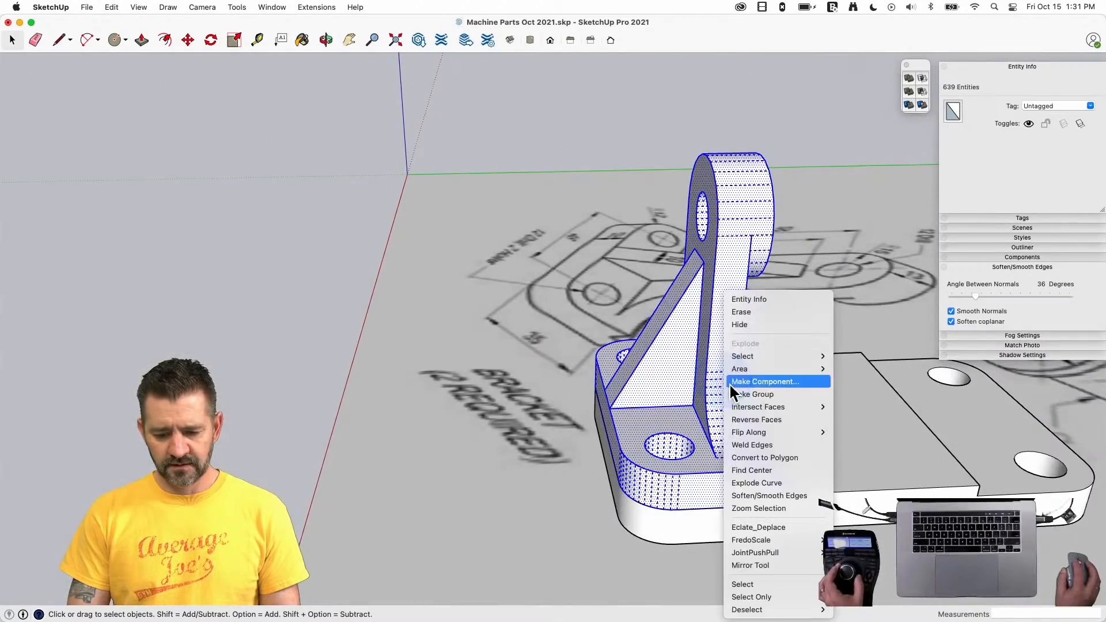
click(758, 392)
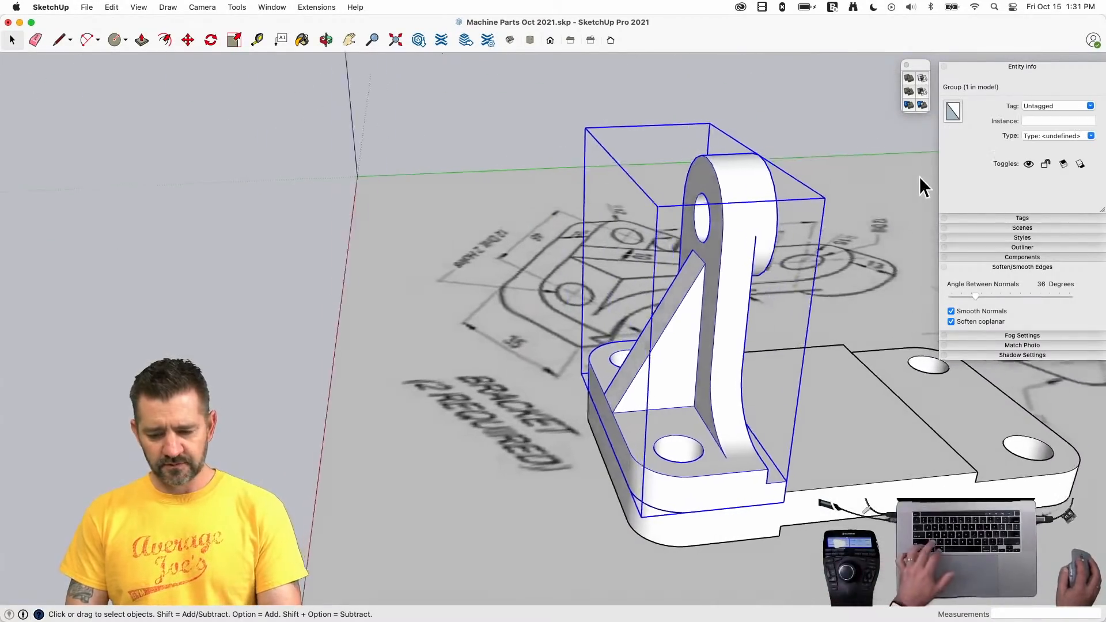
key(super+z)
- Select all of the bracket's connected geometry and make it a component named Bracket
right_click(730, 306)
double_click(658, 326)
right_click(658, 327)
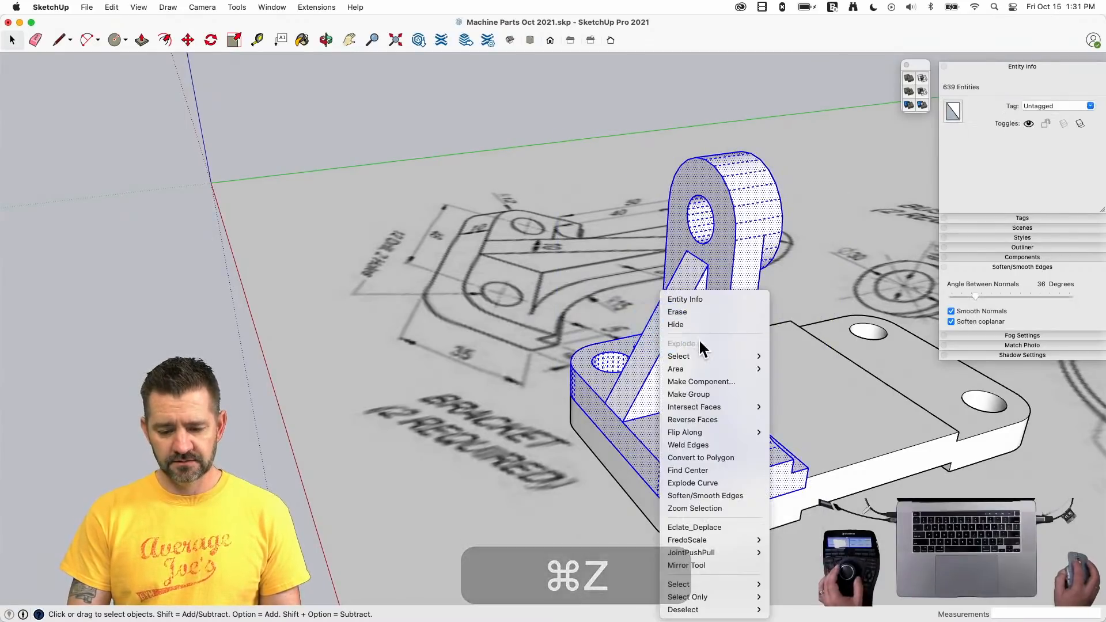
click(713, 381)
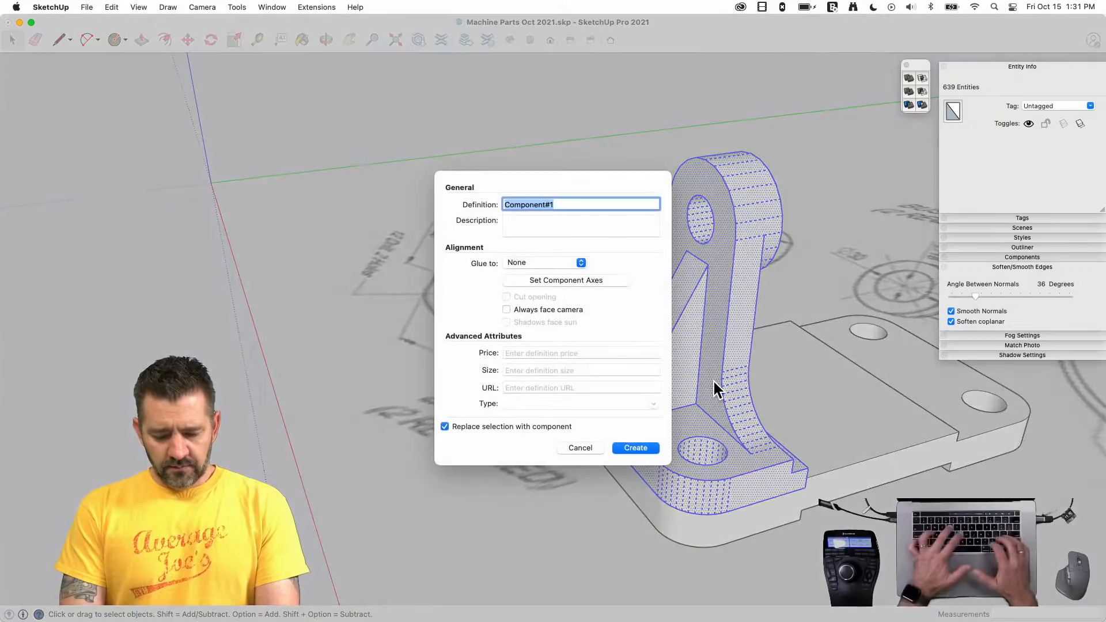
text(Bracket)
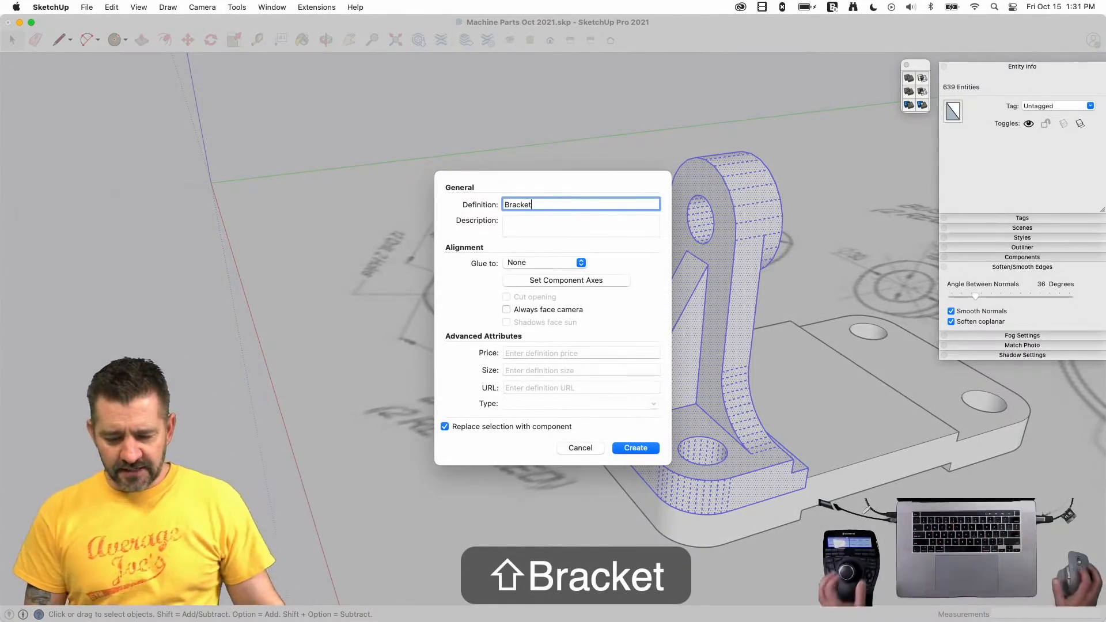
key(Return)
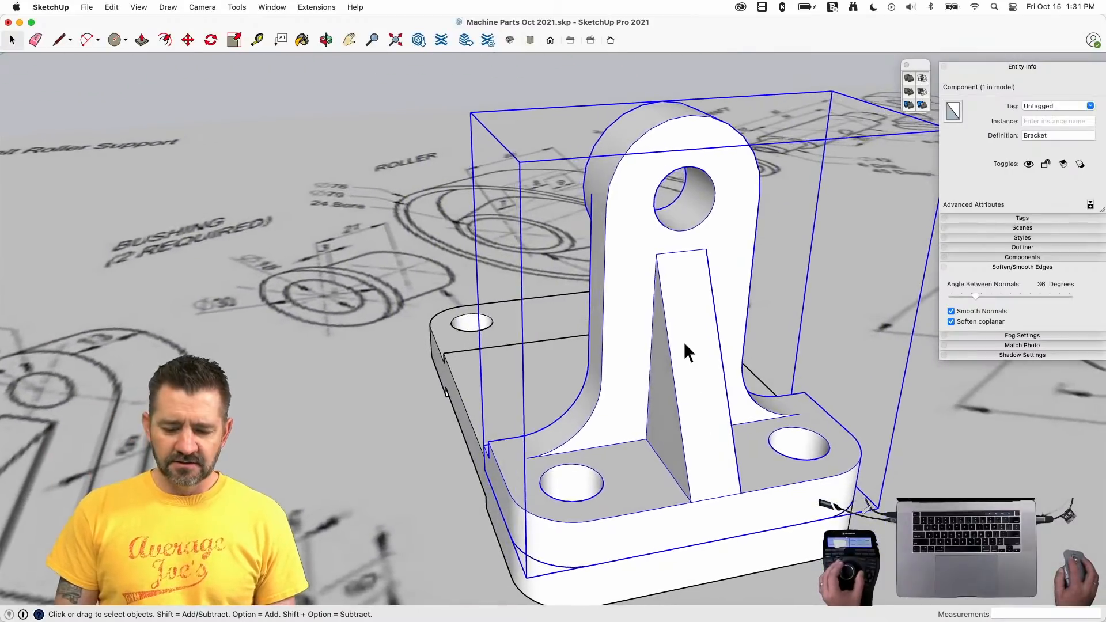
- Isolate the Bracket component for editing and hide its underside face to expose the interior
click(687, 312)
double_click(686, 312)
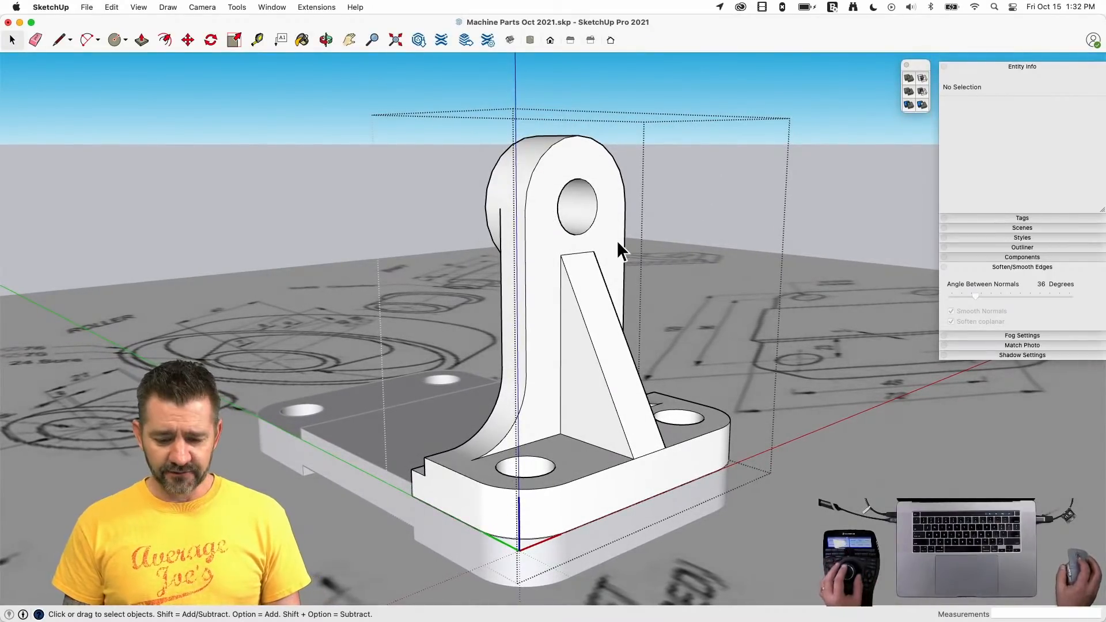
key(shift+q)
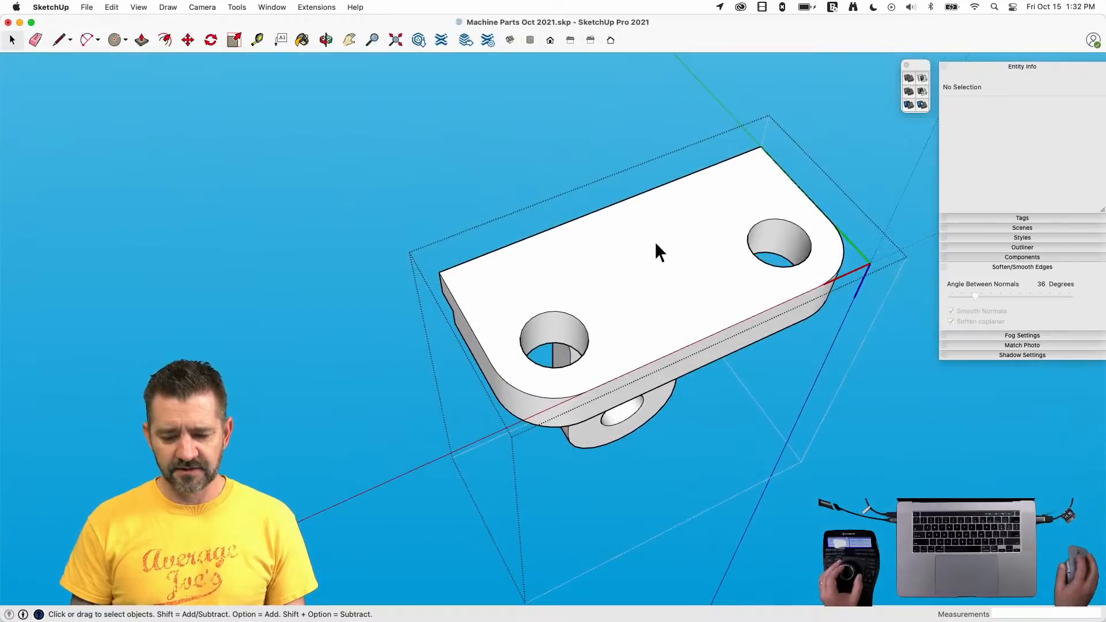
click(656, 243)
right_click(655, 244)
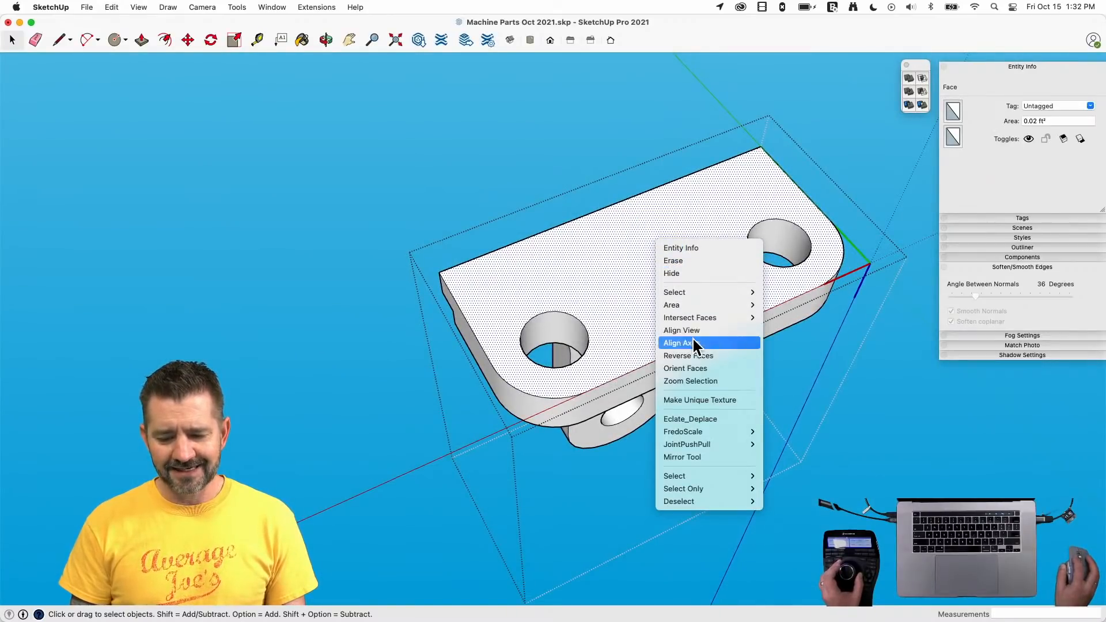
click(680, 271)
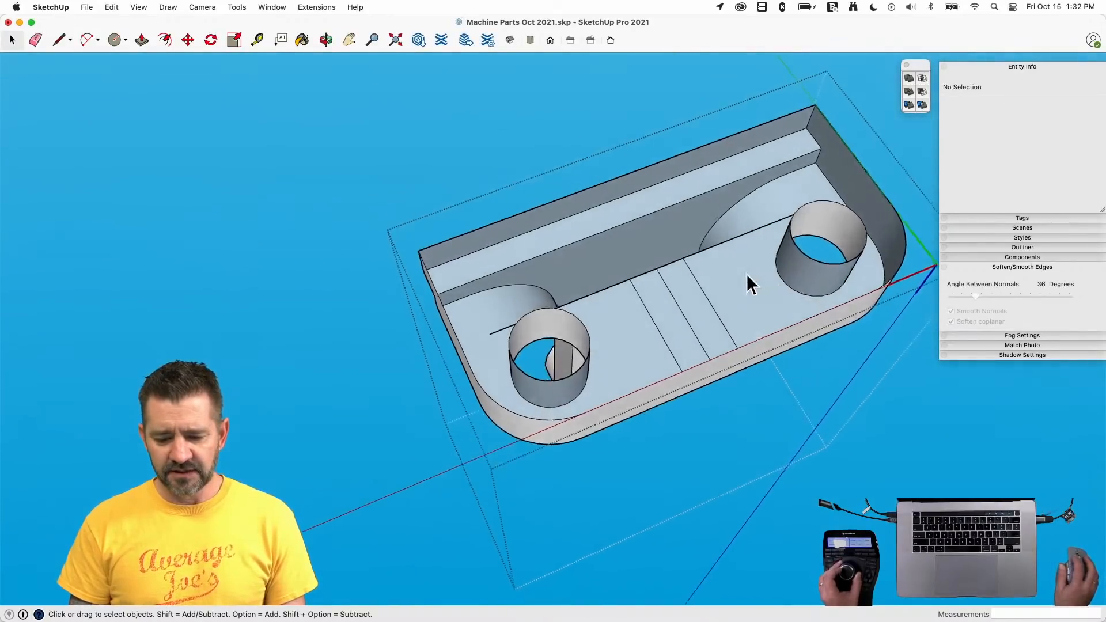
- Erase the leftover internal edge beneath the rib, and unhide all hidden geometry
key(e)
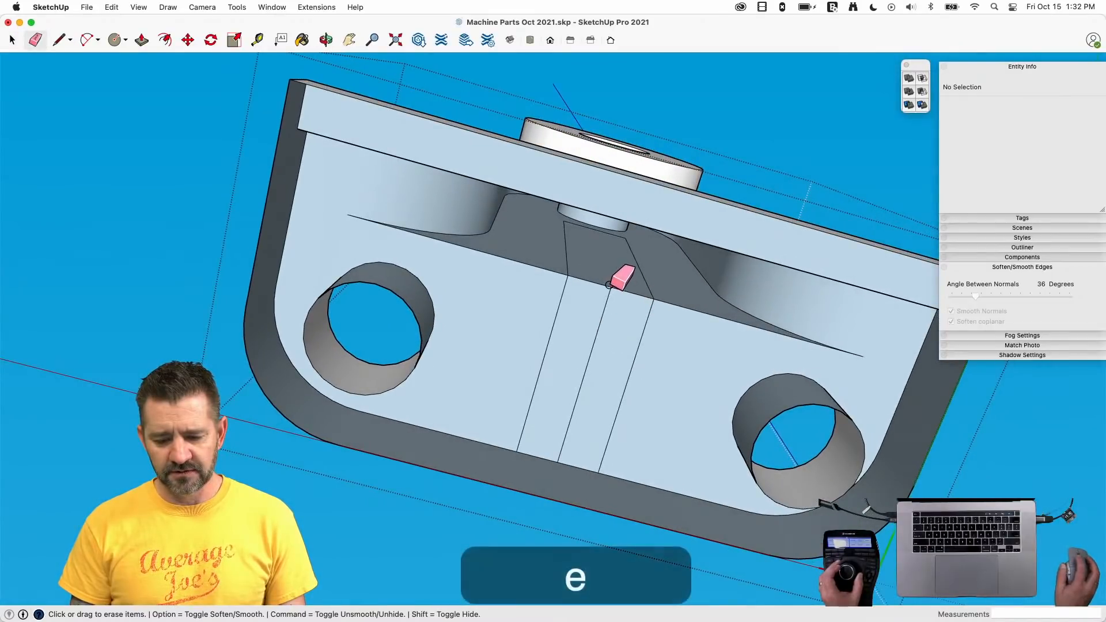
click(609, 289)
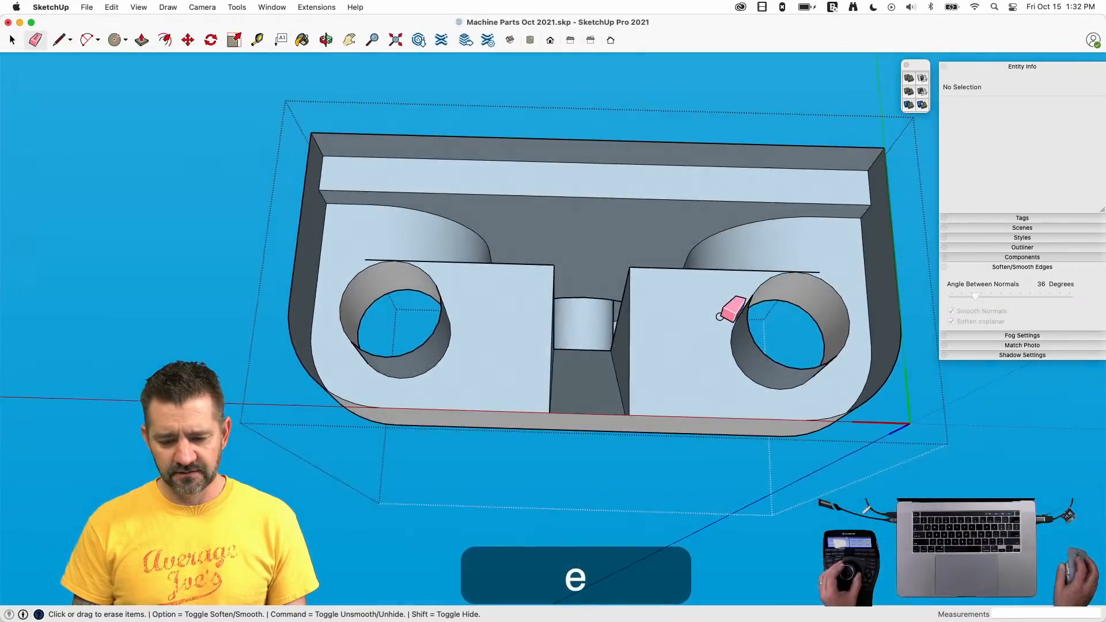
key(space)
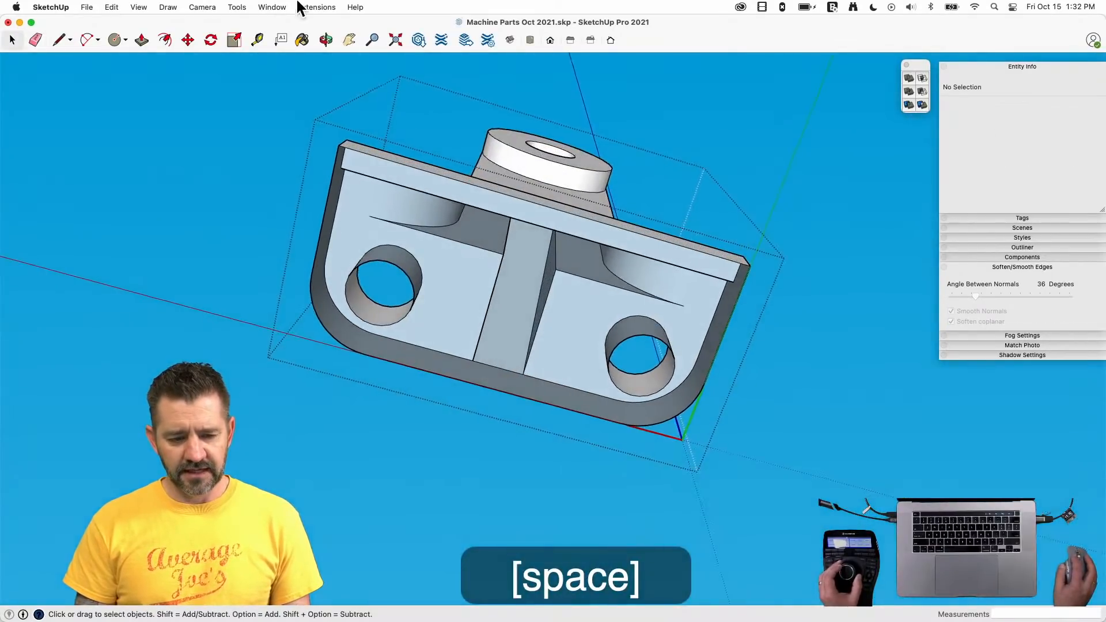
drag(113, 6, 121, 69)
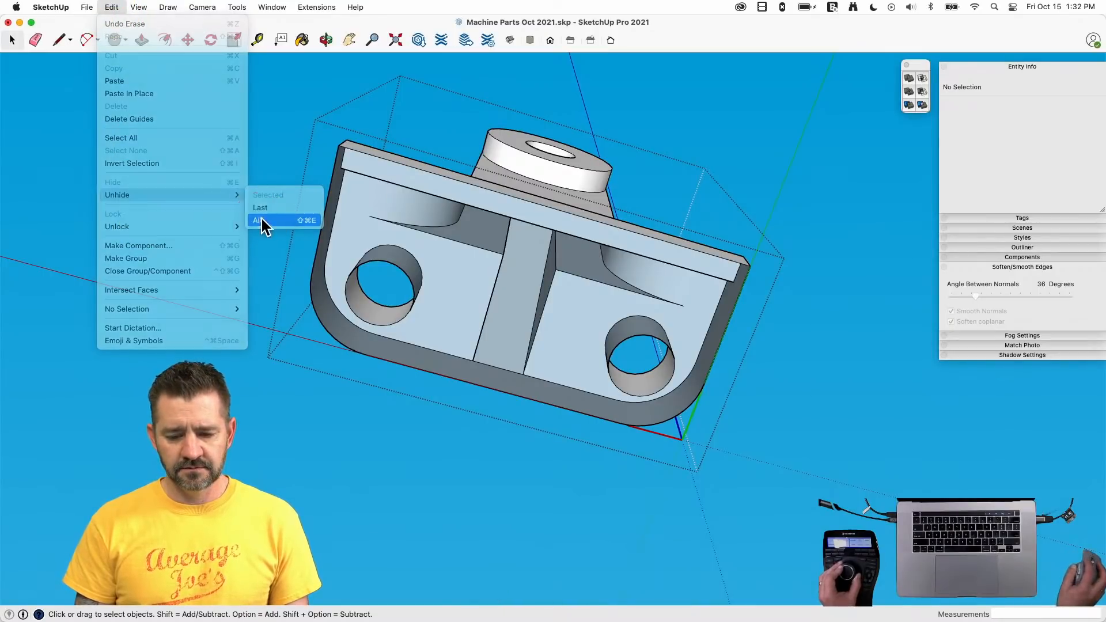
click(260, 220)
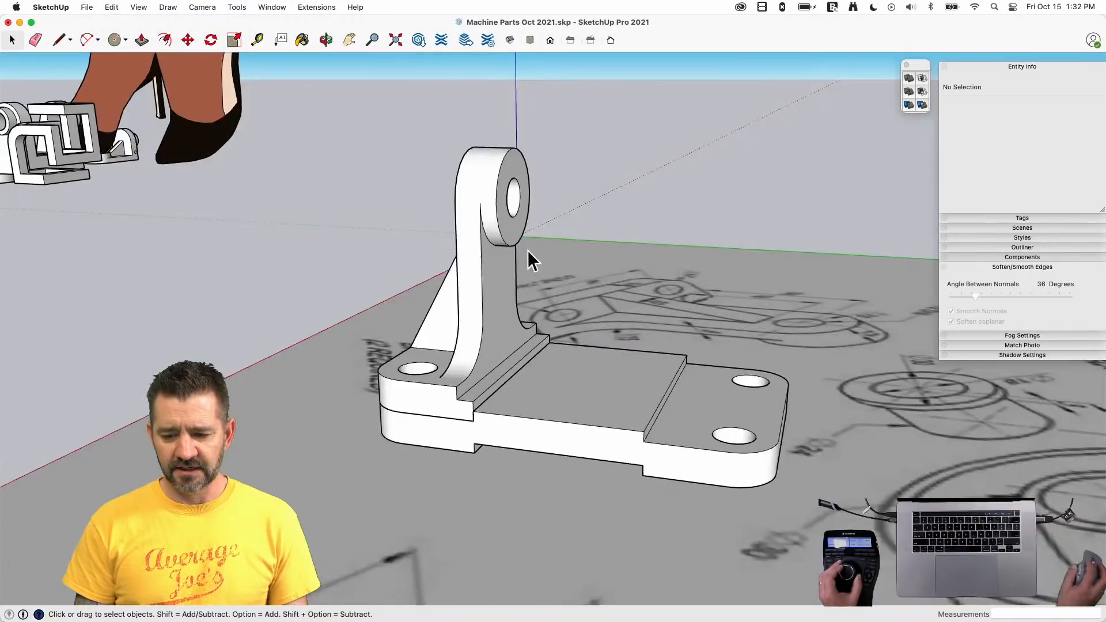
- Select the bracket and draw a diagonal line between opposite corners of the base's middle top surface
click(527, 250)
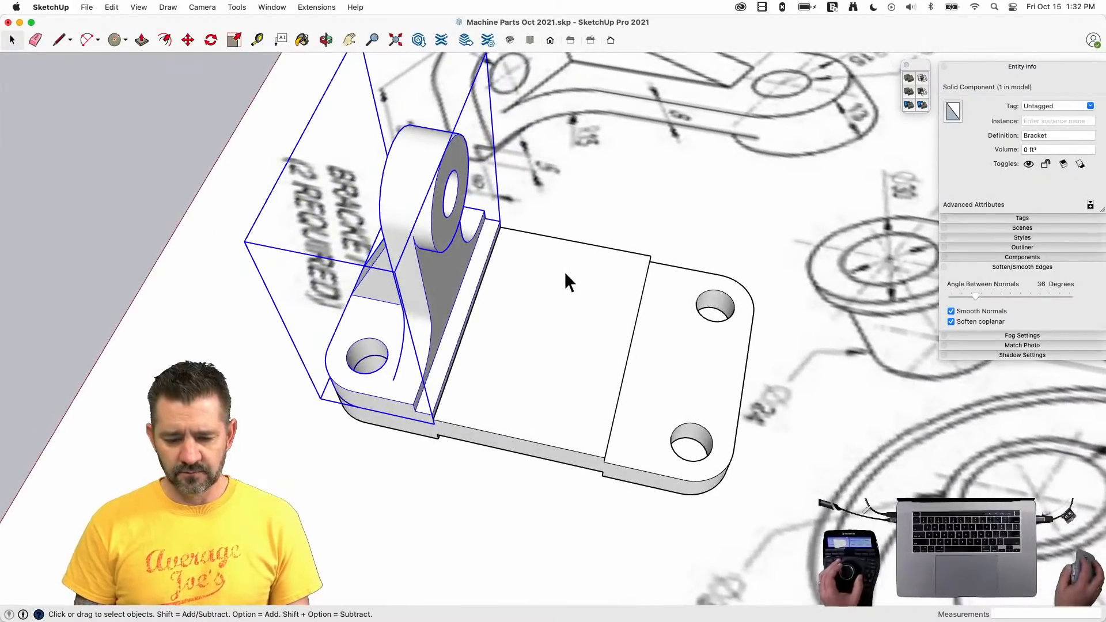
key(l)
click(510, 252)
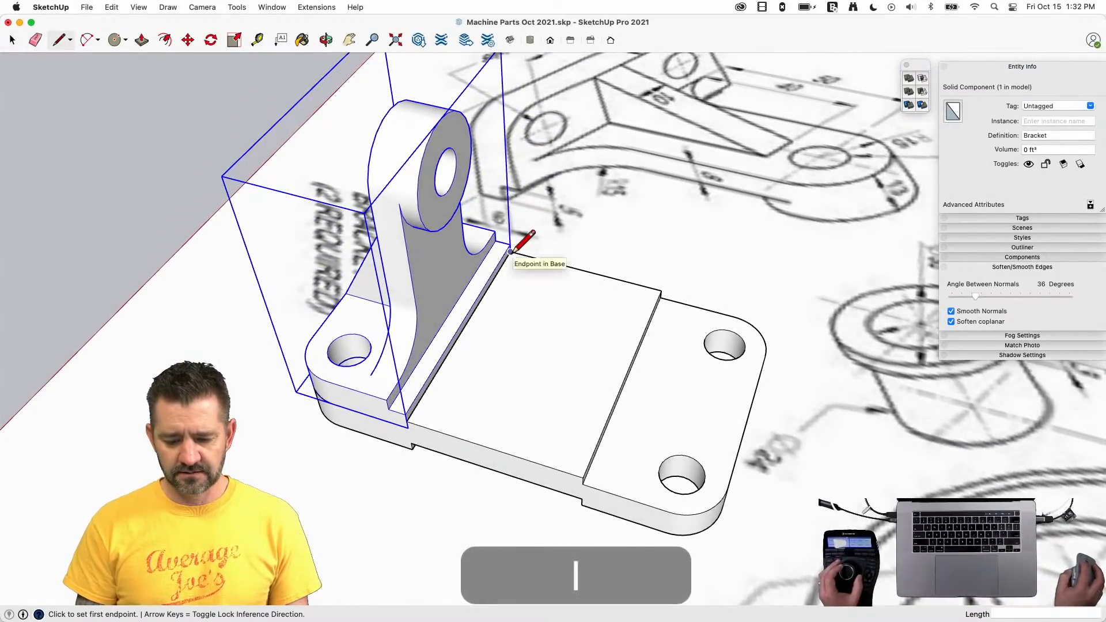
key(space)
- Rotate-copy the bracket about the diagonal's midpoint onto the base's opposite end, and erase the diagonal line
key(q)
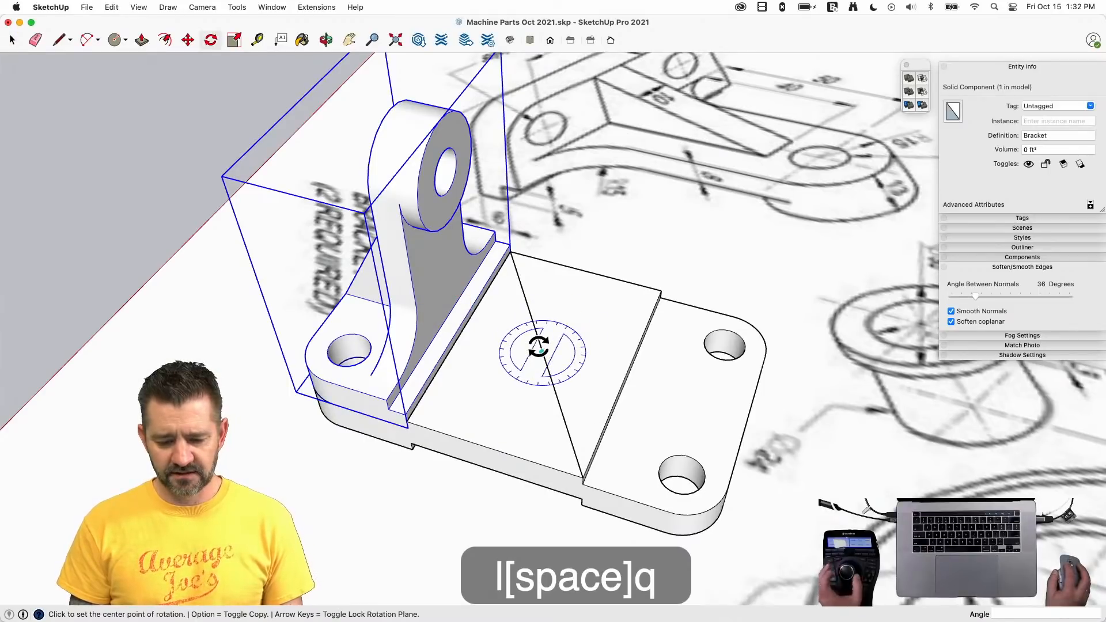
click(540, 347)
click(515, 406)
key(alt)
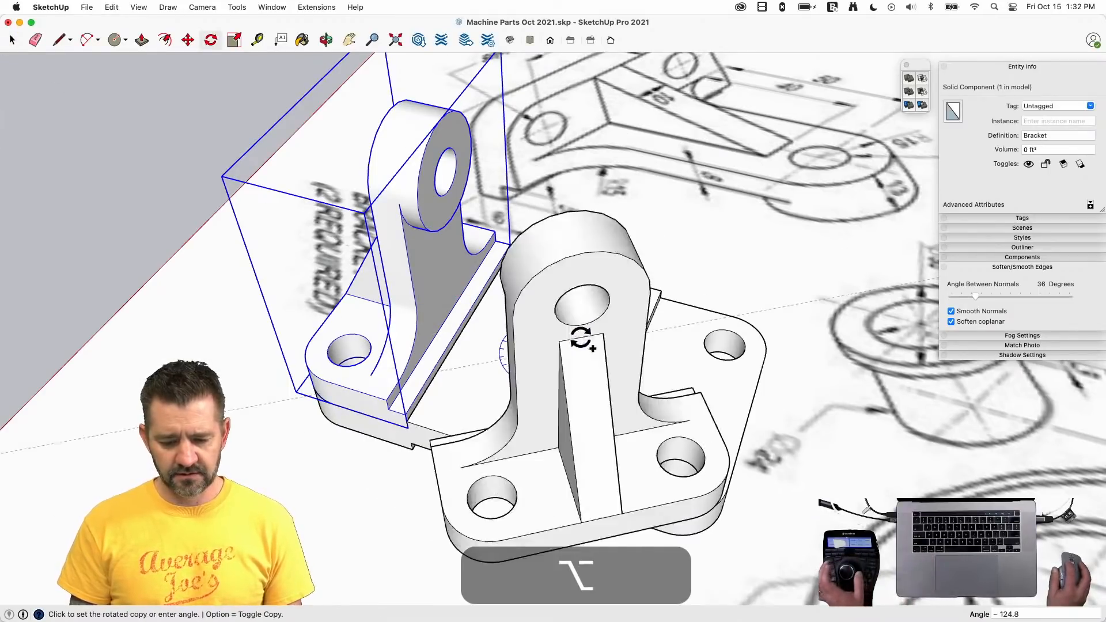
click(541, 336)
key(e)
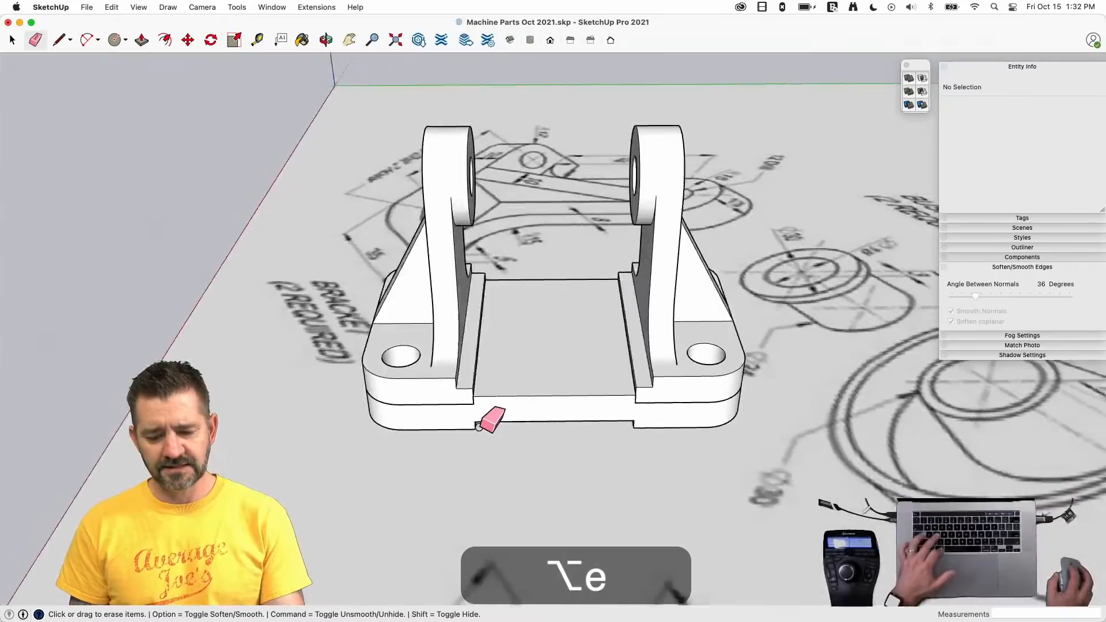
middle_drag(479, 426, 654, 587)
key(super)
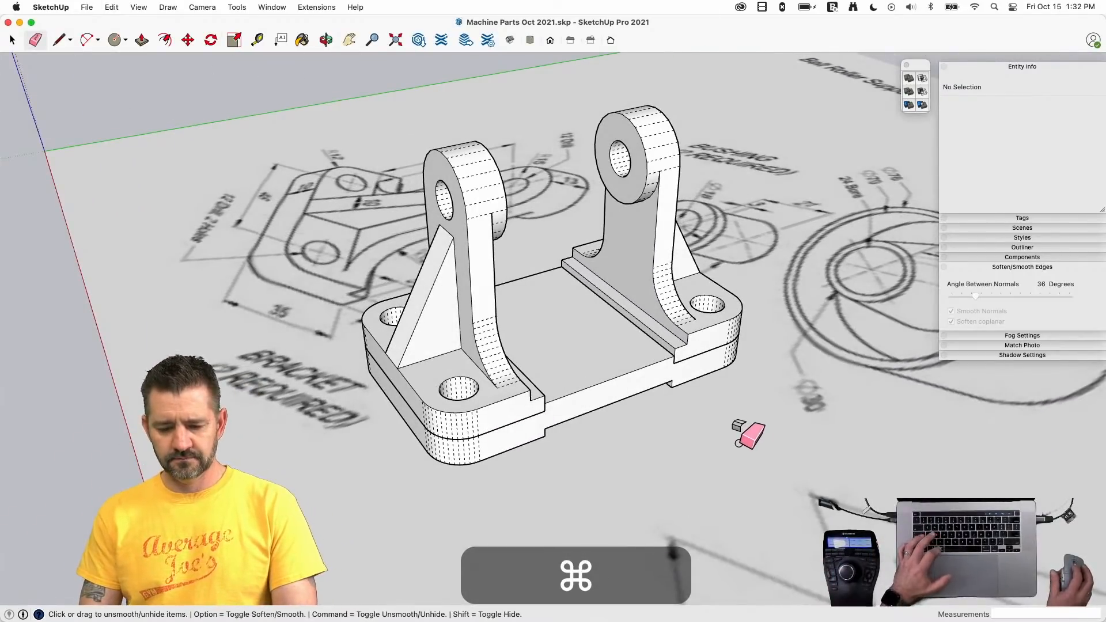
key(space)
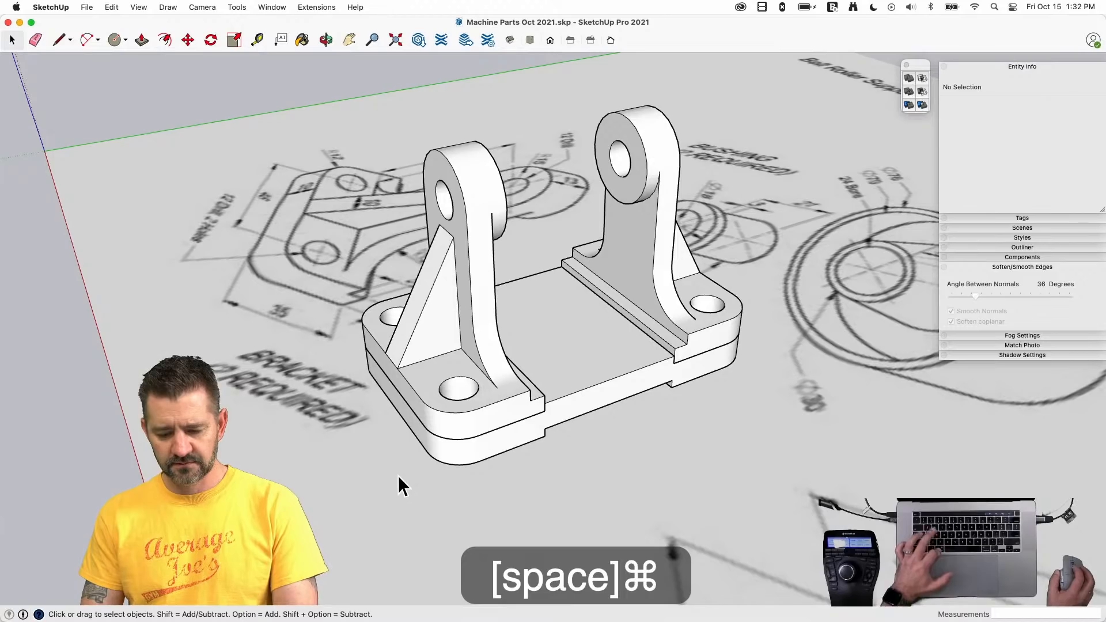
- Save the model with both brackets placed on the base
key(super+s)
key(super+s)
key(super+s)
- Select the base and both brackets together and rotate them 90 degrees in the ground plane
mouse_move(389, 459)
middle_down()
mouse_move(333, 406)
mouse_move(583, 309)
middle_up()
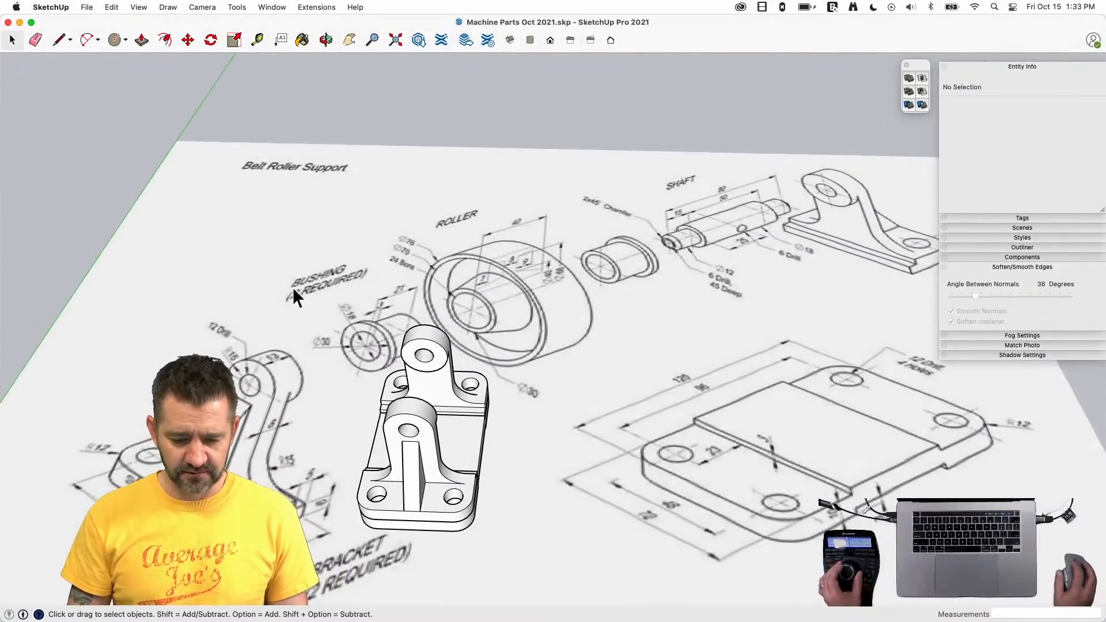
drag(261, 306, 670, 585)
key(q)
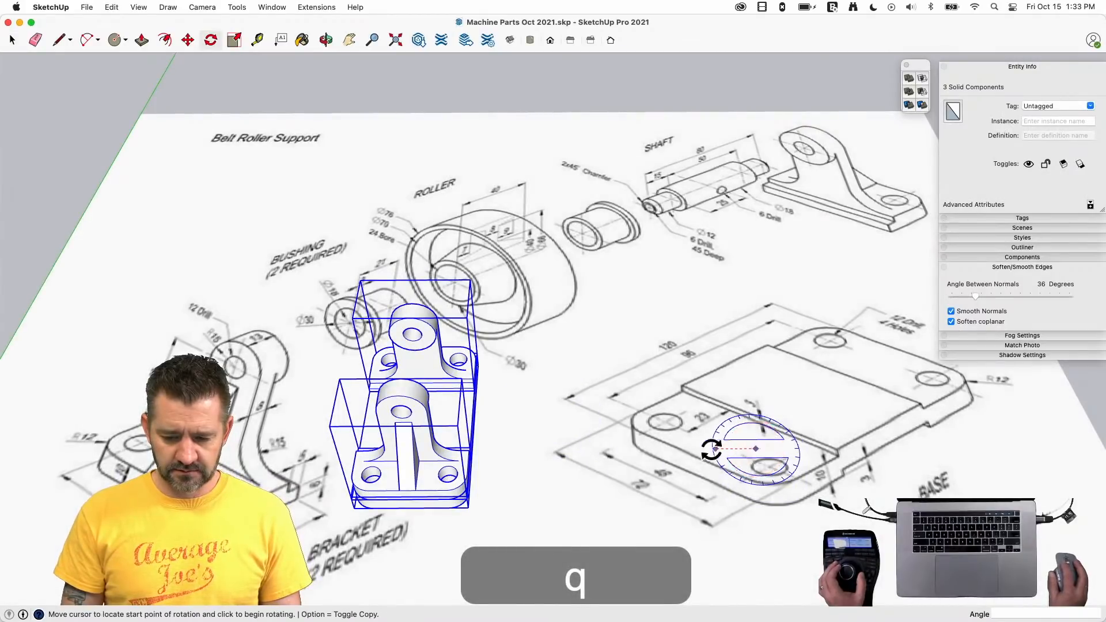
click(689, 443)
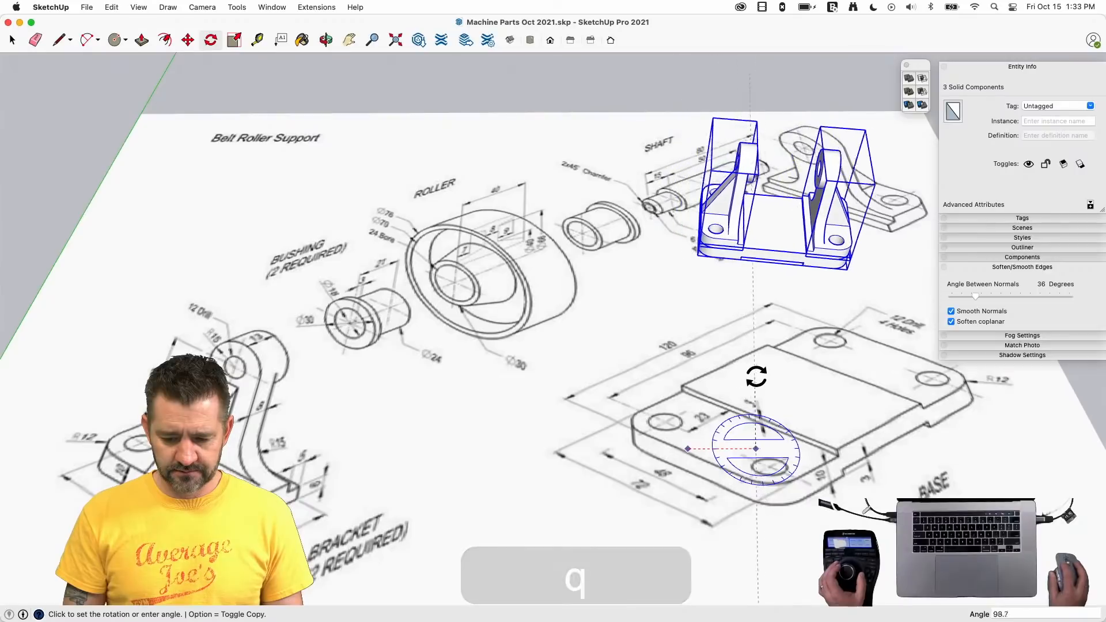
click(739, 377)
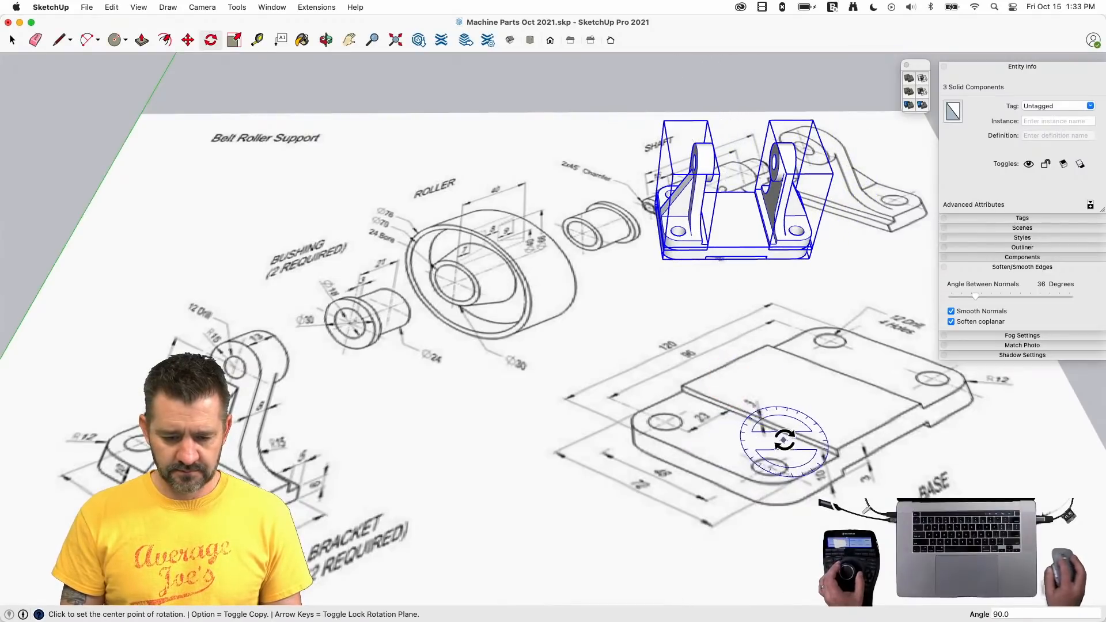
- Move the selected base and brackets about 450 mm to the reference sheet's corner by the Belt Roller Support title
key(m)
click(789, 404)
click(183, 367)
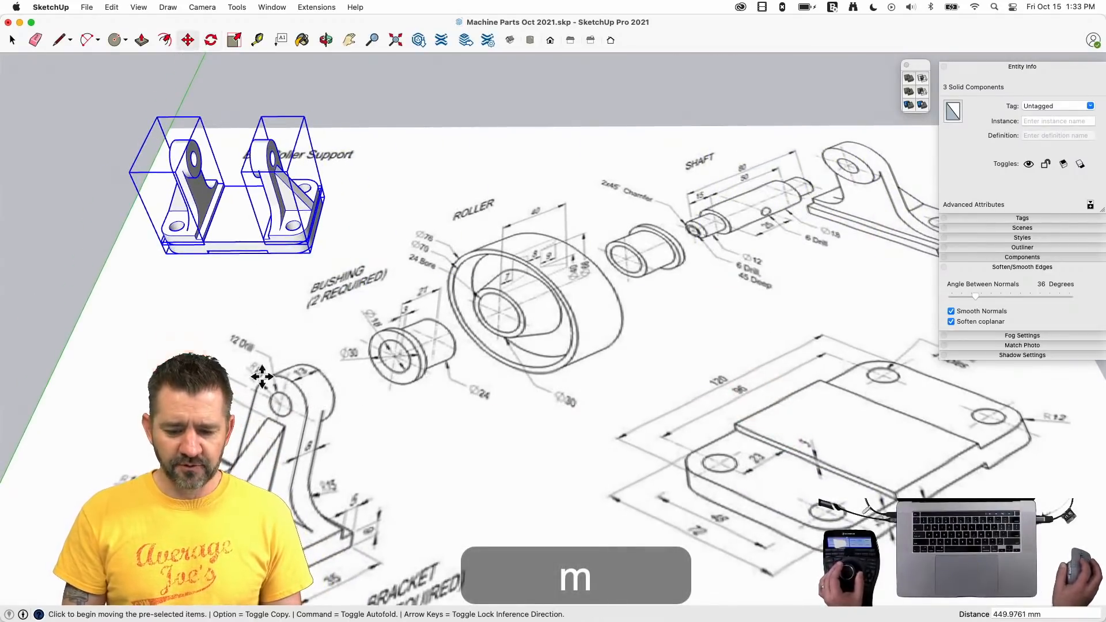
key(space)
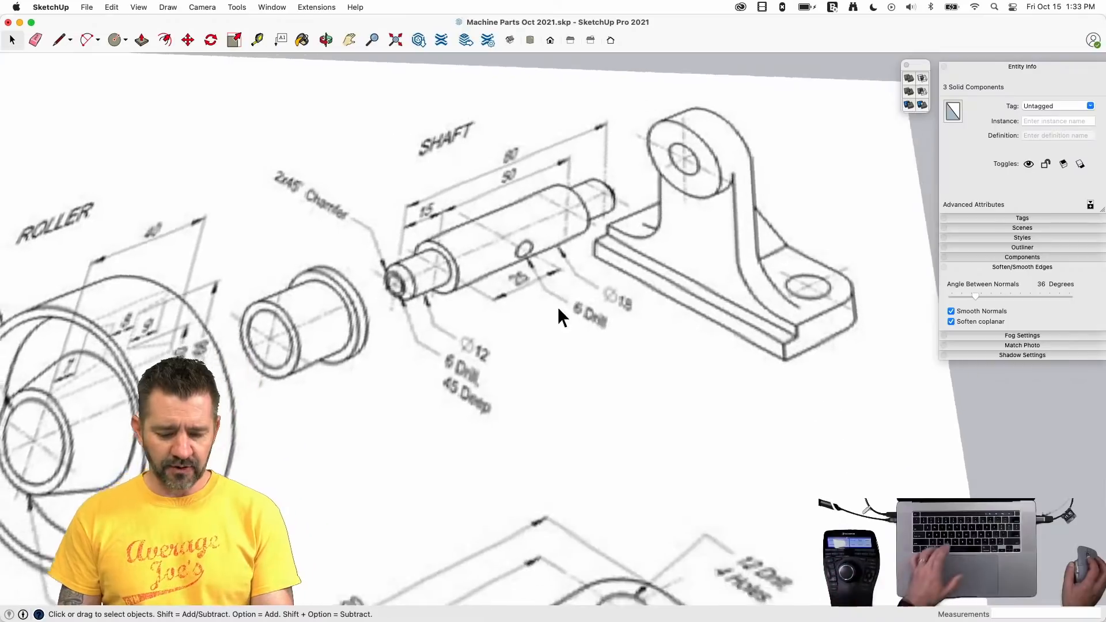
- Draw a circle of 9 mm radius on an empty area of the reference sheet near the SHAFT label
key(c)
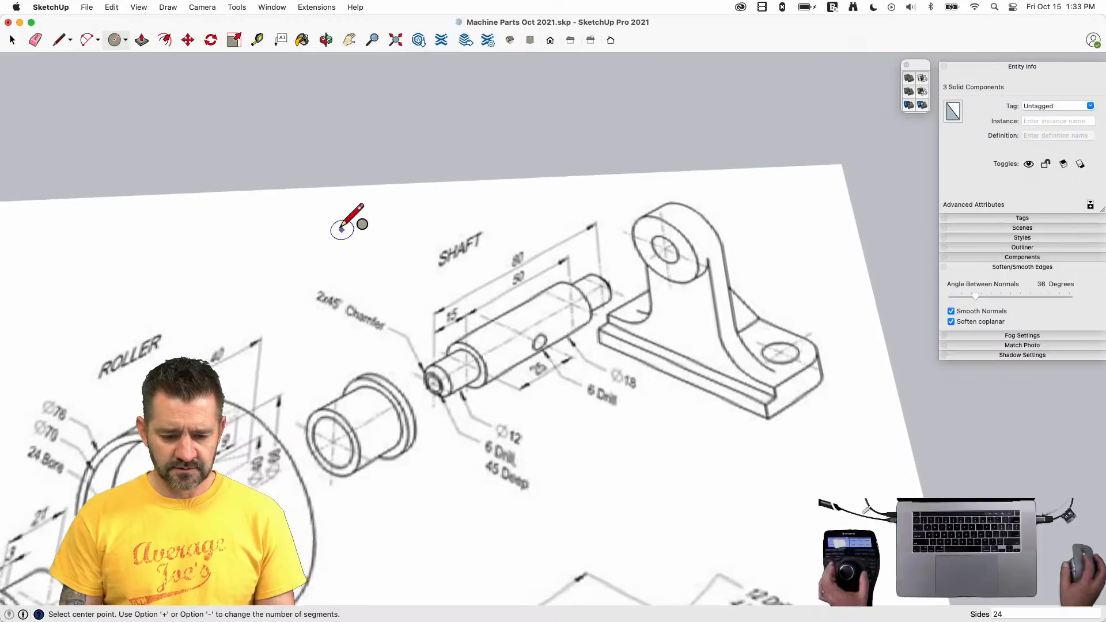
click(338, 229)
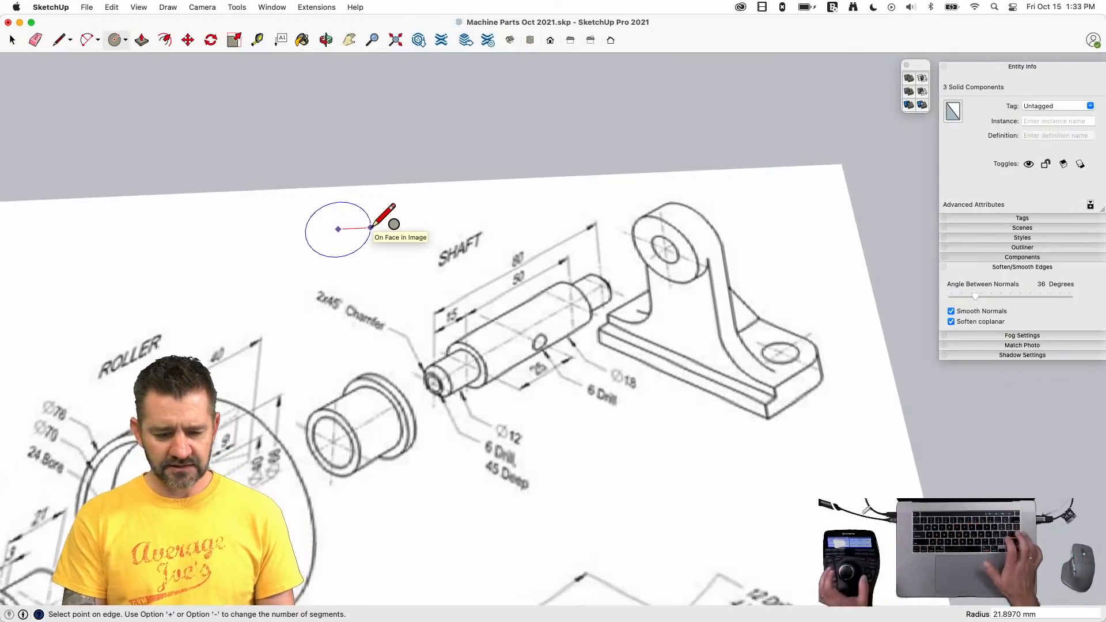
text(9)
key(Return)
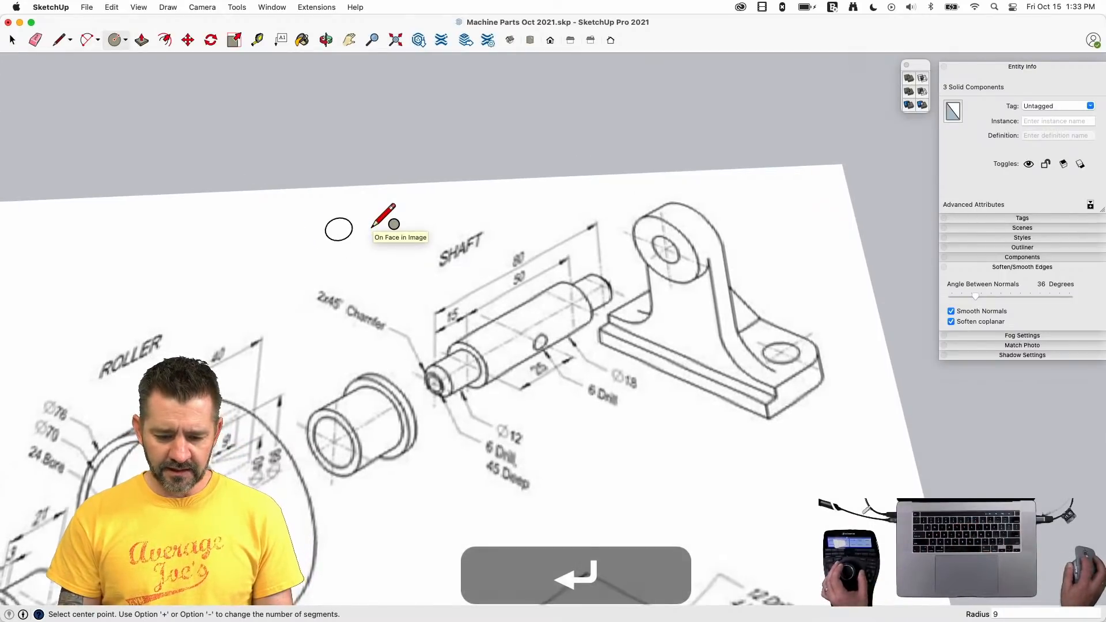
- Push/Pull the circle upward 50 mm to form the shaft's main cylinder
key(space)
key(p)
click(304, 225)
click(277, 168)
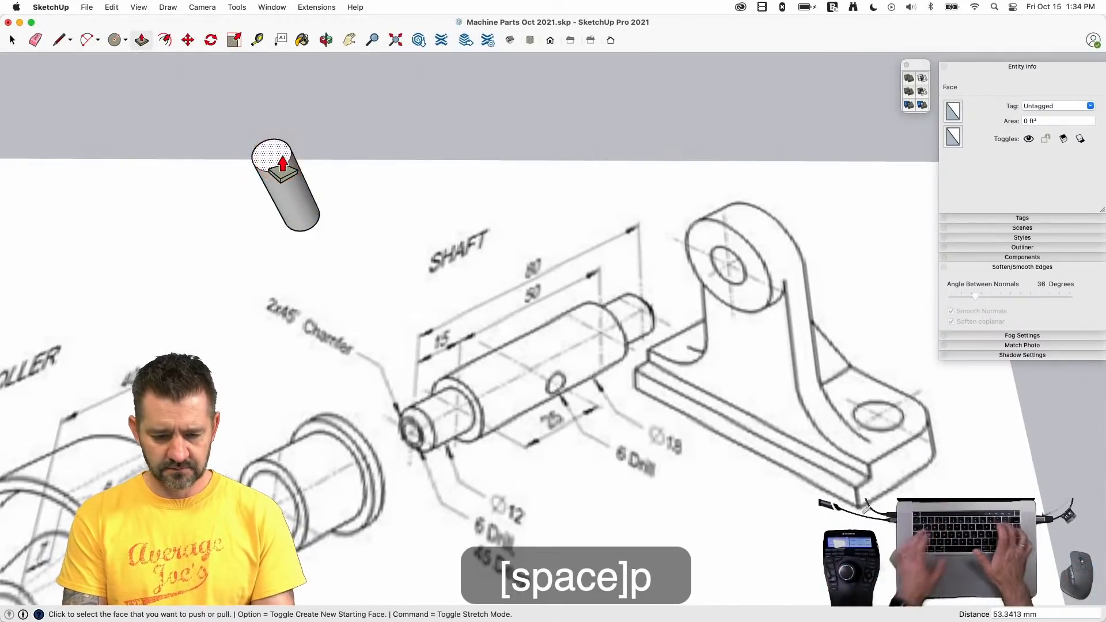
text(50)
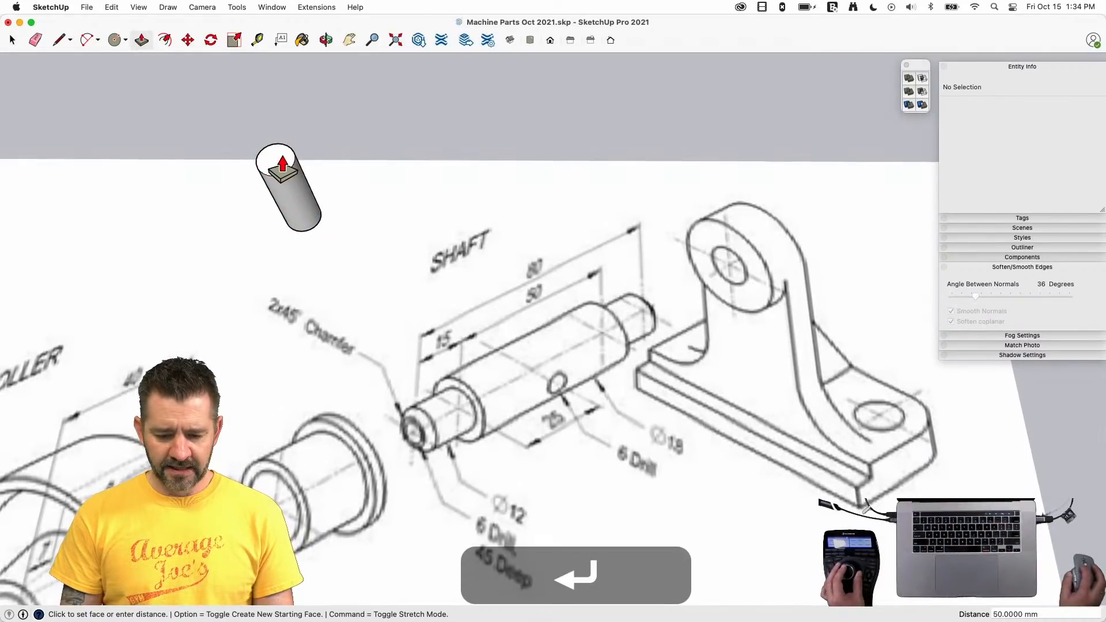
key(space)
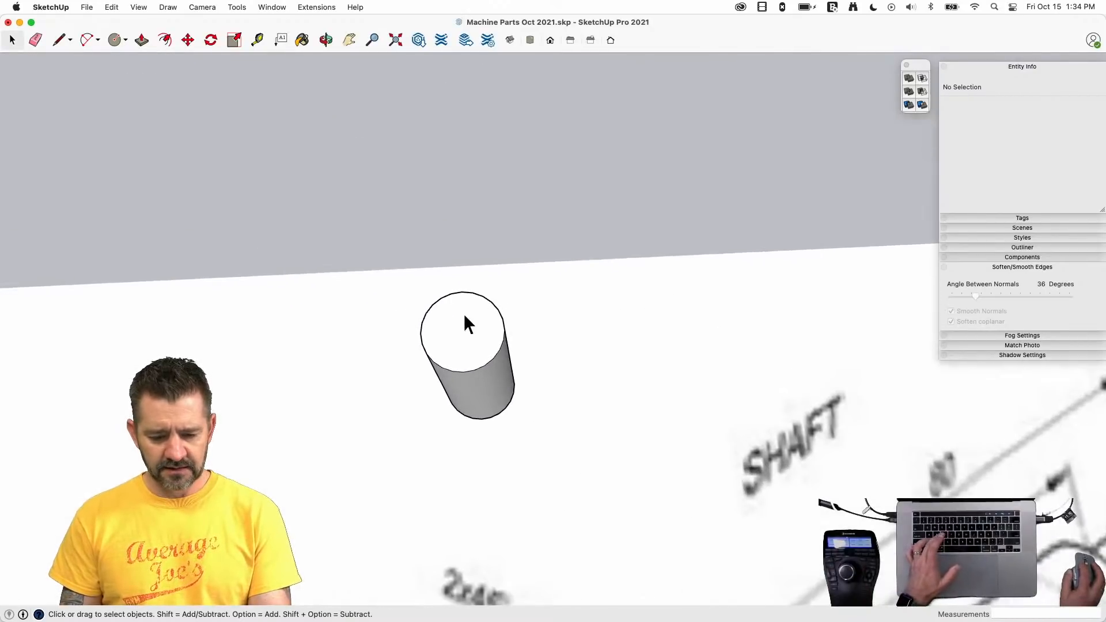
- Offset the cylinder's top edge inward by 3 mm and check the gap between the two circles
key(f)
click(451, 304)
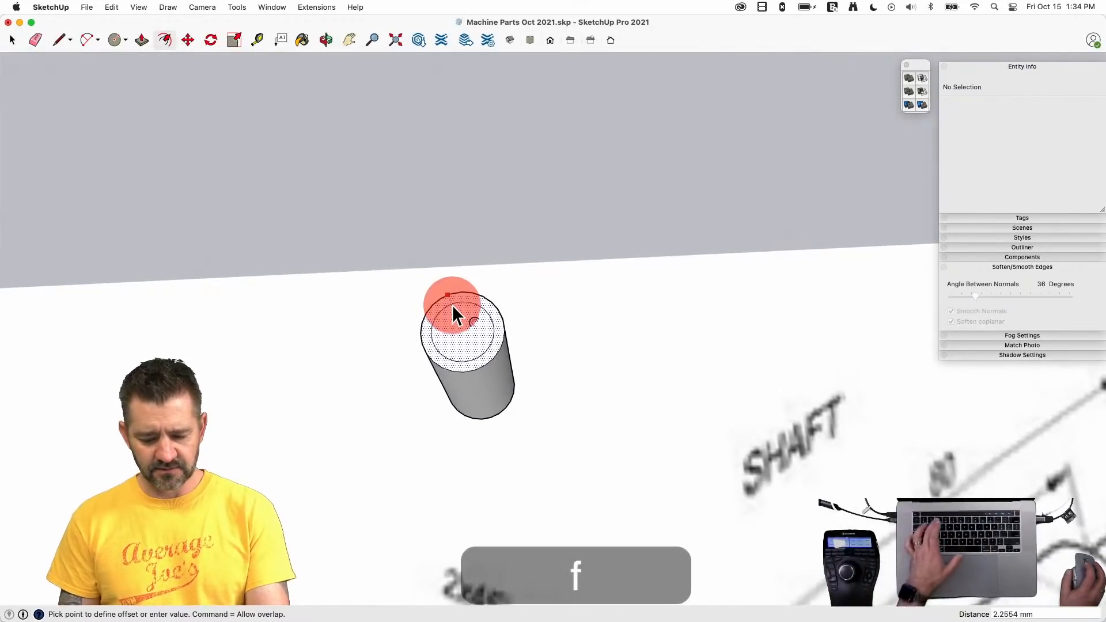
text(3)
key(Return)
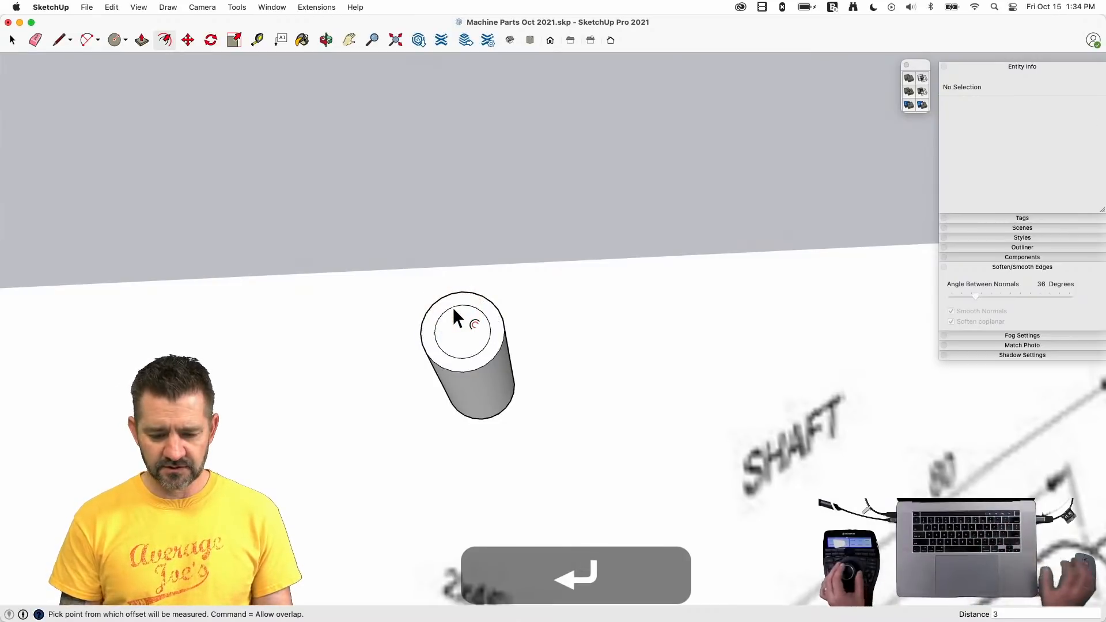
key(l)
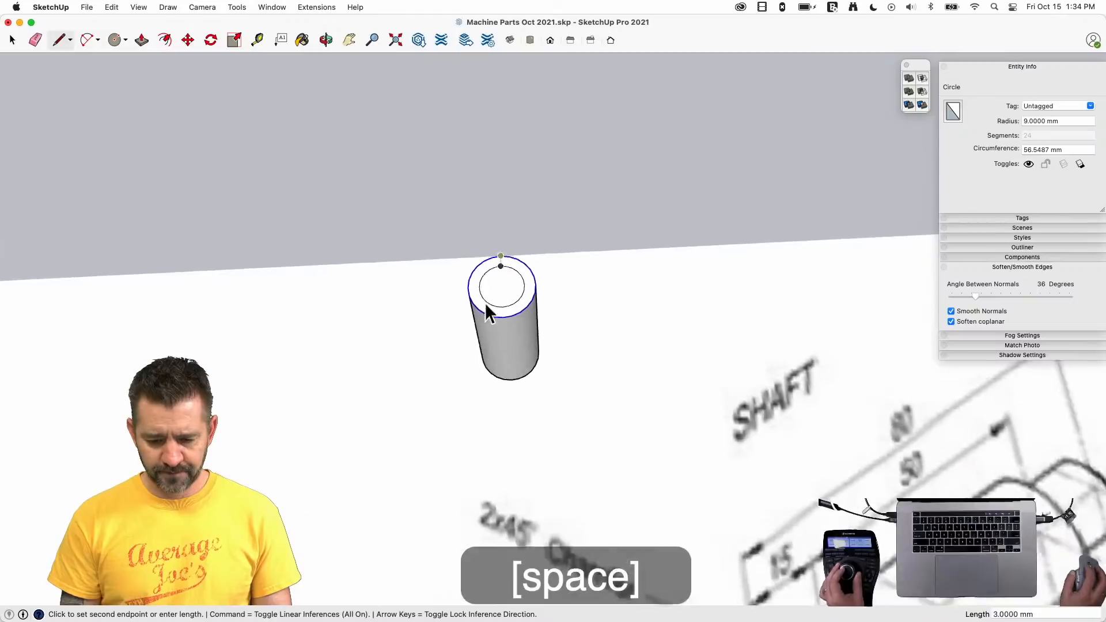
key(space)
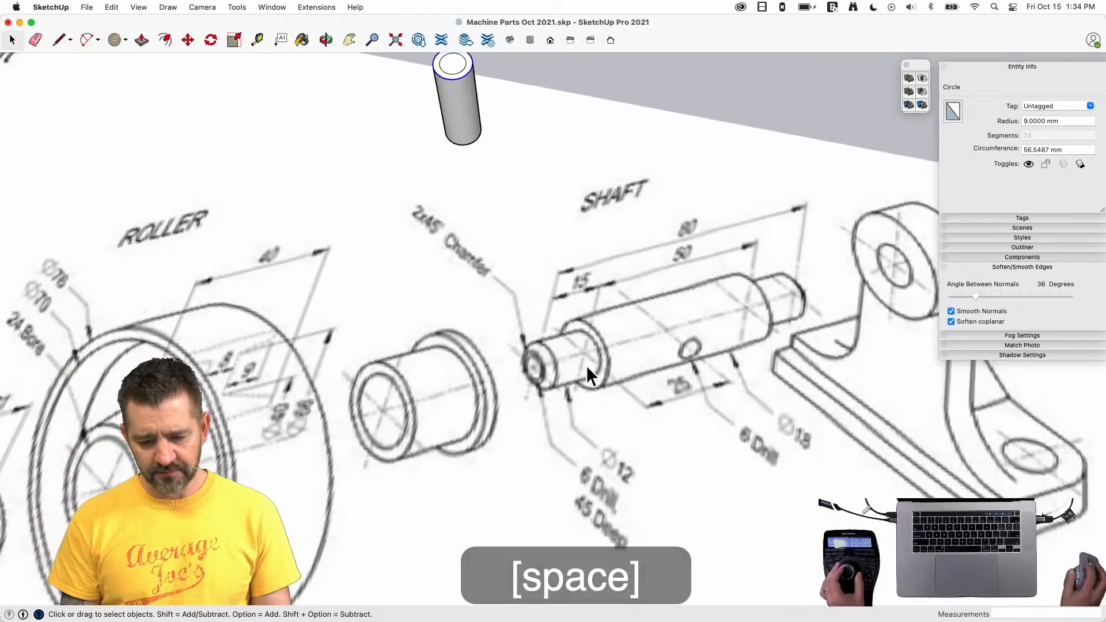
- Push/Pull the inner circle upward 15 mm to form the shaft's narrower end
key(p)
click(478, 94)
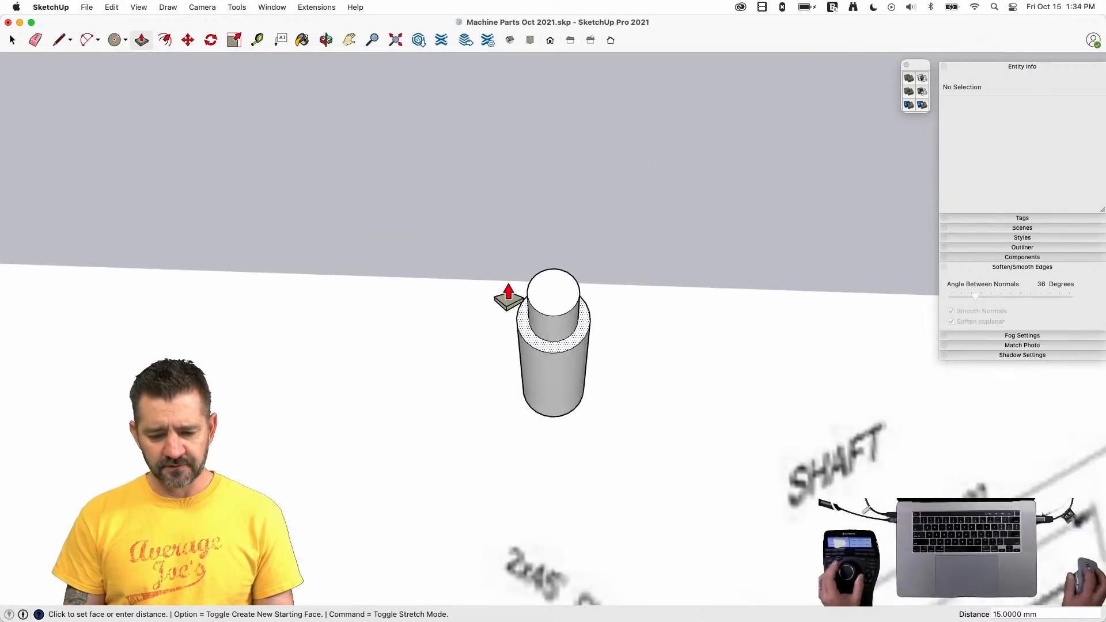
key(space)
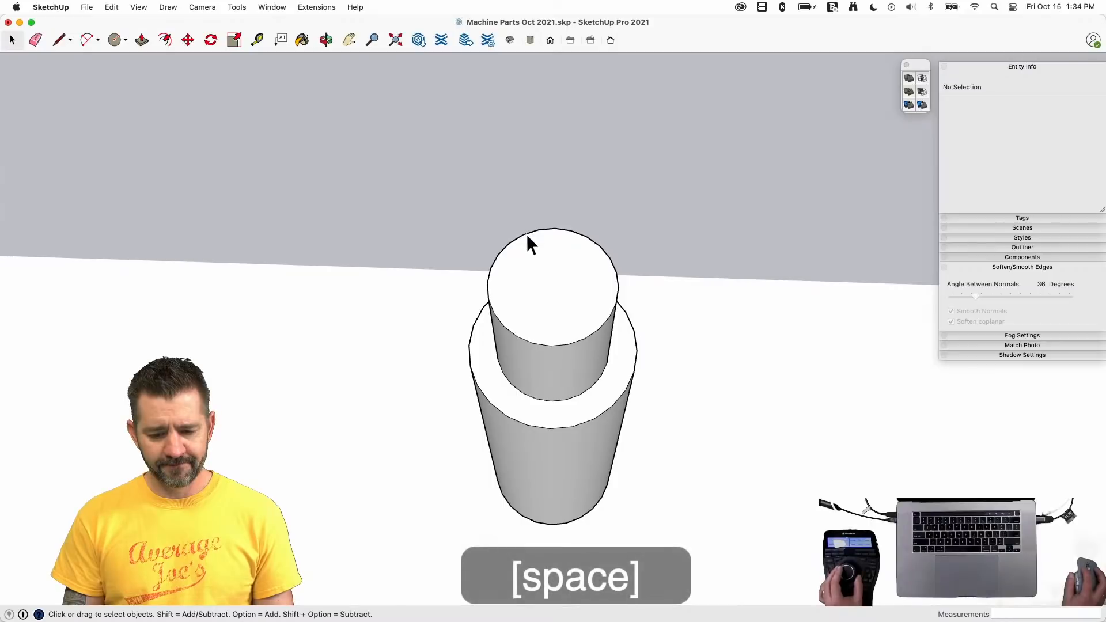
- Offset the narrow end's top circular edge inward by 2 mm
click(527, 234)
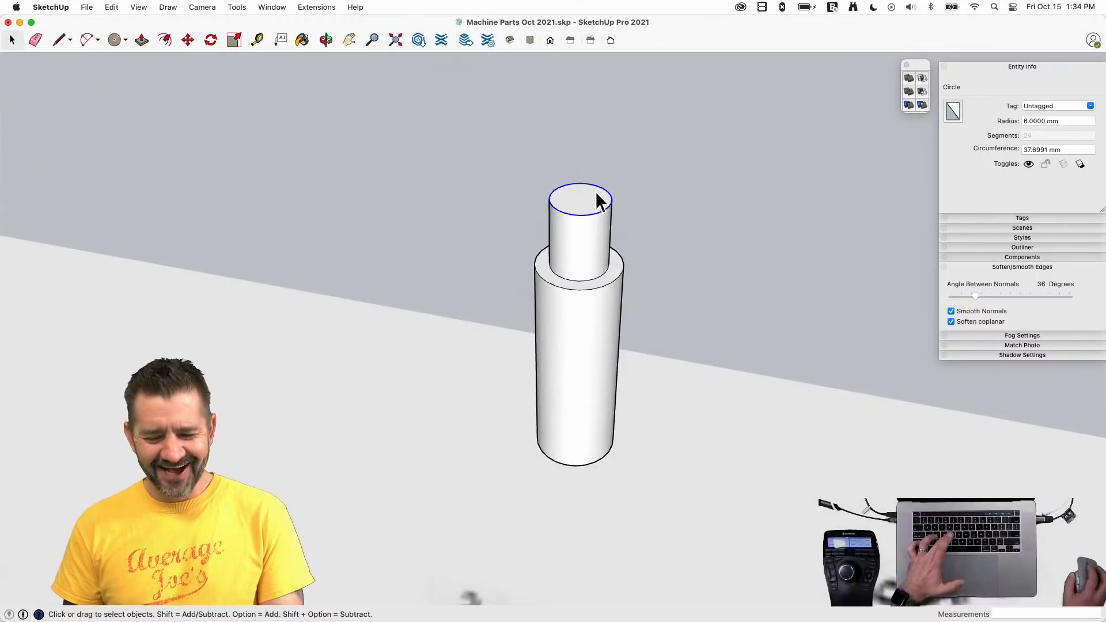
key(f)
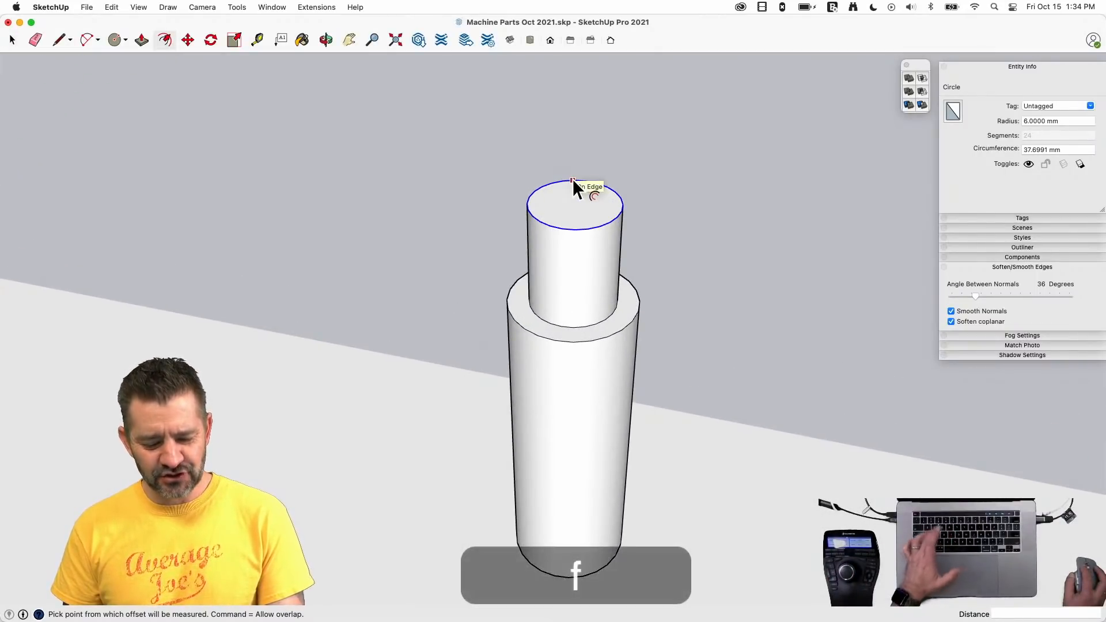
click(573, 180)
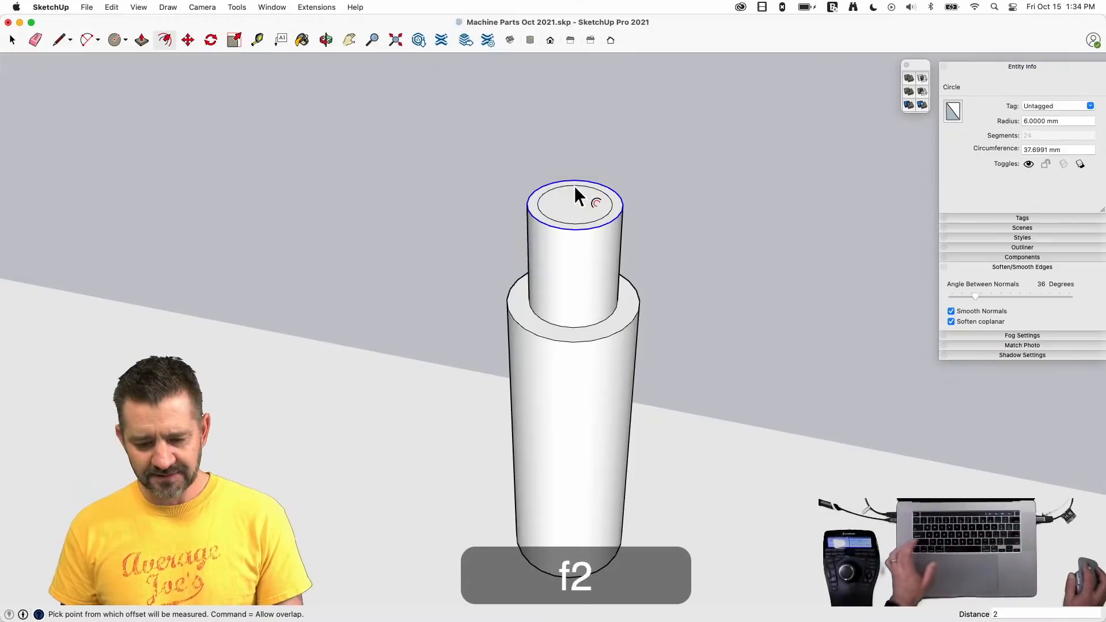
text(2)
key(Return)
key(space)
- Move the narrow end's outer top edge straight down 2 mm along the blue axis to form a chamfer
key(m)
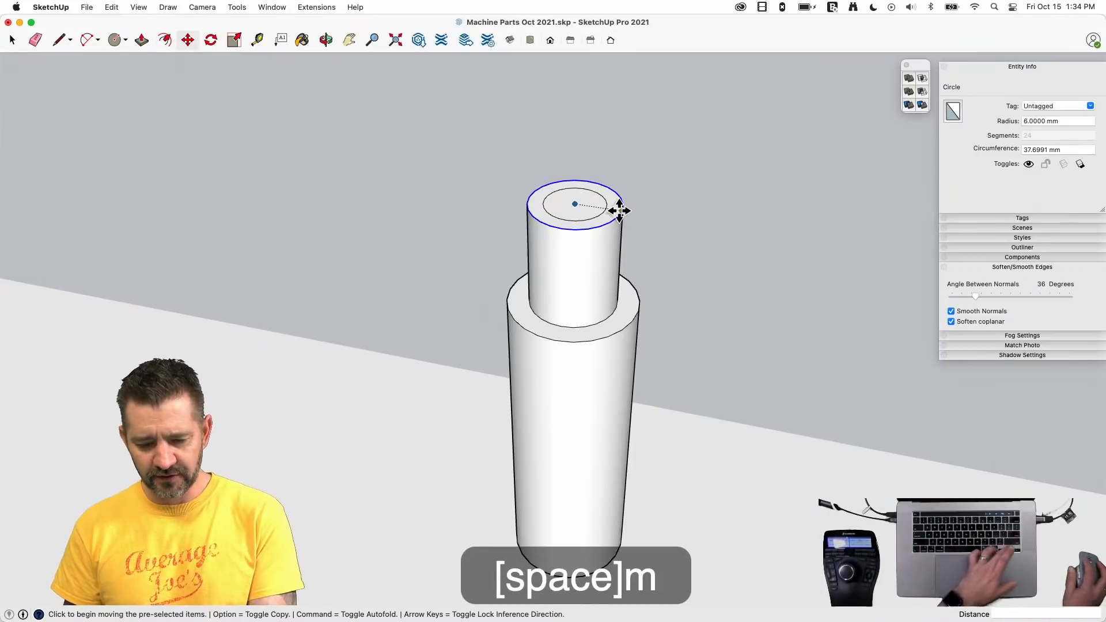
click(618, 212)
key(Up)
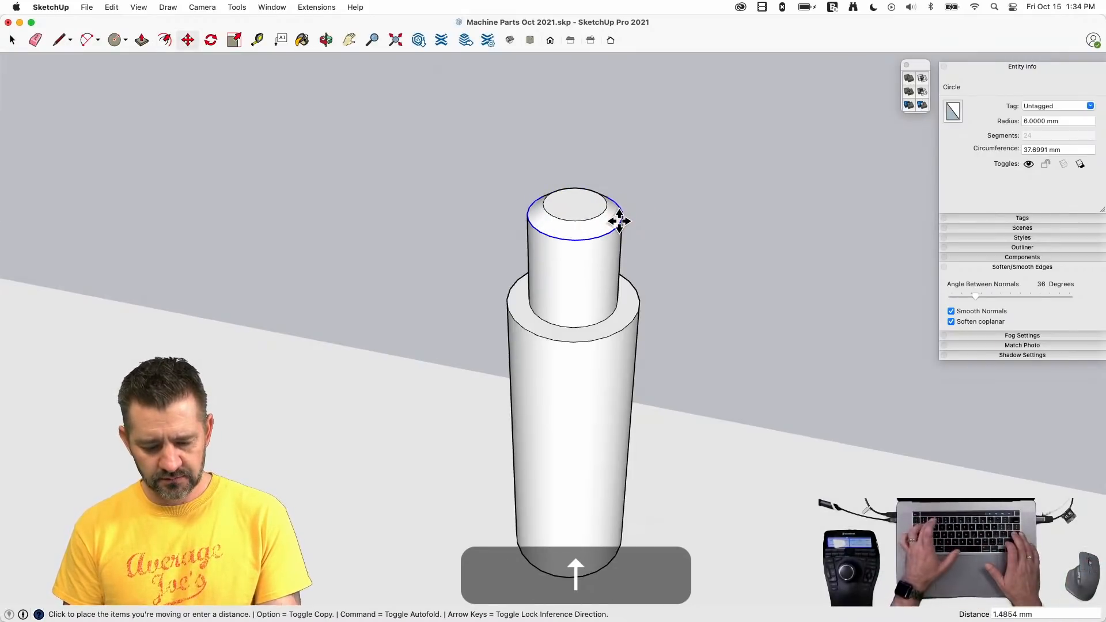
text(2)
key(Return)
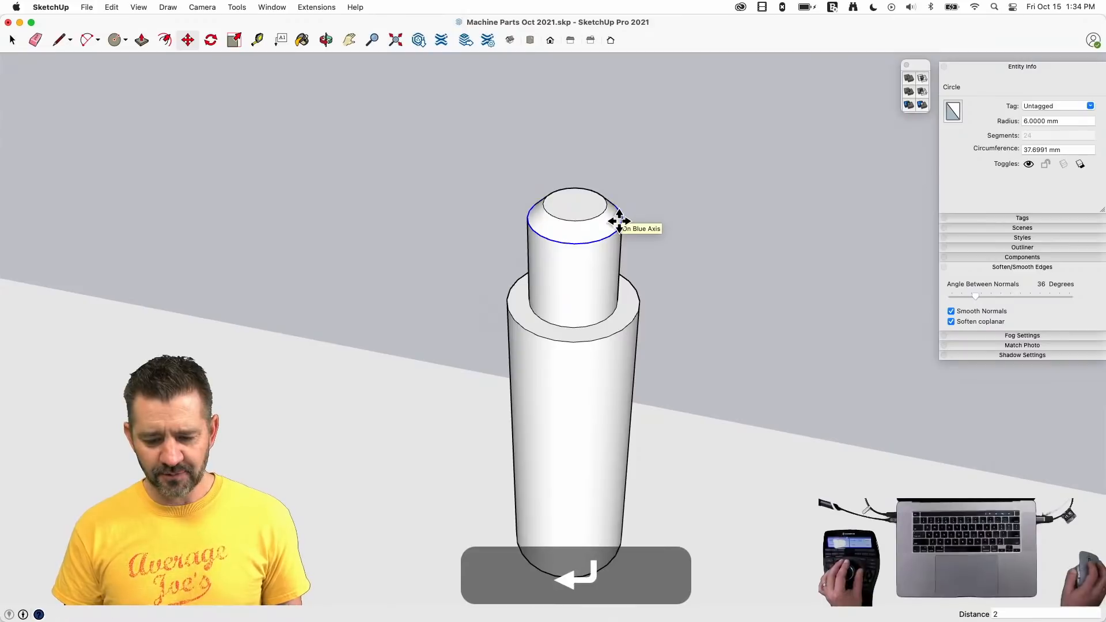
key(space)
- Draw temporary lines outward from the chamfer's upper edge and down to its lower edge to check the chamfer, and remove them
key(l)
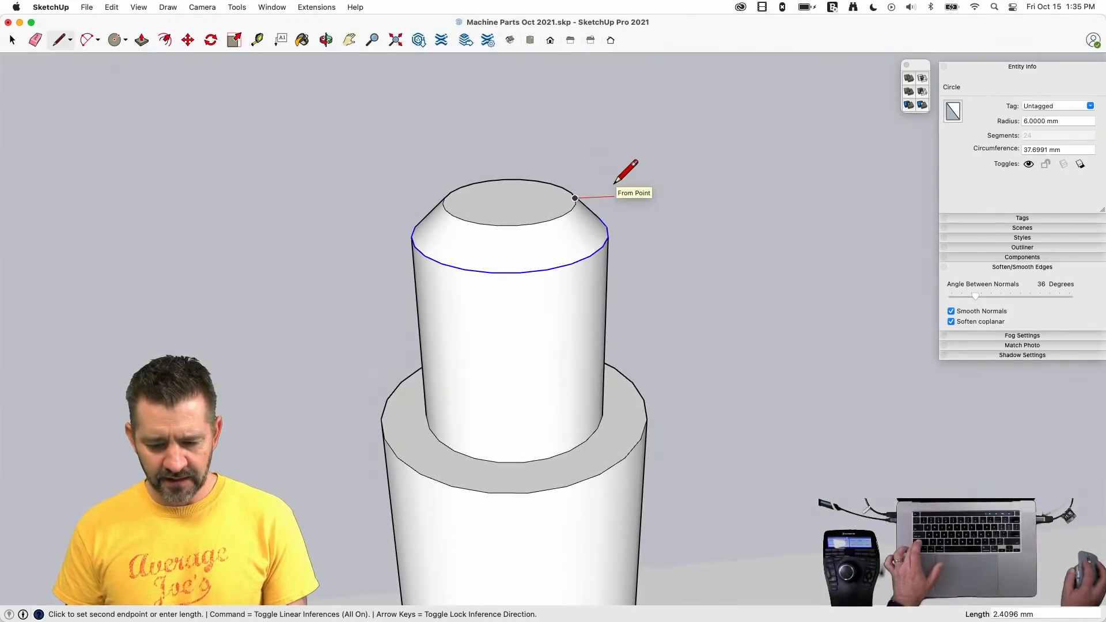
key(shift)
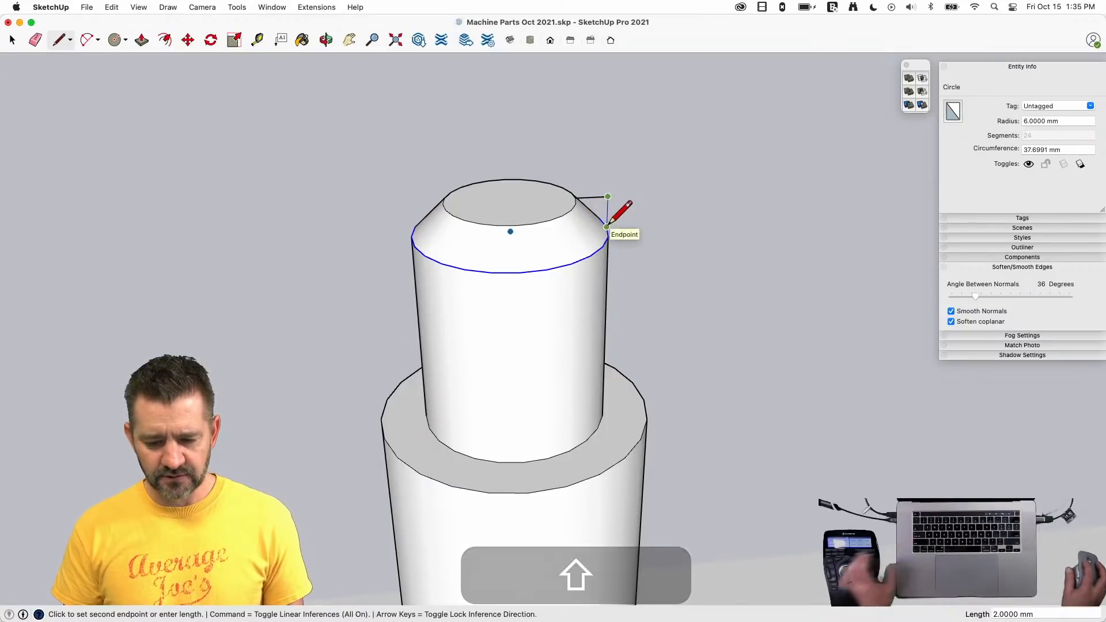
click(609, 220)
key(space)
key(l)
click(589, 193)
key(space)
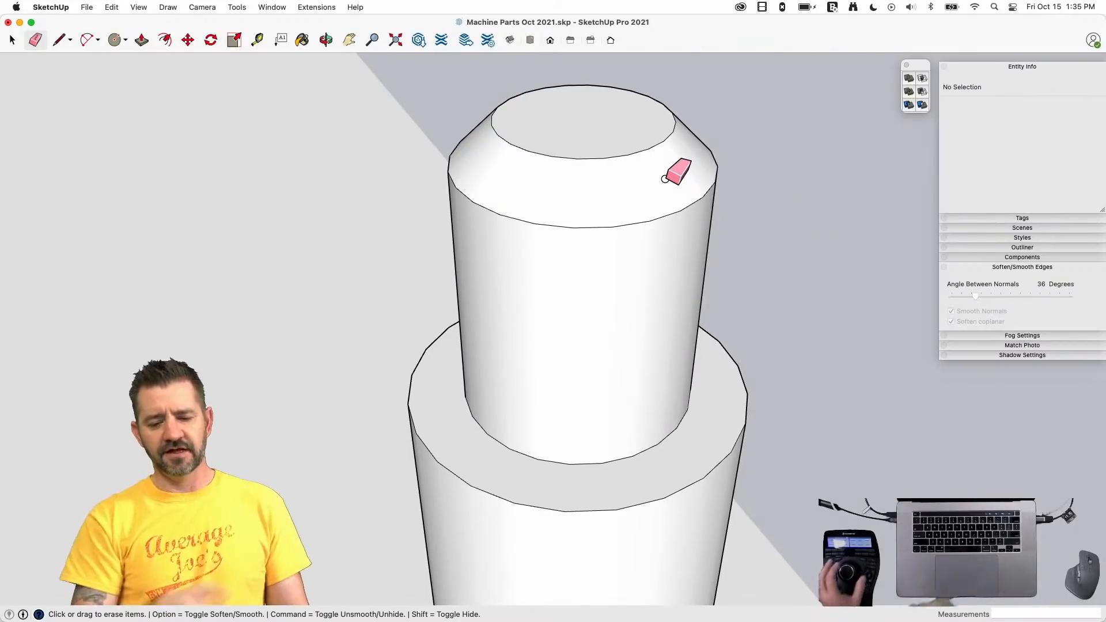
- Draw a circle of 3 mm radius at the centre of the shaft's chamfered end face
scroll(666, 179, down, 6)
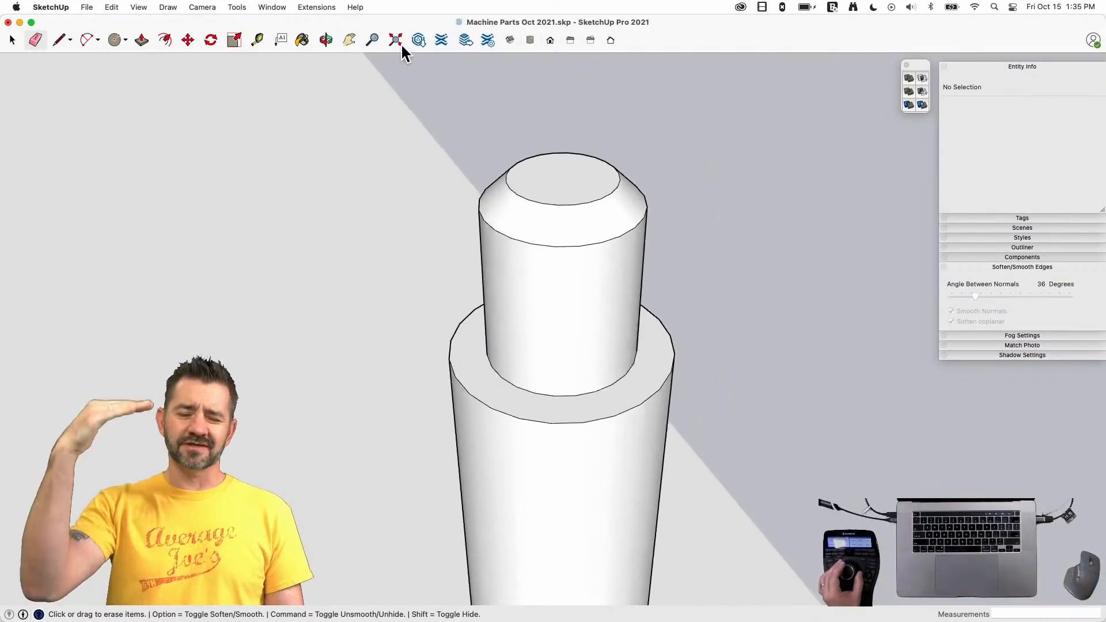
scroll(539, 178, down, 8)
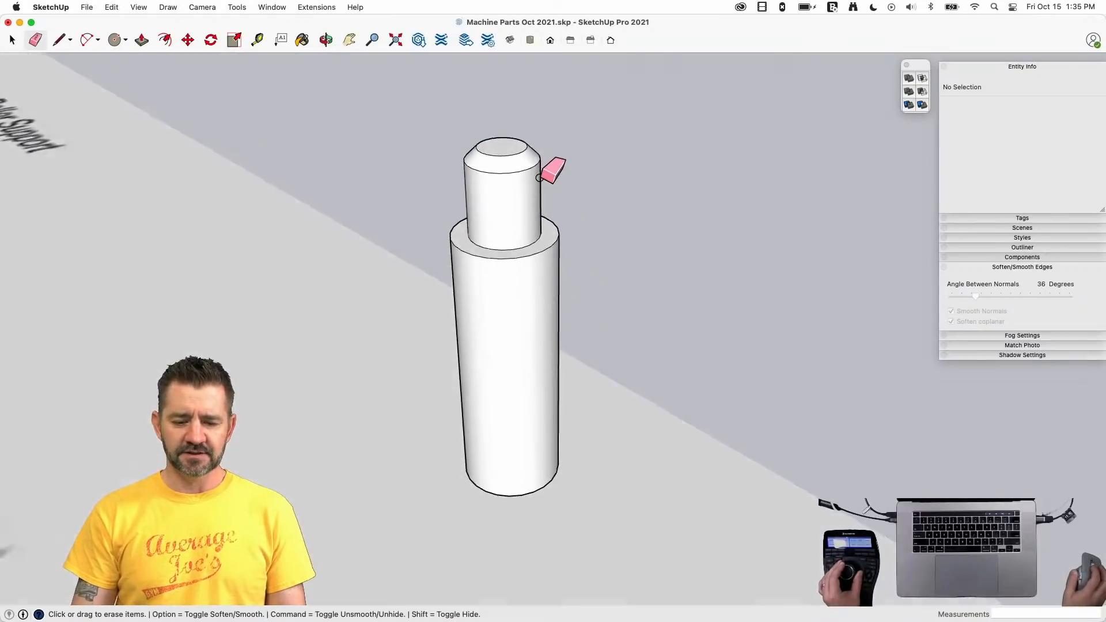
scroll(622, 484, down, 6)
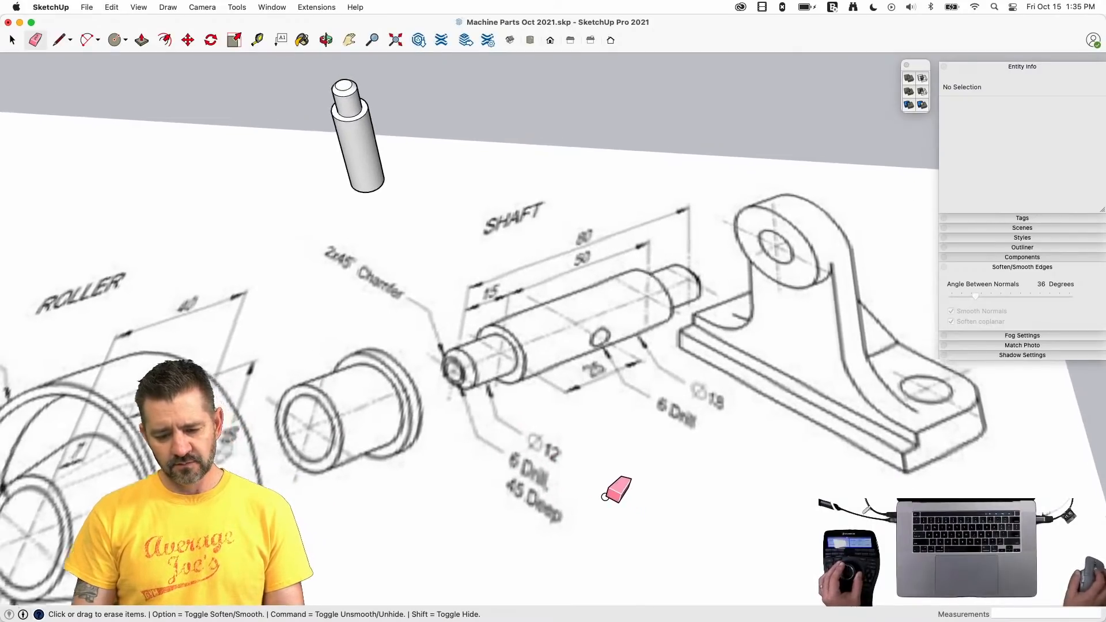
scroll(483, 314, up, 6)
key(c)
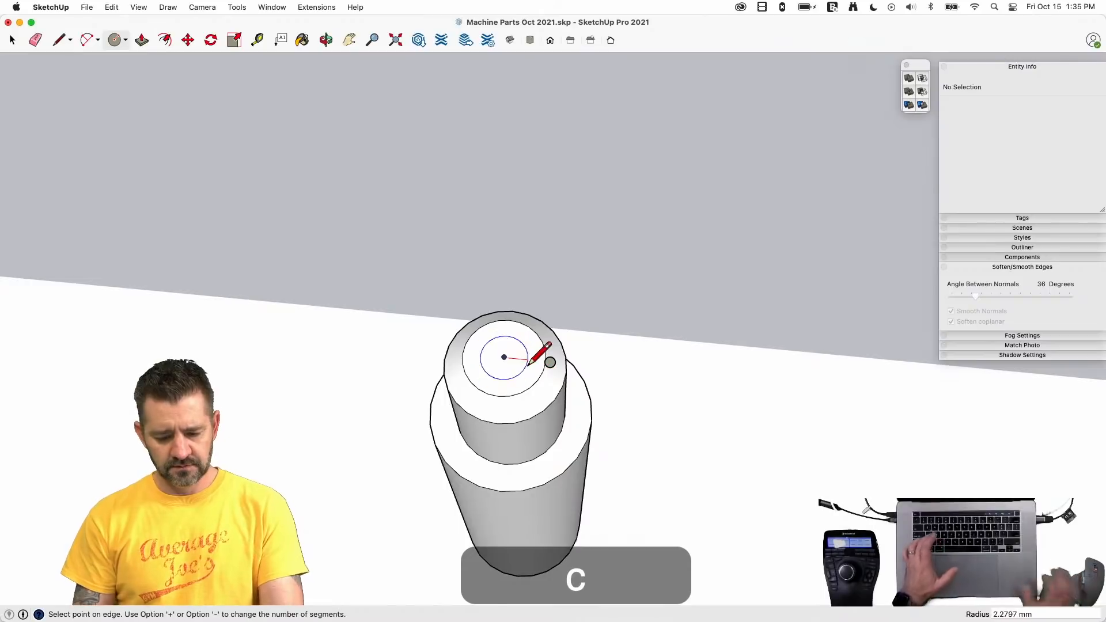
text(3)
key(Return)
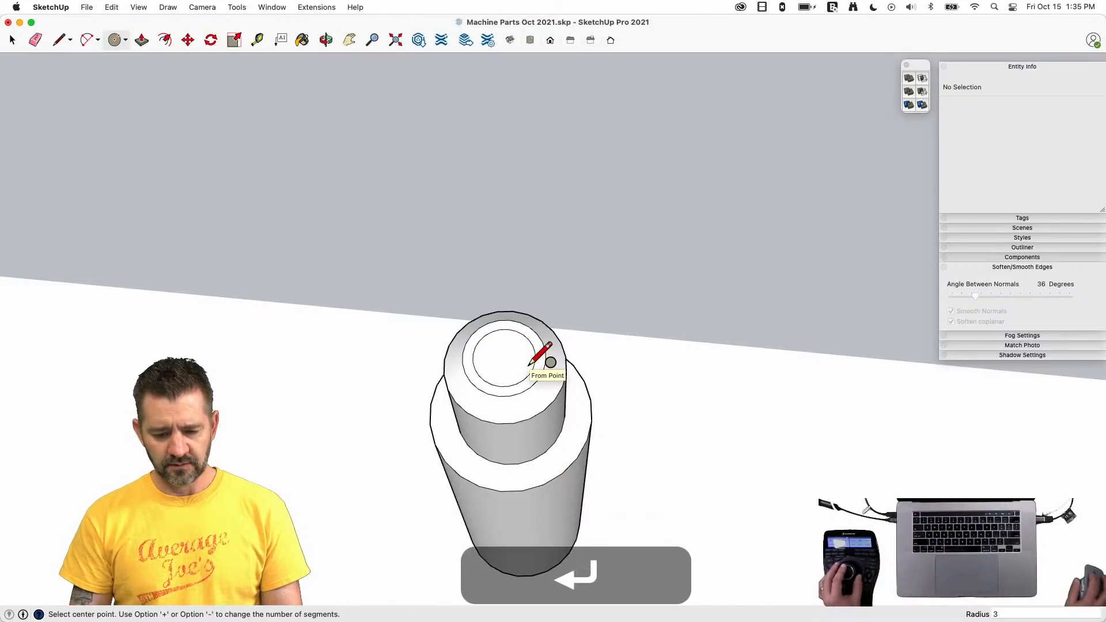
- Push the 3 mm radius circle 45 mm down into the shaft to form the axial hole
key(p)
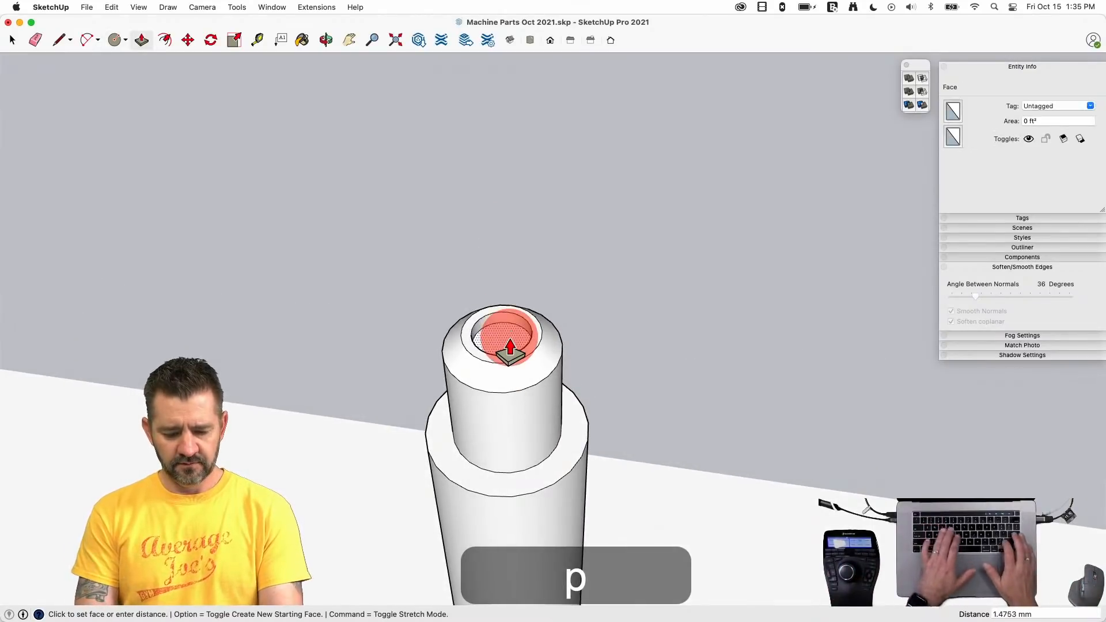
click(510, 341)
text(45)
key(Return)
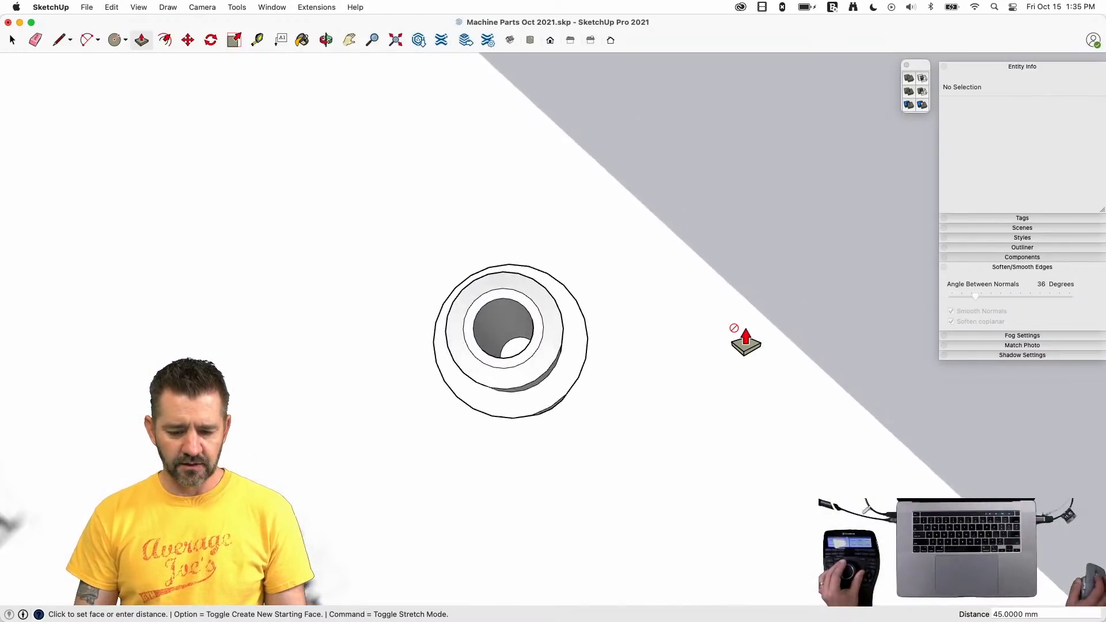
key(space)
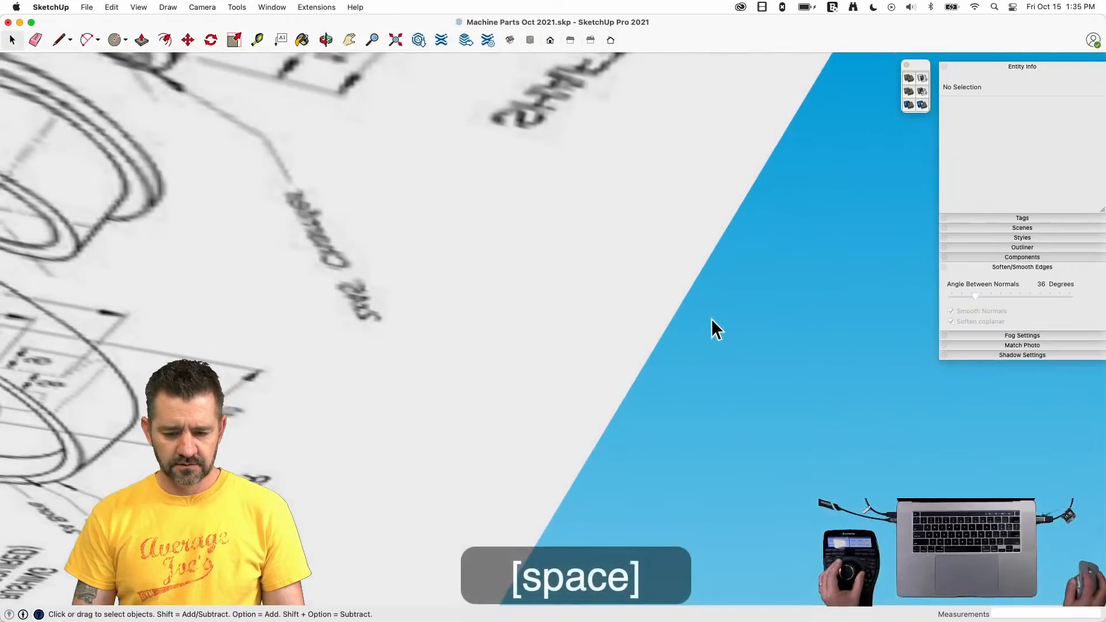
- Move all of the shaft geometry clear of the reference drawing
key(super+a)
key(m)
click(586, 334)
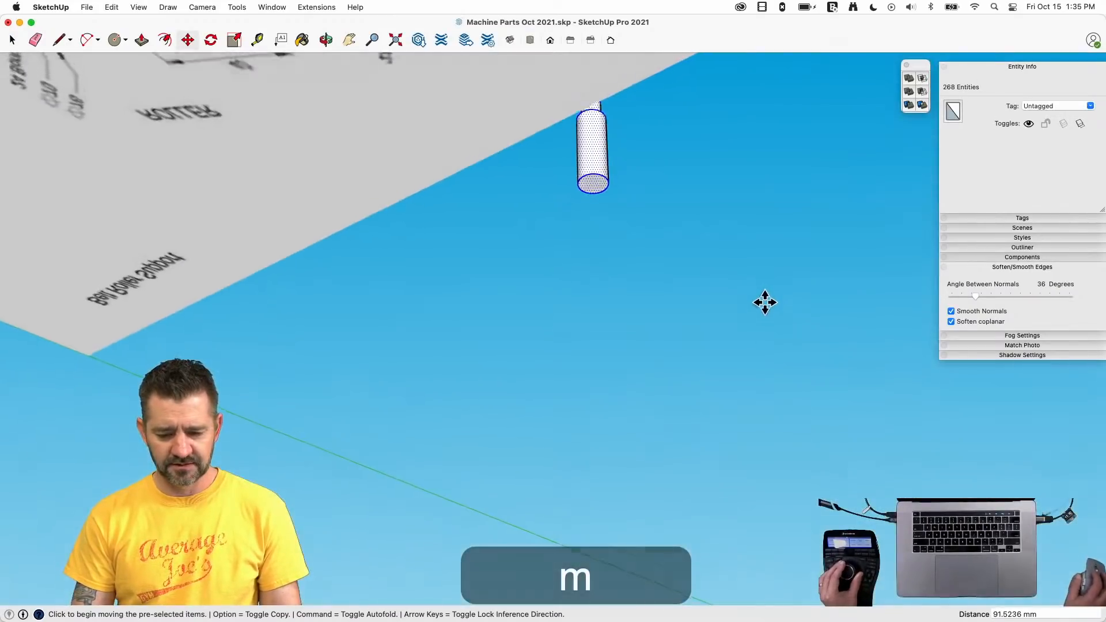
key(space)
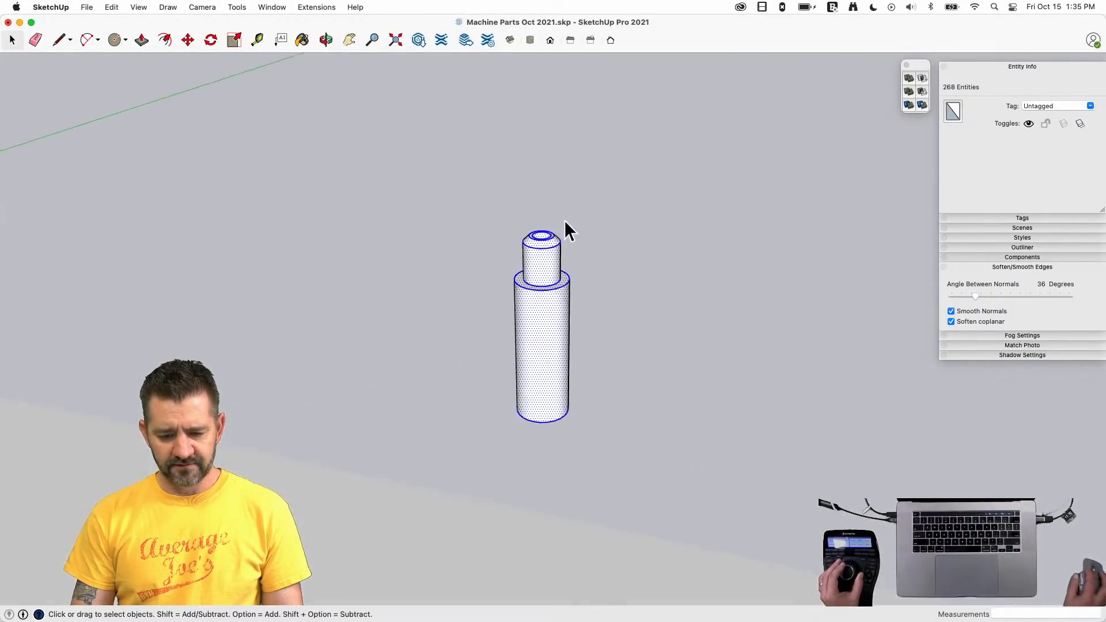
- Show hidden geometry and make a rotated copy of the narrow chamfered end at the shaft's opposite end, pivoting about the wide section's middle
drag(697, 233, 667, 239)
drag(540, 275, 540, 276)
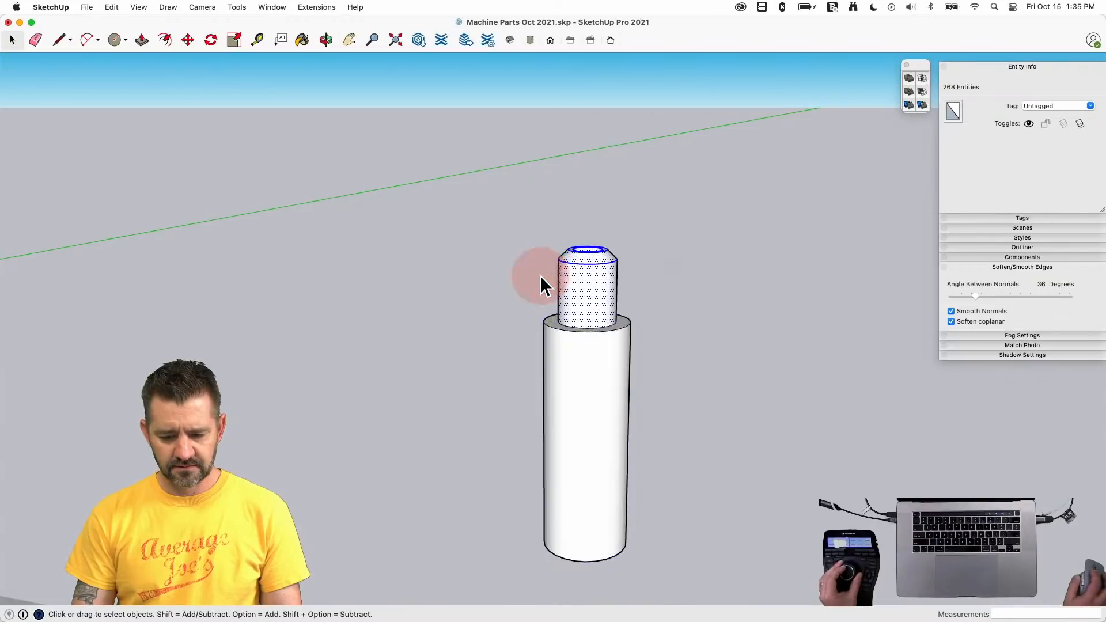
key(l)
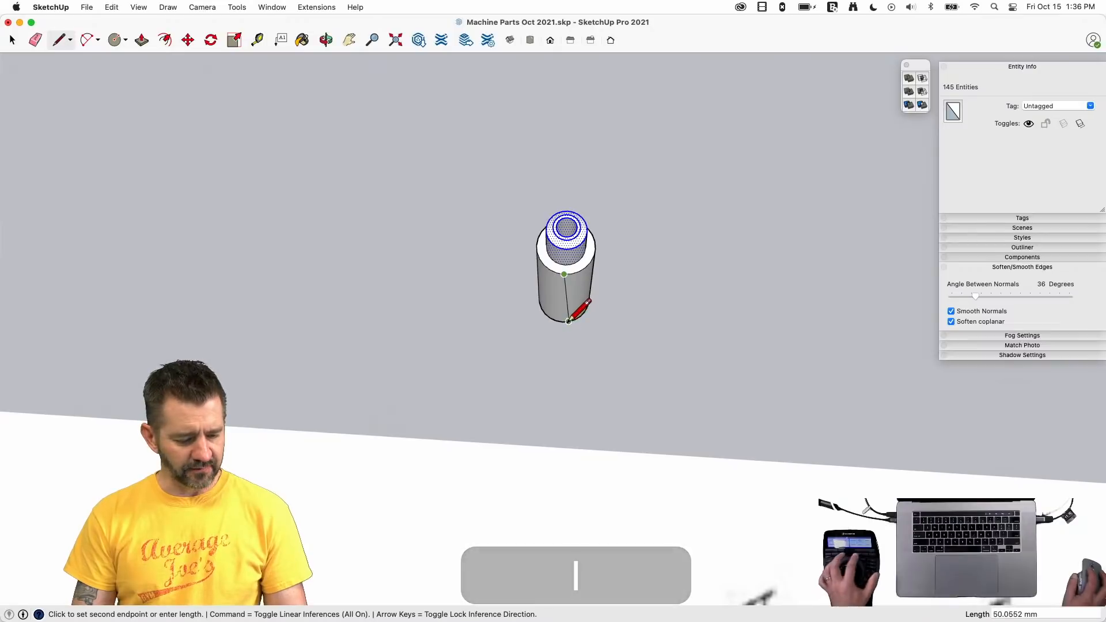
key(space)
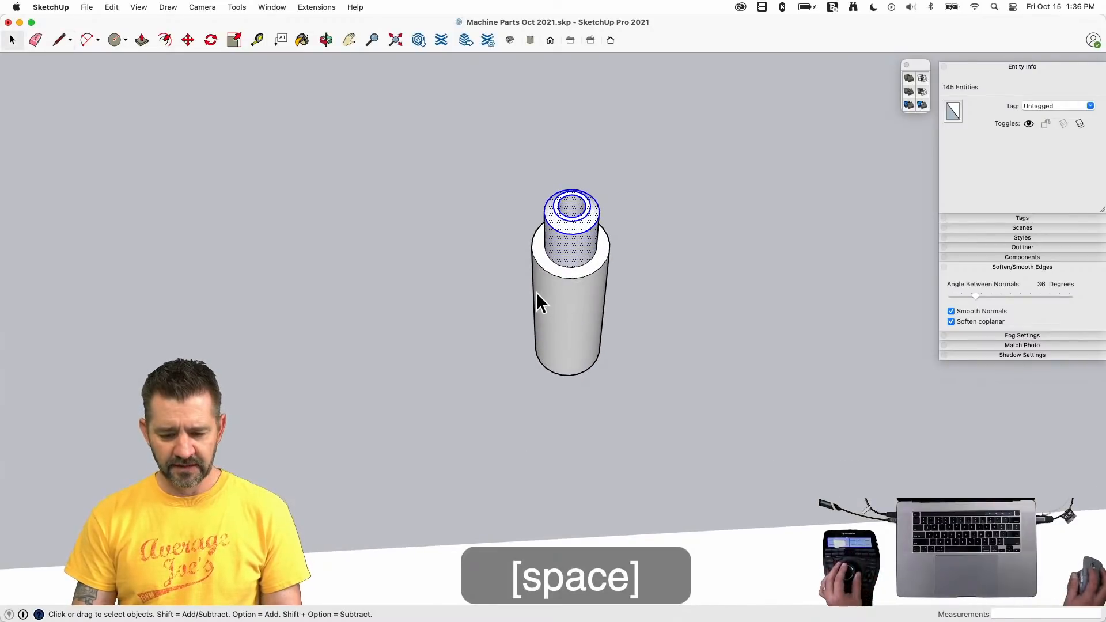
key(alt+h)
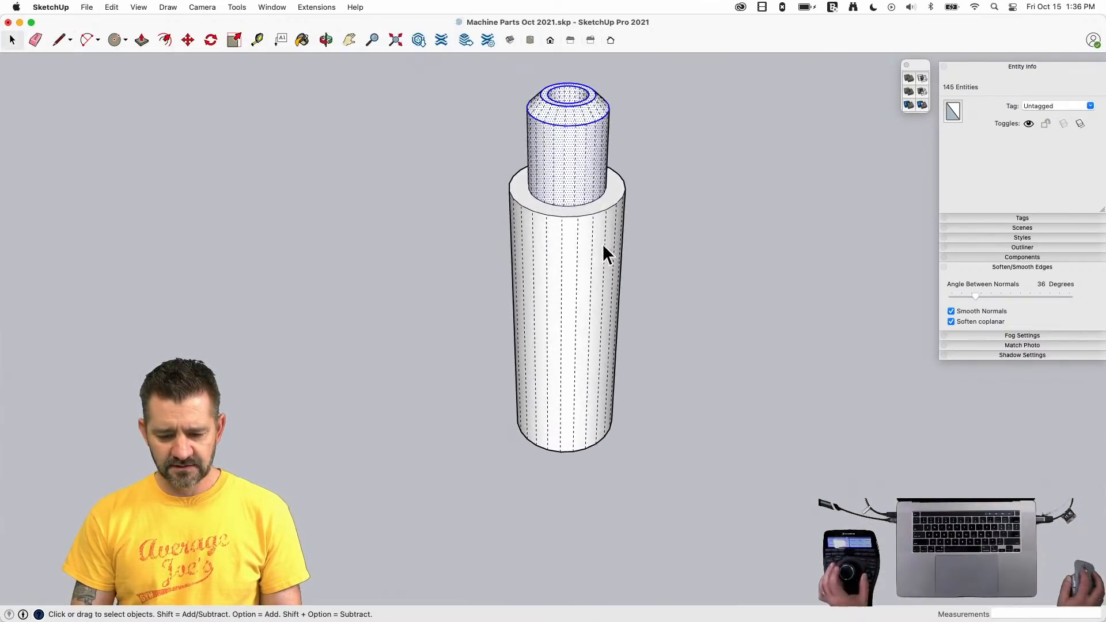
key(q)
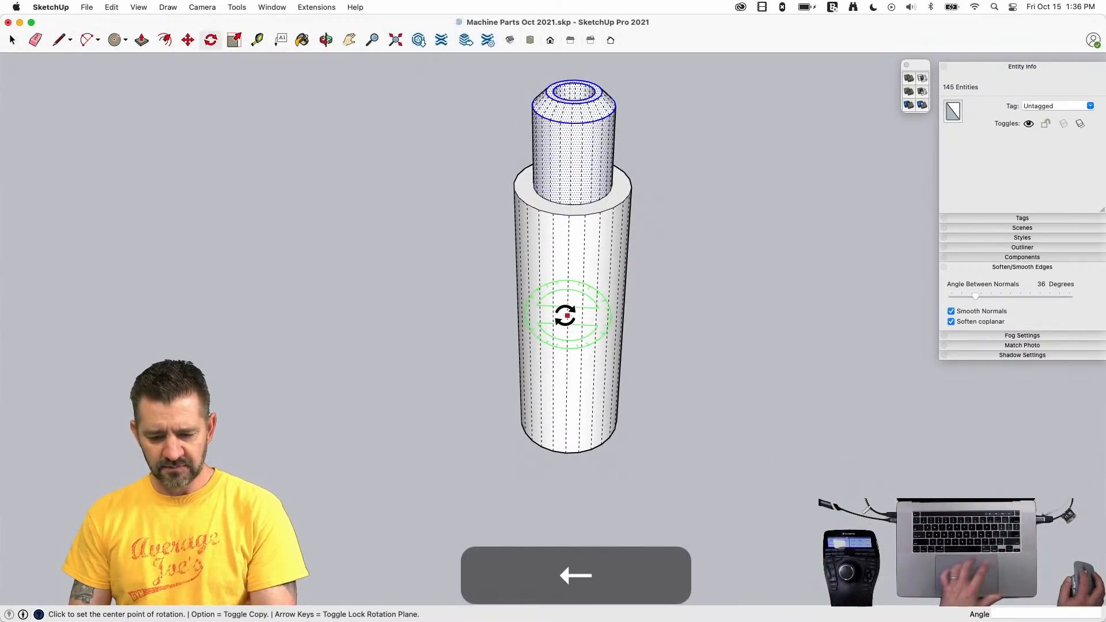
click(567, 347)
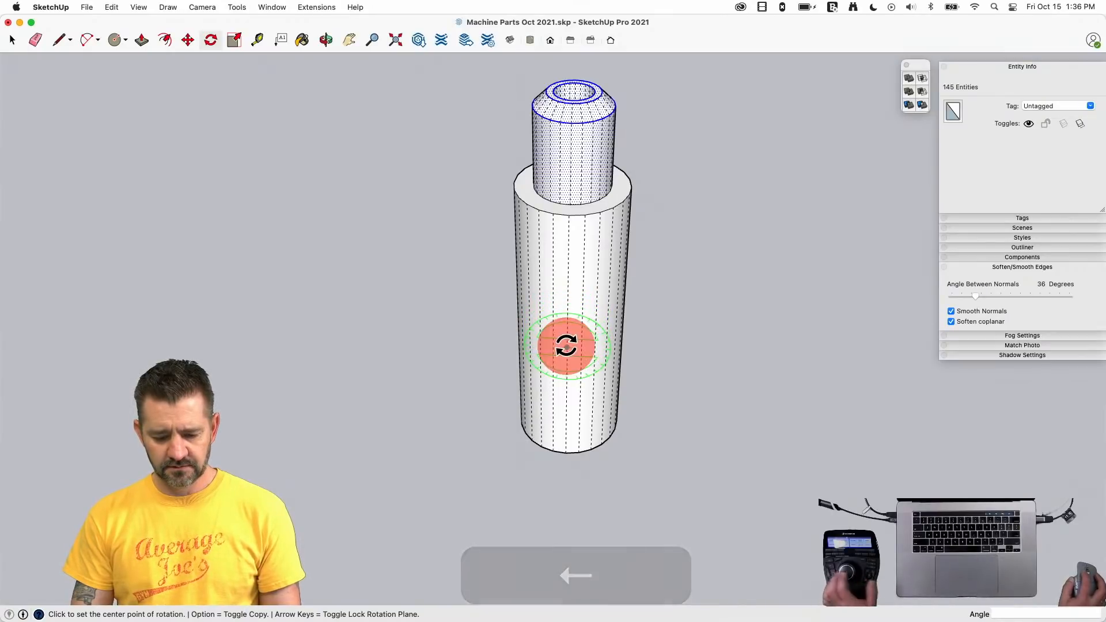
click(687, 353)
key(alt)
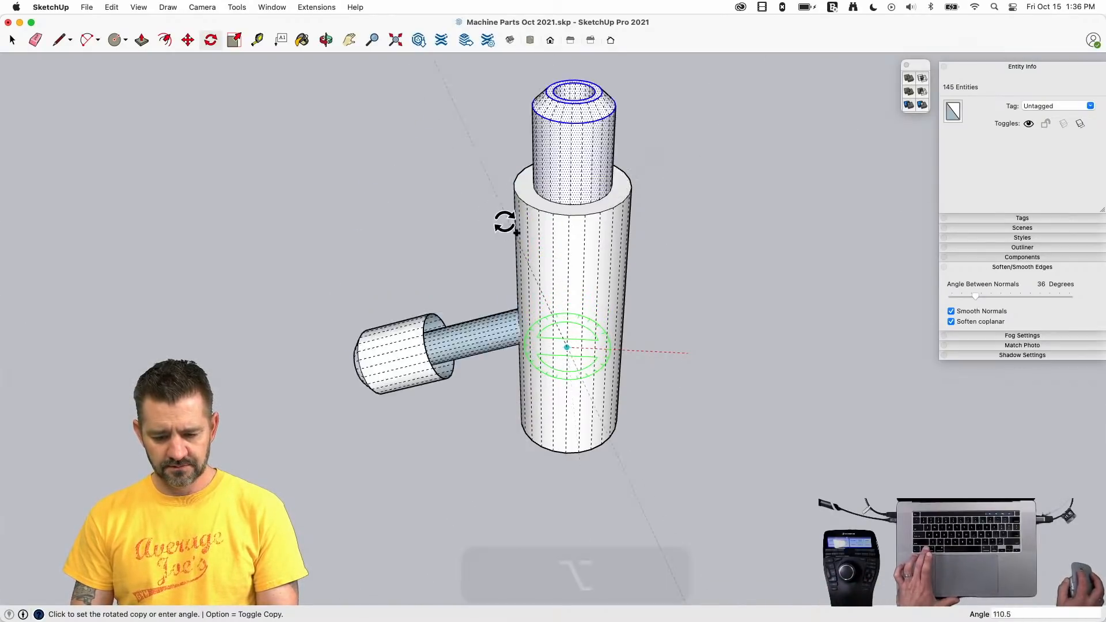
click(521, 342)
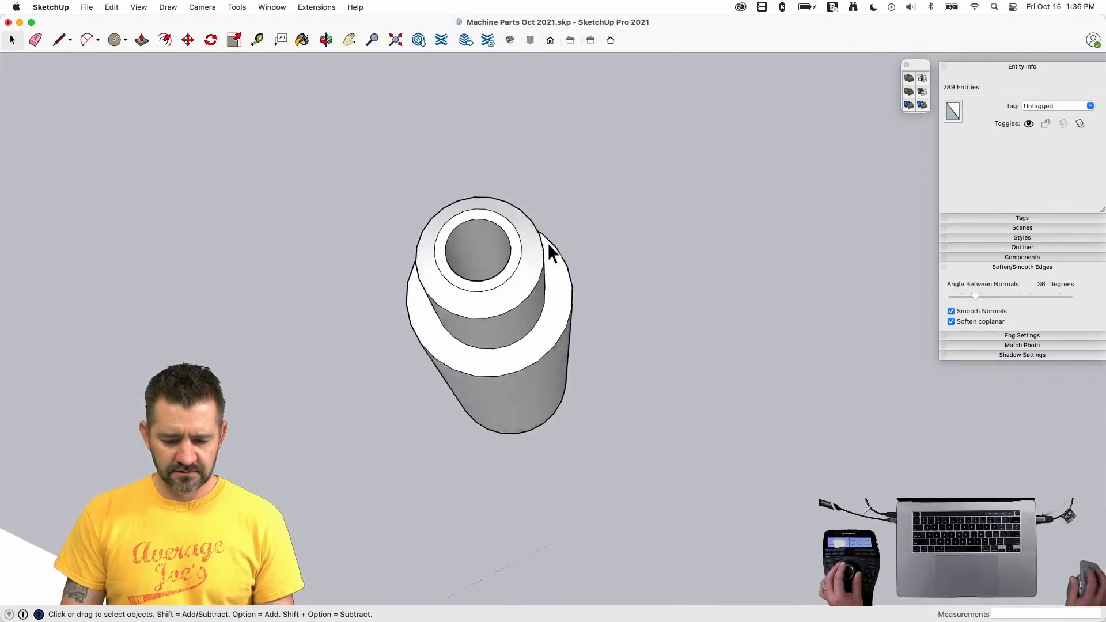
- Remove the axial hole from the copied narrow end and close its flat end face
key(e)
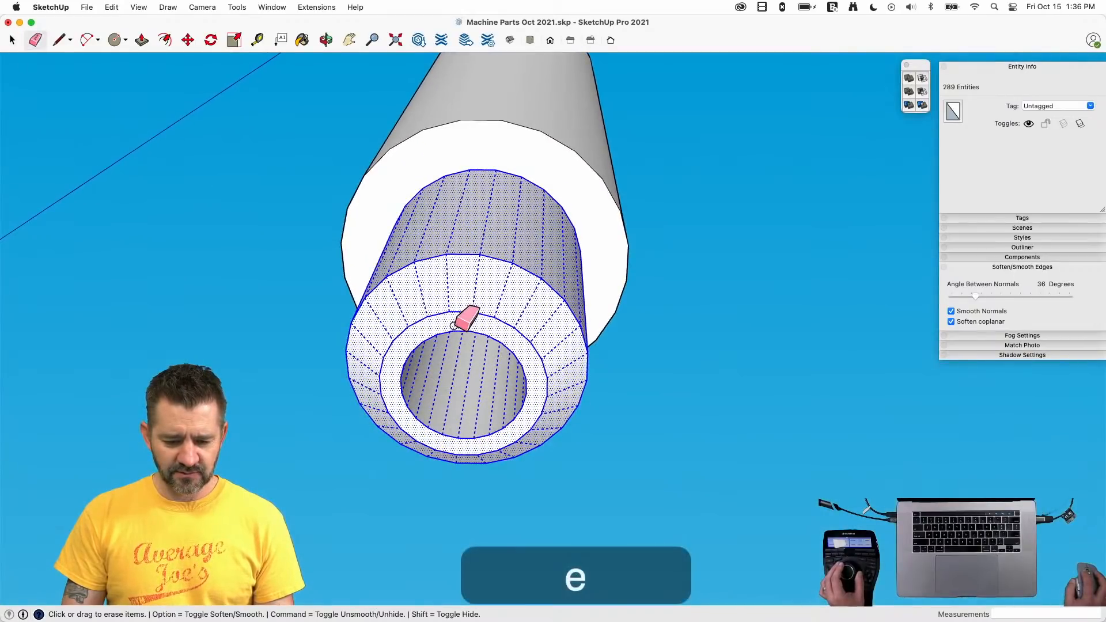
click(455, 329)
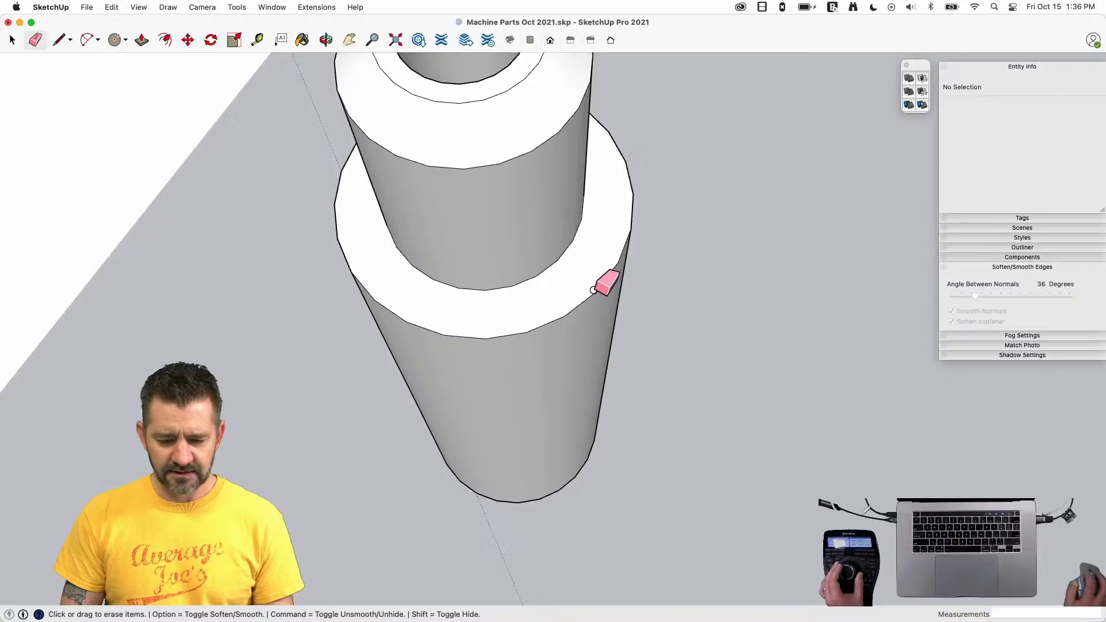
key(l)
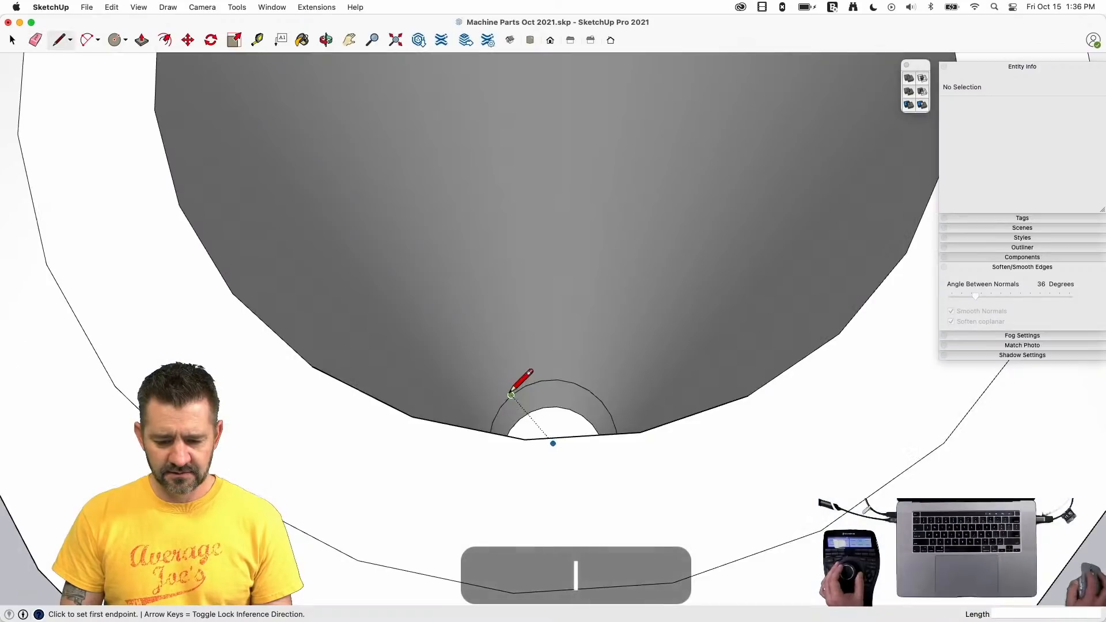
key(space)
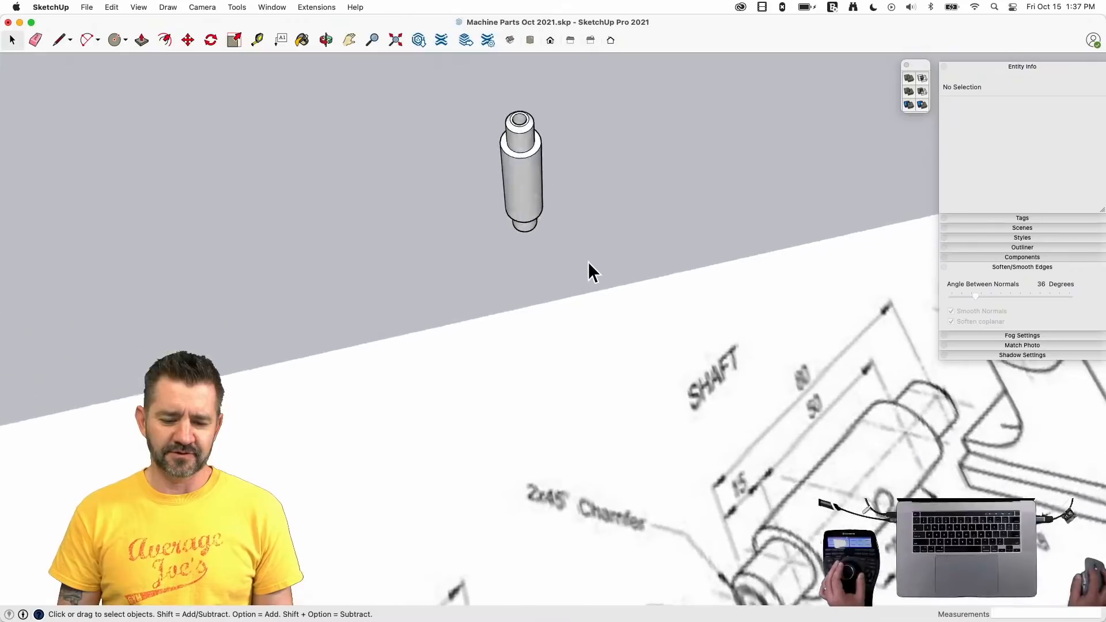
- Retrace one segment of the circular joint between the copied narrow end and the wide section to merge the two
triple_click(588, 220)
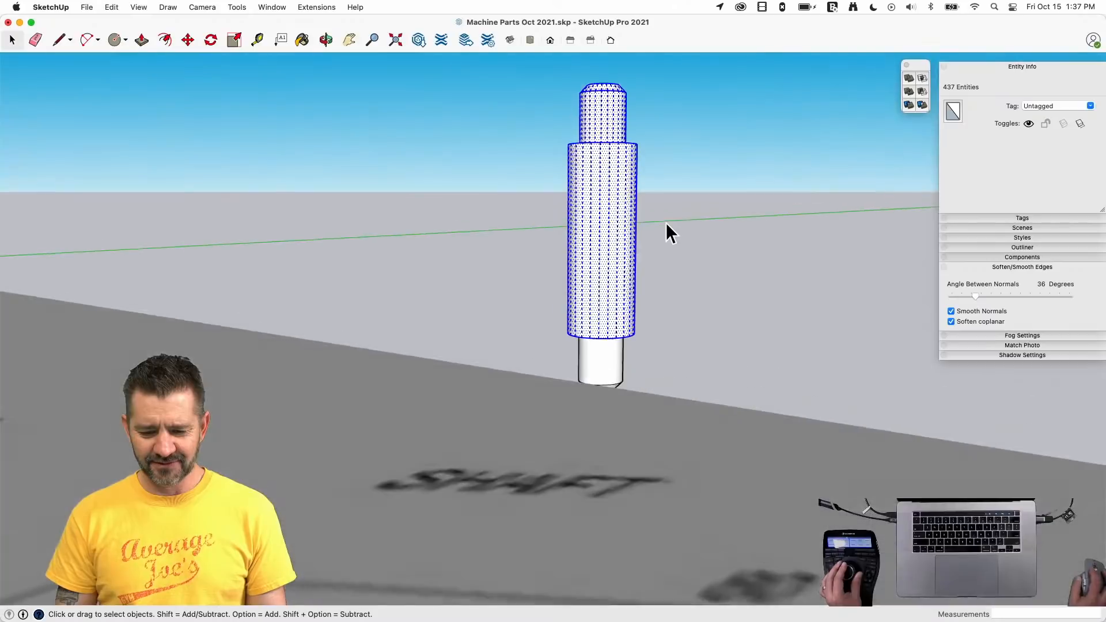
key(l)
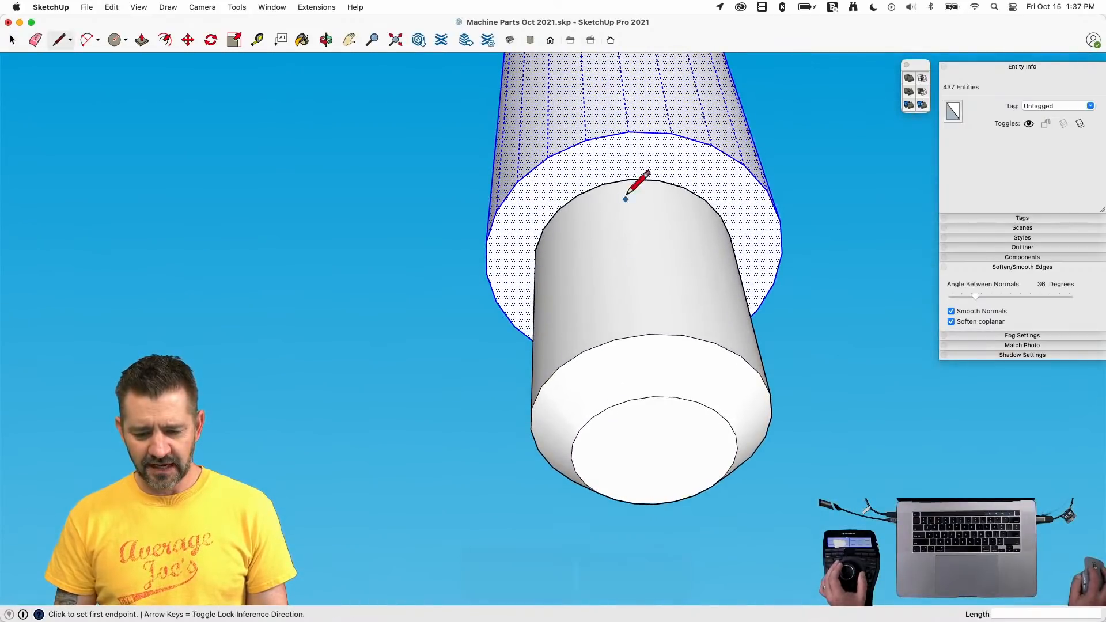
click(603, 185)
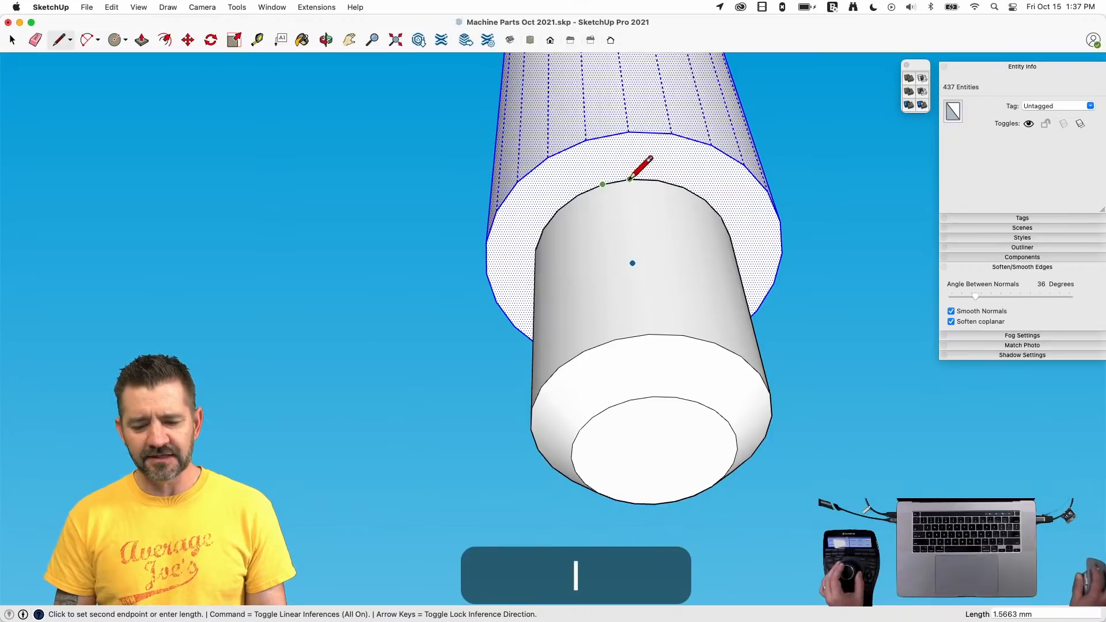
key(space)
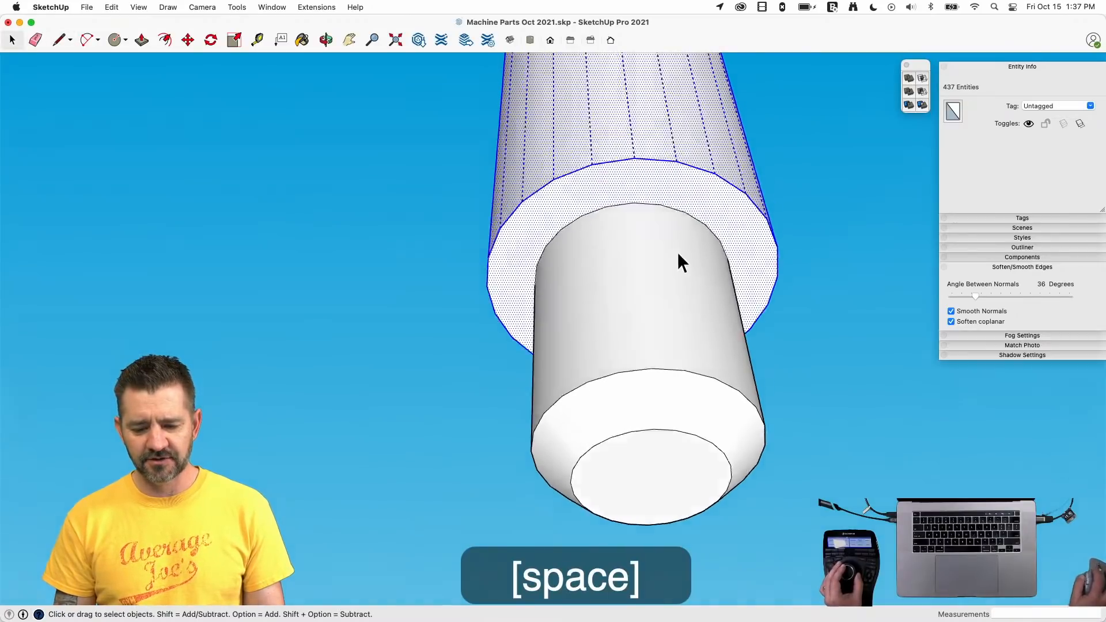
click(762, 229)
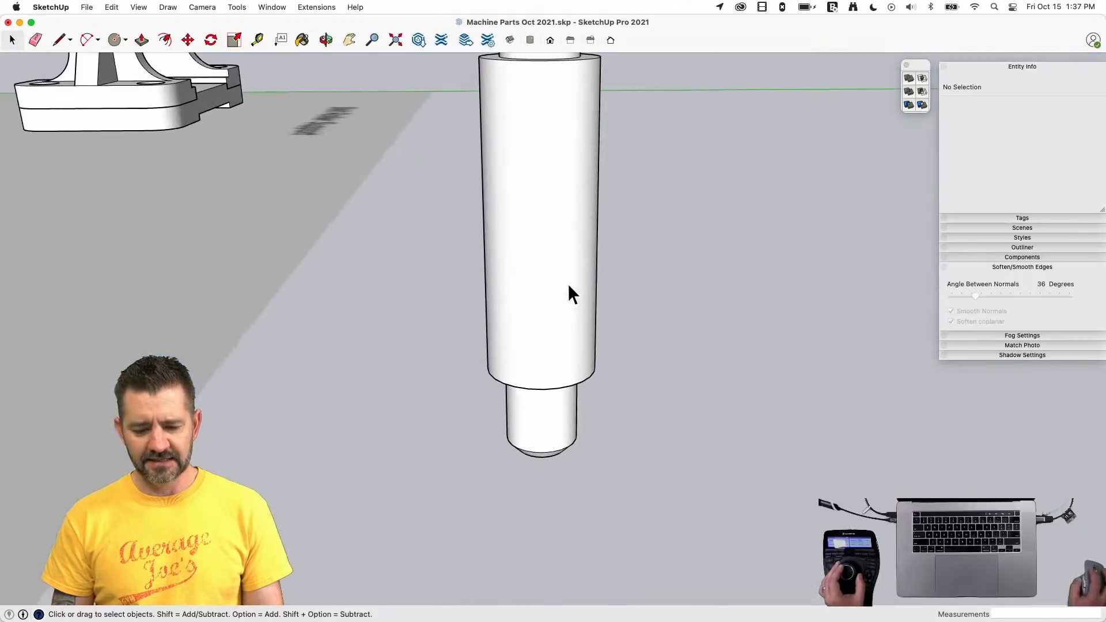
- Temporarily hide the wide section's outer surface to delete the stray circle on the bore wall and the inner disc at the lower shoulder
right_click(567, 283)
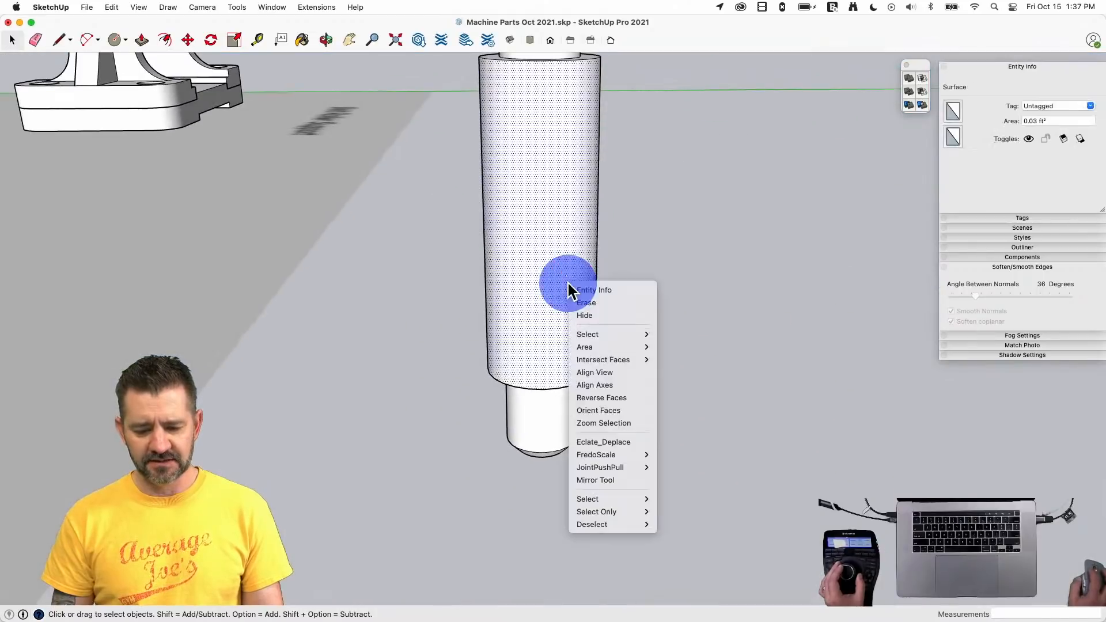
click(599, 315)
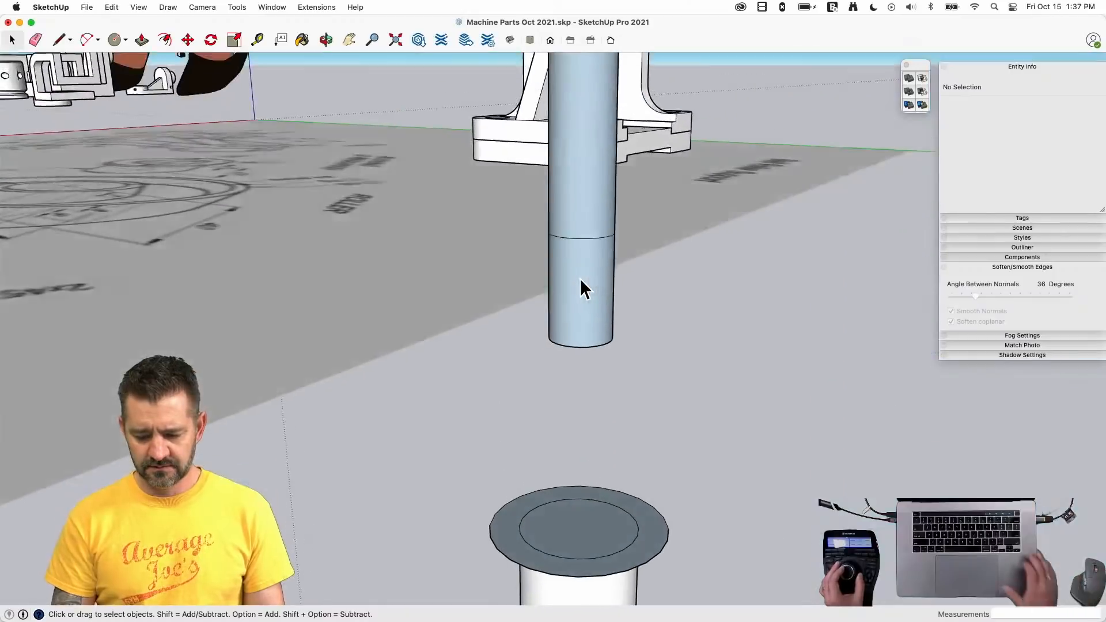
click(550, 214)
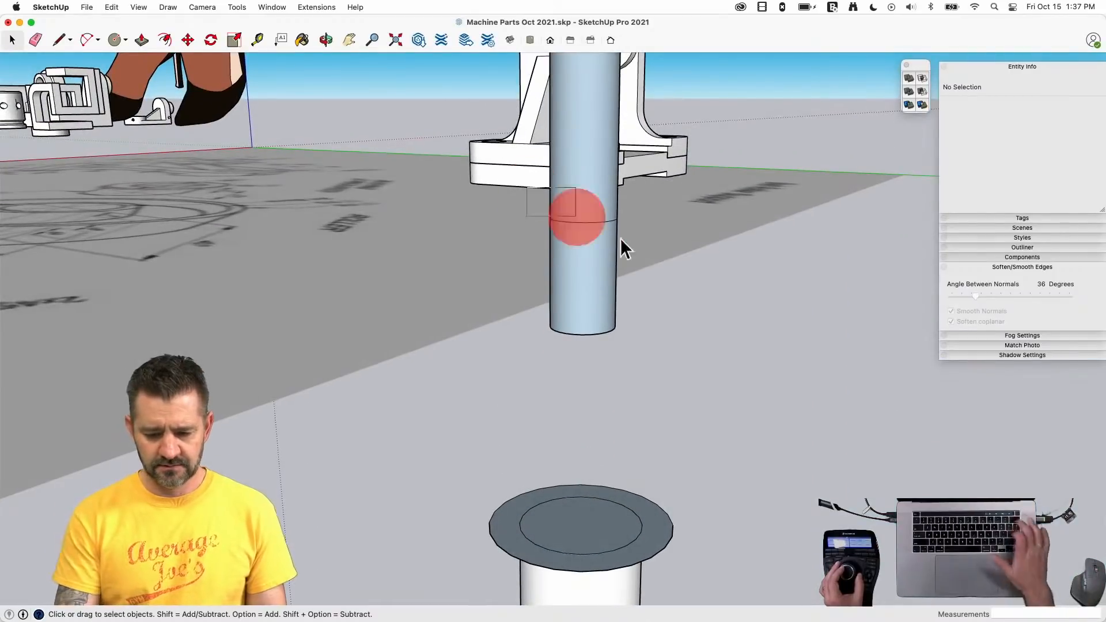
key(BackSpace)
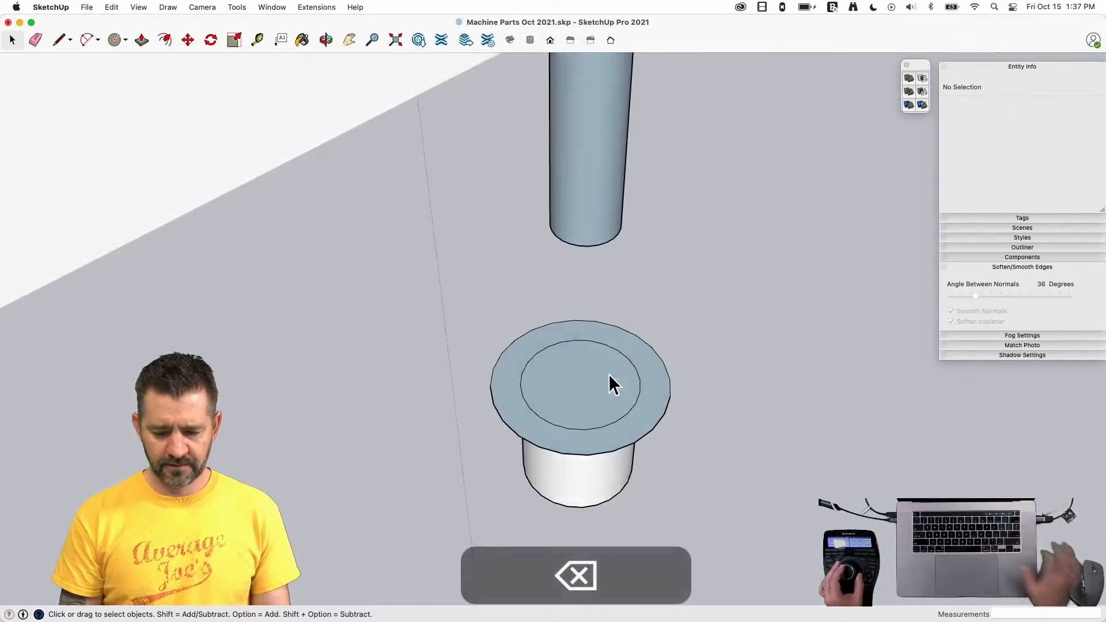
key(BackSpace)
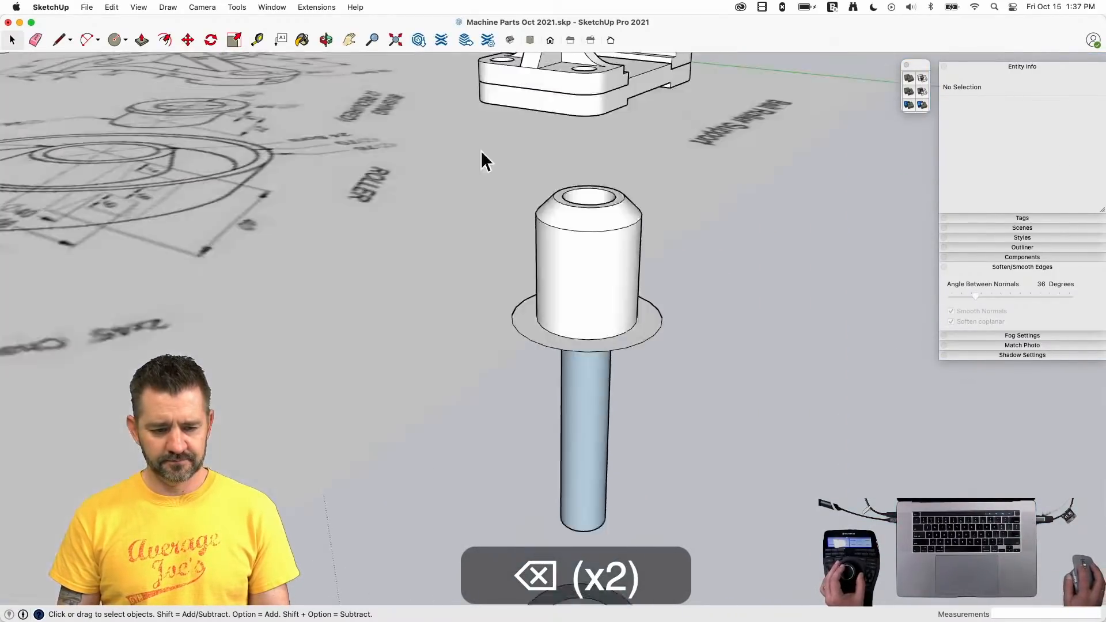
drag(138, 5, 104, 11)
drag(142, 192, 262, 228)
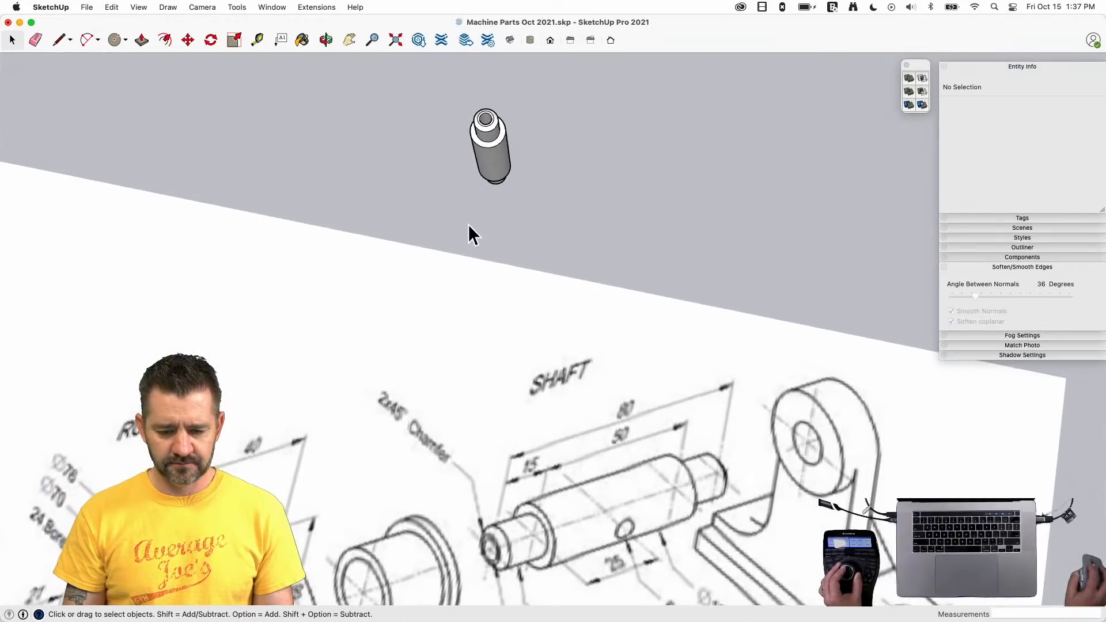
- Draw guide lines outward from the wide section's upper shoulder and 25 mm straight down to locate the cross hole
key(l)
click(560, 213)
click(611, 218)
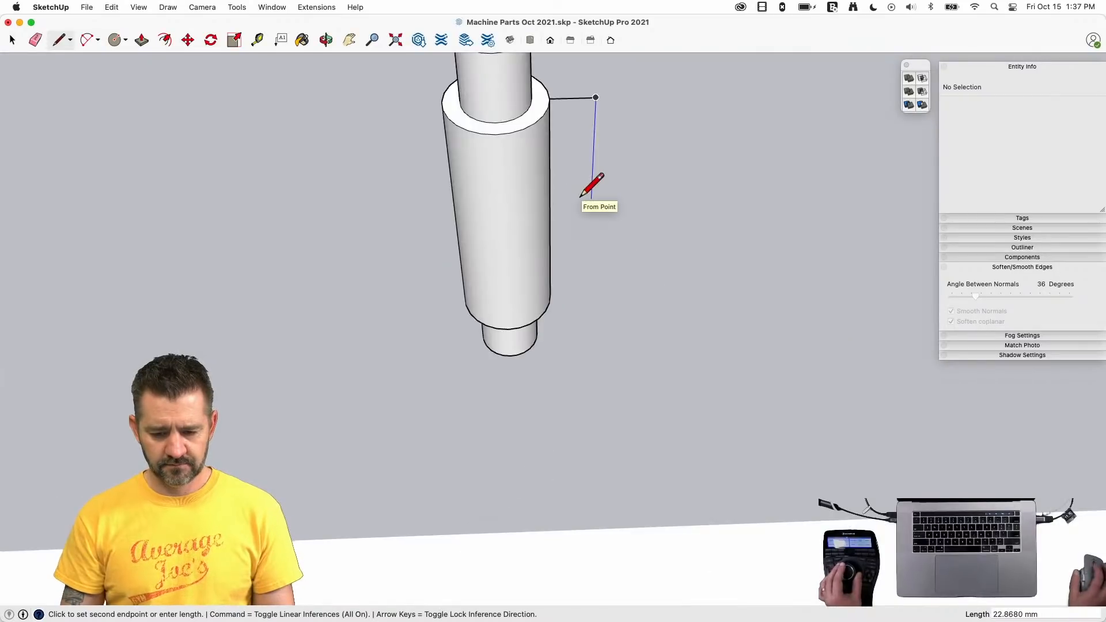
key(Return)
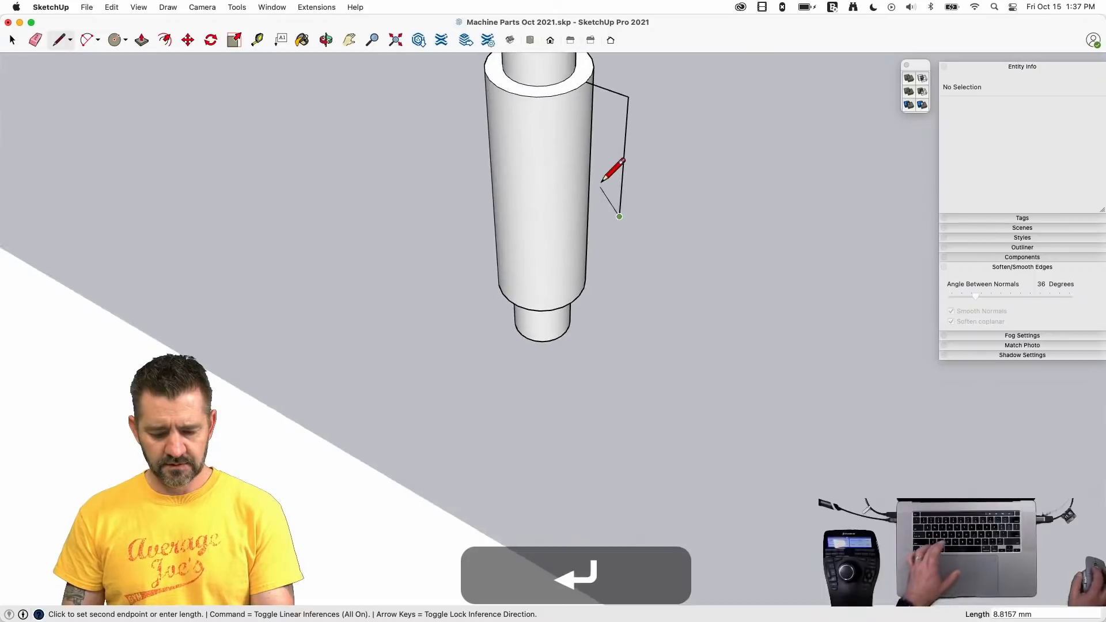
key(space)
- Draw a circle of 3 mm radius, perpendicular to the red axis, centred on the lower end of the vertical guide line
key(c)
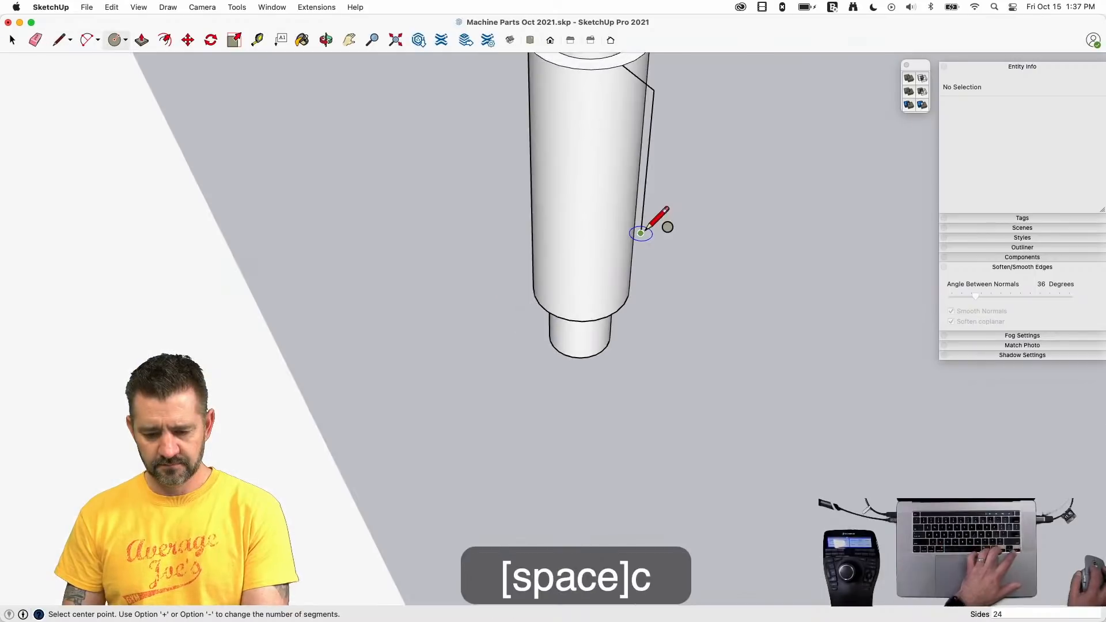
key(Right)
click(640, 233)
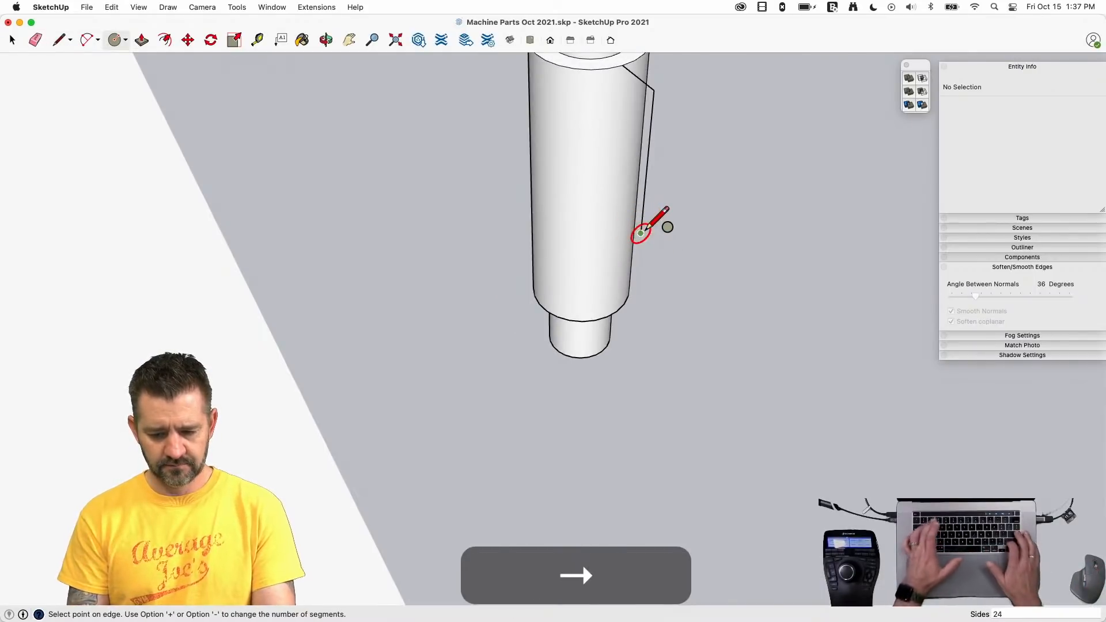
text(3)
key(Return)
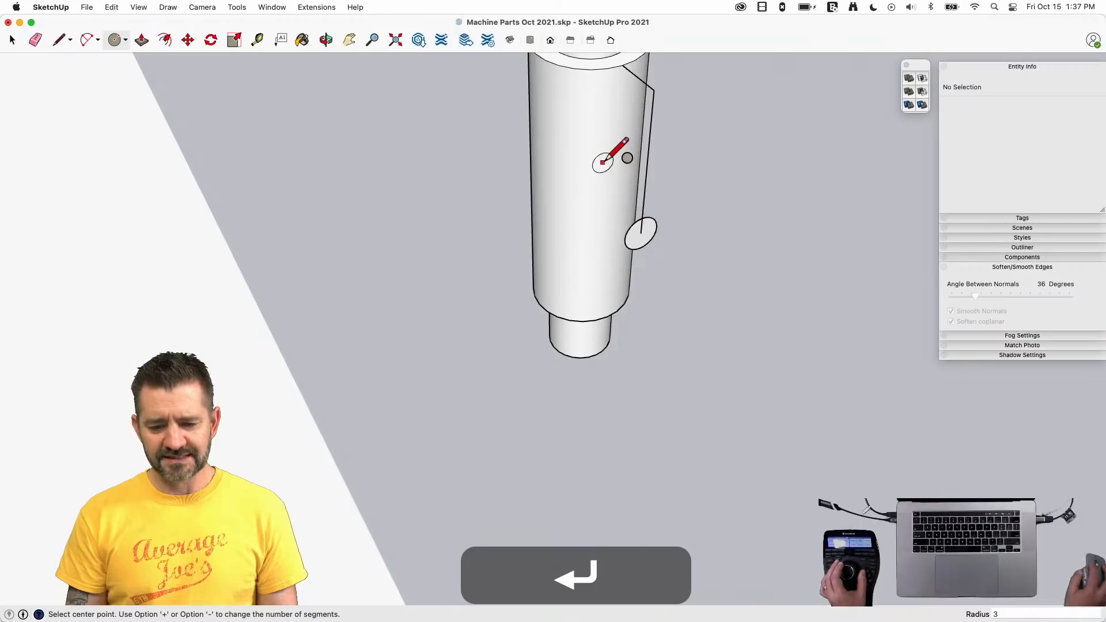
- Erase the guide lines and extrude the circle about 44 mm through the wide section and out its far side
key(e)
click(666, 114)
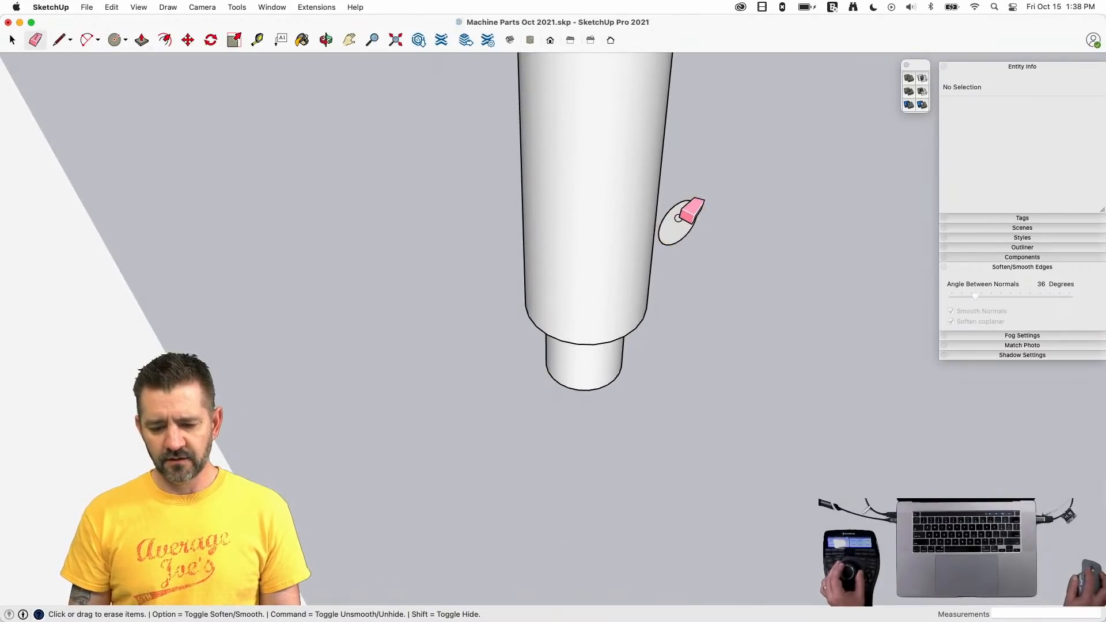
key(p)
drag(676, 222, 497, 173)
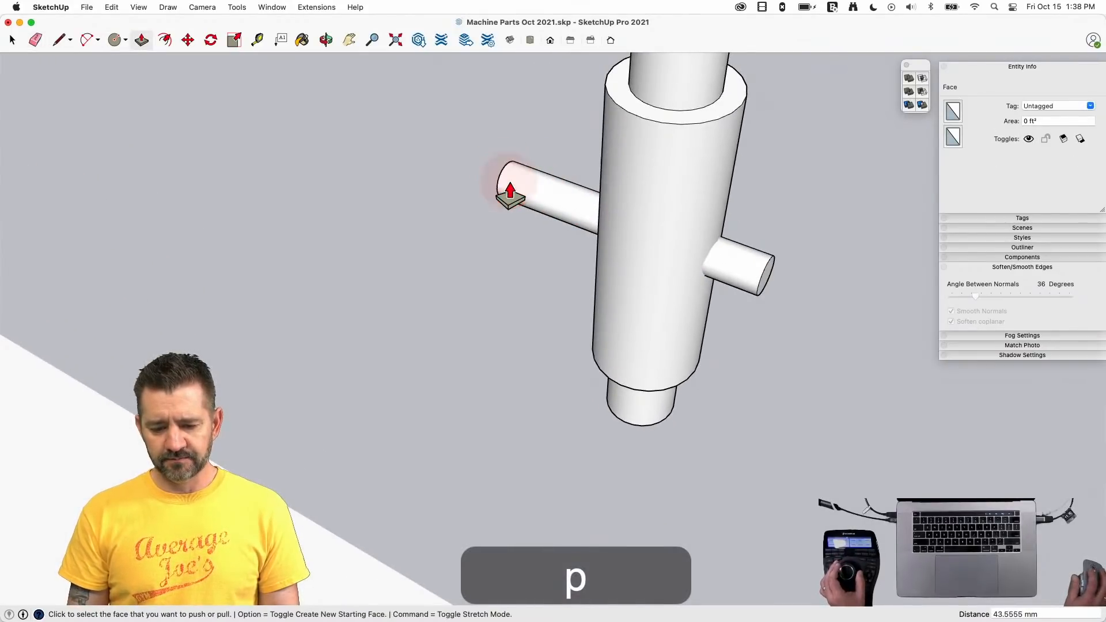
- Reverse the faces of the cross cylinder's side surface and delete one of its end caps
key(space)
right_click(549, 169)
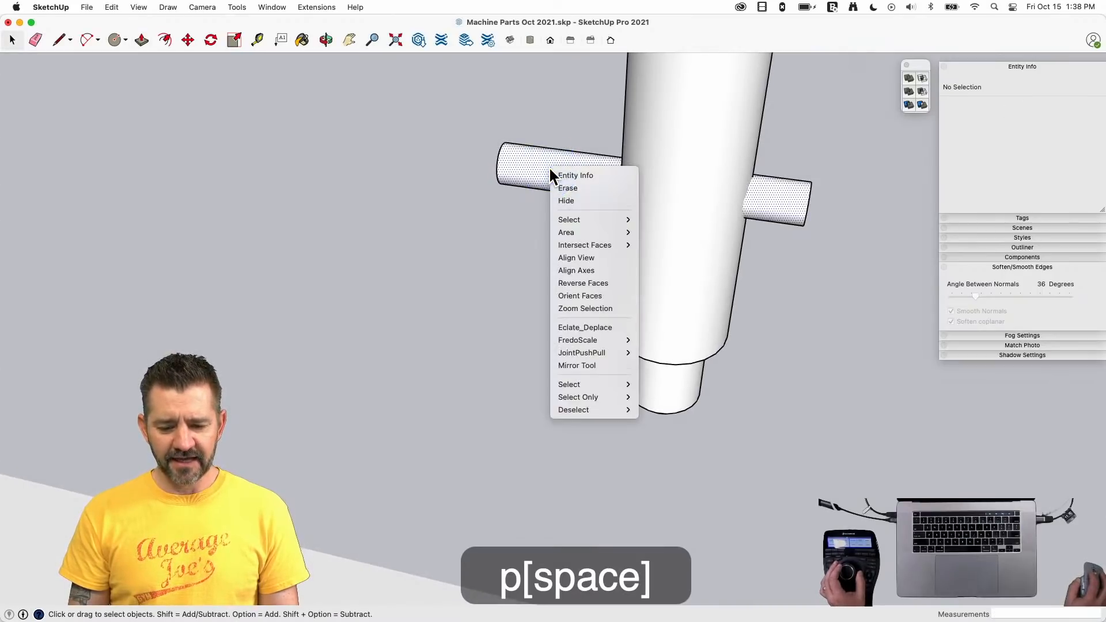
click(607, 281)
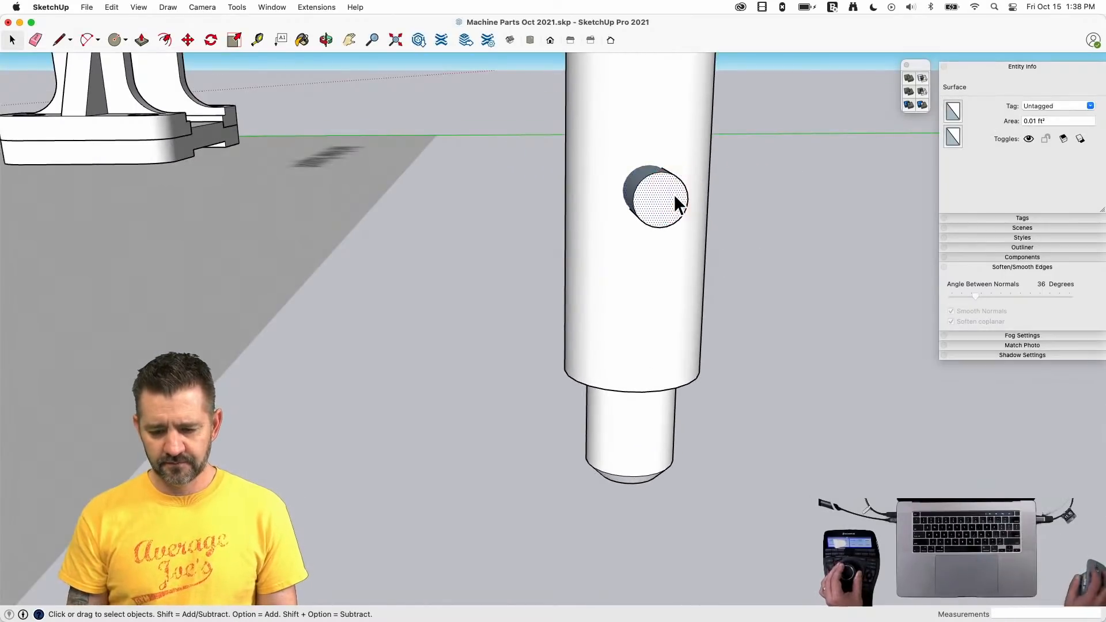
key(BackSpace)
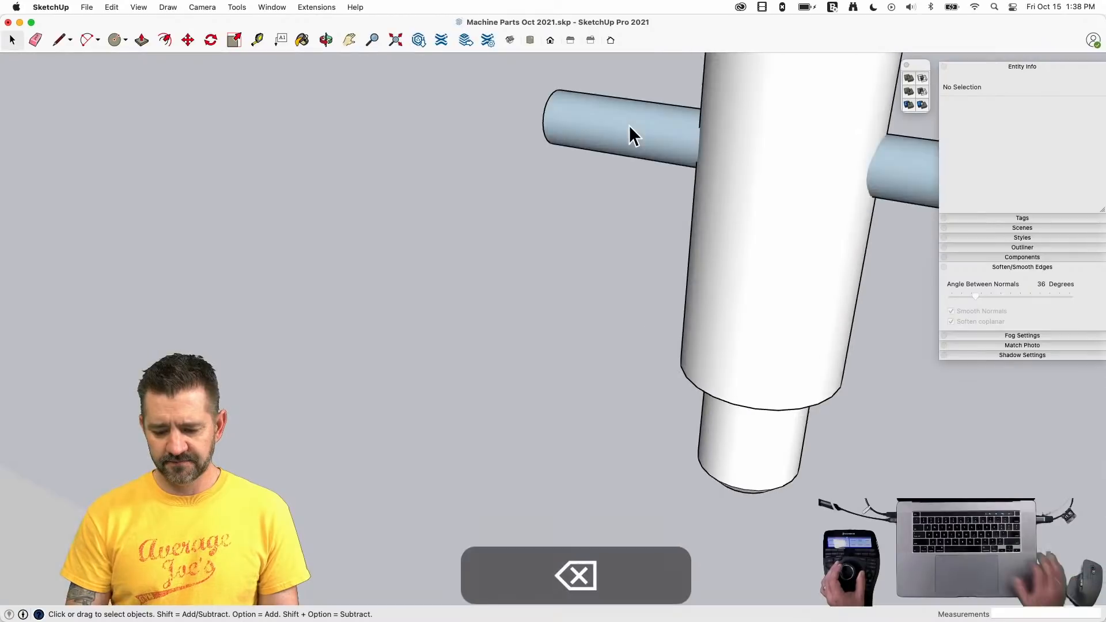
- Delete the cross cylinder's remaining end cap and intersect the selected faces of the wide section, cross cylinder and axial bore
key(BackSpace)
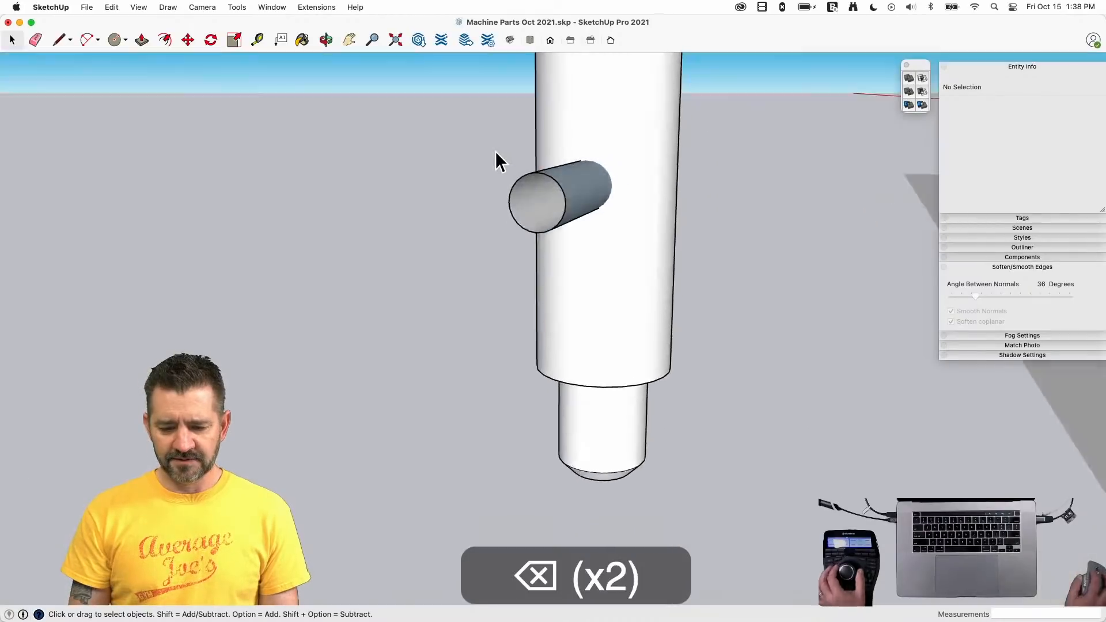
click(661, 183)
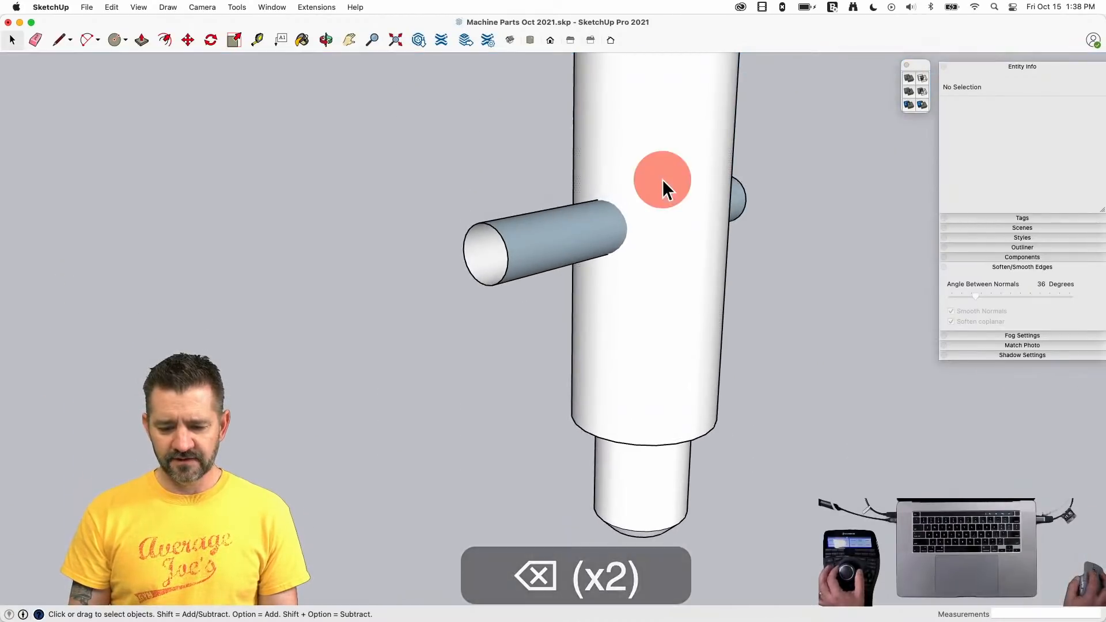
shift+click(598, 221)
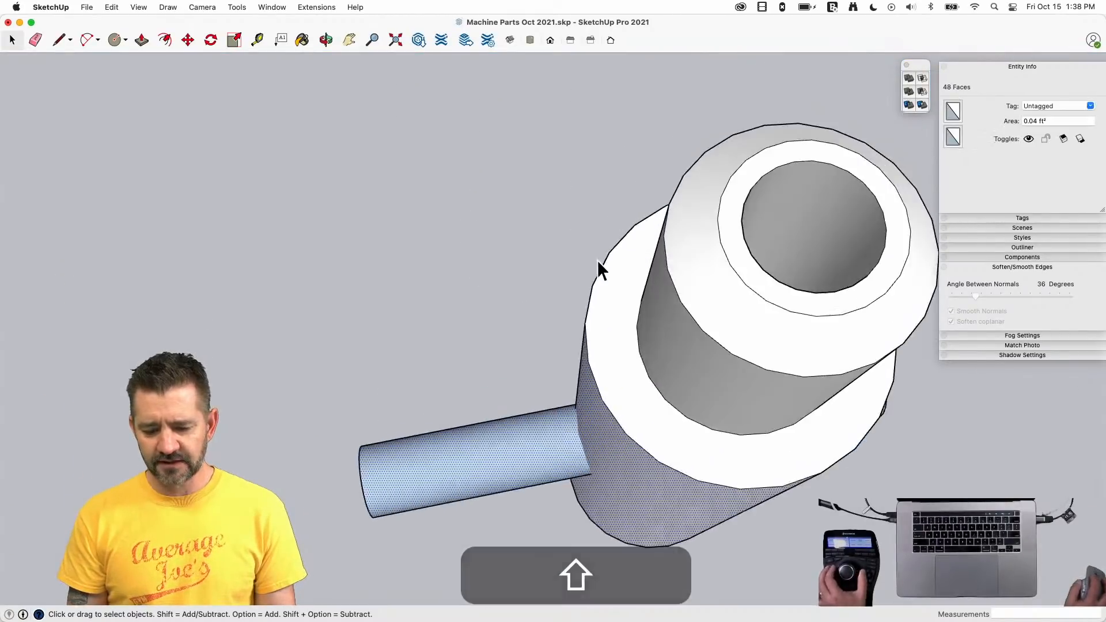
shift+click(635, 448)
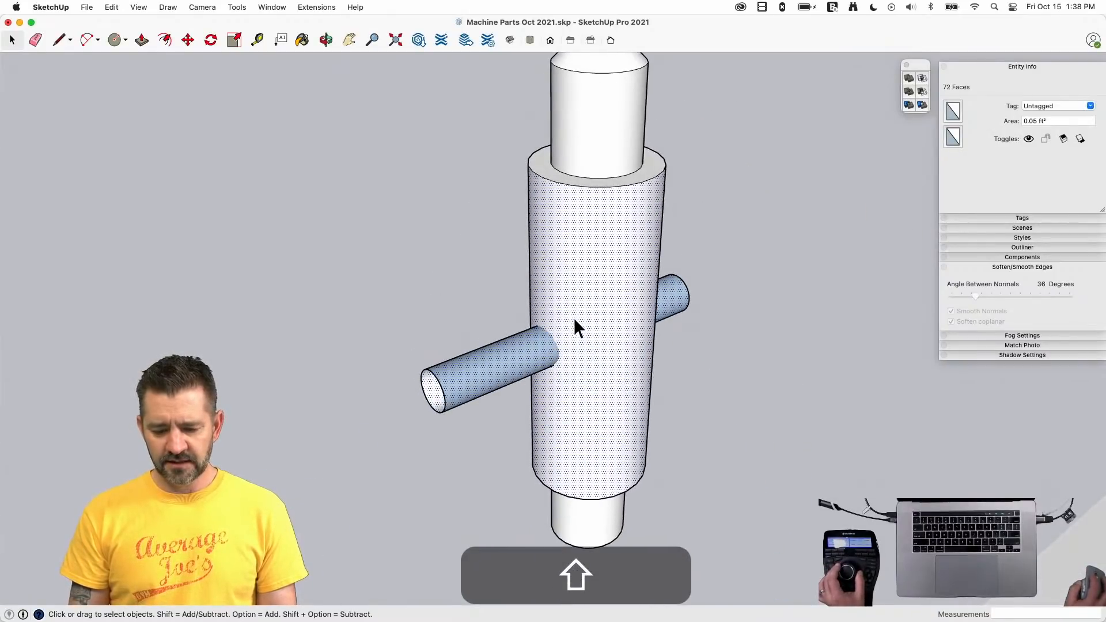
right_click(573, 316)
mouse_move(645, 433)
click(708, 444)
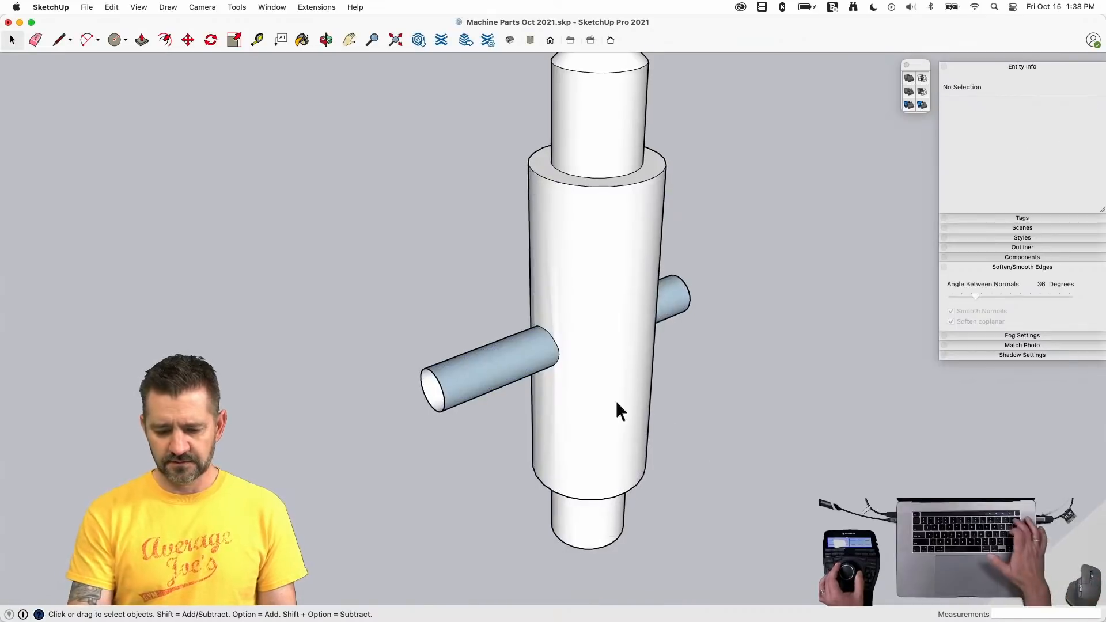
- Delete the portions of the cross cylinder protruding from both sides of the shaft's wide section
drag(471, 267, 406, 397)
key(BackSpace)
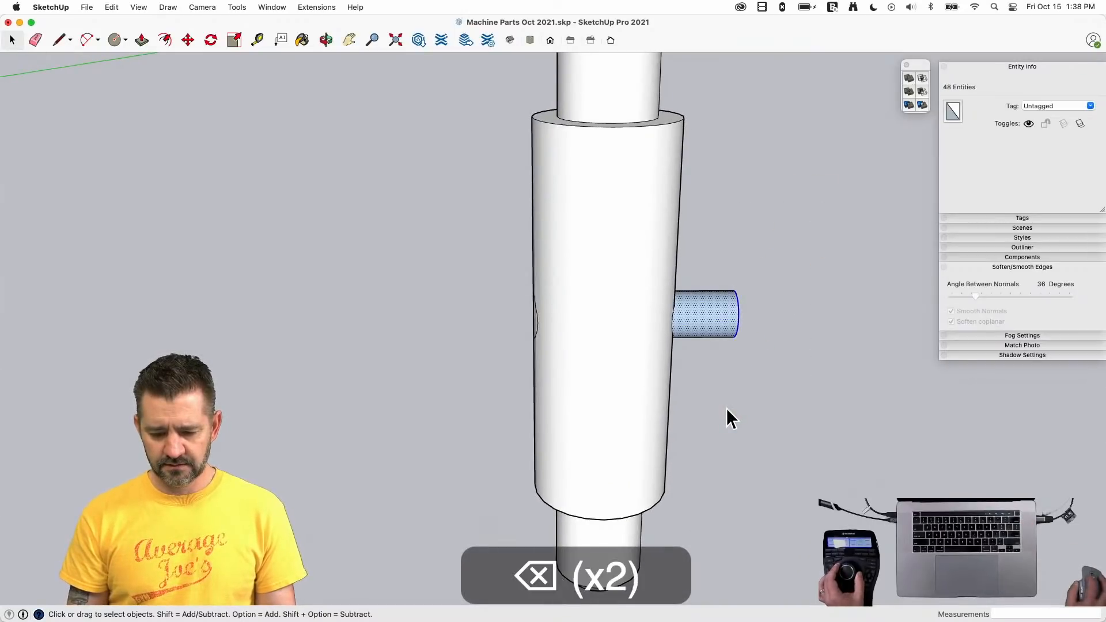
middle_drag(731, 419, 585, 348)
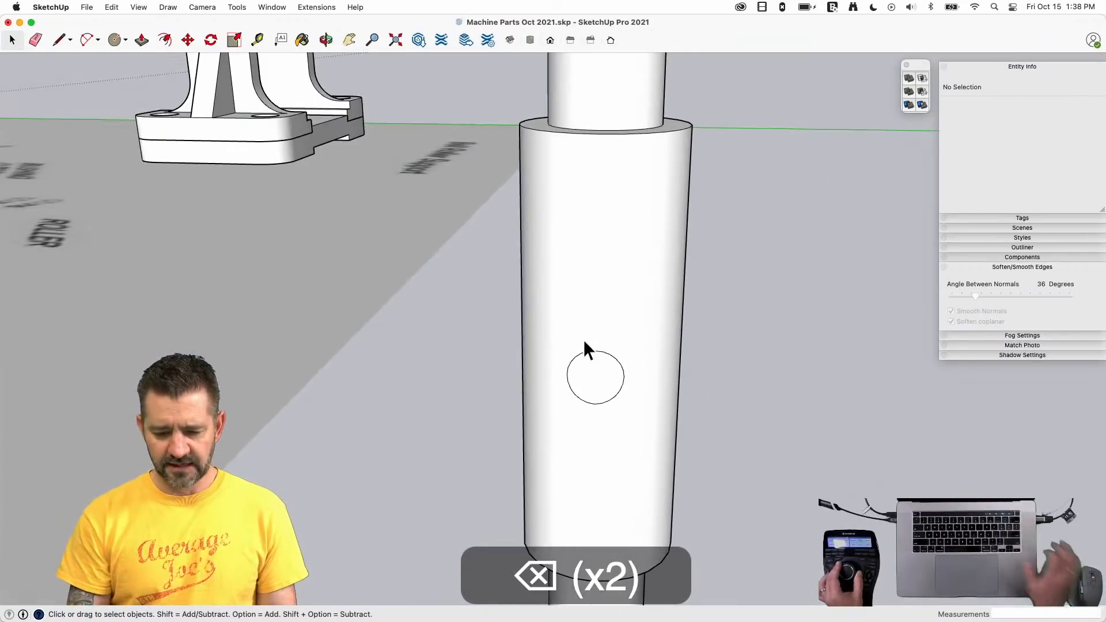
- Delete the faces covering the cross hole's openings and the leftover faces where it crosses the axial bore
key(BackSpace)
click(607, 366)
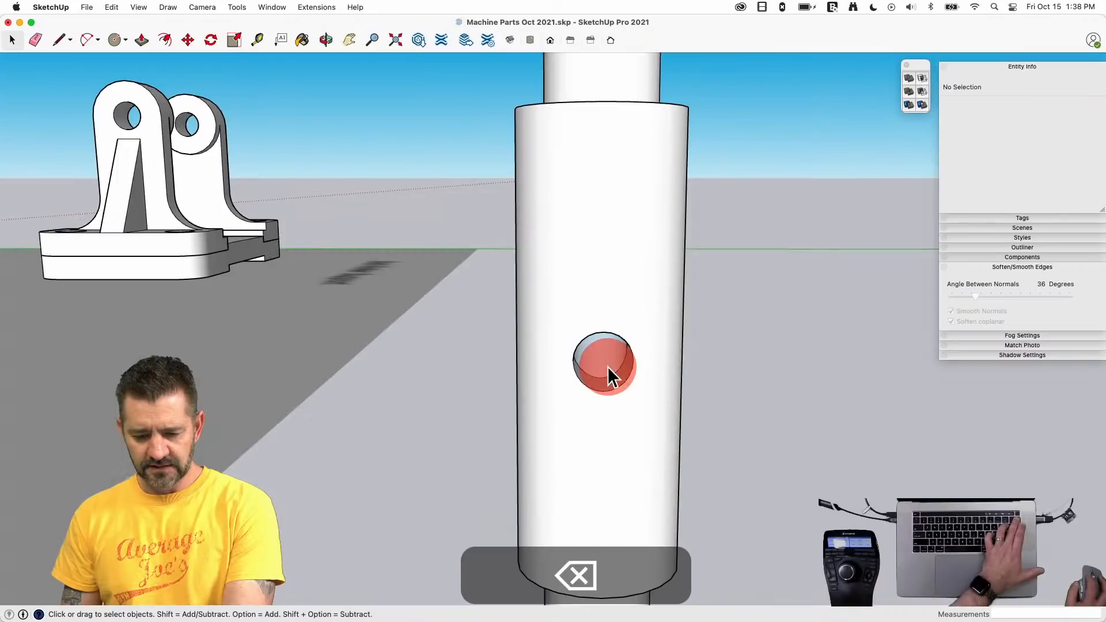
key(BackSpace)
click(599, 353)
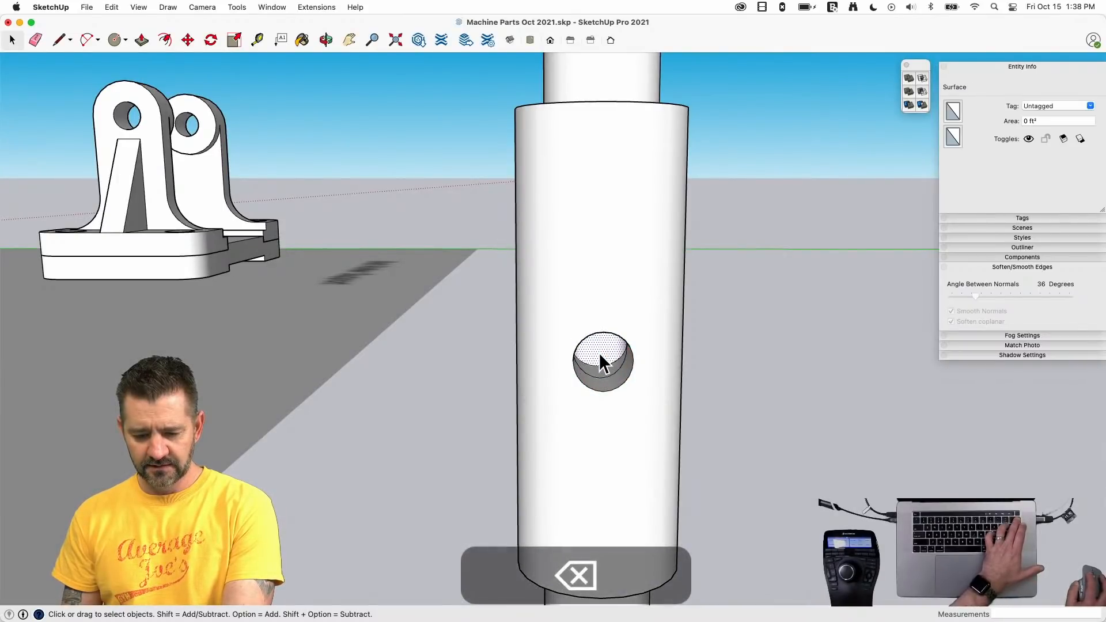
middle_drag(612, 377, 596, 343)
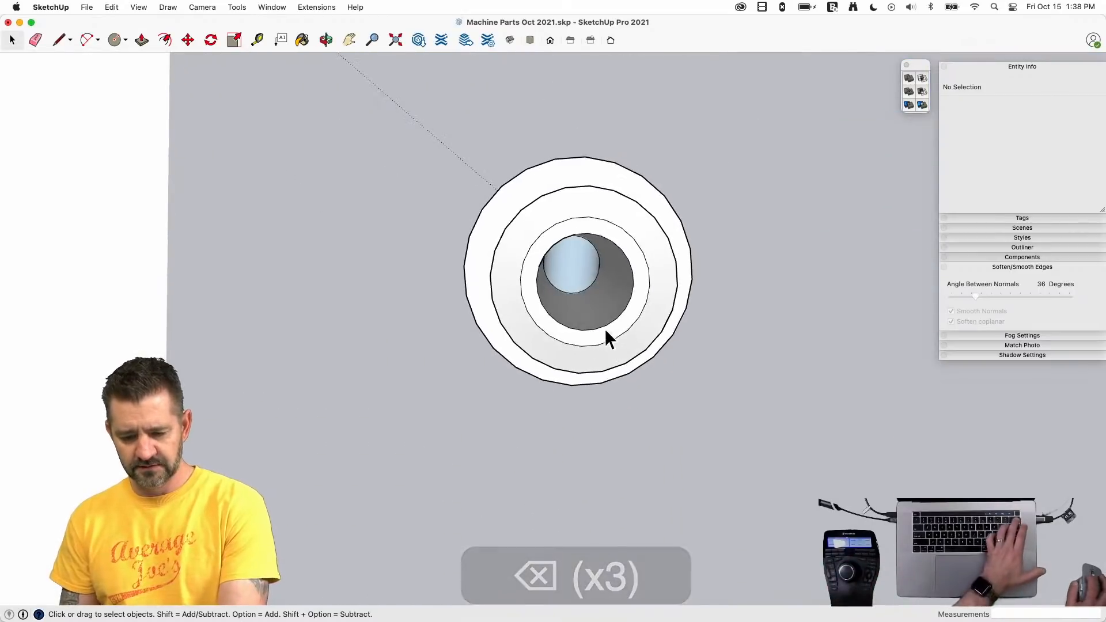
key(BackSpace)
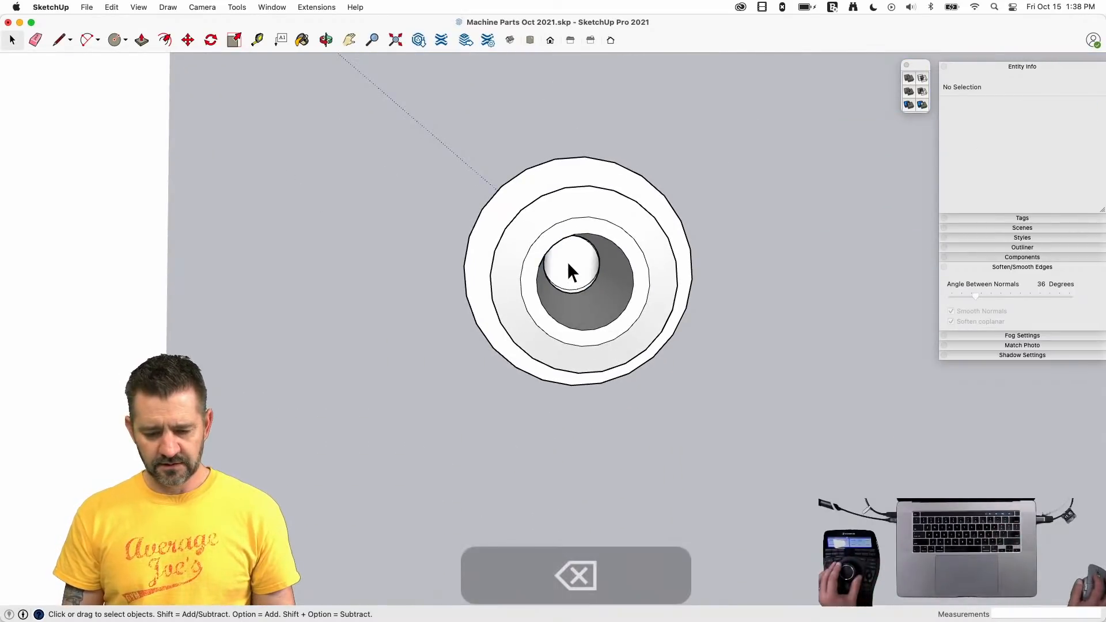
key(BackSpace)
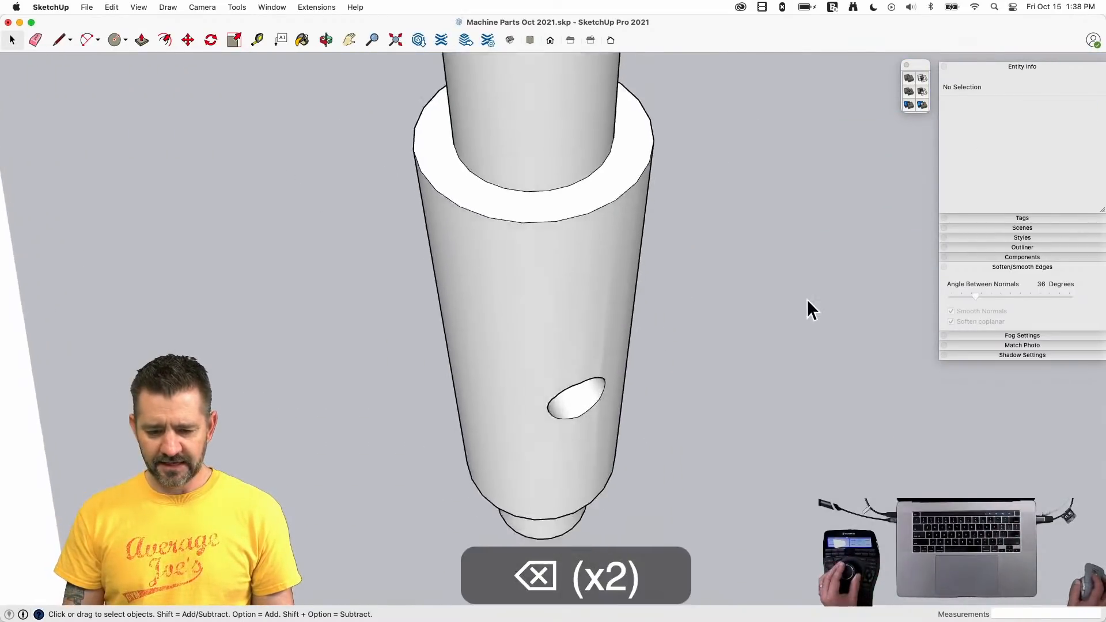
- Make the whole shaft geometry a component named Shaft
key(space)
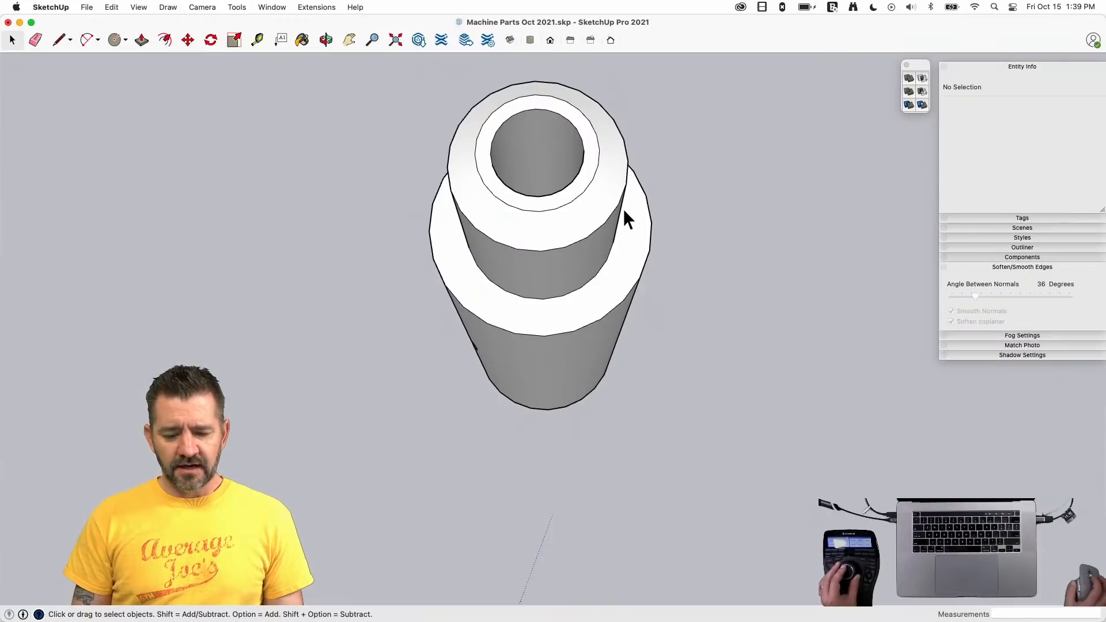
triple_click(477, 313)
right_click(477, 313)
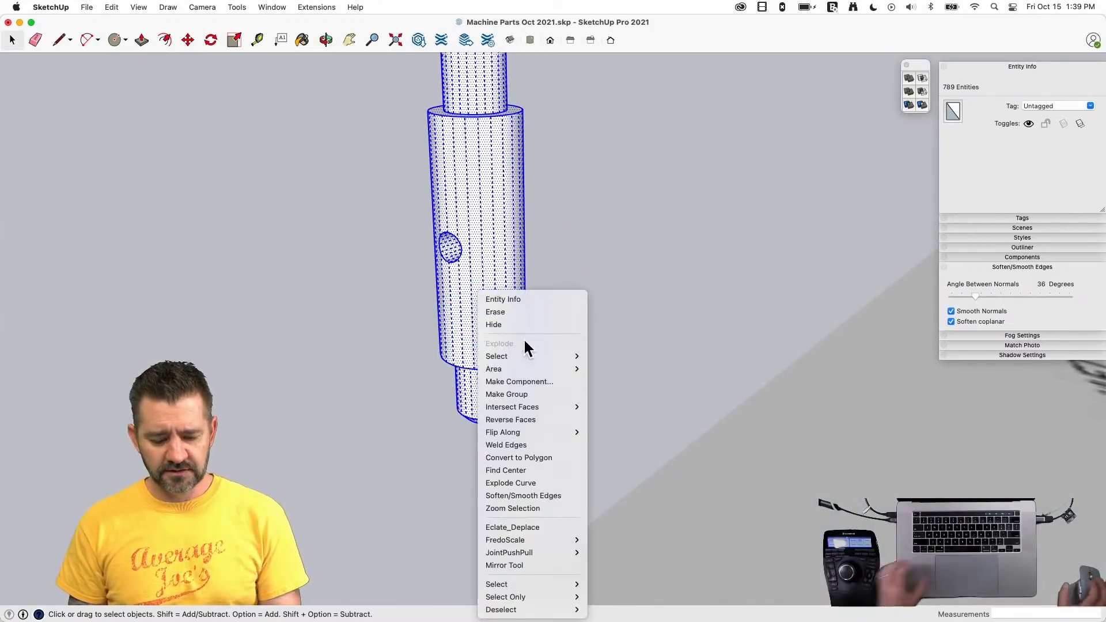
click(530, 381)
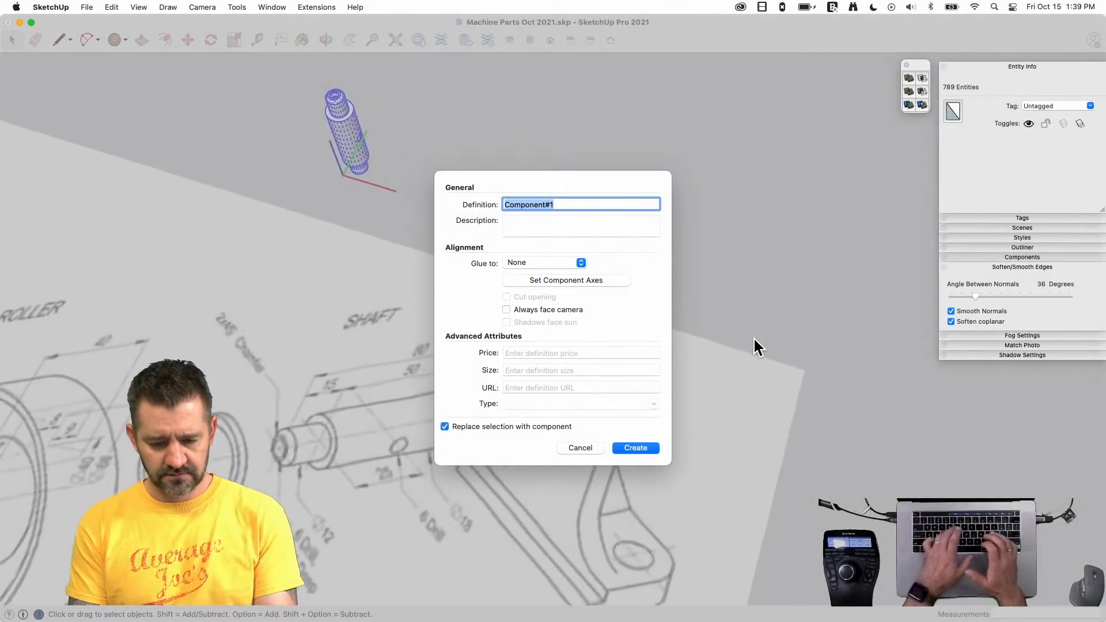
text(Shaft)
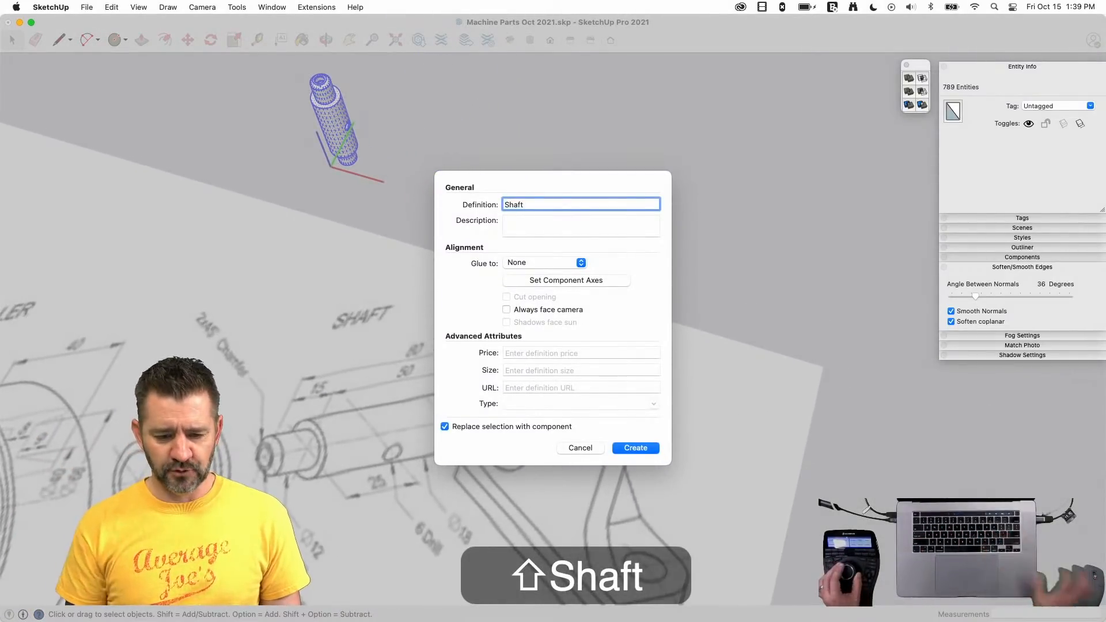
key(Return)
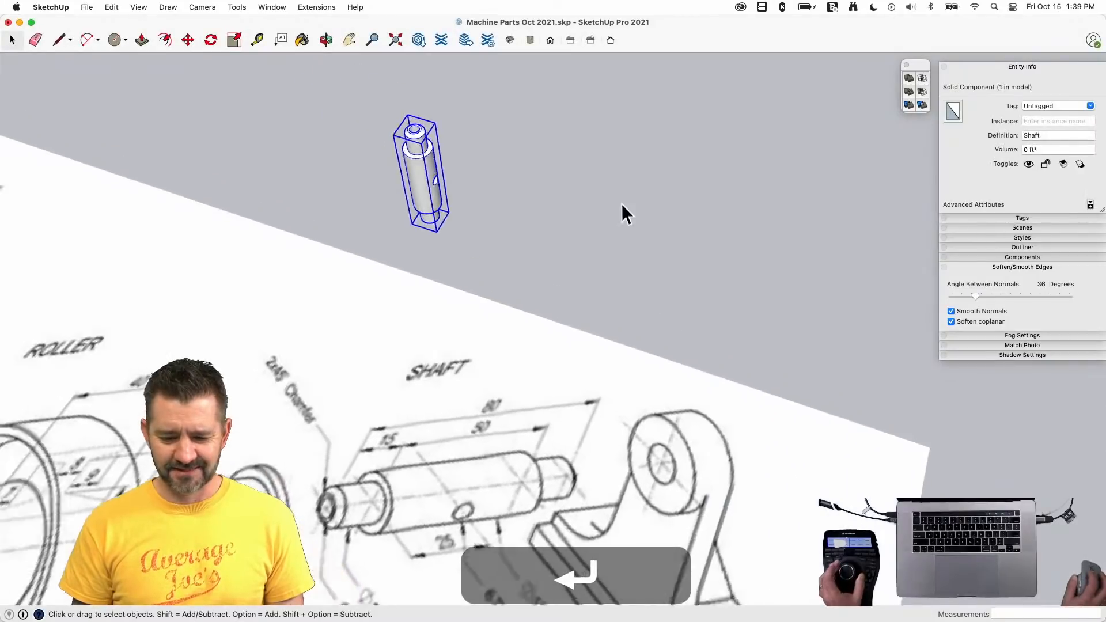
- Rotate the shaft 90 degrees to lie horizontal and move it by its end circle's upper edge onto the bracket hole's upper edge midpoint
key(m)
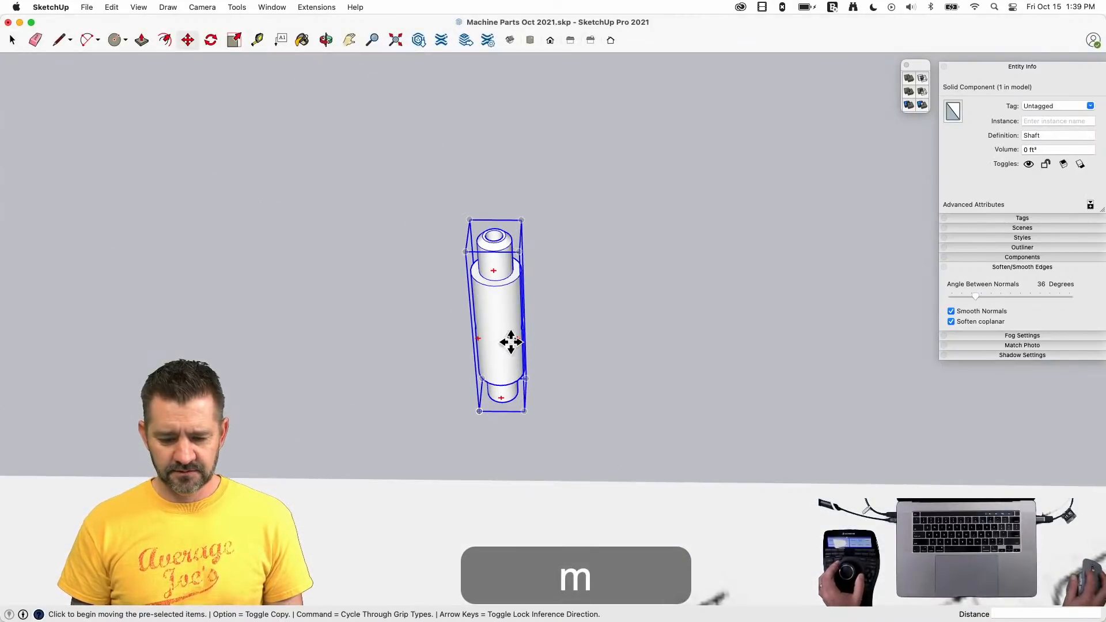
click(516, 339)
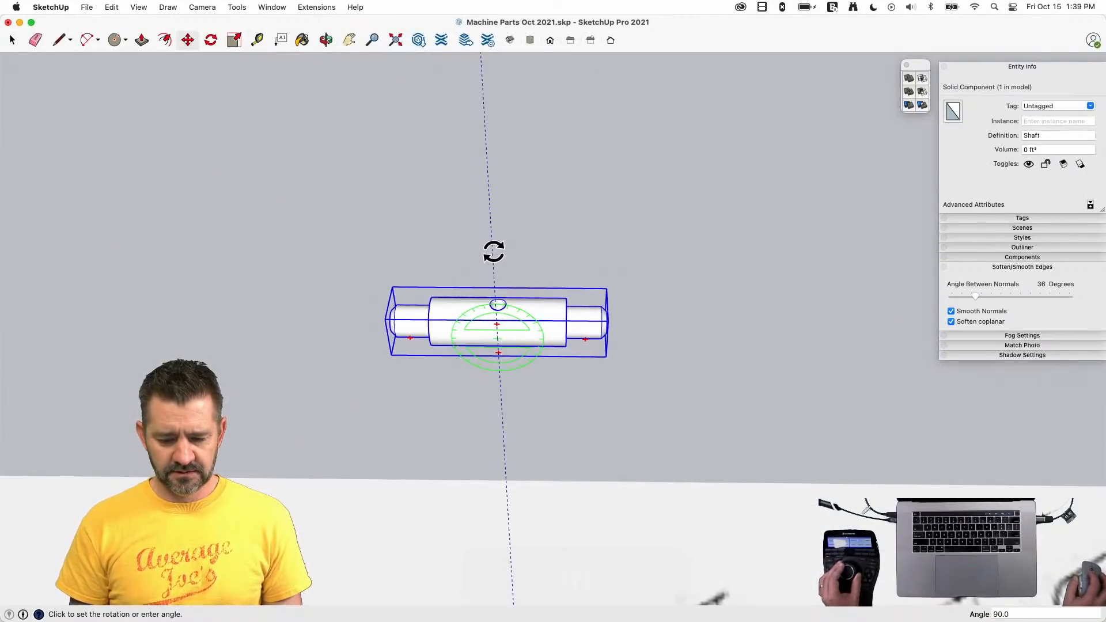
click(492, 251)
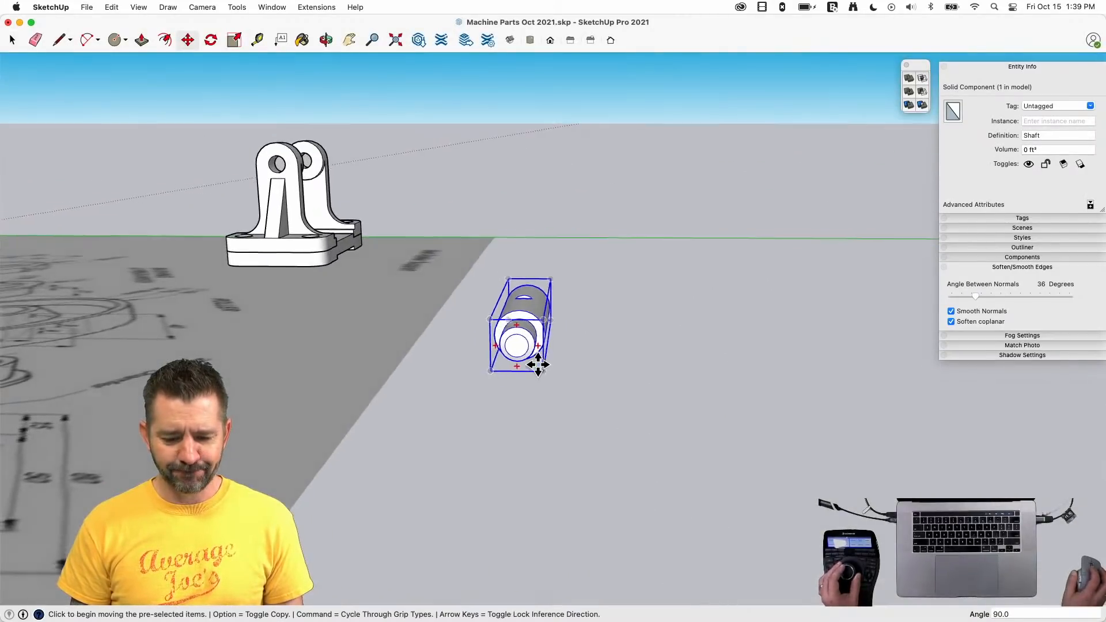
key(m)
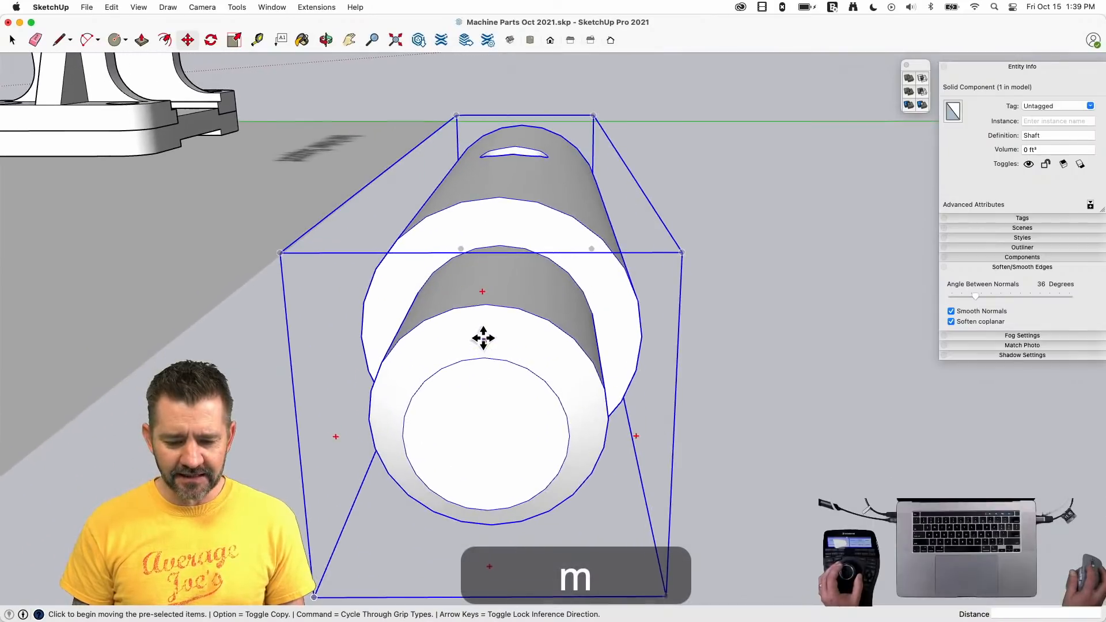
click(484, 307)
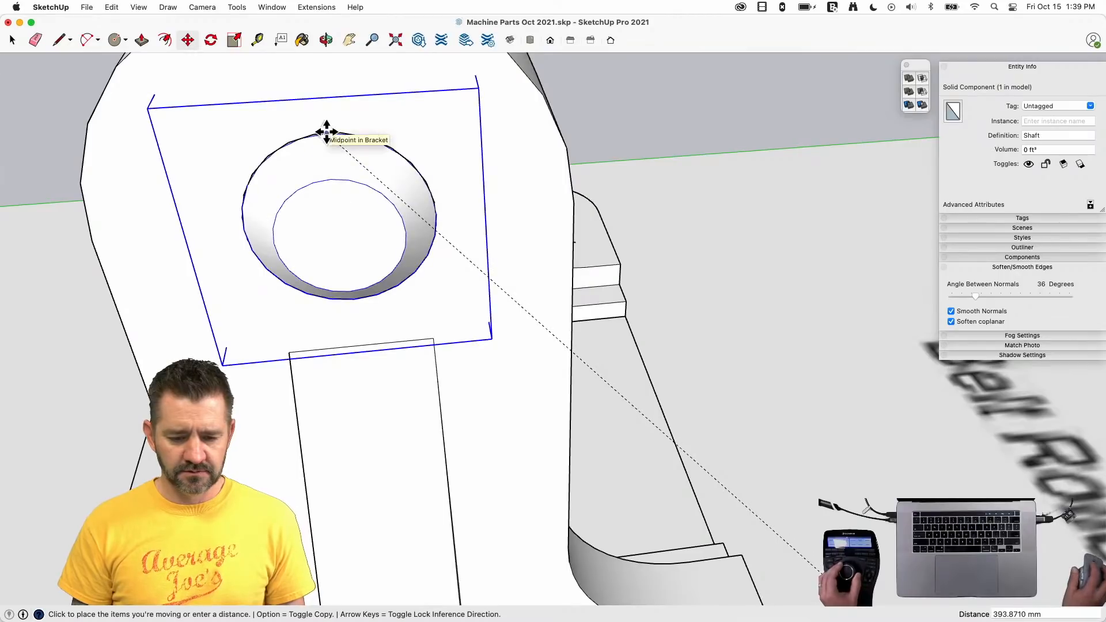
click(326, 131)
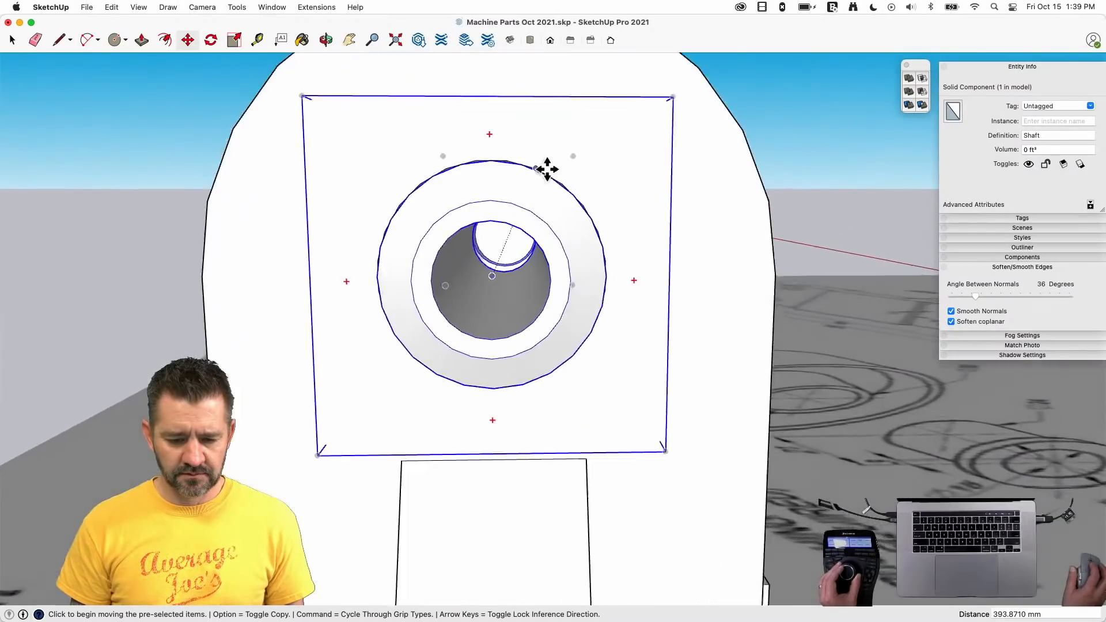
- Open the shaft component and examine the outer circle at its chamfered end
key(space)
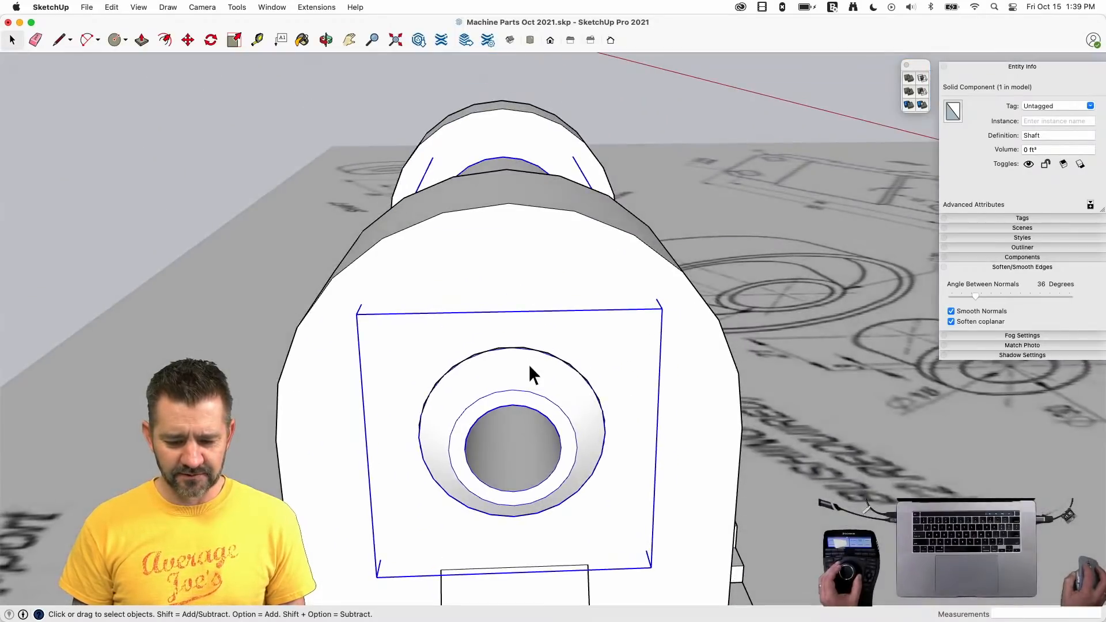
double_click(529, 364)
click(527, 353)
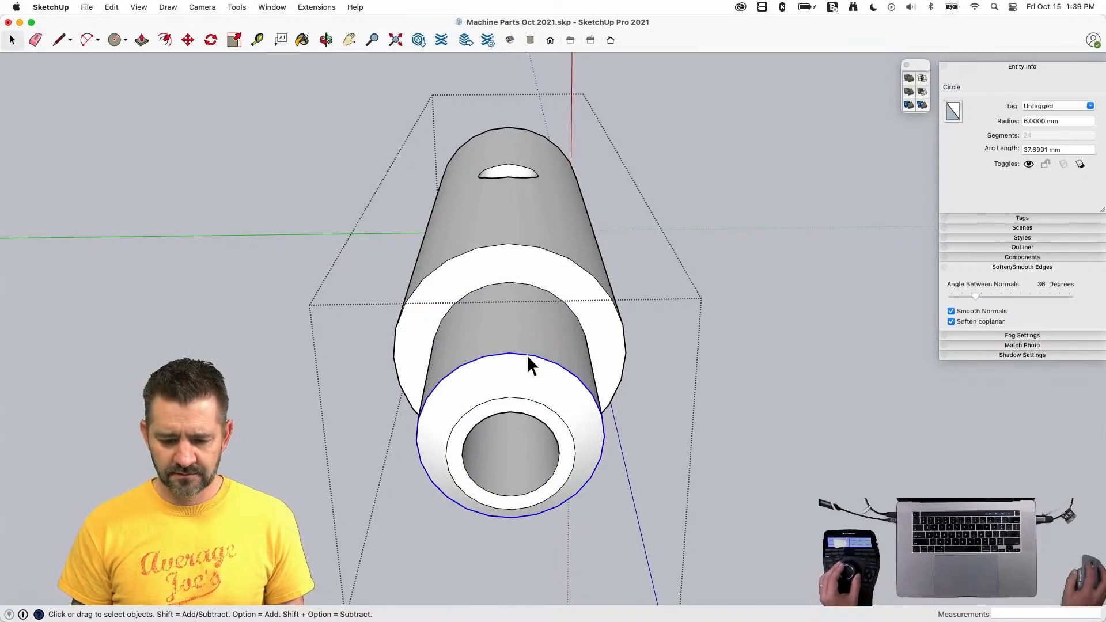
key(Escape)
key(Escape)
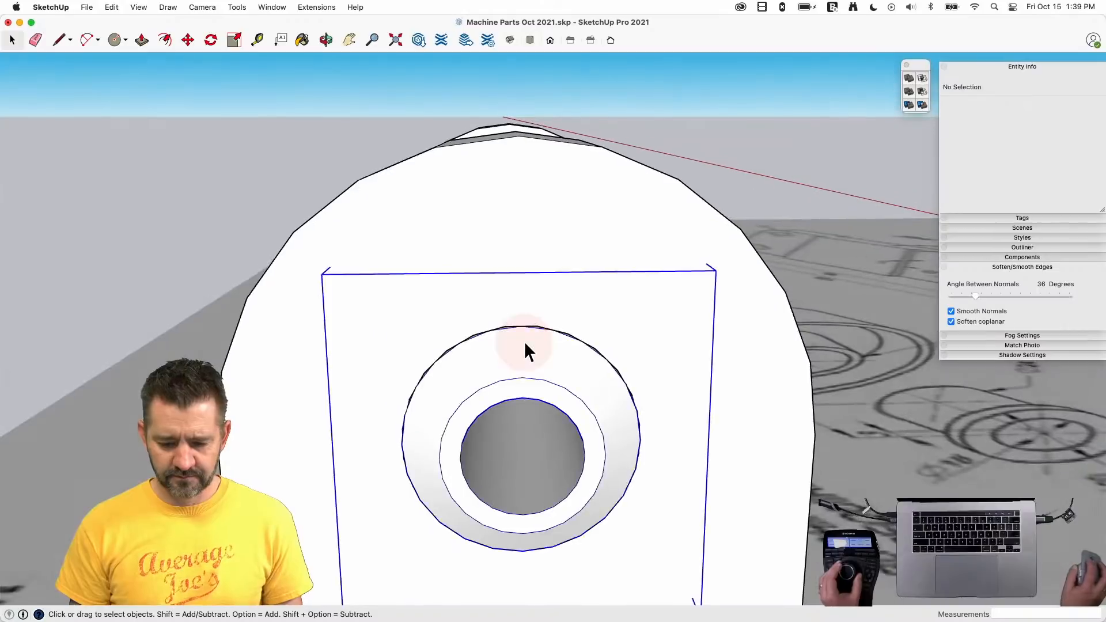
- Rotate the shaft 7.5 degrees about its axis and shift it about 0.05 mm to align its facets with the bracket hole's edge
key(m)
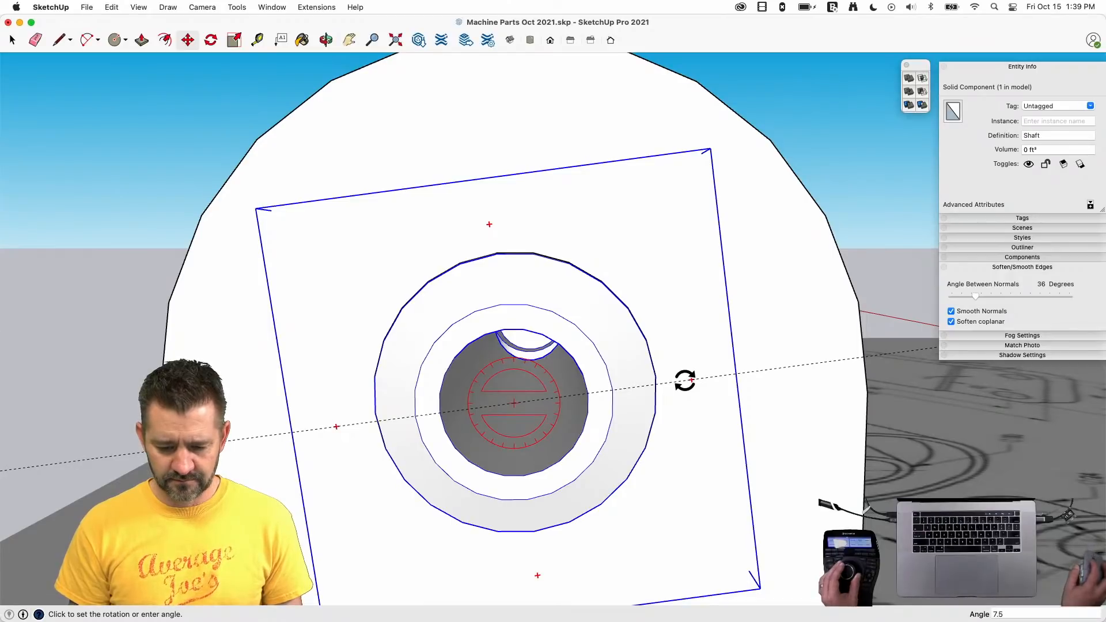
key(space)
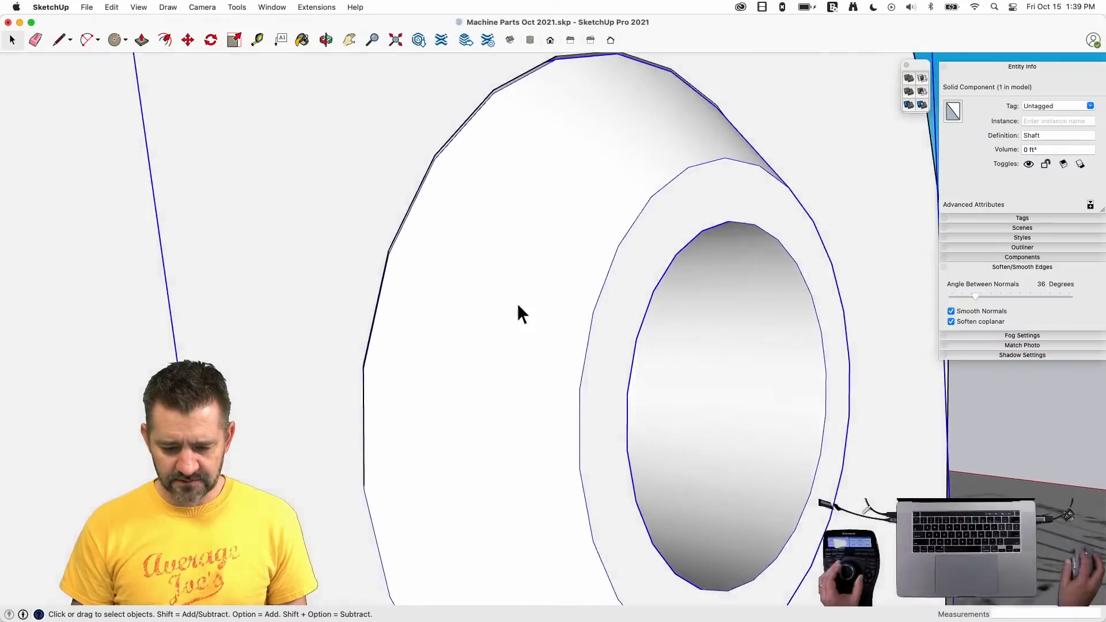
key(m)
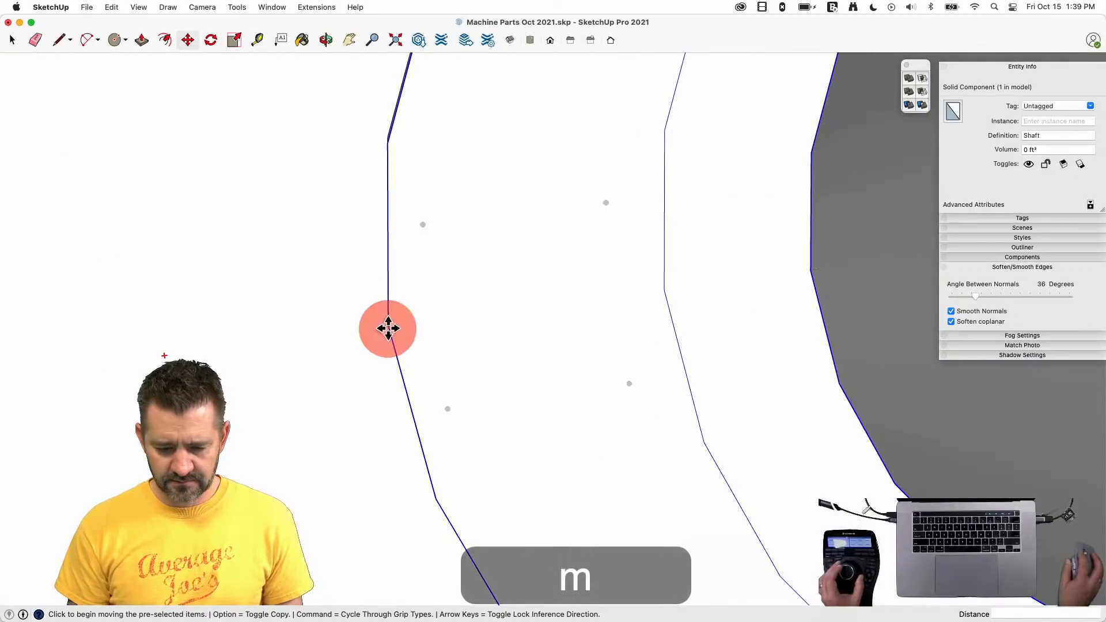
click(388, 327)
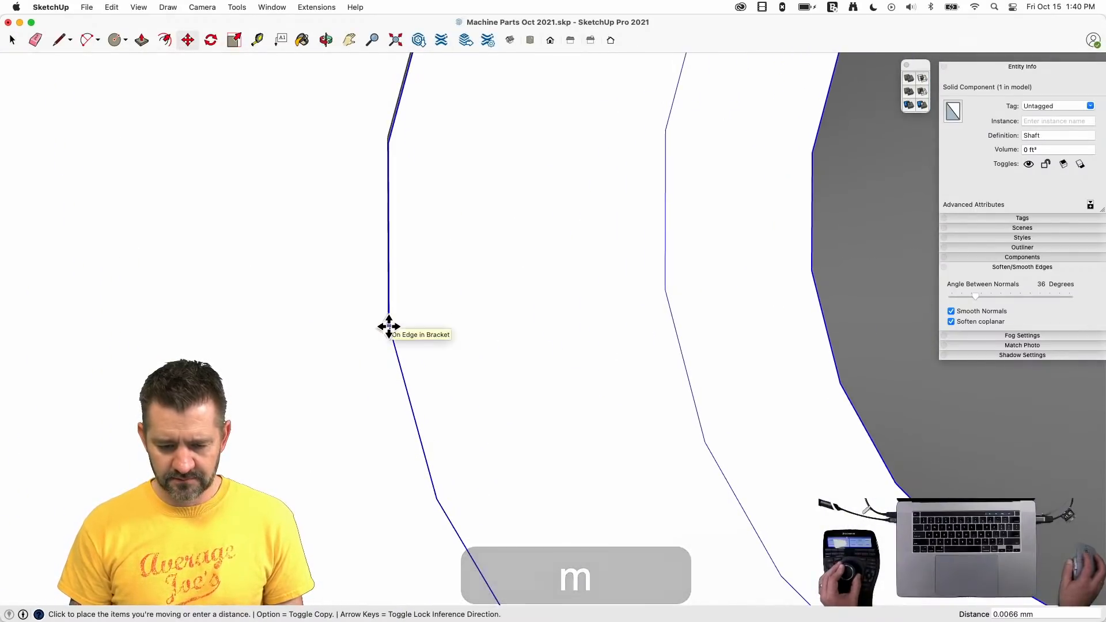
click(389, 325)
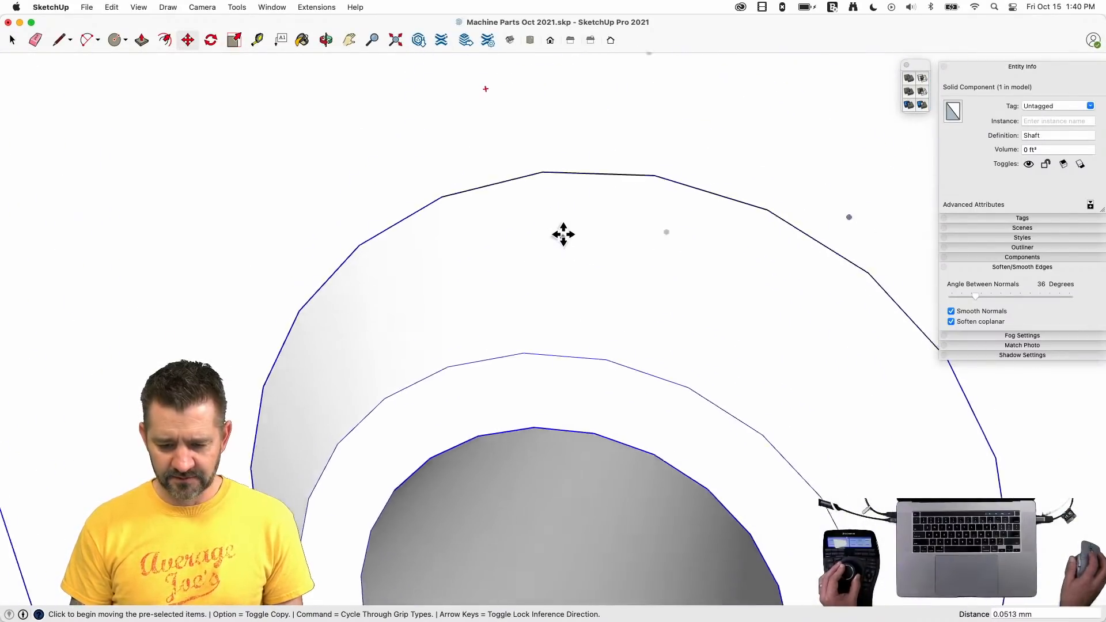
scroll(639, 222, down, 2)
scroll(576, 245, up, 6)
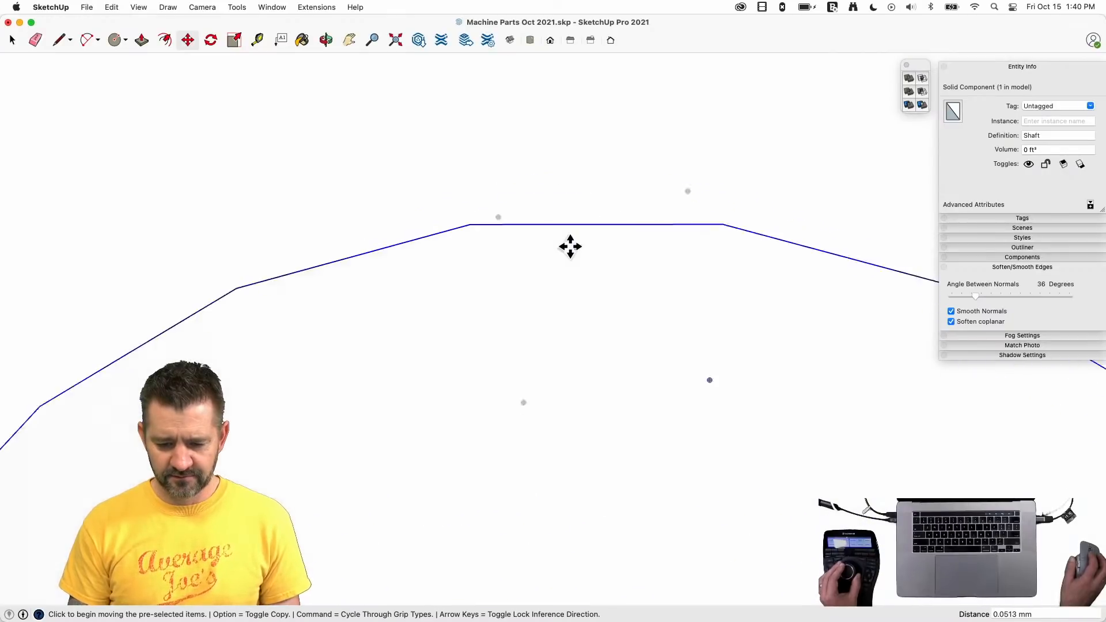
scroll(629, 245, down, 5)
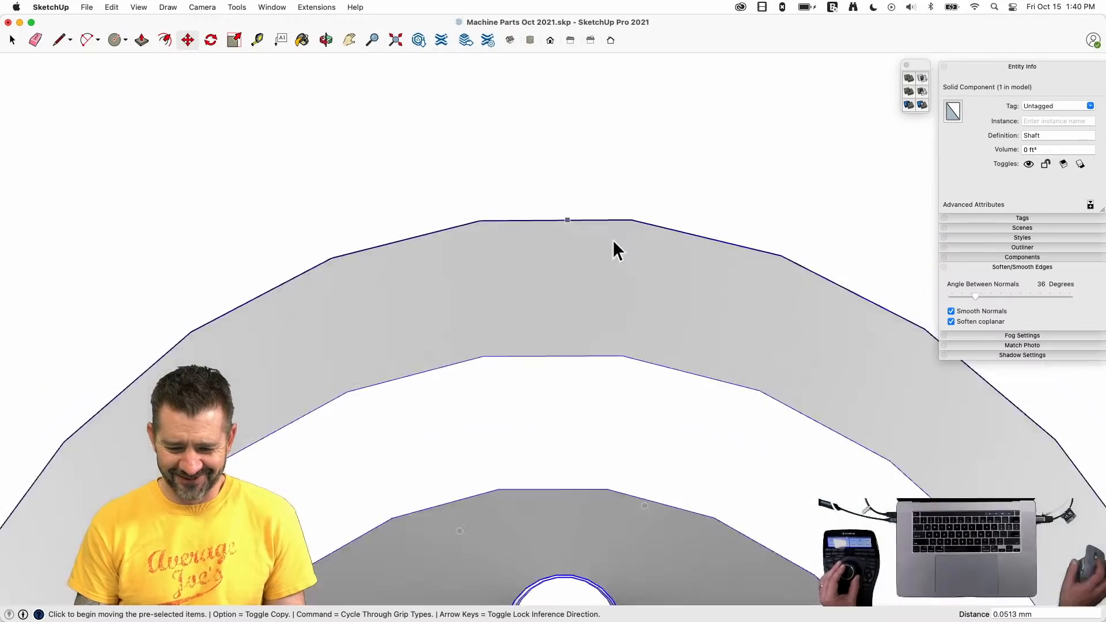
key(space)
click(880, 413)
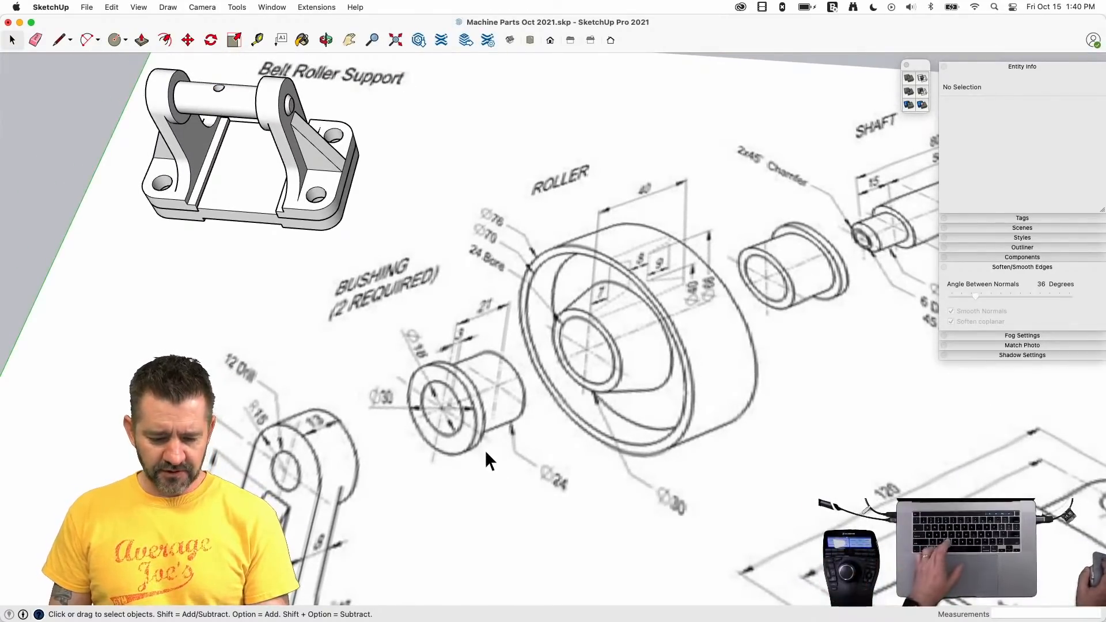
- Draw a circle of 15 mm radius on the ground beside the bushing drawing and extrude it 3 mm as the flange
key(c)
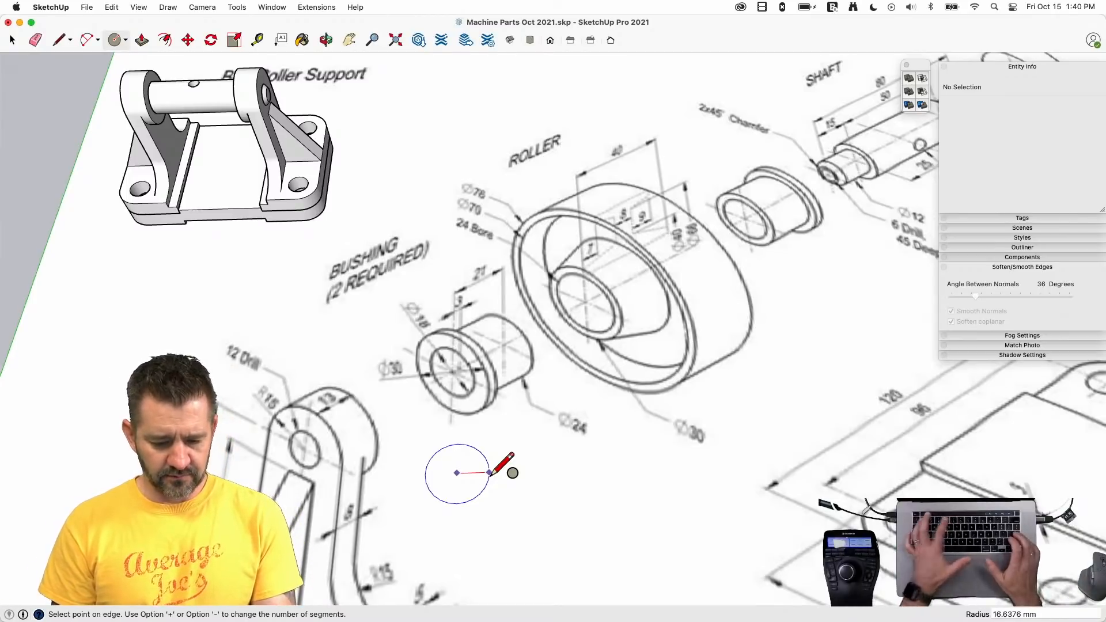
text(15)
key(Return)
scroll(495, 470, up, 5)
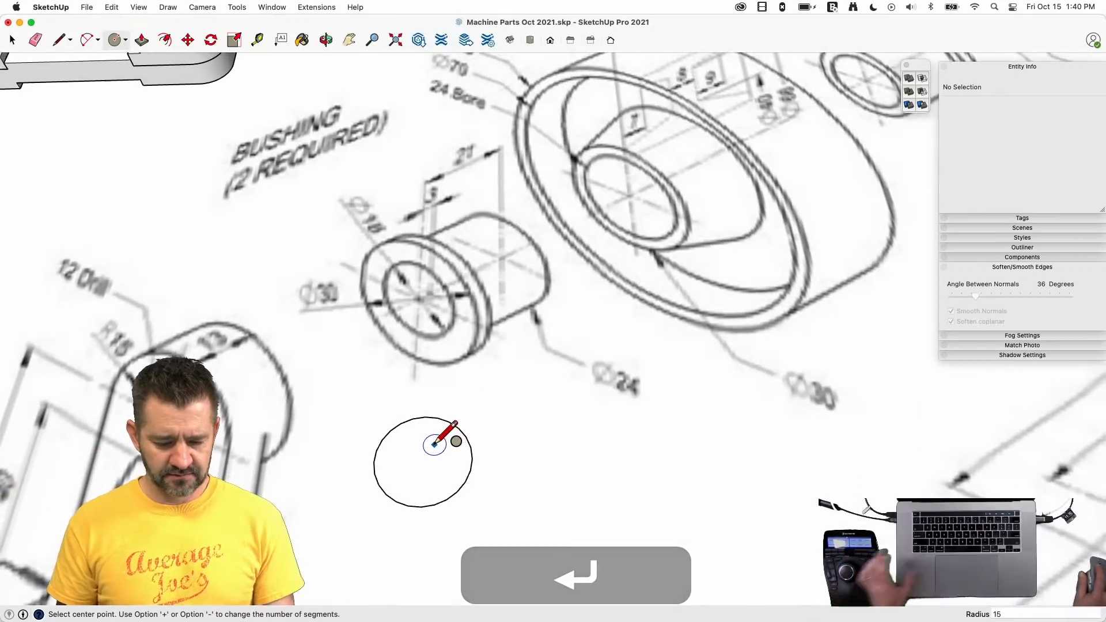
key(p)
drag(433, 459, 435, 452)
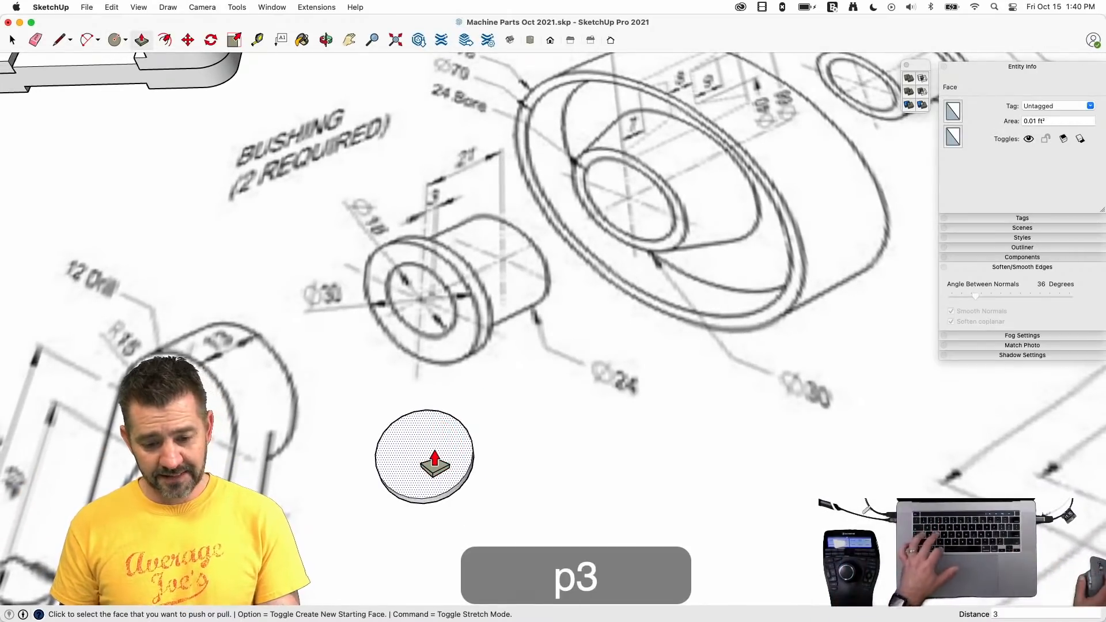
key(Return)
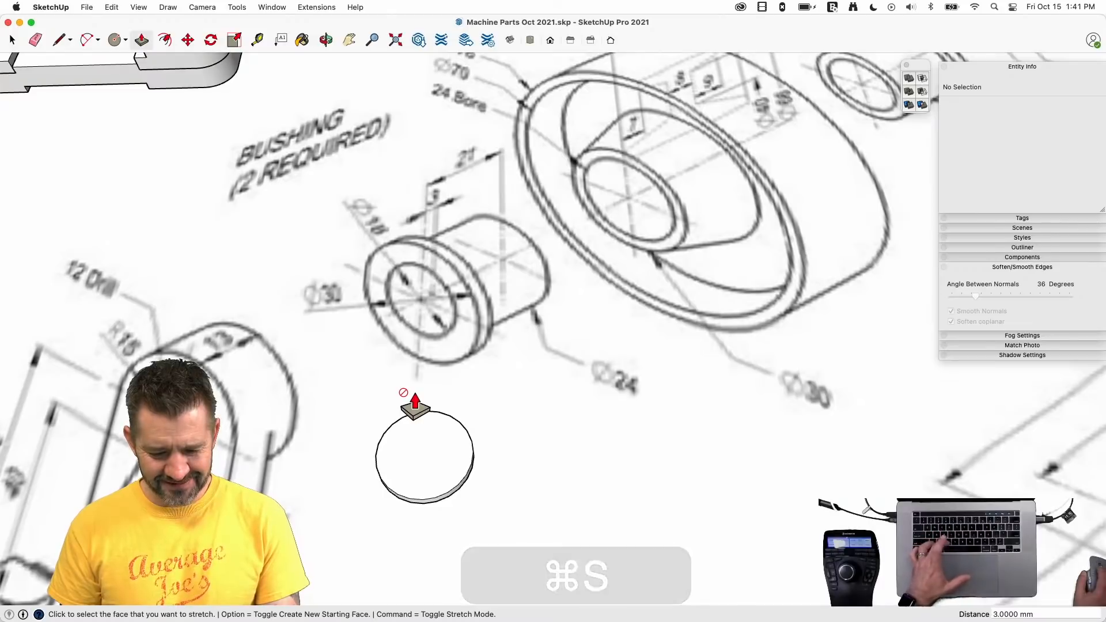
- Draw a concentric circle of 12 mm radius on the flange's upper face and extrude it 21 mm
key(c)
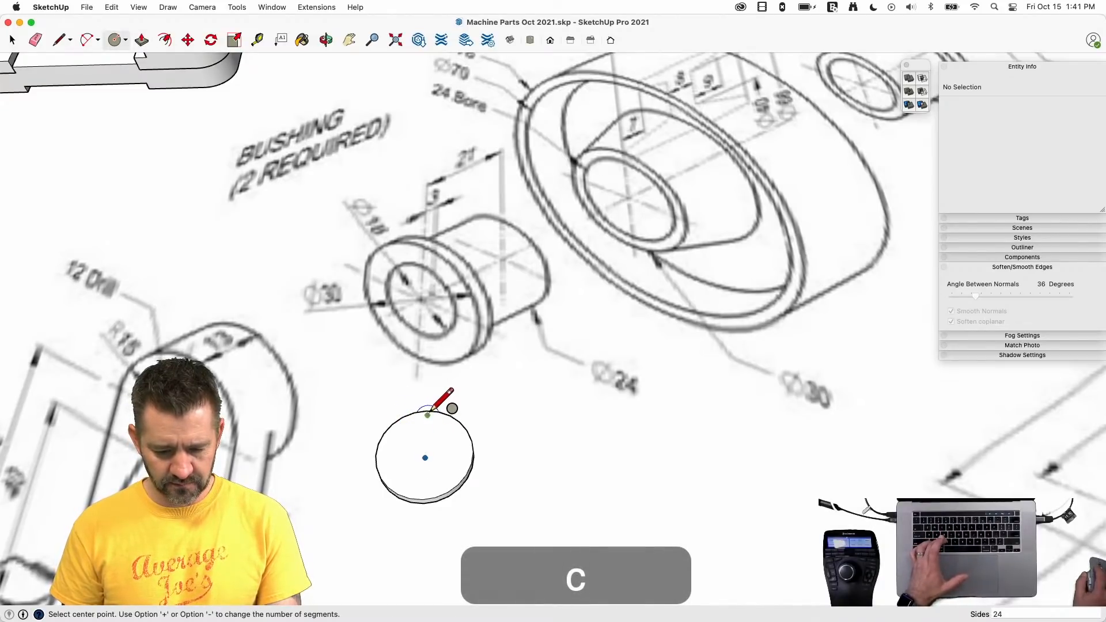
click(424, 454)
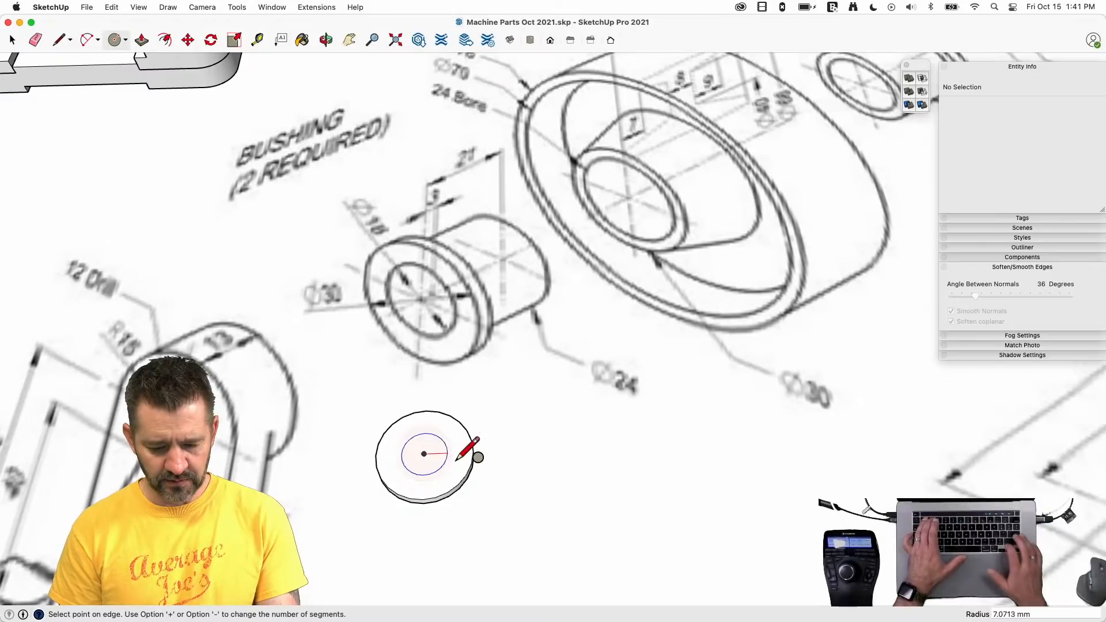
text(12)
key(Return)
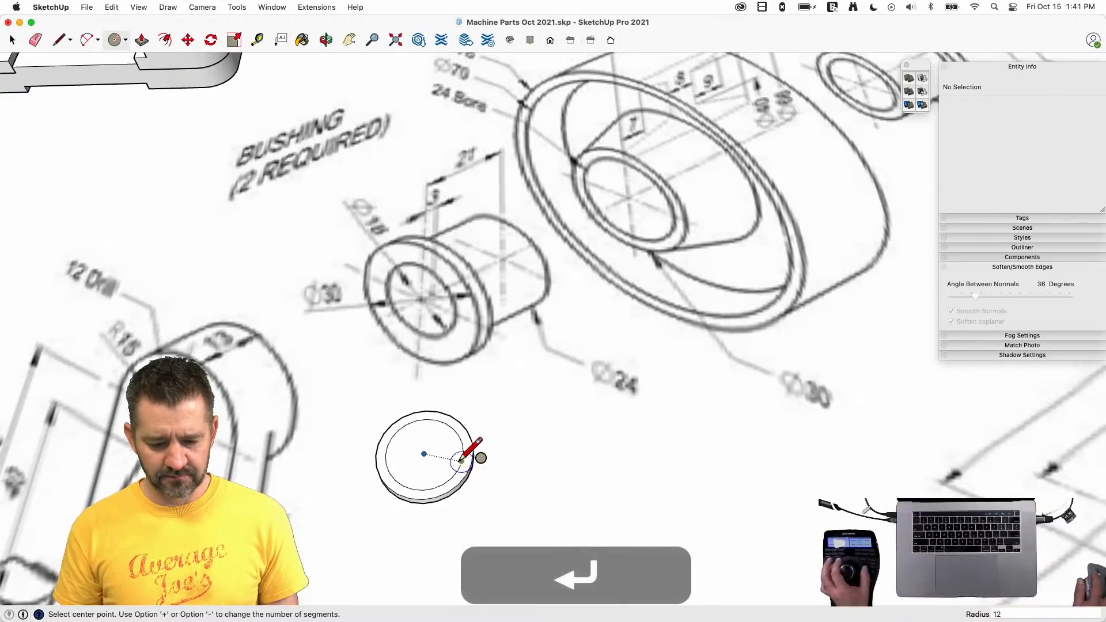
key(p)
drag(430, 446, 429, 443)
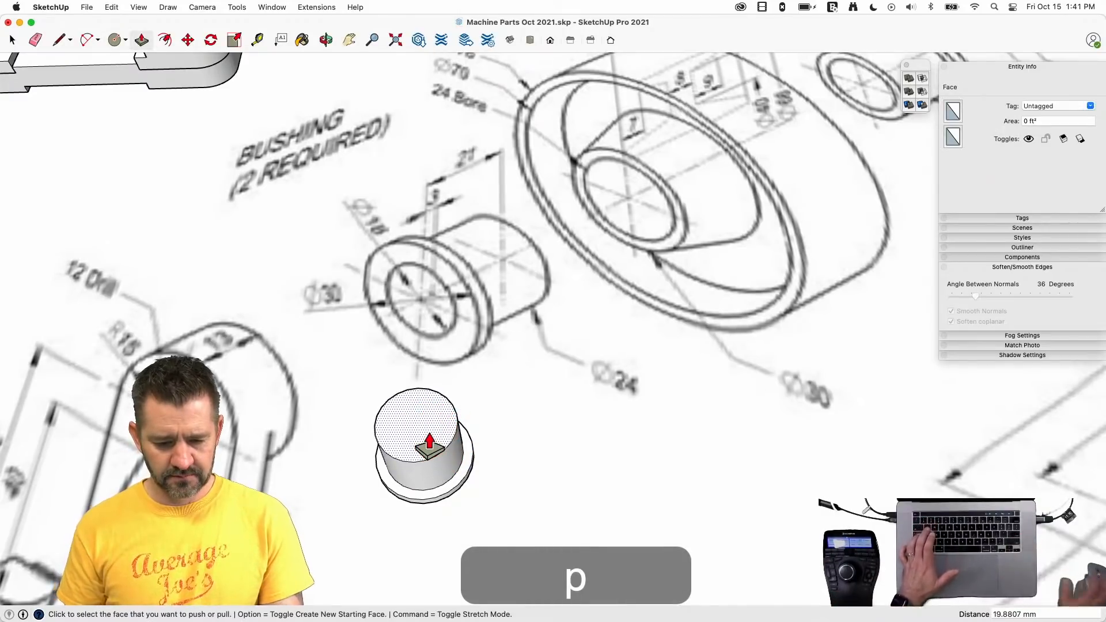
text(21)
key(Return)
key(Return)
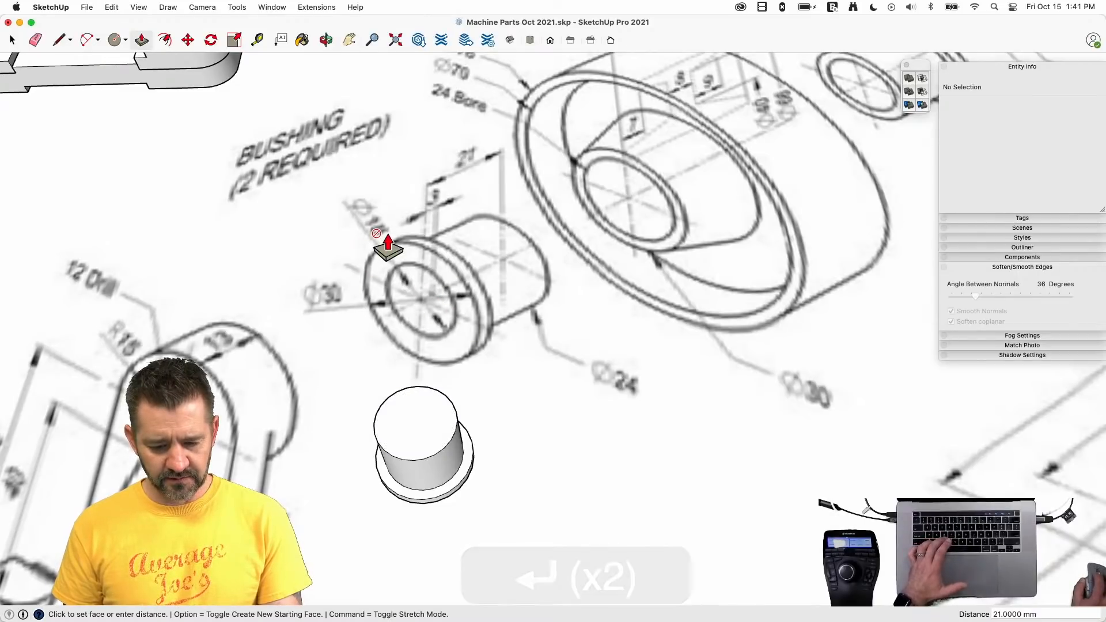
- Draw a concentric circle of 9 mm radius on the cylinder's upper face and cut it through the whole bushing
key(c)
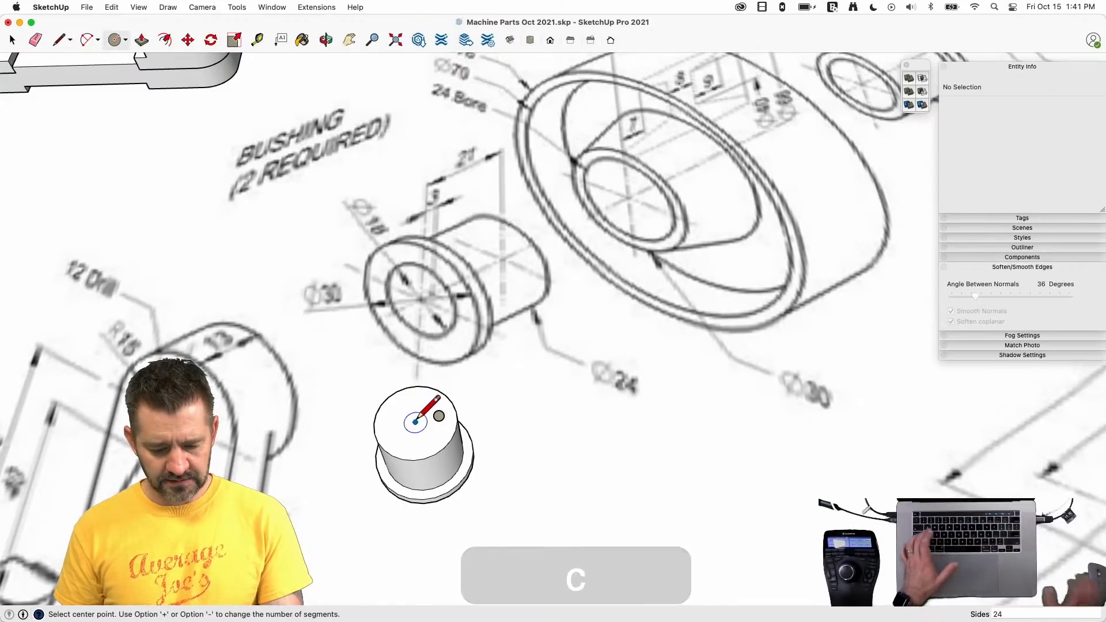
click(415, 423)
text(9)
key(Return)
key(p)
click(415, 432)
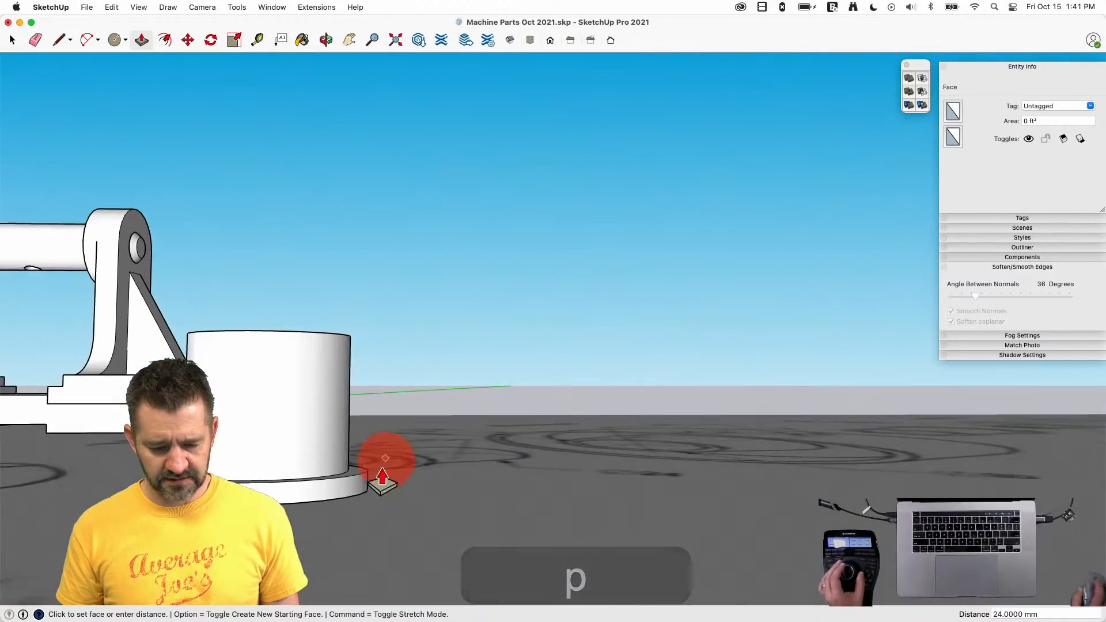
click(337, 500)
key(space)
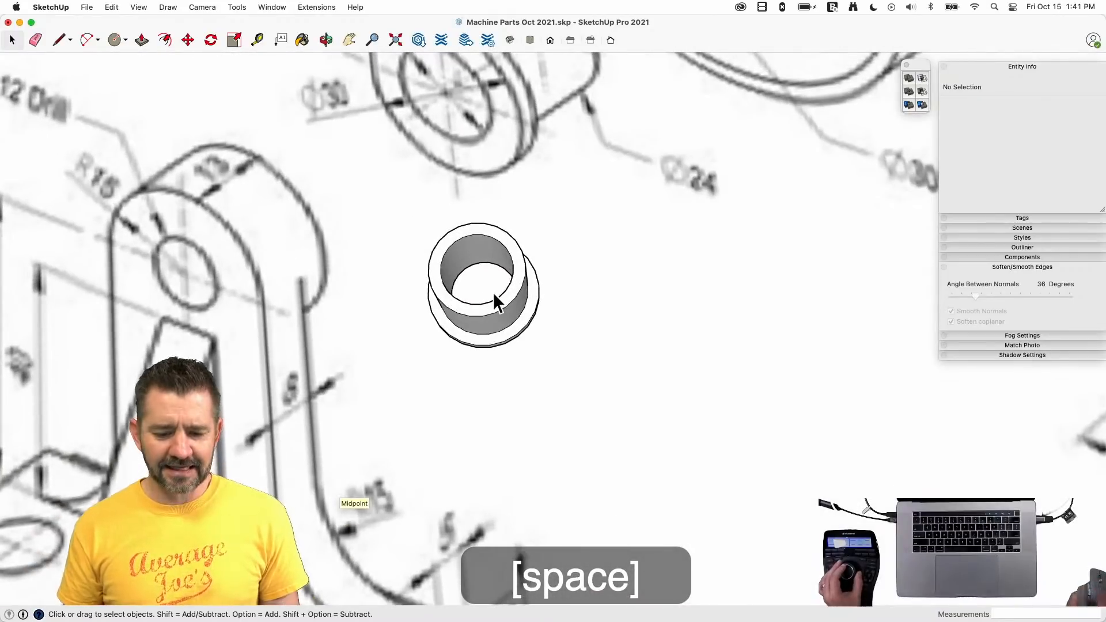
- Make the whole bushing geometry a component named Bushing
triple_click(493, 315)
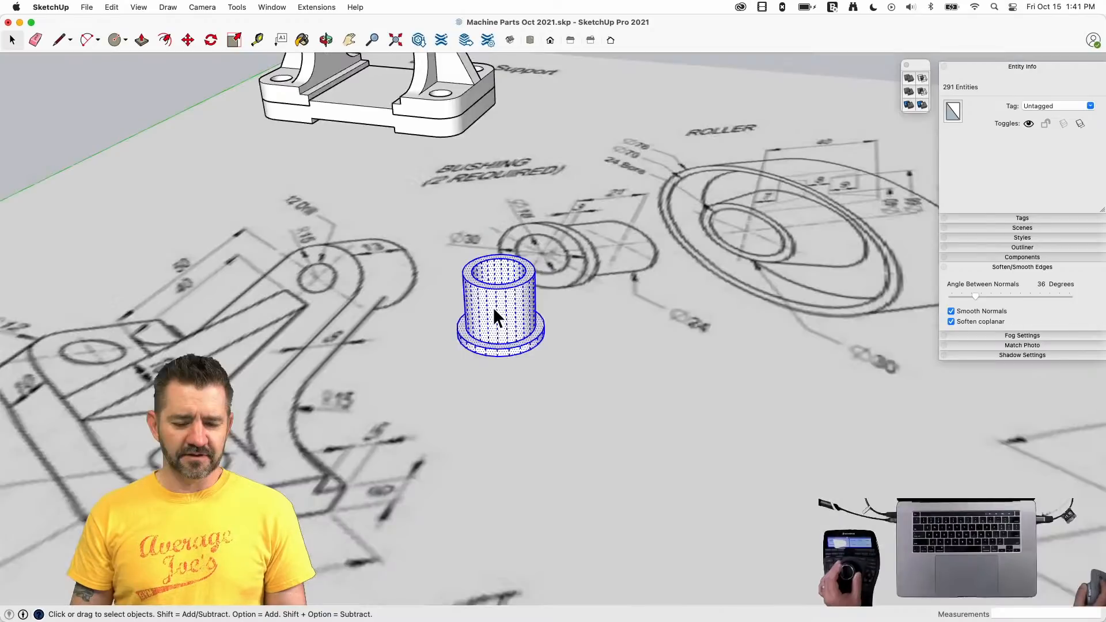
right_click(493, 313)
mouse_move(549, 356)
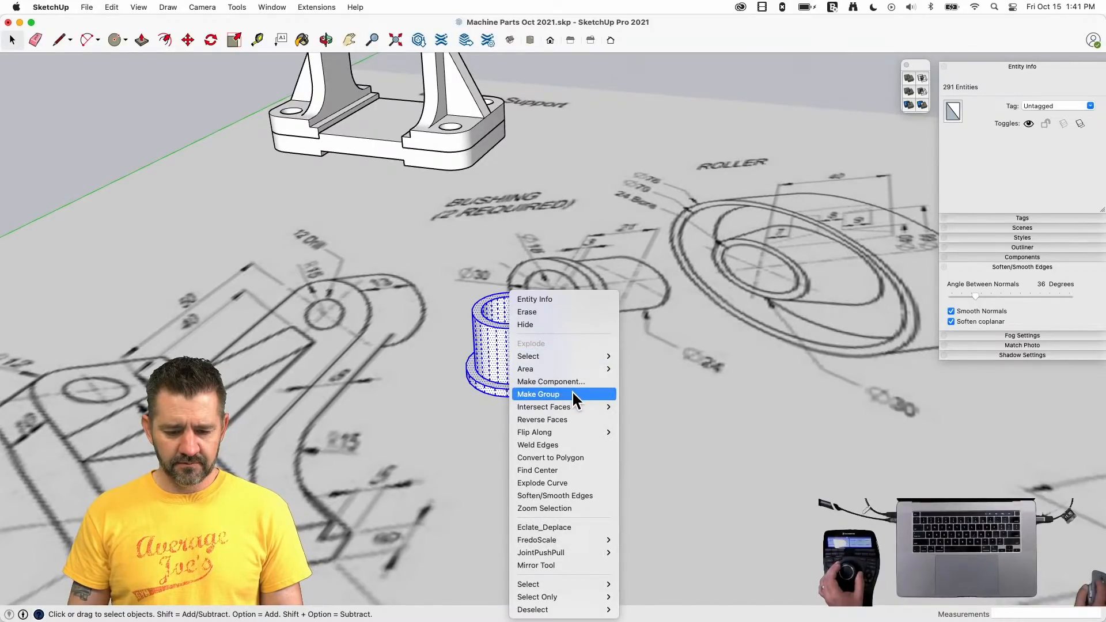
key(g)
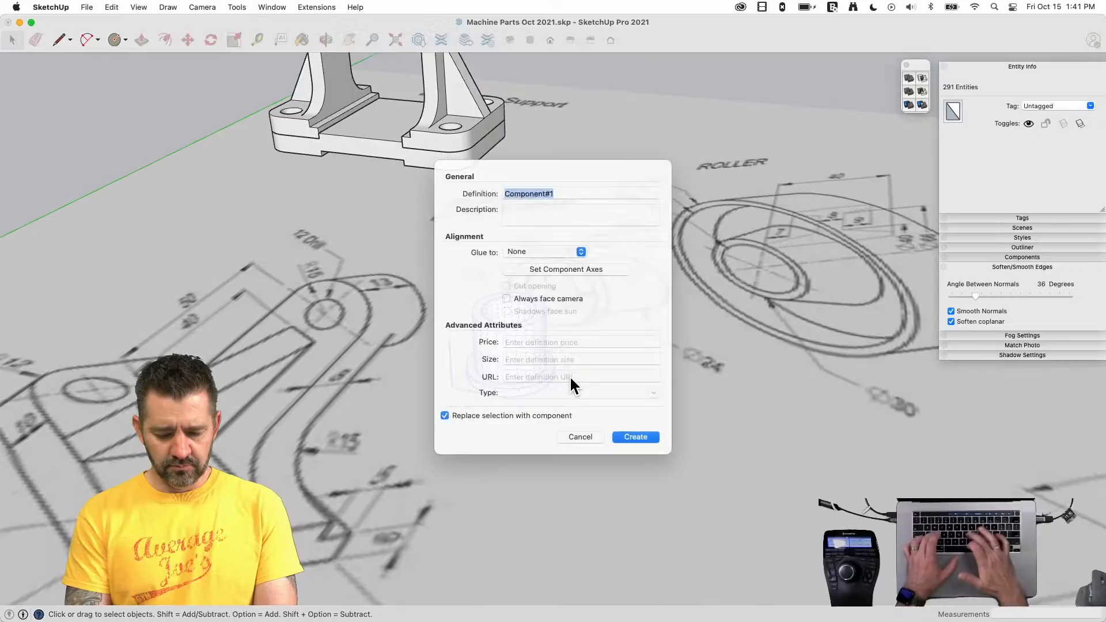
text(Bushing)
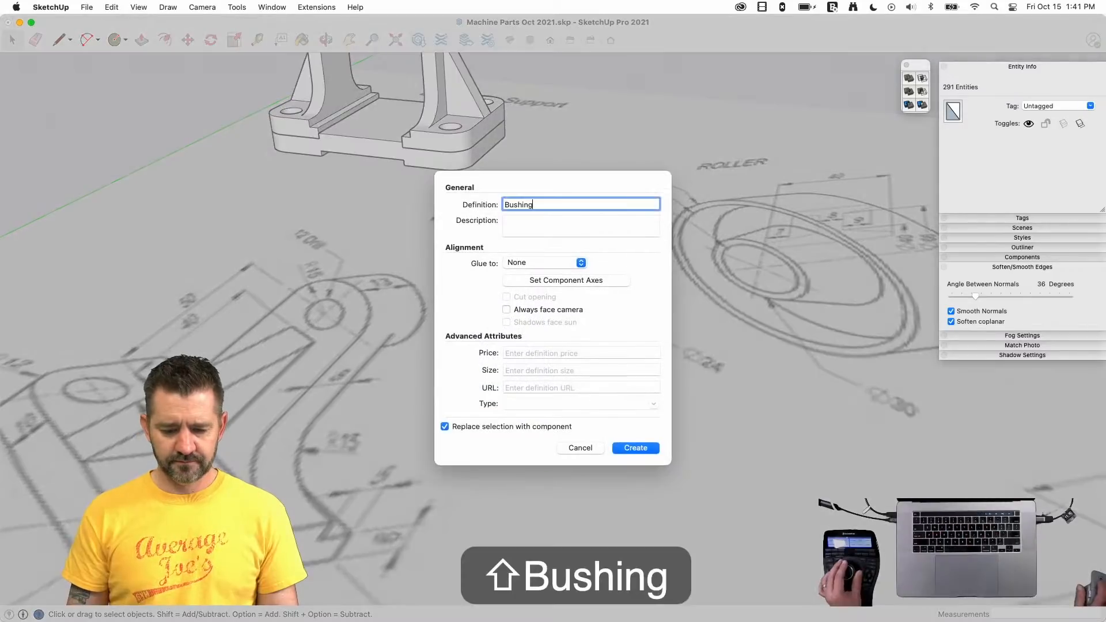
key(Return)
- Rotate the bushing 90 degrees to lie horizontal and move it by its bore's upper edge onto the shaft end's upper edge midpoint
key(m)
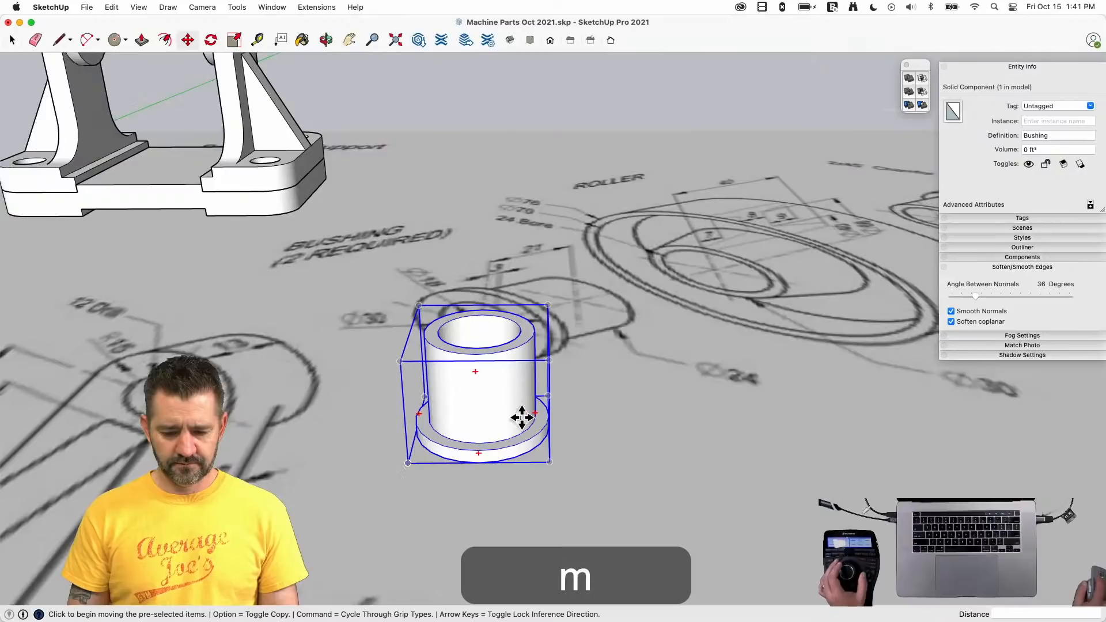
click(533, 413)
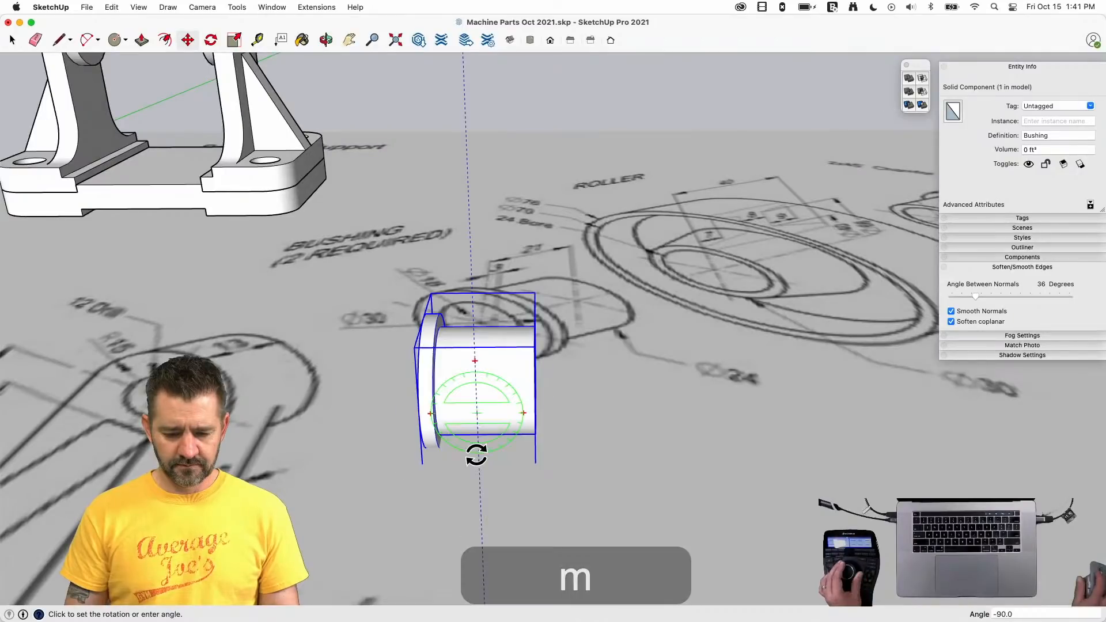
click(475, 455)
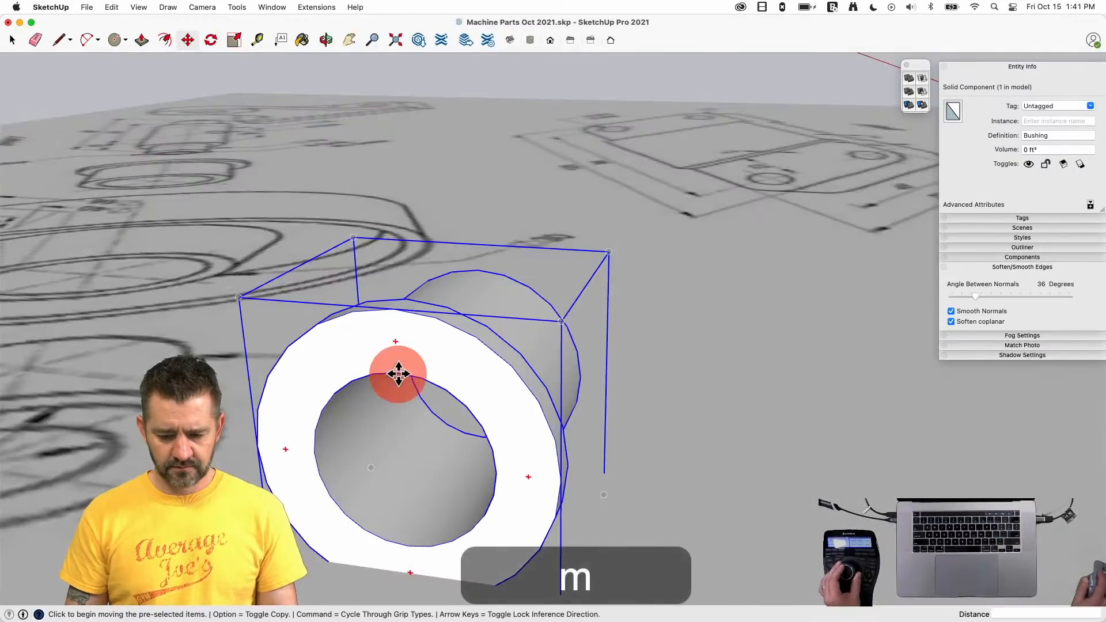
click(397, 375)
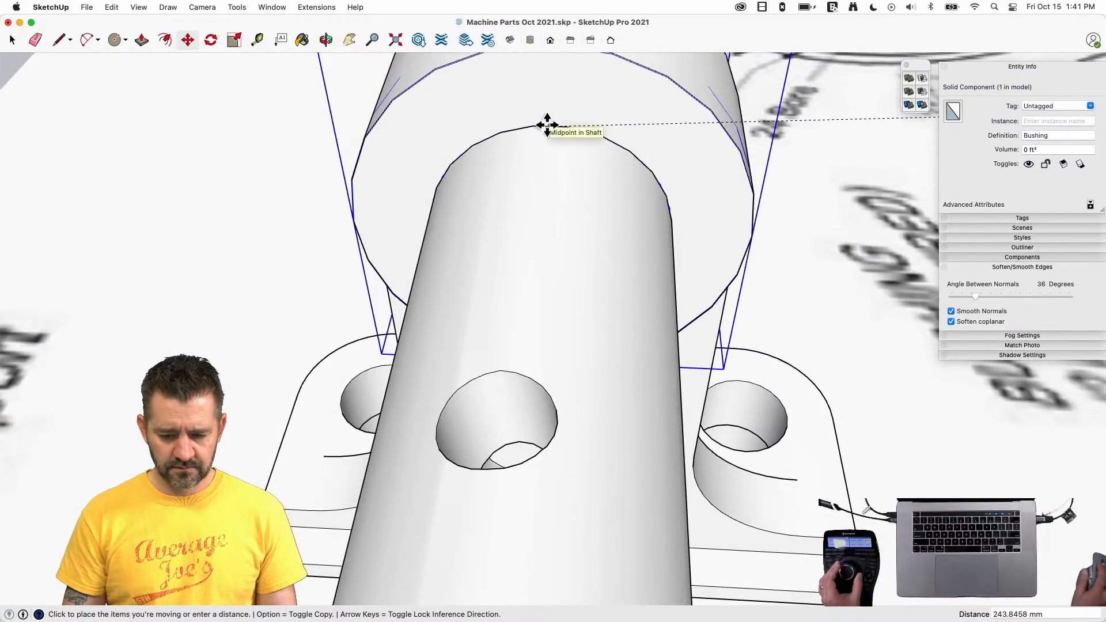
- Slide the bushing 50 mm along the shaft so its flange sits against the opposite bracket
key(m)
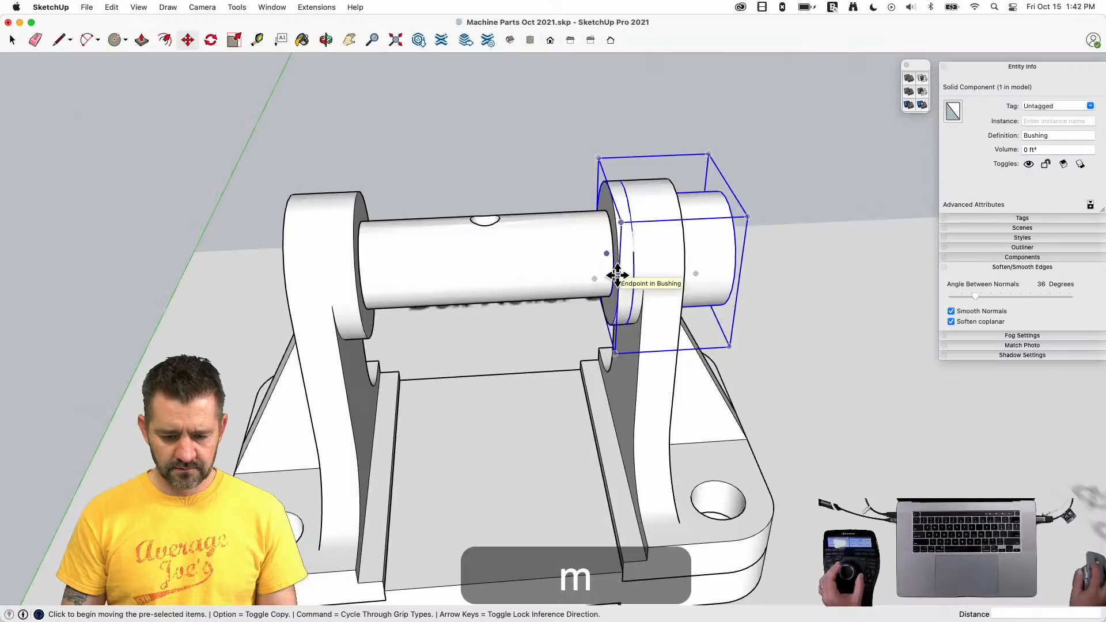
click(617, 275)
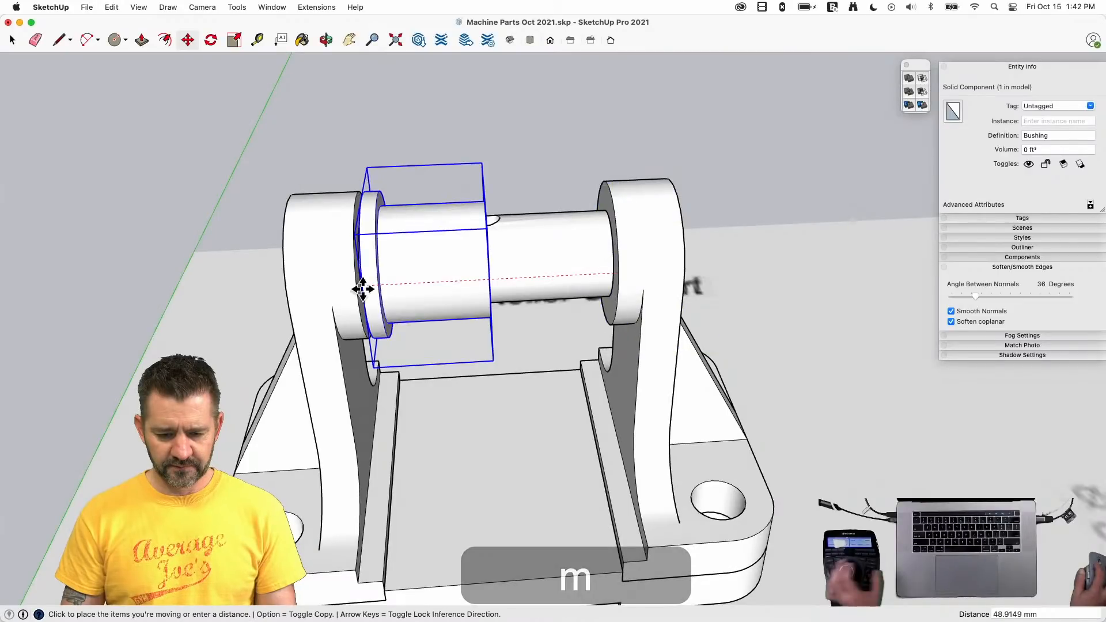
click(362, 288)
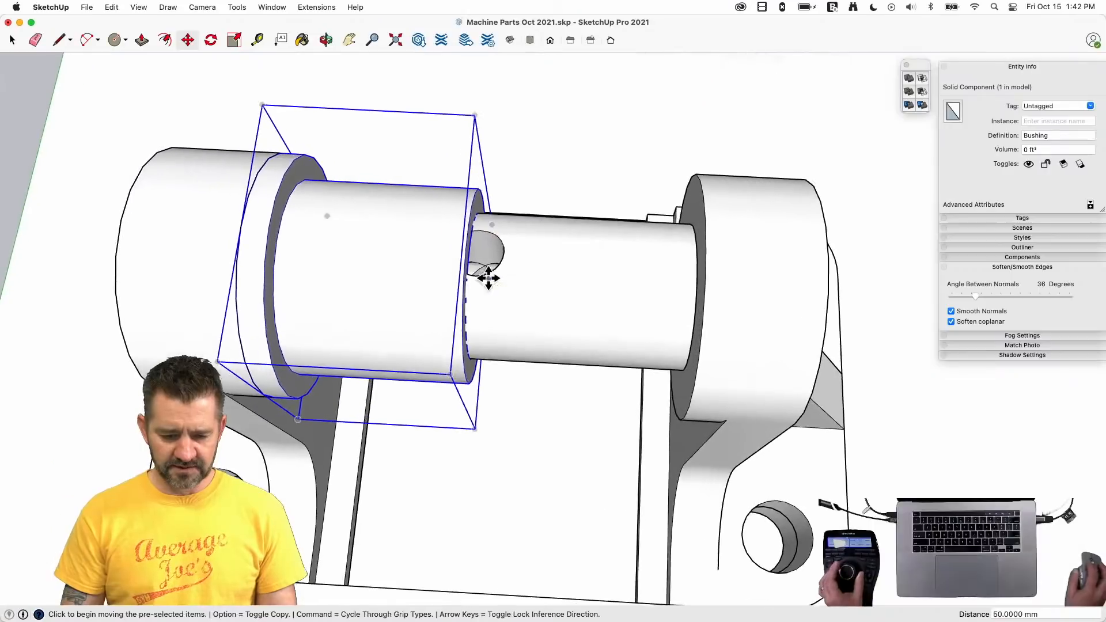
key(q)
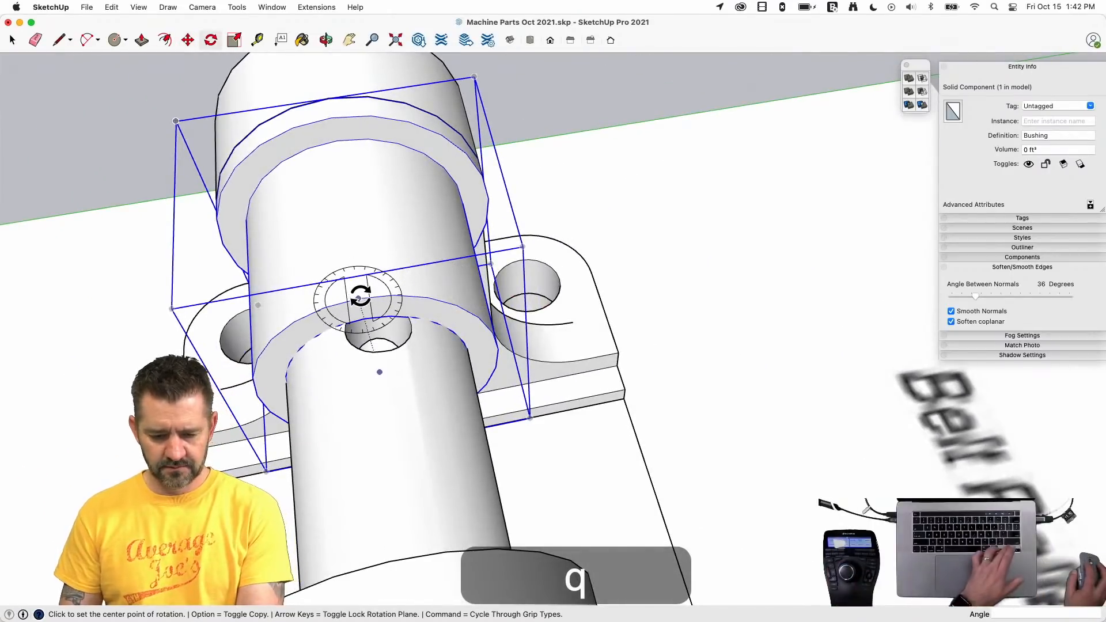
click(358, 297)
key(Up)
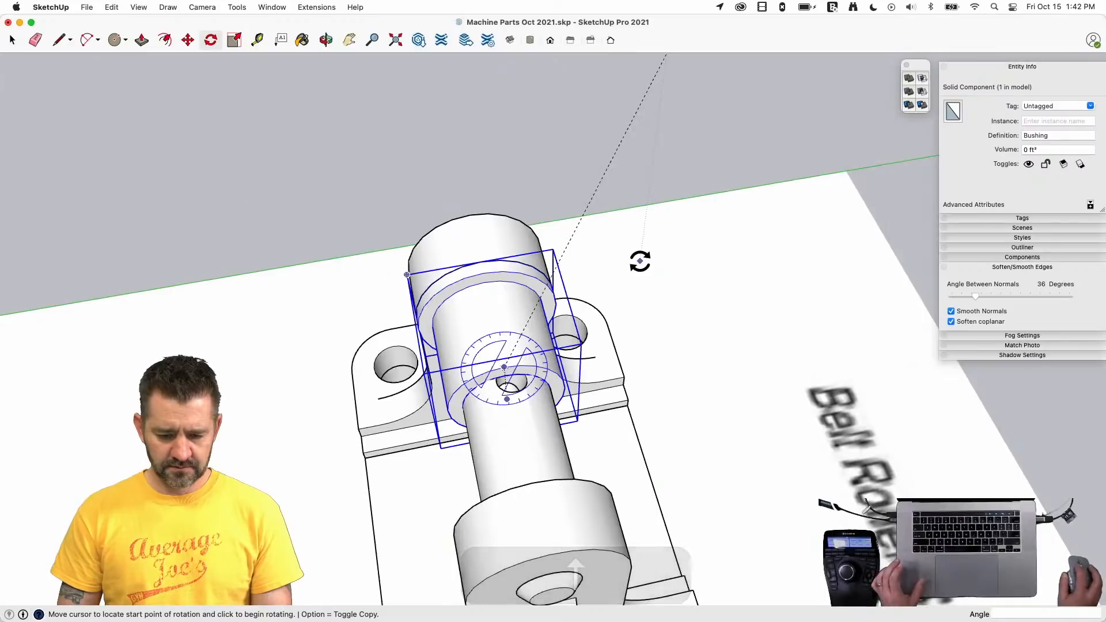
key(space)
- Make a copy of the bushing rotated 180 degrees about a vertical axis at its inner end
key(q)
click(504, 367)
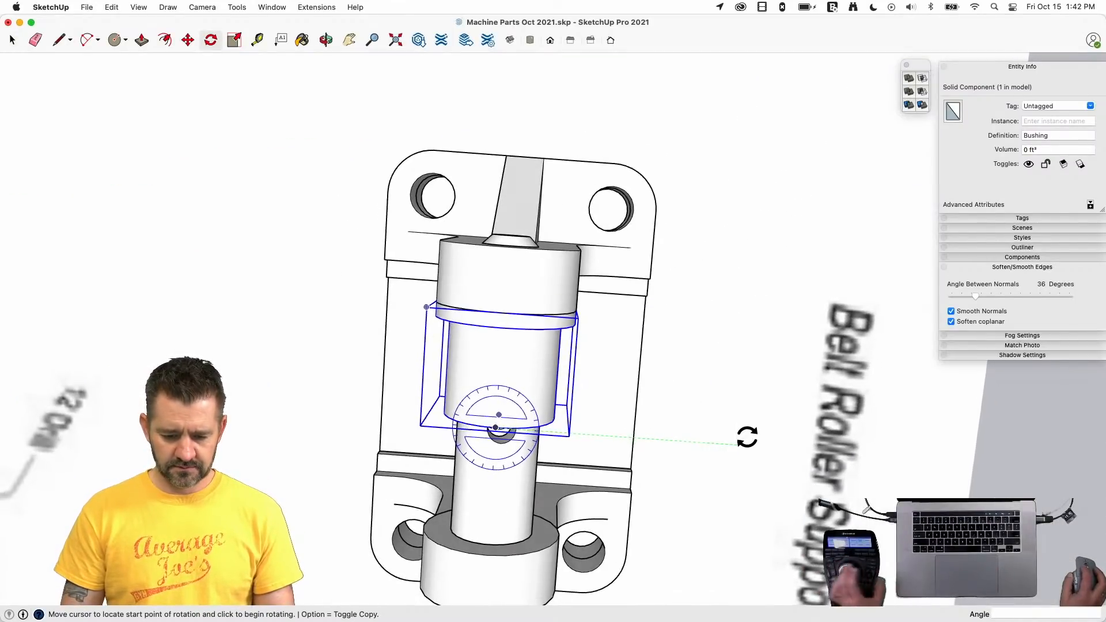
click(747, 436)
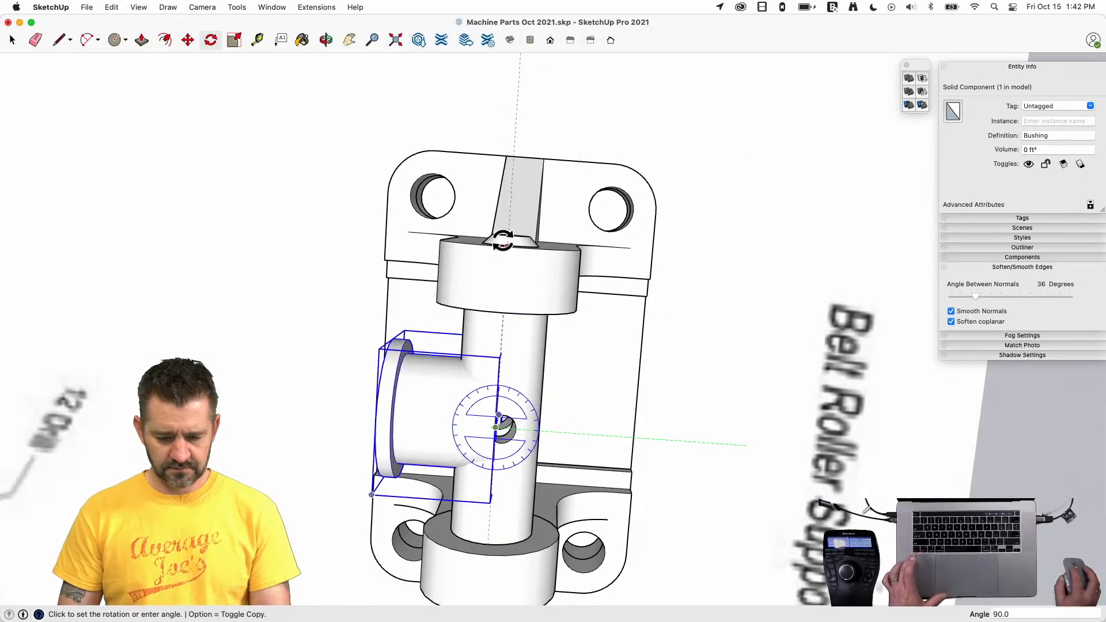
key(alt)
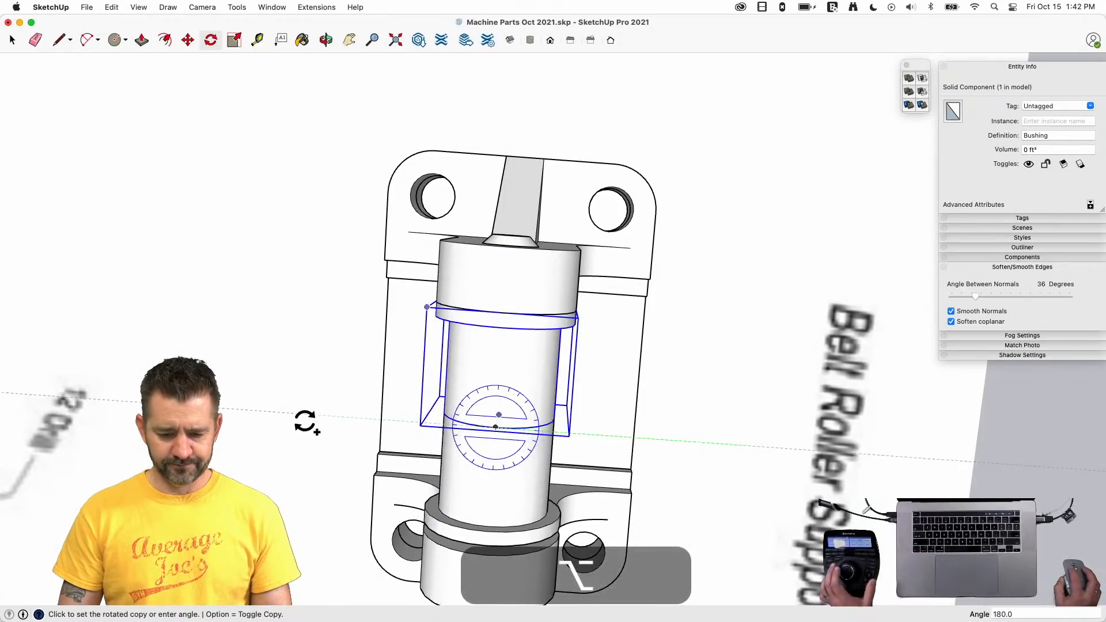
click(296, 416)
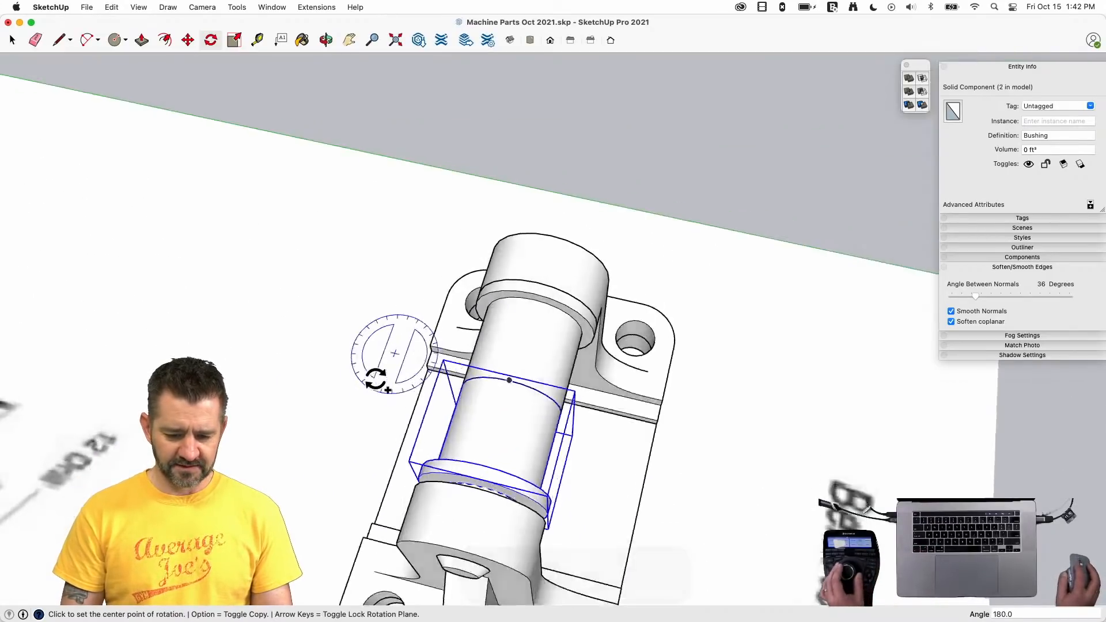
- Move the copied bushing along the shaft until its flange meets the neighbouring bracket's face
key(m)
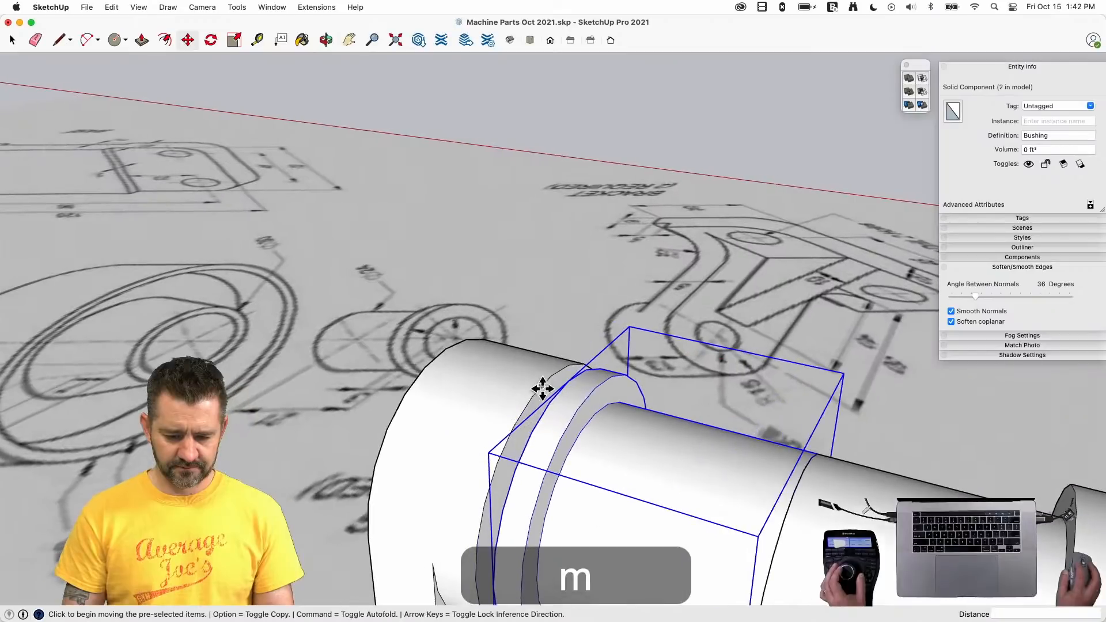
click(566, 383)
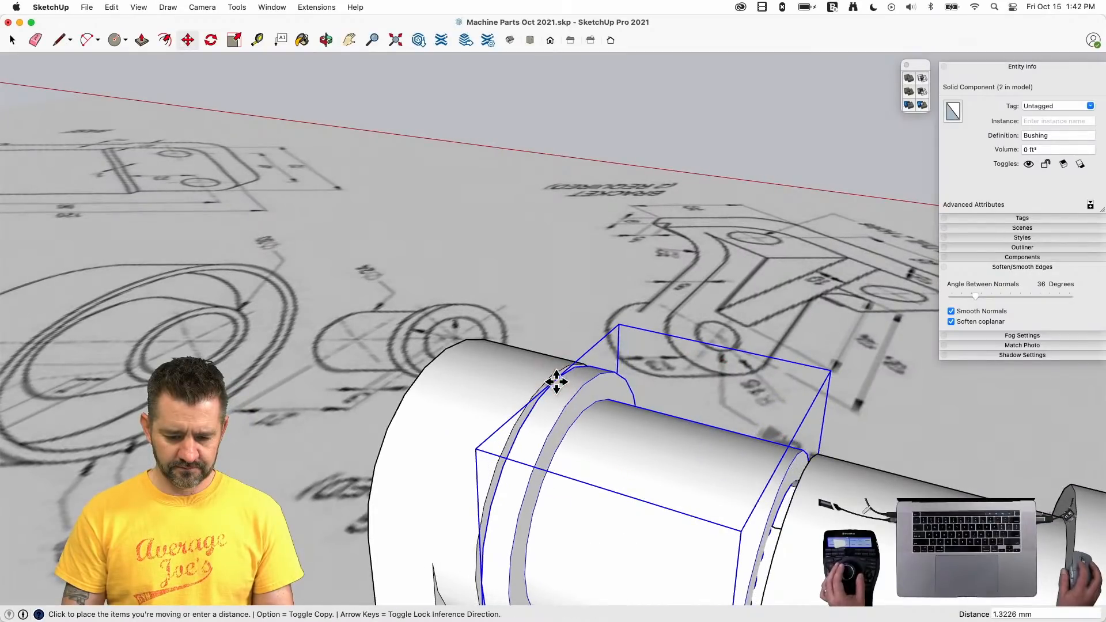
key(space)
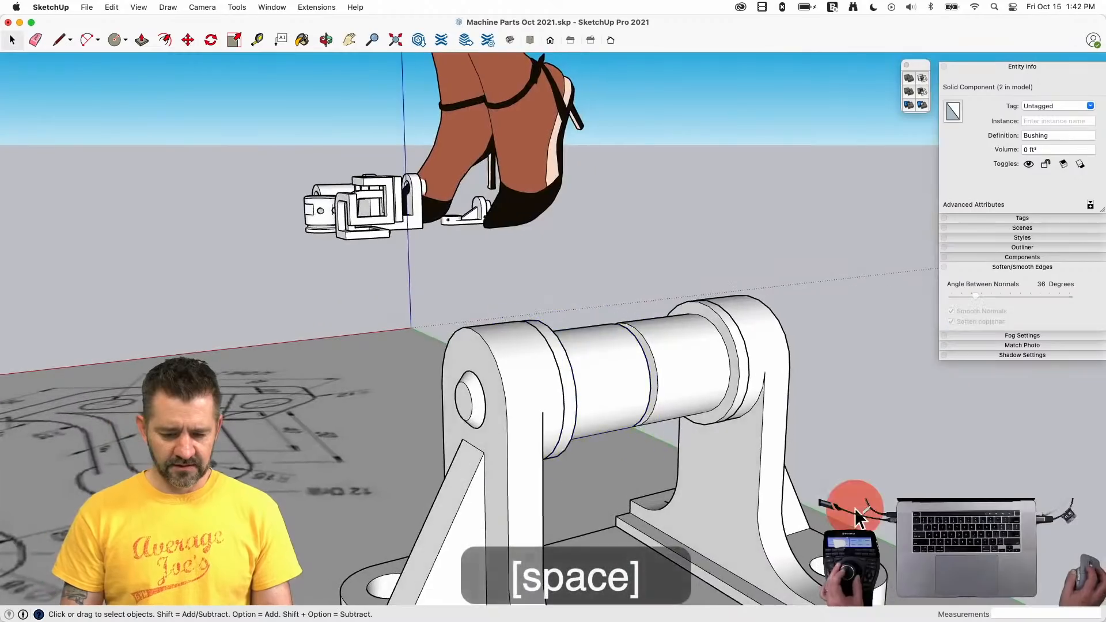
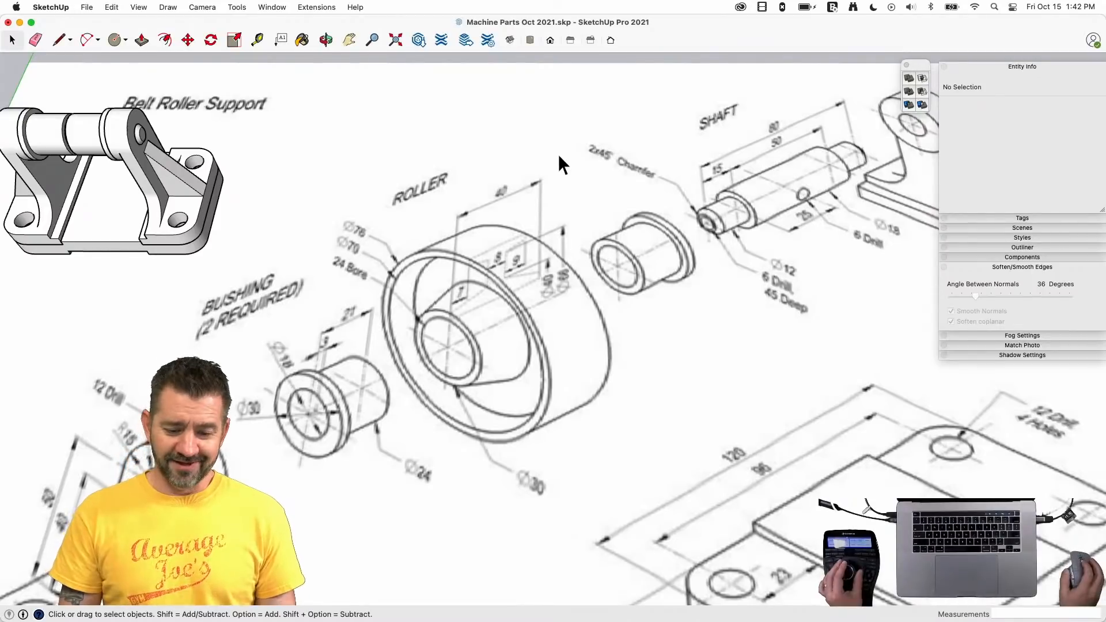
- Draw a rectangle 76 mm long and 40 mm wide above the ROLLER label as the roller's section outline
scroll(570, 154, down, 3)
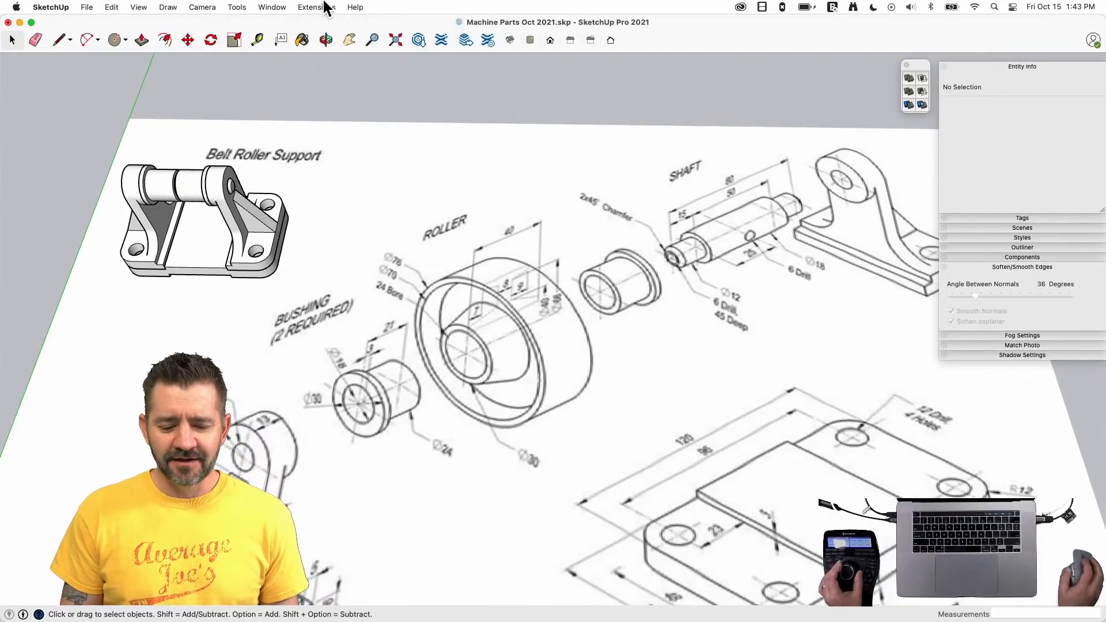
key(l)
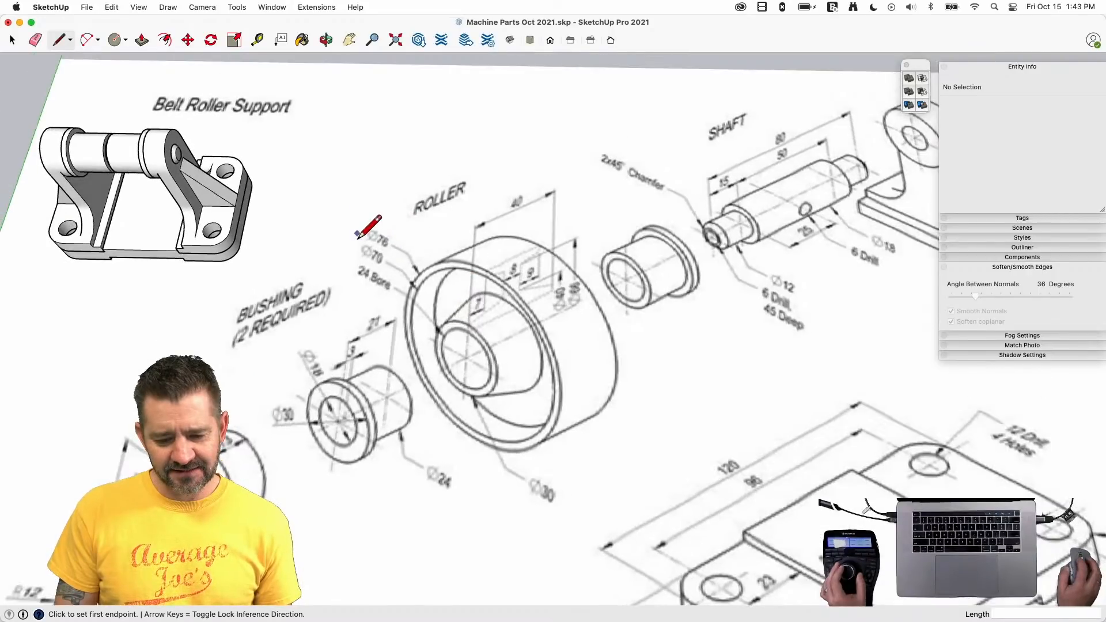
click(396, 290)
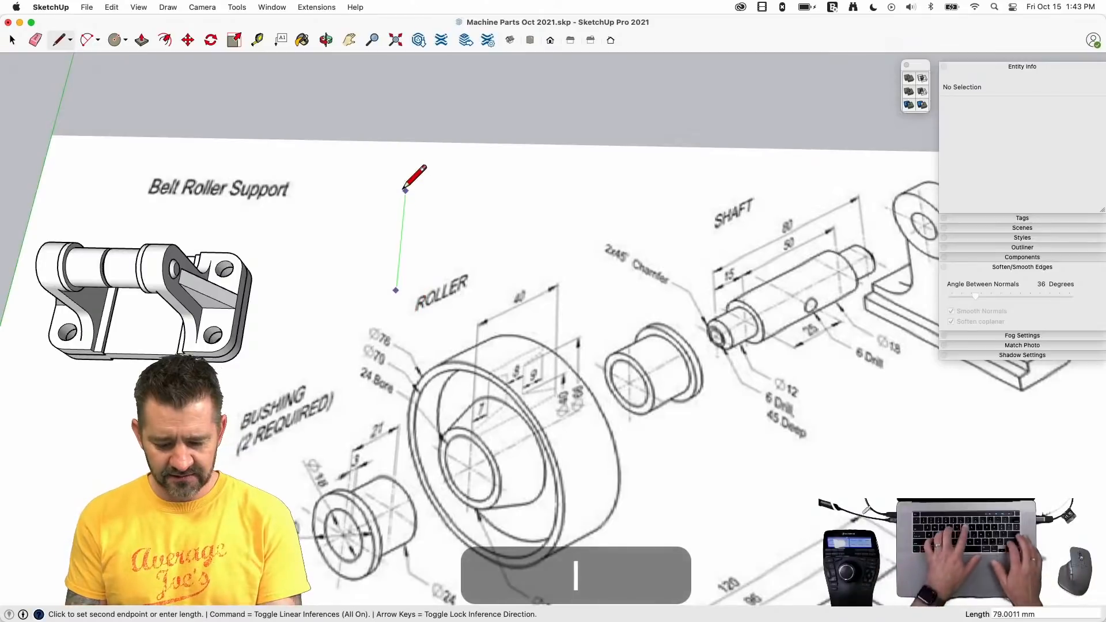
text(76)
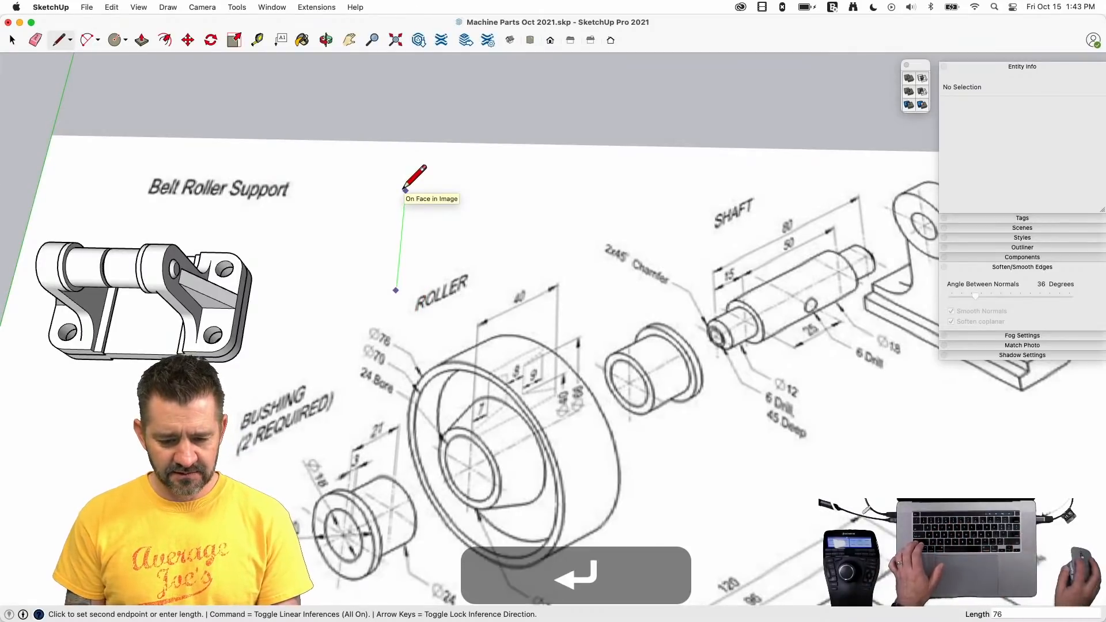
key(Return)
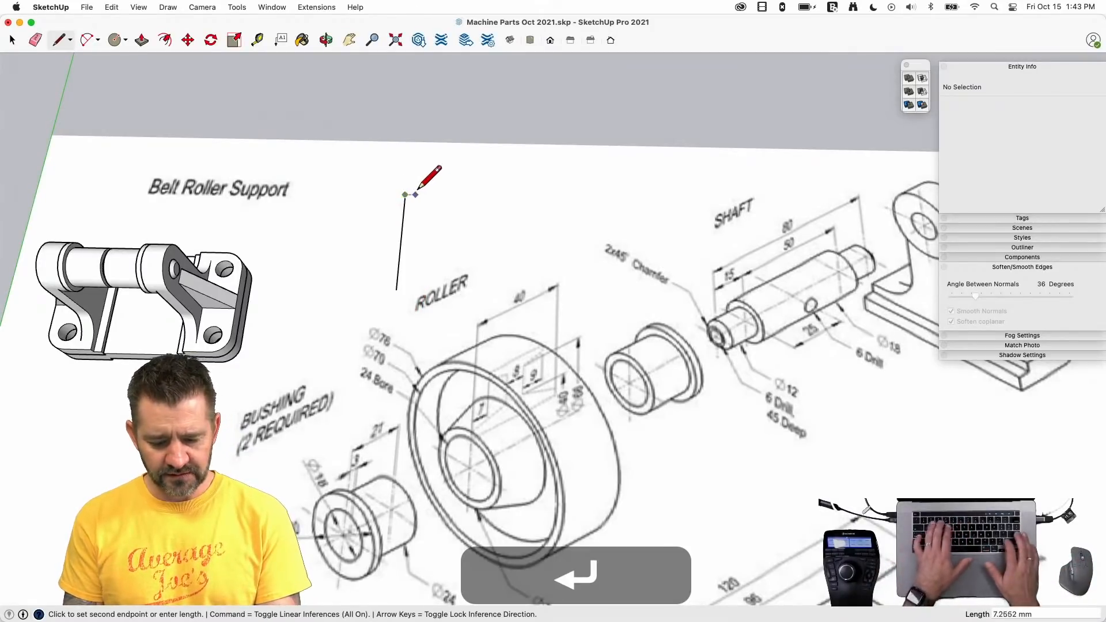
text(40)
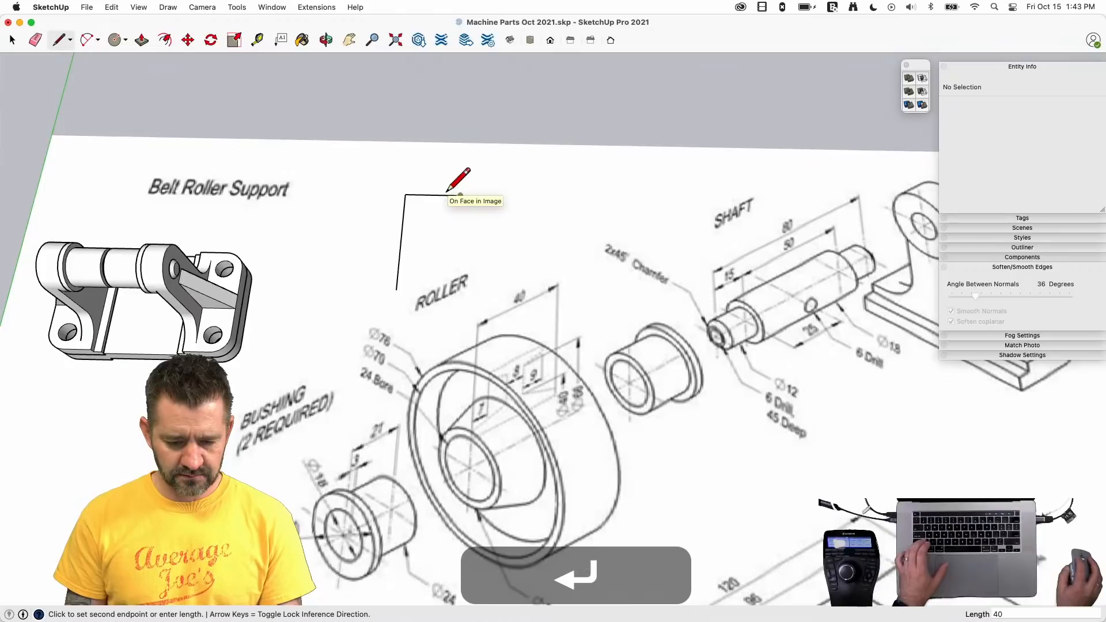
click(455, 289)
key(shift)
click(396, 289)
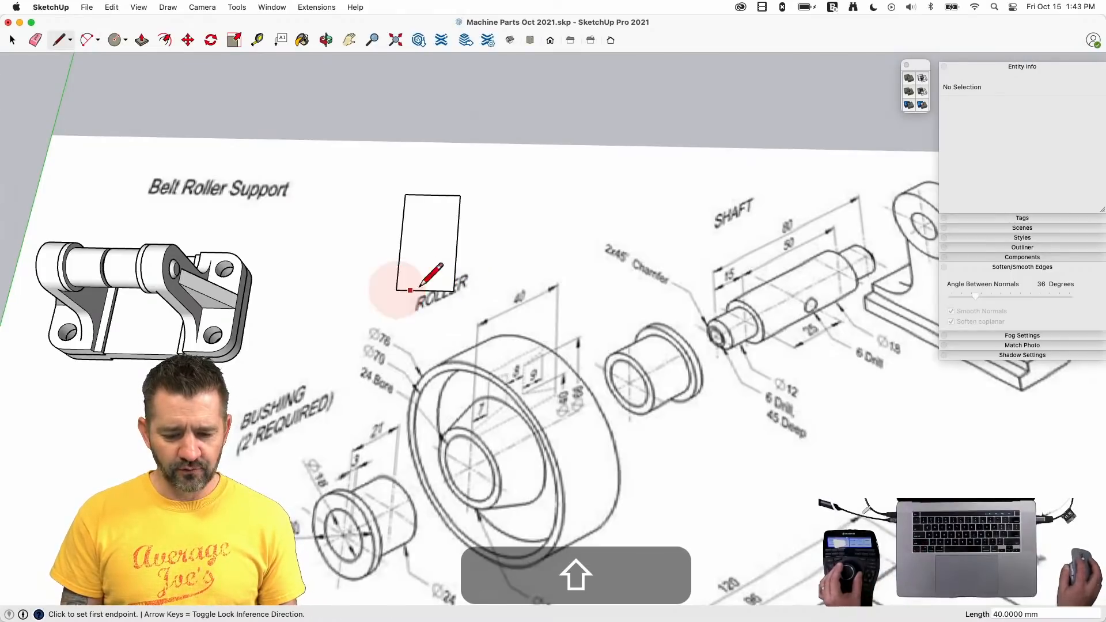
- Draw a centreline across the roller rectangle between the midpoints of its 76 mm sides
key(space)
key(l)
click(404, 225)
click(467, 226)
key(space)
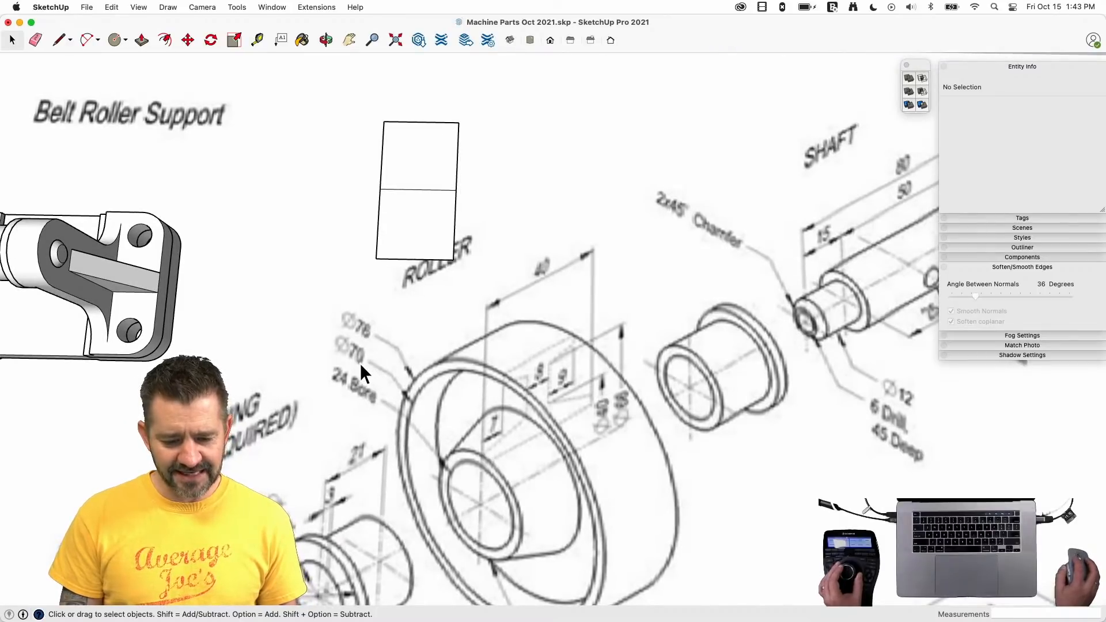
- Copy the rectangle's upper 40 mm edge 3 mm inward to mark the rim thickness
click(410, 167)
key(m)
click(409, 171)
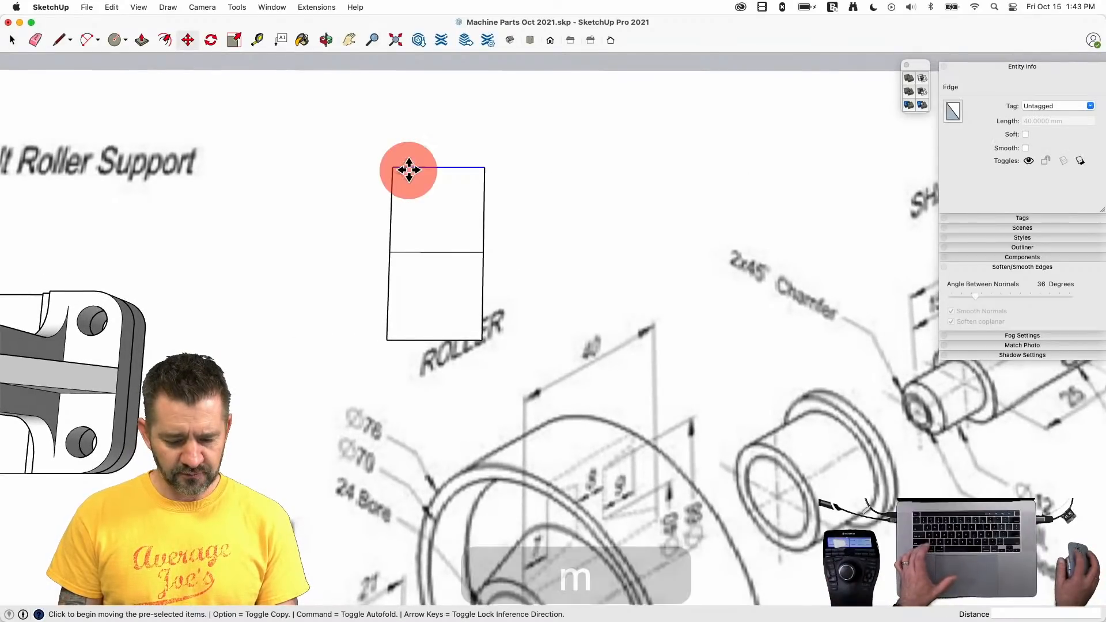
key(Return)
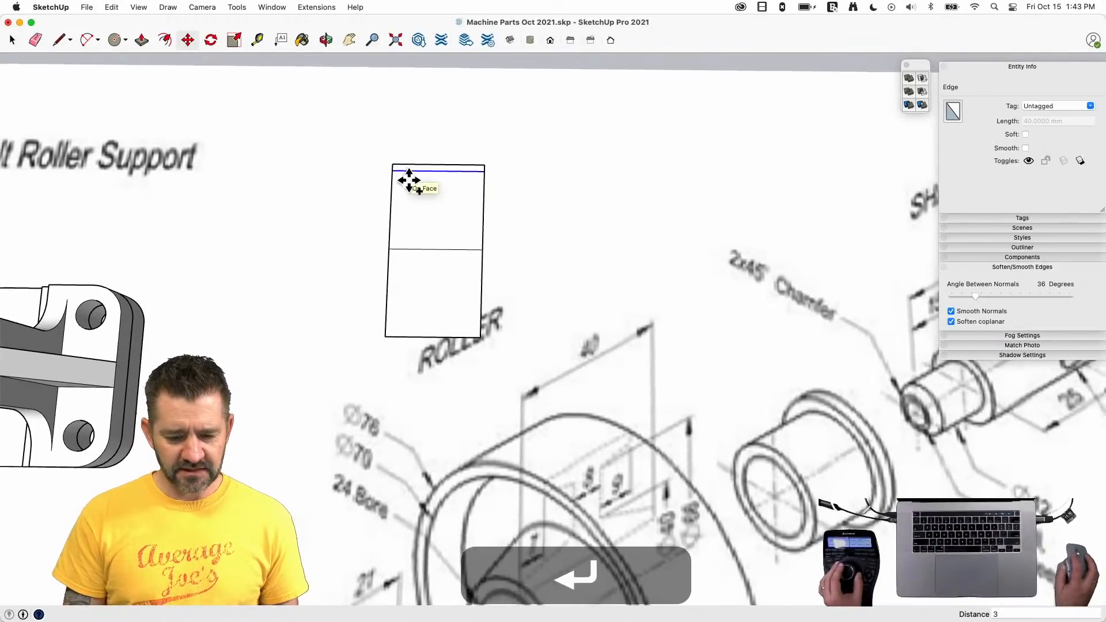
key(space)
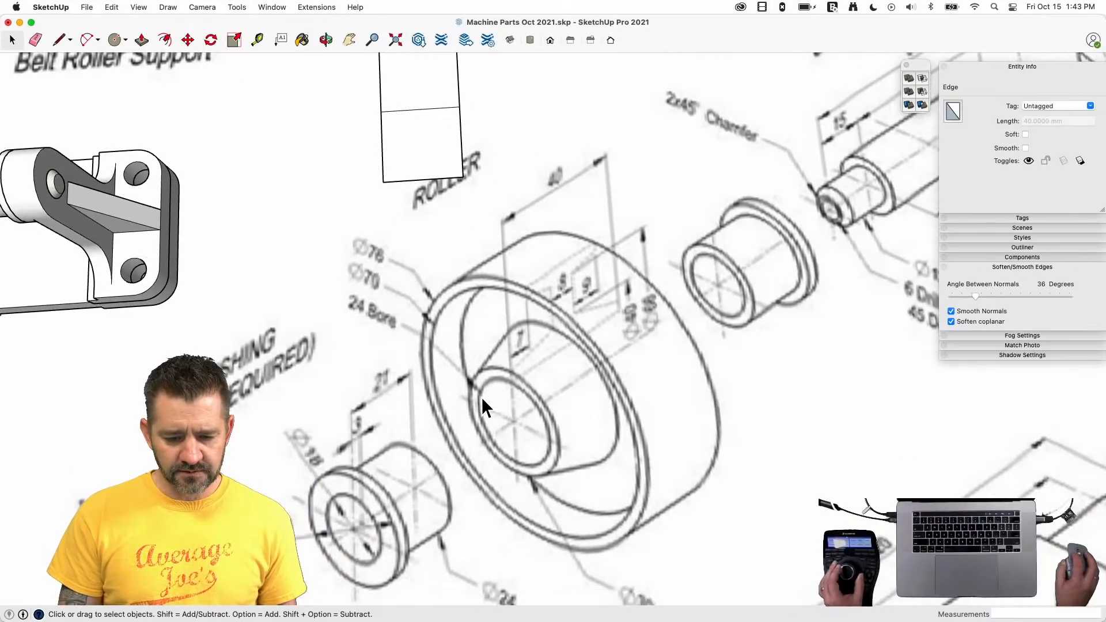
- Copy the roller rectangle's centreline 12 mm toward the rim to mark the bore radius
click(433, 209)
key(m)
click(432, 208)
key(alt)
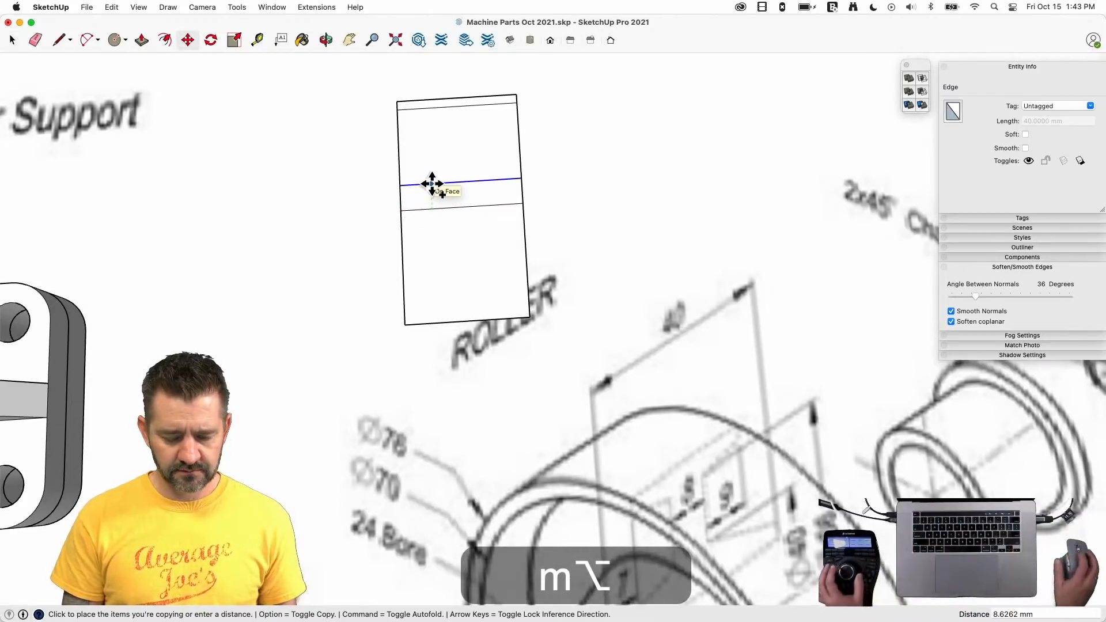
text(12)
key(Return)
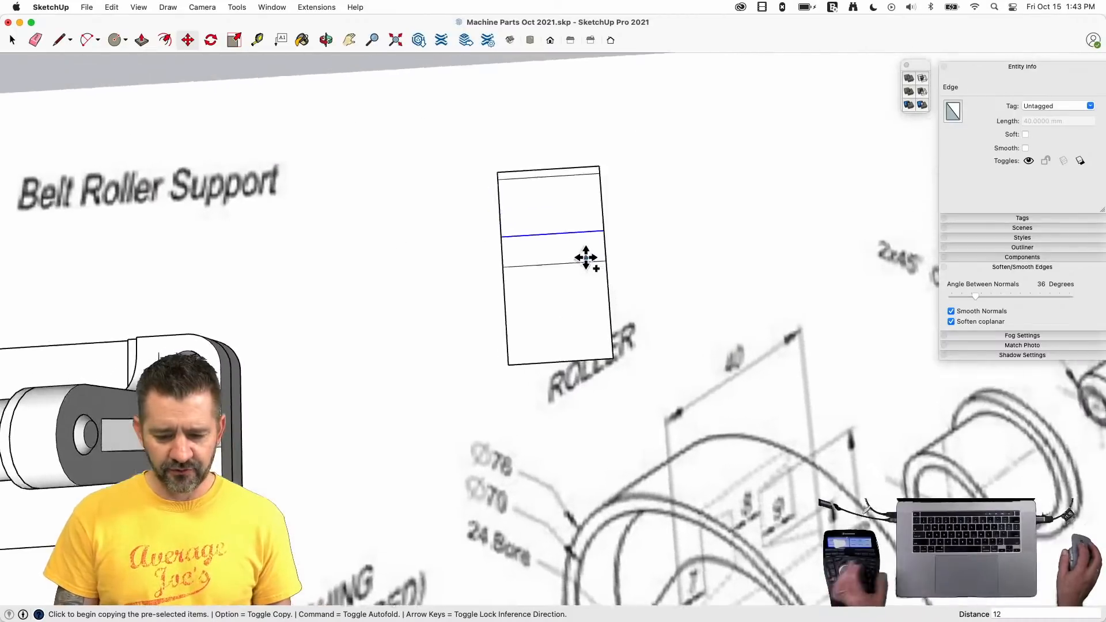
- Copy the bore radius line 3 mm further toward the rim to mark the hub's outer surface
key(space)
key(m)
click(575, 289)
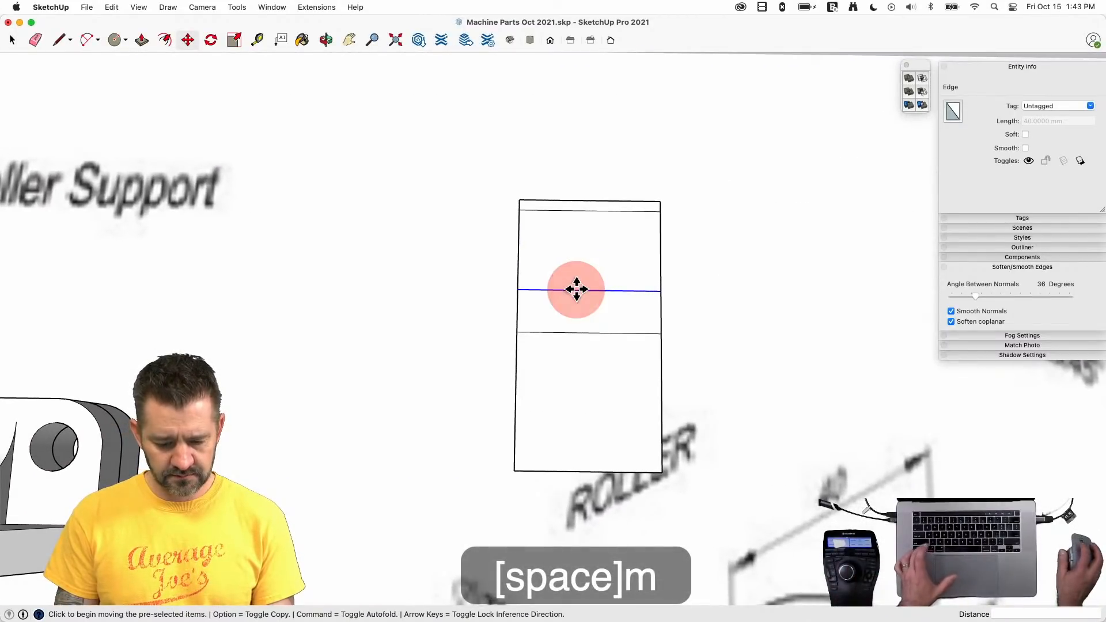
key(alt)
text(3)
key(Return)
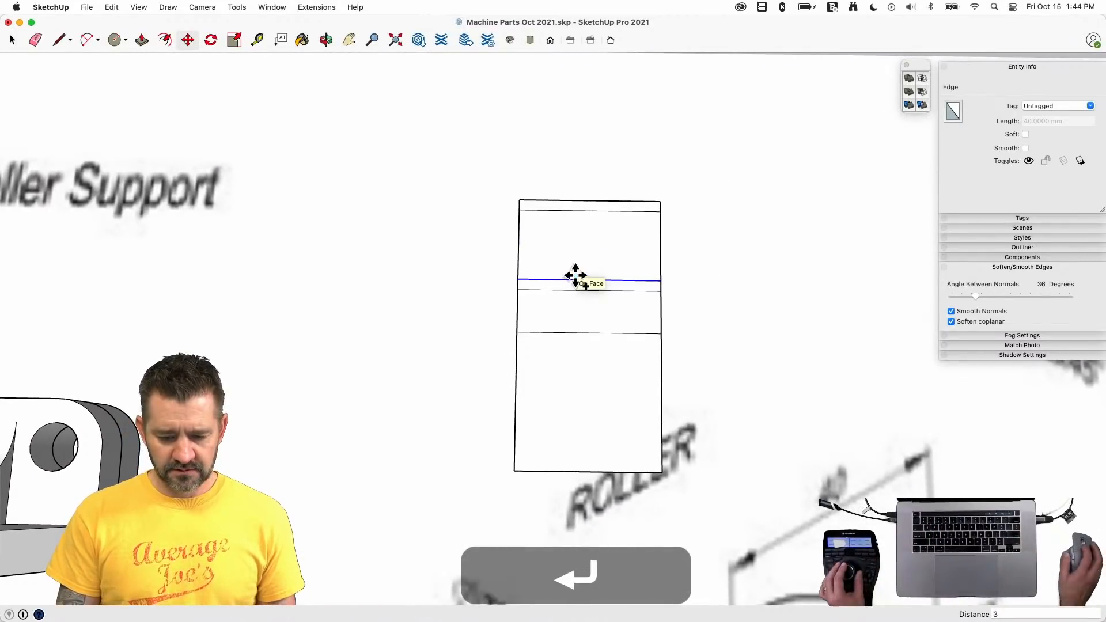
key(space)
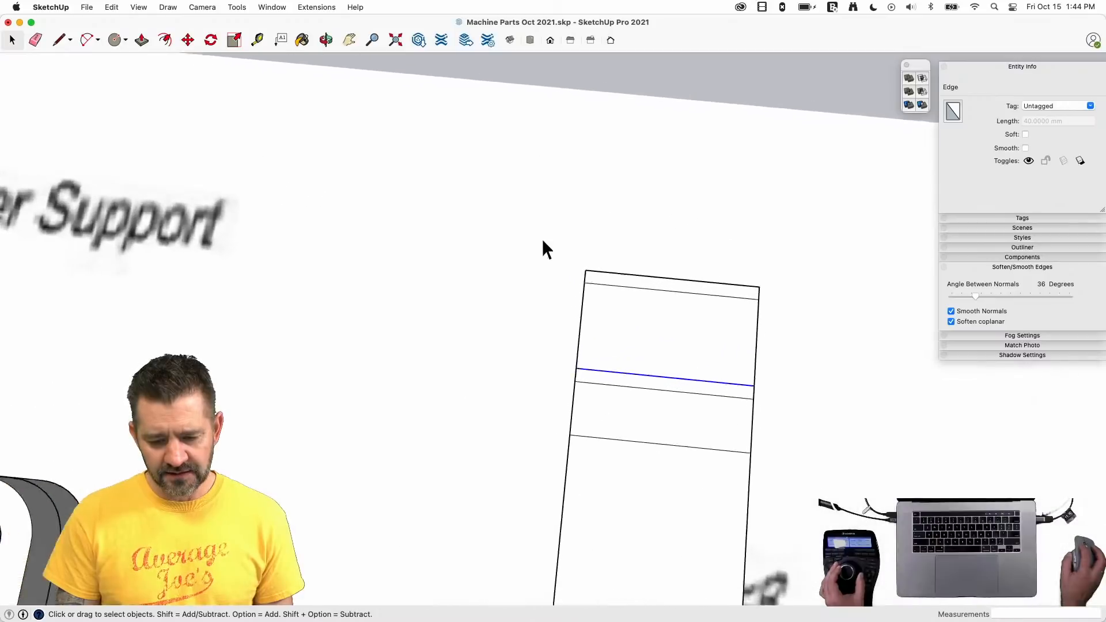
- Copy the short left end edge of the 3 mm rim strip 7 mm inward along the strip
click(539, 275)
key(m)
key(m)
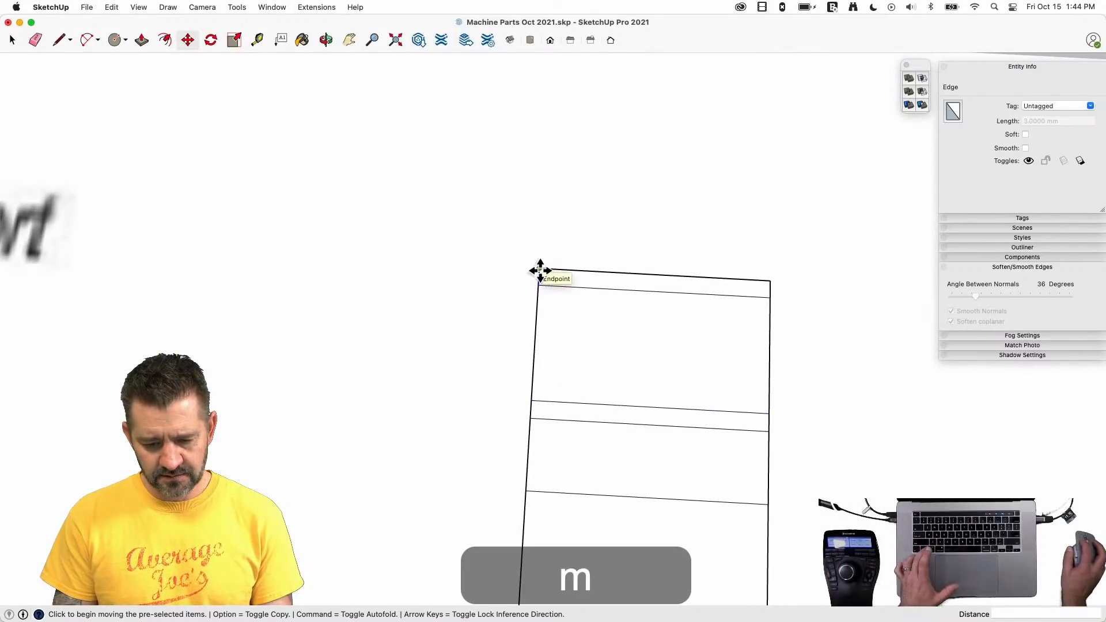
key(alt)
click(540, 270)
text(7)
key(Return)
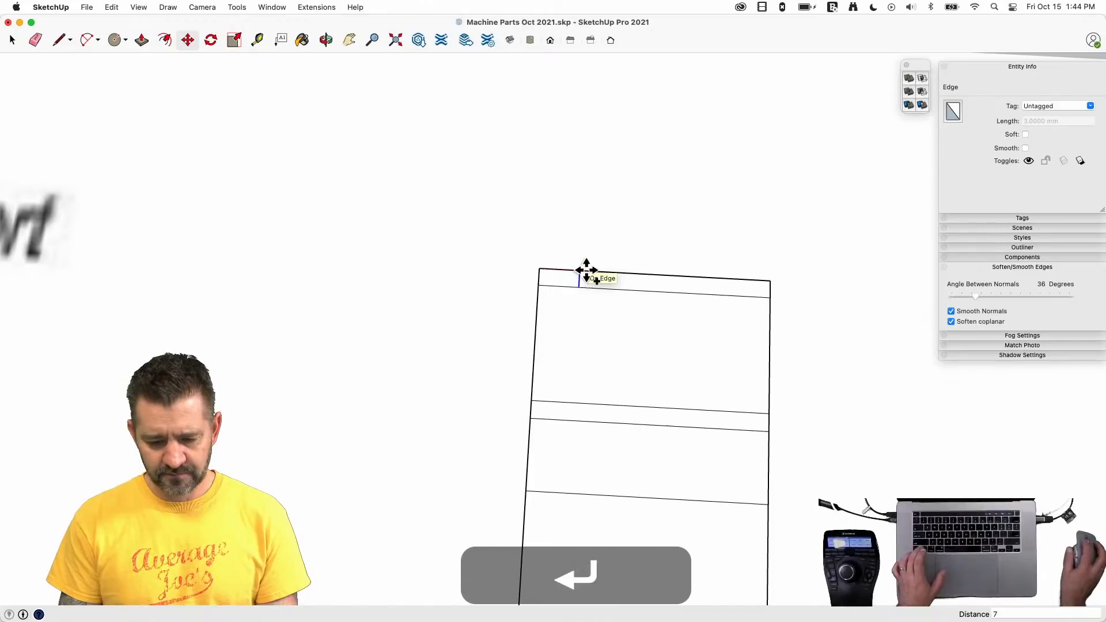
key(space)
- Copy the rim strip's 7 mm end portion to the strip's opposite end, matching its outer corner
click(576, 282)
key(m)
click(580, 288)
key(alt)
click(769, 296)
key(space)
key(e)
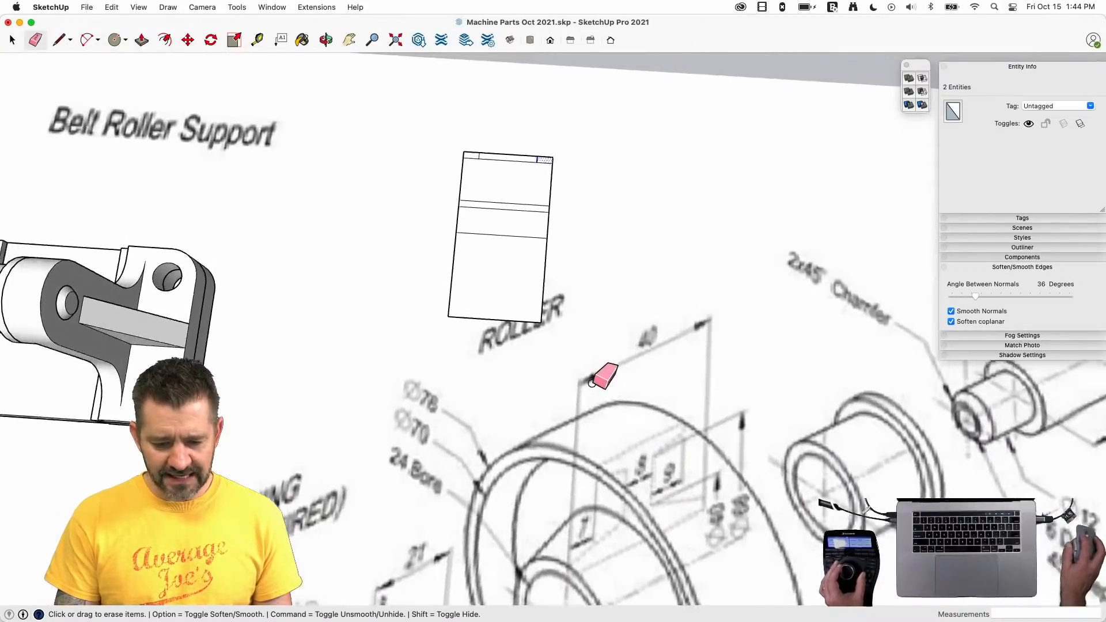
- Draw a 20 mm line for the web from the rim strip's lower edge to the hub line and select it
key(l)
click(542, 229)
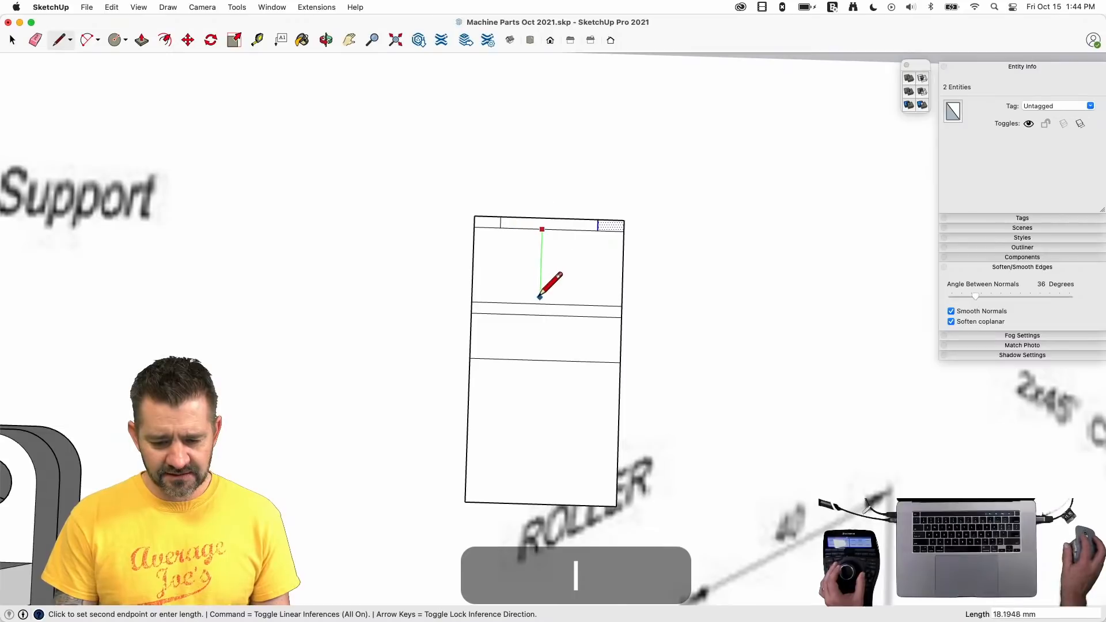
text(20)
key(Return)
key(space)
click(540, 246)
key(m)
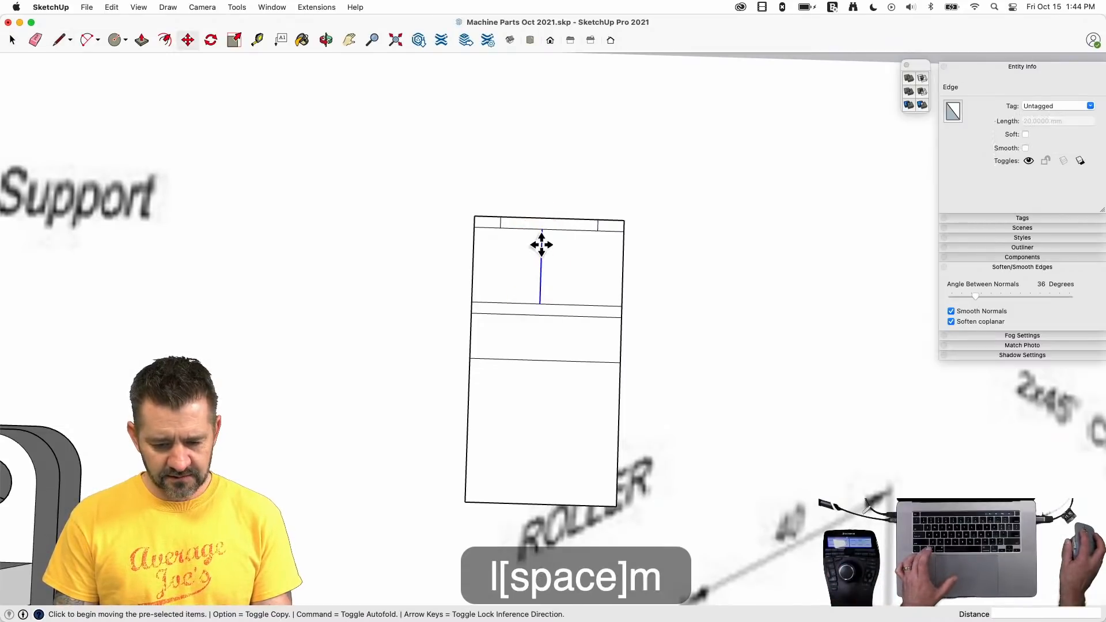
- Copy the web line 4 mm to the left, and copy that line 8 mm to the right
click(540, 244)
key(alt)
text(4\)
key(BackSpace)
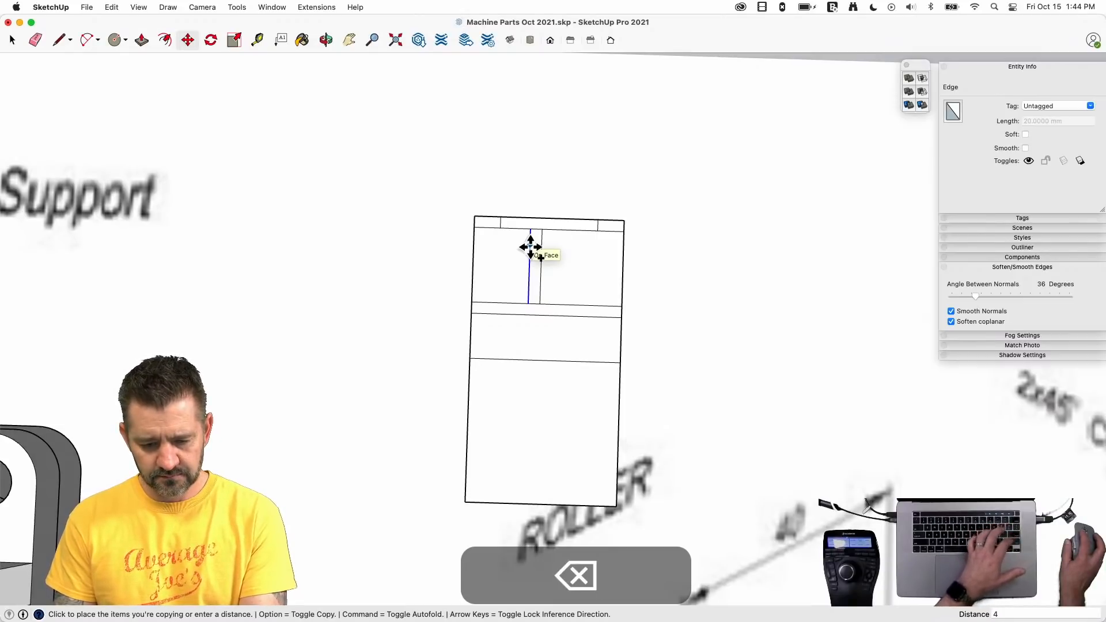
key(Return)
click(525, 254)
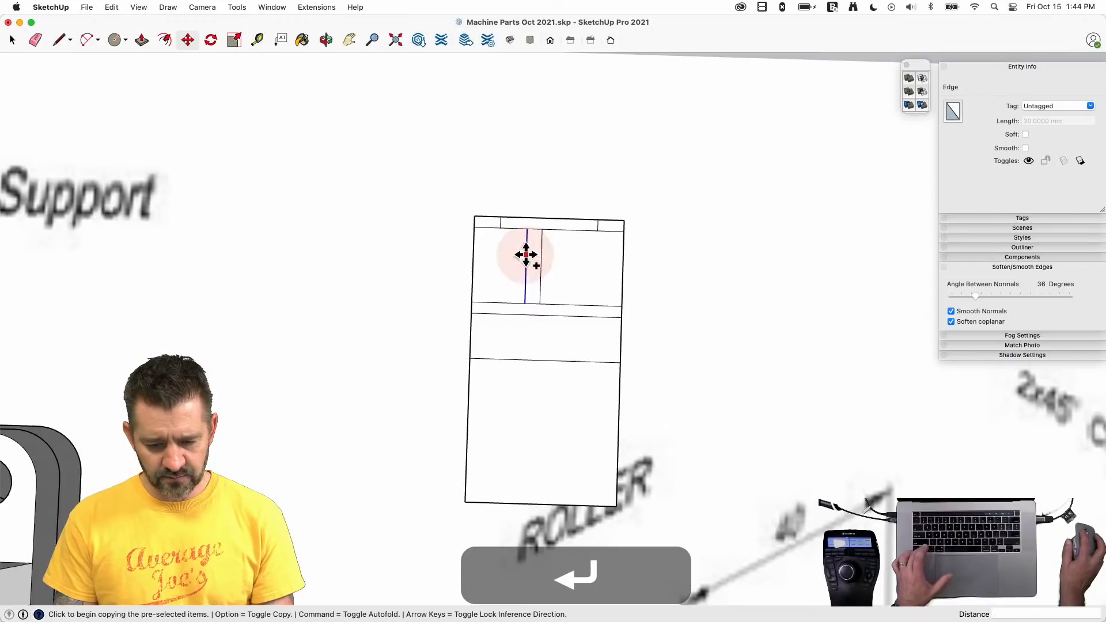
key(alt)
key(alt)
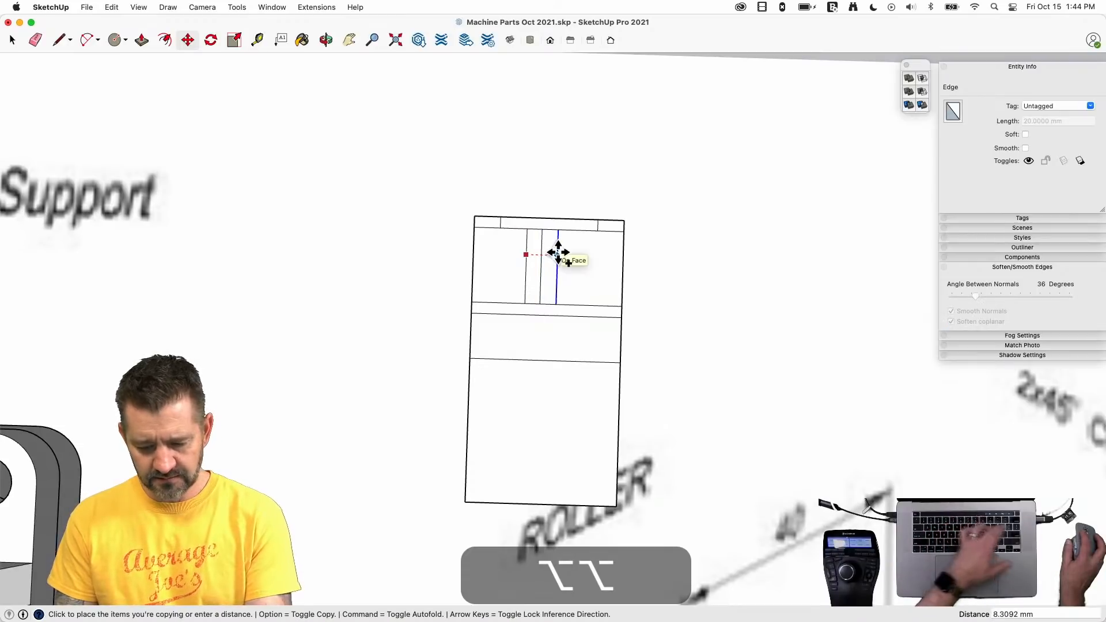
text(8)
key(Return)
key(Return)
key(e)
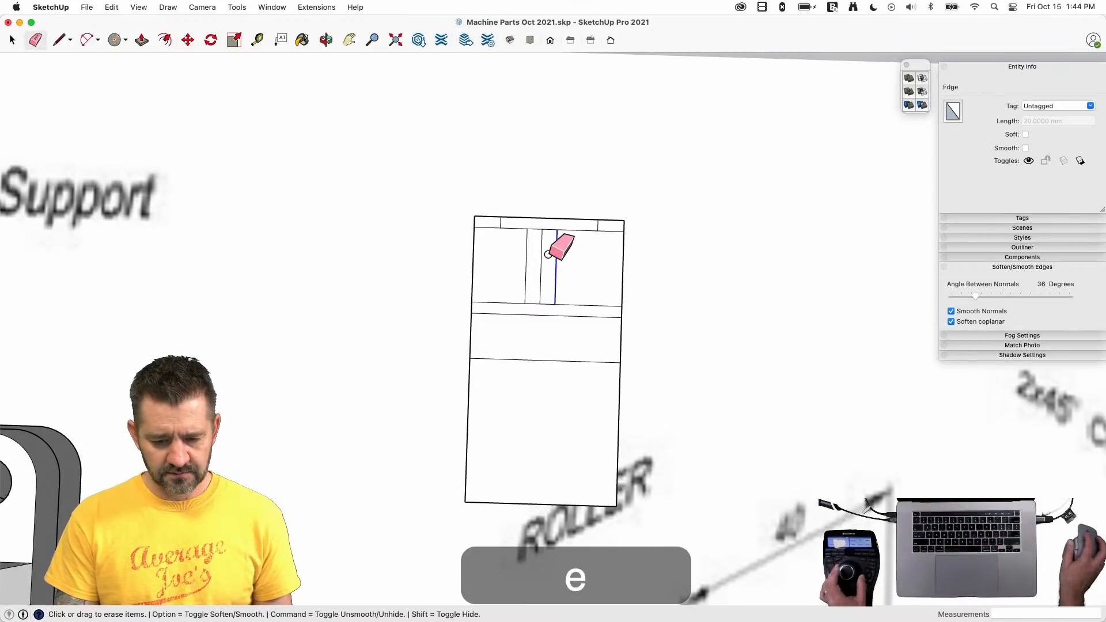
scroll(624, 321, up, 5)
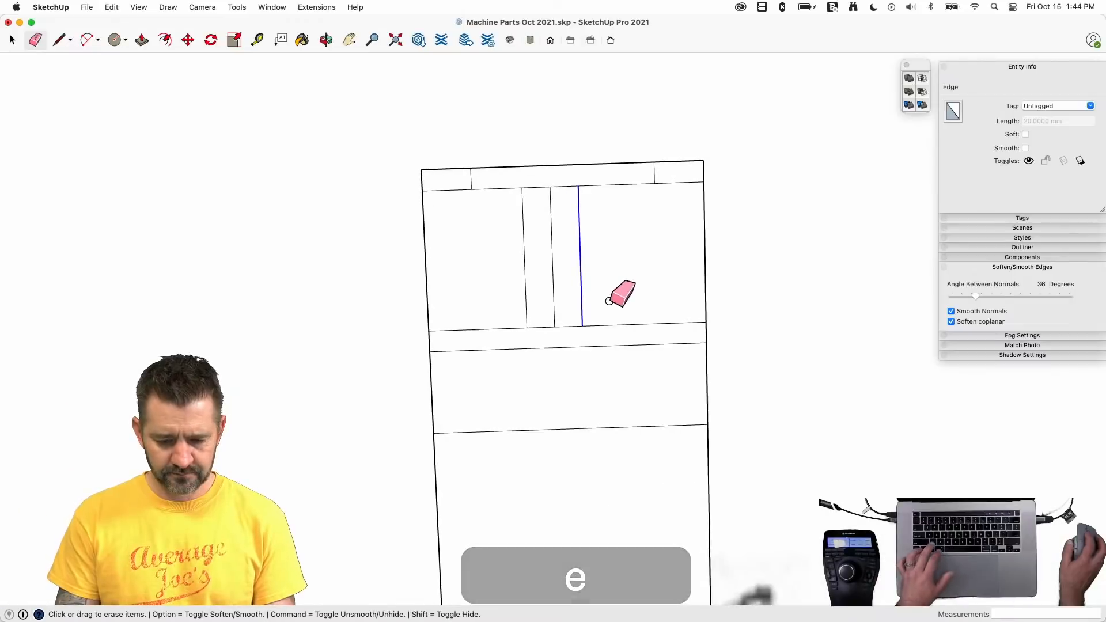
- Undo the web line and both of its copies
key(super+z)
key(super+z)
key(super+z)
- Draw the web's centre line from the midpoint of the rim strip's lower edge straight down to the hub line
key(l)
click(563, 186)
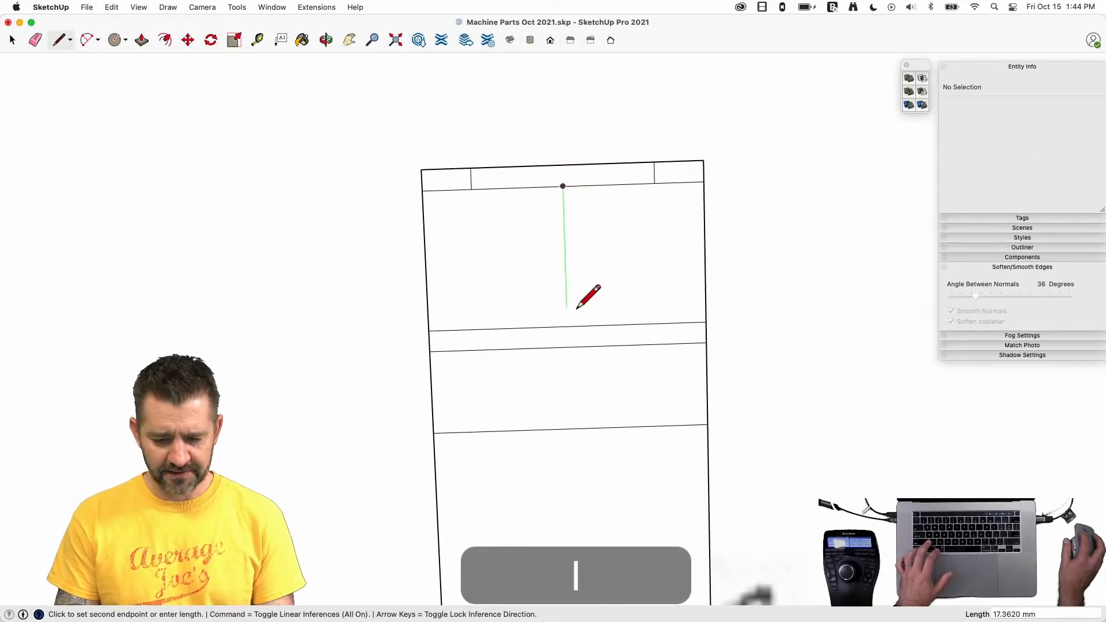
click(567, 327)
key(space)
- Copy the web's centre line 4 mm to the right, and copy that line 8 mm back to the left
click(566, 302)
key(m)
key(alt)
text(4)
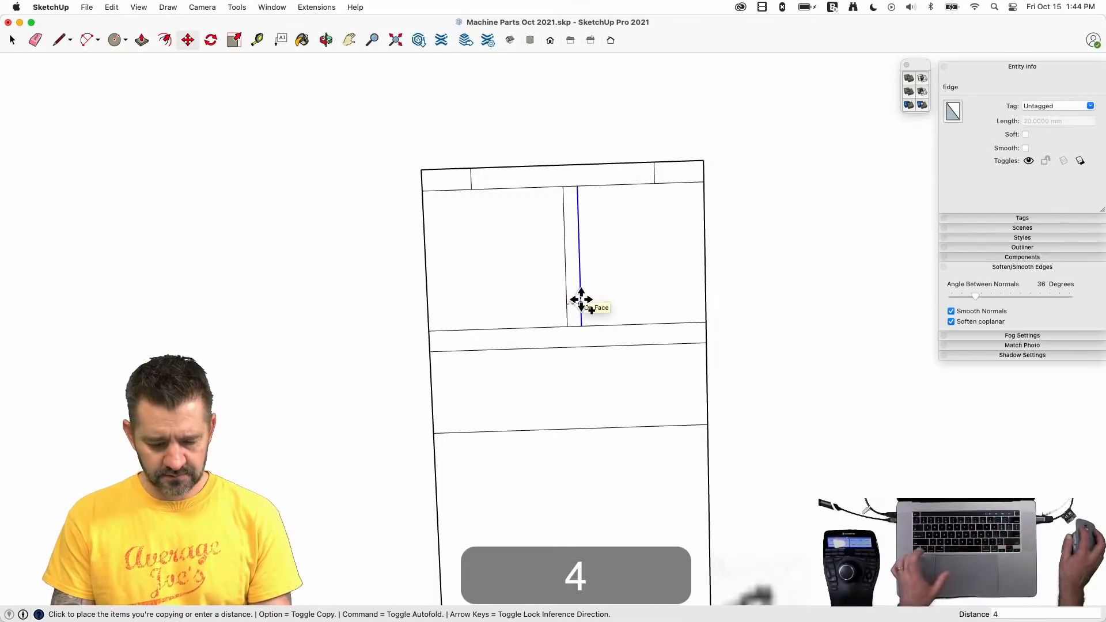
key(Return)
click(591, 296)
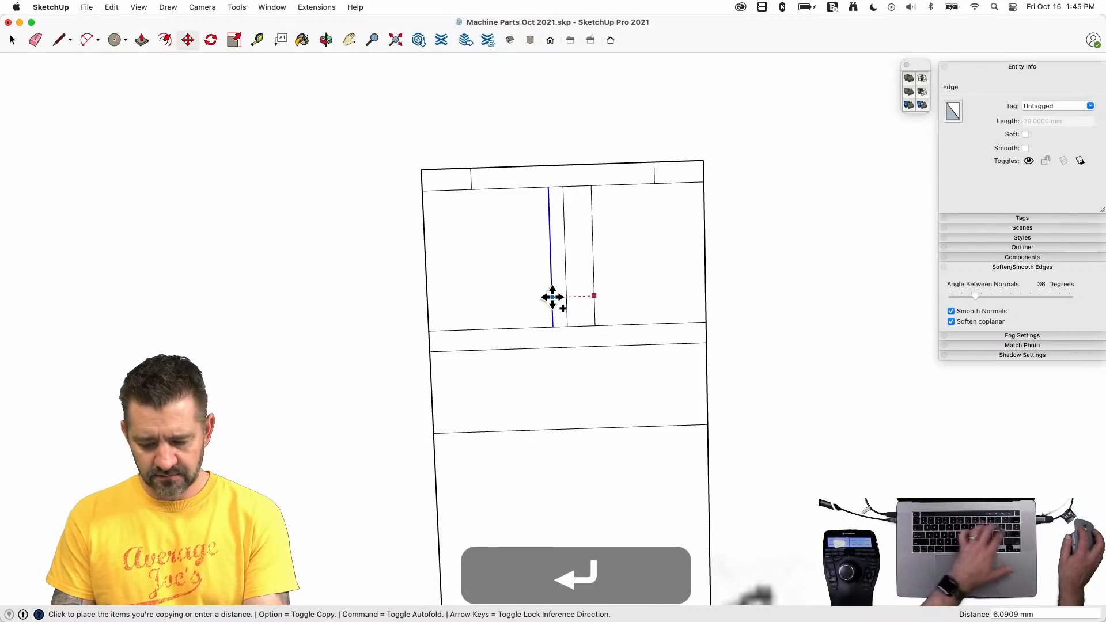
text(8)
key(Return)
- Erase the web's centre line and all surplus edges, leaving the I-shaped rim, web and hub section above the half rectangle
key(e)
click(563, 188)
drag(563, 188, 530, 180)
mouse_move(434, 165)
mouse_down()
mouse_move(409, 173)
mouse_move(422, 196)
mouse_move(427, 166)
mouse_up()
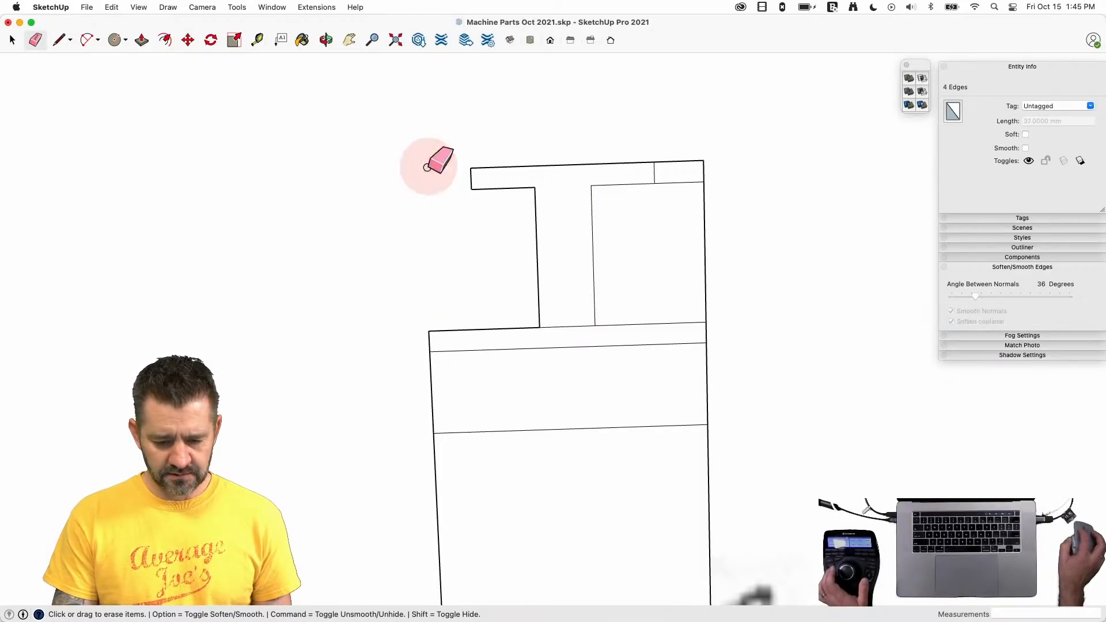
drag(425, 384, 462, 387)
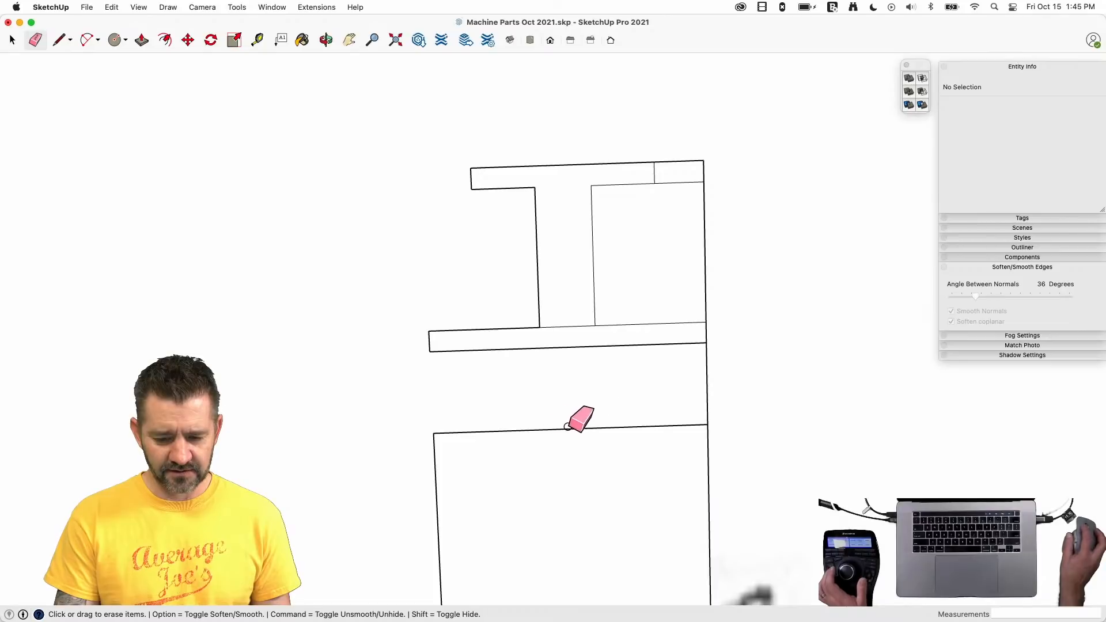
click(571, 329)
mouse_move(679, 164)
mouse_down()
mouse_move(704, 161)
mouse_move(708, 190)
mouse_move(701, 167)
mouse_move(674, 279)
mouse_up()
click(668, 329)
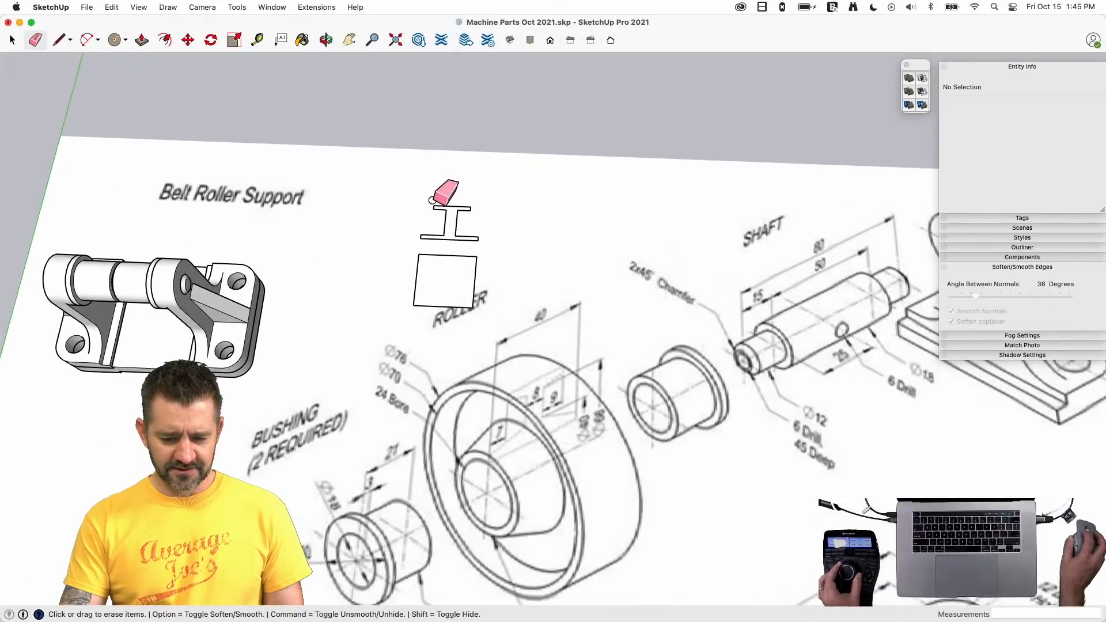
- Redraw the underside edges of the I-shaped section's upper flange on both sides of the web
key(l)
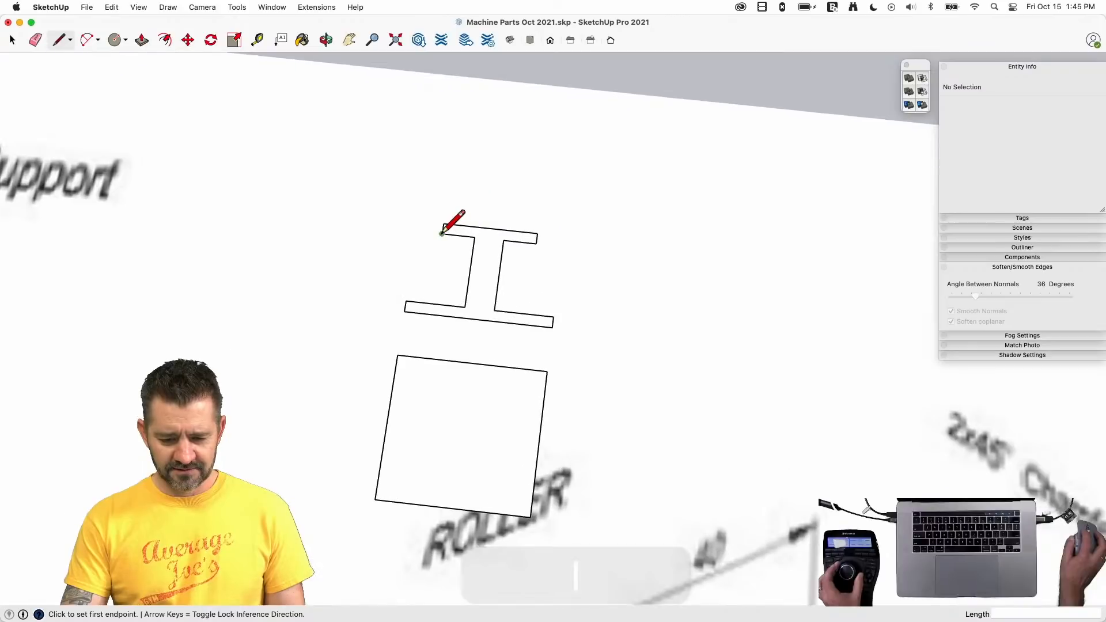
click(442, 233)
click(485, 238)
click(505, 240)
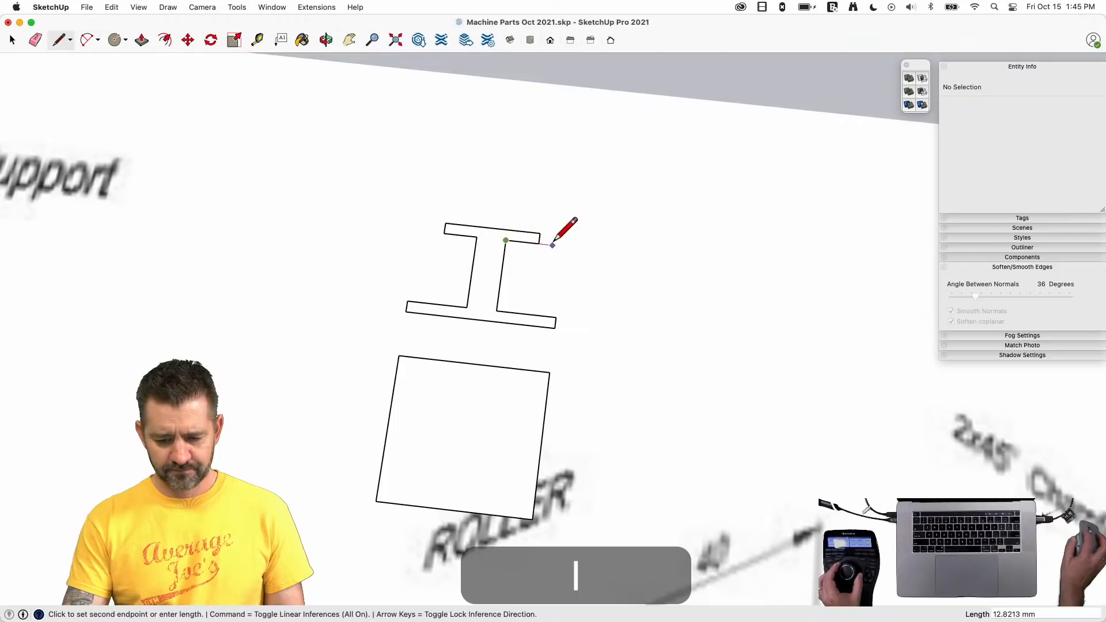
click(534, 241)
key(space)
scroll(539, 227, down, 6)
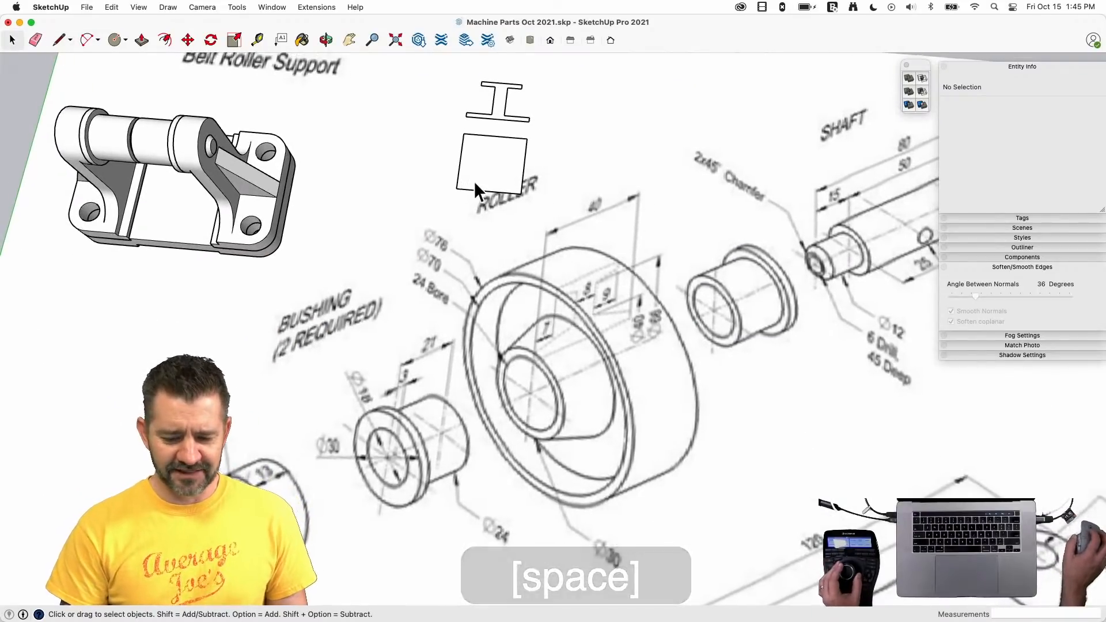
- Draw a horizontal line about 20 mm long outward from the web's right edge and try to rotate it about its web end
scroll(588, 255, up, 2)
scroll(623, 326, up, 2)
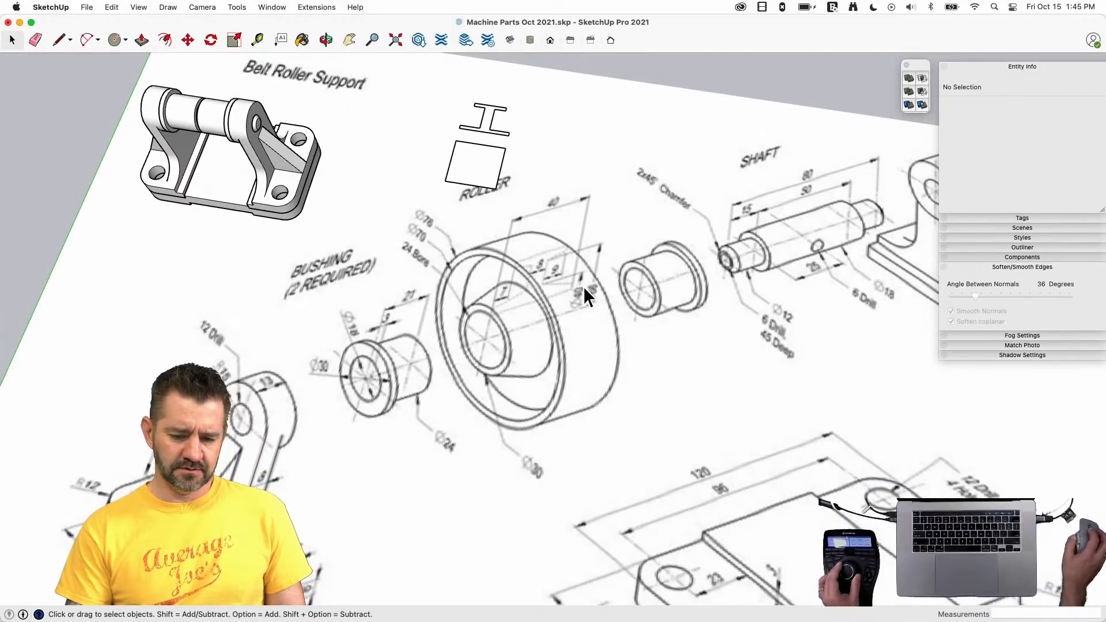
key(l)
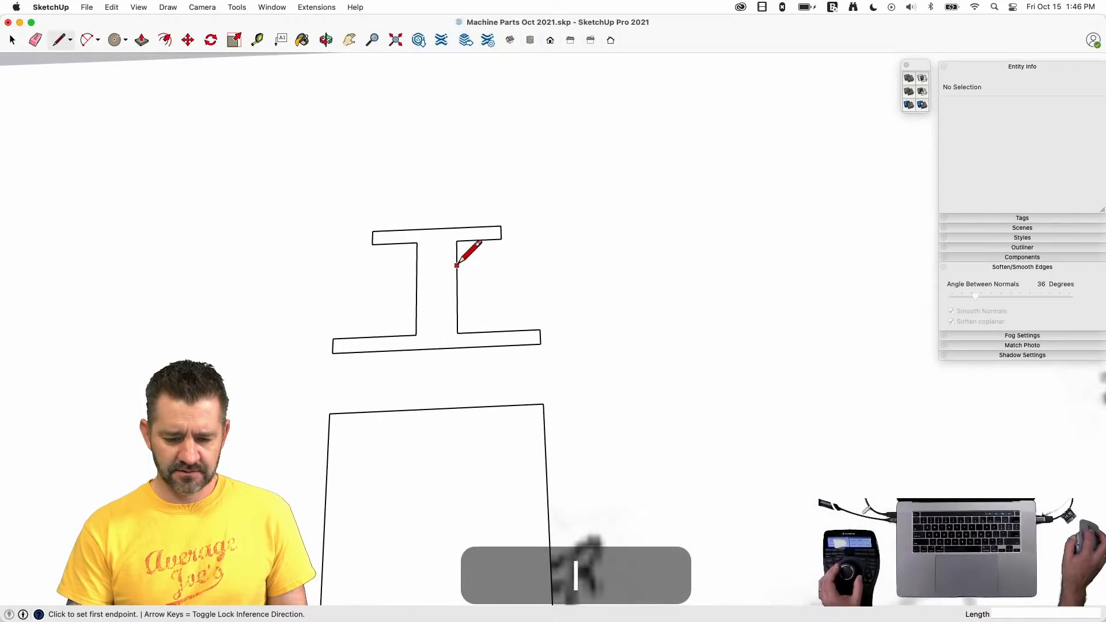
click(457, 266)
click(556, 262)
key(space)
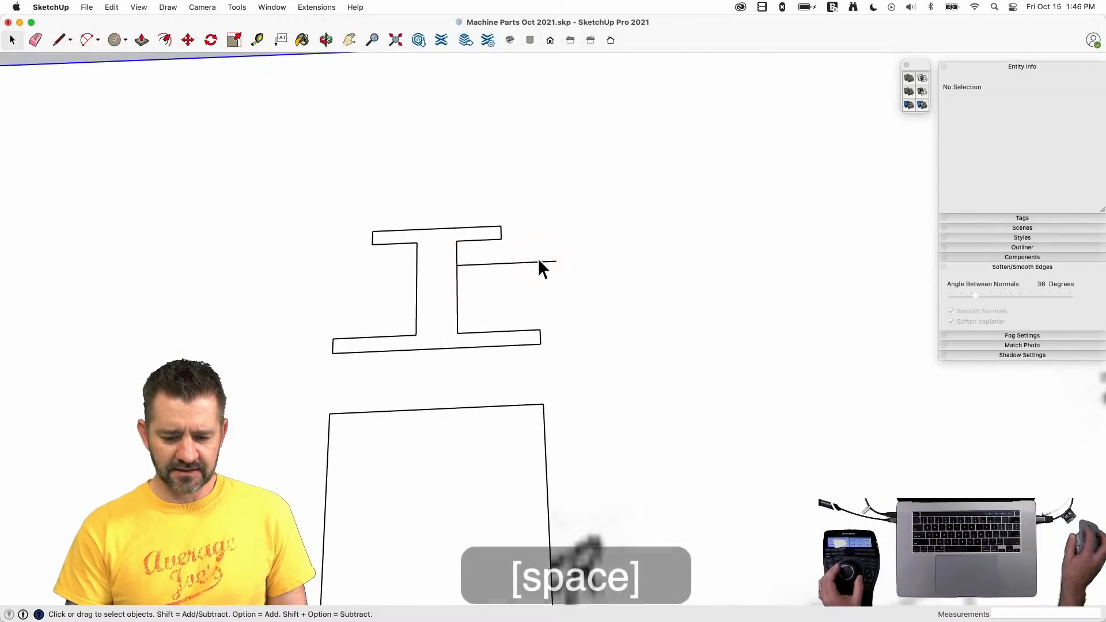
click(538, 260)
click(537, 261)
key(q)
click(456, 266)
click(541, 261)
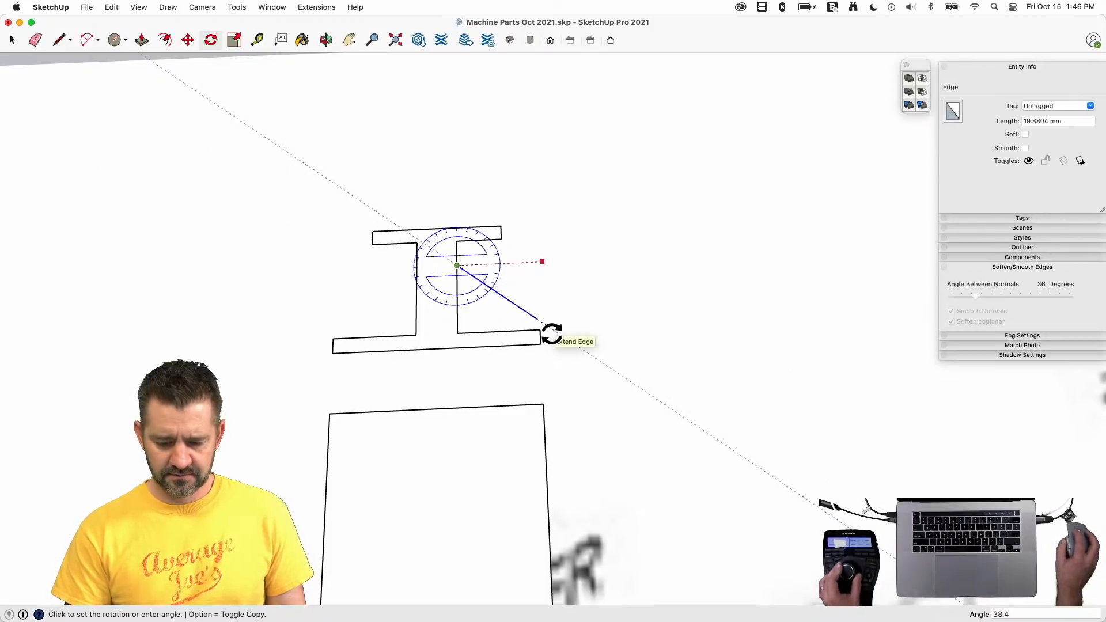
key(space)
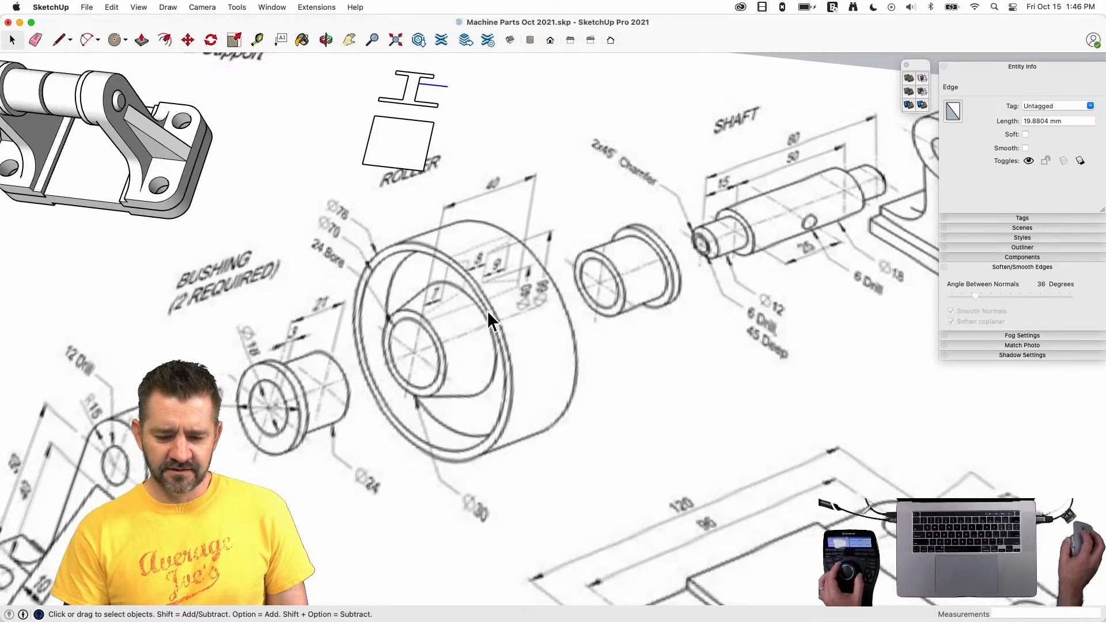
- Draw a line about 8 mm outward from the rectangle's upper right corner and 20 mm upward, and erase the abandoned line beside the web
key(l)
click(548, 329)
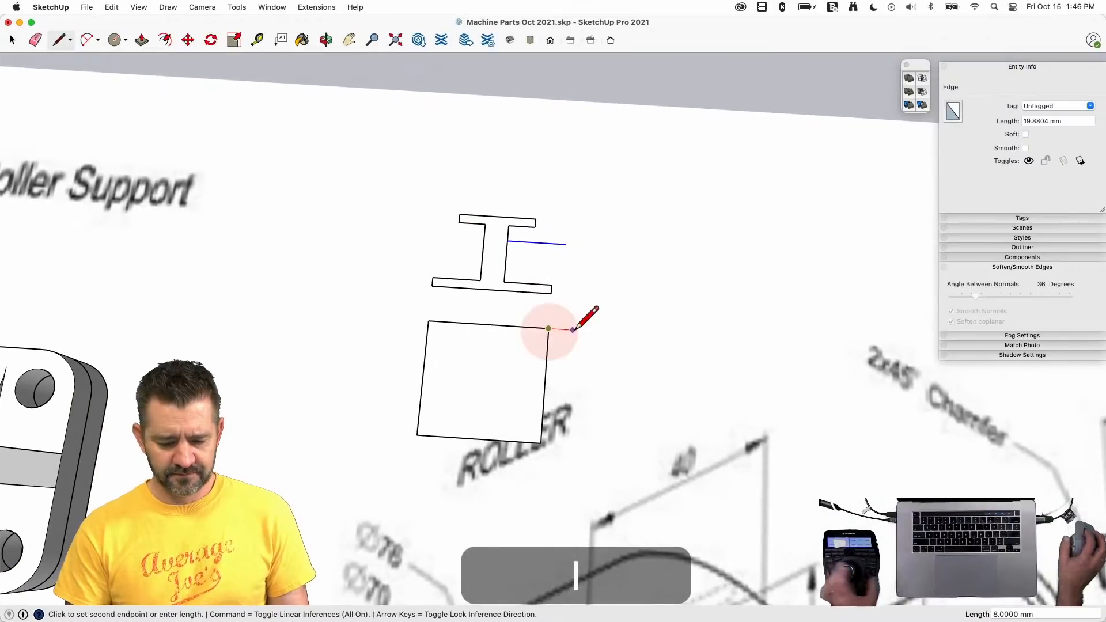
click(572, 330)
text(20)
key(Return)
key(e)
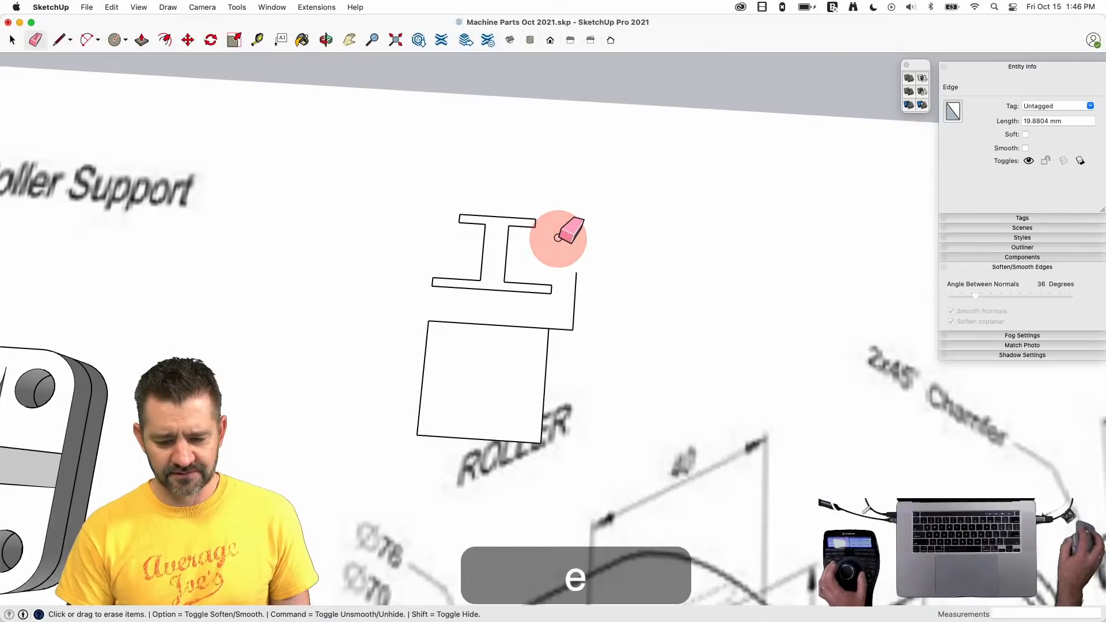
click(550, 243)
- Project the 20 mm line's upper end horizontally to the web, and replace the hub's right upper edge with a slope to that point
key(l)
click(576, 272)
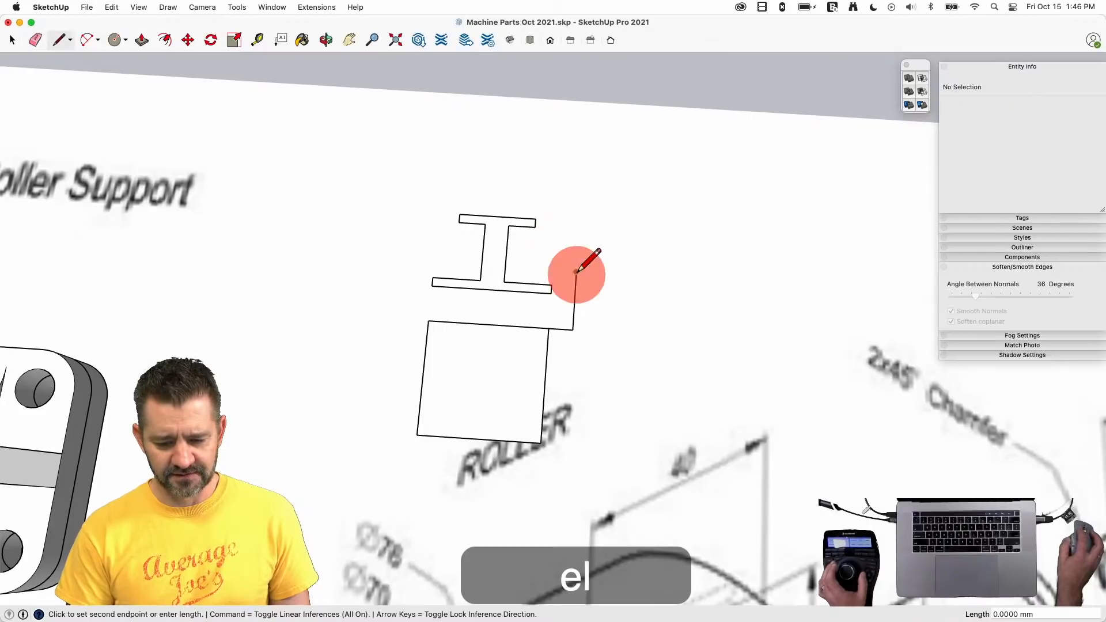
click(506, 267)
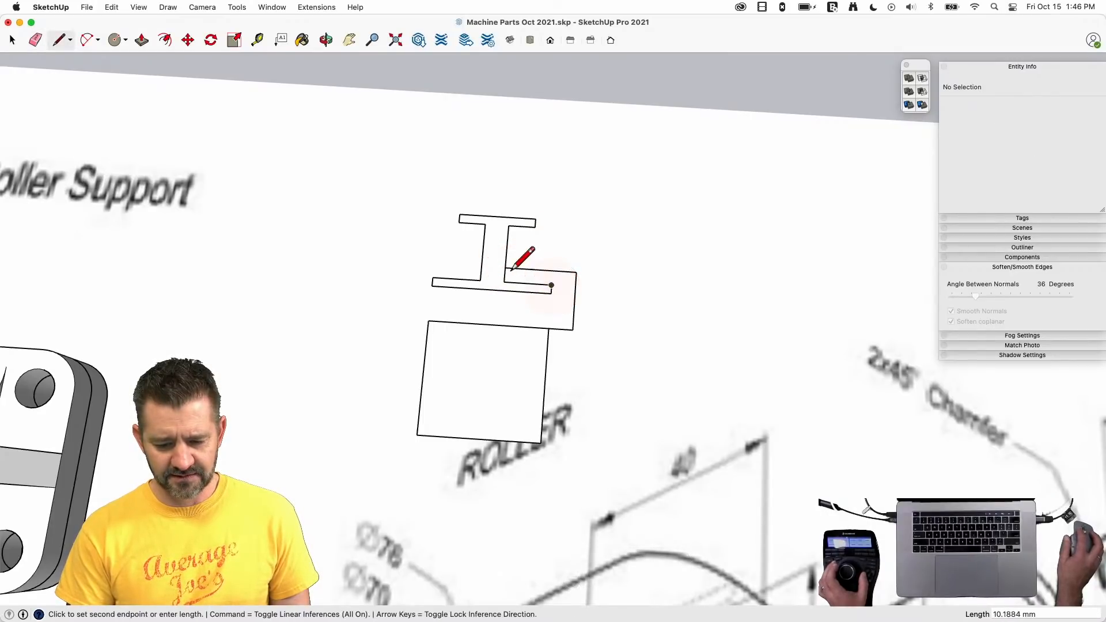
key(e)
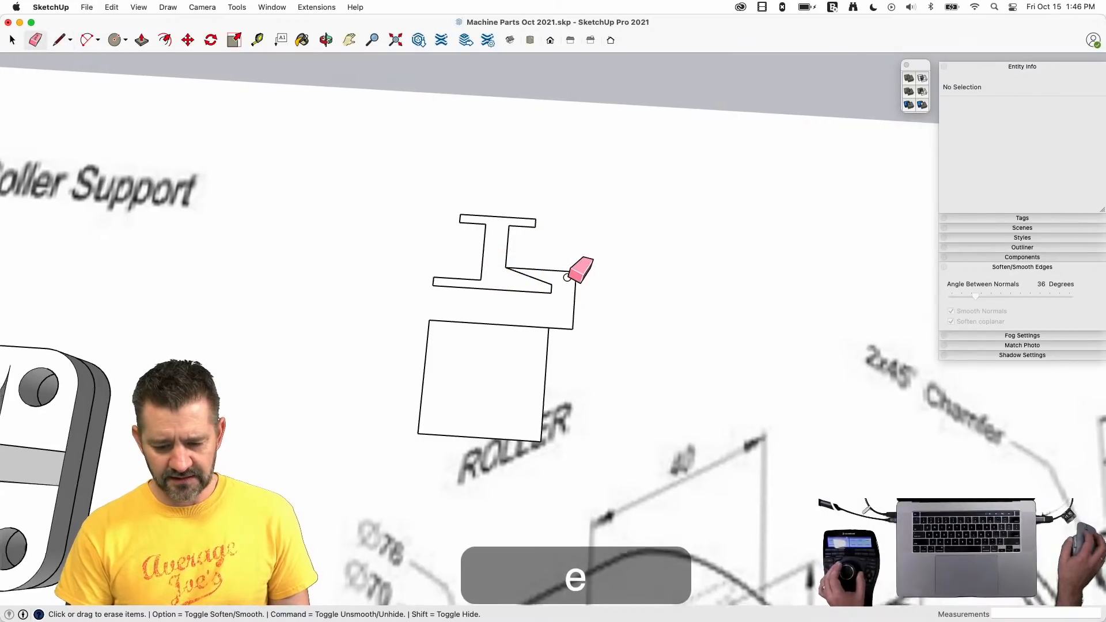
- Extend the rectangle's upper line about 8 mm, raise a 66 mm vertical from it, project its midpoint to the web, and erase the upper half
key(l)
click(523, 300)
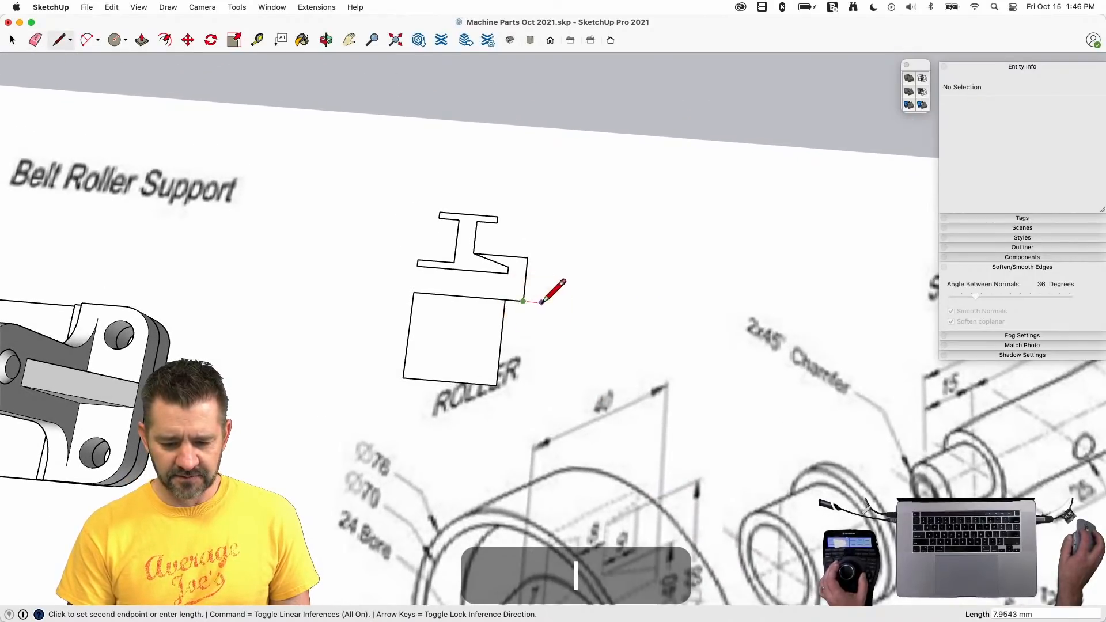
click(542, 302)
text(66)
key(Return)
scroll(549, 240, down, 2)
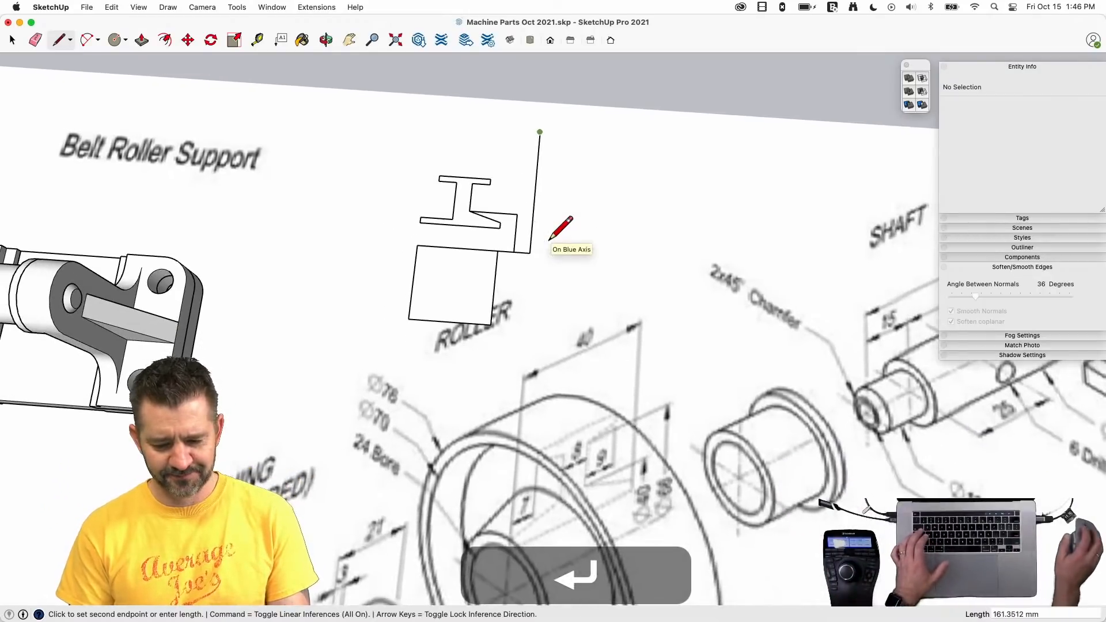
click(534, 190)
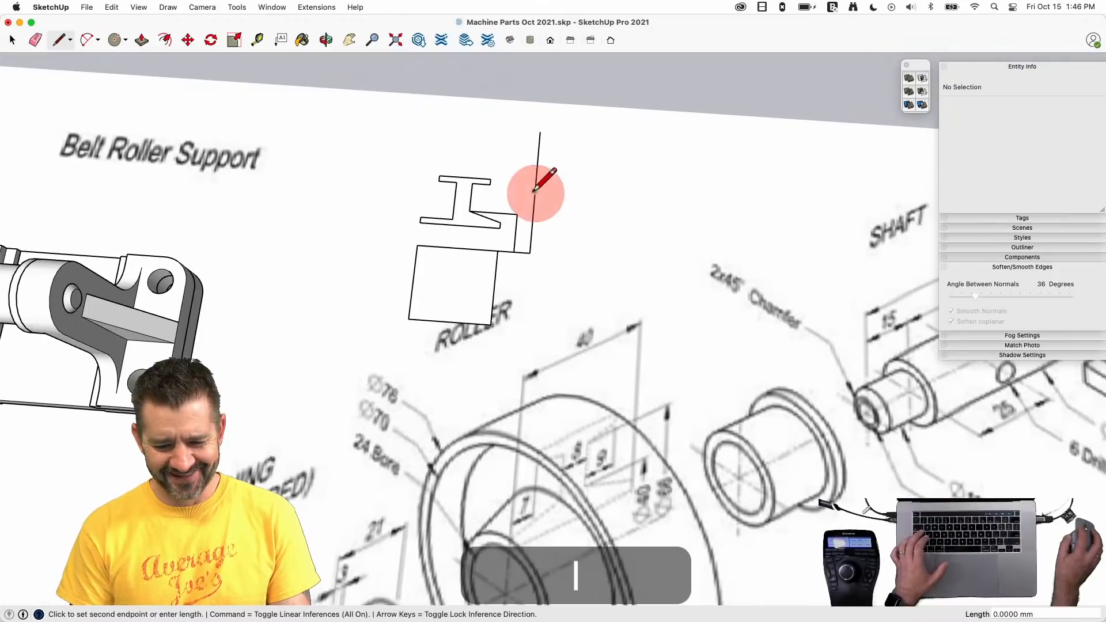
click(471, 187)
key(e)
click(536, 161)
- Slope the rim's right underside from its outer corner to the projected point on the web, and erase the construction lines and old edges
key(l)
scroll(536, 173, up, 2)
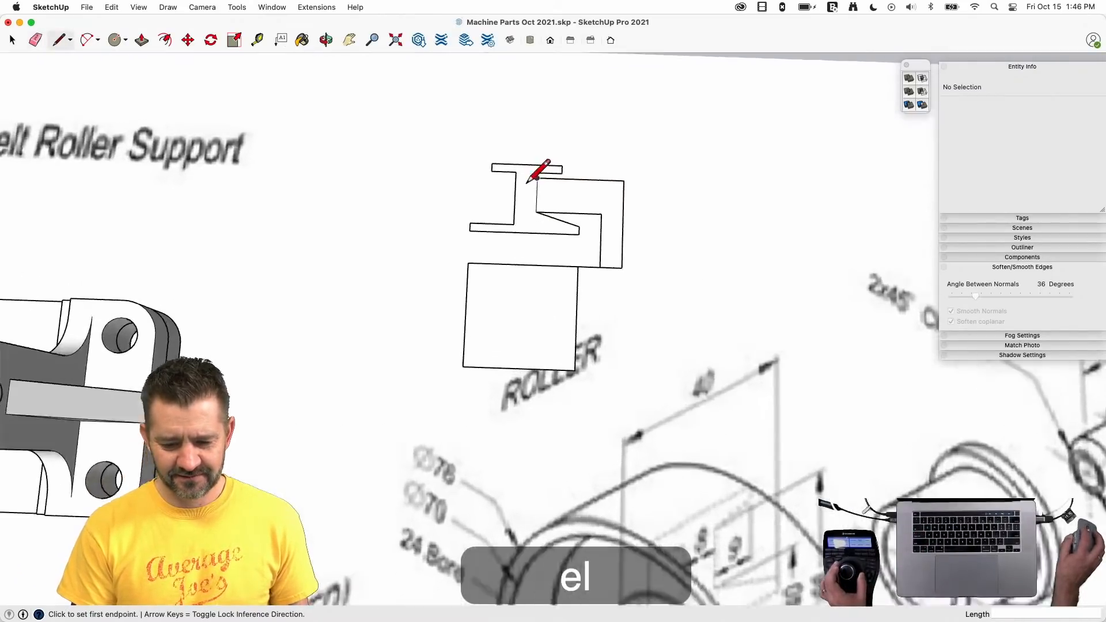
scroll(529, 182, up, 3)
click(558, 218)
click(612, 203)
key(e)
mouse_move(707, 195)
mouse_down()
mouse_move(774, 234)
mouse_move(703, 296)
mouse_move(703, 272)
mouse_up()
click(576, 295)
click(558, 206)
scroll(730, 246, down, 2)
scroll(730, 246, down, 2)
scroll(658, 293, up, 1)
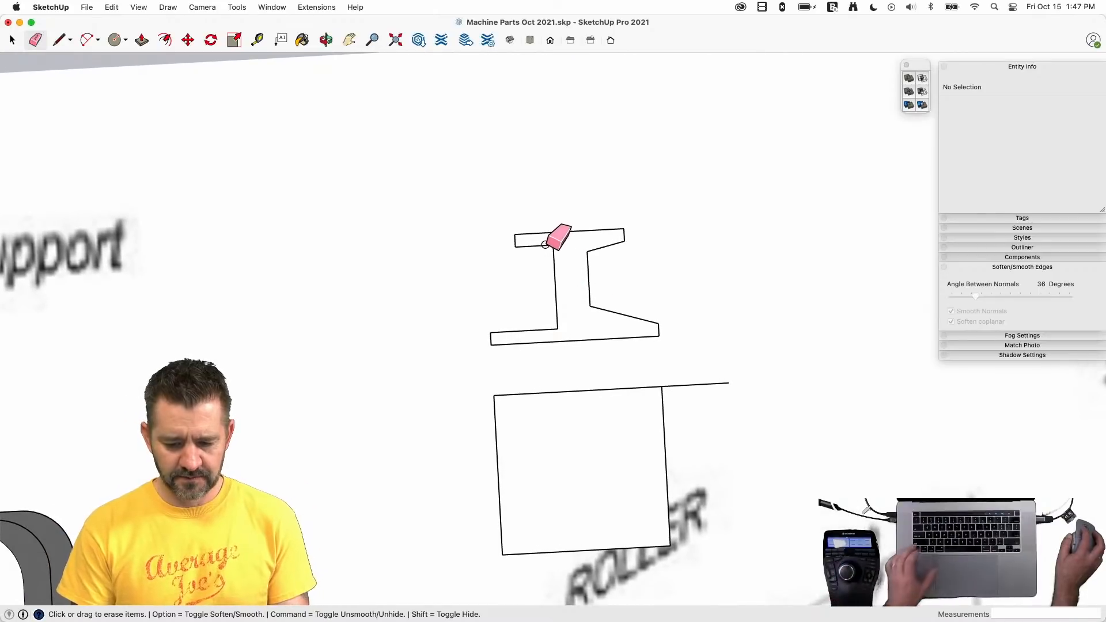
- Draw a horizontal line across the web between its two side edges
key(l)
click(554, 280)
click(588, 280)
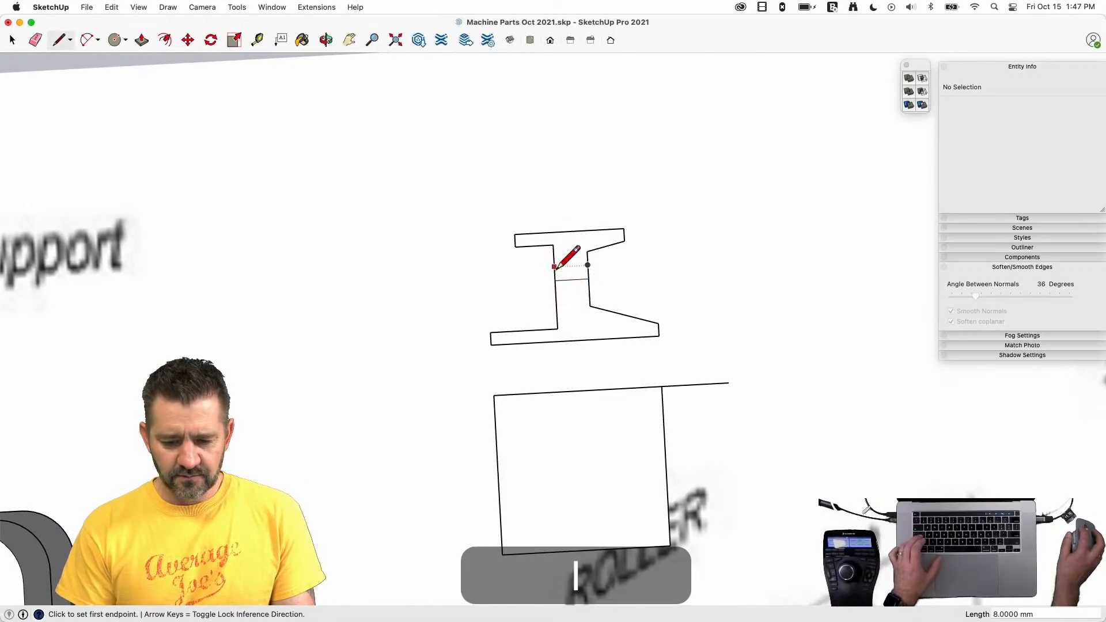
- Copy the four right-side web and slope edges to the left side by rotating them 180° about the cross line's midpoint
key(space)
click(604, 247)
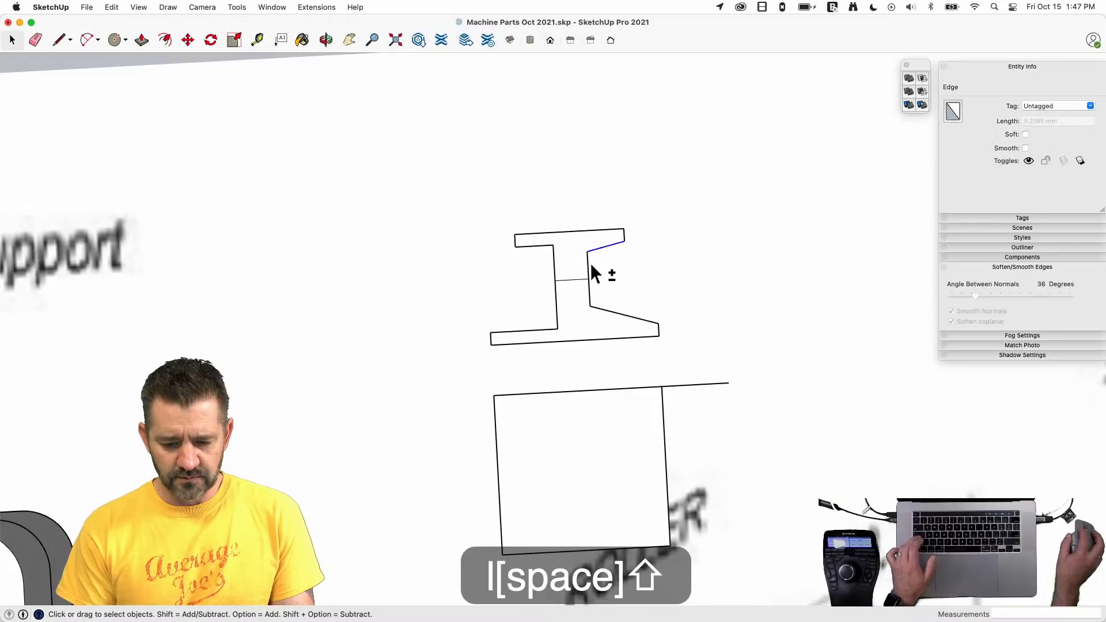
shift+click(589, 263)
shift+click(589, 293)
shift+click(599, 307)
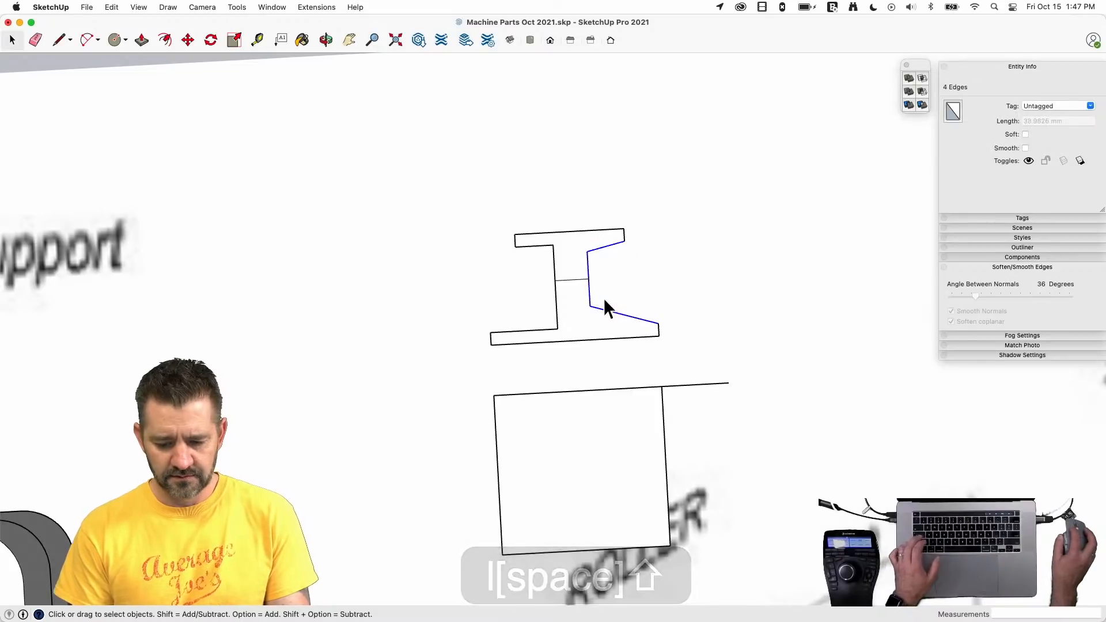
key(q)
key(Left)
click(570, 279)
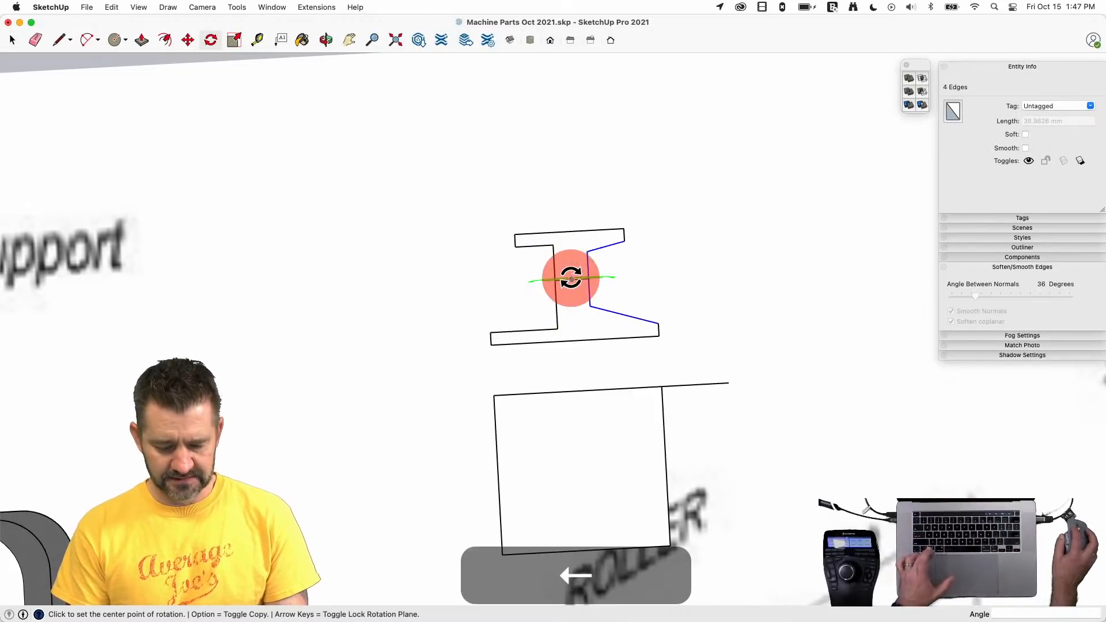
click(640, 276)
key(alt)
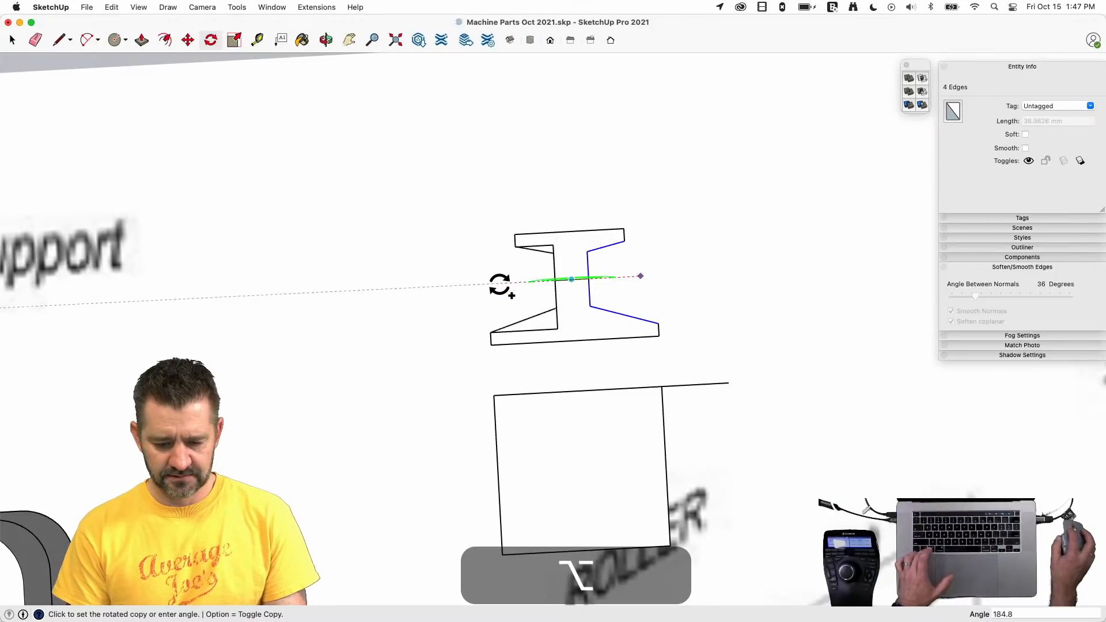
click(488, 332)
- Erase the left side's old straight edges, the web's cross line, and the rectangle's sides below the axis line
key(e)
click(557, 324)
drag(557, 324, 571, 282)
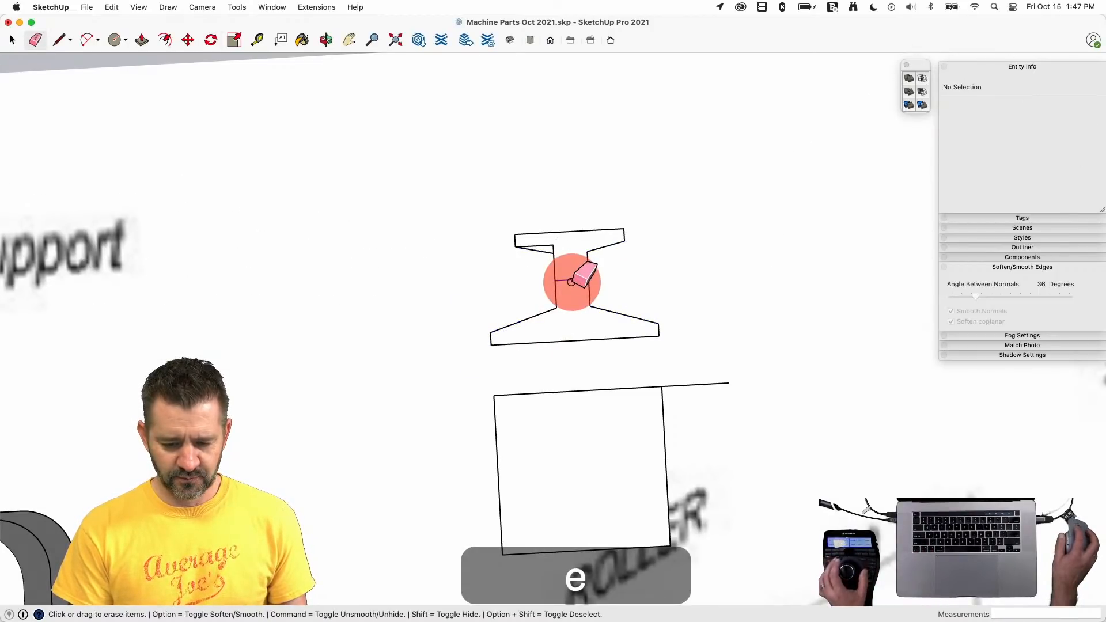
scroll(570, 281, down, 5)
key(space)
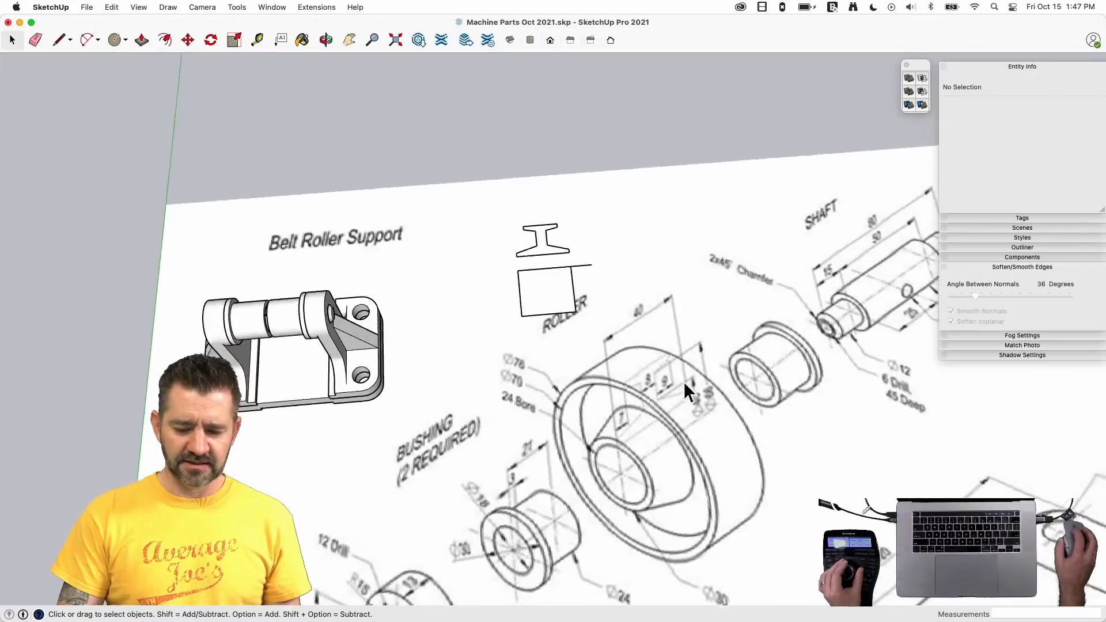
key(e)
mouse_move(596, 343)
mouse_down()
mouse_move(523, 320)
mouse_move(572, 326)
mouse_up()
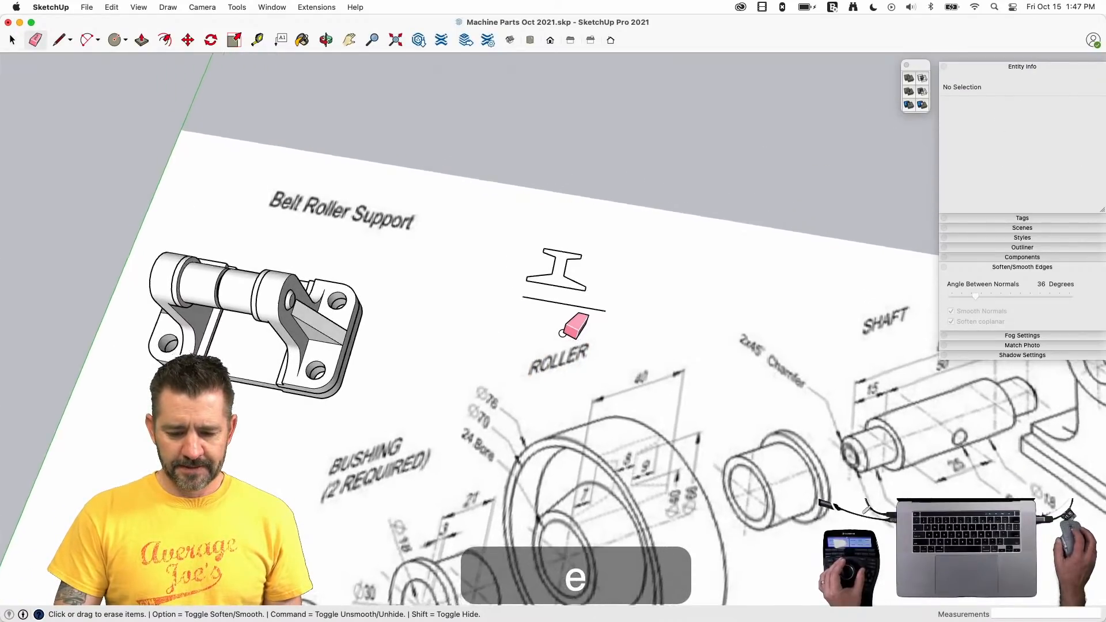
- Draw a circle centred on the axis line's right end, in the plane perpendicular to the axis line
key(c)
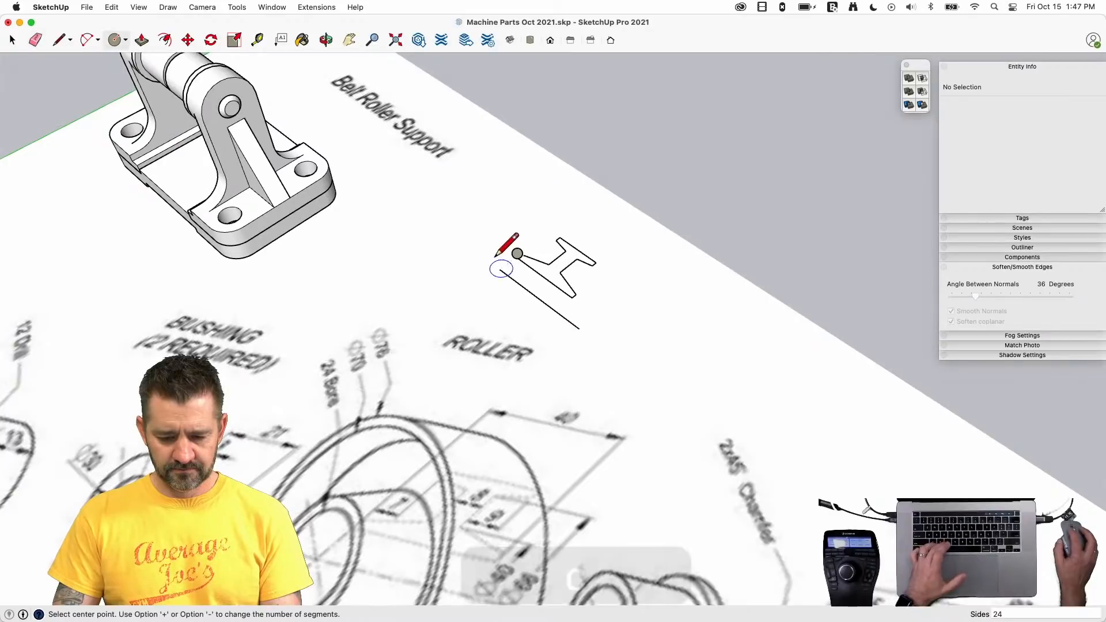
key(Left)
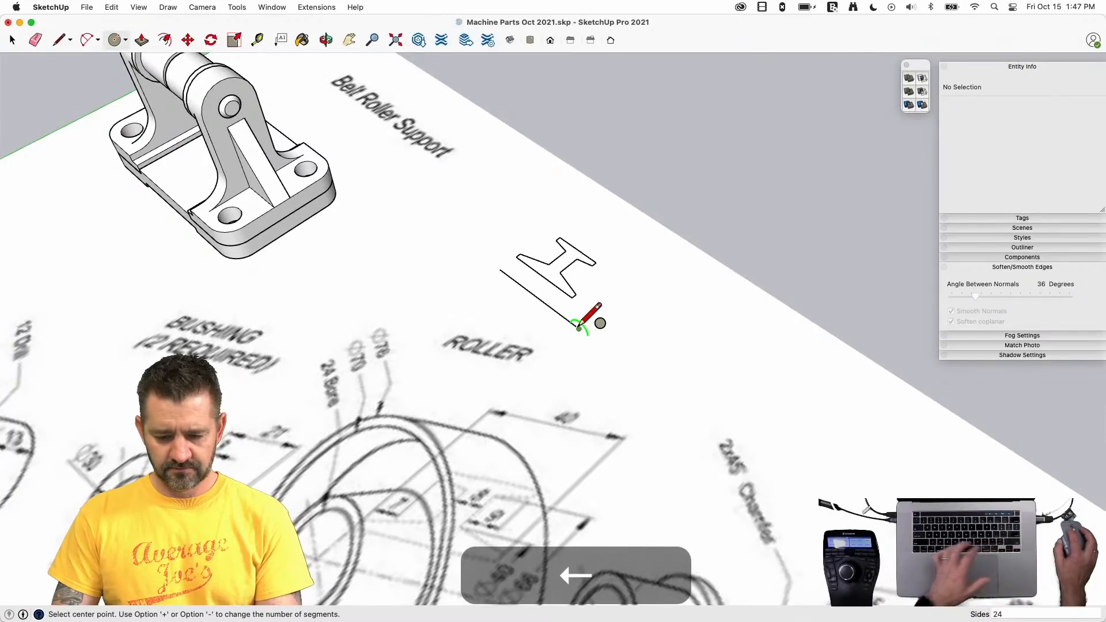
click(579, 327)
click(612, 298)
key(space)
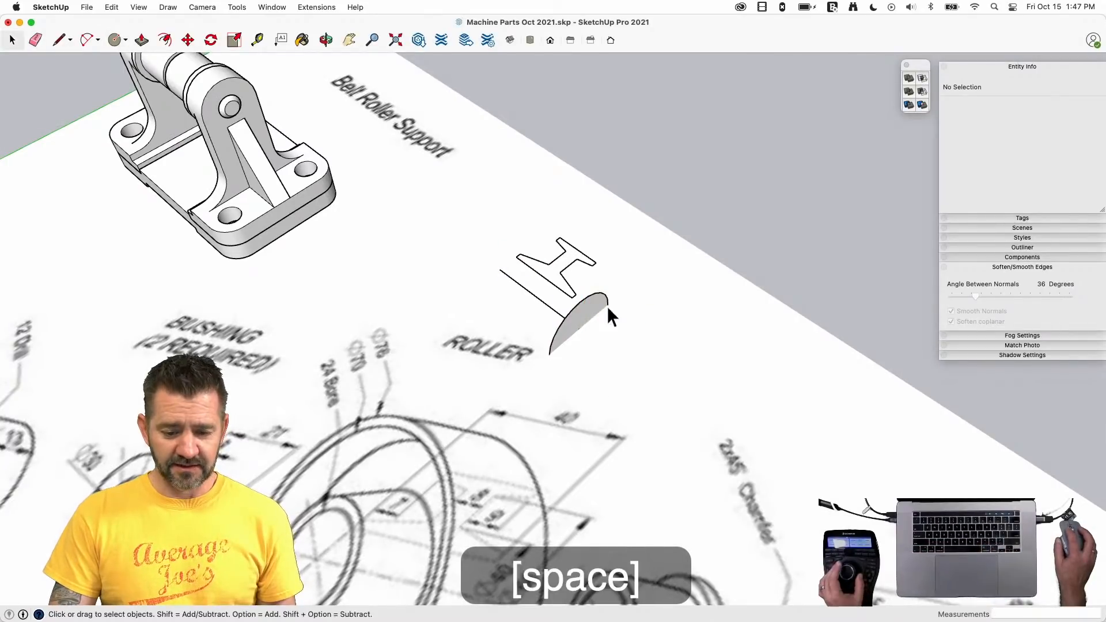
key(e)
key(space)
- Try to sweep the I-shaped roller outline around the circle with Follow Me
click(583, 306)
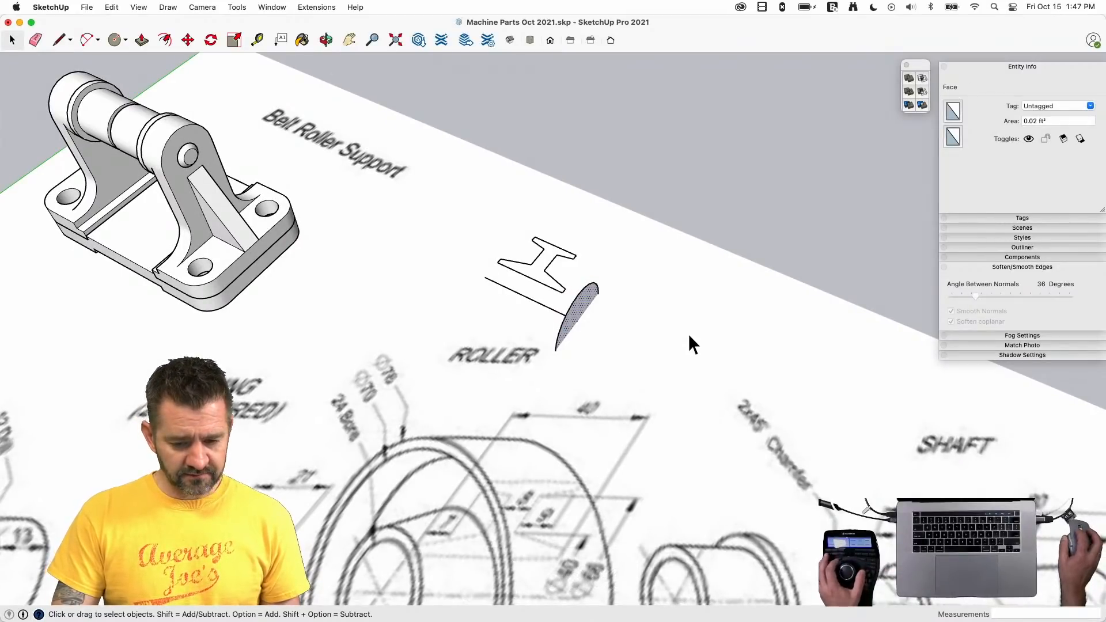
key(p)
key(shift+f)
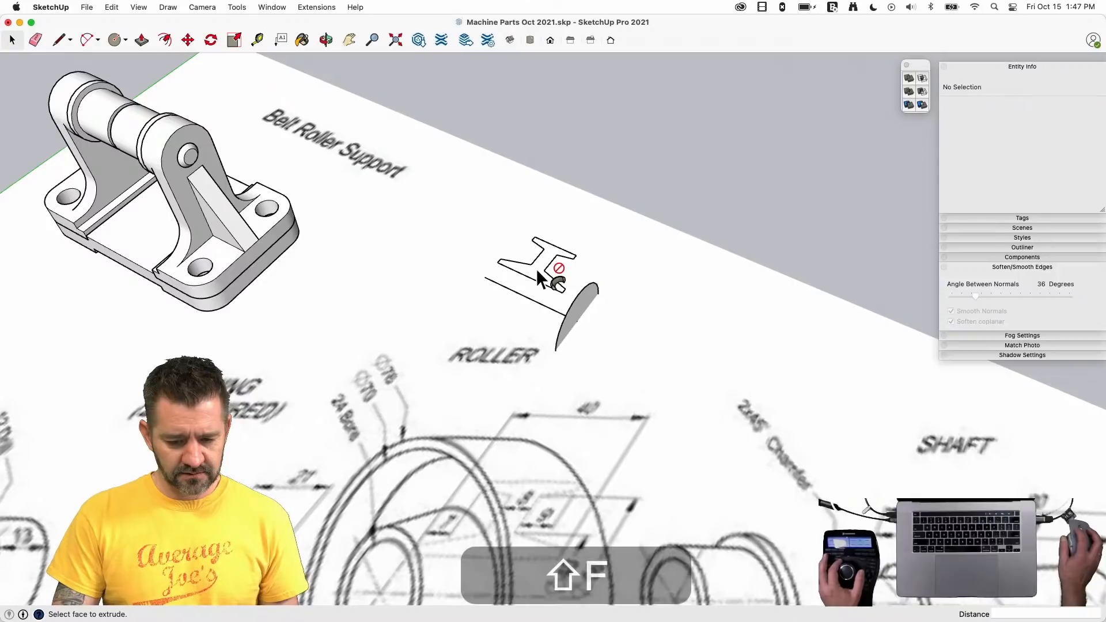
key(space)
- Retrace an edge of the I-shaped roller profile to fill it with a face
scroll(536, 270, up, 3)
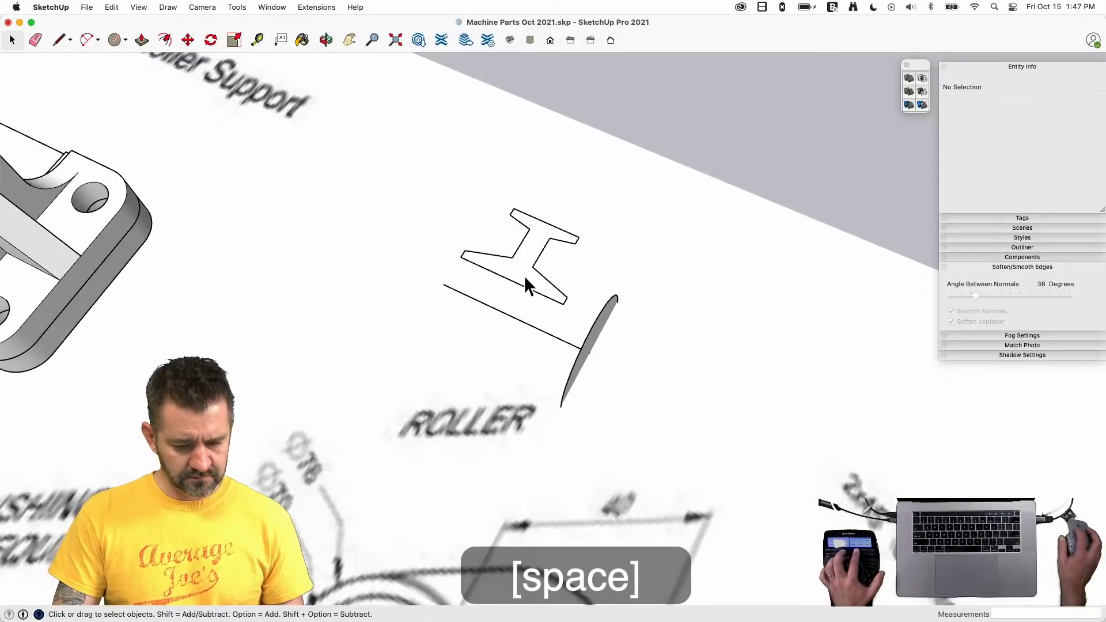
click(527, 268)
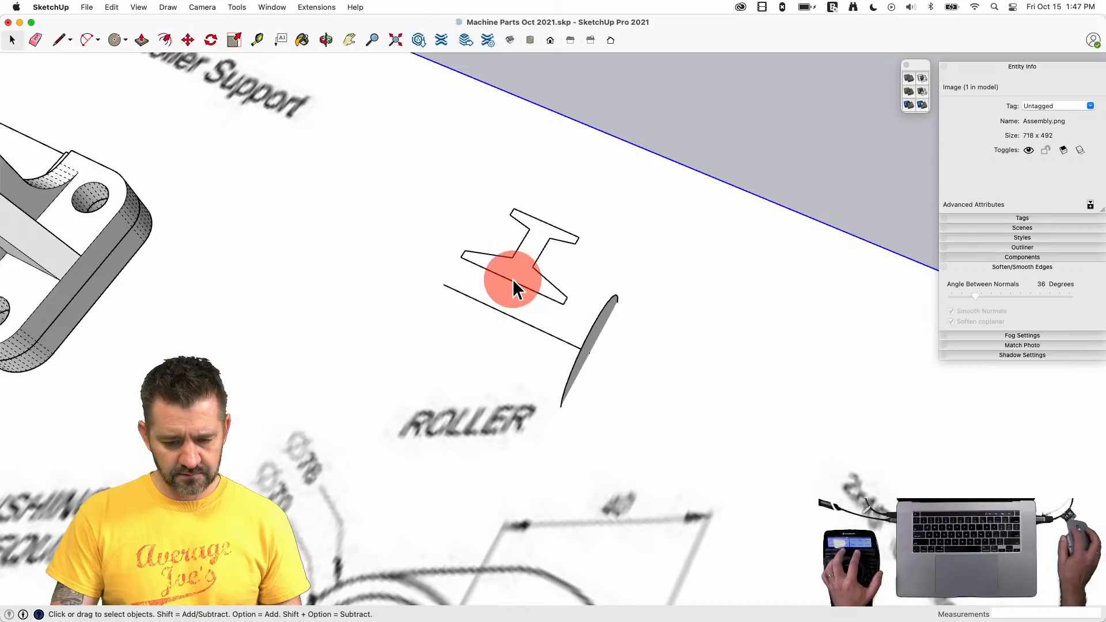
triple_click(513, 278)
key(l)
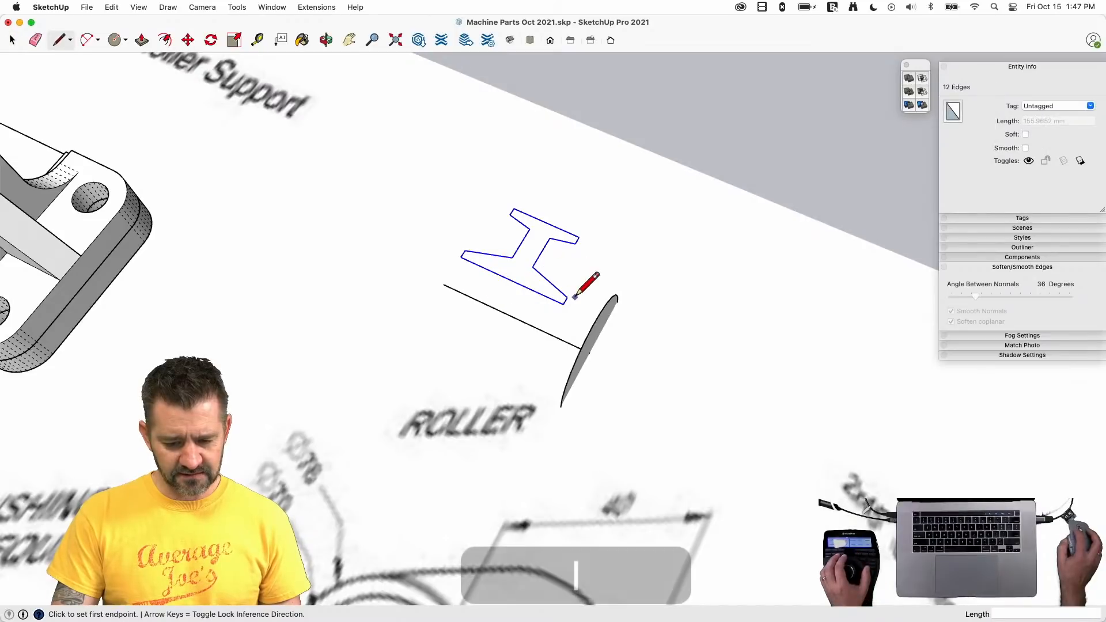
click(564, 303)
key(space)
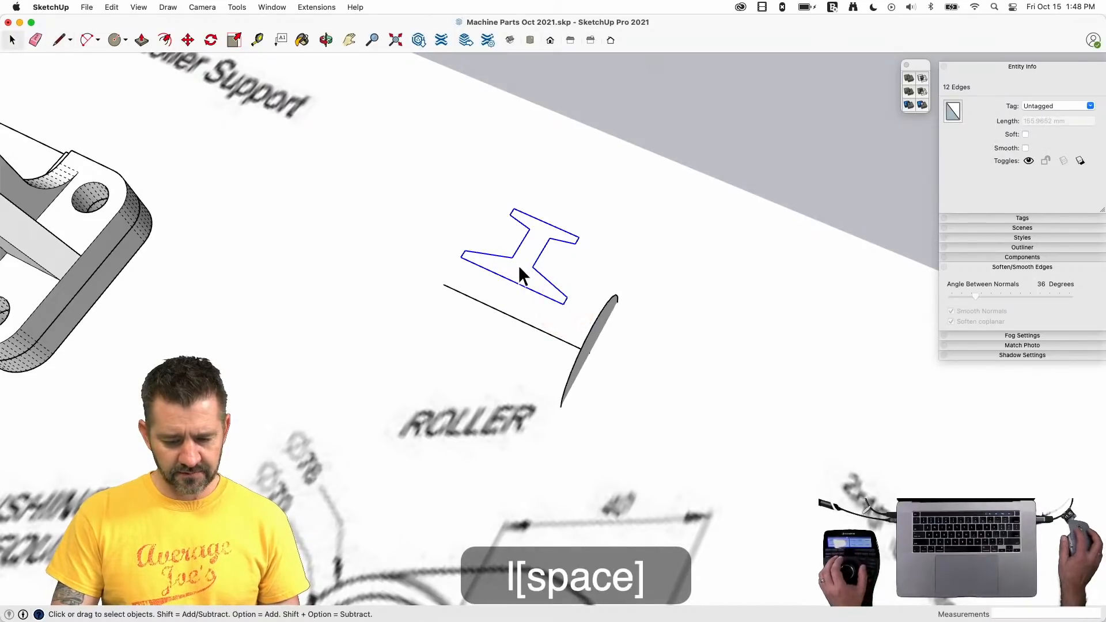
- Sweep the roller profile face around the circle with Follow Me to form the roller body
click(593, 331)
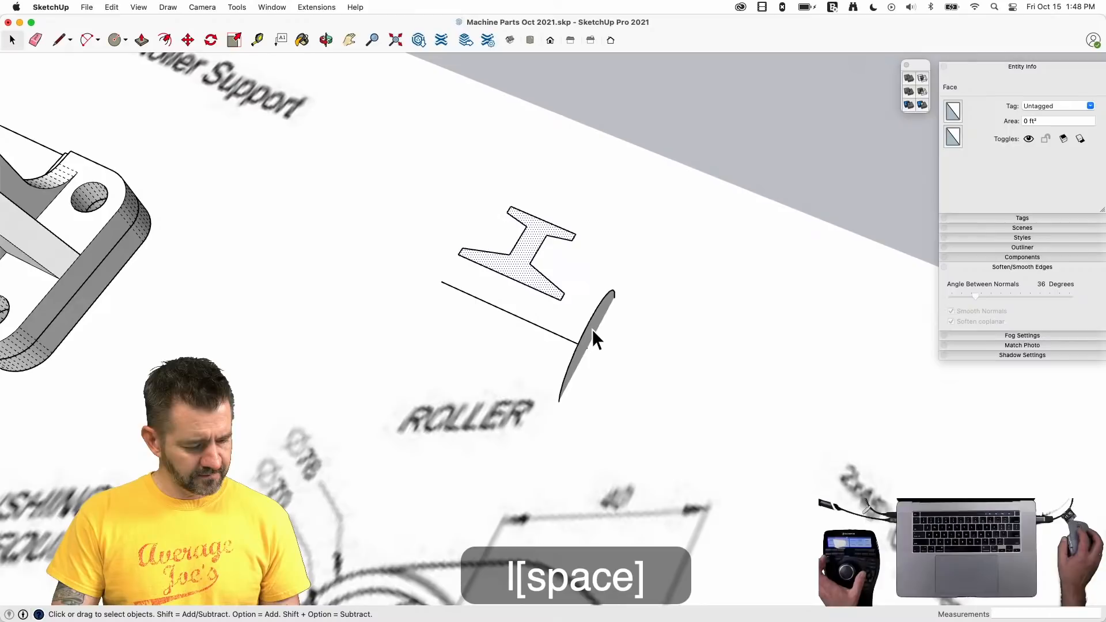
key(shift+f)
click(526, 276)
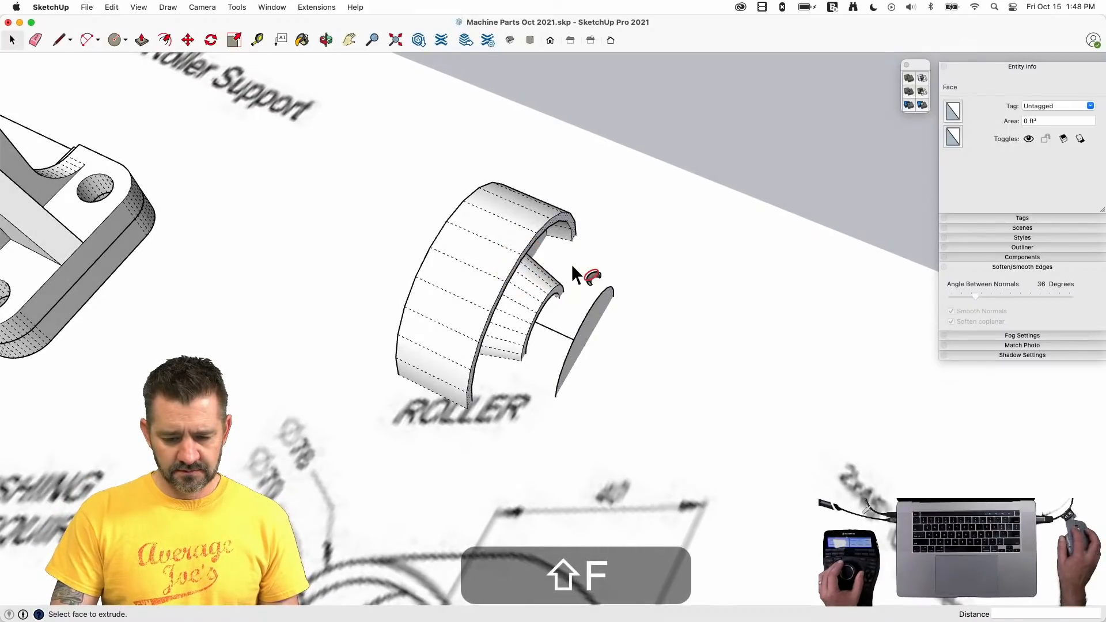
- Group the swept roller body and convert the group into a component named Roller
key(e)
key(space)
triple_click(524, 270)
right_click(524, 270)
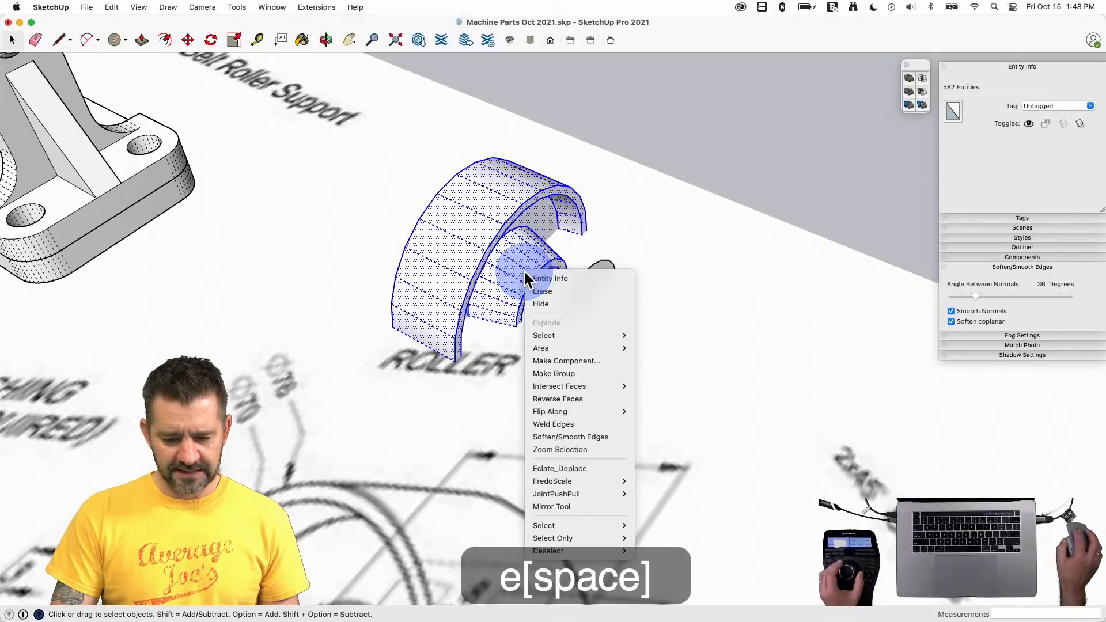
click(566, 373)
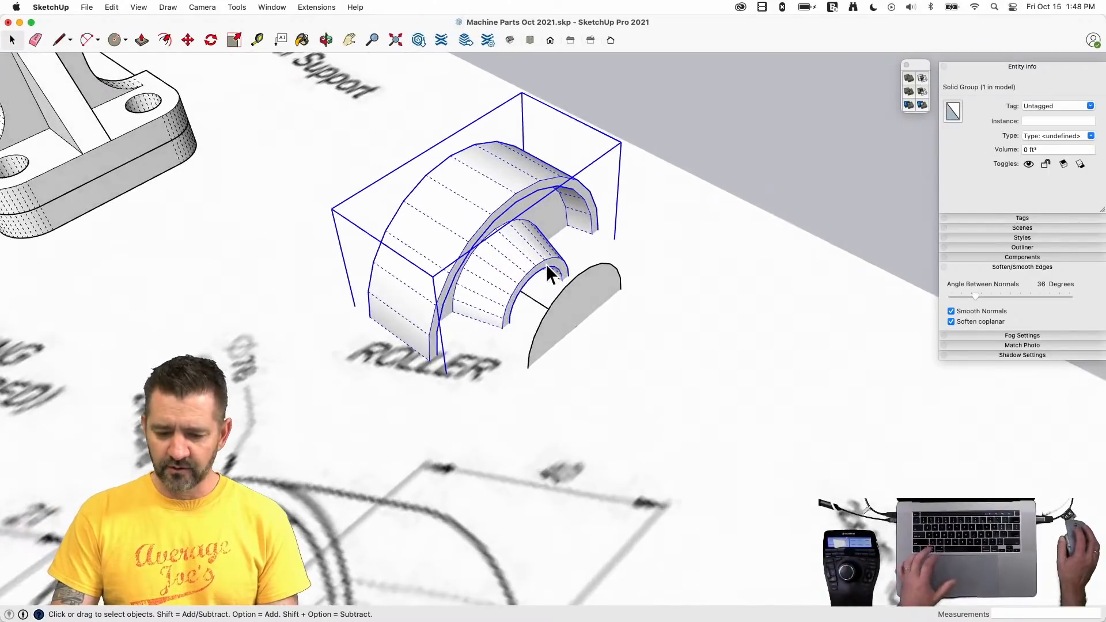
right_click(520, 253)
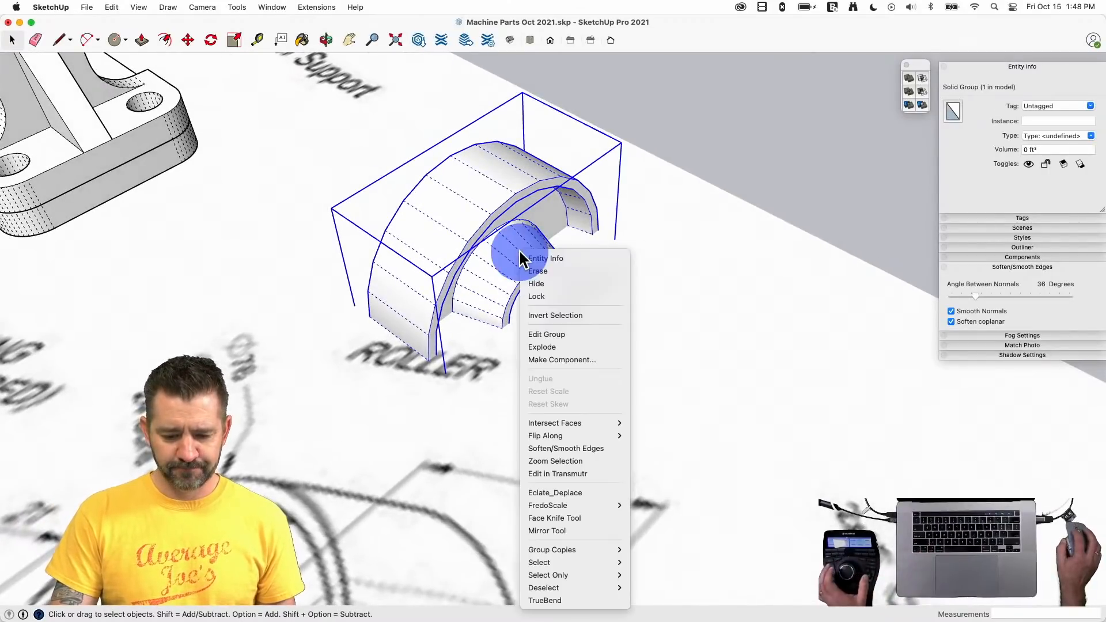
click(560, 360)
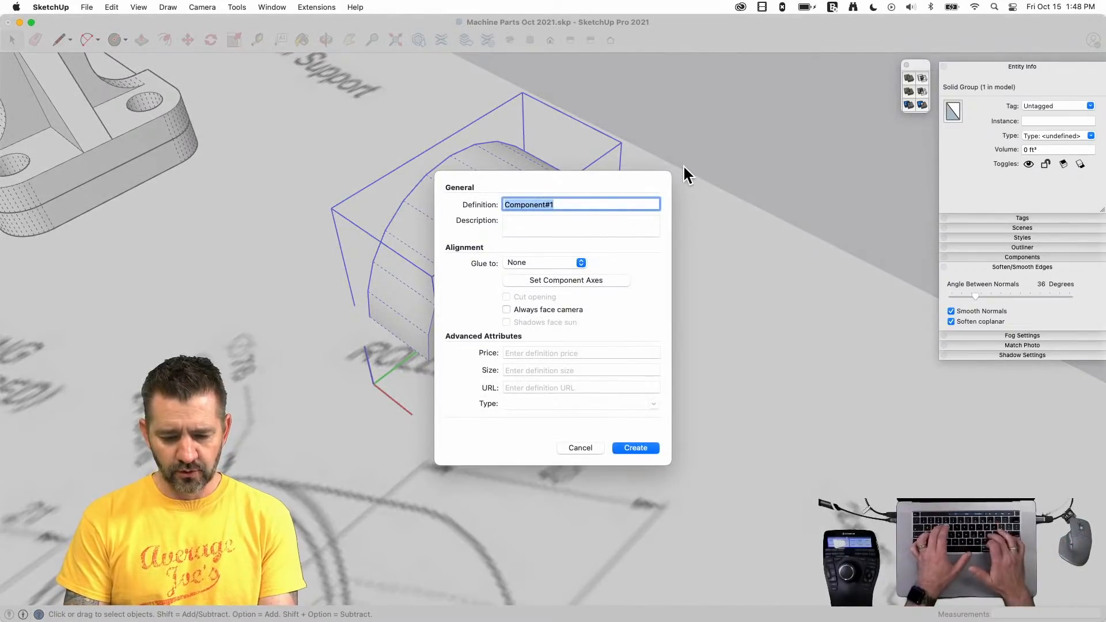
text(Roller)
key(Return)
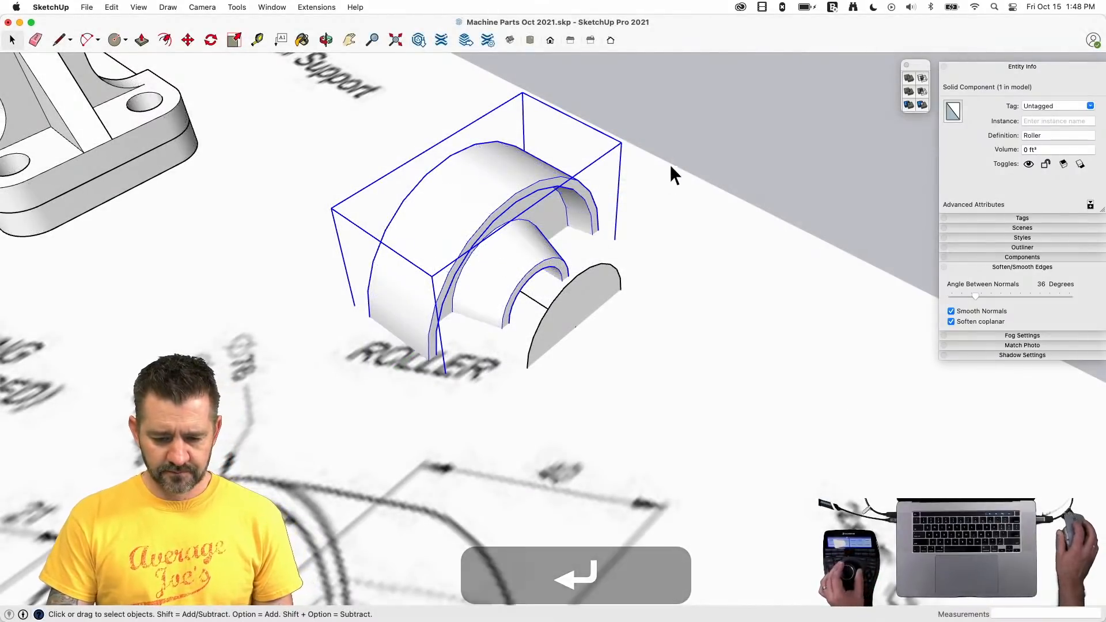
- Move the roller by its hub bore edge onto the bushing on the shaft, and slide it 21 mm along the shaft axis
scroll(583, 239, up, 10)
key(m)
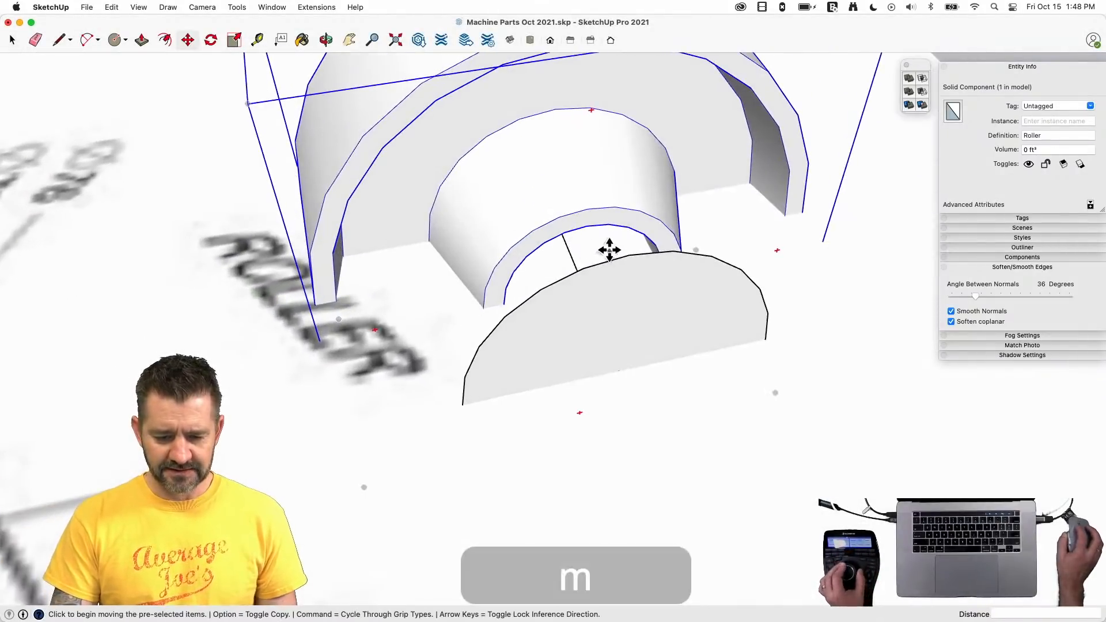
click(585, 227)
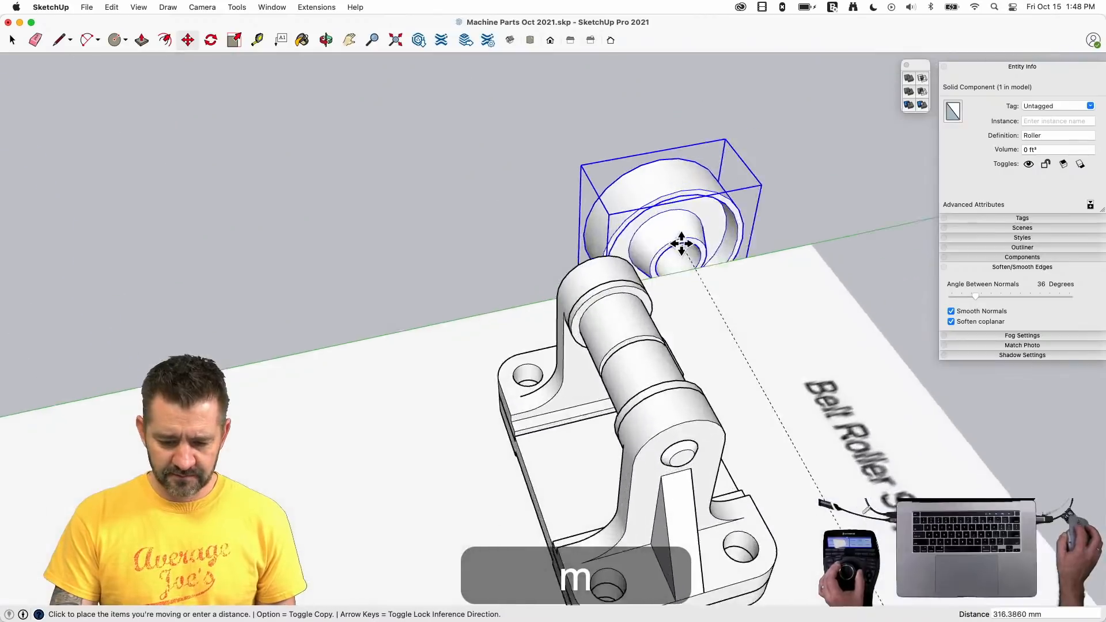
scroll(677, 346, up, 6)
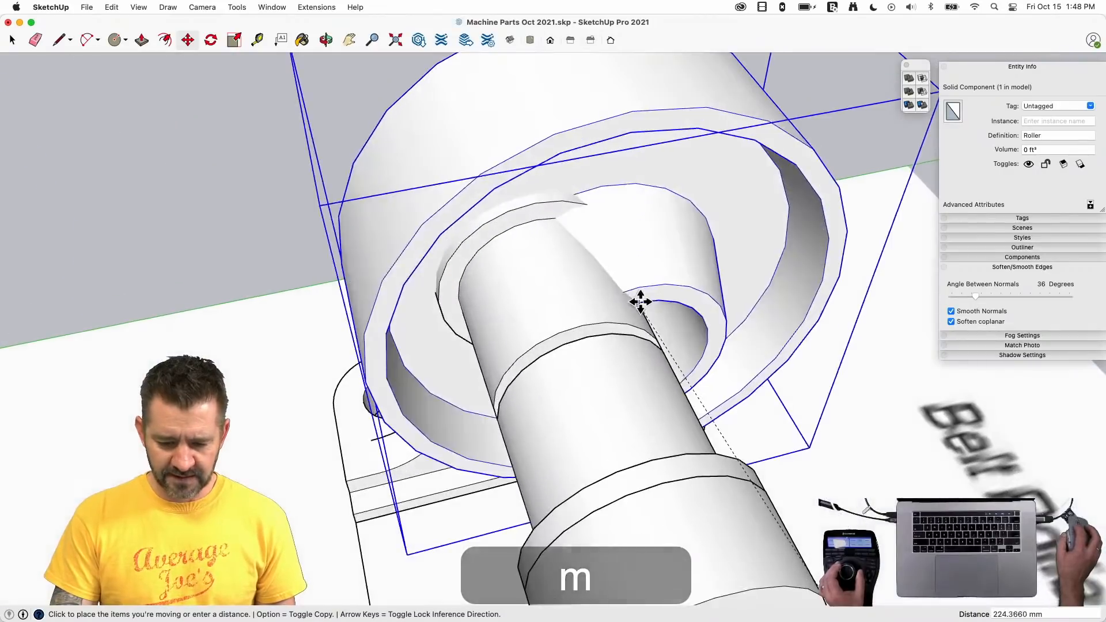
click(586, 336)
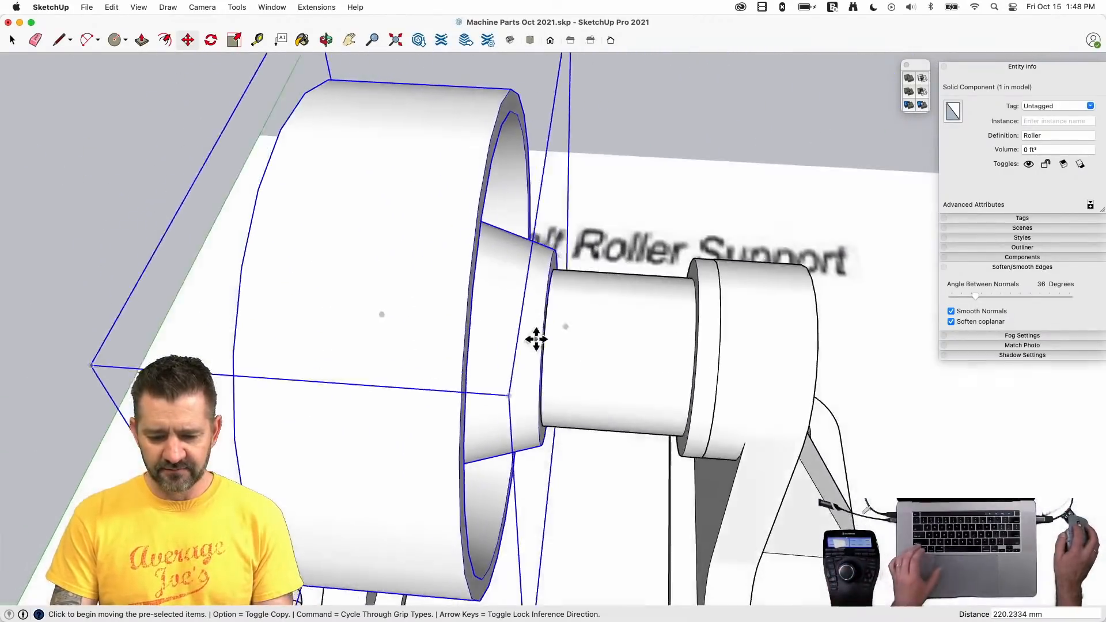
click(554, 288)
key(shift)
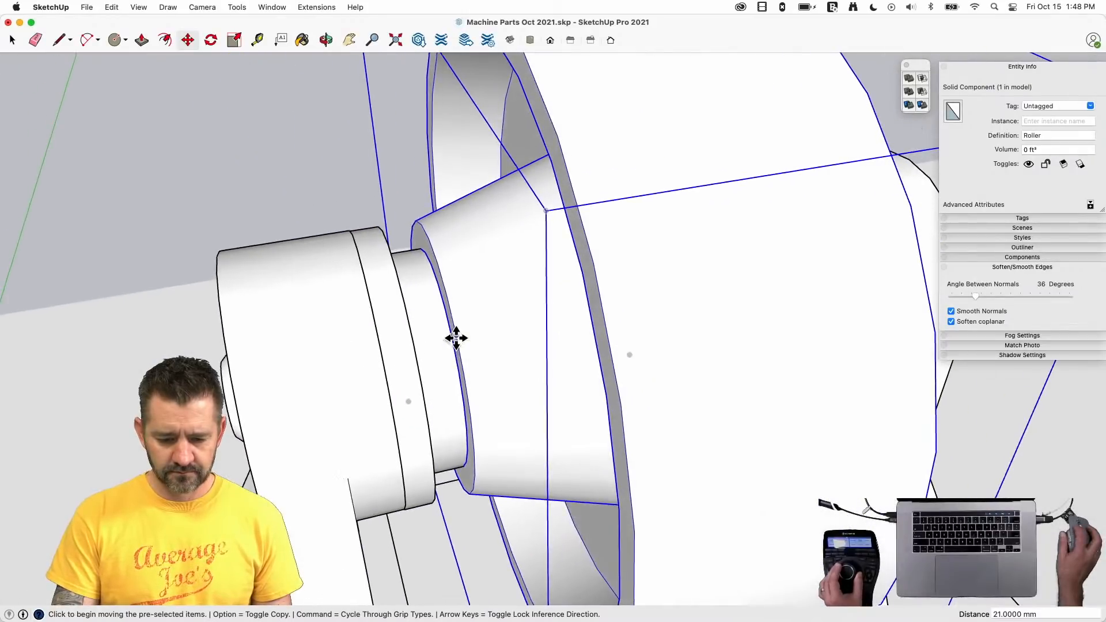
- Hide the roller and measure the gap between the inner ends of the two bushings
key(l)
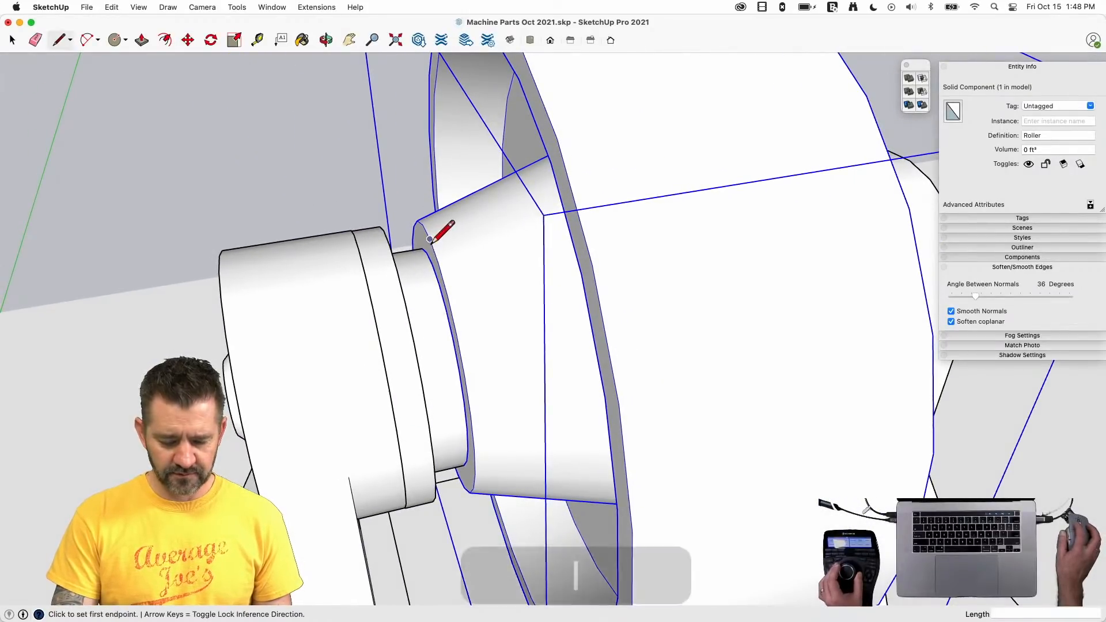
key(space)
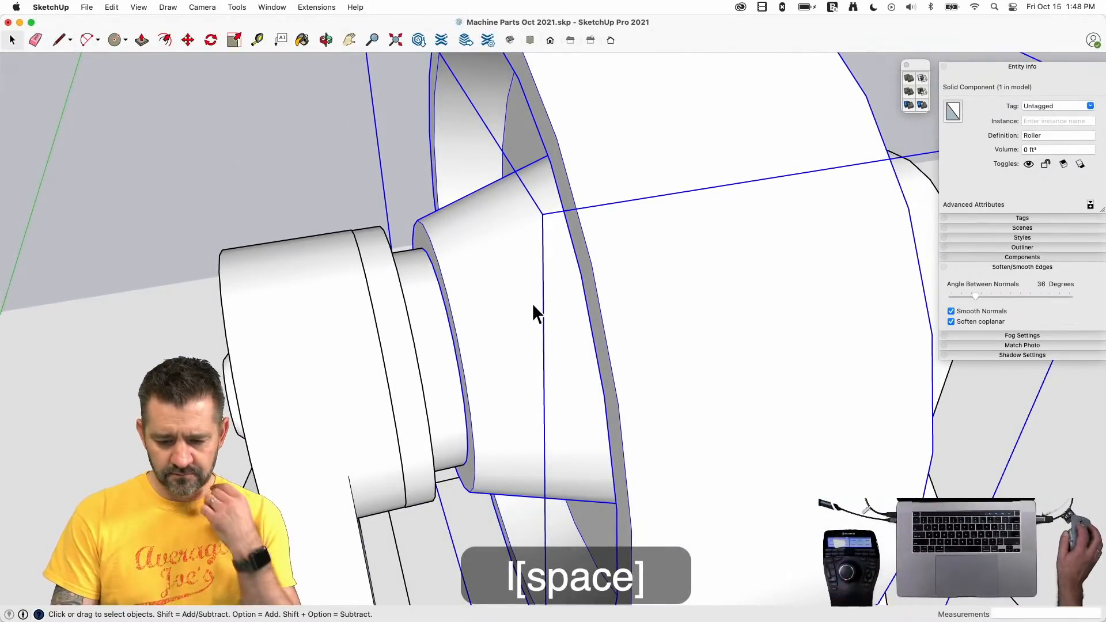
right_click(531, 303)
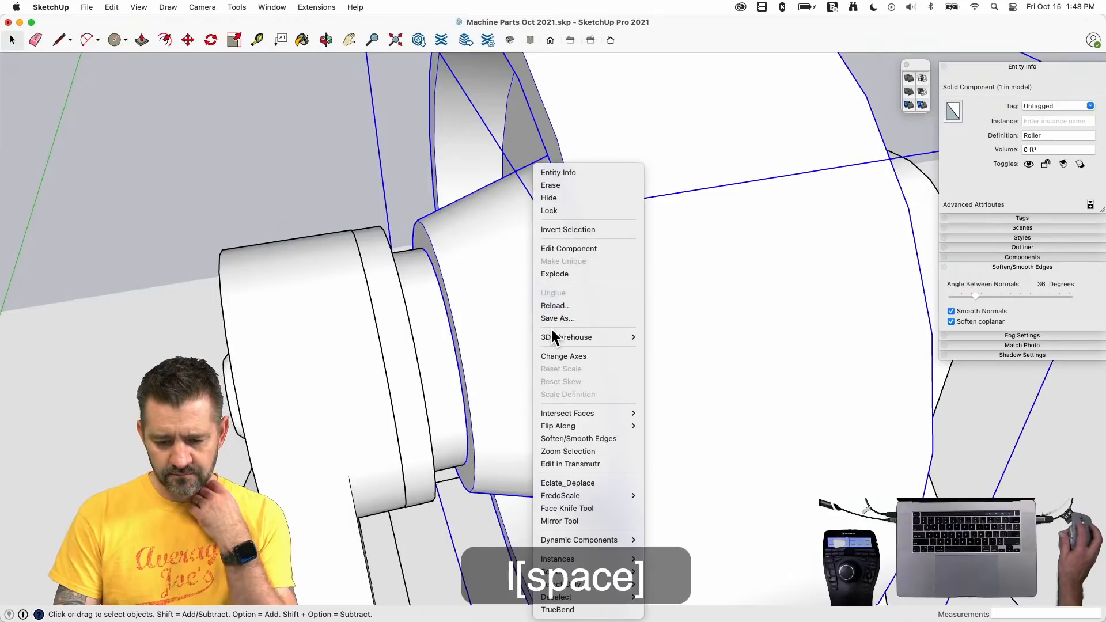
click(549, 211)
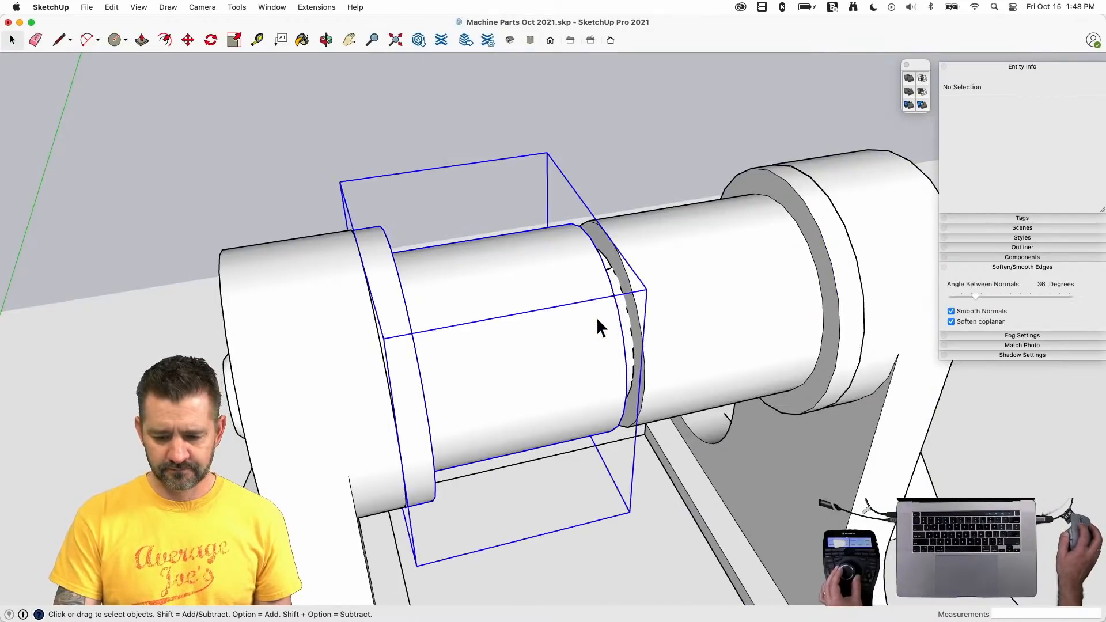
scroll(600, 310, up, 5)
key(l)
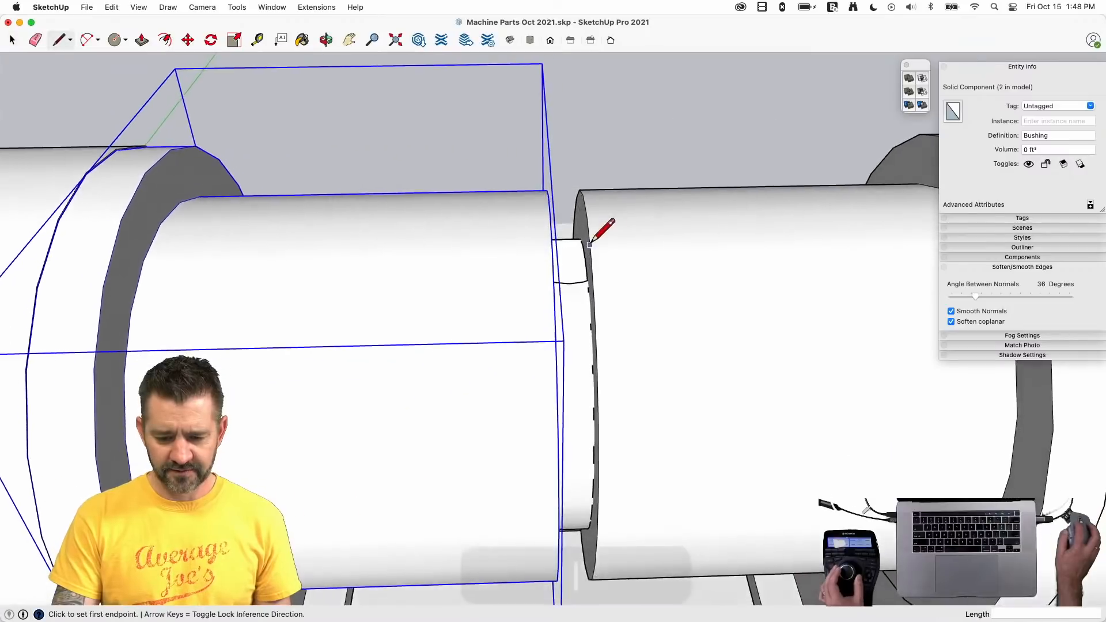
middle_drag(590, 243, 588, 218)
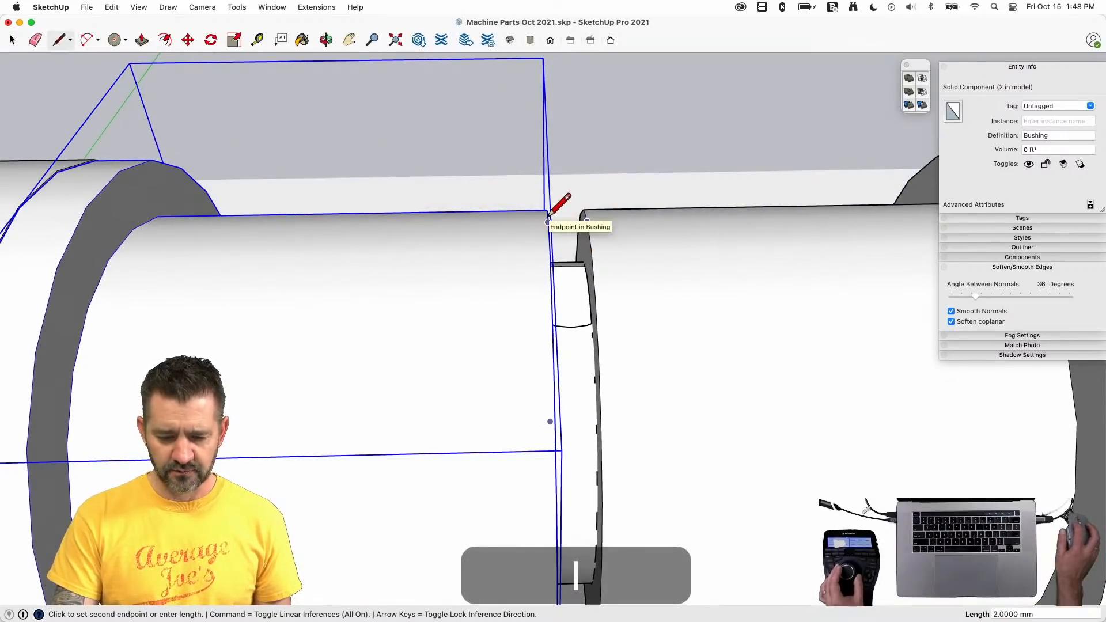
- Move each bushing 1 mm along the shaft toward the other so their inner ends meet
key(space)
key(m)
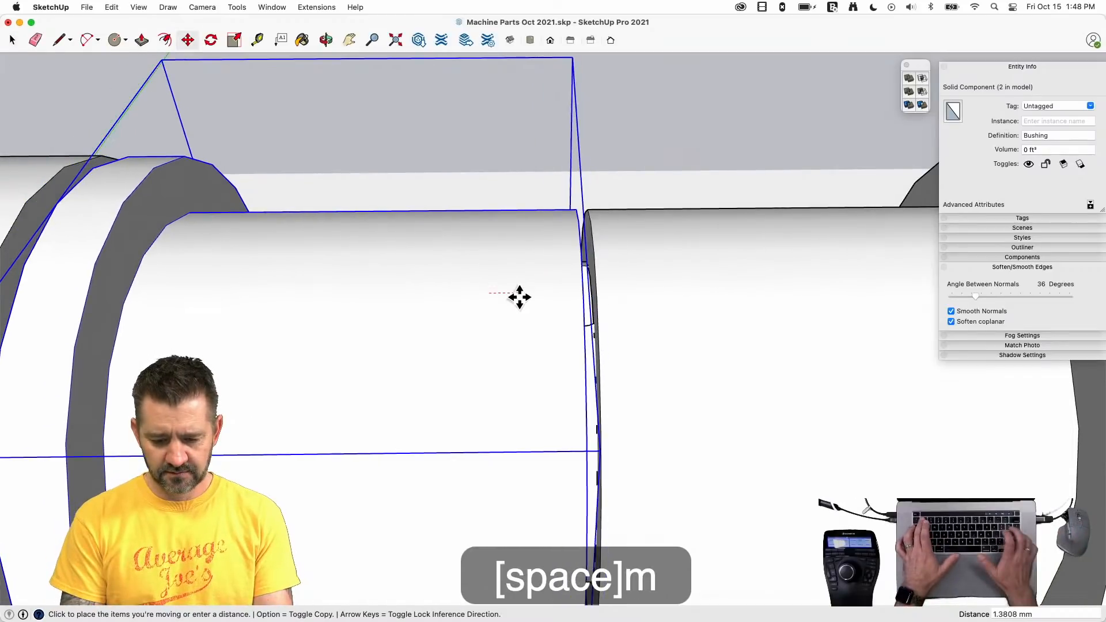
key(Return)
key(space)
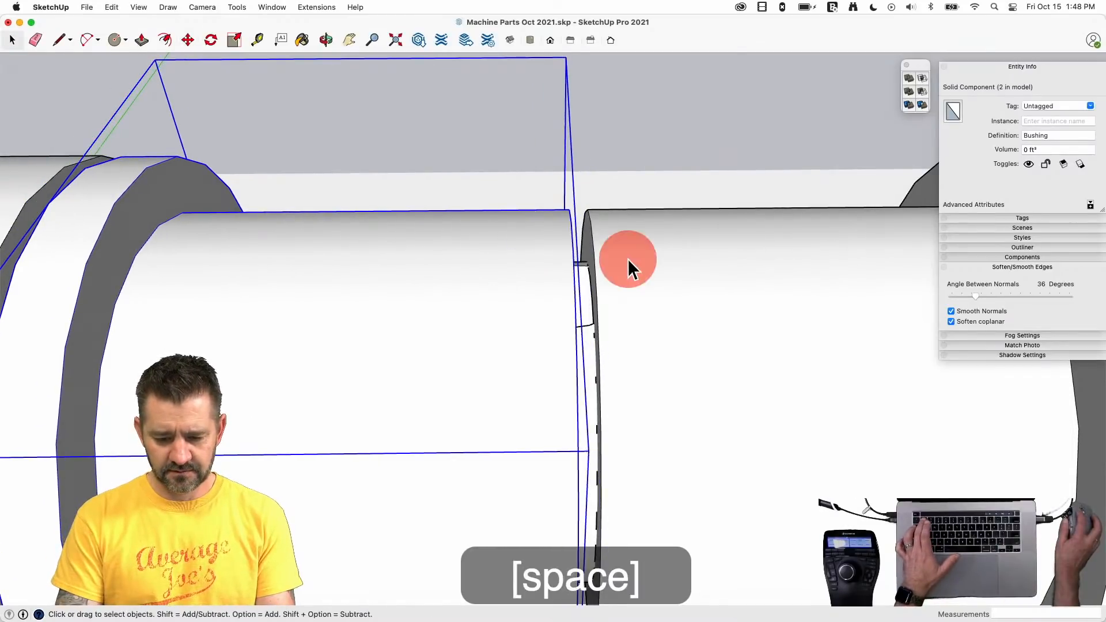
click(627, 262)
key(m)
click(625, 263)
text(1)
key(Return)
key(Return)
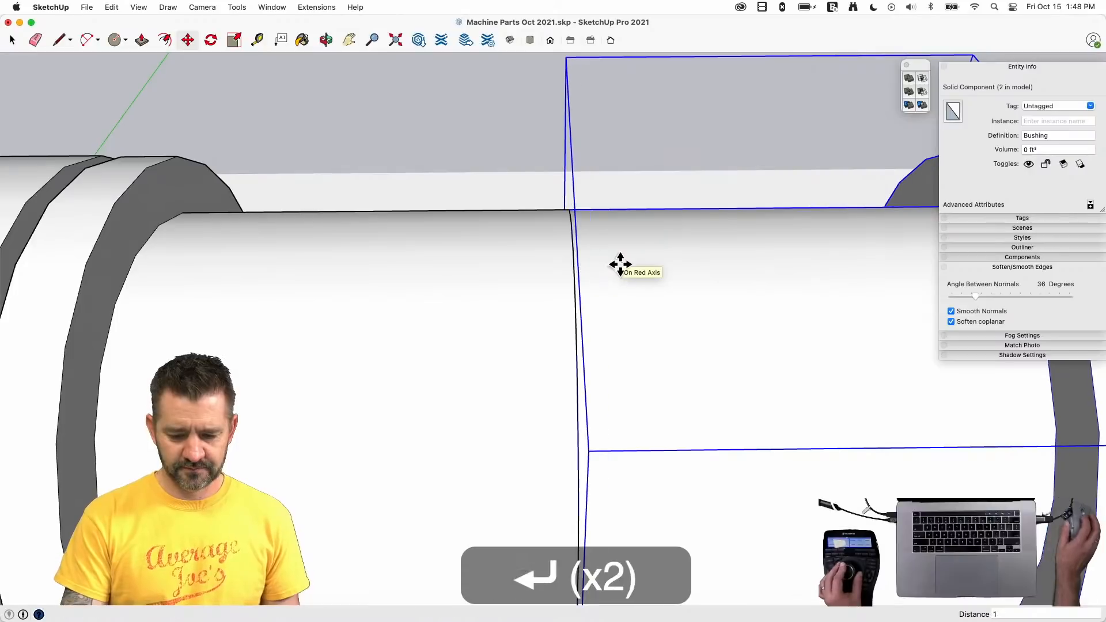
key(space)
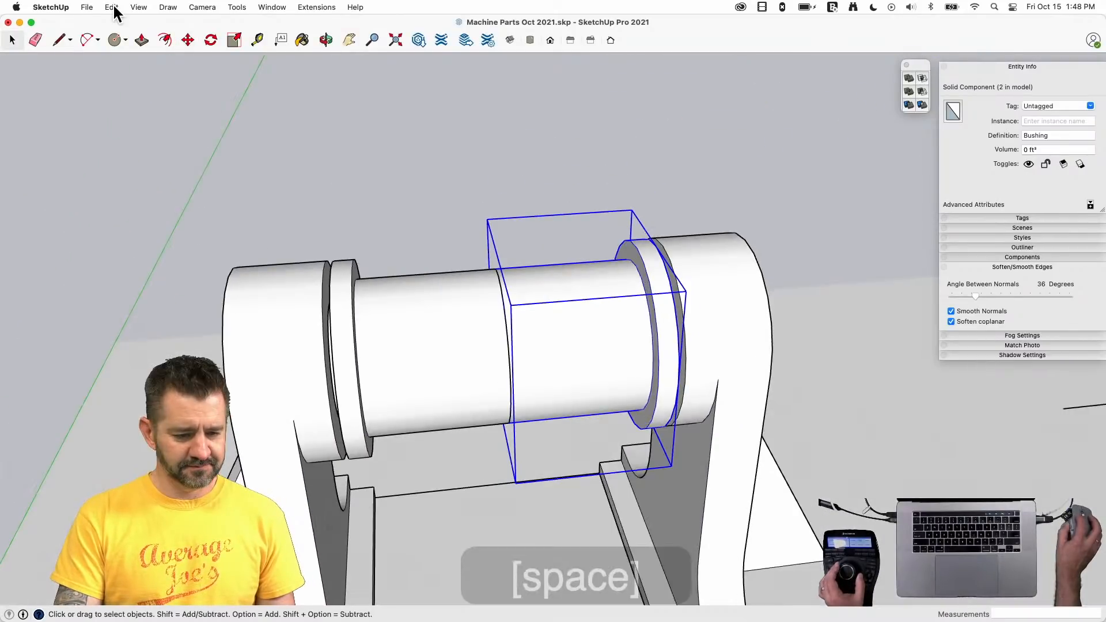
- Unhide the roller and move it 3 mm along the shaft so its hub end meets the nearer bushing's flange
click(113, 7)
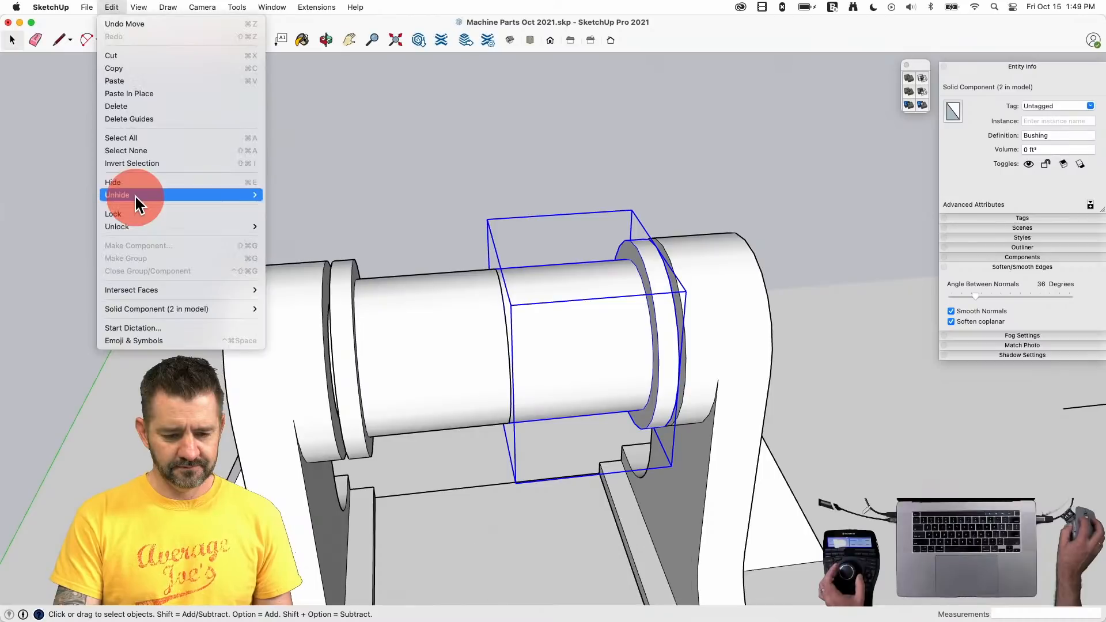
mouse_move(135, 195)
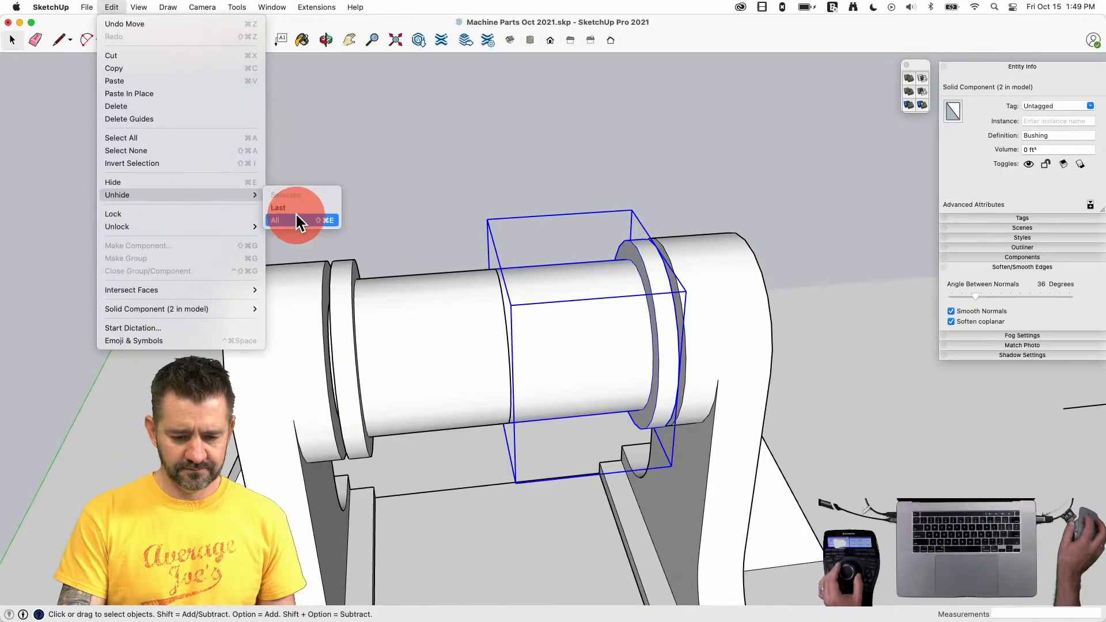
click(296, 216)
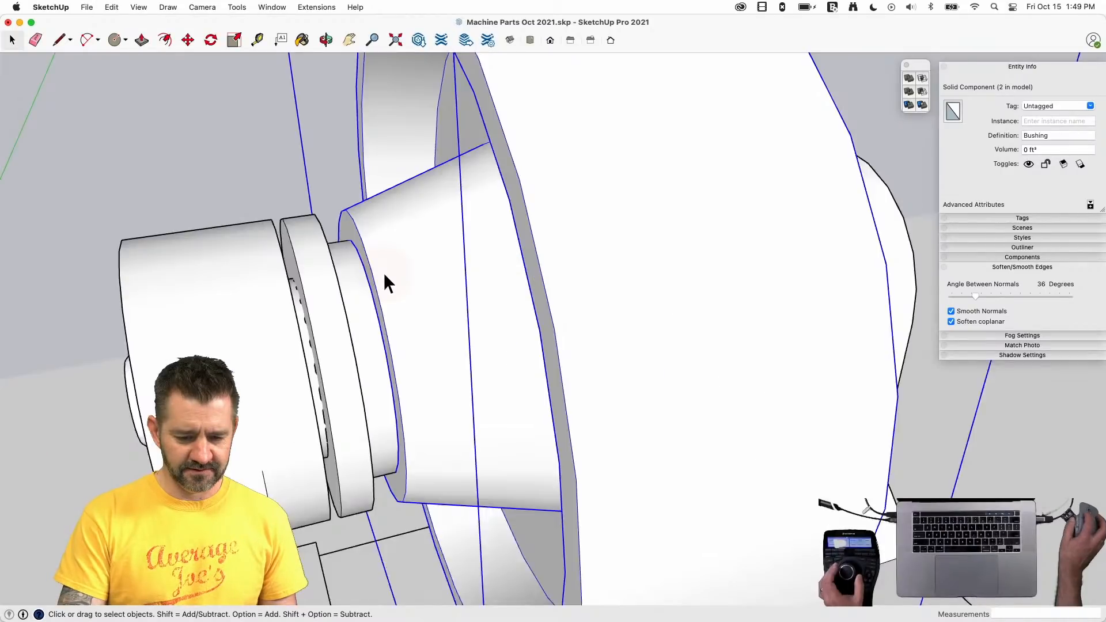
click(384, 275)
key(m)
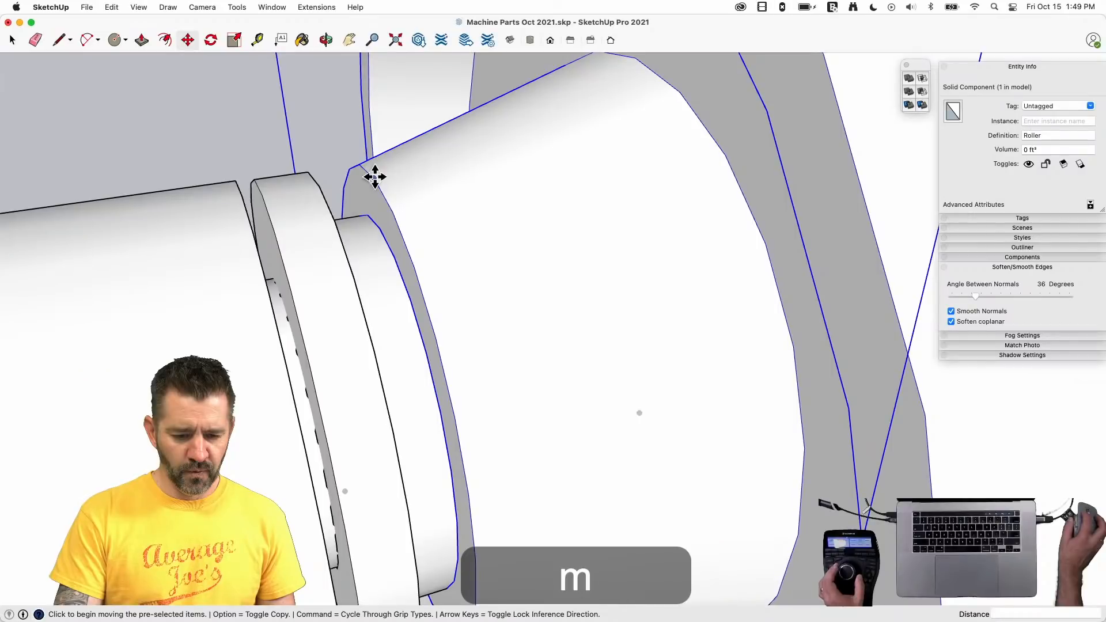
click(374, 177)
click(320, 185)
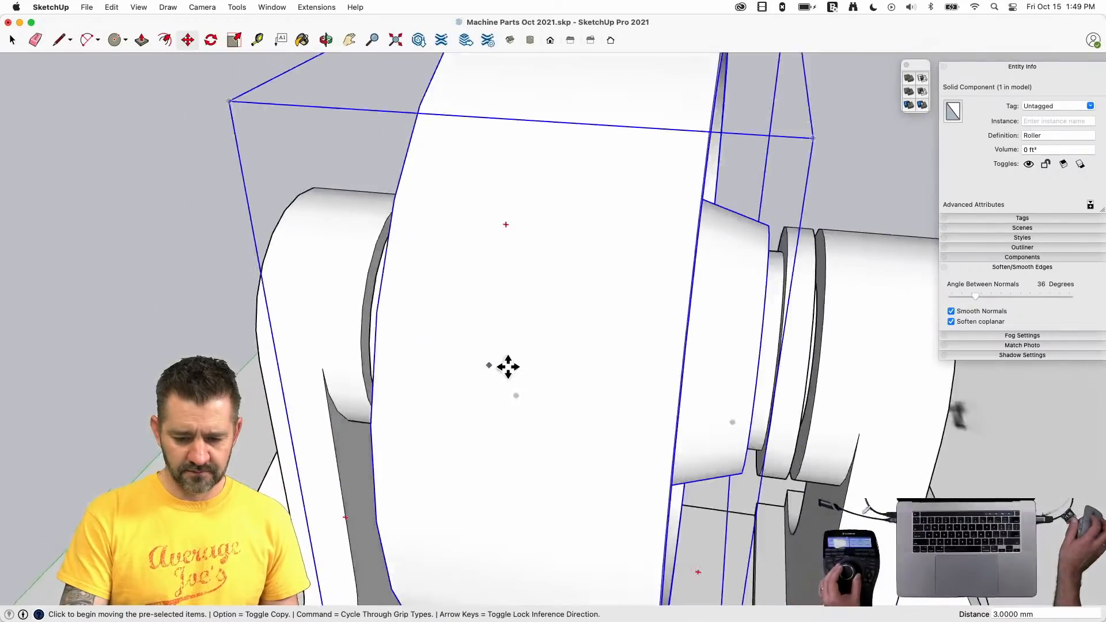
- Measure the gap between the hub and the opposite bushing flange, and move the roller 1 mm to centre it between the flanges
key(l)
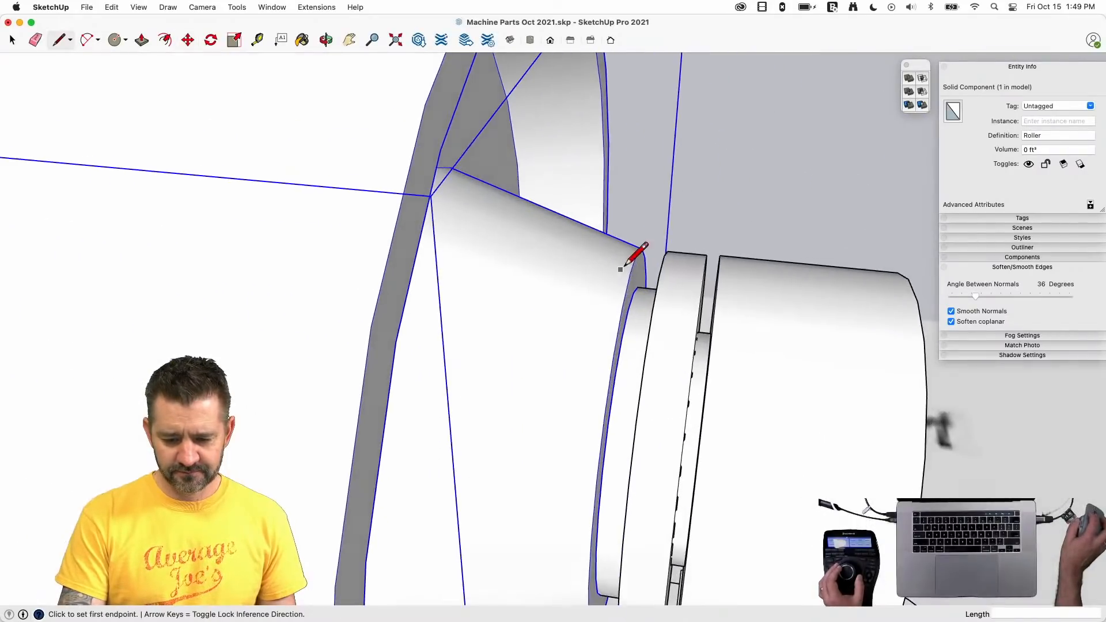
click(636, 253)
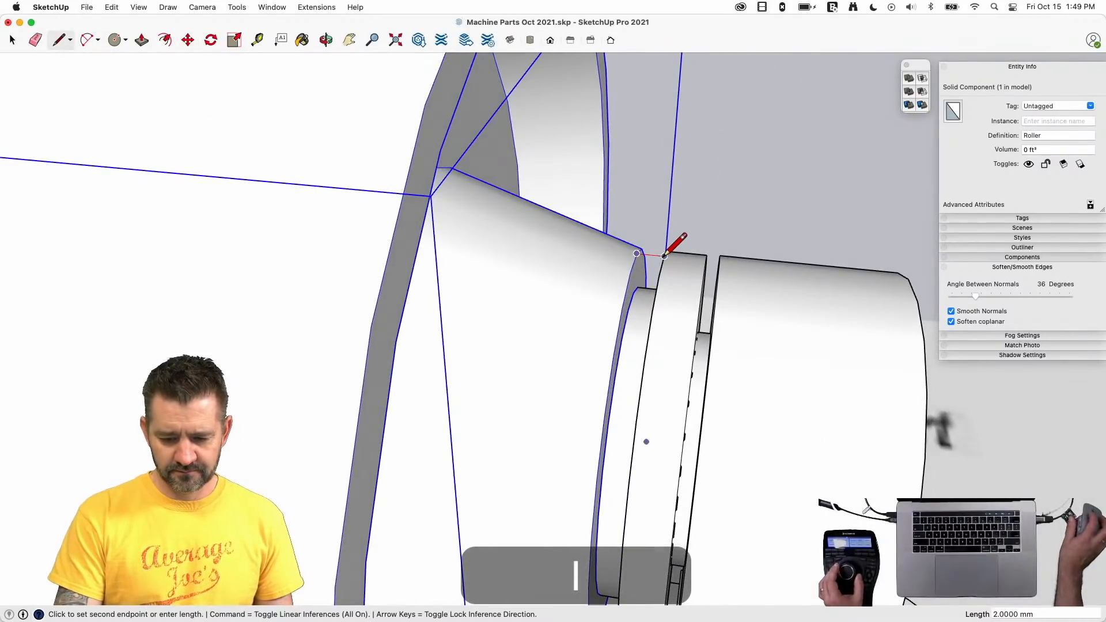
key(space)
key(m)
click(569, 278)
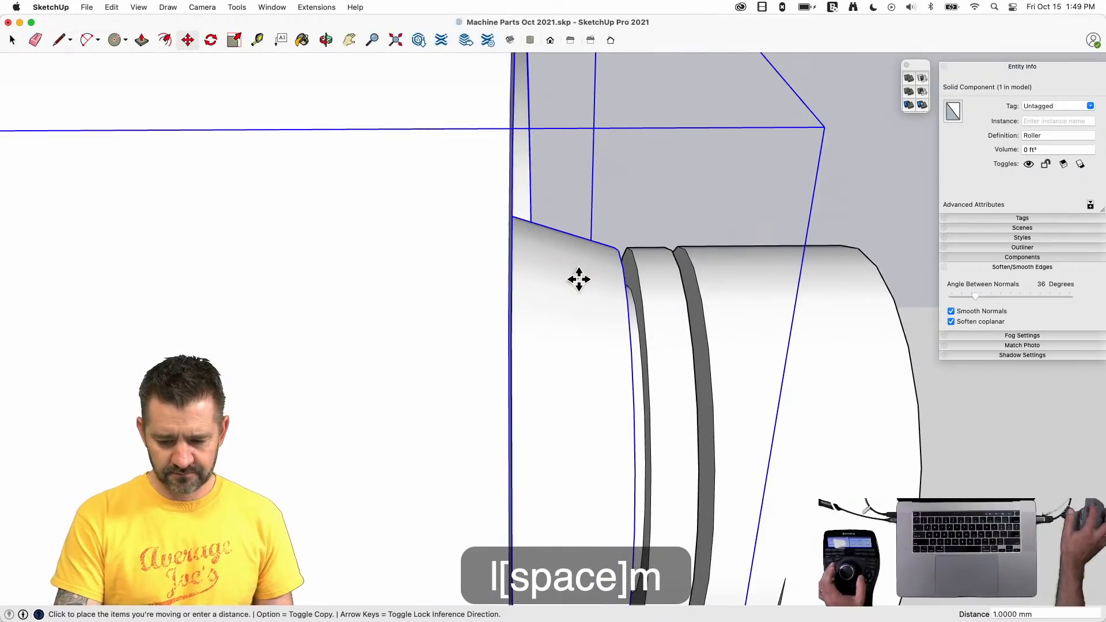
click(576, 279)
key(space)
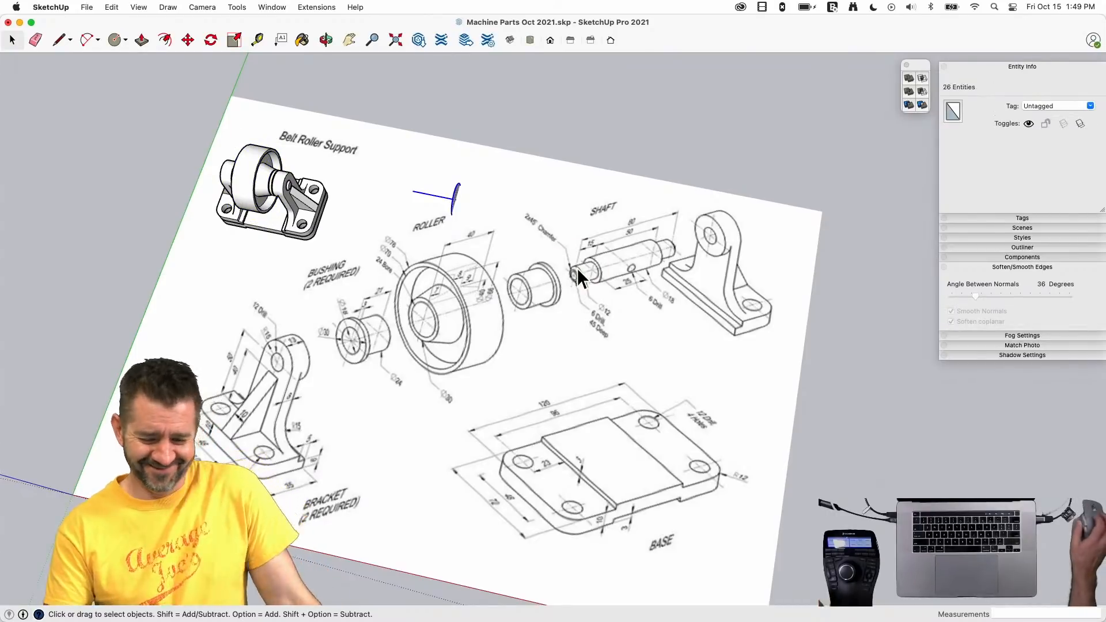
- Delete the leftover sweep circle and axis line beside the roller drawing
key(BackSpace)
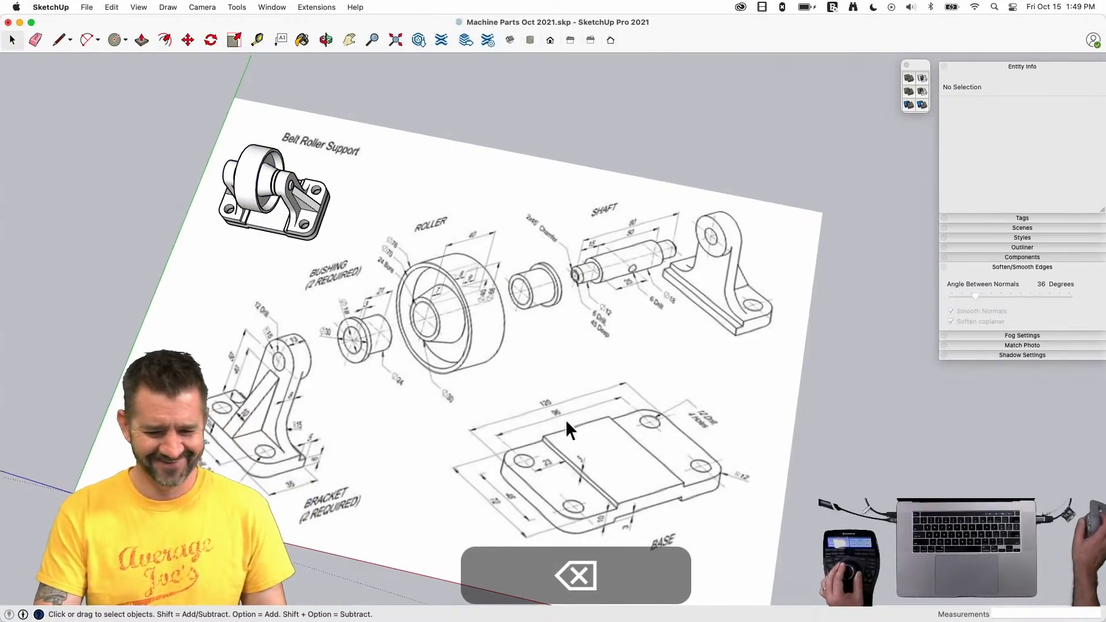
- Examine the bushing, roller and shaft dimensions on the reference drawing against the assembled model
scroll(576, 409, up, 5)
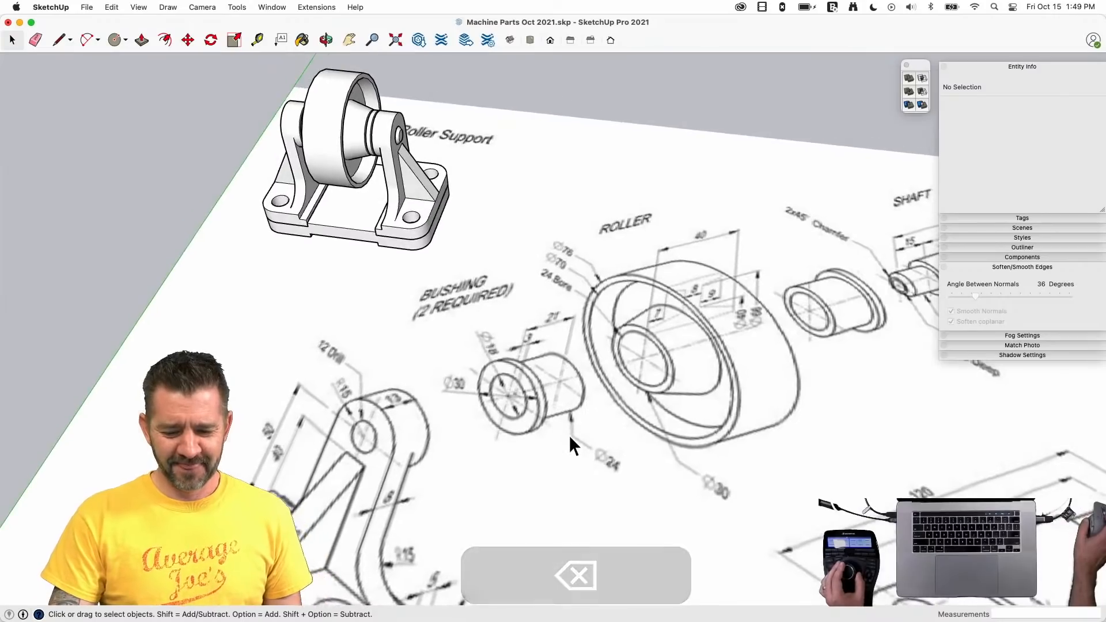
scroll(555, 399, up, 3)
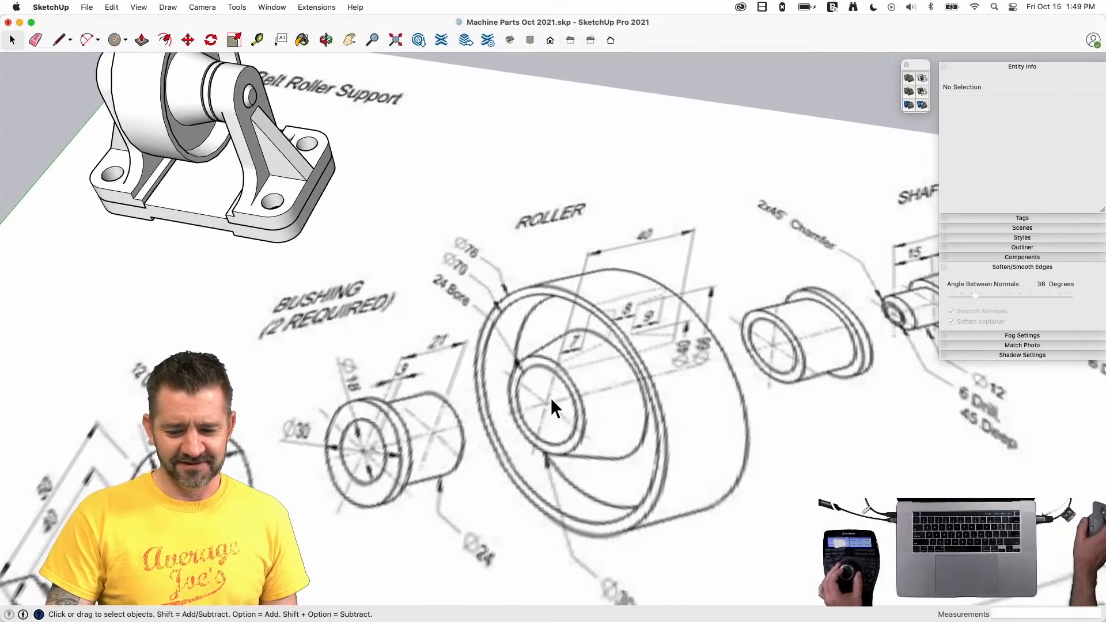
scroll(551, 398, down, 4)
scroll(530, 388, up, 2)
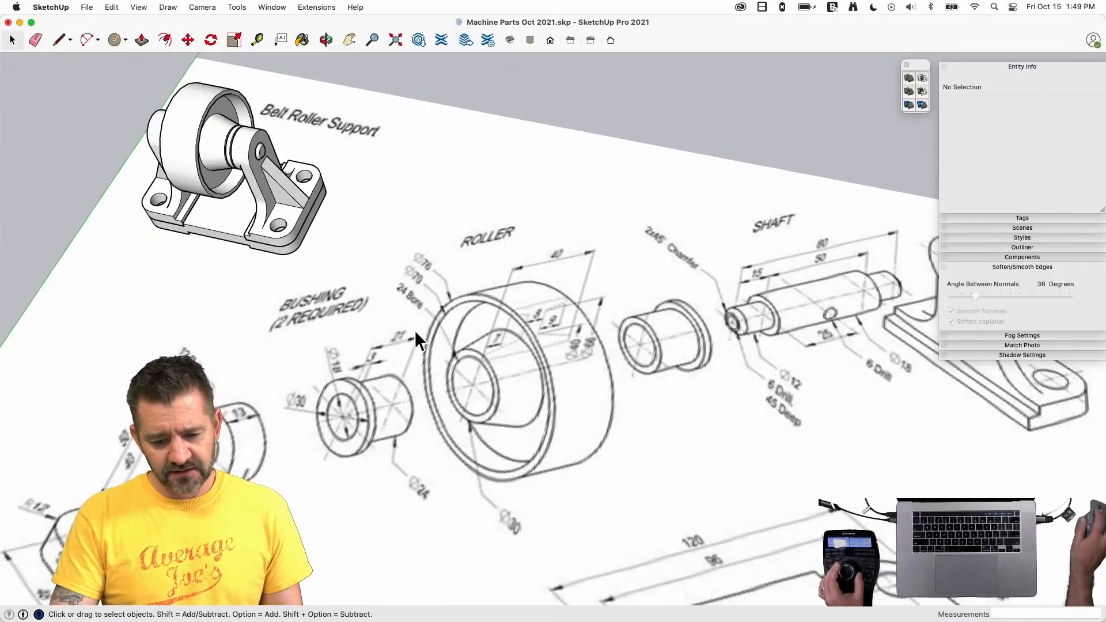
middle_drag(415, 330, 376, 308)
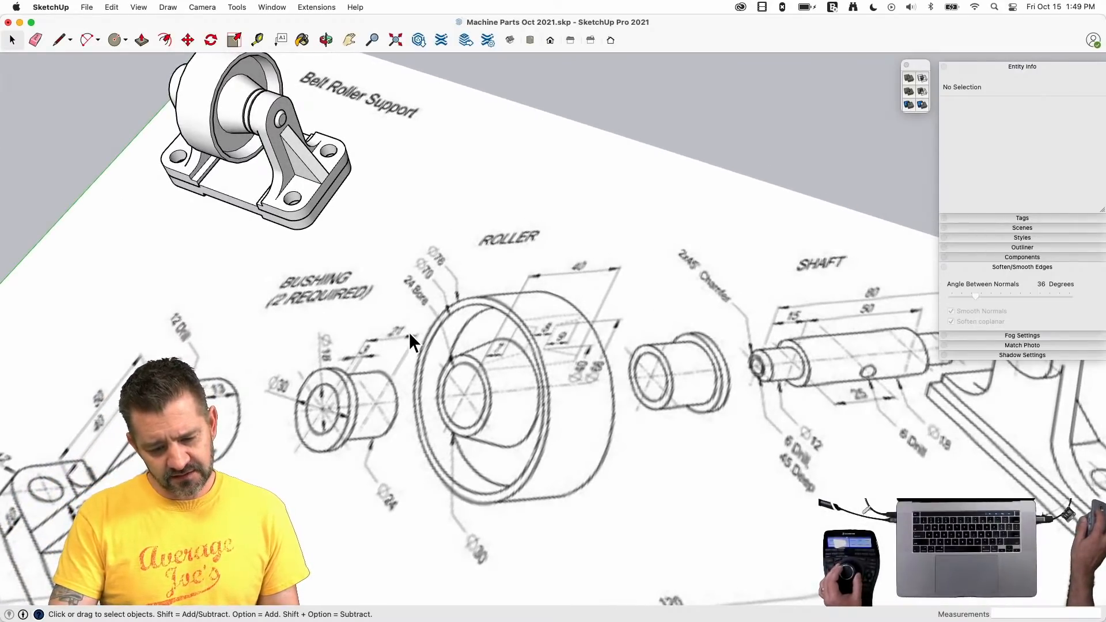
scroll(407, 346, up, 1)
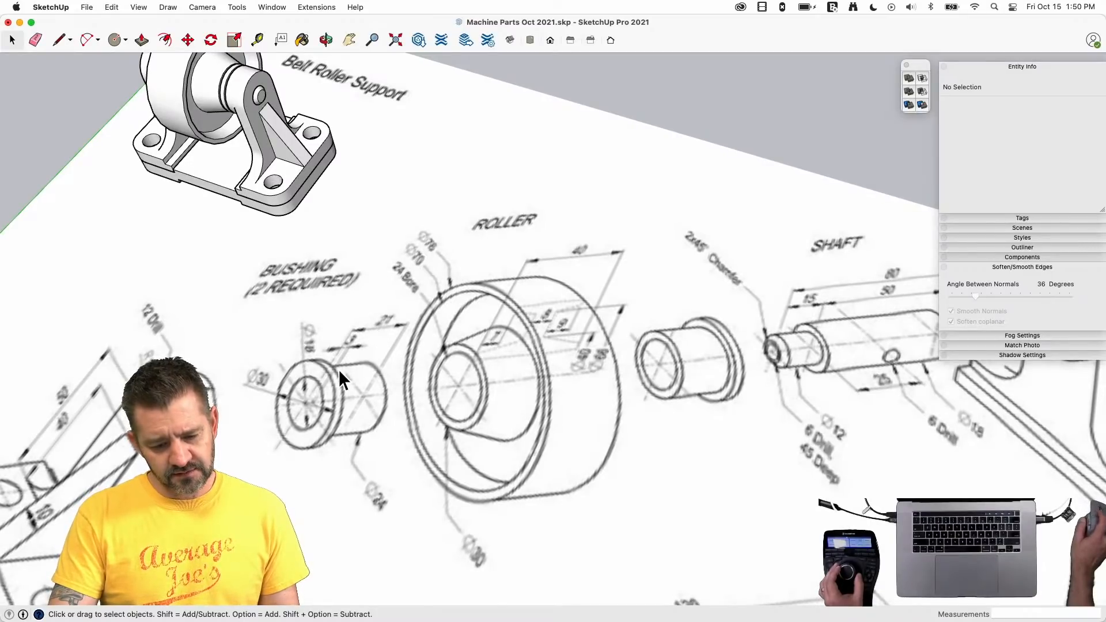
- Compare the bushing, roller and shaft drawings with the assembled model, and hide the roller to expose the bushings
scroll(338, 369, down, 1)
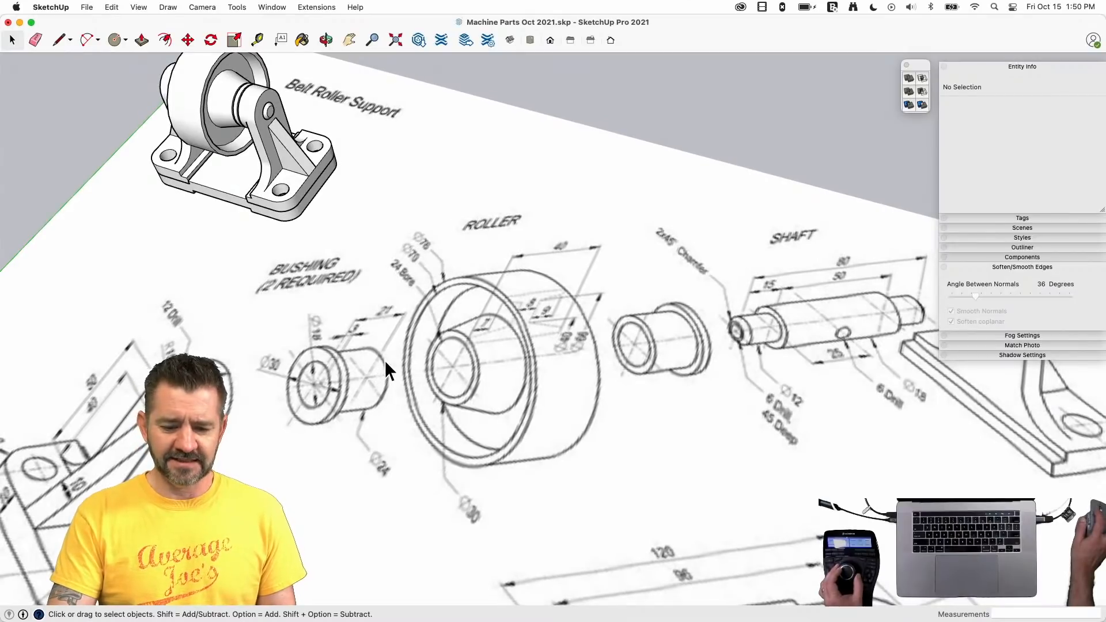
scroll(385, 361, right, 1)
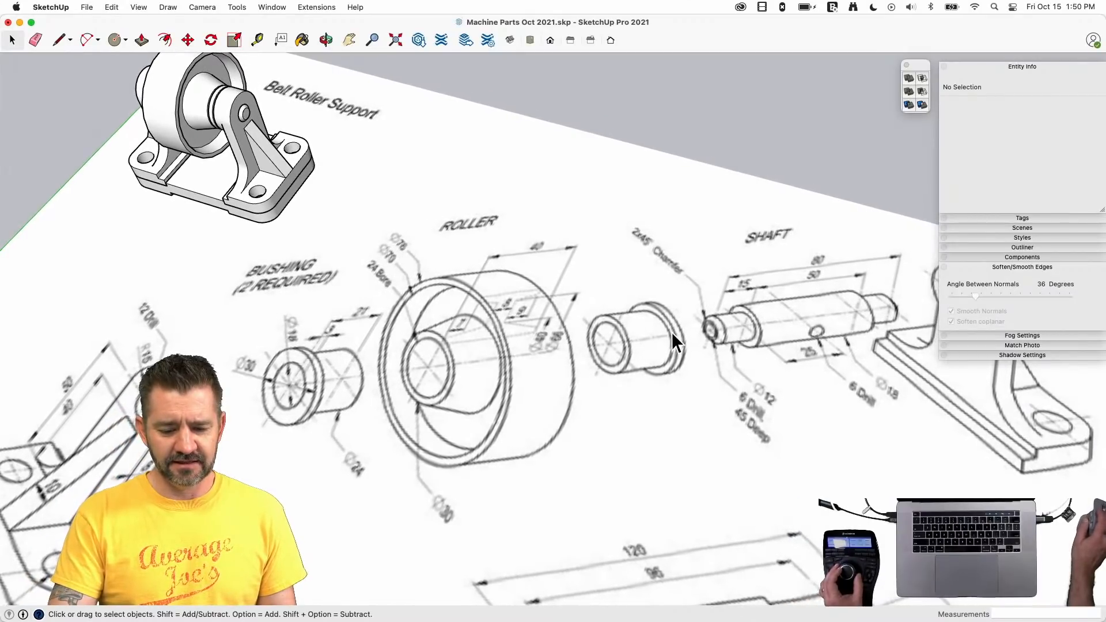
middle_drag(478, 336, 513, 356)
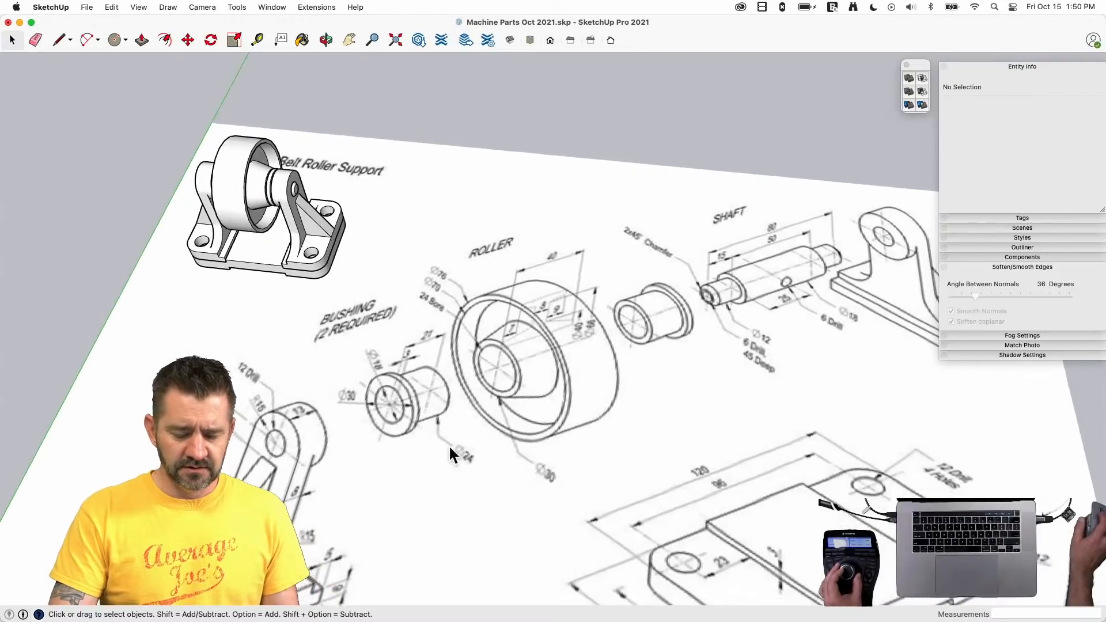
scroll(451, 434, down, 5)
middle_drag(508, 579, 500, 469)
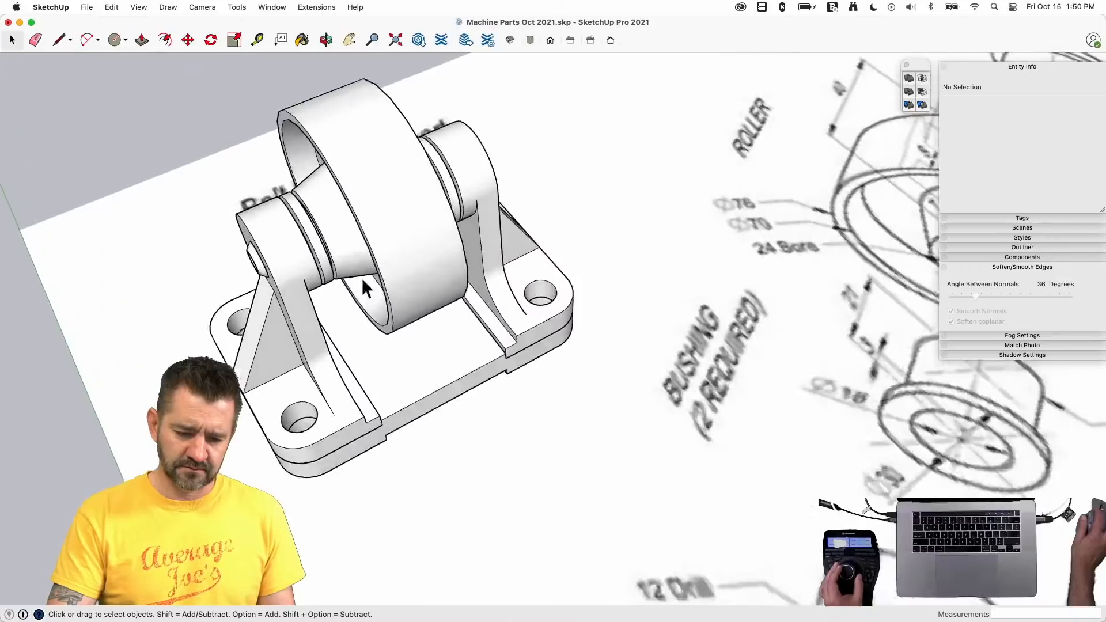
right_click(455, 214)
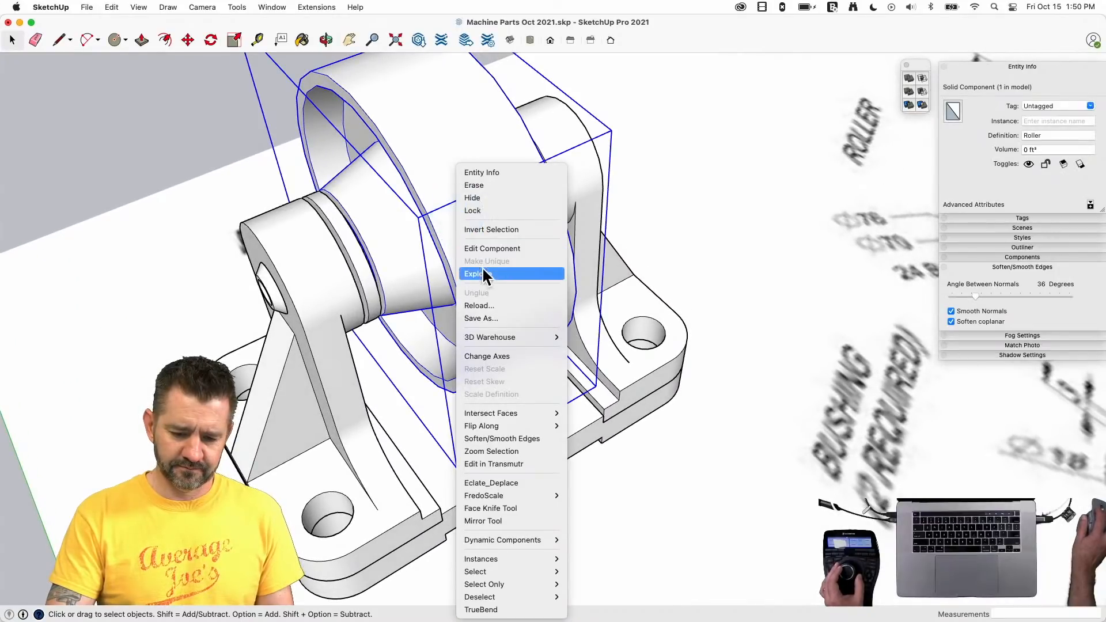
click(473, 198)
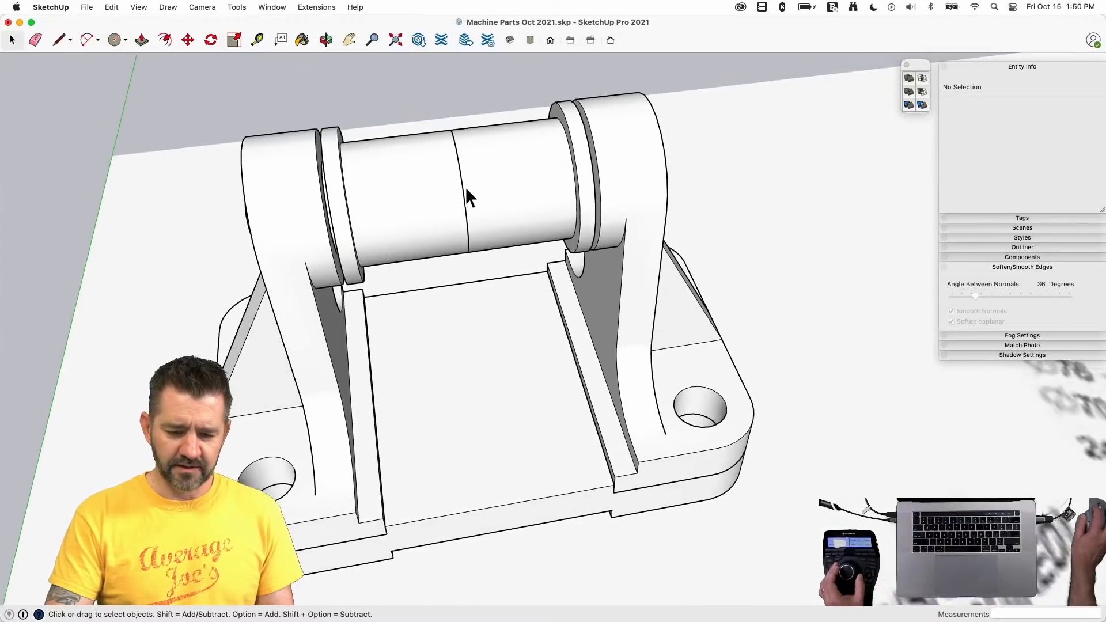
- Measure the bushing's length from the outer face of its flange to the joint between the two bushings
key(l)
click(359, 153)
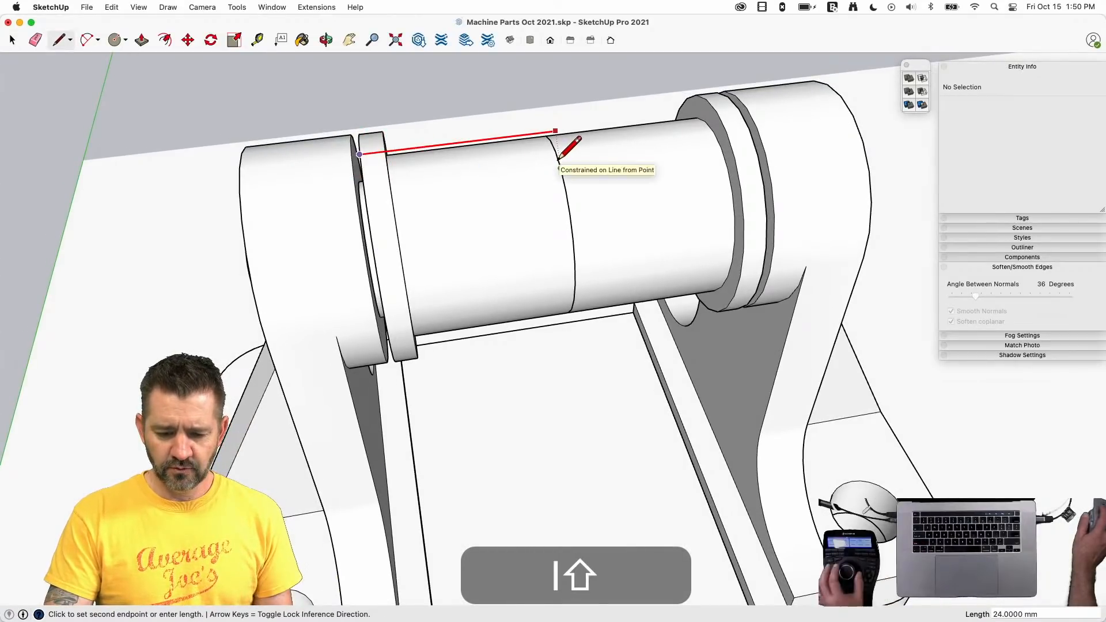
key(space)
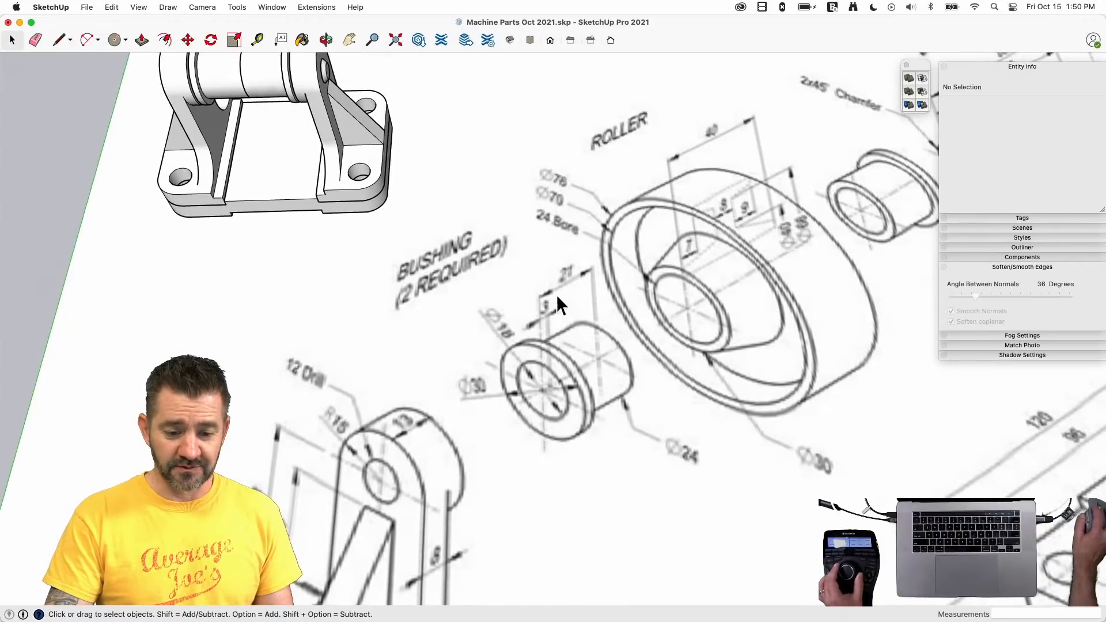
- Shorten the bushing component by pushing its inner end face in 3 mm, and close the component
double_click(378, 191)
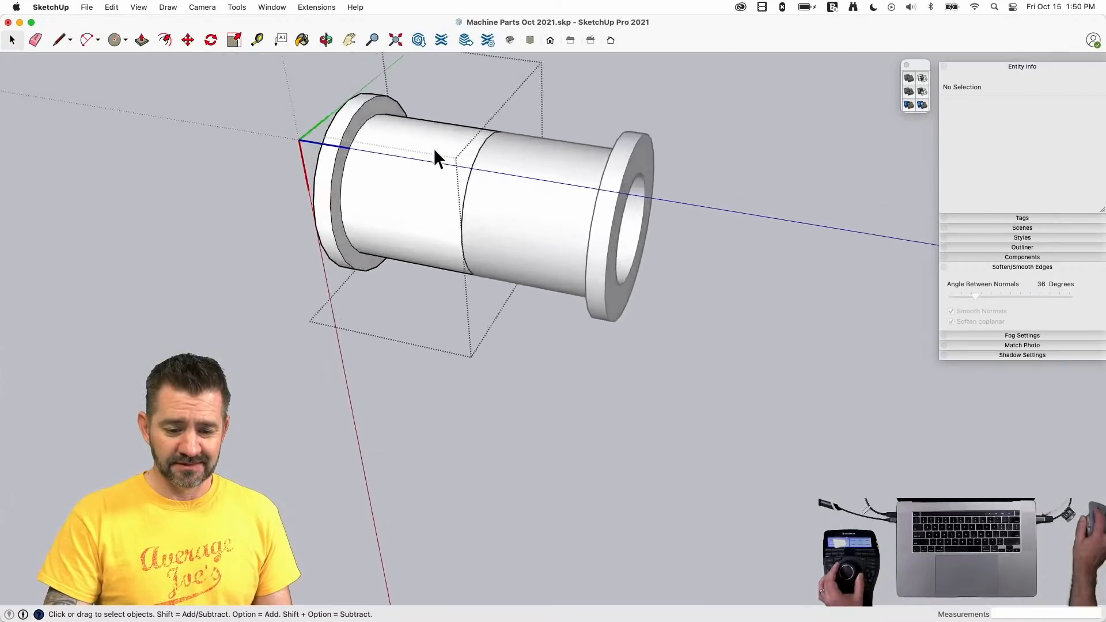
key(p)
drag(424, 142, 410, 141)
key(Return)
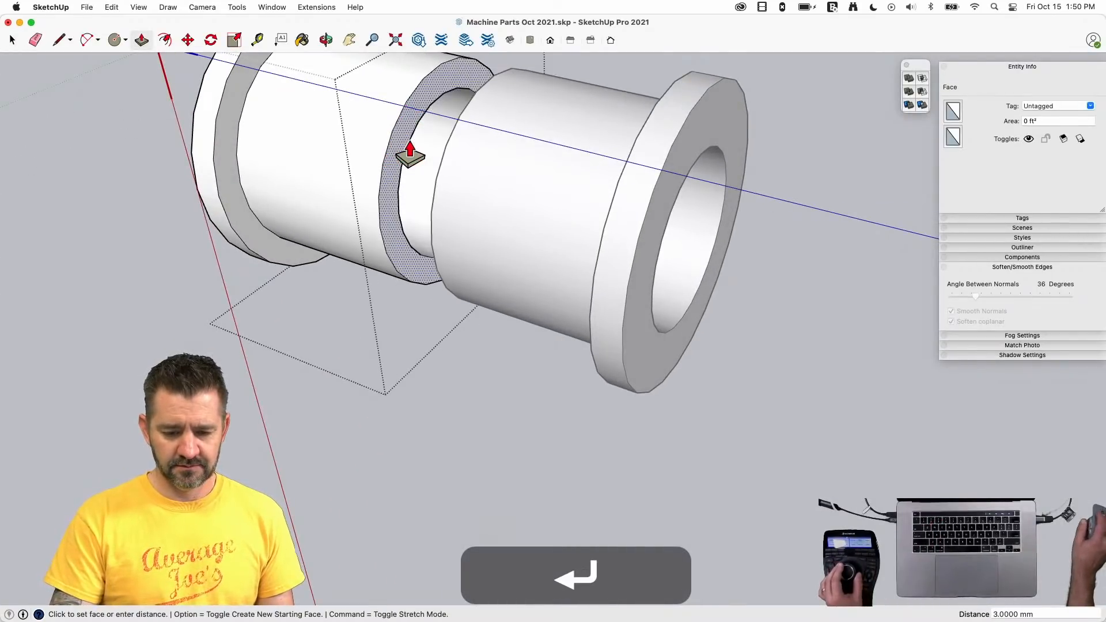
key(space)
click(661, 475)
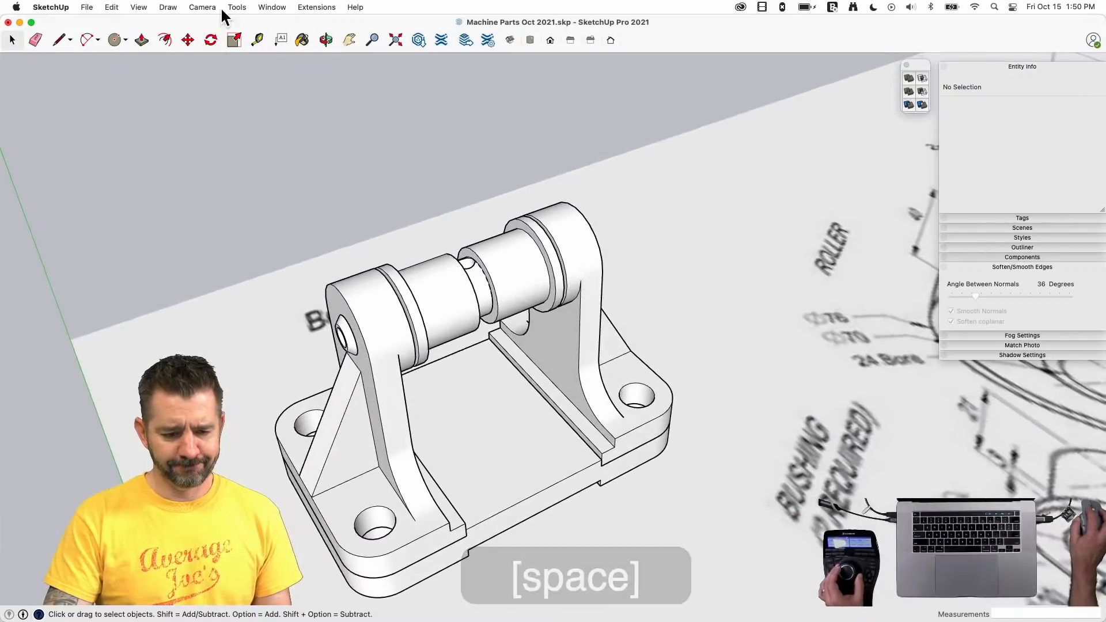
- Unhide all hidden objects to bring the roller back onto the shaft
click(115, 9)
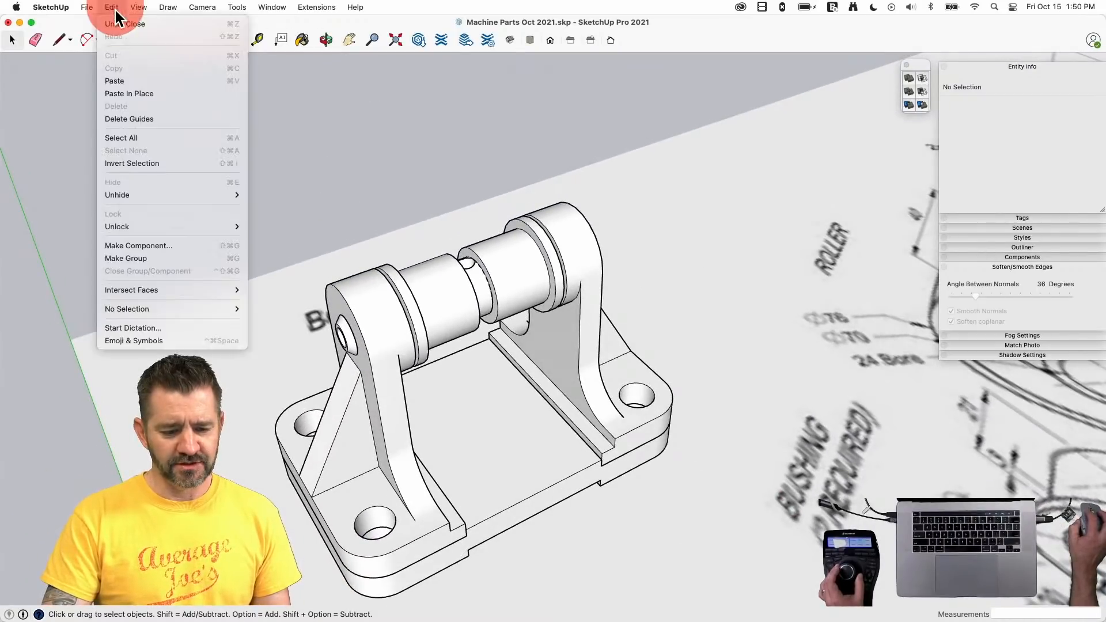
click(126, 196)
click(275, 223)
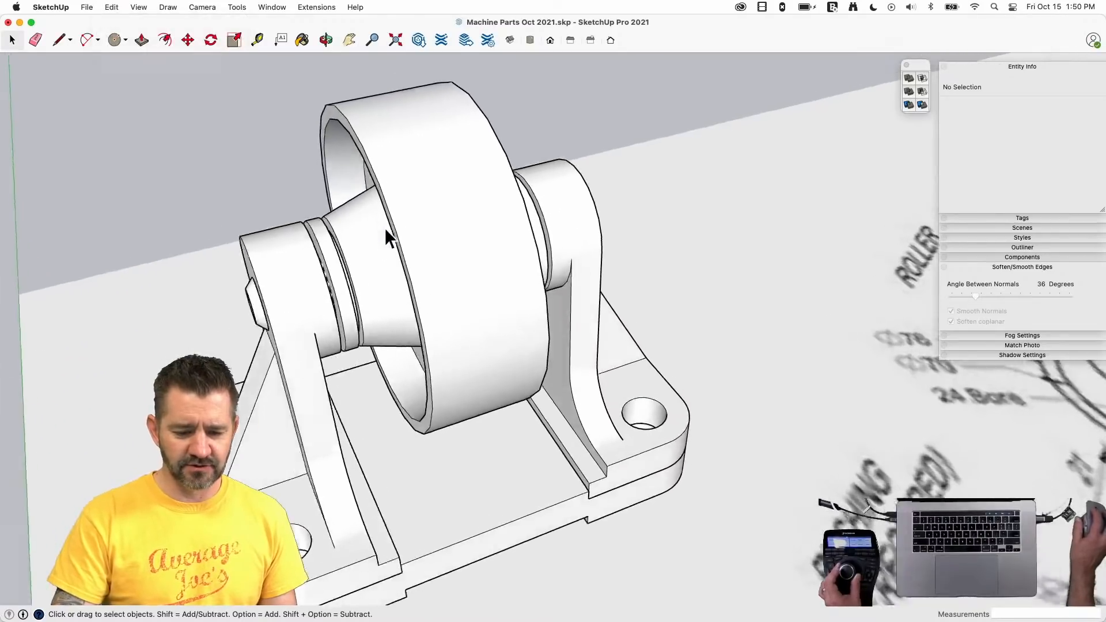
- Move each bushing along the shaft until its flange sits against the corresponding end of the roller hub
click(279, 192)
key(m)
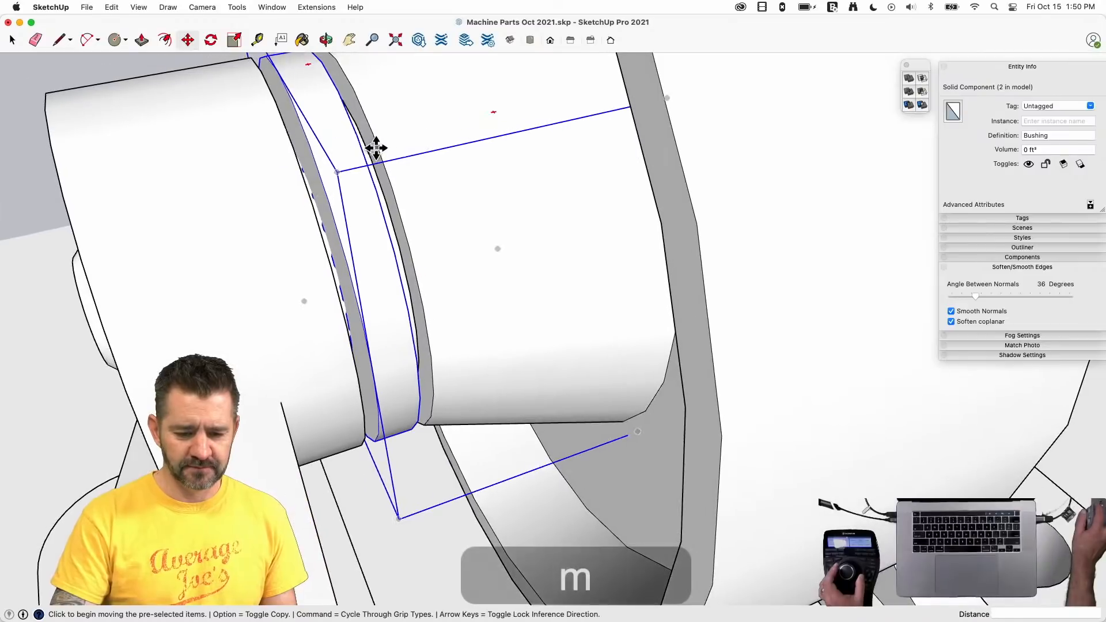
click(359, 136)
click(371, 129)
key(space)
key(m)
click(501, 230)
click(487, 230)
key(space)
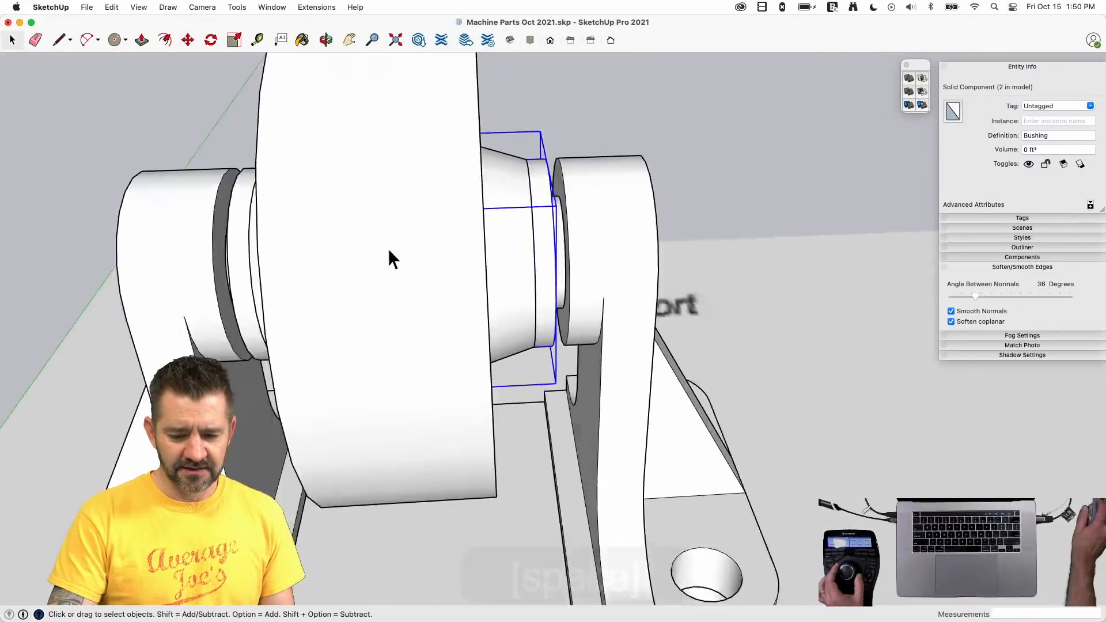
- Hide the roller to inspect the seated bushings on the shaft, and unhide everything again
right_click(445, 253)
click(475, 199)
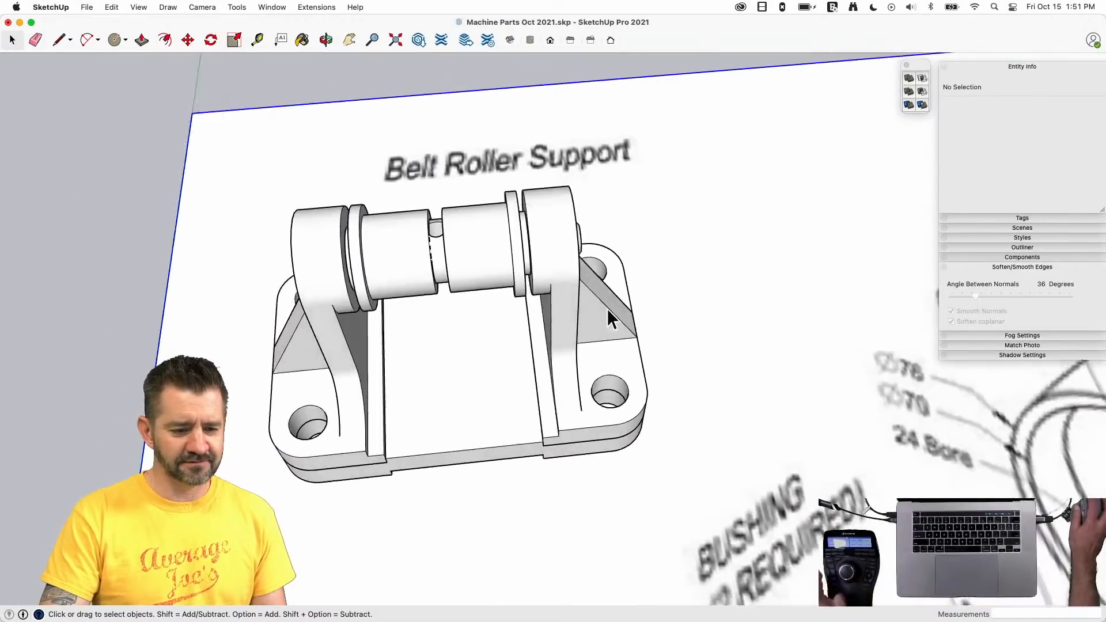
click(658, 310)
click(88, 7)
click(111, 8)
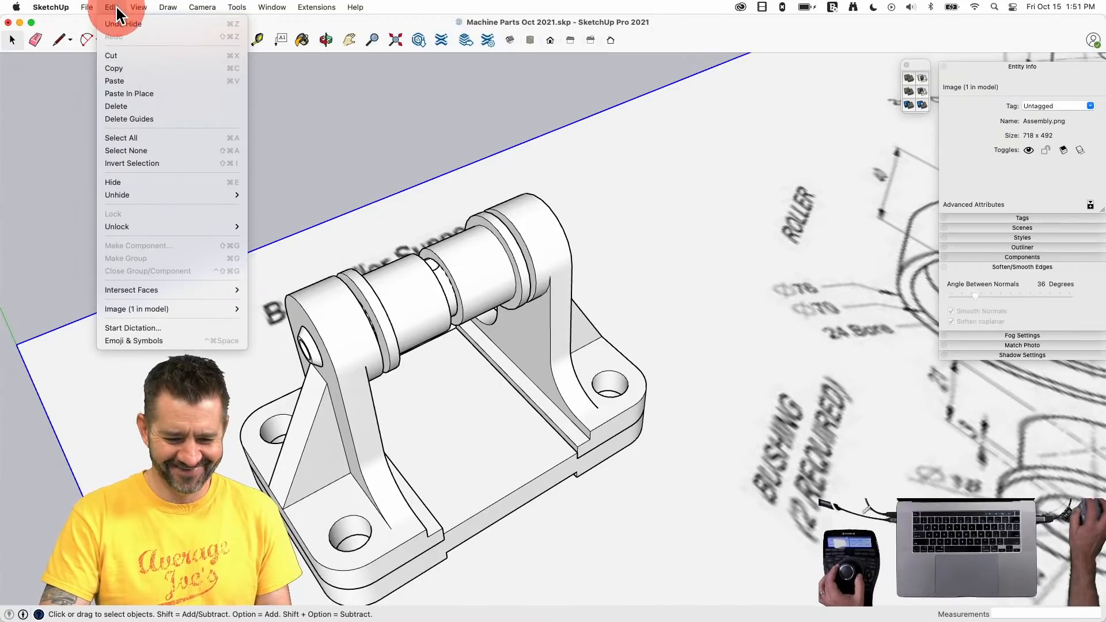
mouse_move(118, 196)
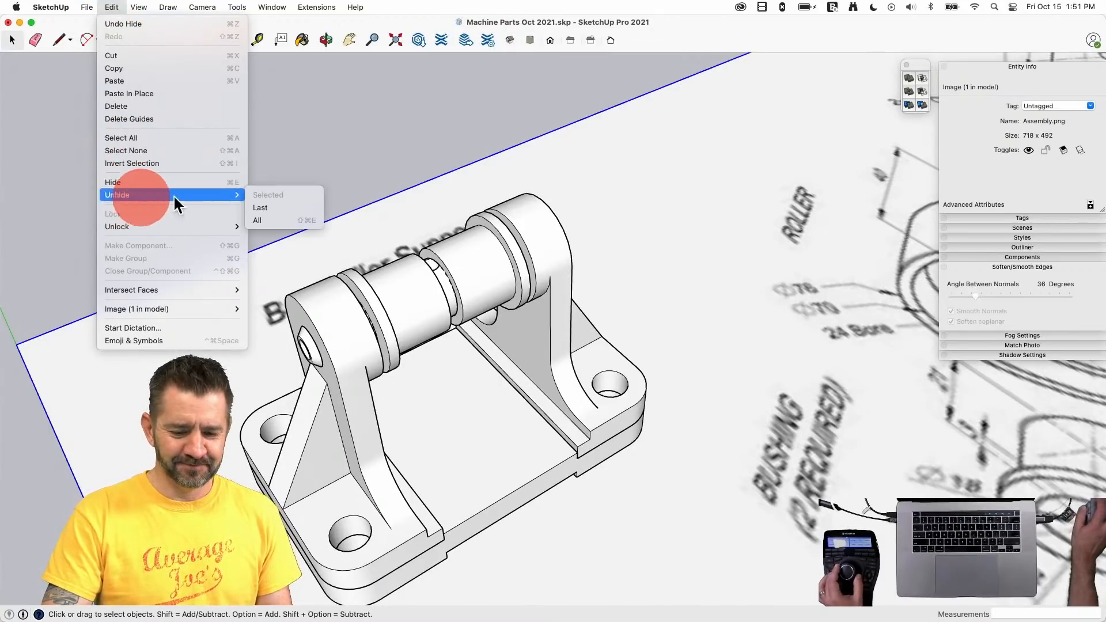
click(290, 222)
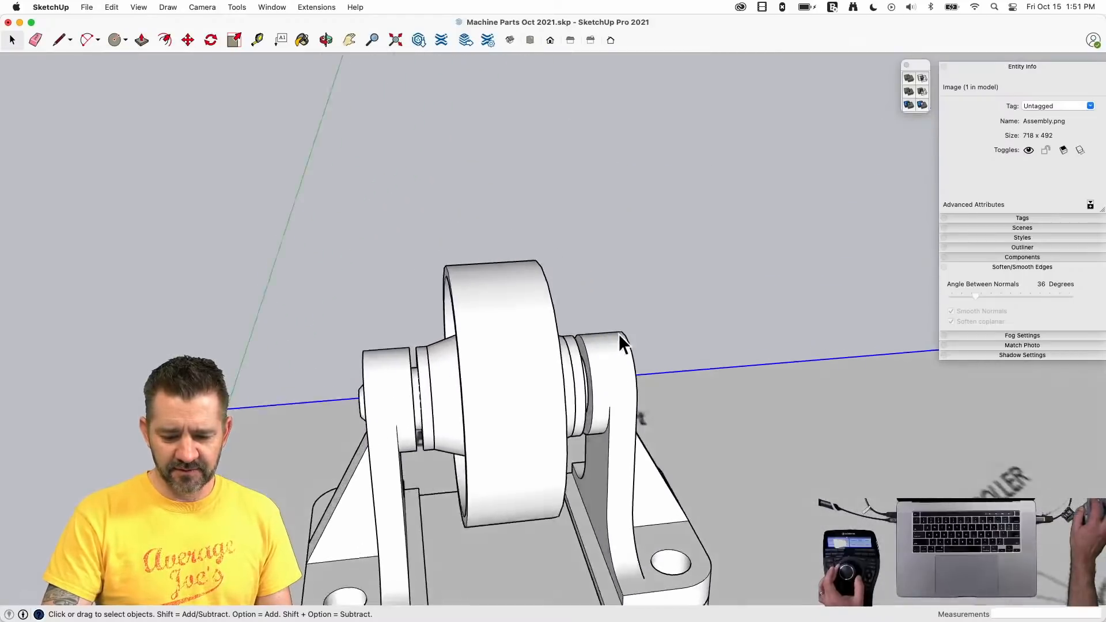
- Check the clearance between each bushing flange and its adjoining bracket on both sides of the roller
key(l)
click(553, 381)
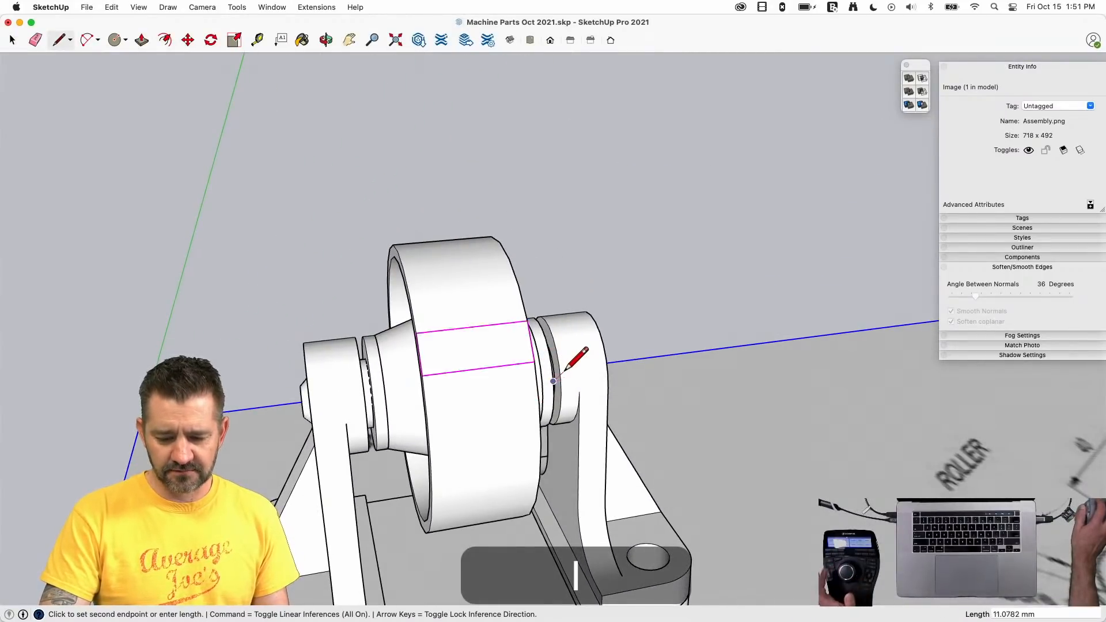
key(space)
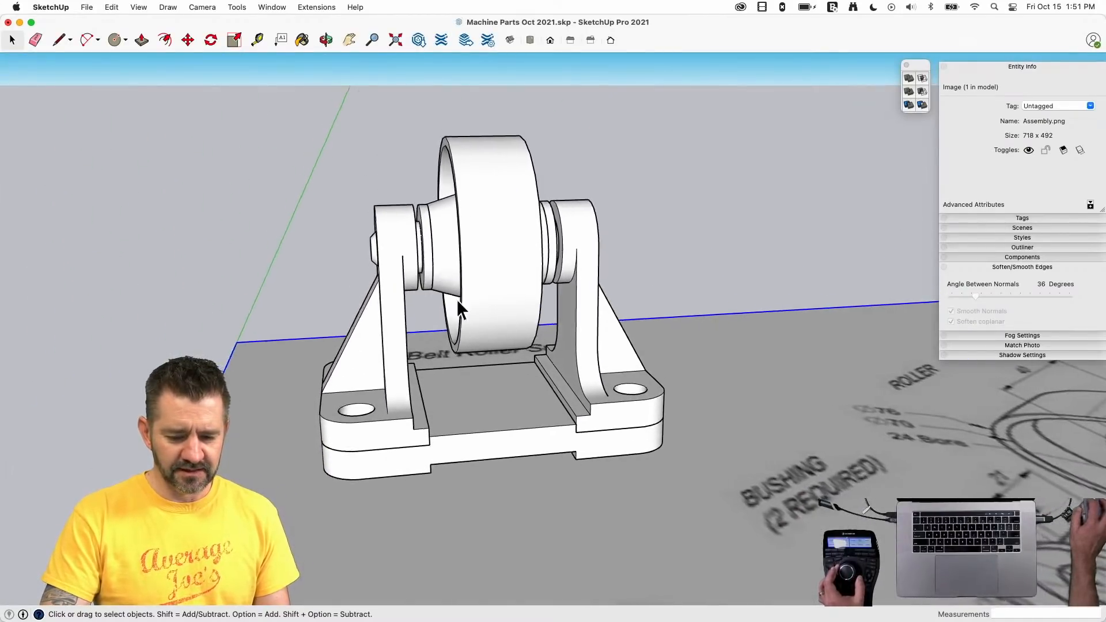
key(l)
click(436, 265)
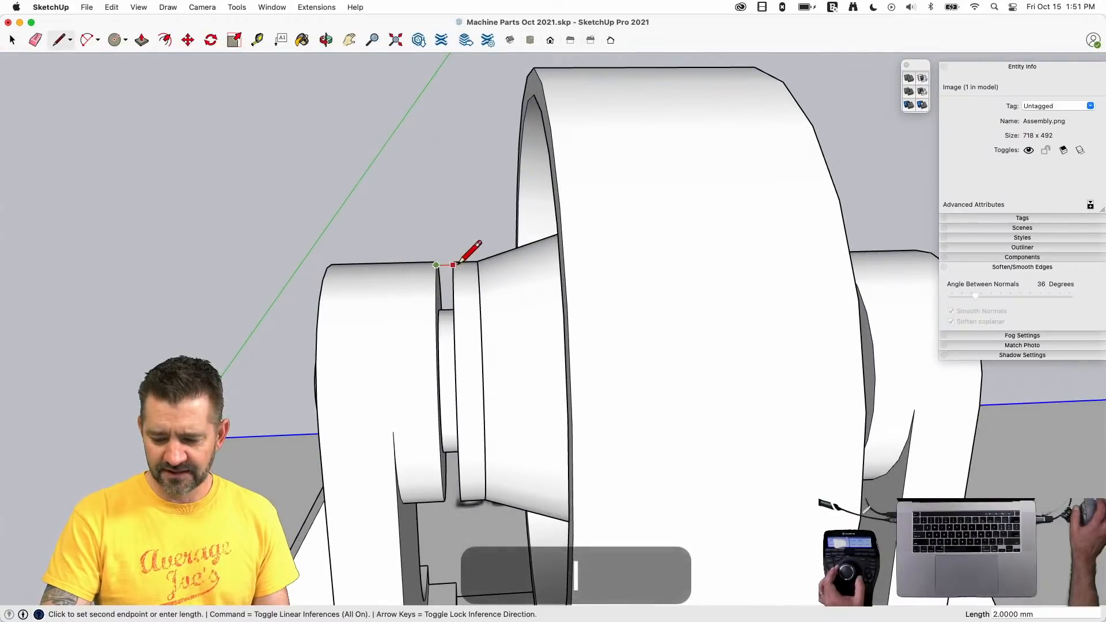
key(Escape)
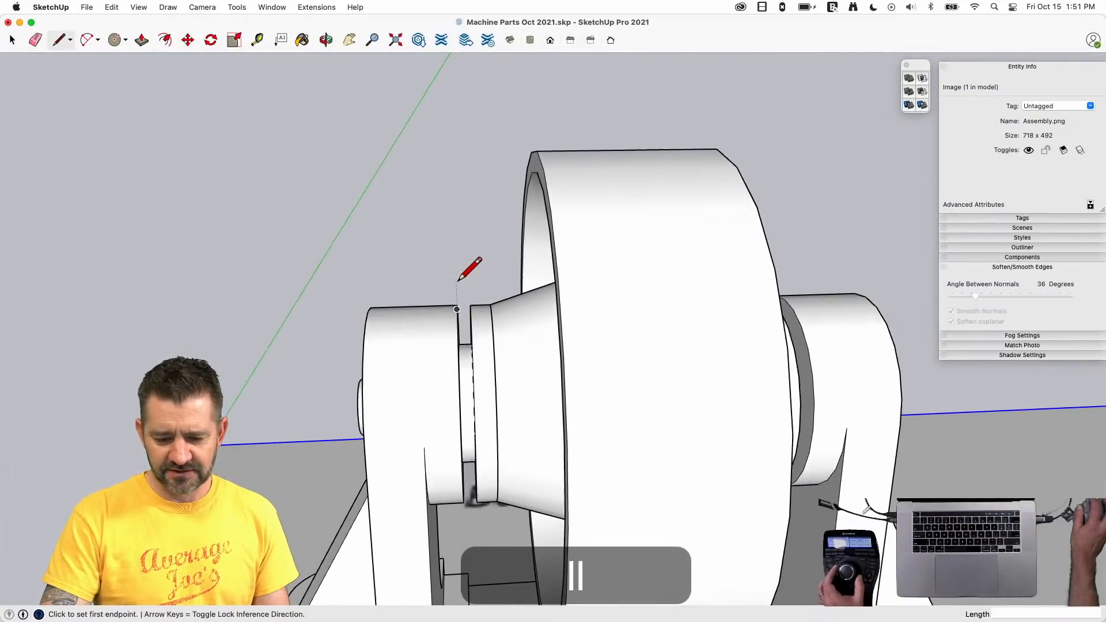
- Measure across the roller rim and along its hub to the far bushing flange
click(543, 219)
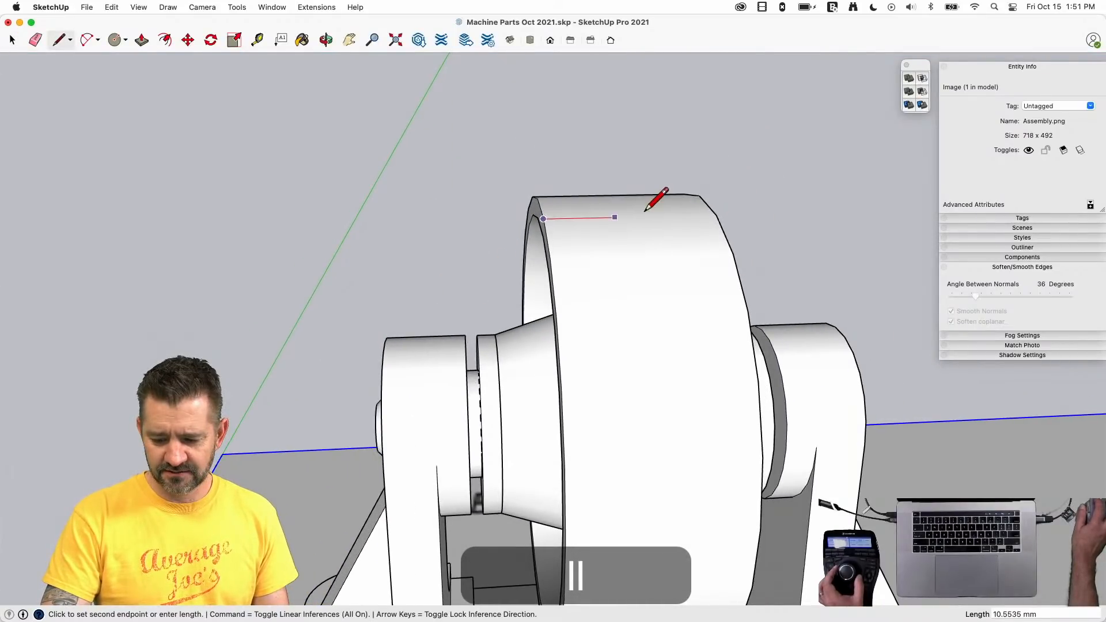
key(space)
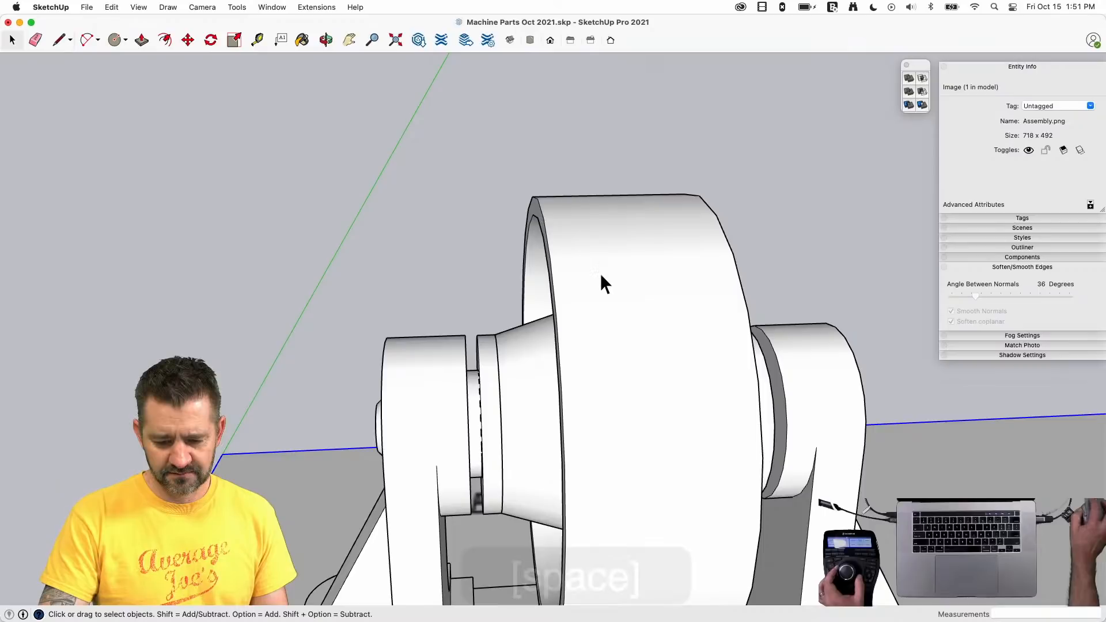
key(l)
click(497, 349)
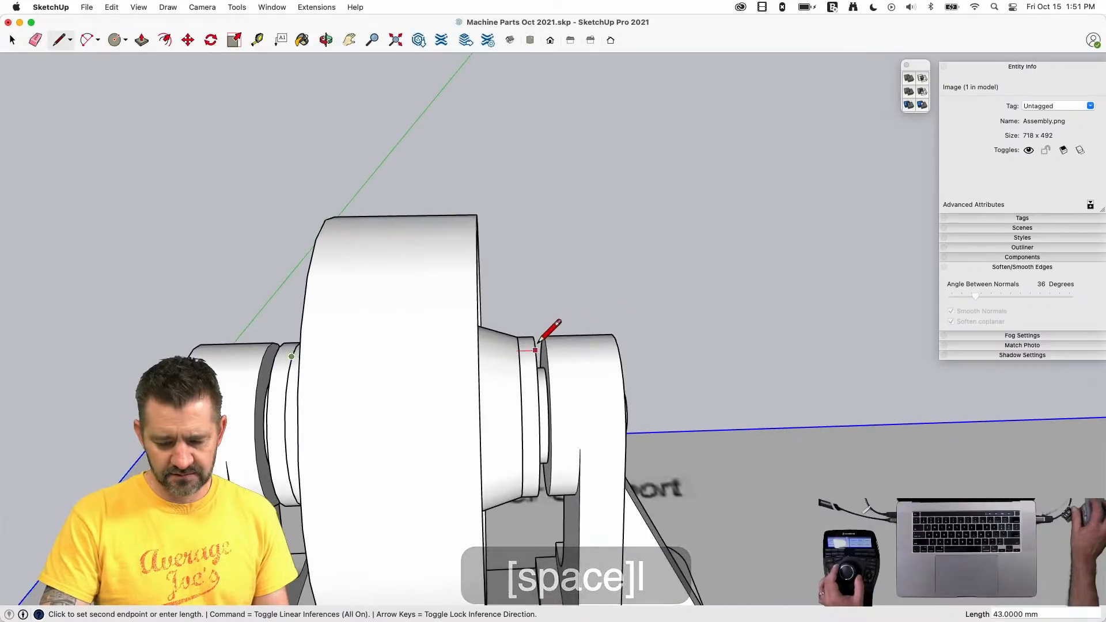
key(space)
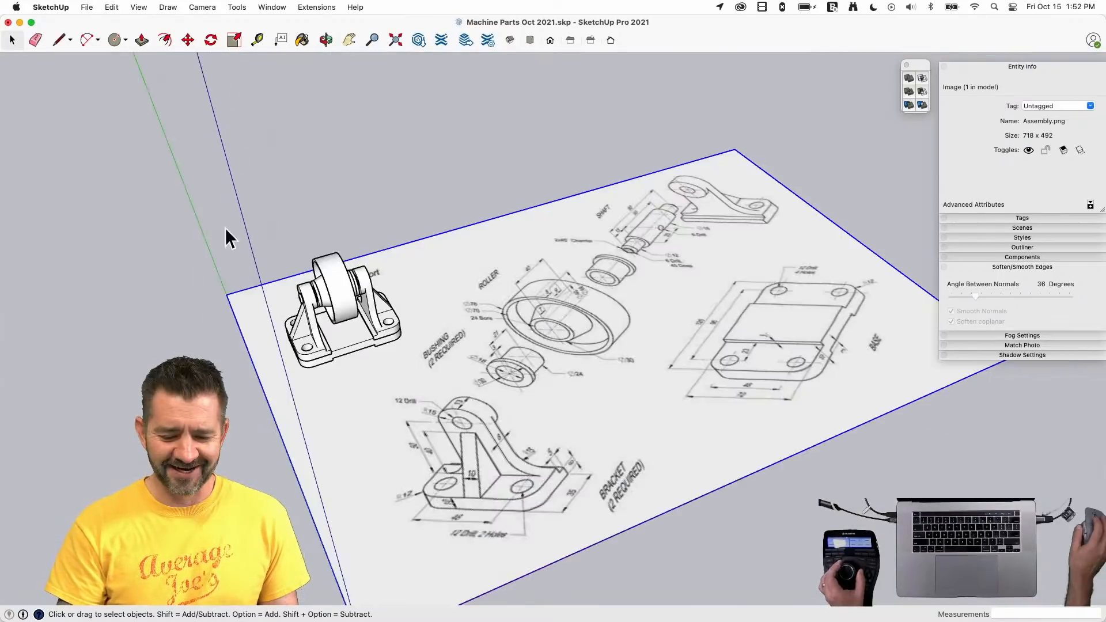
- Group the seven components of the belt roller support and move the group off the drawing, beside the other machine parts
drag(227, 233, 410, 390)
right_click(347, 340)
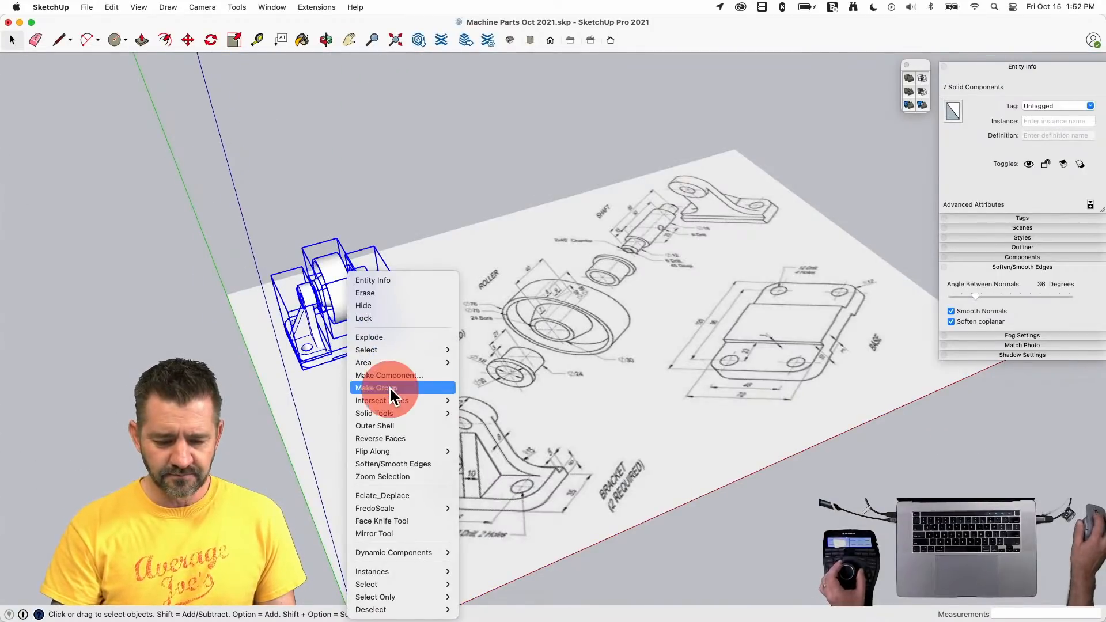
click(393, 388)
key(m)
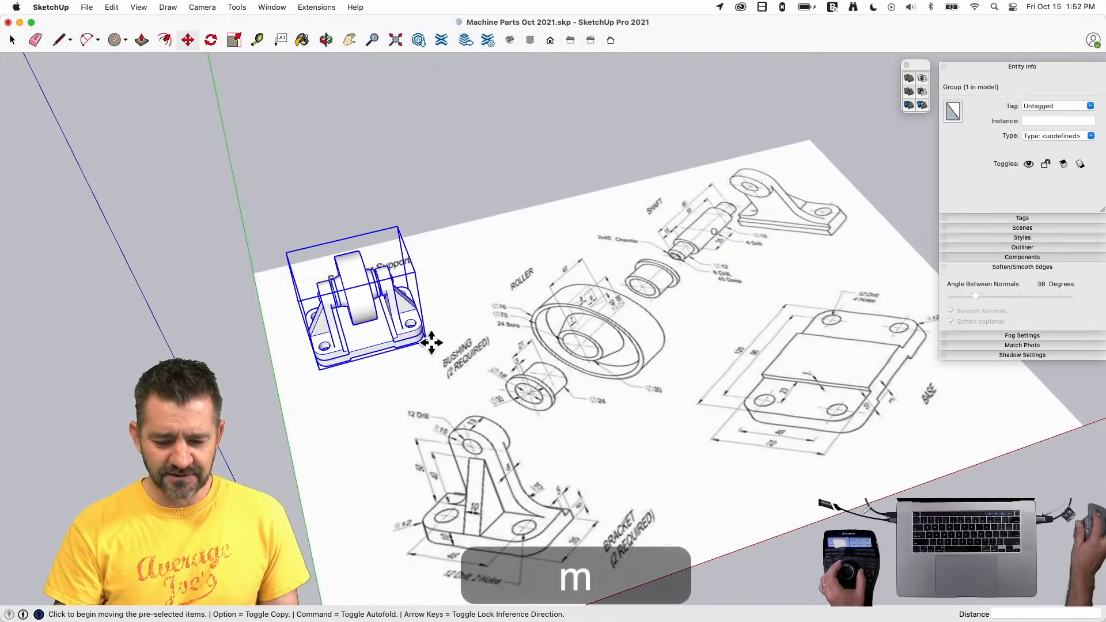
click(426, 342)
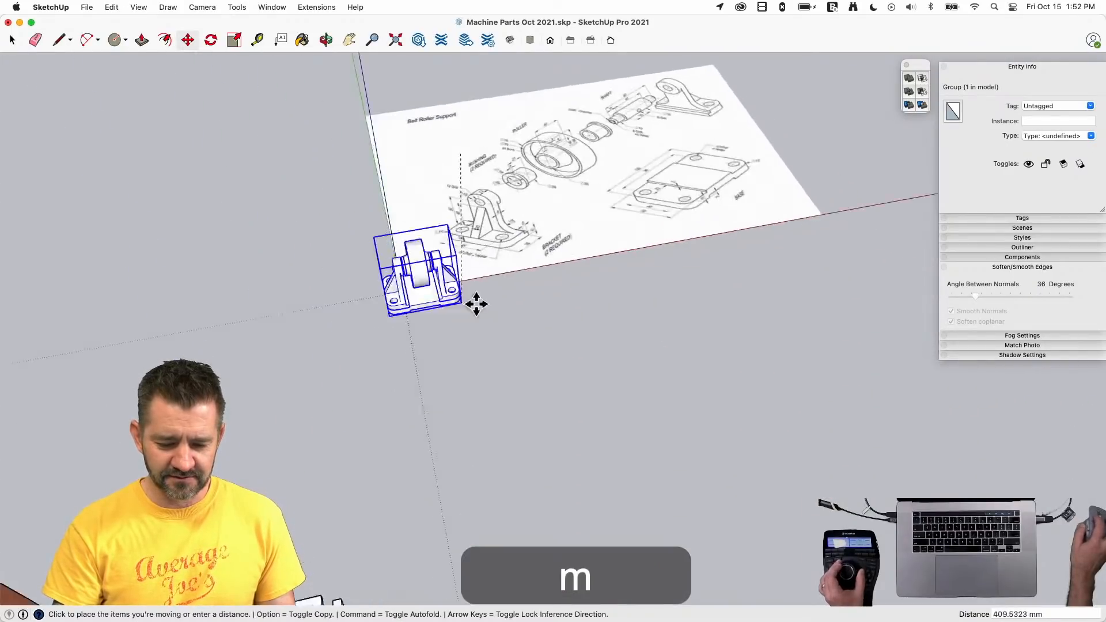
click(476, 459)
key(space)
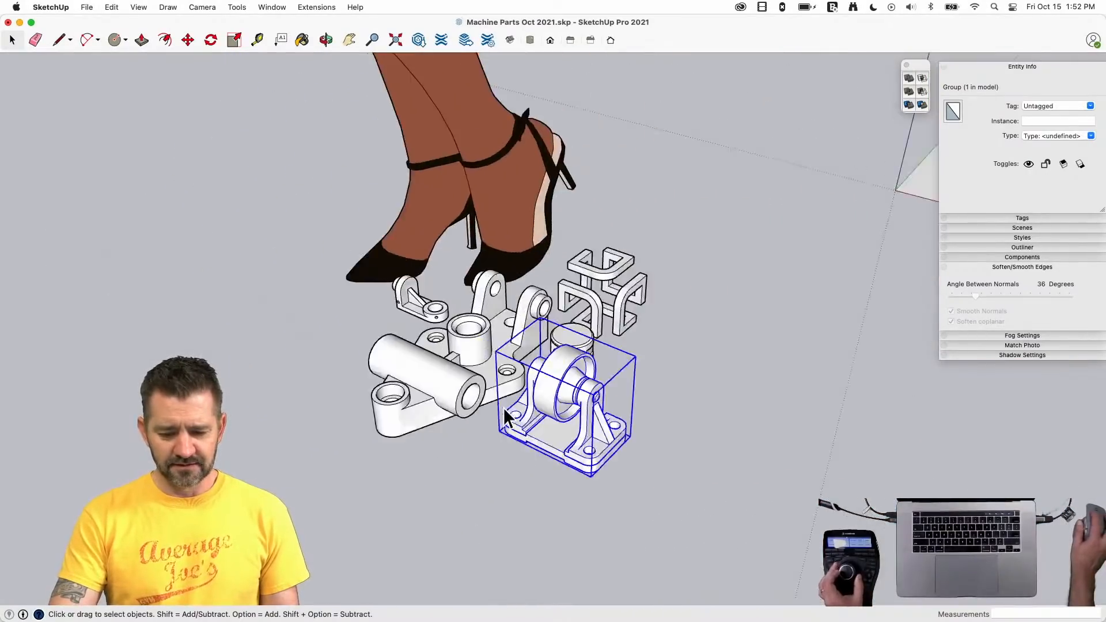
- Erase the human scale figure standing behind the machine parts
key(e)
mouse_move(459, 318)
mouse_down()
mouse_move(476, 301)
mouse_move(367, 331)
mouse_up()
key(space)
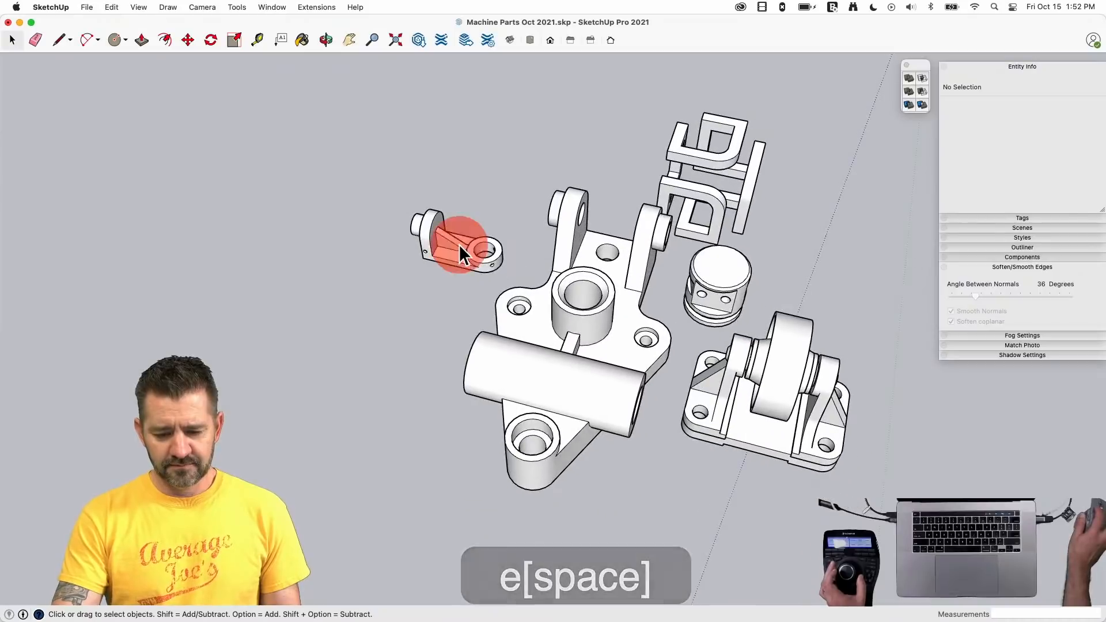
- Rotate the small bracket group 90° and move it well clear of the large casting
click(458, 245)
key(m)
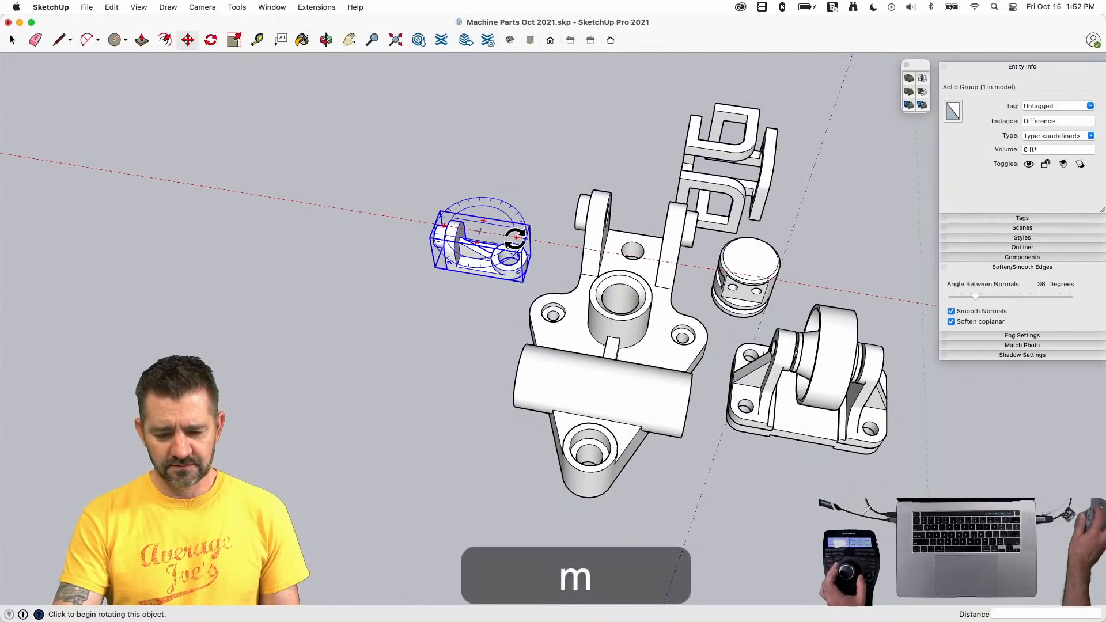
click(487, 226)
click(494, 190)
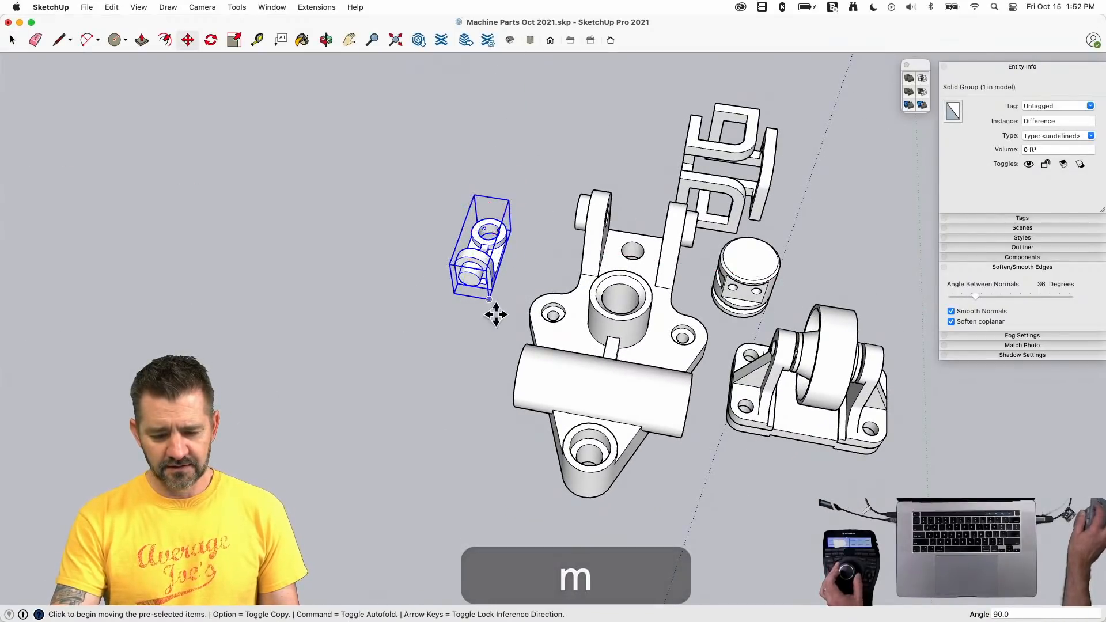
click(496, 315)
click(235, 387)
key(space)
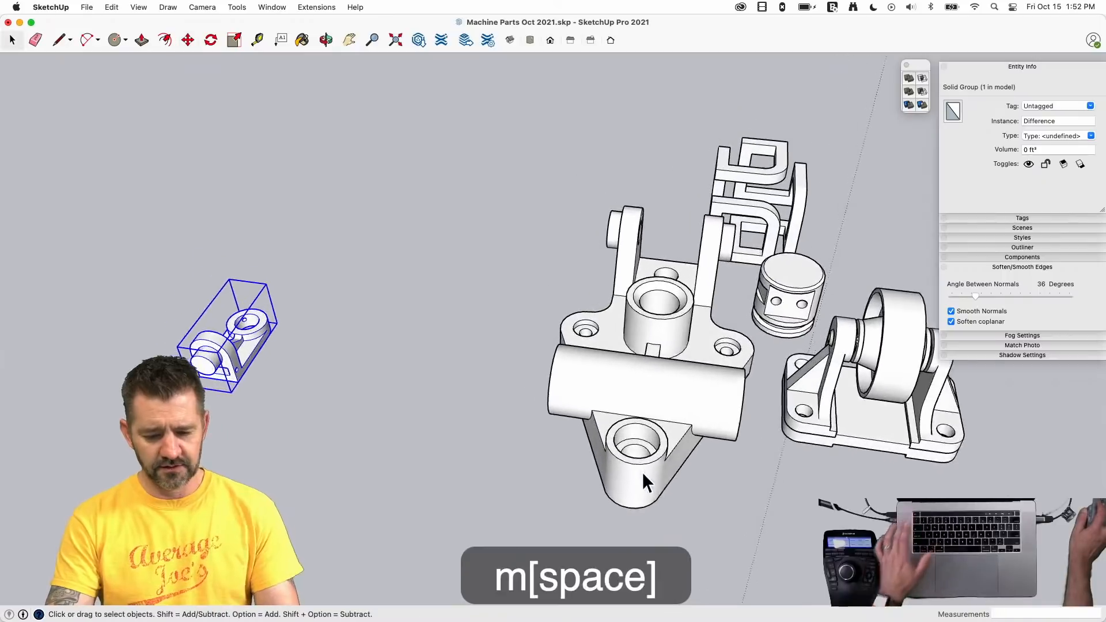
- Move the large casting away from the other parts and place it beside the small bracket group
key(m)
key(Escape)
click(655, 482)
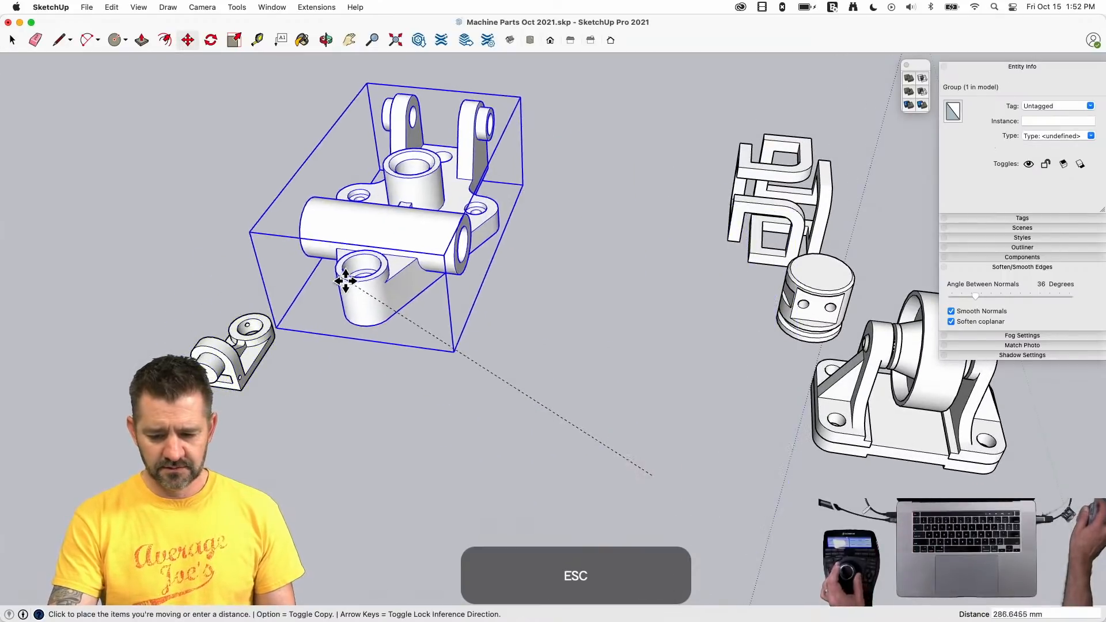
click(324, 326)
key(space)
- Move the piston about 276 mm so it stands in front of the large casting
click(840, 319)
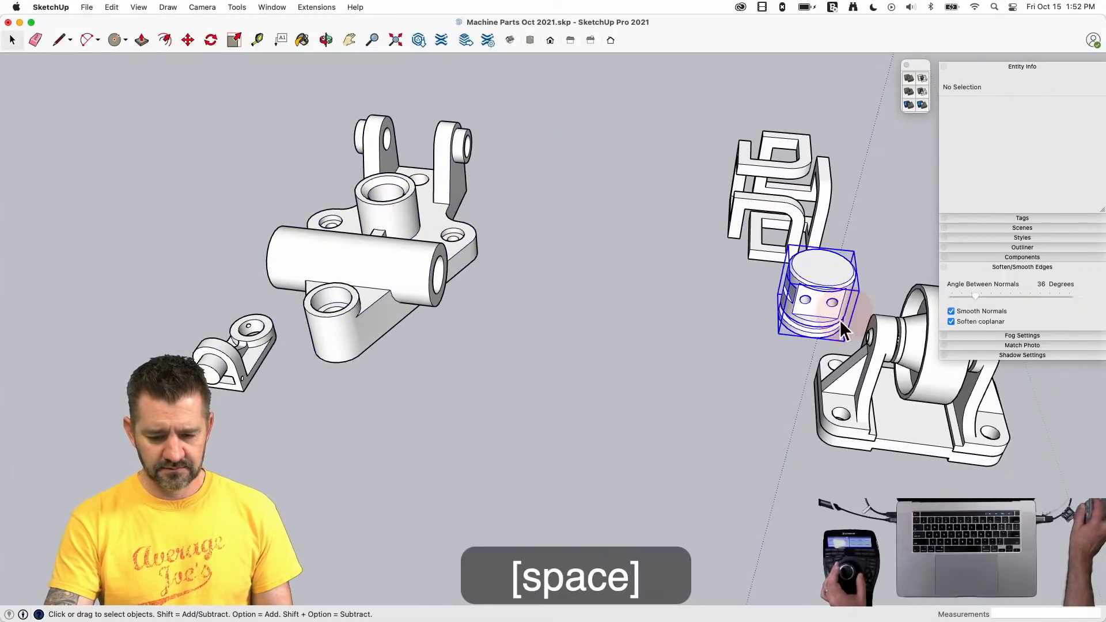
key(m)
click(840, 322)
click(485, 413)
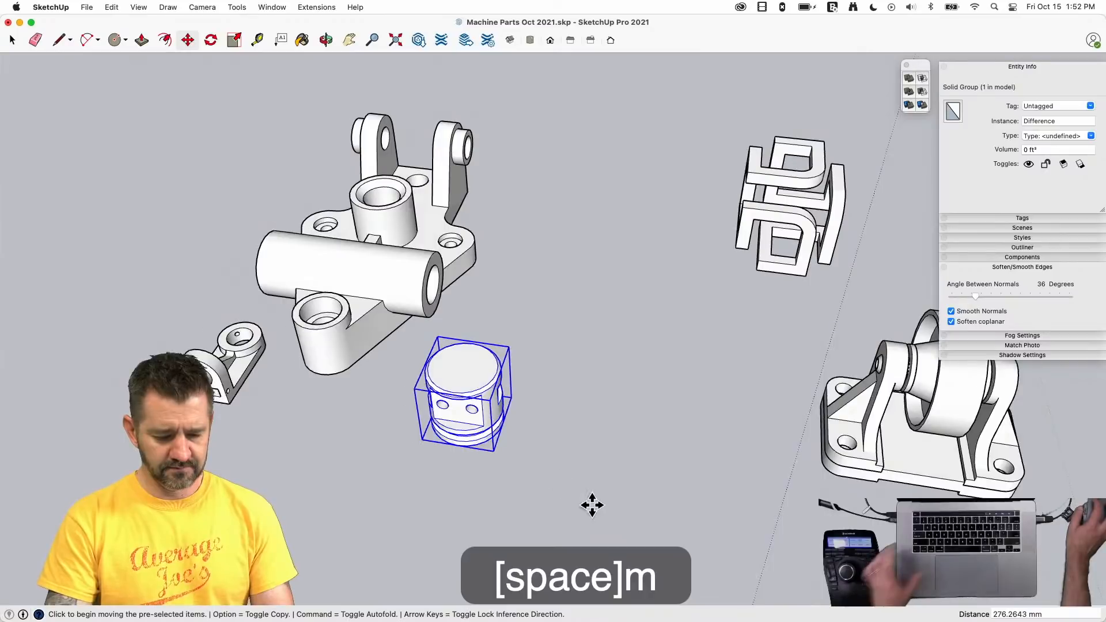
key(Escape)
- Move the open cube-shaped frame next to the large casting, behind the piston
click(682, 284)
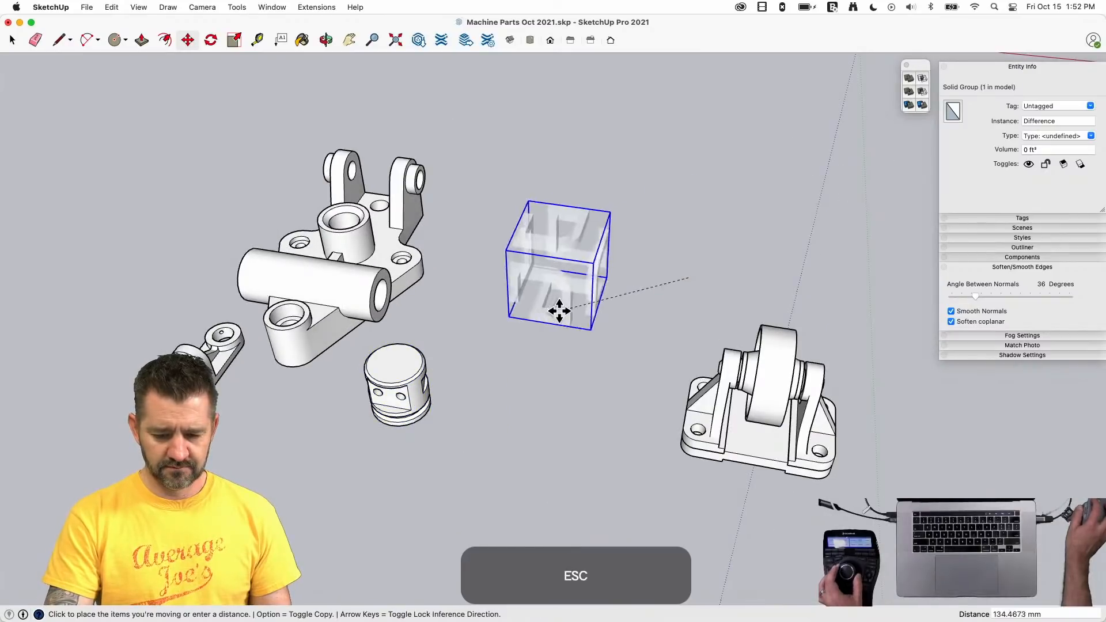
click(491, 320)
key(space)
- Move the belt roller support group about 168 mm toward the piston and the open frame
click(736, 461)
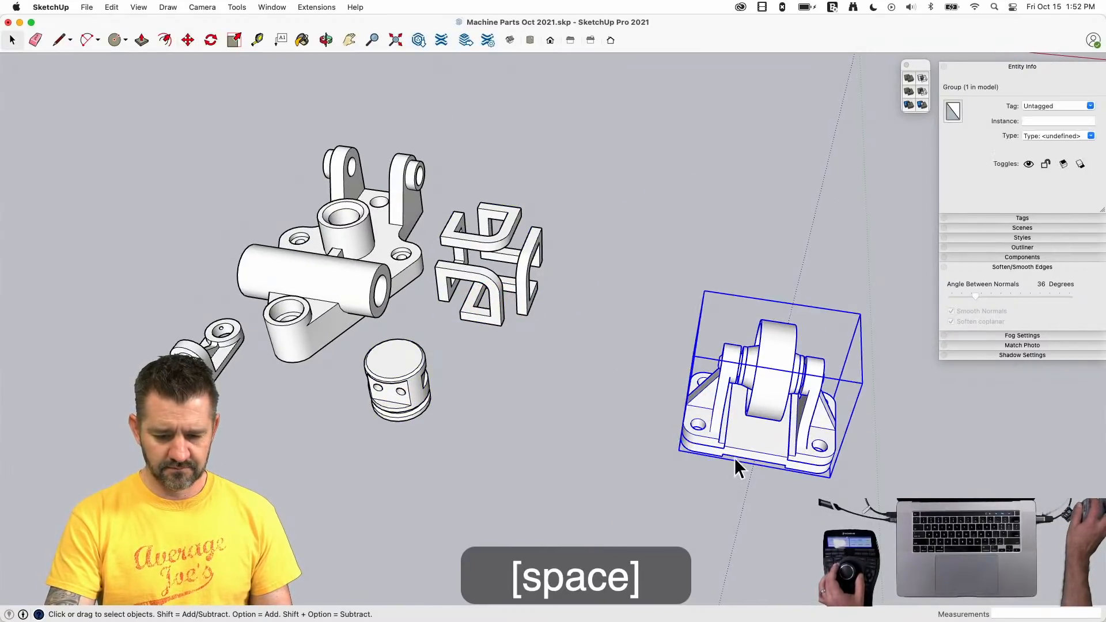
key(m)
click(709, 450)
click(526, 439)
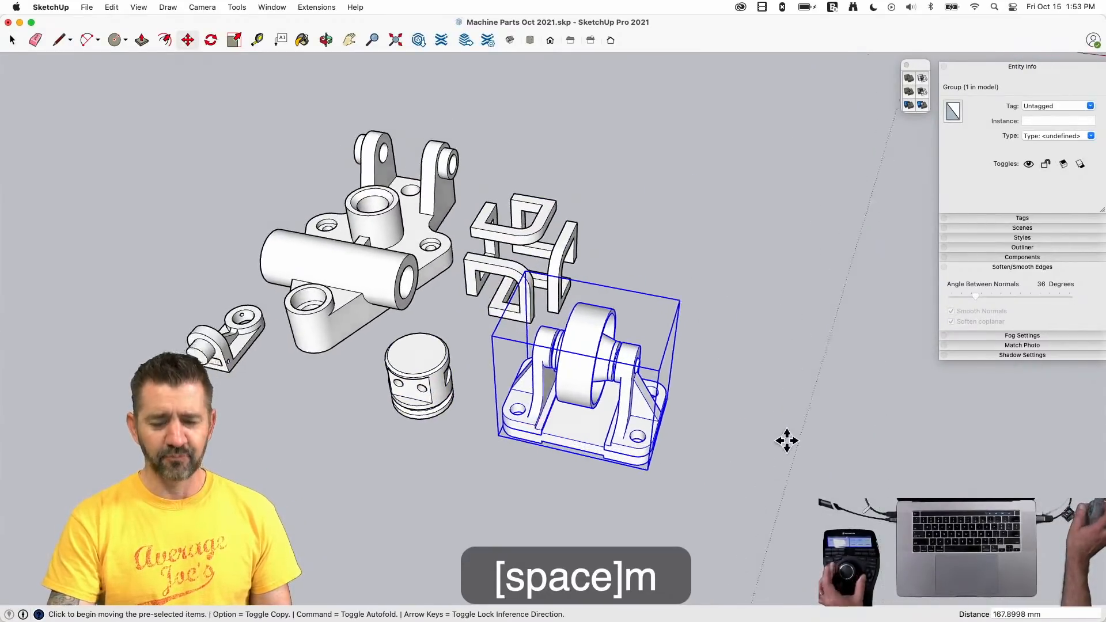
key(space)
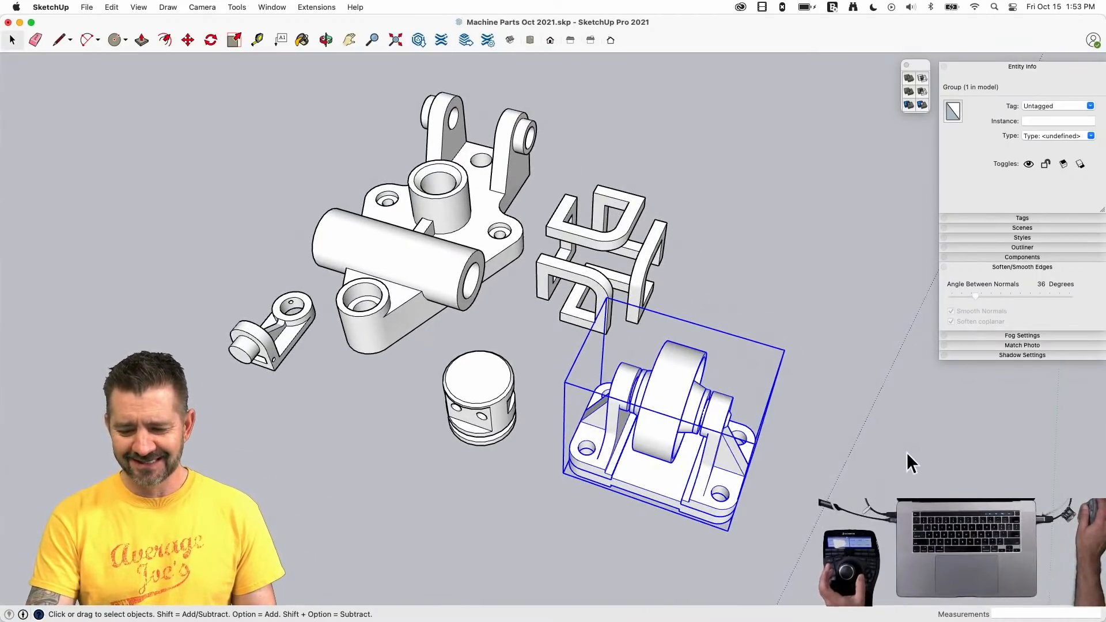
- Turn on shadows, set them to 01:14 PM on 08/18, and clear the selection
click(977, 267)
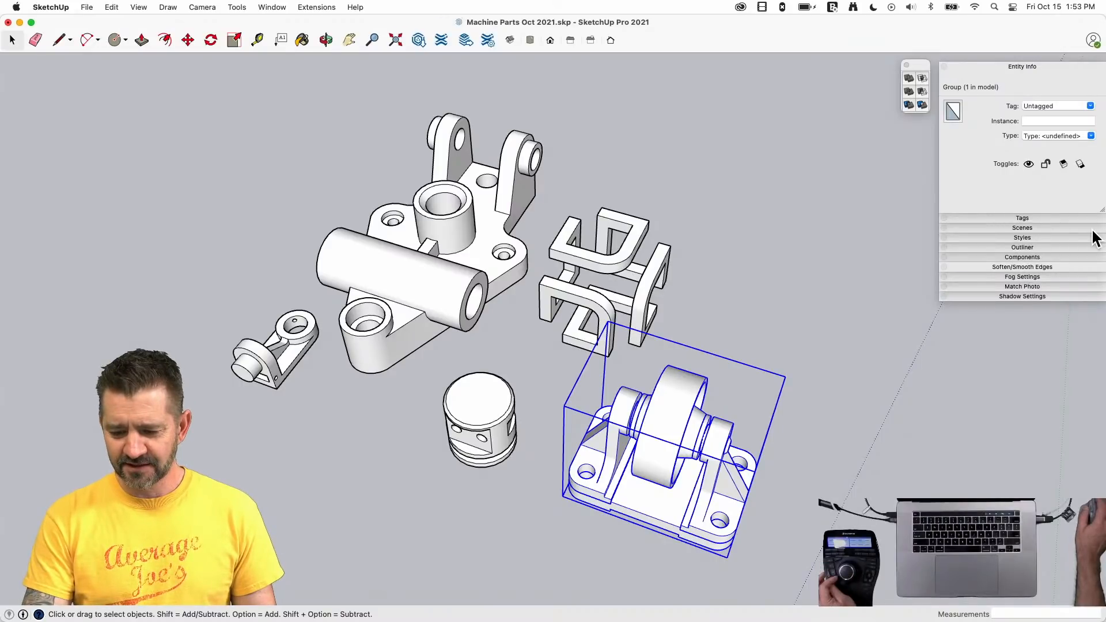
click(1017, 296)
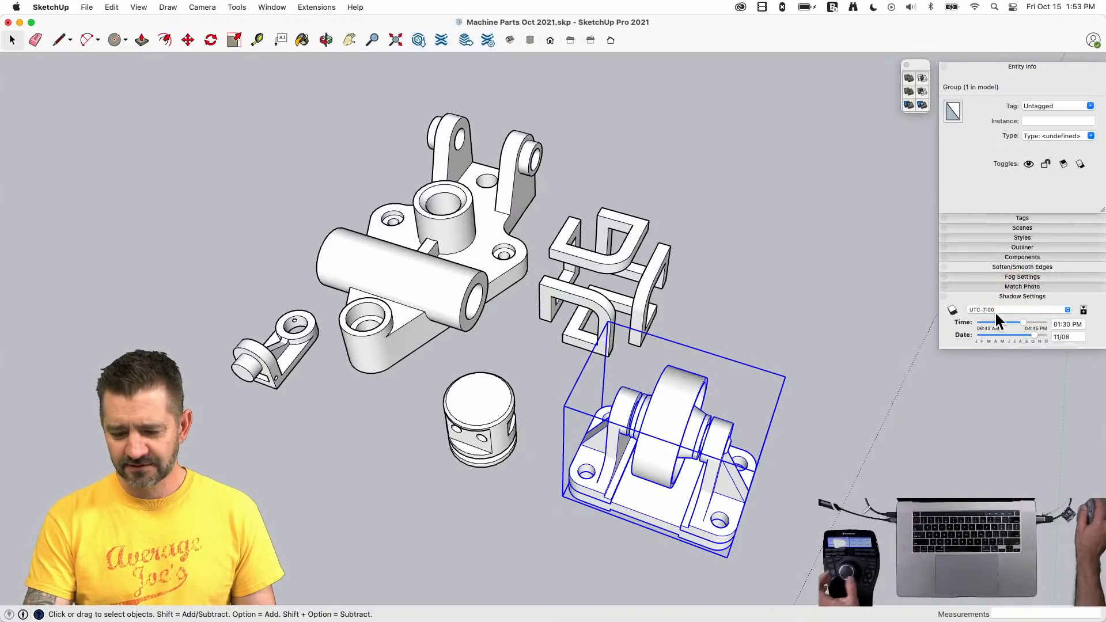
click(952, 310)
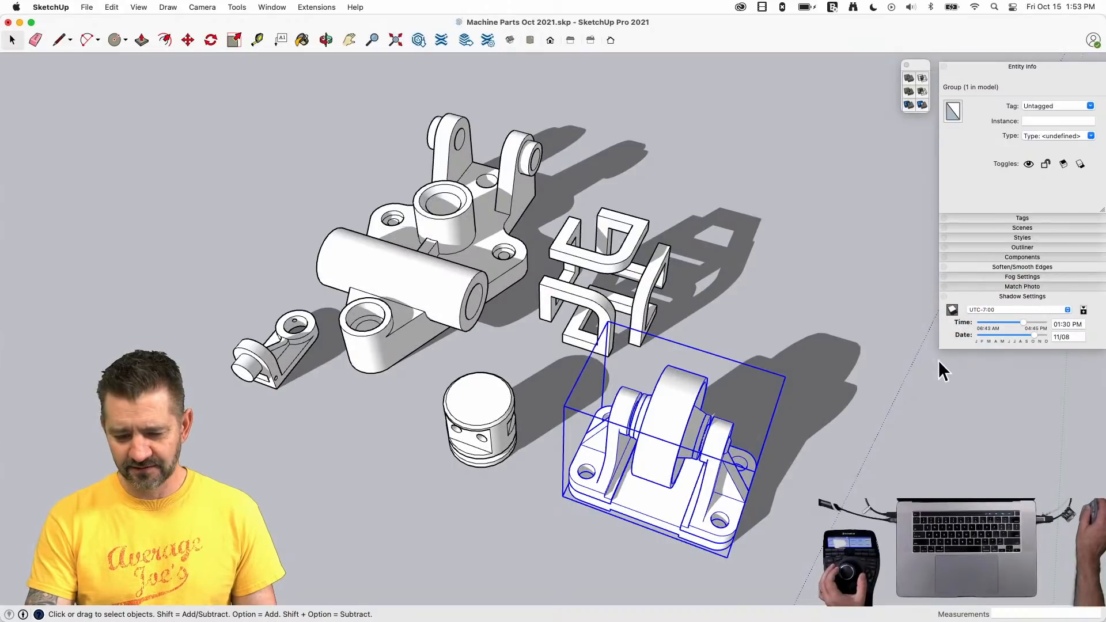
drag(1019, 320, 1022, 338)
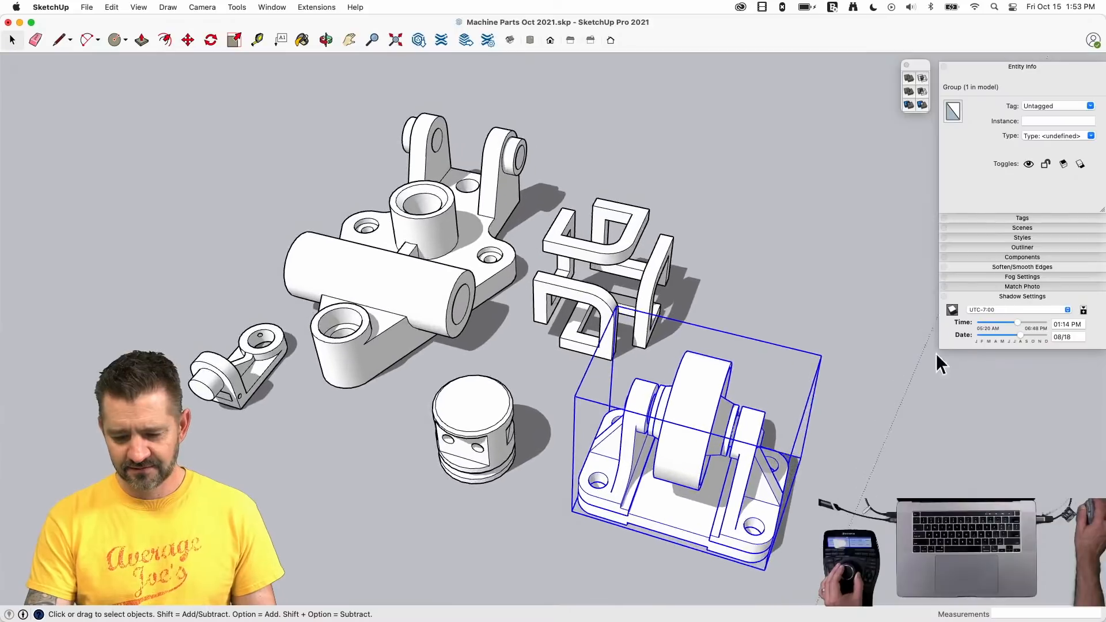
click(844, 268)
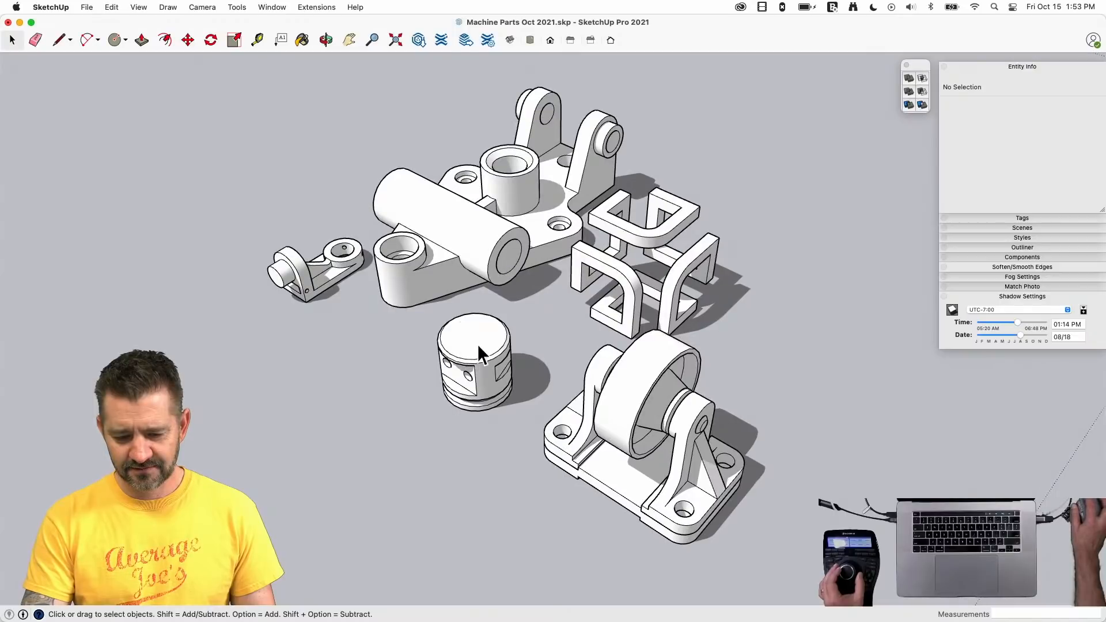
- Shift the piston away from the belt roller support, toward the small bracket group
click(454, 363)
key(m)
click(430, 381)
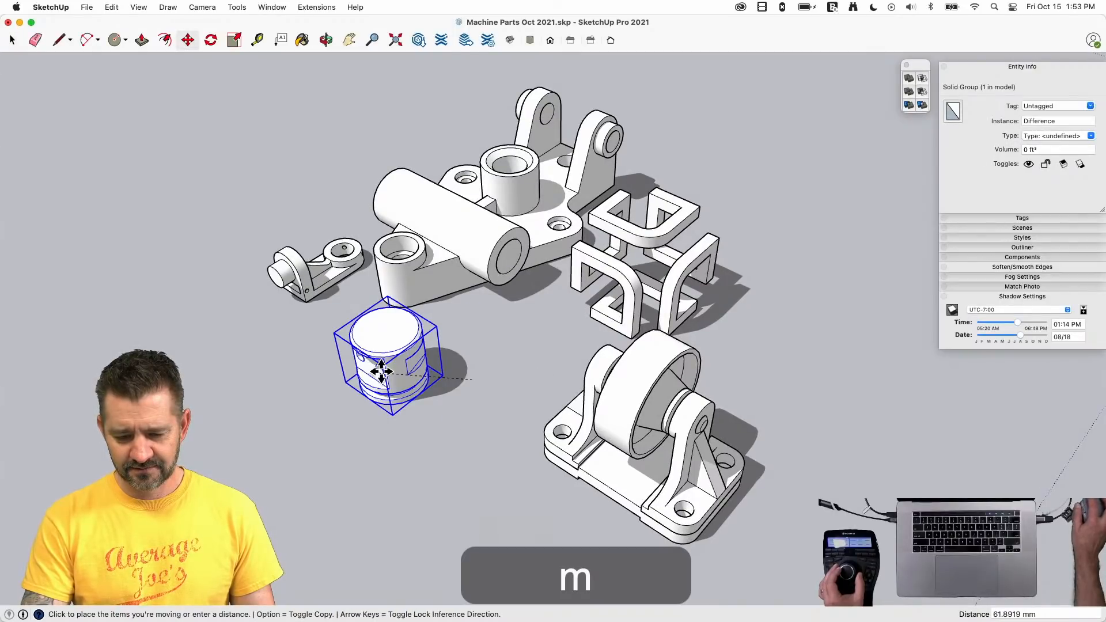
click(367, 372)
key(space)
- Move the belt roller support group about 70 mm closer to the piston and clear of the open frame
click(658, 491)
key(m)
click(659, 492)
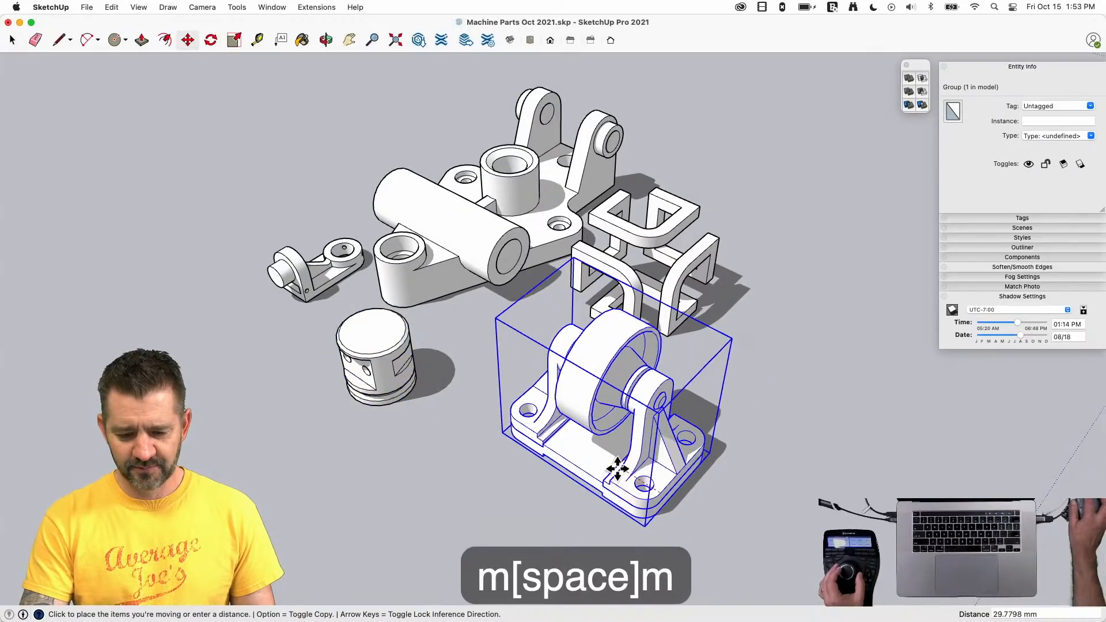
click(554, 460)
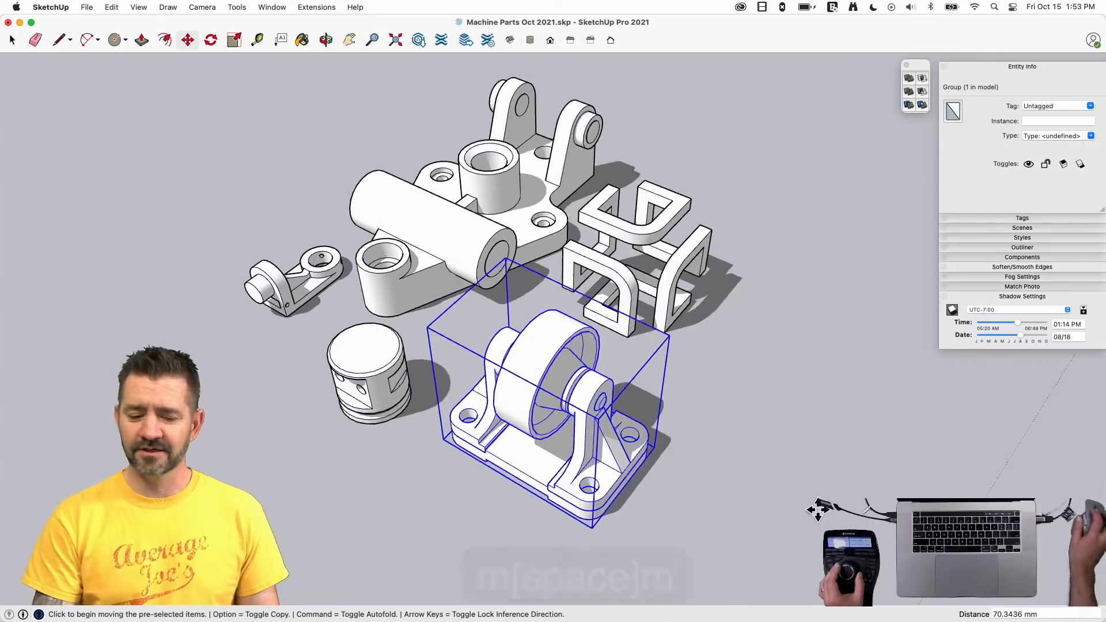
click(812, 503)
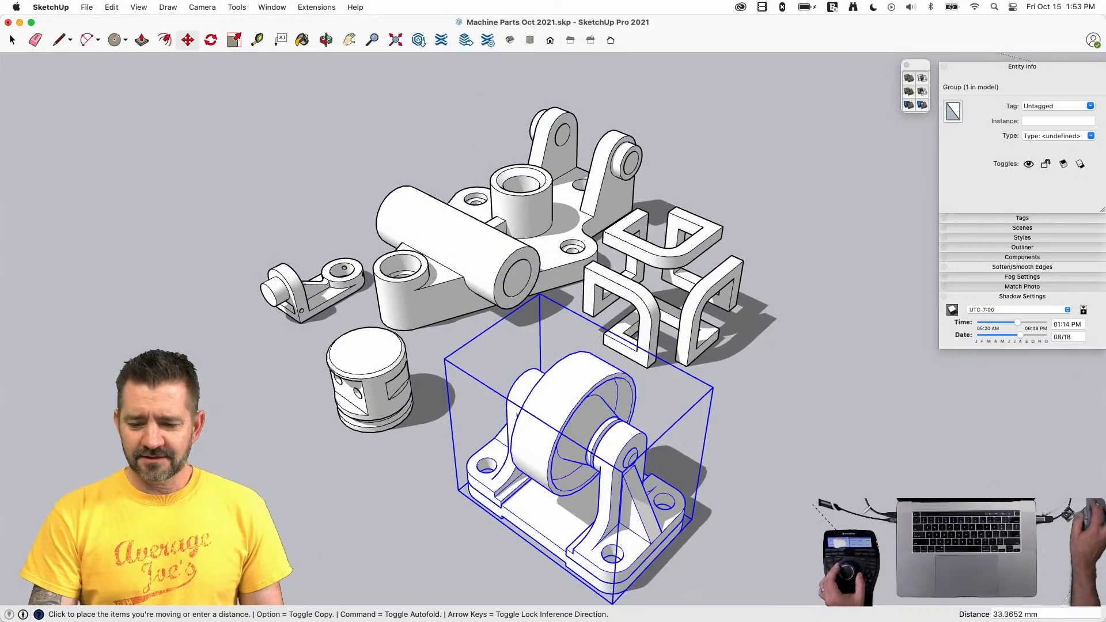
key(space)
- Close the floating solid tools palette and collapse the entity information and shadow settings
click(906, 64)
click(986, 66)
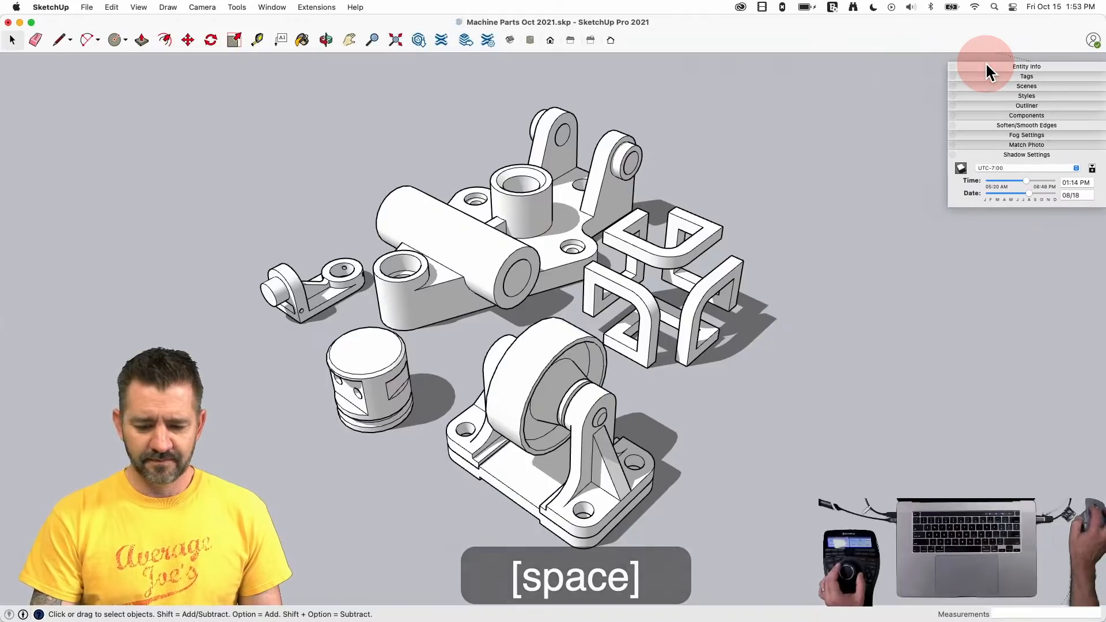
click(992, 151)
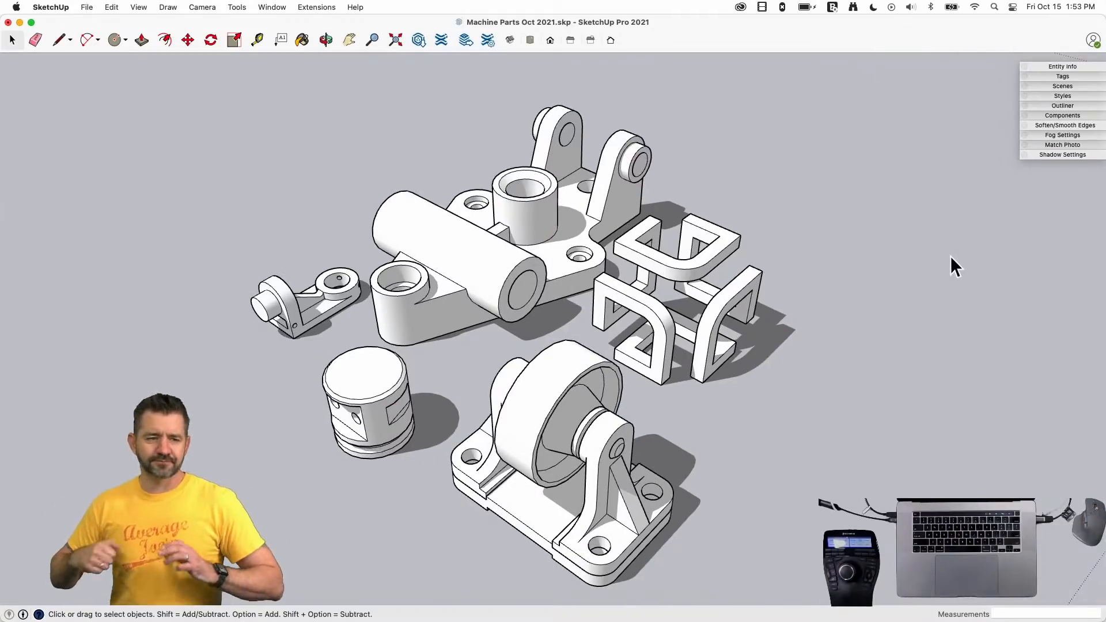